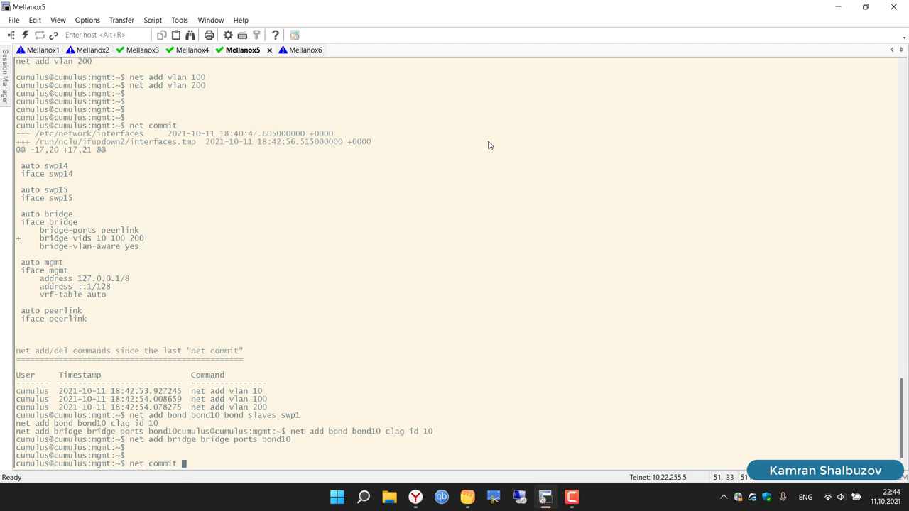
Step: Commit Mellanox5's changes, then paste the bond10 lines on Mellanox6 and net commit them
key(Return)
click(300, 56)
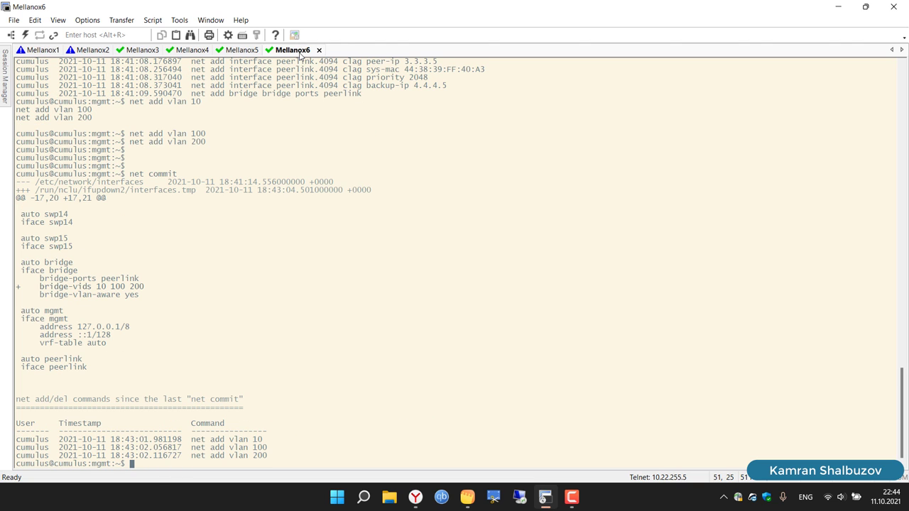
right_click(480, 166)
click(499, 184)
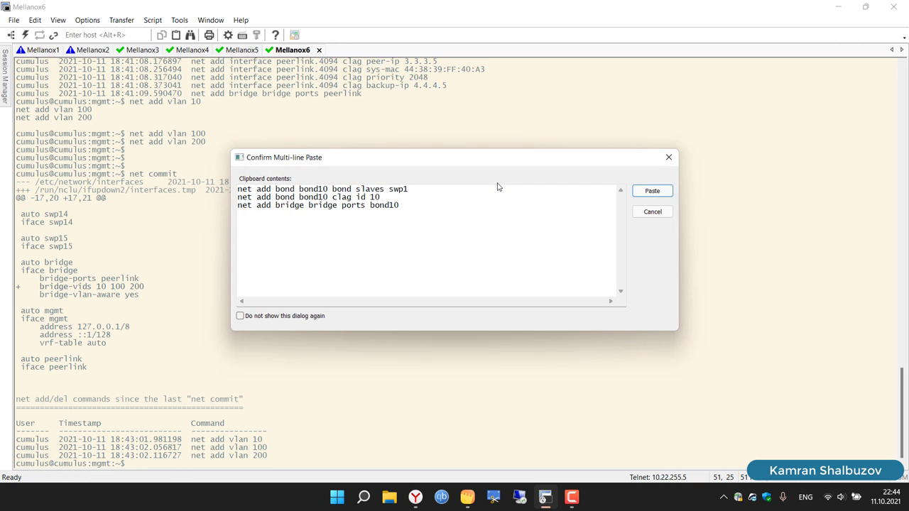
key(Return)
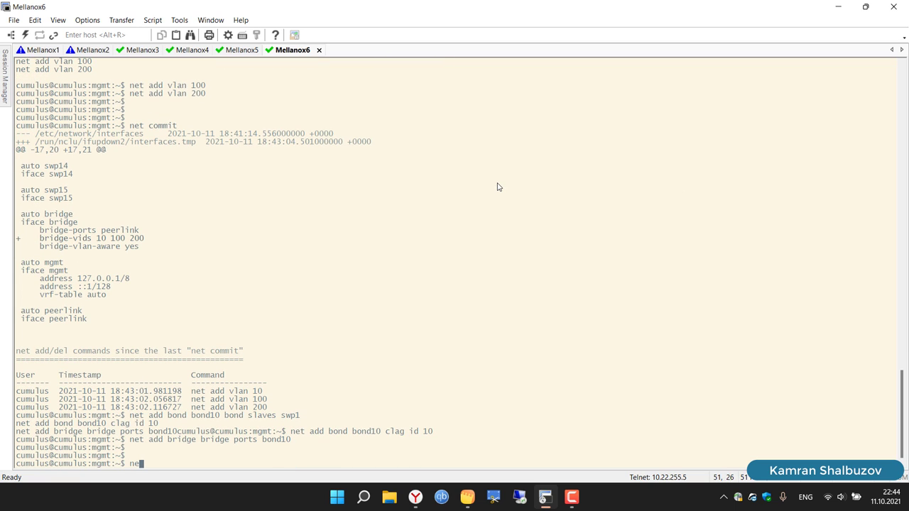
text(net commit)
key(Return)
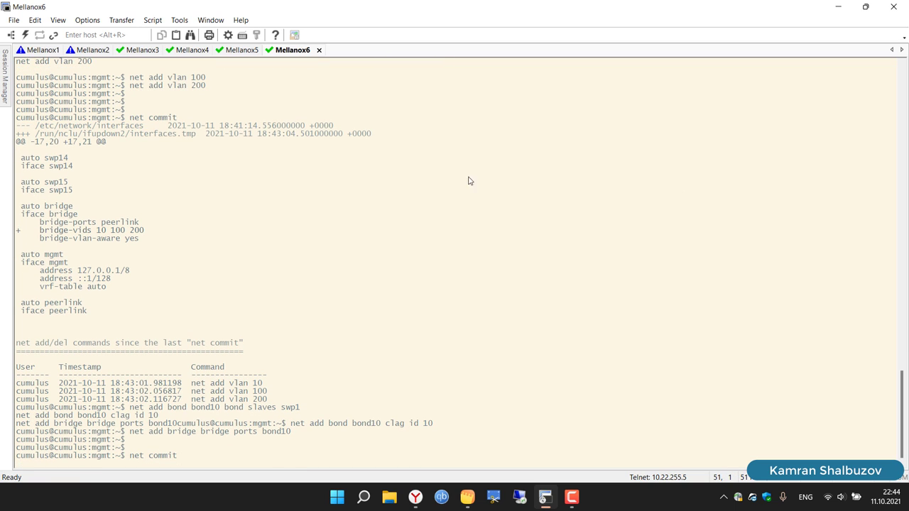
Step: Run net show clag on Mellanox1 and mark the bond10 CLAG row
click(28, 54)
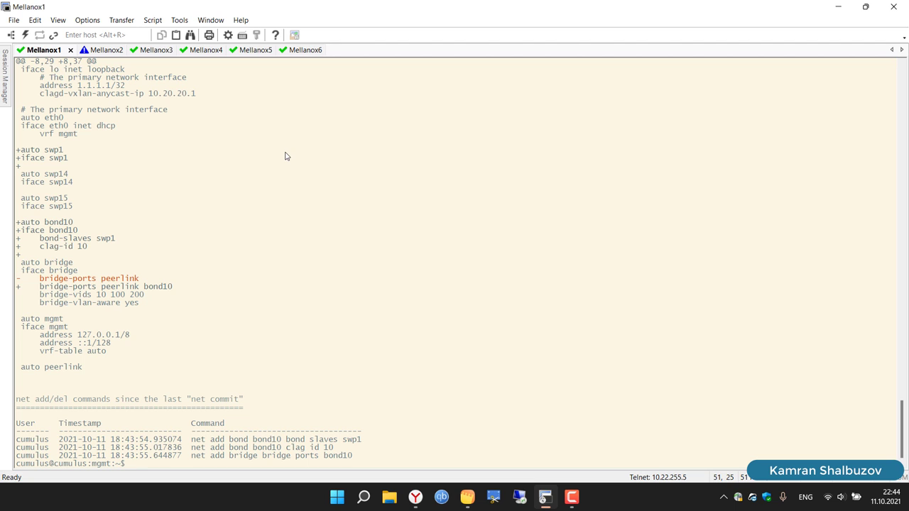
text(net show clag)
key(Return)
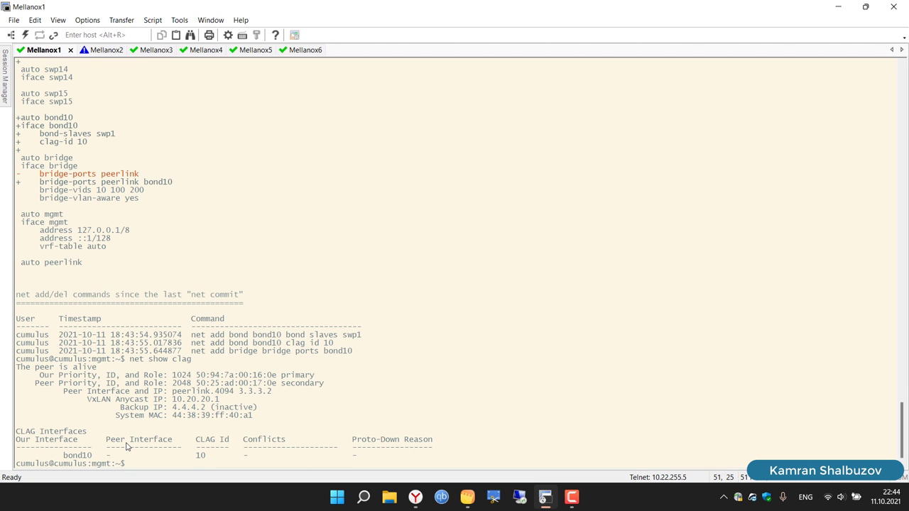
drag(64, 455, 433, 458)
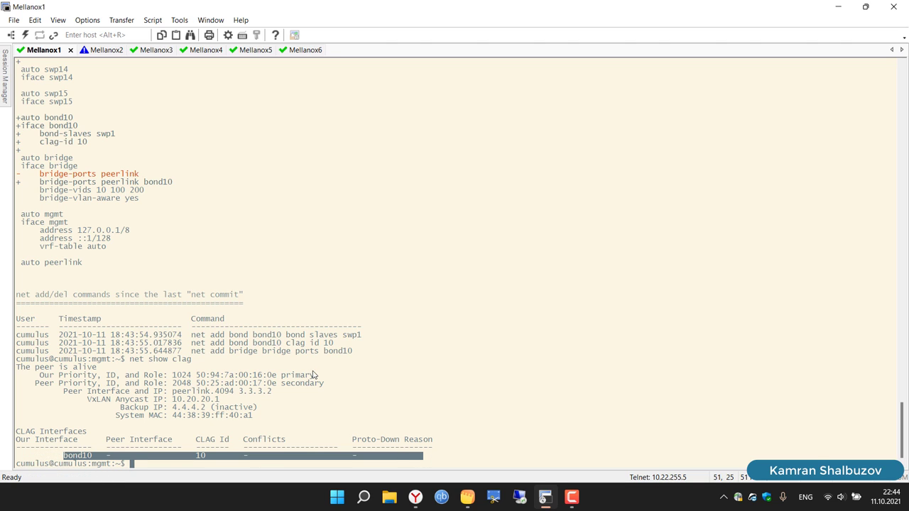
Step: Clear the Mellanox1 and Mellanox2 terminals and bring the lab topology browser forward
click(178, 185)
text(c)
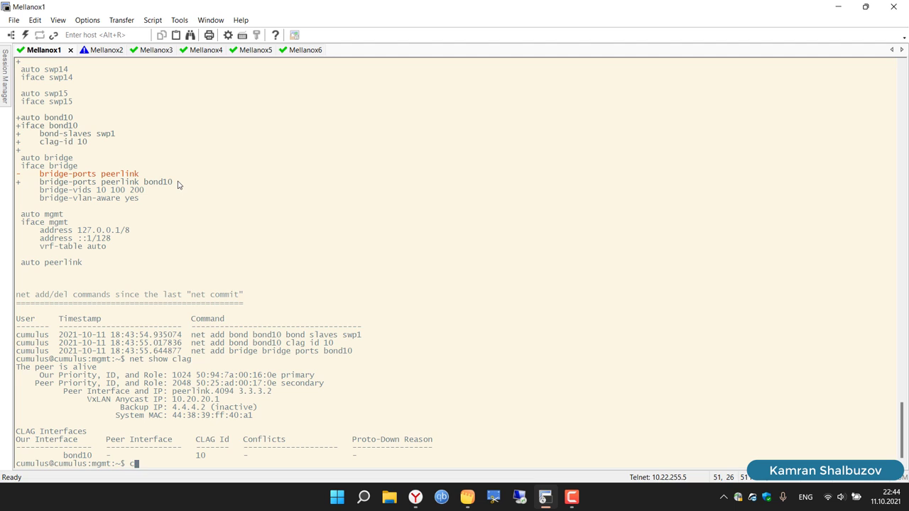
text(lear)
key(Return)
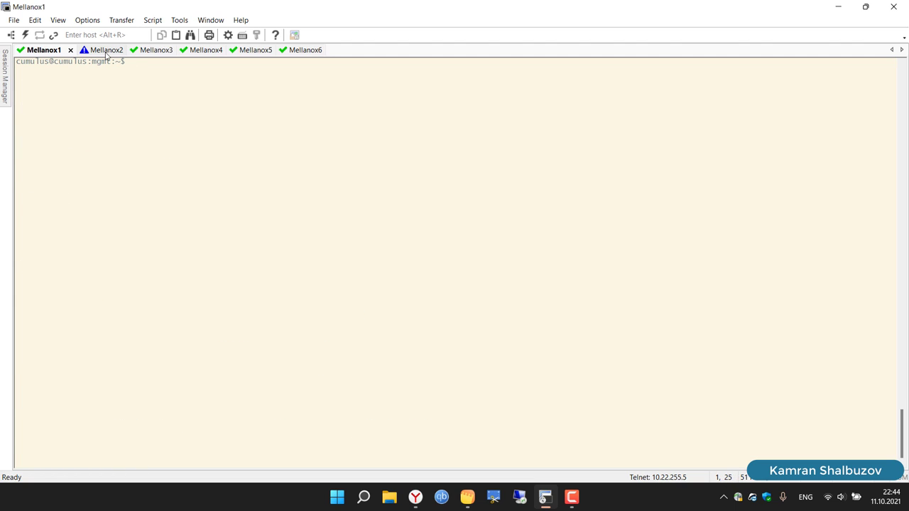
click(106, 50)
text(clear)
key(Return)
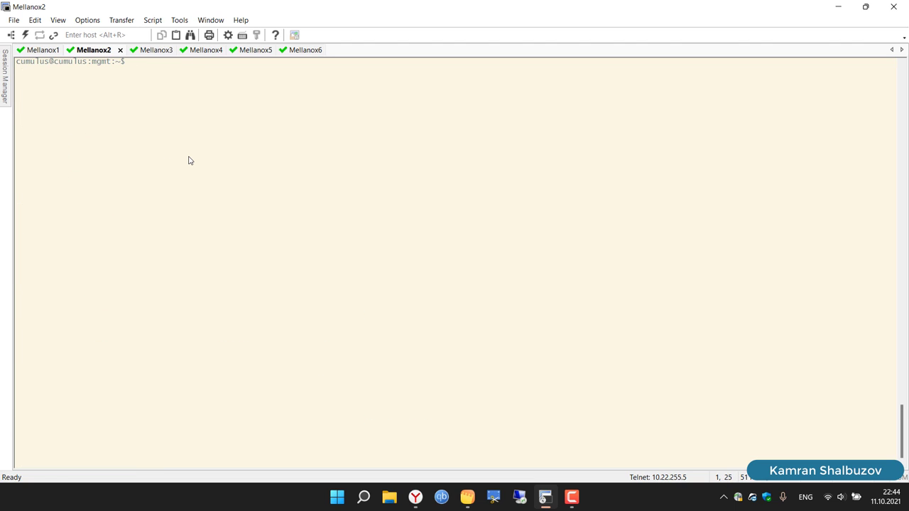
click(151, 53)
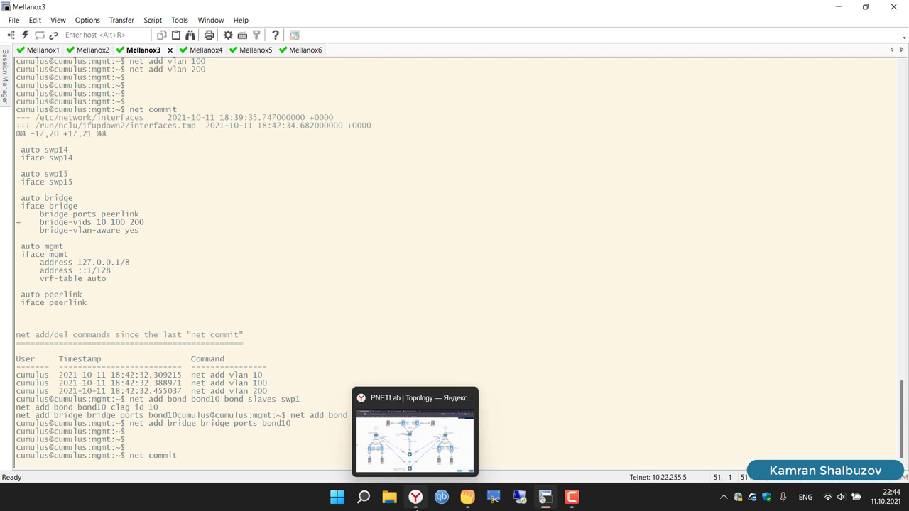
click(416, 497)
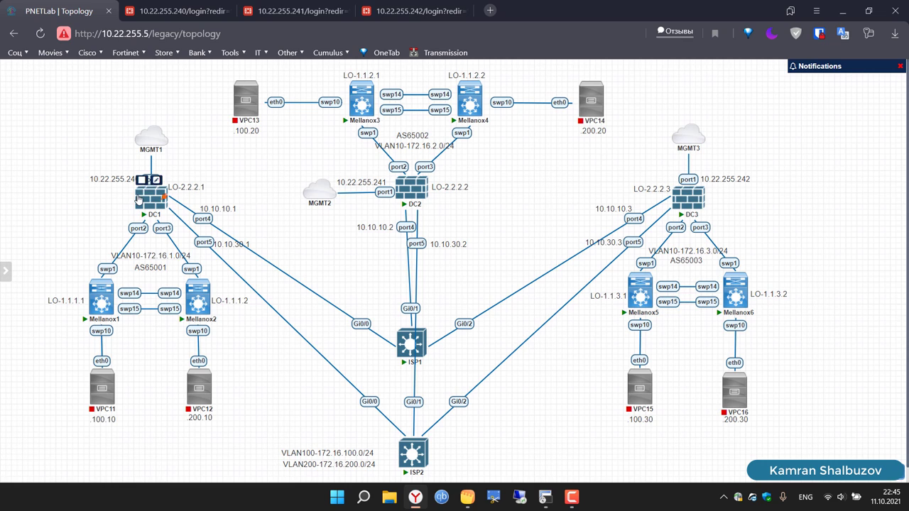
Step: Log in to the DC1 FortiGate at 10.22.255.240 as admin
click(170, 10)
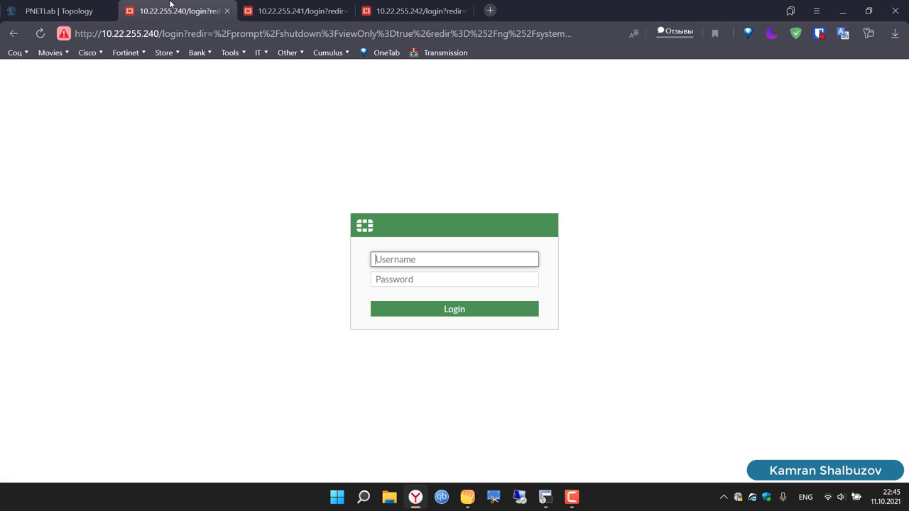
text(admin)
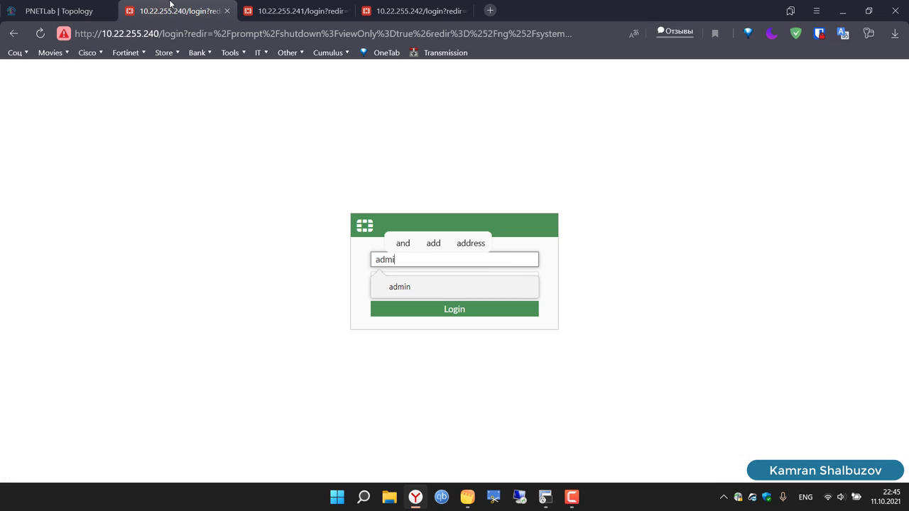
key(Tab)
text(adm)
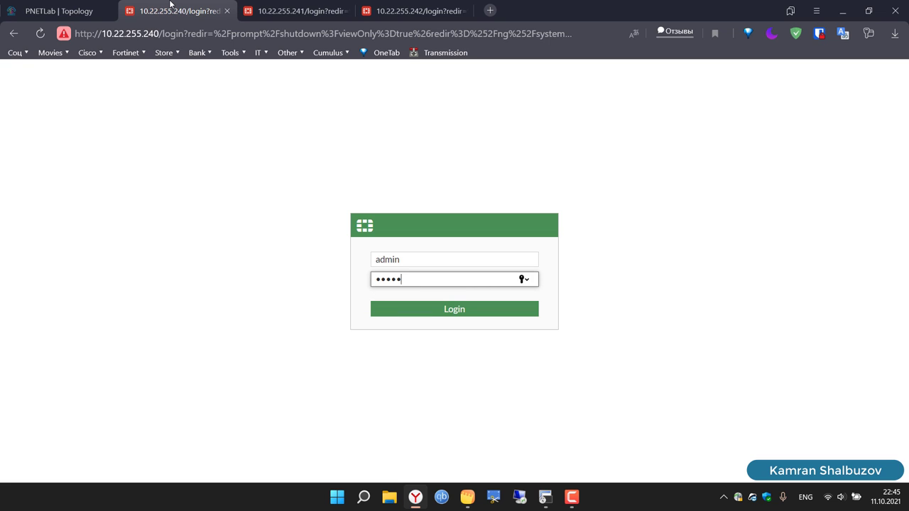
key(Return)
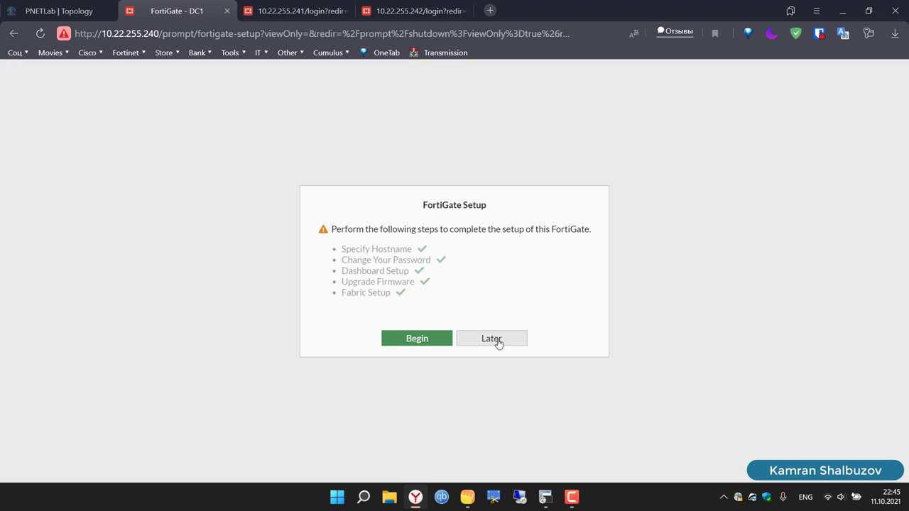
Step: Skip the setup wizard with Later and return to the FortiGate DC1 dashboard
click(497, 342)
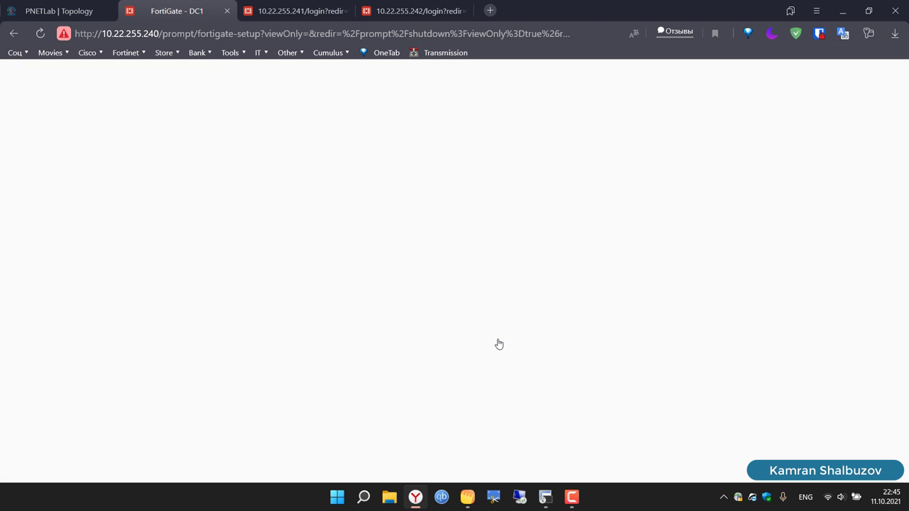
click(61, 6)
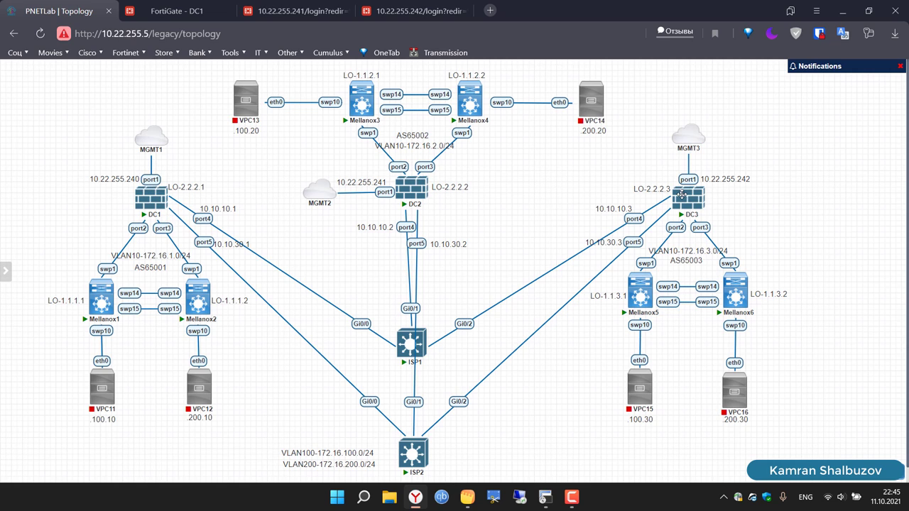
click(180, 4)
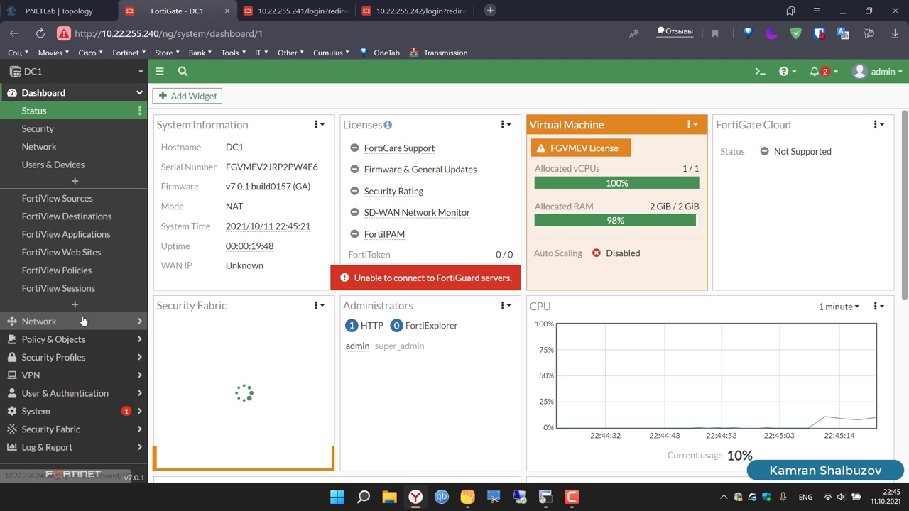
Step: Open DC1's Network > Interfaces list and start creating a new interface
click(54, 321)
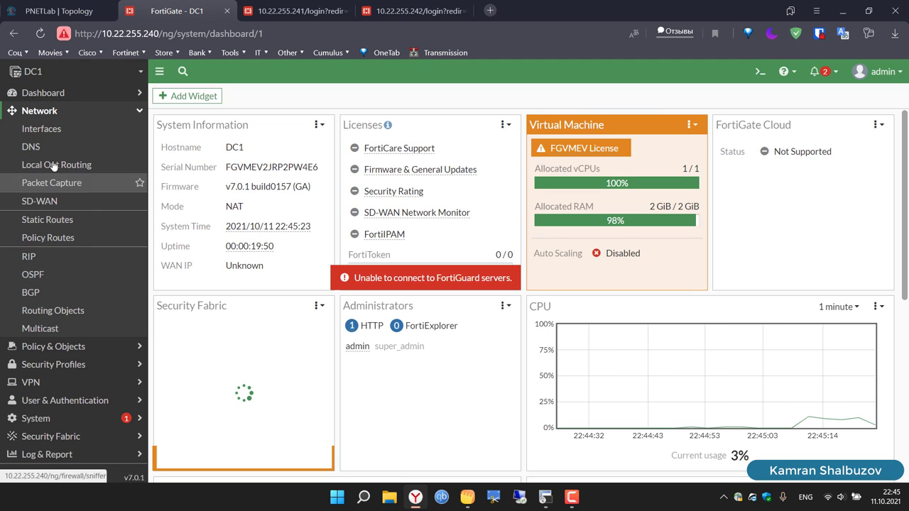
click(35, 133)
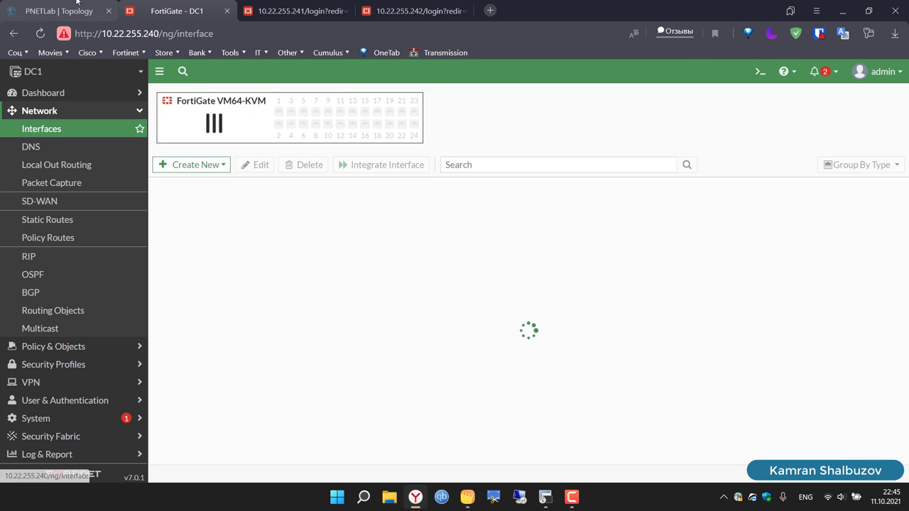
click(80, 11)
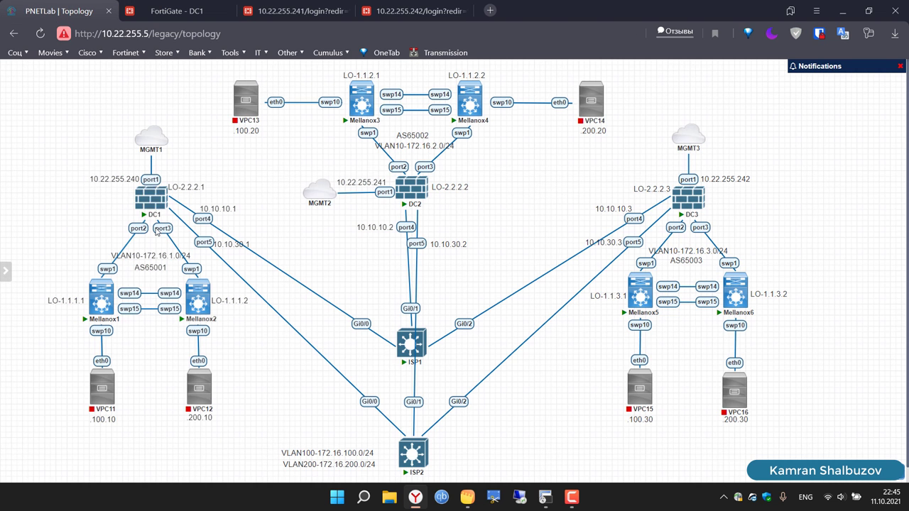
click(166, 7)
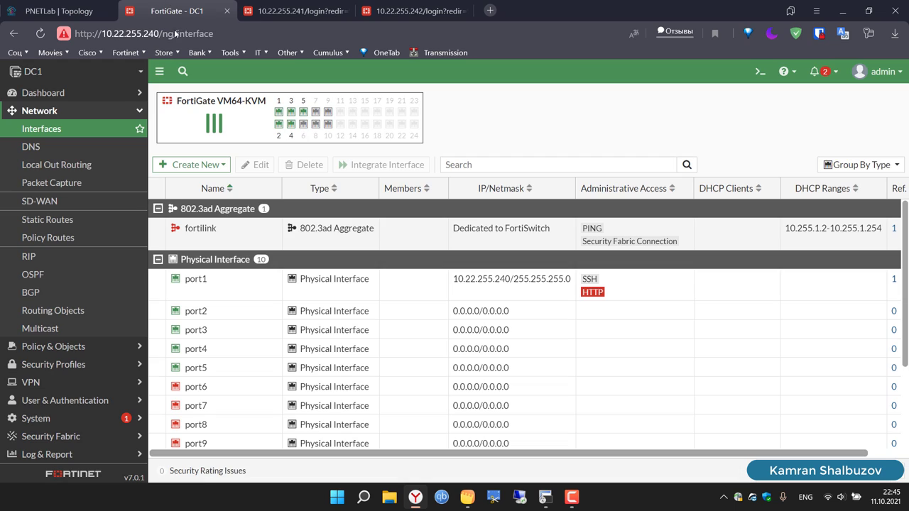
click(217, 168)
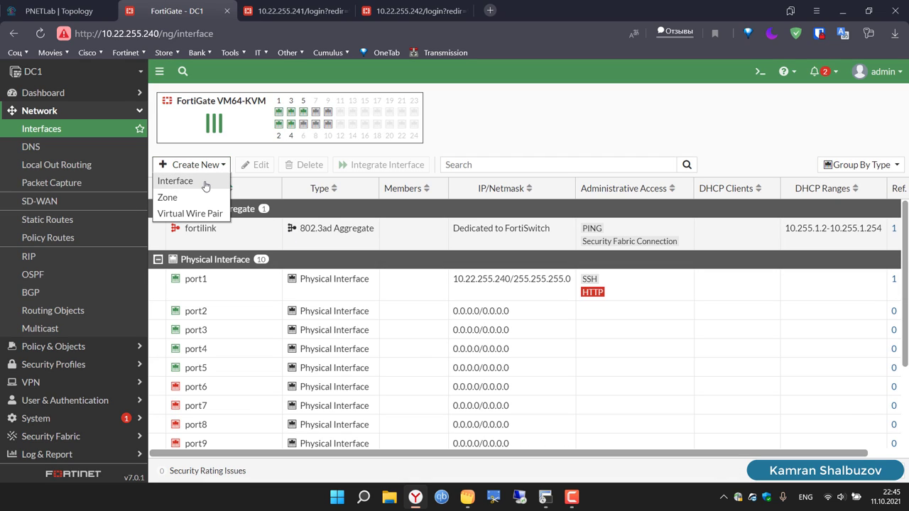
click(205, 183)
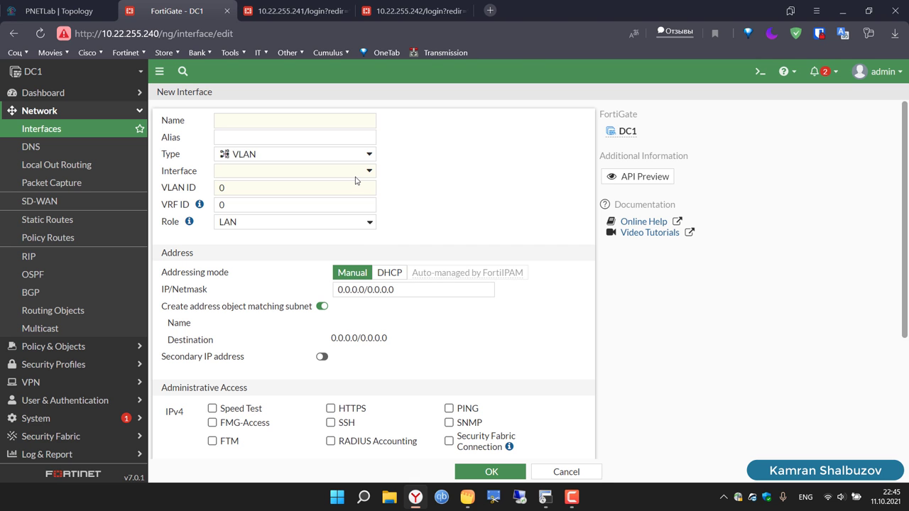
Step: Make it an 802.3ad Aggregate named FO with members port2 and port3
click(369, 155)
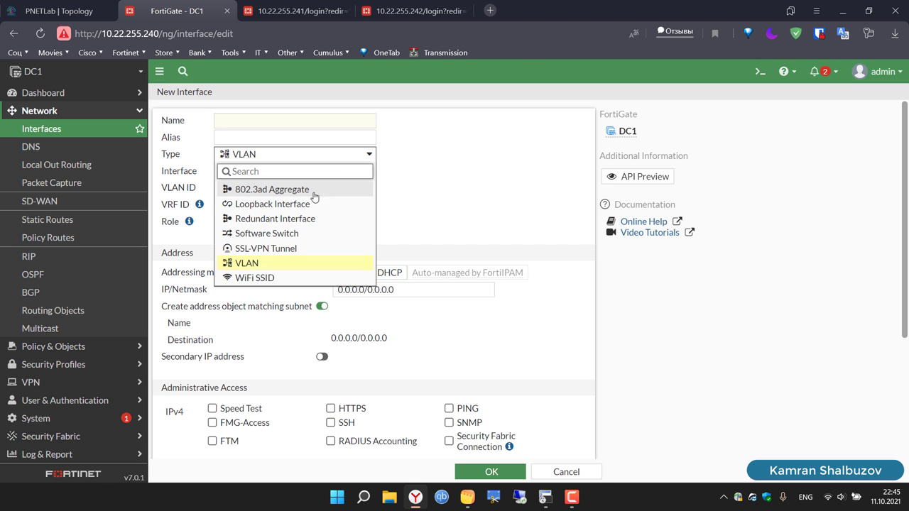
click(291, 190)
click(277, 124)
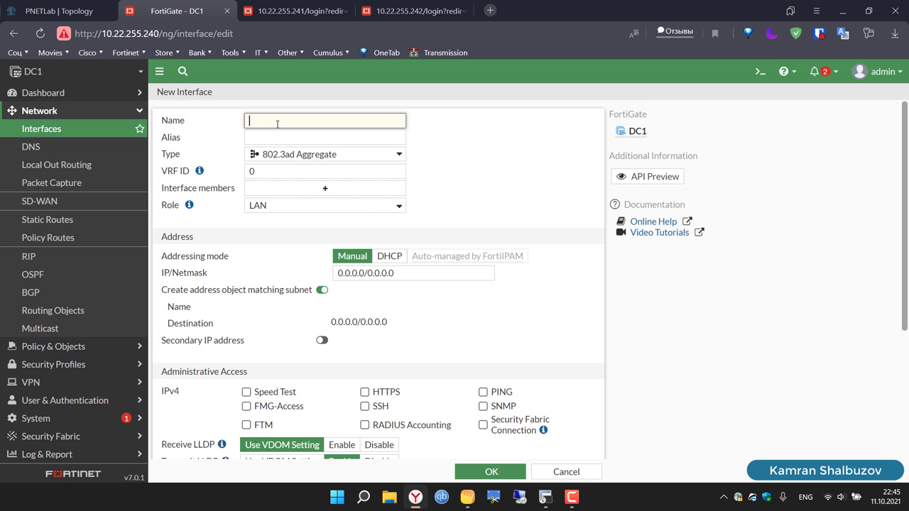
text(FO)
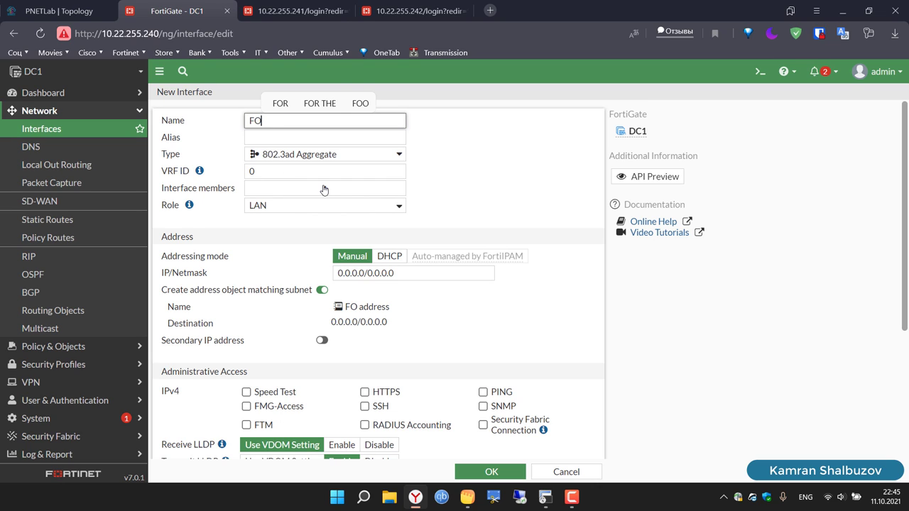
click(324, 188)
click(467, 152)
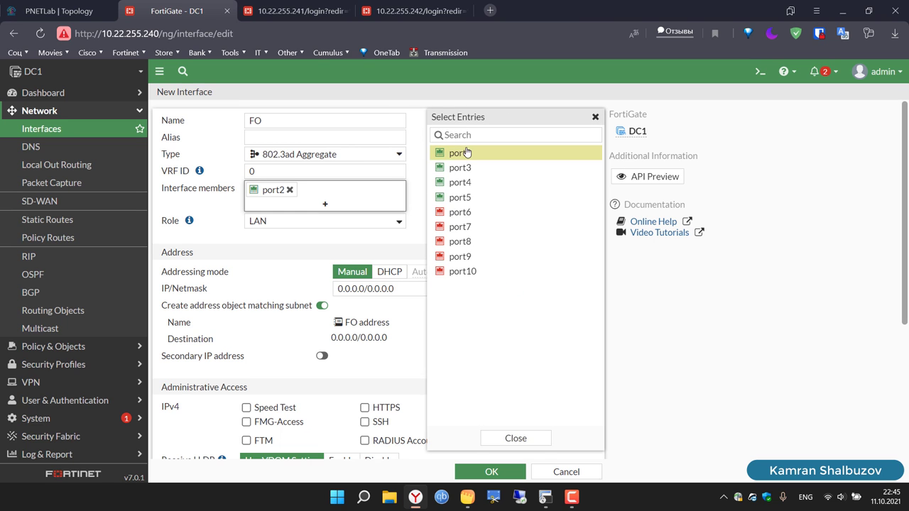
click(462, 168)
Step: Turn off address object creation, enable Receive LLDP, and save the FO aggregate
click(68, 7)
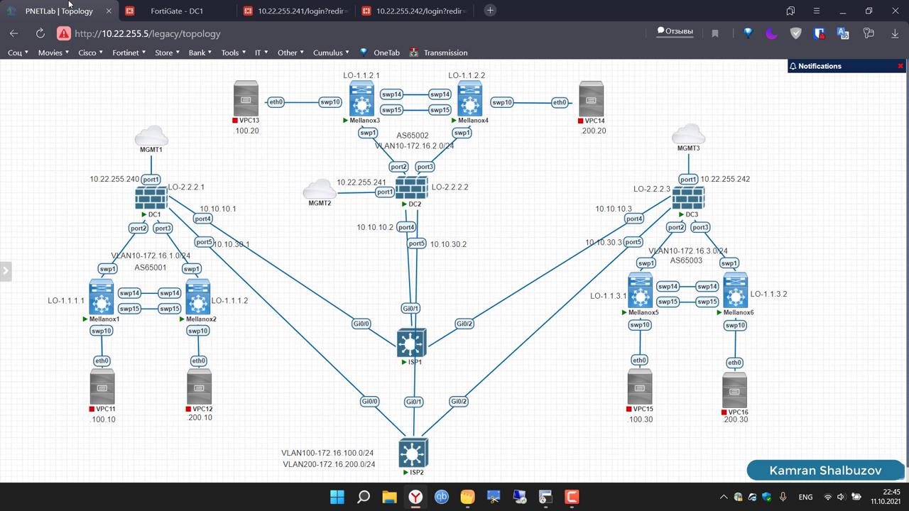
click(178, 10)
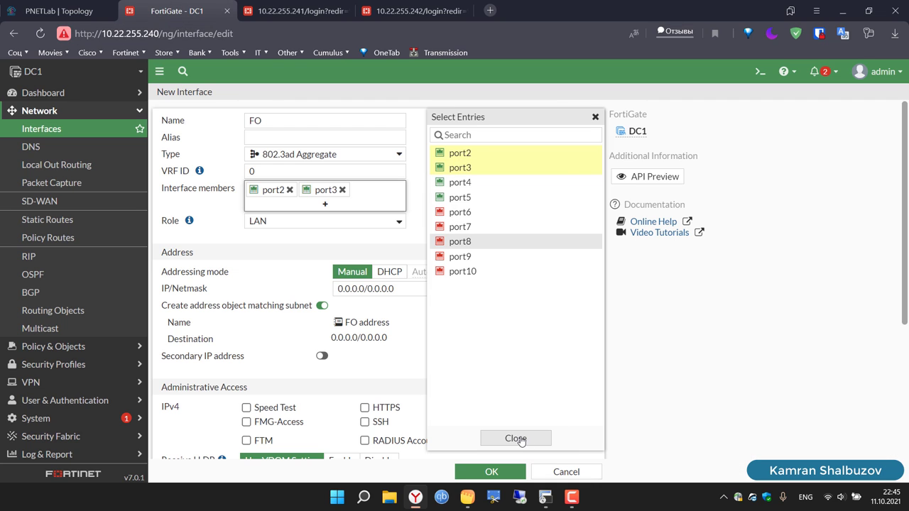
click(516, 438)
click(321, 308)
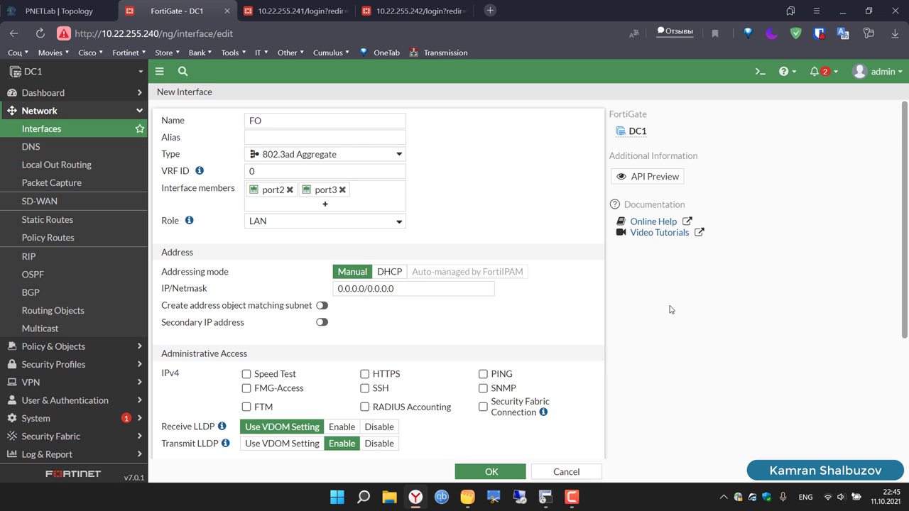
scroll(671, 310, down, 2)
click(341, 297)
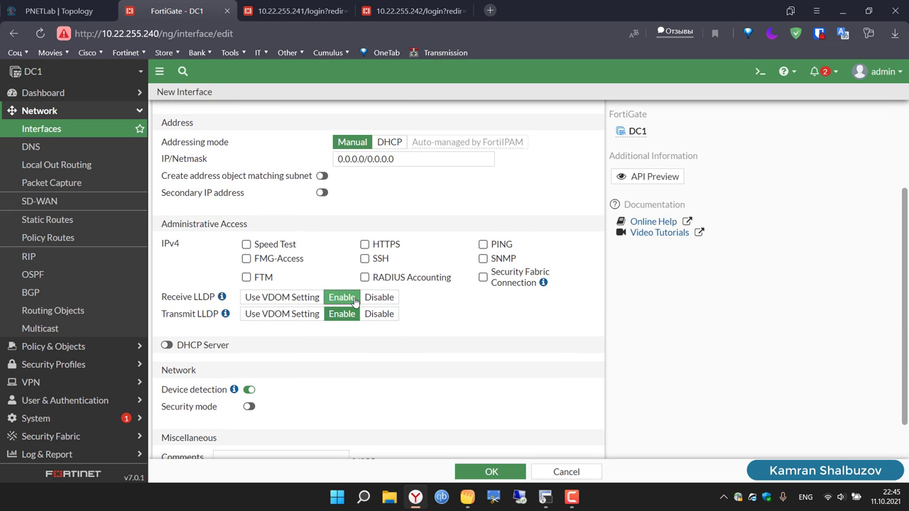
scroll(504, 325, down, 1)
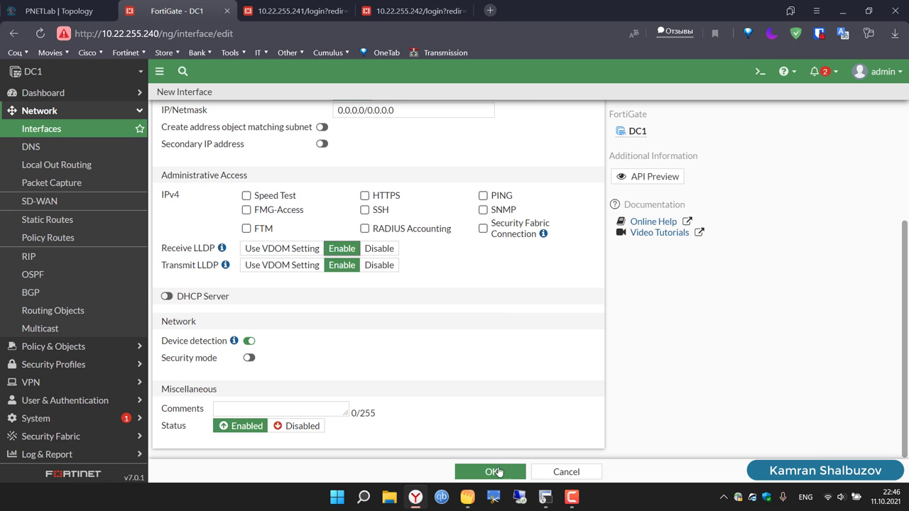
click(502, 471)
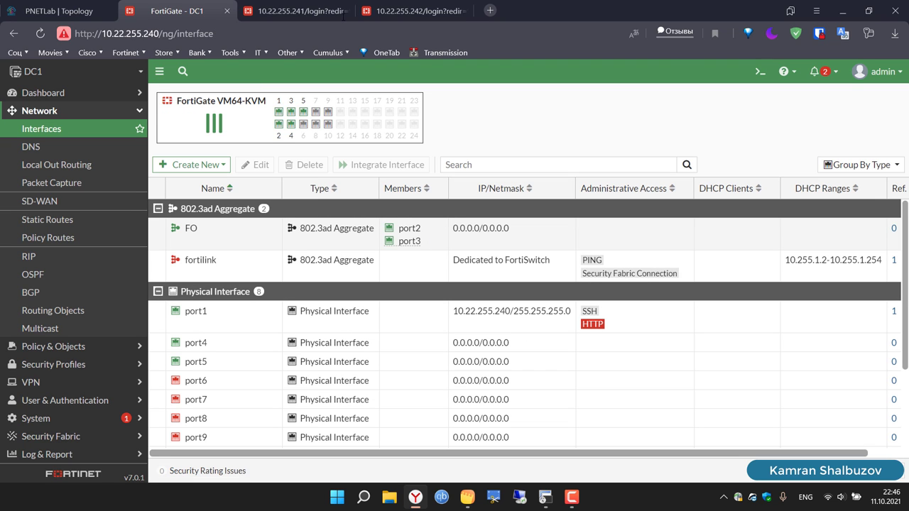
Step: Log in to the DC2 FortiGate at 10.22.255.241 as admin
click(307, 3)
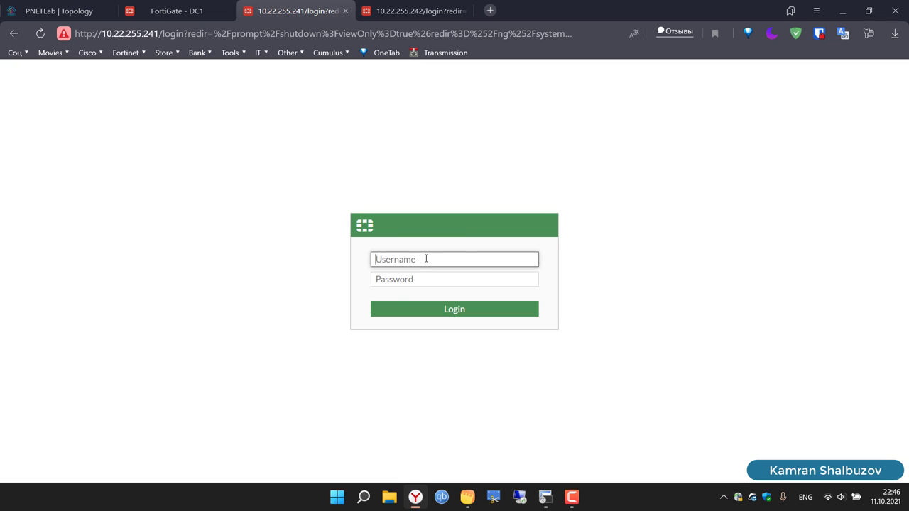
text(admin)
key(Tab)
text(a)
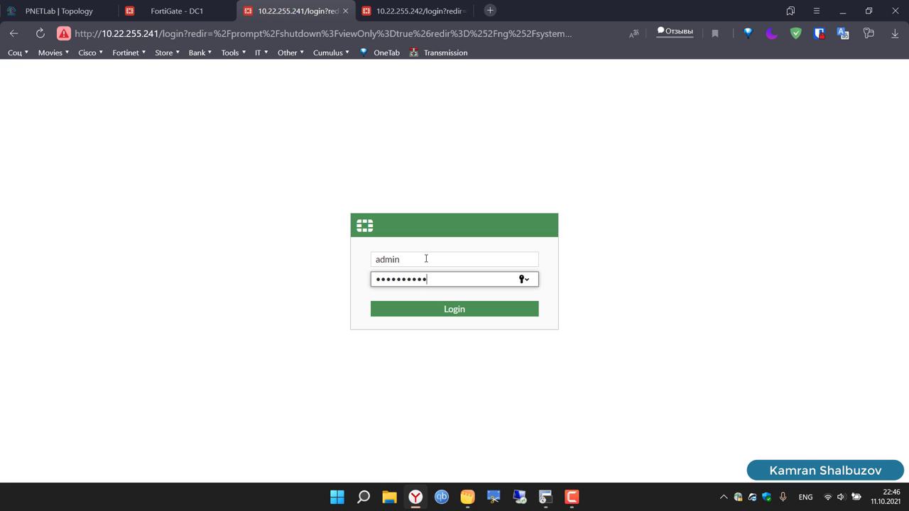
key(Return)
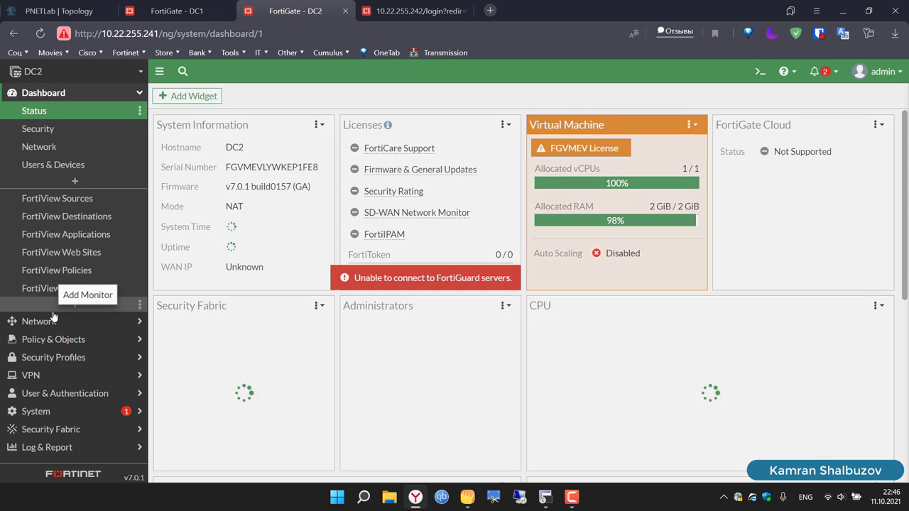
Step: Go to DC2's Network > Interfaces and start creating a new interface
click(54, 310)
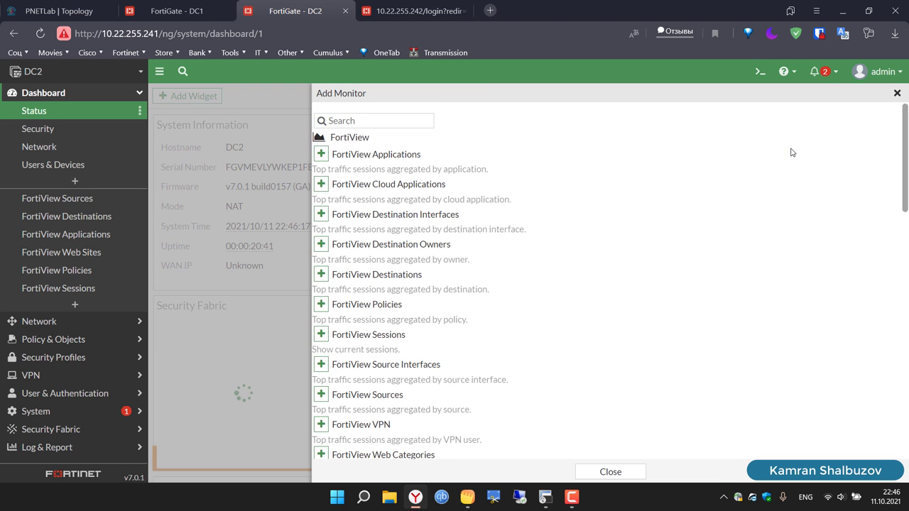
click(634, 474)
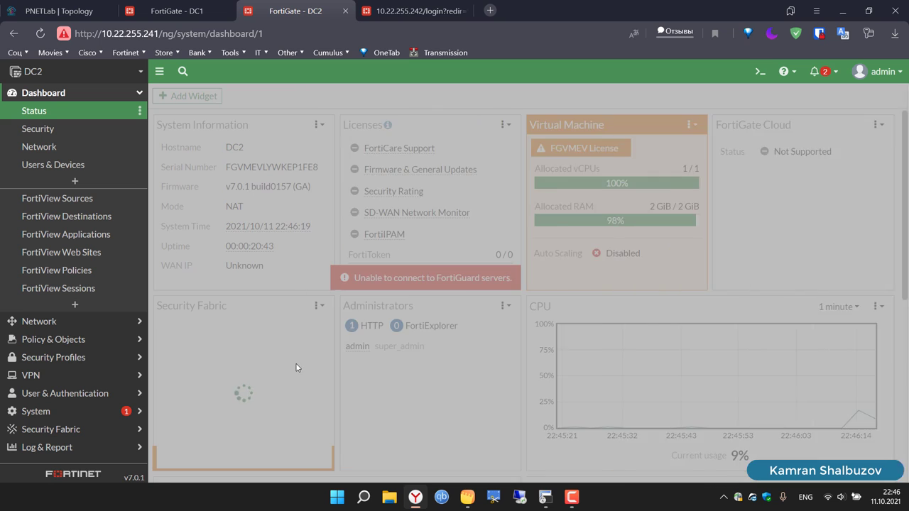
click(57, 322)
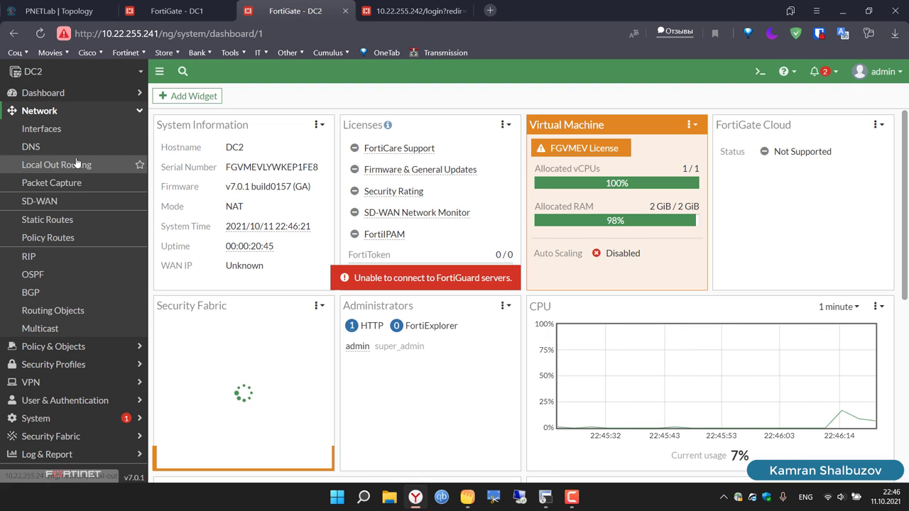
click(50, 135)
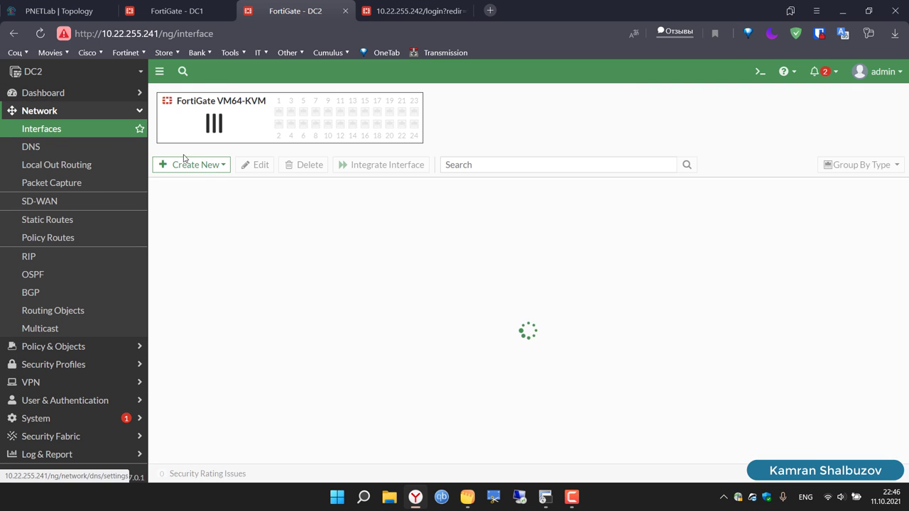
click(210, 167)
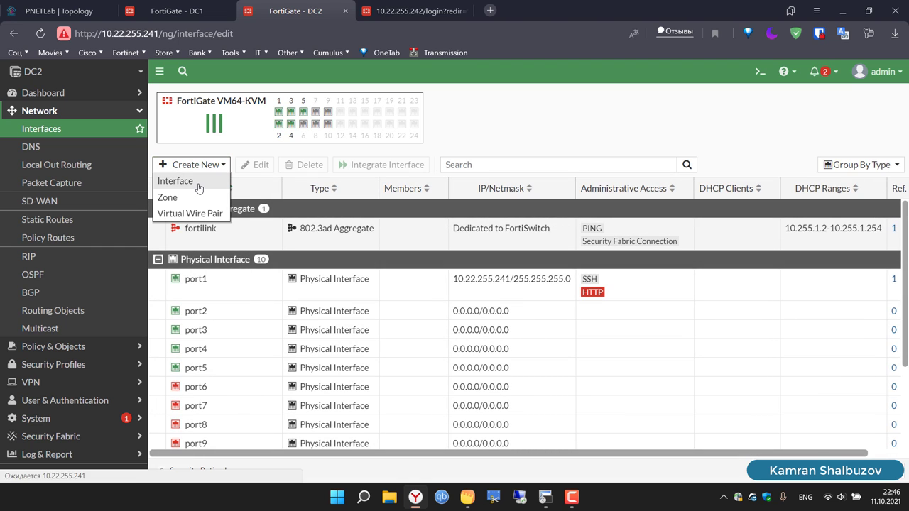
click(179, 179)
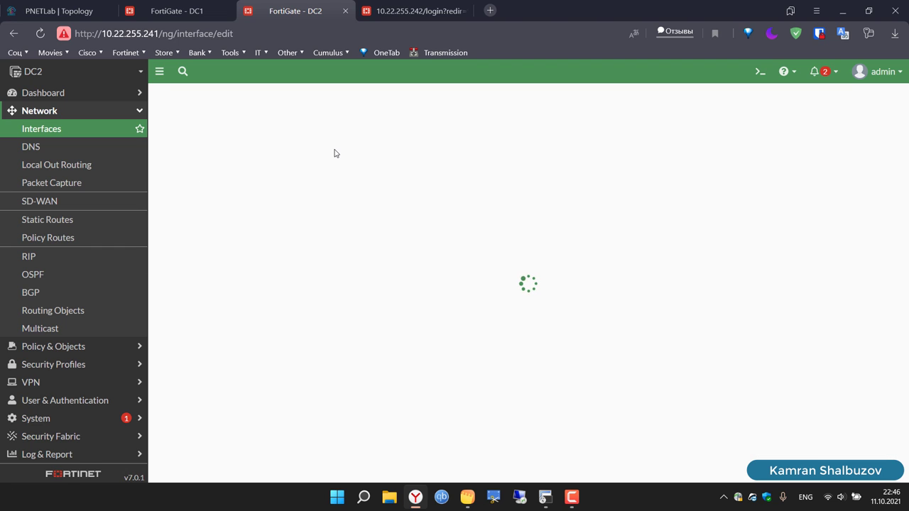
Step: Name it FO as an 802.3ad Aggregate, no address object, Receive LLDP enabled
click(263, 119)
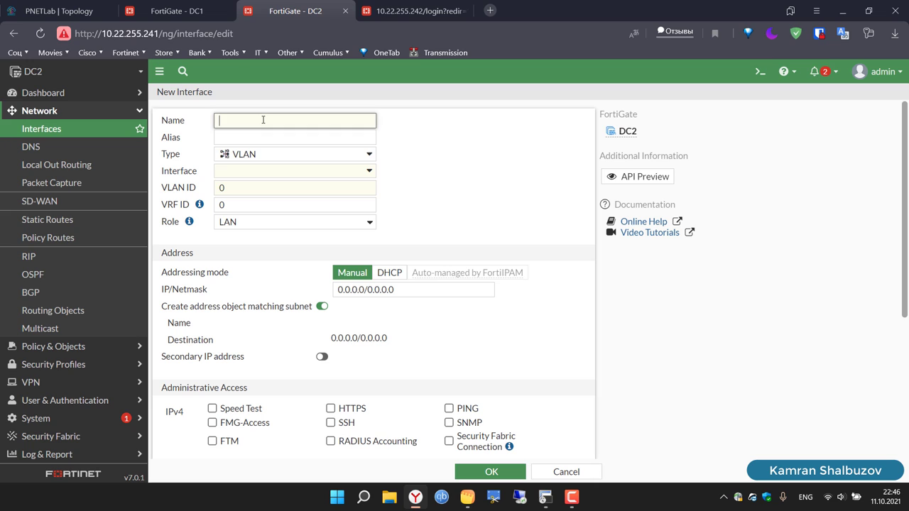
text(FO)
click(272, 154)
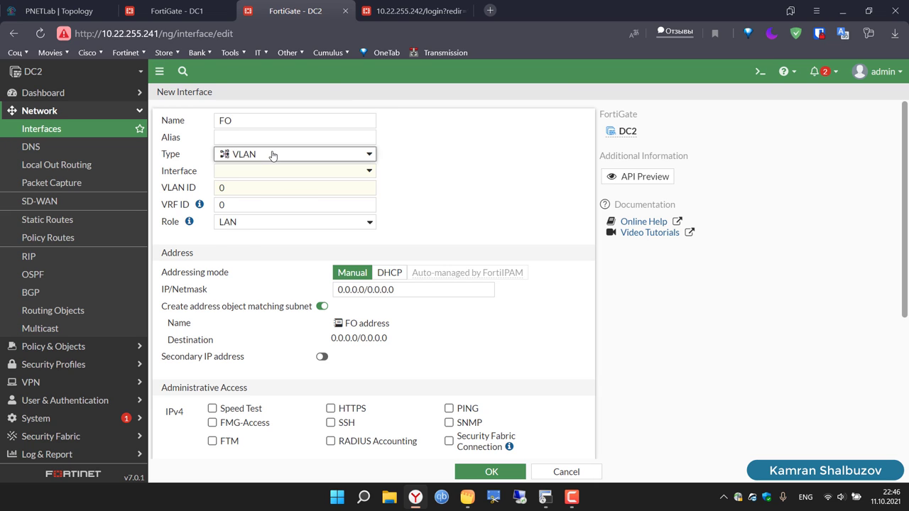
click(281, 190)
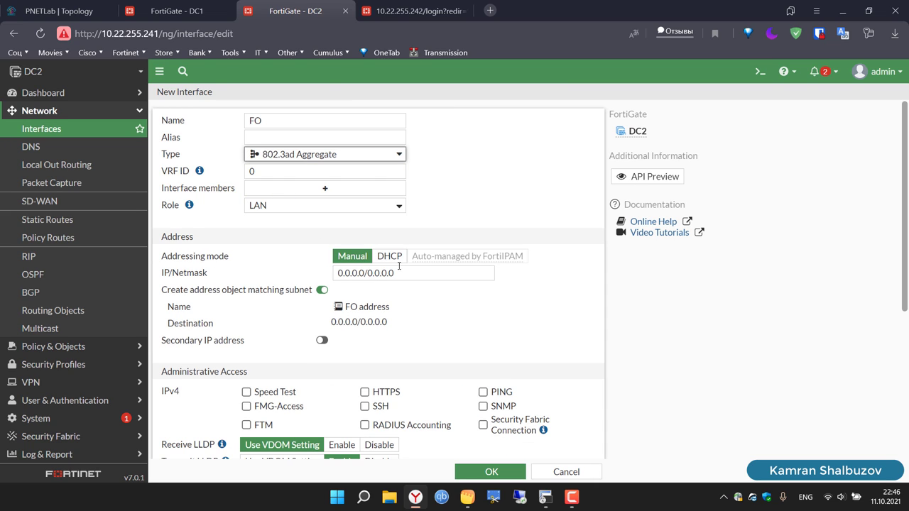
click(321, 290)
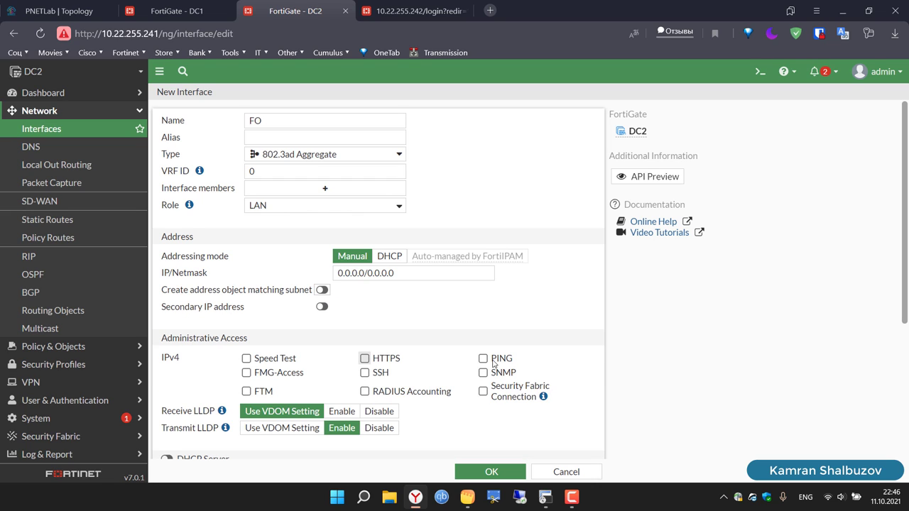
click(330, 412)
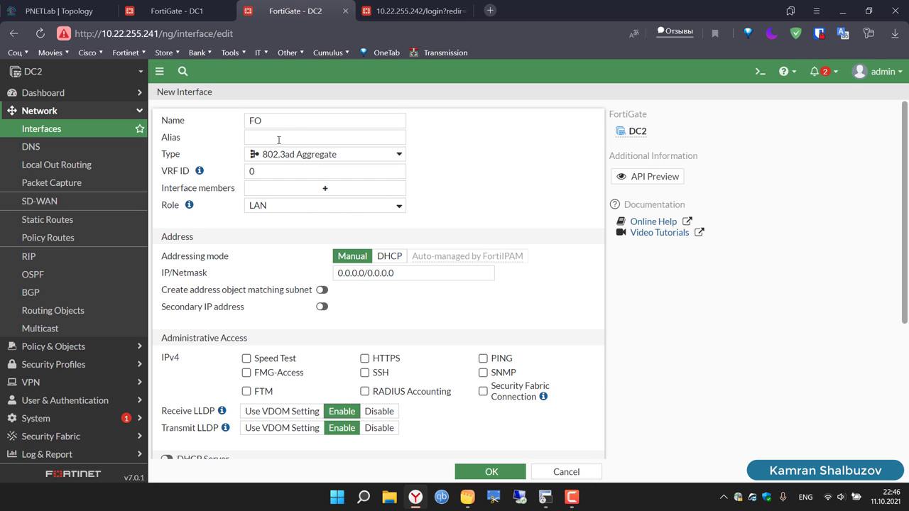
Step: Add port2 and port3 as FO members and save the aggregate
click(310, 189)
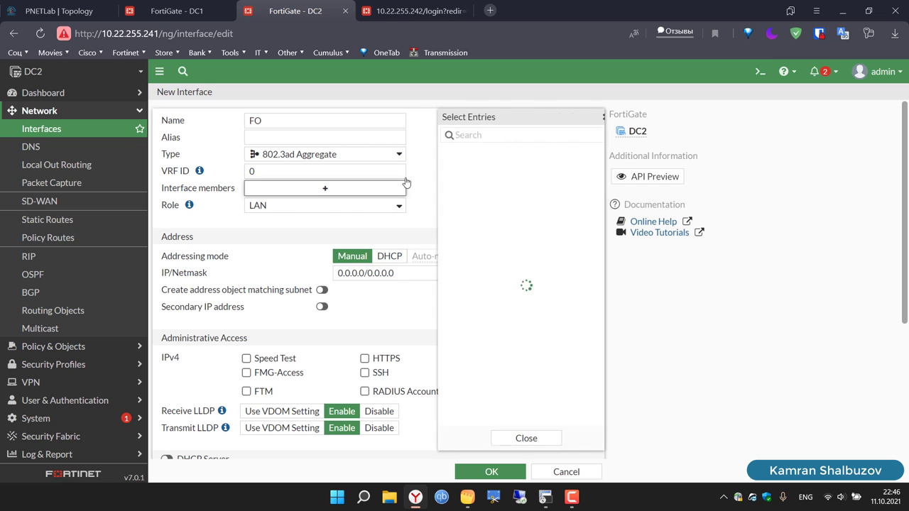
click(503, 161)
click(505, 173)
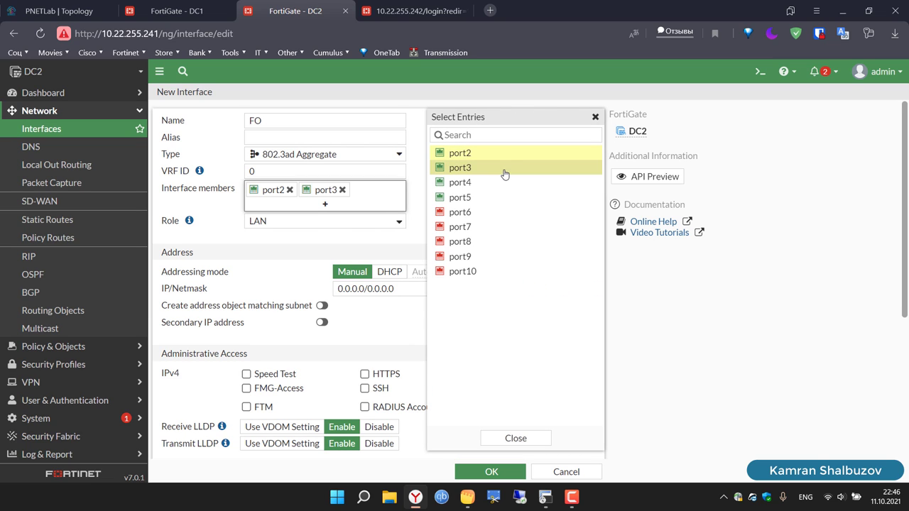
click(596, 117)
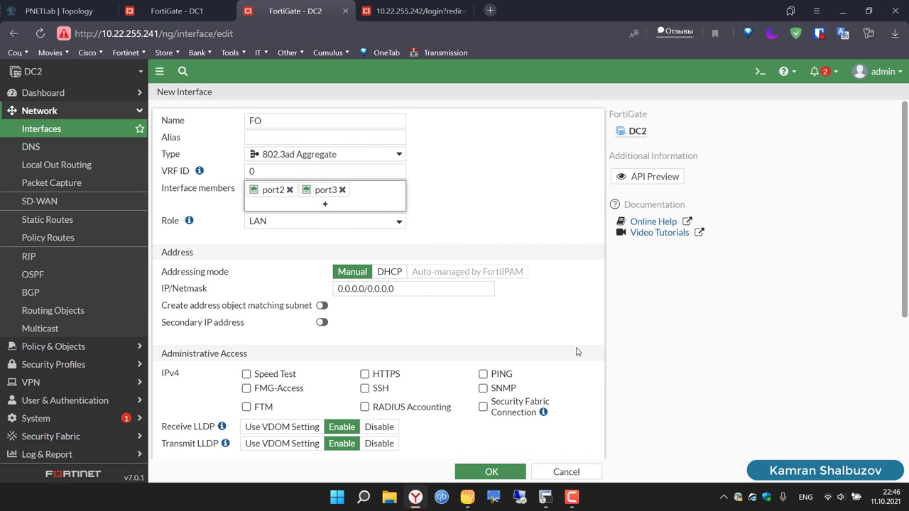
scroll(630, 405, down, 3)
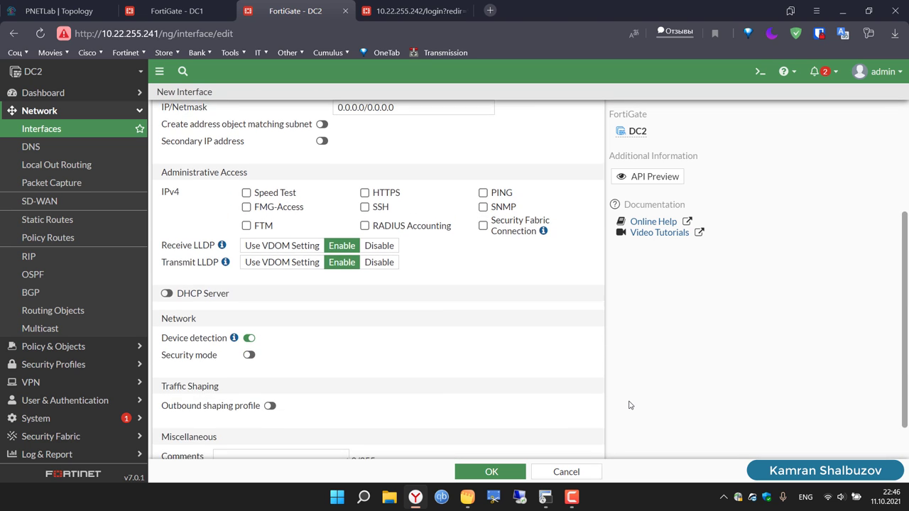
click(492, 472)
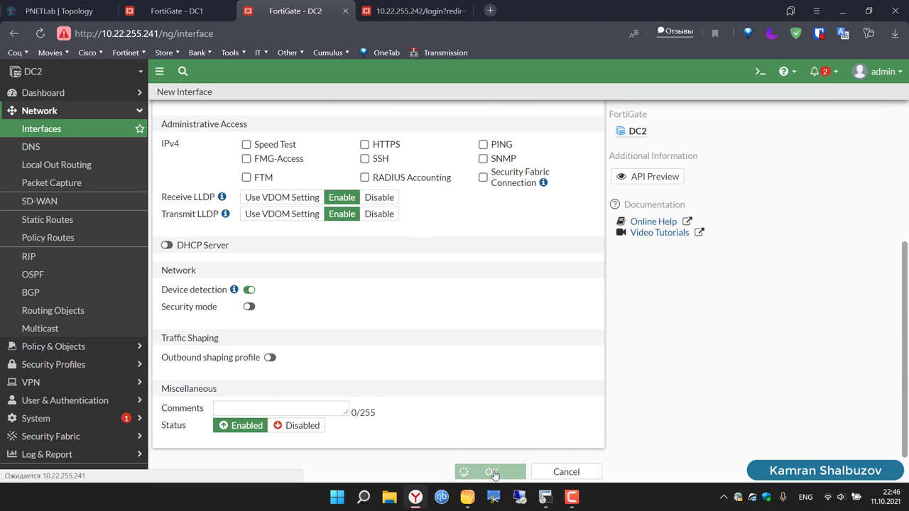
Step: Log in to the DC3 FortiGate as admin
key(ctrl+Tab)
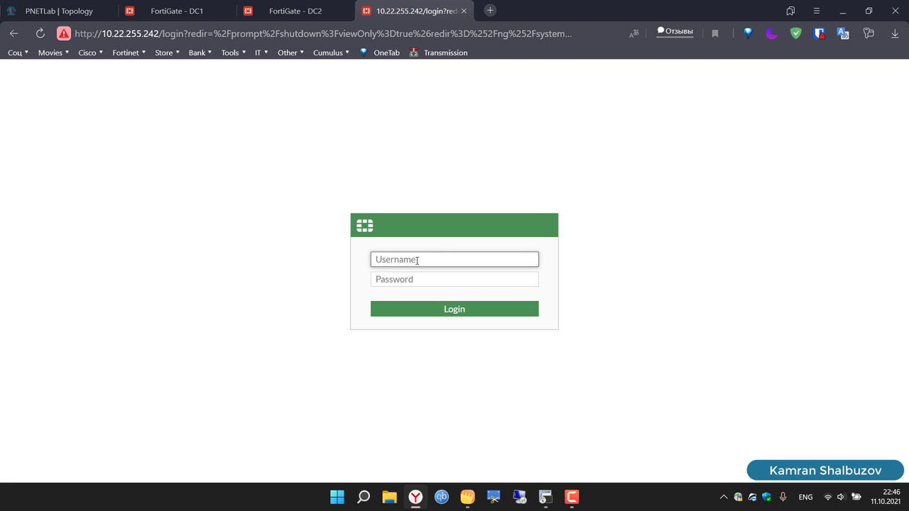
text(admin)
key(Tab)
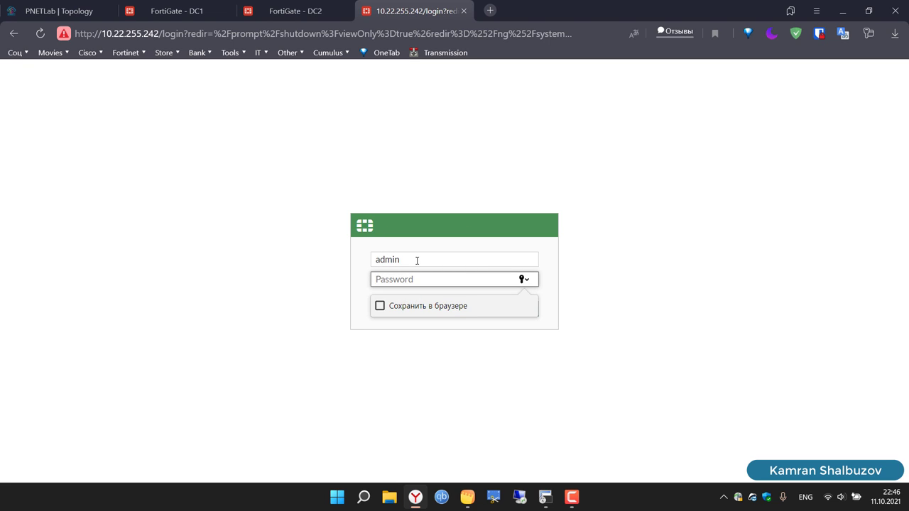
text(••)
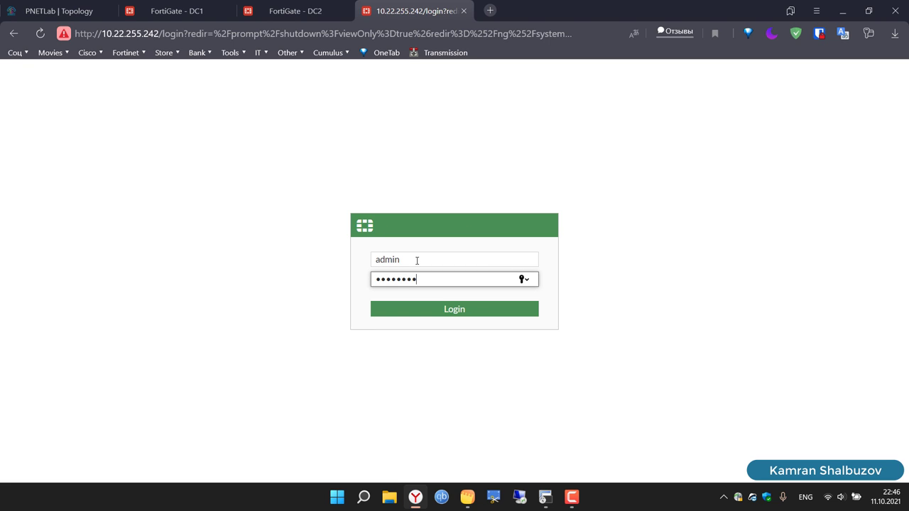
key(Return)
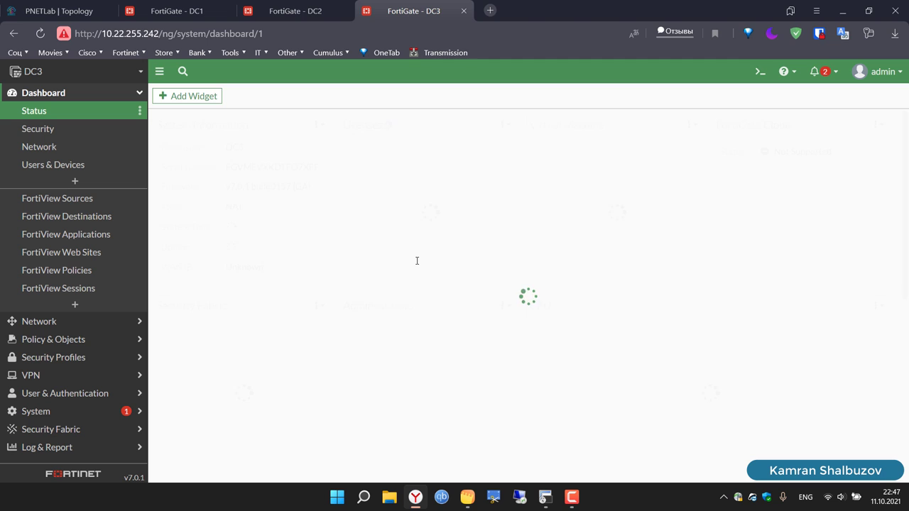
Step: Create a new DC3 interface named FO of type 802.3ad Aggregate
click(44, 321)
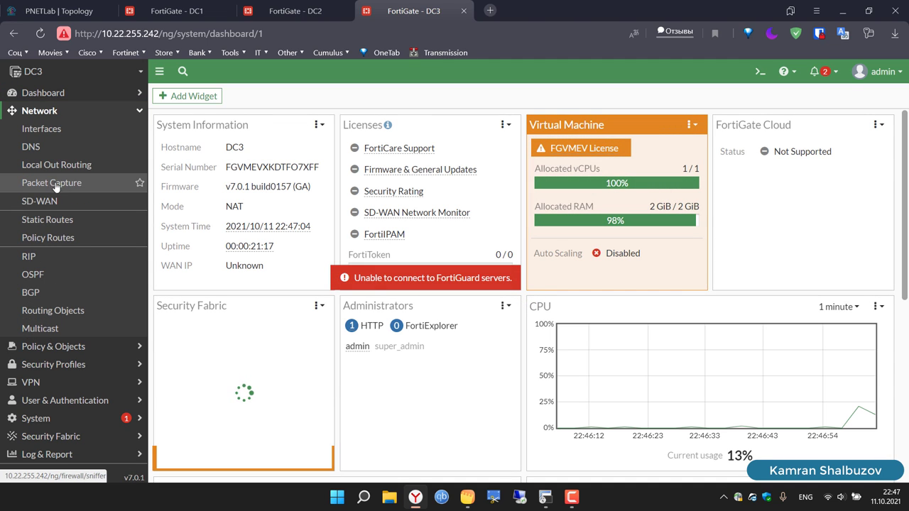
click(43, 129)
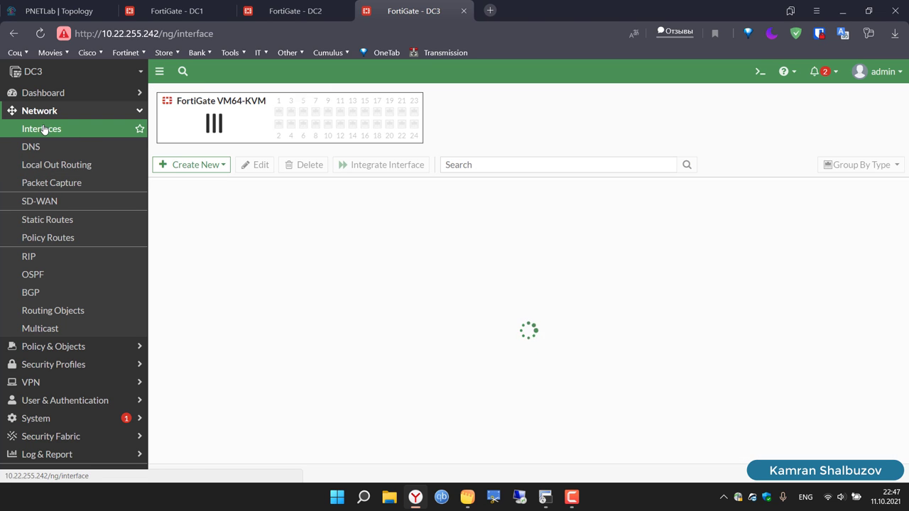
click(220, 165)
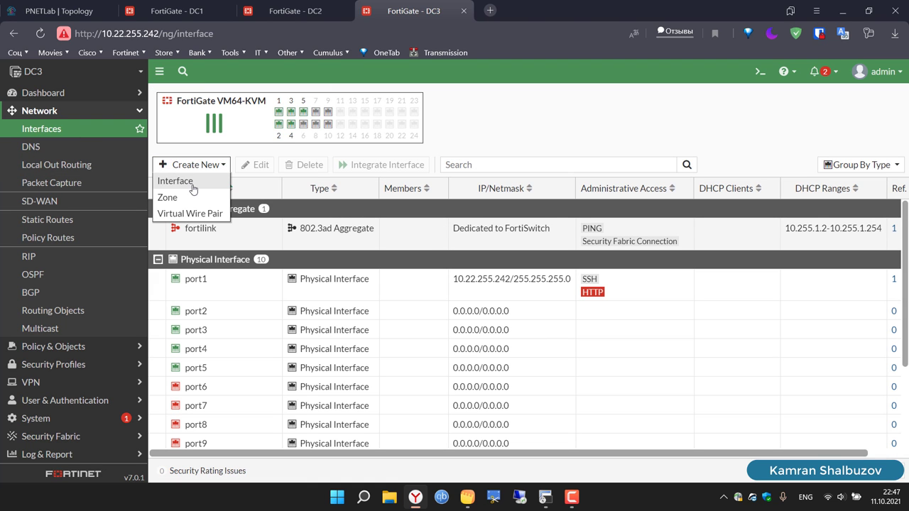
click(164, 178)
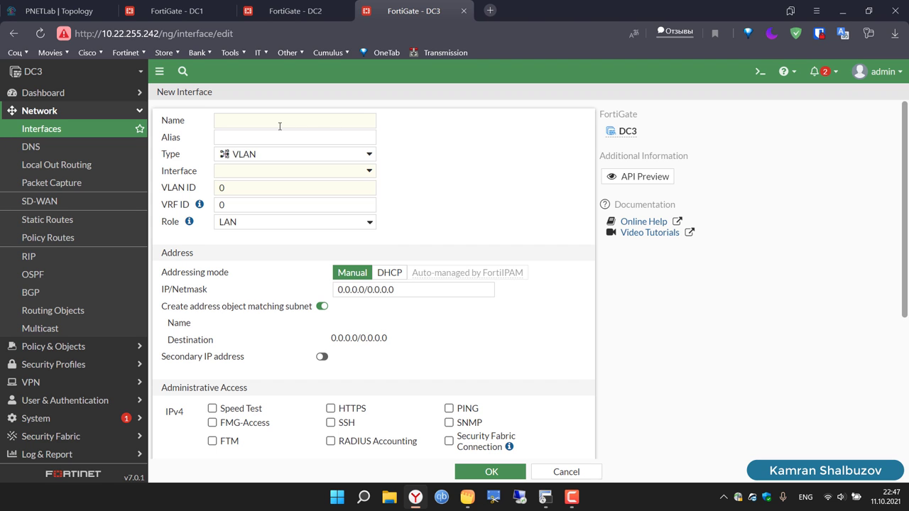
click(280, 126)
text(FO)
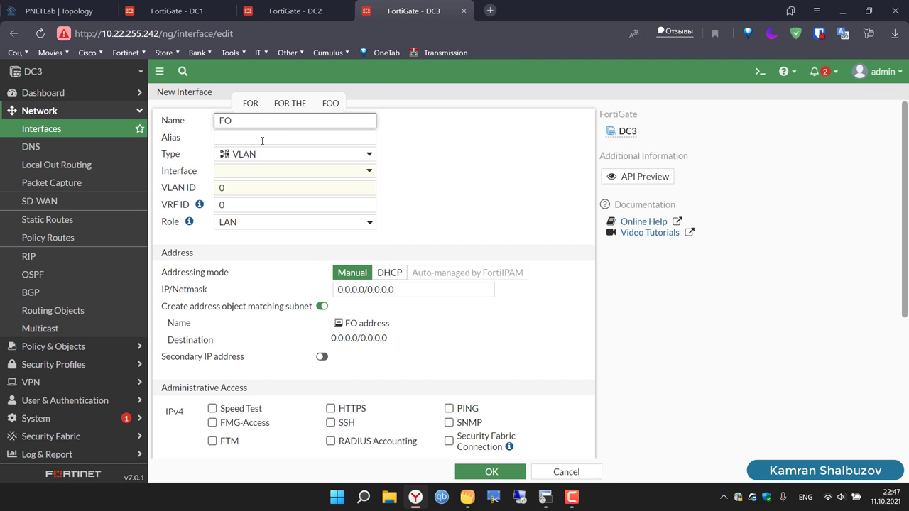
click(244, 156)
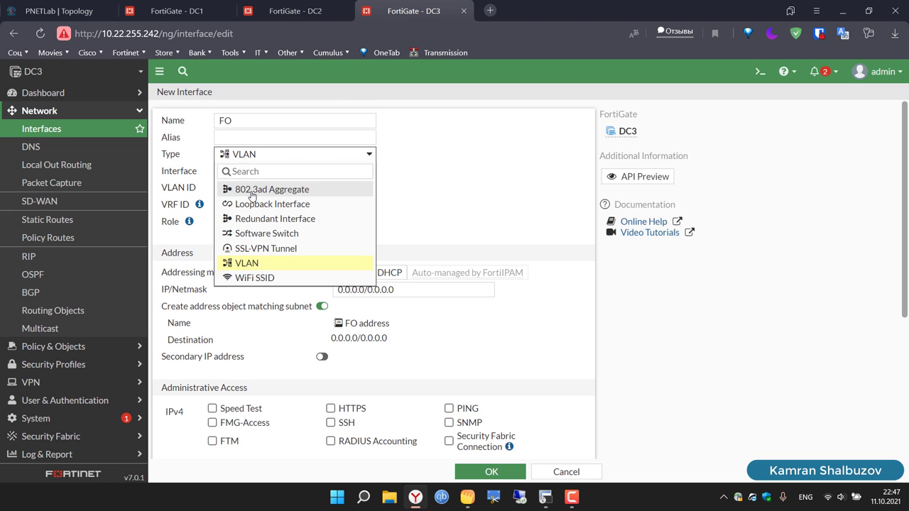
click(248, 190)
Step: Add port2 and port3, disable the address object, enable Receive LLDP, and save FO
click(323, 194)
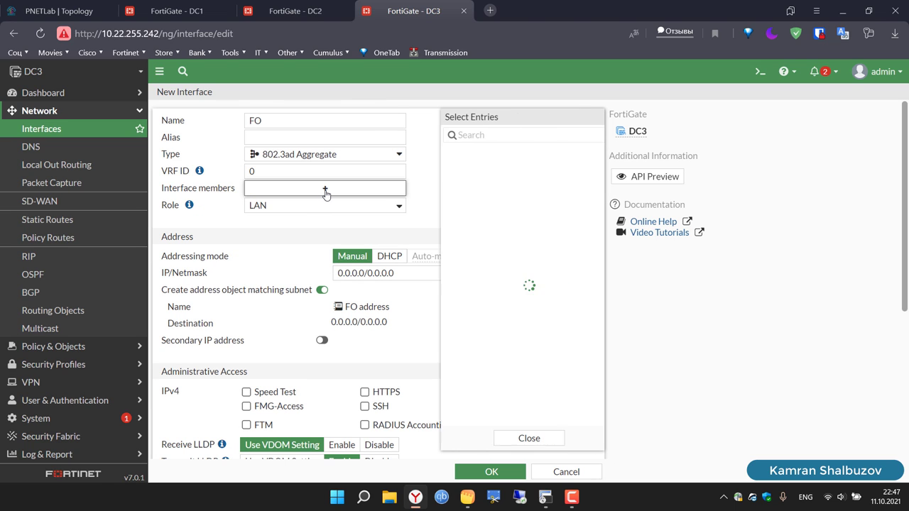
click(461, 152)
click(466, 169)
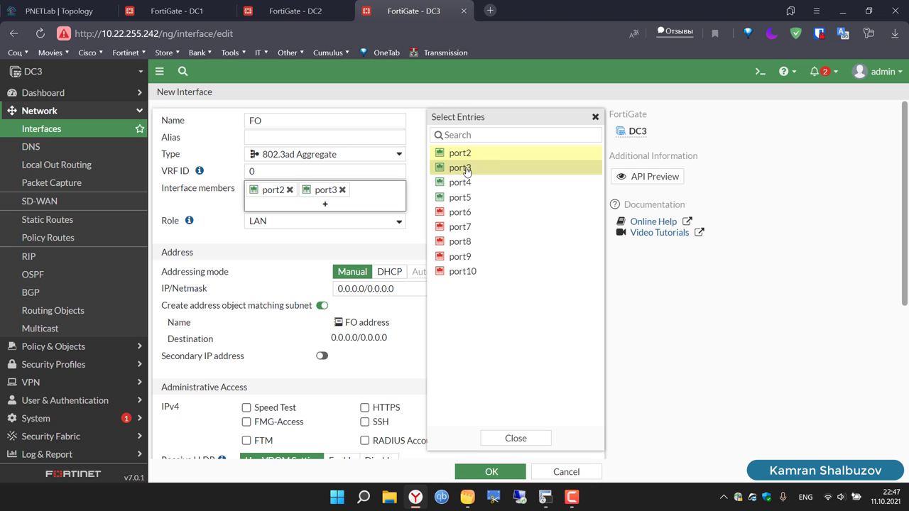
click(595, 117)
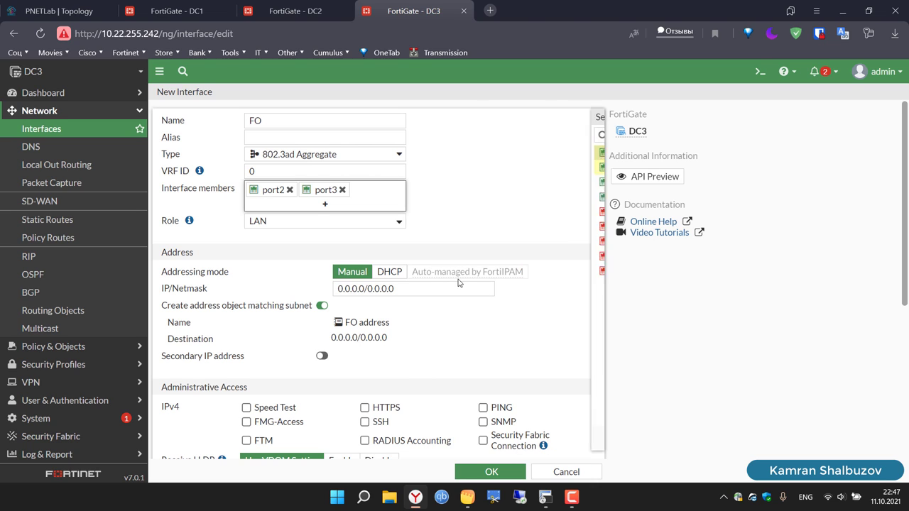
click(322, 306)
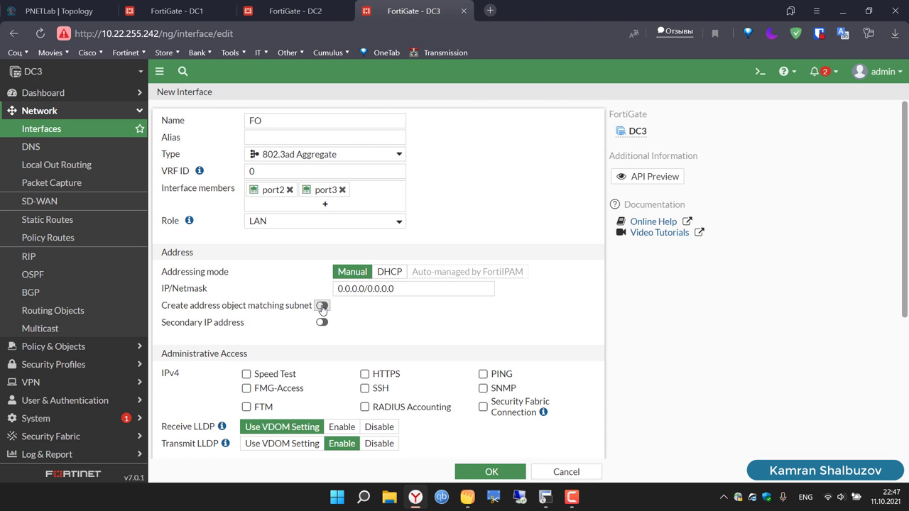
click(343, 429)
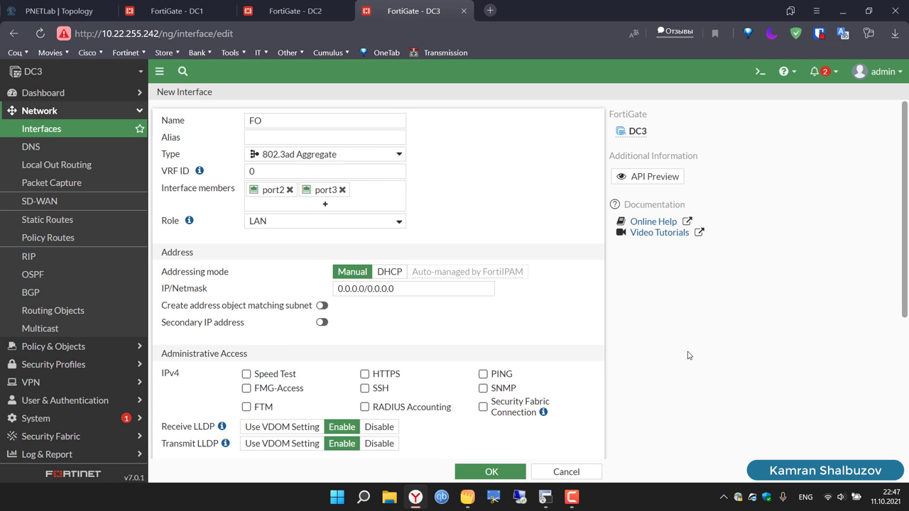
scroll(688, 355, down, 3)
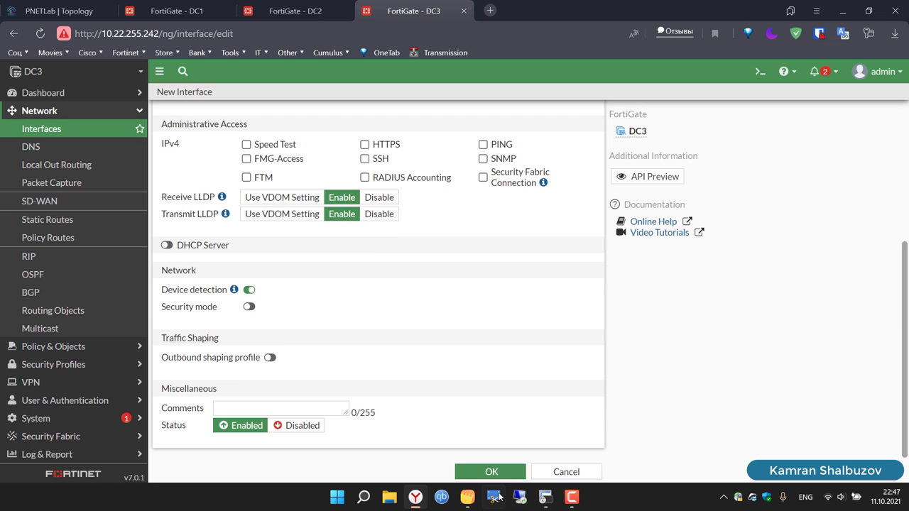
click(490, 472)
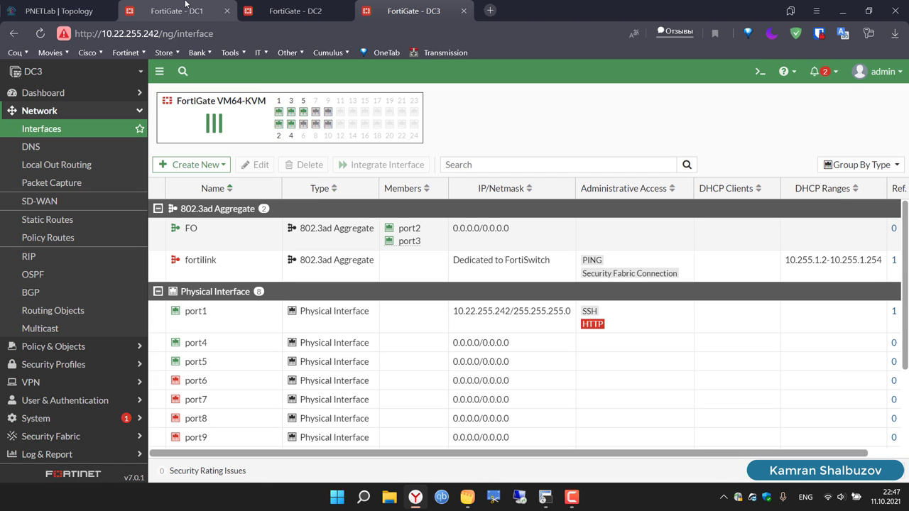
click(186, 4)
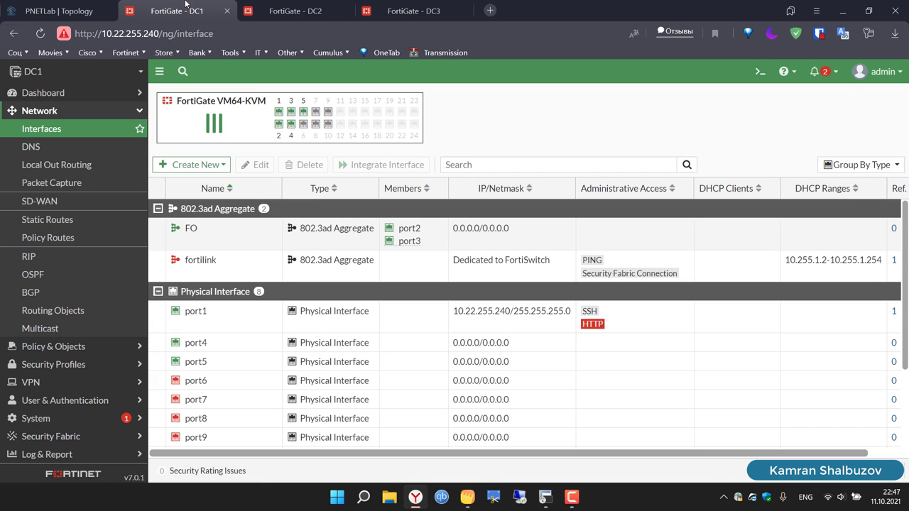
click(546, 497)
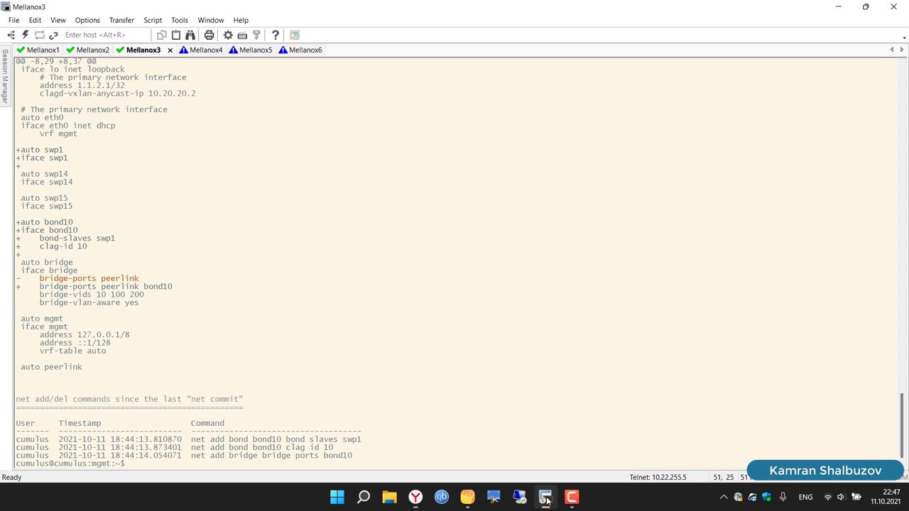
Step: Run net show clag on Mellanox1, highlight the bond10 CLAG ID 10 row, then return to the browser
click(37, 52)
text(net )
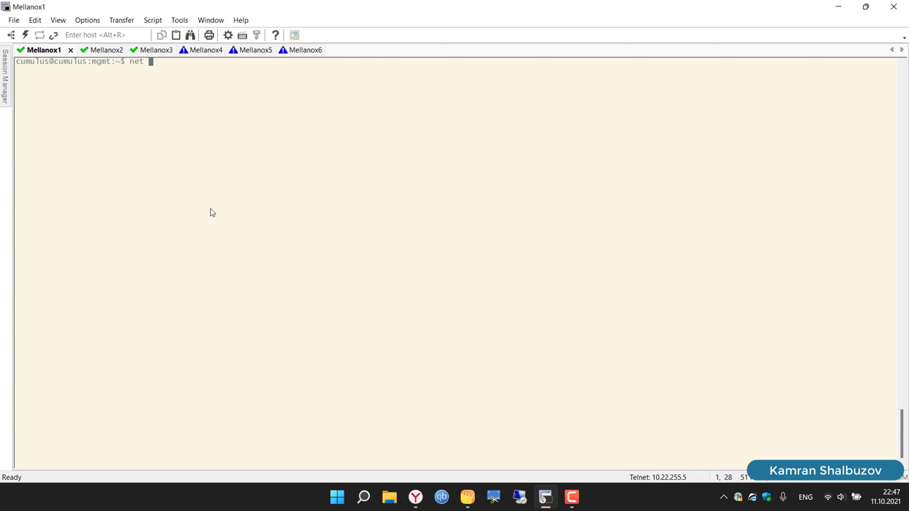
text(show clag)
key(Return)
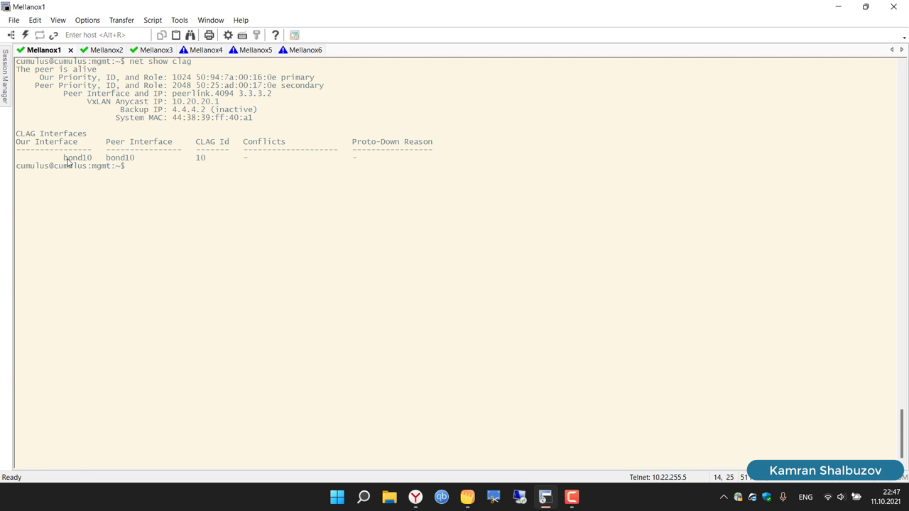
drag(63, 159, 405, 161)
click(439, 436)
click(416, 496)
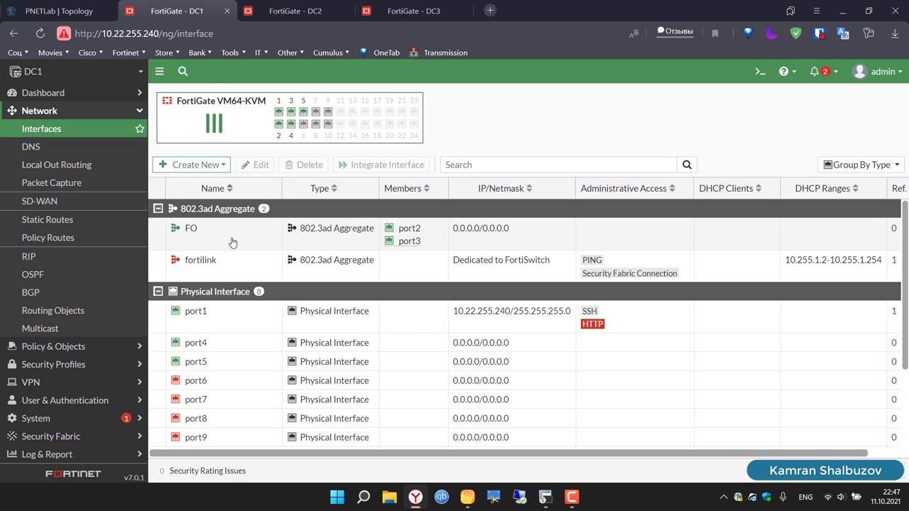
Step: Start a new DC1 interface named VLAN10 with alias VLAN-10
click(206, 166)
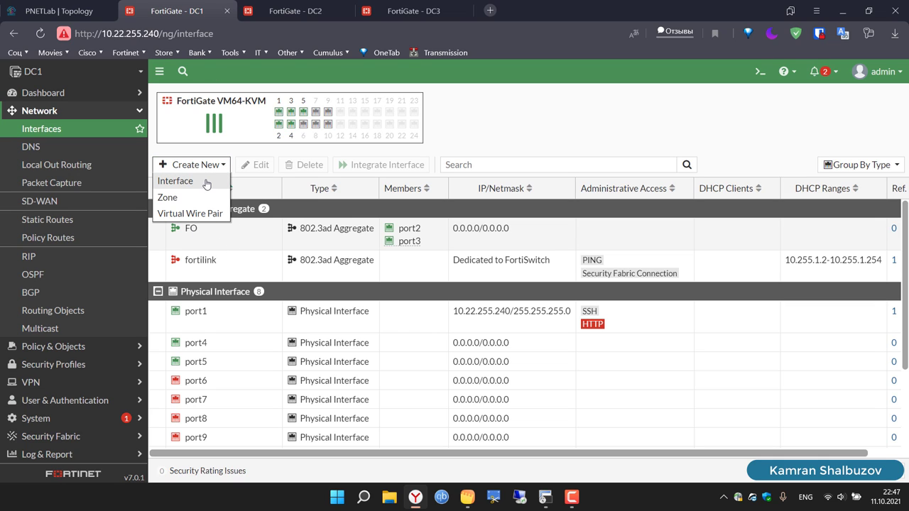
click(206, 182)
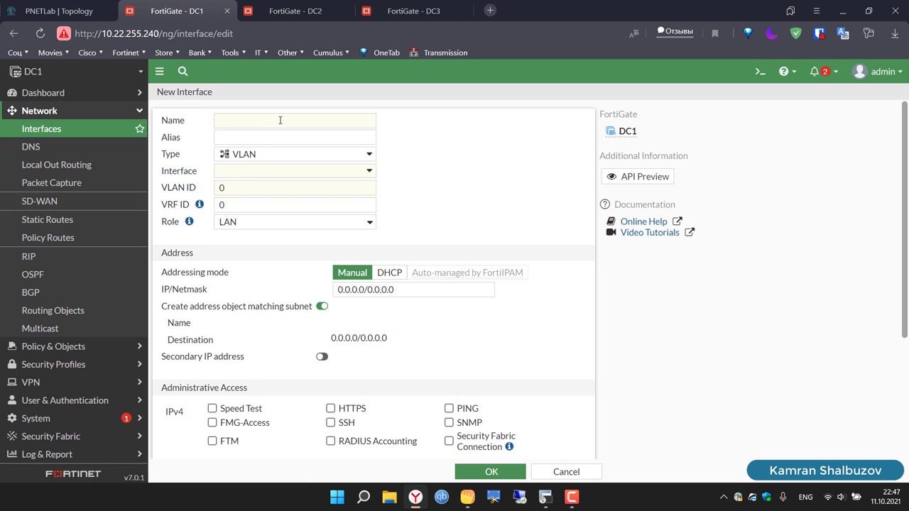
click(280, 120)
text(VLA)
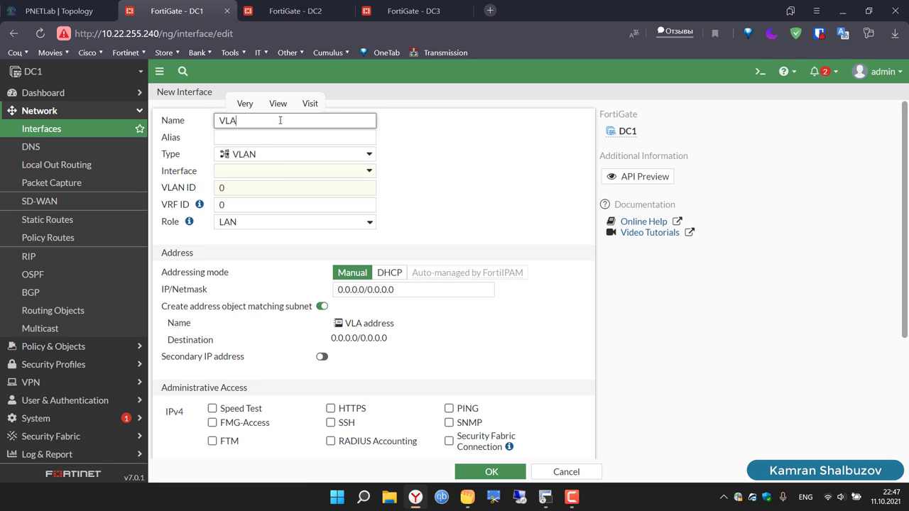
text(N10)
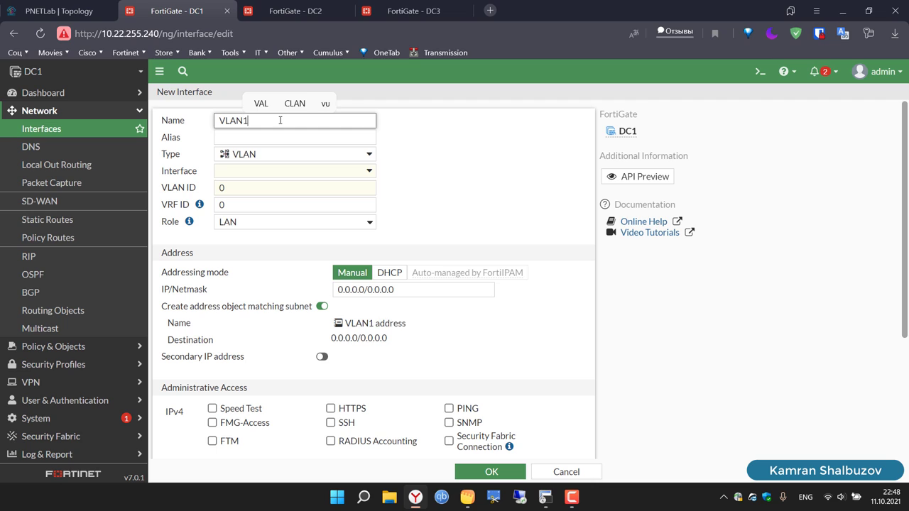
click(254, 139)
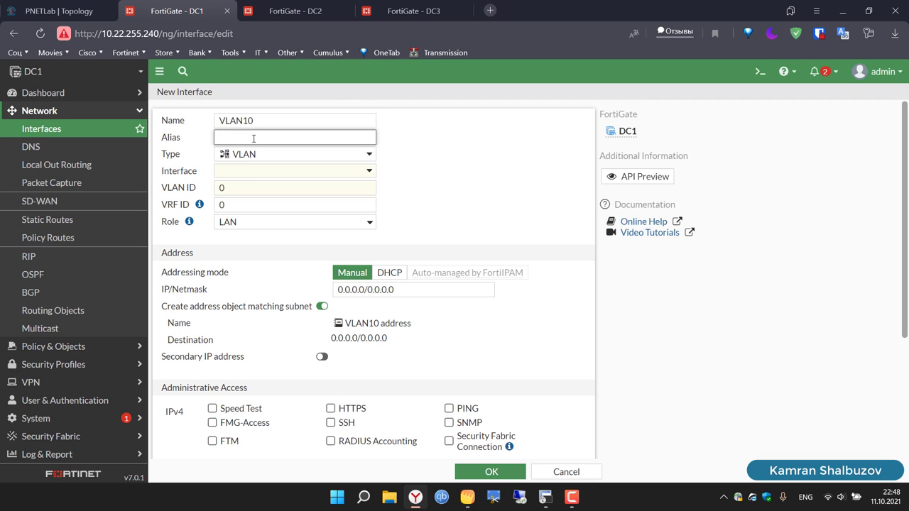
text(VLAN-10)
Step: Set parent interface FO, VLAN ID 10, no address object, and allow PING
click(249, 178)
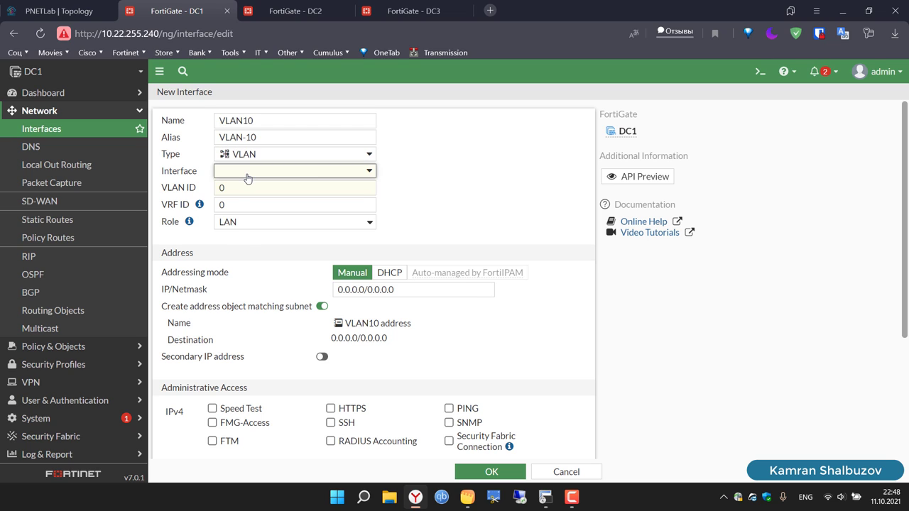
click(245, 207)
click(223, 189)
key(BackSpace)
text(10)
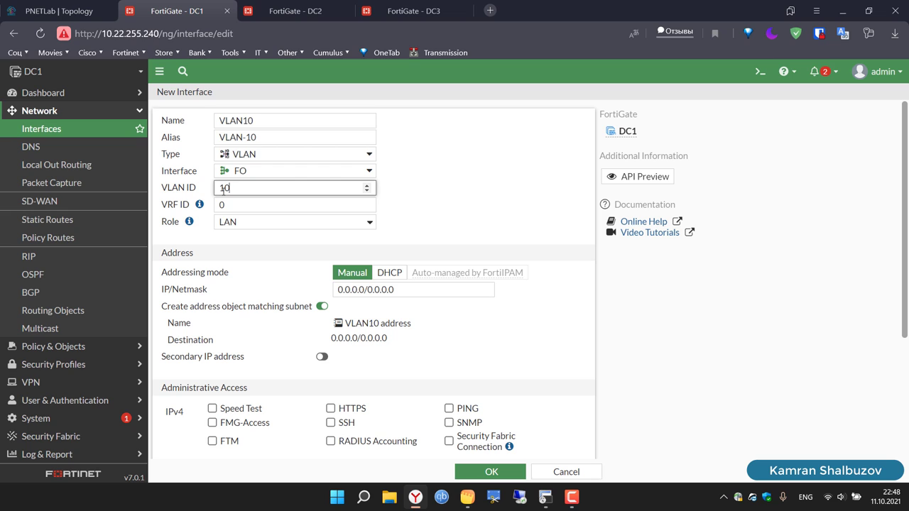
click(323, 306)
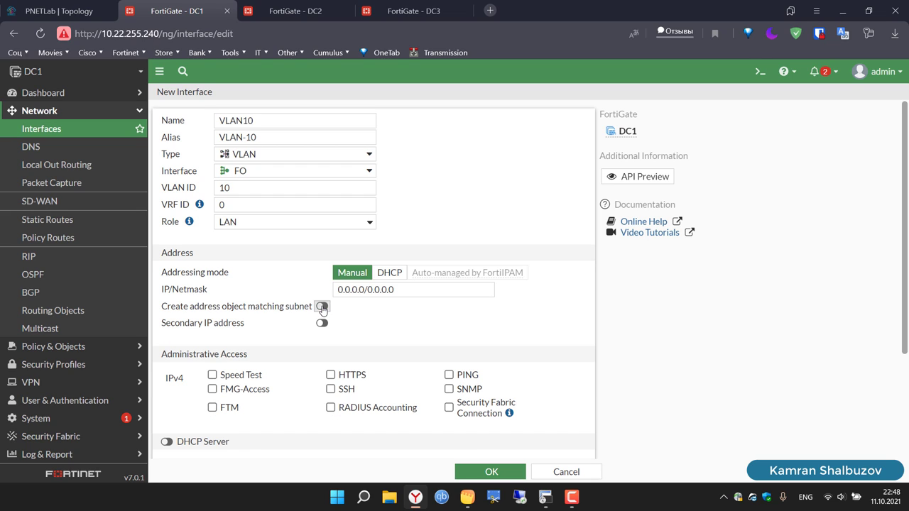
click(450, 375)
Step: Enter IP/Netmask 172.16.1.254/24 and save the VLAN10 interface
click(72, 6)
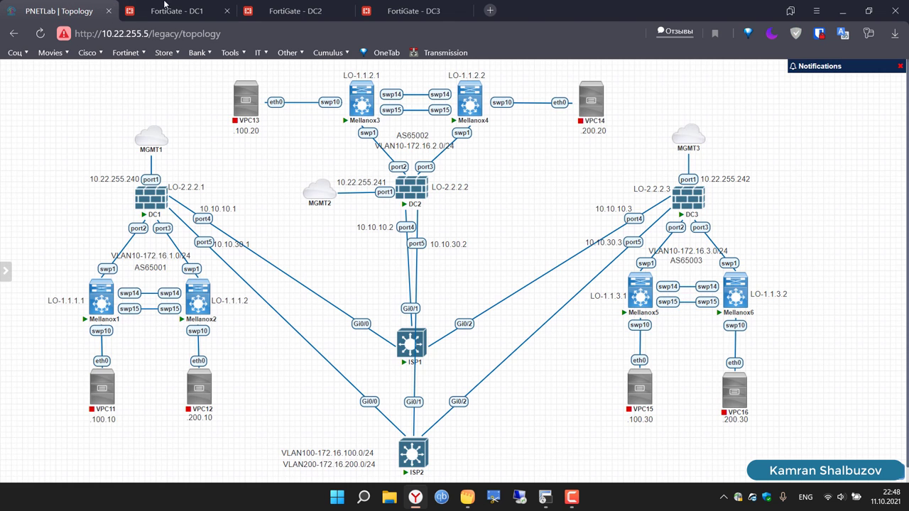
click(175, 8)
click(44, 6)
click(135, 6)
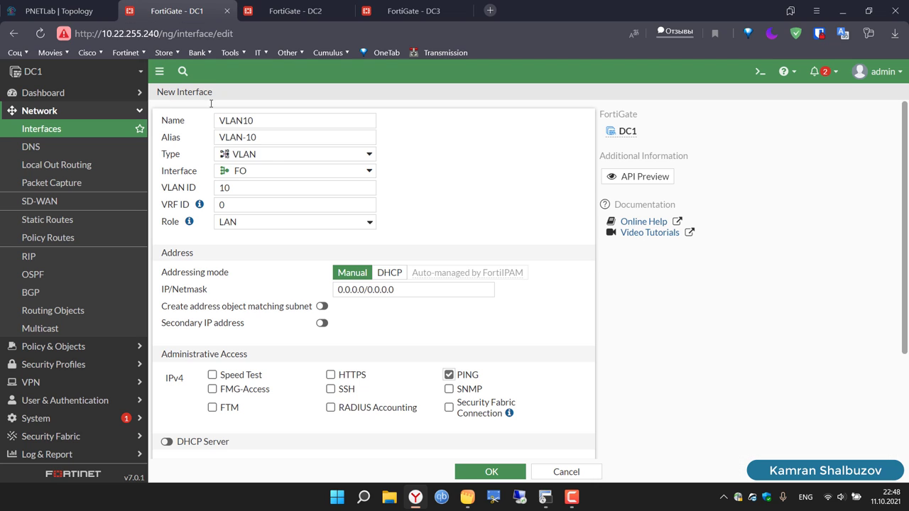
click(417, 293)
text(1)
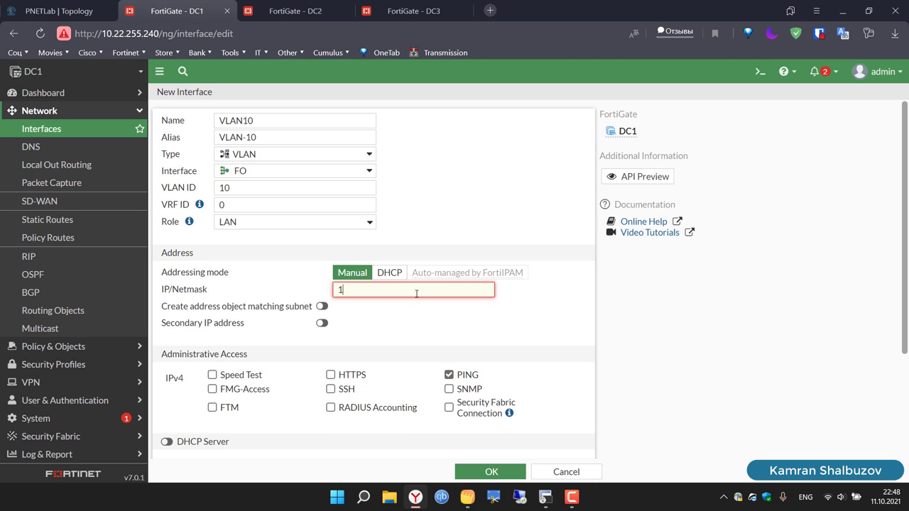
text(72.16.1.254/24)
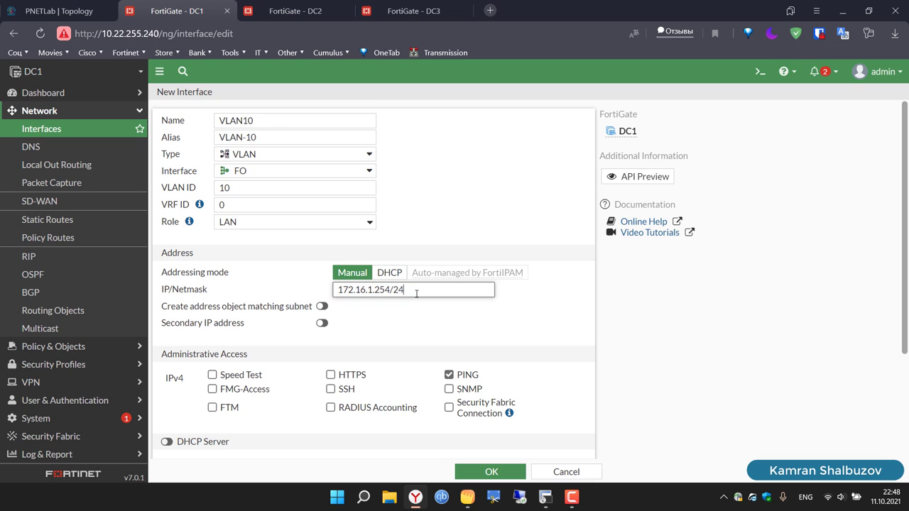
key(ctrl+a)
key(ctrl+c)
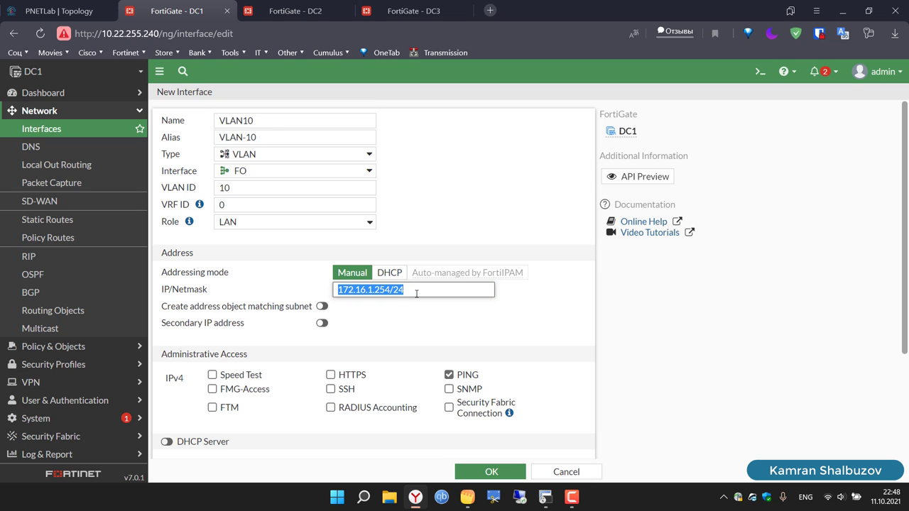
click(492, 472)
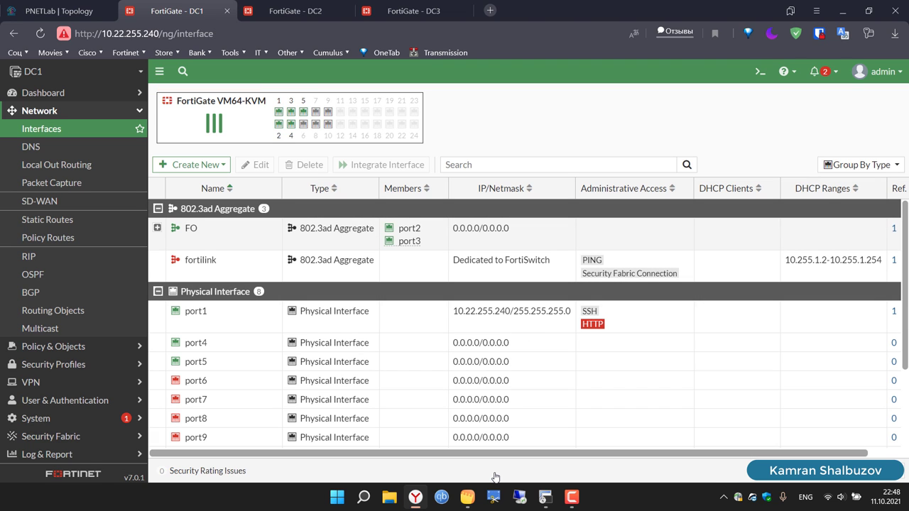
Step: Start a new DC2 interface named VLAN10 with alias VLAN-10
click(297, 10)
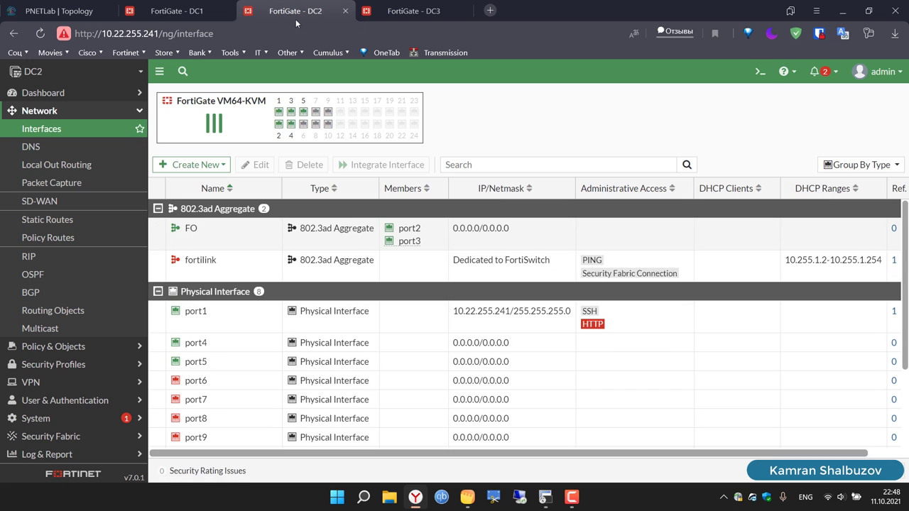
click(195, 165)
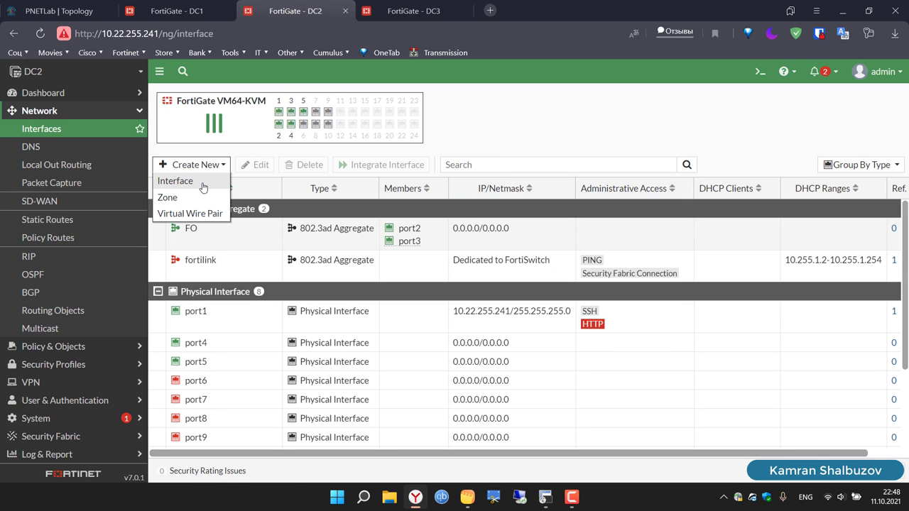
click(203, 185)
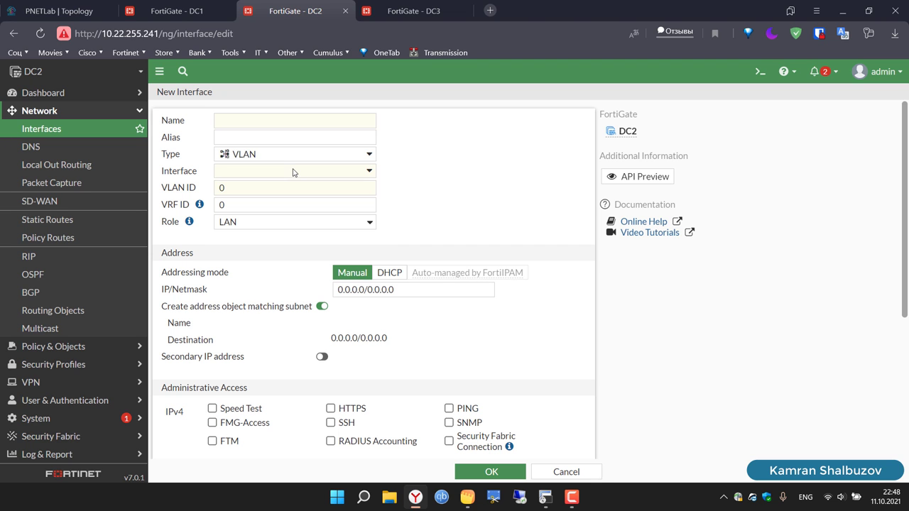
click(263, 121)
text(VLAN10)
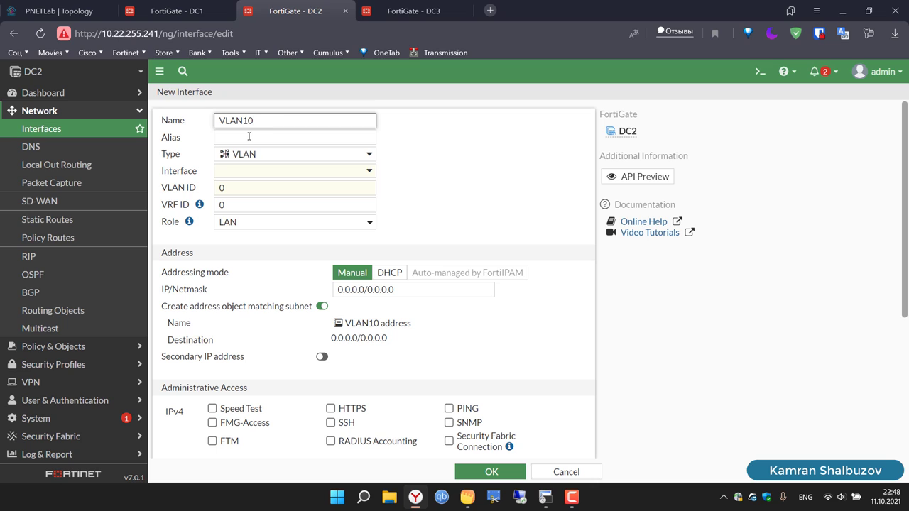
text(VLAN-10)
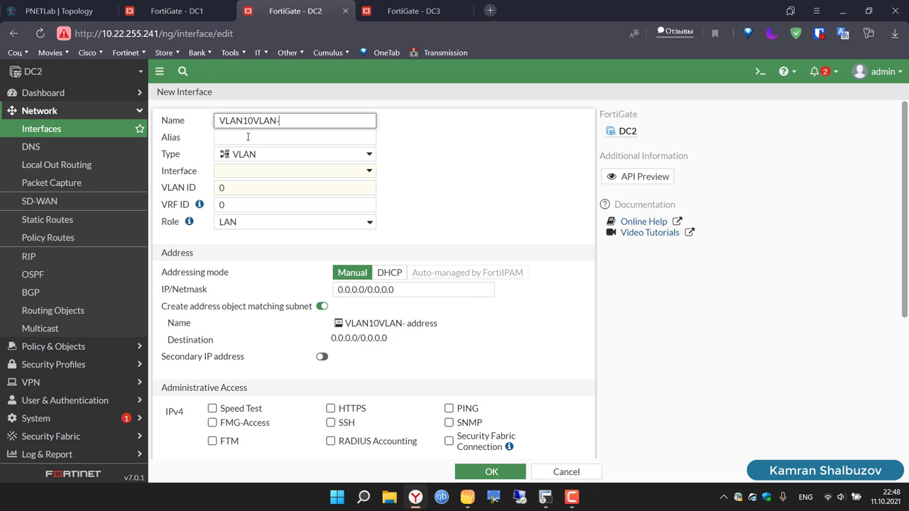
key(BackSpace)
key(BackSpace)
key(BackSpace)
key(BackSpace)
key(BackSpace)
key(BackSpace)
key(BackSpace)
click(248, 136)
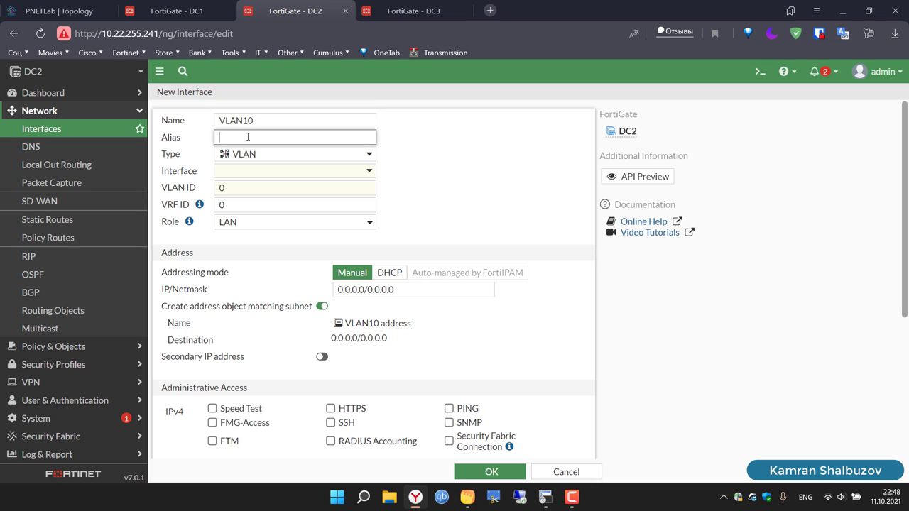
text(VLAN-10)
Step: Put it on FO with VLAN ID 10, IP 172.16.2.254/24 and PING allowed, then save
click(237, 171)
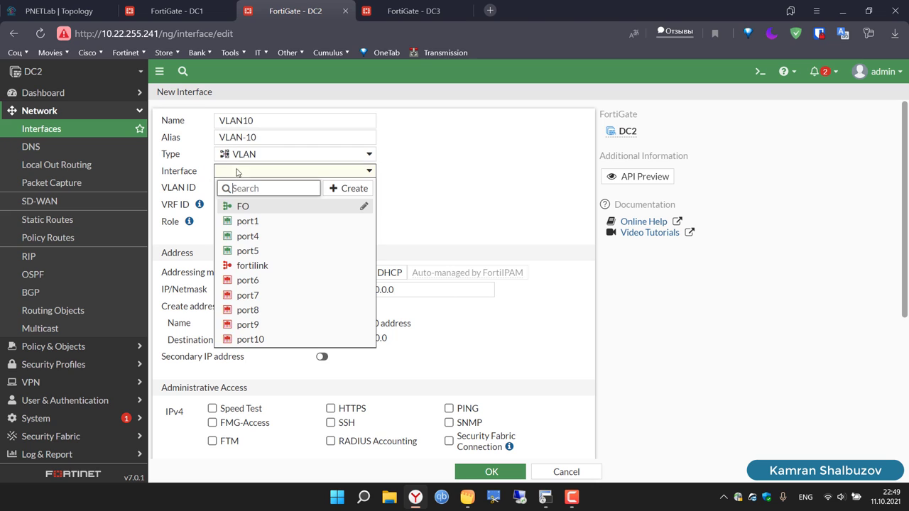
click(240, 206)
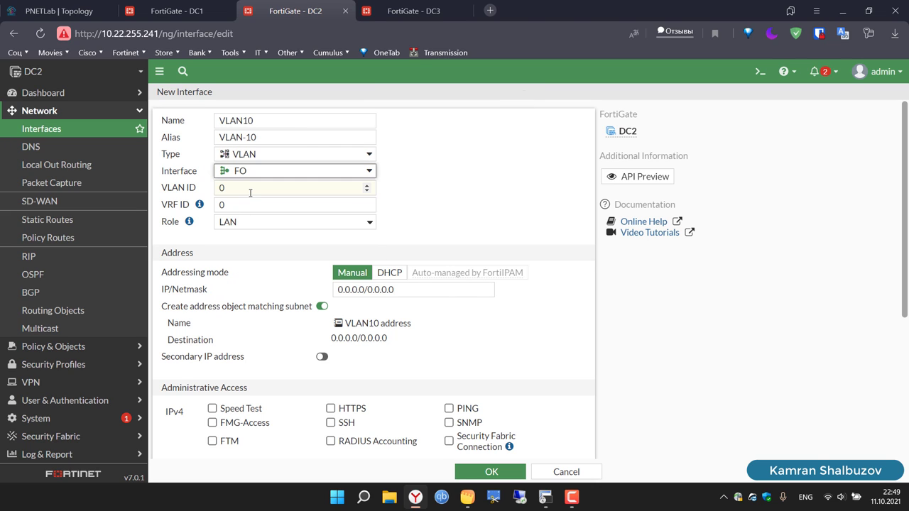
click(250, 189)
key(BackSpace)
text(10)
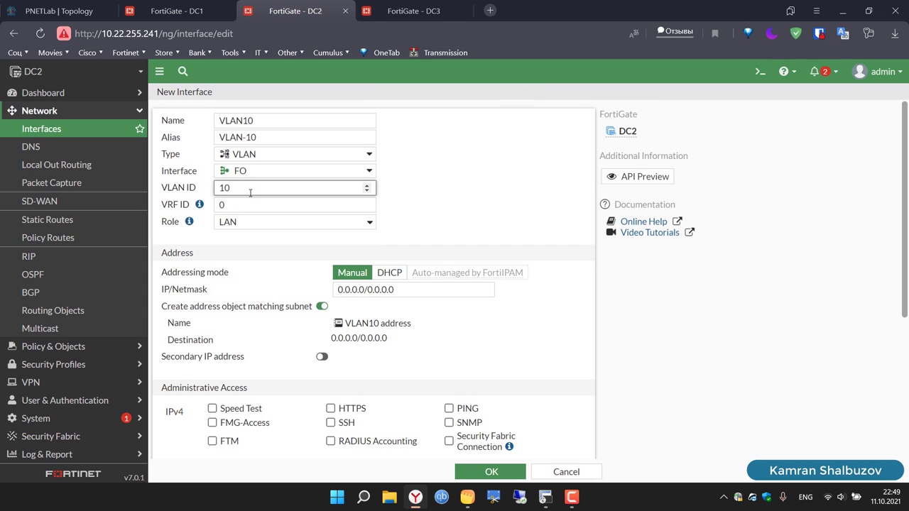
click(322, 306)
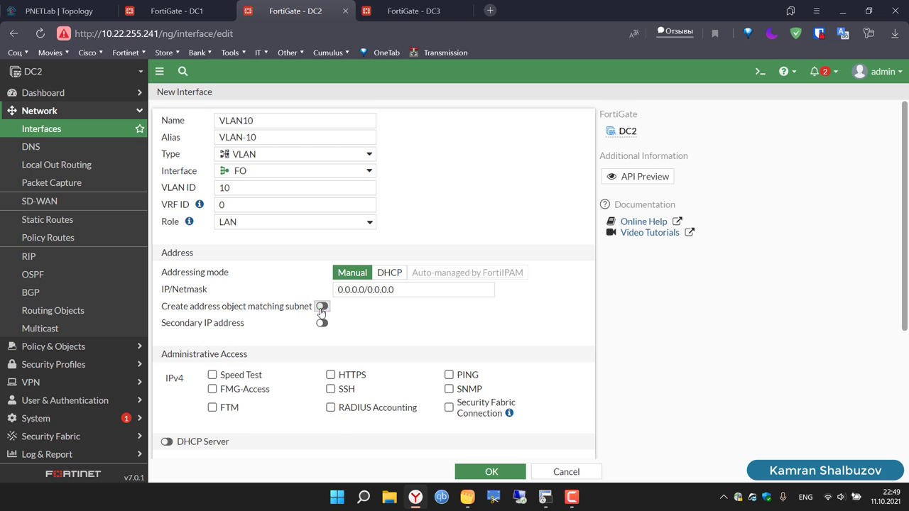
click(404, 287)
key(ctrl+a)
key(ctrl+v)
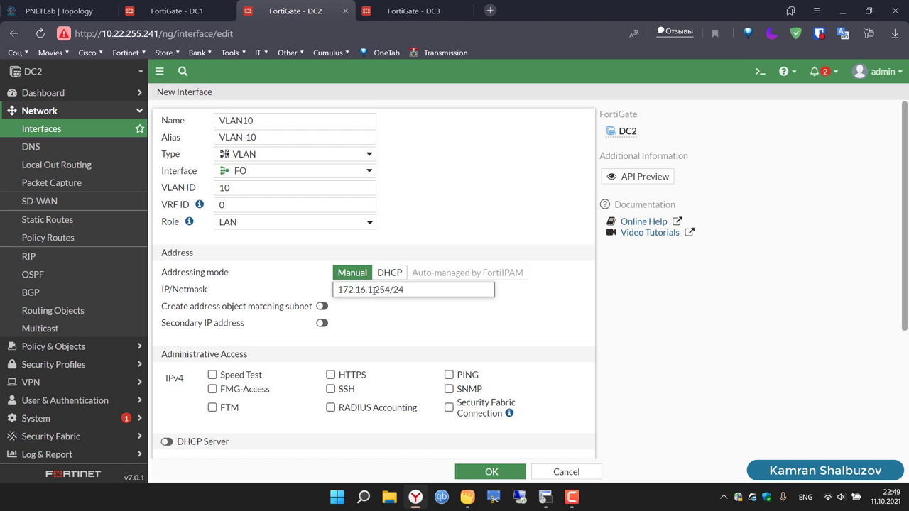
click(448, 375)
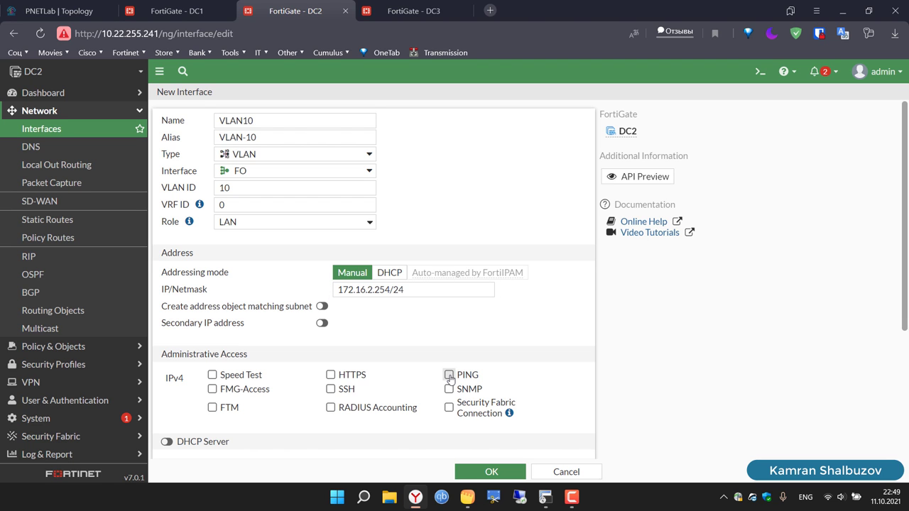
click(62, 11)
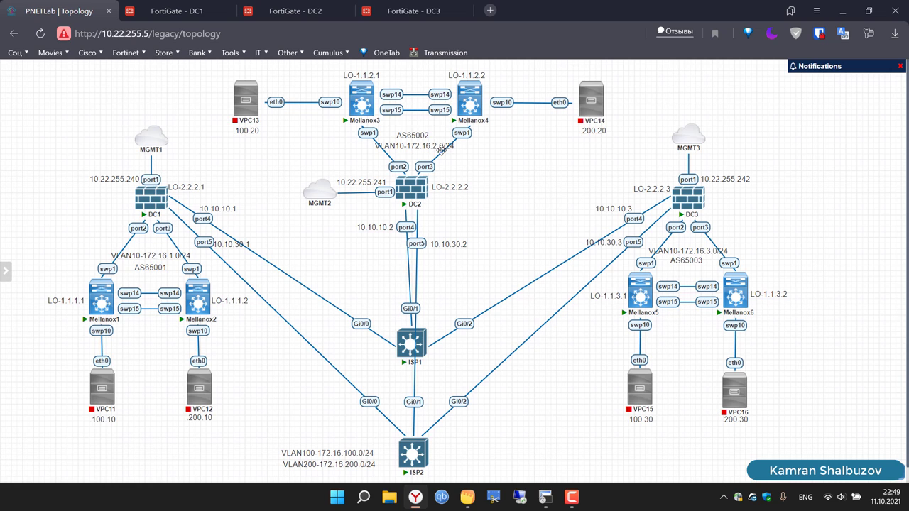
click(298, 11)
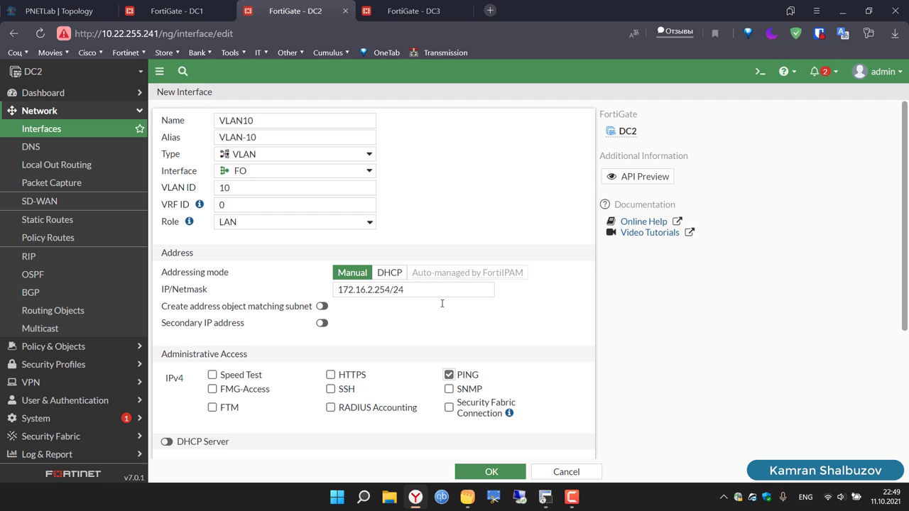
click(491, 473)
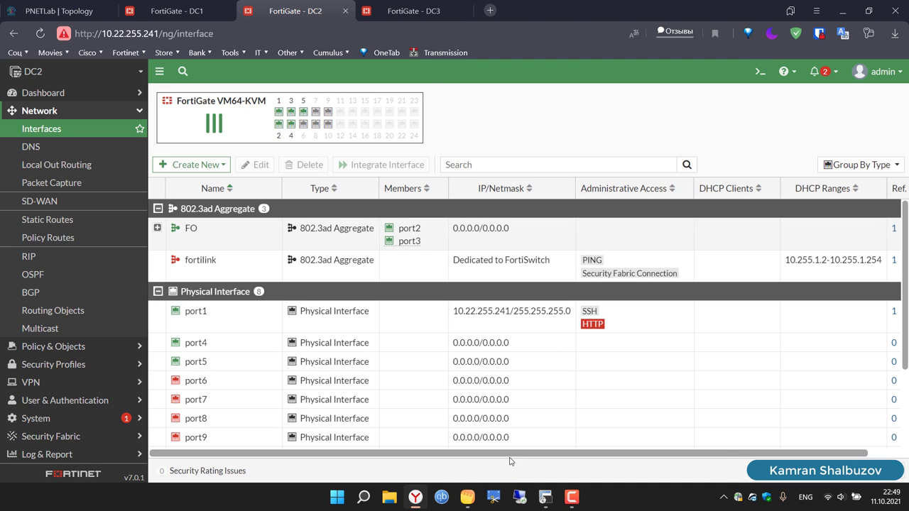
Step: Start a new VLAN interface on DC3 named VLAN10 with alias VLAN-10
click(389, 3)
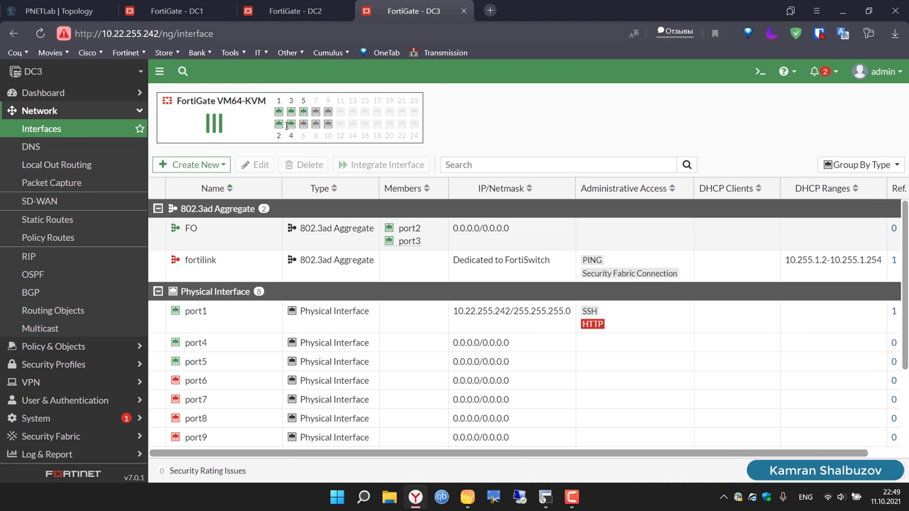
click(210, 170)
click(170, 179)
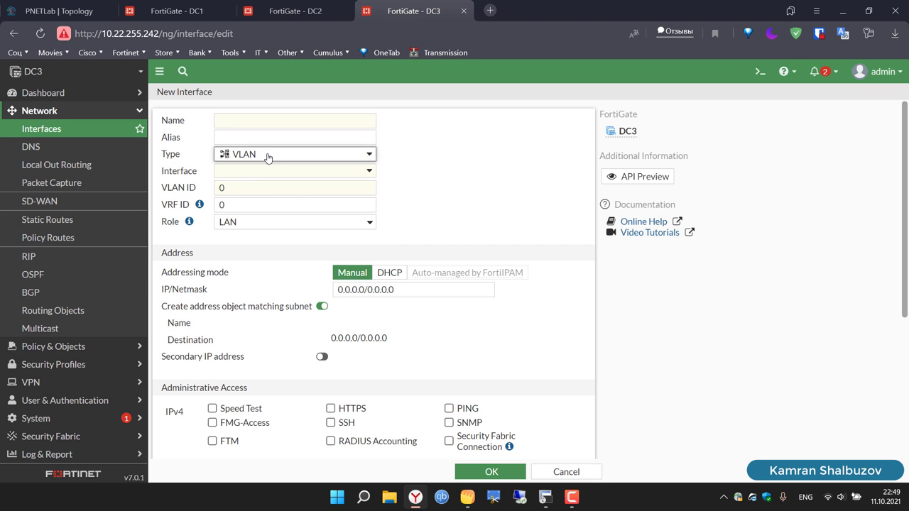
click(268, 156)
click(268, 156)
click(243, 122)
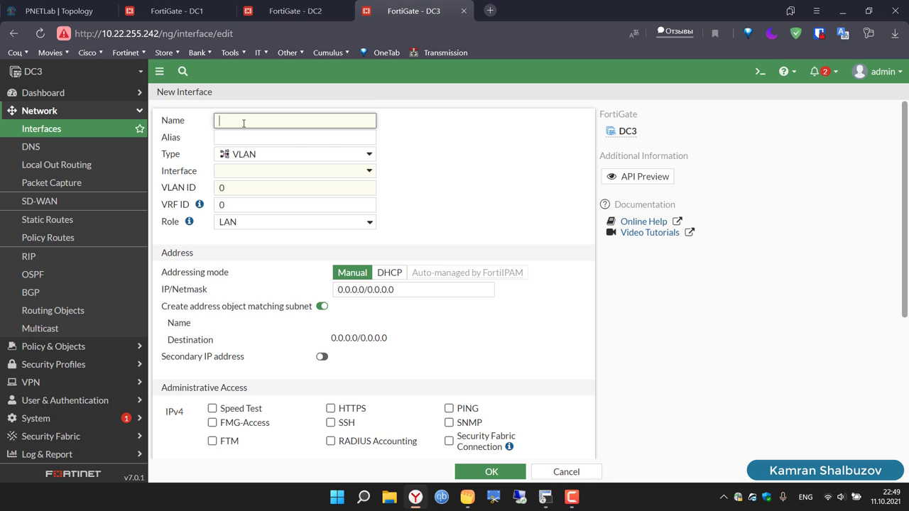
text(VLAN)
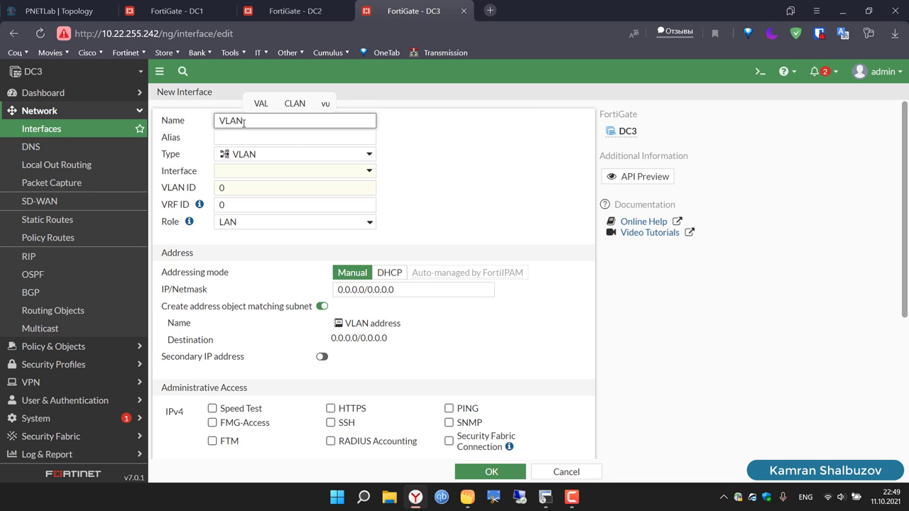
text(10)
click(238, 135)
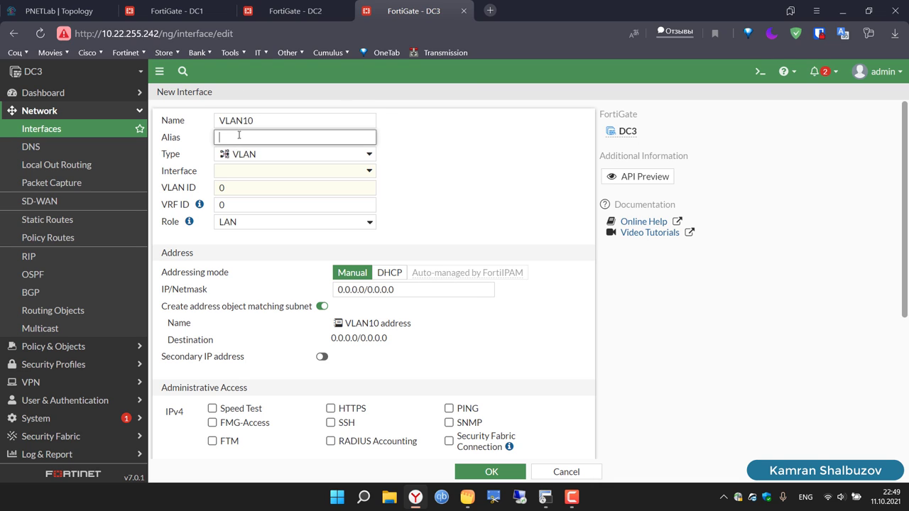
text(VLAN-10)
Step: Put it on FO with VLAN ID 10, IP 172.16.3.254/24 and PING allowed, then save
click(244, 172)
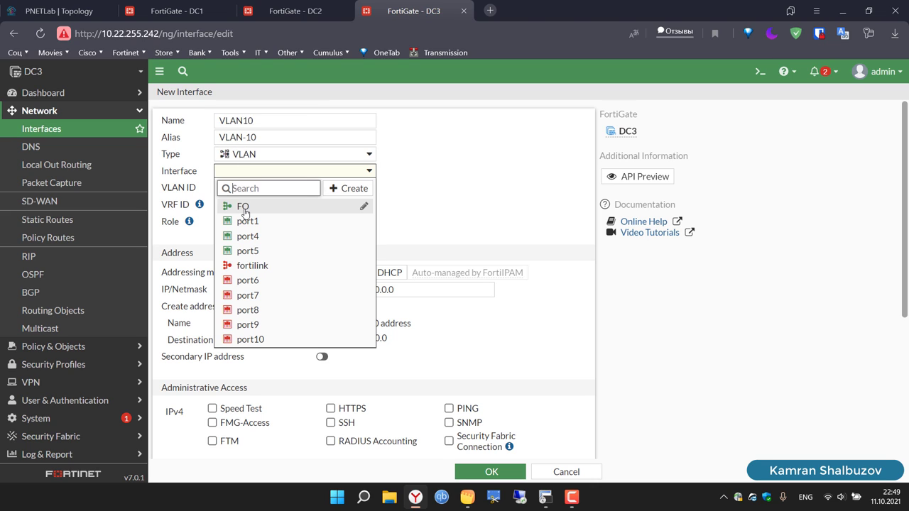
click(245, 212)
click(234, 201)
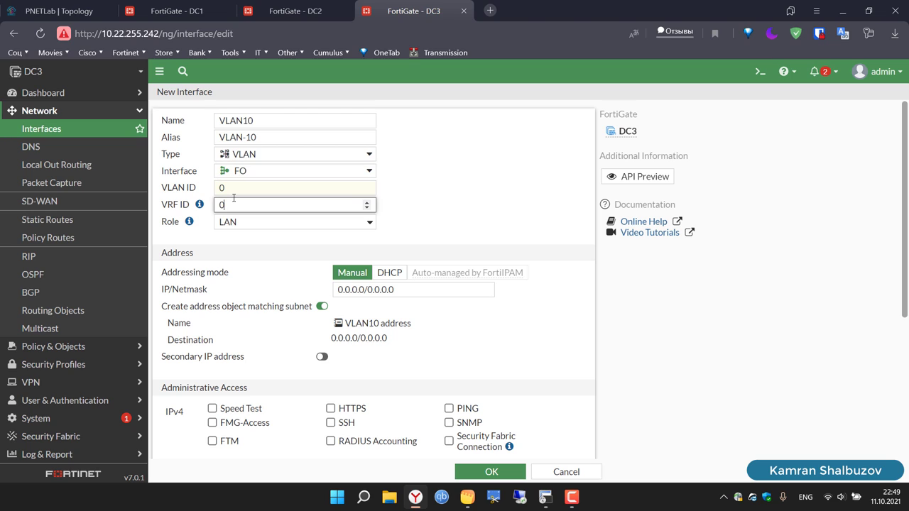
click(244, 189)
key(BackSpace)
text(1)
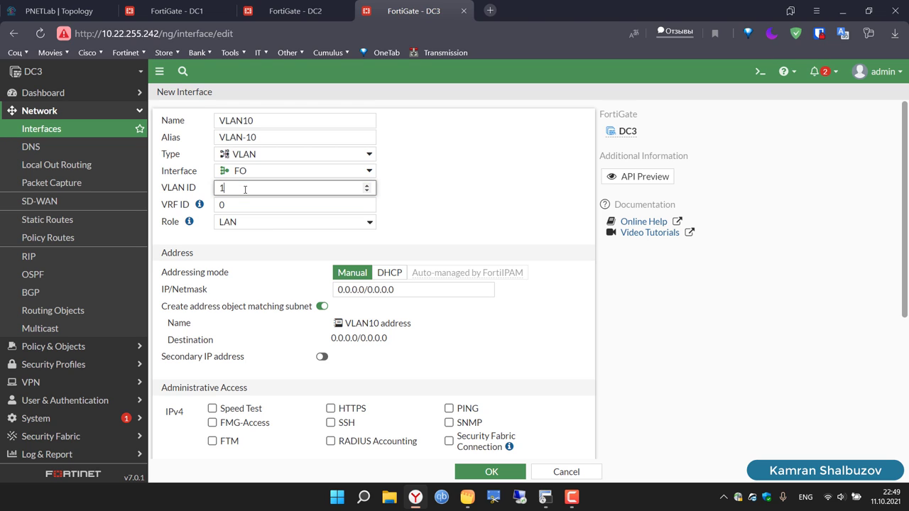
click(323, 306)
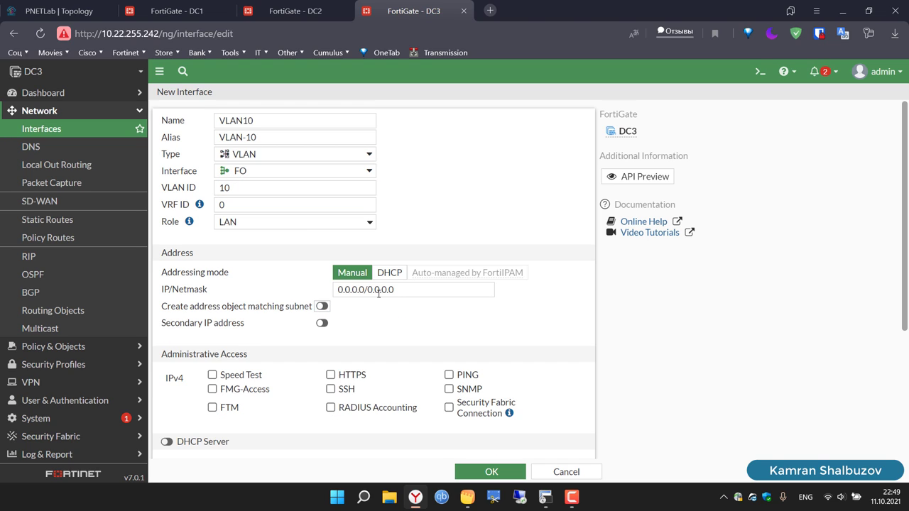
click(416, 290)
key(ctrl+a)
text(172.16.1.254/24)
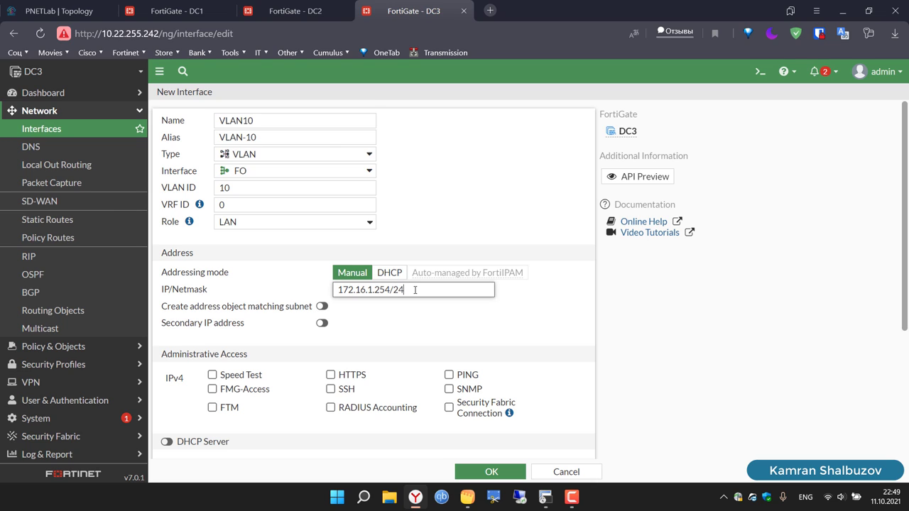
click(371, 290)
key(BackSpace)
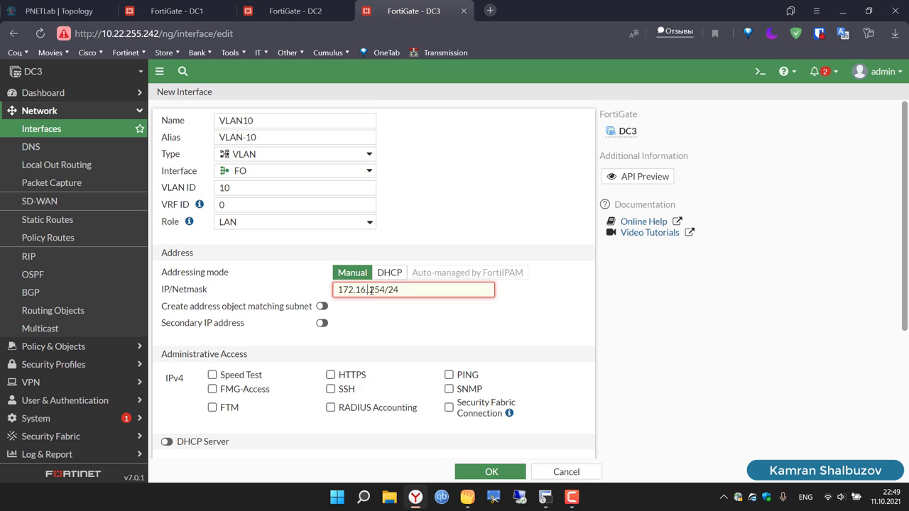
text(3.)
click(450, 375)
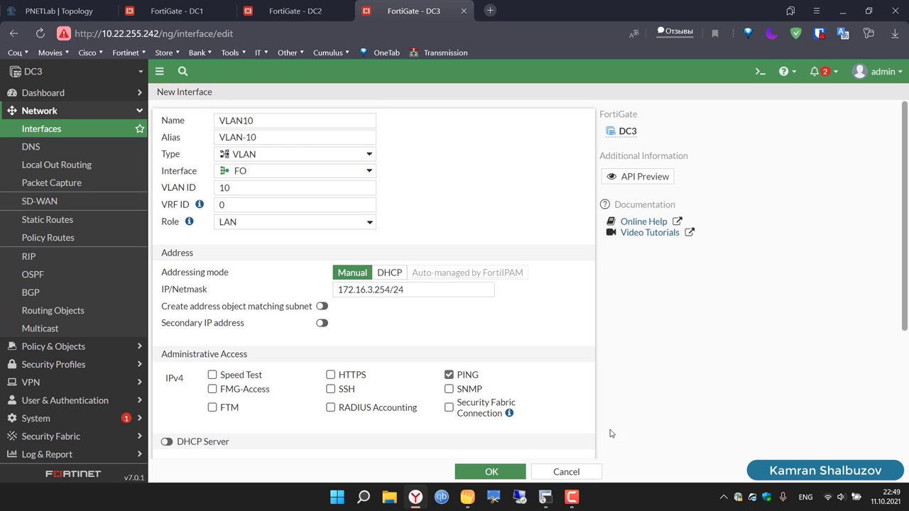
click(501, 472)
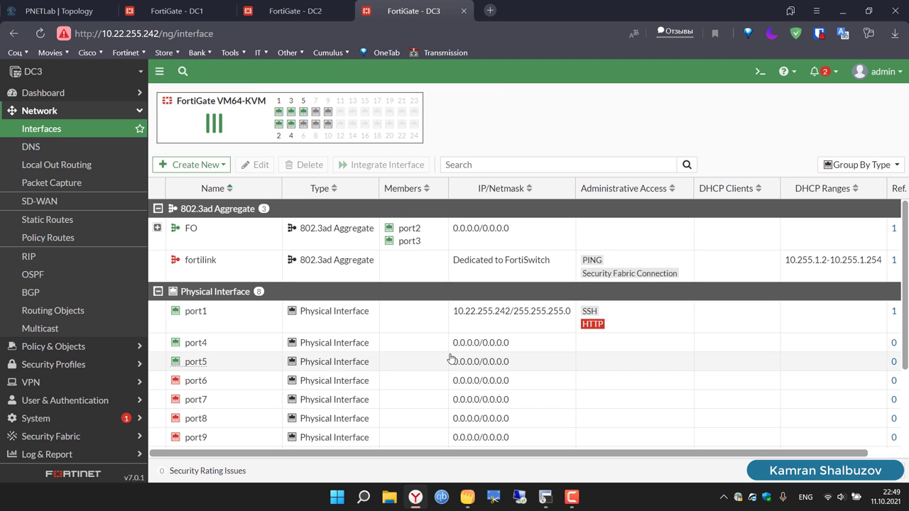
Step: Copy the VLAN 10 address, gateway and route lines from the 'VXLAN's on Cumulus' note, then return to Mellanox1
click(167, 6)
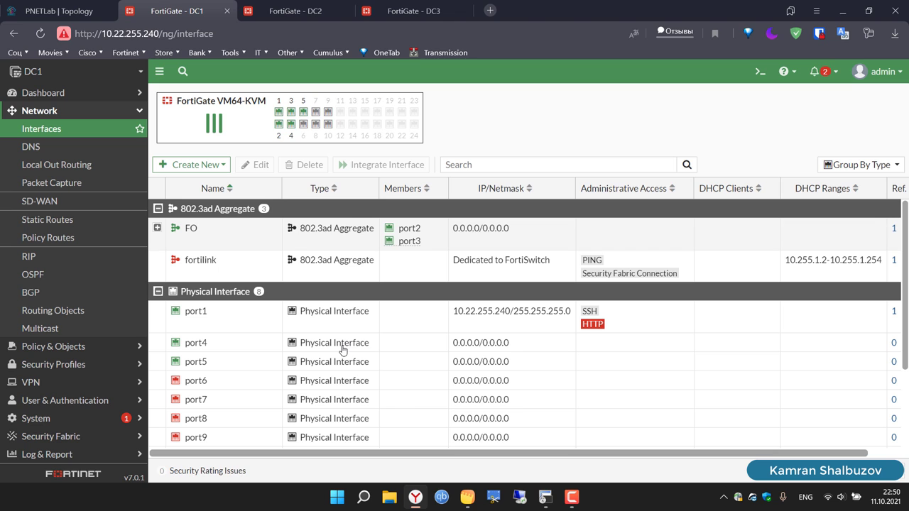
click(57, 3)
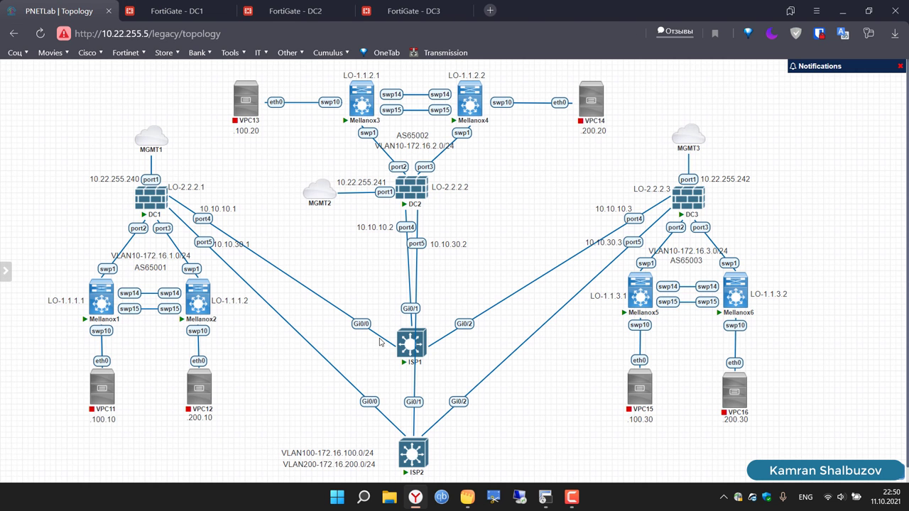
click(467, 497)
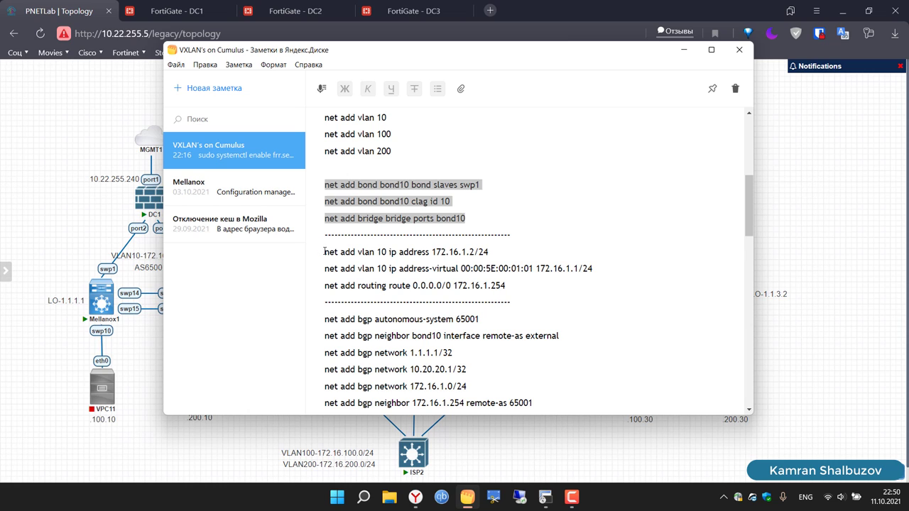
mouse_move(334, 252)
mouse_down()
mouse_move(526, 281)
mouse_move(475, 285)
mouse_move(325, 252)
mouse_up()
click(516, 284)
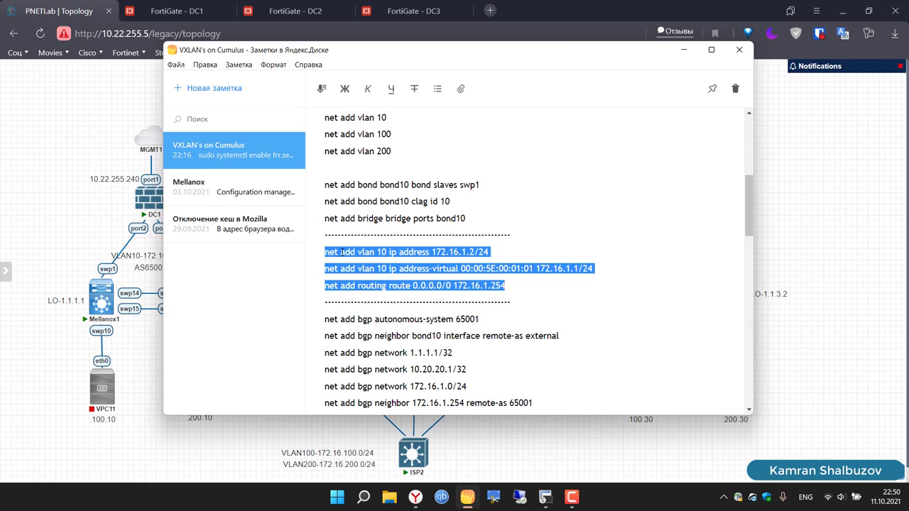
right_click(342, 252)
click(383, 302)
click(696, 51)
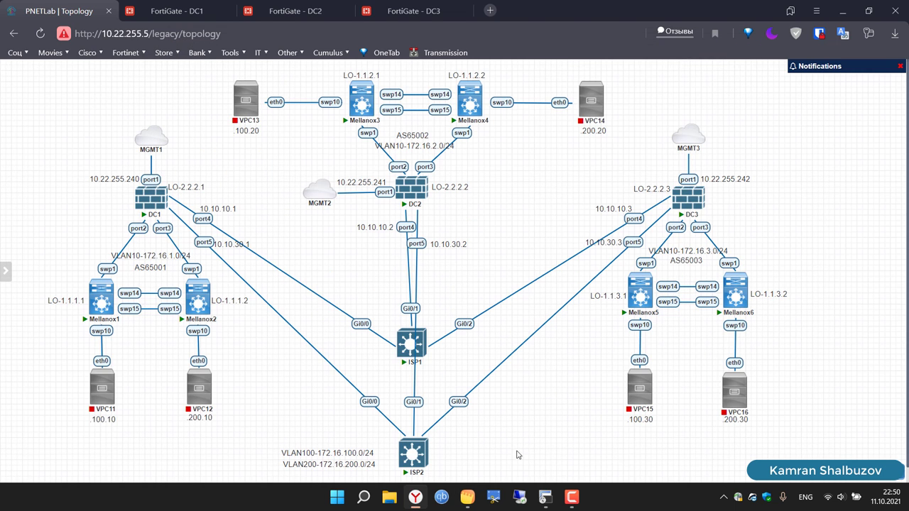
click(545, 497)
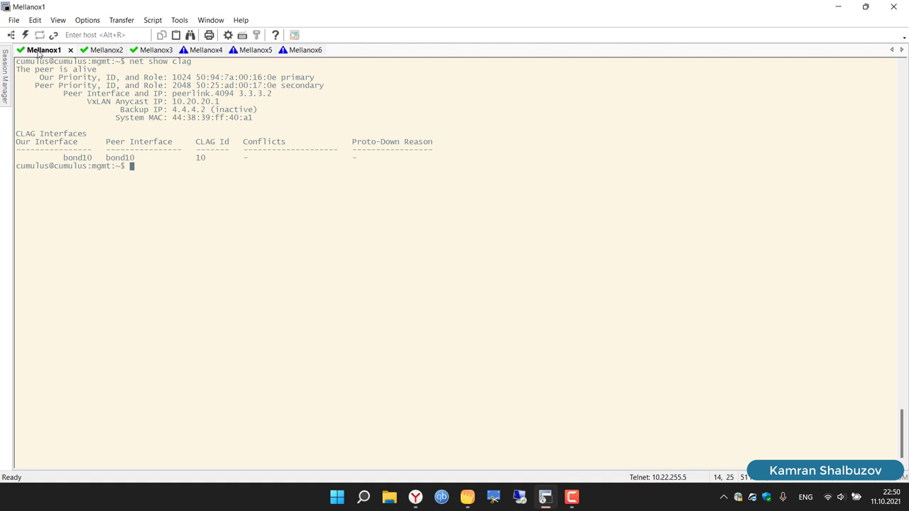
Step: Paste and run the 172.16.1.2/24, gateway 172.16.1.1 and default route commands on Mellanox1, then type net commit
right_click(215, 178)
click(231, 192)
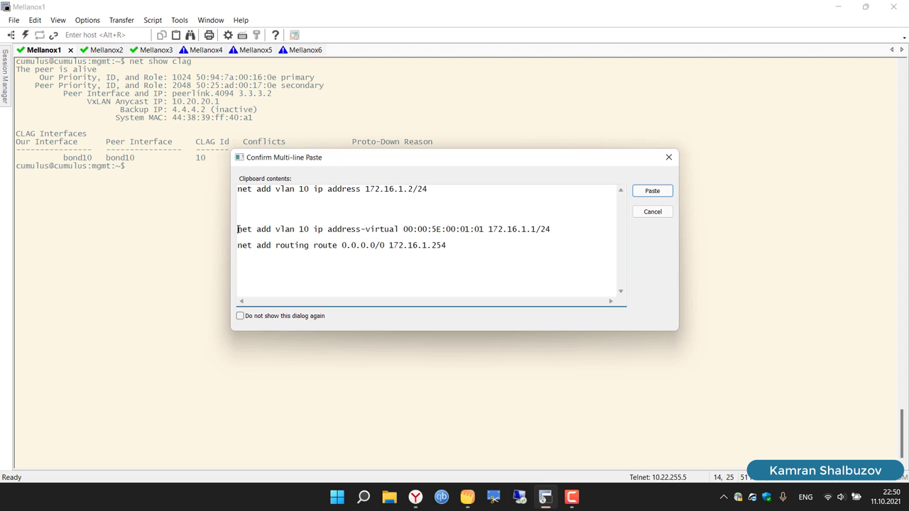
key(BackSpace)
key(BackSpace)
key(BackSpace)
key(BackSpace)
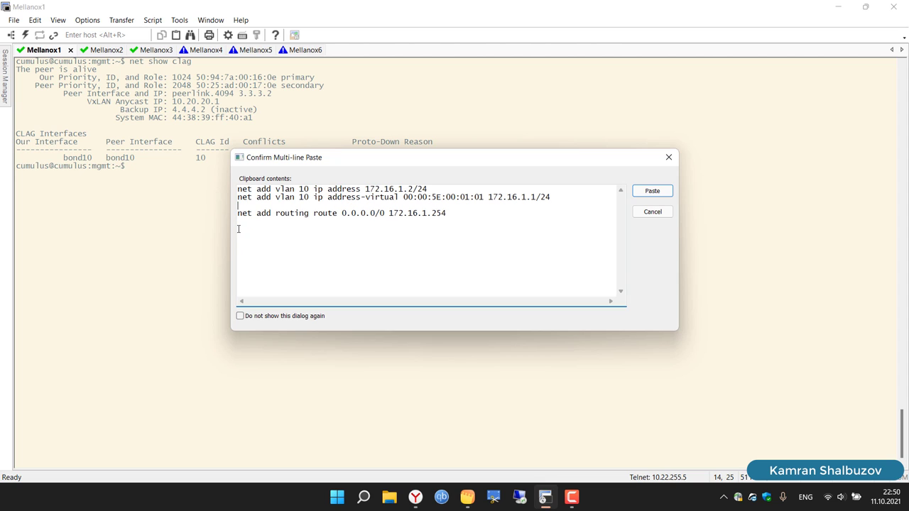
key(BackSpace)
key(ctrl+a)
key(ctrl+c)
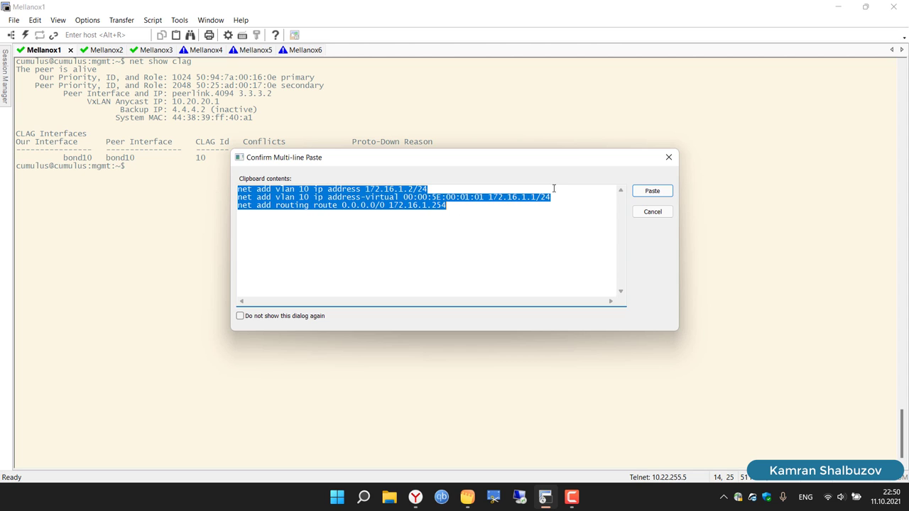
click(347, 197)
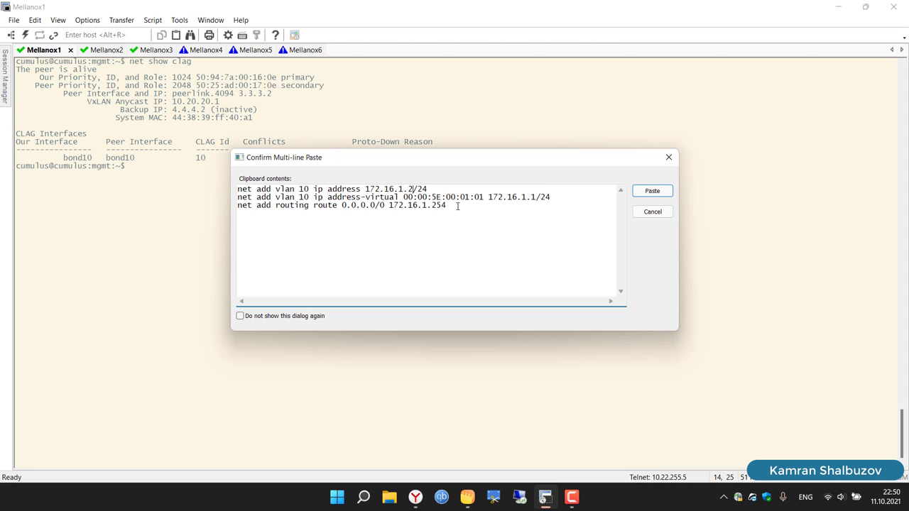
drag(458, 206, 231, 190)
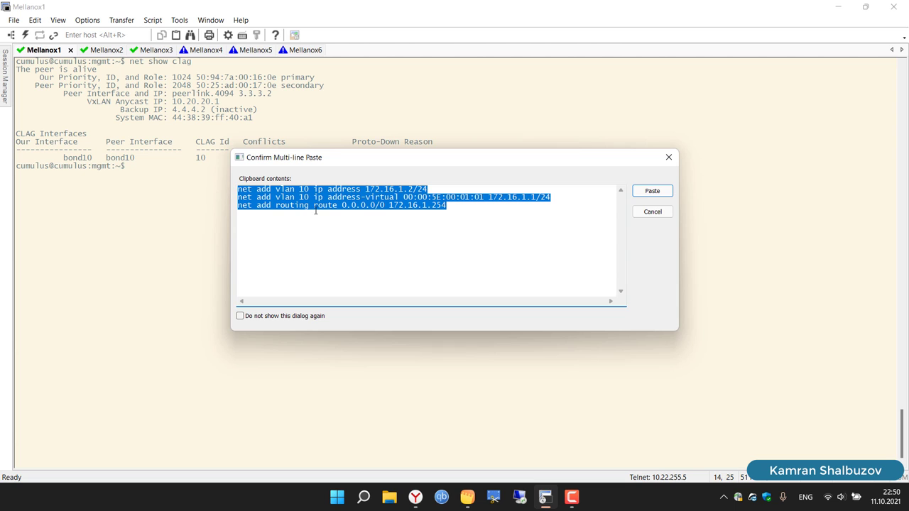
click(635, 193)
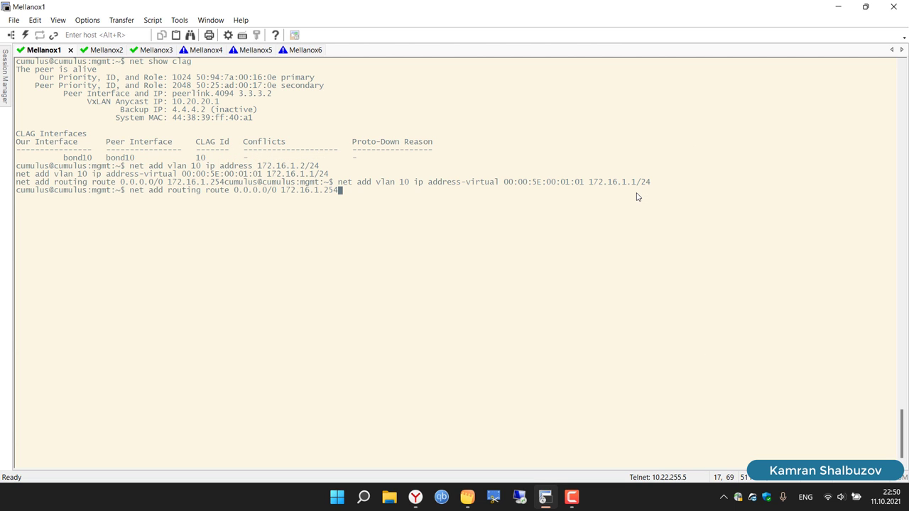
key(Return)
key(Return)
key(Return)
key(Return)
key(Return)
key(Return)
text(net)
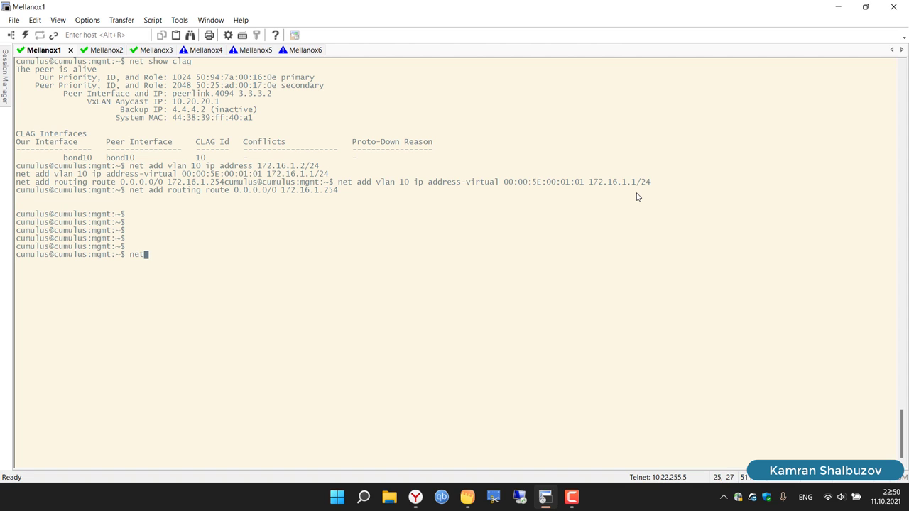
text( commit)
Step: On Mellanox2, run the pasted commands with the address changed to 172.16.1.3/24 and enter net commit
click(107, 52)
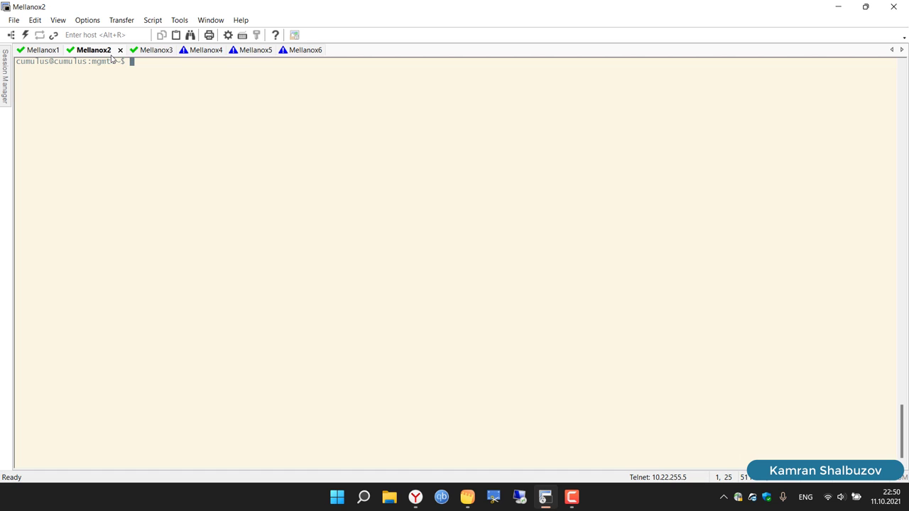
right_click(207, 117)
click(234, 134)
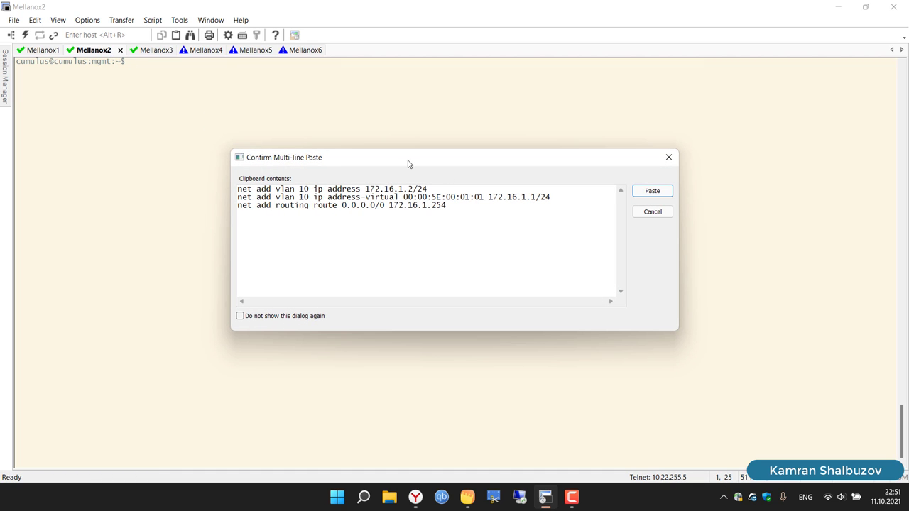
click(414, 190)
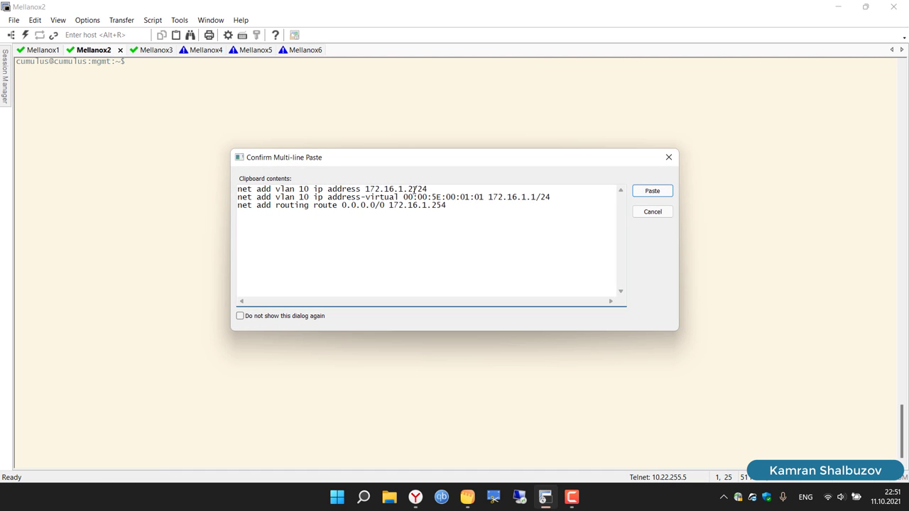
key(BackSpace)
text(3)
click(652, 192)
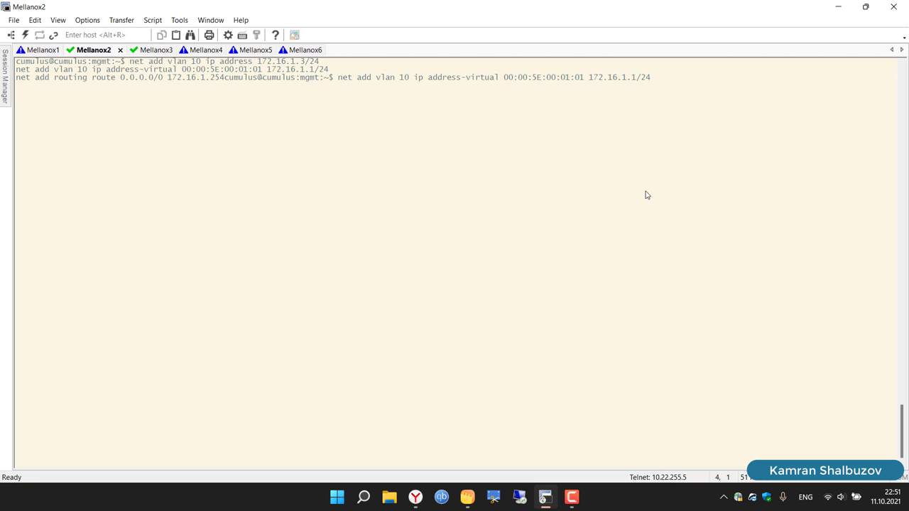
key(Return)
key(Return)
key(Return)
key(Return)
key(Return)
key(Return)
key(Return)
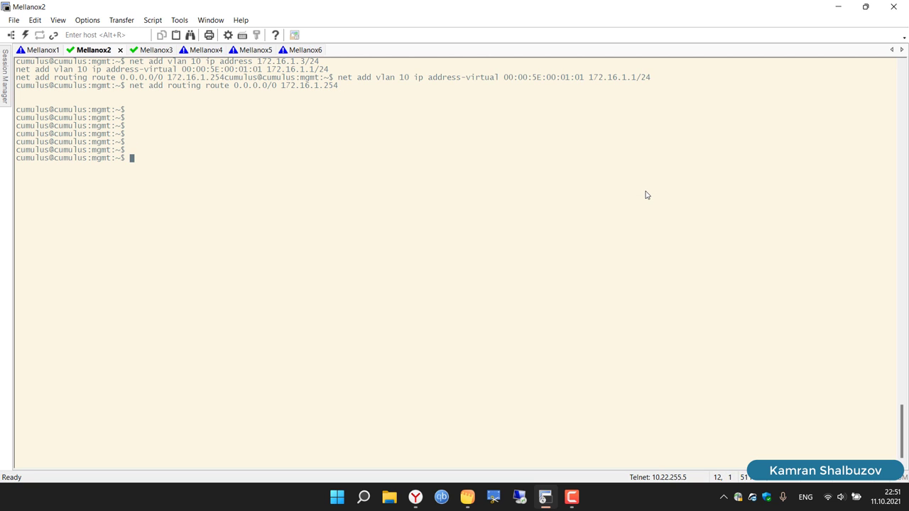
text(net commit)
key(Return)
Step: Clear Mellanox3 and paste the commands edited to 172.16.2.2/24, gateway 172.16.2.1, MAC ending 02, next hop 172.16.2.254
click(151, 50)
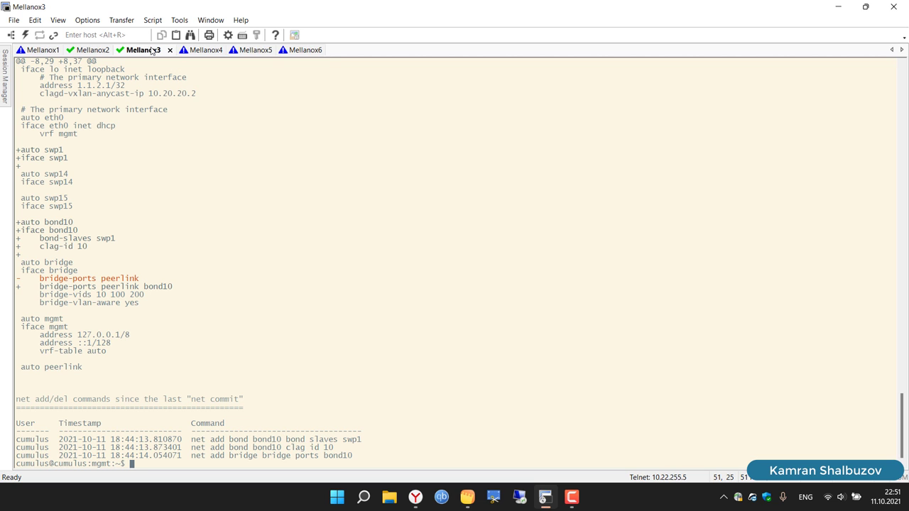
text(cle)
key(Tab)
key(Return)
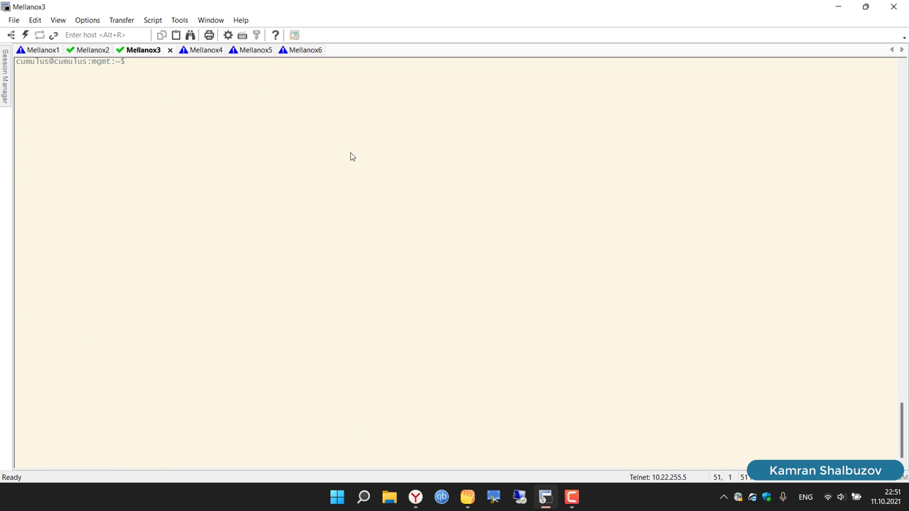
right_click(376, 210)
click(401, 229)
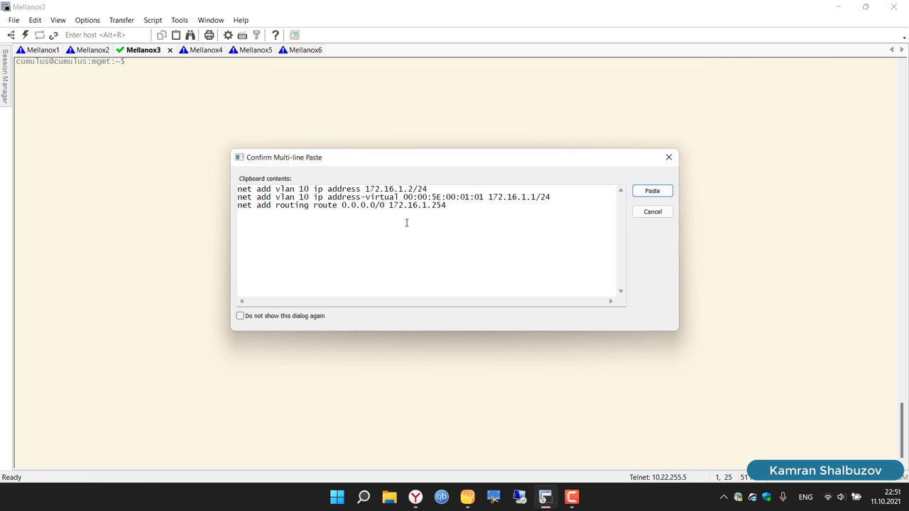
click(414, 190)
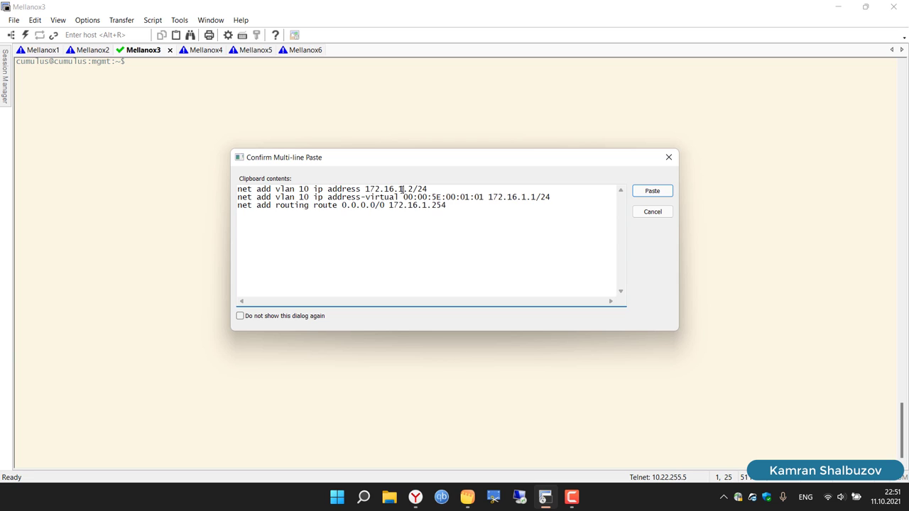
key(BackSpace)
text(2)
key(BackSpace)
text(2)
key(BackSpace)
text(2)
key(BackSpace)
text(2)
key(ctrl+a)
key(ctrl+c)
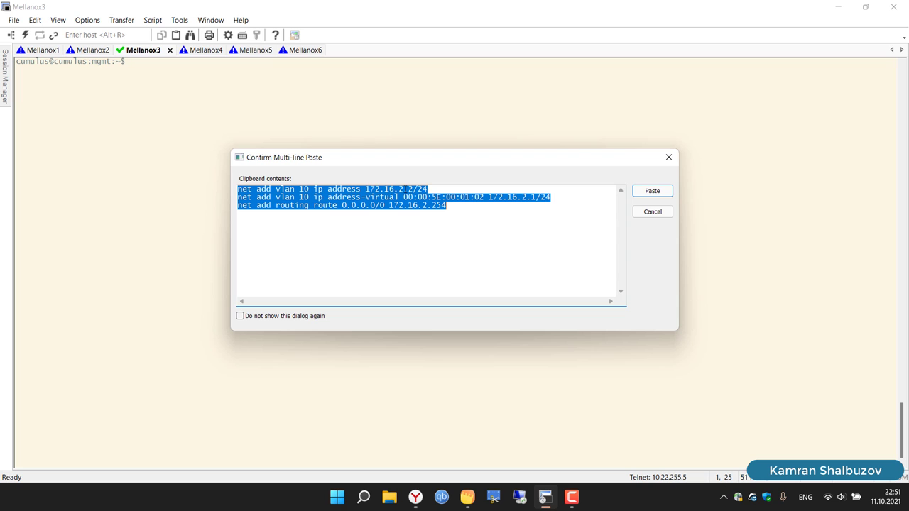
Step: Run the edited commands on Mellanox3 and apply them with net commit
click(416, 497)
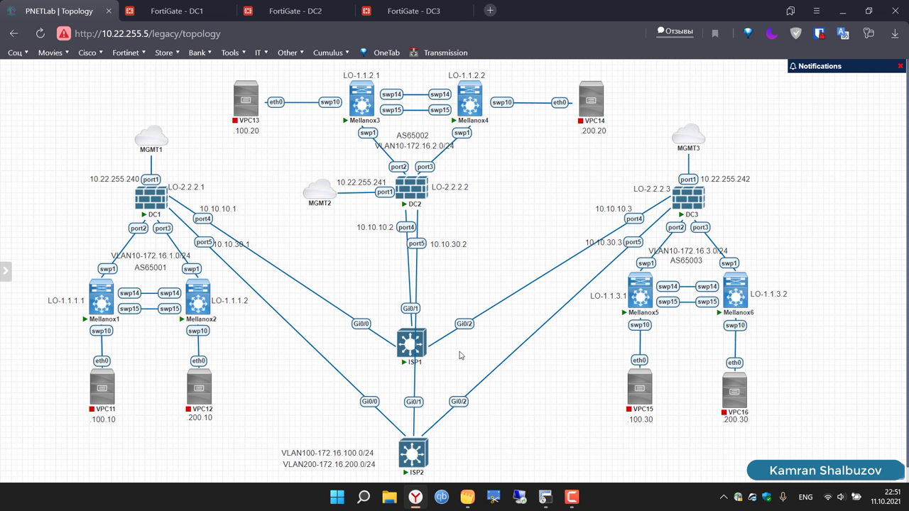
click(418, 498)
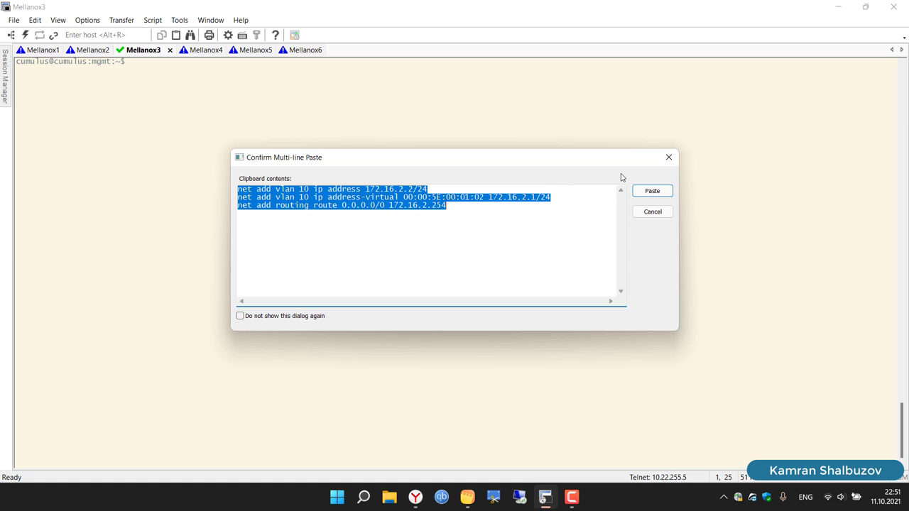
click(641, 192)
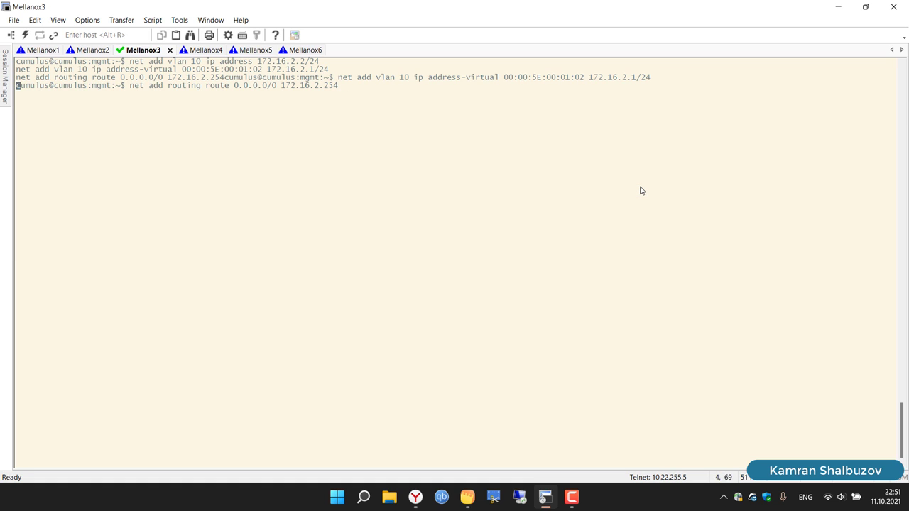
key(Return)
key(Return)
key(Return)
key(Return)
key(Return)
key(Return)
key(Return)
key(Return)
text(net)
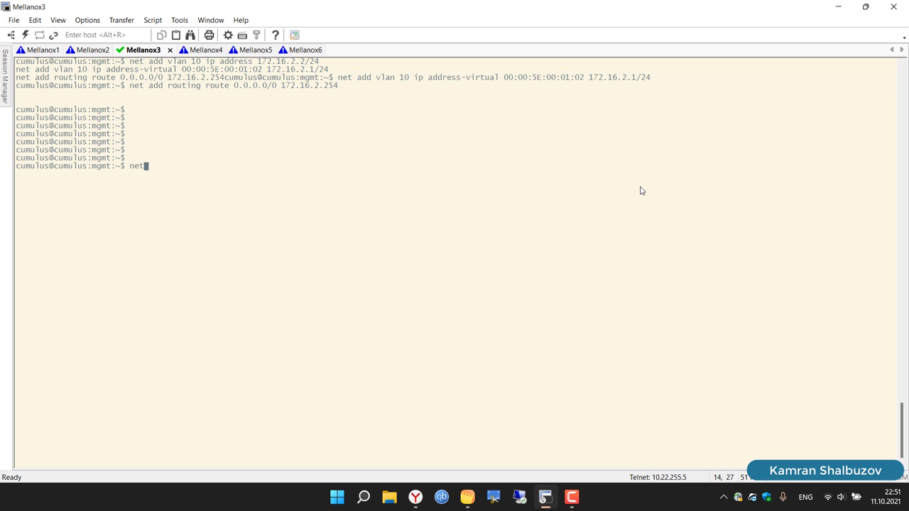
text( commit)
key(Return)
Step: Clear Mellanox4 and paste the commands with the address changed to 172.16.2.3/24
click(206, 53)
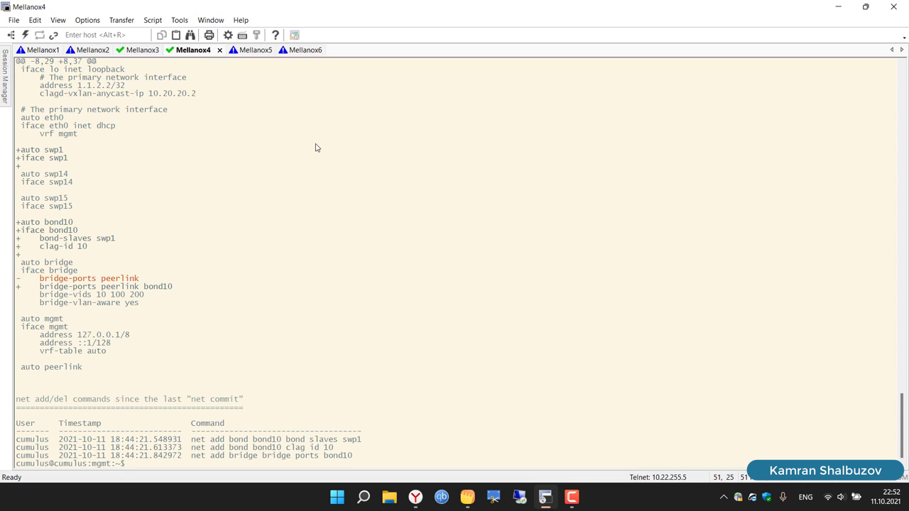
text(clear)
key(Return)
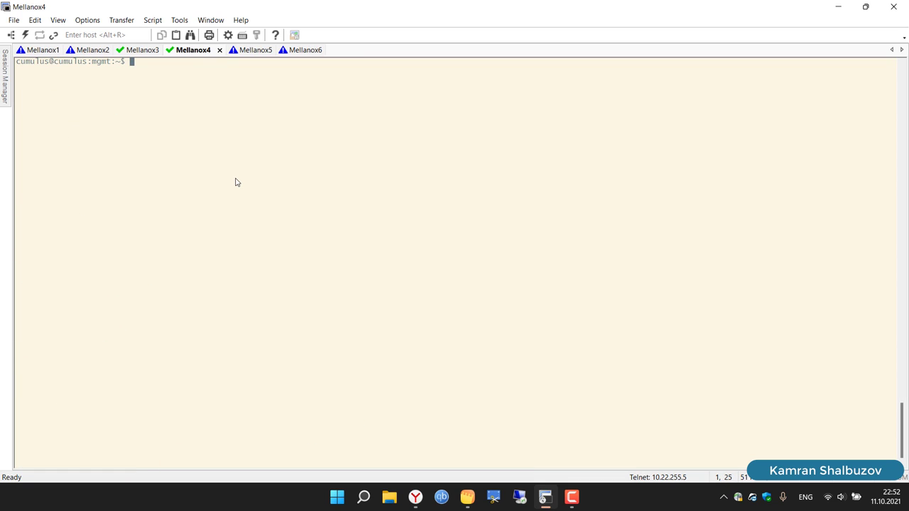
right_click(282, 198)
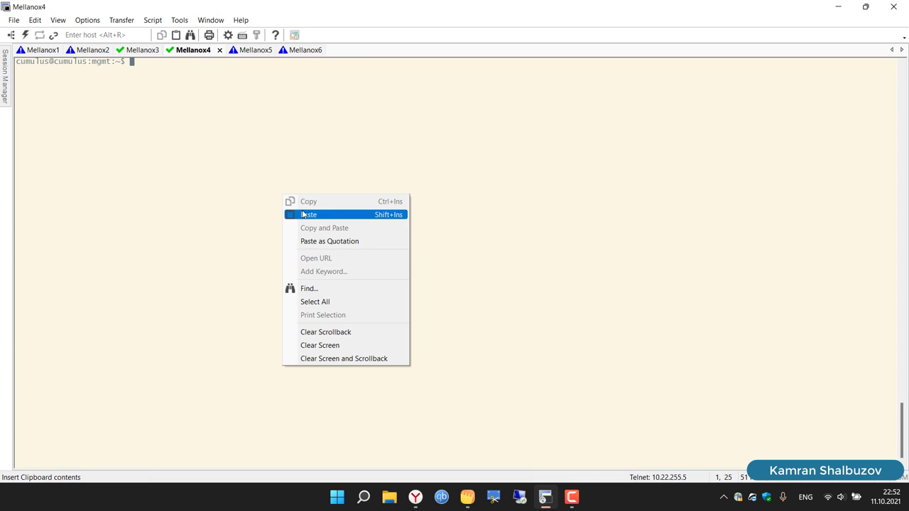
click(306, 215)
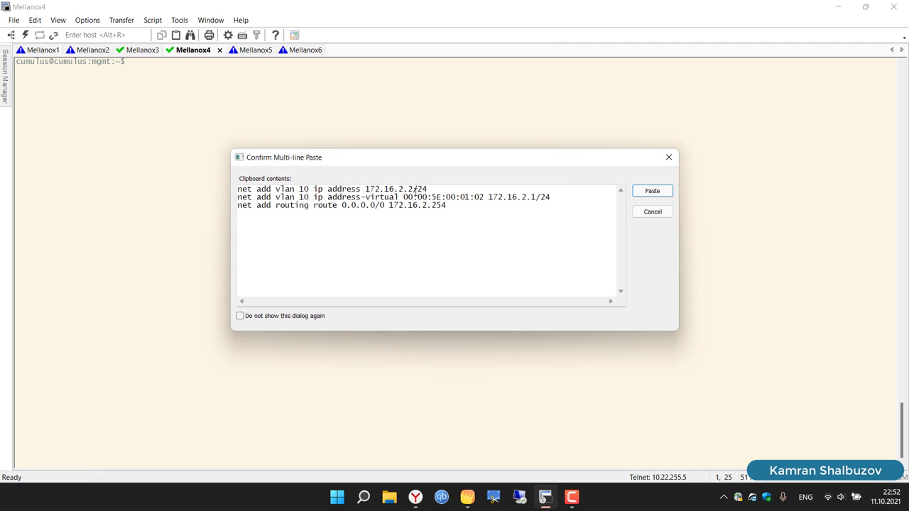
click(415, 189)
key(BackSpace)
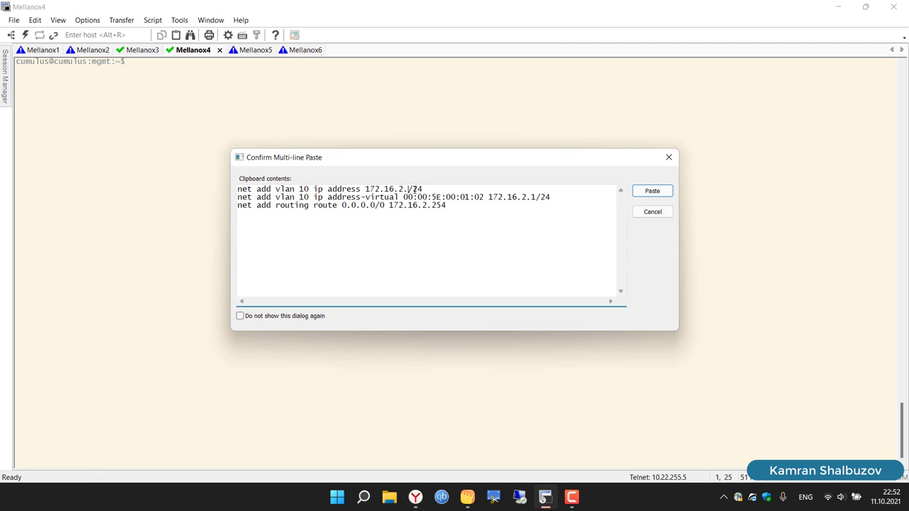
text(3)
Step: Send the three commands to Mellanox4 and enter net commit
key(ctrl+a)
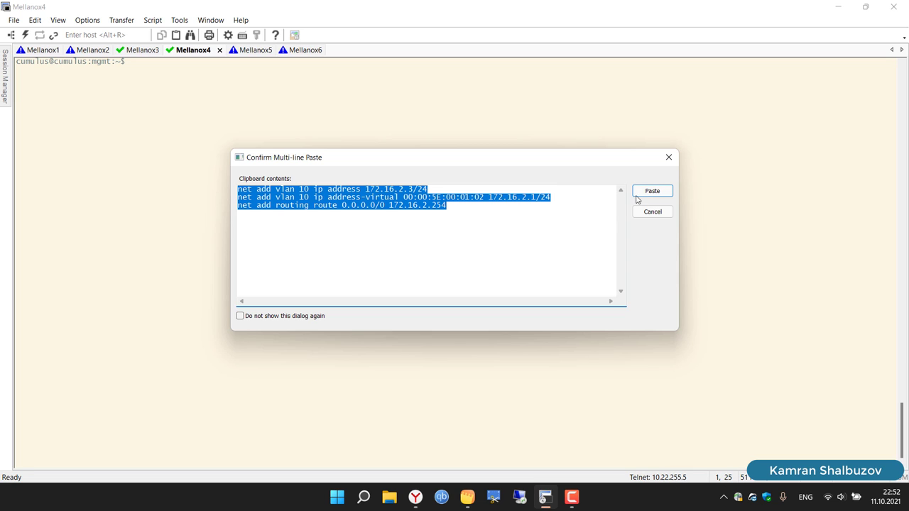
click(652, 191)
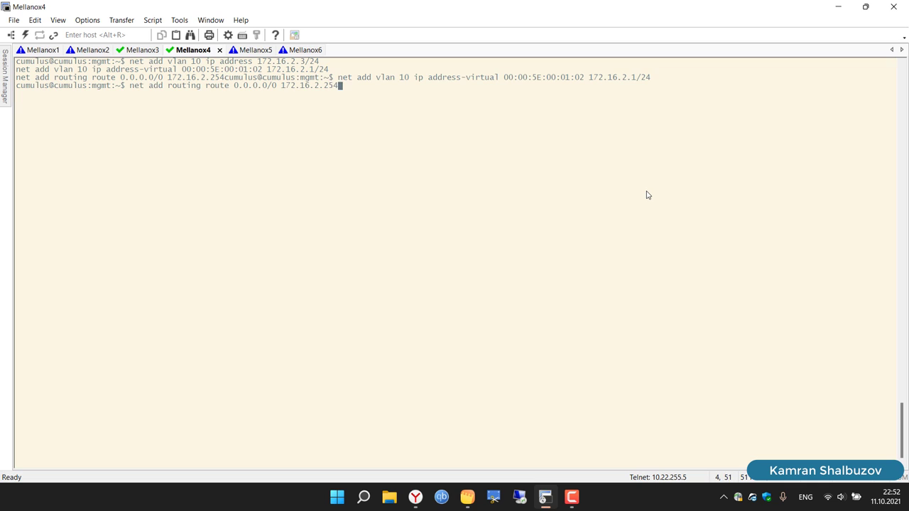
key(Return)
key(Return)
key(Return)
key(Return)
key(Return)
key(Return)
text(net commit)
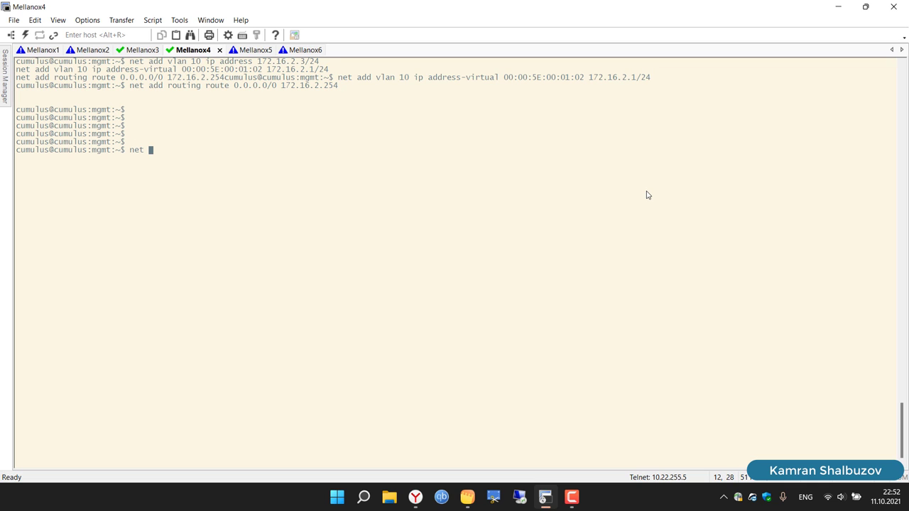
key(Return)
Step: Clear Mellanox5 and paste the commands, editing the address to 172.16.3.2/24 and gateway to 172.16.3.1
click(245, 53)
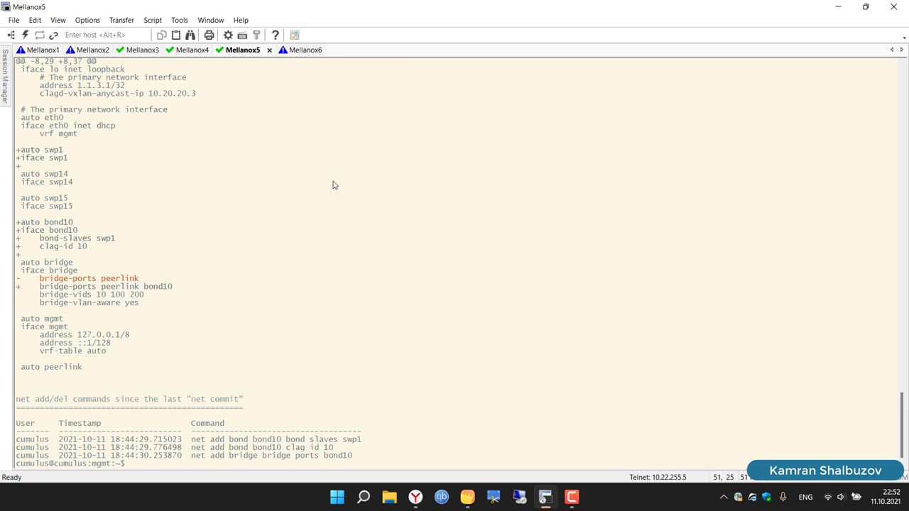
text(clear)
key(Return)
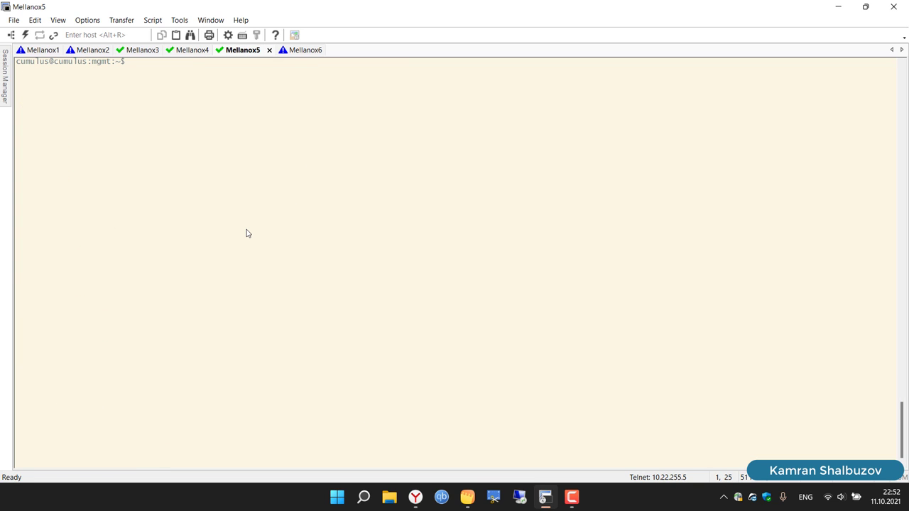
right_click(320, 203)
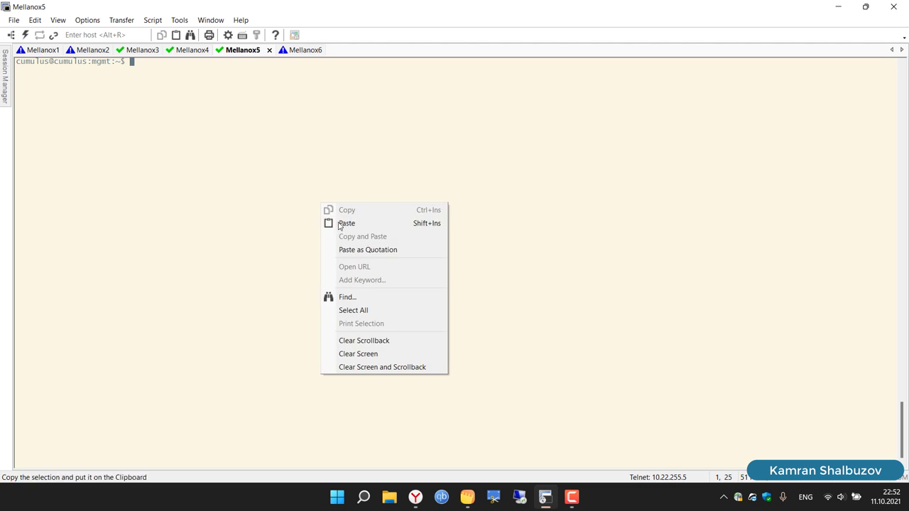
click(347, 224)
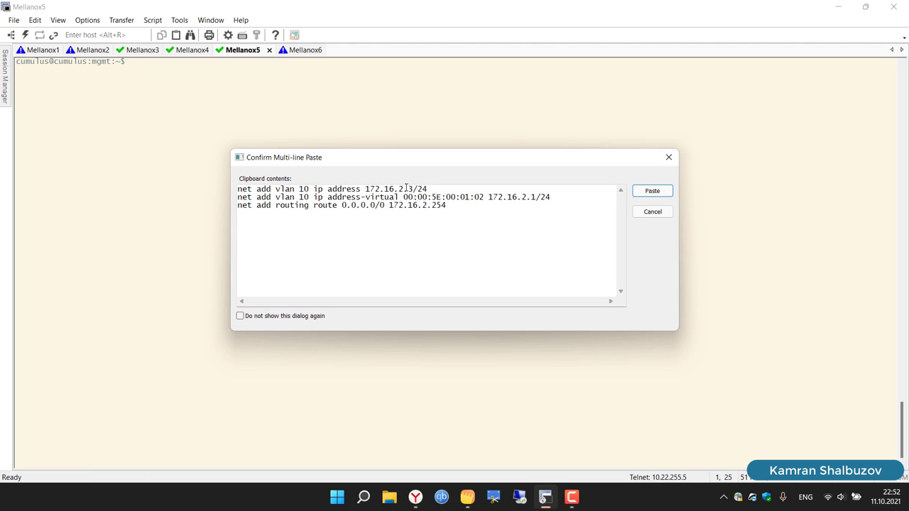
key(BackSpace)
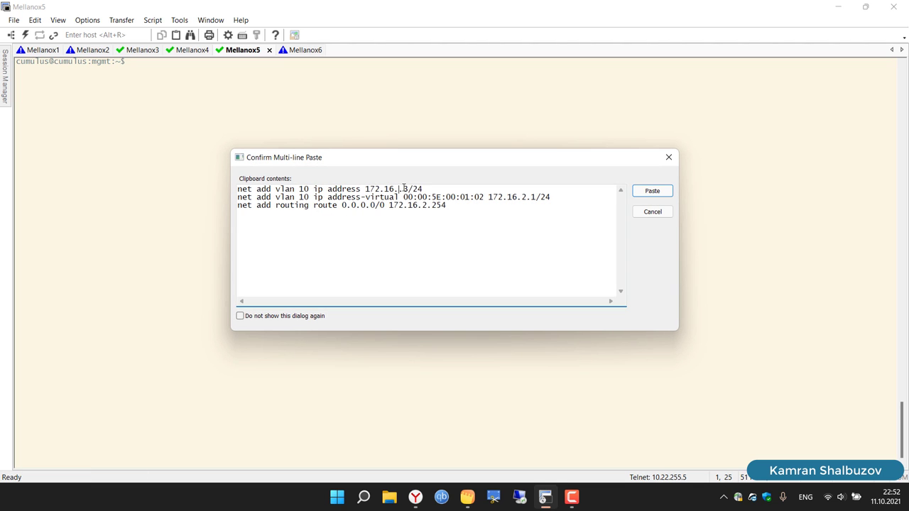
text(3)
key(BackSpace)
text(2)
click(526, 198)
key(BackSpace)
text(3)
Step: Change the virtual MAC to 00:00:5E:00:01:03 and copy the edited commands to the clipboard
key(ctrl+a)
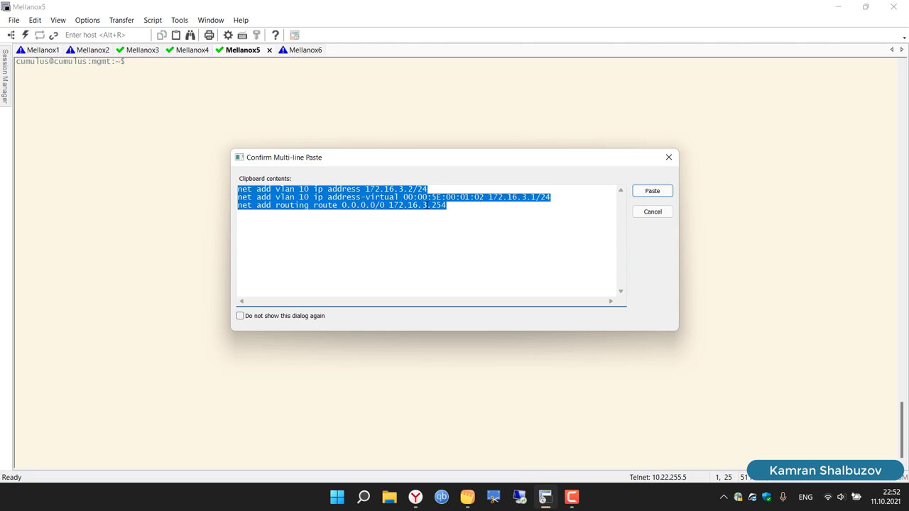
click(485, 197)
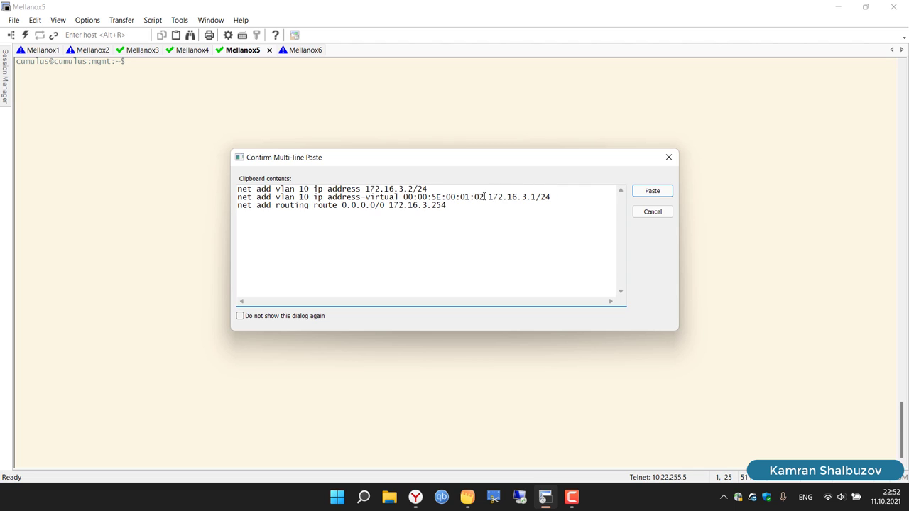
key(BackSpace)
text(3)
key(ctrl+a)
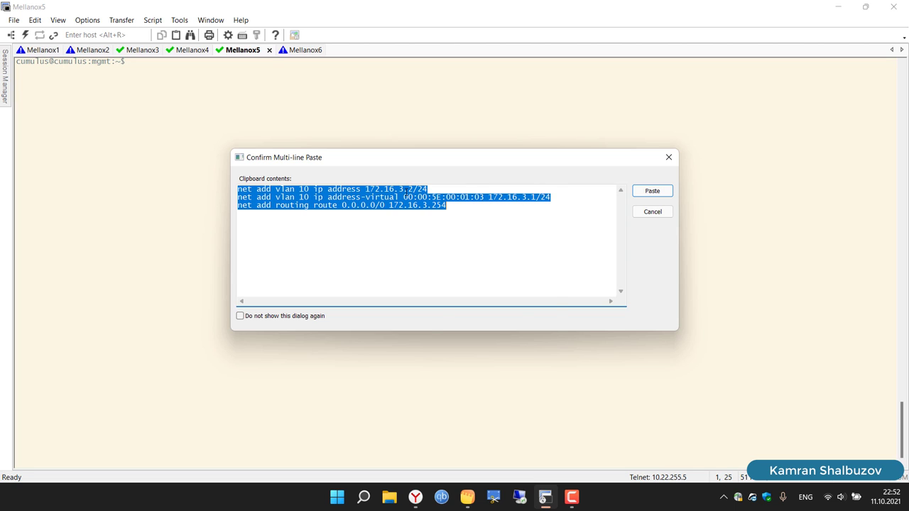
right_click(405, 190)
click(430, 232)
Step: Run the edited commands on Mellanox5 and apply them with net commit
click(652, 192)
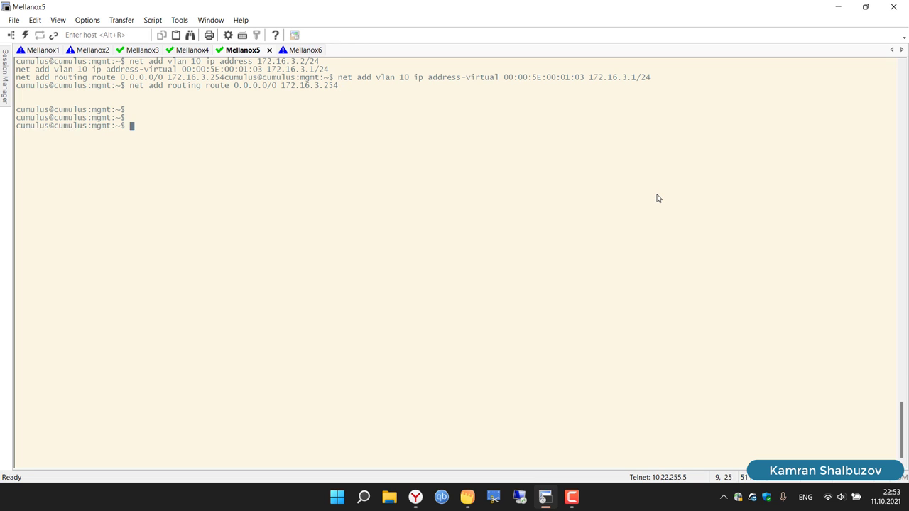
key(Return)
key(Return)
key(Return)
key(Return)
text(net com)
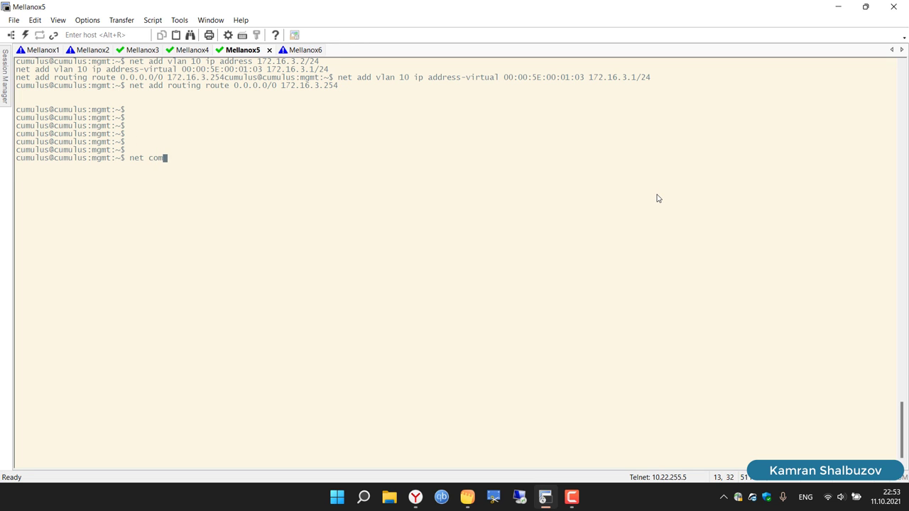
text(mit)
key(Return)
Step: Clear the Mellanox6 terminal screen
click(304, 51)
text(clear)
key(Return)
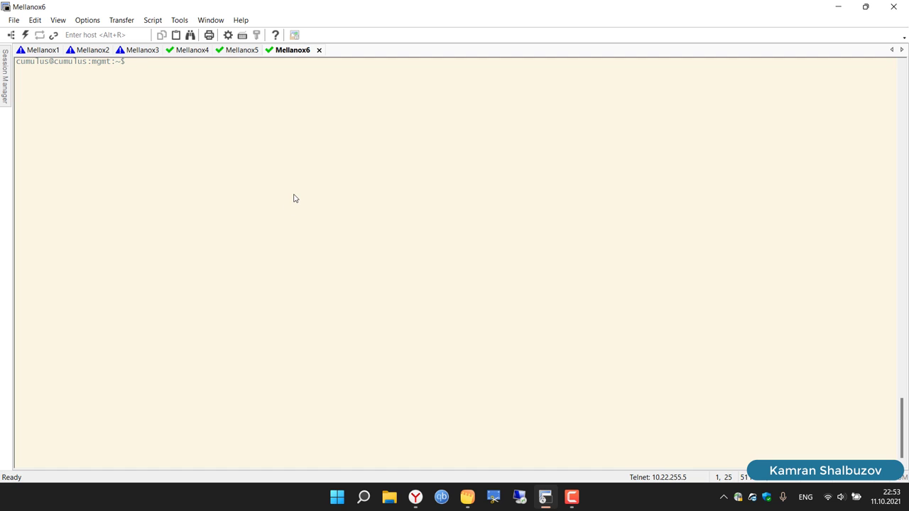
Step: Paste the VLAN 10 commands on Mellanox6 with address 172.16.3.3/24 and run net commit
right_click(293, 195)
click(317, 216)
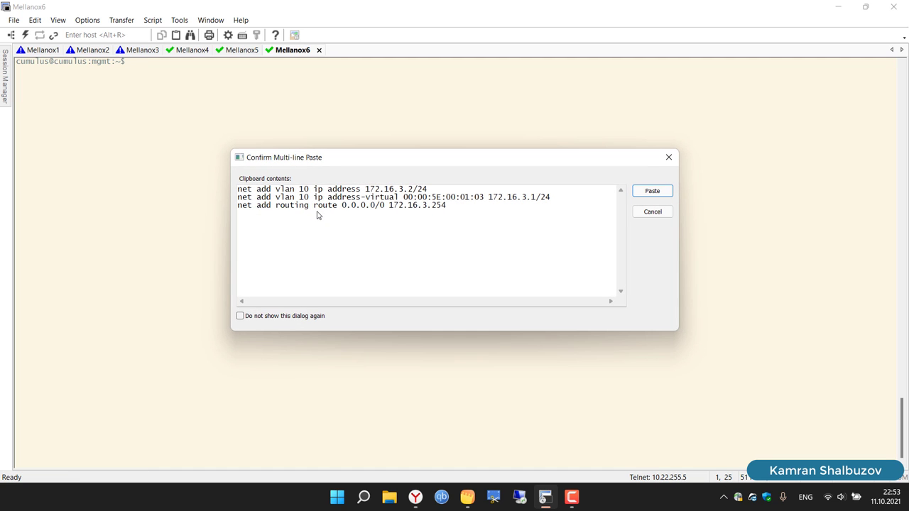
click(414, 190)
key(BackSpace)
text(3)
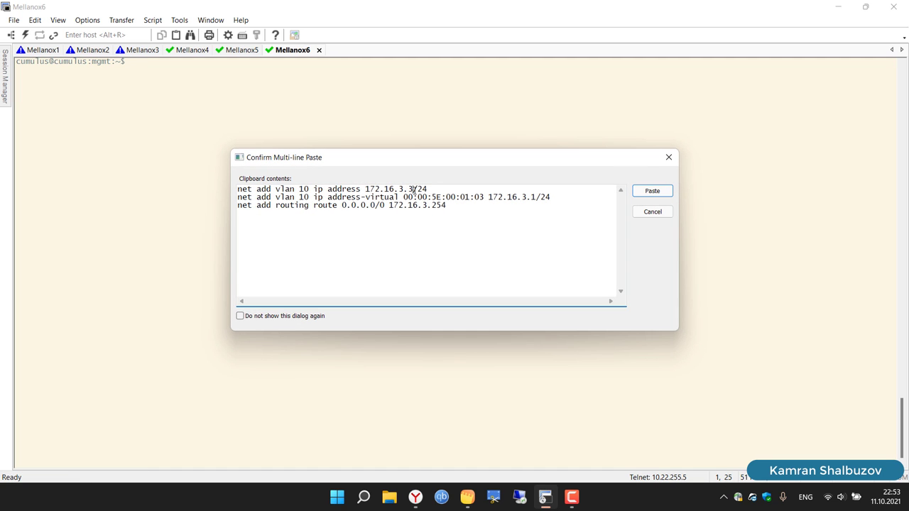
key(ctrl+a)
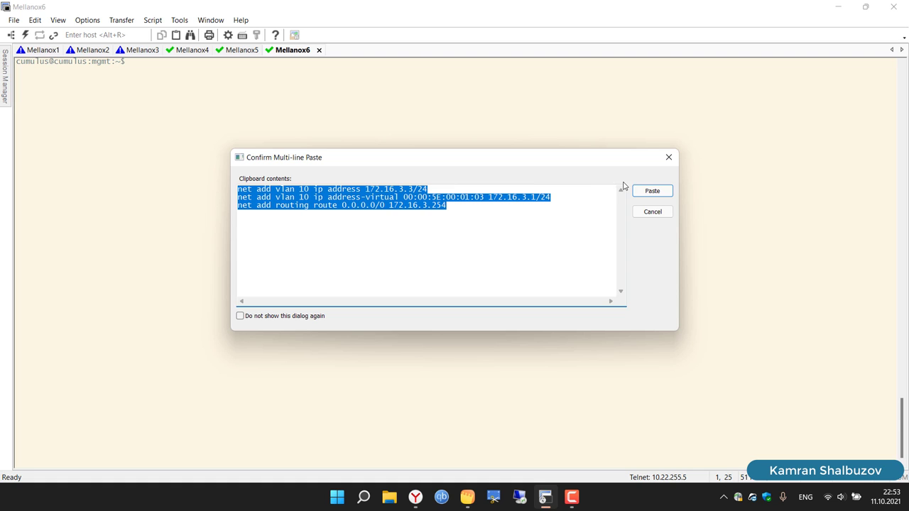
click(648, 192)
key(Return)
key(Return)
key(Return)
key(Return)
key(Return)
key(Return)
key(Return)
key(Return)
key(Return)
key(Return)
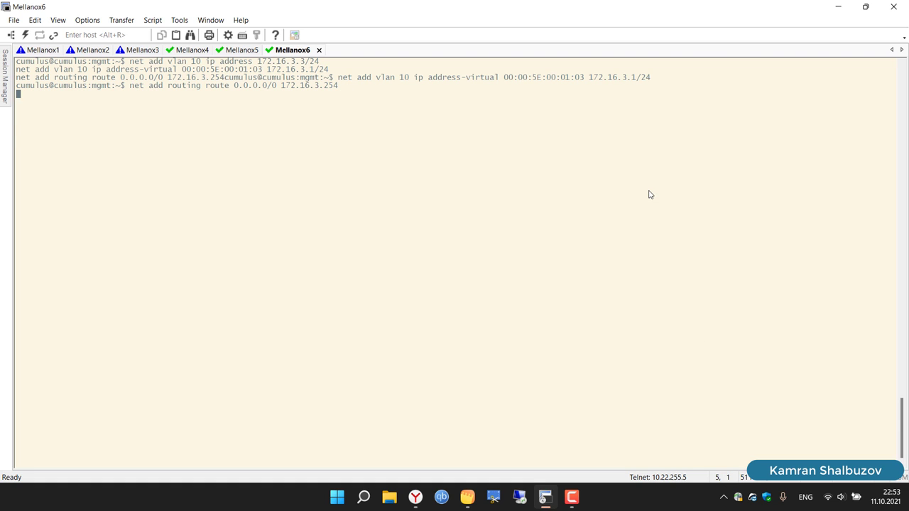
text(net commit)
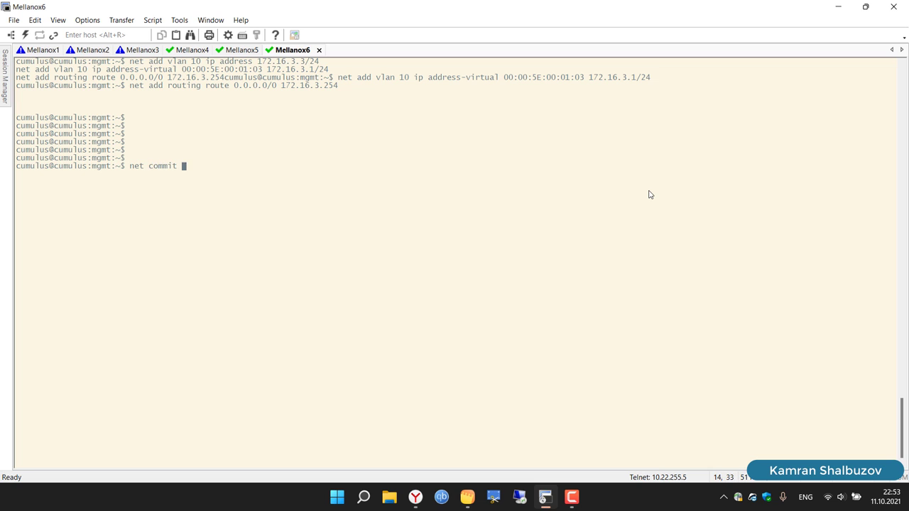
key(Return)
Step: Clear the Mellanox1 and Mellanox2 terminal screens
click(56, 52)
text(clear)
key(Return)
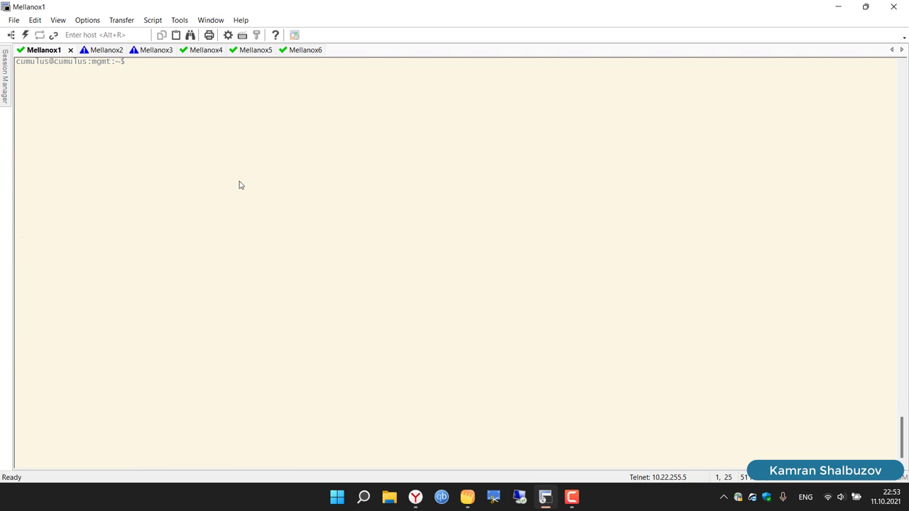
click(107, 51)
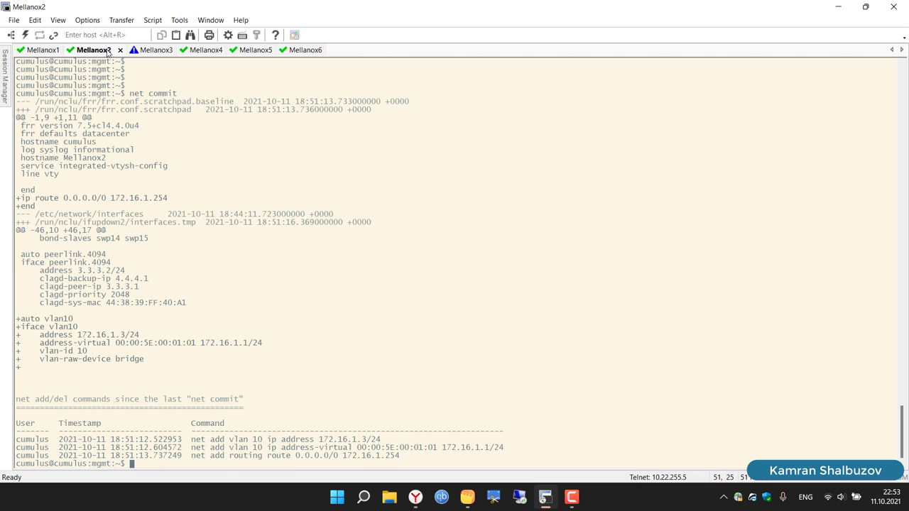
text(clear)
key(Return)
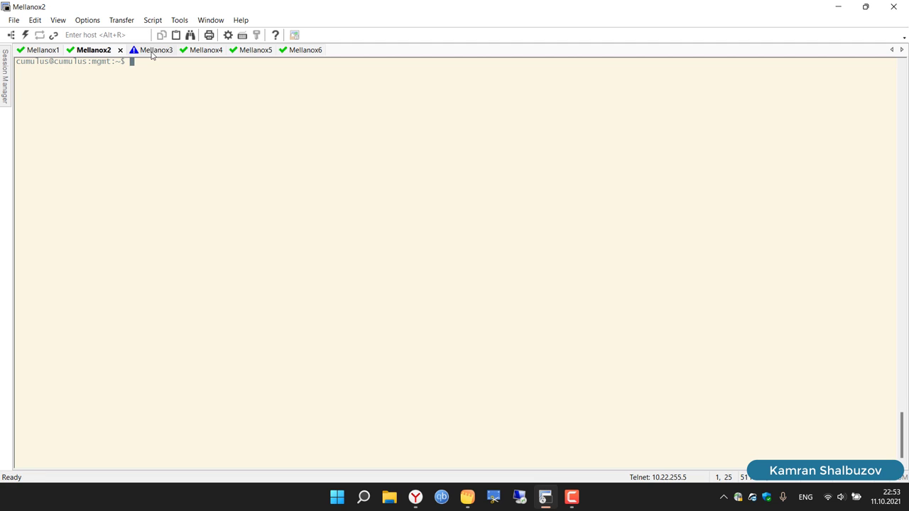
Step: Clear the Mellanox3 and Mellanox4 terminal screens
click(151, 51)
text(cl)
key(Tab)
key(Tab)
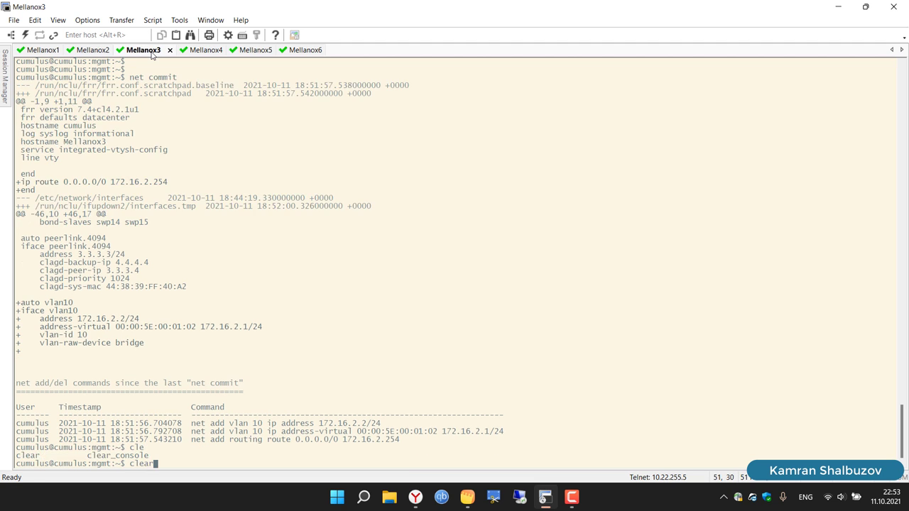
text(ear)
key(Return)
click(189, 54)
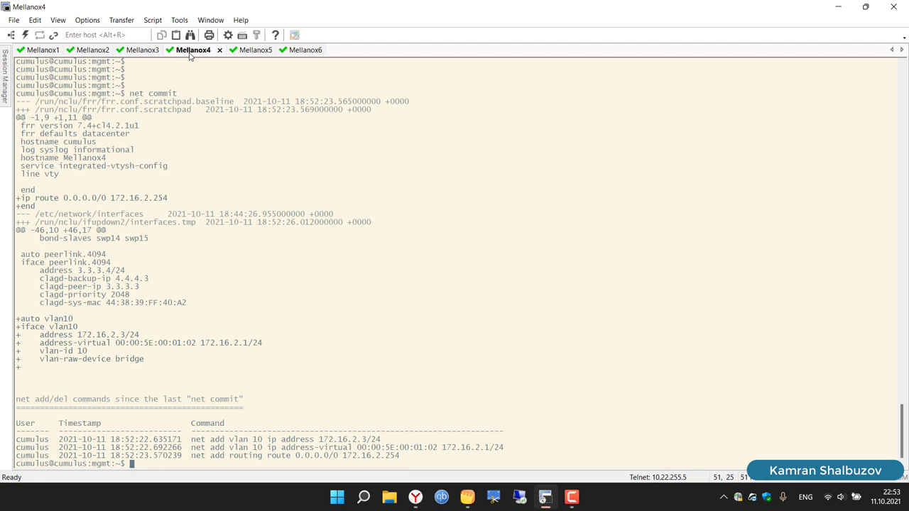
text(cl)
key(Tab)
key(Tab)
text(ear)
key(Return)
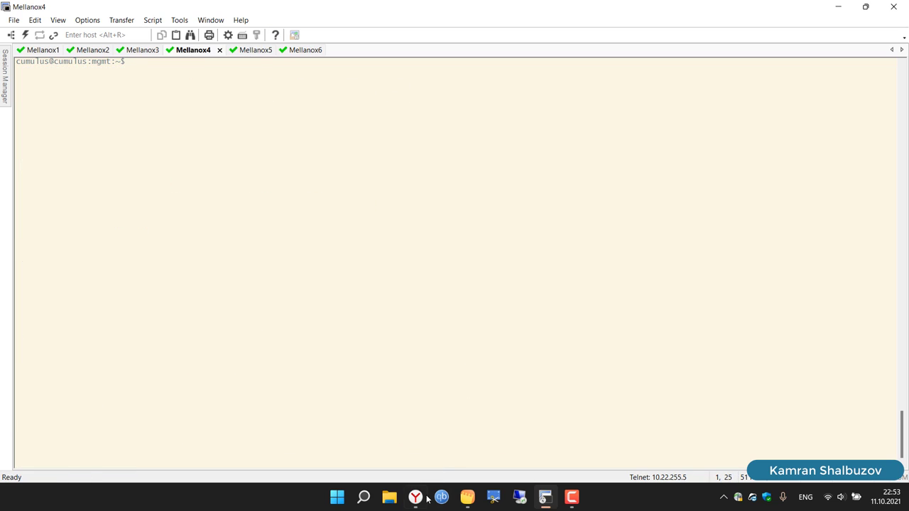
Step: Bring up the VXLAN's on Cumulus note and locate SW1's vxlan block
mouse_move(427, 500)
click(467, 497)
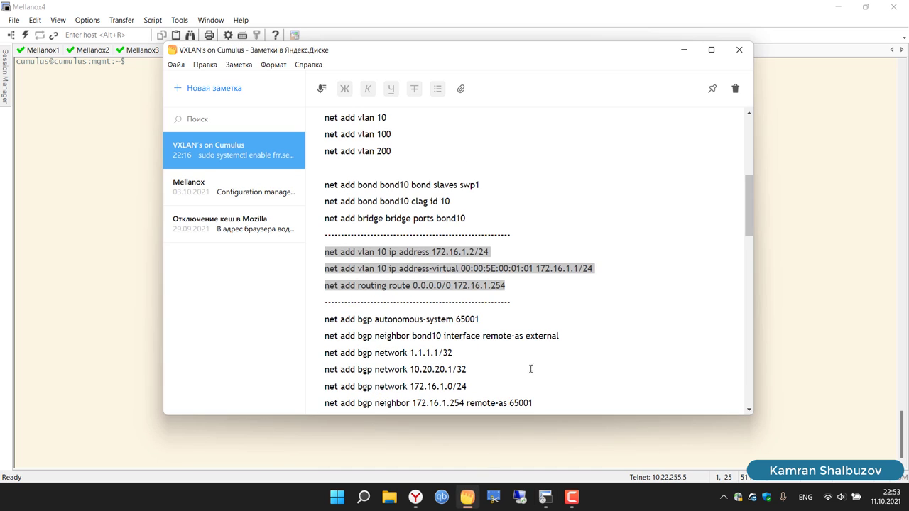
scroll(558, 335, down, 3)
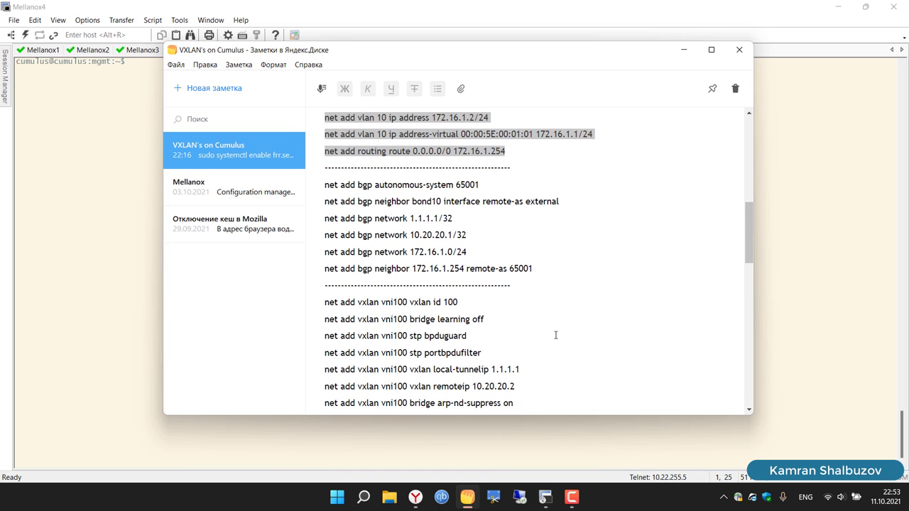
scroll(541, 294, down, 5)
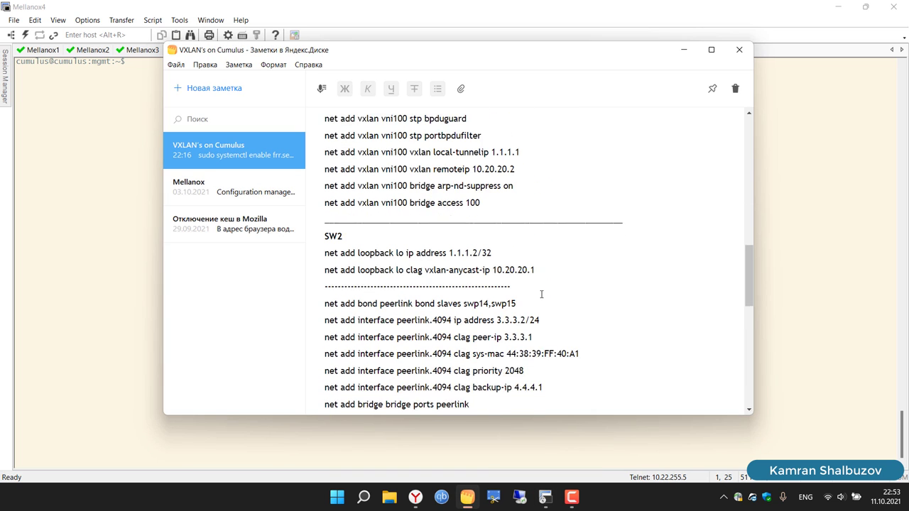
scroll(541, 294, up, 10)
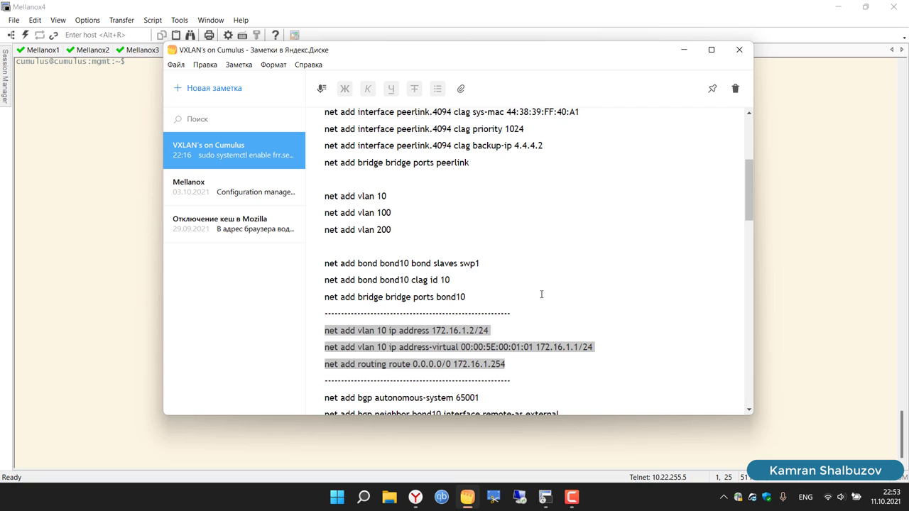
scroll(541, 294, up, 1)
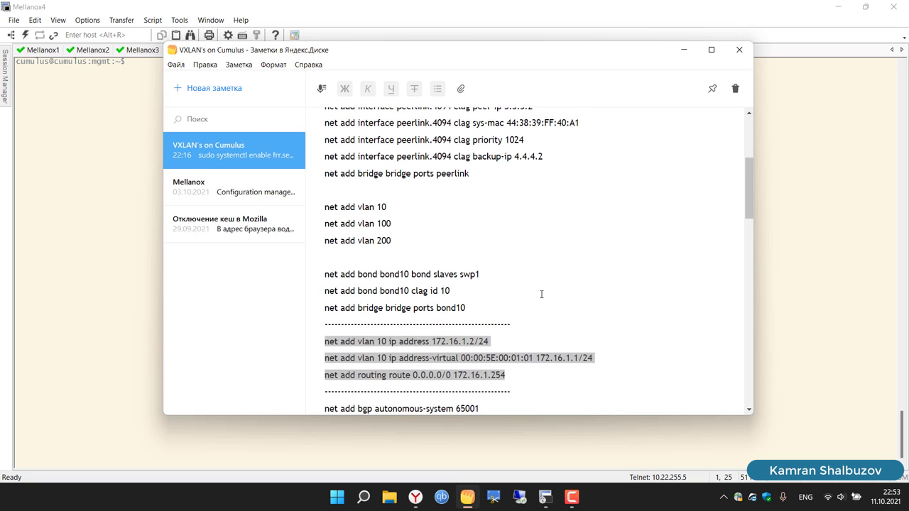
scroll(541, 294, up, 5)
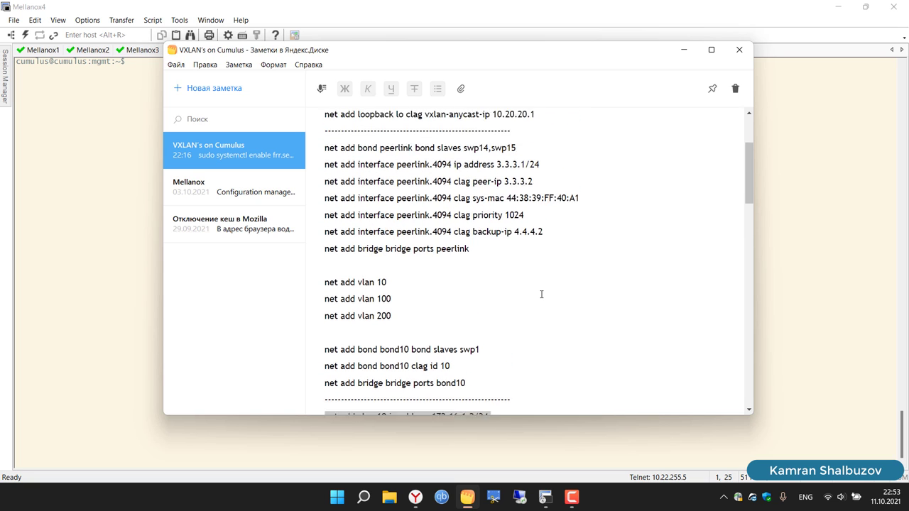
scroll(541, 294, down, 8)
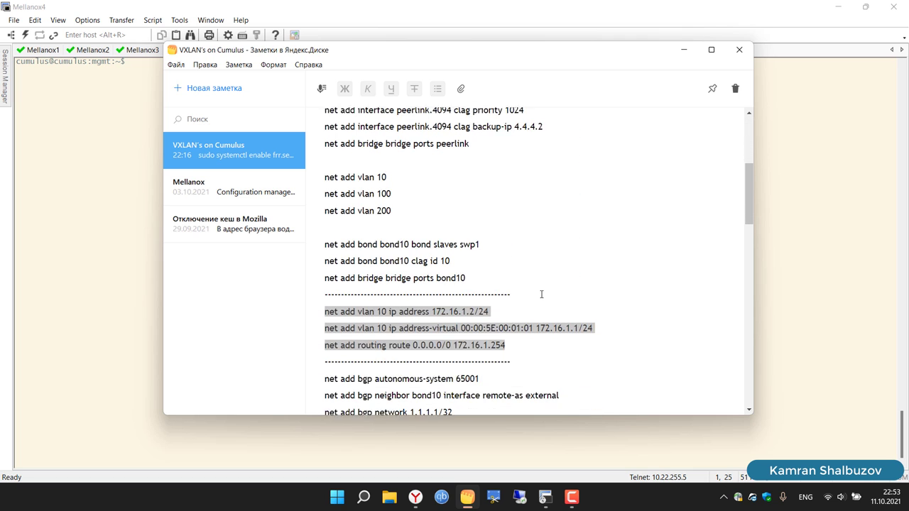
scroll(542, 294, up, 6)
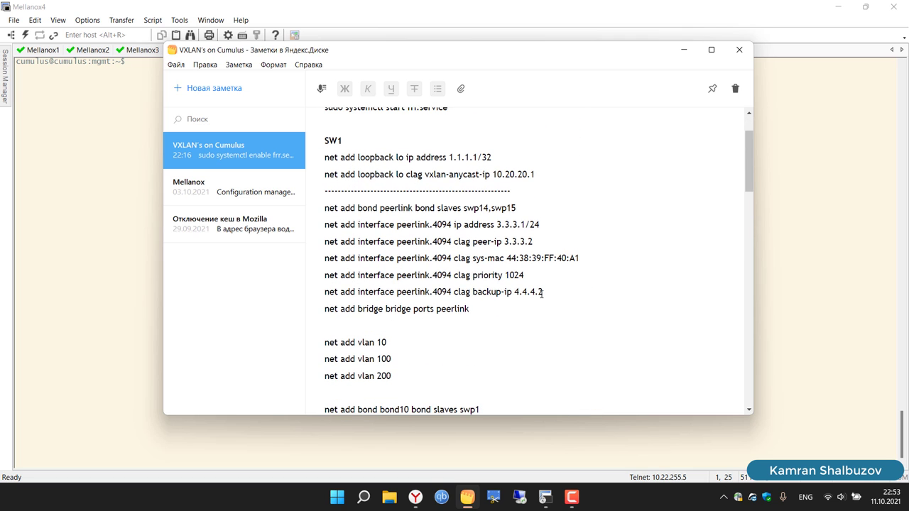
scroll(541, 294, down, 8)
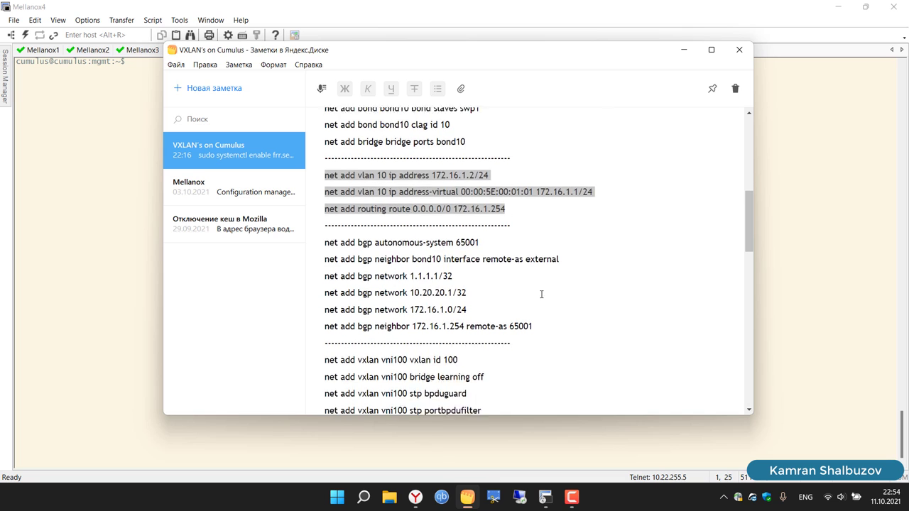
scroll(542, 294, up, 2)
scroll(541, 294, down, 6)
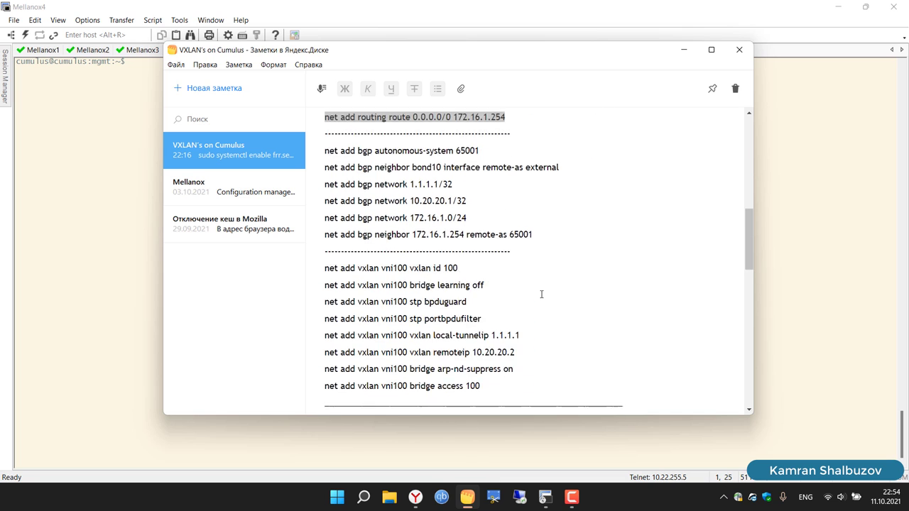
scroll(541, 294, down, 1)
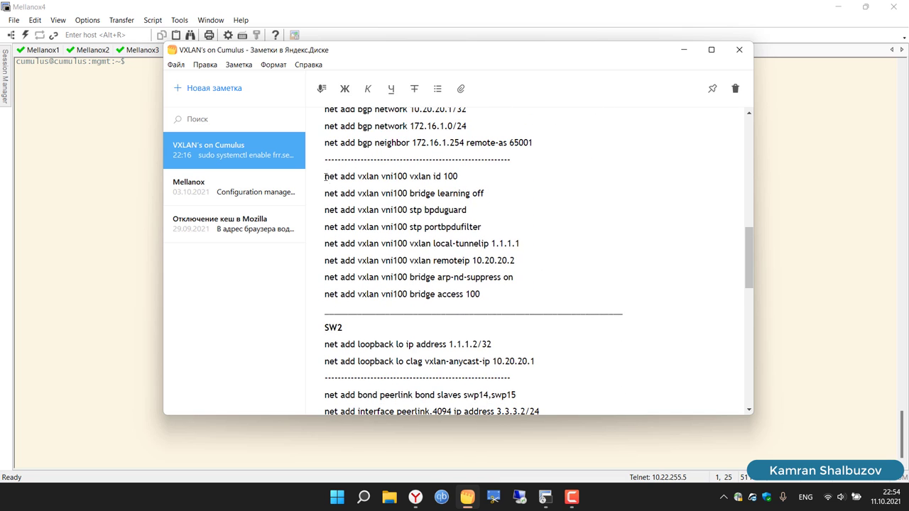
Step: Copy SW1's eight vxlan vni100 command lines with Копировать
drag(325, 176, 551, 287)
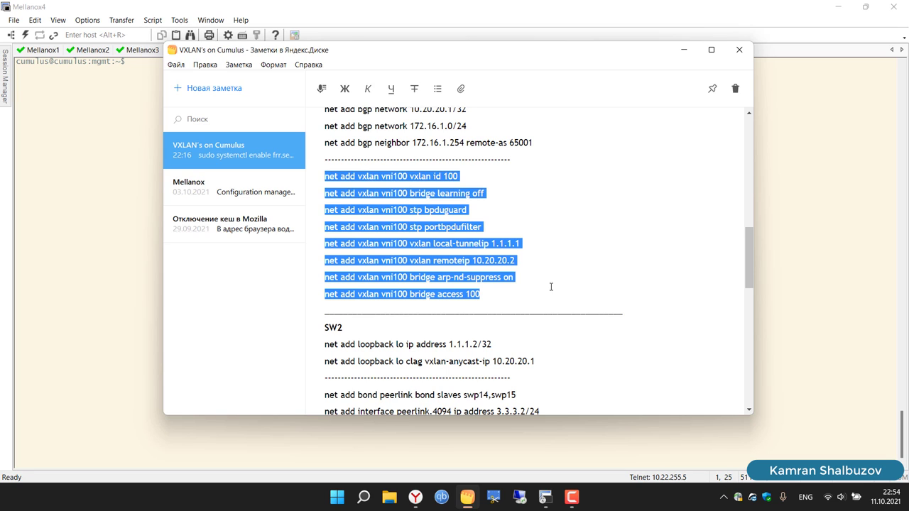
right_click(434, 244)
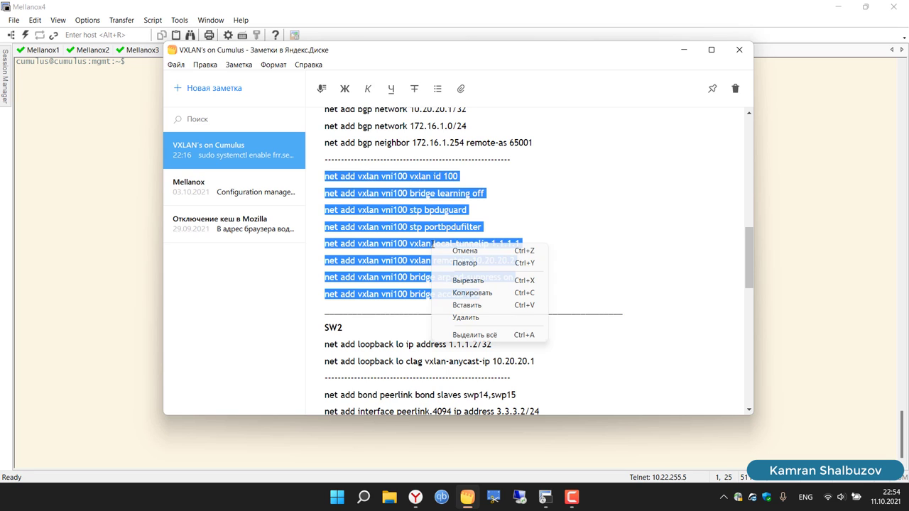
click(476, 293)
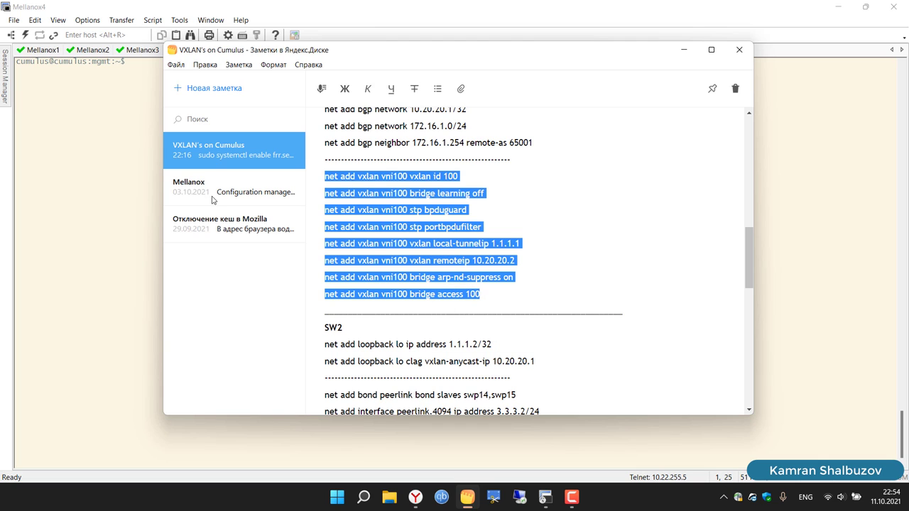
Step: Commit Mellanox5's pending VLAN 10 and default-route changes and clear its screen
click(101, 186)
click(249, 52)
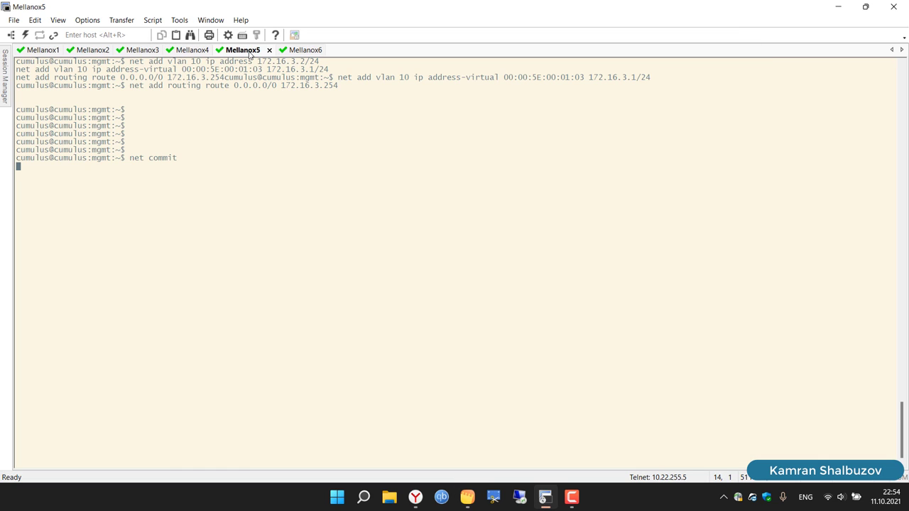
key(Return)
text(cle)
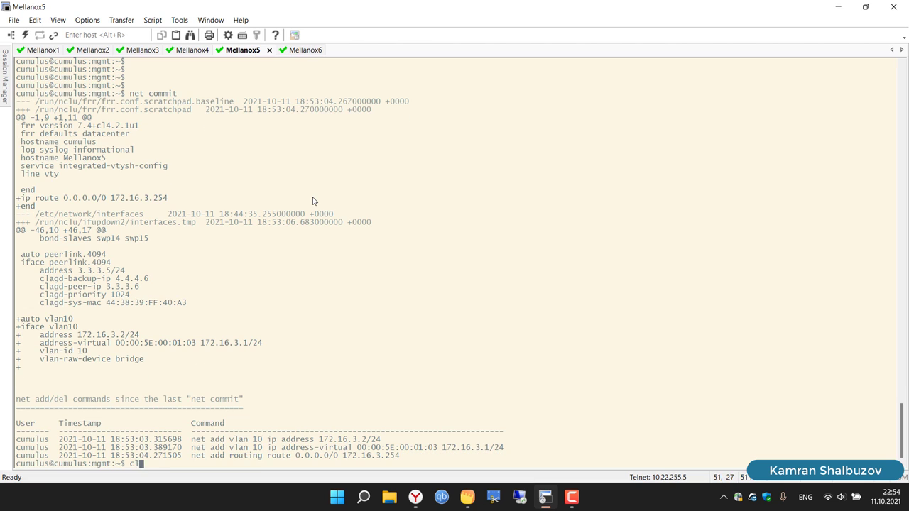
key(Tab)
key(Return)
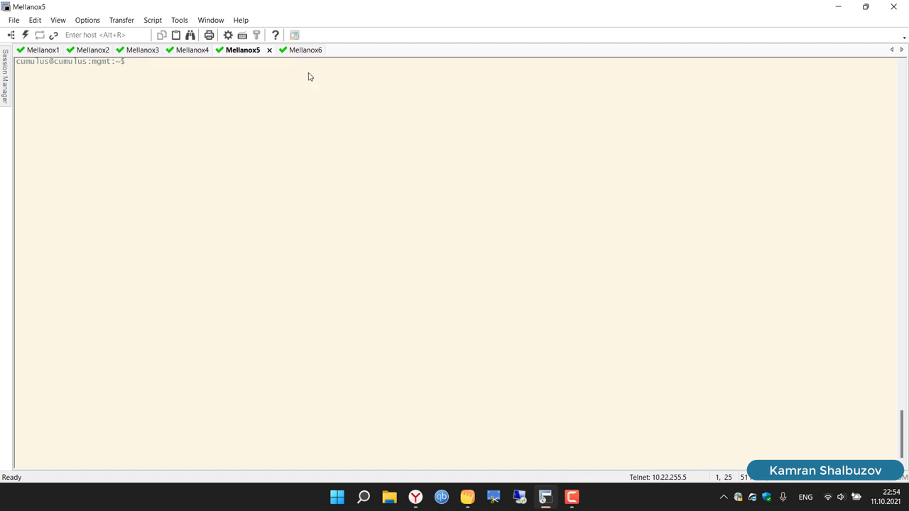
Step: Ping gateway 172.16.1.254 from Mellanox6 and Mellanox2, then clear Mellanox2's screen
click(293, 53)
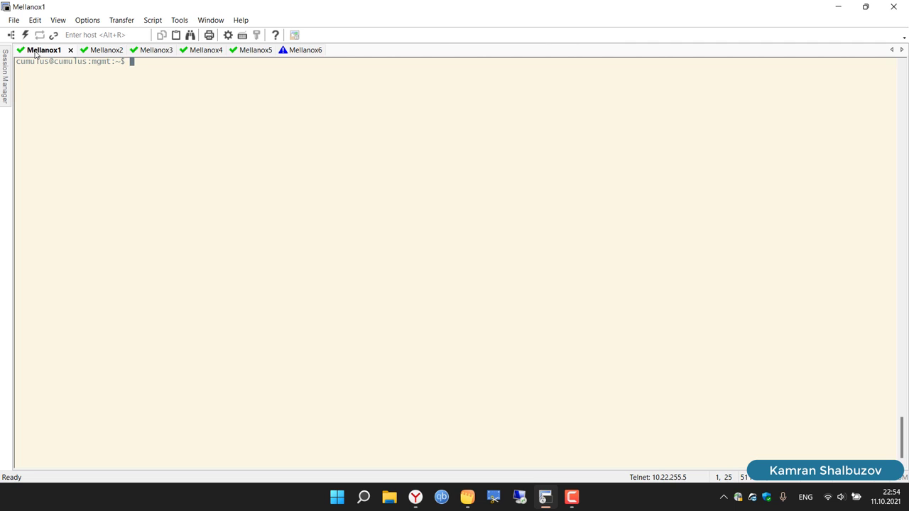
text(ping 172.16.1.254)
key(Return)
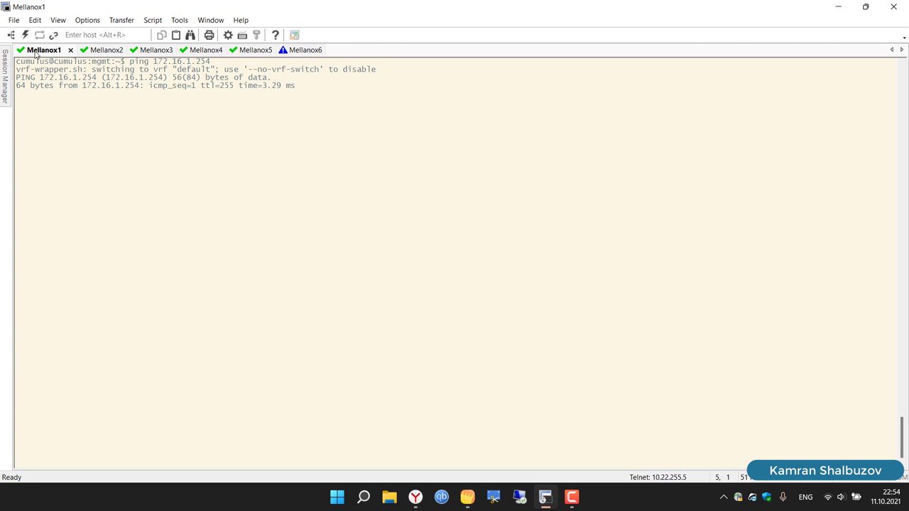
key(ctrl+c)
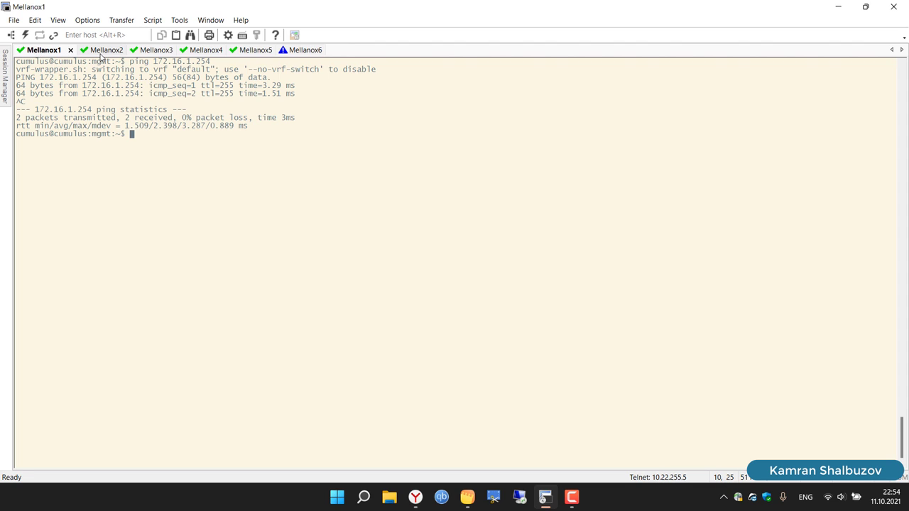
click(102, 54)
text(pin)
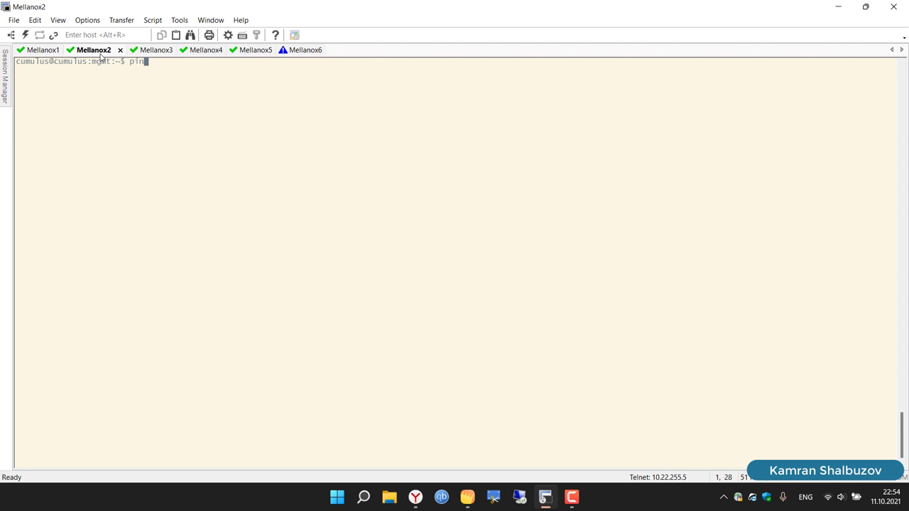
text(g 172.16.1.254)
key(Return)
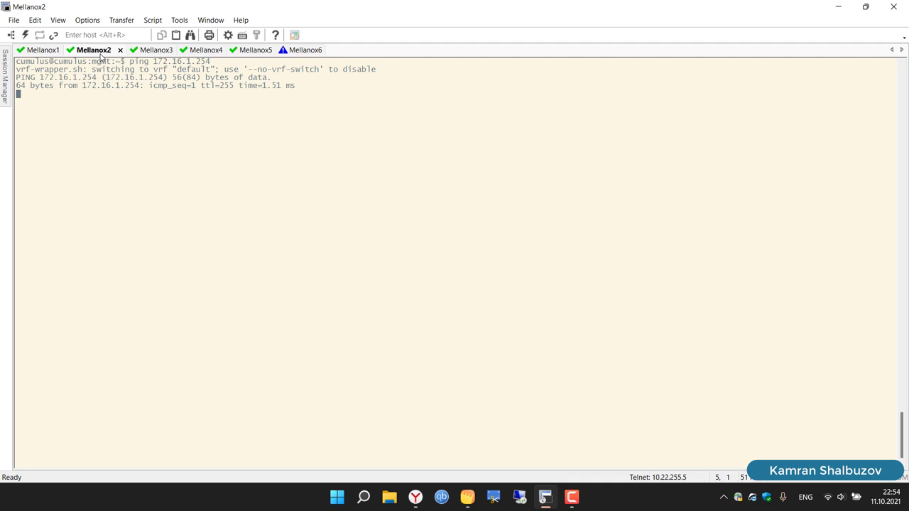
key(ctrl+c)
text(cle)
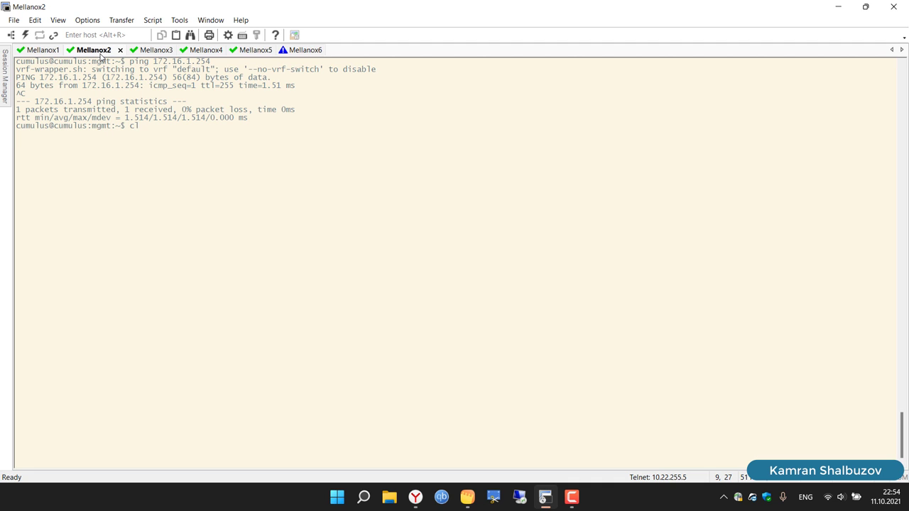
key(Tab)
key(Return)
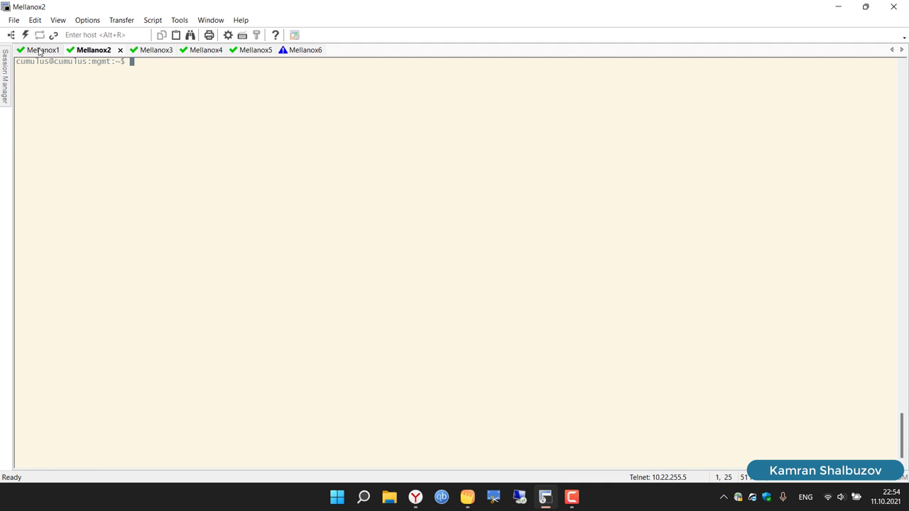
Step: Clear the Mellanox1 and Mellanox6 terminals and return to Mellanox1
click(39, 51)
text(cle)
key(Tab)
key(Return)
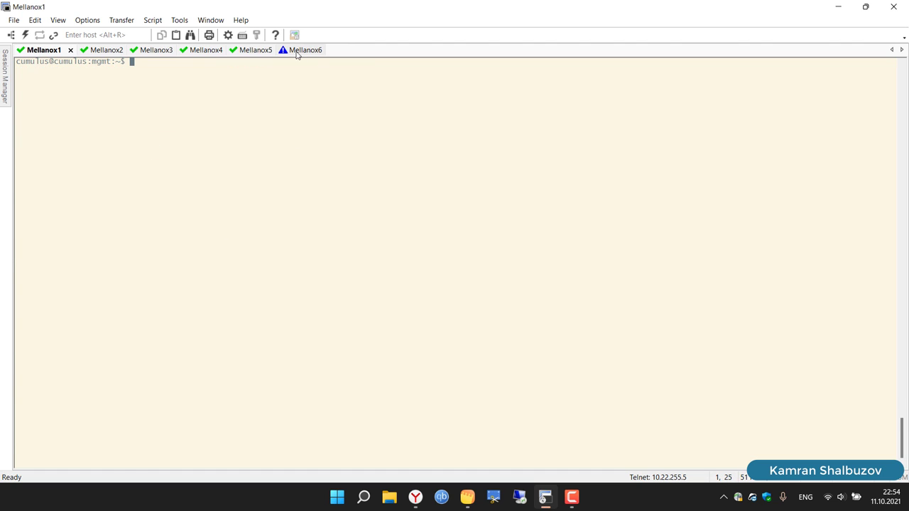
click(297, 51)
text(cle)
key(Tab)
key(Return)
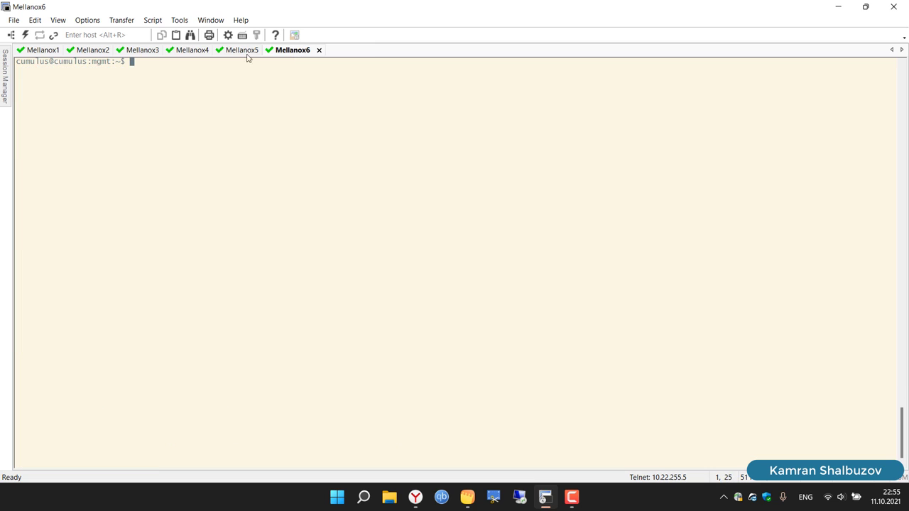
click(42, 50)
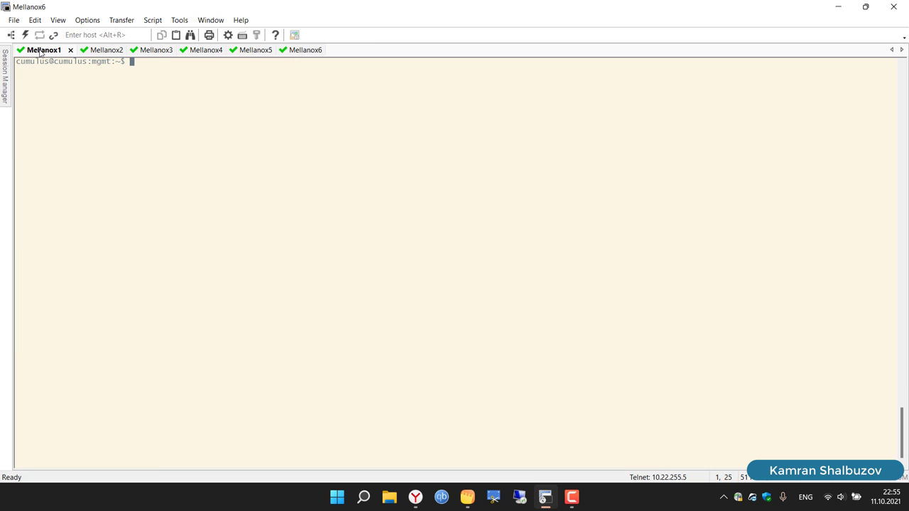
Step: Paste the vxlan commands into Mellanox1 and remove every blank line in the paste confirmation
right_click(155, 112)
click(178, 129)
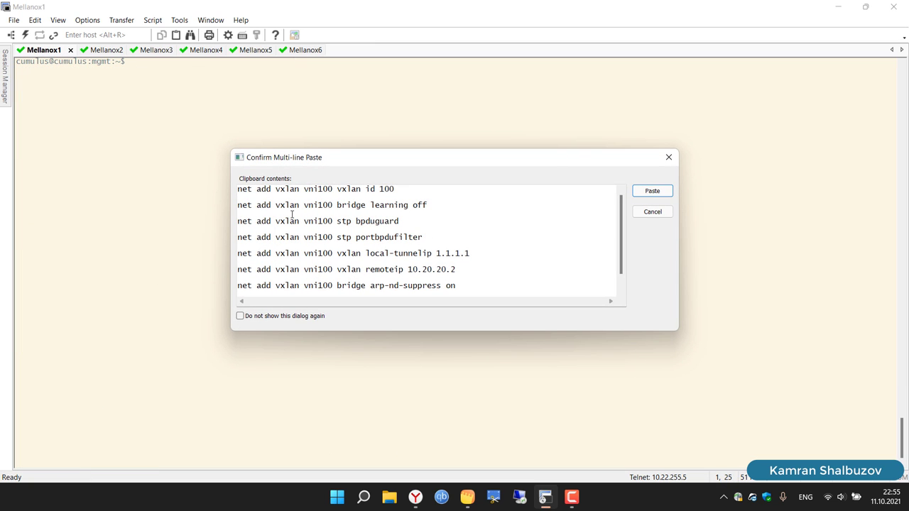
click(252, 199)
key(BackSpace)
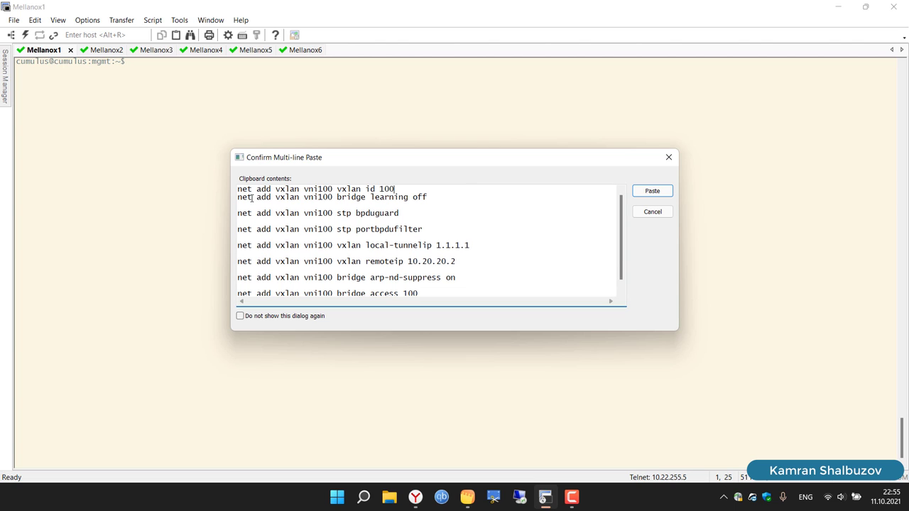
click(252, 204)
key(BackSpace)
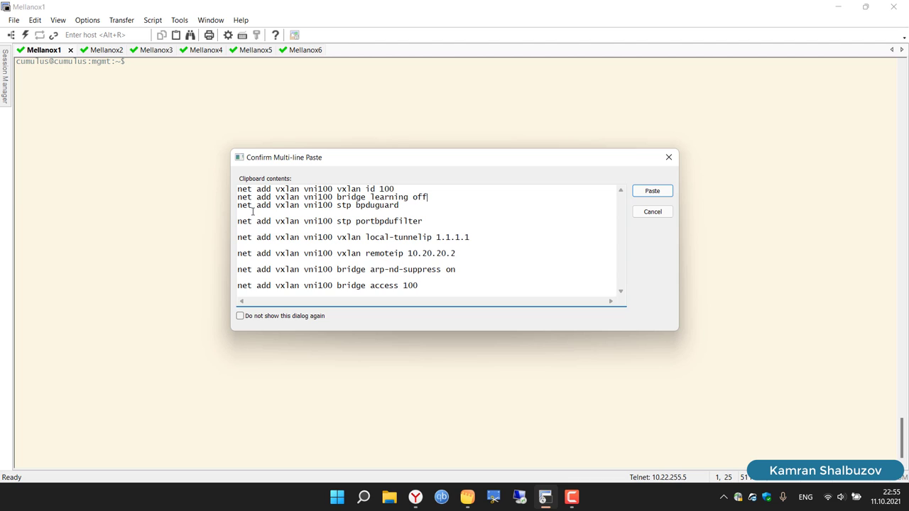
key(BackSpace)
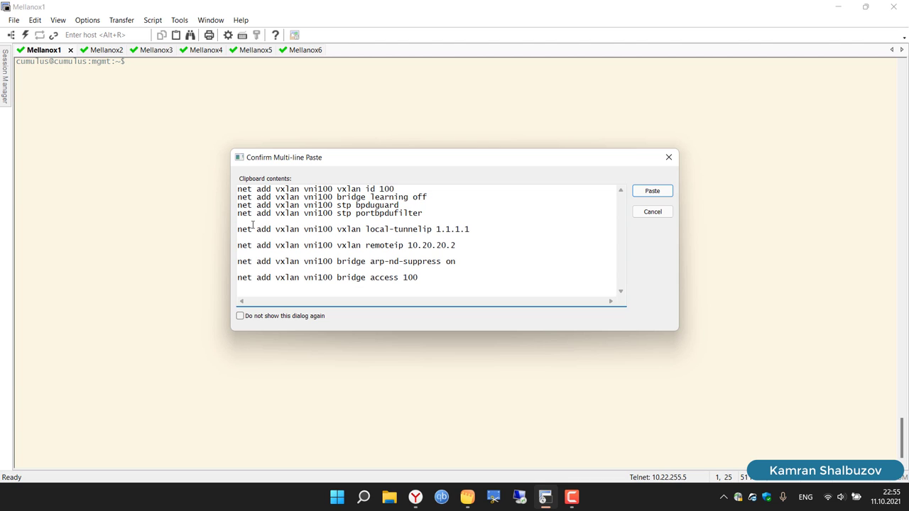
key(BackSpace)
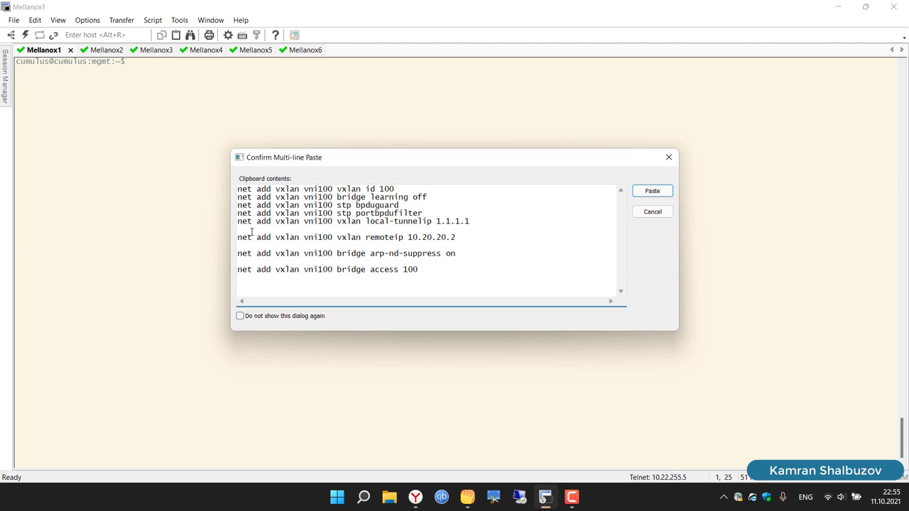
click(252, 230)
key(BackSpace)
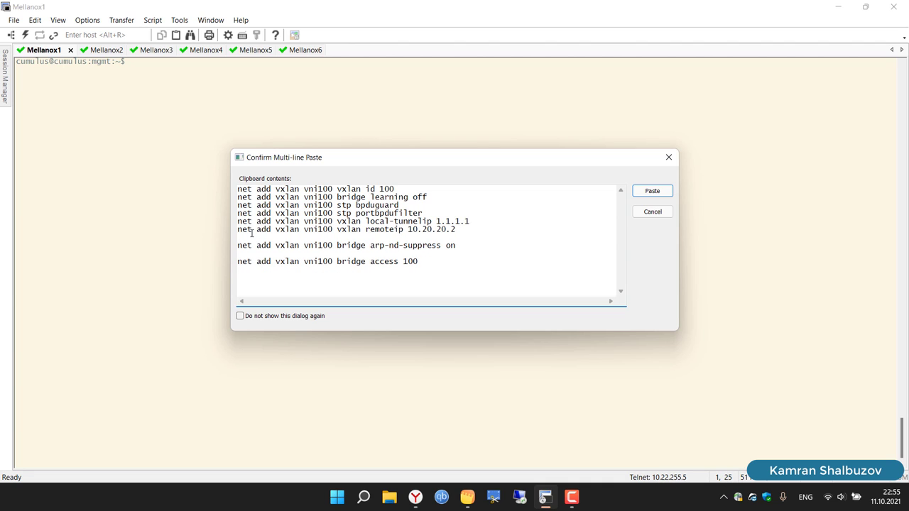
key(BackSpace)
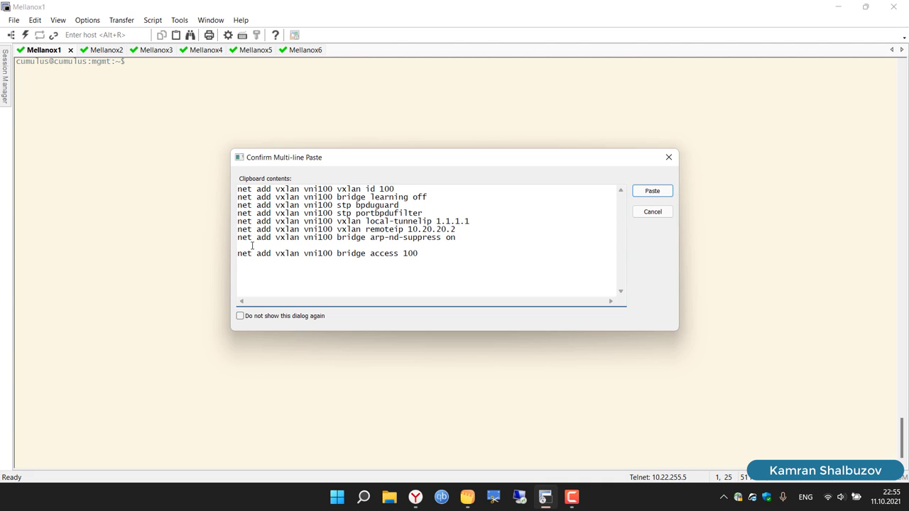
click(252, 245)
key(BackSpace)
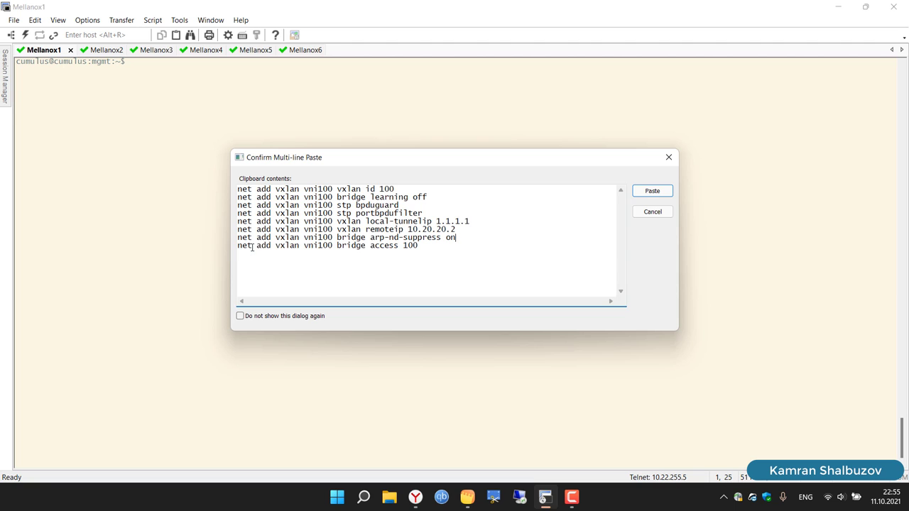
Step: Copy all eight cleaned-up vni100 commands to the clipboard
drag(426, 247, 203, 184)
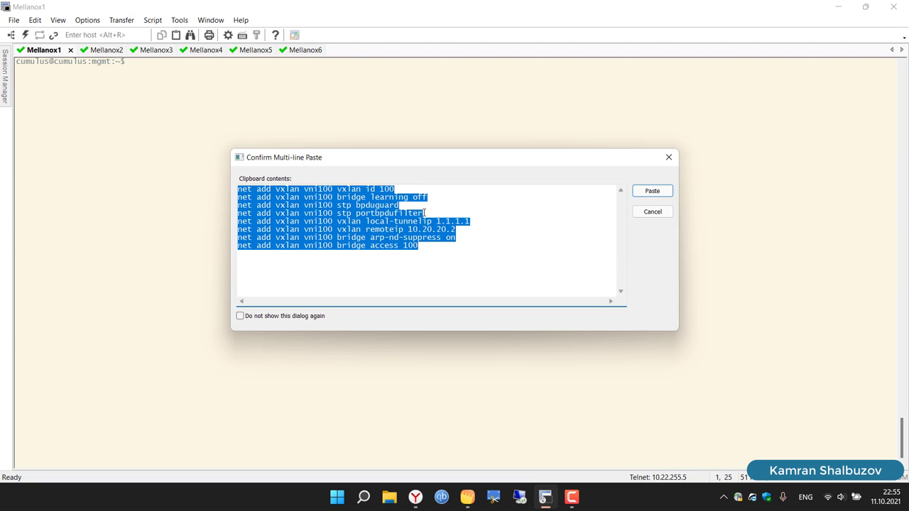
click(416, 497)
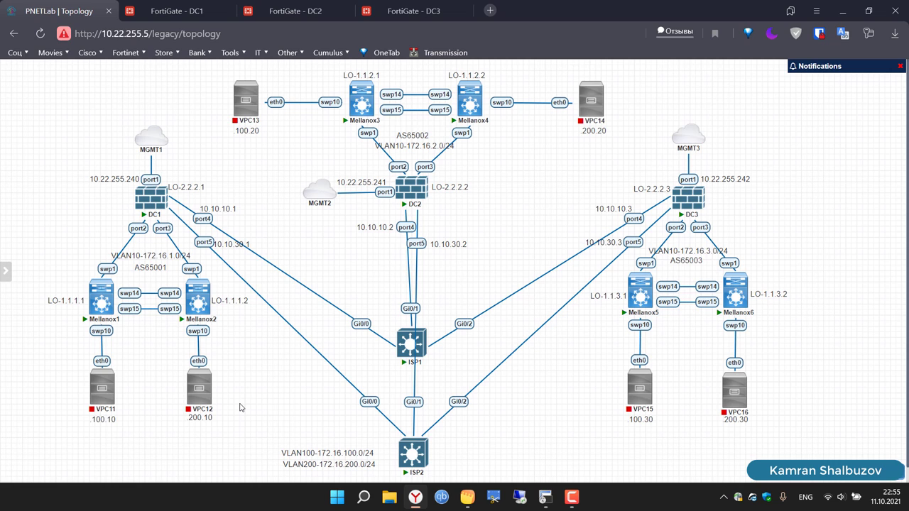
click(546, 497)
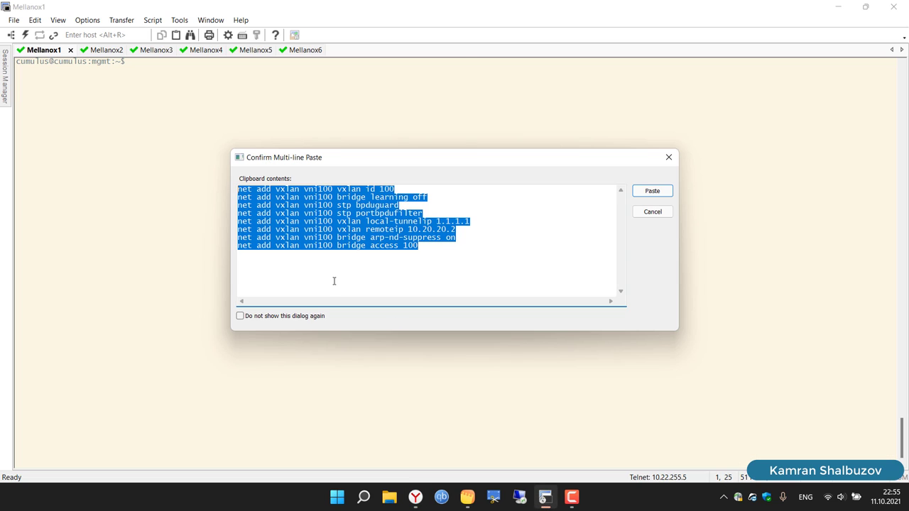
right_click(348, 229)
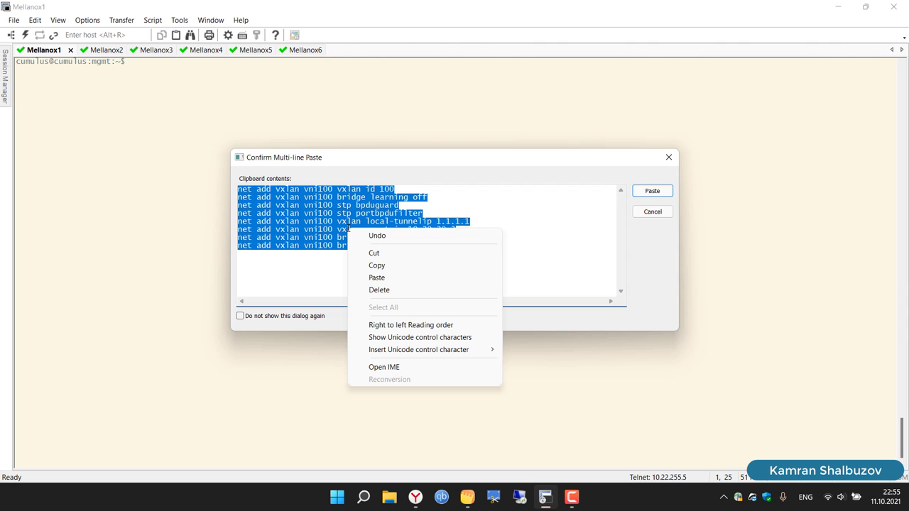
click(376, 264)
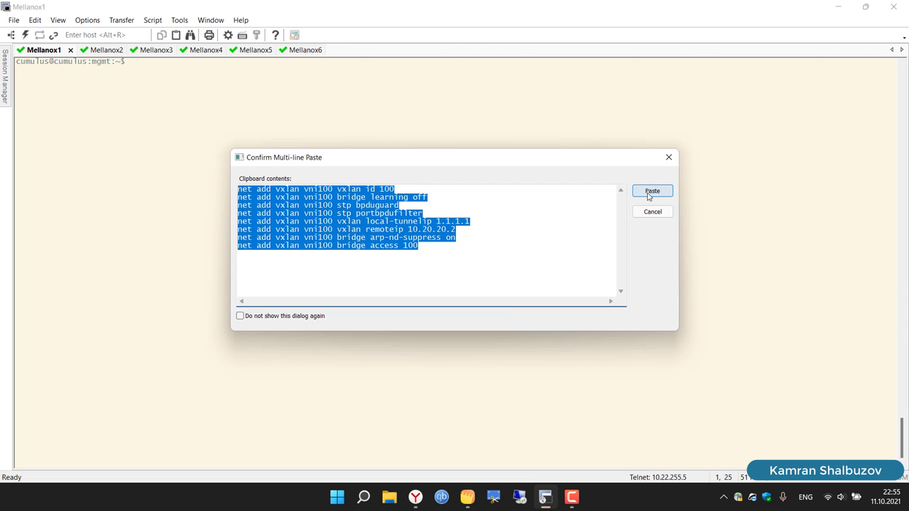
Step: Send the eight vni100 commands to Mellanox1 and run net commit
click(649, 194)
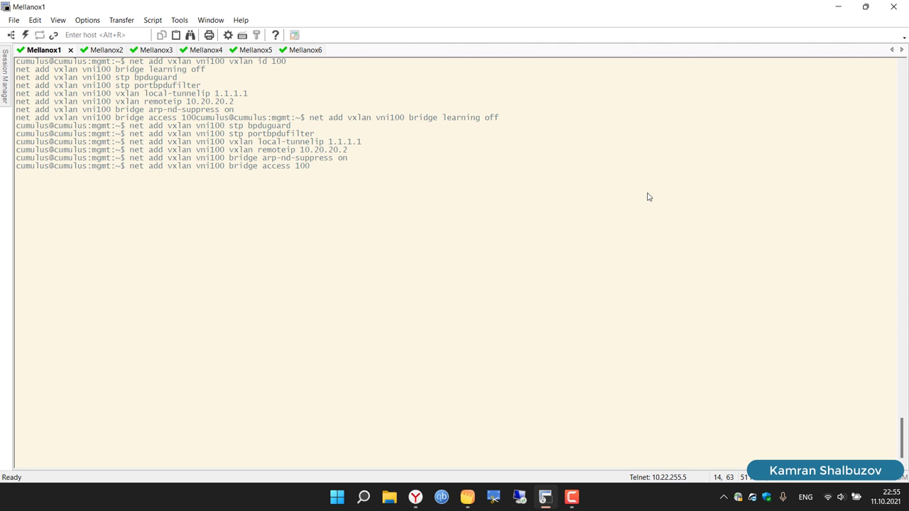
key(Return)
key(Return)
key(Return)
text(net)
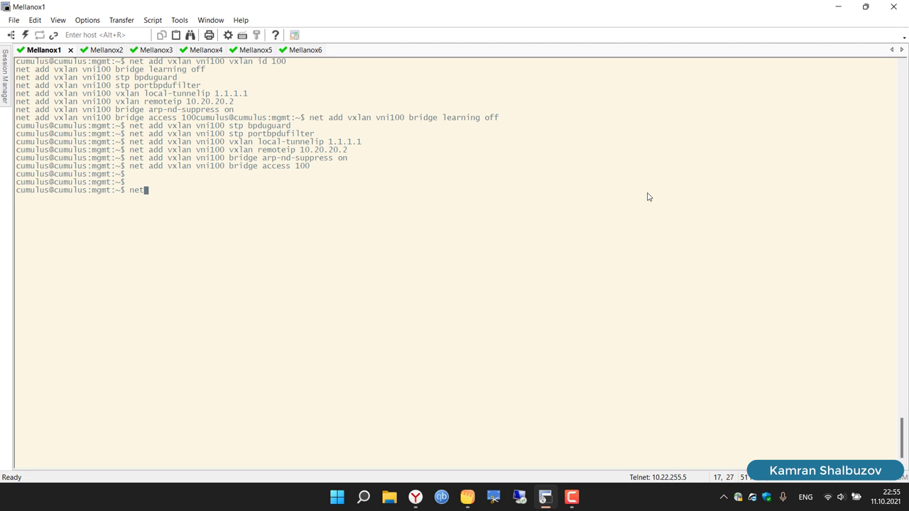
text( commit)
key(Return)
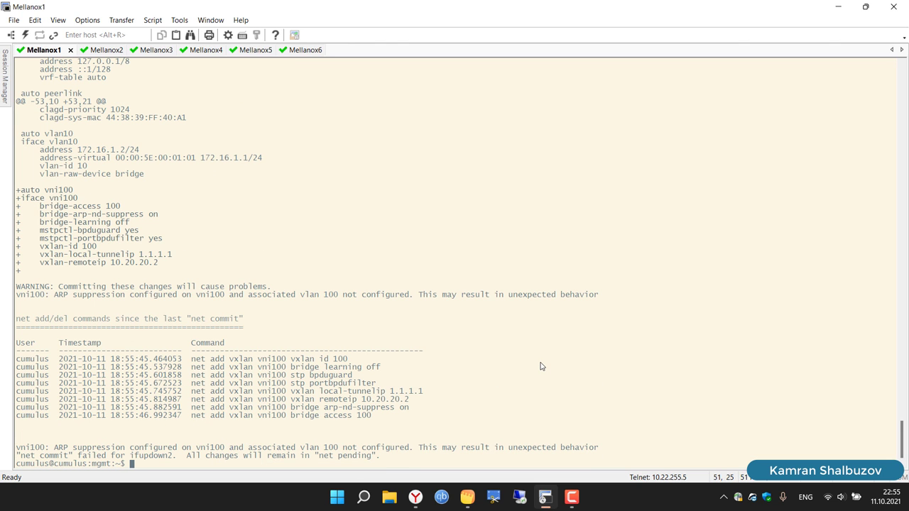
Step: List the pending changes with net pending, then discard them with net abort
text(net pending)
key(Return)
key(Return)
key(Return)
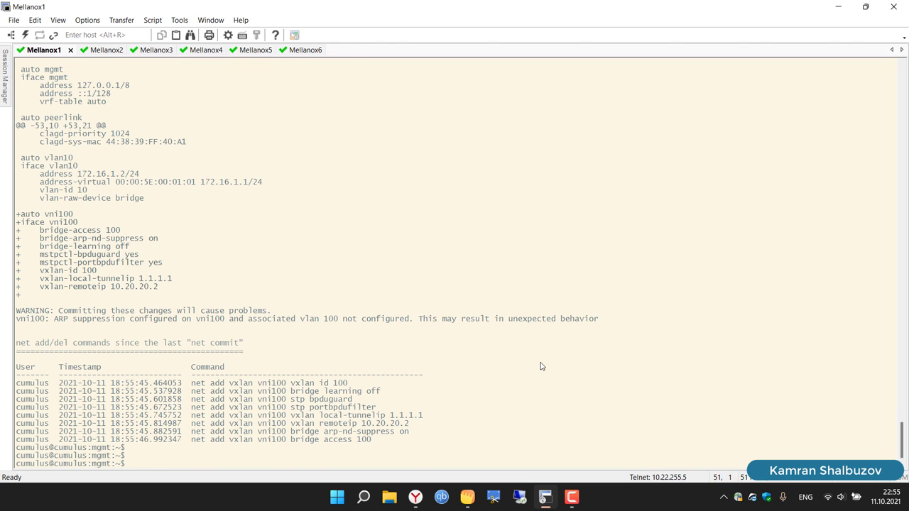
text(net abort)
drag(145, 323, 162, 324)
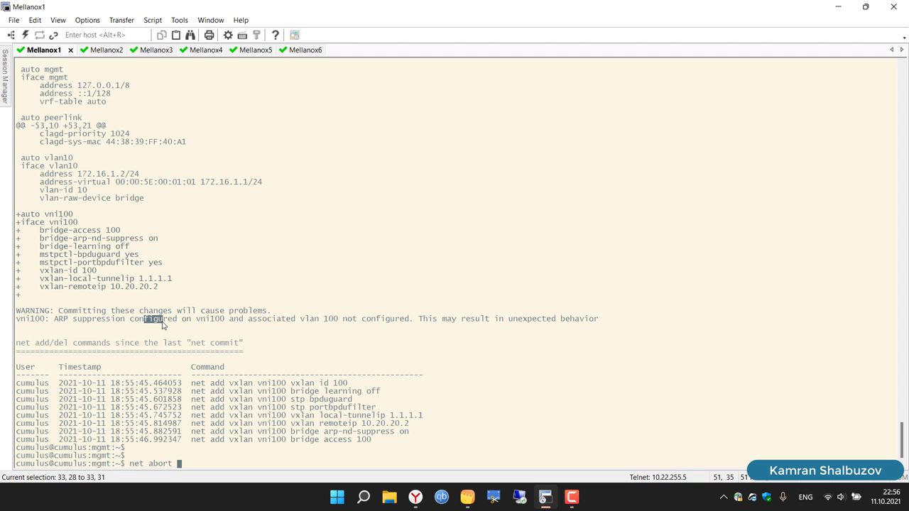
click(528, 411)
key(Return)
key(Return)
key(Return)
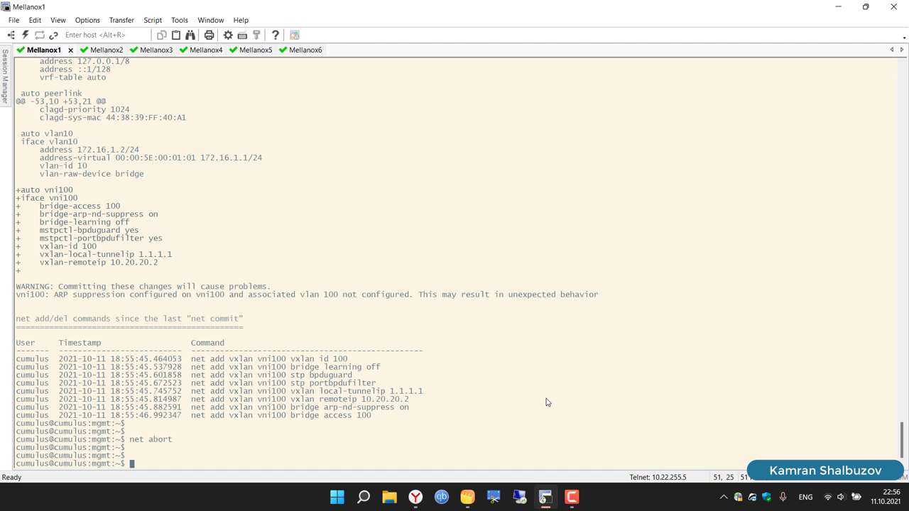
Step: Re-copy the vni100 vxlan commands from the note and paste them into Mellanox1
click(468, 497)
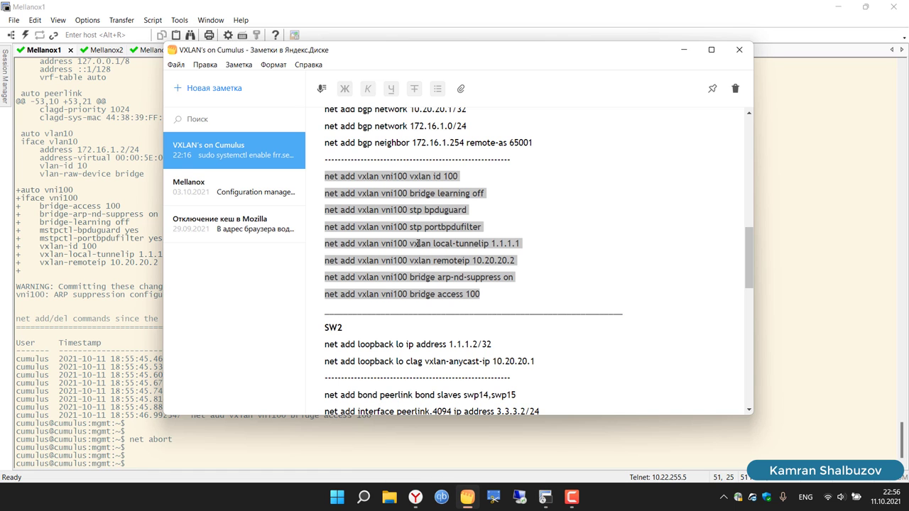
click(264, 452)
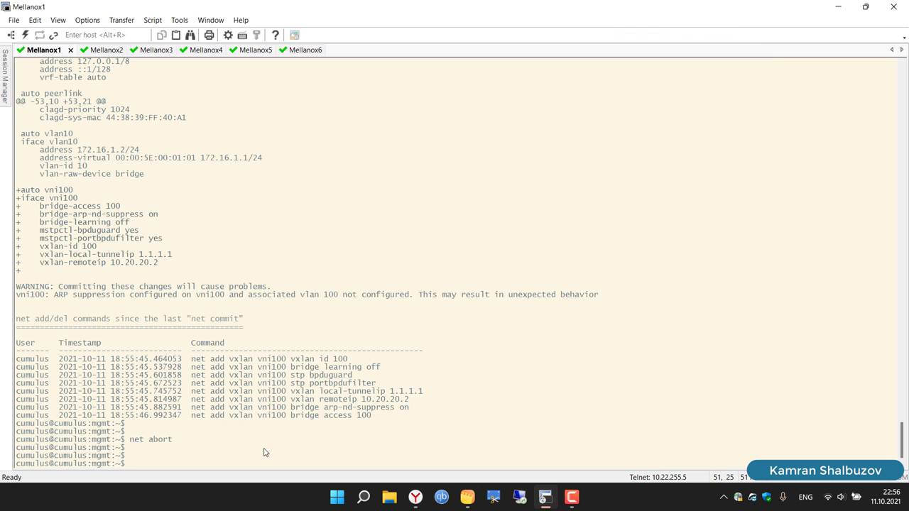
right_click(265, 452)
click(305, 297)
key(BackSpace)
key(BackSpace)
key(BackSpace)
key(BackSpace)
key(alt+Tab)
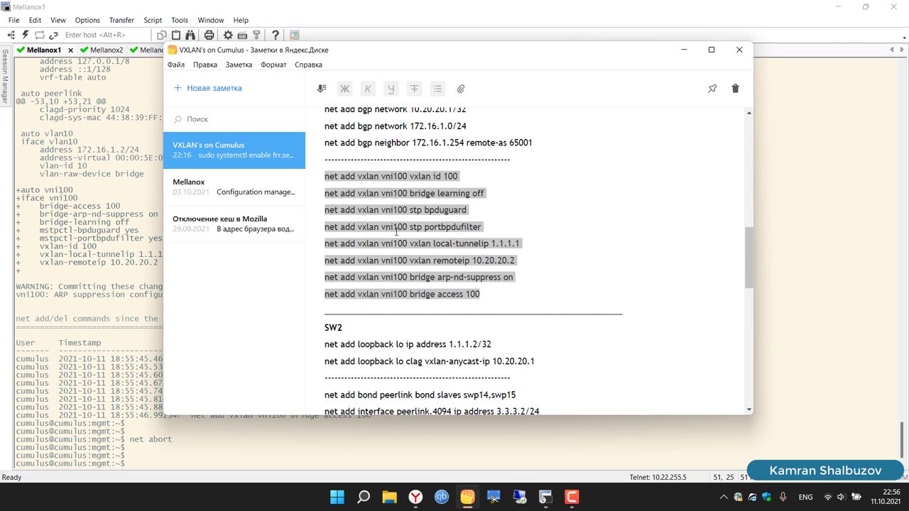
right_click(372, 242)
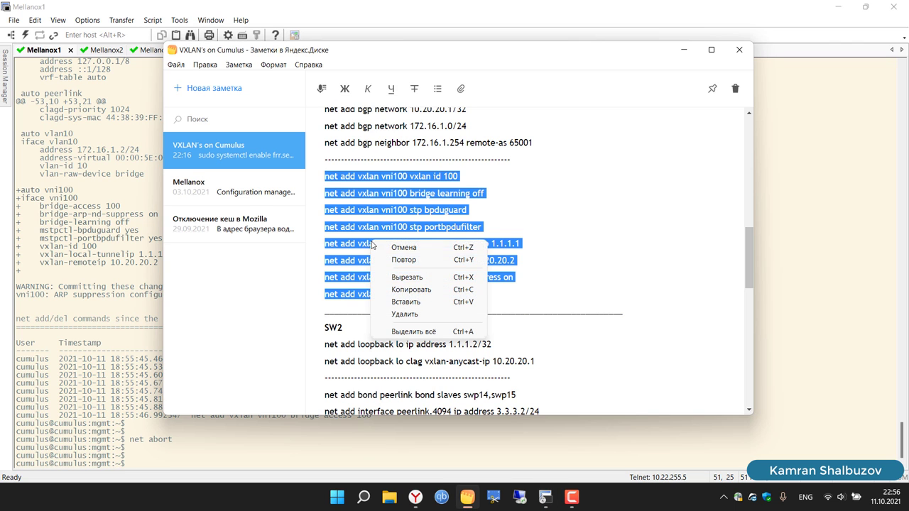
click(415, 289)
key(alt+Tab)
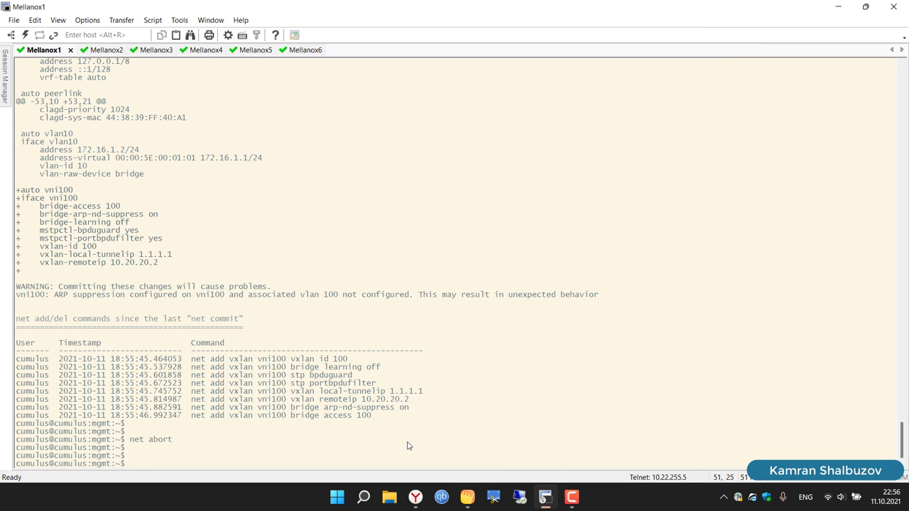
right_click(408, 440)
click(441, 291)
Step: Remove the blank lines between the vni100 commands in the paste confirmation
click(269, 200)
key(Delete)
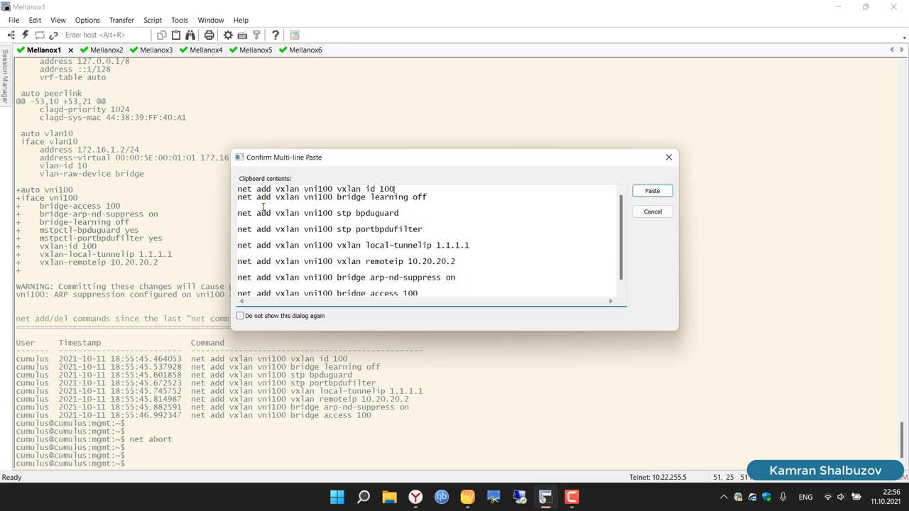
key(End)
key(Delete)
key(Down)
key(Delete)
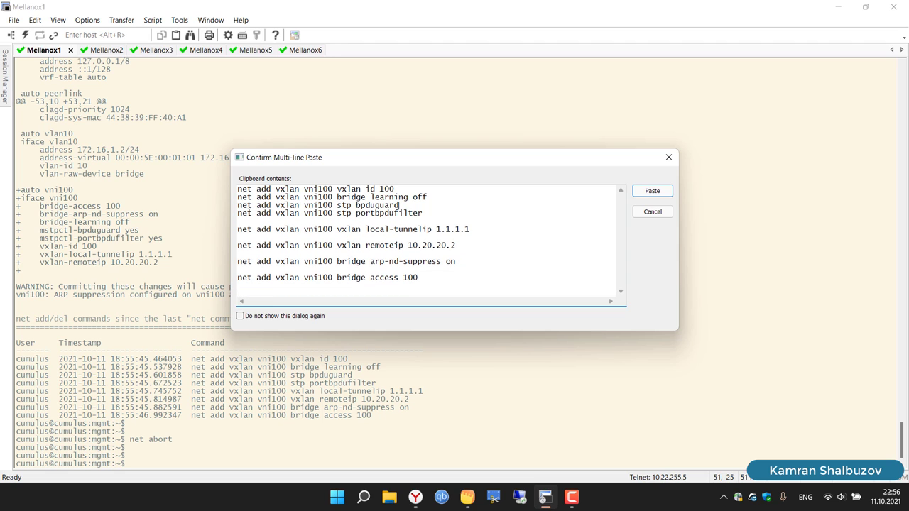
key(Down)
key(End)
key(Delete)
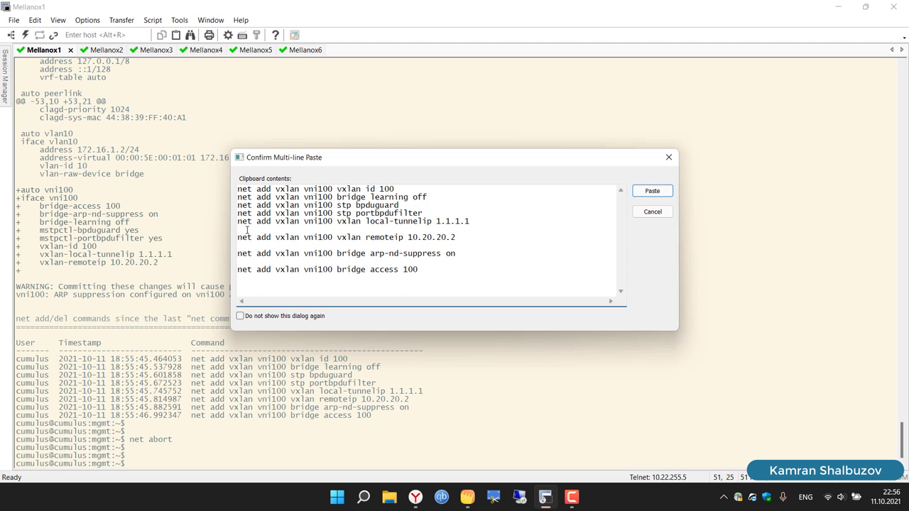
key(BackSpace)
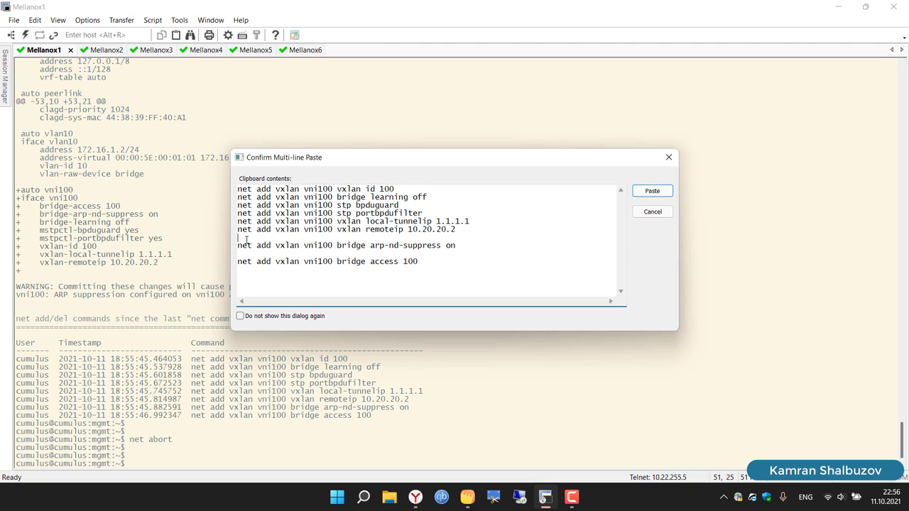
key(BackSpace)
key(BackSpace)
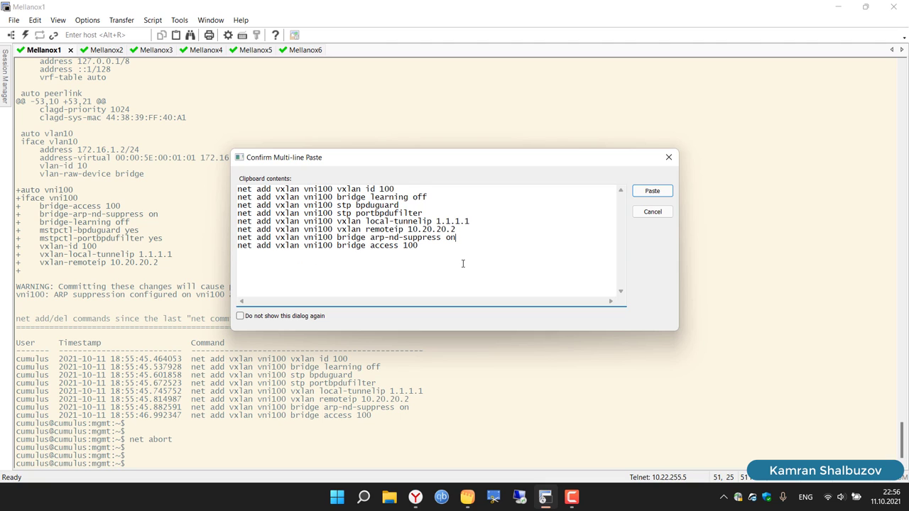
Step: Delete the bridge arp-nd-suppress on line and select the seven remaining commands
drag(238, 246, 236, 240)
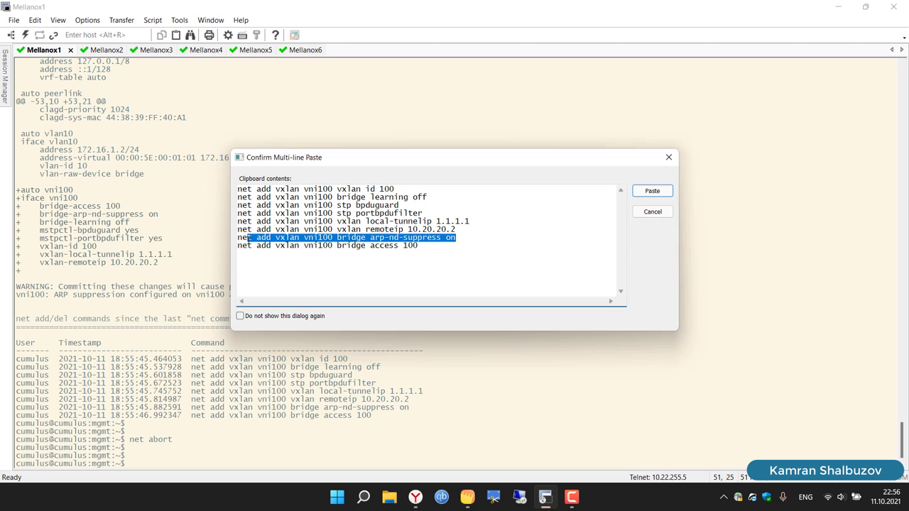
key(BackSpace)
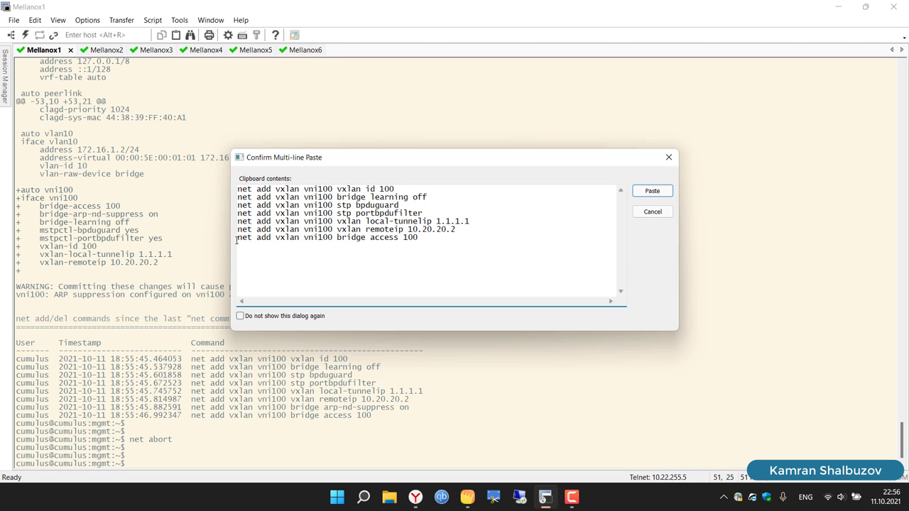
key(ctrl+a)
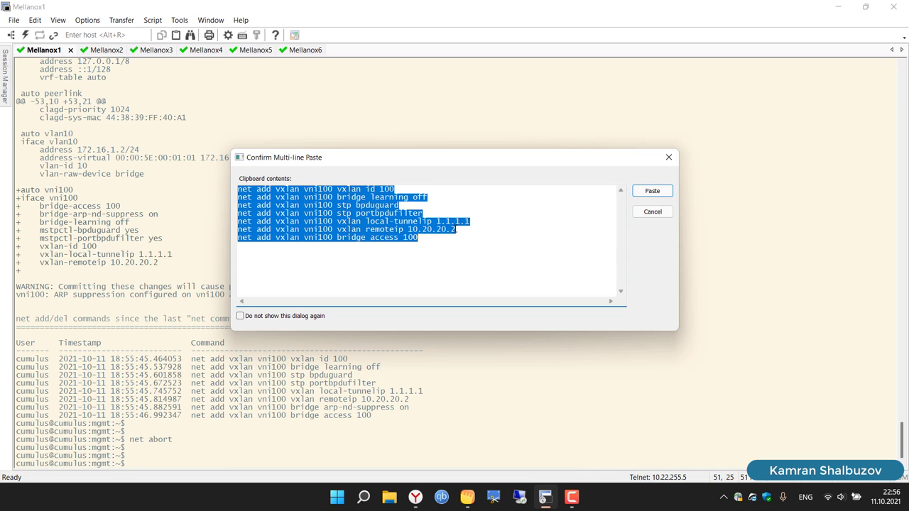
Step: Duplicate the remoteip 10.20.20.2 line and change the copy to 10.20.20.3
click(460, 230)
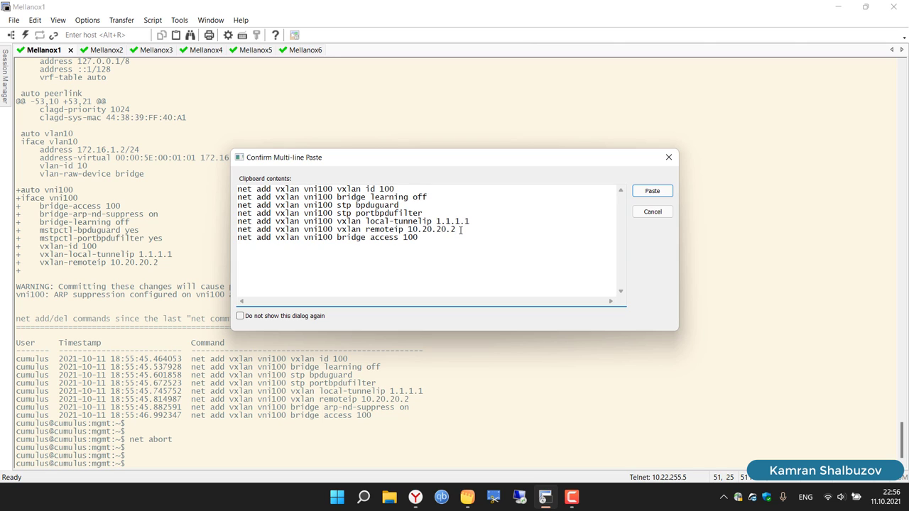
drag(460, 230, 233, 230)
key(ctrl+c)
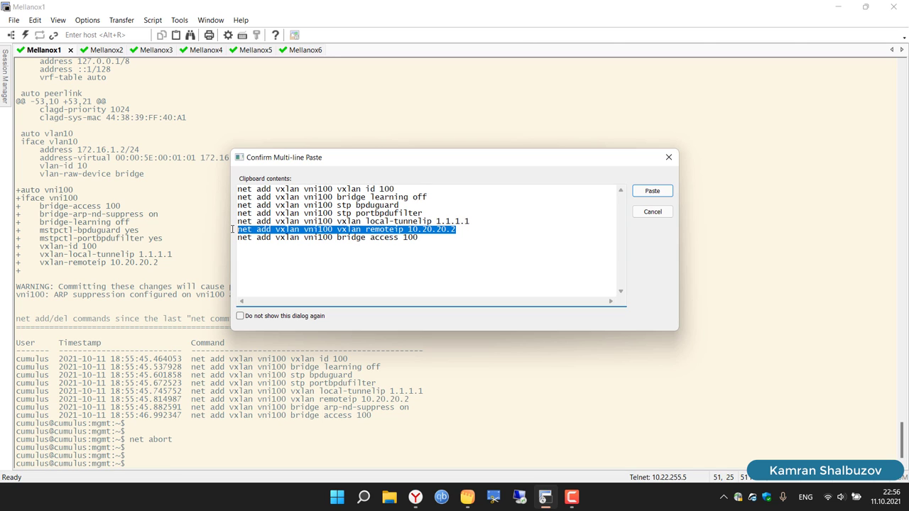
click(462, 229)
key(Return)
key(ctrl+v)
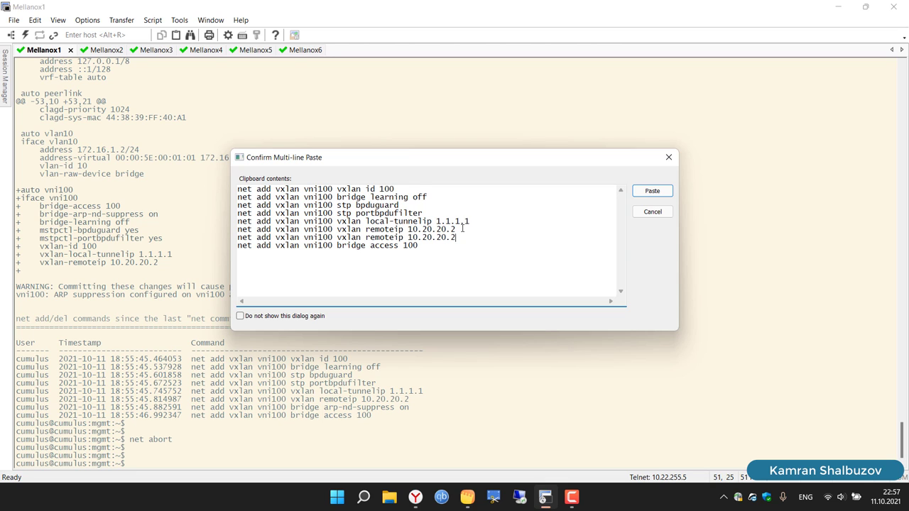
key(BackSpace)
text(3)
Step: Copy all eight edited vni100 commands and paste them into Mellanox1
click(479, 248)
drag(418, 248, 211, 188)
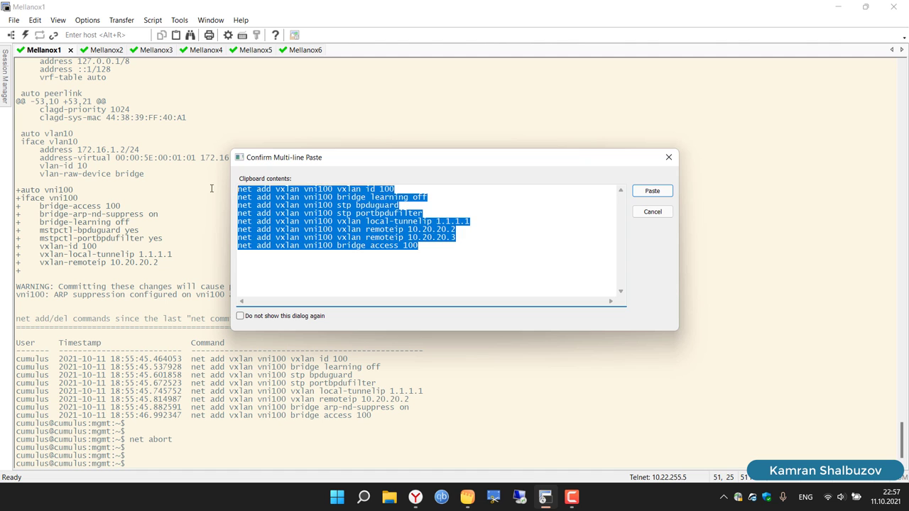
right_click(310, 201)
click(344, 240)
click(416, 497)
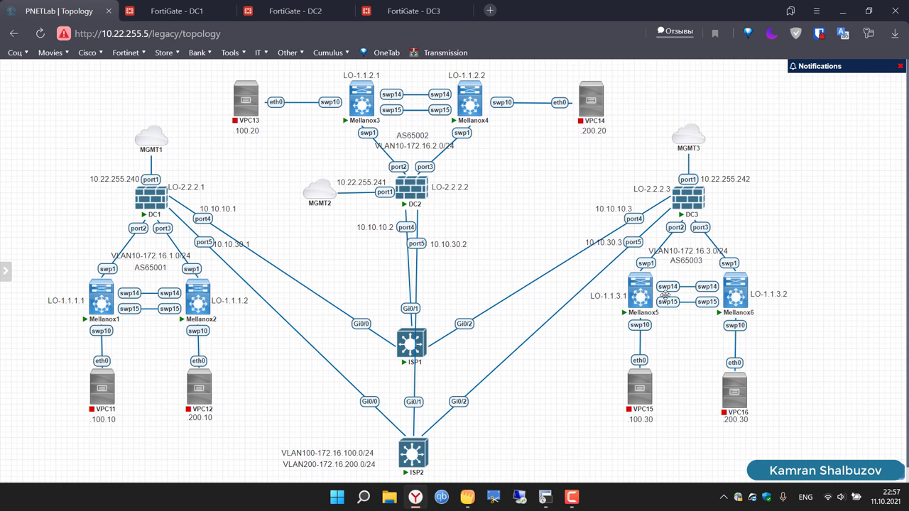
click(545, 500)
right_click(320, 203)
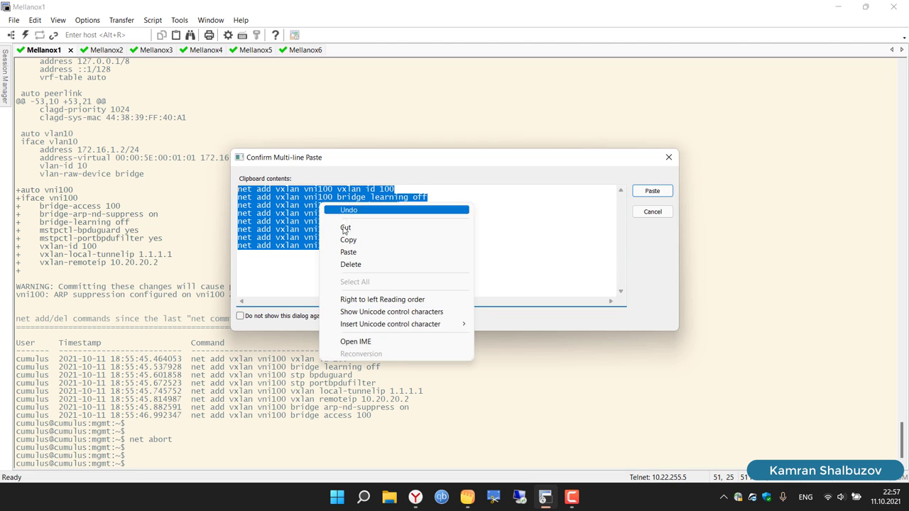
click(352, 239)
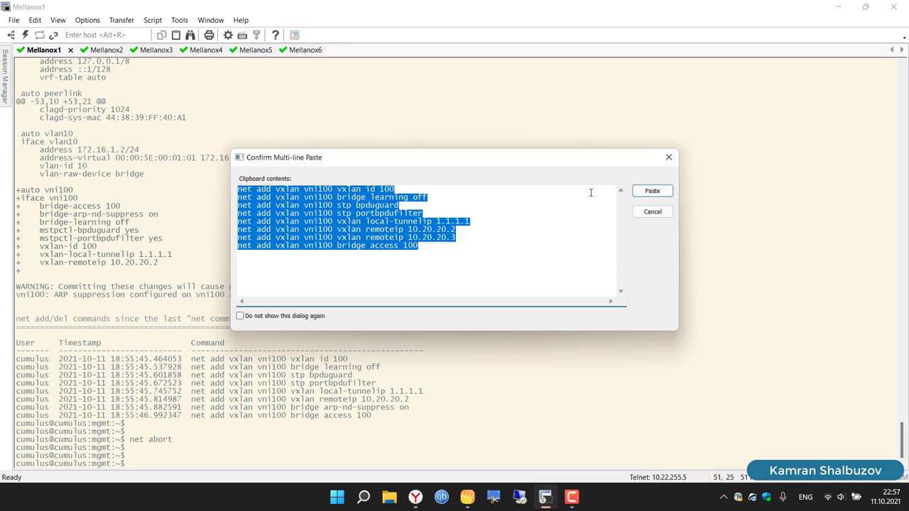
click(646, 191)
Step: Run the last vni100 command and paste the command set again for editing
key(Return)
key(Return)
key(Return)
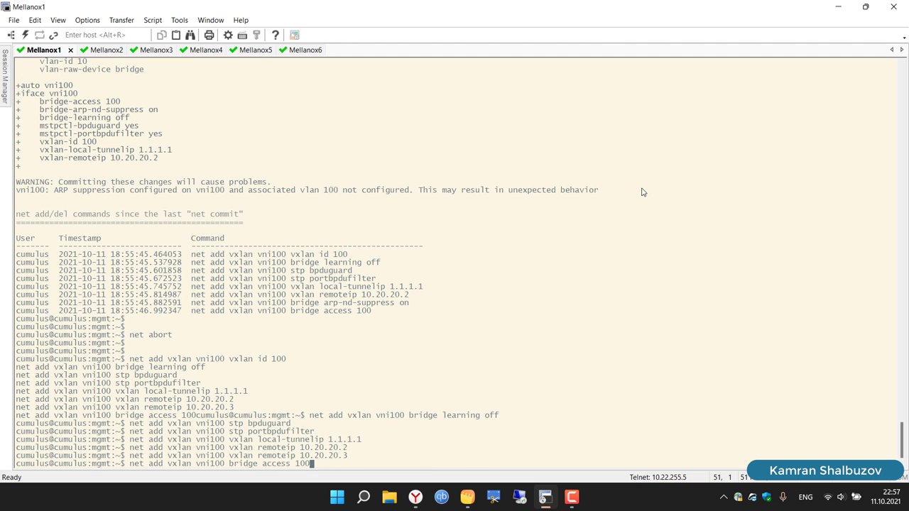
key(Return)
key(Return)
key(Return)
key(Return)
key(Return)
key(Return)
key(Return)
key(Return)
key(Return)
key(Return)
key(Return)
key(Return)
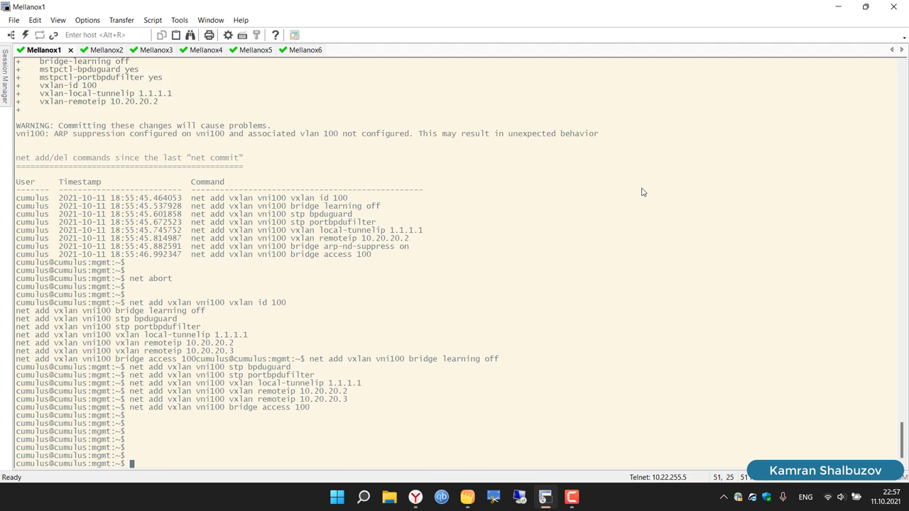
right_click(582, 192)
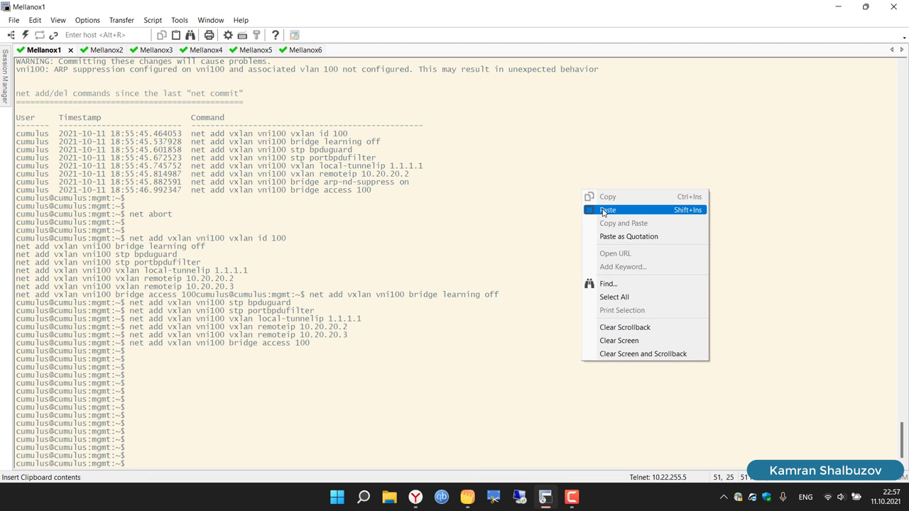
click(603, 211)
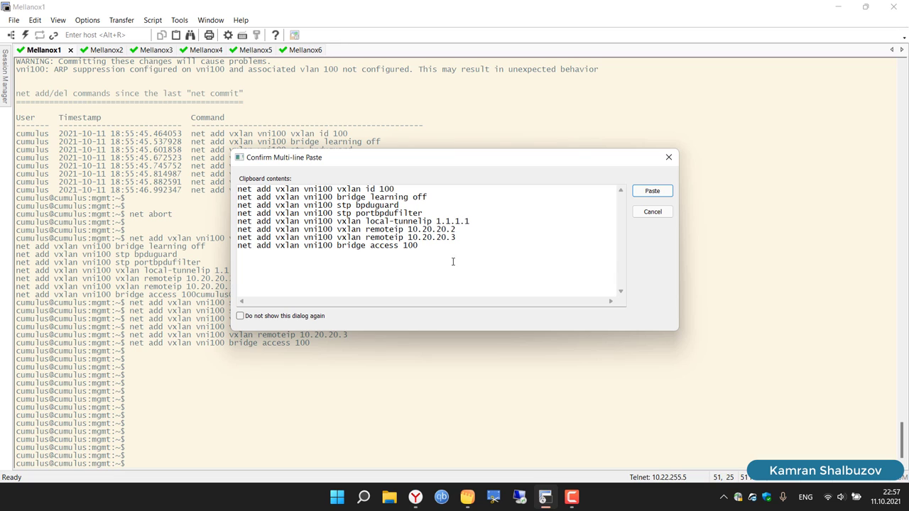
Step: Change vxlan id 100 to 200 and bridge access 100 to 200
click(383, 189)
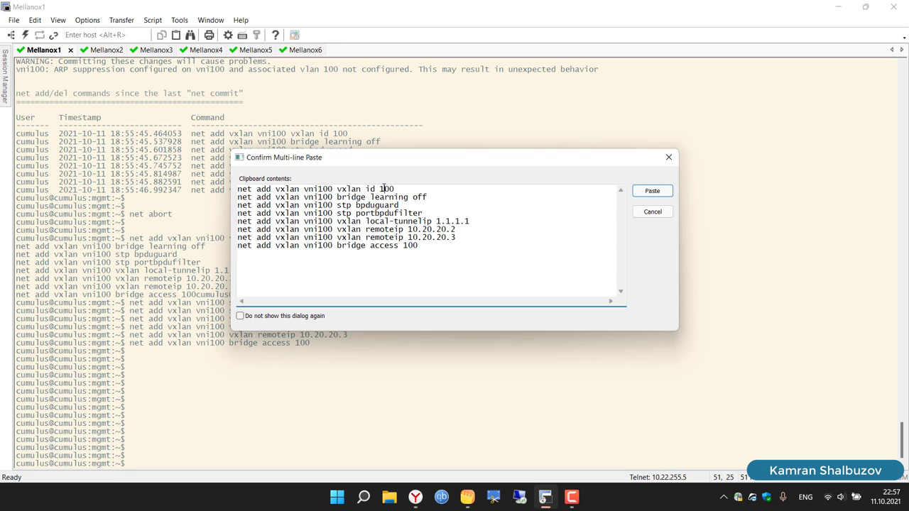
key(BackSpace)
text(2)
click(409, 246)
key(BackSpace)
text(2)
Step: Rename vni100 to vni200 on lines one through four and line six
click(322, 190)
key(BackSpace)
text(2)
click(323, 197)
key(BackSpace)
text(2)
click(323, 205)
key(BackSpace)
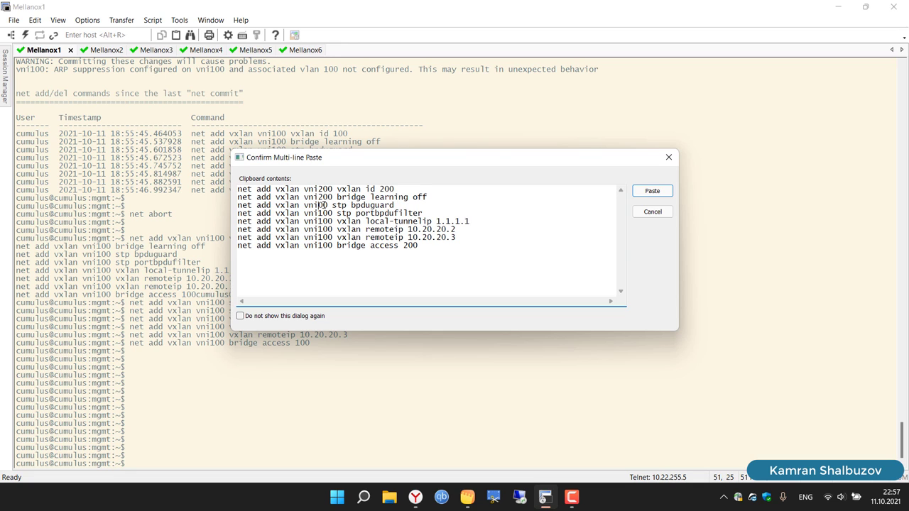
text(2)
click(323, 213)
key(BackSpace)
text(2)
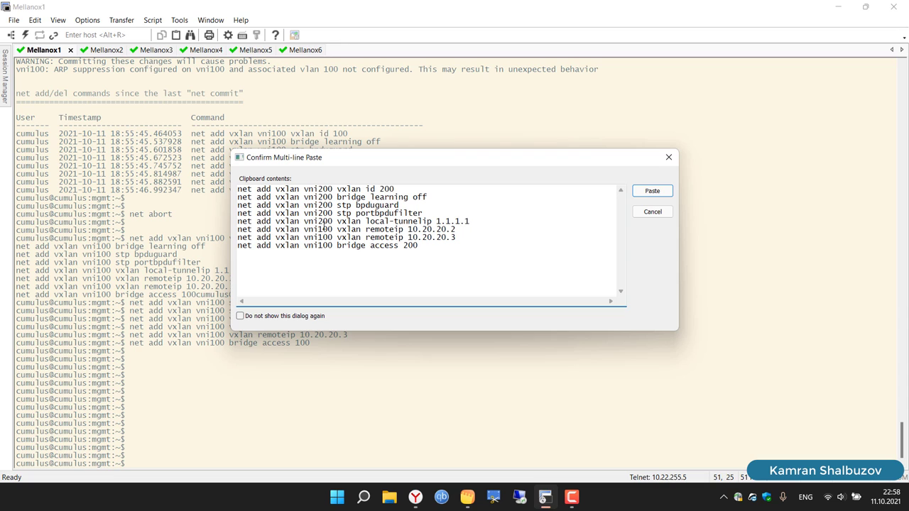
click(324, 229)
key(BackSpace)
text(2)
Step: Select all eight vni200 commands and paste them into Mellanox1
key(ctrl+a)
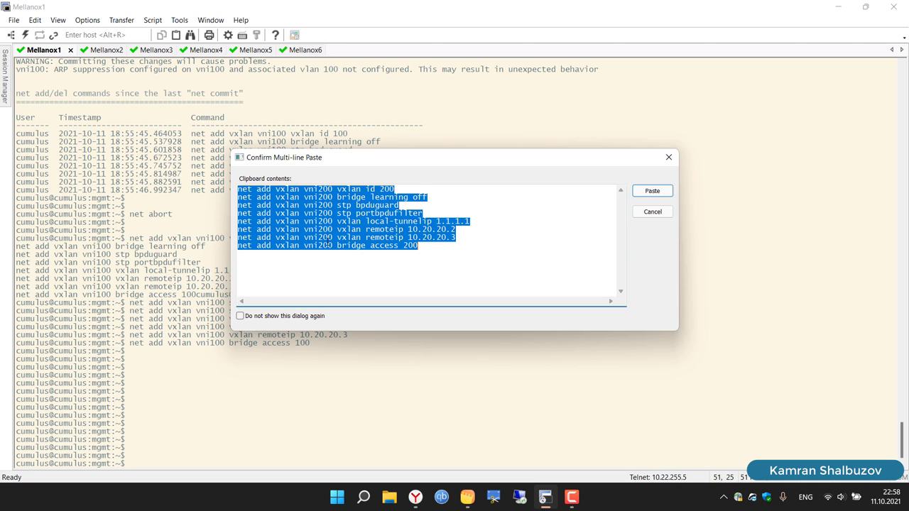
click(386, 205)
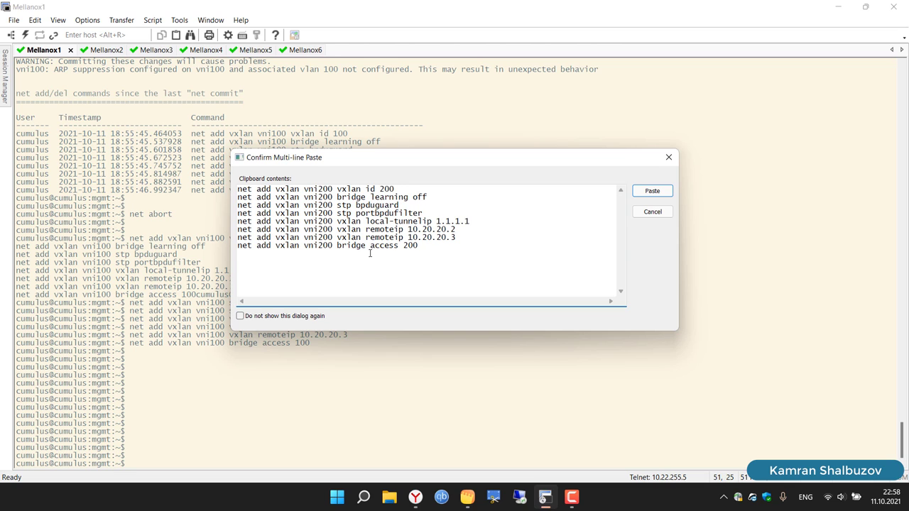
drag(418, 246, 233, 191)
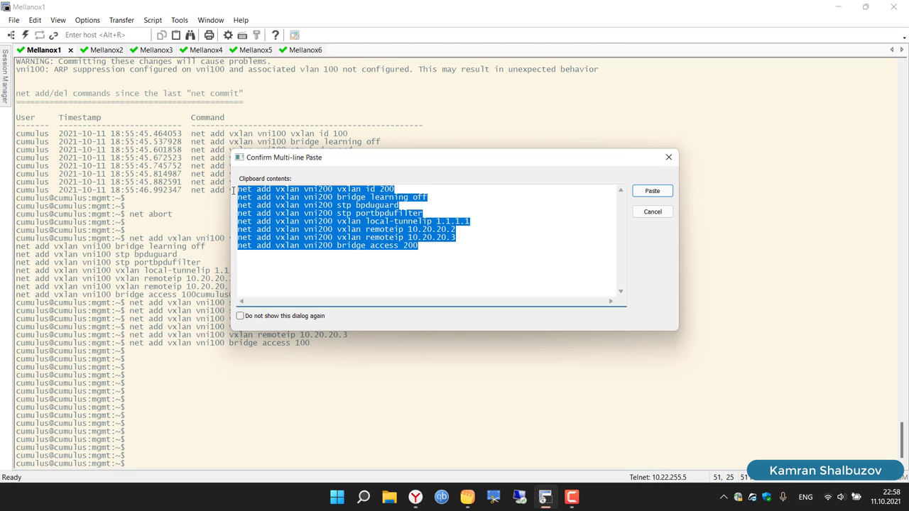
click(649, 192)
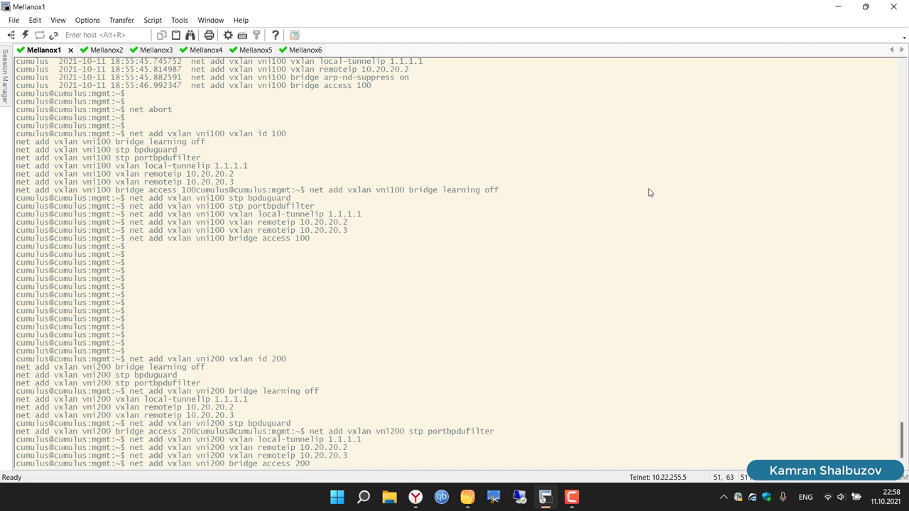
Step: Run the last vni200 command, then run 'net pending' and copy the sixteen pending commands
key(Return)
key(Return)
key(Return)
key(Return)
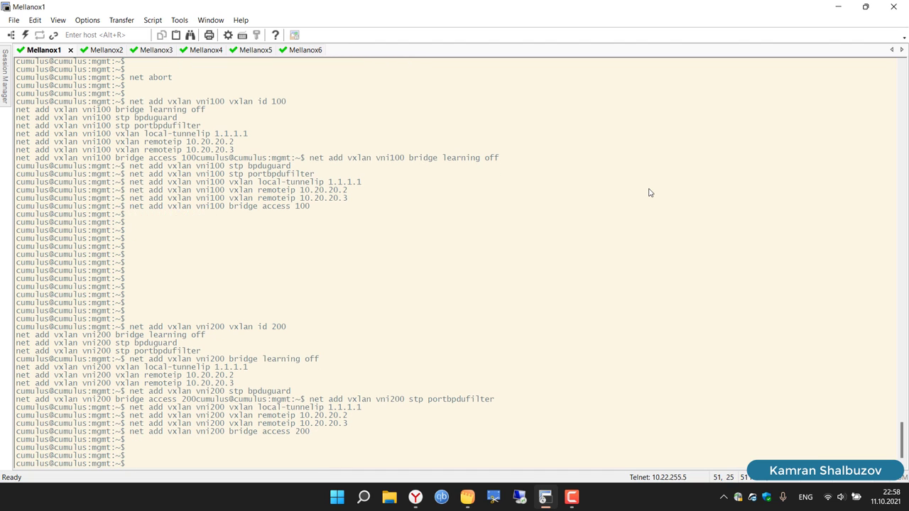
text(net pending)
key(Return)
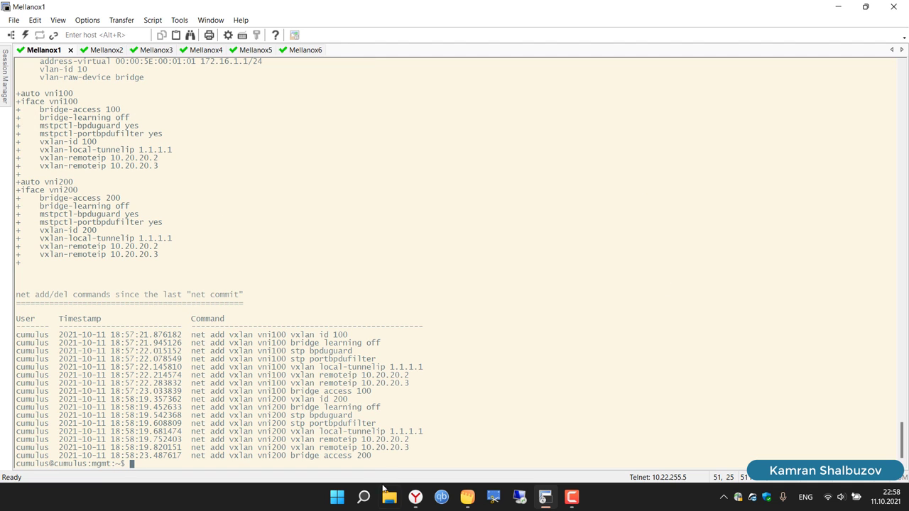
drag(376, 457, 1, 340)
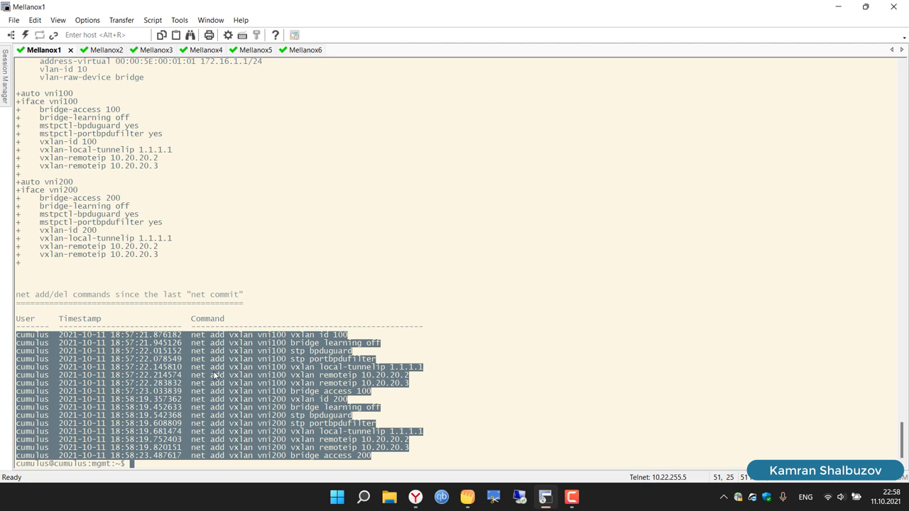
right_click(215, 376)
click(242, 208)
mouse_move(550, 503)
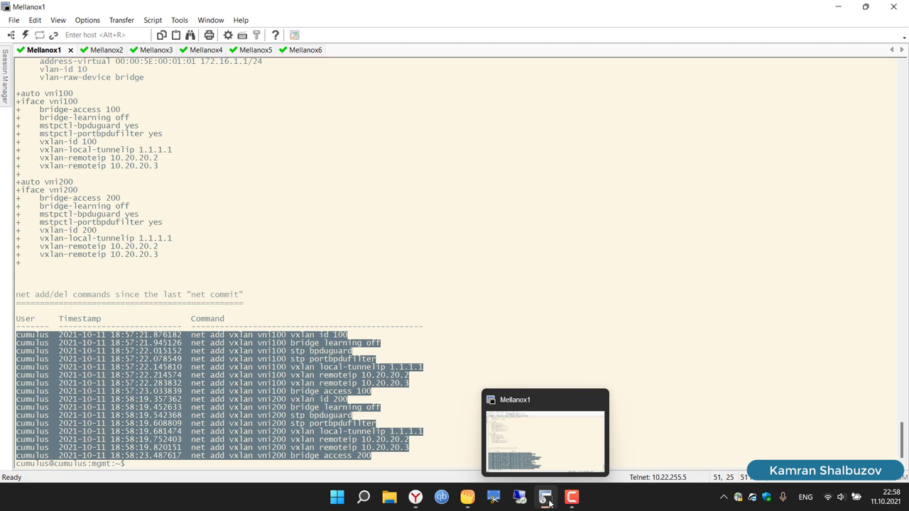
click(517, 287)
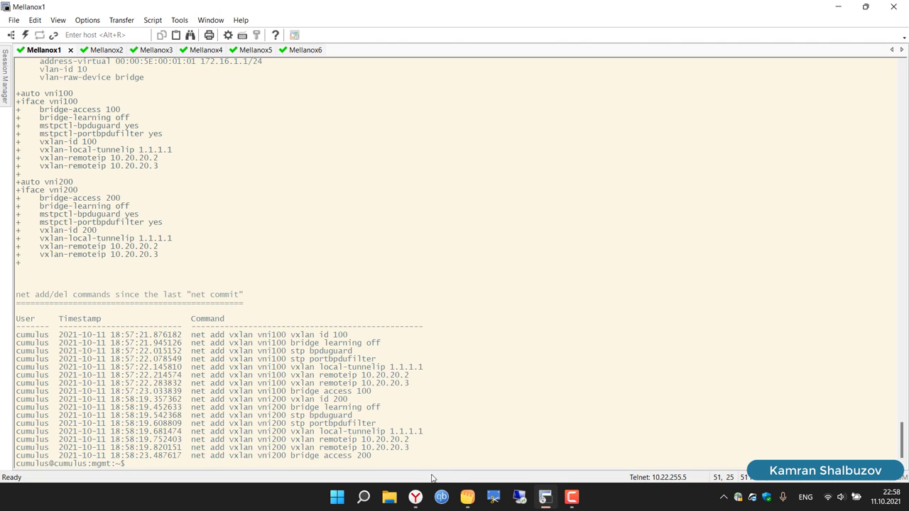
Step: Launch Notepad++ and paste the copied pending command list
click(365, 500)
text(note)
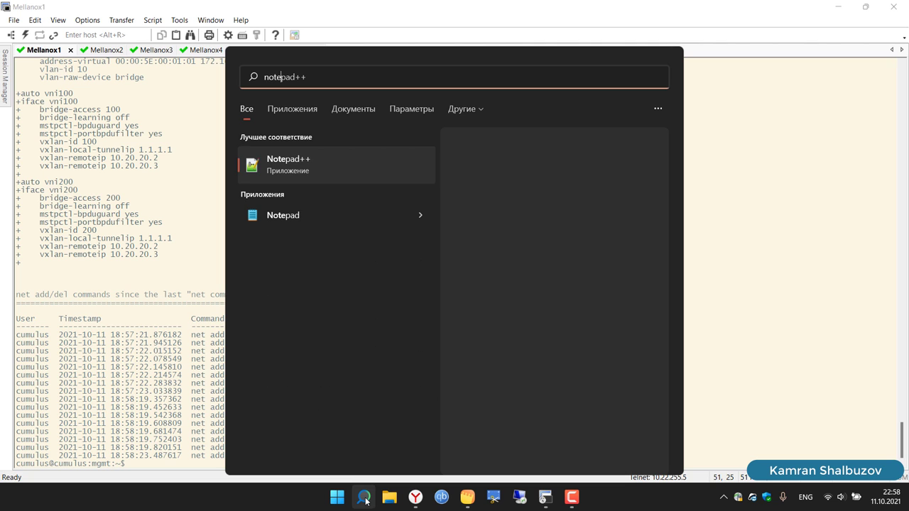
key(Return)
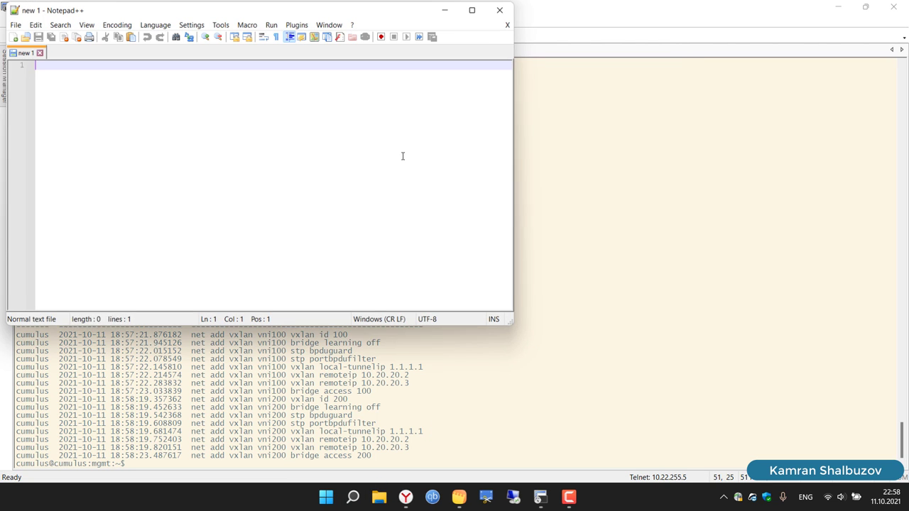
key(ctrl+v)
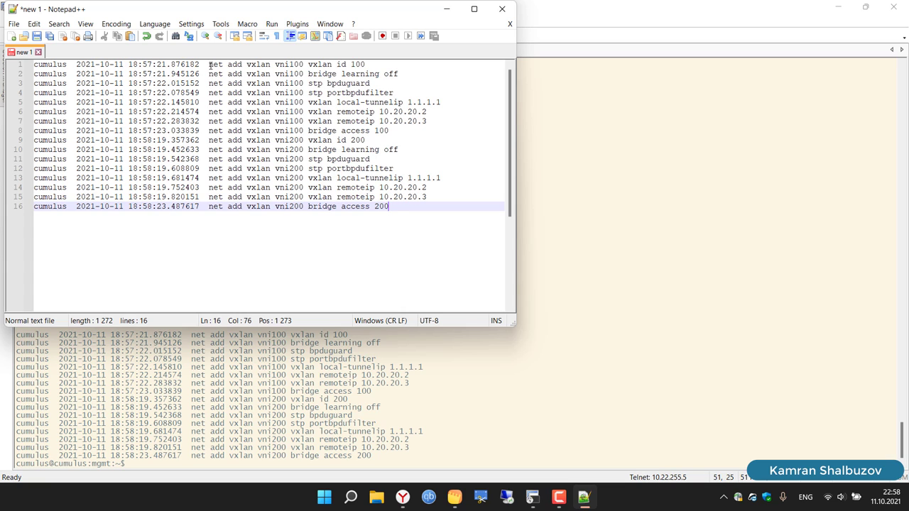
Step: Strip the user and timestamp prefixes from lines 1 through 8
drag(211, 65, 33, 65)
key(Delete)
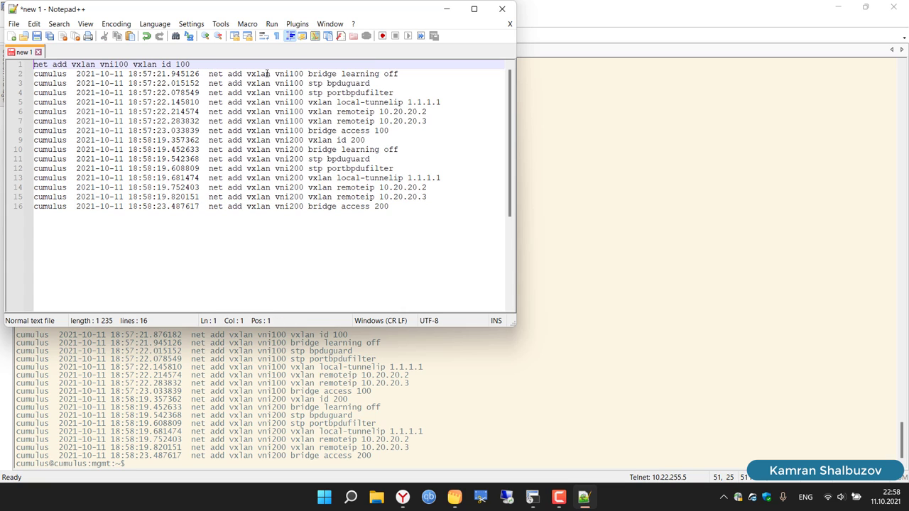
drag(210, 73, 6, 76)
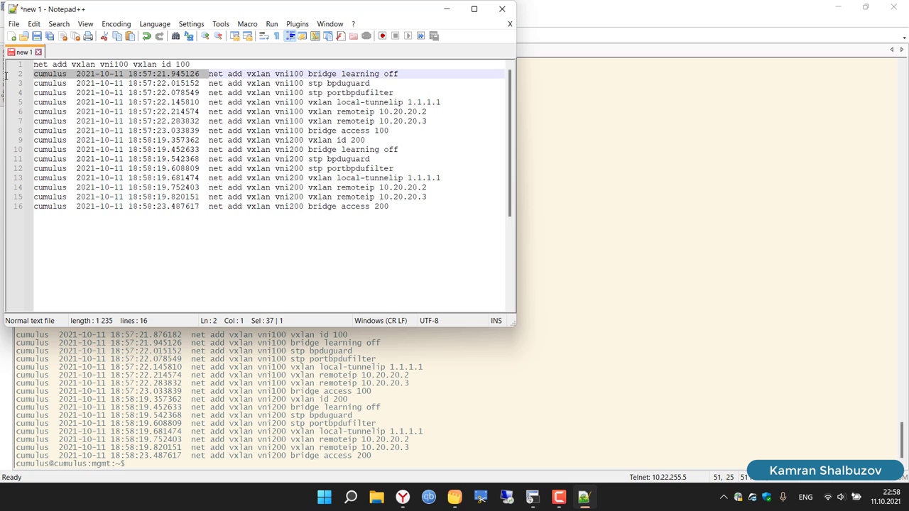
key(Delete)
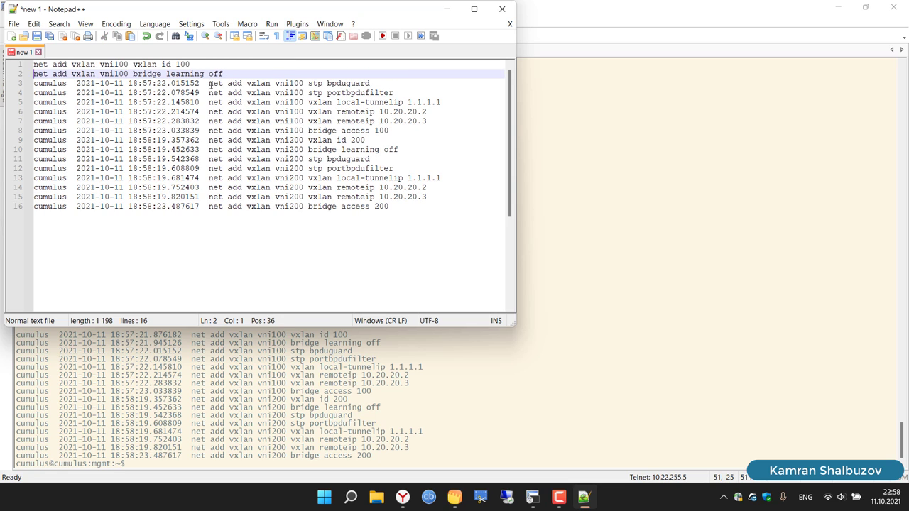
drag(209, 84, 21, 86)
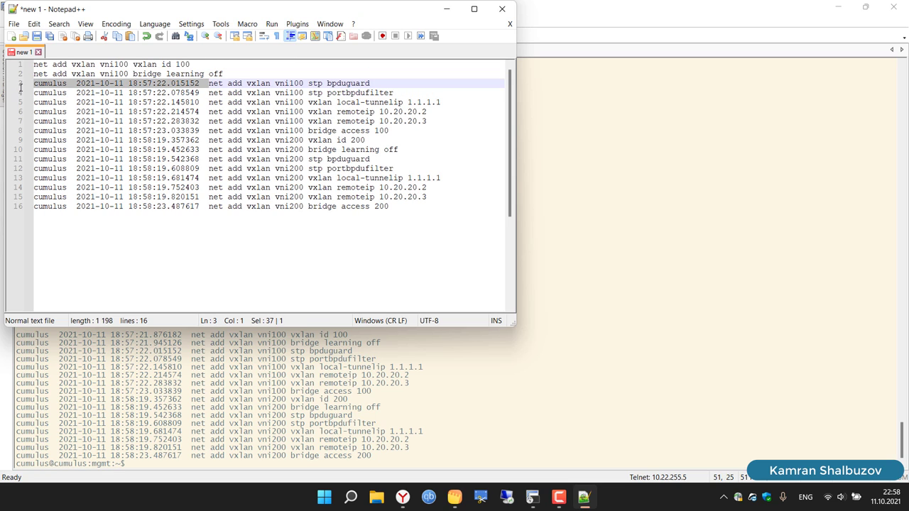
key(Delete)
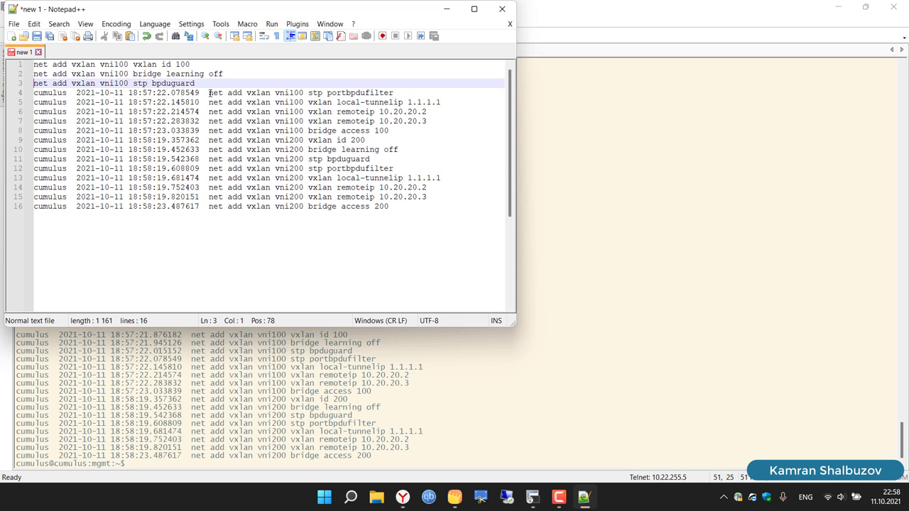
drag(210, 93, 29, 93)
key(Delete)
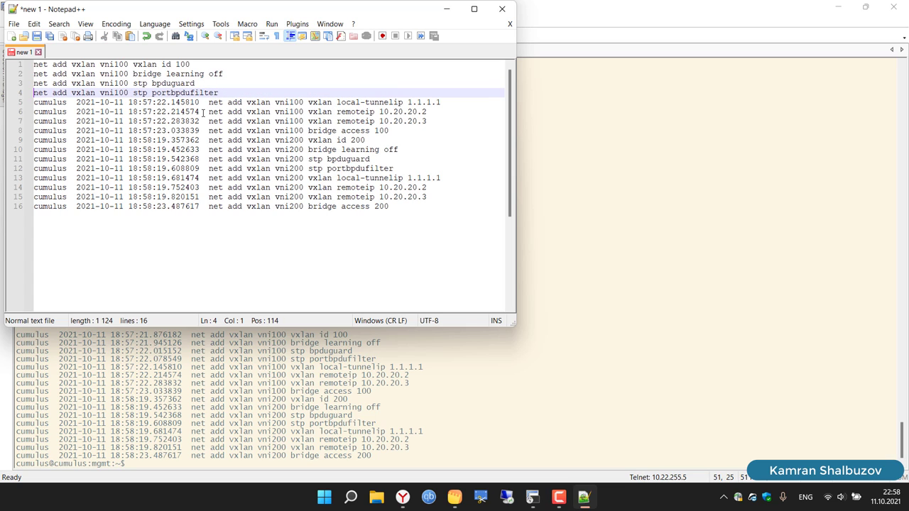
drag(209, 102, 2, 101)
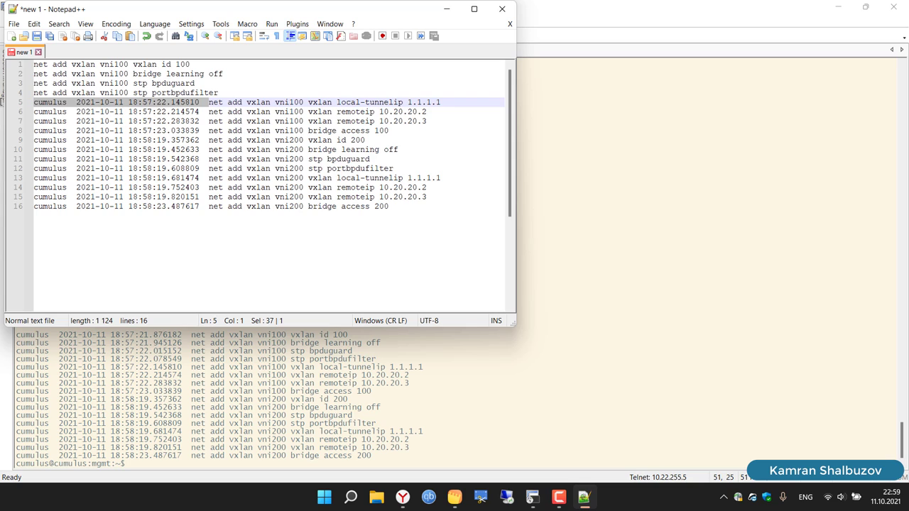
key(Delete)
drag(210, 112, 24, 111)
key(Delete)
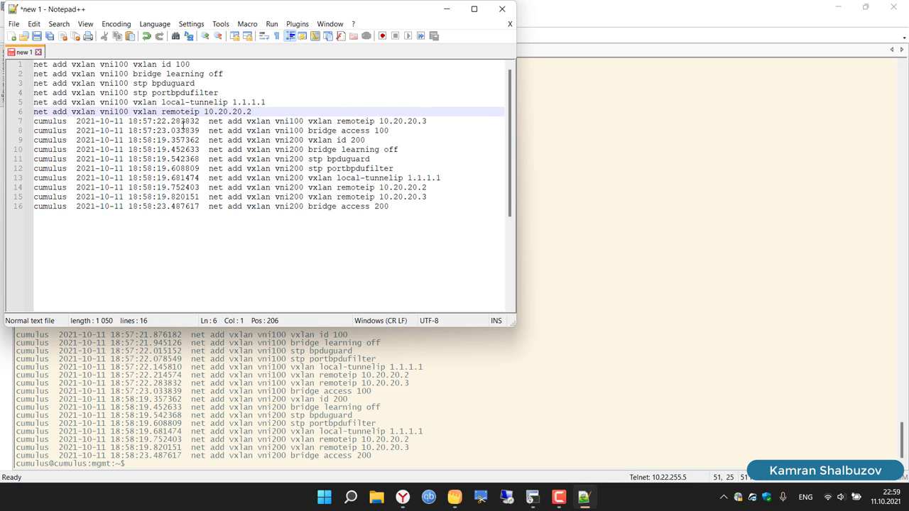
drag(209, 122, 20, 121)
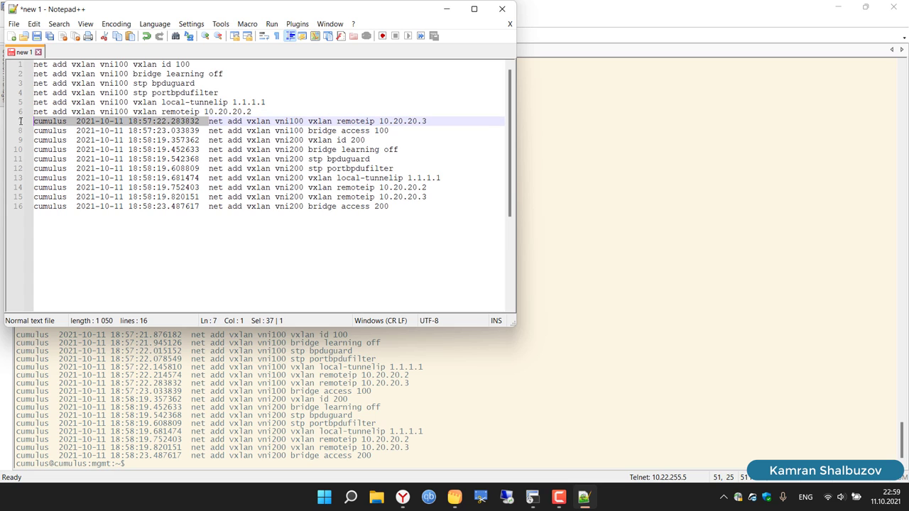
key(Delete)
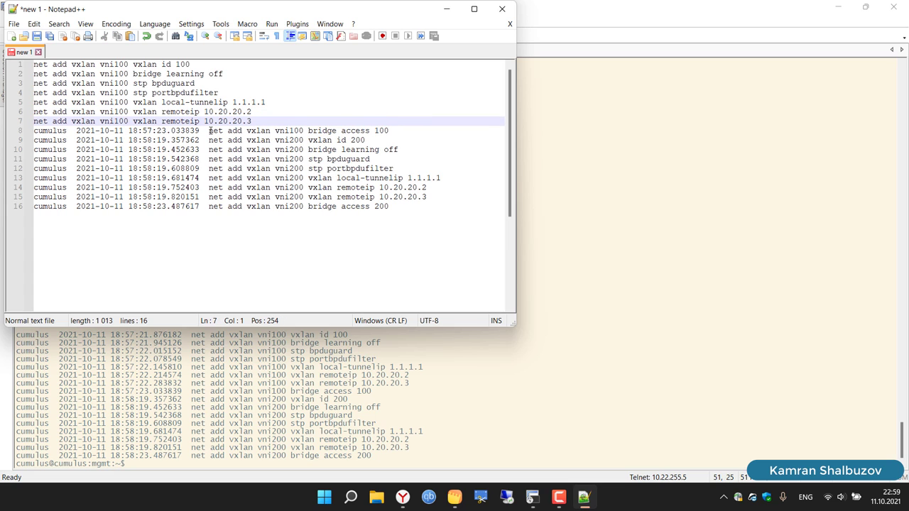
drag(210, 130, 25, 135)
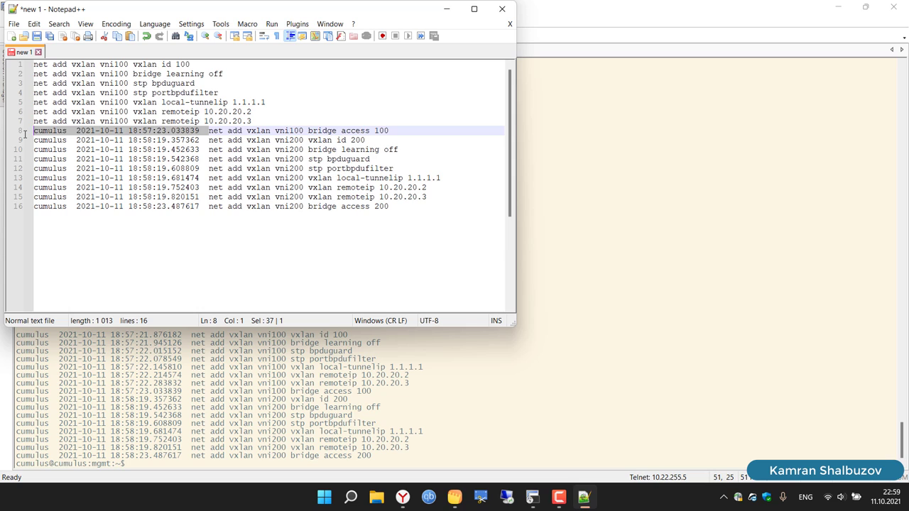
key(Delete)
Step: Strip the prefixes from lines 9 through 16 and select all sixteen cleaned commands
drag(209, 140, 14, 137)
key(Delete)
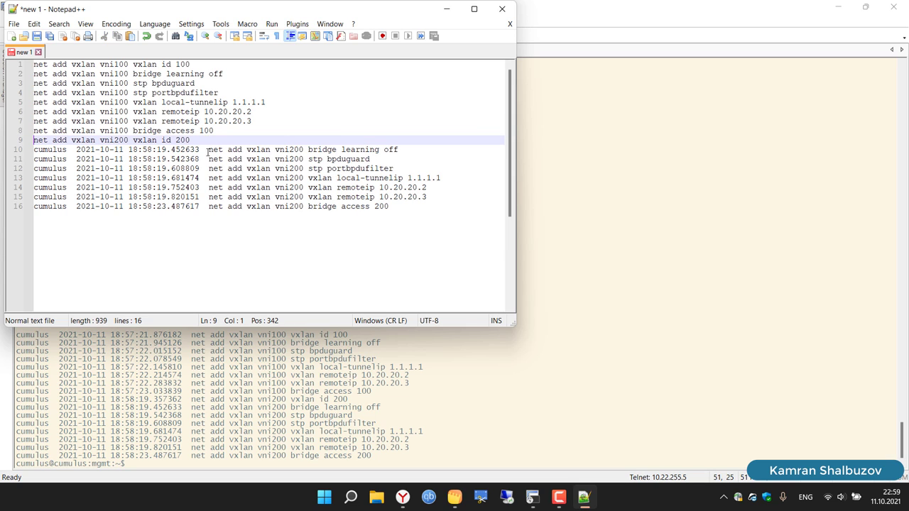
drag(209, 149, 33, 149)
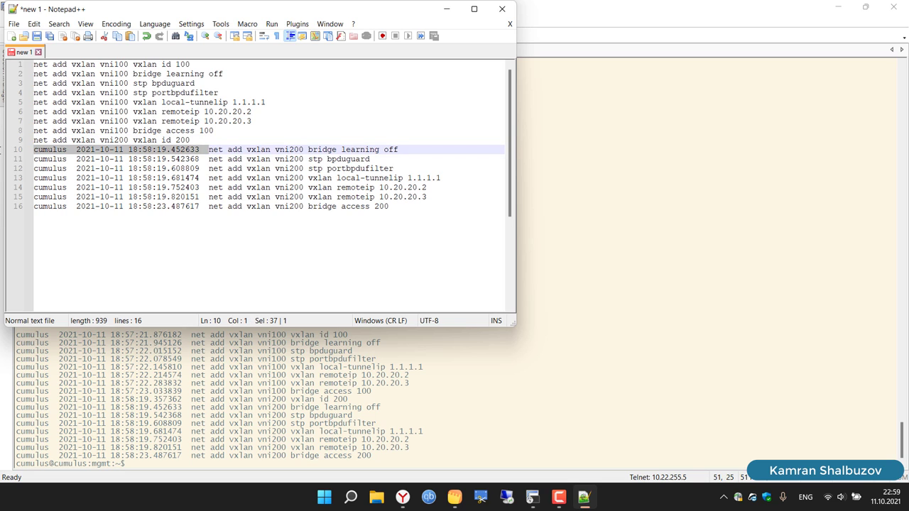
key(Delete)
drag(209, 159, 30, 160)
key(Delete)
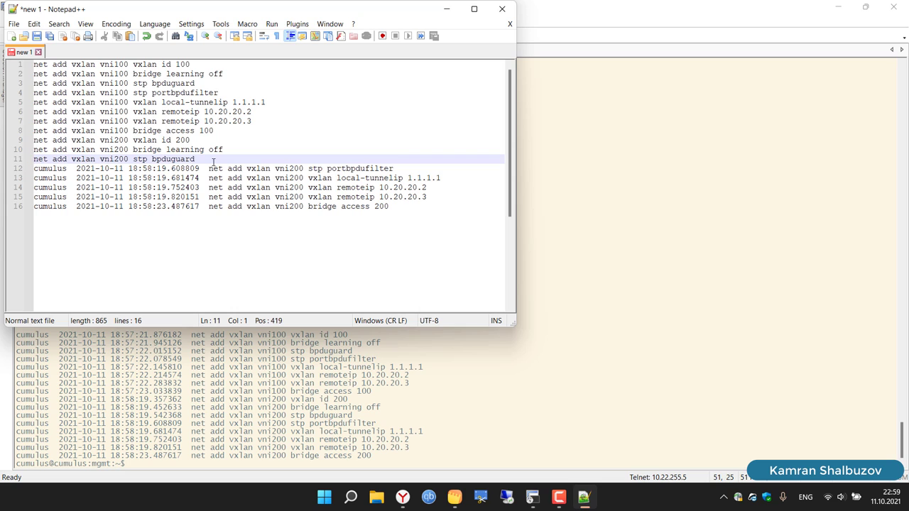
drag(209, 169, 30, 169)
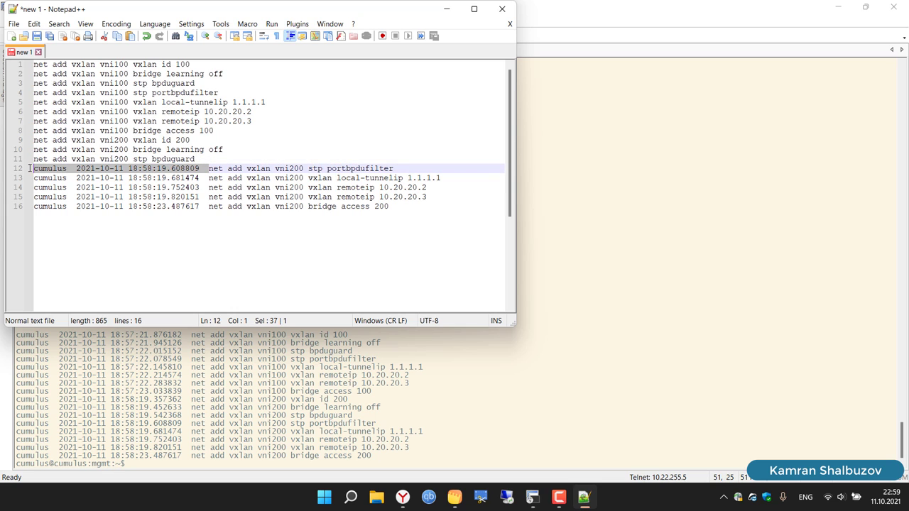
key(Delete)
drag(209, 177, 30, 178)
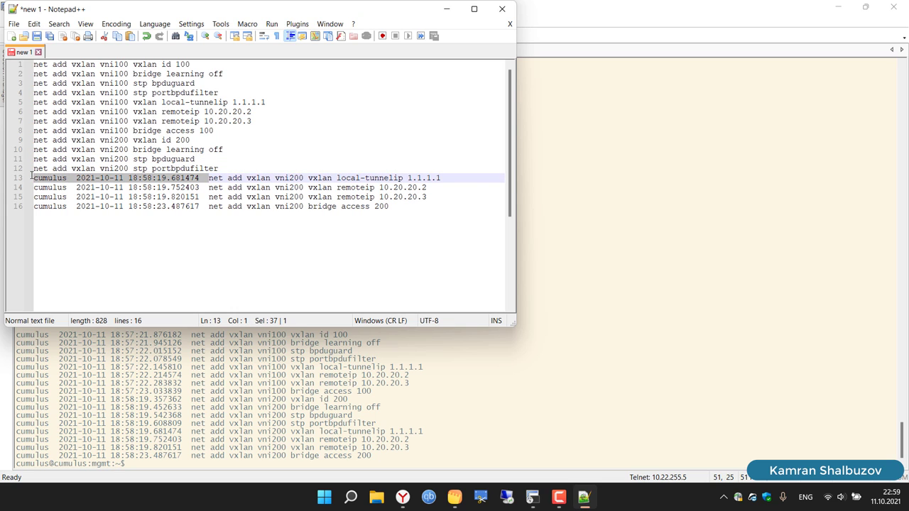
key(Delete)
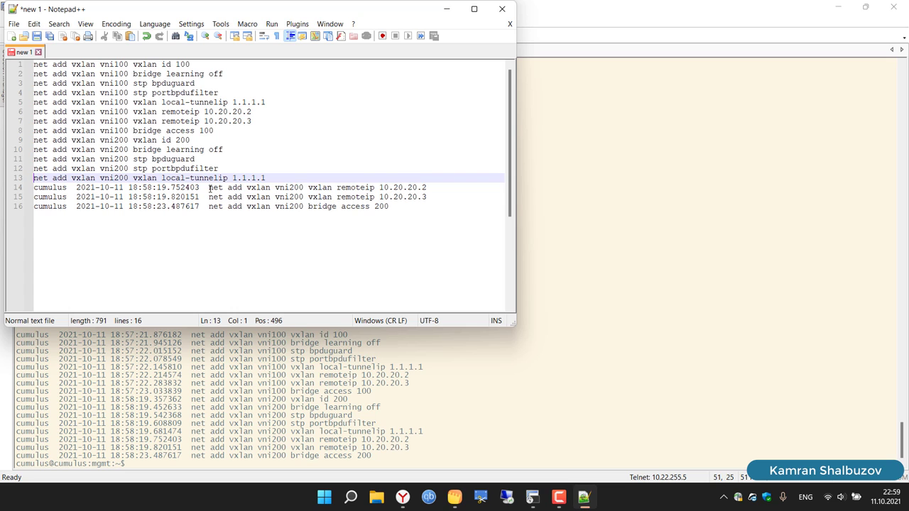
drag(209, 187, 30, 187)
key(Delete)
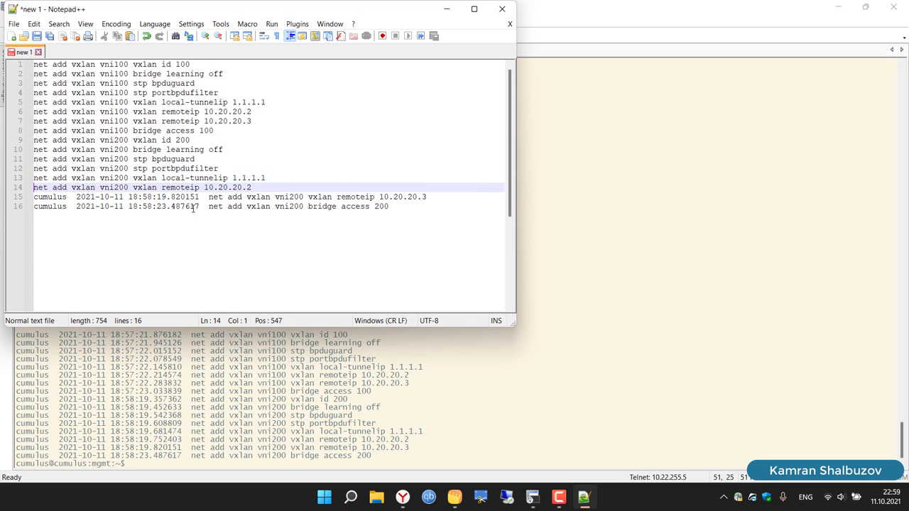
drag(209, 197, 17, 200)
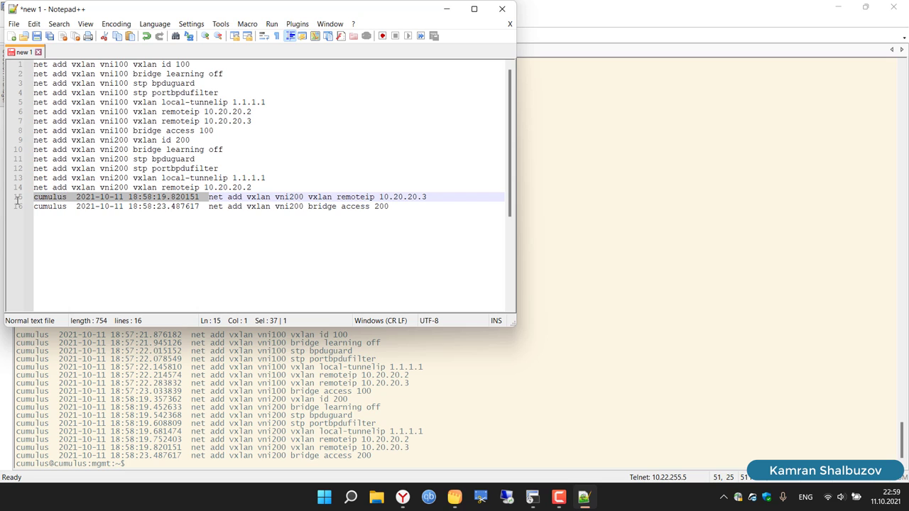
key(Delete)
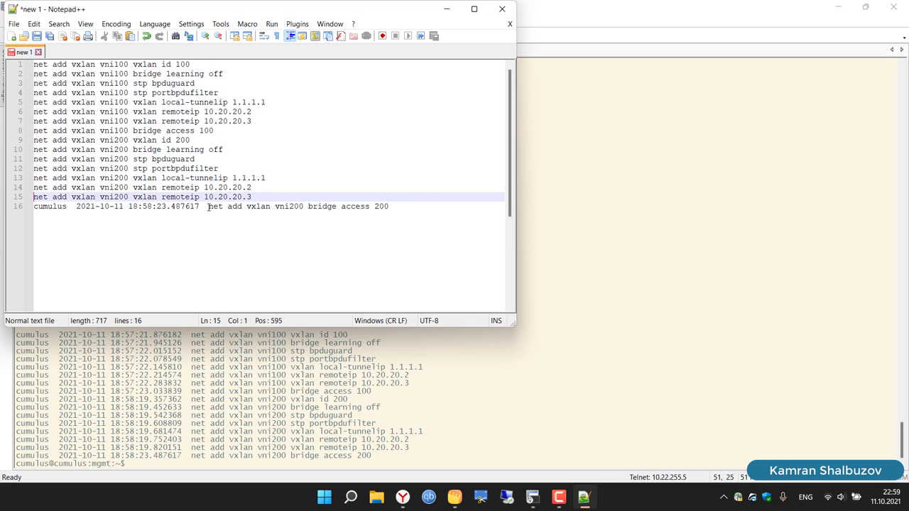
drag(209, 206, 29, 206)
key(Delete)
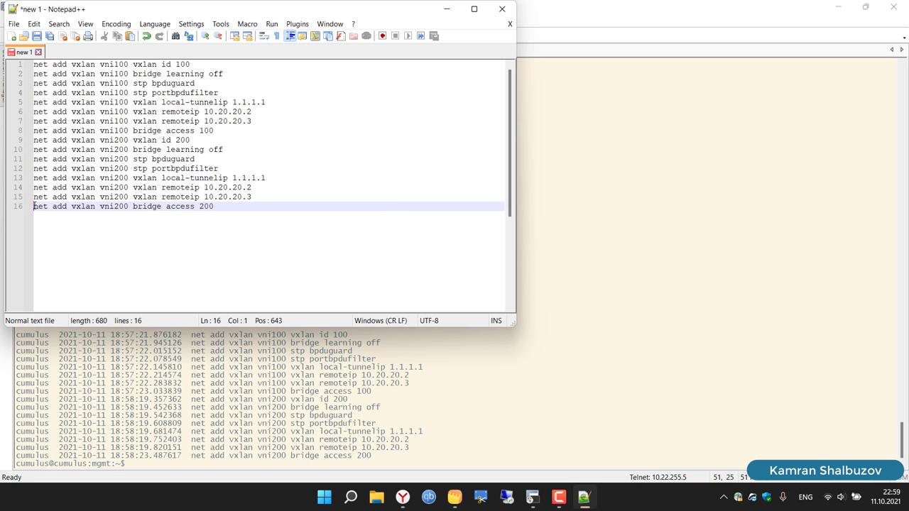
key(ctrl+a)
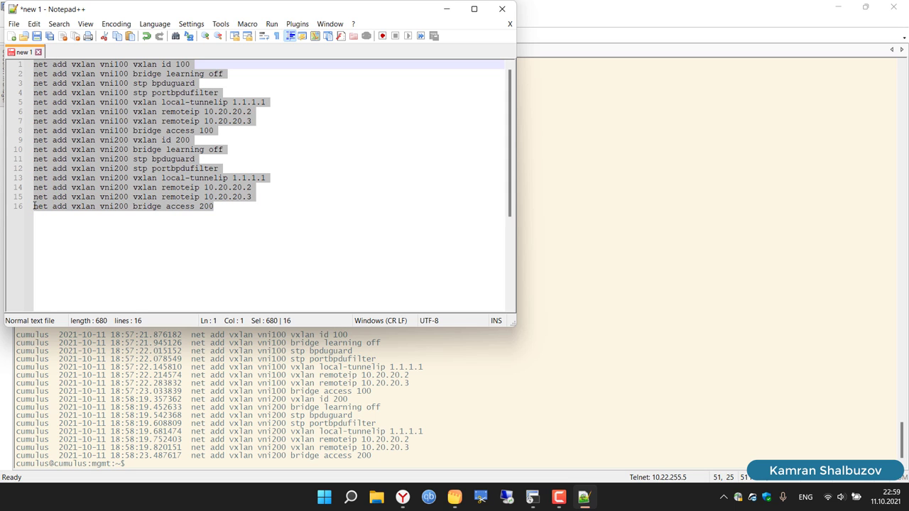
click(614, 398)
Step: Commit Mellanox1, then paste the sixteen VXLAN commands into Mellanox2 with local tunnel IP 1.1.1.2
text(n)
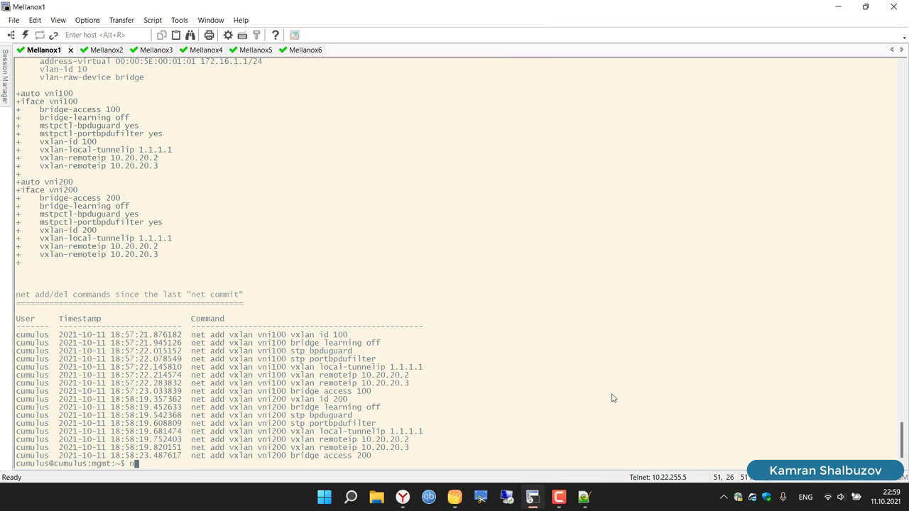
text(et commit)
key(Return)
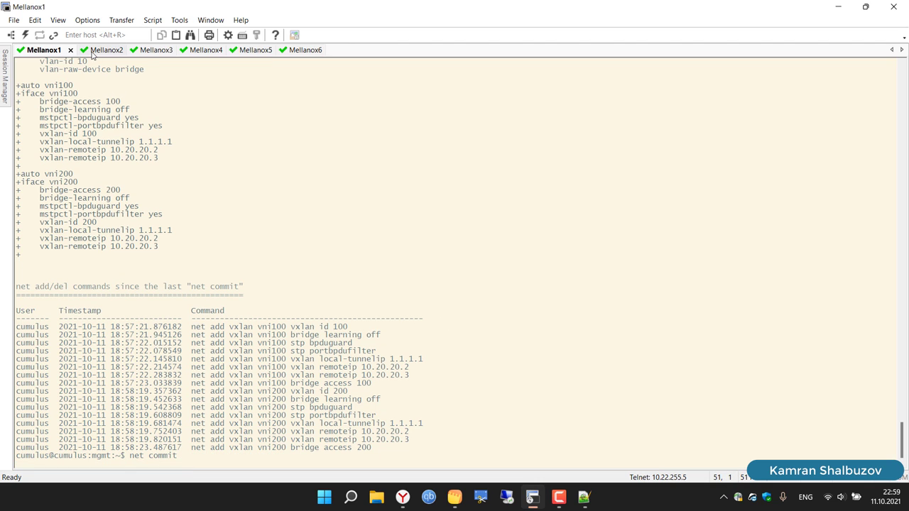
click(94, 51)
right_click(296, 148)
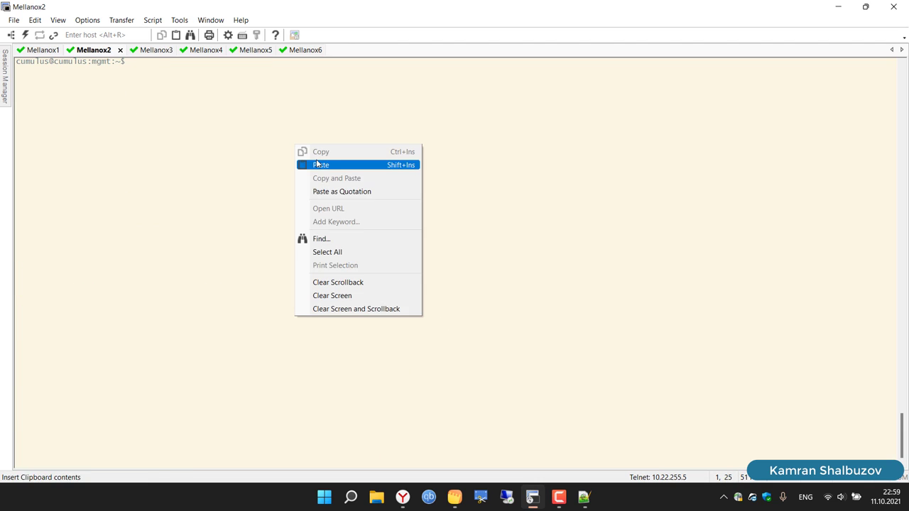
click(318, 164)
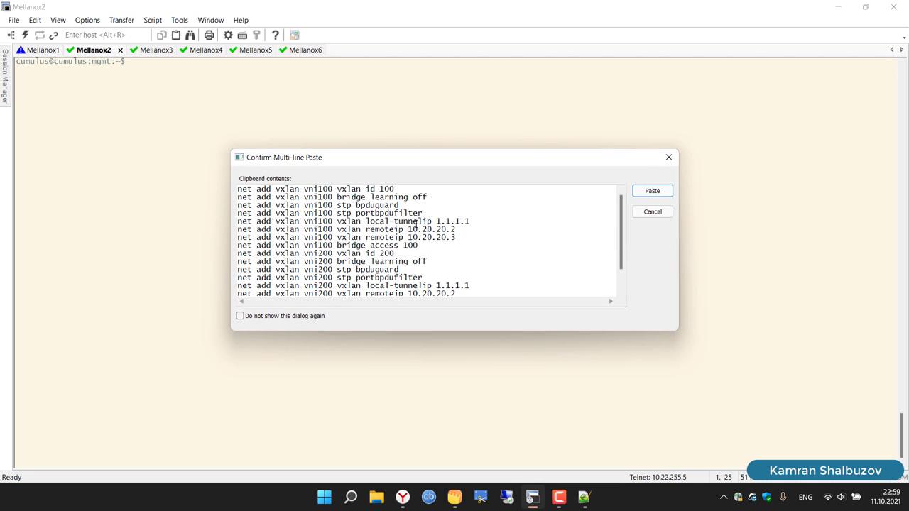
click(497, 218)
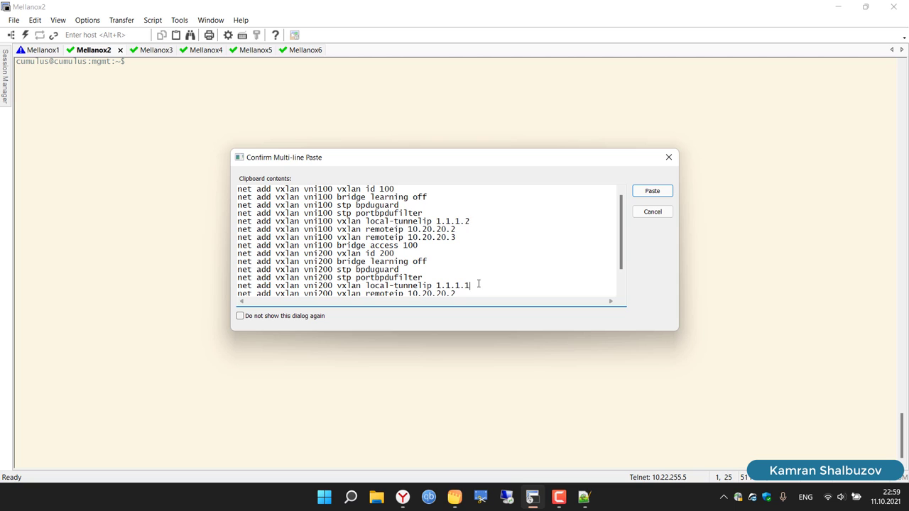
key(ctrl+a)
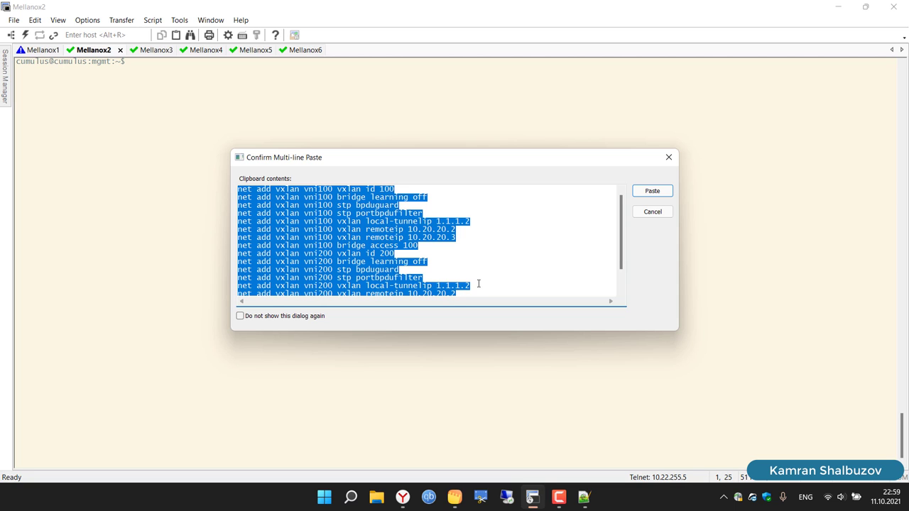
scroll(425, 254, down, 1)
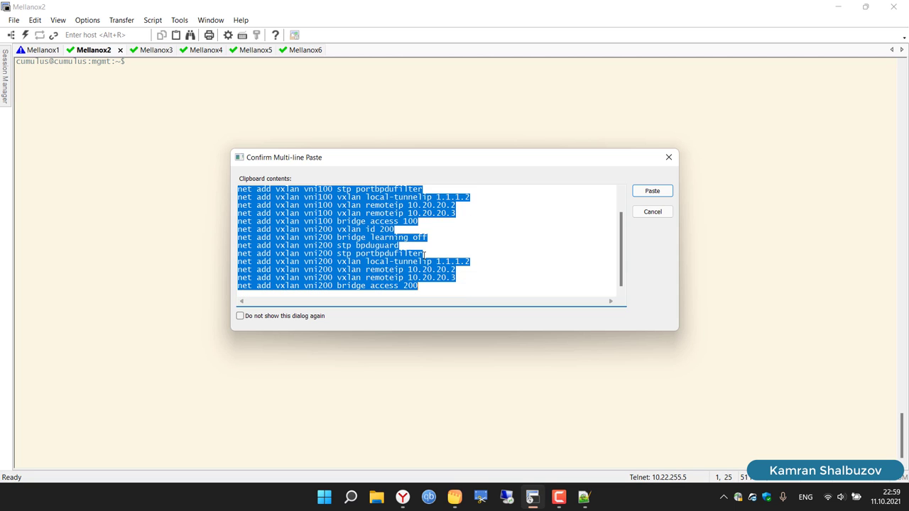
scroll(424, 254, up, 1)
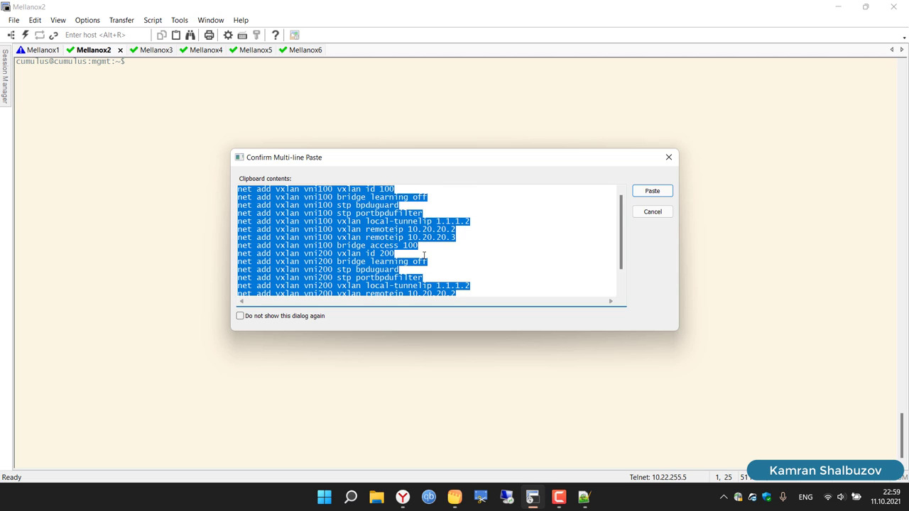
click(652, 190)
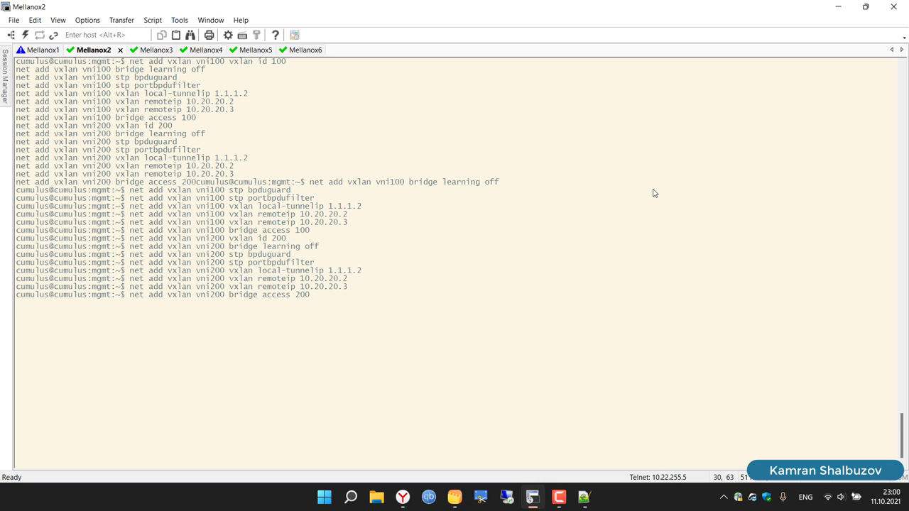
Step: Commit Mellanox2's configuration and clear both the Mellanox1 and Mellanox2 screens
text(net co)
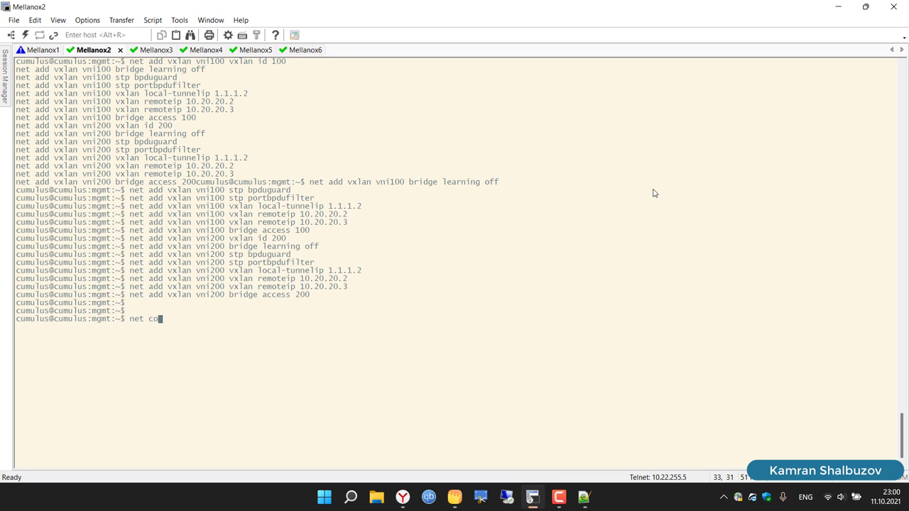
text(mmit)
key(Return)
click(44, 49)
text(clear)
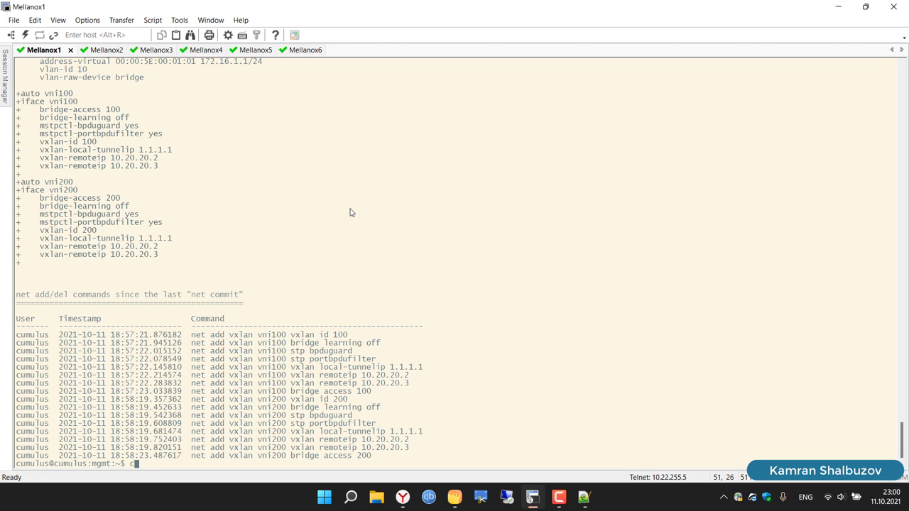
key(Return)
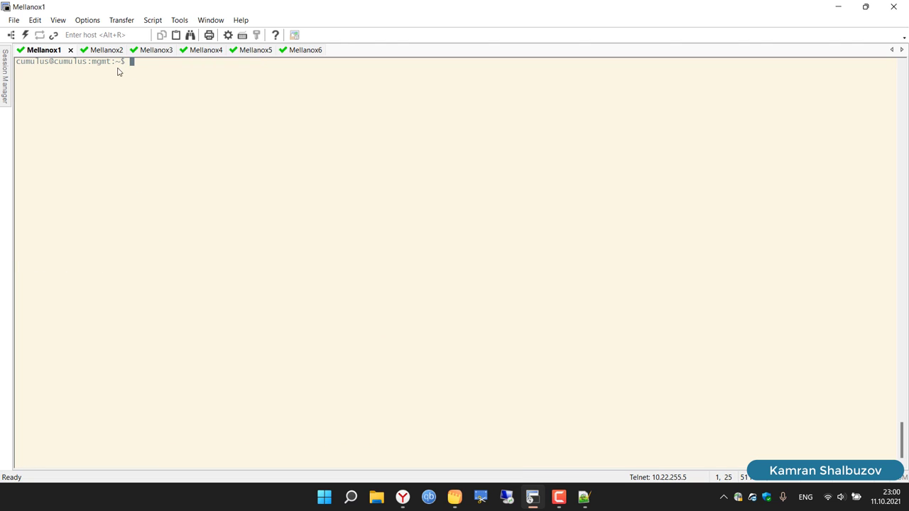
click(98, 51)
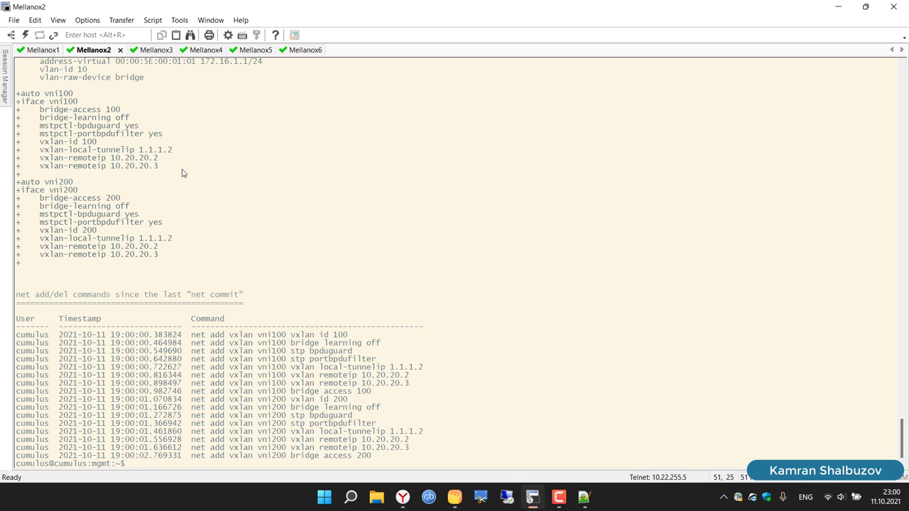
key(ctrl+l)
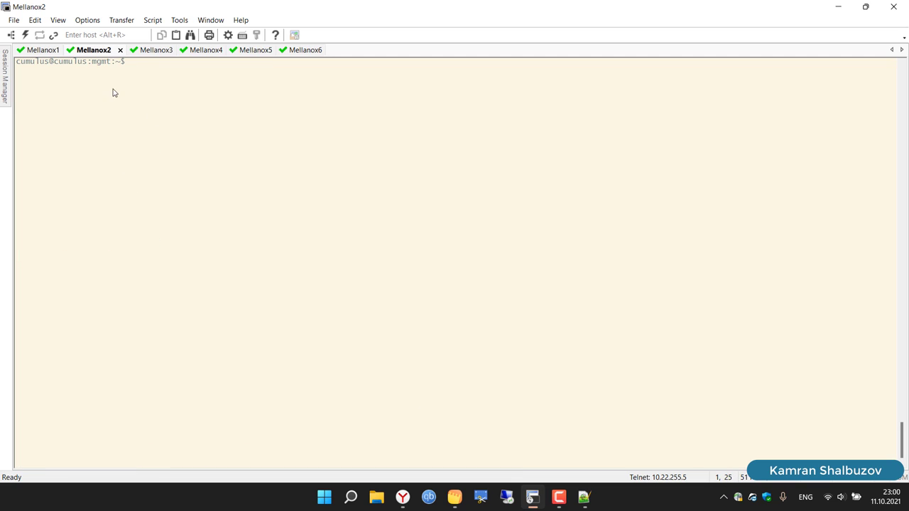
Step: Paste the VXLAN commands into Mellanox3 with local tunnel IP changed to 1.1.2.1
click(157, 51)
right_click(275, 145)
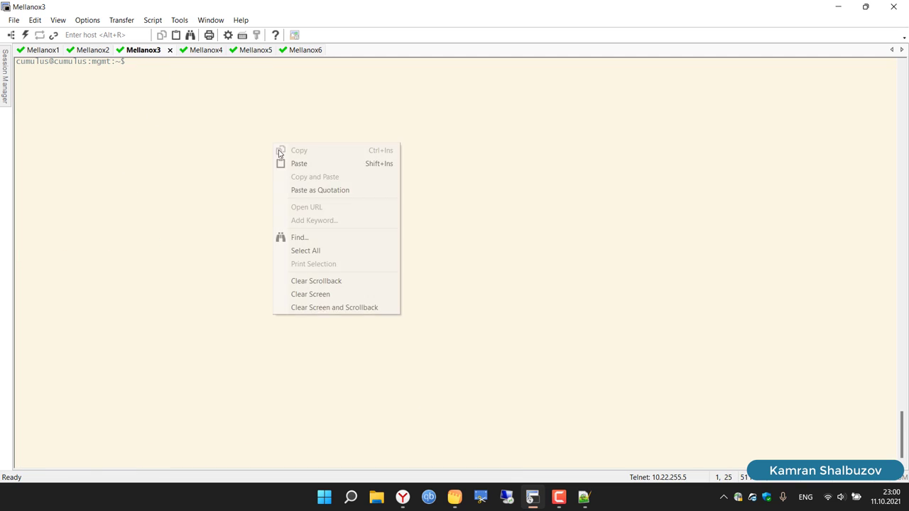
click(299, 164)
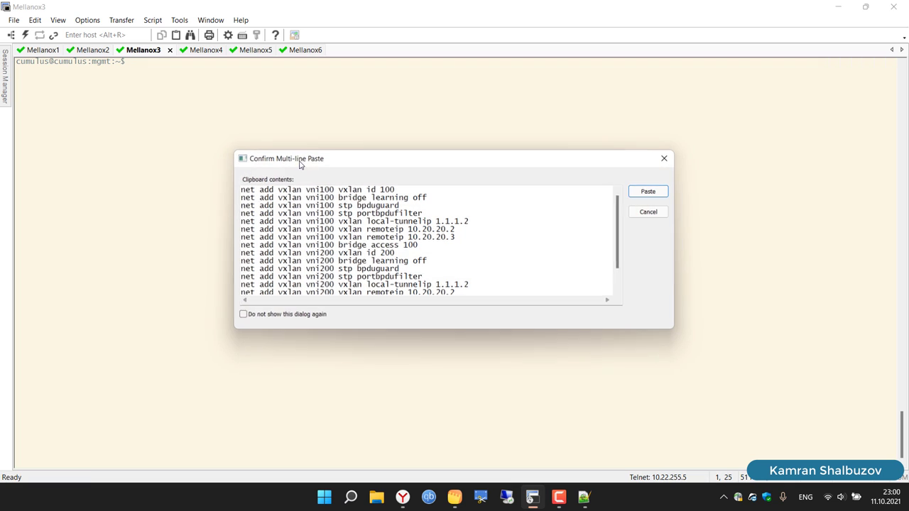
click(405, 498)
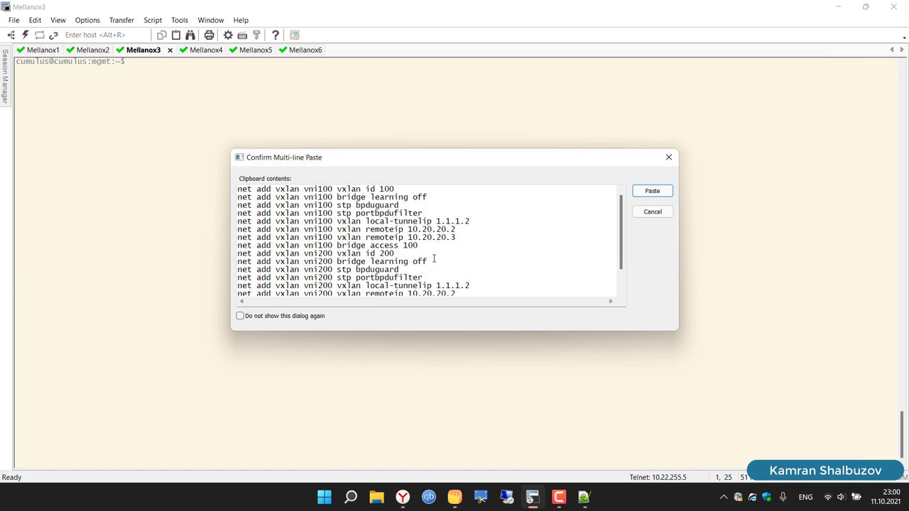
click(376, 213)
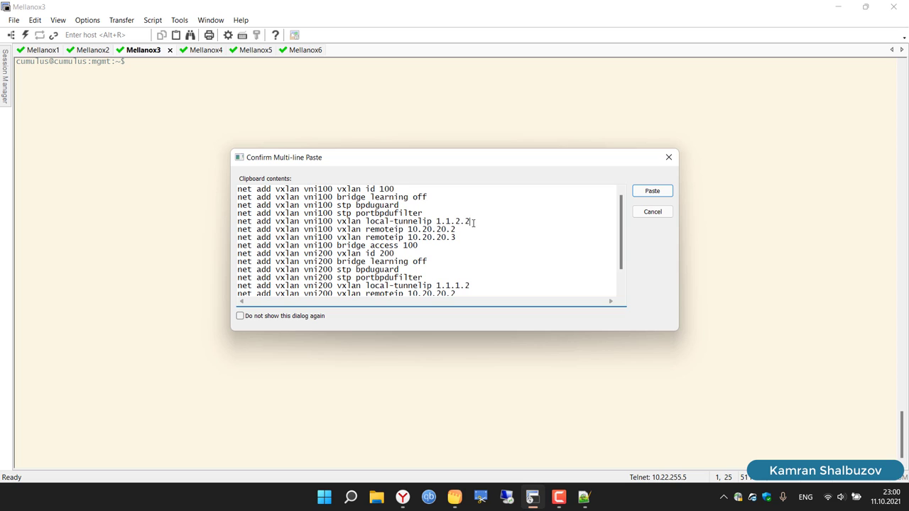
key(BackSpace)
text(1)
scroll(524, 263, down, 1)
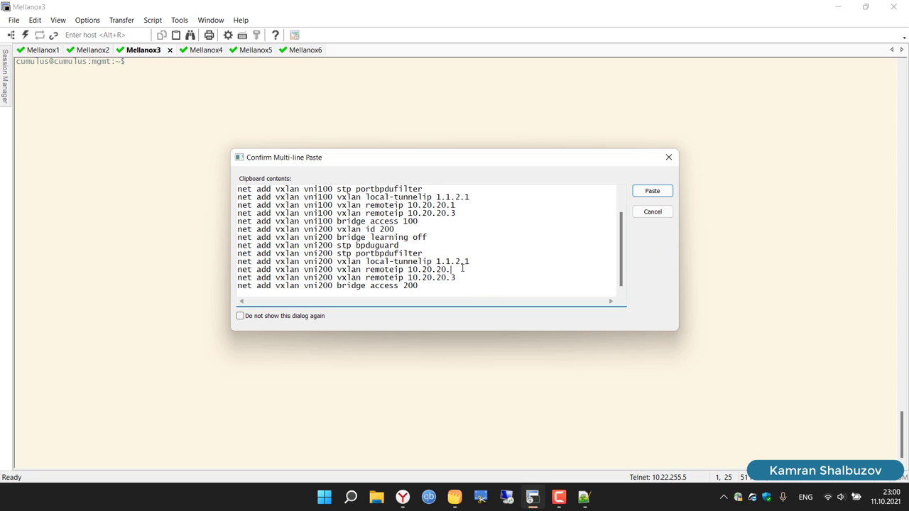
text(1)
key(ctrl+a)
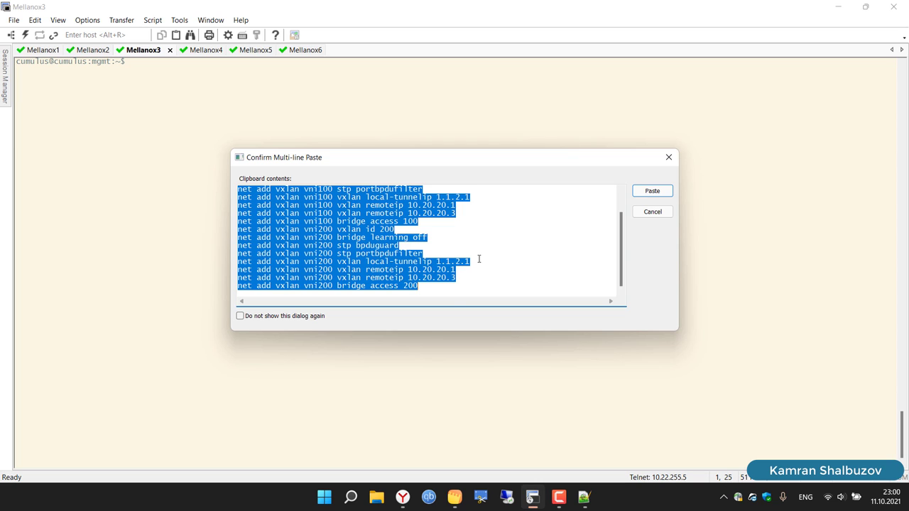
scroll(478, 259, up, 1)
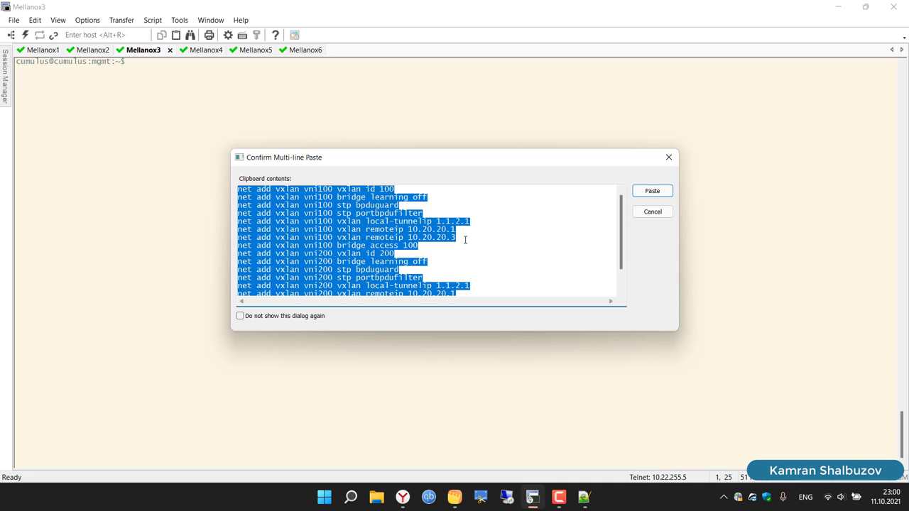
click(647, 192)
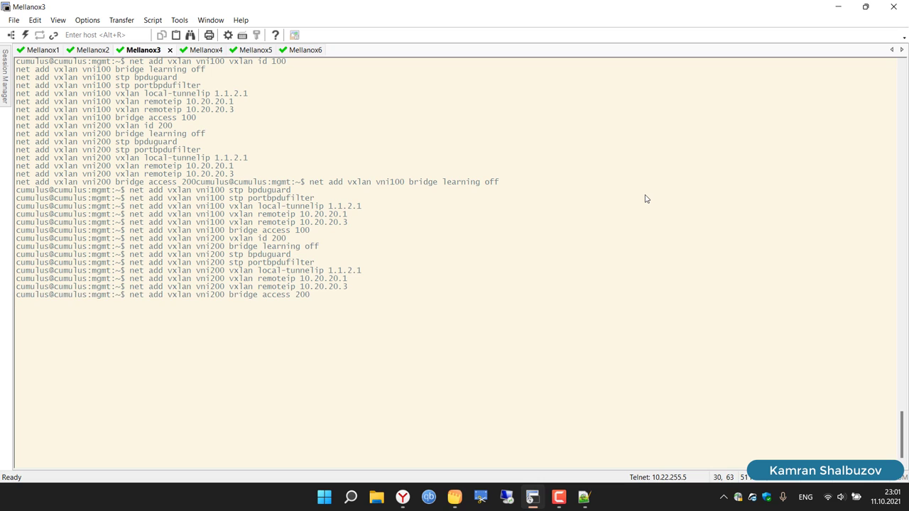
Step: Run the last pasted command and apply the configuration with net commit
key(Return)
key(Return)
key(Return)
text(ne)
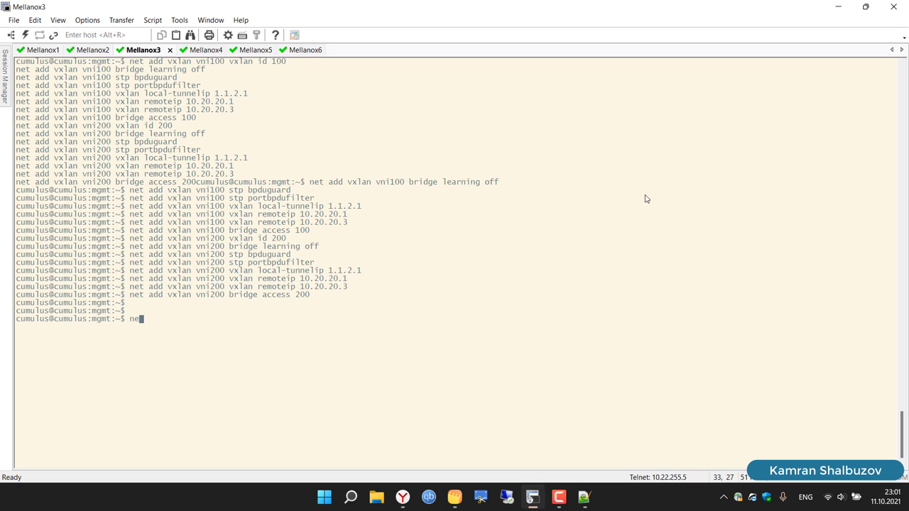
text(t commit)
key(Return)
Step: Paste the VXLAN commands into Mellanox4 with local tunnel IP 1.1.2.2
click(212, 50)
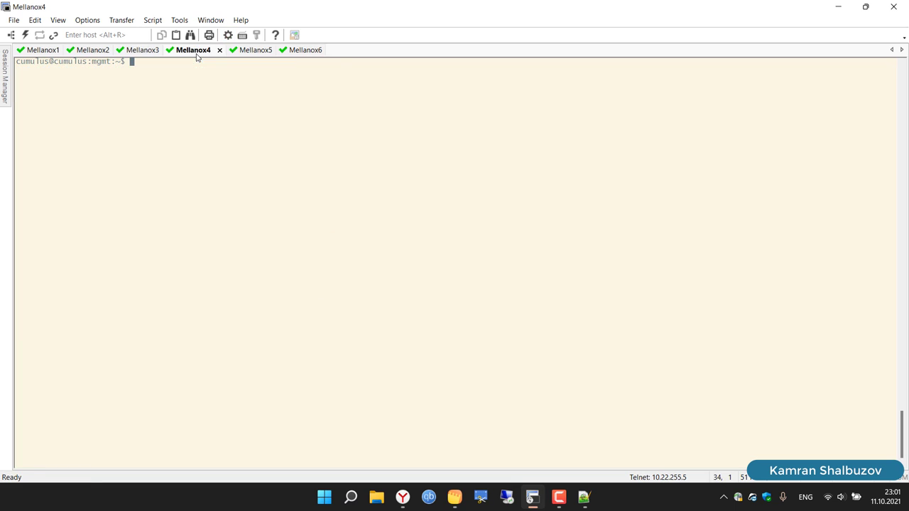
right_click(297, 129)
click(315, 144)
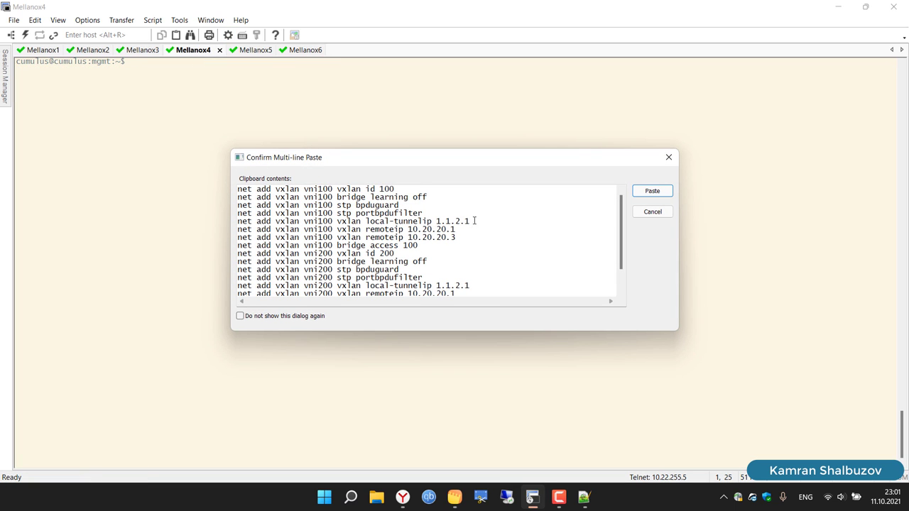
click(483, 223)
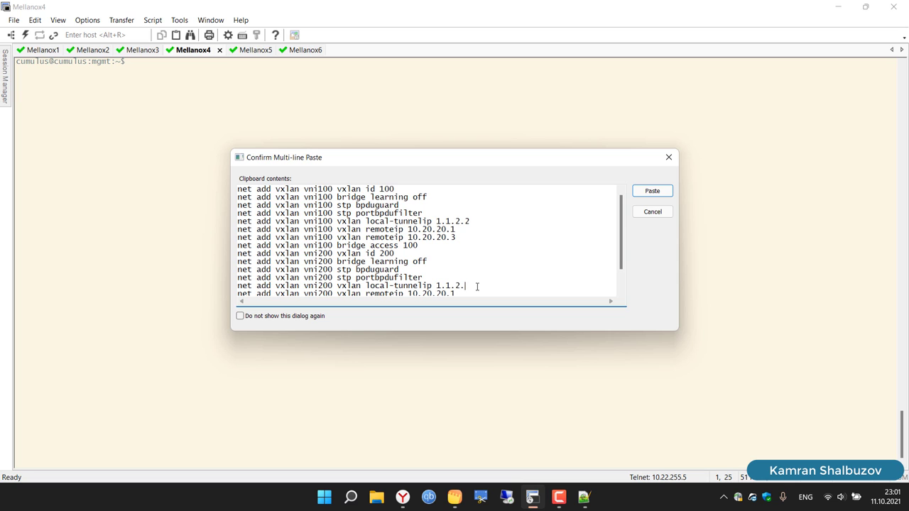
key(ctrl+a)
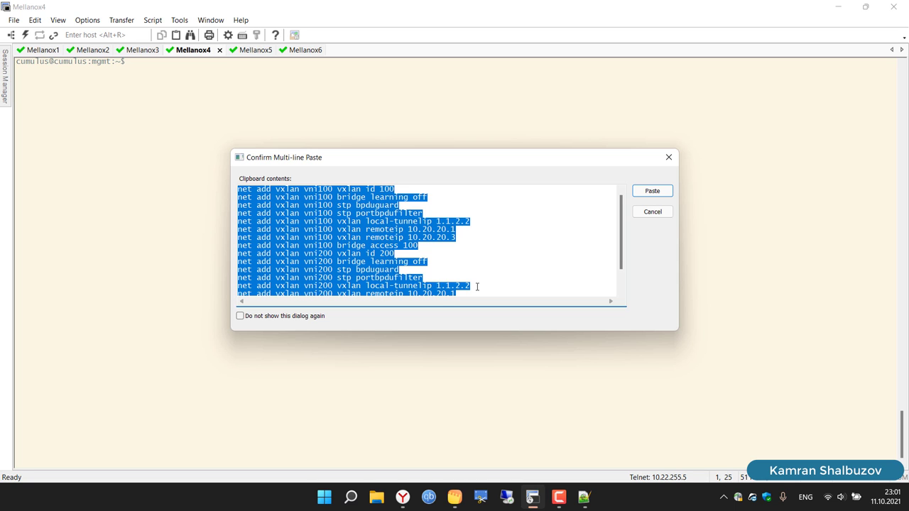
click(652, 192)
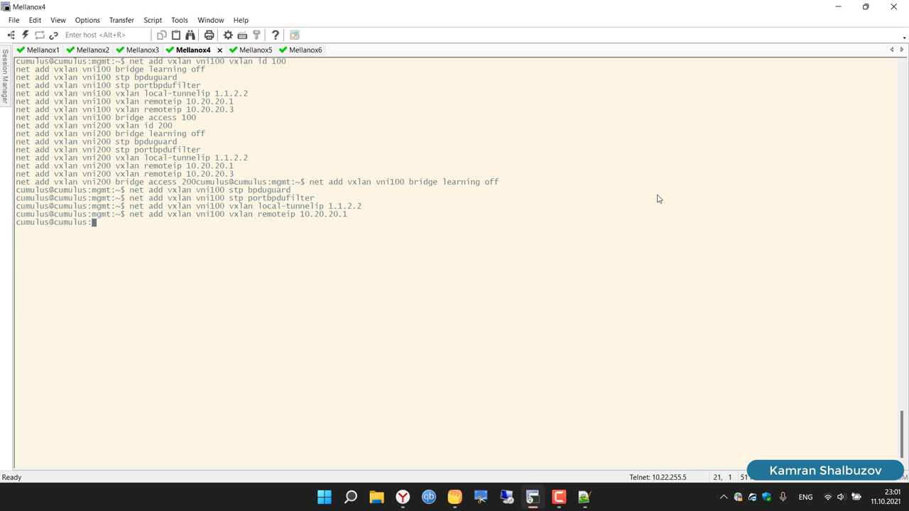
Step: Run the last pasted command and commit Mellanox4's configuration with net commit
key(Return)
key(Return)
text(ne)
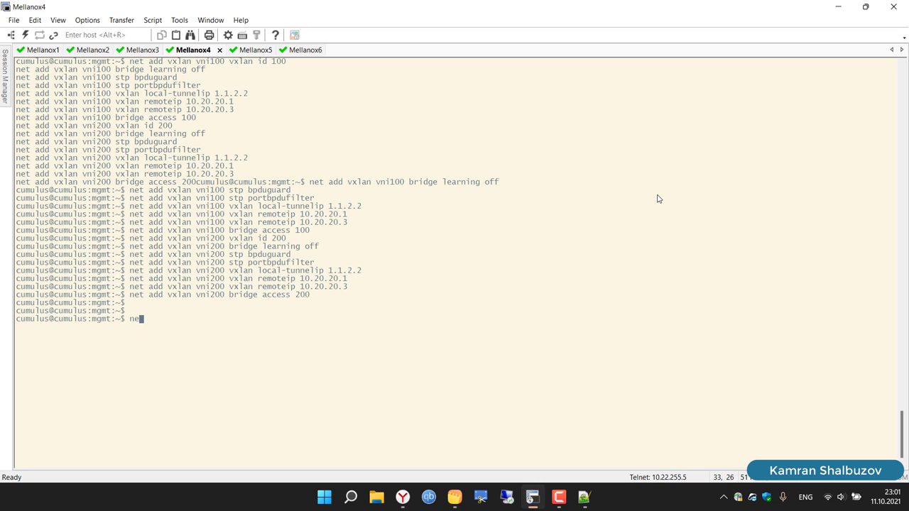
text(t commit)
key(Return)
Step: Paste the VXLAN commands into Mellanox5 with the local tunnel IP changed to 1.1.3.1
click(253, 51)
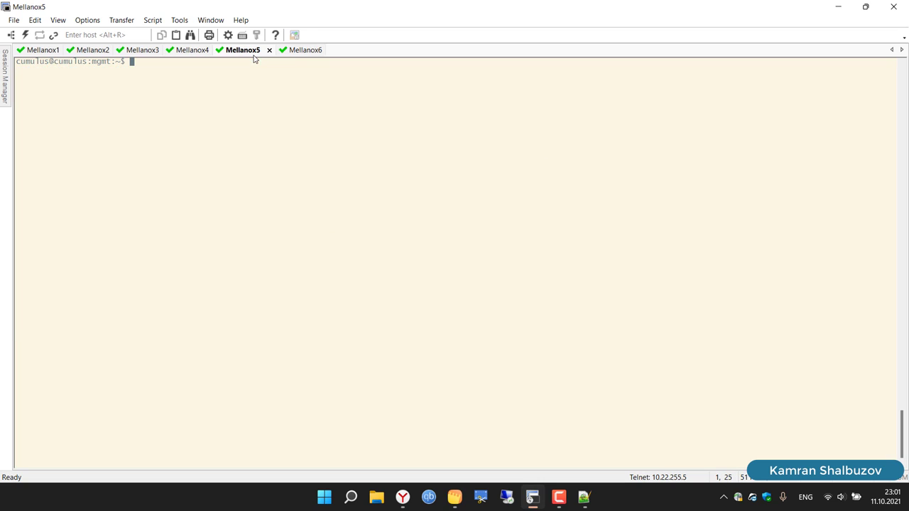
right_click(286, 146)
click(298, 165)
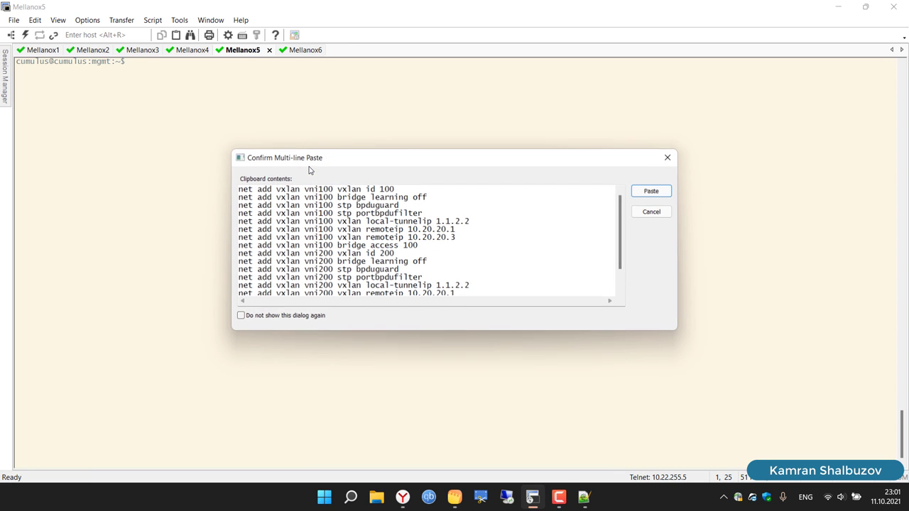
click(403, 497)
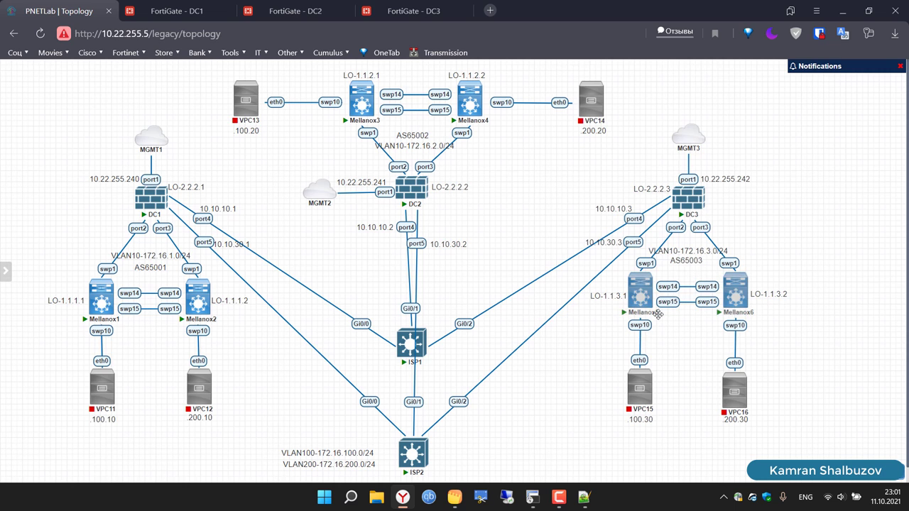
click(401, 499)
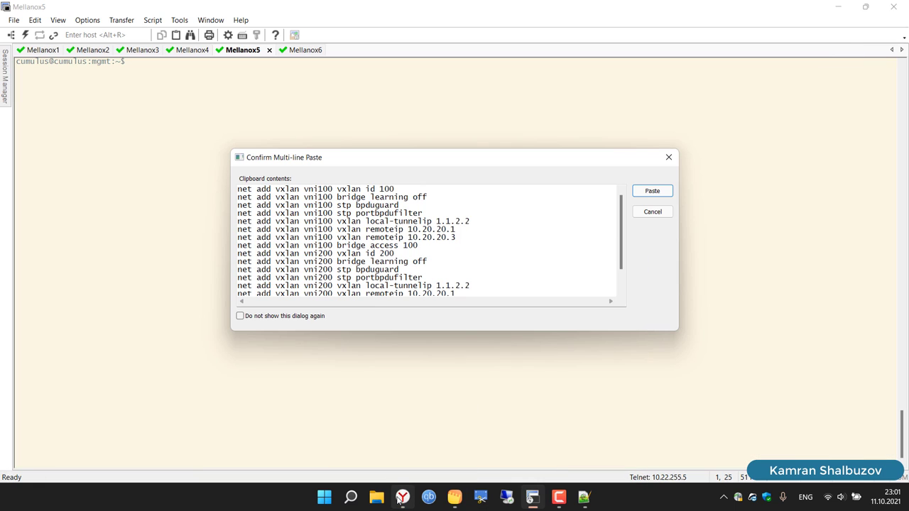
click(462, 223)
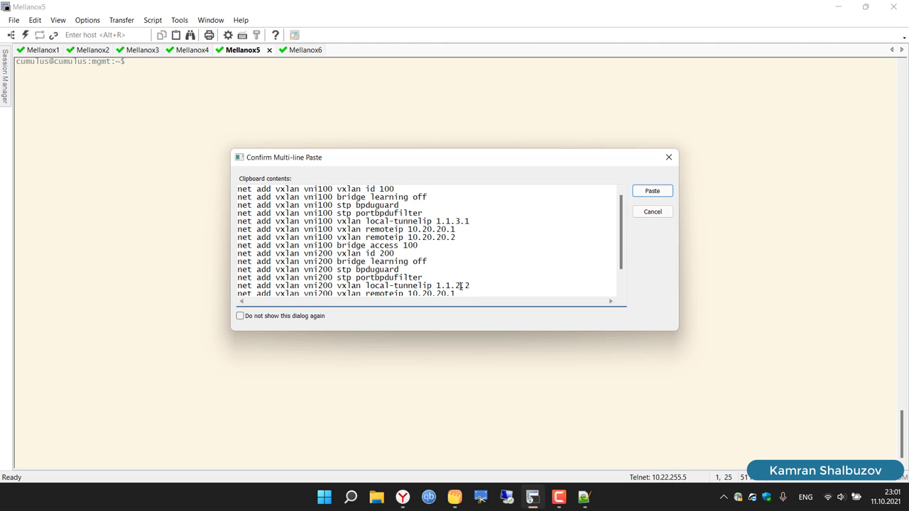
key(BackSpace)
text(3)
scroll(487, 269, down, 1)
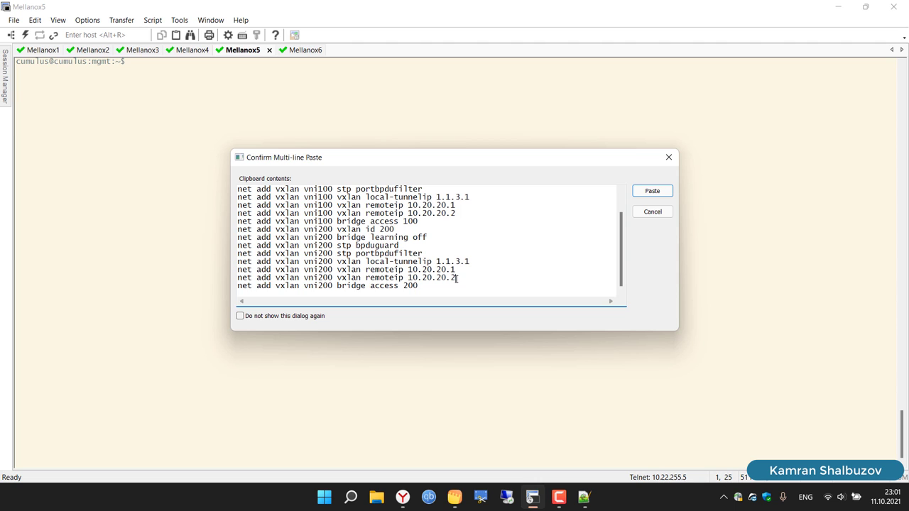
key(ctrl+a)
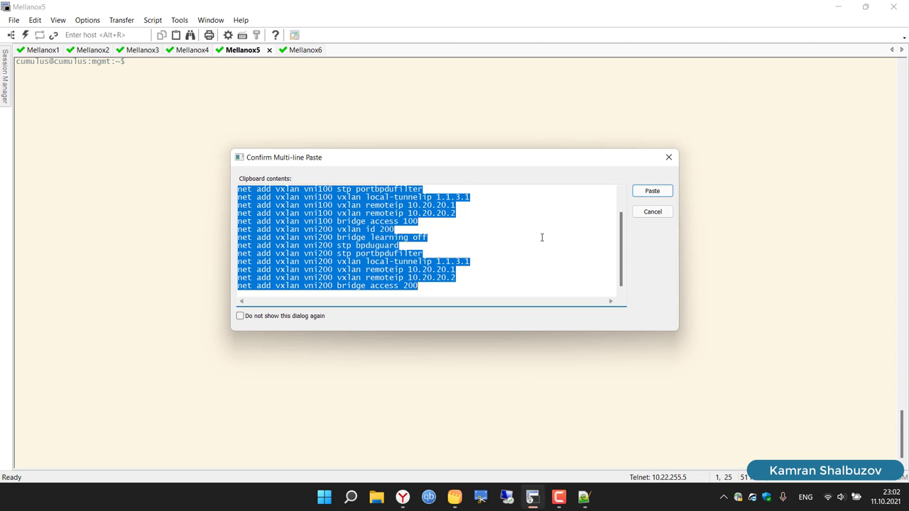
click(652, 192)
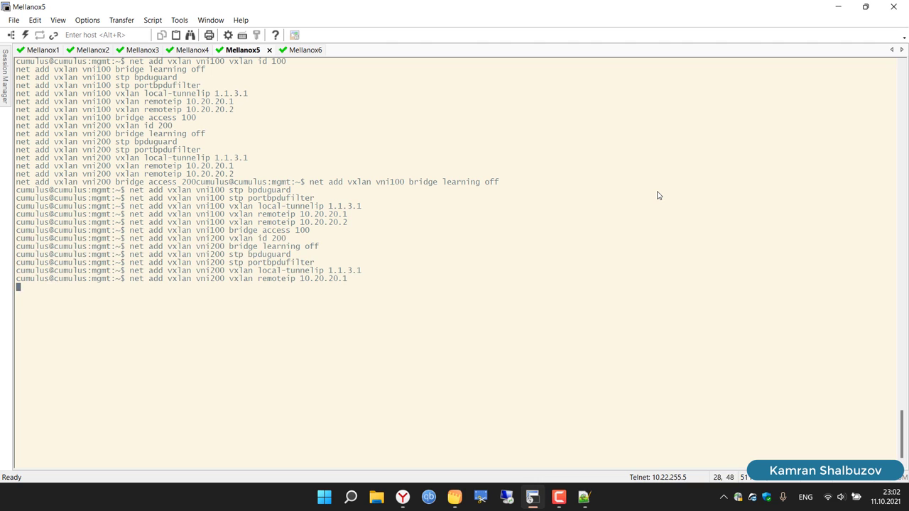
Step: Run net commit on Mellanox5 to apply the VXLAN configuration
key(Return)
key(Return)
key(Return)
text(net)
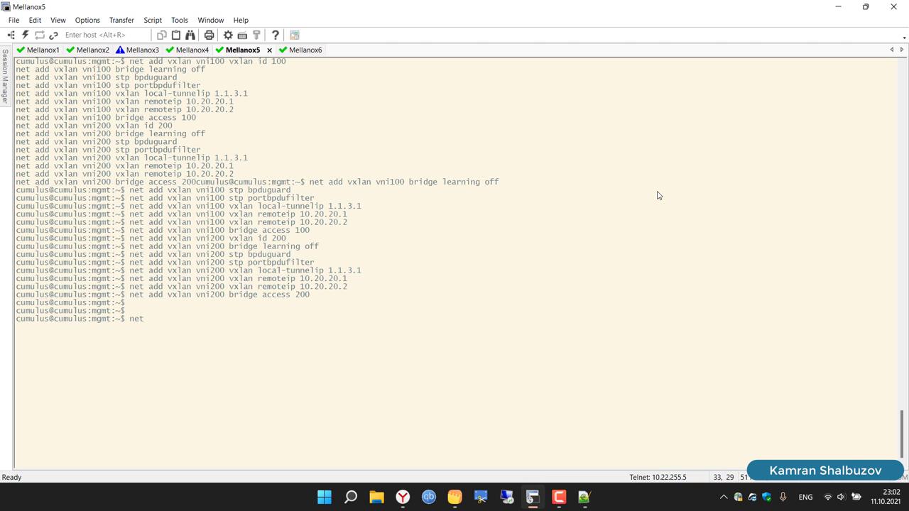
text( commit)
key(Return)
Step: Paste the VXLAN commands into Mellanox6 with local tunnel IP 1.1.3.2, then run net commit
click(294, 51)
right_click(402, 166)
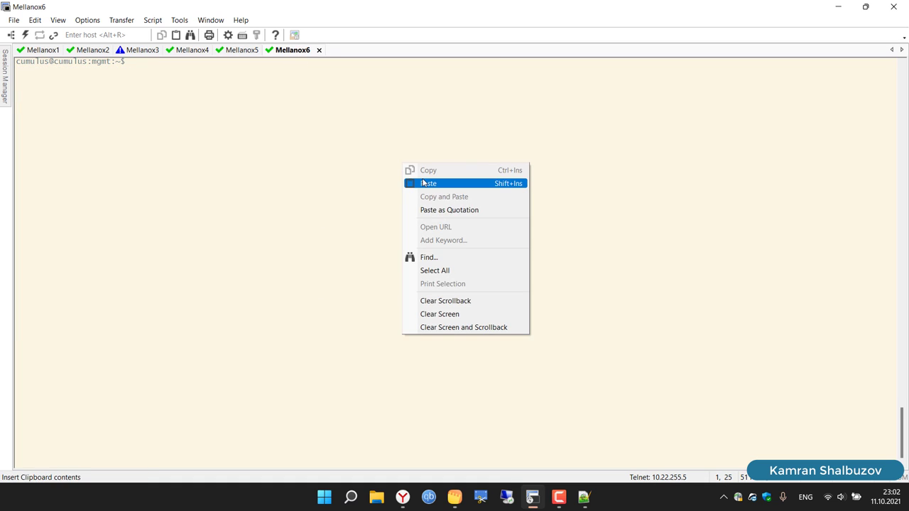
click(430, 180)
click(488, 224)
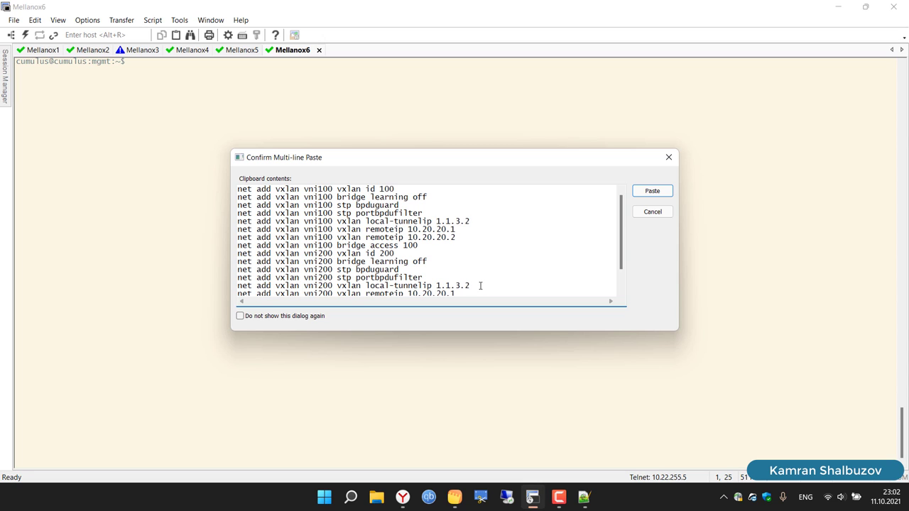
scroll(490, 266, down, 1)
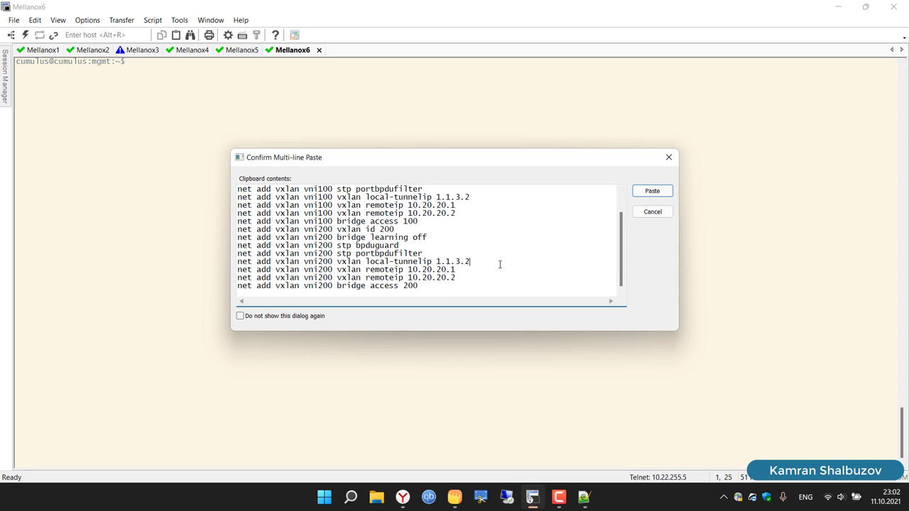
click(650, 191)
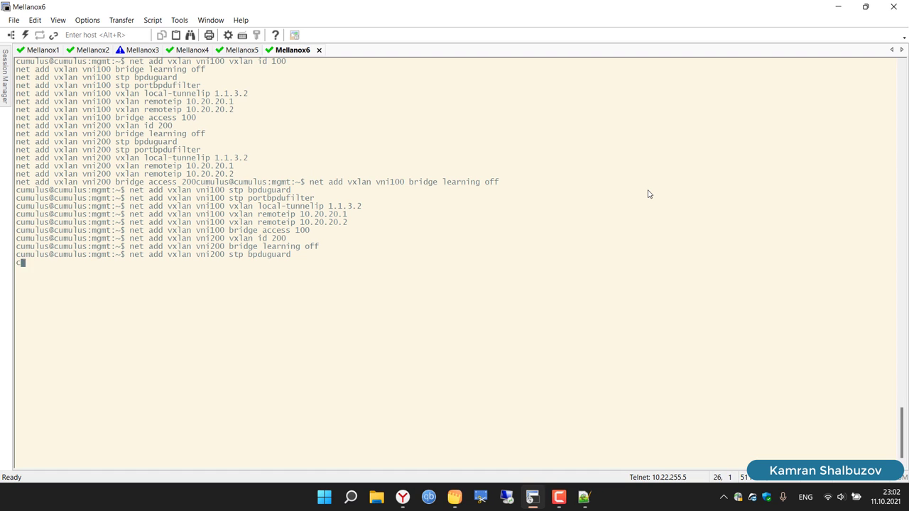
text(net commit)
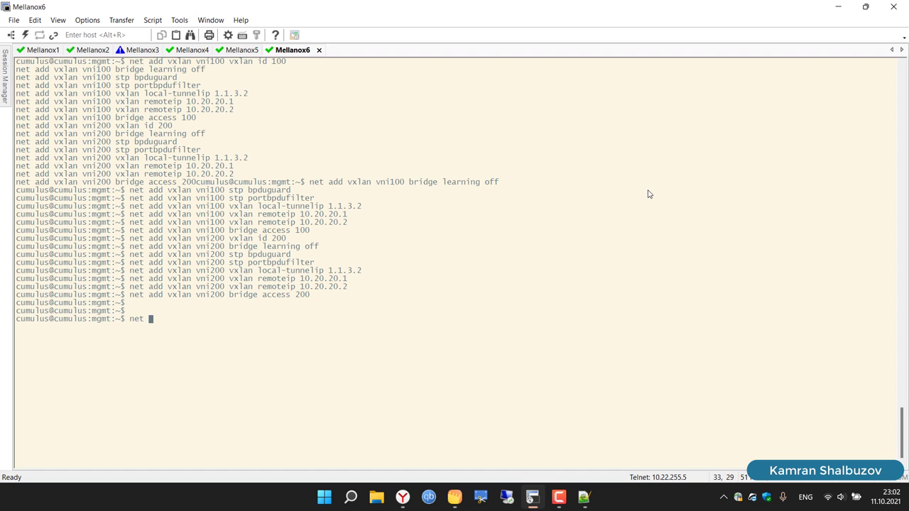
key(Return)
Step: Clear the Mellanox3 and Mellanox4 terminal screens
click(132, 54)
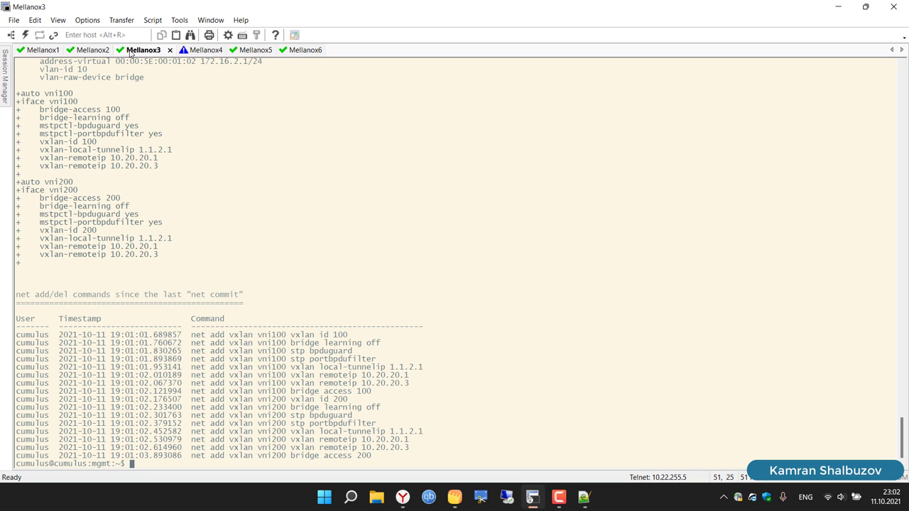
text(cle)
key(Tab)
key(Tab)
key(Return)
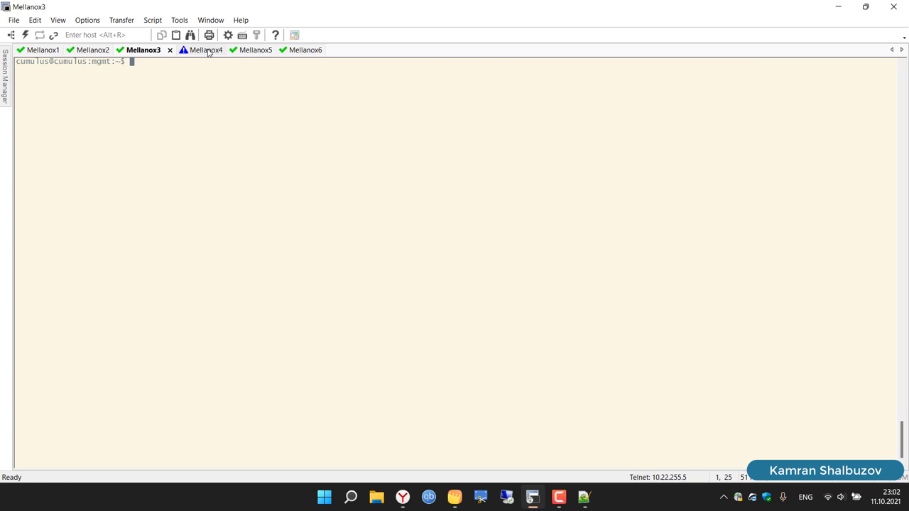
click(205, 50)
text(clear)
key(Return)
Step: Glance at the VXLAN on Cumulus notes and the Mellanox1 session, then bring up the topology browser
click(455, 497)
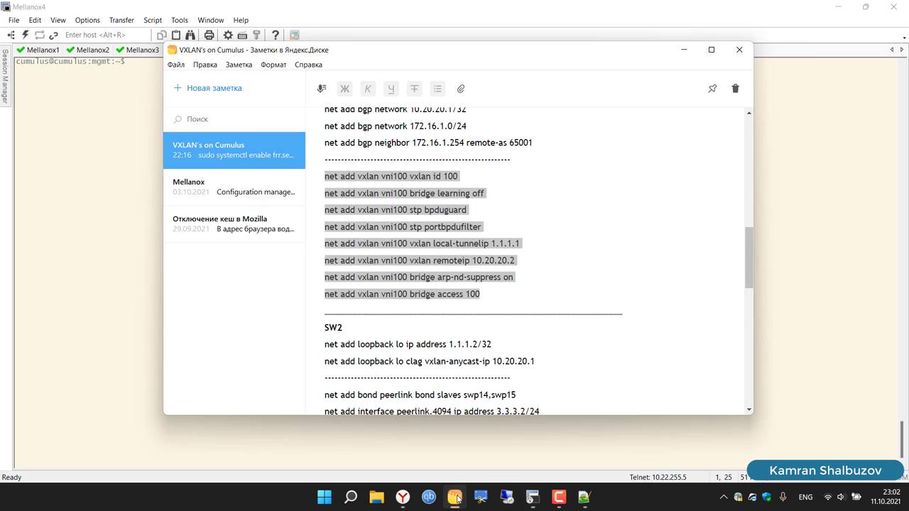
click(103, 239)
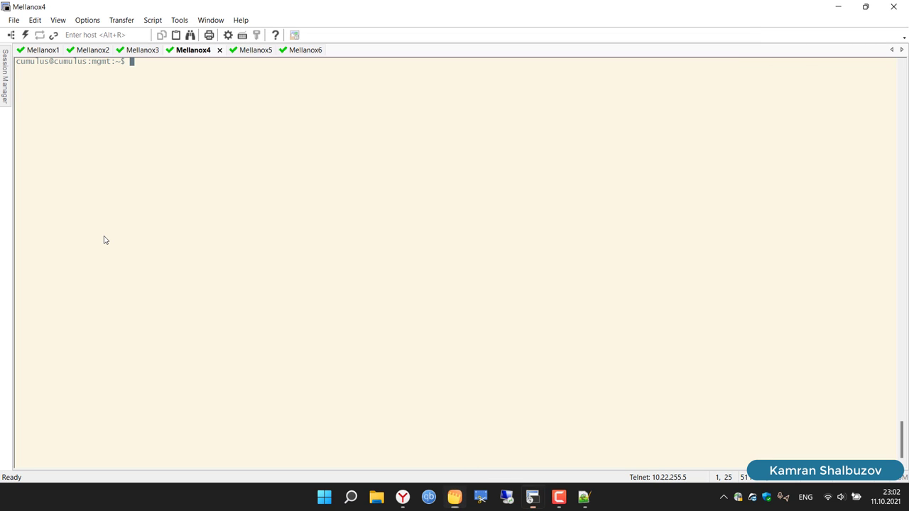
click(49, 51)
click(406, 507)
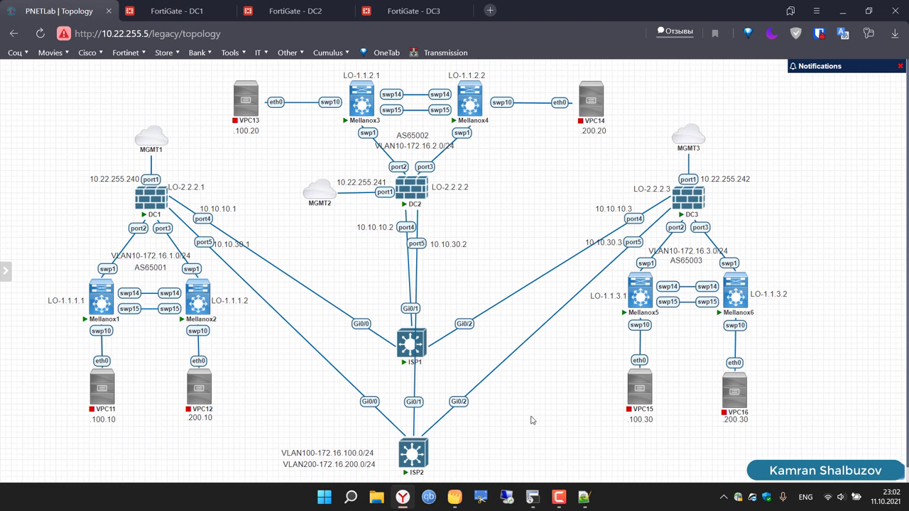
Step: Check the Mellanox5 session, then return to the PNETLab topology
click(533, 497)
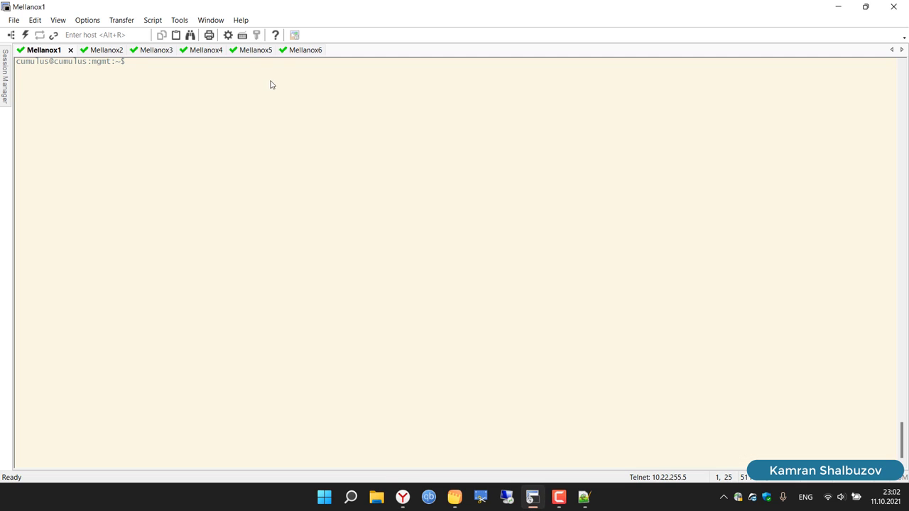
click(244, 50)
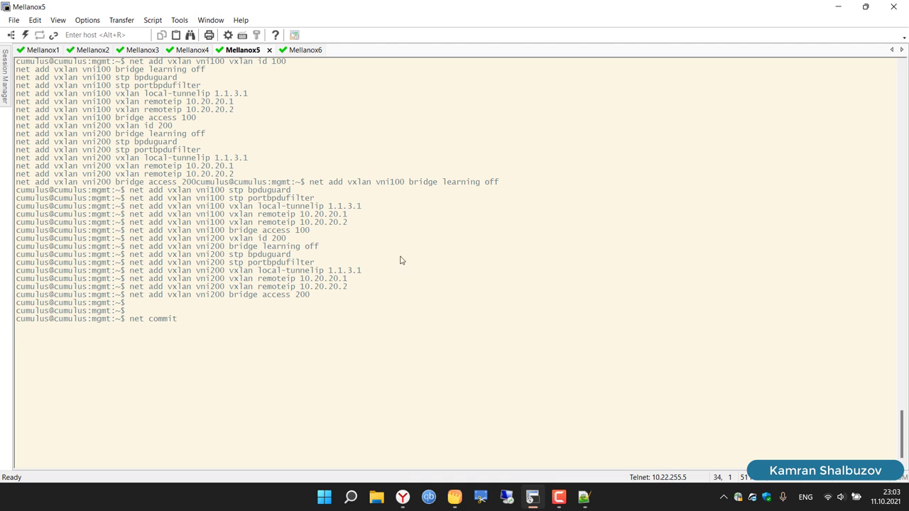
click(410, 498)
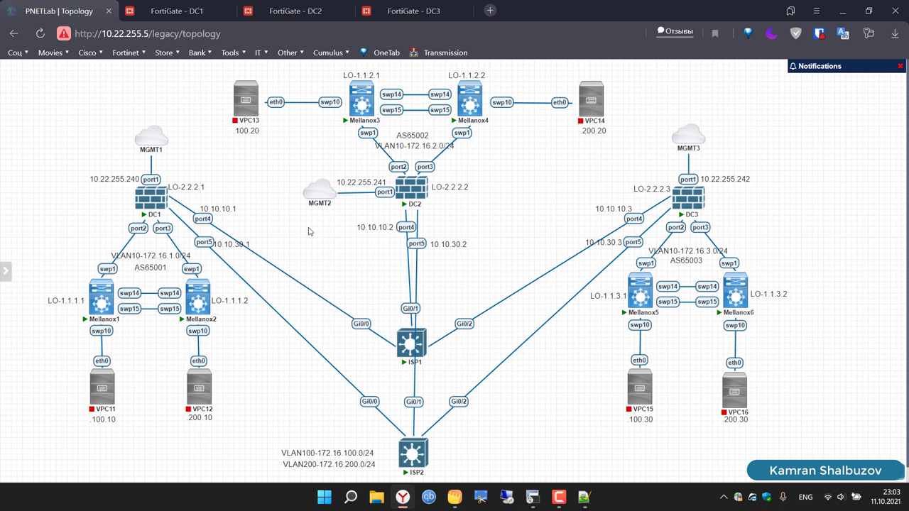
Step: Start hosts VPC13, VPC14, VPC11 and VPC12, then go to the FortiGate DC1 tab
mouse_move(241, 78)
click(235, 75)
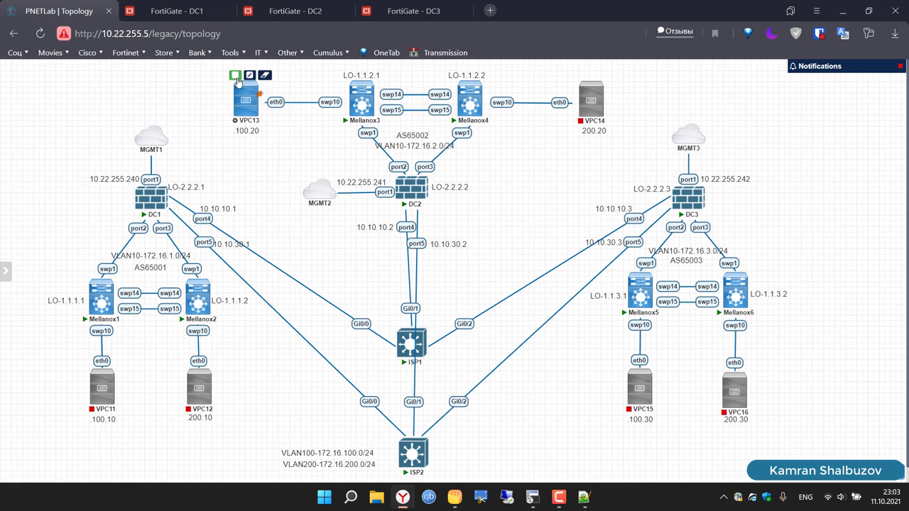
click(581, 75)
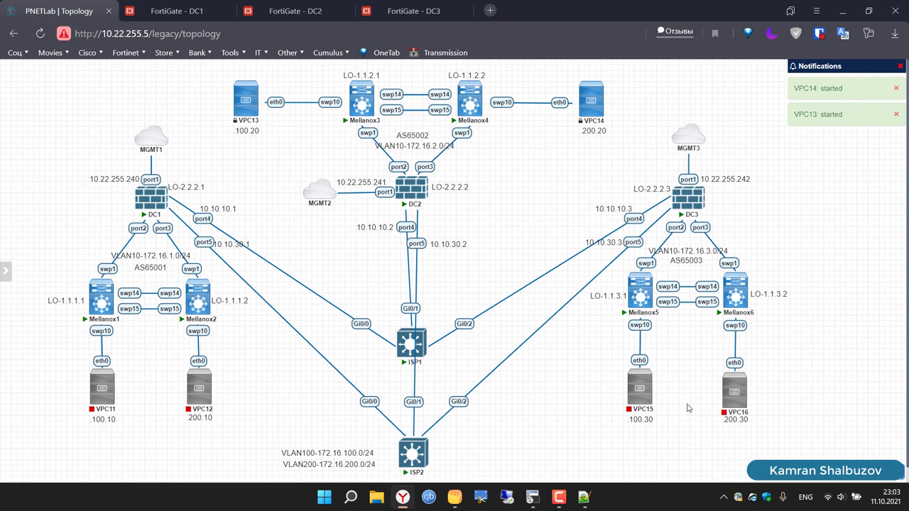
click(92, 365)
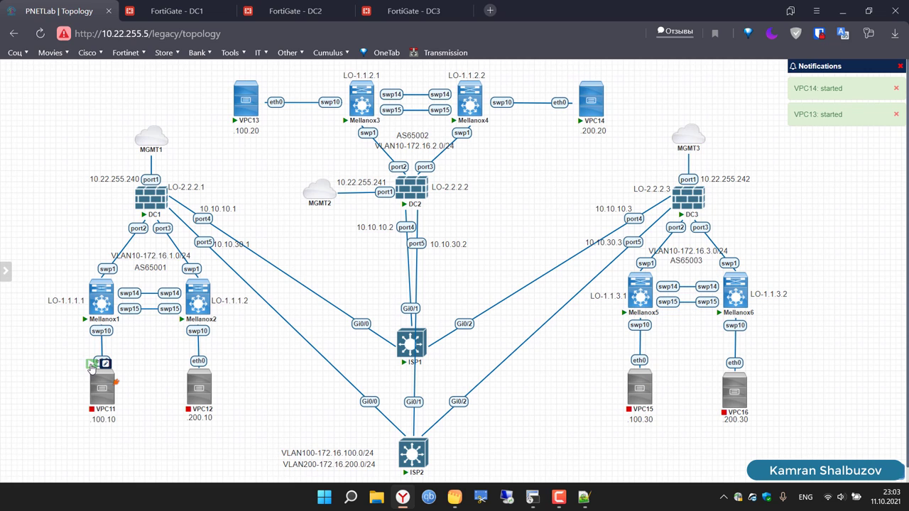
click(189, 365)
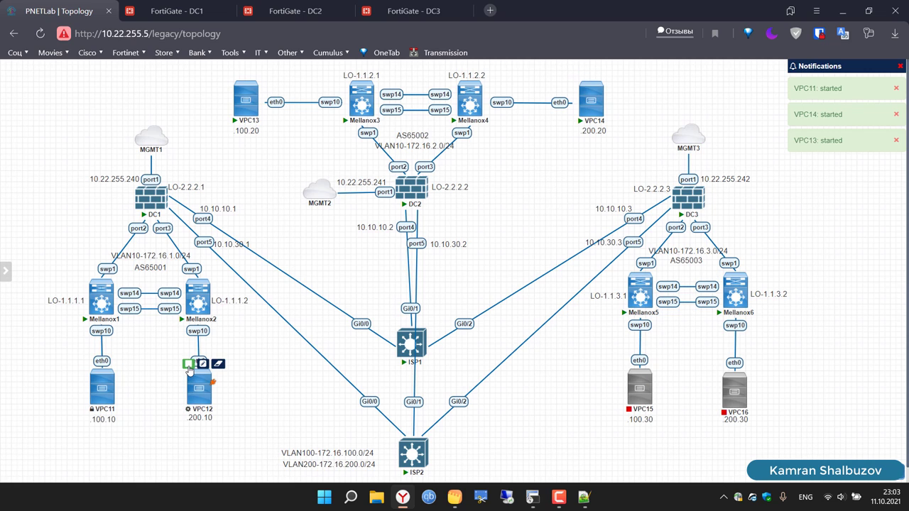
click(157, 15)
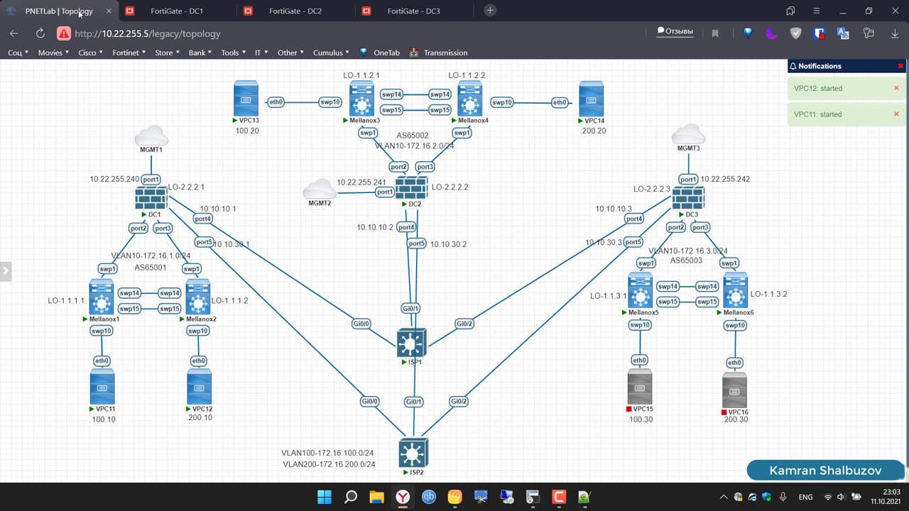
Step: Edit DC1's port4 with alias WAN1, PING access, and LLDP receive and transmit enabled
click(75, 12)
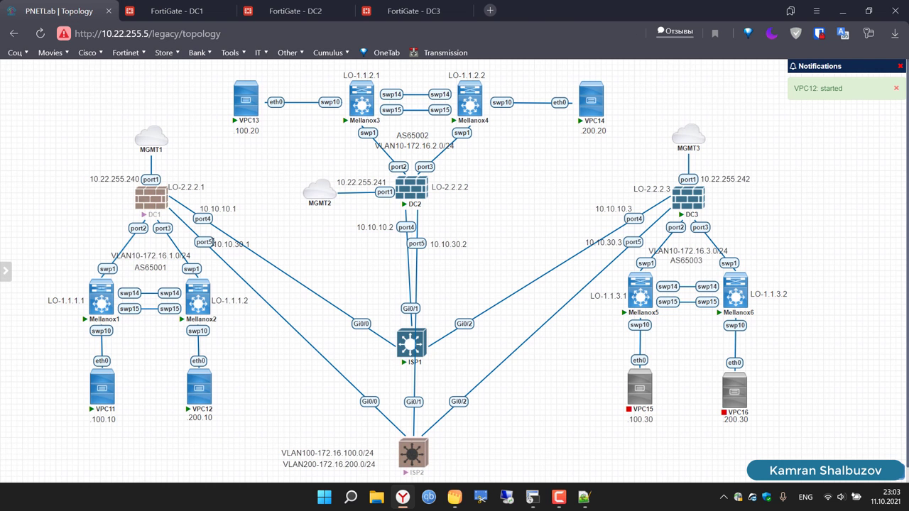
click(161, 12)
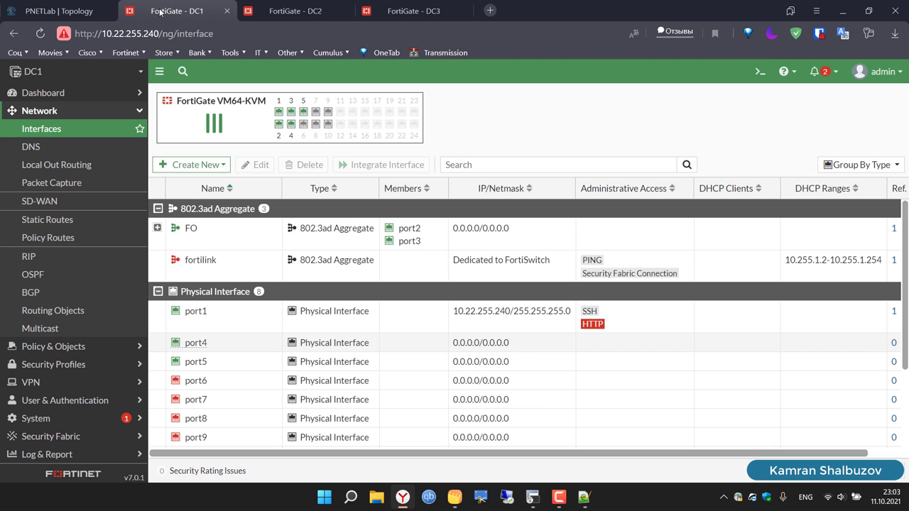
click(229, 343)
click(254, 168)
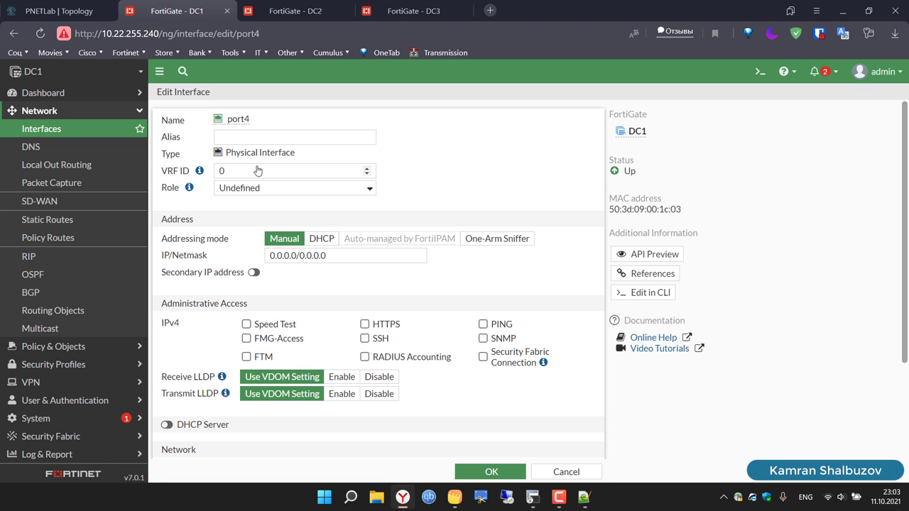
click(291, 137)
text(WAN)
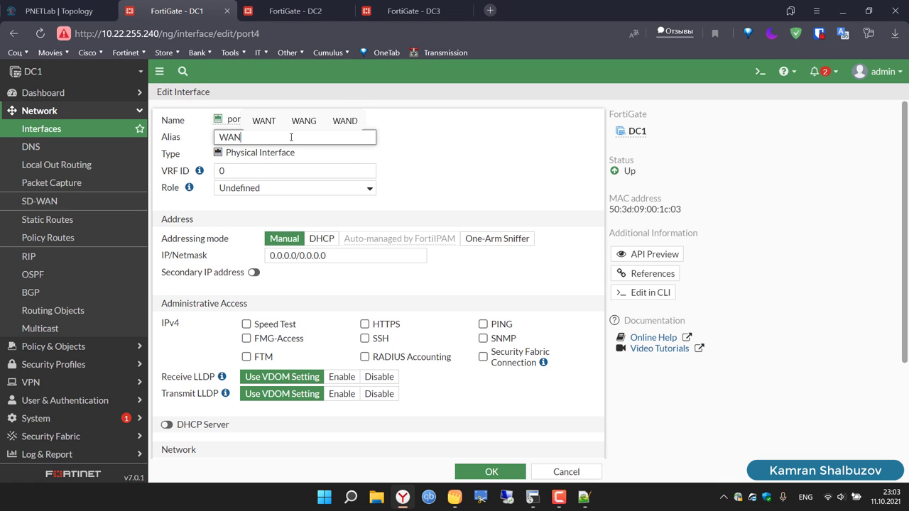
text(1)
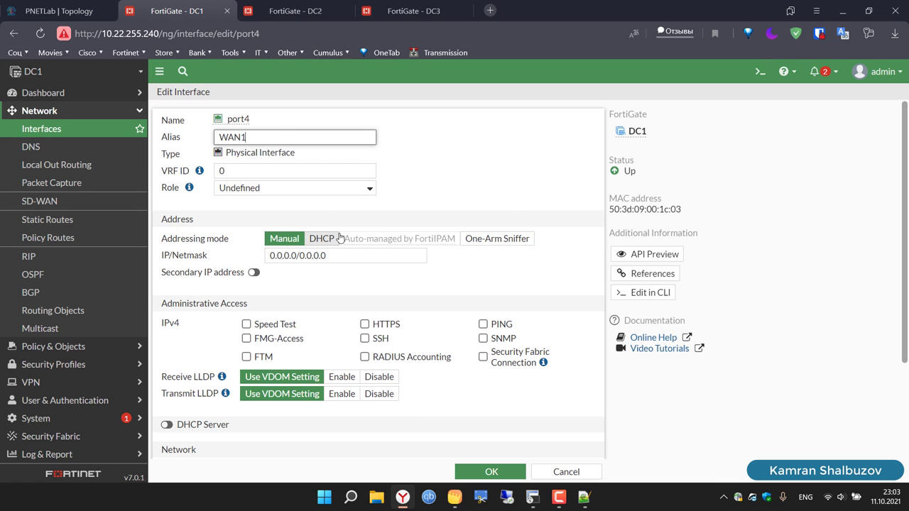
click(483, 324)
click(352, 382)
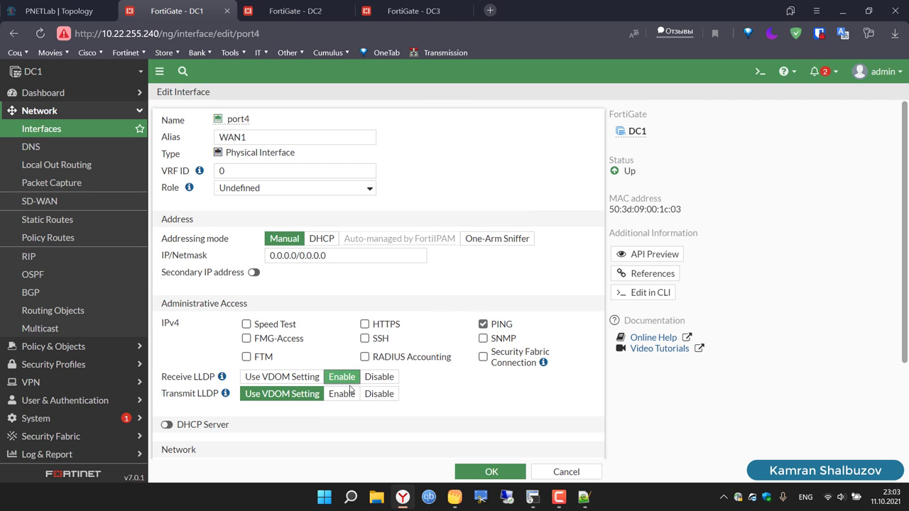
click(345, 395)
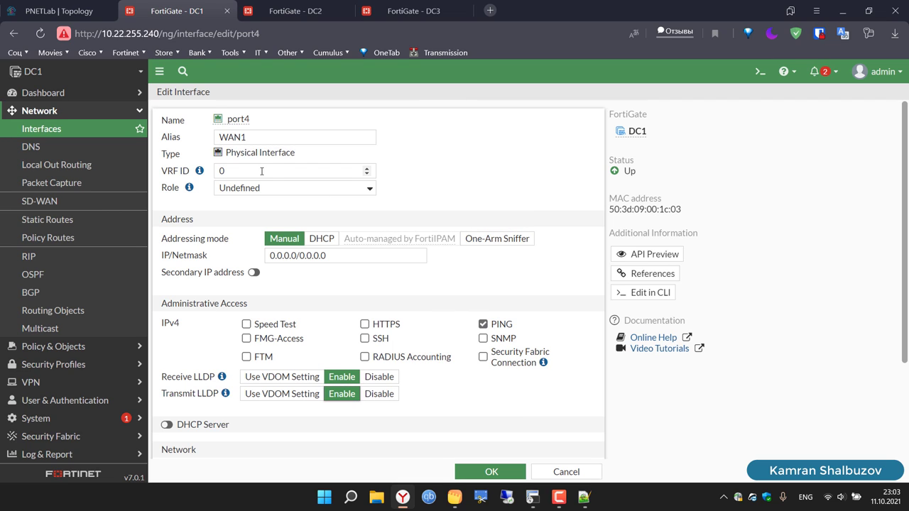
Step: Set port4's IP/Netmask to 10.10.10.1/24 and save the interface
click(343, 257)
drag(344, 257, 264, 257)
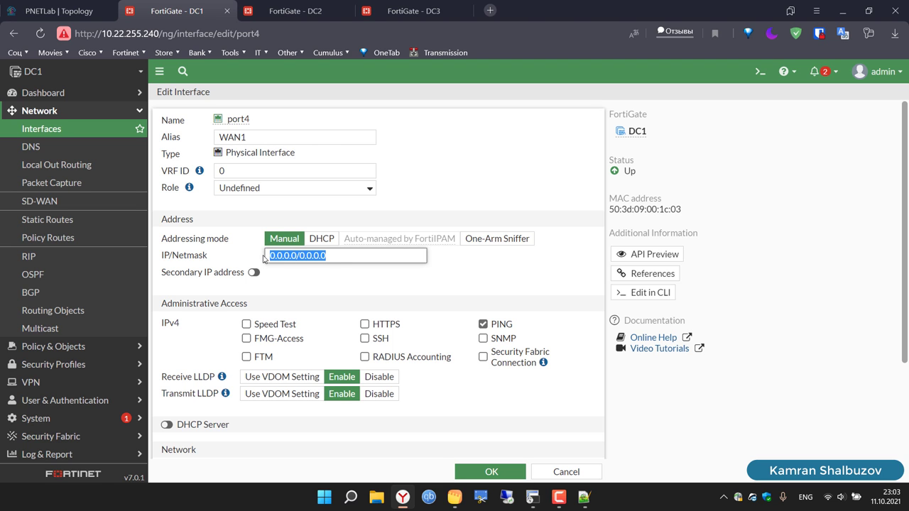
click(78, 13)
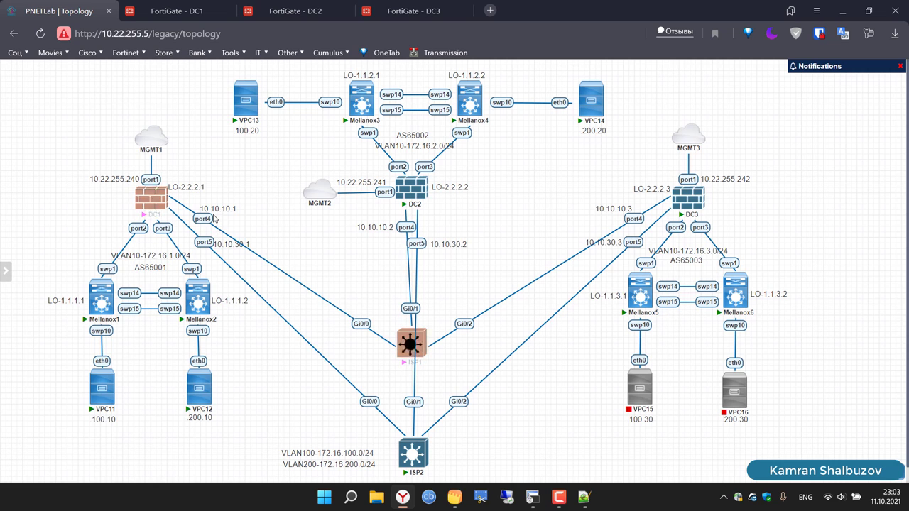
click(177, 10)
key(BackSpace)
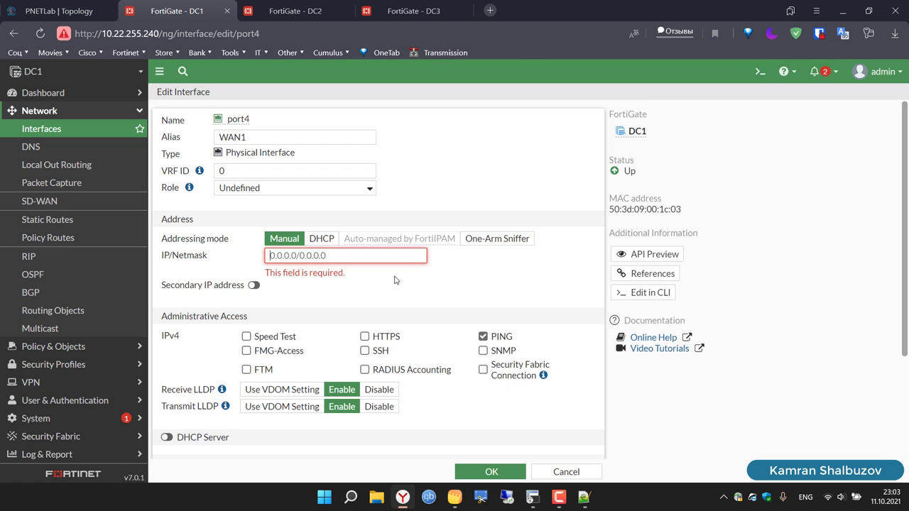
text(10.10.10)
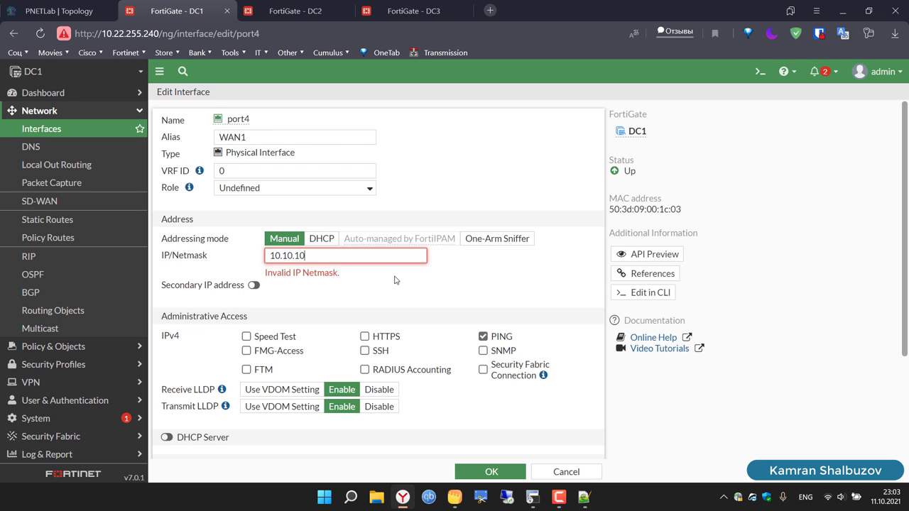
text(.1/24)
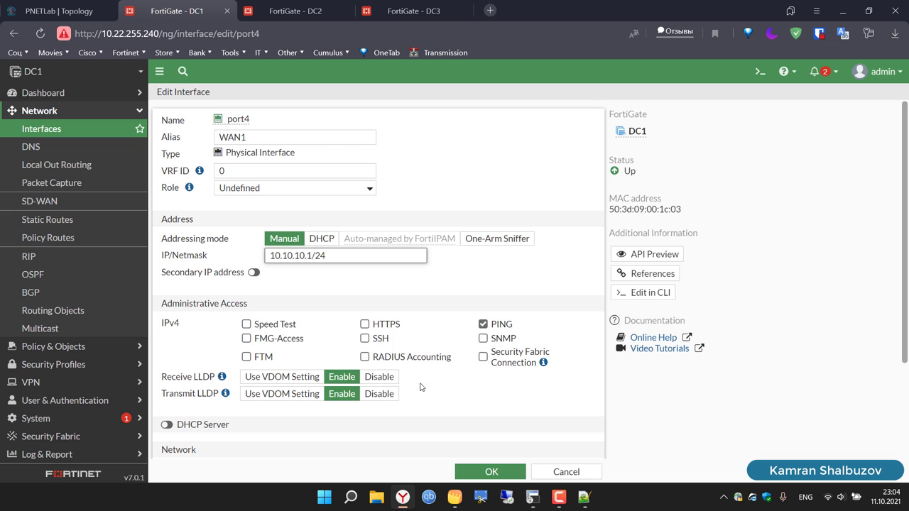
scroll(513, 428, down, 2)
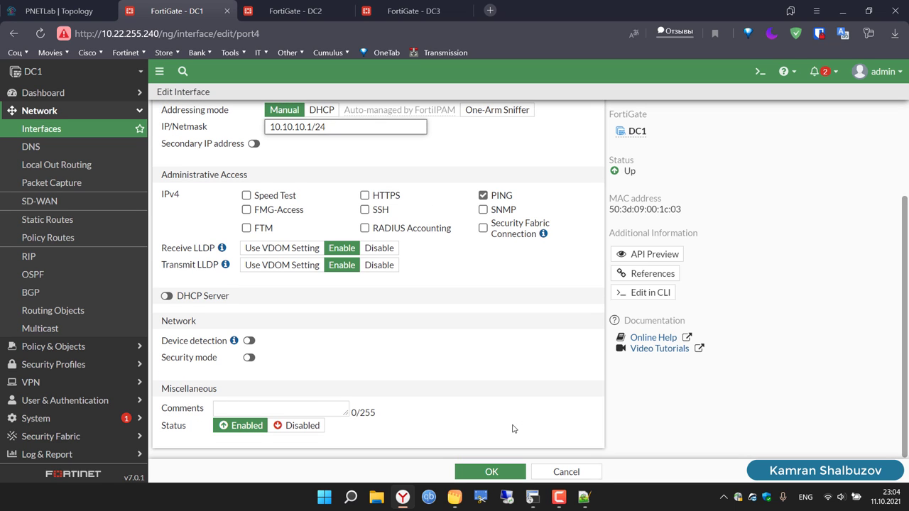
scroll(513, 427, up, 3)
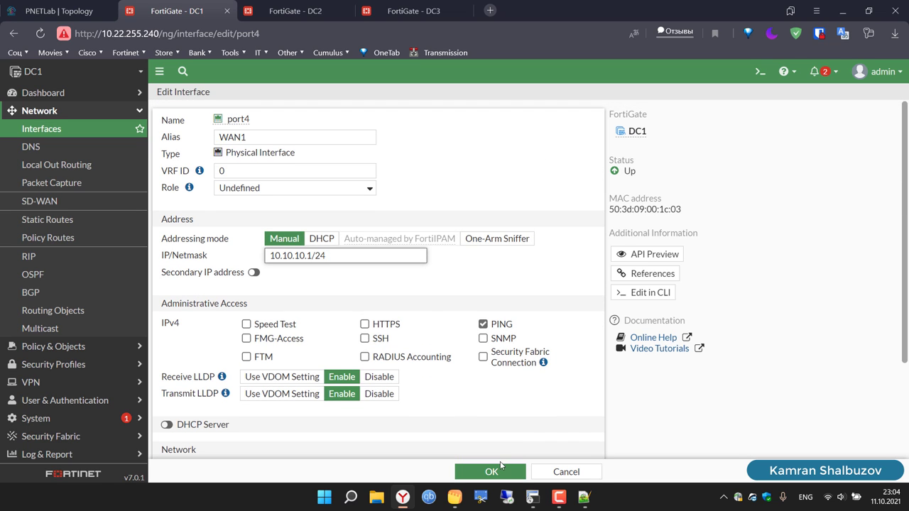
click(497, 471)
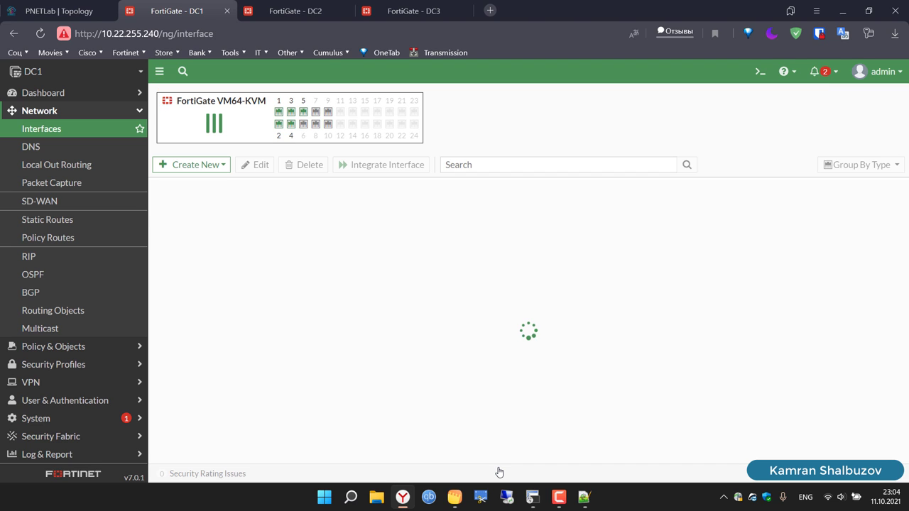
Step: Edit DC2's port4 with alias WAN1 and IP/Netmask 10.10.10.2/24
click(295, 10)
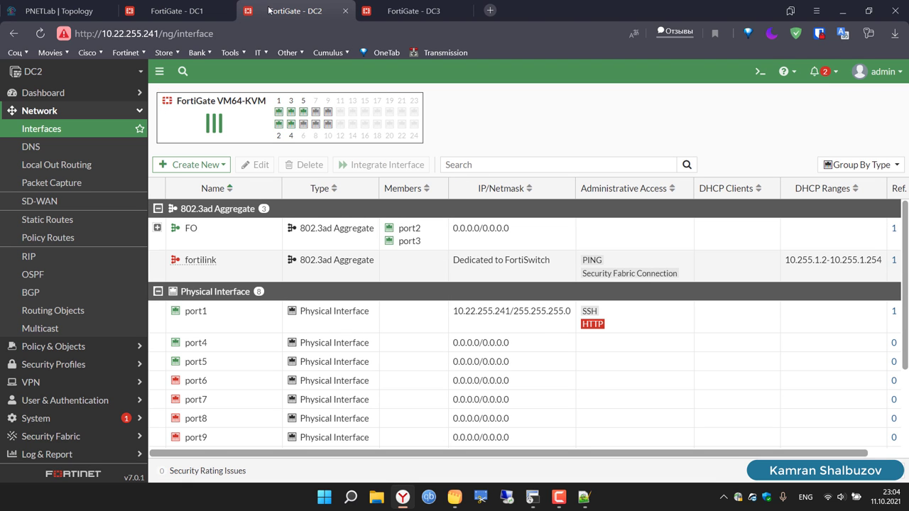
click(237, 346)
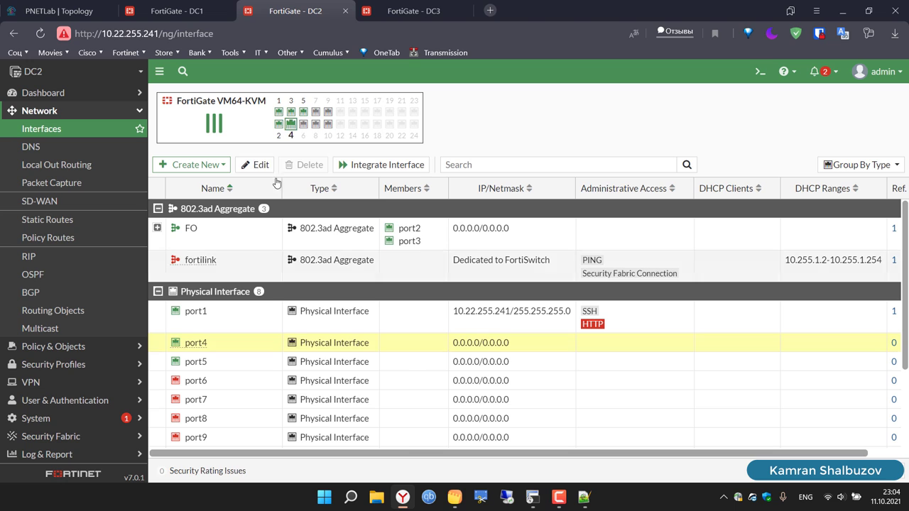
click(261, 165)
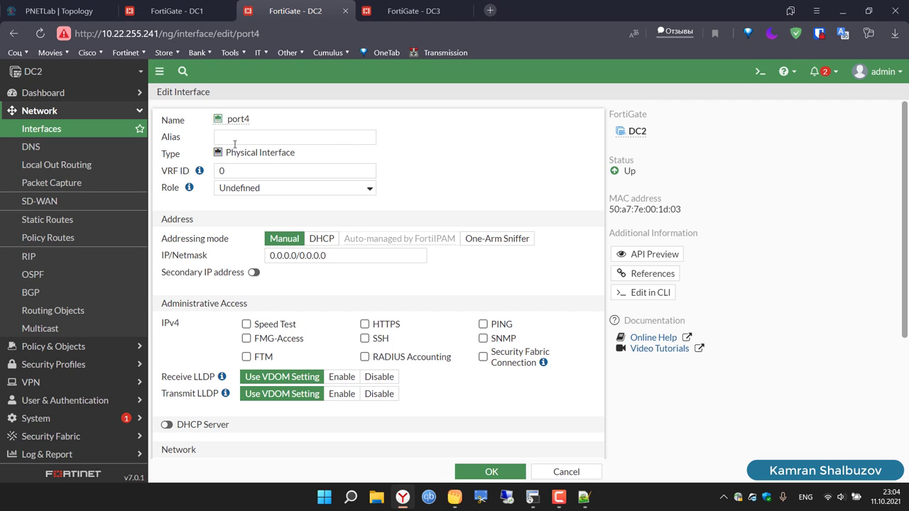
click(234, 142)
text(WAN)
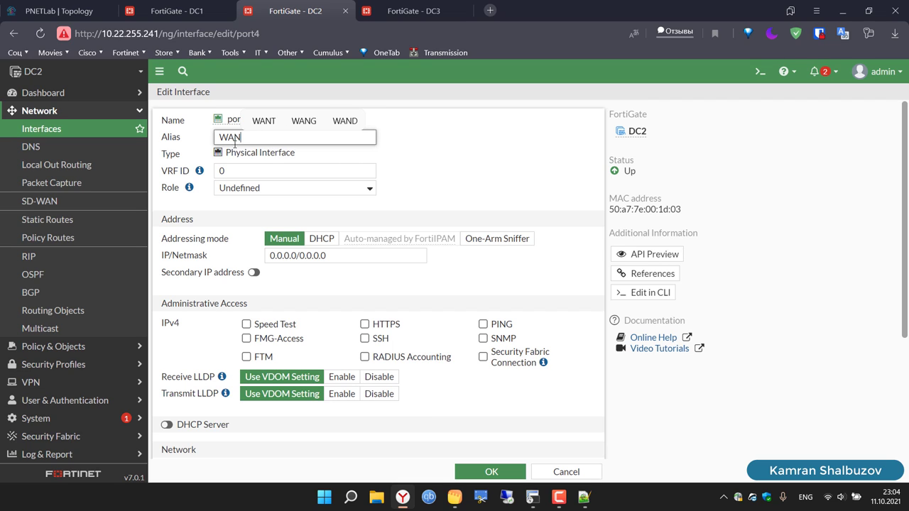
text(1)
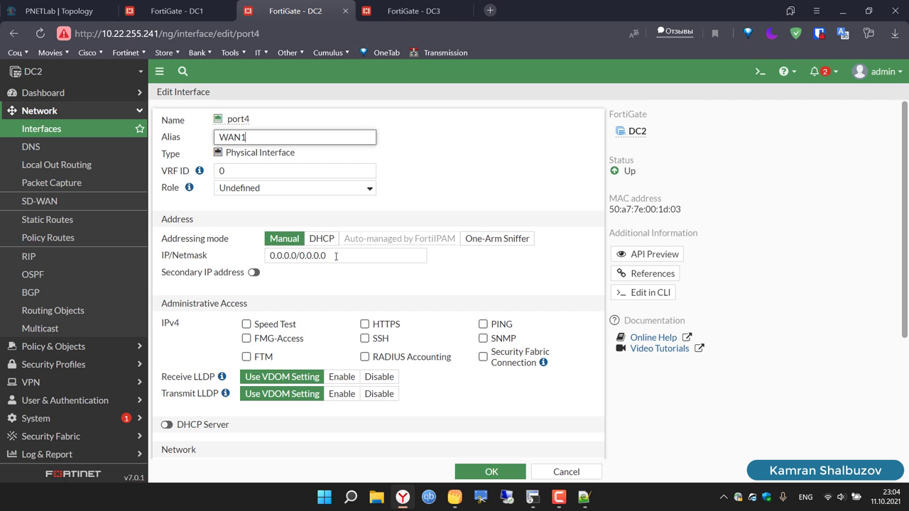
click(336, 257)
text(net add vxlan vni200 bridge access 200)
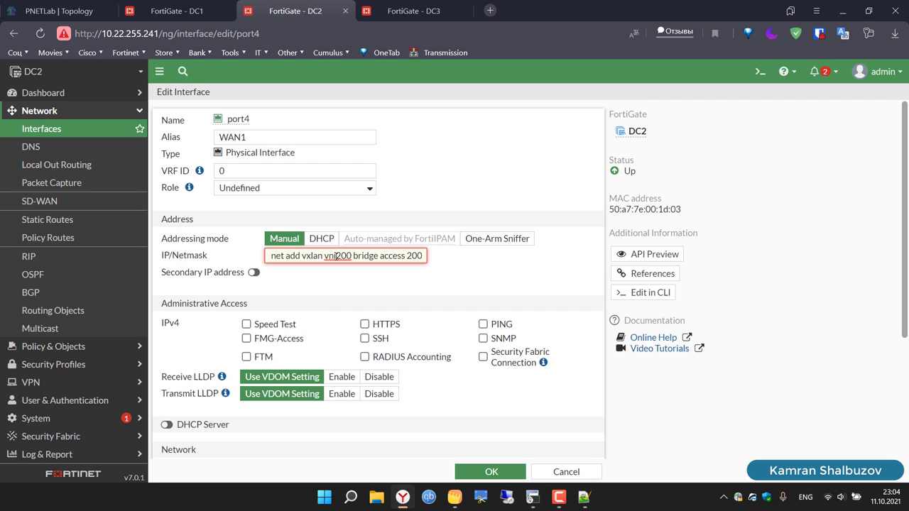
key(ctrl+a)
key(BackSpace)
text(1)
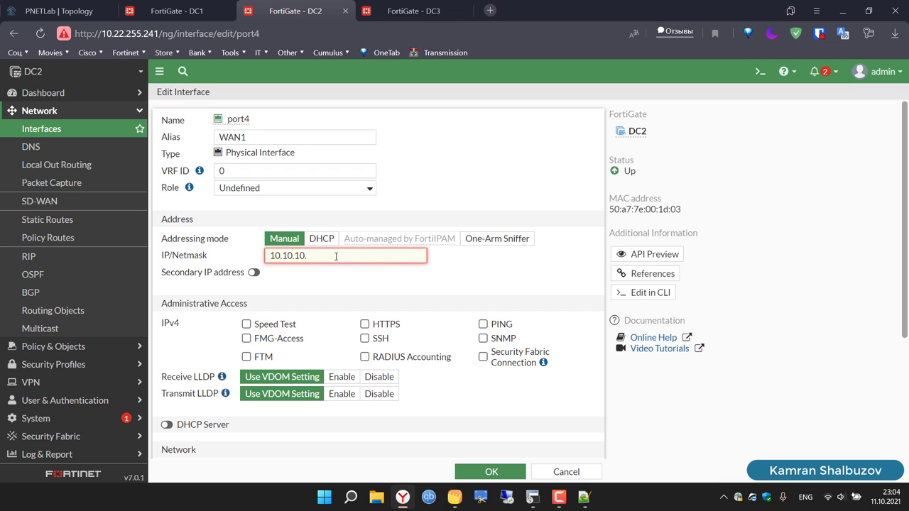
text(0.10.10.2/24)
Step: Enable PING and LLDP receive/transmit on DC2's port4 and save it
click(483, 325)
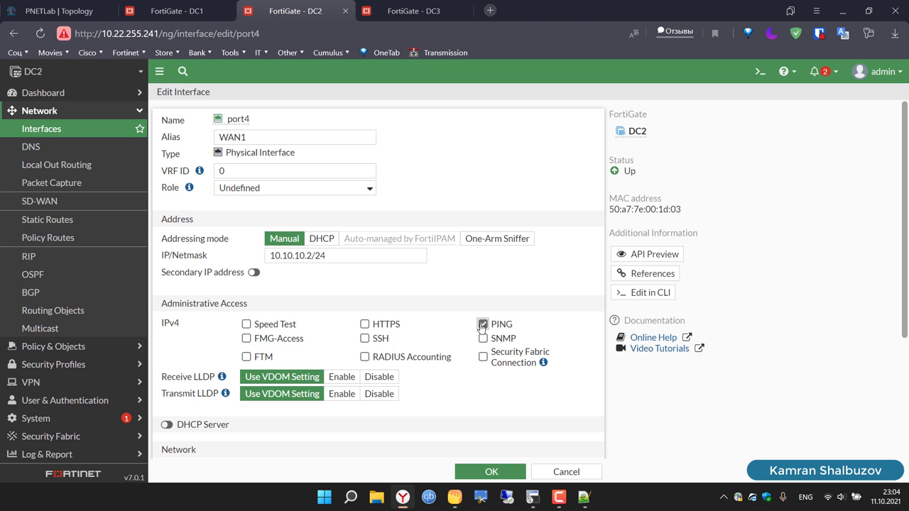
click(341, 377)
click(342, 394)
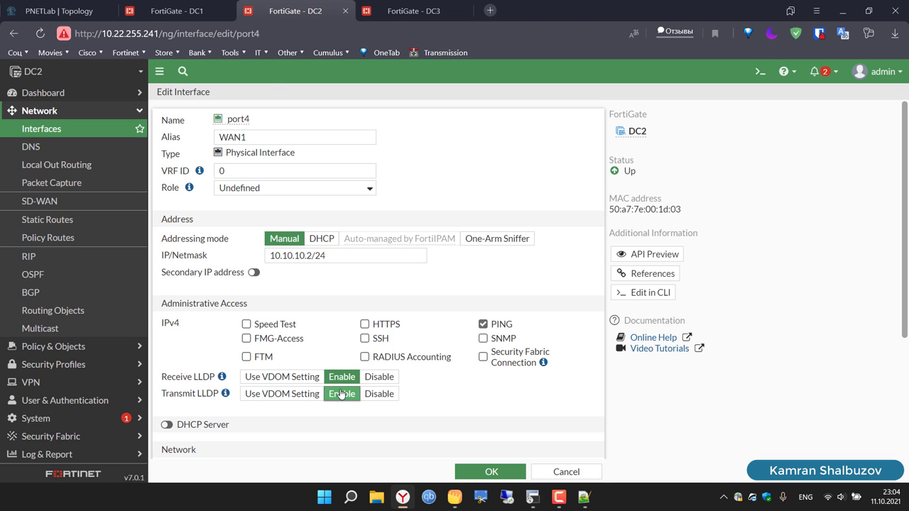
click(56, 15)
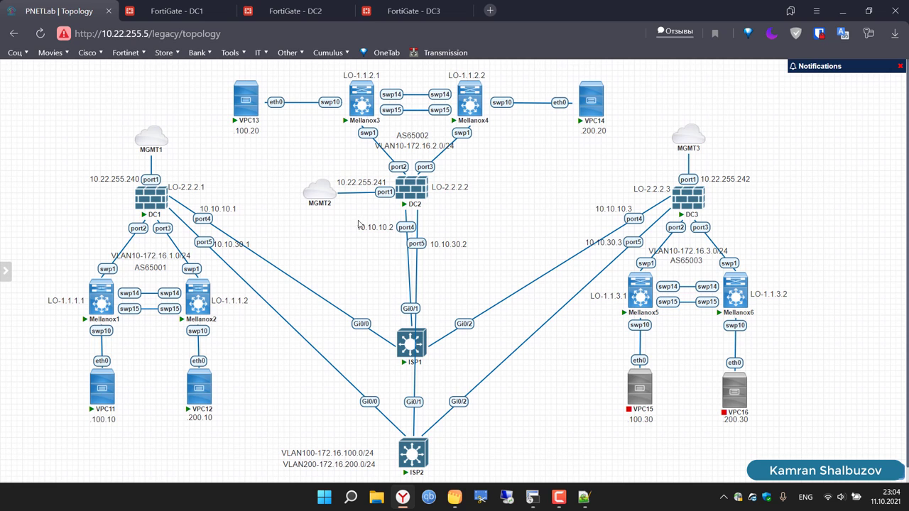
click(293, 12)
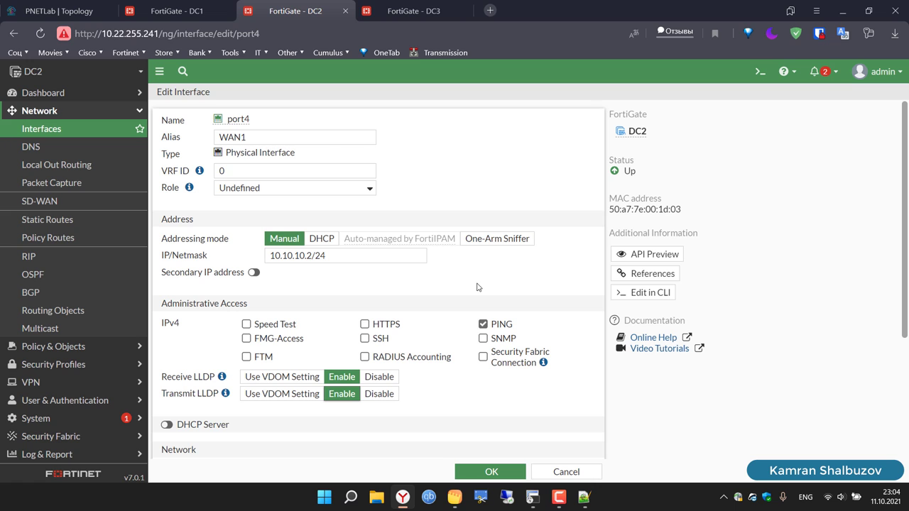
scroll(478, 287, down, 5)
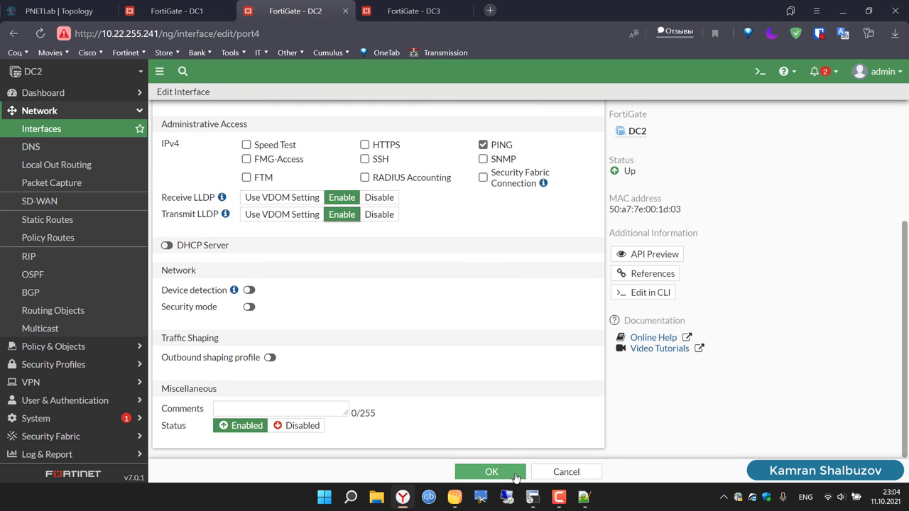
scroll(447, 272, up, 5)
triple_click(355, 261)
key(ctrl+c)
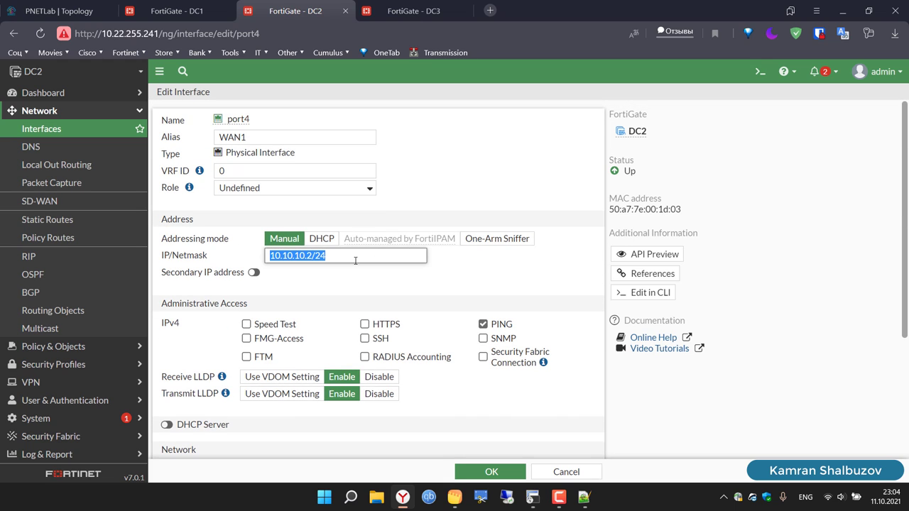
click(491, 472)
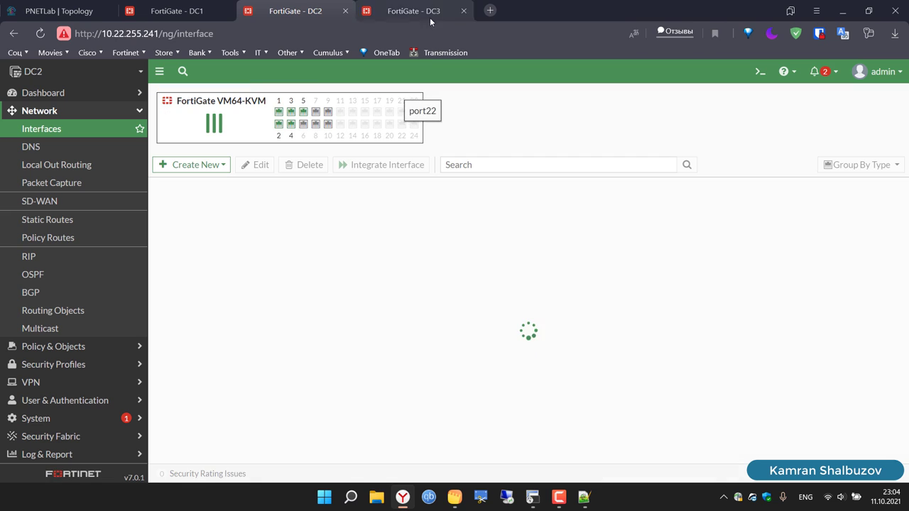
click(409, 17)
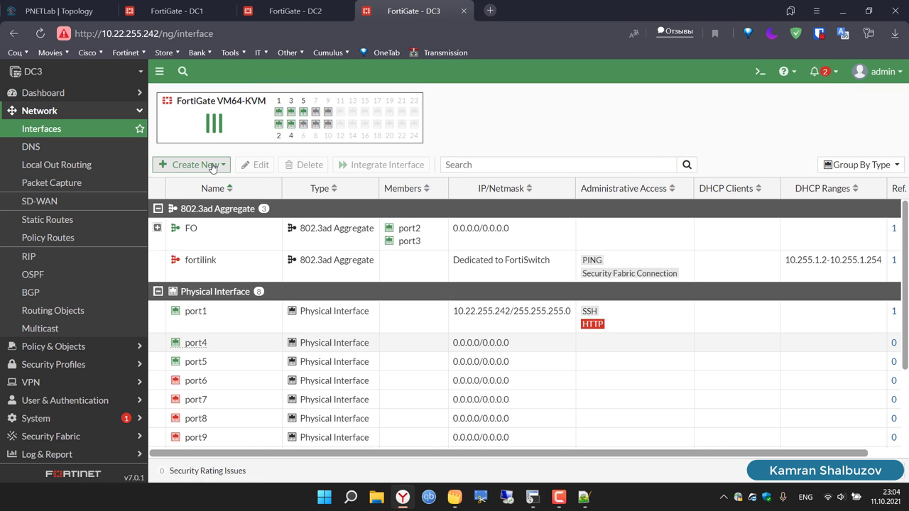
Step: Edit DC3's port4 with alias WAN3 and IP/Netmask 10.10.10.3/24
click(250, 348)
click(256, 168)
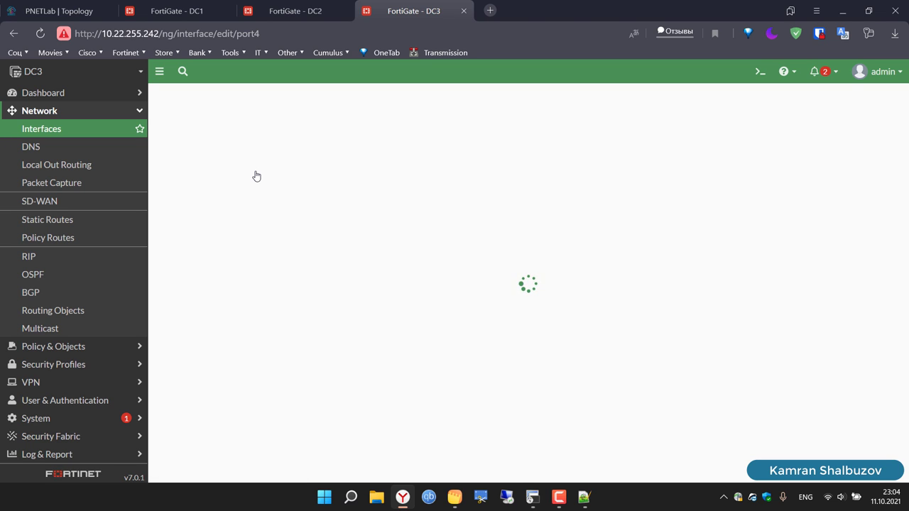
click(281, 141)
text(W)
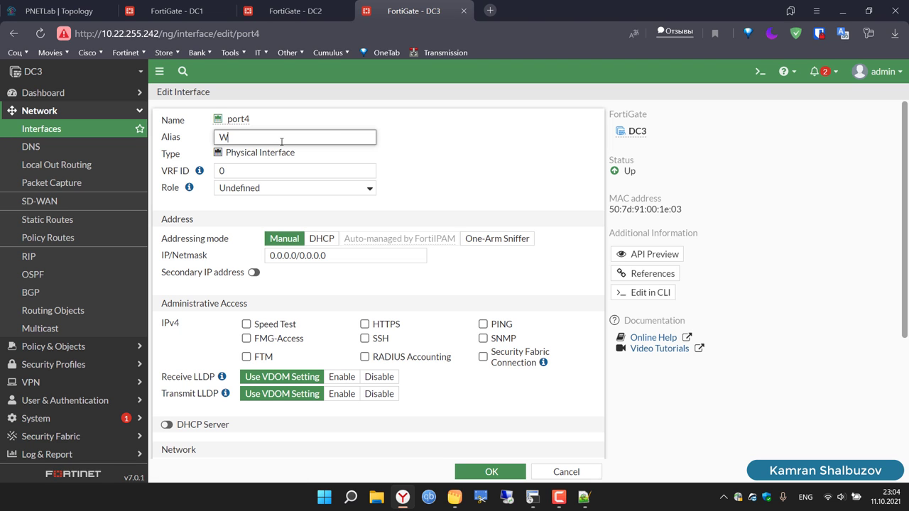
text(AN3)
click(350, 262)
key(BackSpace)
key(BackSpace)
key(BackSpace)
key(BackSpace)
key(BackSpace)
key(BackSpace)
key(BackSpace)
key(BackSpace)
key(BackSpace)
key(BackSpace)
key(BackSpace)
key(BackSpace)
key(BackSpace)
key(BackSpace)
key(BackSpace)
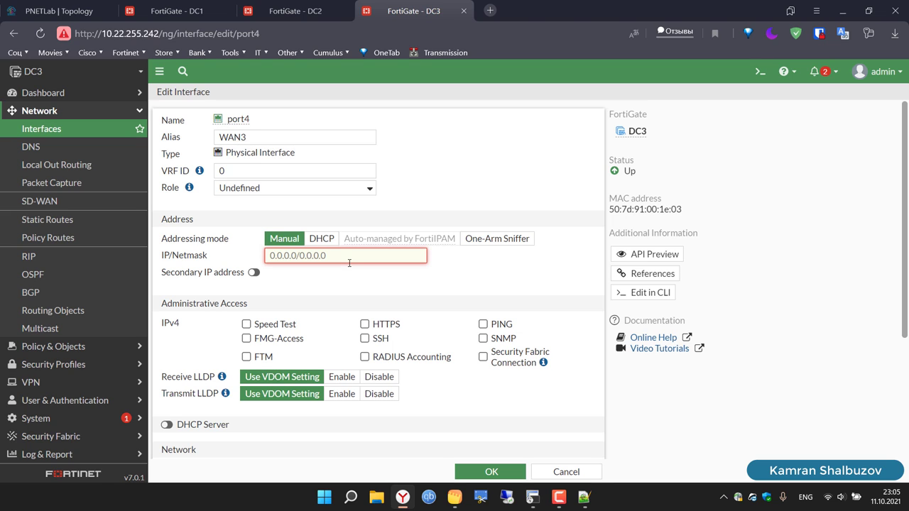
key(ctrl+v)
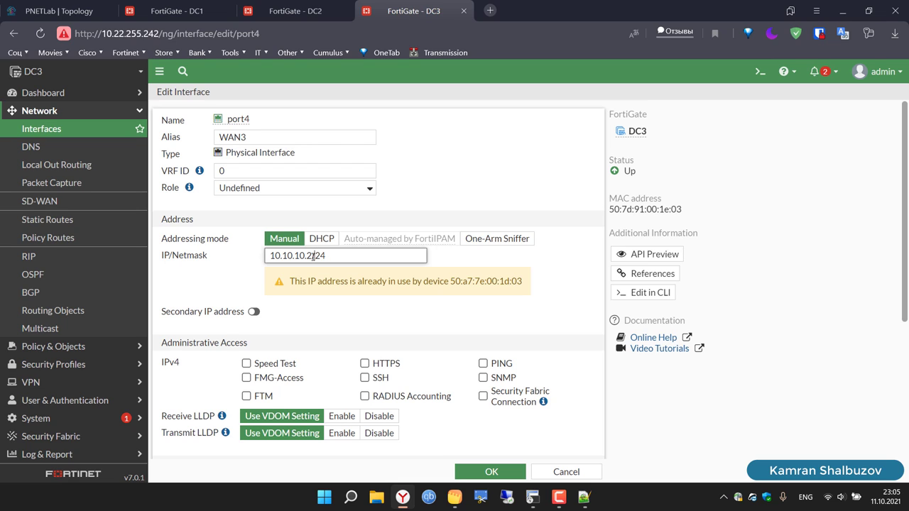
key(BackSpace)
text(3)
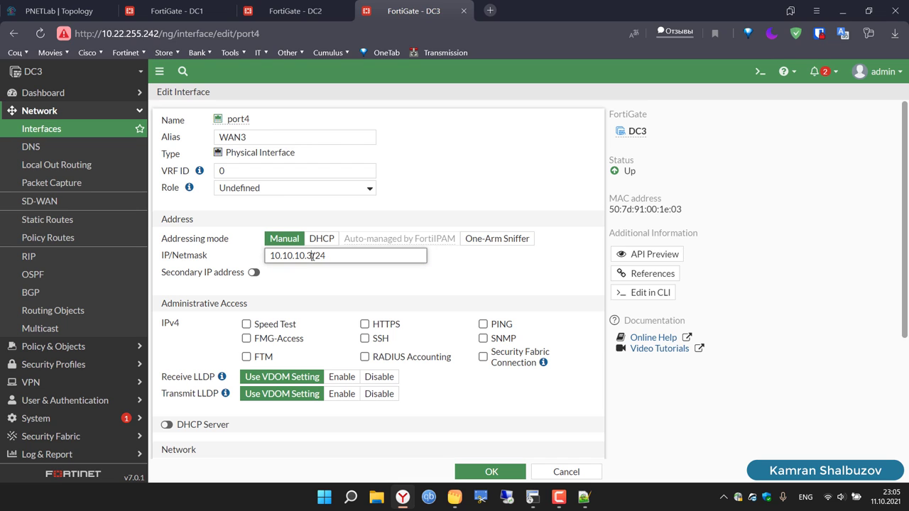
Step: Enable PING and LLDP, set role WAN on DC3's port4, and save it
click(484, 325)
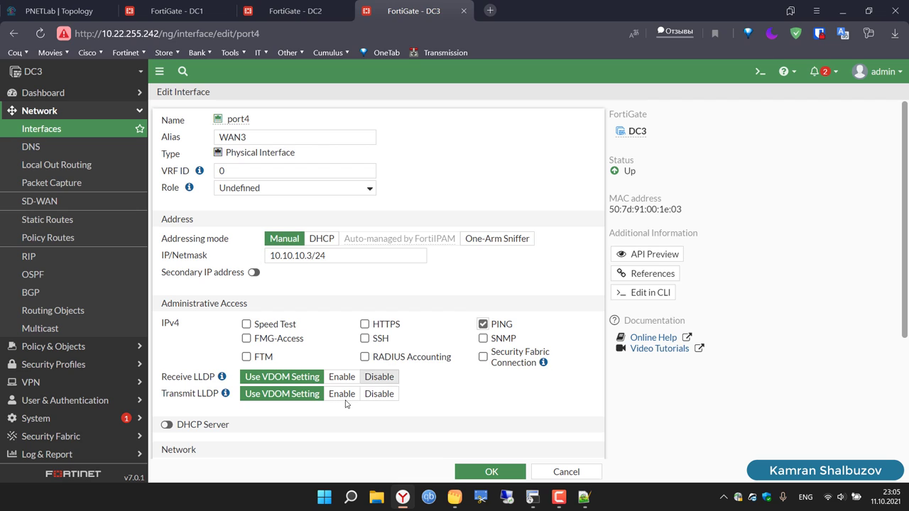
click(343, 378)
click(346, 394)
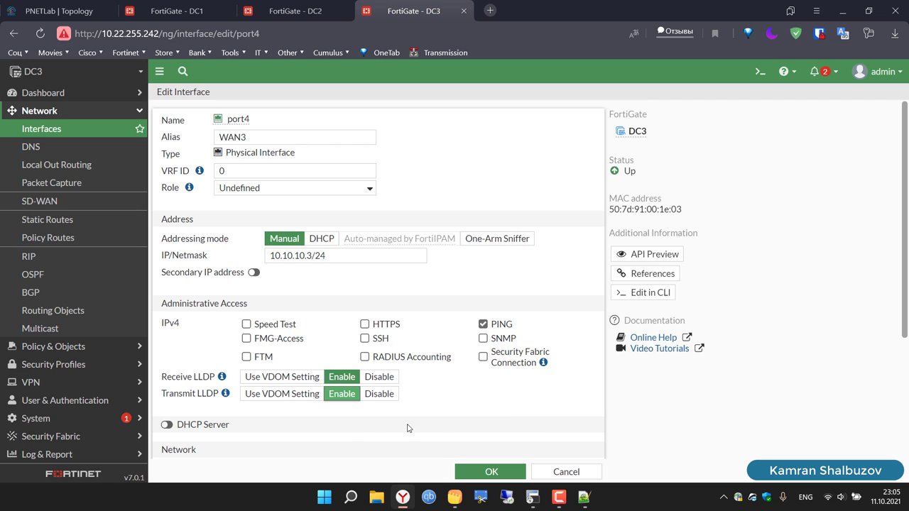
click(249, 188)
click(248, 212)
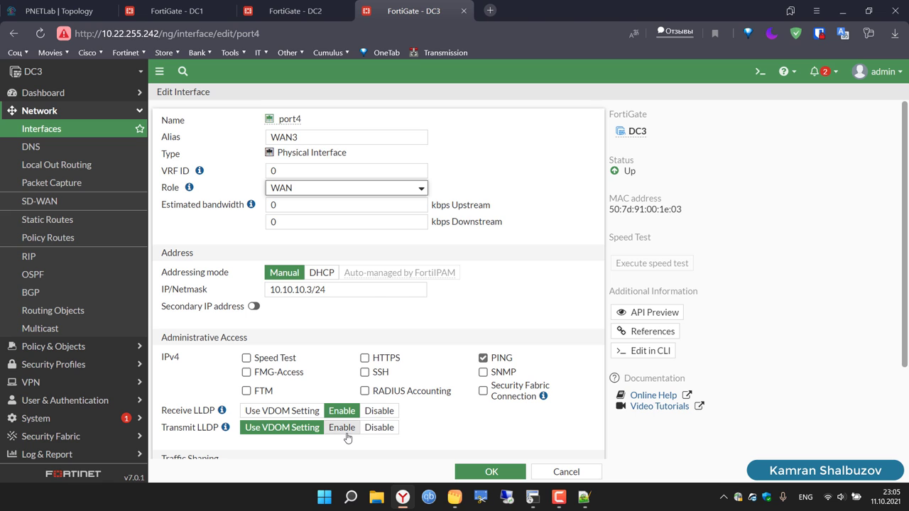
click(343, 428)
click(492, 473)
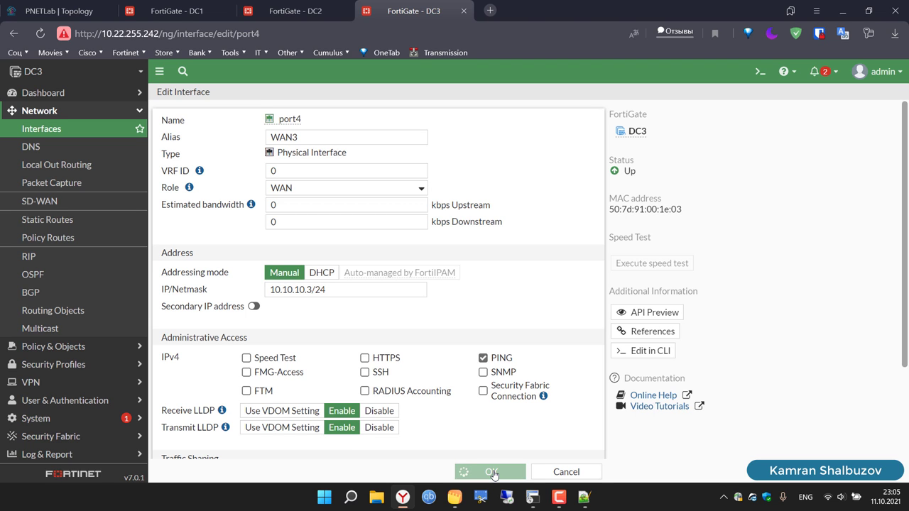
click(176, 10)
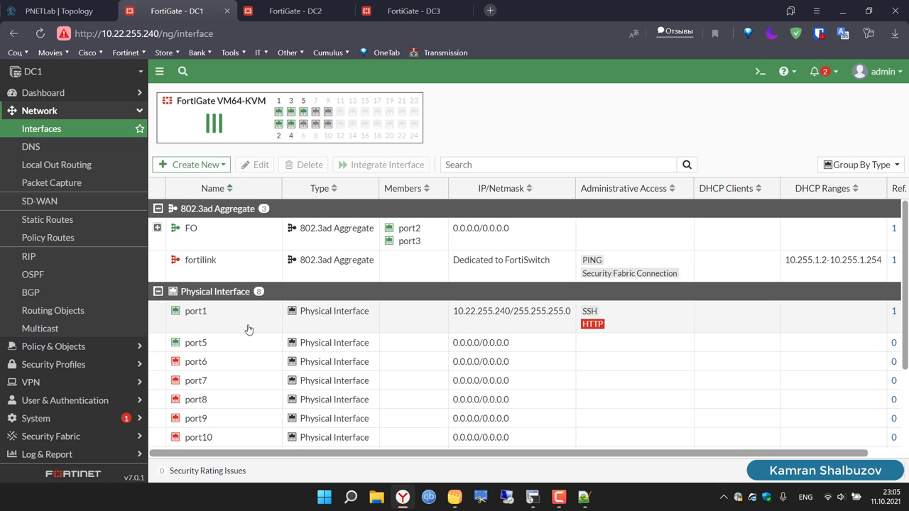
Step: Set DC1's WAN1 (port4) role to WAN with LLDP transmit enabled and save
scroll(248, 329, down, 3)
click(256, 345)
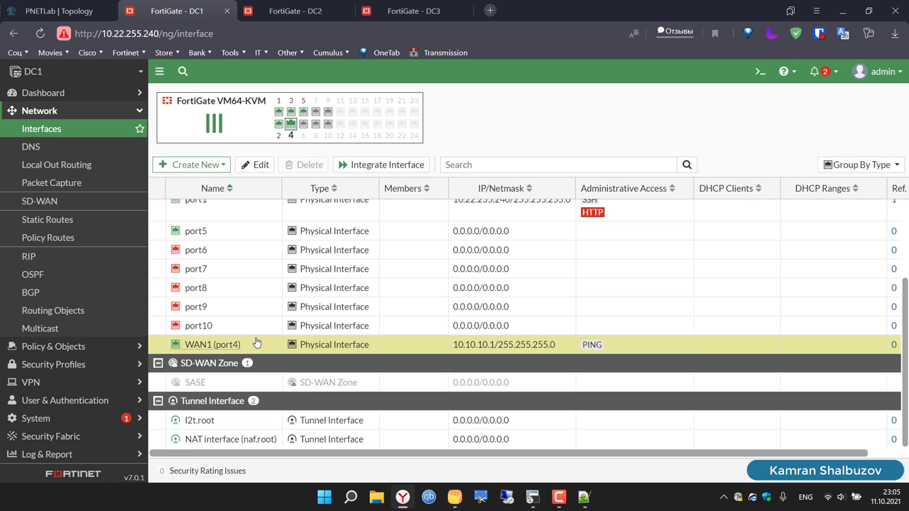
click(259, 165)
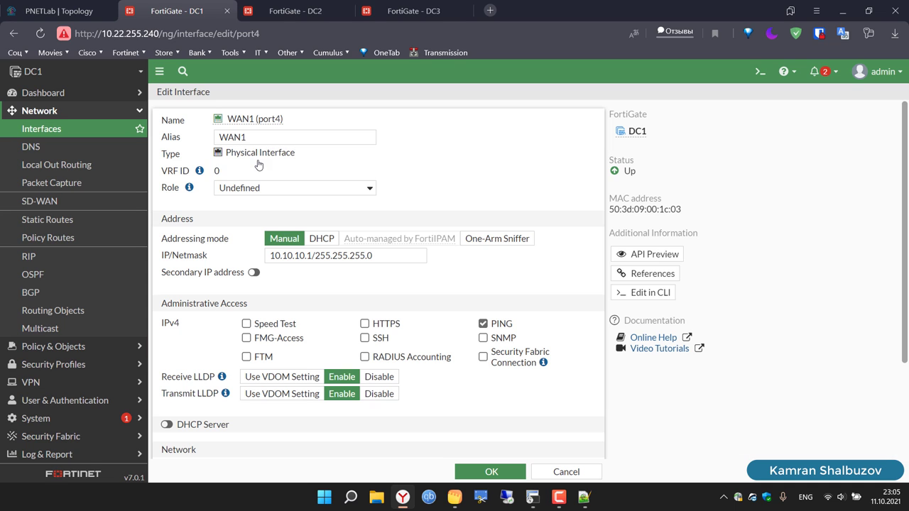
click(271, 190)
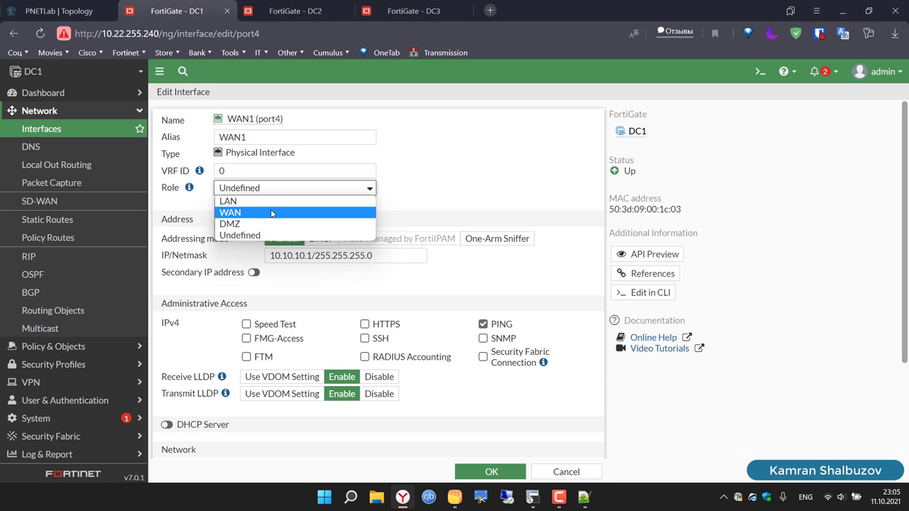
click(274, 211)
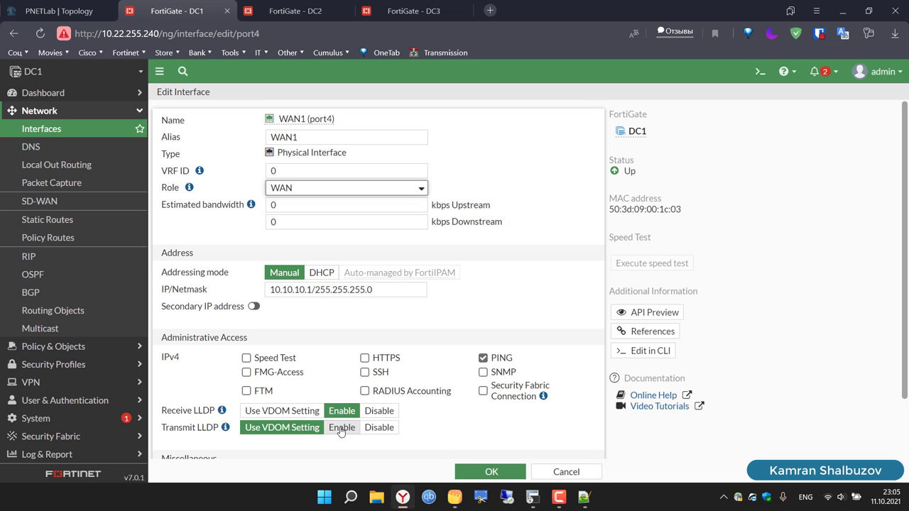
click(341, 428)
click(480, 473)
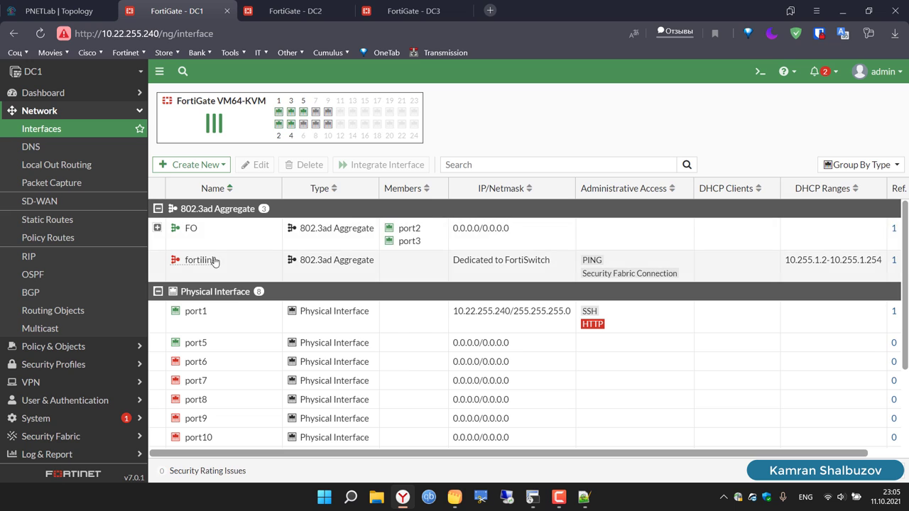
Step: Edit DC1's port5 with role WAN and alias WAN2
click(229, 346)
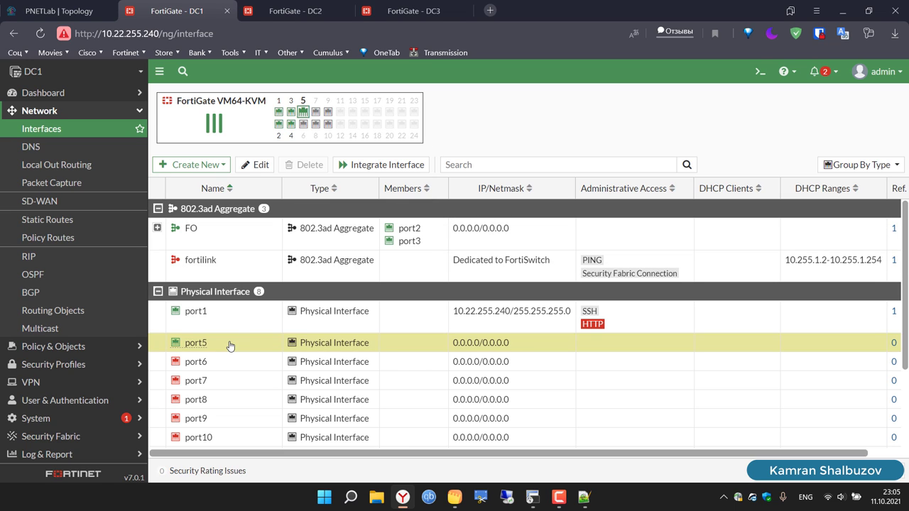
click(257, 166)
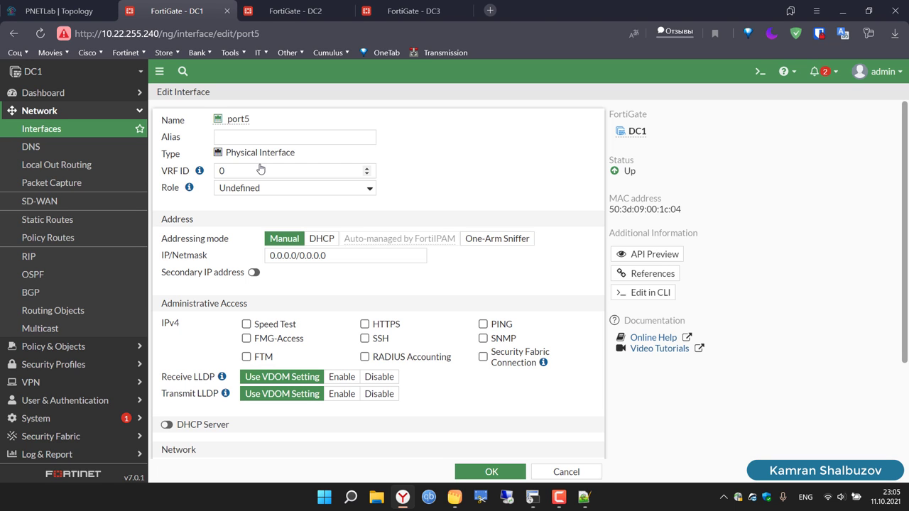
click(323, 189)
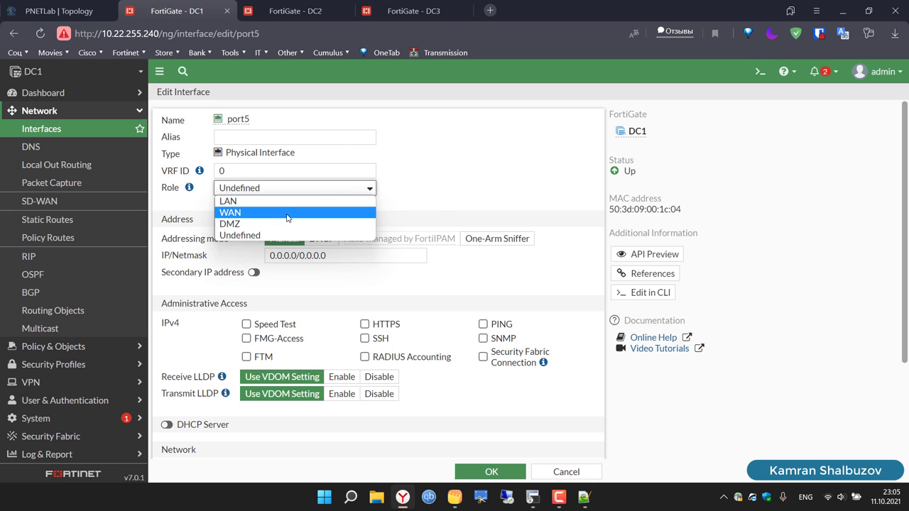
click(286, 213)
click(284, 141)
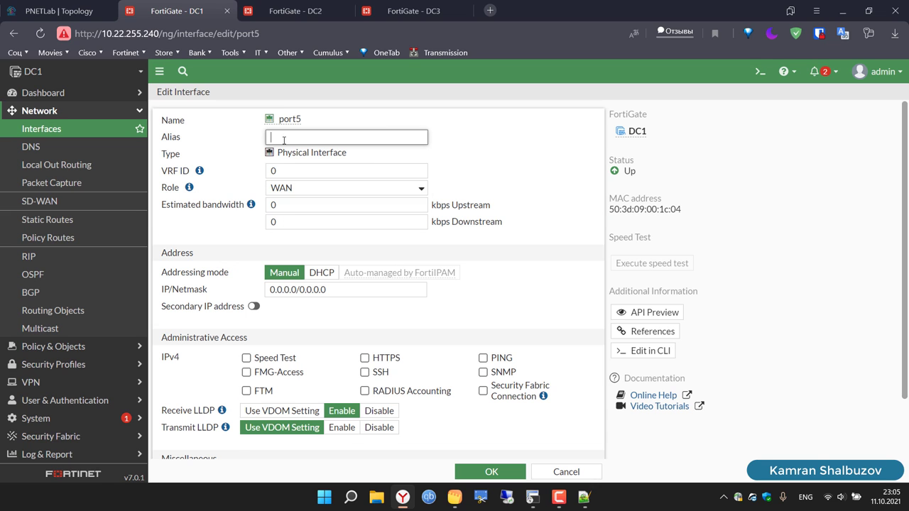
text(WAN2)
Step: Give port5 IP/Netmask 10.10.30.1/24, PING access and LLDP transmit, then save
click(348, 293)
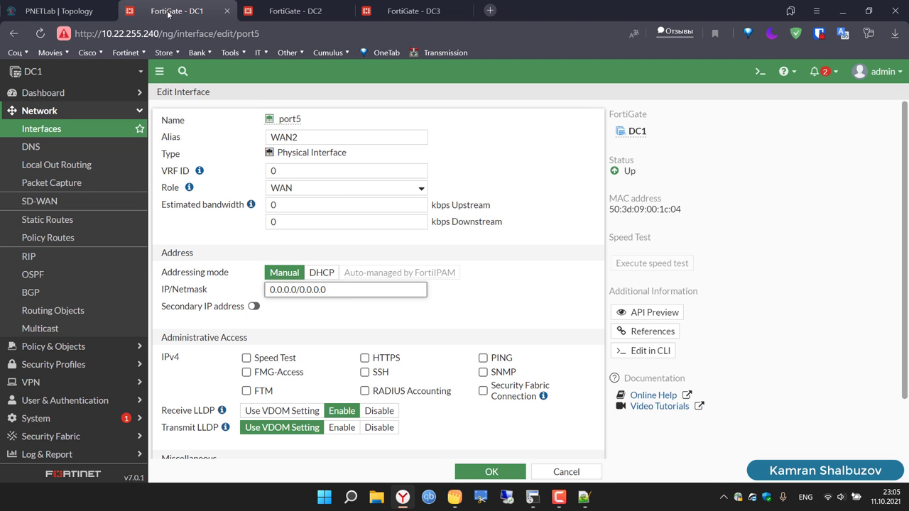
click(67, 13)
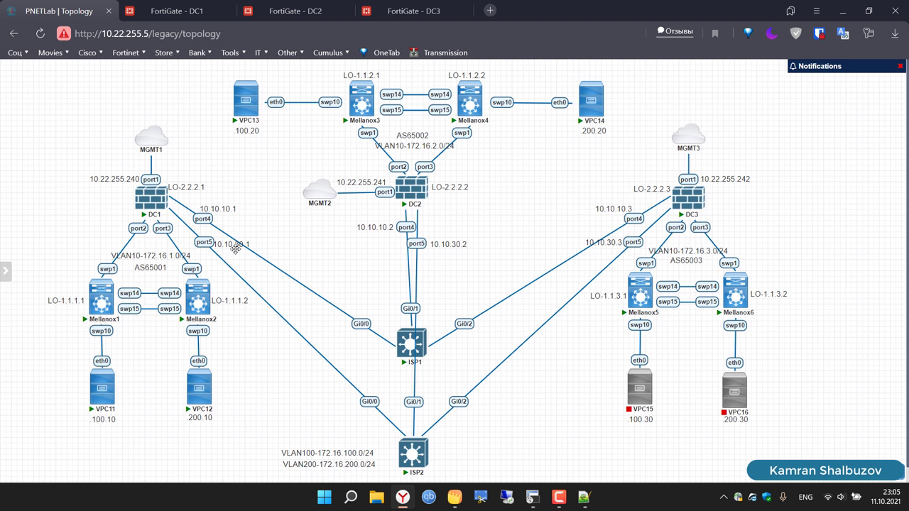
click(182, 11)
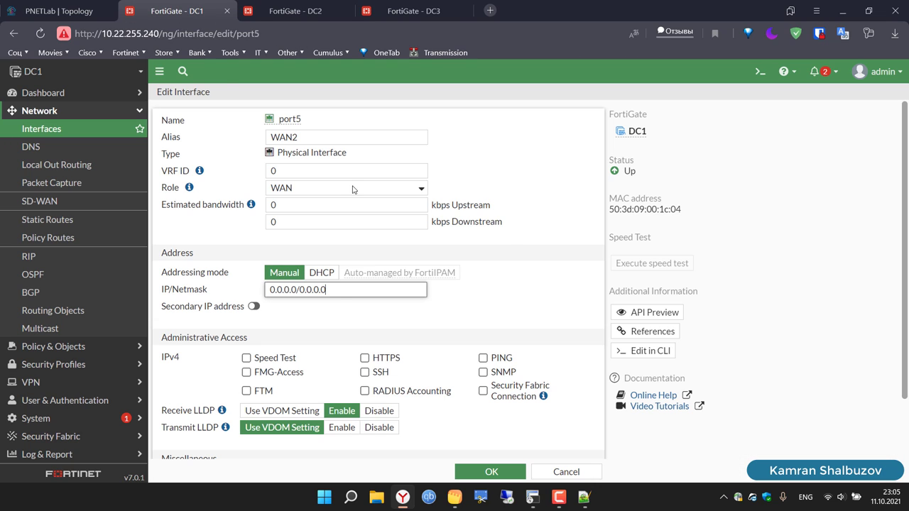
drag(328, 291, 260, 295)
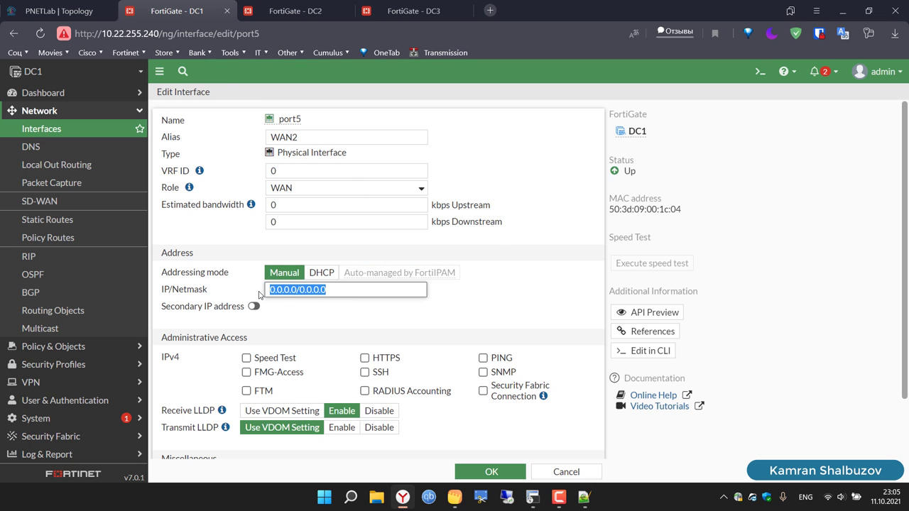
text(10.10.)
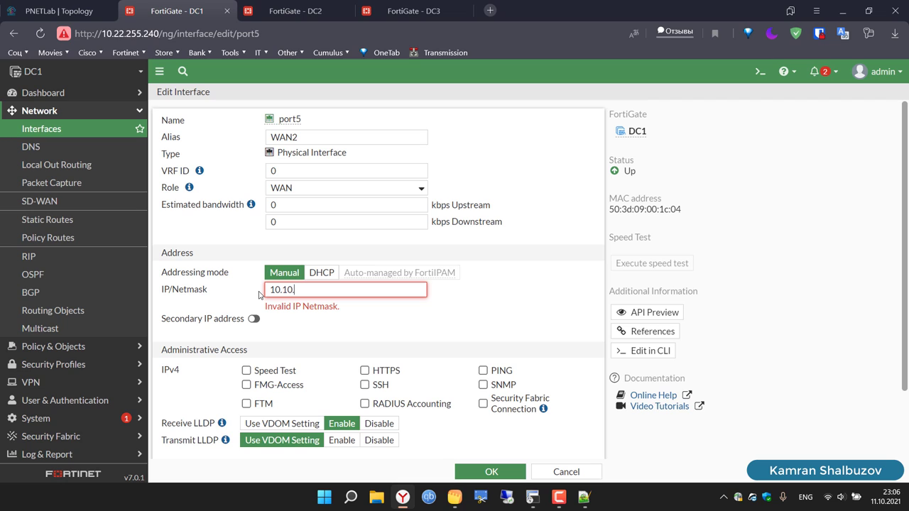
text(30.1/24)
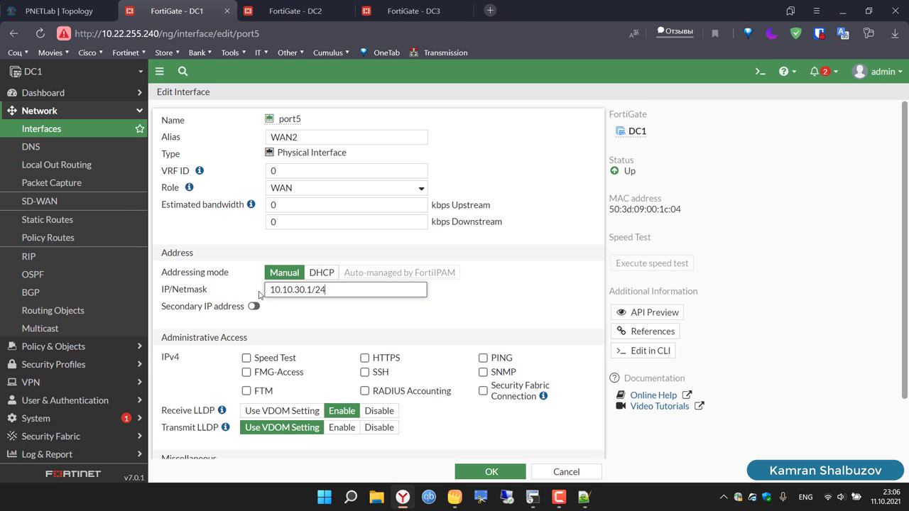
key(ctrl+a)
key(ctrl+c)
click(483, 358)
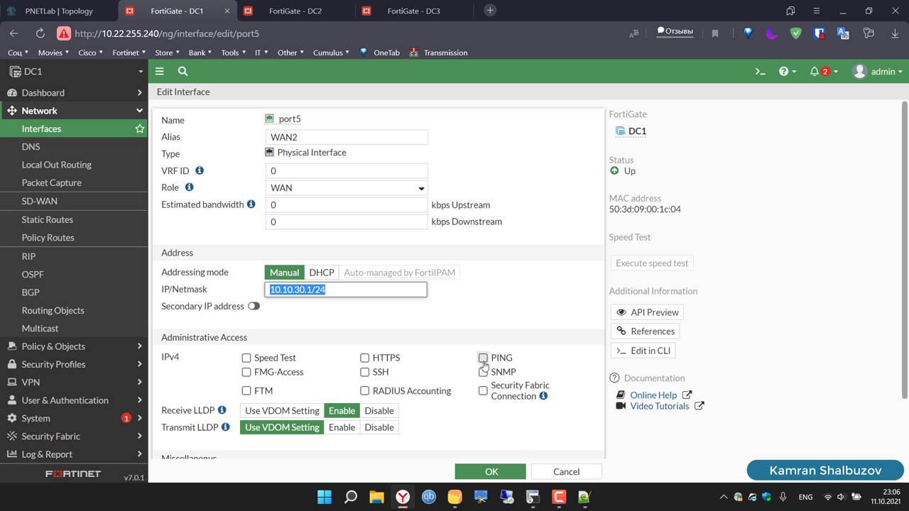
click(337, 431)
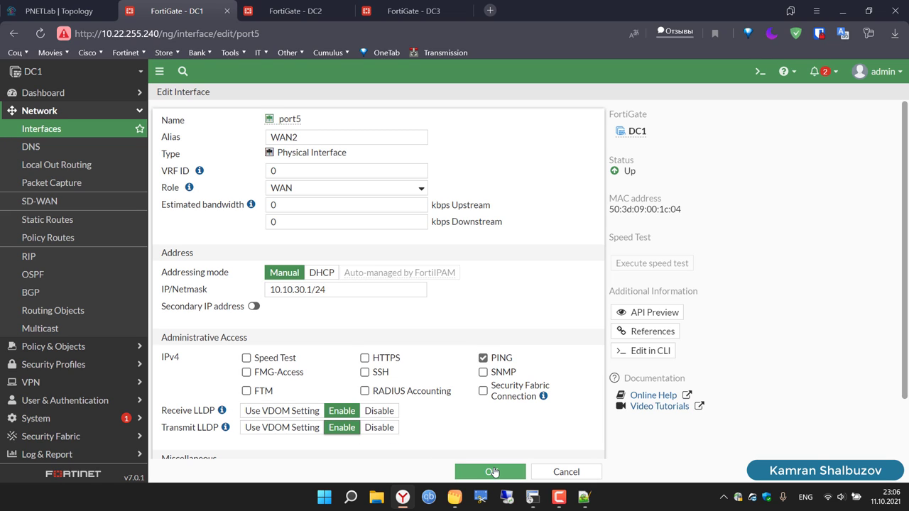
click(492, 472)
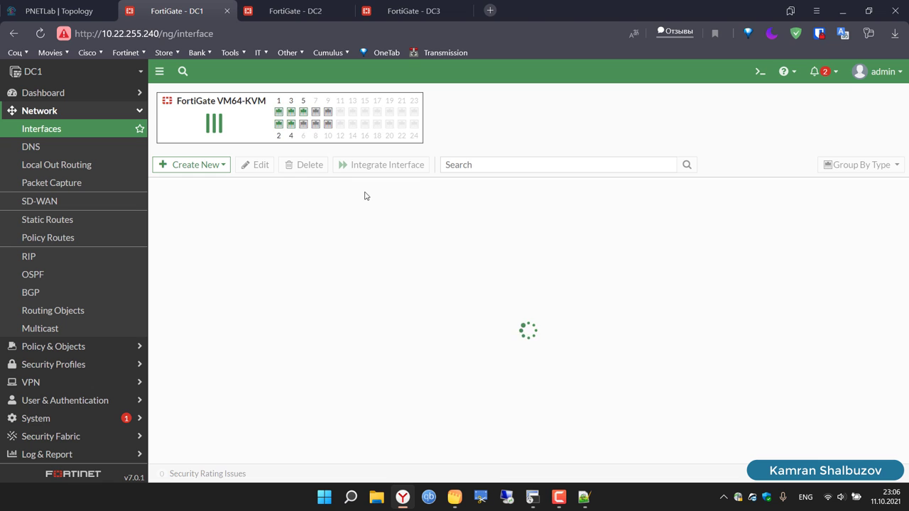
Step: On DC2, set WAN1 (port4) to the WAN role with LLDP transmit enabled
key(ctrl+Tab)
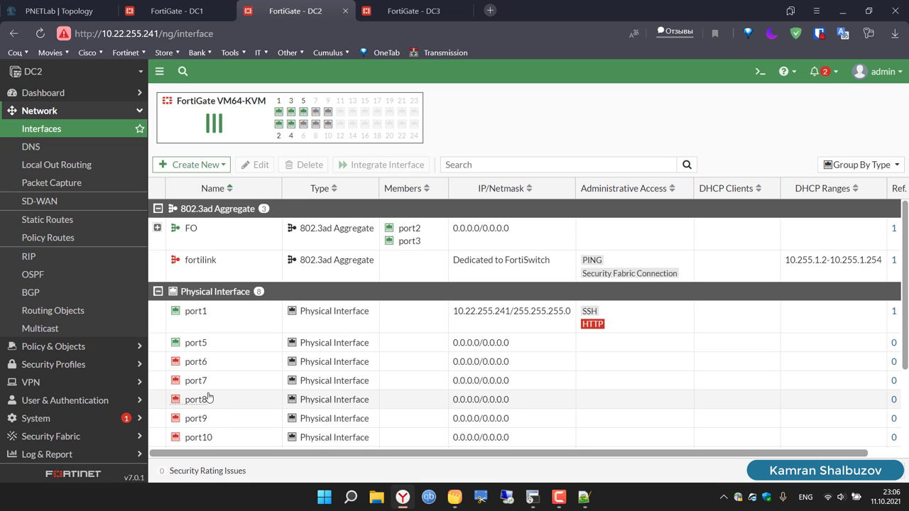
scroll(213, 394, down, 3)
click(253, 369)
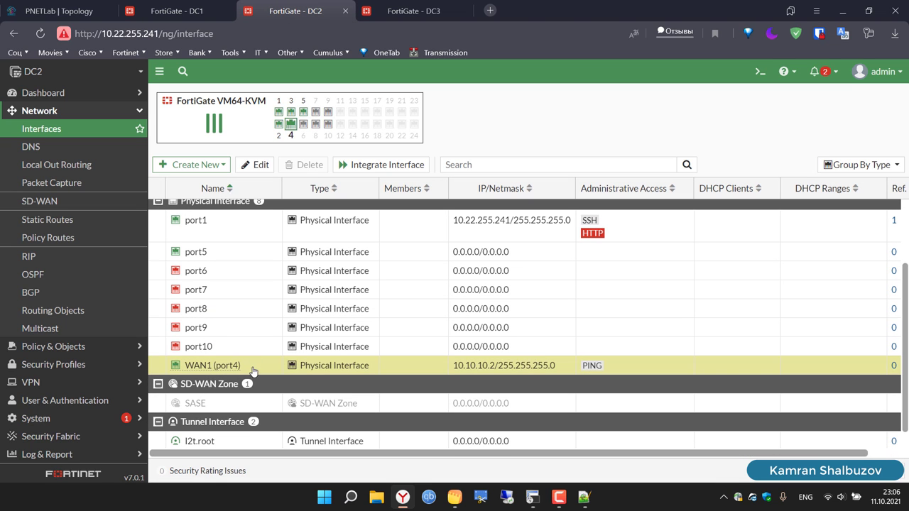
click(256, 165)
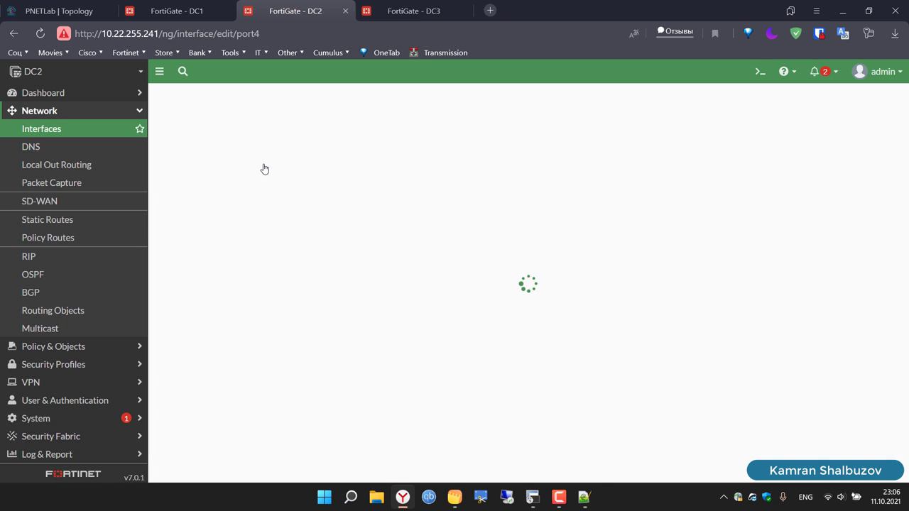
click(247, 189)
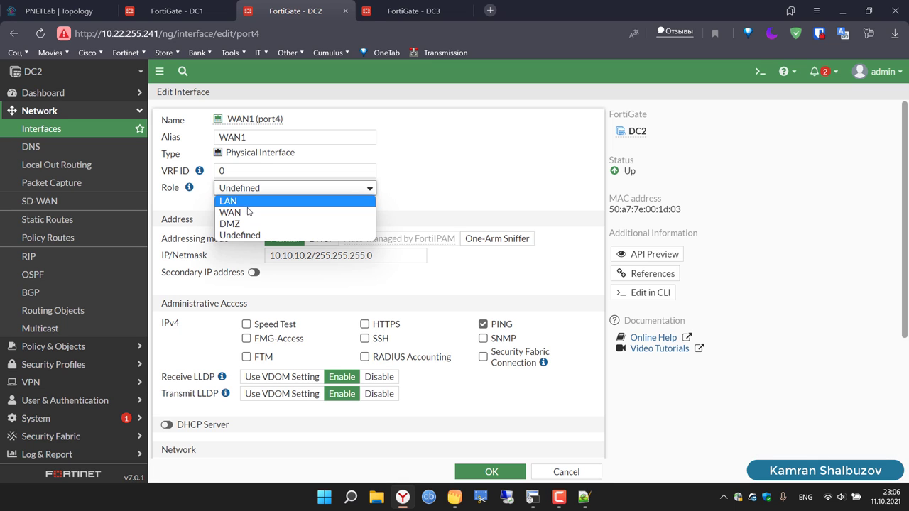
click(249, 212)
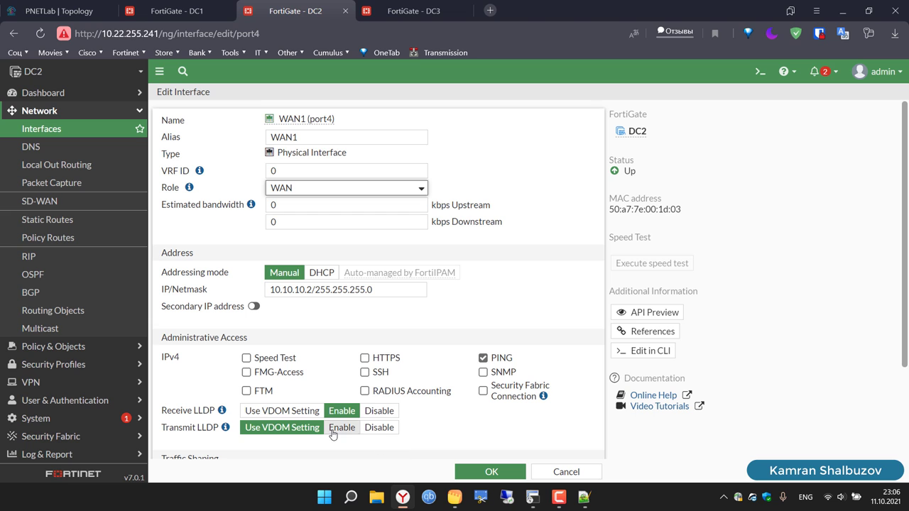
click(342, 428)
click(494, 472)
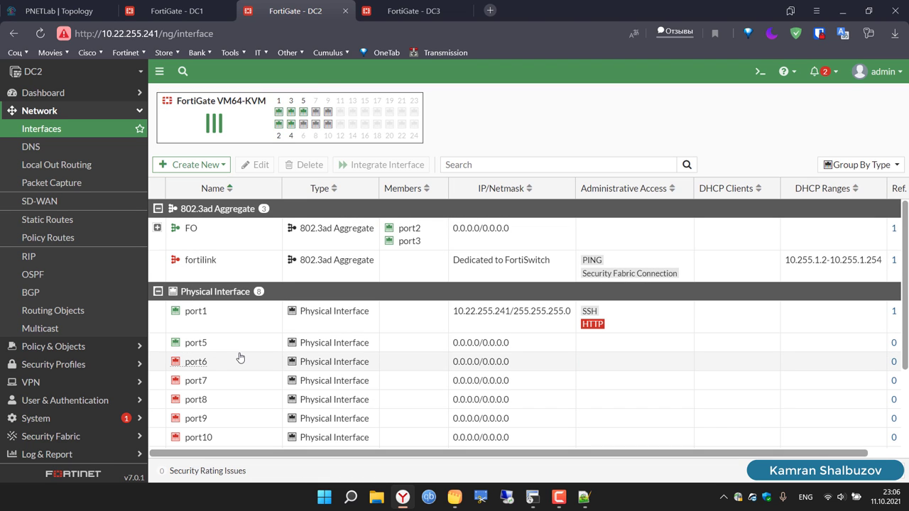
Step: Give DC2's port5 the WAN role and the alias WAN2
click(222, 348)
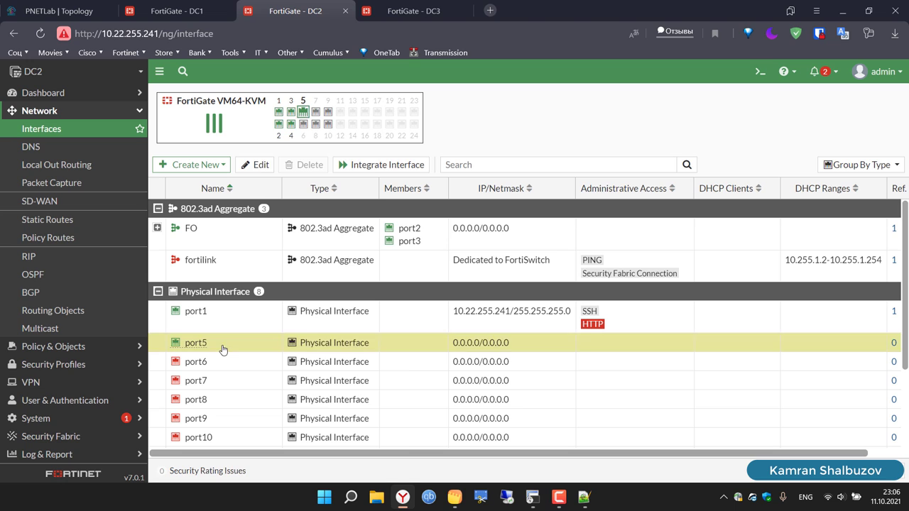
click(254, 165)
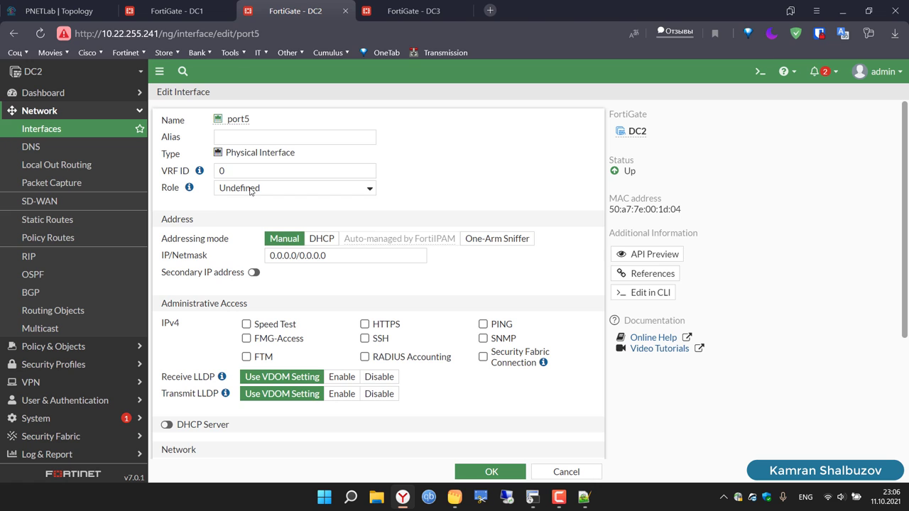
click(250, 189)
click(250, 211)
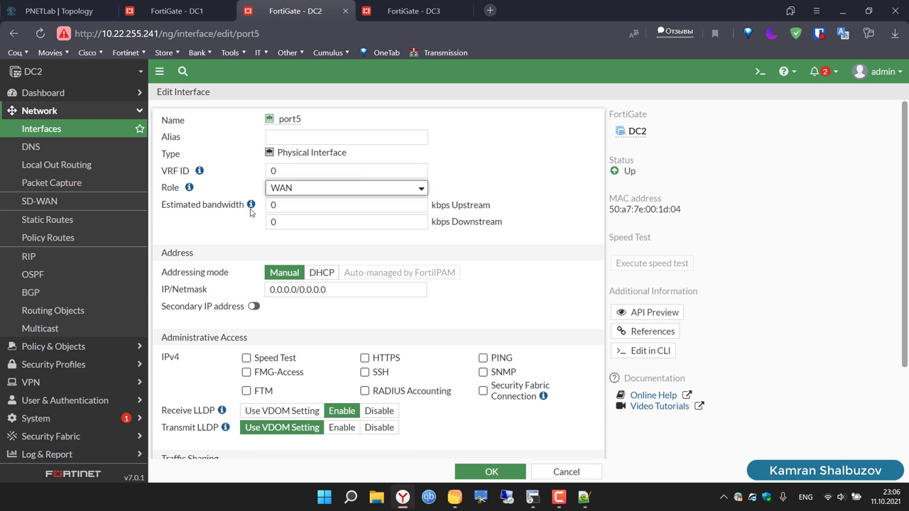
click(307, 133)
text(WAN)
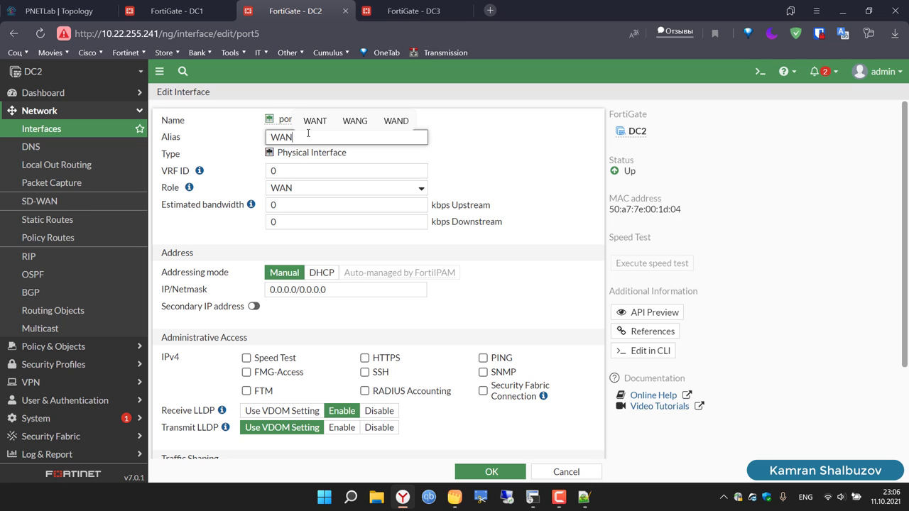
text(2)
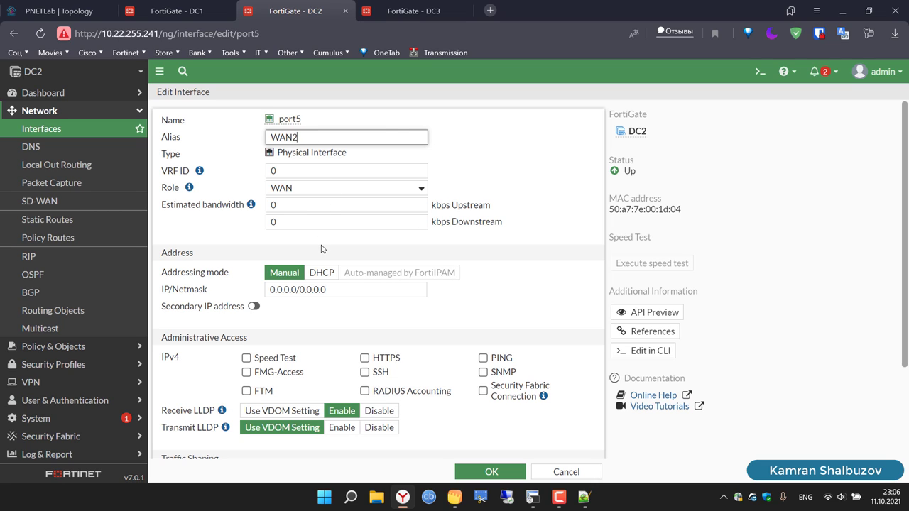
Step: Set port5's address to 10.10.30.2/24, allow PING, enable LLDP transmit, and save
click(335, 289)
key(ctrl+a)
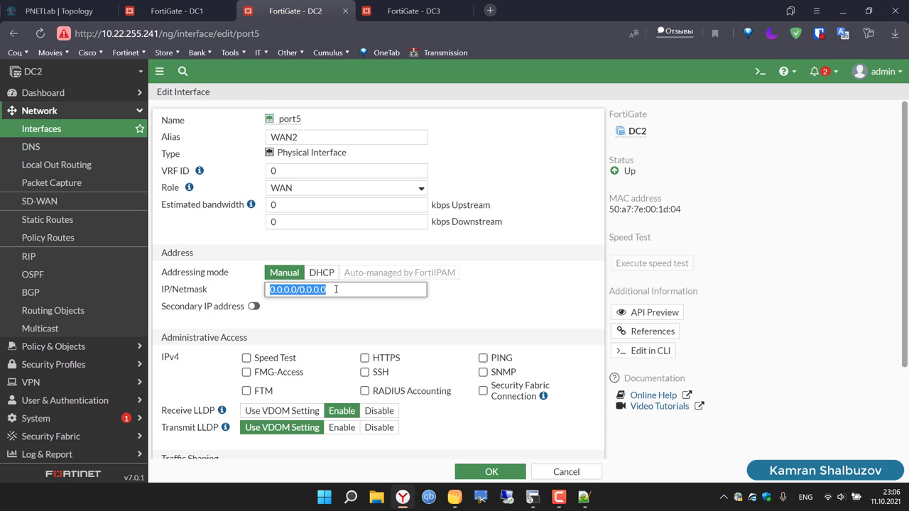
key(ctrl+v)
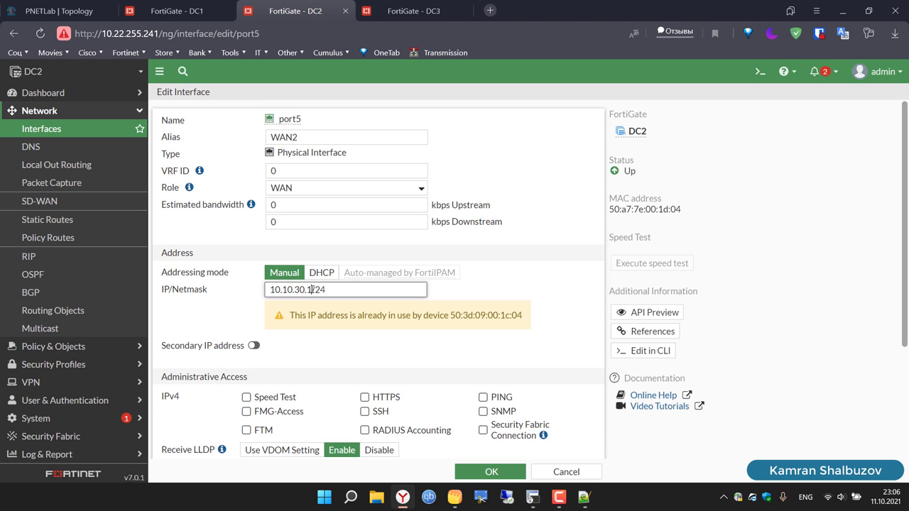
click(312, 289)
key(BackSpace)
text(2)
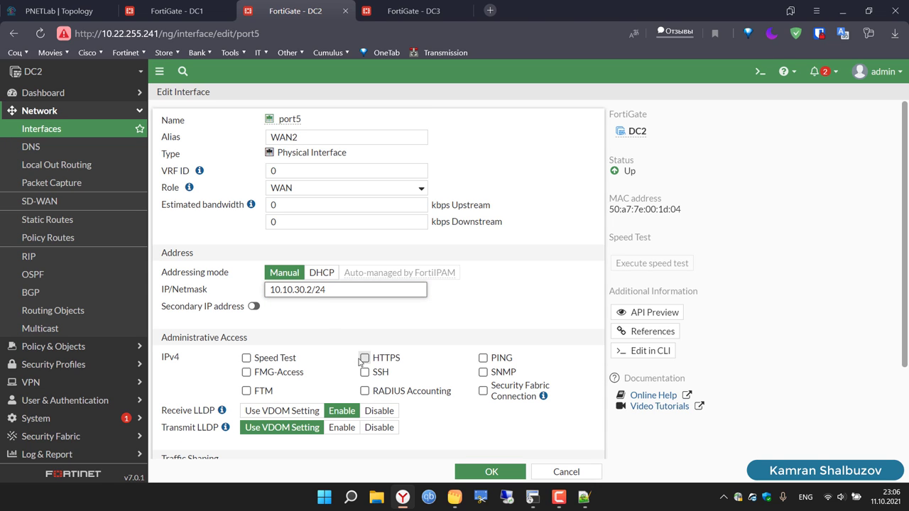
click(483, 358)
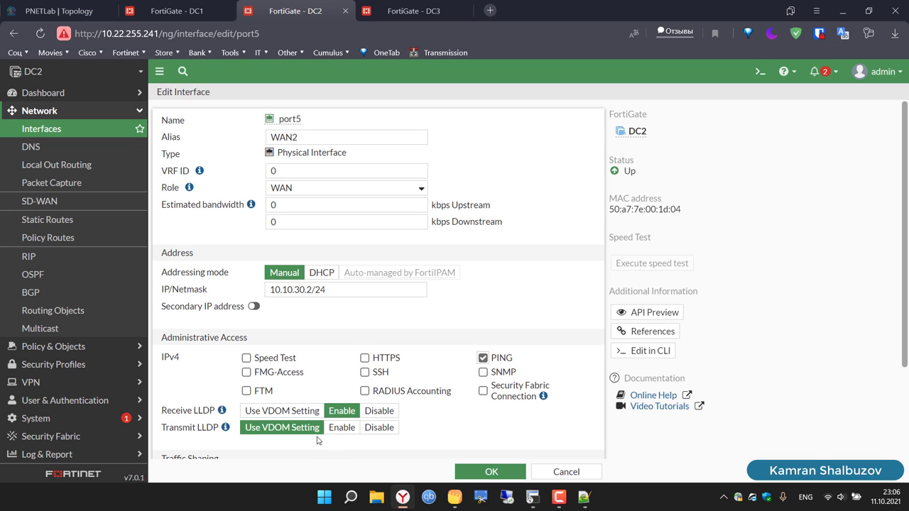
click(343, 429)
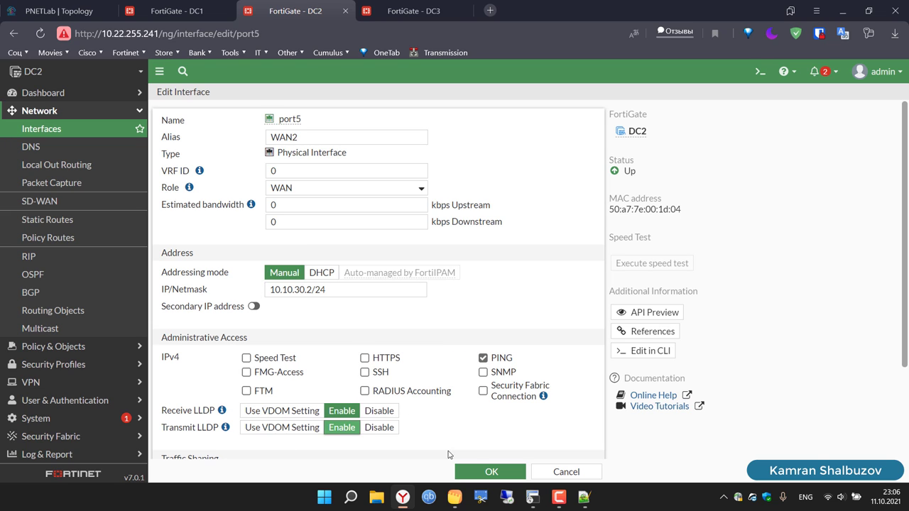
click(493, 472)
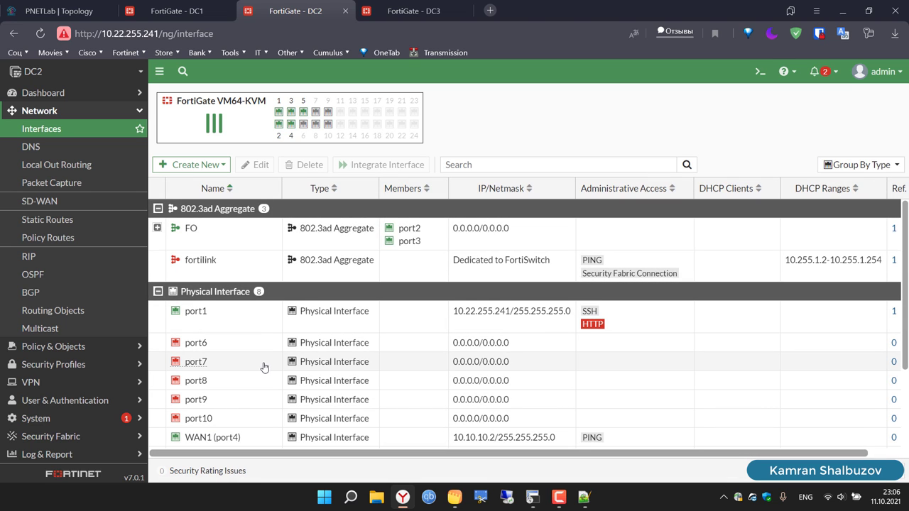
Step: Review DC2's WAN1 (port4) settings, then move to DC3's interface list
scroll(263, 367, down, 2)
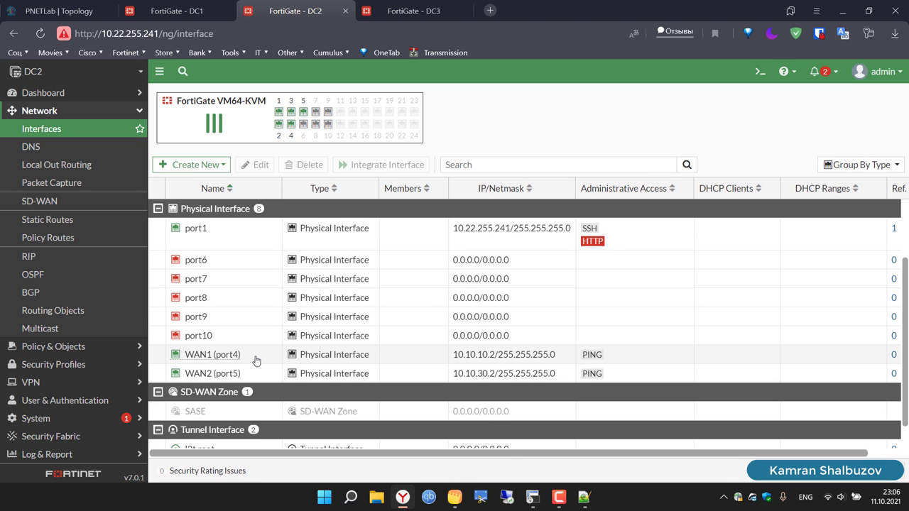
double_click(256, 362)
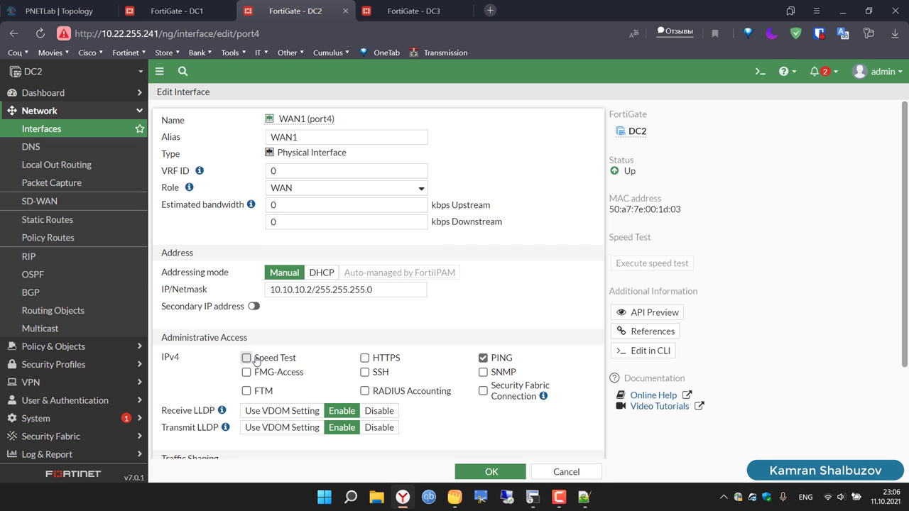
click(61, 130)
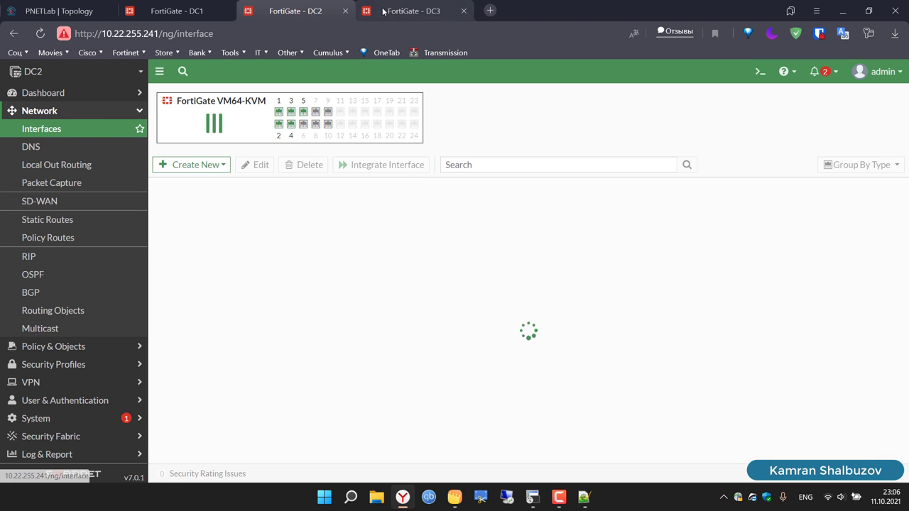
click(387, 12)
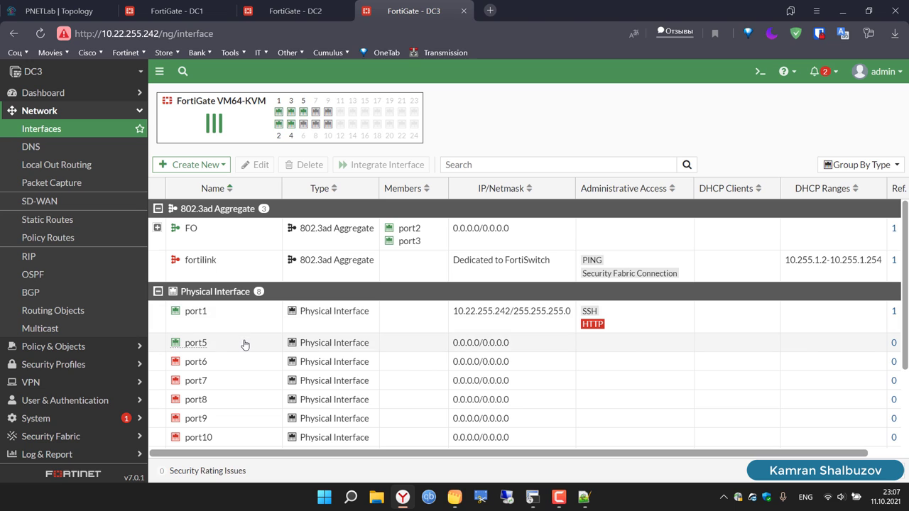
Step: Give DC3's port5 the WAN role and the alias WAN2
click(245, 345)
click(257, 164)
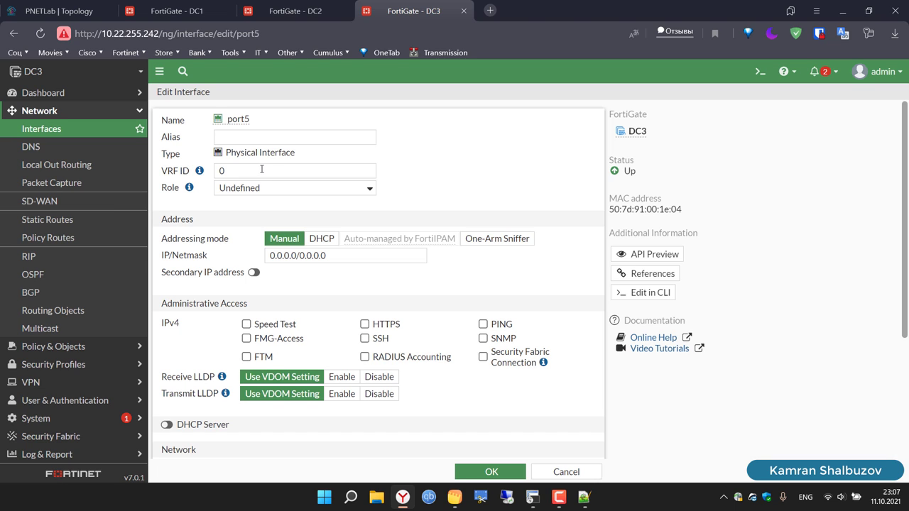
click(290, 186)
click(295, 210)
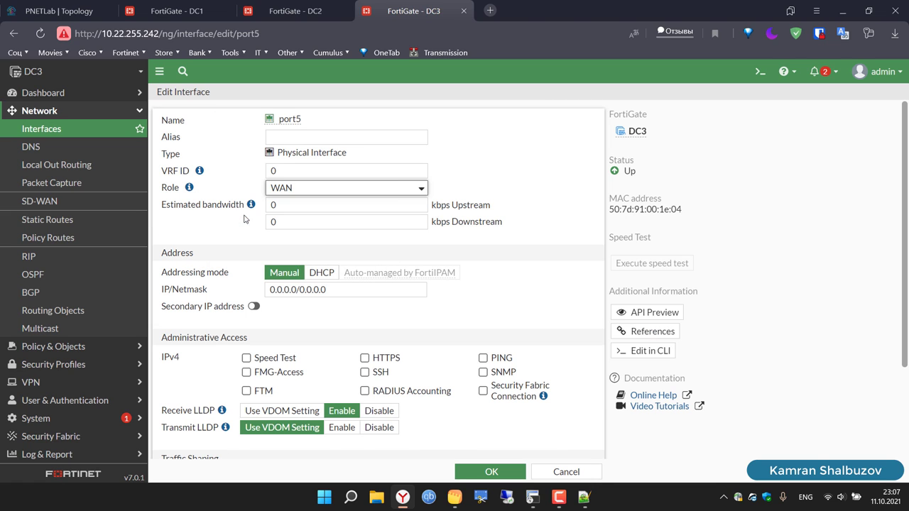
click(299, 140)
text(WAN2)
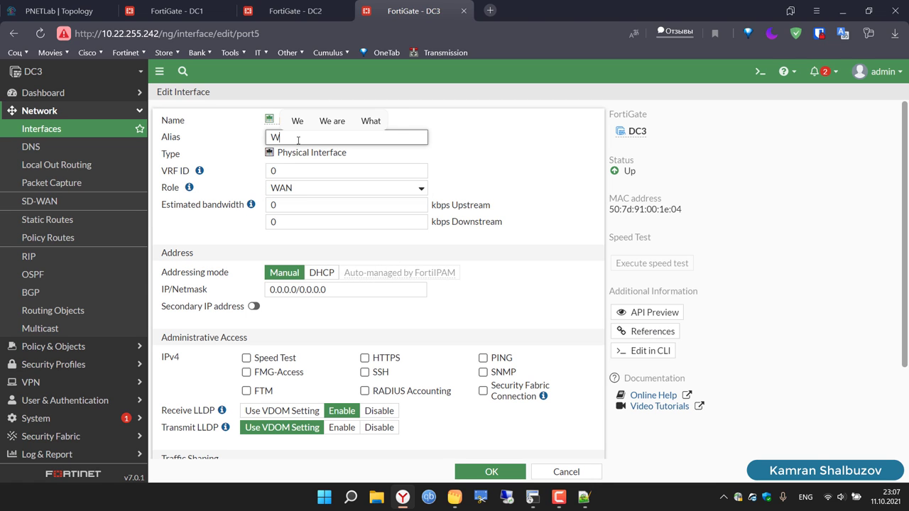
Step: Set port5's address to 10.10.30.3/24, allow PING, enable LLDP transmit, and save
click(358, 293)
key(ctrl+a)
text(10.10.30.1/24)
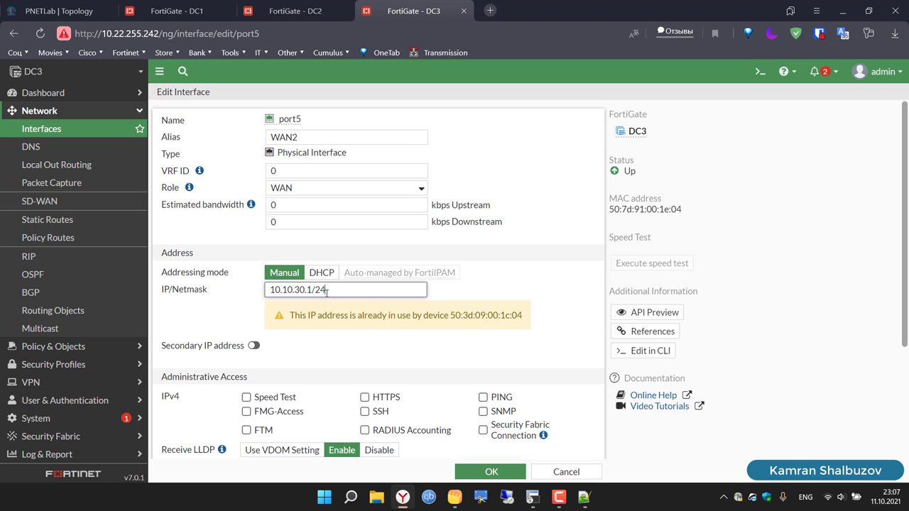
click(313, 290)
key(BackSpace)
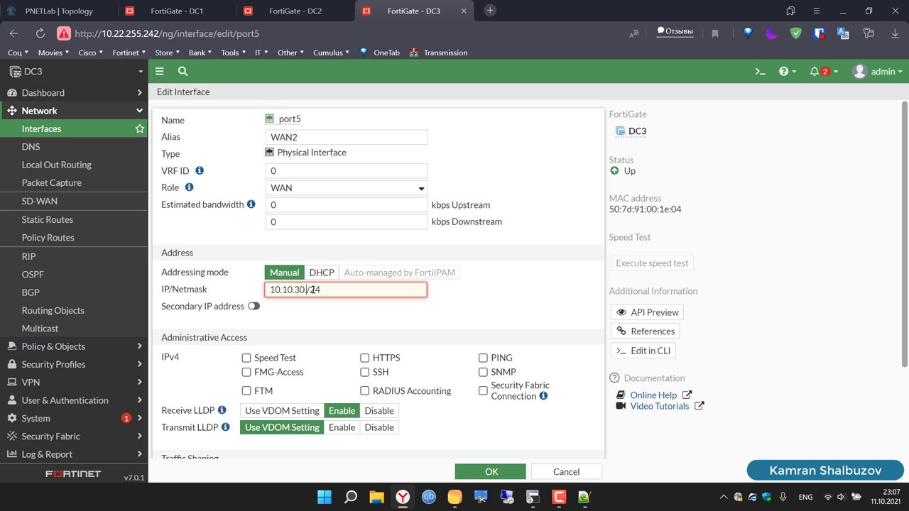
text(3)
click(483, 358)
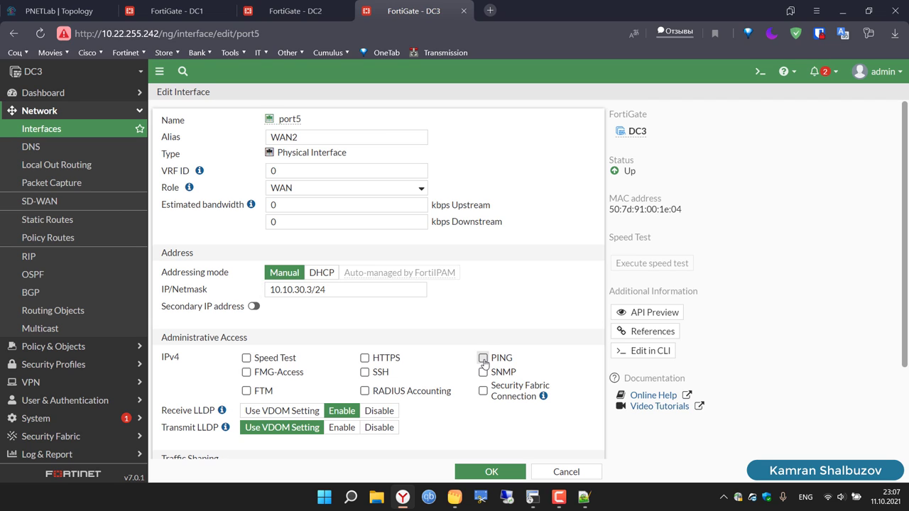
click(341, 428)
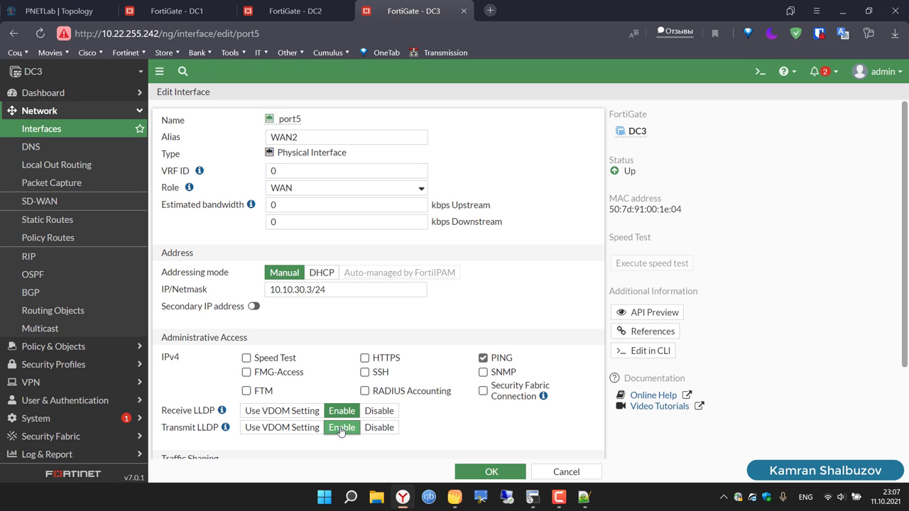
click(483, 470)
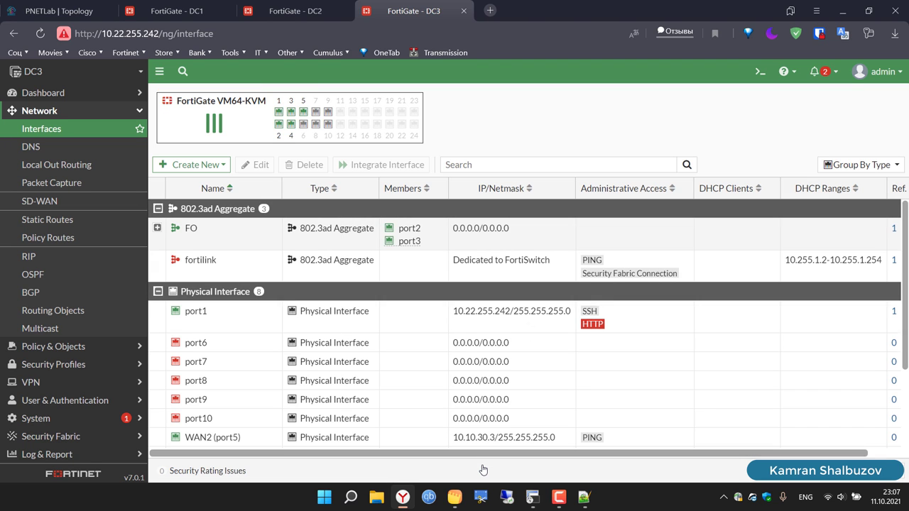
Step: Change DC3's port4 alias from WAN3 to WAN1 and save
scroll(491, 410, down, 3)
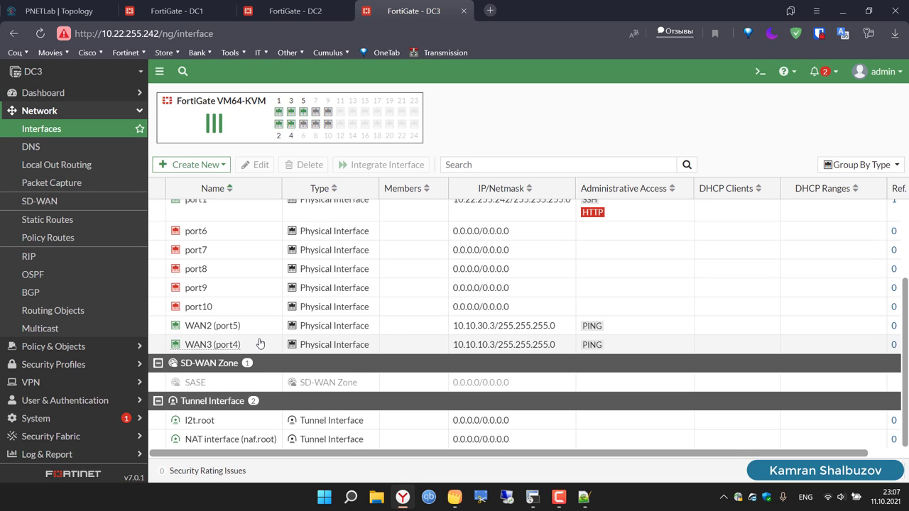
click(260, 343)
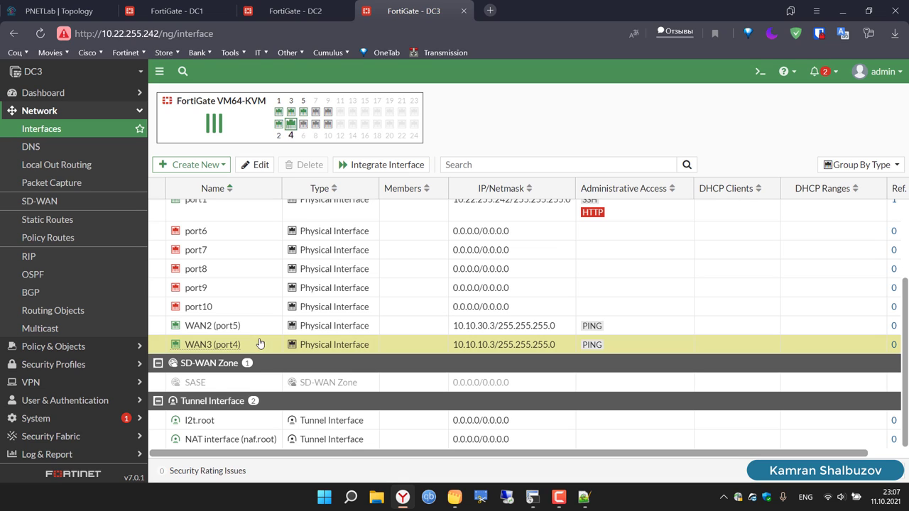
click(255, 166)
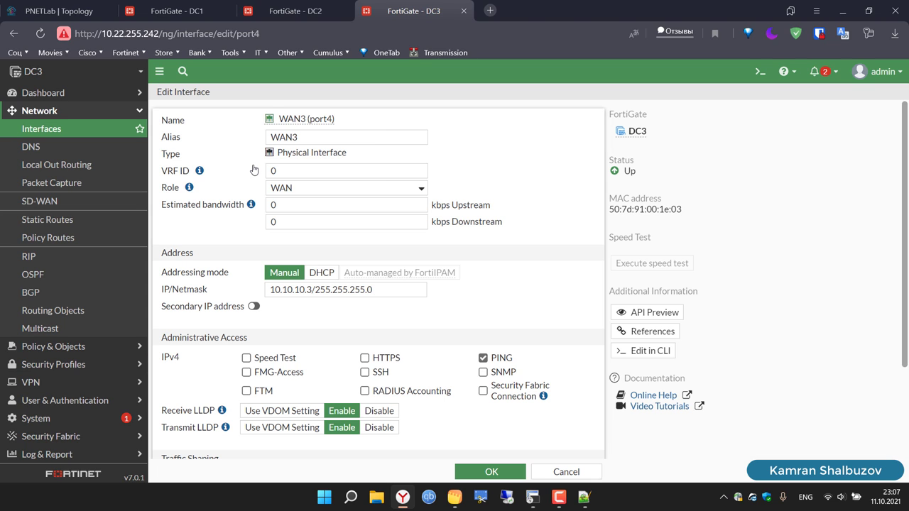
click(310, 139)
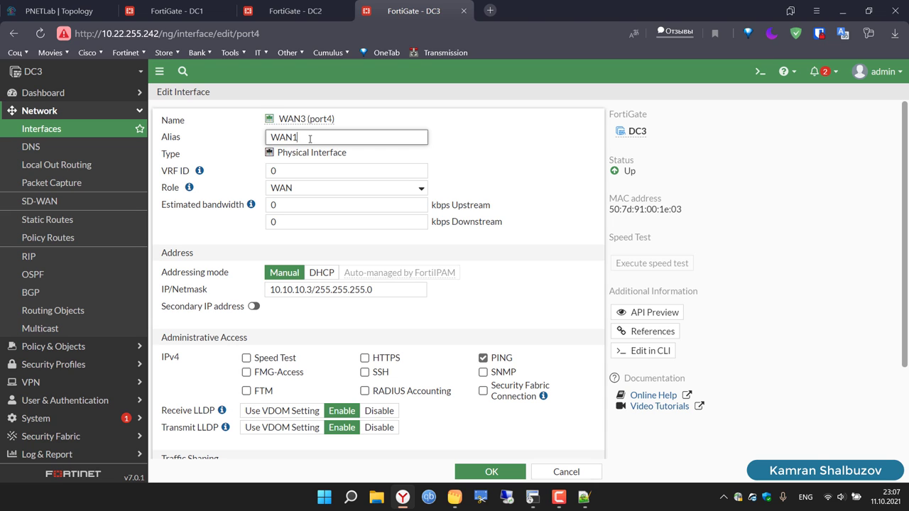
click(496, 474)
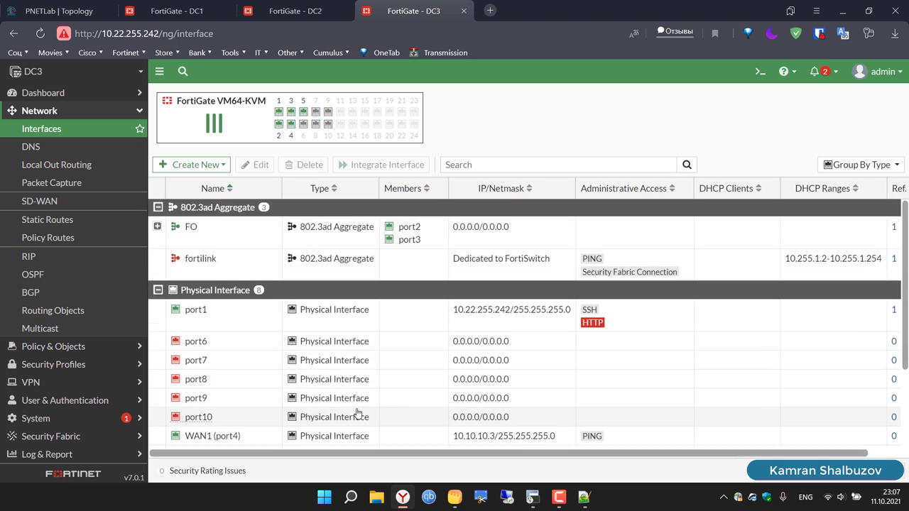
Step: Check the WAN1 and WAN2 entries in DC2's and DC1's interface lists
scroll(348, 405, down, 3)
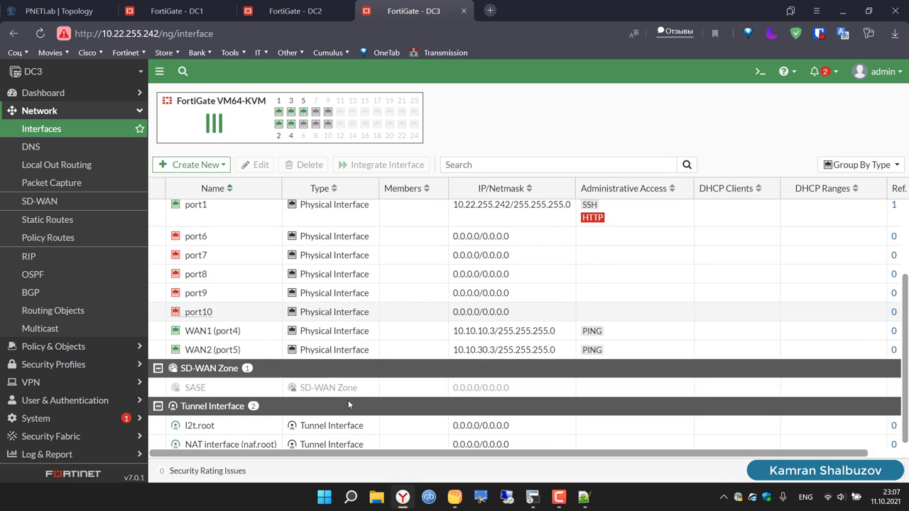
click(300, 14)
scroll(320, 227, down, 3)
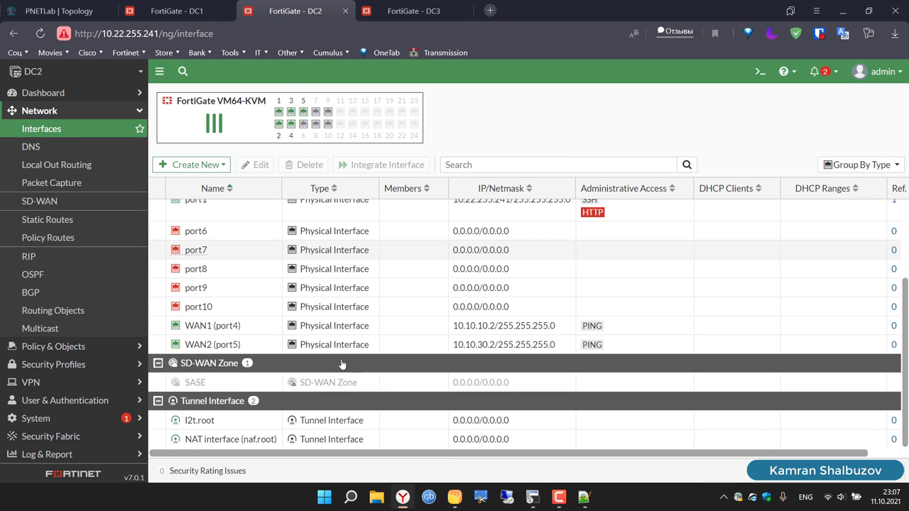
click(177, 11)
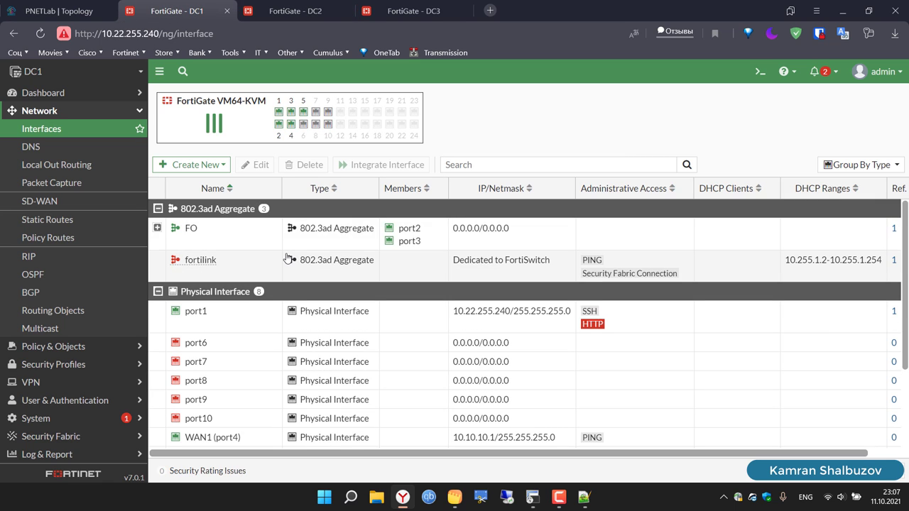
scroll(288, 258, down, 3)
scroll(287, 258, down, 1)
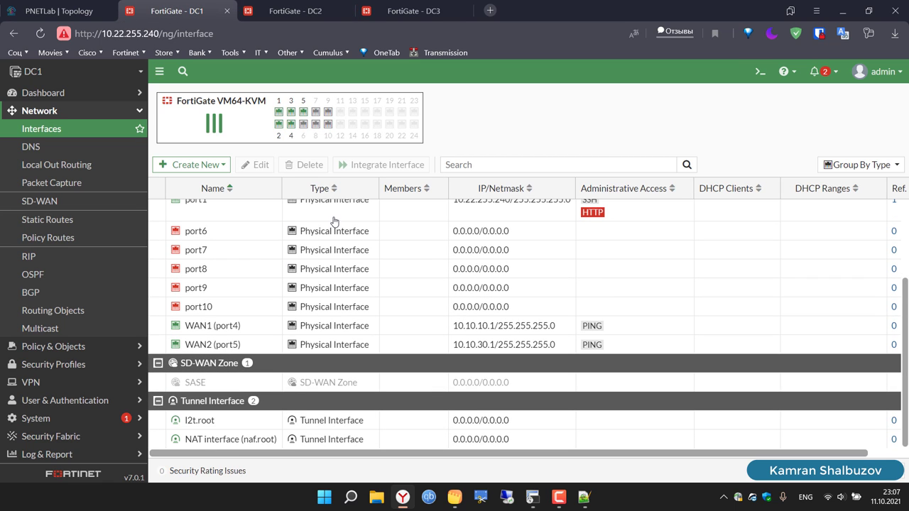
Step: From DC1's CLI console, ping 10.10.10.2 and 10.10.10.3
click(769, 78)
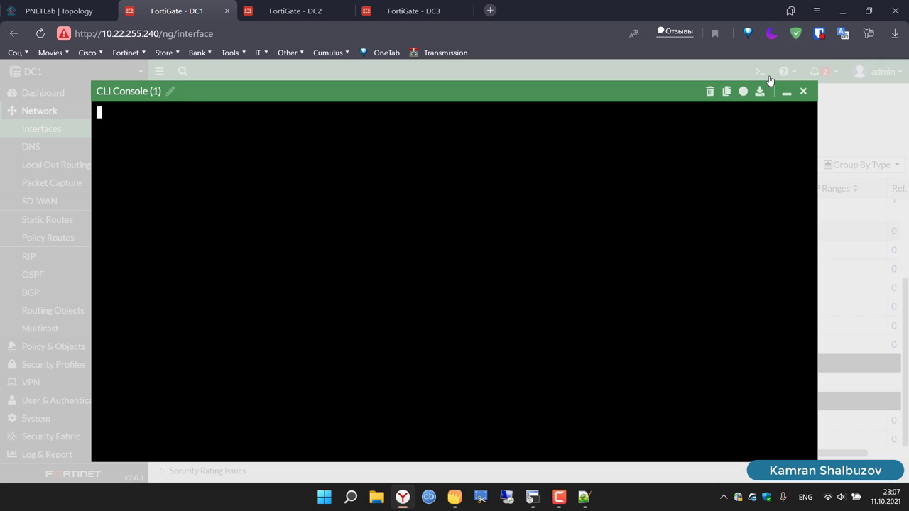
text(execute ping )
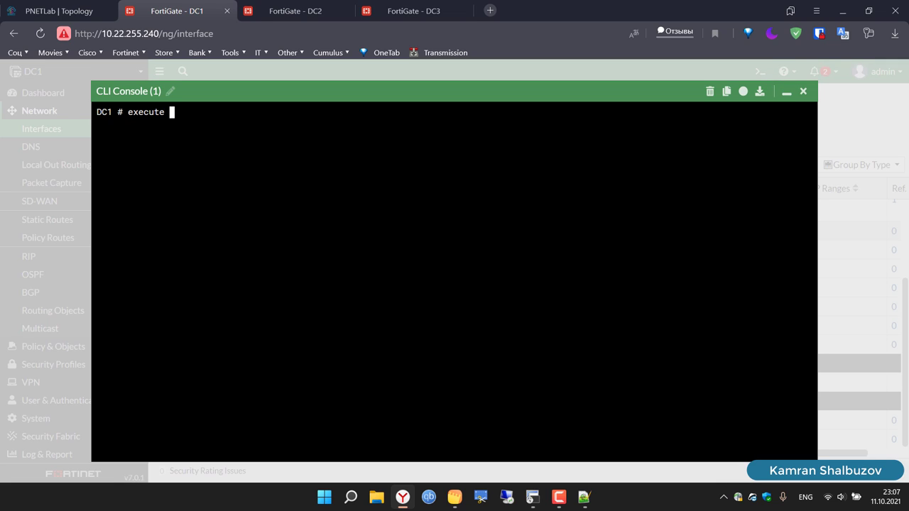
text(10.10.10.2)
key(Return)
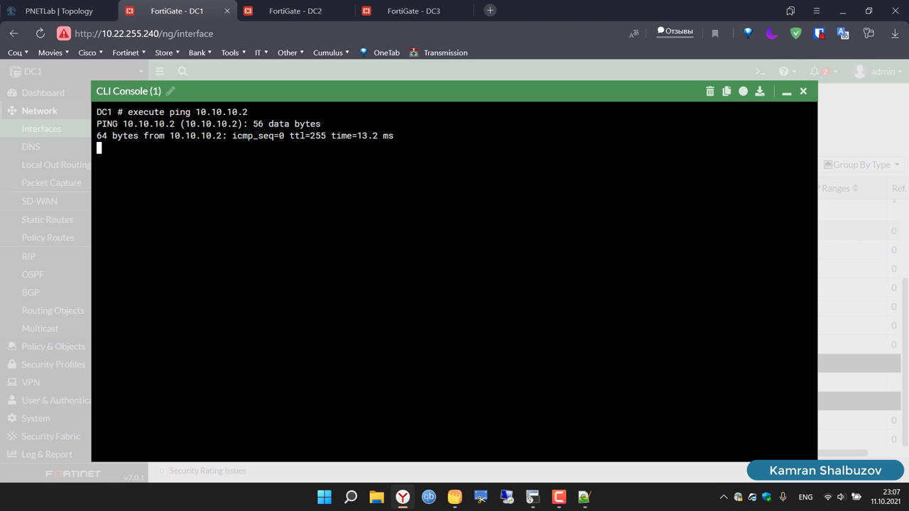
key(ctrl+c)
key(Up)
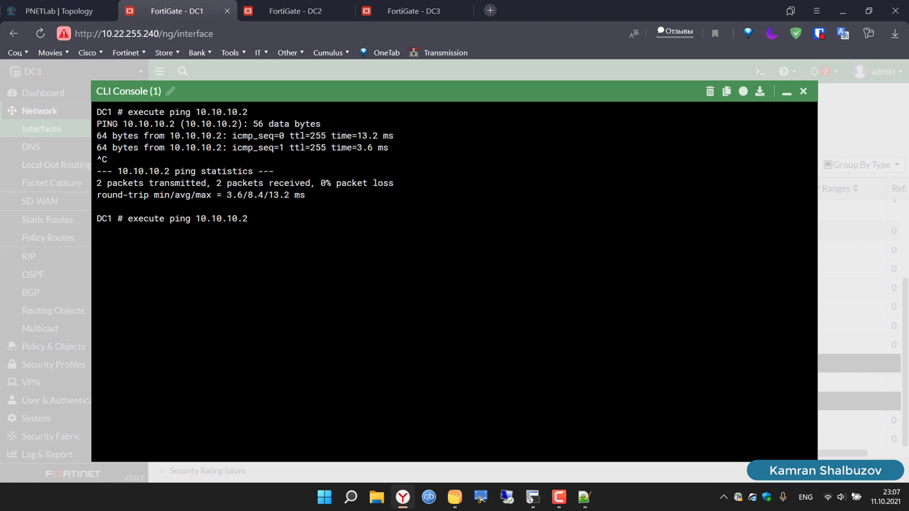
key(BackSpace)
text(3)
key(Return)
key(ctrl+c)
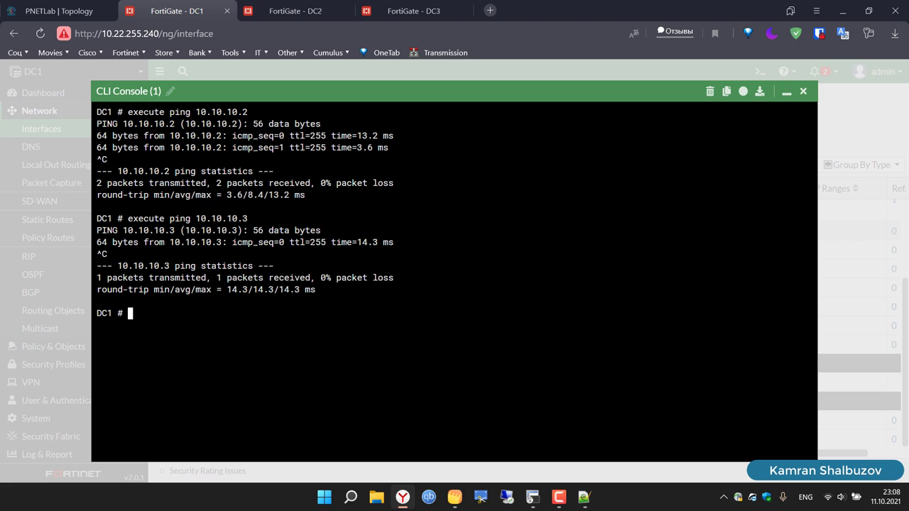
Step: Ping 10.10.30.2 and 10.10.30.3, then clear and close the console
key(Up)
key(BackSpace)
key(BackSpace)
key(BackSpace)
key(BackSpace)
text(30.2)
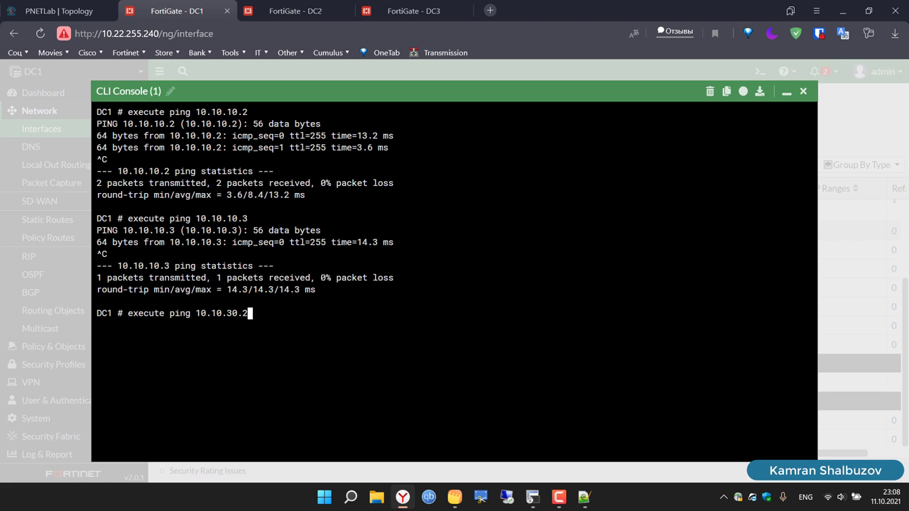
key(Return)
key(ctrl+c)
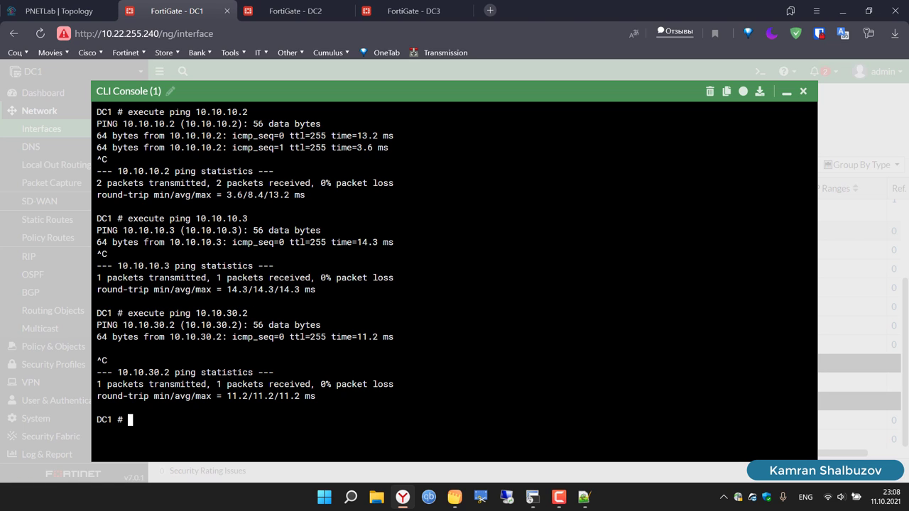
key(Up)
key(BackSpace)
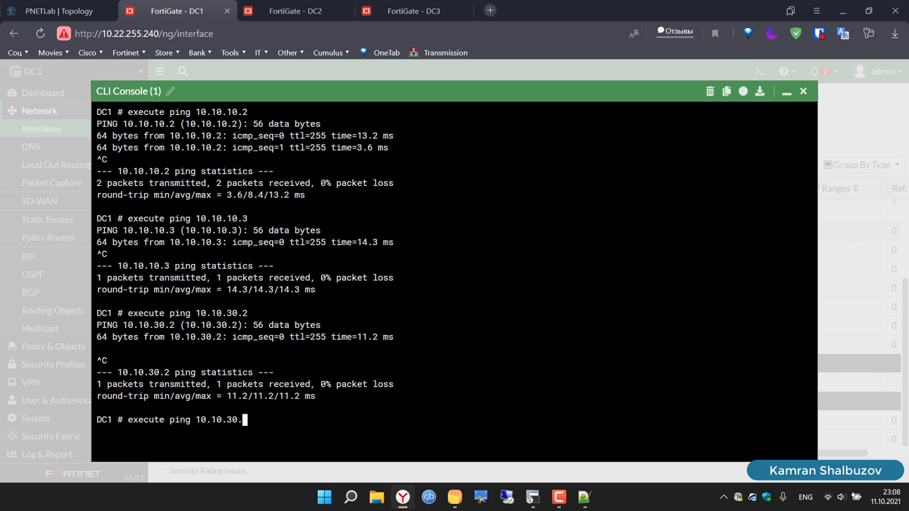
text(3)
key(Return)
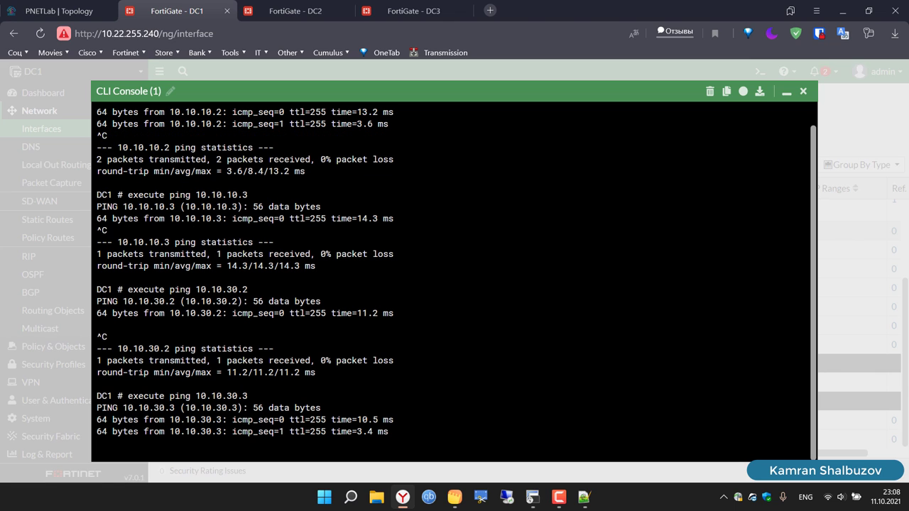
key(ctrl+c)
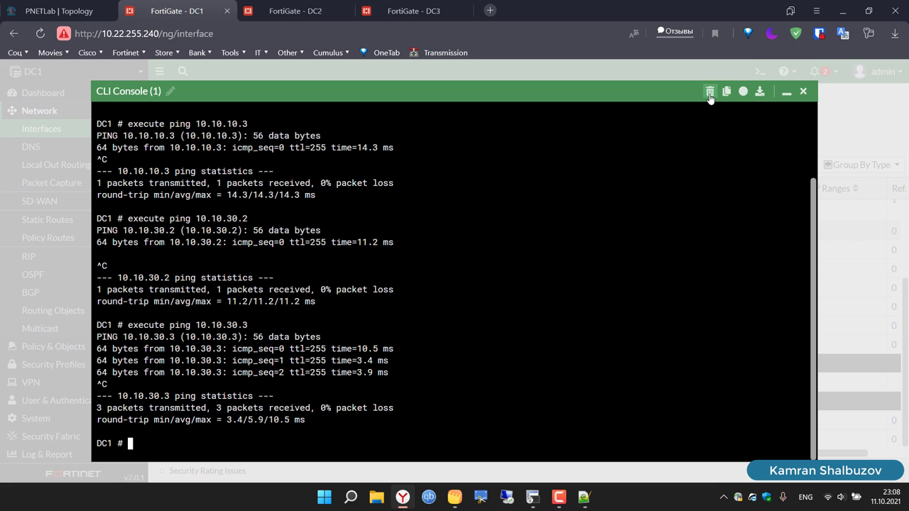
click(710, 90)
click(804, 91)
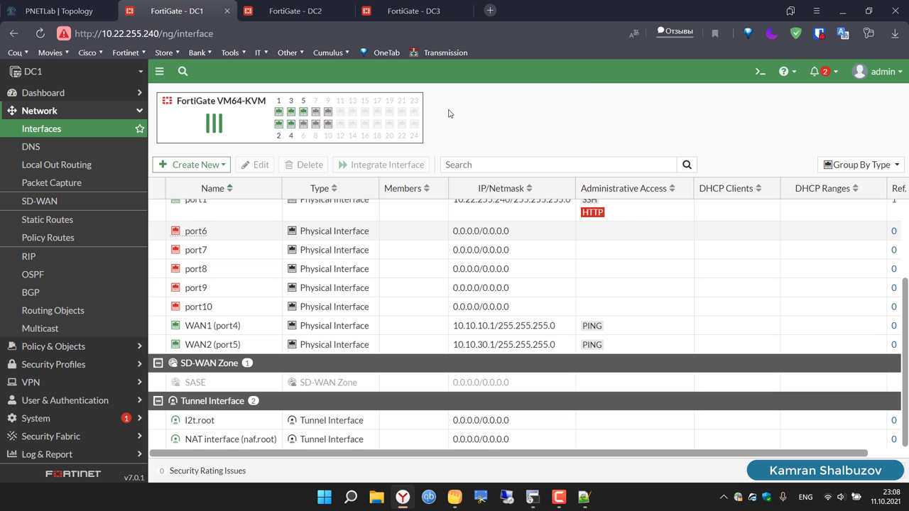
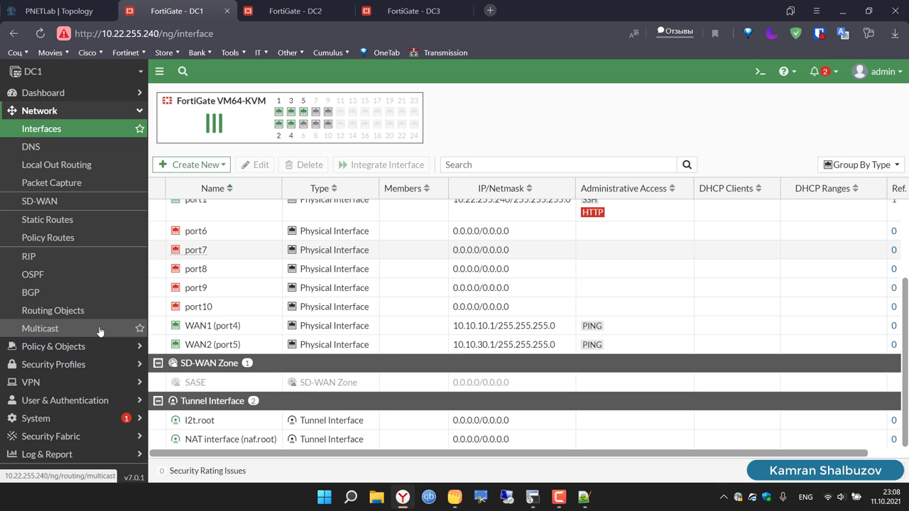
Step: Launch the new IPsec tunnel wizard from VPN > IPsec Tunnels on DC1
click(46, 390)
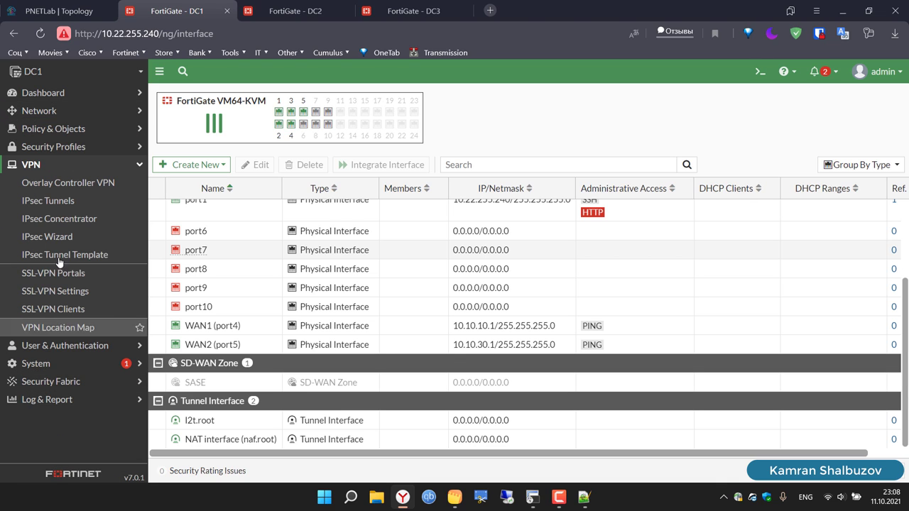
click(37, 206)
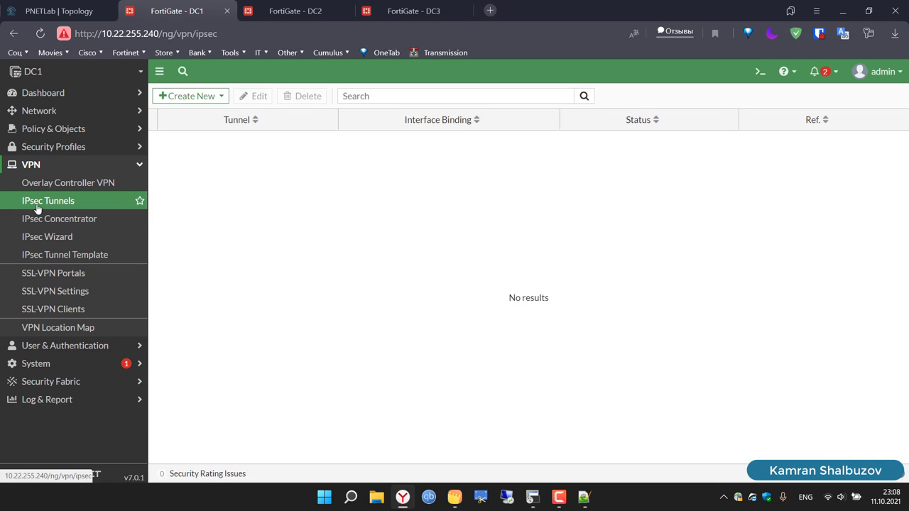
click(202, 97)
click(197, 112)
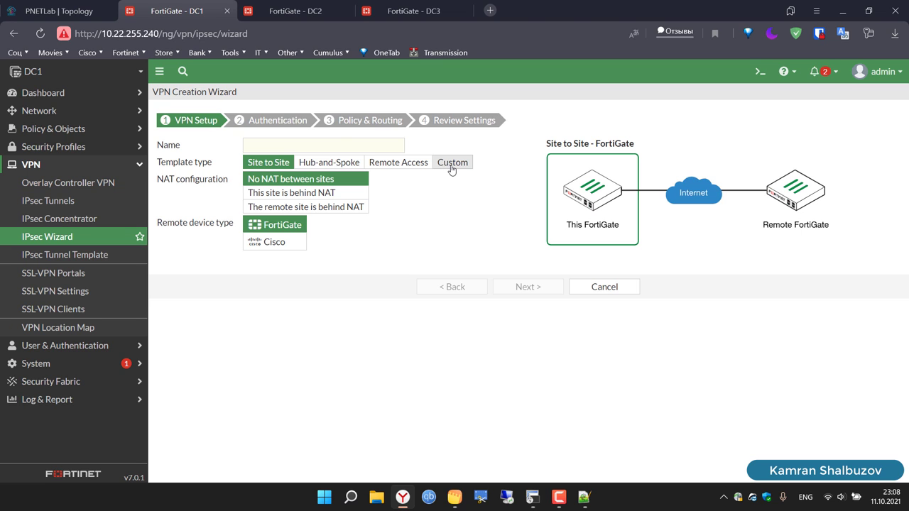
Step: Choose the Custom template, begin the name 'VPN-', and check the PNETLab topology
click(451, 167)
click(323, 150)
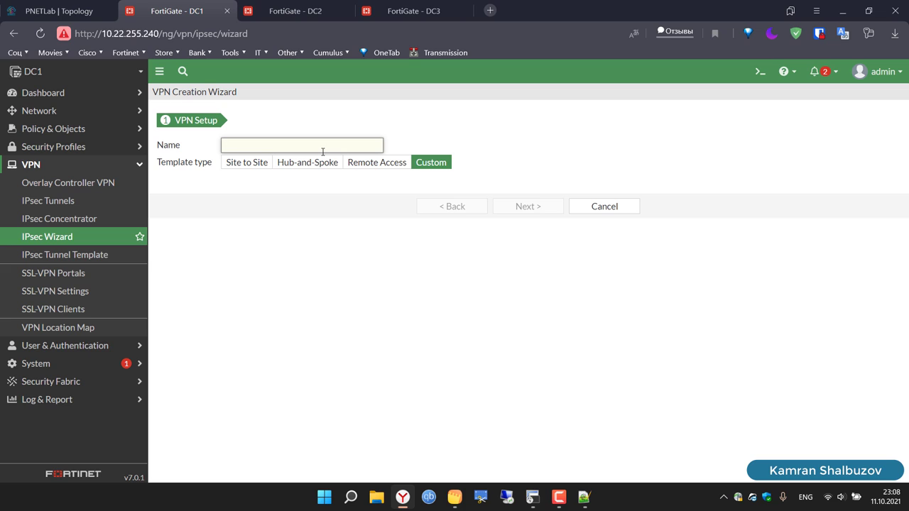
text(VPN)
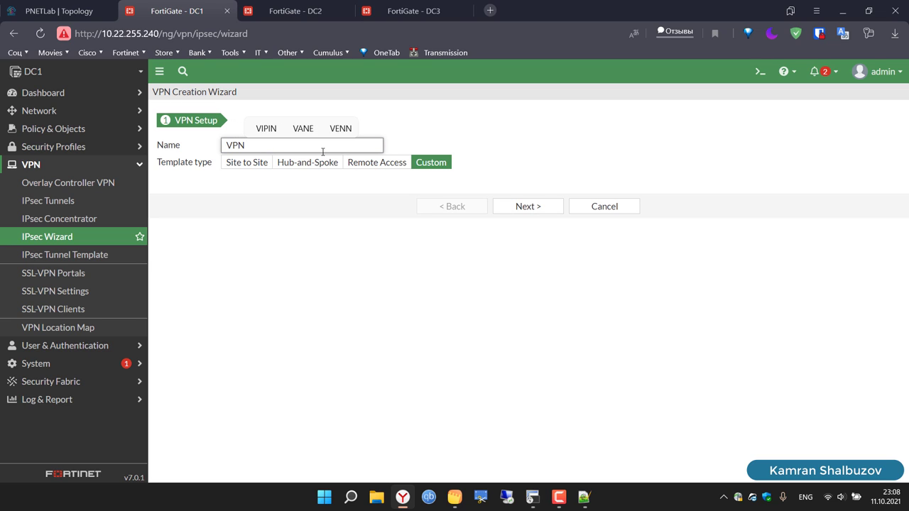
text(-TO-DC2)
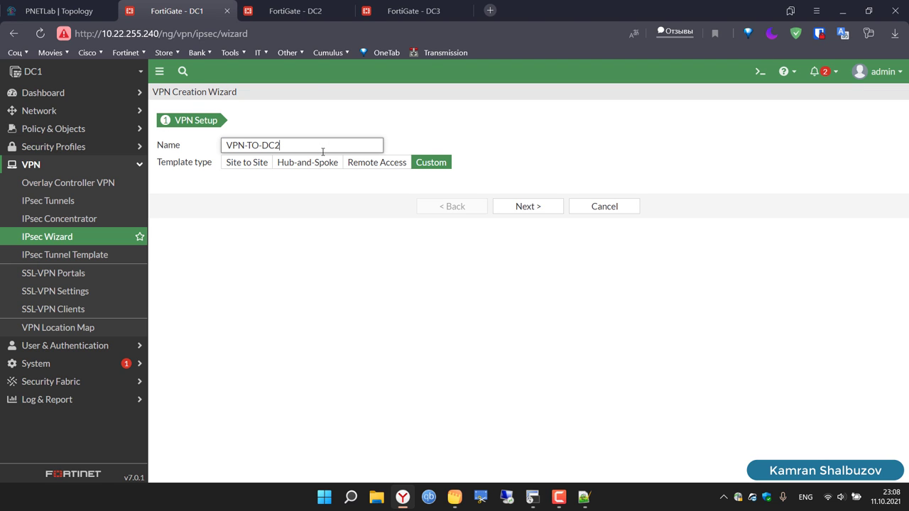
click(59, 11)
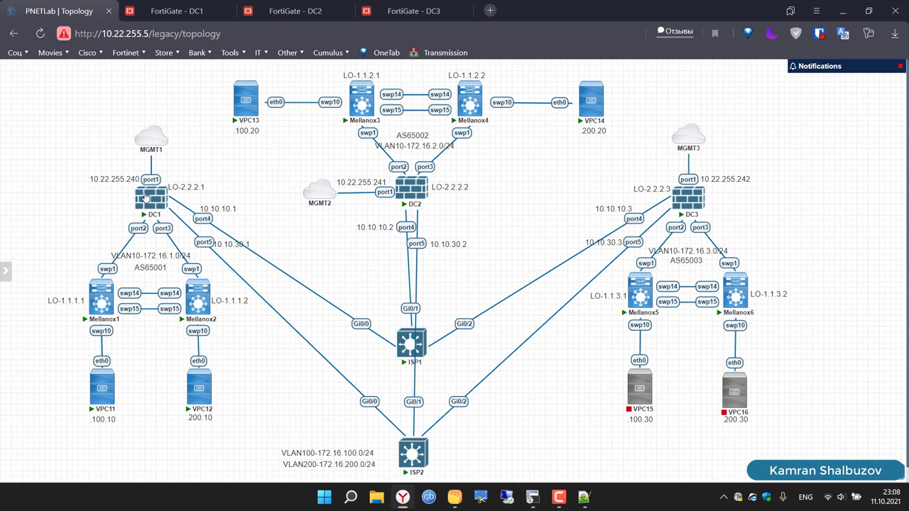
Step: Check DC2's addresses in the topology, then return to the DC1 tunnel wizard
mouse_move(415, 188)
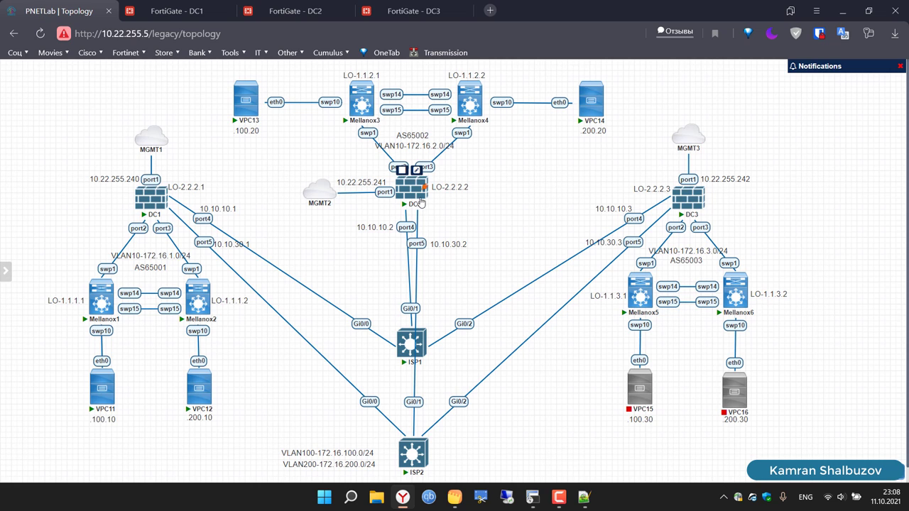
click(176, 11)
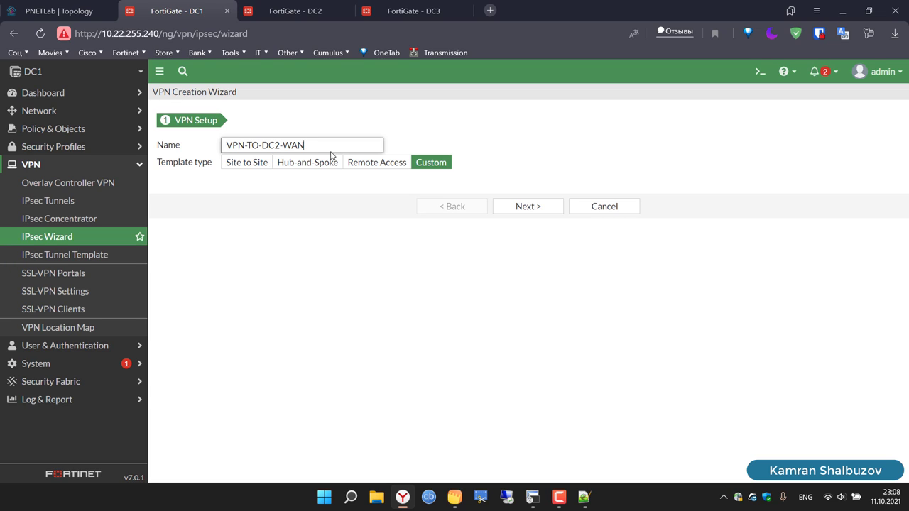
Step: Name the tunnel VPN-TO-DC2-WAN1 with remote gateway 10.10.10.2 via WAN1 (port4)
key(ctrl+a)
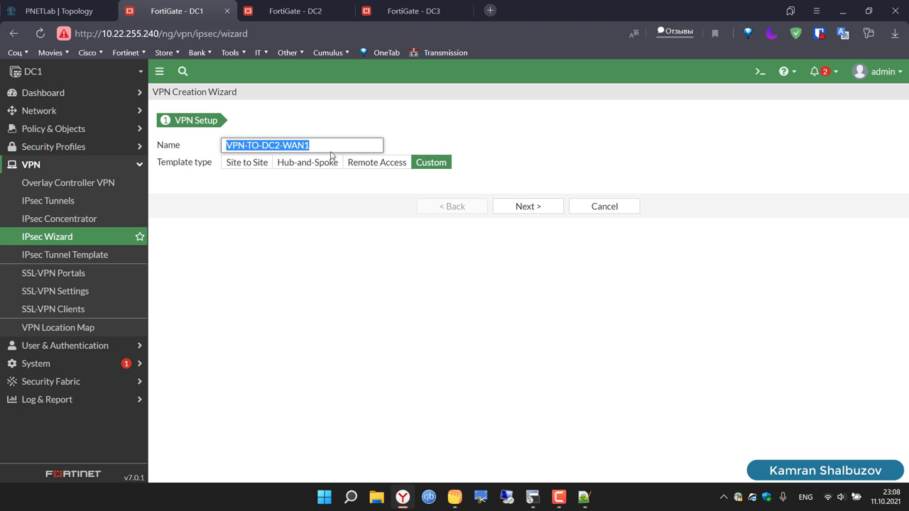
click(538, 206)
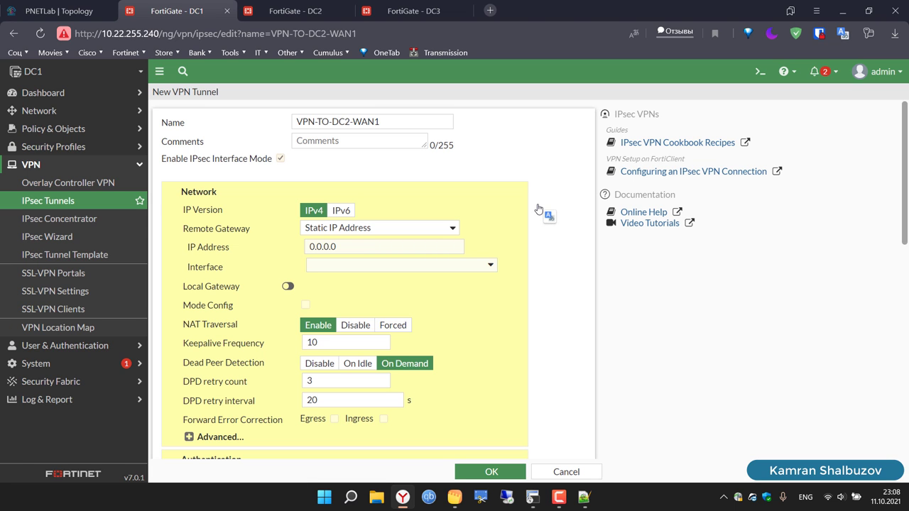
click(336, 250)
key(BackSpace)
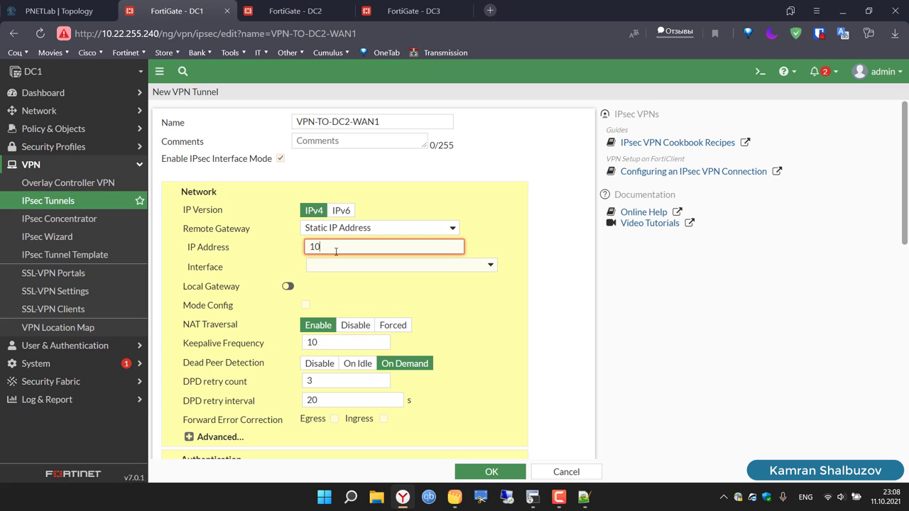
text(10.10.10.2)
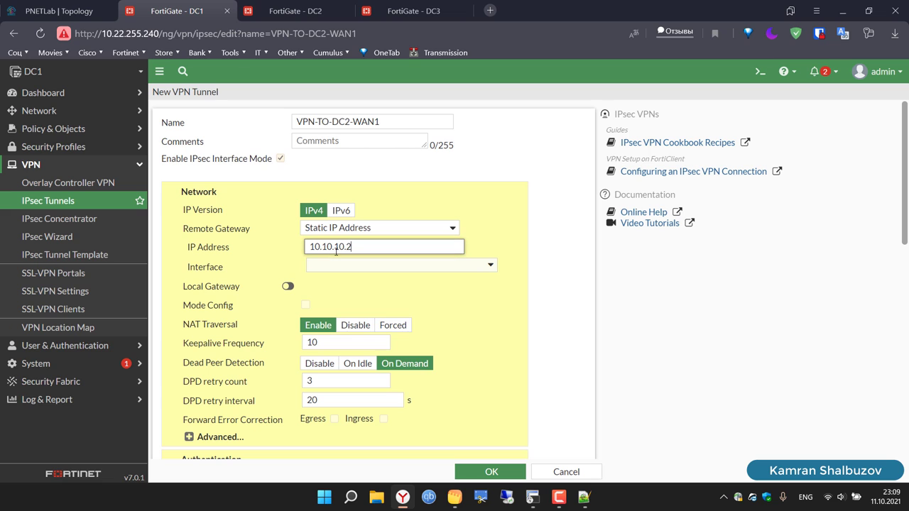
click(354, 267)
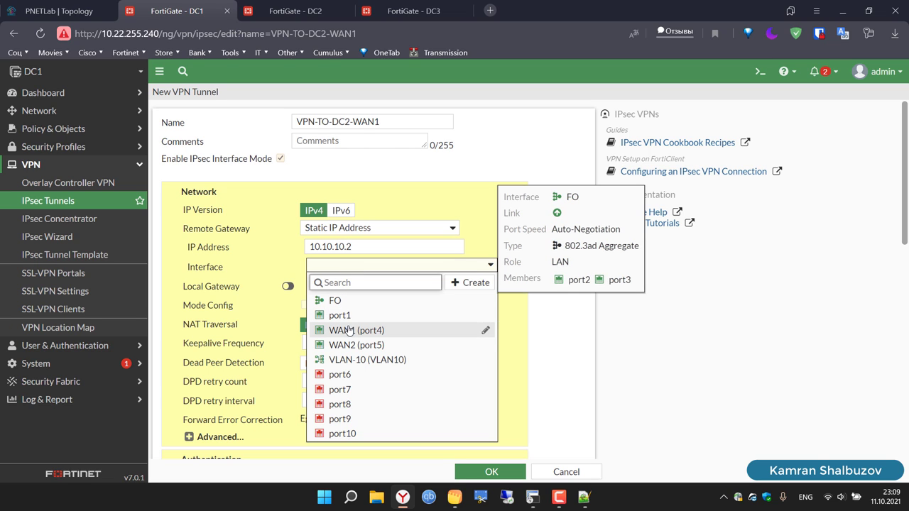
click(355, 330)
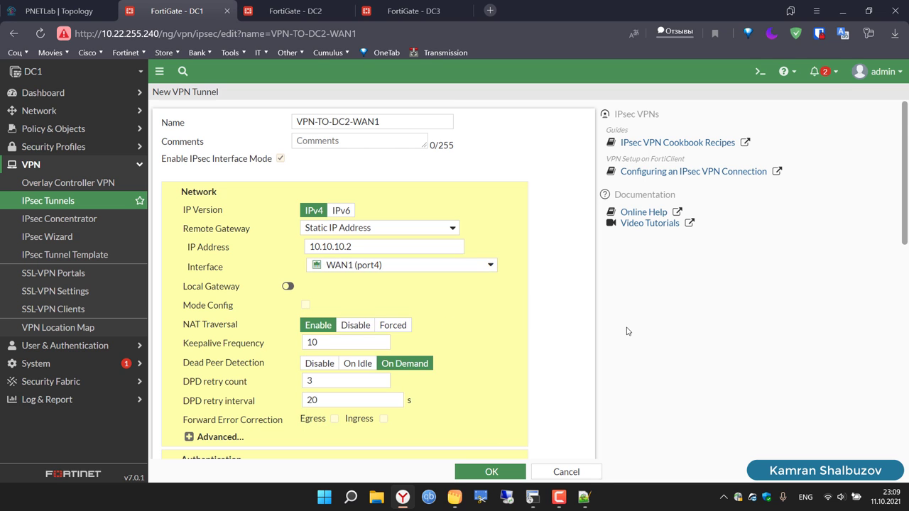
scroll(626, 331, down, 5)
Step: Enter the pre-shared key and keep one DES/SHA1 Phase 1 proposal, deleting the empty rows
click(321, 232)
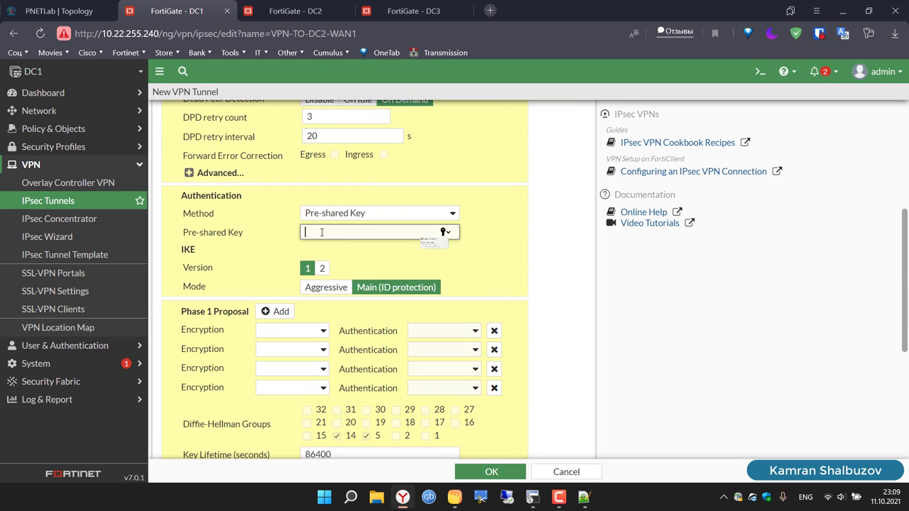
text(••••)
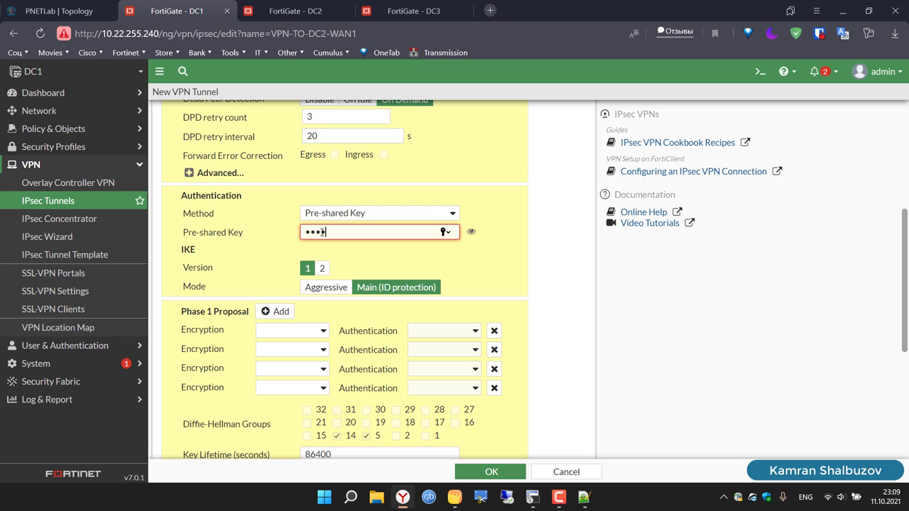
text(••)
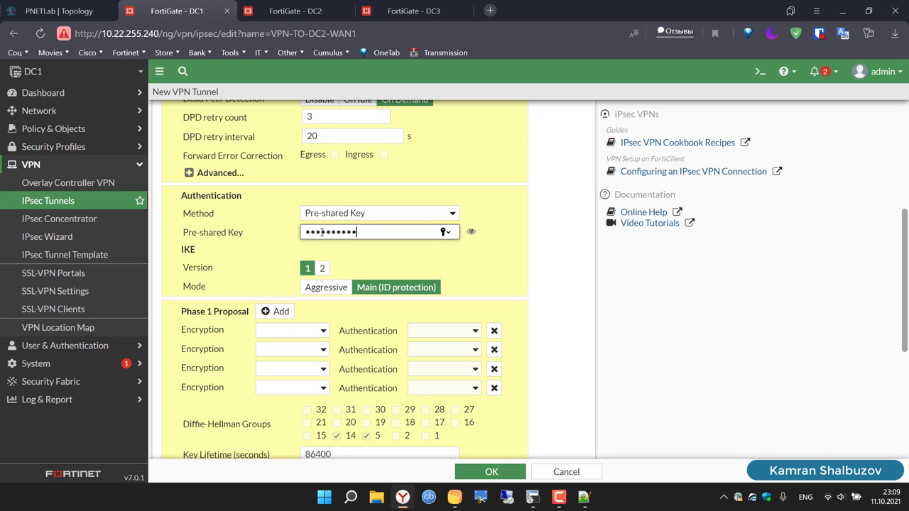
click(296, 331)
click(275, 357)
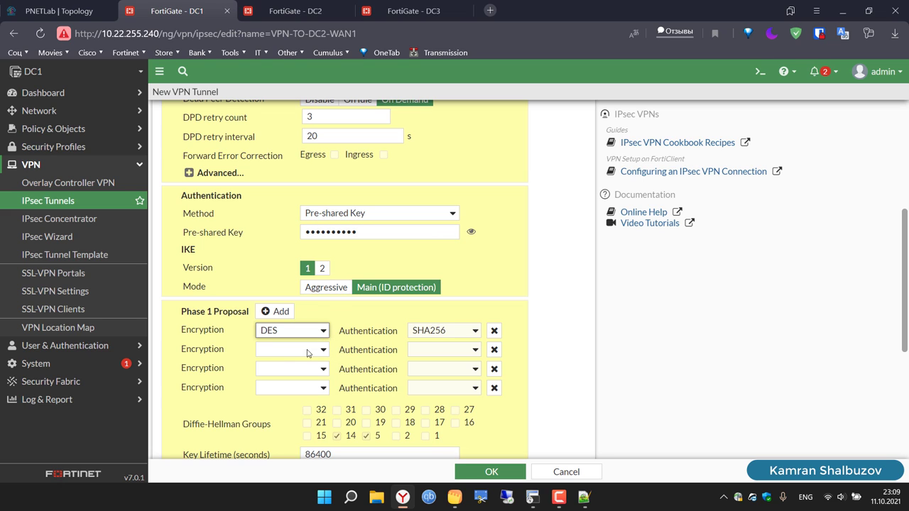
click(434, 330)
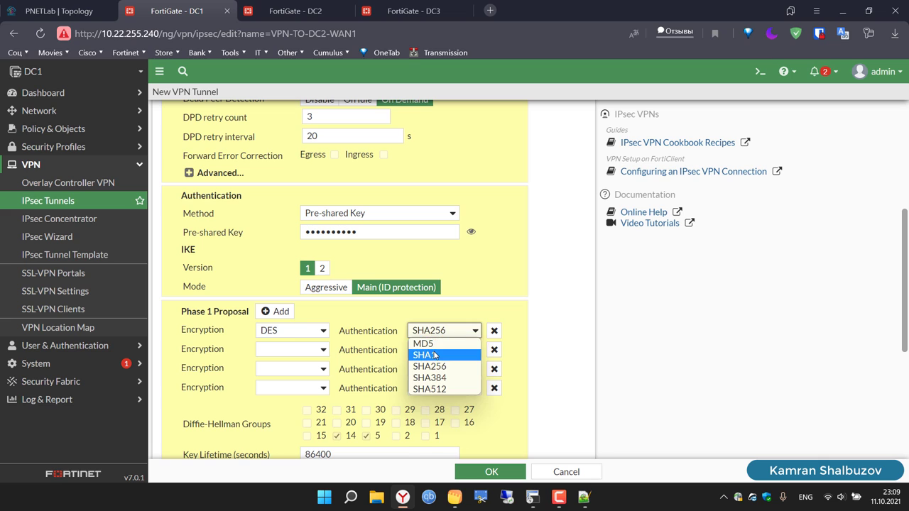
click(438, 353)
click(495, 350)
click(495, 349)
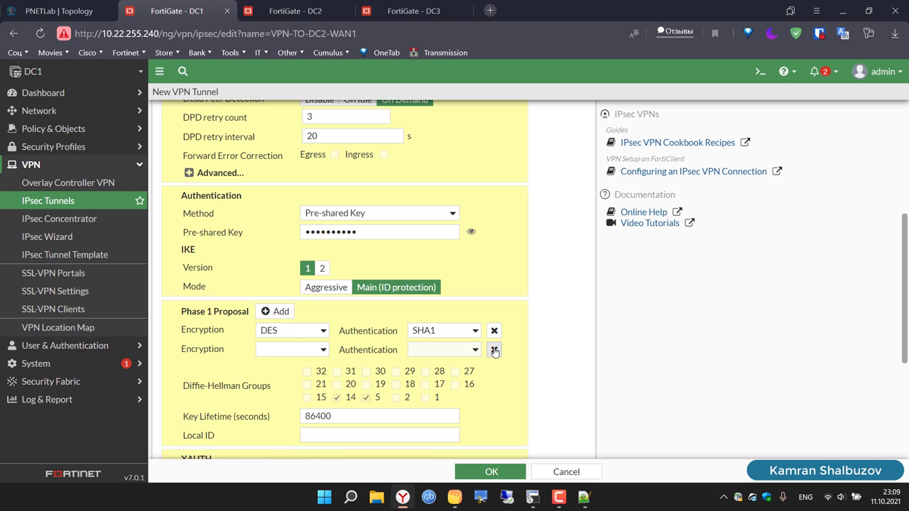
click(494, 350)
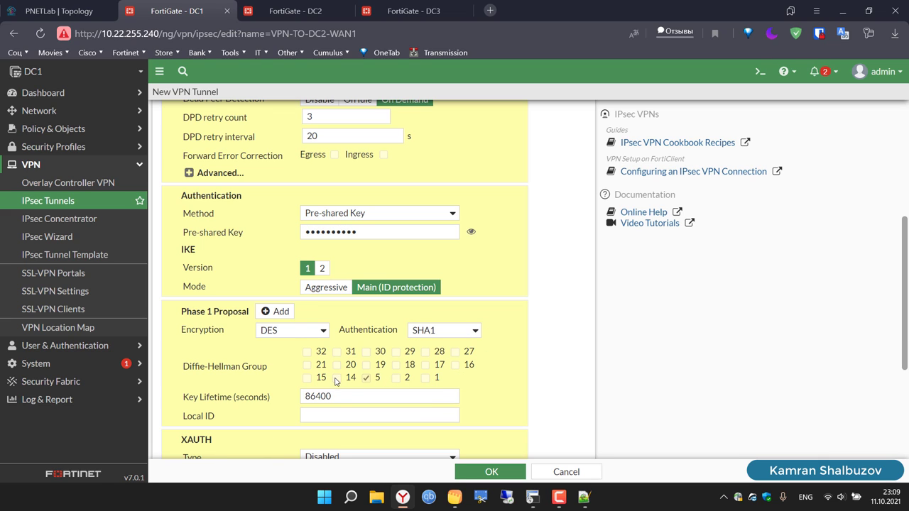
scroll(637, 368, down, 3)
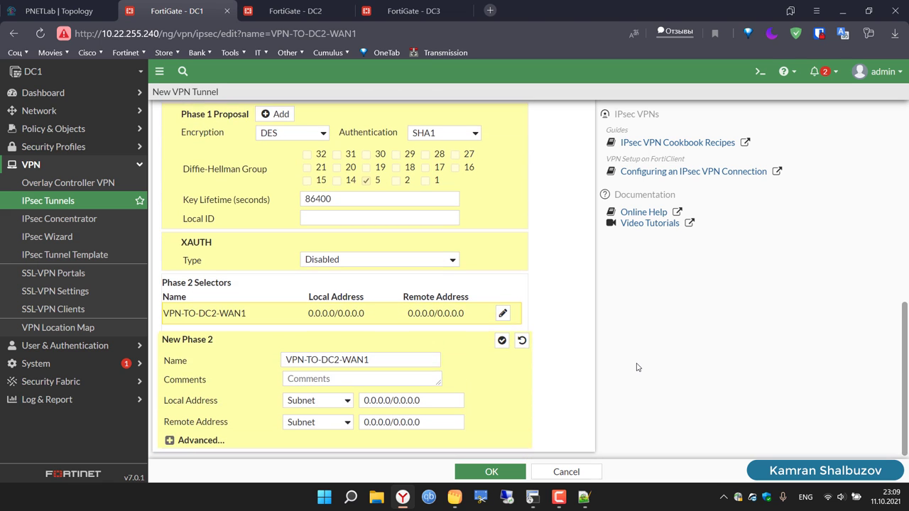
Step: In Phase 2 advanced settings, delete extra proposals and set the remaining one to DES/SHA1
click(171, 437)
scroll(211, 430, down, 2)
scroll(211, 430, down, 1)
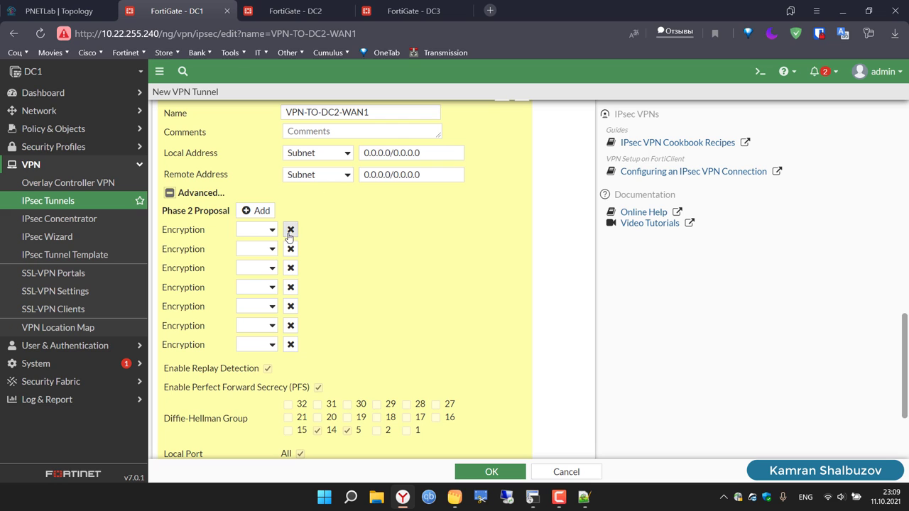
click(290, 231)
click(290, 230)
click(290, 230)
click(290, 230)
click(290, 230)
click(290, 230)
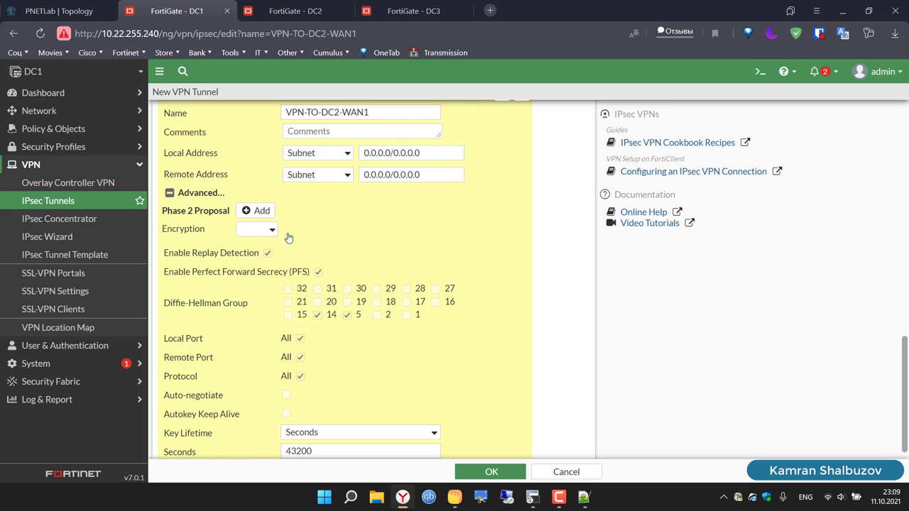
click(268, 231)
click(254, 264)
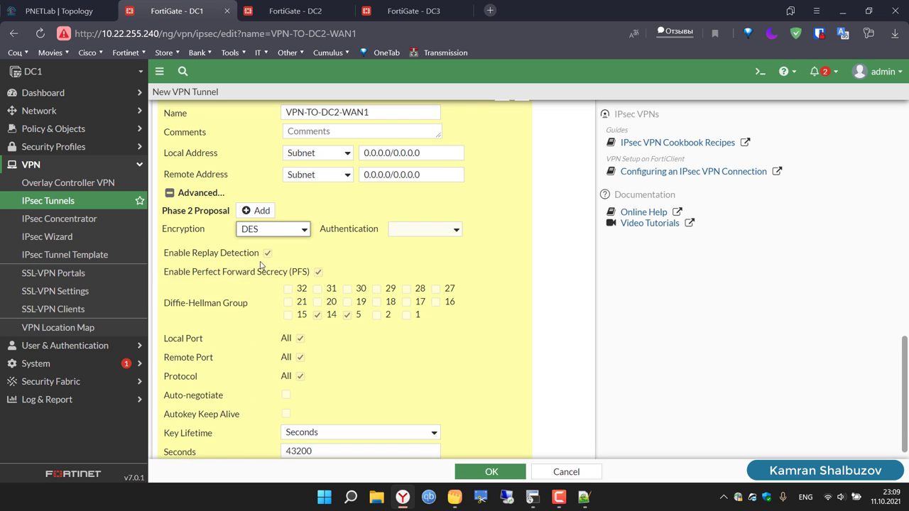
click(416, 234)
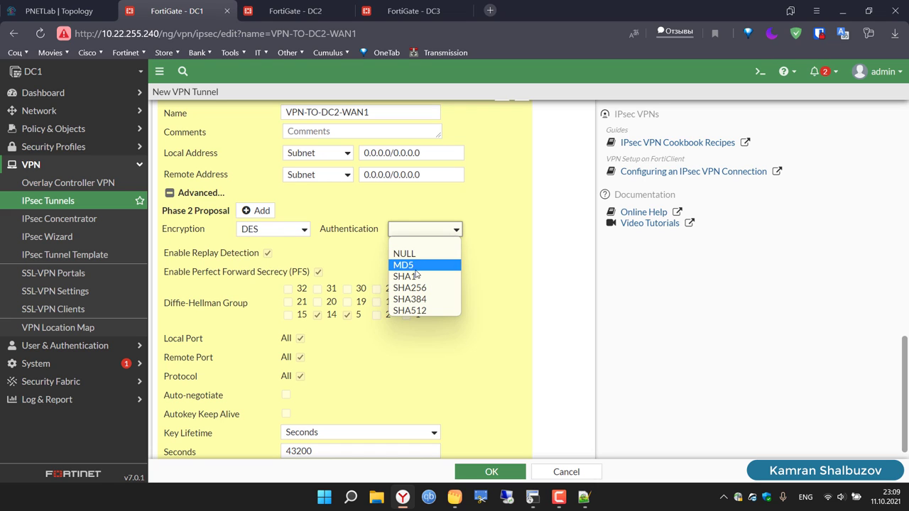
click(418, 276)
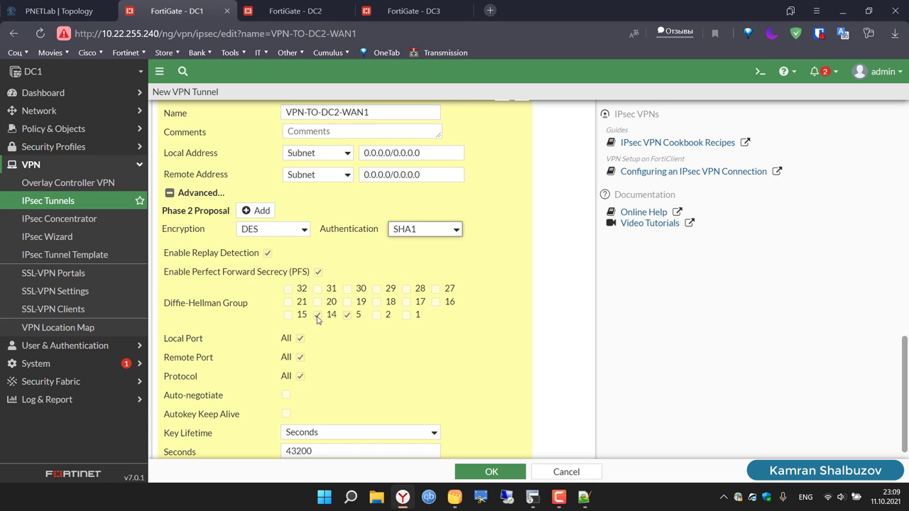
Step: Drop DH group 14 from Phase 2 and save the VPN-TO-DC2-WAN1 tunnel
click(318, 316)
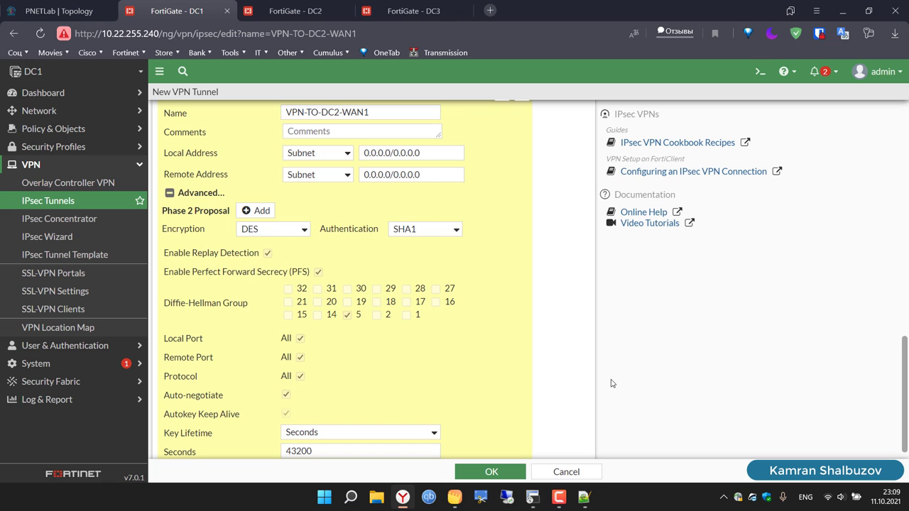
scroll(613, 384, down, 1)
click(509, 470)
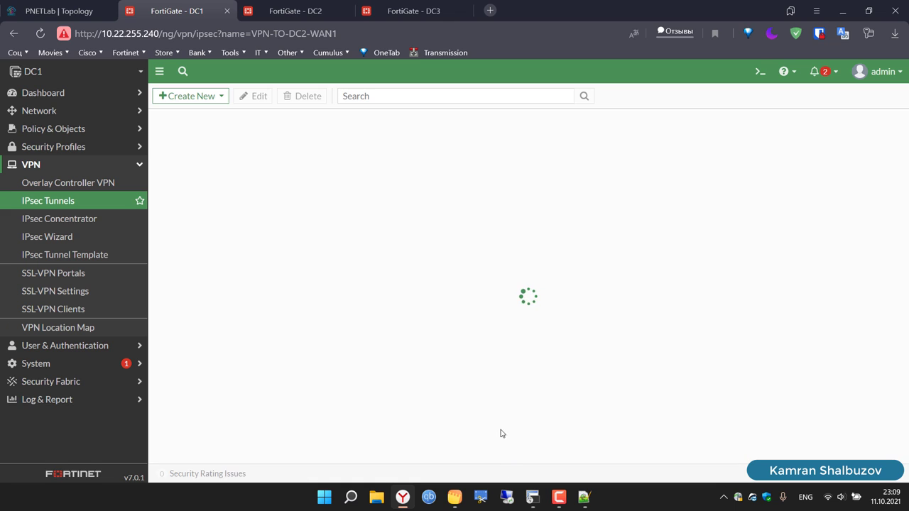
Step: Start a second Custom IPsec tunnel named VPN-TO-DC2-WAN2 and proceed to its settings
click(205, 97)
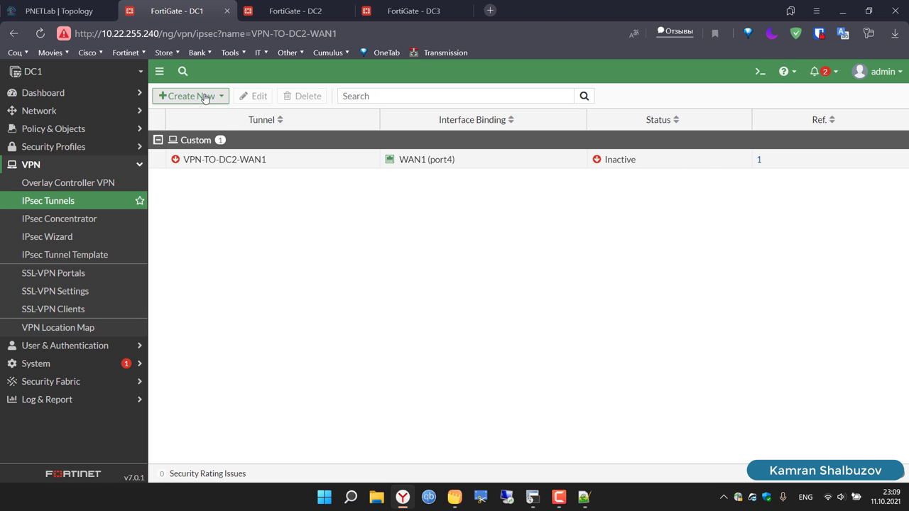
click(201, 114)
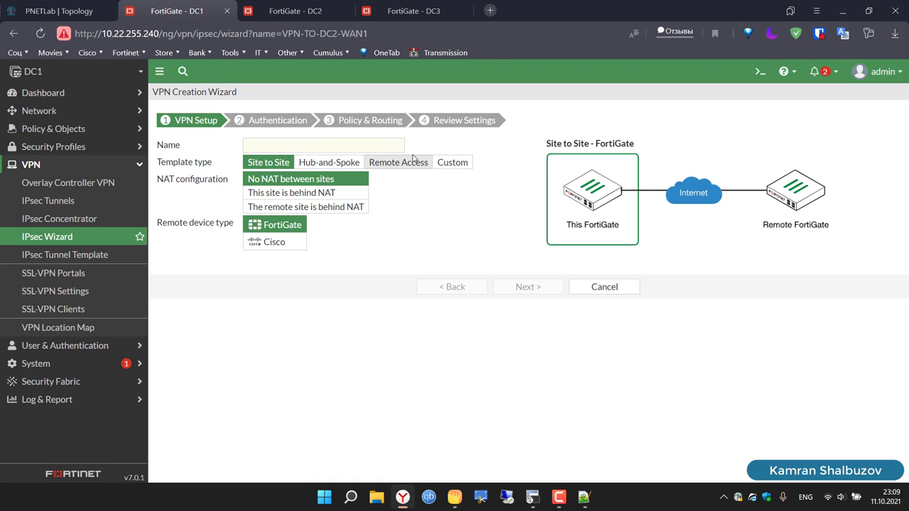
click(451, 164)
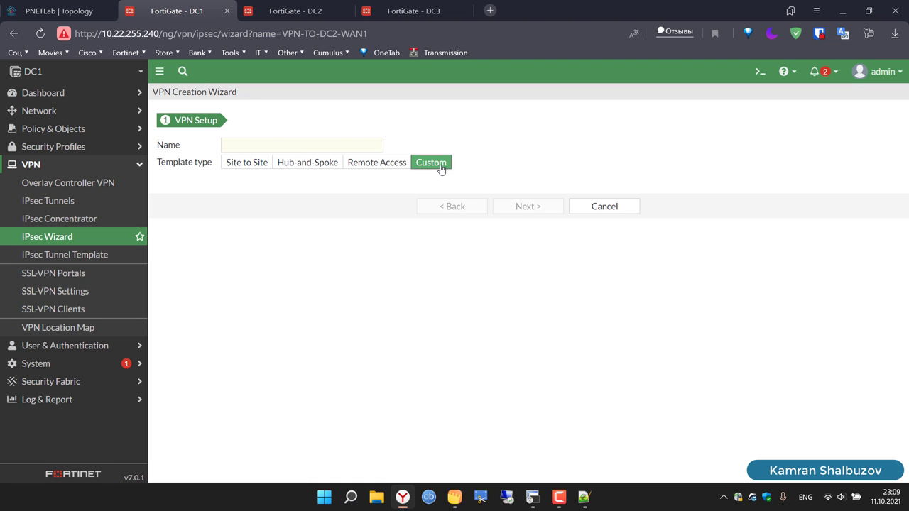
click(313, 148)
text(VPN-TO-DC2-WAN1)
key(BackSpace)
text(2)
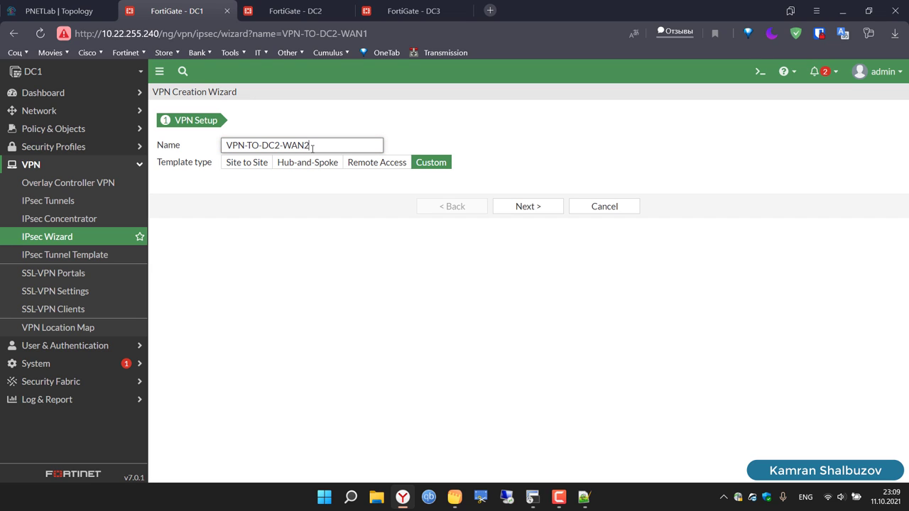
key(ctrl+a)
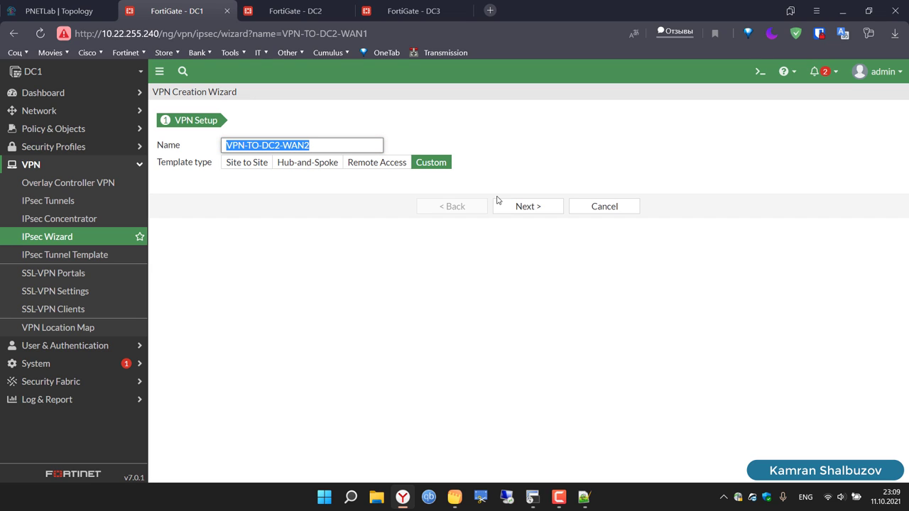
click(532, 213)
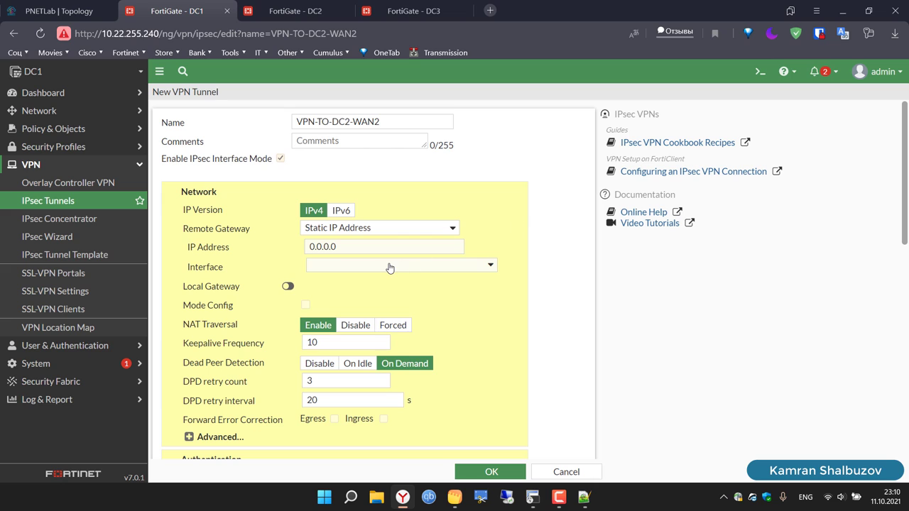
Step: Set VPN-TO-DC2-WAN2's remote gateway to 10.10.30.2 on interface WAN2 (port5)
click(388, 266)
double_click(333, 247)
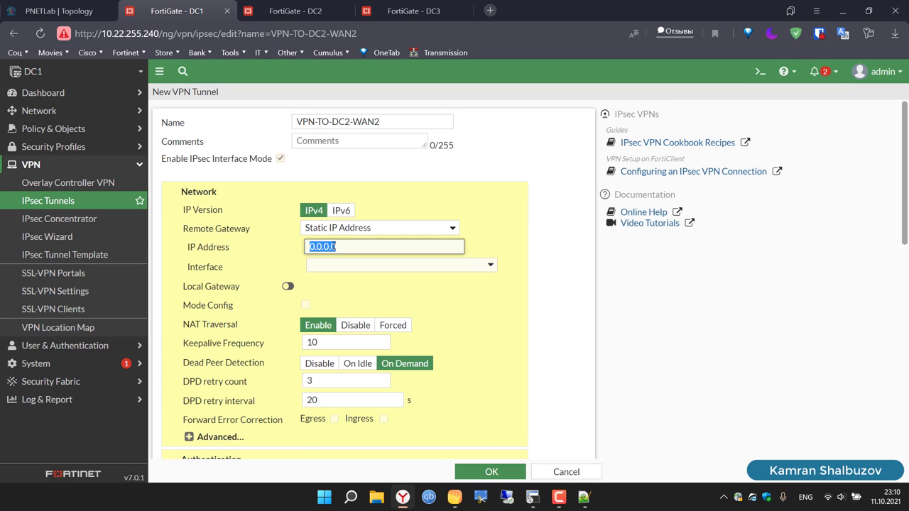
text(10.)
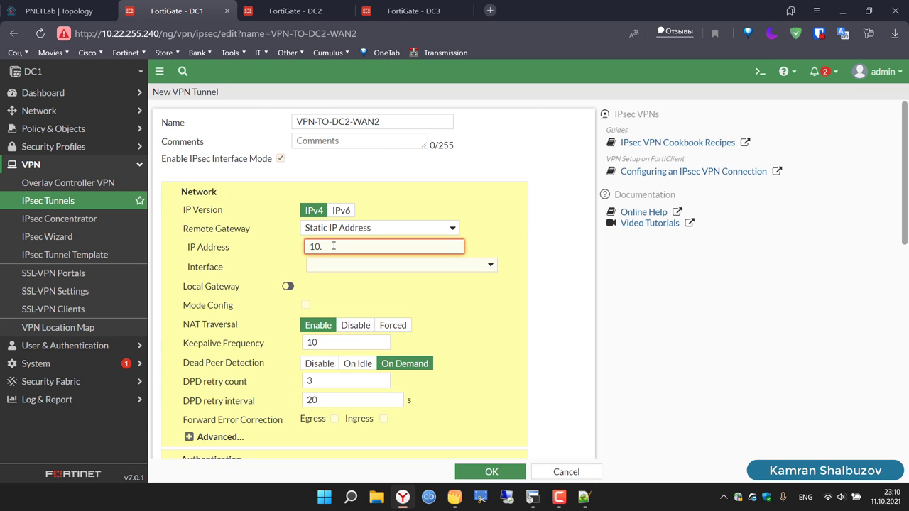
text(10.30.2)
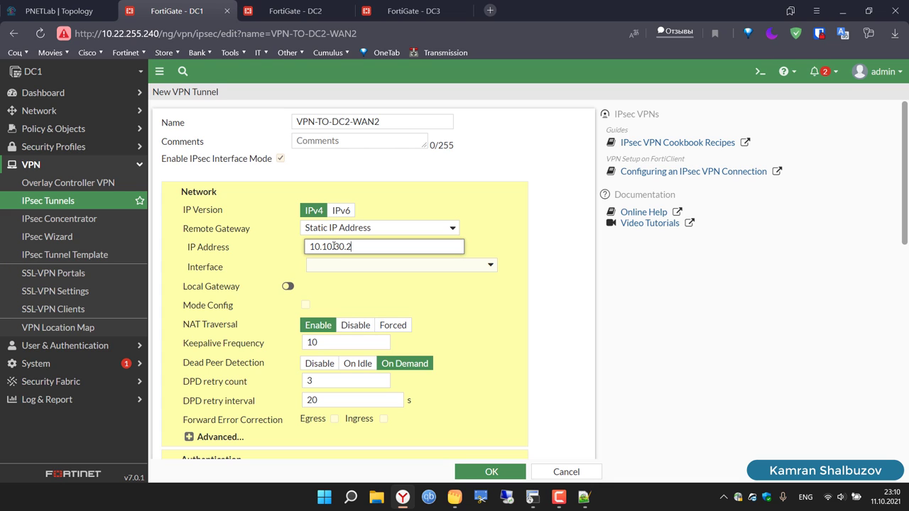
click(347, 269)
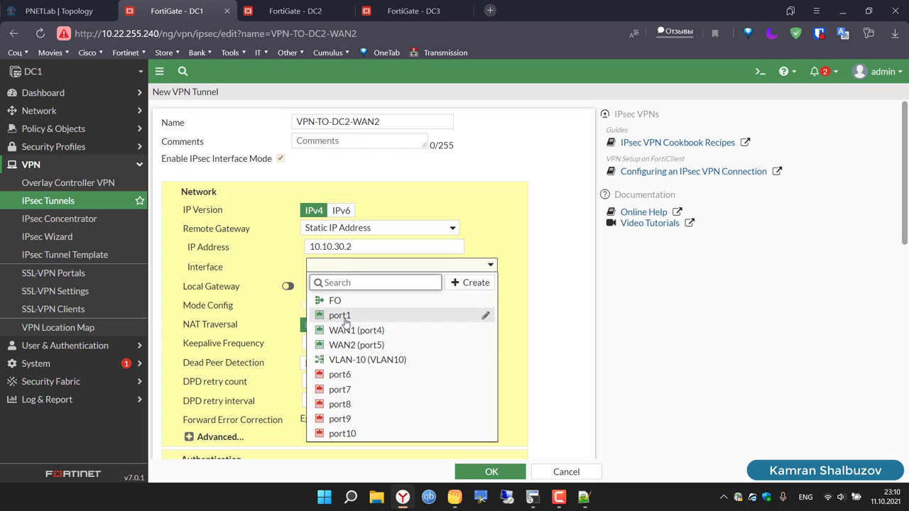
mouse_move(350, 362)
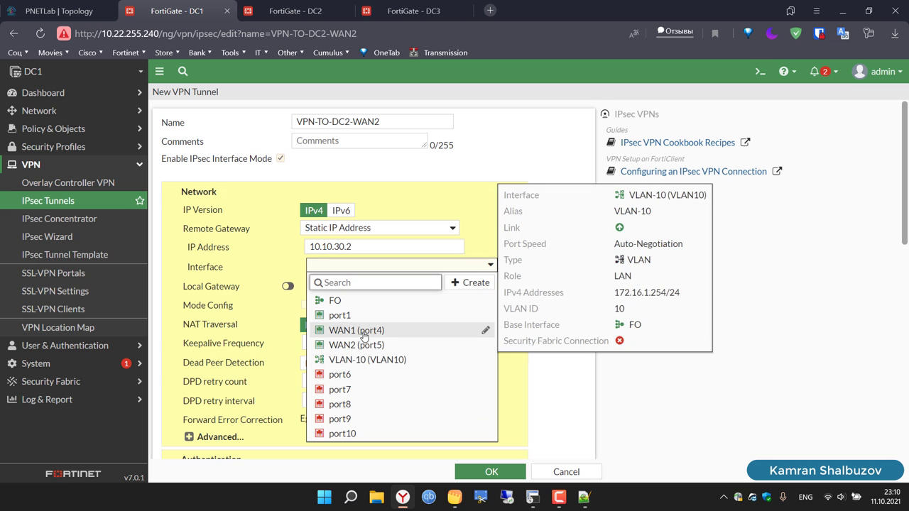
click(352, 330)
click(343, 268)
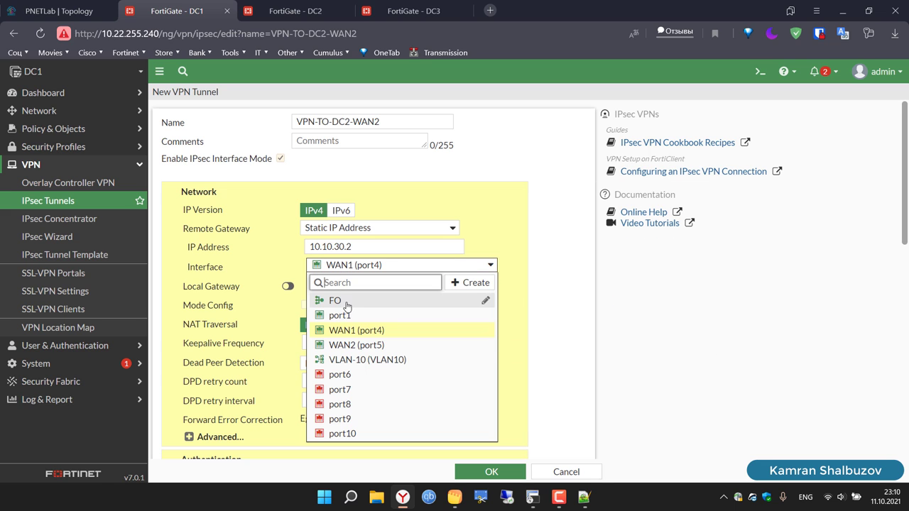
click(355, 346)
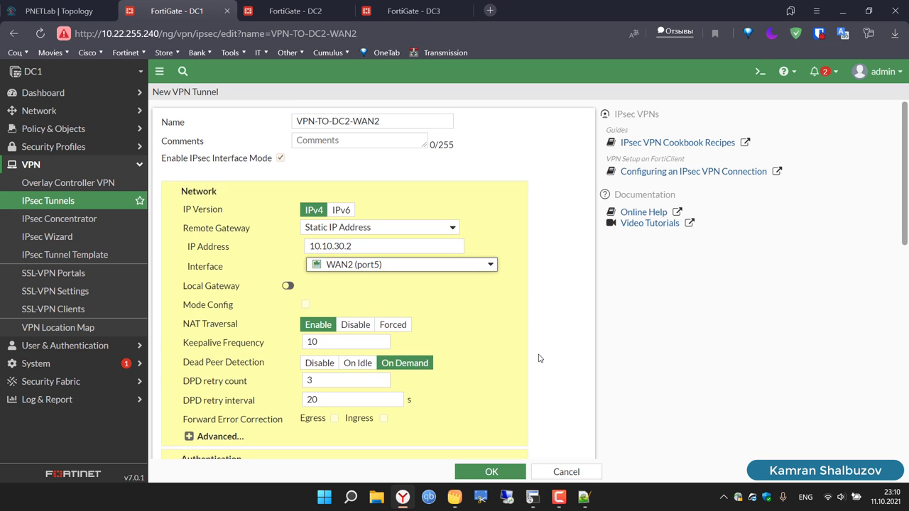
scroll(539, 358, down, 3)
scroll(539, 359, up, 3)
Step: Enter the pre-shared key and keep one DES/SHA1 Phase 1 proposal with only DH group 5
scroll(539, 359, down, 7)
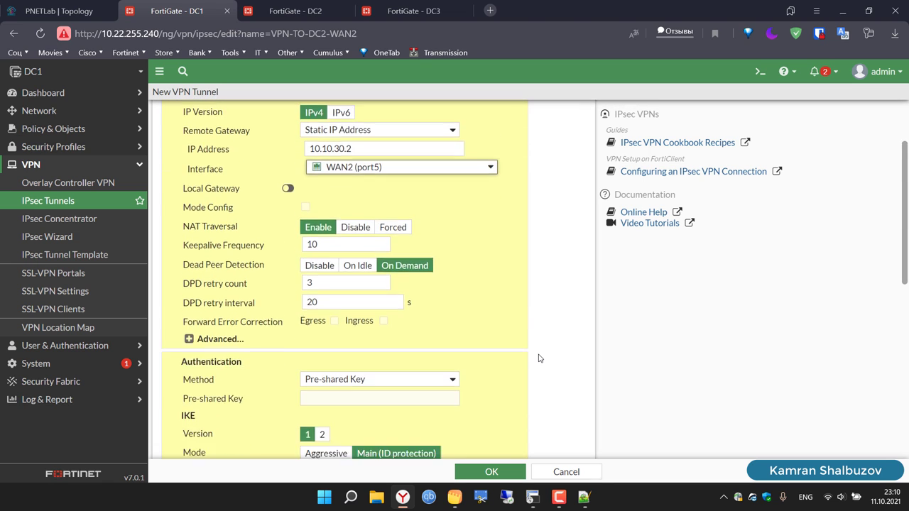
click(347, 239)
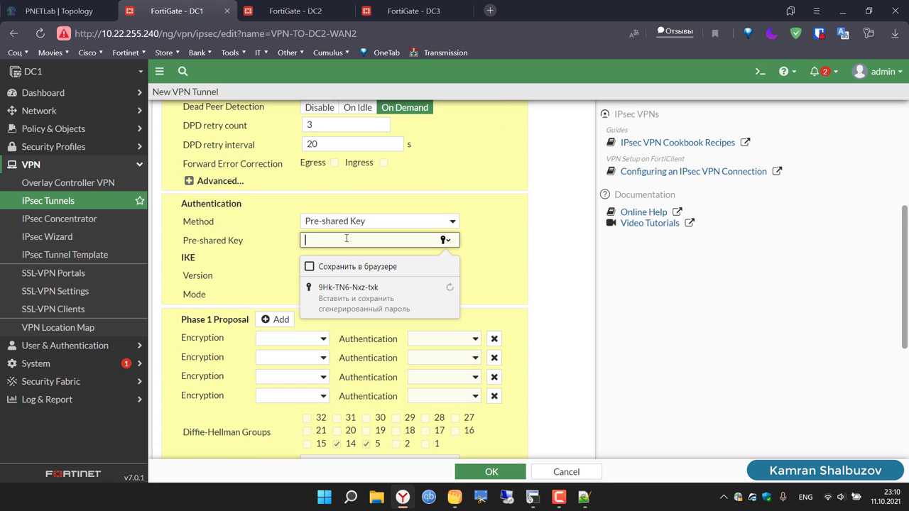
text(••••)
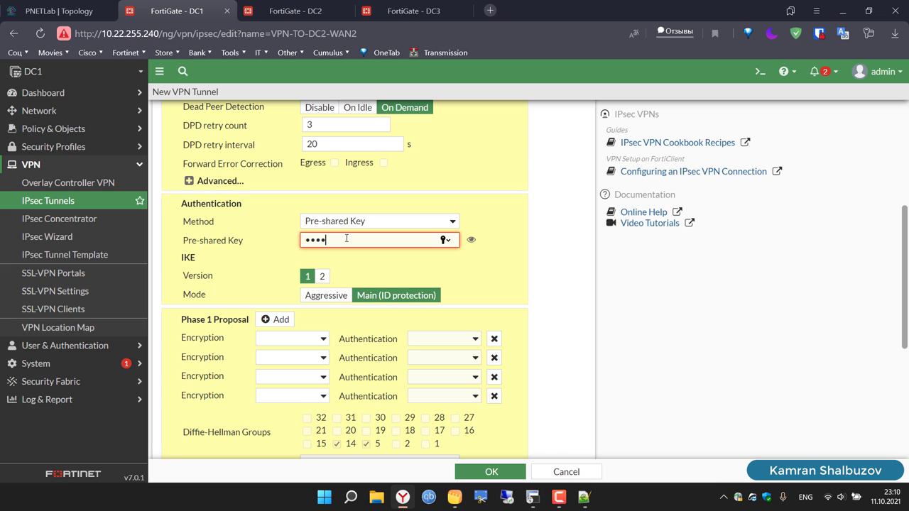
text(••)
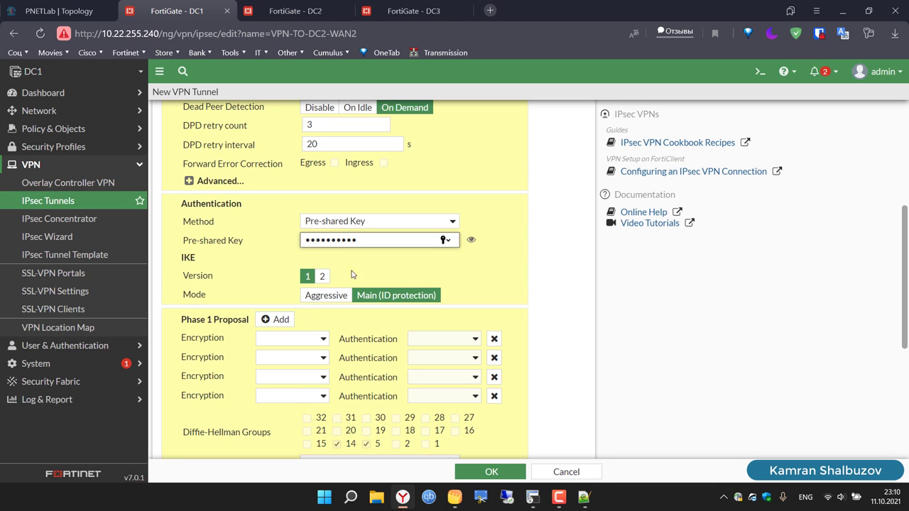
click(323, 340)
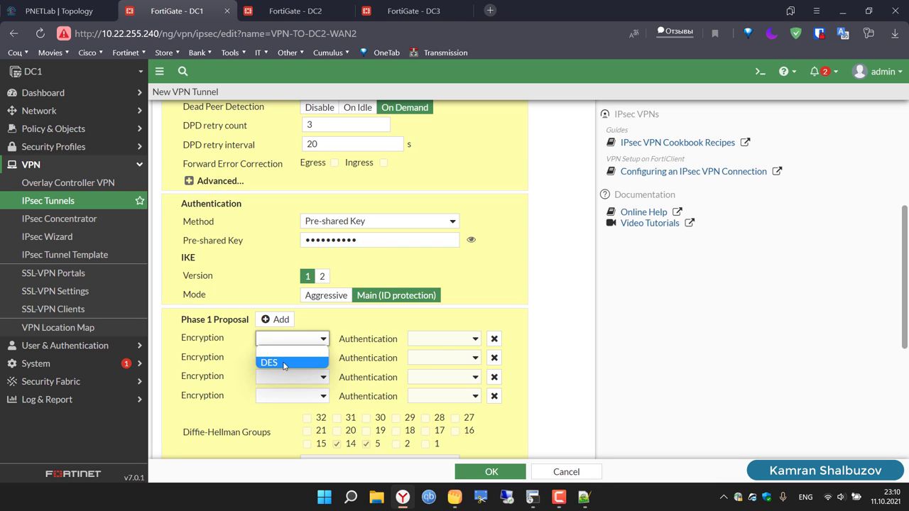
click(284, 364)
click(450, 346)
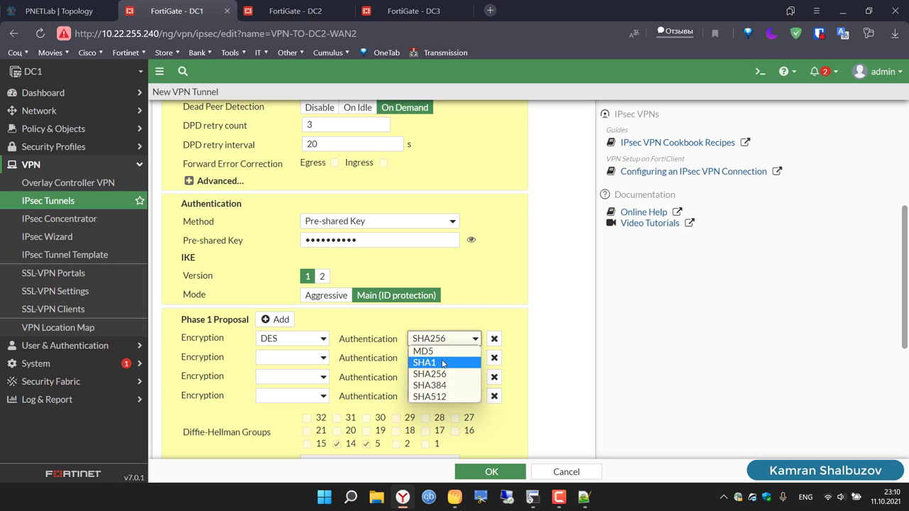
click(441, 361)
click(495, 359)
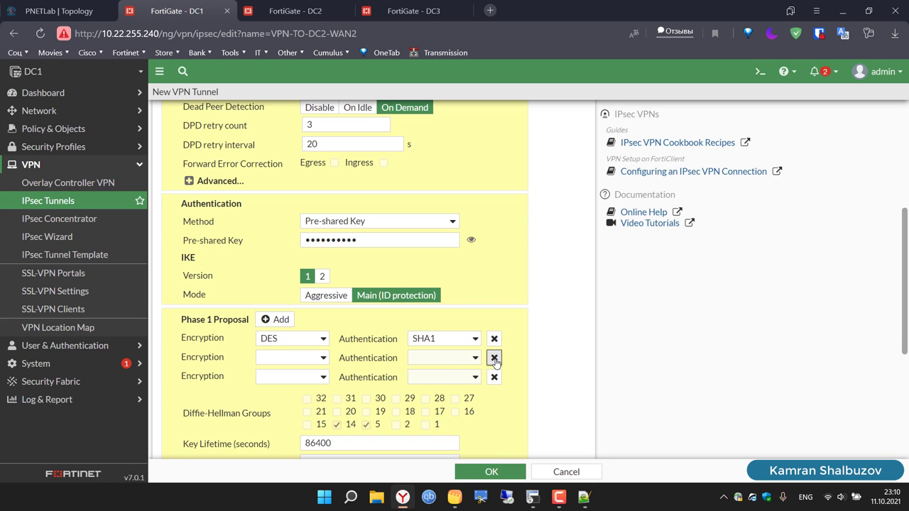
click(495, 358)
click(495, 359)
click(337, 385)
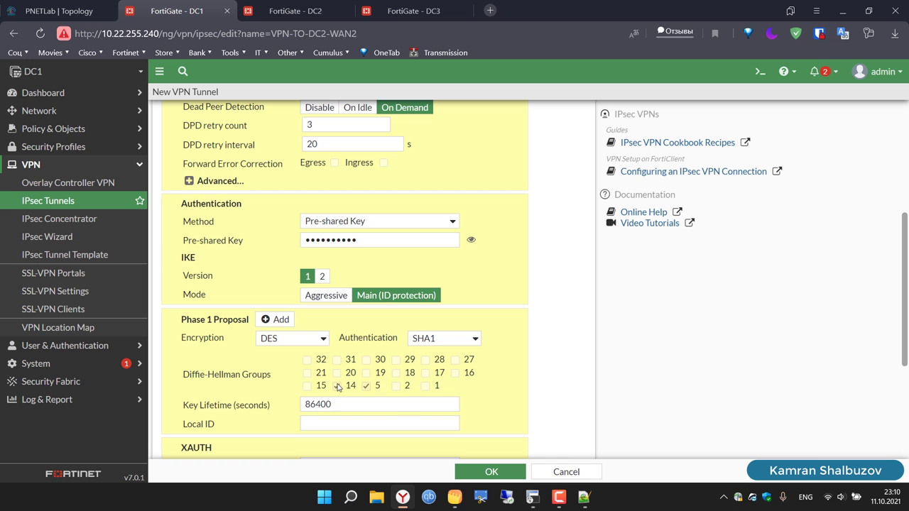
scroll(635, 391, down, 3)
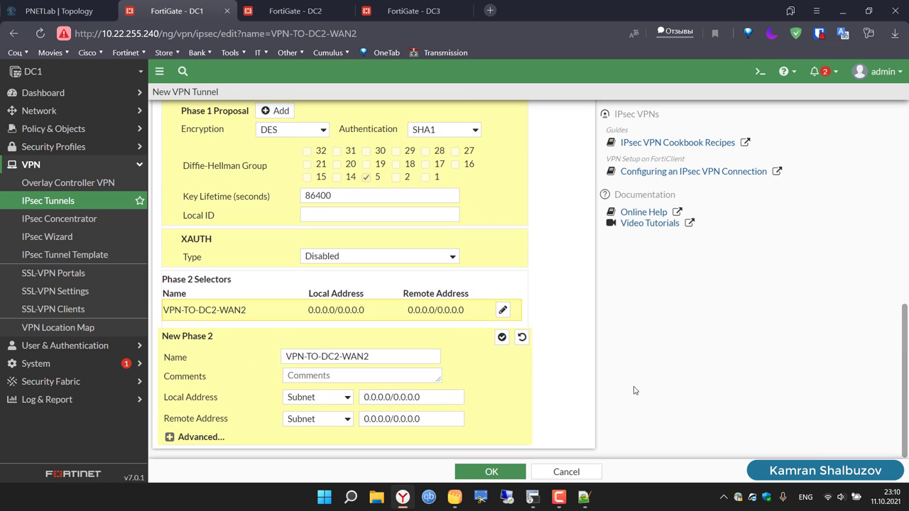
Step: Expand Phase 2 advanced settings and delete the six extra proposal rows
click(170, 438)
scroll(244, 382, down, 3)
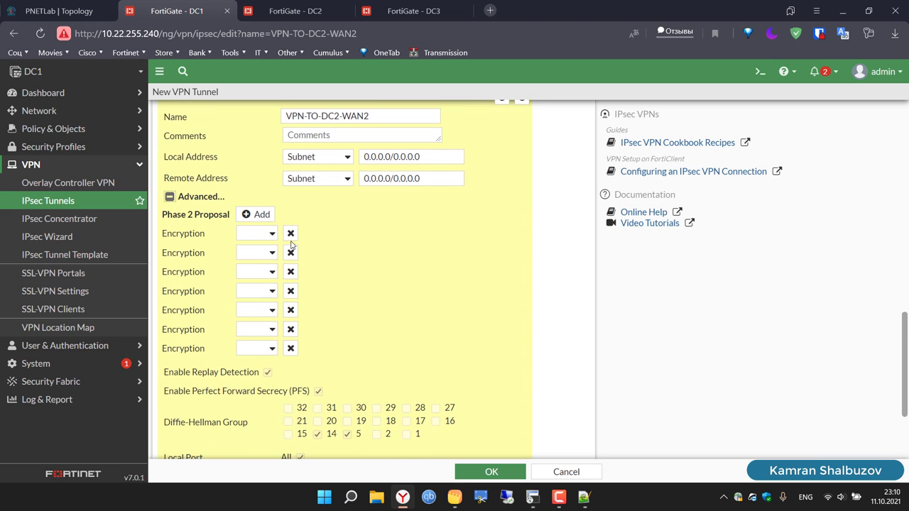
click(289, 234)
click(289, 234)
click(289, 235)
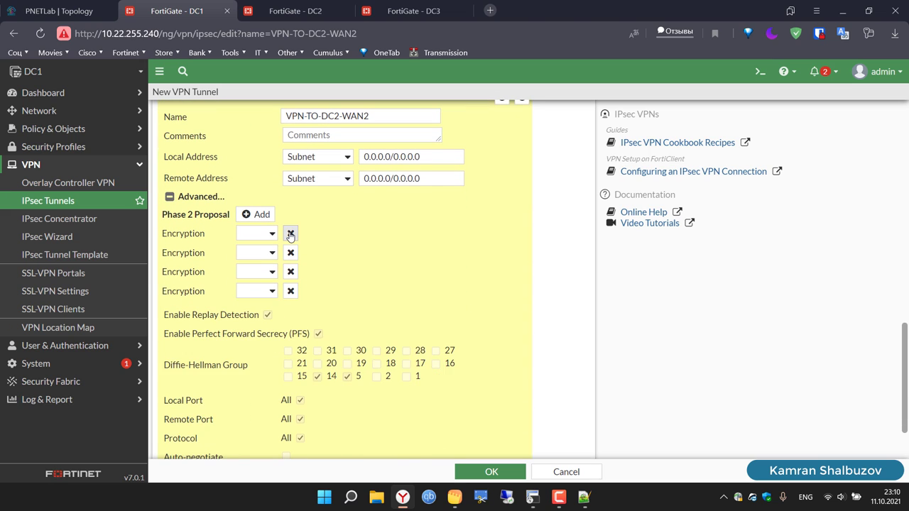
click(290, 234)
click(290, 235)
click(289, 235)
Step: Set the remaining Phase 2 proposal to DES/SHA1 and drop DH group 14
click(267, 235)
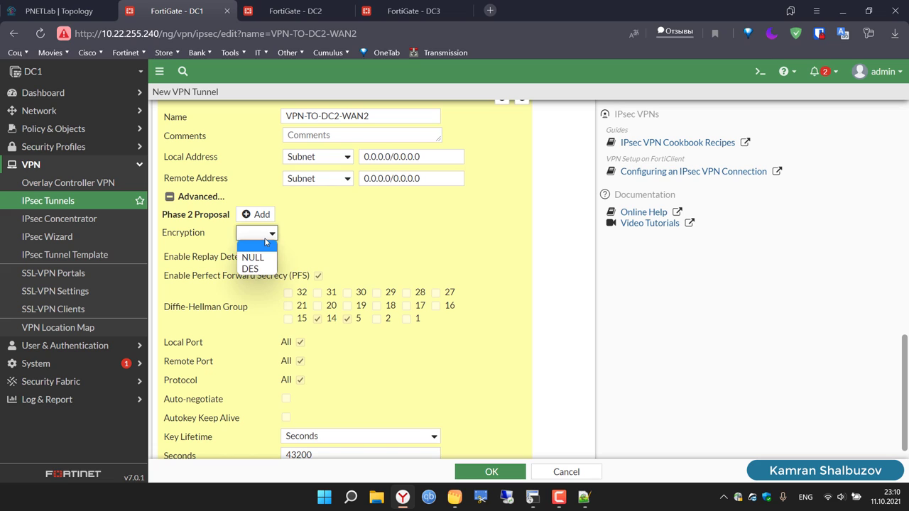
click(260, 268)
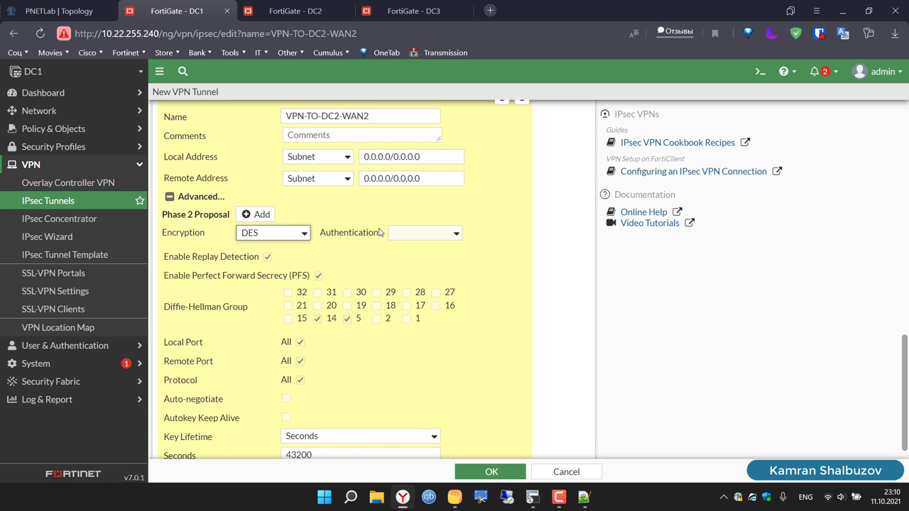
click(419, 233)
click(418, 279)
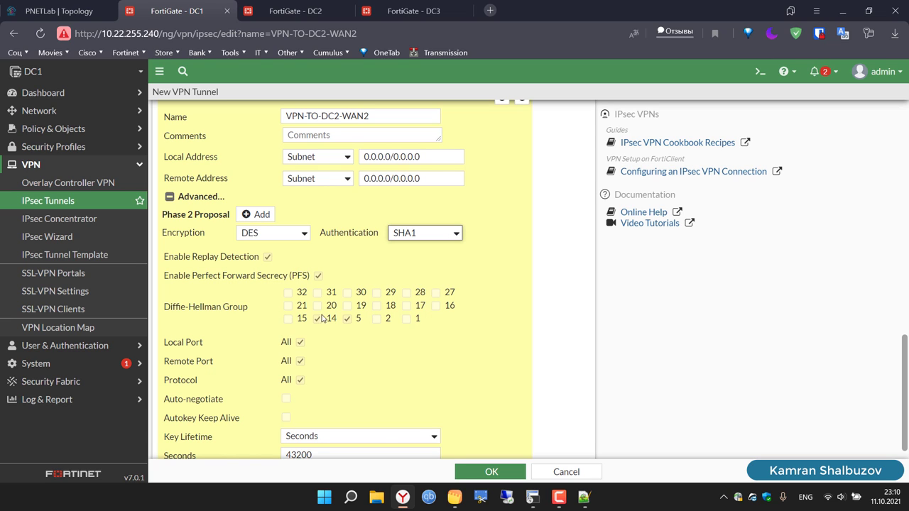
click(317, 319)
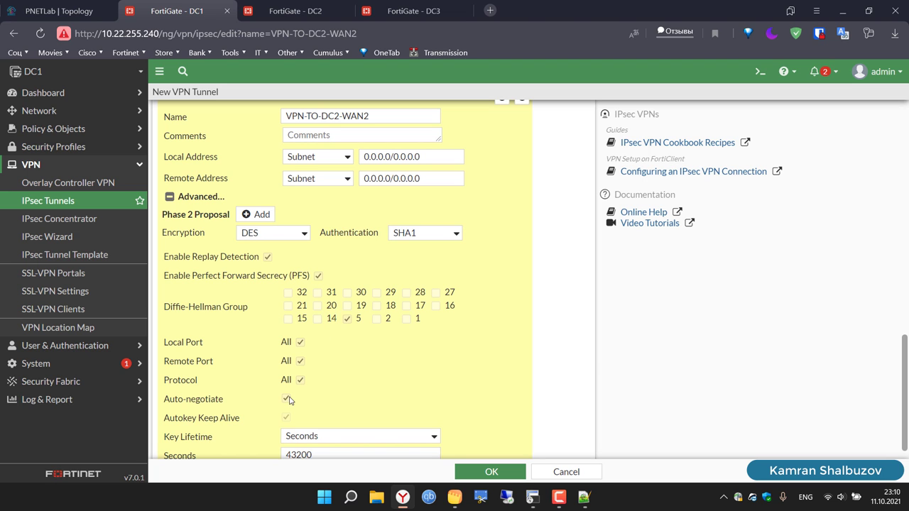
scroll(589, 361, down, 1)
scroll(589, 361, up, 2)
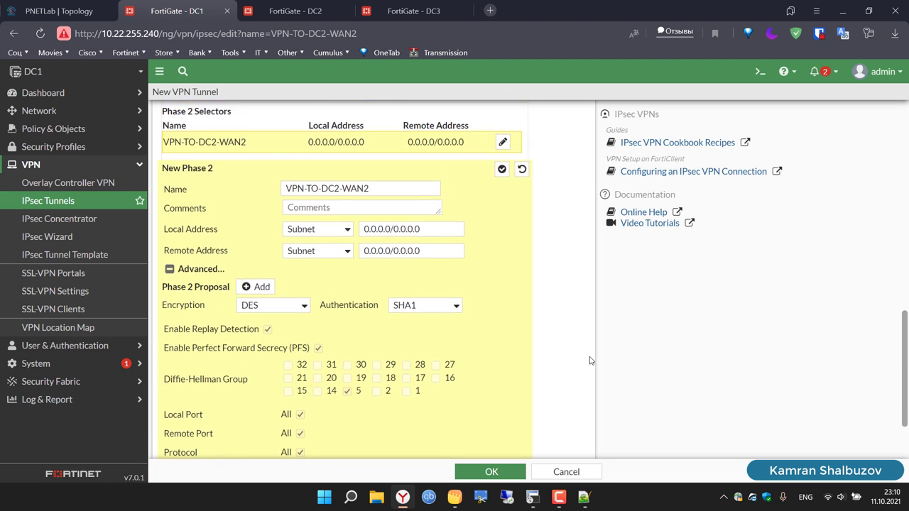
scroll(589, 361, up, 5)
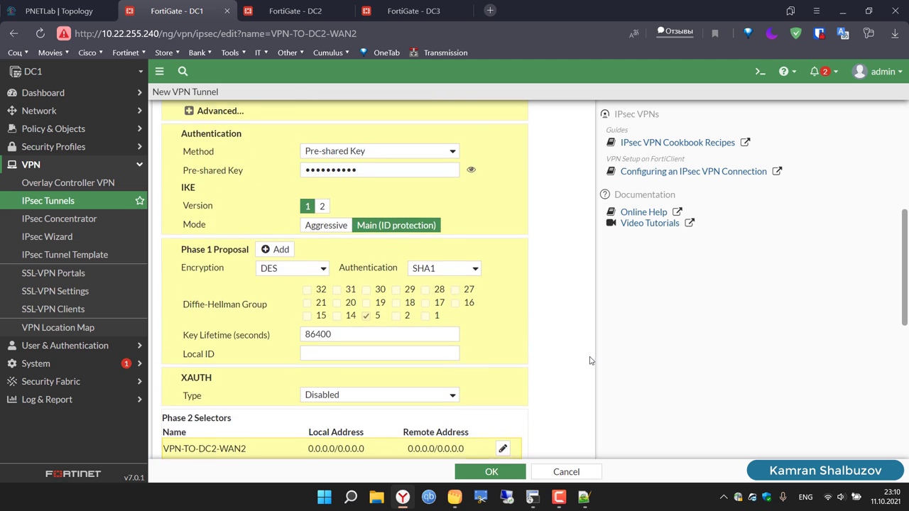
scroll(590, 361, up, 5)
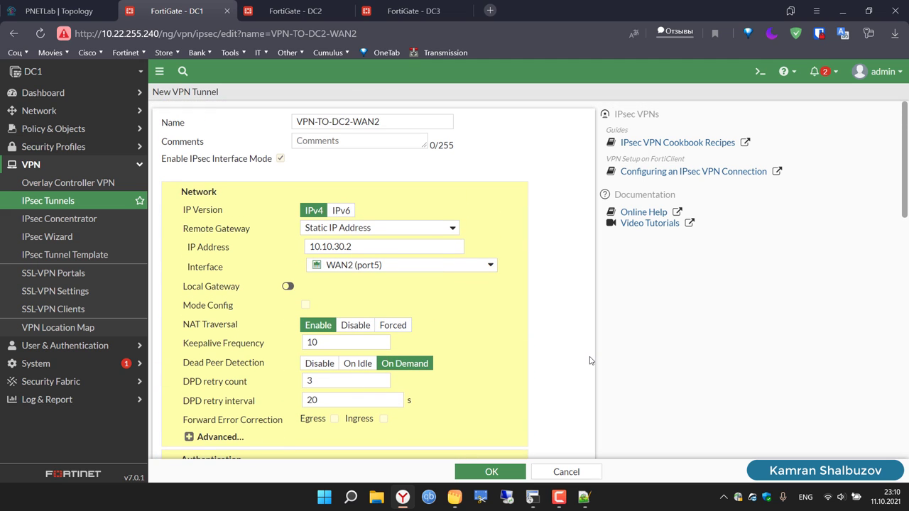
Step: Save VPN-TO-DC2-WAN2, copy the VPN-TO-DC2-WAN1 name, and start another IPsec tunnel
click(489, 474)
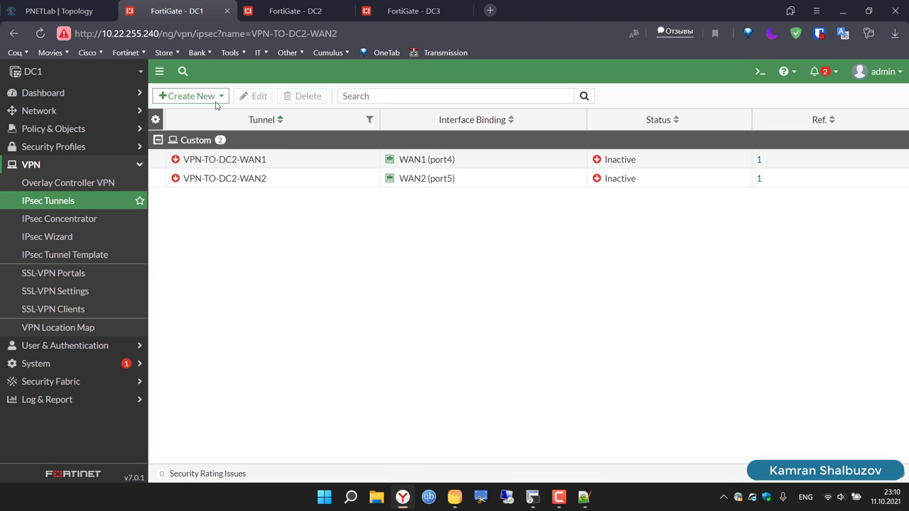
drag(285, 165, 179, 160)
key(ctrl+c)
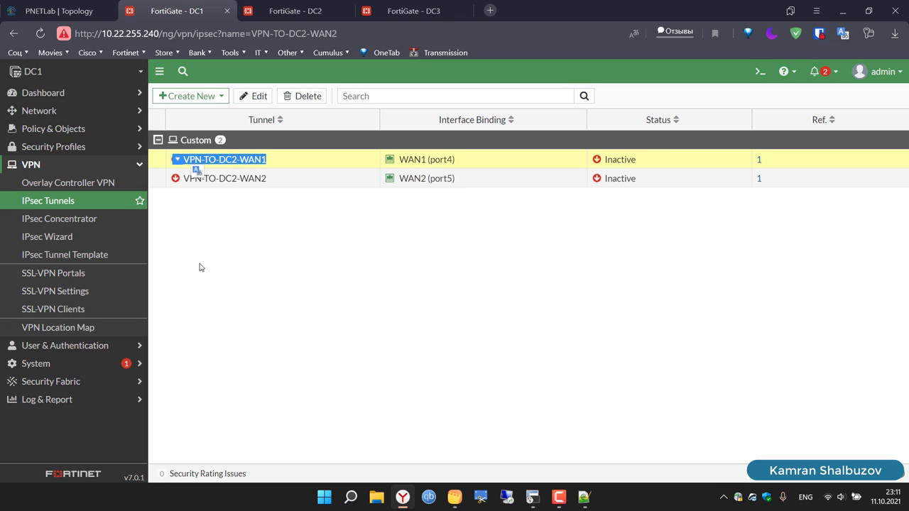
click(213, 96)
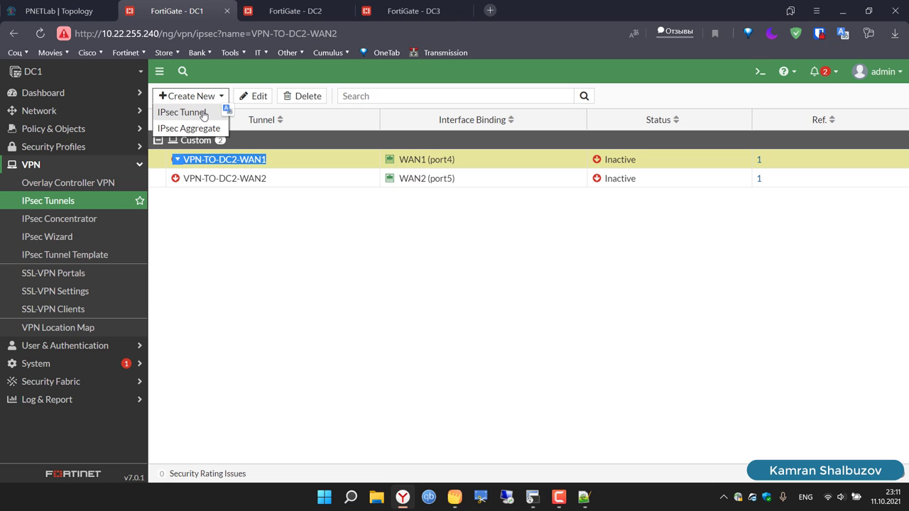
click(203, 113)
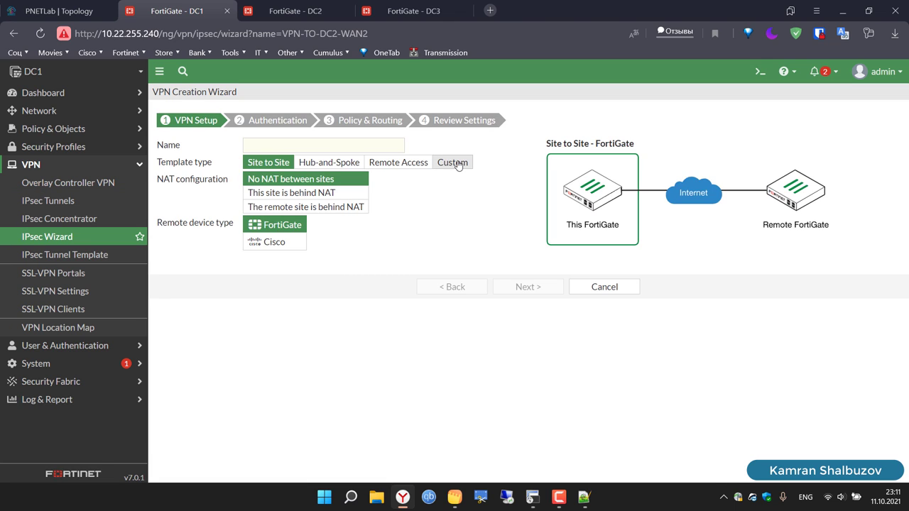
Step: Choose the Custom template and name the new tunnel VPN-TO-DC3-WAN1 before continuing
click(453, 163)
click(356, 147)
key(ctrl+v)
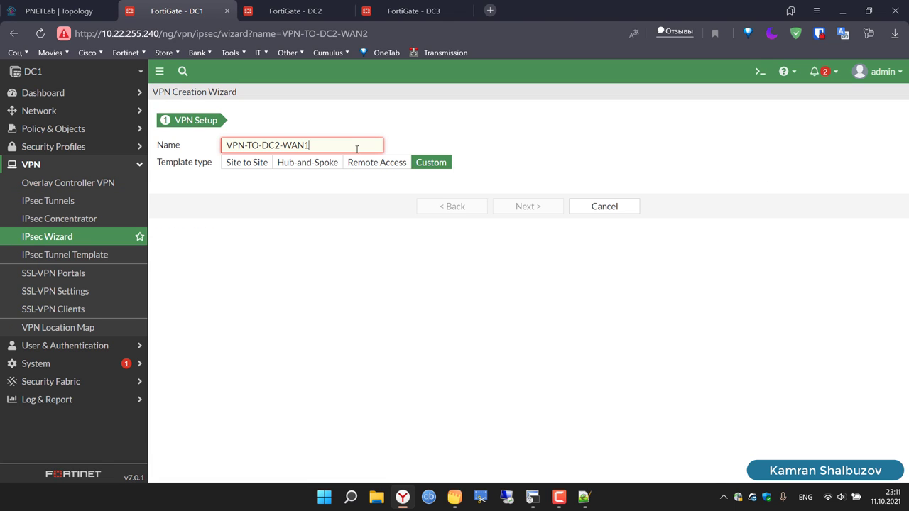
key(BackSpace)
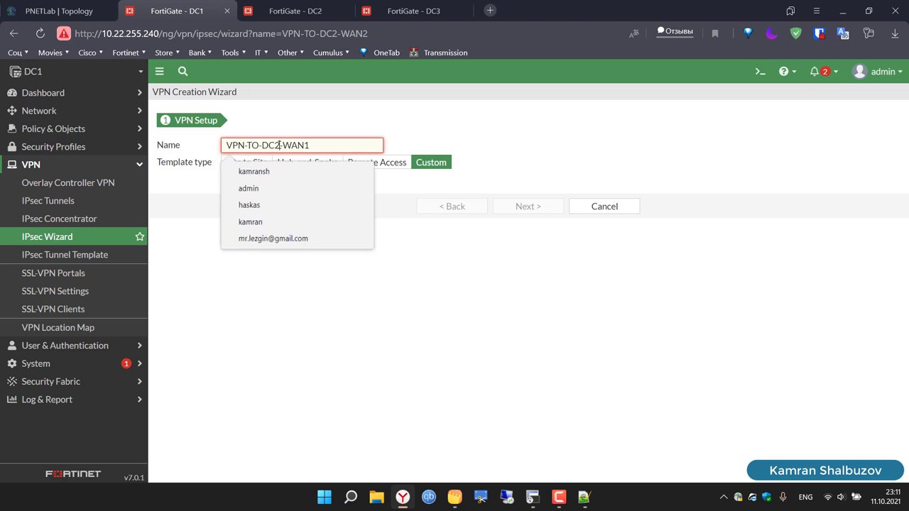
text(3)
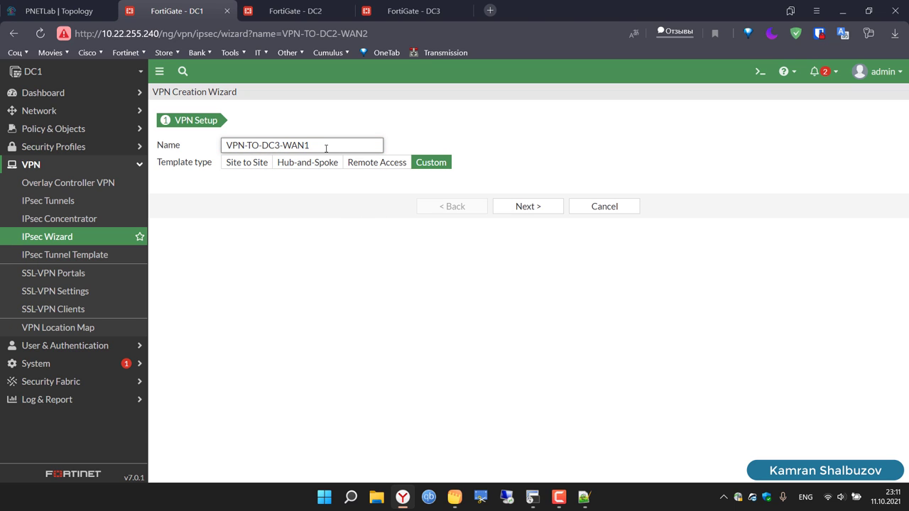
triple_click(326, 148)
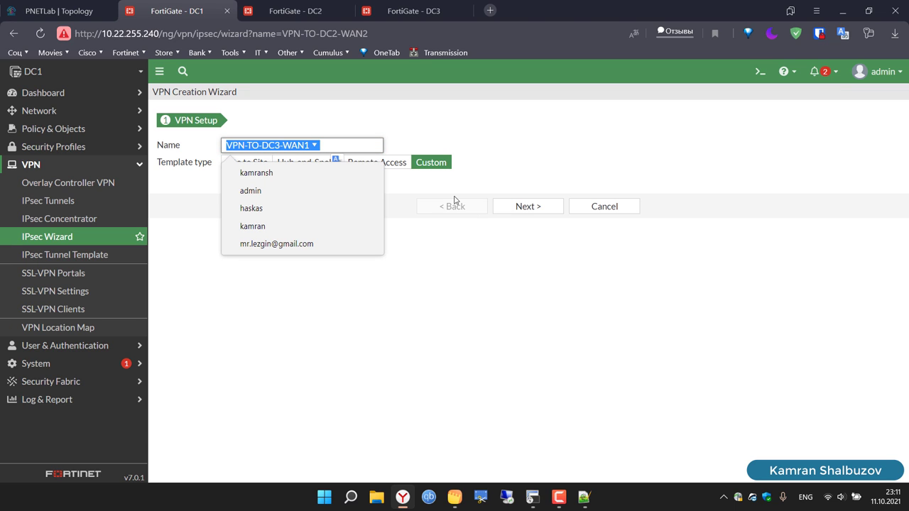
click(486, 292)
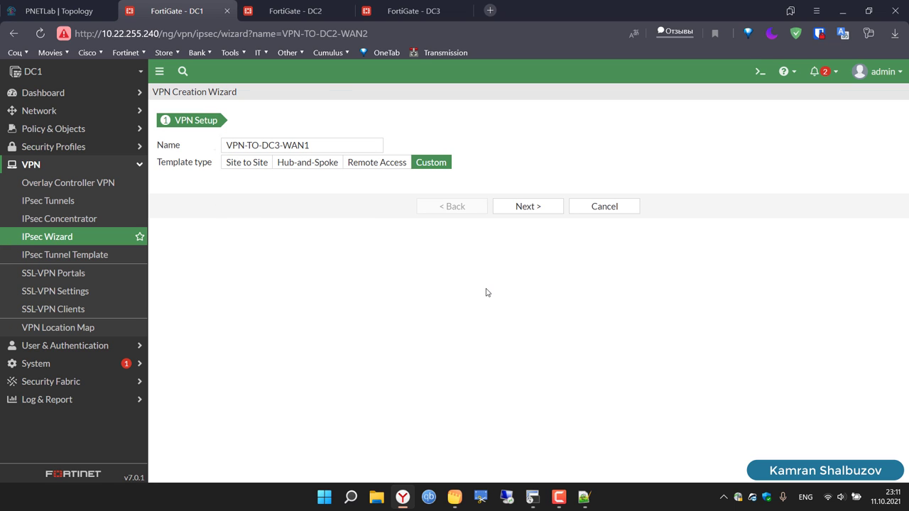
click(546, 213)
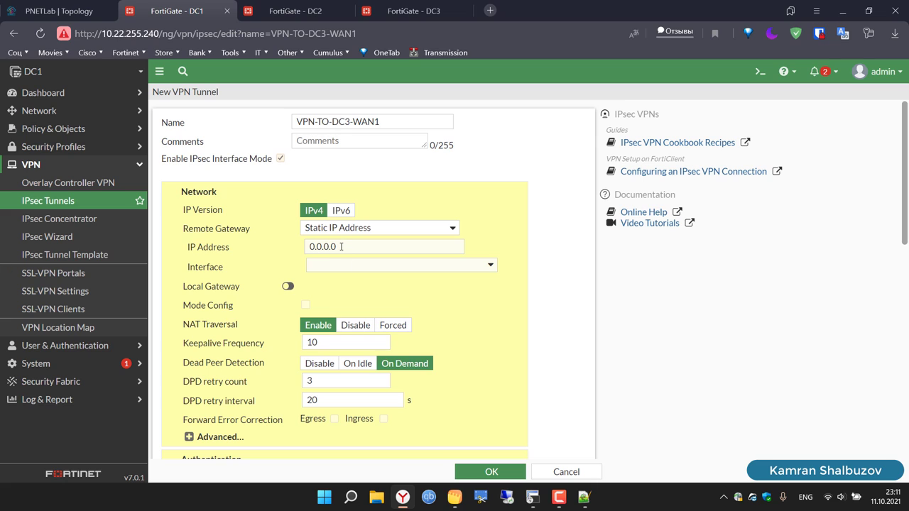
Step: Point the tunnel at remote gateway 10.10.10.3 through interface WAN1 (port4)
double_click(341, 246)
key(BackSpace)
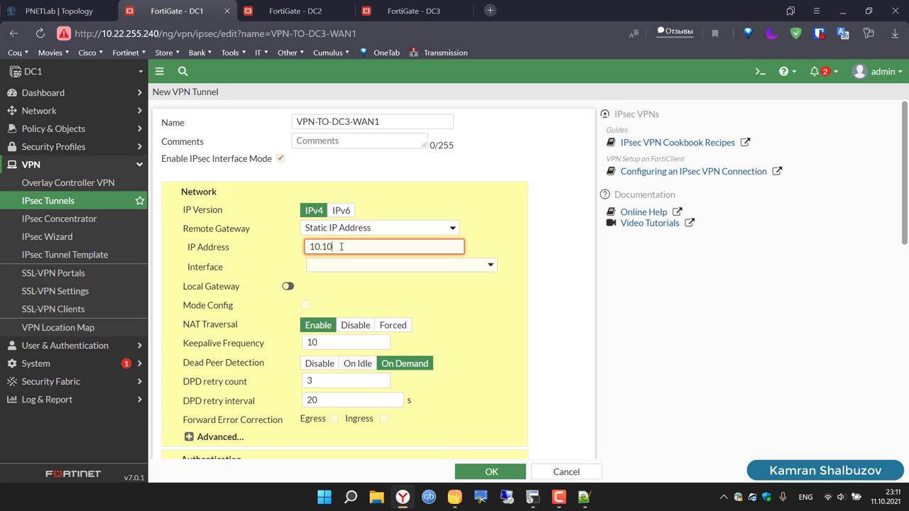
text(10.10.10.3)
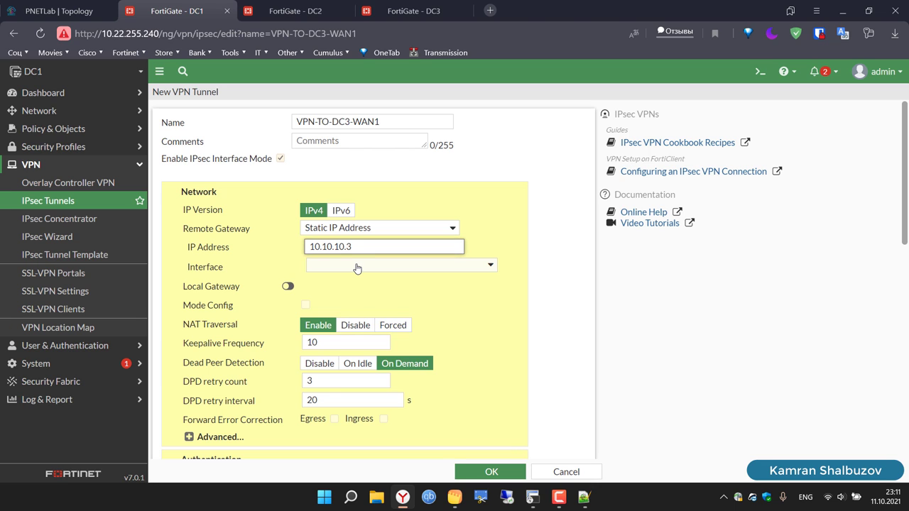
click(354, 266)
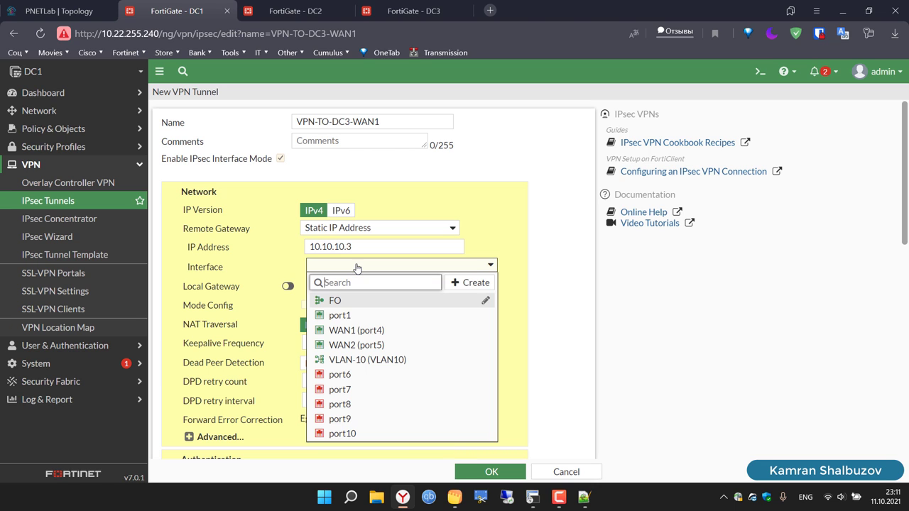
click(366, 332)
Step: Enter the pre-shared key and keep a single DES/SHA1 Phase 1 proposal, deleting the empty rows
scroll(561, 330, down, 2)
scroll(561, 330, down, 2)
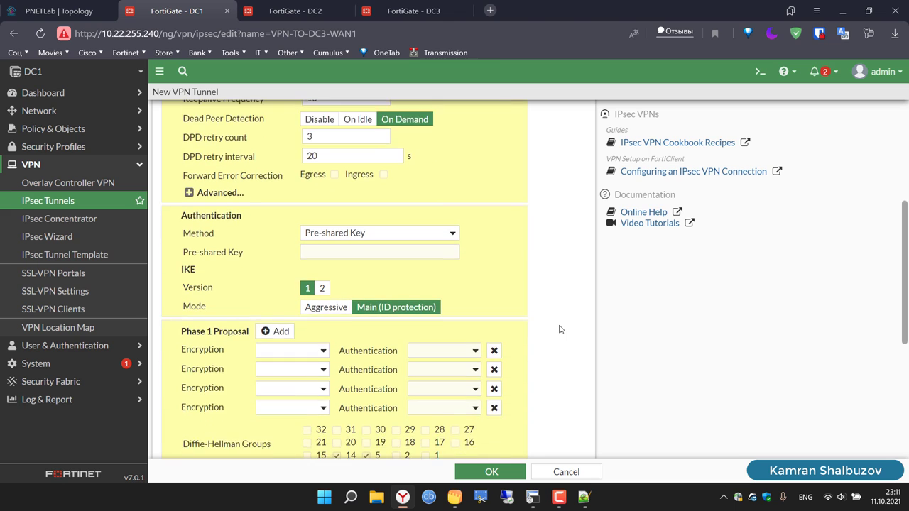
click(373, 208)
text(1)
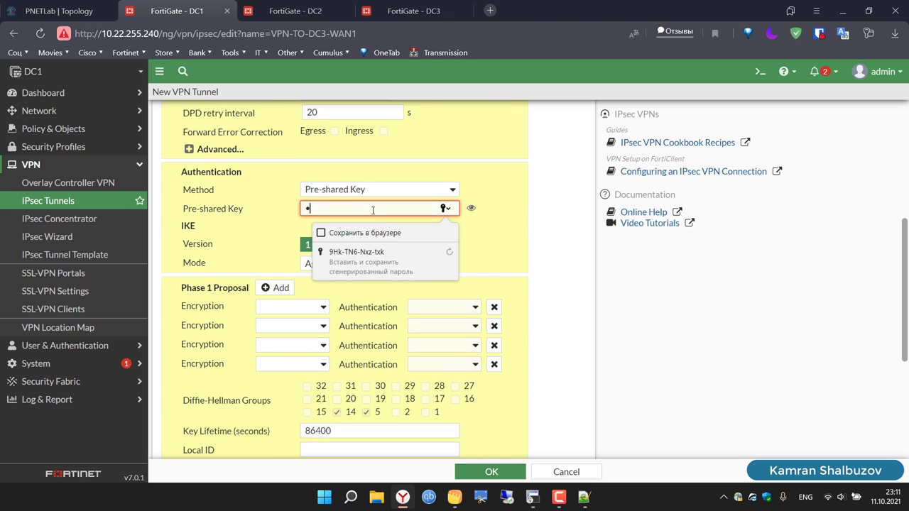
text(2345)
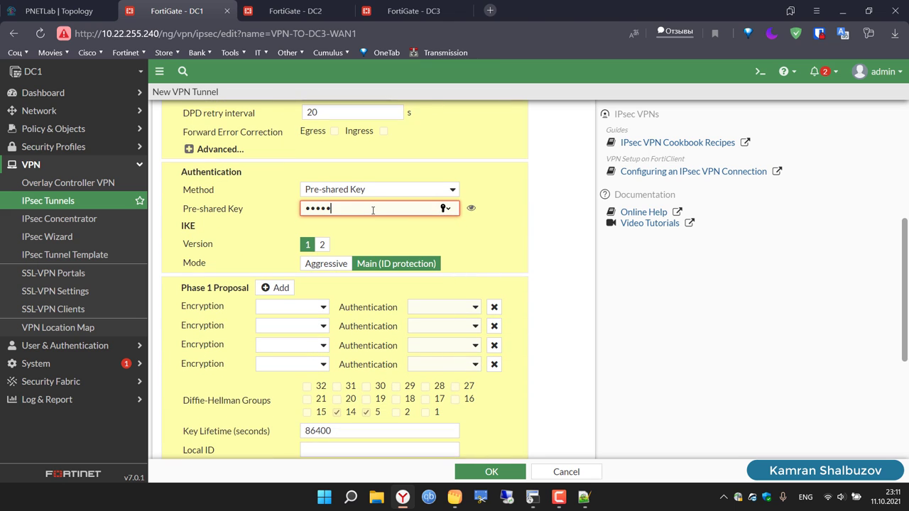
text(67)
click(274, 313)
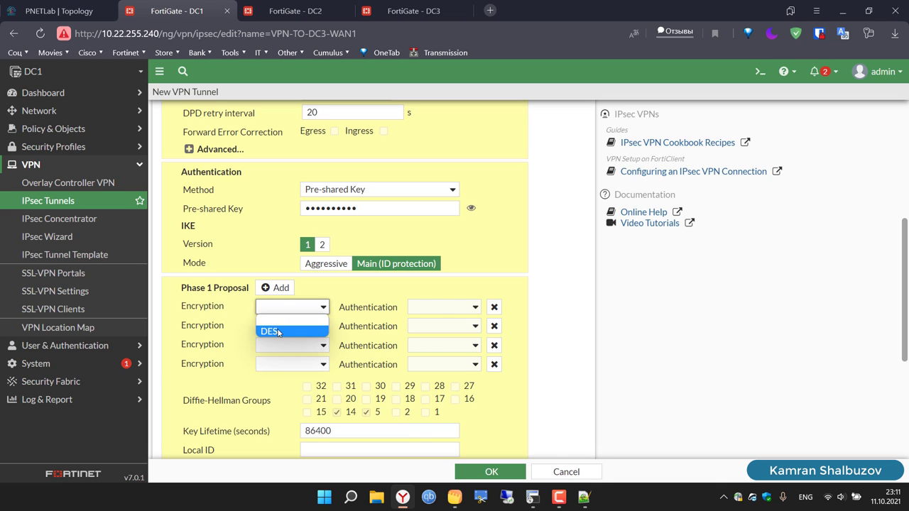
click(275, 331)
click(448, 310)
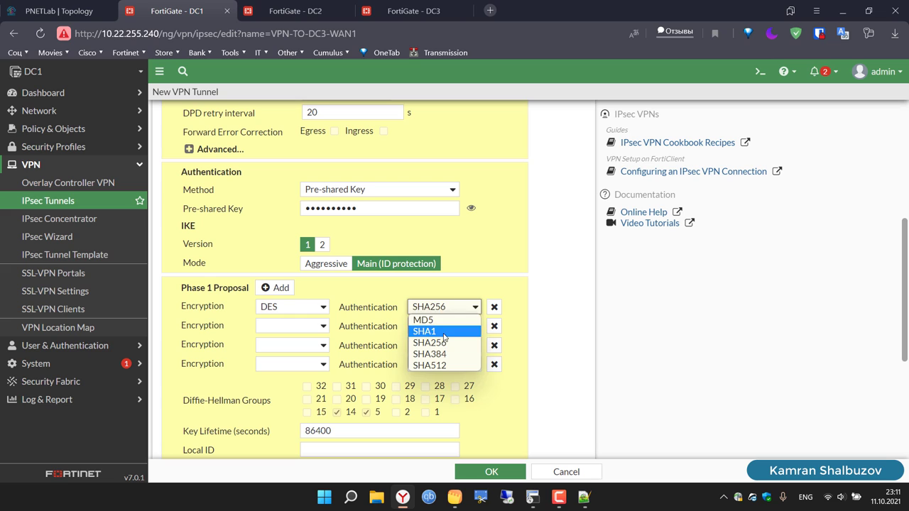
click(475, 330)
click(493, 326)
click(493, 326)
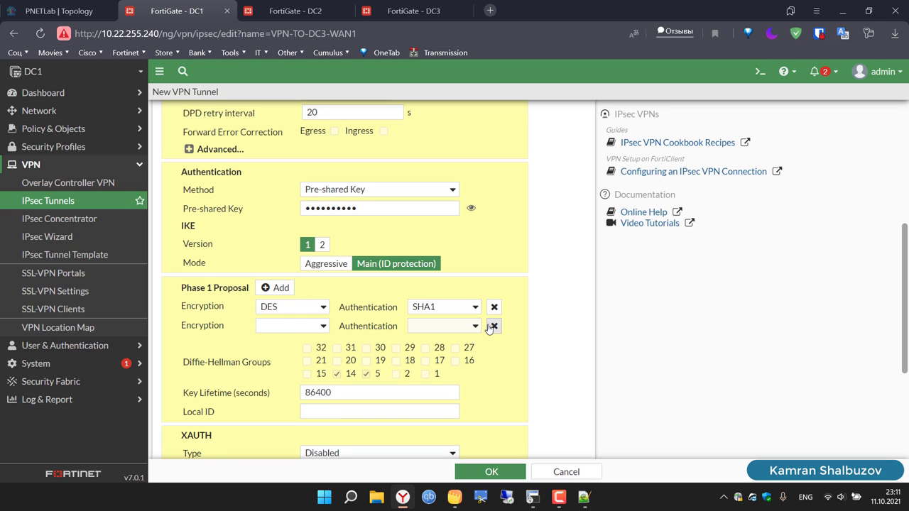
click(493, 326)
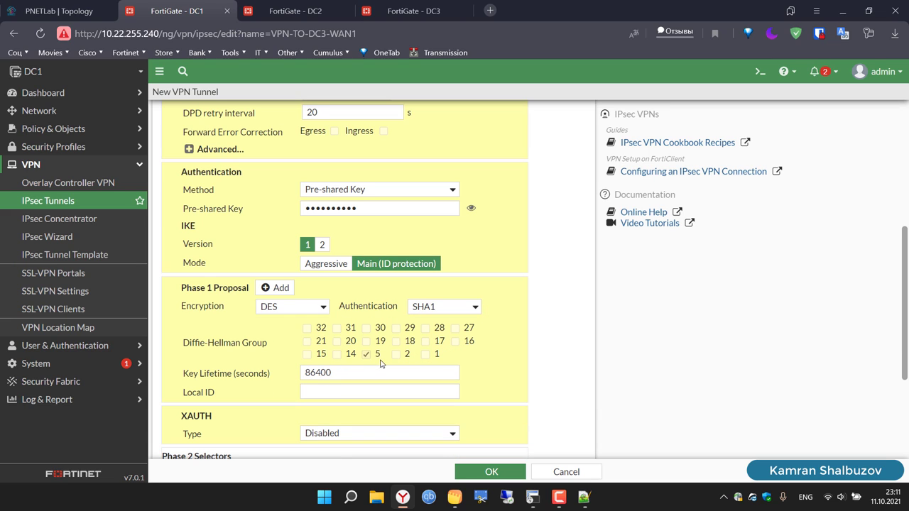
Step: In Phase 2 advanced settings, keep one DES/SHA1 proposal and drop Diffie-Hellman group 14
scroll(589, 406, down, 3)
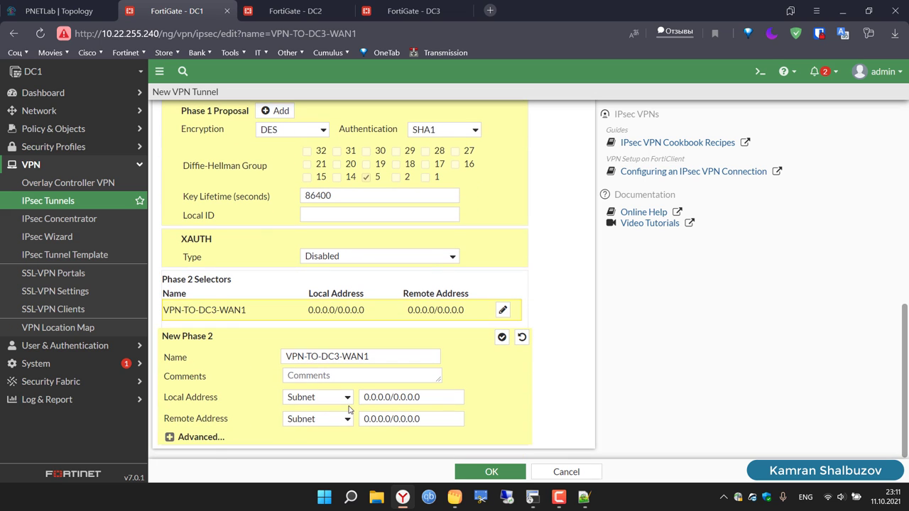
click(171, 436)
scroll(256, 390, down, 4)
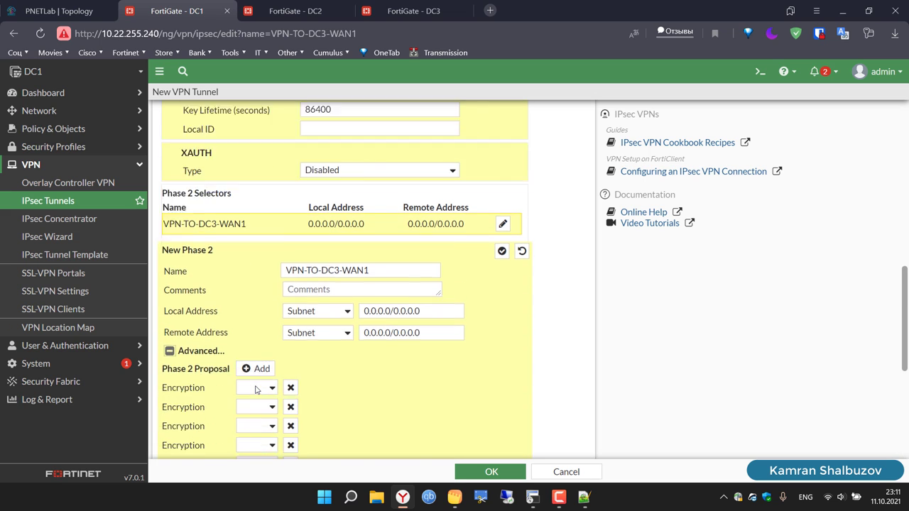
click(290, 225)
click(290, 225)
click(289, 226)
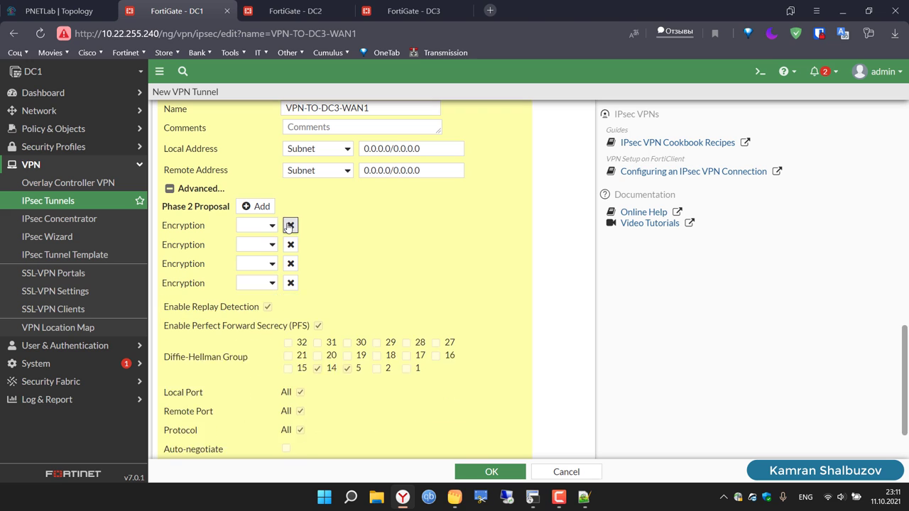
click(289, 225)
click(290, 225)
click(290, 226)
click(266, 226)
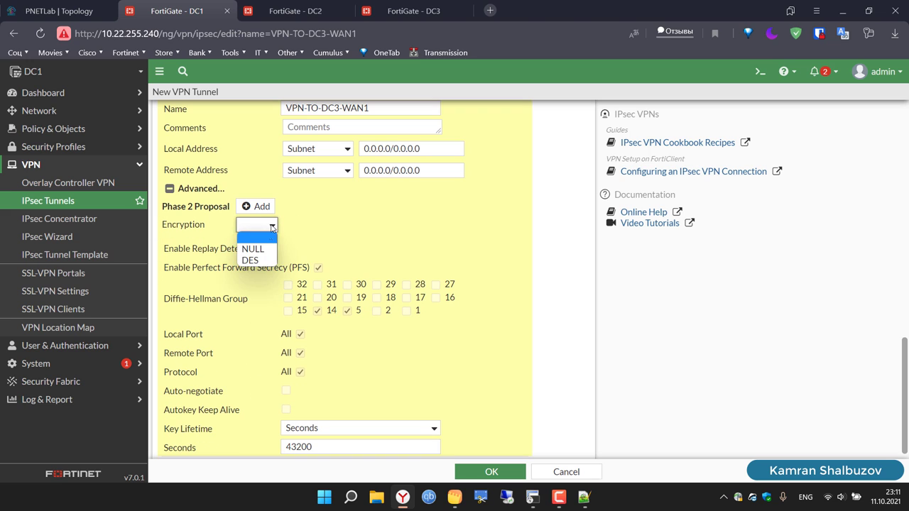
click(257, 261)
click(429, 231)
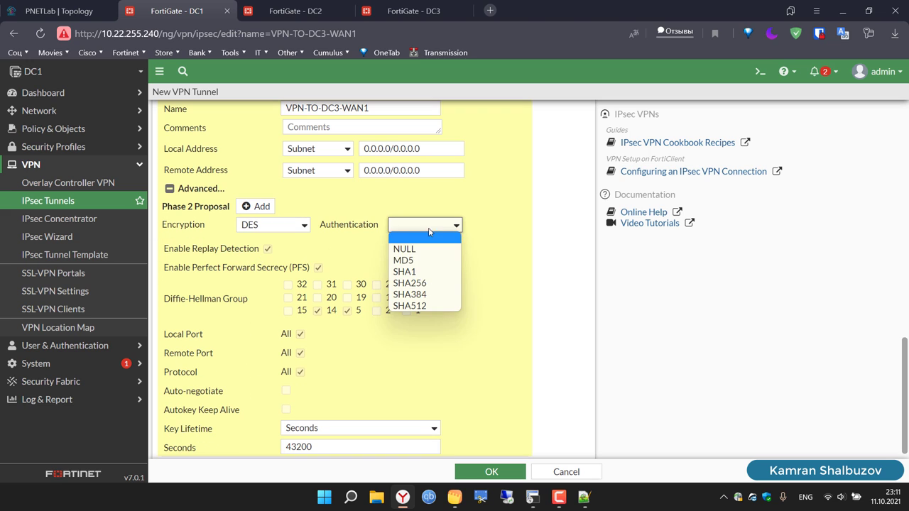
click(424, 271)
click(318, 316)
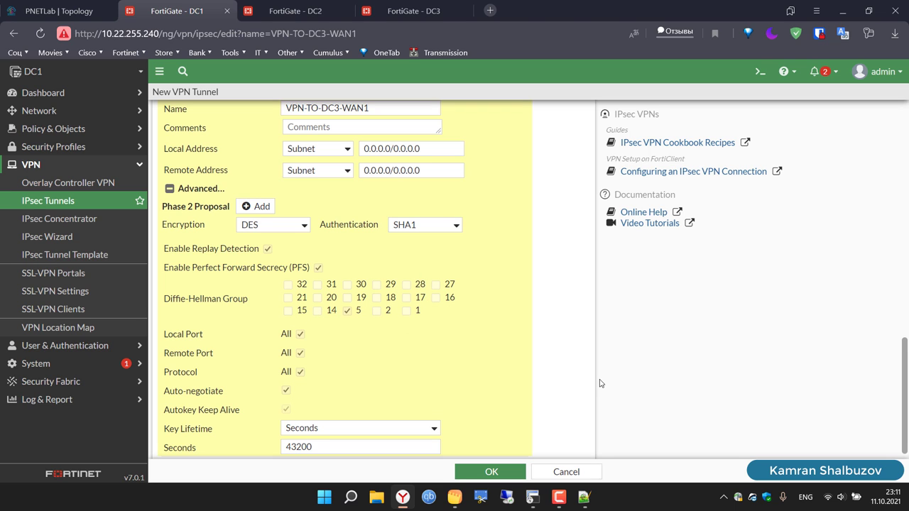
Step: Save the VPN-TO-DC3-WAN1 tunnel
scroll(600, 384, up, 3)
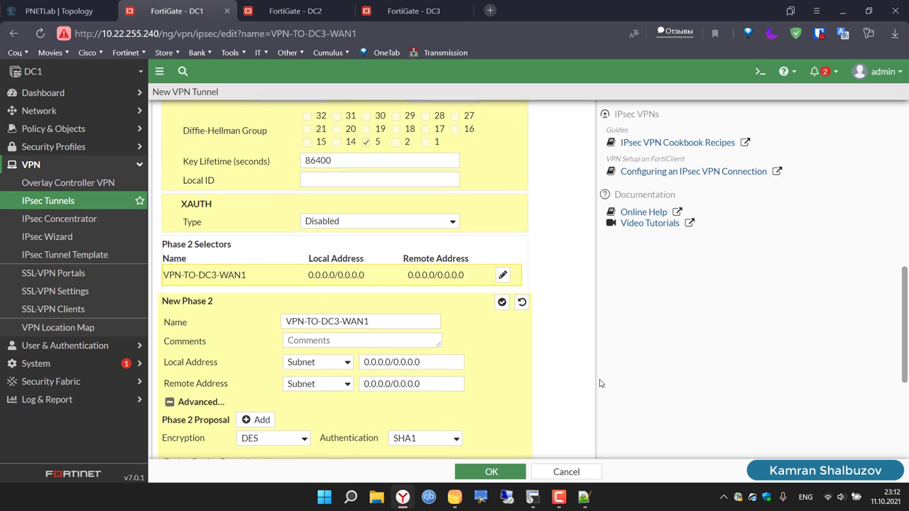
scroll(600, 383, up, 4)
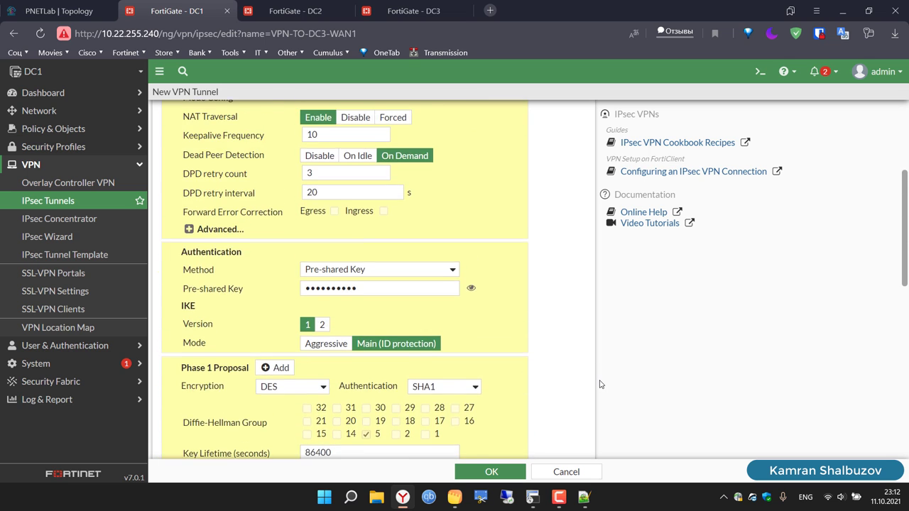
scroll(600, 384, up, 3)
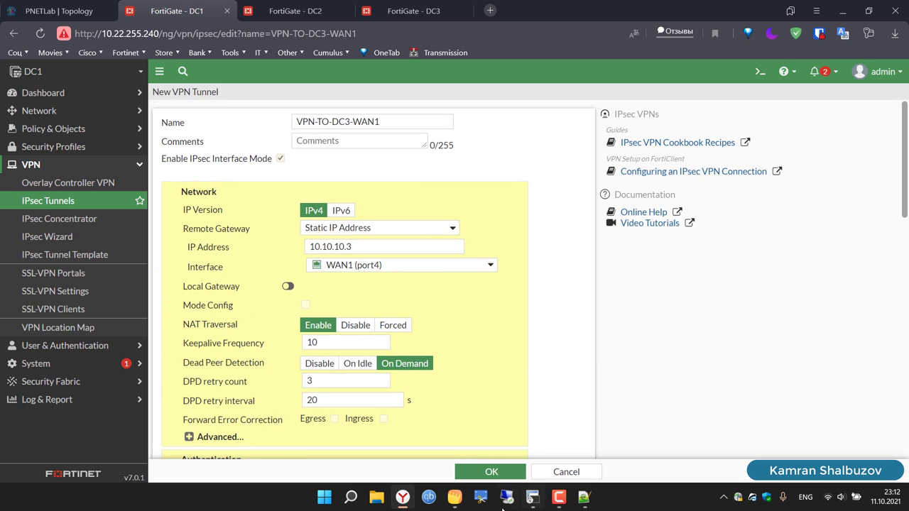
click(503, 476)
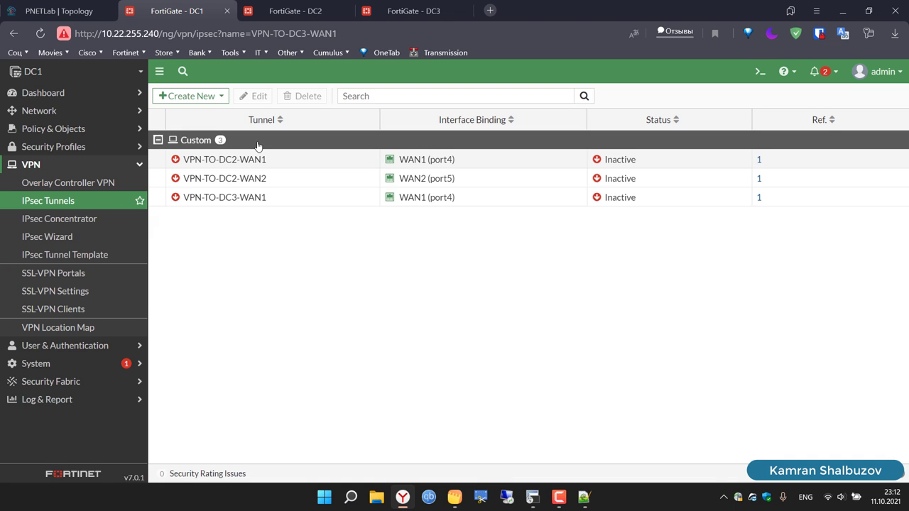
Step: Start a new custom IPsec tunnel named VPN-TO-DC3-WAN2
click(201, 98)
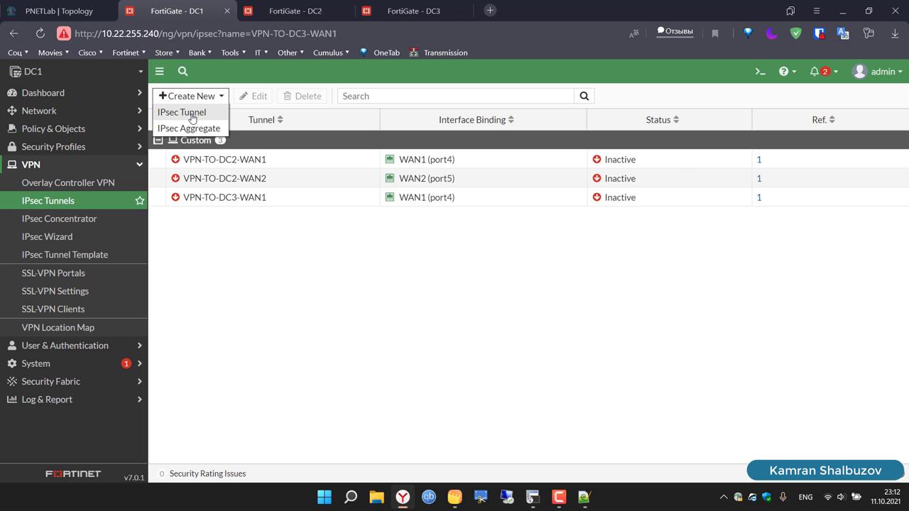
click(190, 114)
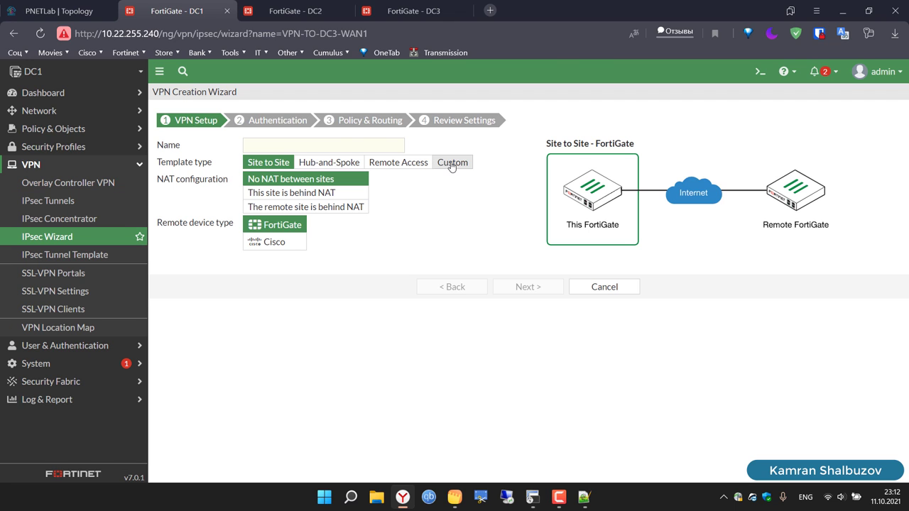
click(451, 163)
click(359, 144)
text(VPN-TO-DC3-WAN1)
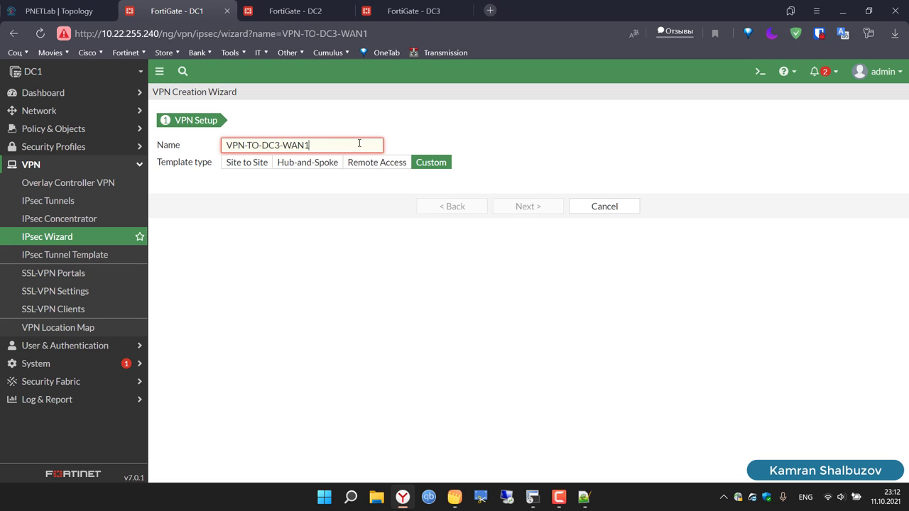
key(BackSpace)
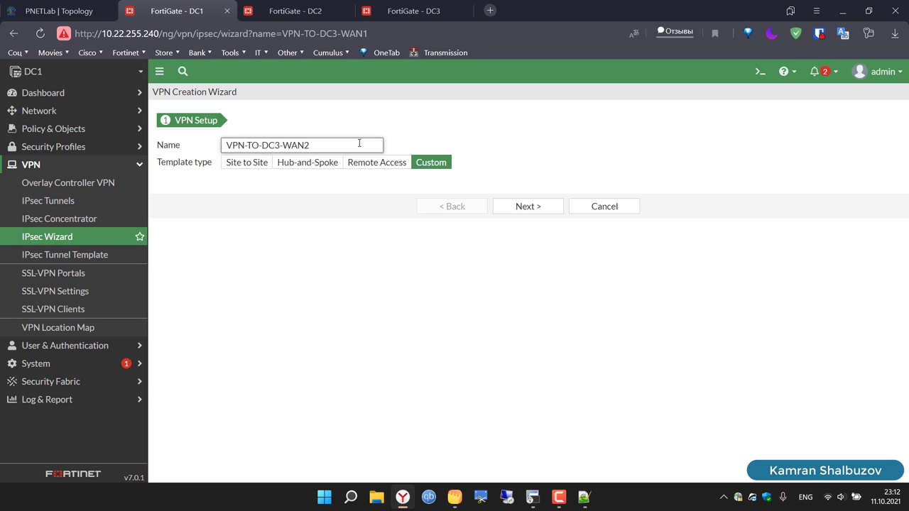
key(ctrl+a)
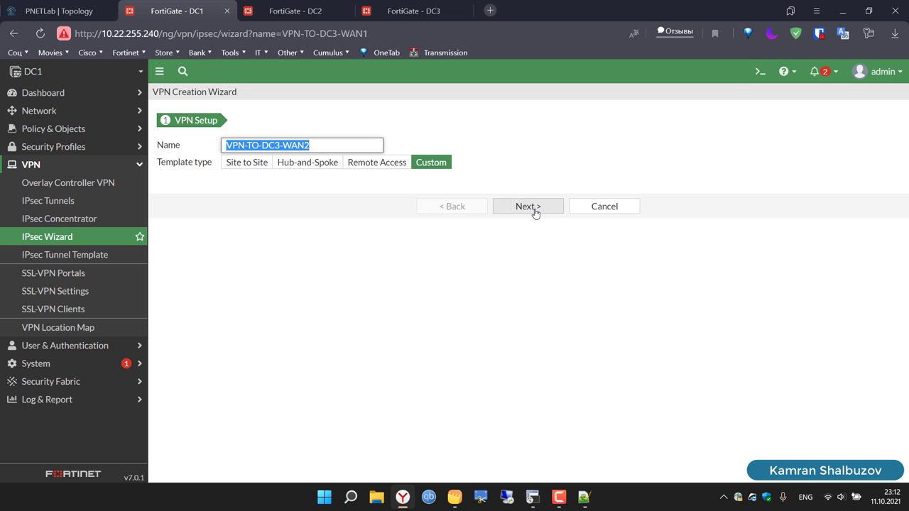
click(534, 211)
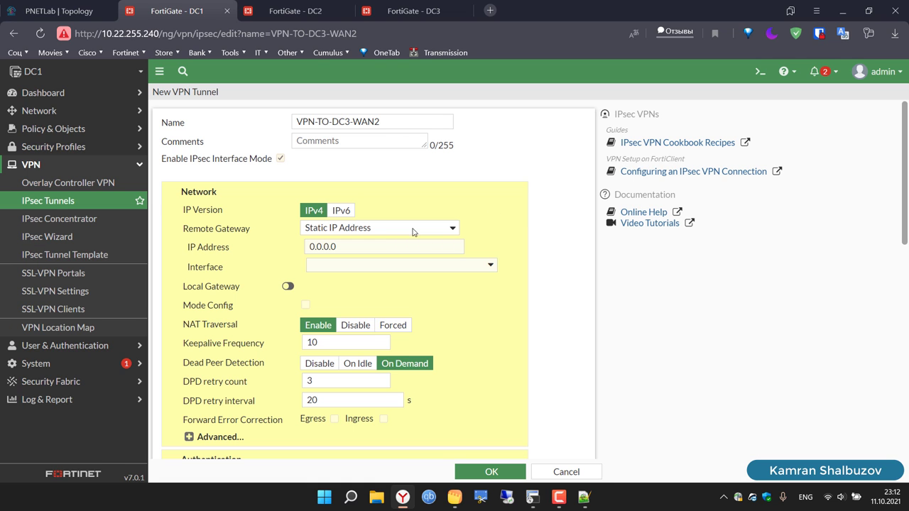
Step: Set remote gateway 10.10.30.3 and outgoing interface WAN2 (port5)
click(359, 266)
double_click(343, 248)
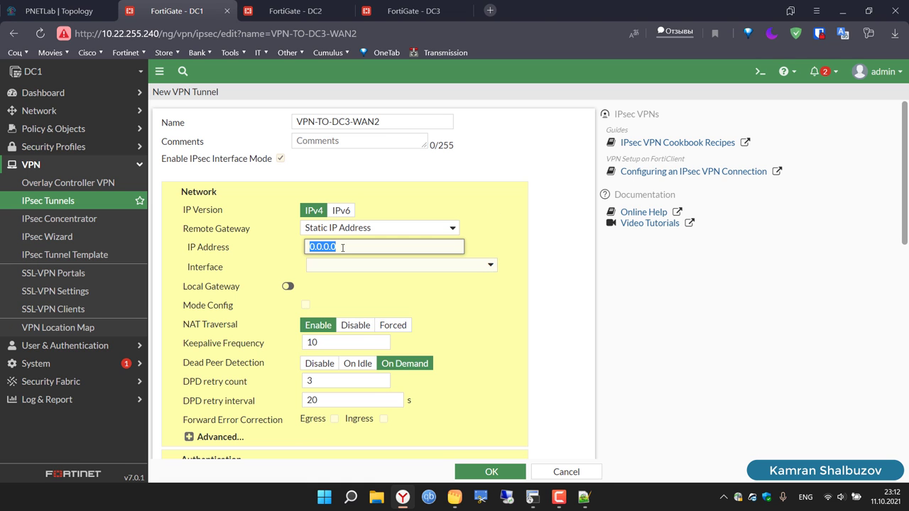
text(10)
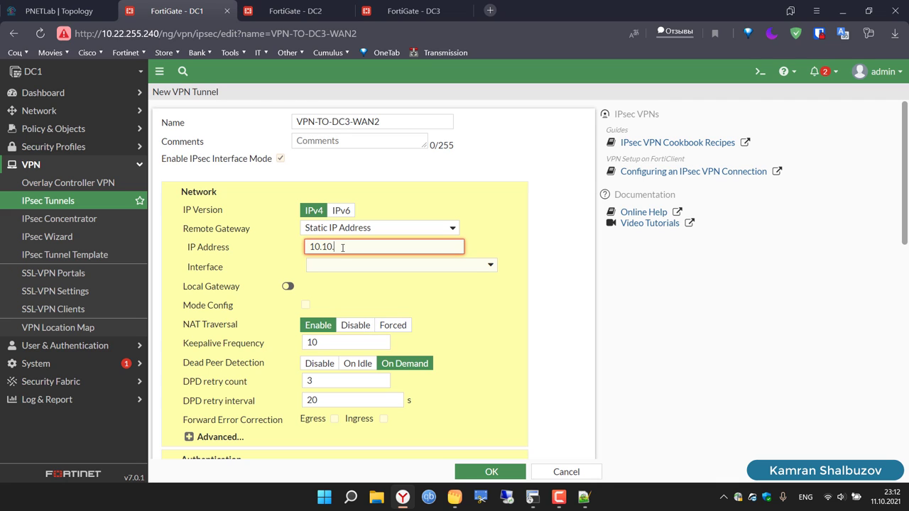
text(.10.30.3)
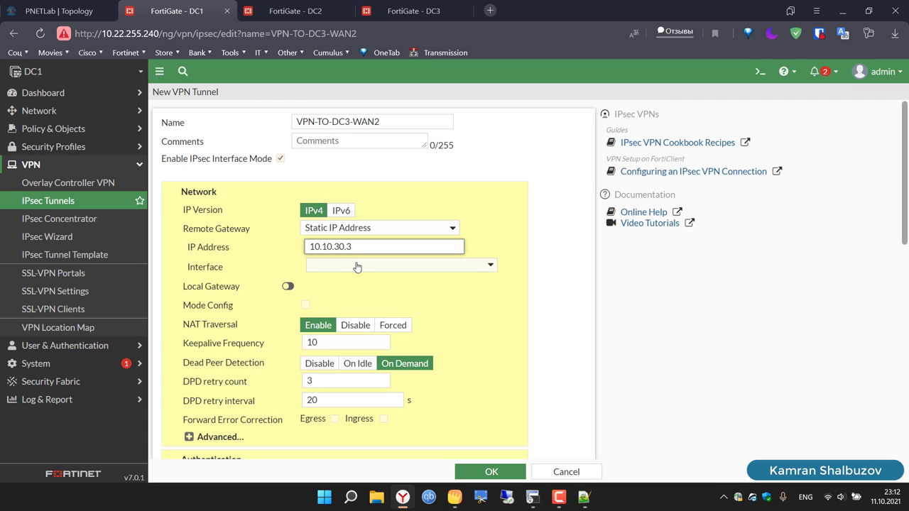
click(357, 266)
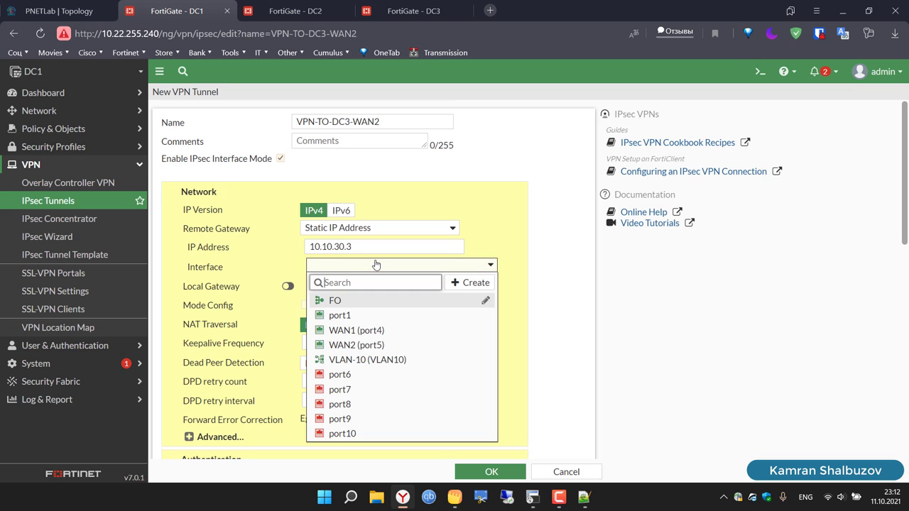
click(373, 346)
Step: Enter the pre-shared key and set one DES/SHA1 Phase 1 proposal, deleting three extra rows
scroll(659, 354, down, 4)
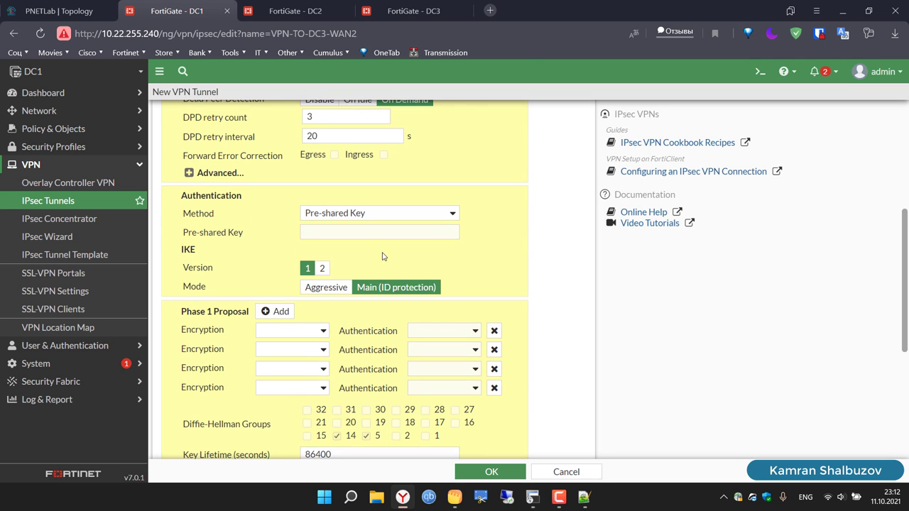
click(332, 231)
text(12)
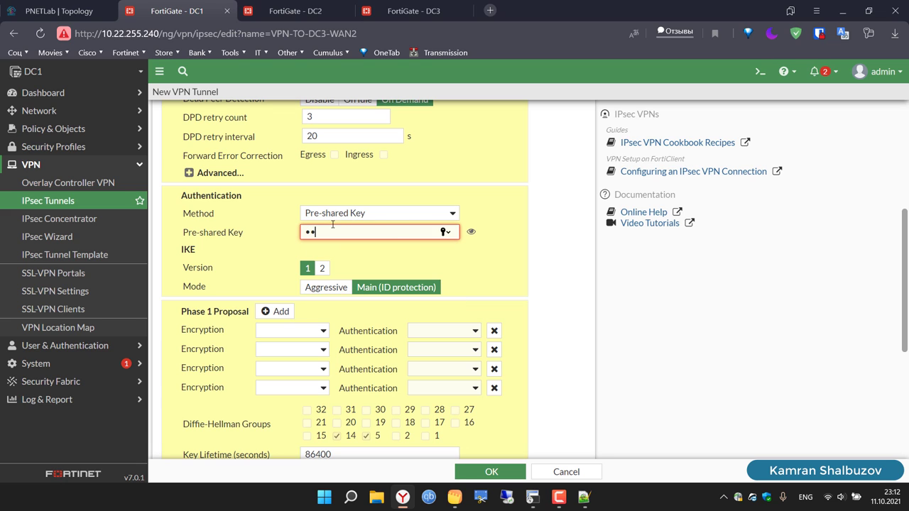
text(3456)
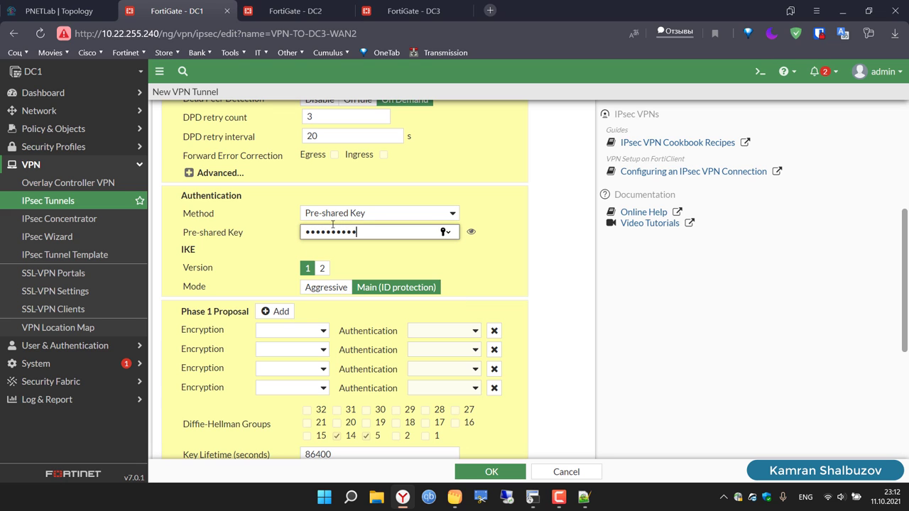
click(310, 330)
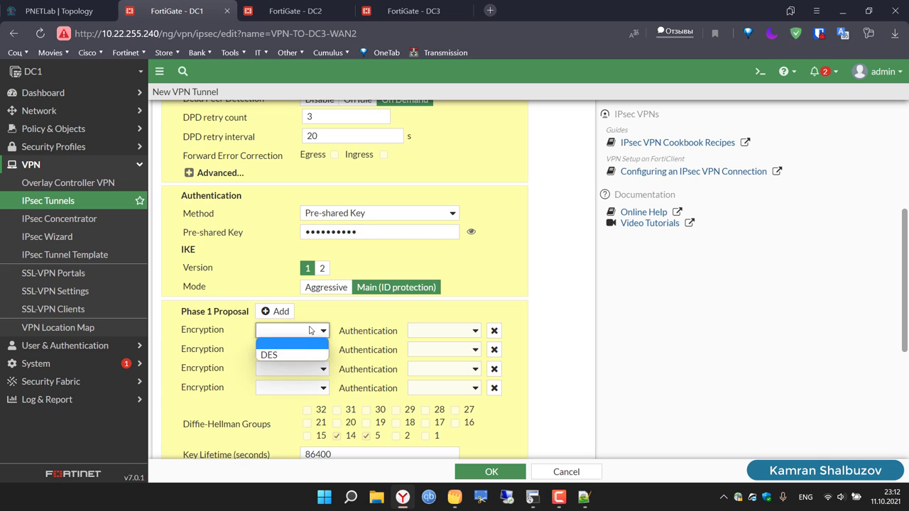
click(306, 356)
click(433, 331)
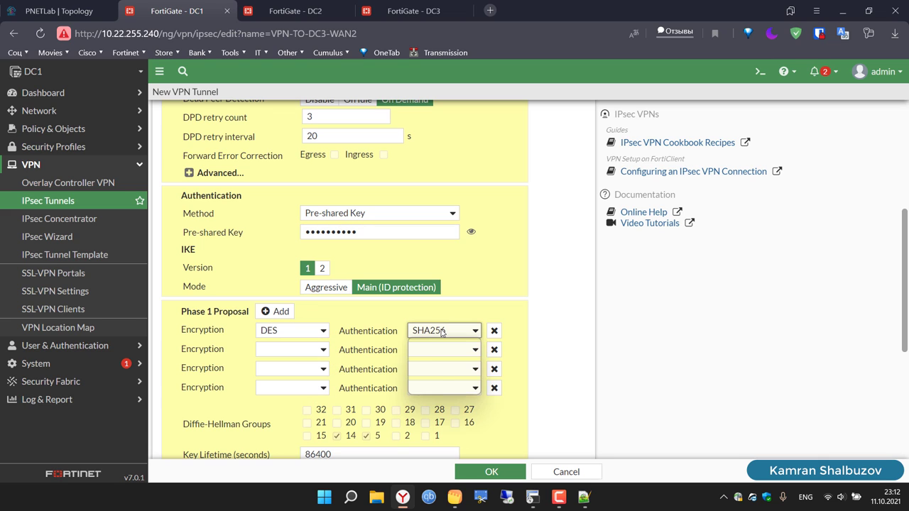
click(448, 355)
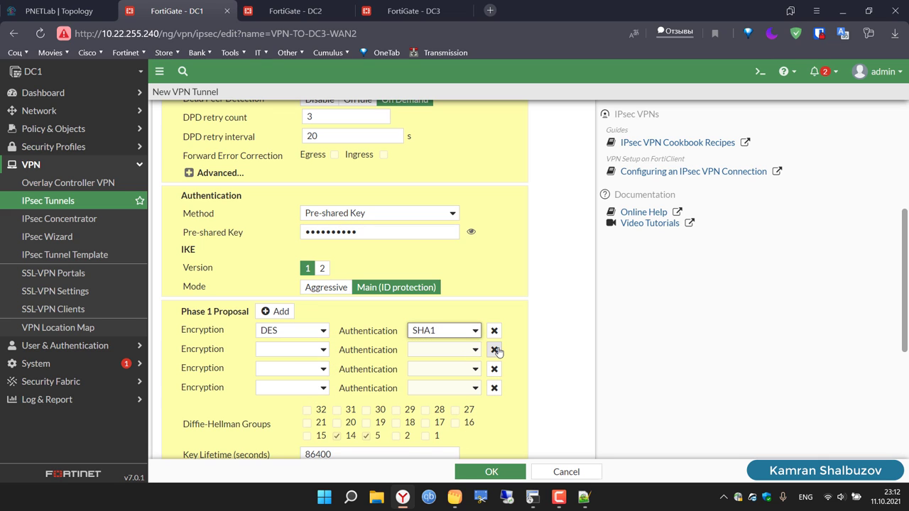
click(495, 350)
click(495, 350)
click(495, 350)
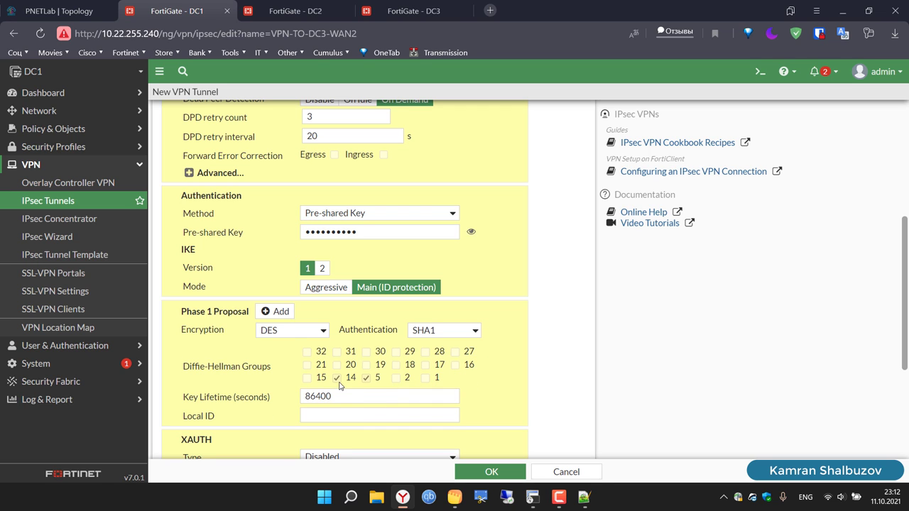
scroll(599, 394, down, 5)
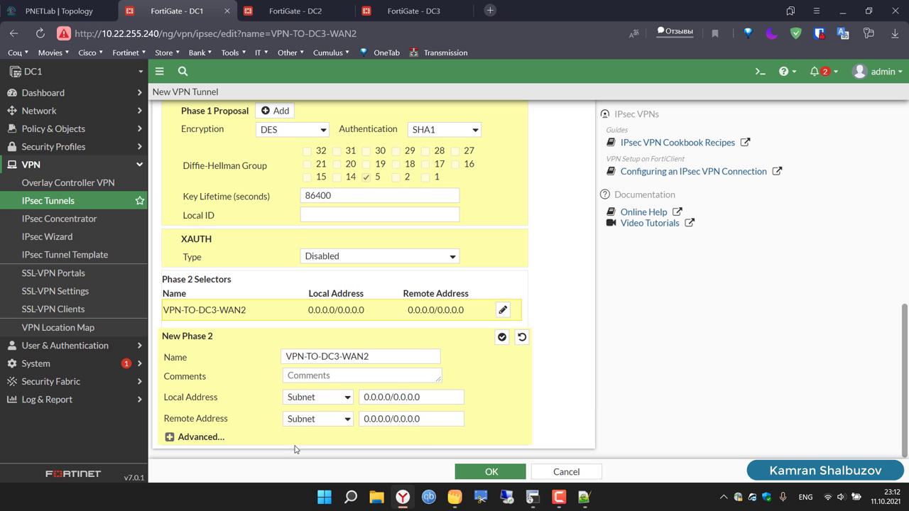
Step: Expand the Phase 2 advanced settings and delete the extra proposal rows
click(169, 437)
scroll(237, 414, down, 3)
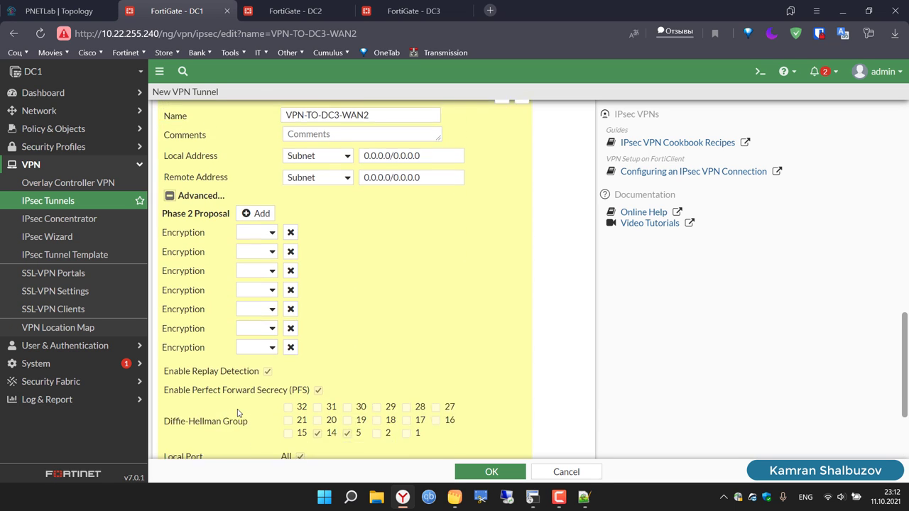
click(290, 201)
click(289, 201)
click(290, 202)
click(290, 202)
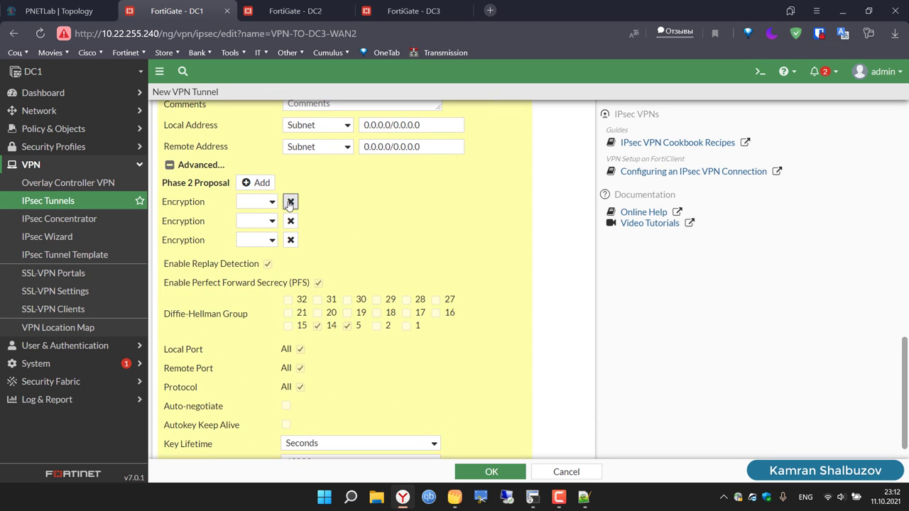
click(290, 202)
click(290, 203)
Step: Set Phase 2 to DES/SHA1 without DH group 14, enable auto-negotiate, and save the tunnel
click(258, 217)
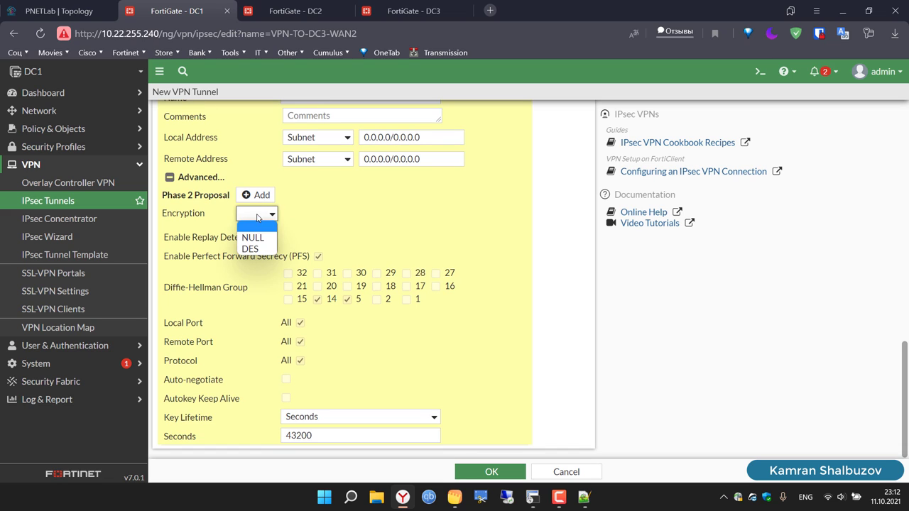
click(258, 250)
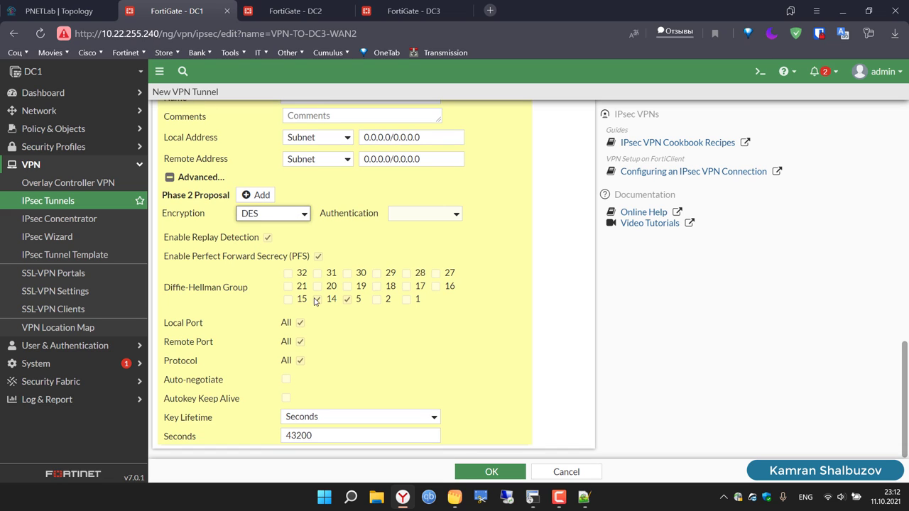
click(316, 299)
click(398, 215)
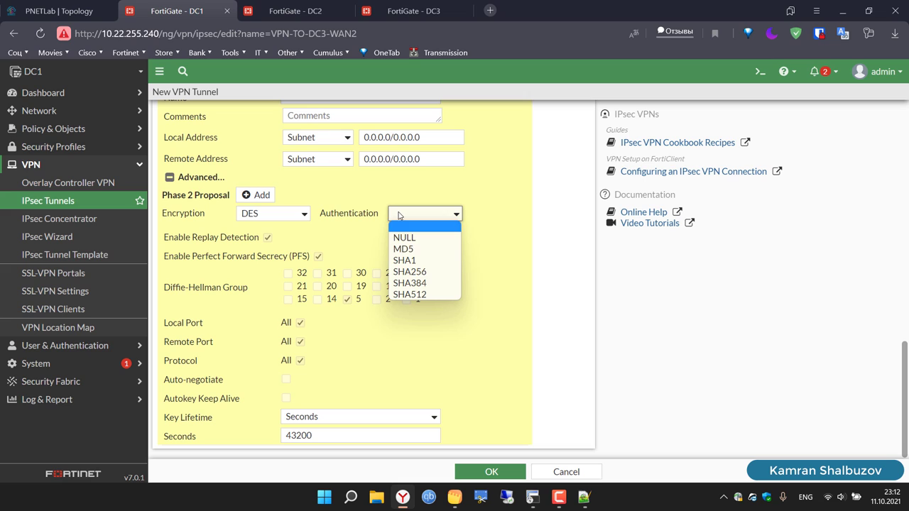
click(415, 262)
click(516, 313)
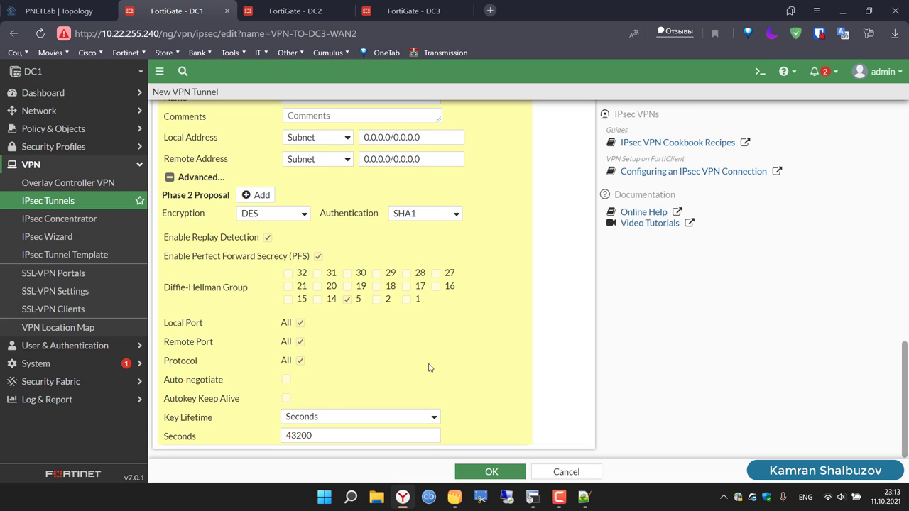
click(493, 475)
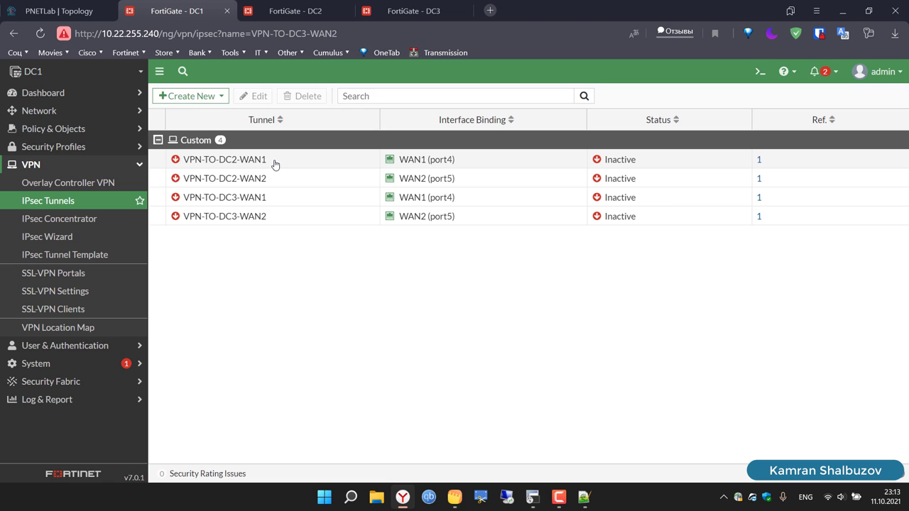
Step: On the DC2 firewall, start a new custom IPsec tunnel from the IPsec Tunnels list
drag(275, 164, 178, 159)
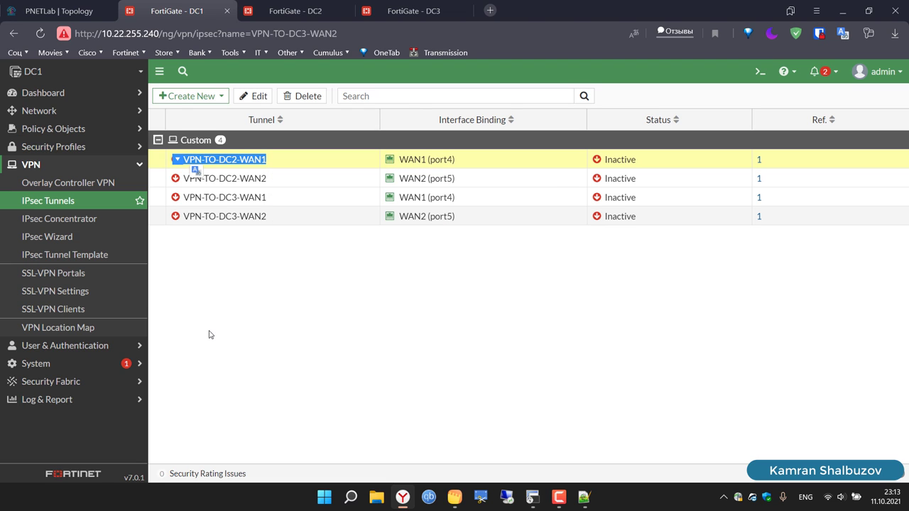
click(295, 11)
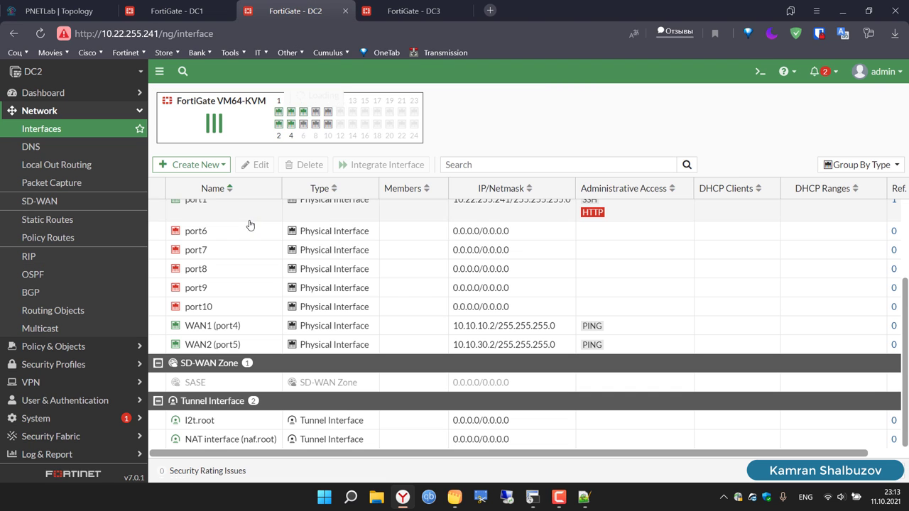
click(42, 383)
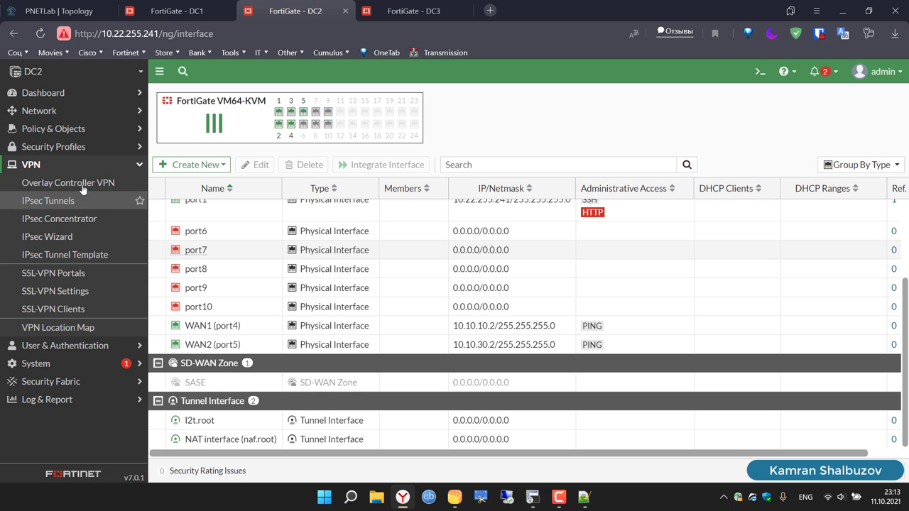
click(56, 203)
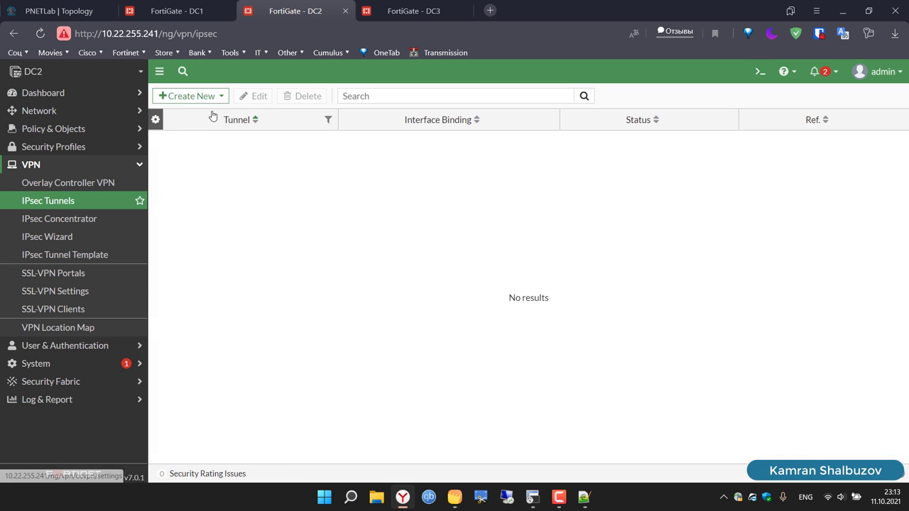
click(215, 99)
click(213, 115)
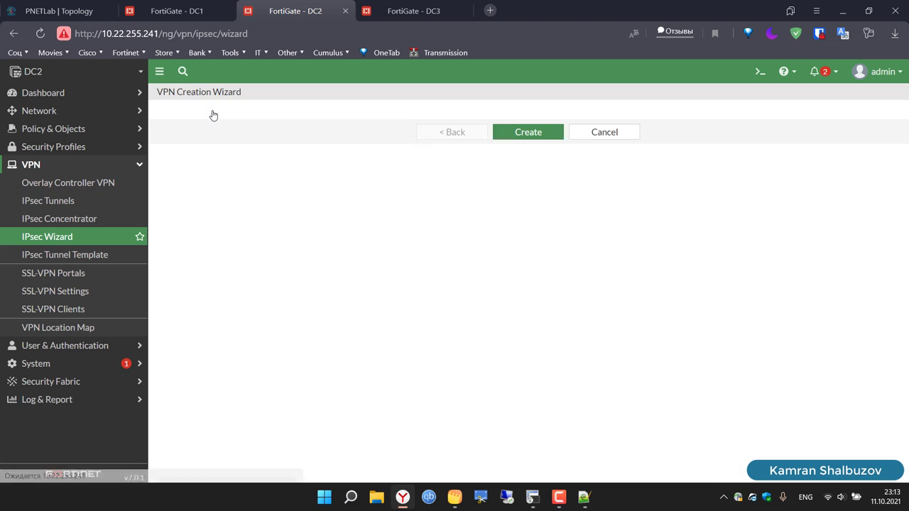
click(451, 164)
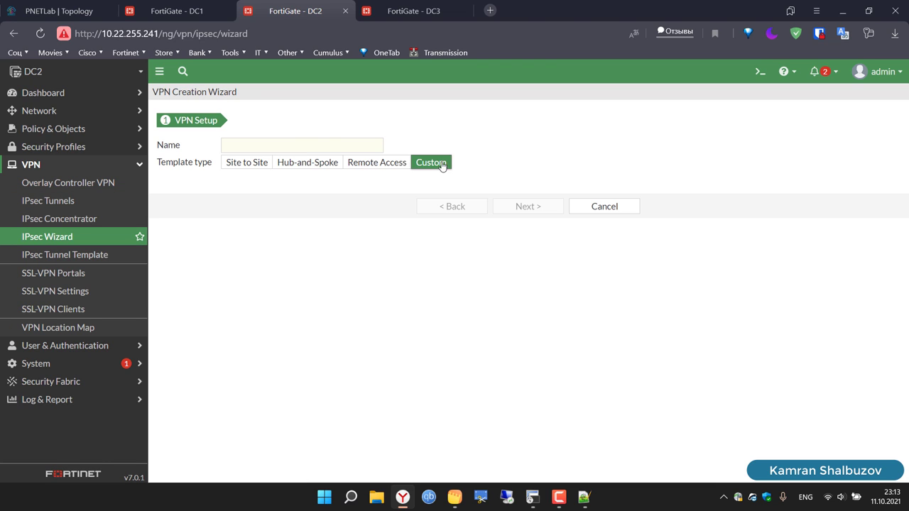
Step: Name the tunnel VPN-TO-DC1-WAN1, correcting DC2 to DC1, and continue past the wizard
click(348, 142)
text(VPN-TO-DC2-WAN1)
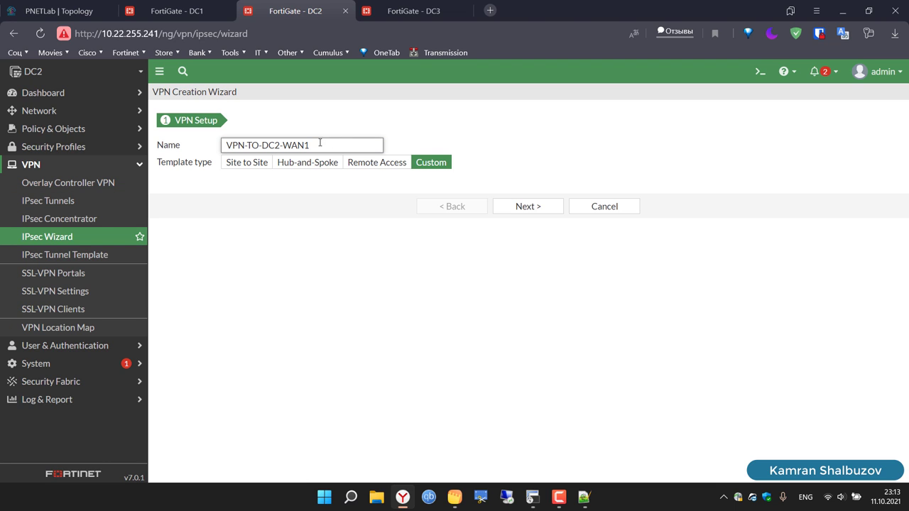
click(283, 146)
double_click(273, 146)
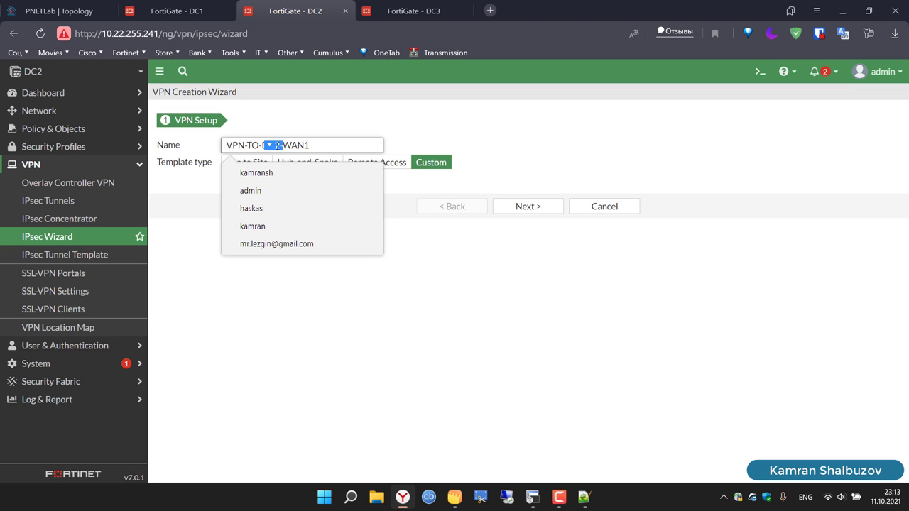
click(277, 147)
triple_click(277, 145)
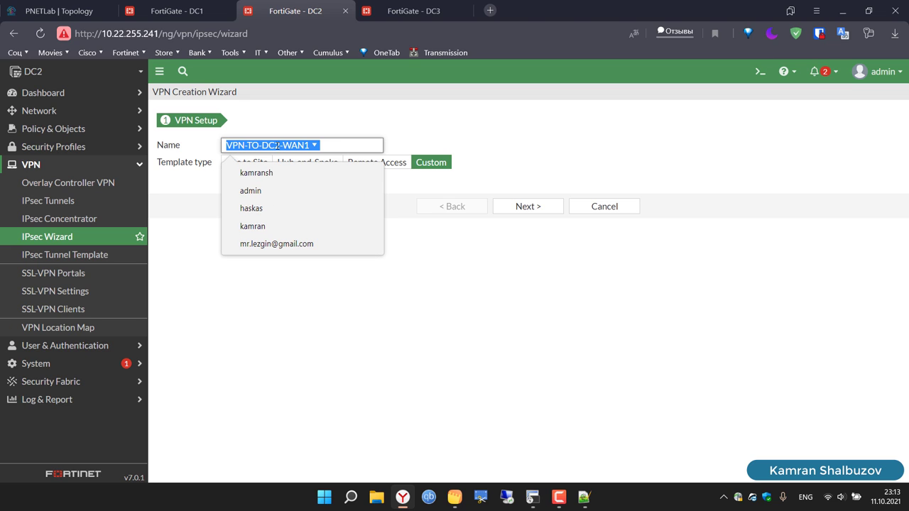
click(277, 146)
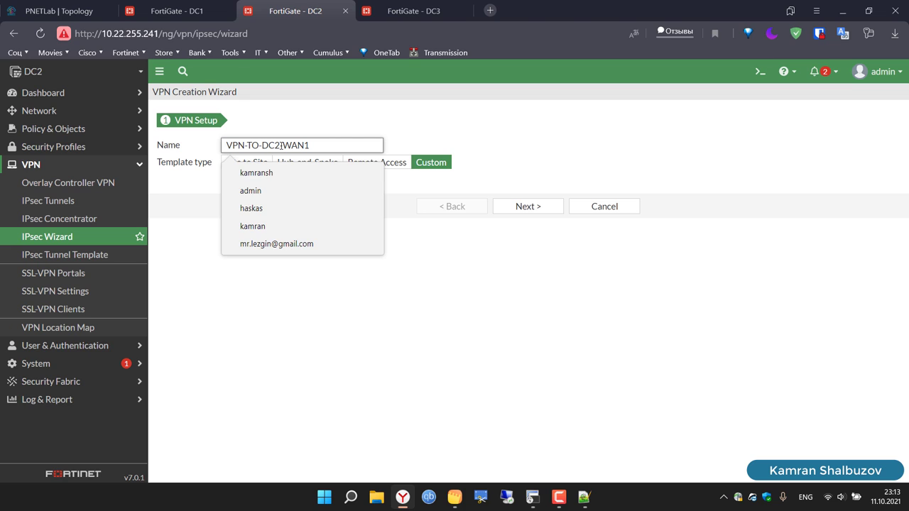
key(Delete)
text(1)
triple_click(282, 146)
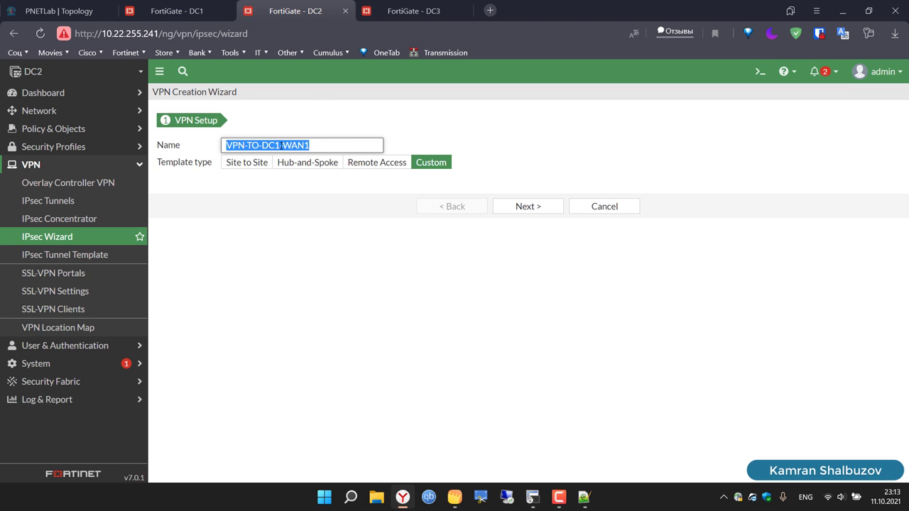
click(525, 206)
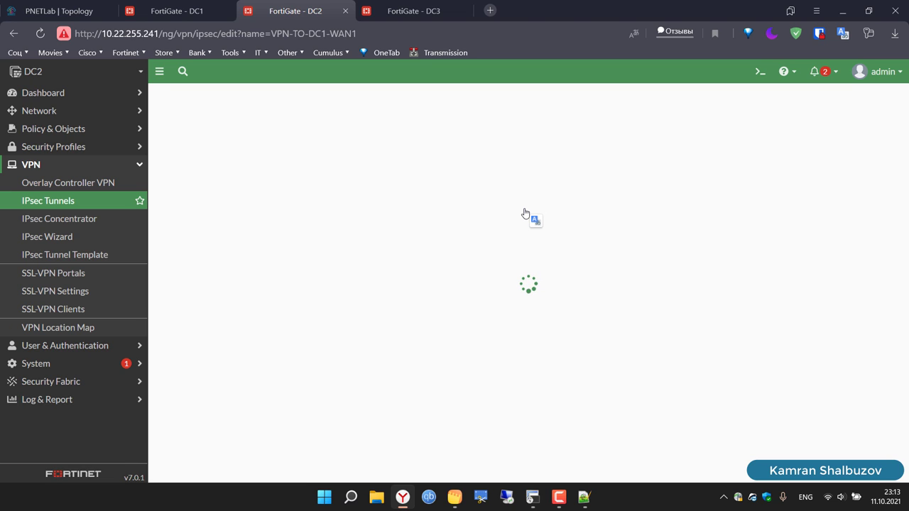
Step: Set remote gateway 10.10.10.1 and outgoing interface WAN1 (port4)
click(346, 245)
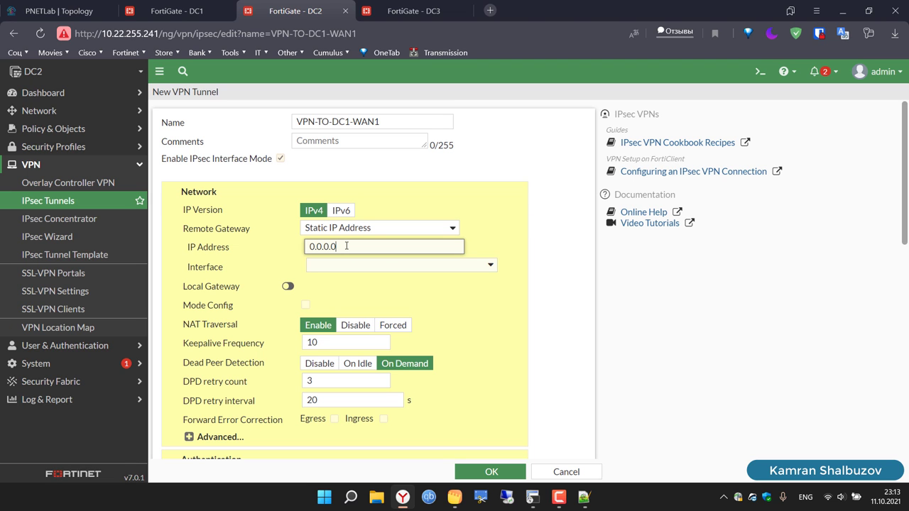
key(BackSpace)
key(BackSpace)
key(BackSpace)
key(BackSpace)
key(BackSpace)
key(BackSpace)
key(BackSpace)
text(10.10.10.1)
click(351, 267)
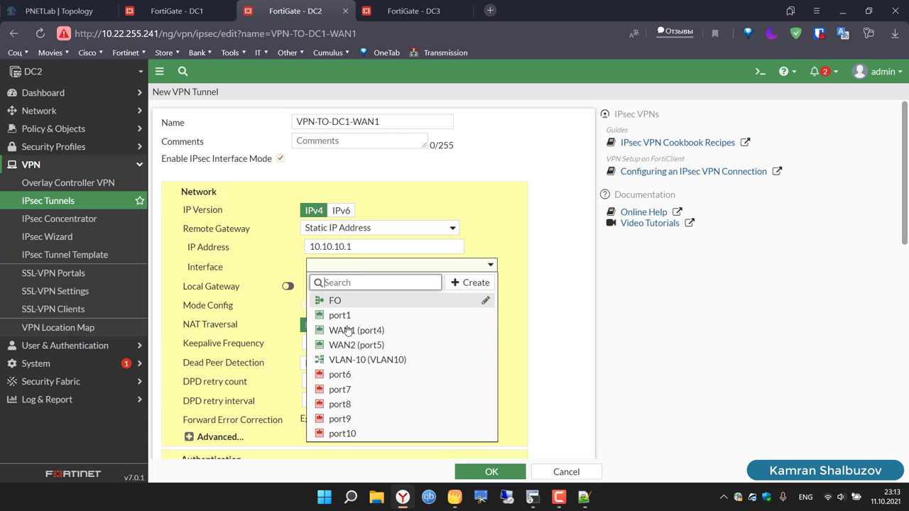
click(348, 331)
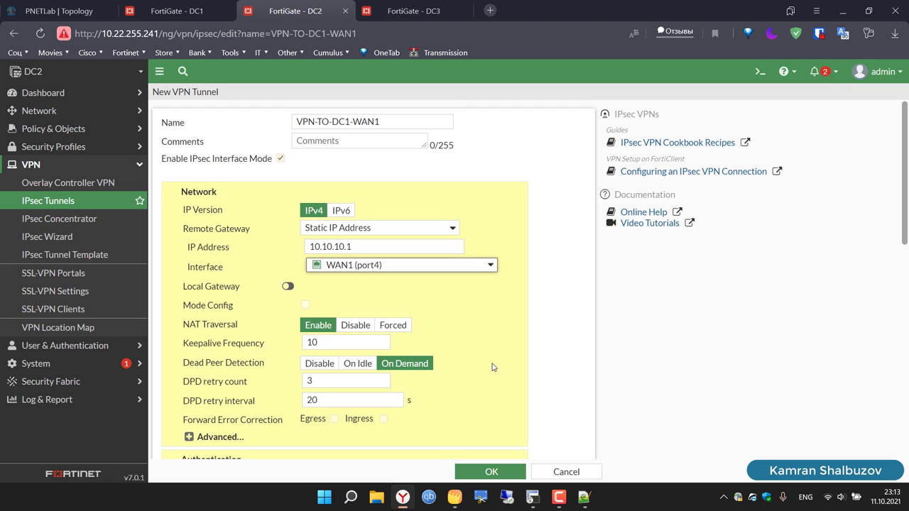
Step: Enter the pre-shared key and choose DES encryption with SHA1 authentication for Phase 1
scroll(568, 385, down, 3)
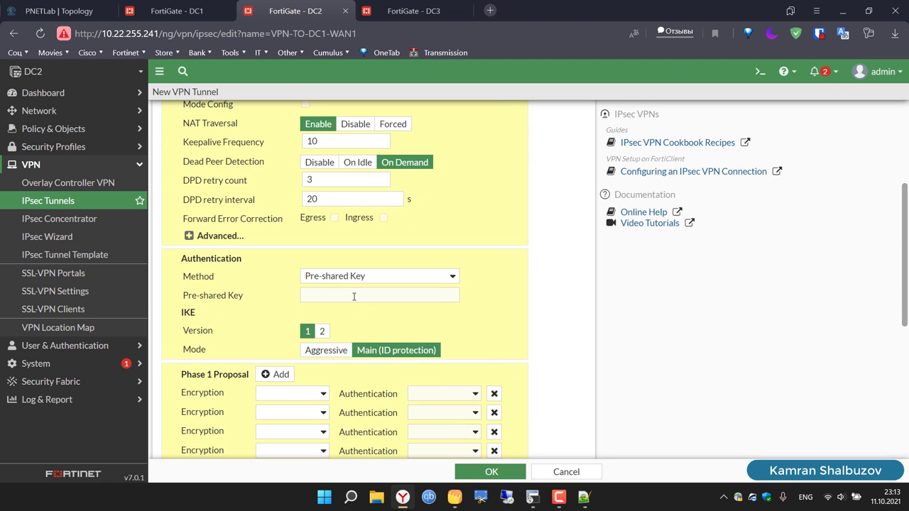
click(350, 291)
text(1)
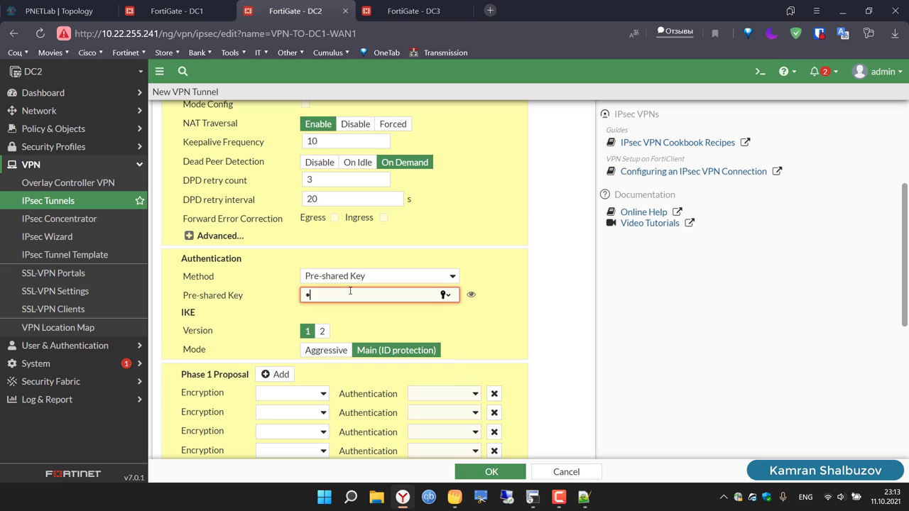
text(23456)
click(304, 395)
click(306, 415)
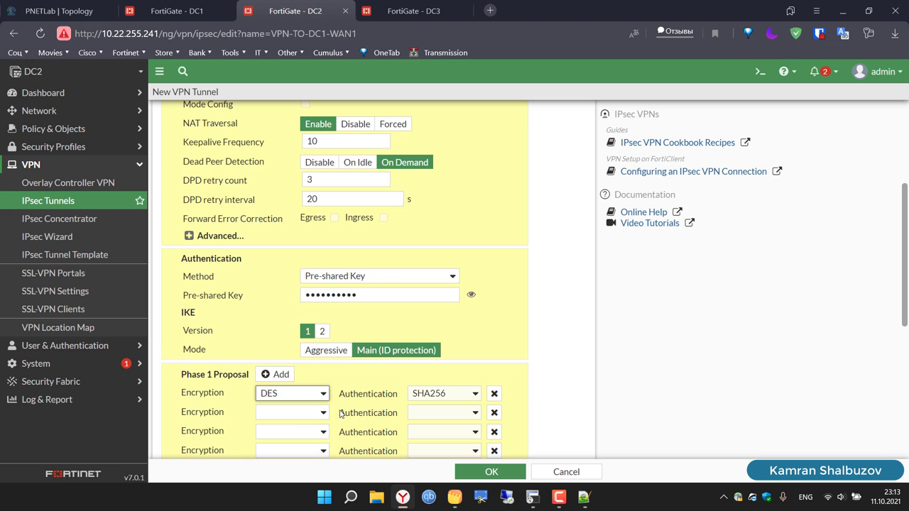
click(447, 399)
click(435, 416)
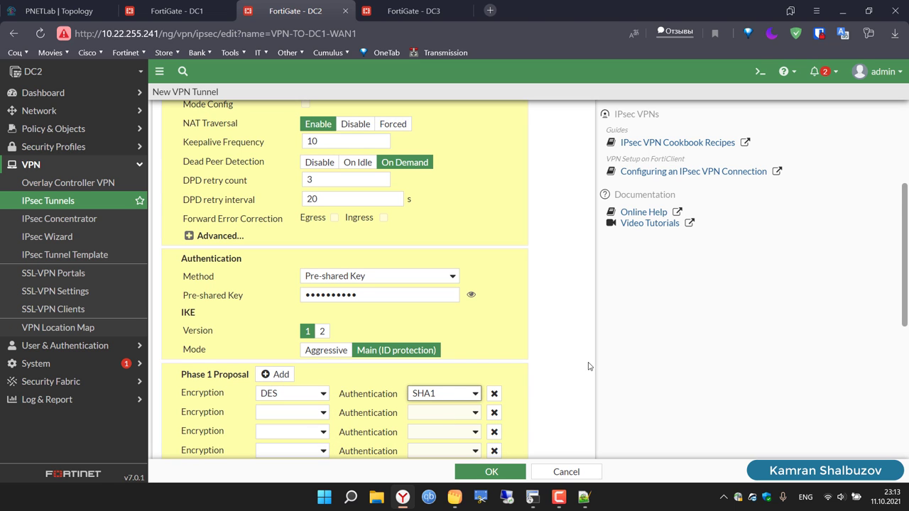
scroll(588, 366, down, 2)
Step: Delete the extra Phase 1 rows, expand Phase 2 advanced settings, and delete its extra proposal rows
click(494, 256)
click(494, 257)
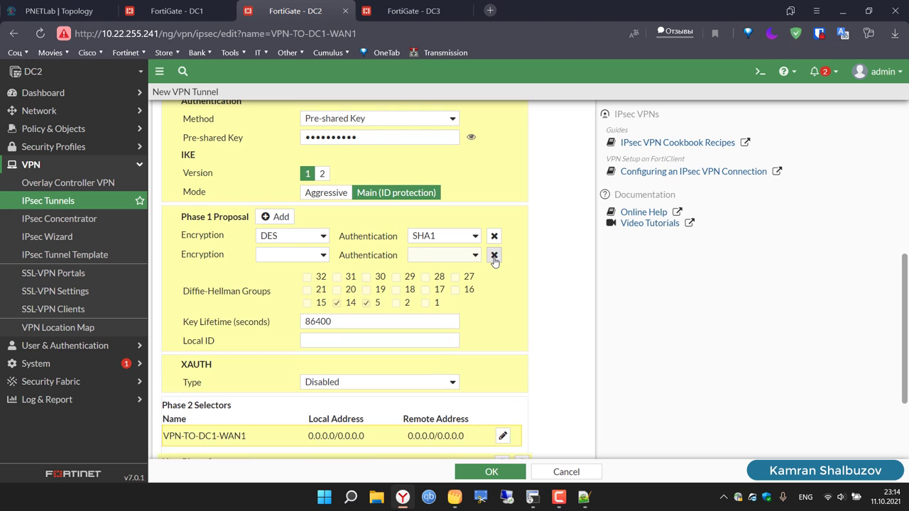
click(495, 257)
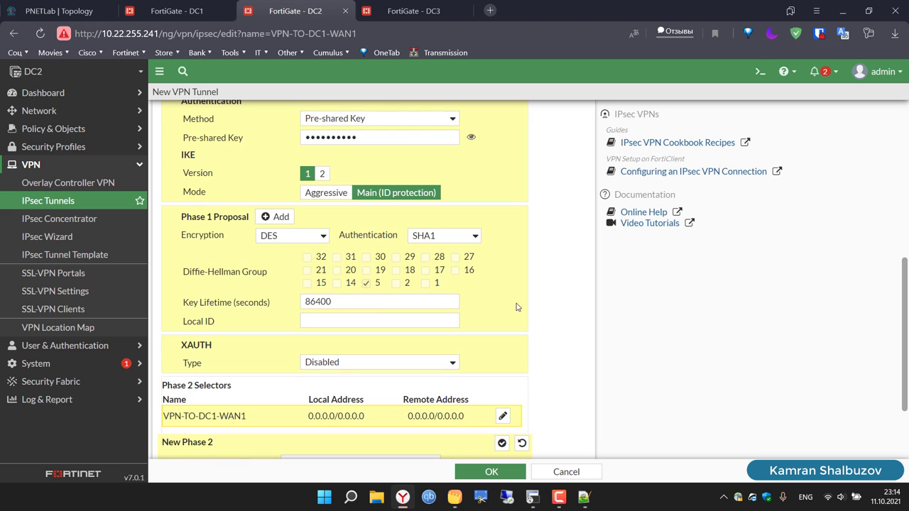
scroll(614, 347, down, 2)
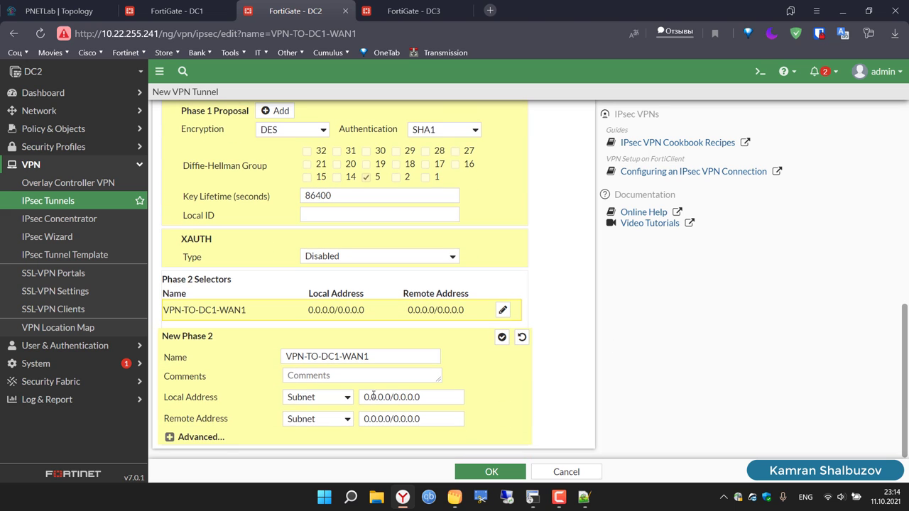
click(176, 438)
scroll(242, 370, down, 5)
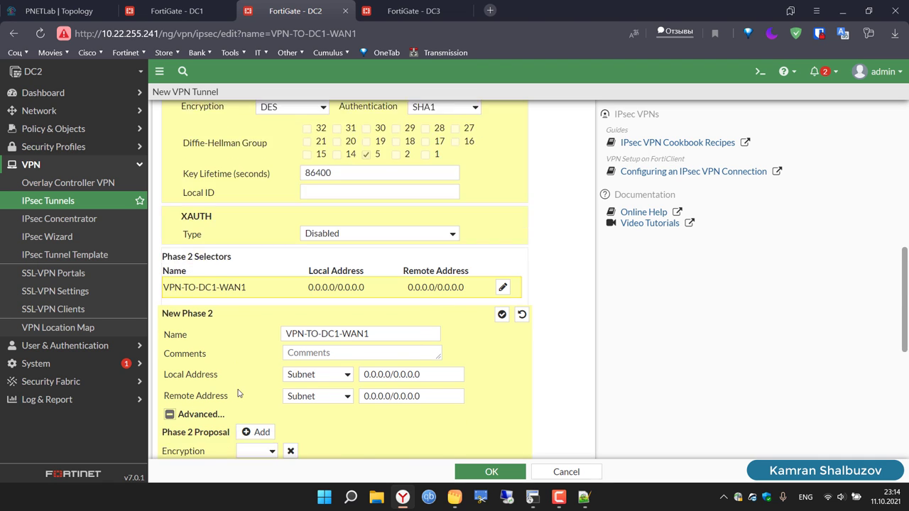
click(291, 154)
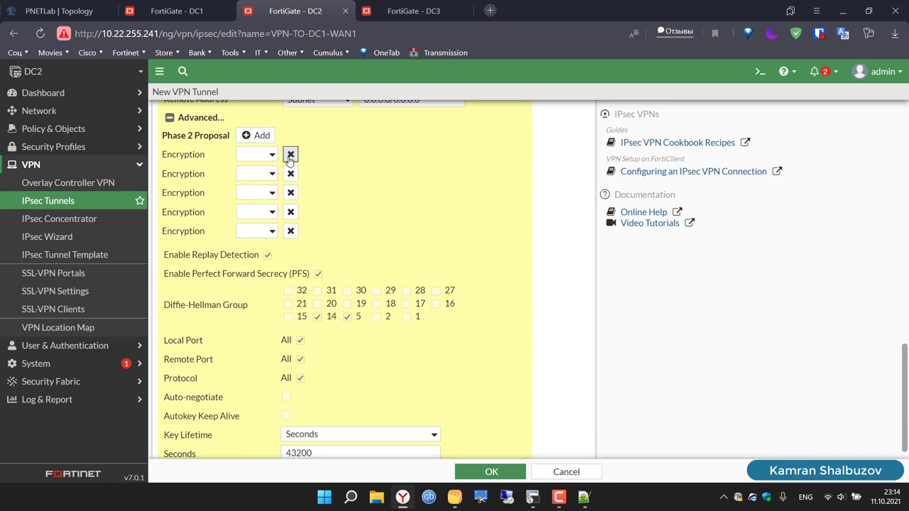
double_click(291, 156)
click(291, 175)
click(291, 175)
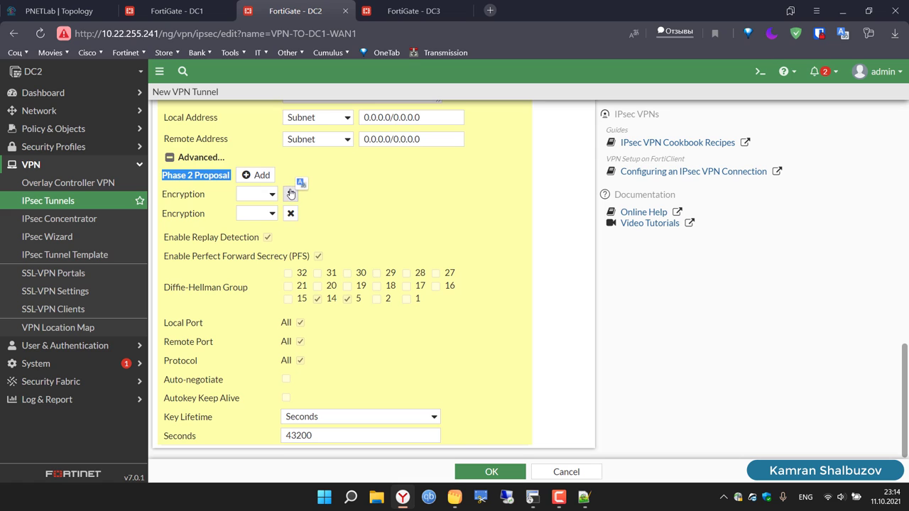
click(291, 195)
Step: Set Phase 2 to DES/SHA1 with DH group 14 removed and auto-negotiate enabled
click(257, 216)
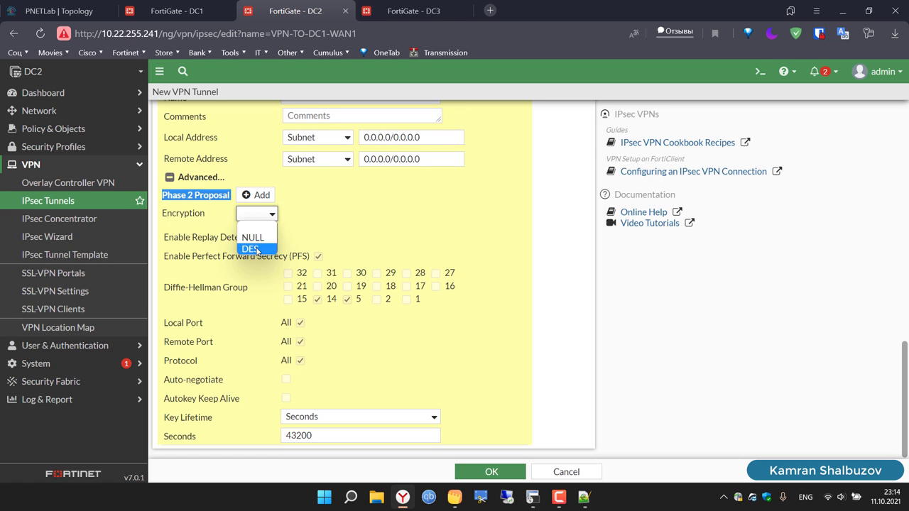
click(247, 247)
click(428, 217)
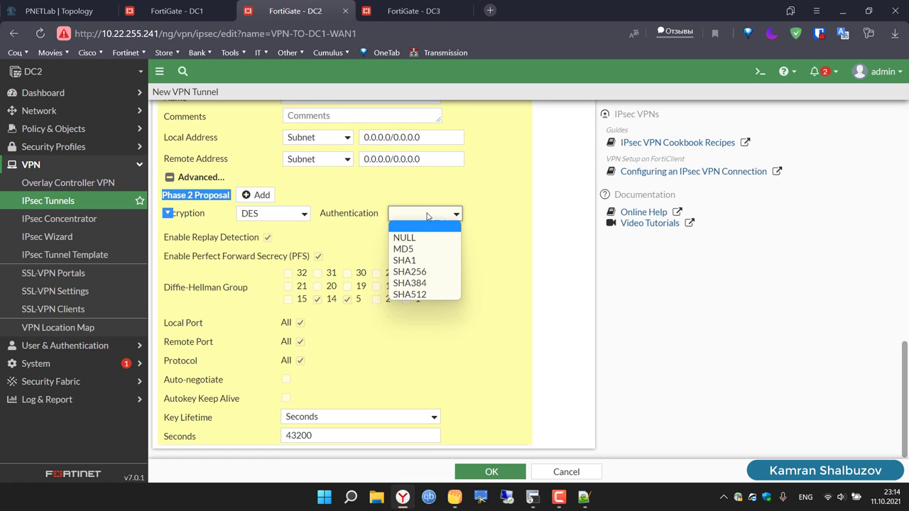
click(429, 261)
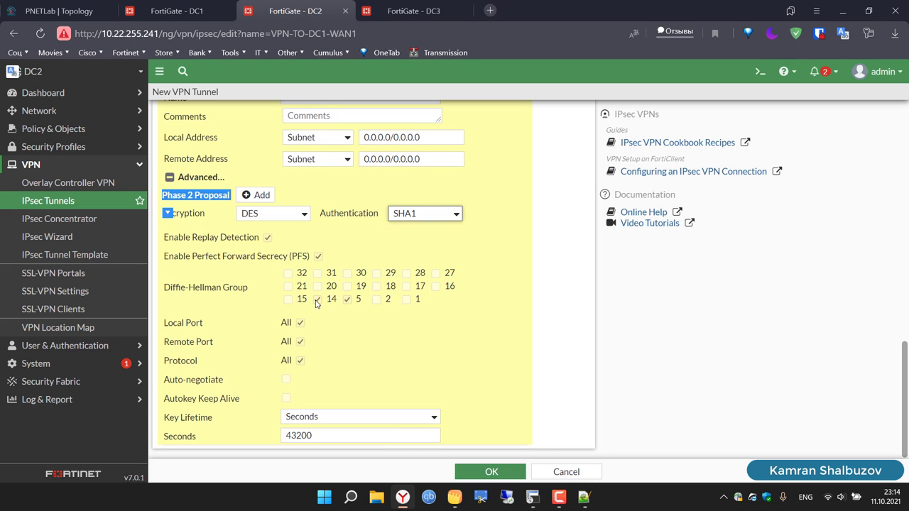
click(317, 299)
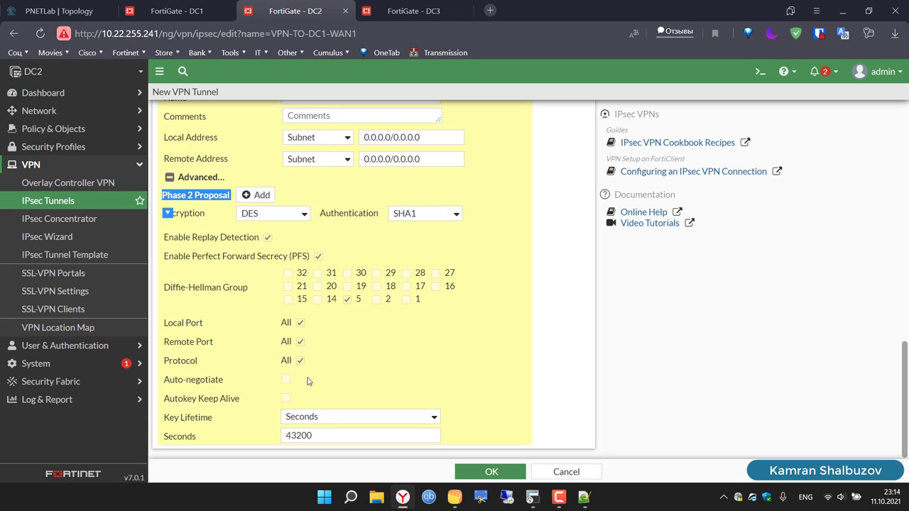
click(572, 375)
scroll(573, 375, up, 3)
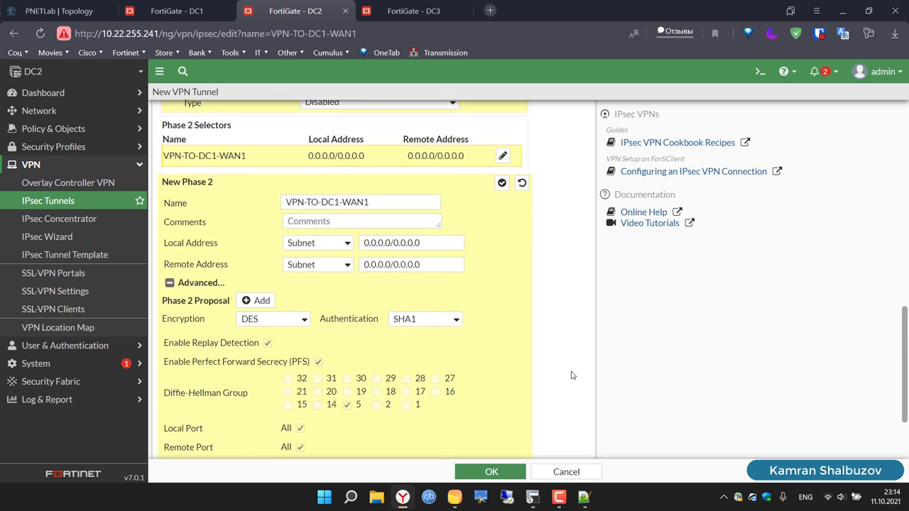
scroll(572, 375, up, 3)
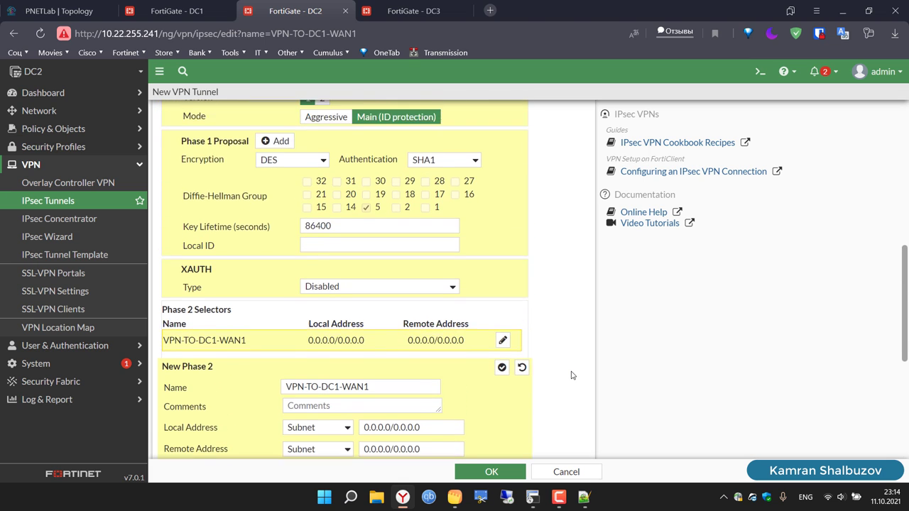
scroll(572, 376, up, 5)
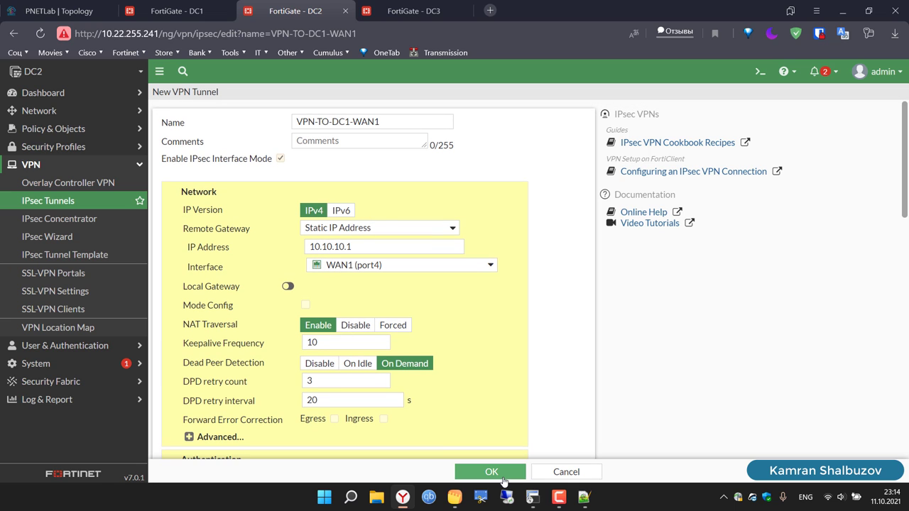
Step: Save VPN-TO-DC1-WAN1, then start a Custom IPsec tunnel named VPN-TO-DC1-WAN2
click(501, 472)
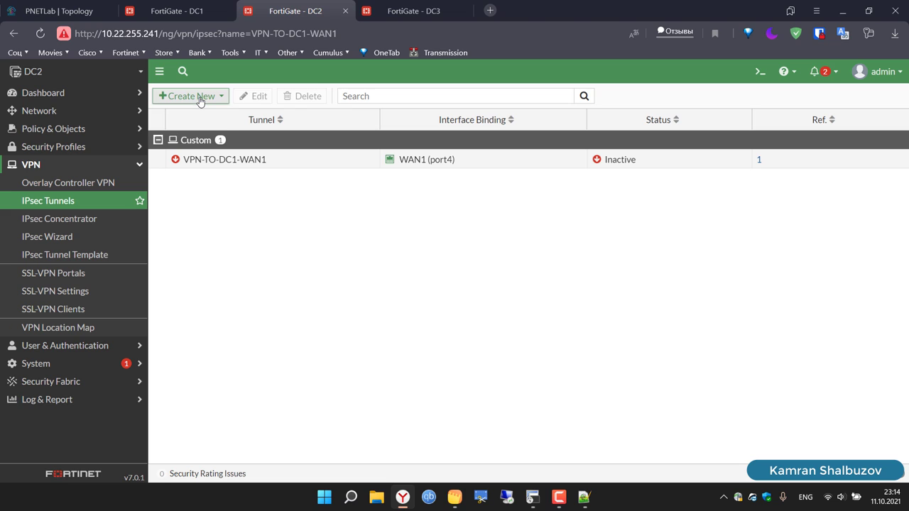
click(199, 97)
click(195, 112)
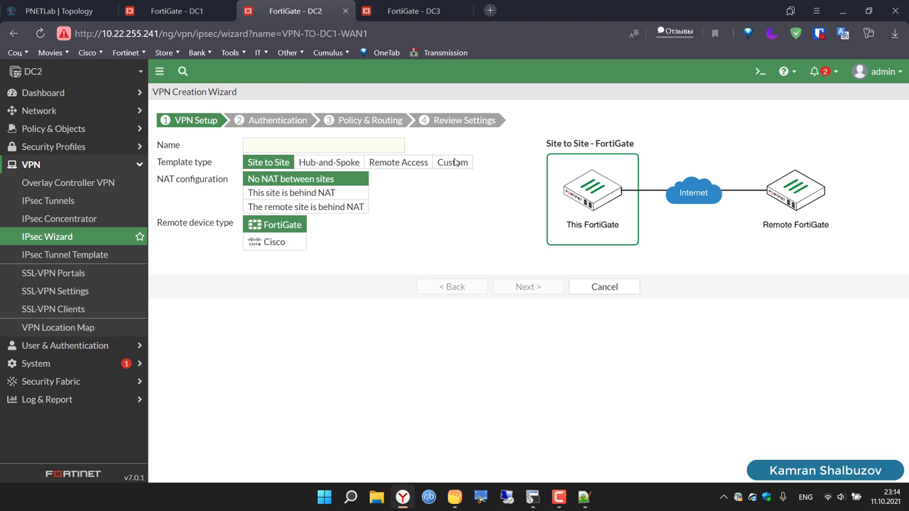
click(453, 162)
click(323, 147)
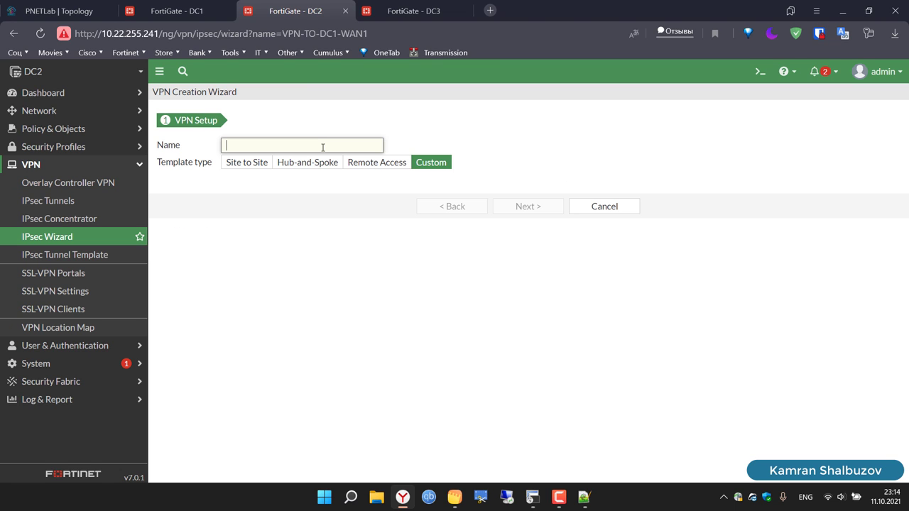
text(VPN-TO-DC1-WAN1)
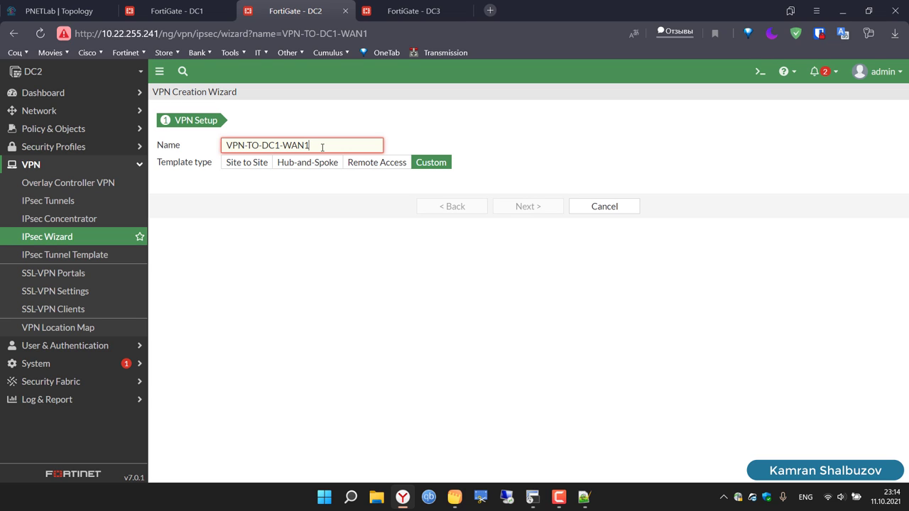
key(BackSpace)
key(ctrl+a)
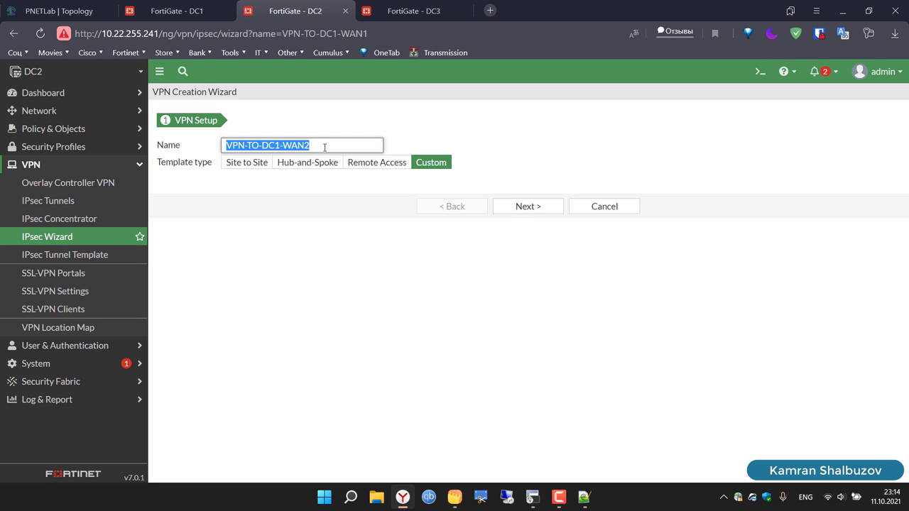
click(524, 206)
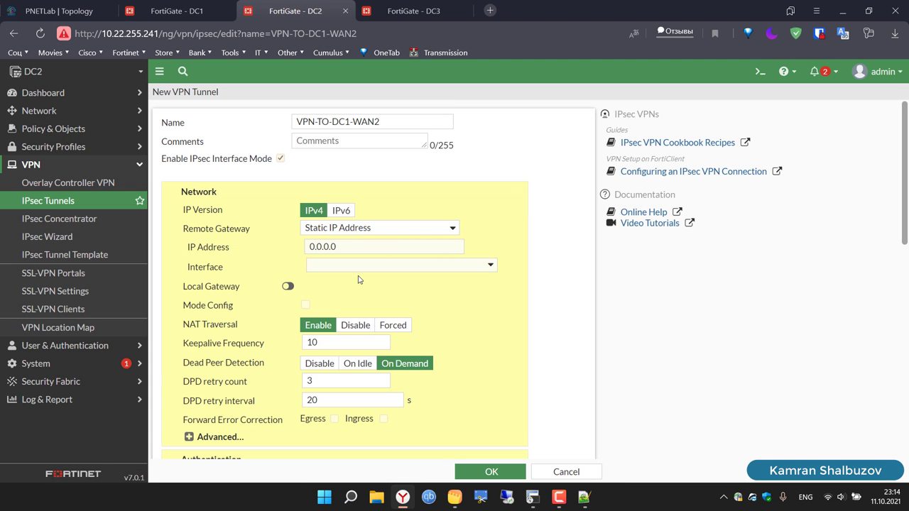
Step: Set remote gateway 10.10.30.1 on interface WAN2 (port5) and enter the pre-shared key
click(338, 247)
key(BackSpace)
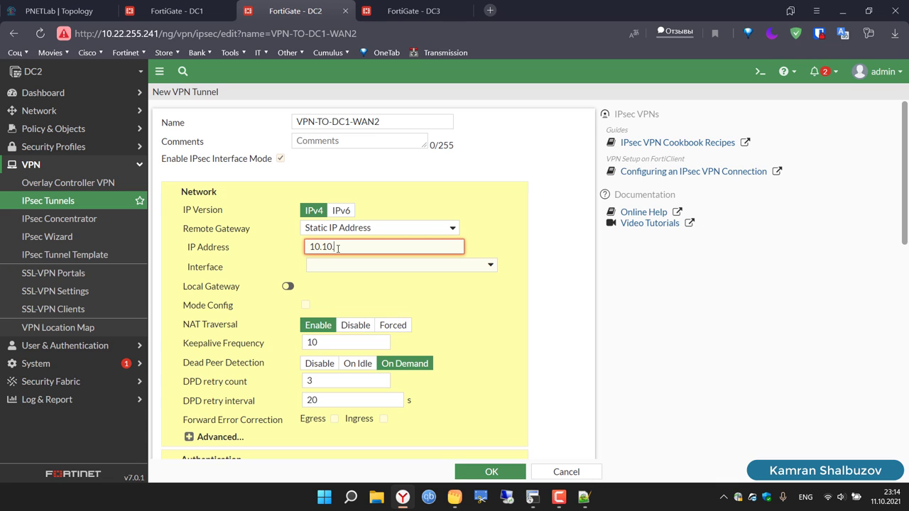
text(10.10.30.1)
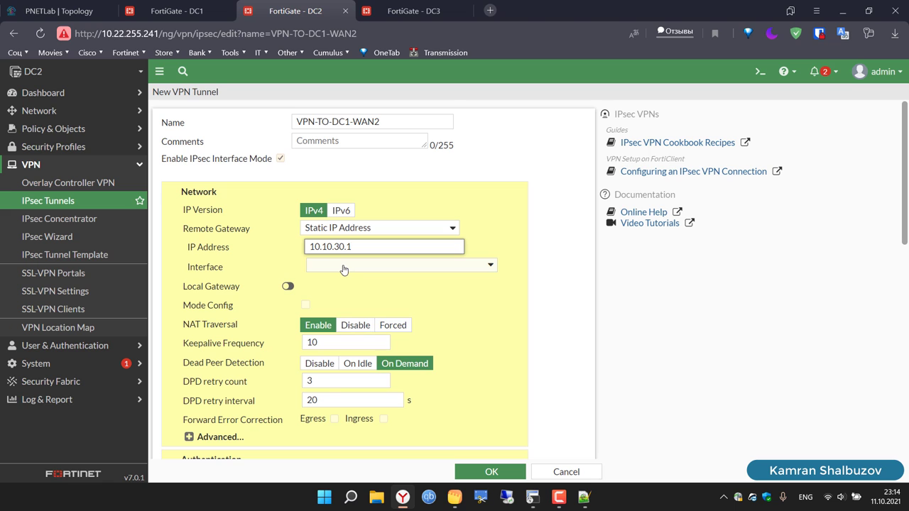
click(351, 268)
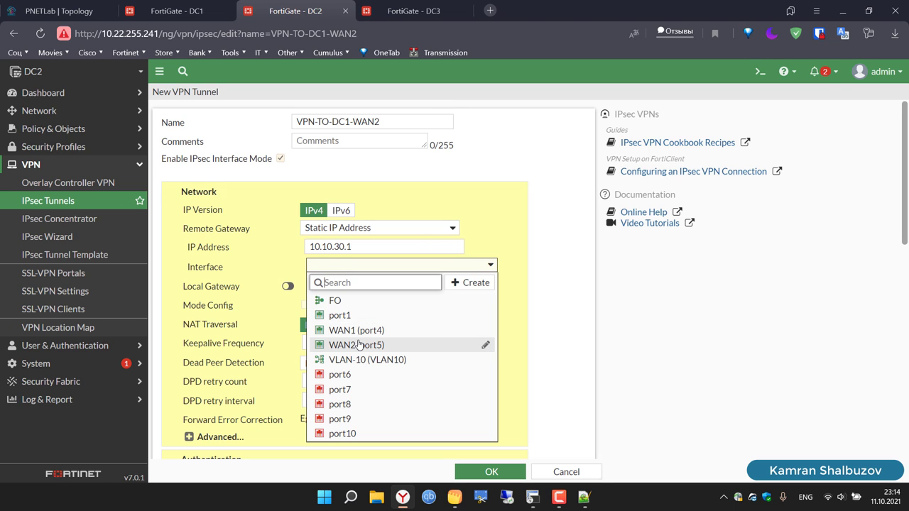
click(355, 346)
scroll(556, 356, down, 3)
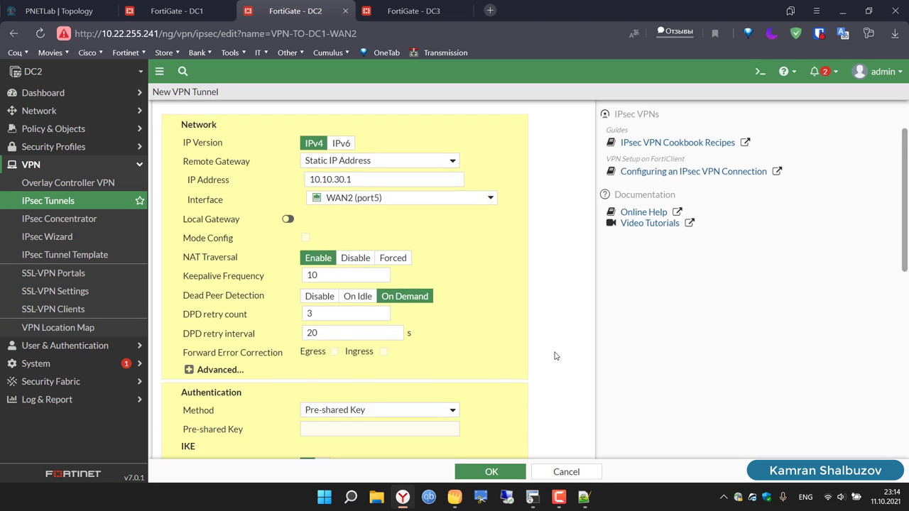
click(323, 254)
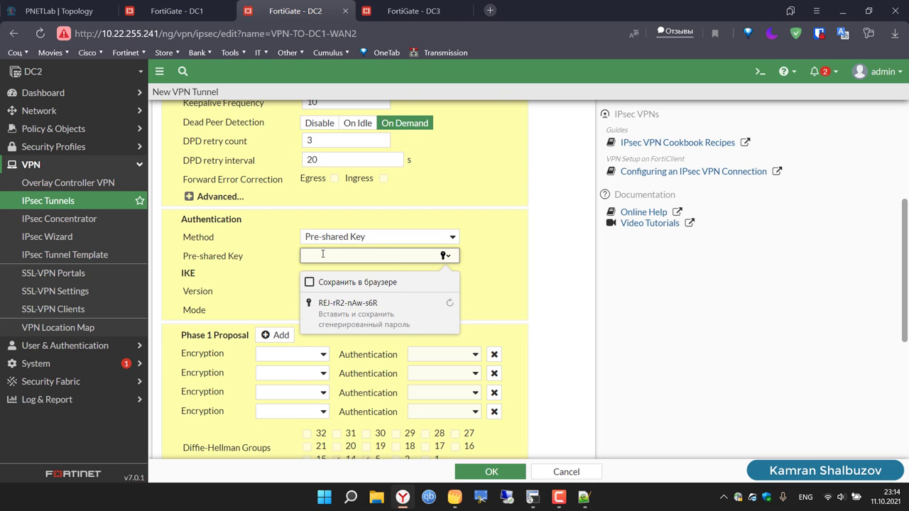
text(1ortinet)
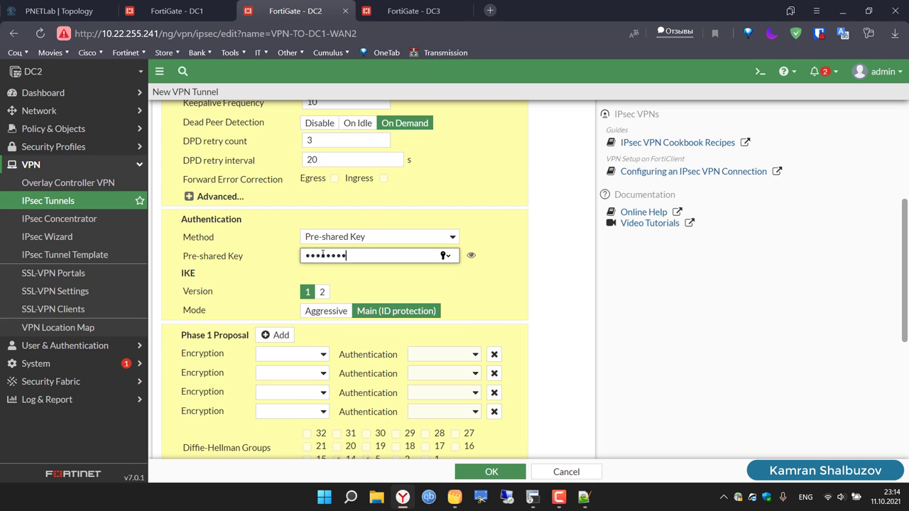
Step: Reduce Phase 1 to a single DES/SHA1 proposal, removing the empty rows
click(294, 358)
click(290, 382)
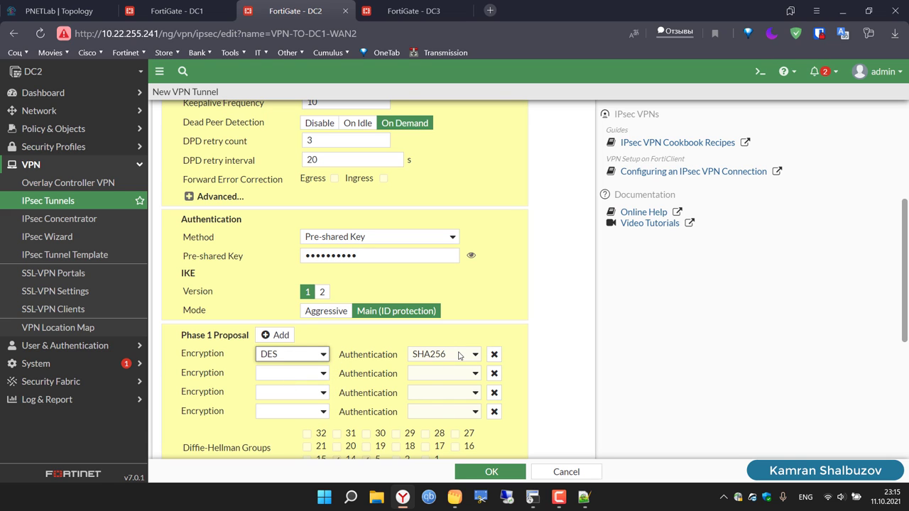
click(459, 356)
click(448, 384)
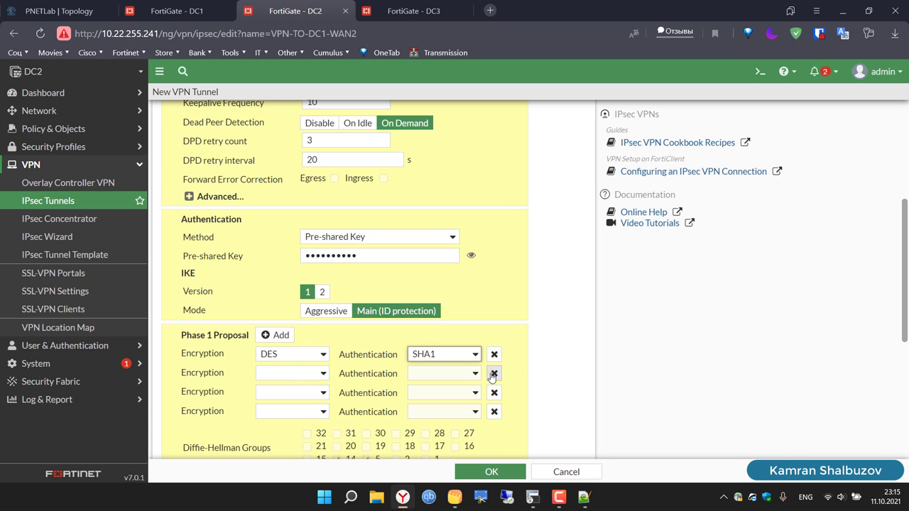
click(493, 374)
click(494, 374)
click(493, 375)
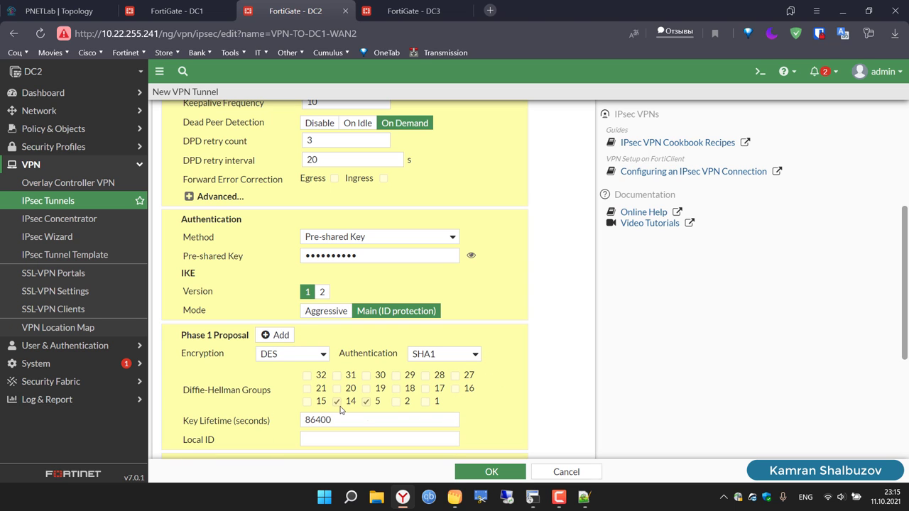
Step: Expand Phase 2 advanced settings and delete the extra Phase 2 proposals
scroll(558, 383, down, 5)
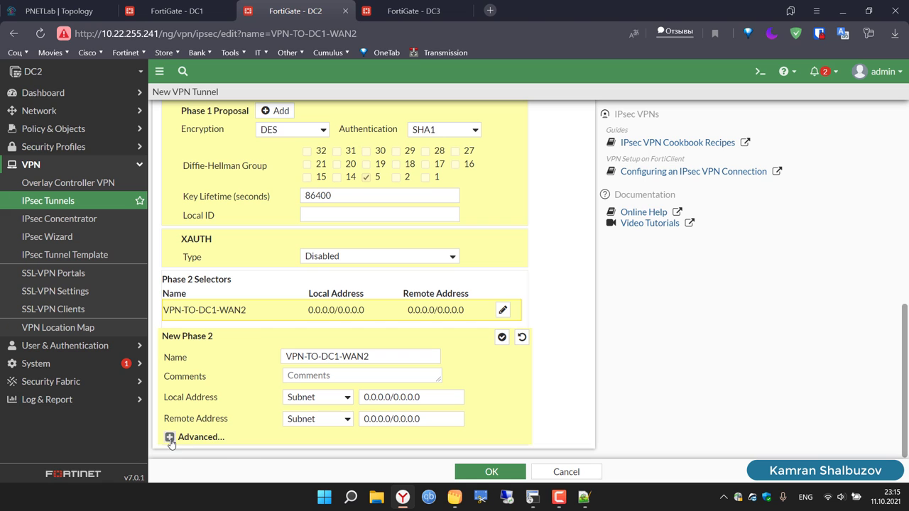
click(169, 436)
scroll(327, 194, down, 6)
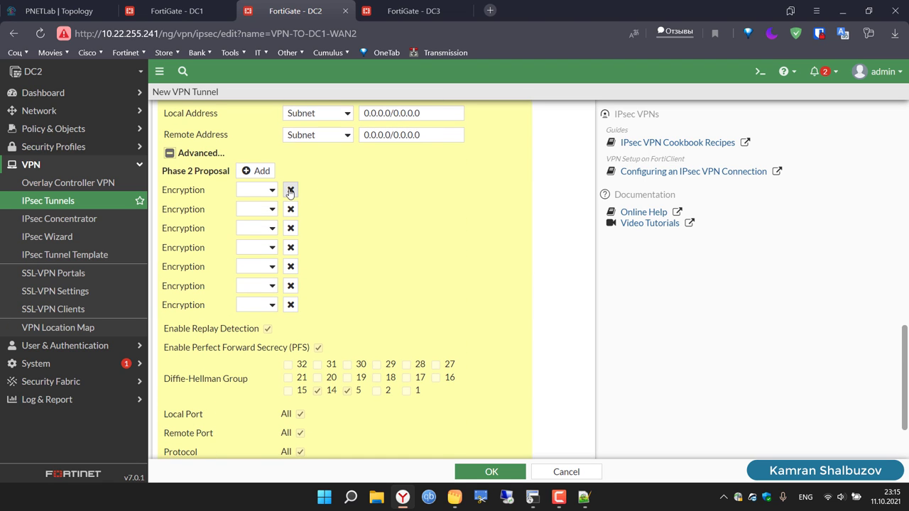
click(291, 190)
click(290, 191)
click(291, 191)
click(290, 190)
click(290, 191)
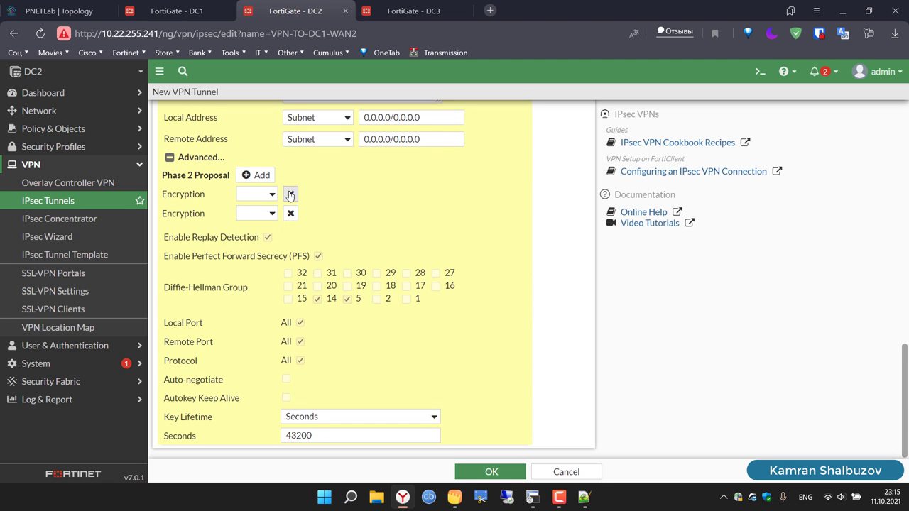
click(290, 194)
Step: Set Phase 2 to DES/SHA1 with DH group 5 only and auto-negotiate on
click(268, 214)
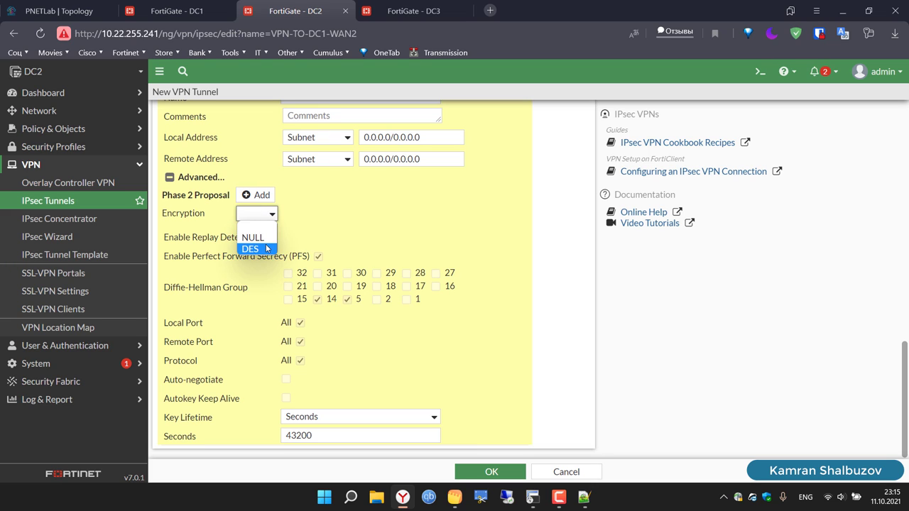
click(269, 248)
click(413, 217)
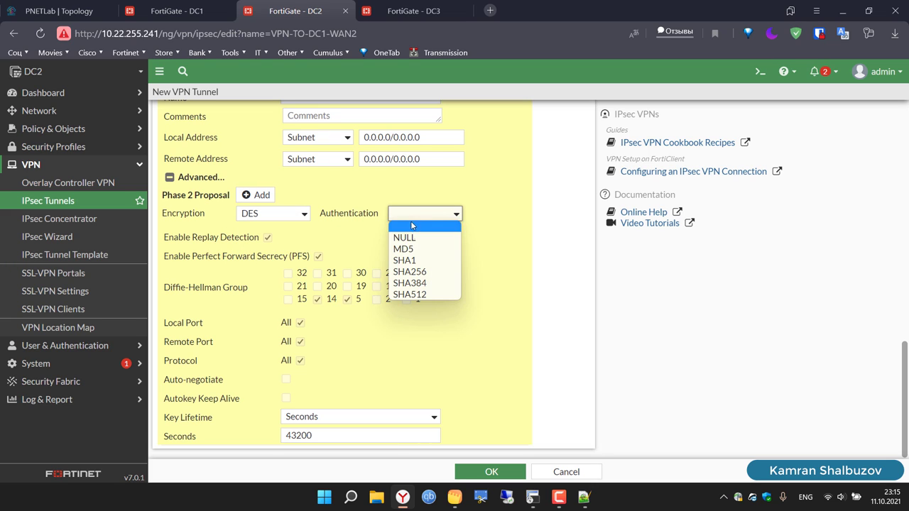
click(415, 260)
click(318, 300)
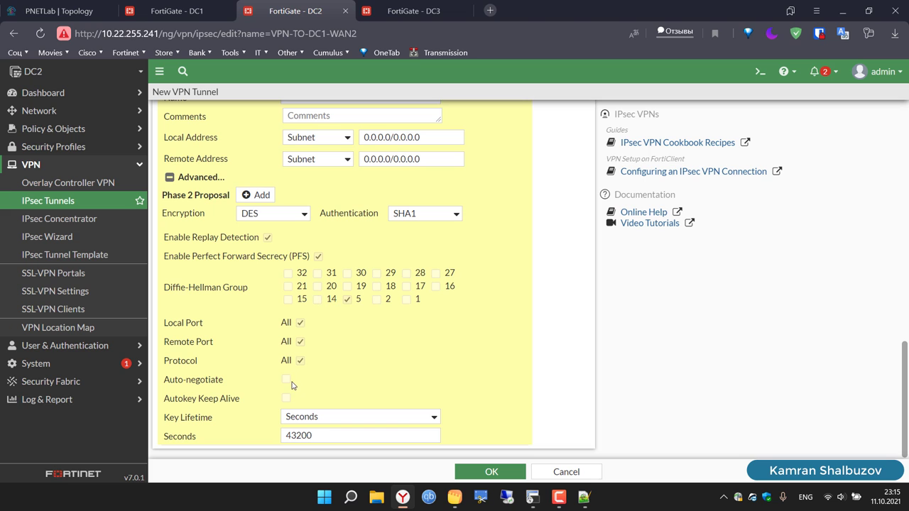
click(287, 380)
Step: Save the VPN-TO-DC1-WAN2 tunnel
scroll(578, 375, up, 3)
scroll(579, 374, up, 7)
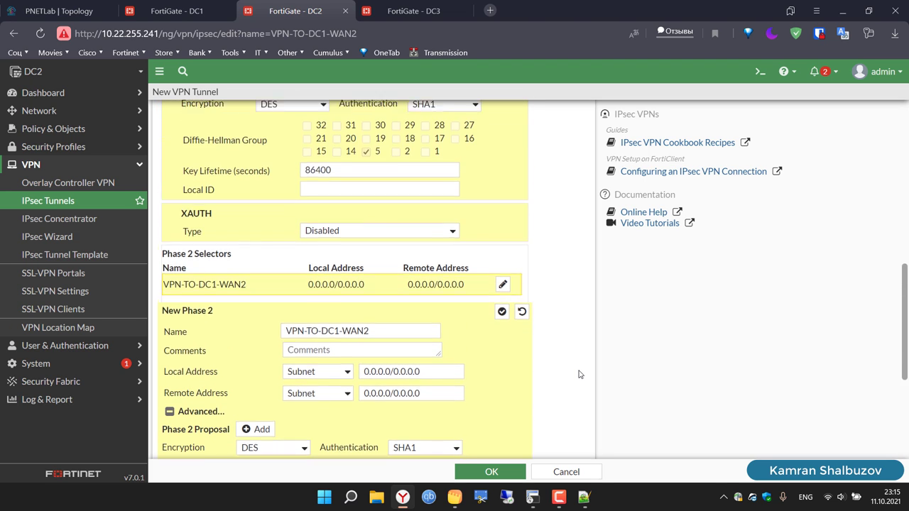
scroll(579, 375, up, 8)
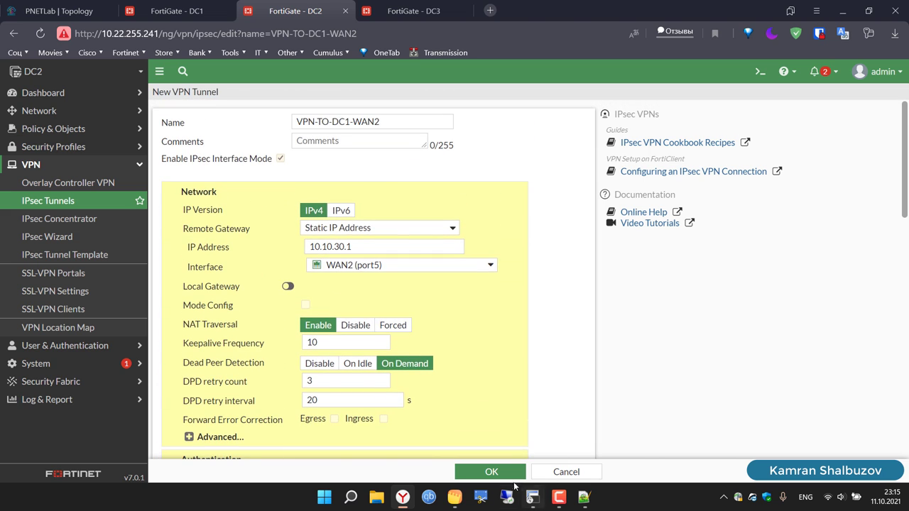
click(504, 481)
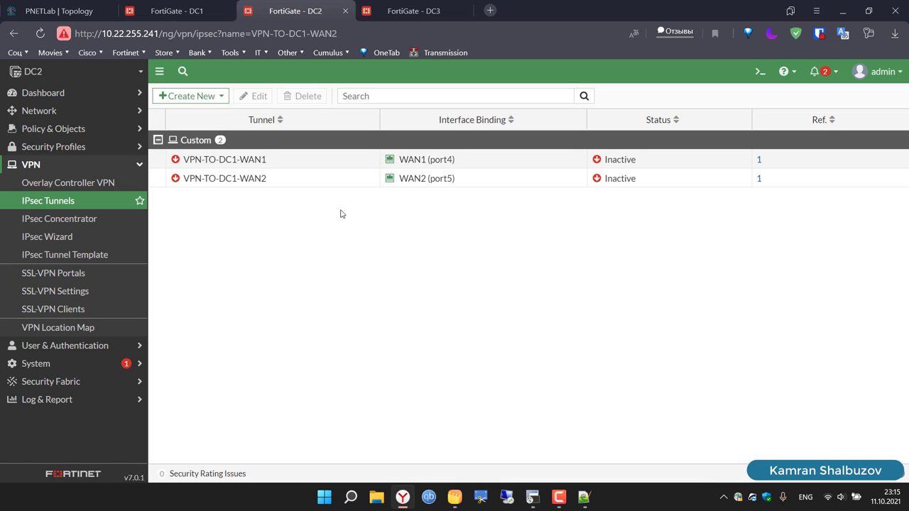
Step: Start a Custom IPsec tunnel, pasting the previous name and changing DC1 to DC3
click(191, 96)
click(189, 113)
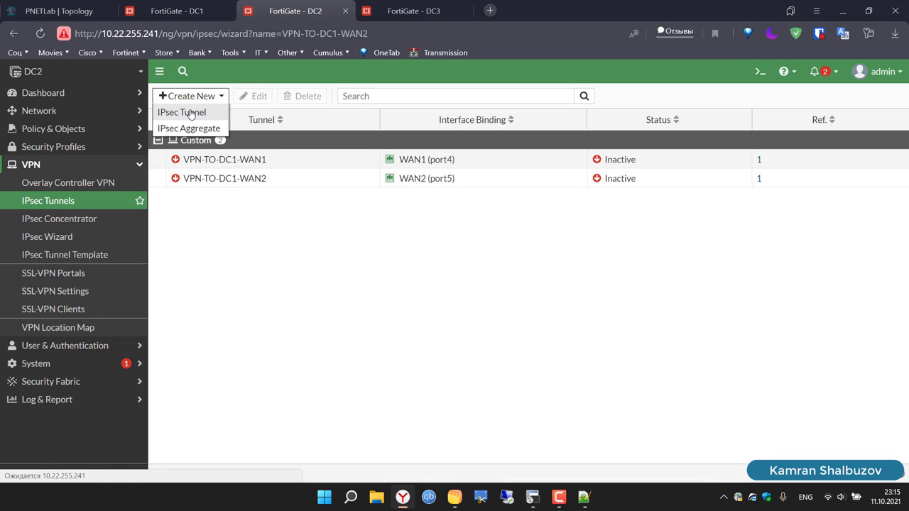
click(453, 163)
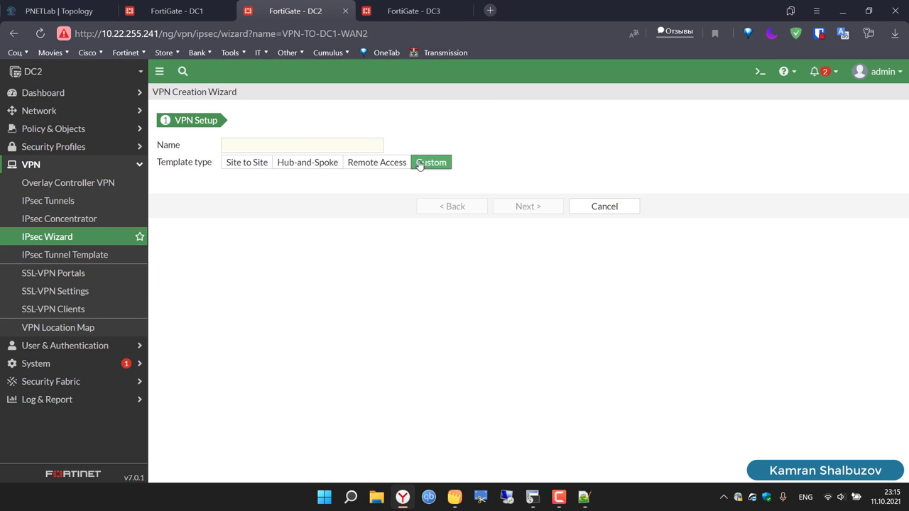
click(359, 146)
text(VPN-TO-DC1-WAN2)
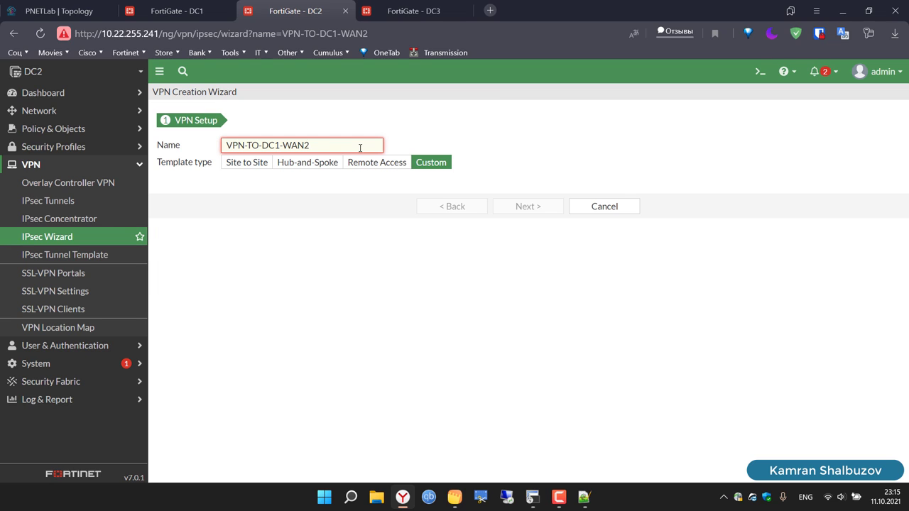
click(278, 145)
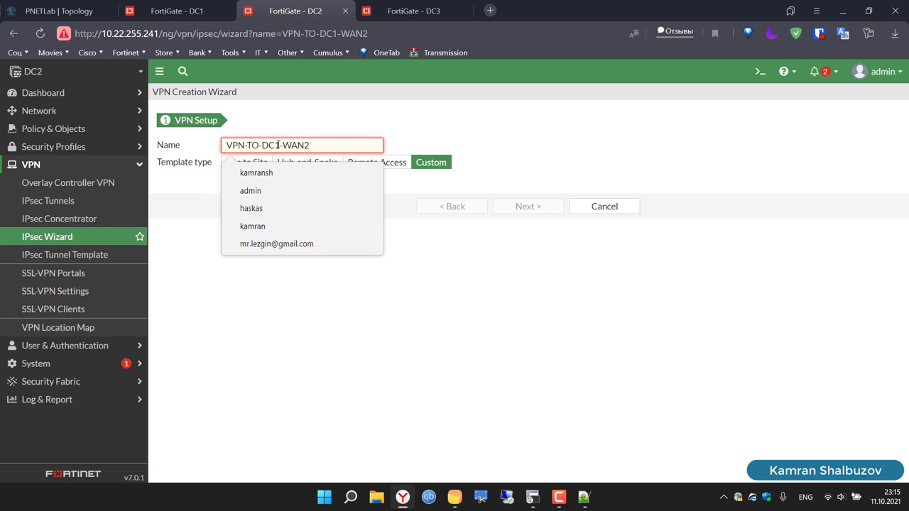
key(BackSpace)
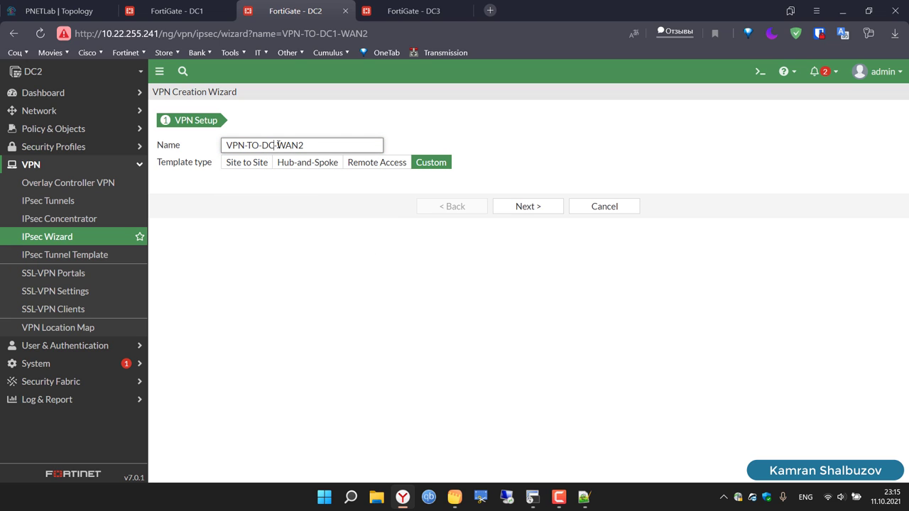
text(3)
Step: Change the name ending to WAN1, making it VPN-TO-DC3-WAN1, and continue to settings
key(ctrl+a)
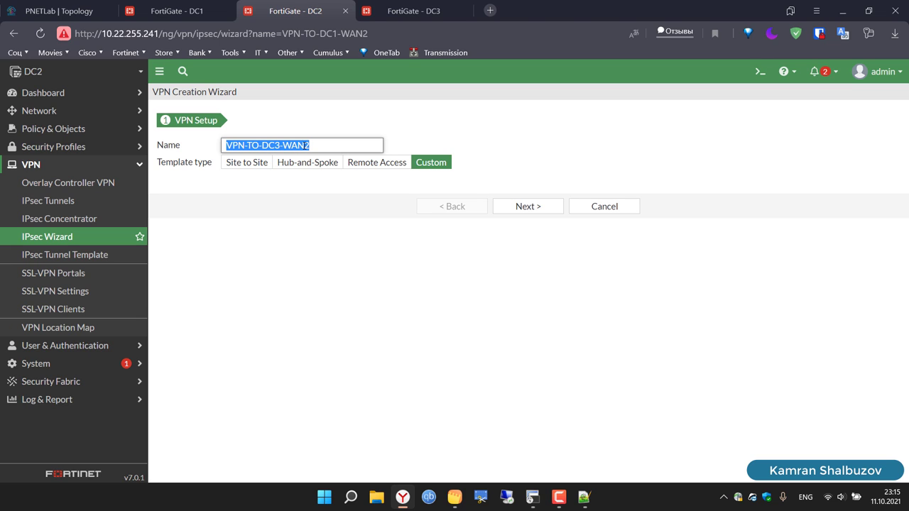
click(324, 145)
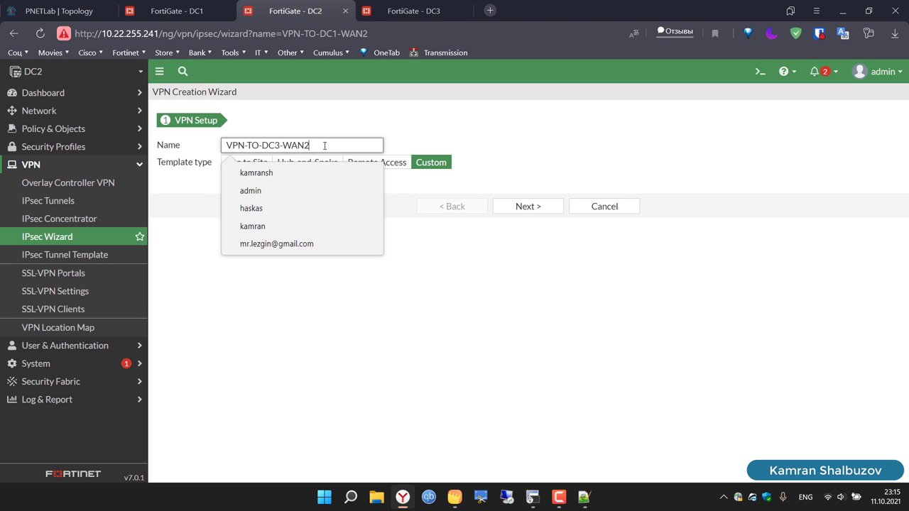
key(BackSpace)
text(1)
key(ctrl+a)
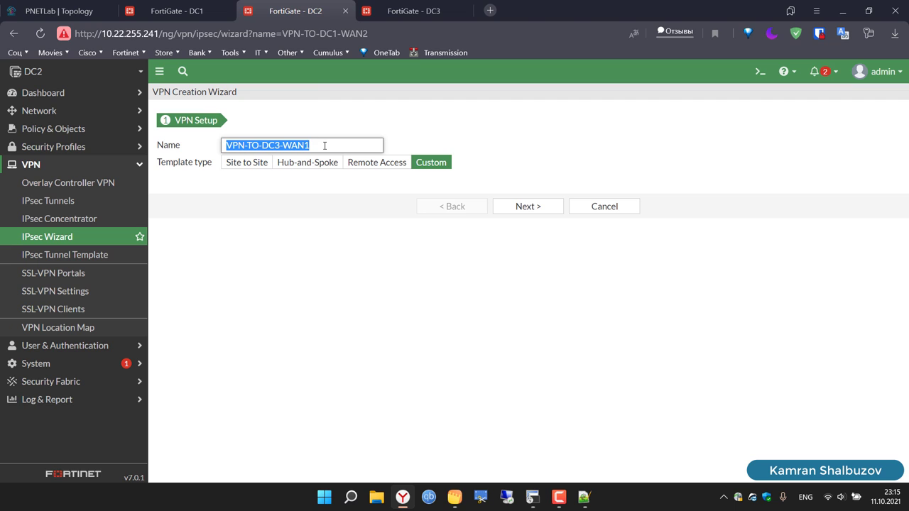
click(521, 207)
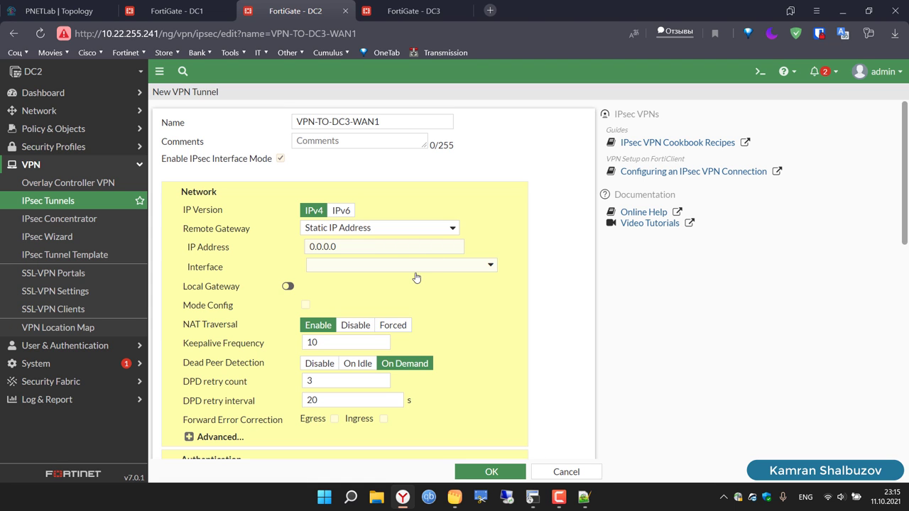
Step: Set remote gateway 10.10.10.3 on WAN1 (port4) and enter the pre-shared key
click(347, 247)
key(BackSpace)
key(BackSpace)
key(BackSpace)
key(BackSpace)
key(BackSpace)
key(BackSpace)
key(BackSpace)
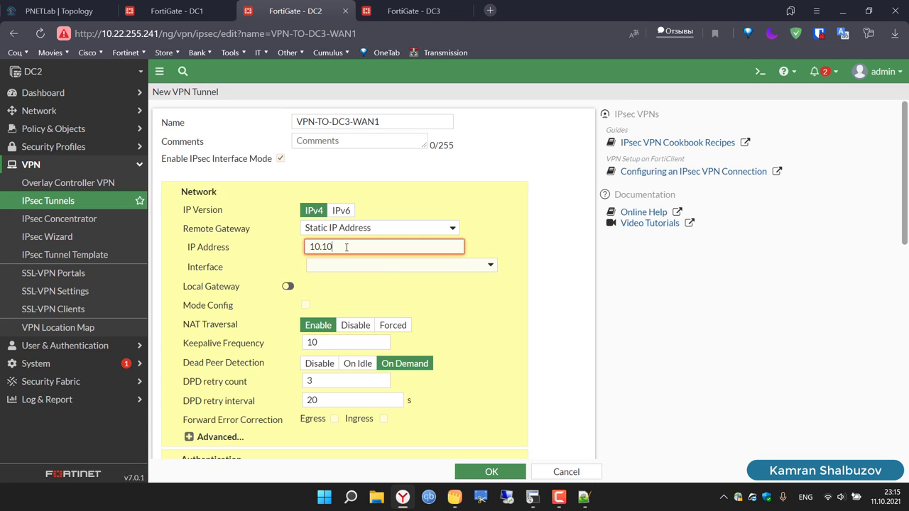
text(10.10.10.3)
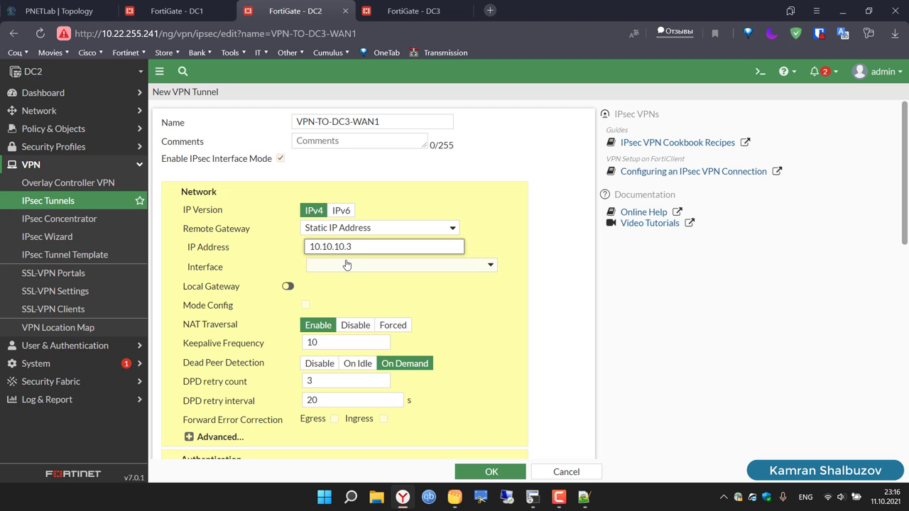
click(346, 267)
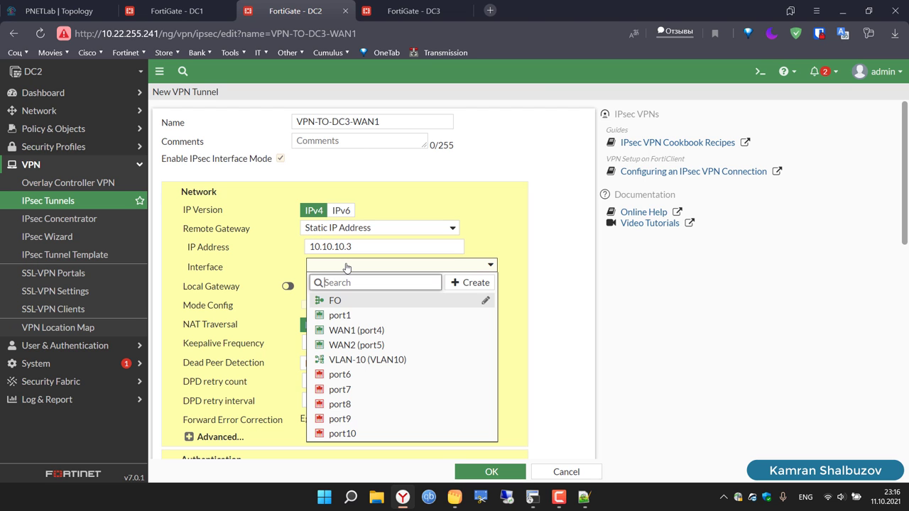
click(348, 330)
scroll(563, 342, down, 4)
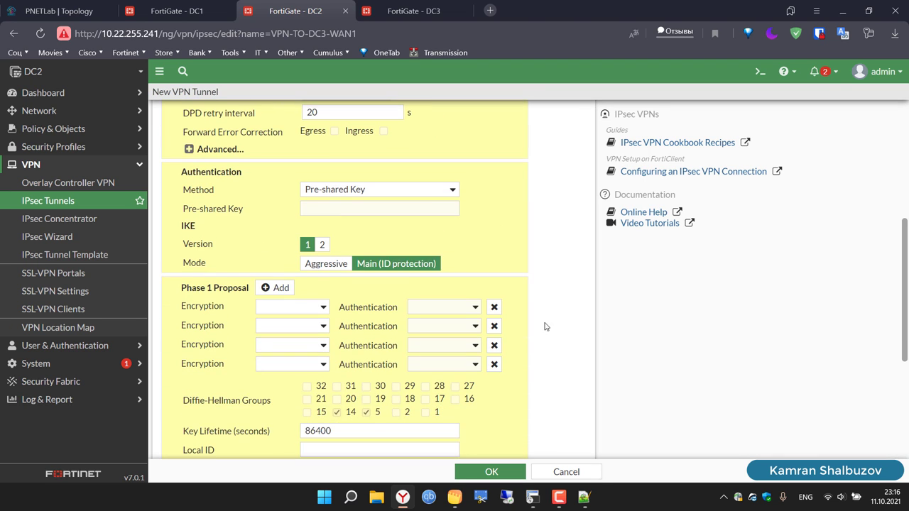
click(334, 210)
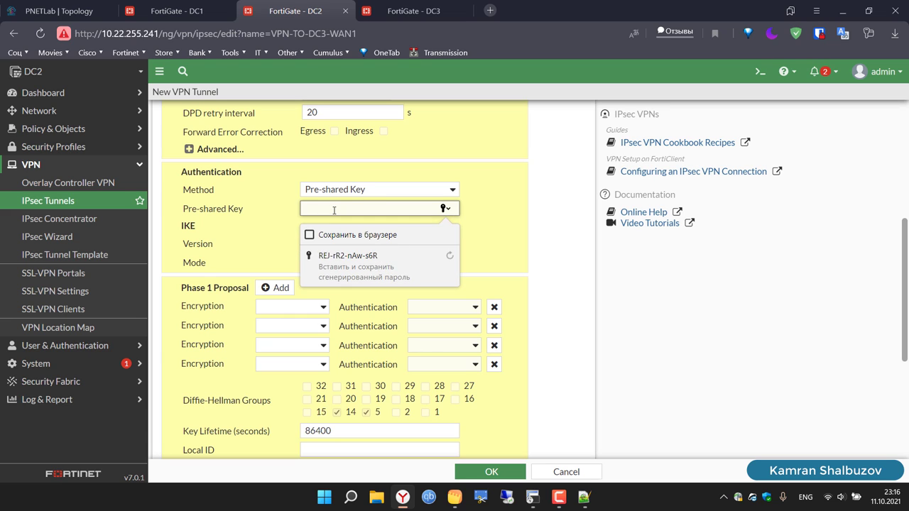
text(fortine)
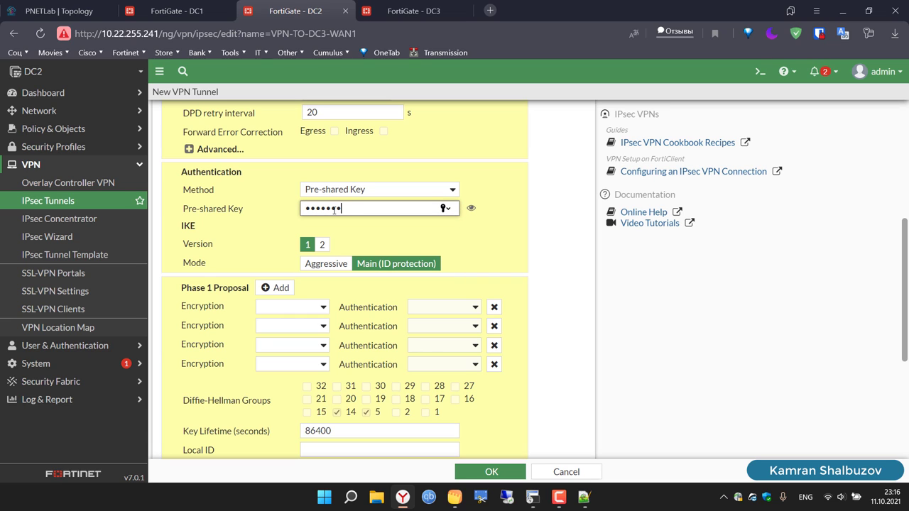
Step: Leave one DES/SHA1 Phase 1 proposal and keep only DH group 5
click(305, 313)
click(282, 333)
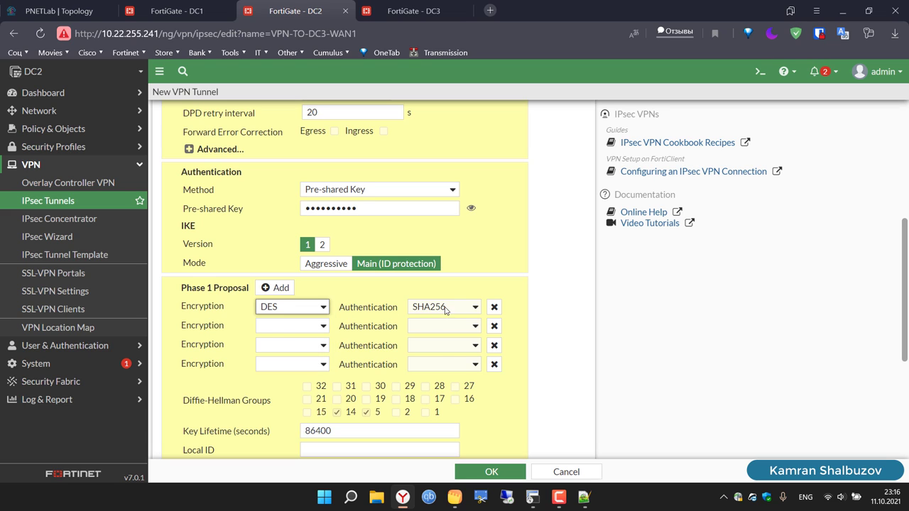
click(443, 309)
click(477, 330)
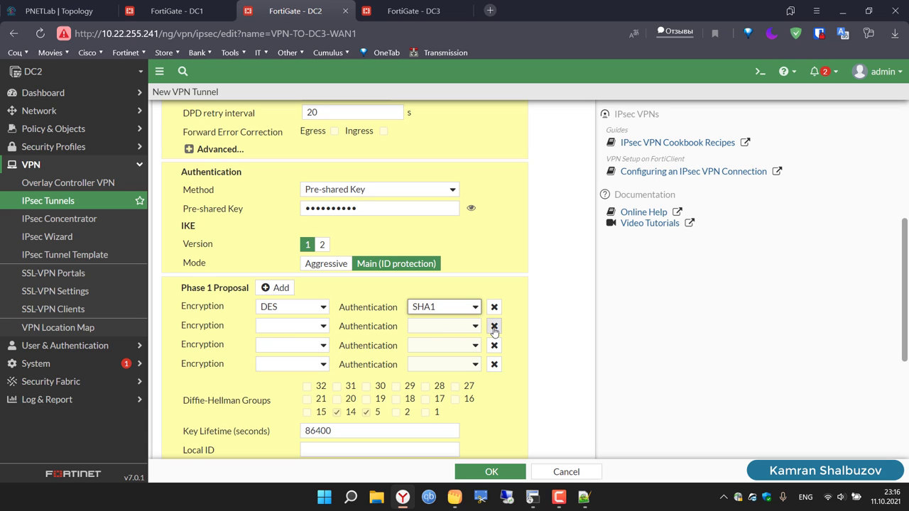
click(494, 326)
click(494, 326)
click(494, 326)
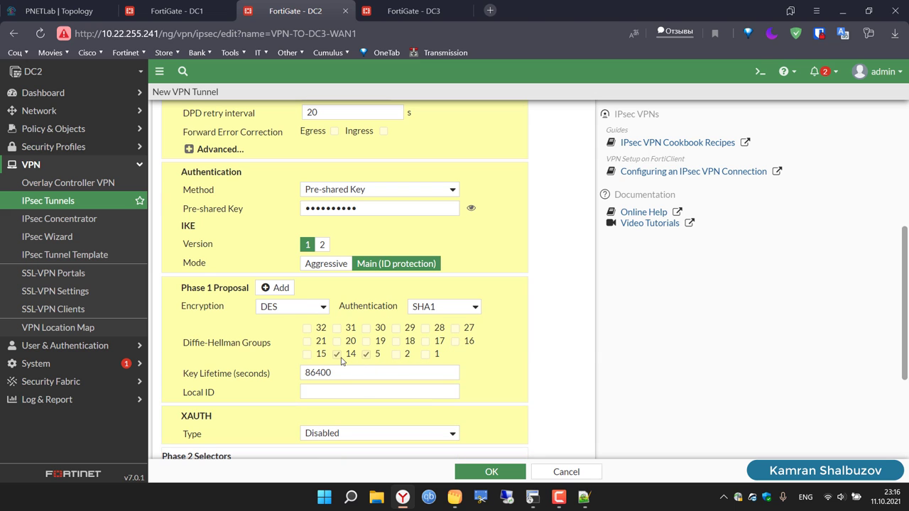
click(338, 355)
Step: Expand Phase 2 advanced settings and delete the four surplus proposal rows
scroll(594, 350, down, 3)
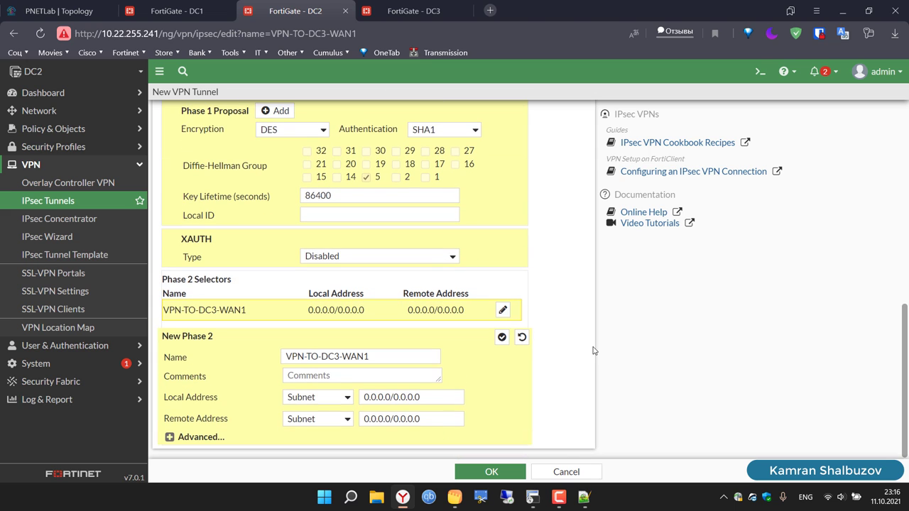
click(169, 436)
scroll(219, 407, down, 1)
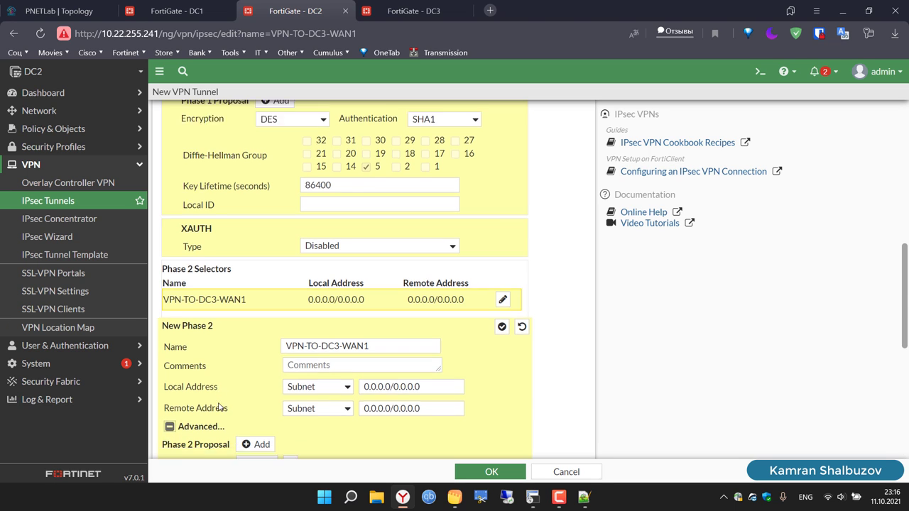
scroll(219, 407, down, 4)
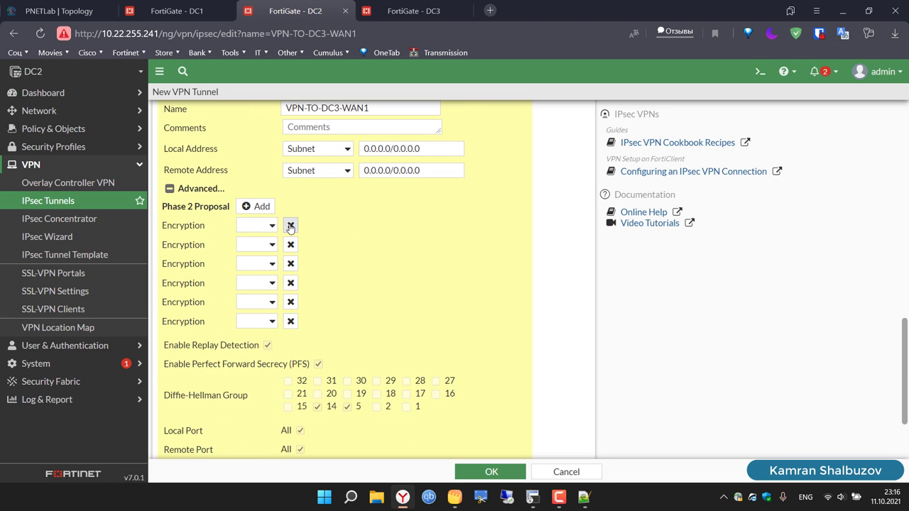
click(290, 225)
click(290, 225)
click(291, 225)
click(290, 225)
click(291, 225)
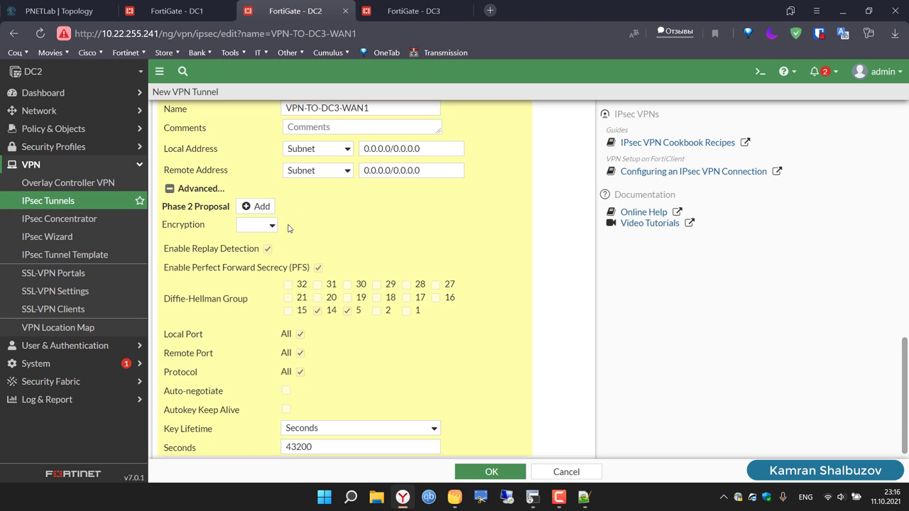
Step: Set the Phase 2 proposal to DES/SHA1 and save VPN-TO-DC3-WAN1
click(266, 231)
click(263, 260)
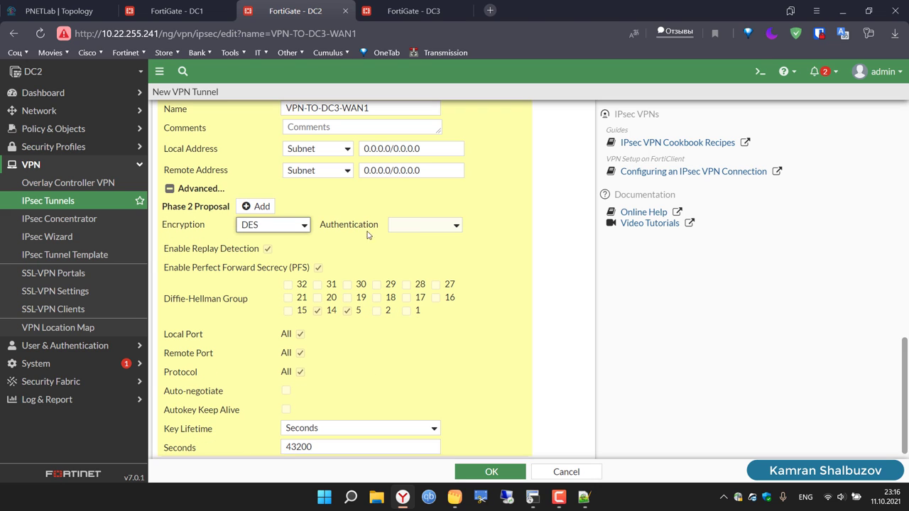
click(419, 226)
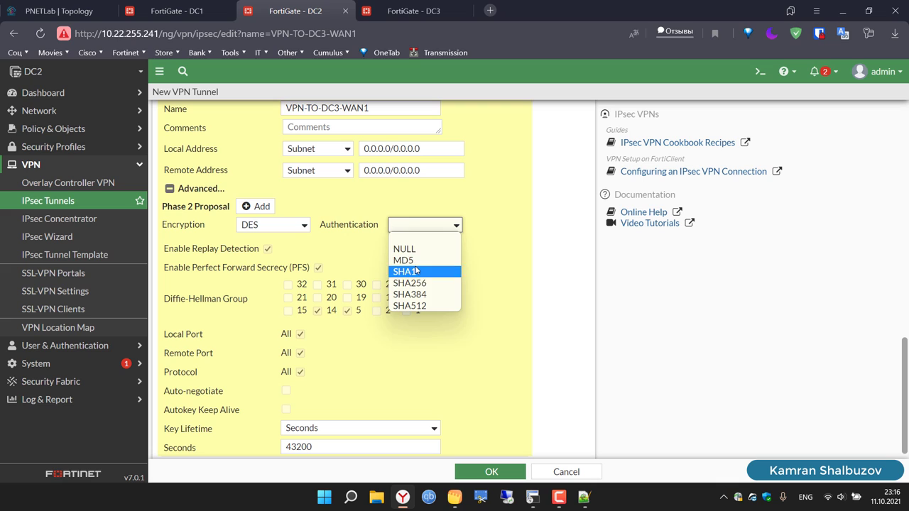
click(403, 268)
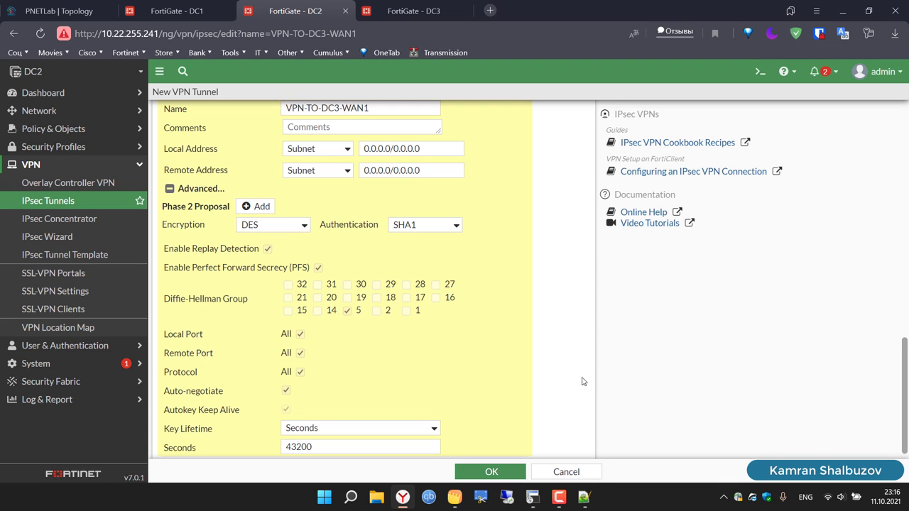
scroll(571, 375, down, 1)
scroll(571, 375, up, 3)
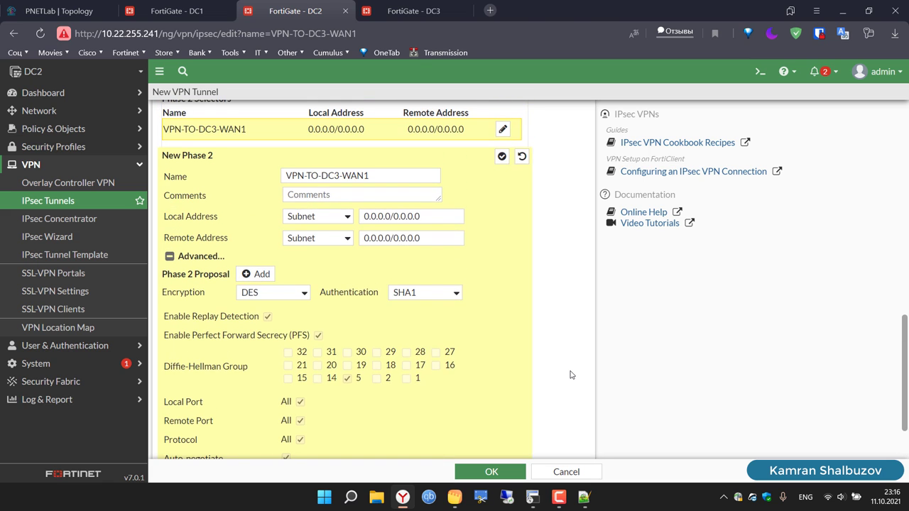
scroll(572, 375, up, 1)
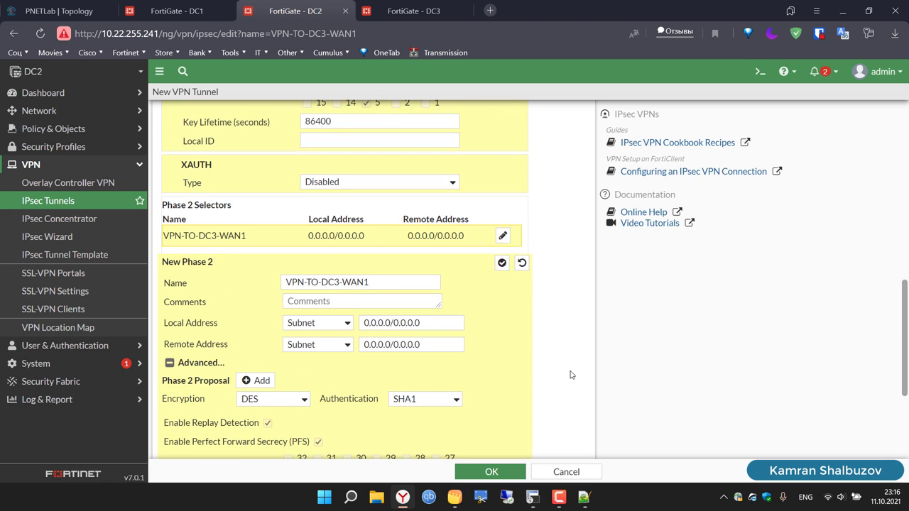
scroll(571, 375, up, 4)
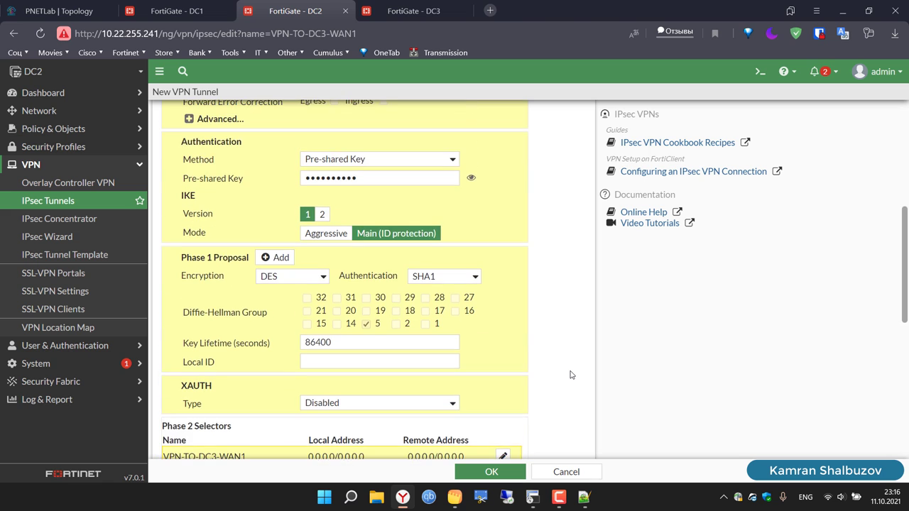
scroll(572, 375, up, 6)
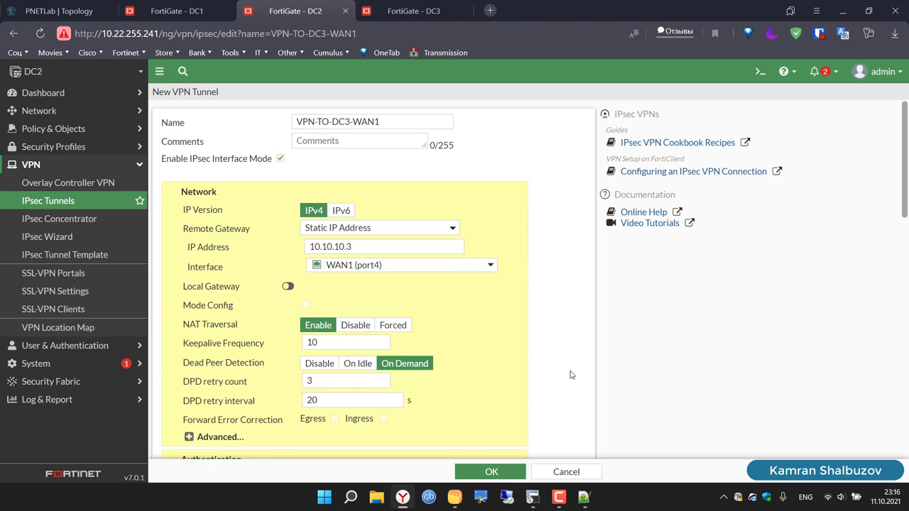
click(499, 474)
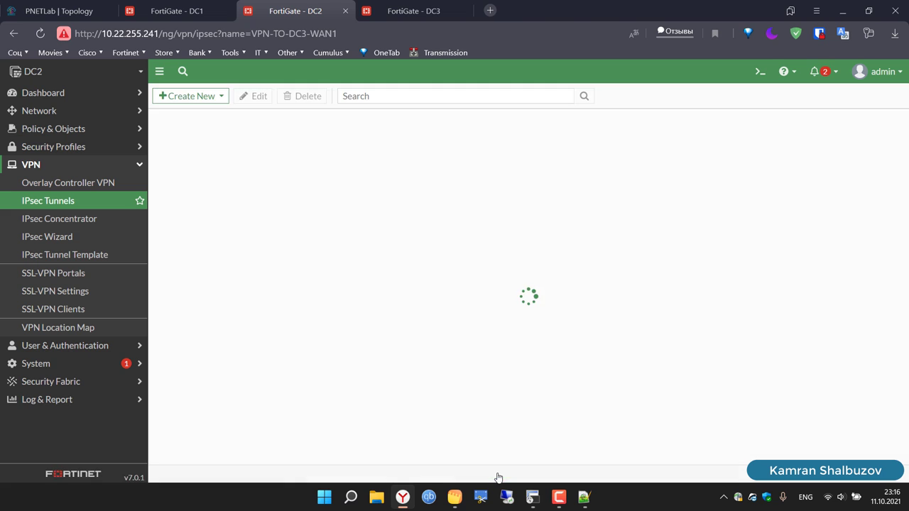
click(217, 101)
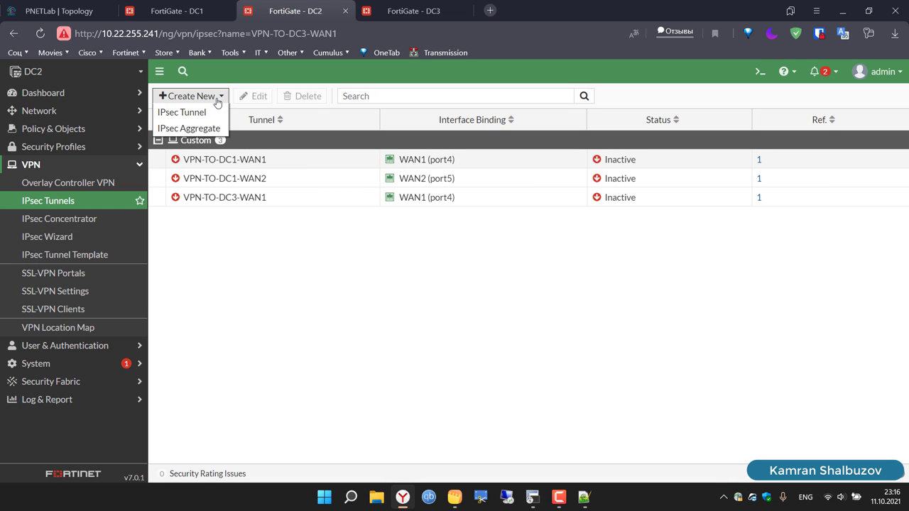
Step: Create a Custom IPsec tunnel named VPN-TO-DC3-WAN2 by editing the pasted previous name
click(199, 113)
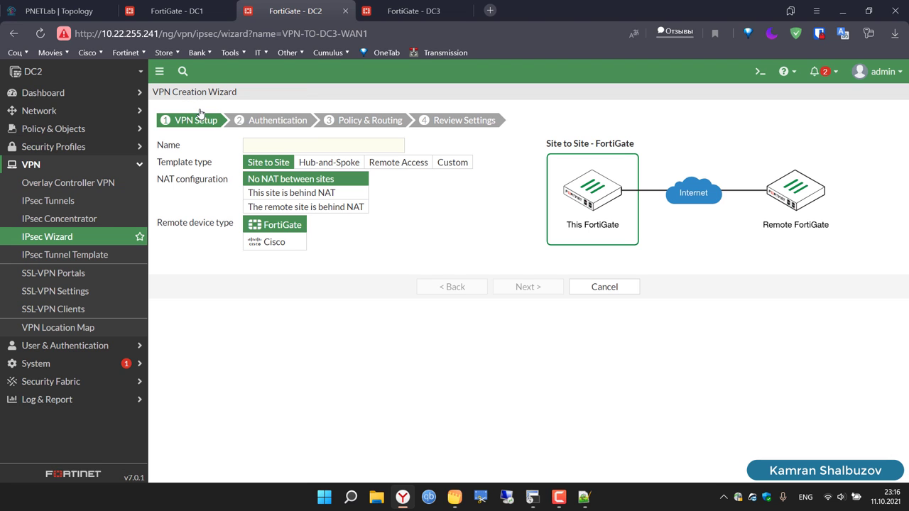
click(456, 165)
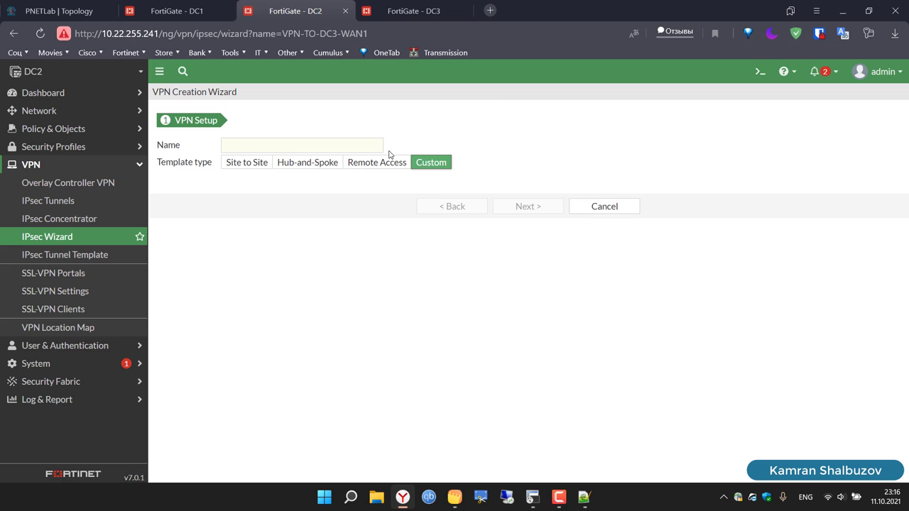
click(360, 148)
text(VPN-TO-DC3-WAN1)
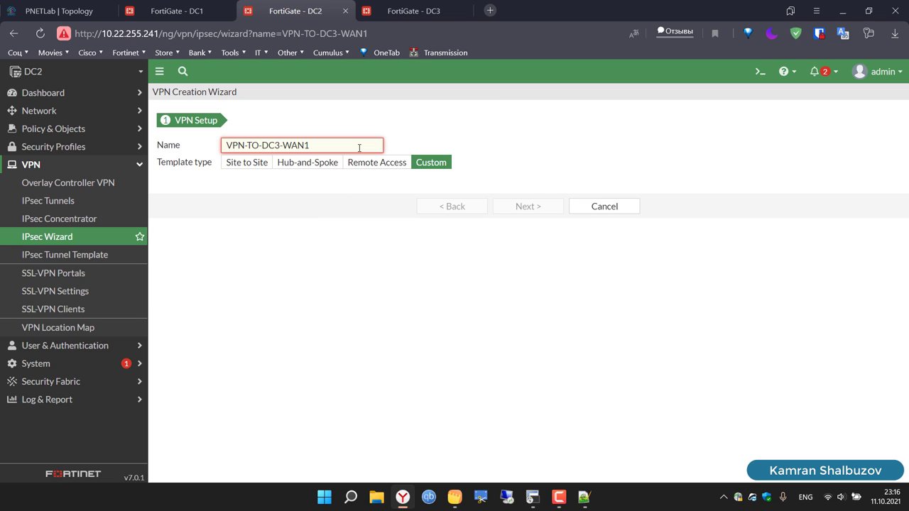
key(BackSpace)
text(2)
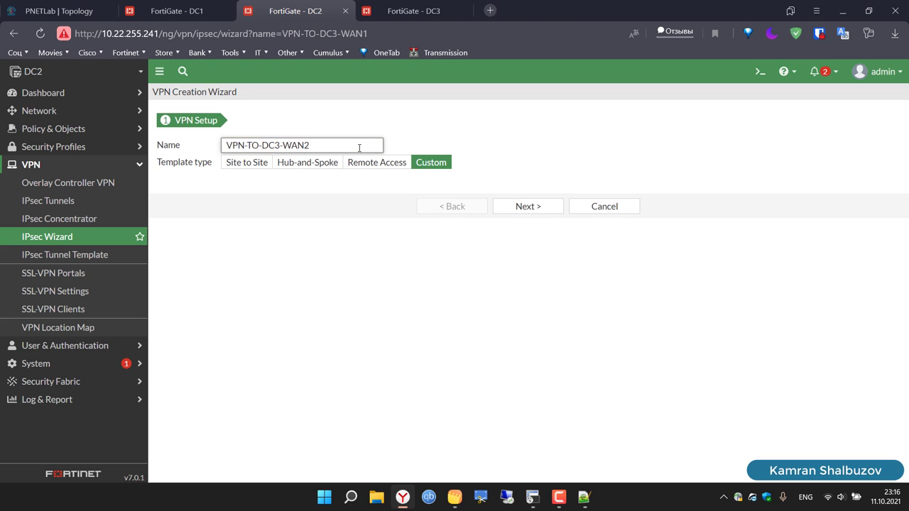
key(ctrl+a)
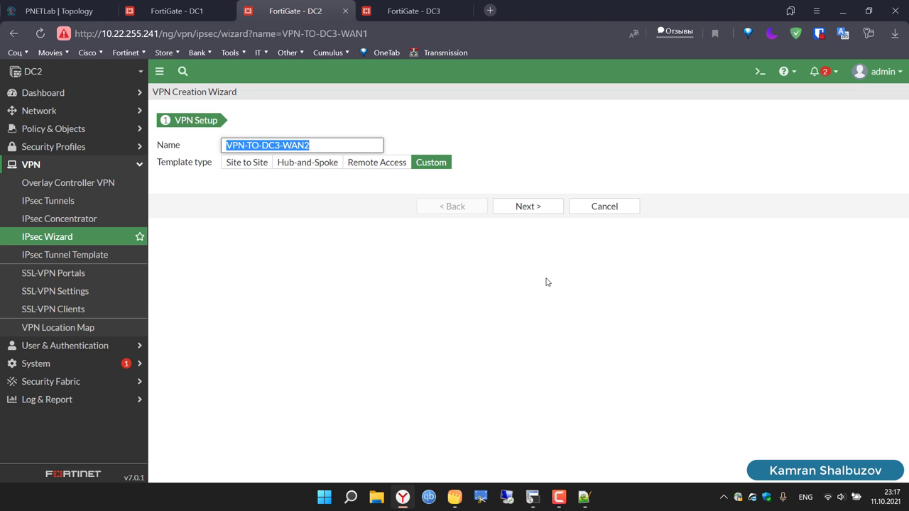
click(521, 208)
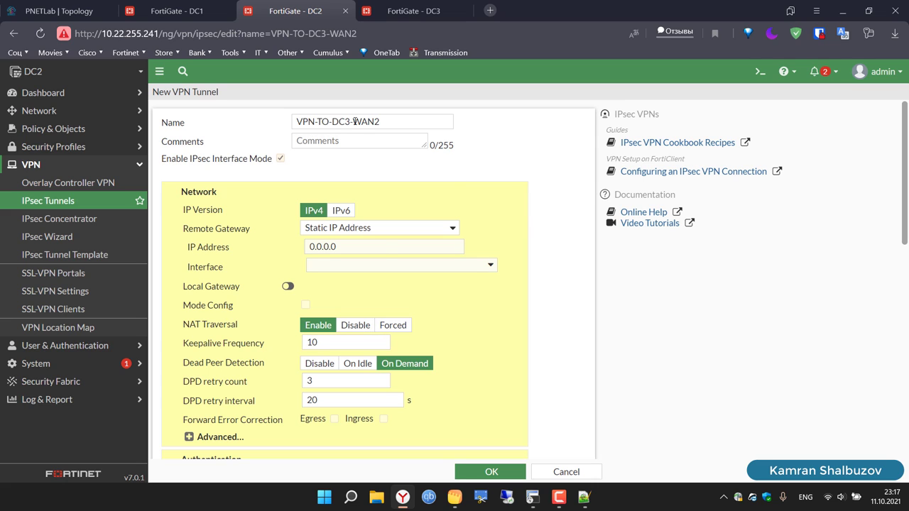
Step: Set remote gateway 10.10.30.3 on WAN2 (port5) and enter the pre-shared key
click(343, 244)
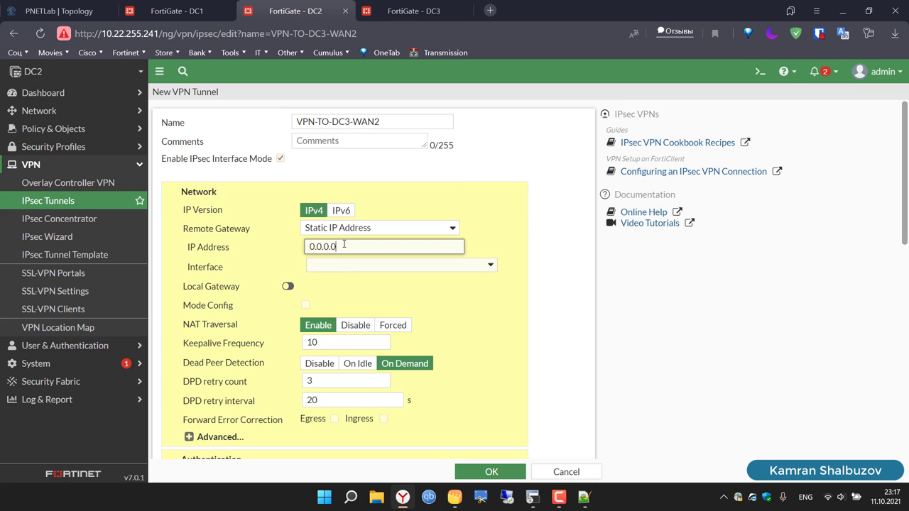
key(BackSpace)
key(BackSpace)
key(BackSpace)
key(BackSpace)
key(BackSpace)
key(BackSpace)
key(BackSpace)
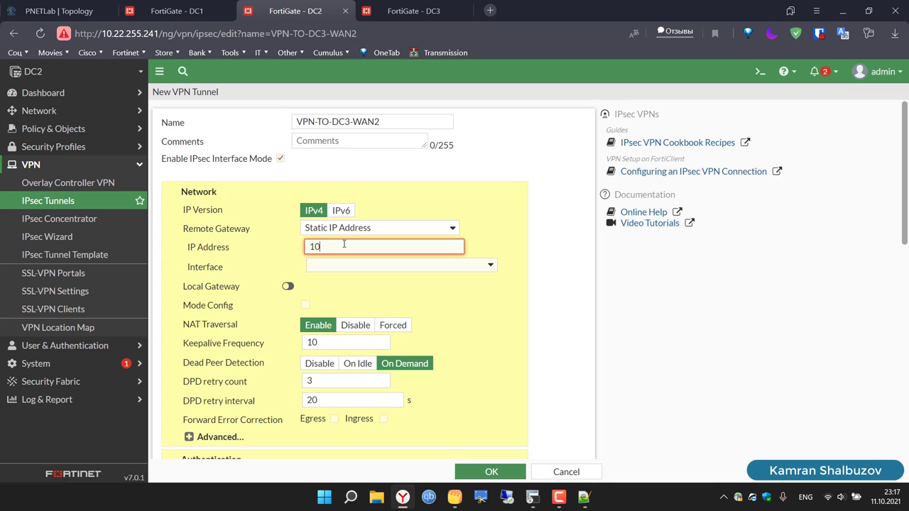
text(10.10.30.3)
click(352, 266)
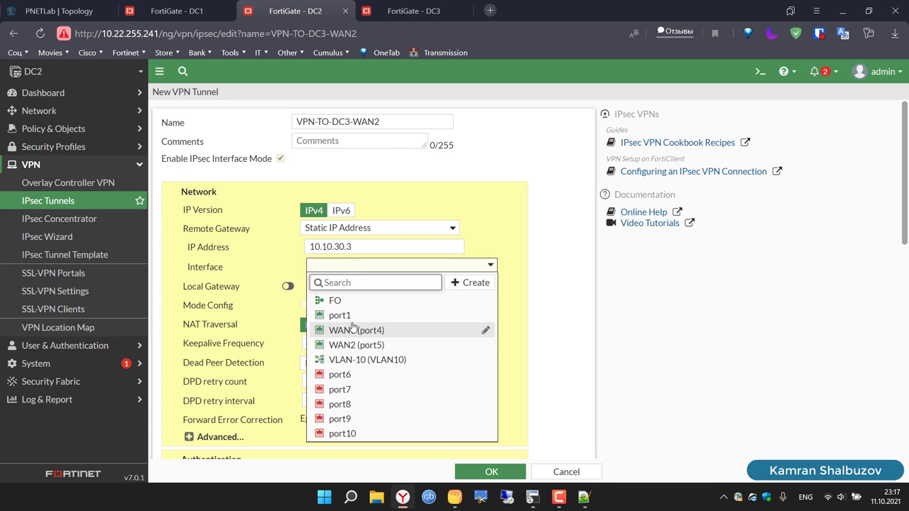
click(357, 345)
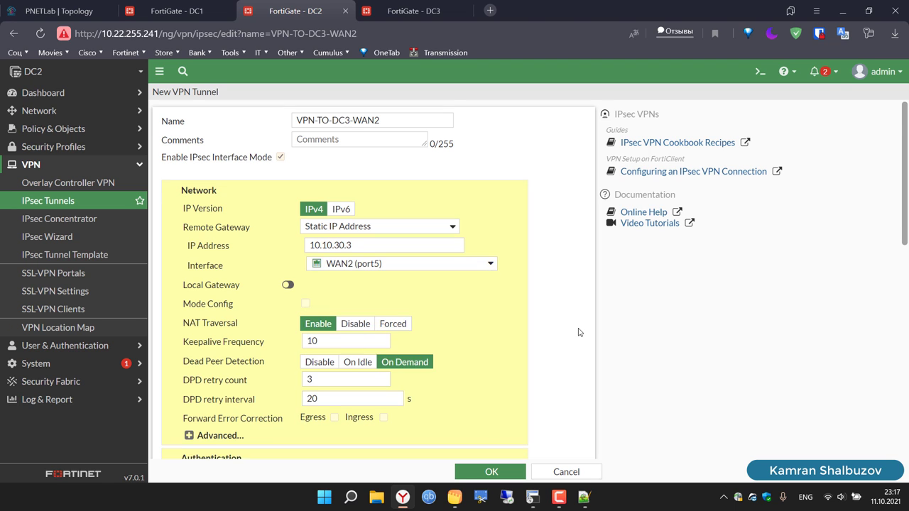
scroll(379, 280, down, 3)
click(369, 254)
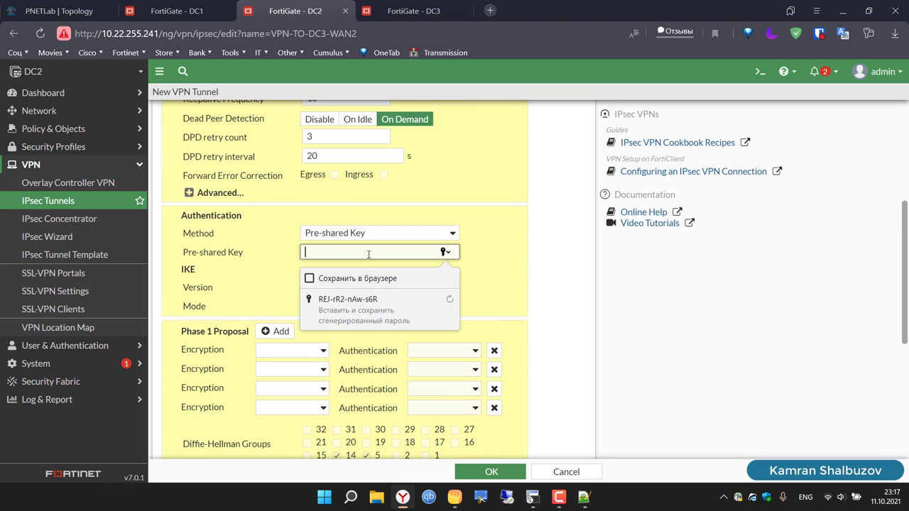
text(123456)
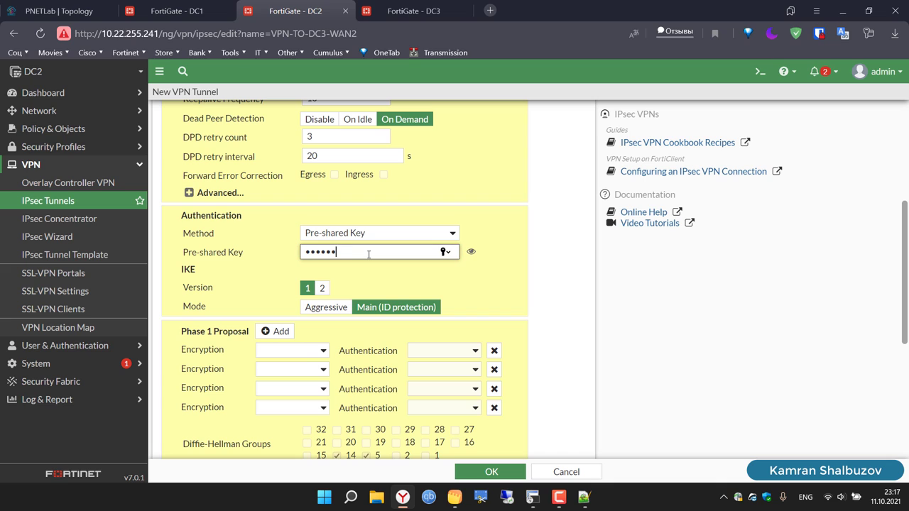
Step: Set the first Phase 1 proposal to DES/SHA1 and delete the empty rows
click(299, 350)
click(290, 375)
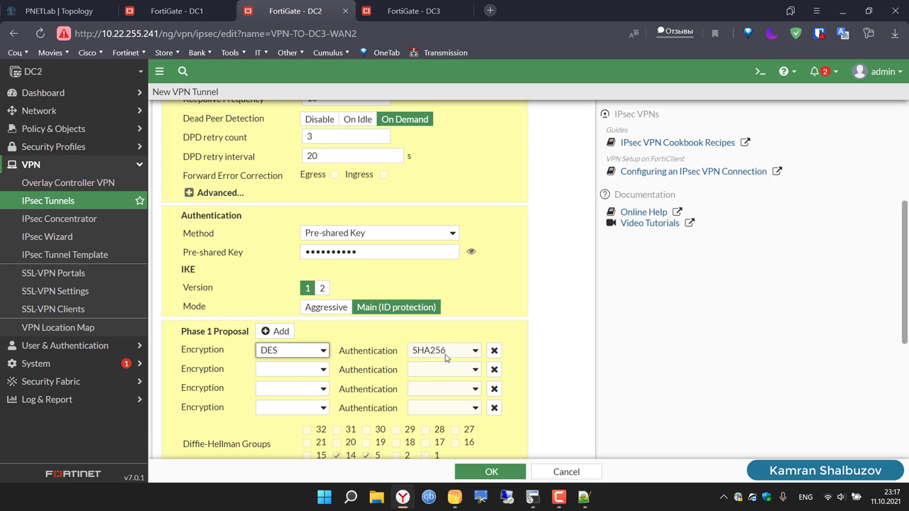
click(441, 351)
click(446, 374)
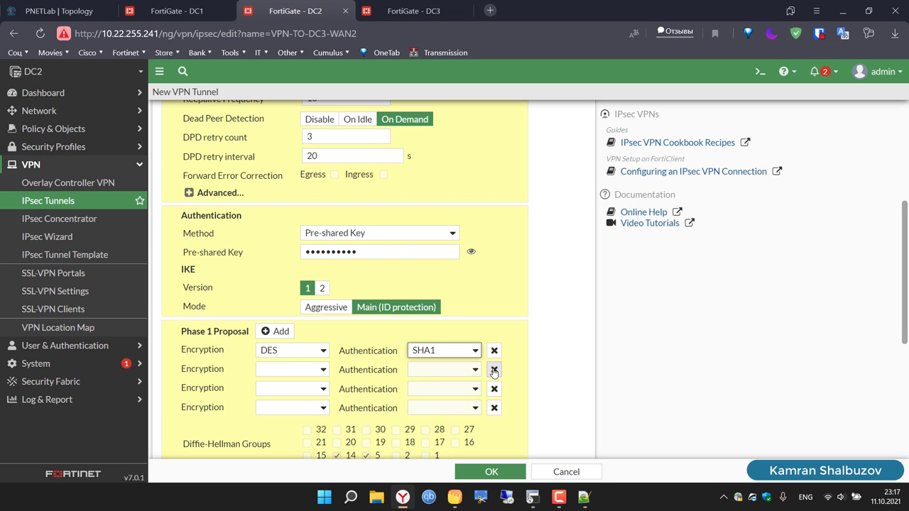
click(494, 370)
click(494, 370)
click(494, 370)
Step: Expand Phase 2 advanced settings and remove the extra proposal rows
scroll(542, 369, down, 3)
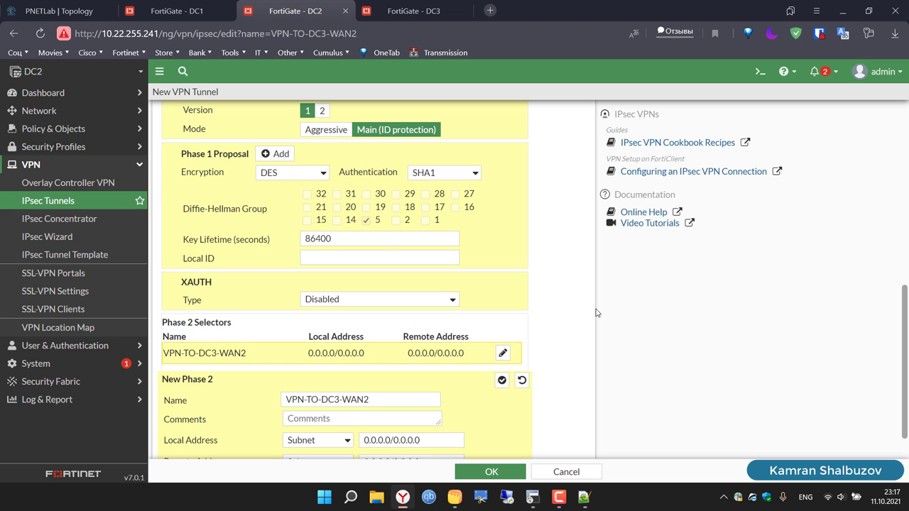
scroll(596, 312, down, 1)
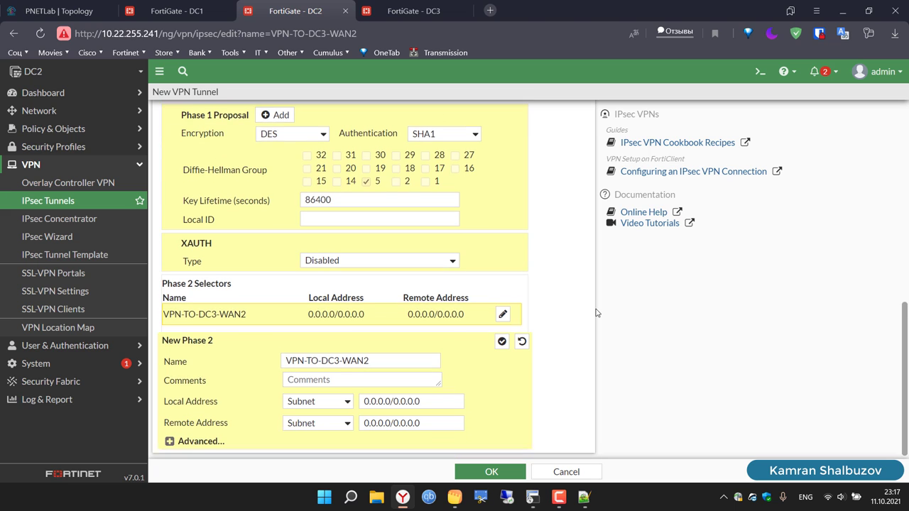
click(169, 438)
scroll(298, 223, down, 4)
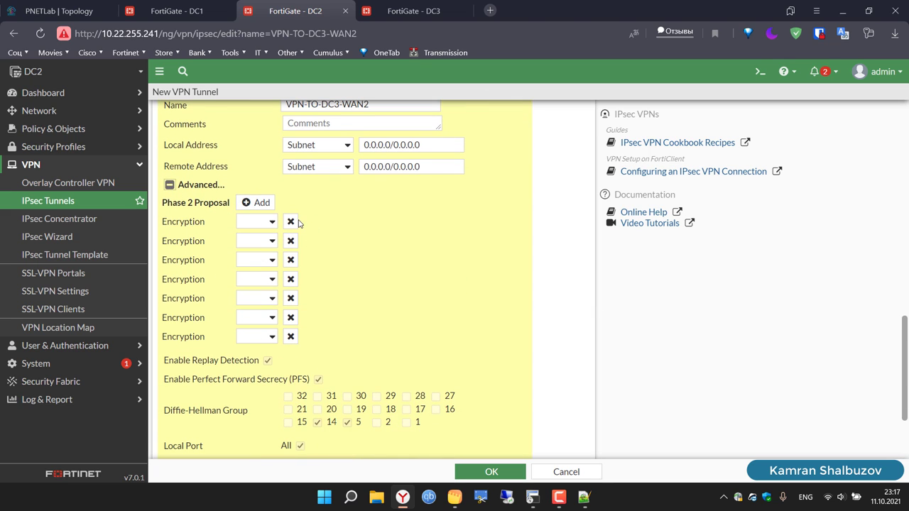
click(296, 223)
click(296, 223)
click(296, 223)
click(296, 224)
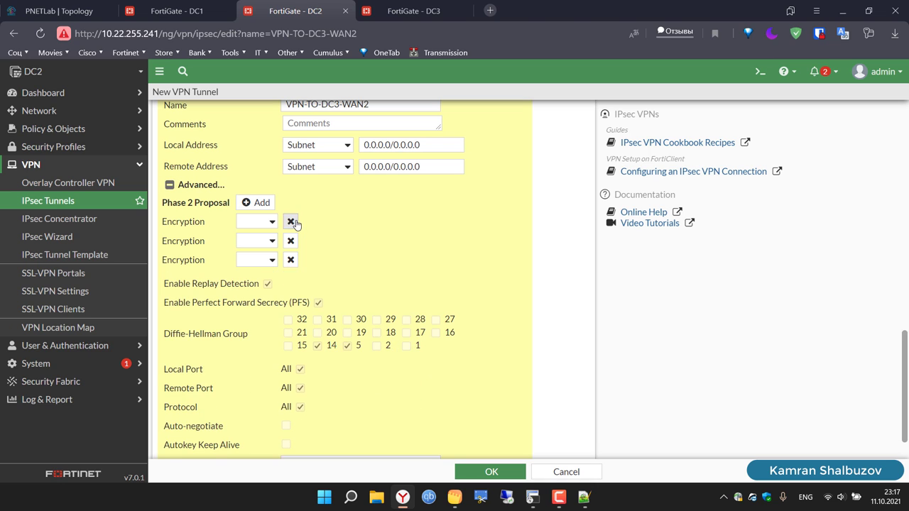
click(296, 223)
click(296, 223)
Step: Set Phase 2 to DES/SHA1, DH group 5 only, with auto-negotiate enabled
click(257, 226)
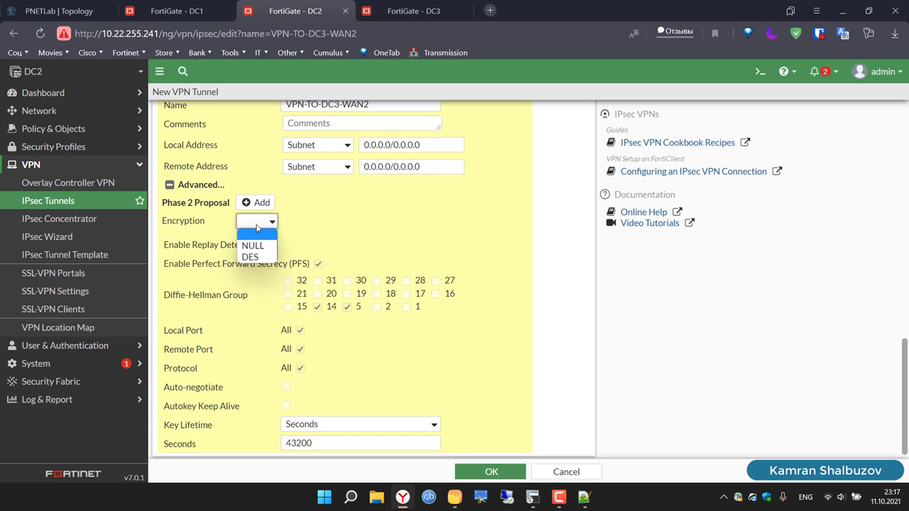
click(257, 258)
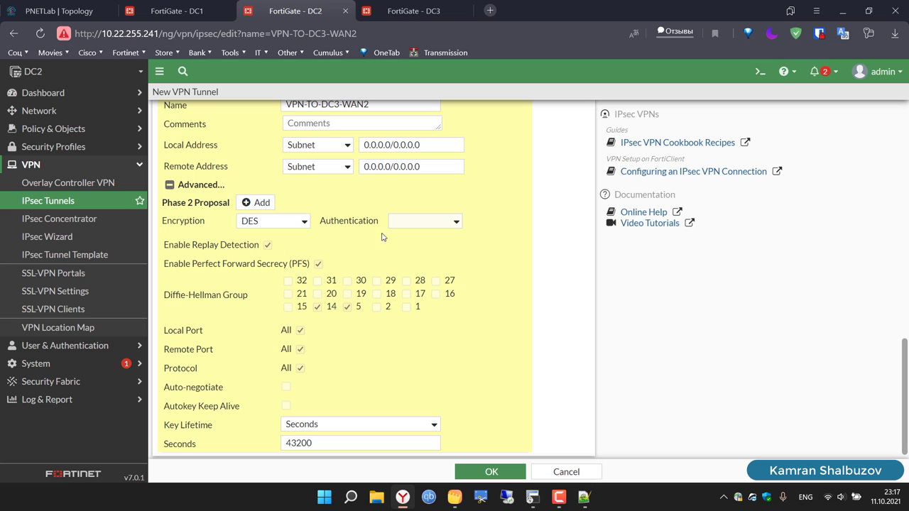
click(424, 226)
click(425, 268)
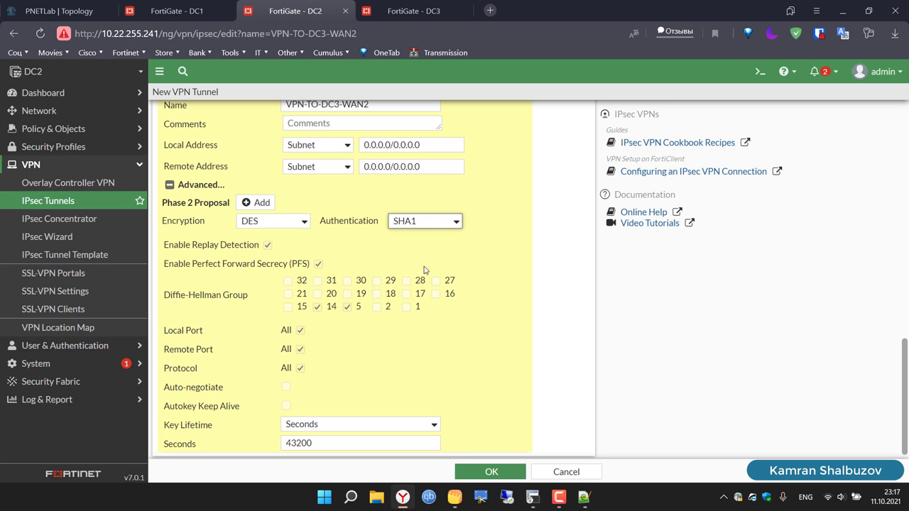
click(318, 306)
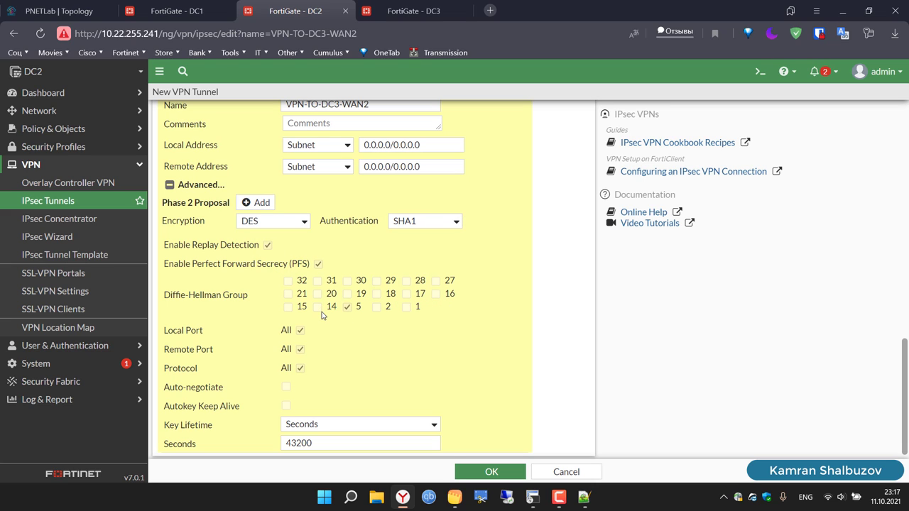
click(287, 387)
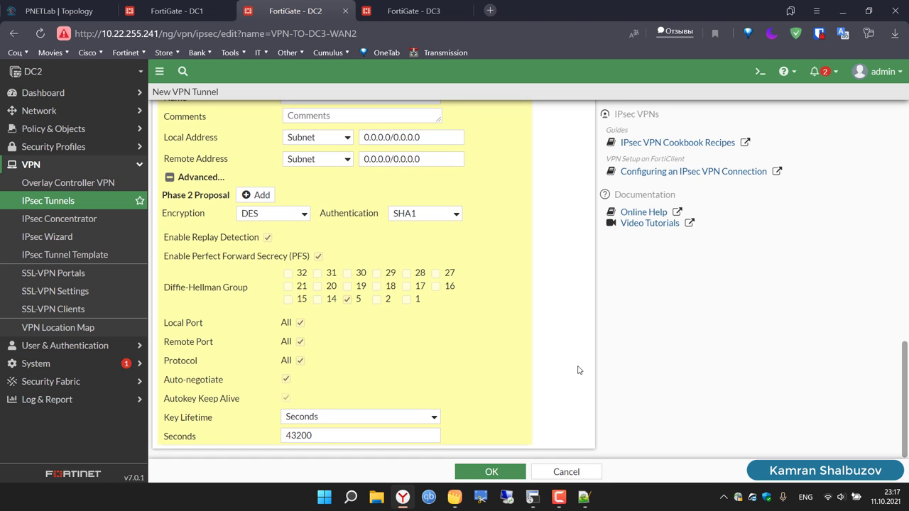
Step: Select the tunnel name VPN-TO-DC3-WAN2 and save the tunnel
scroll(578, 370, up, 2)
scroll(579, 370, up, 5)
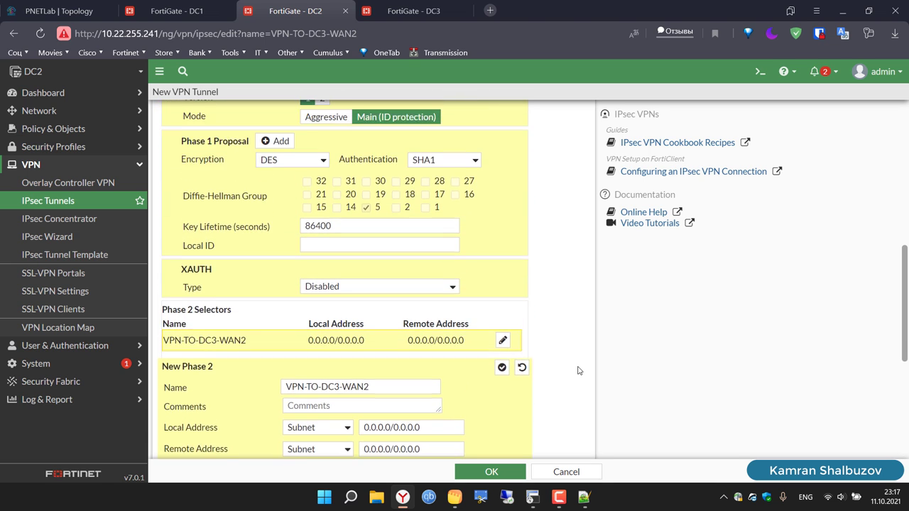
scroll(579, 371, up, 2)
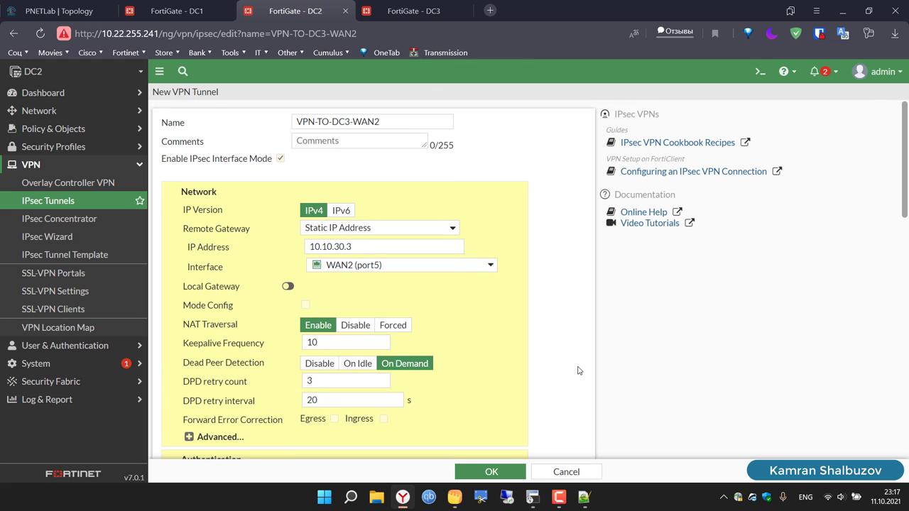
double_click(386, 120)
right_click(388, 120)
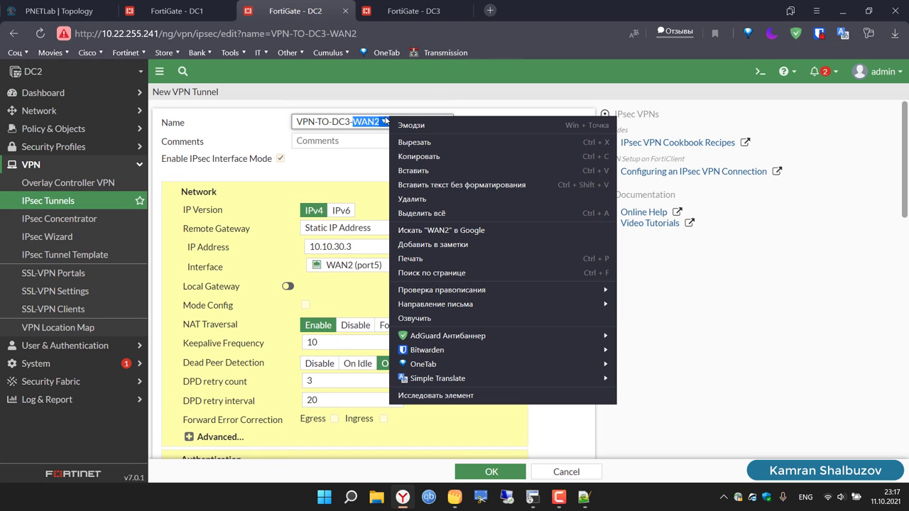
key(Escape)
triple_click(341, 122)
key(ctrl+c)
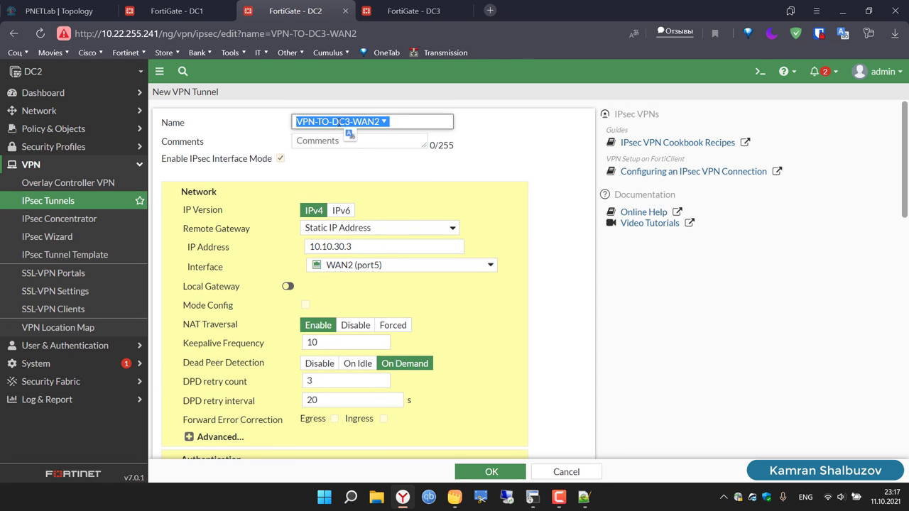
click(505, 473)
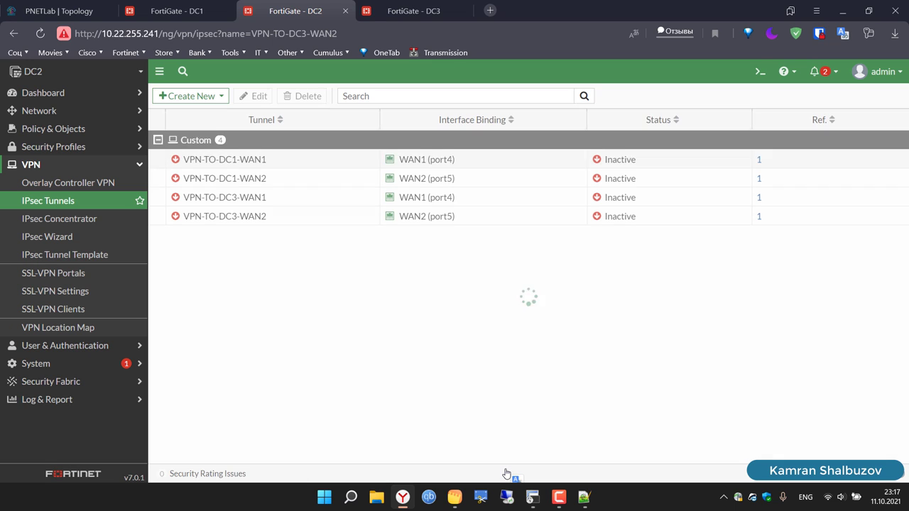
Step: Go to DC3's empty VPN > IPsec Tunnels list and launch the VPN Creation Wizard
click(429, 10)
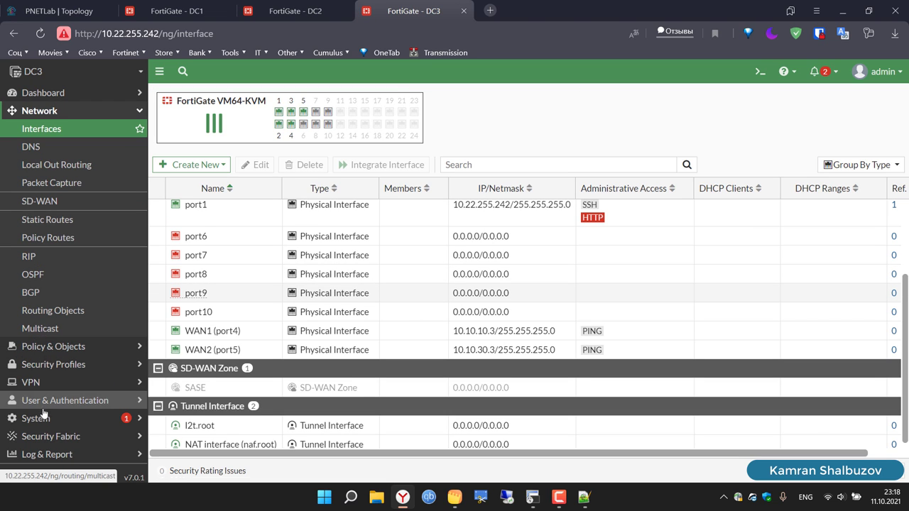
click(43, 382)
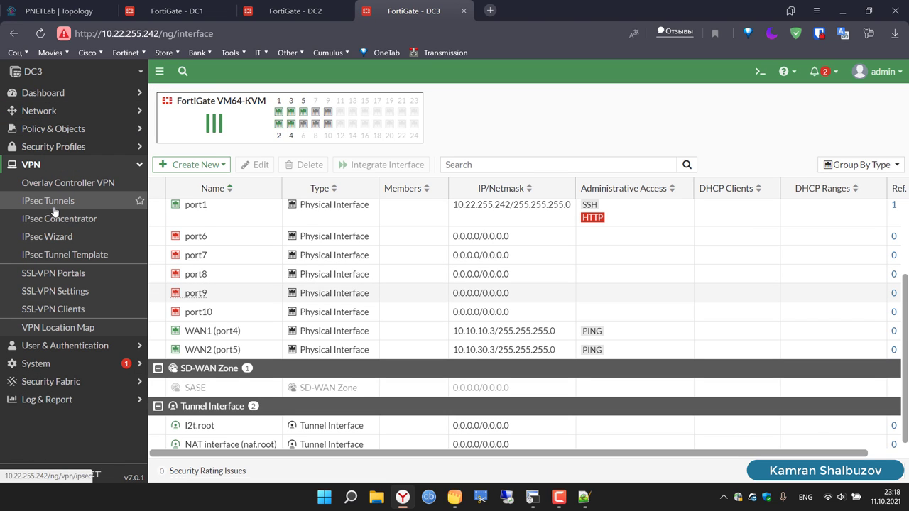
click(50, 201)
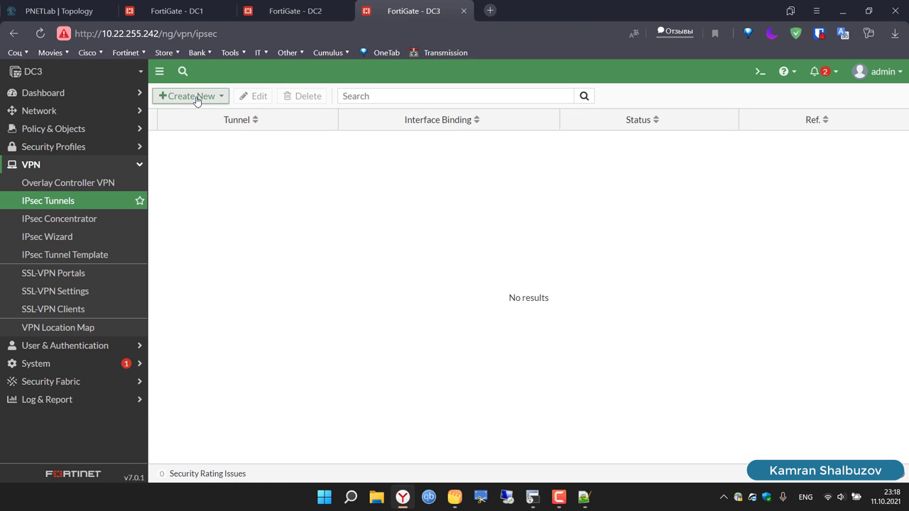
click(197, 98)
Step: Start a Custom-template IPsec tunnel on DC3 named VPN-TO-DC1-WAN1
click(197, 113)
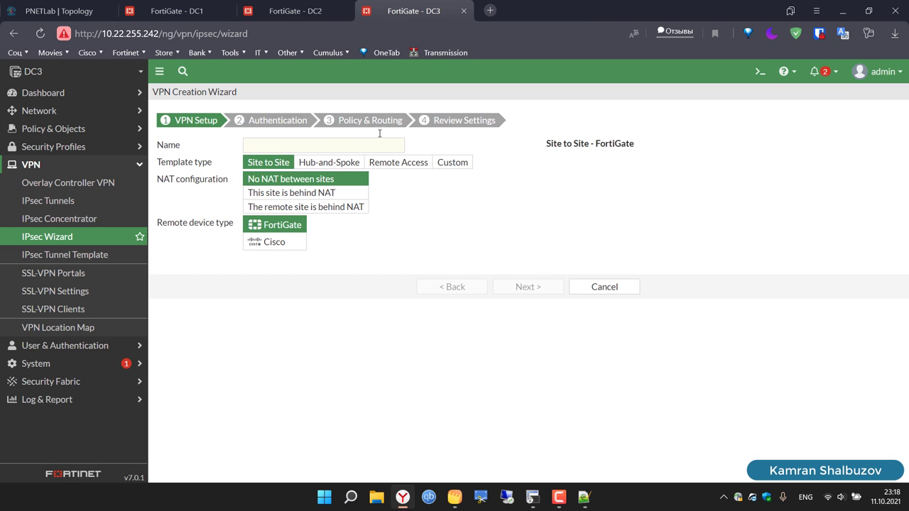
click(437, 163)
click(298, 147)
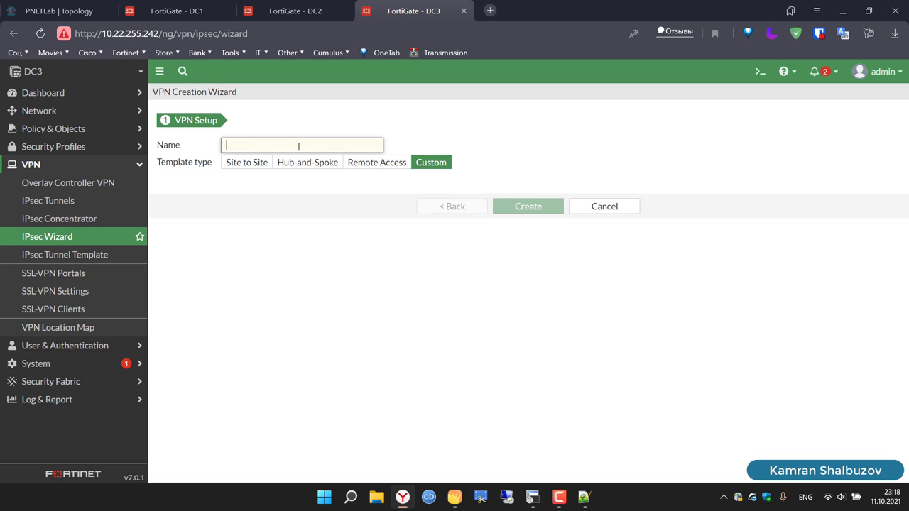
key(ctrl+v)
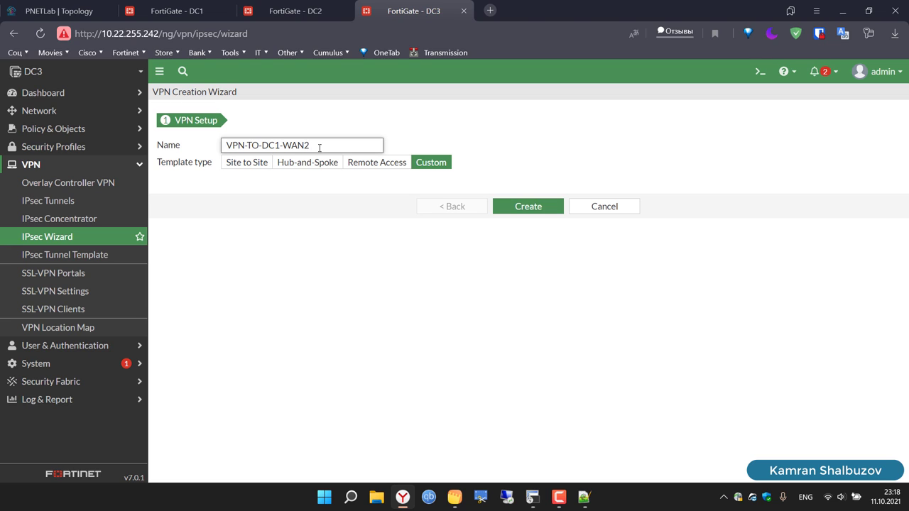
key(ctrl+a)
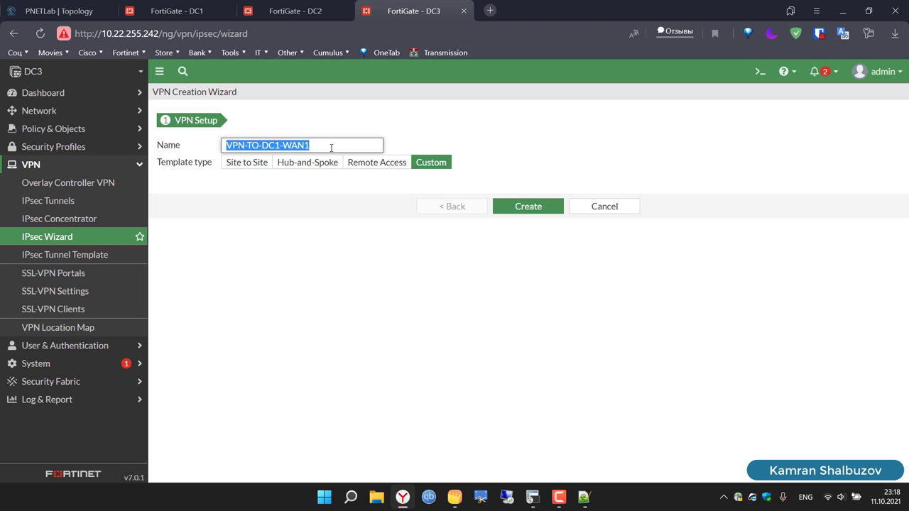
click(526, 209)
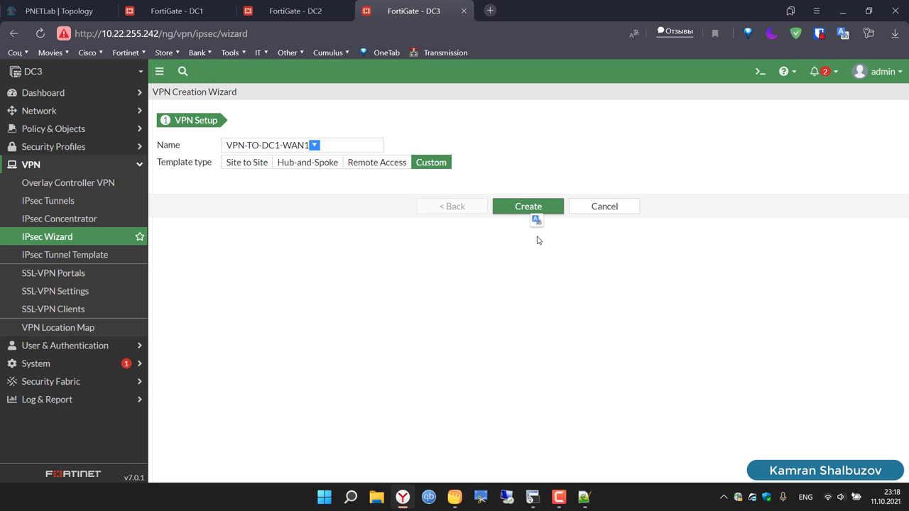
Step: Restart the IPsec Wizard with the Custom template and name the tunnel VPN-TO-DC1-WAN1
triple_click(340, 148)
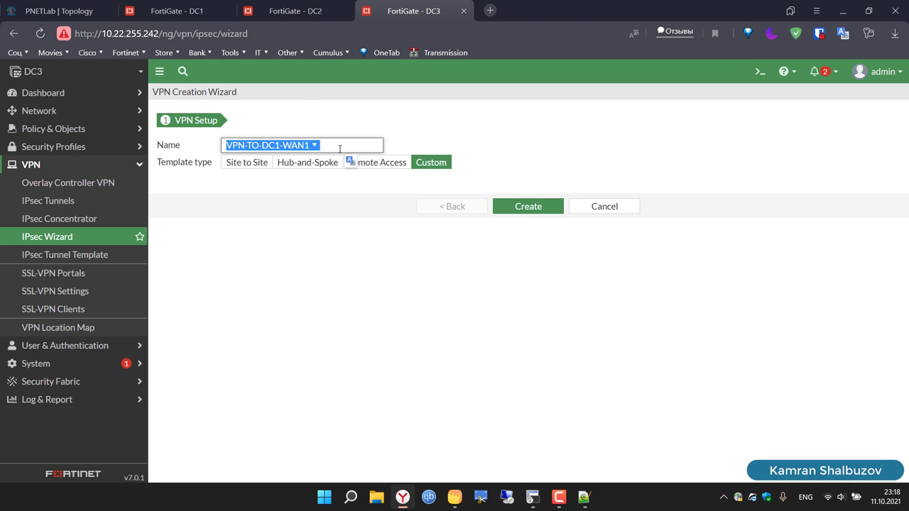
click(433, 244)
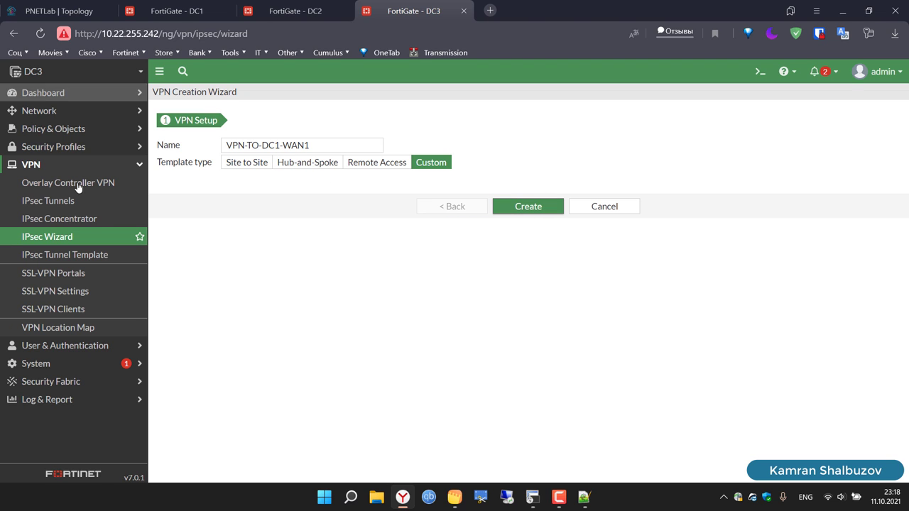
click(59, 260)
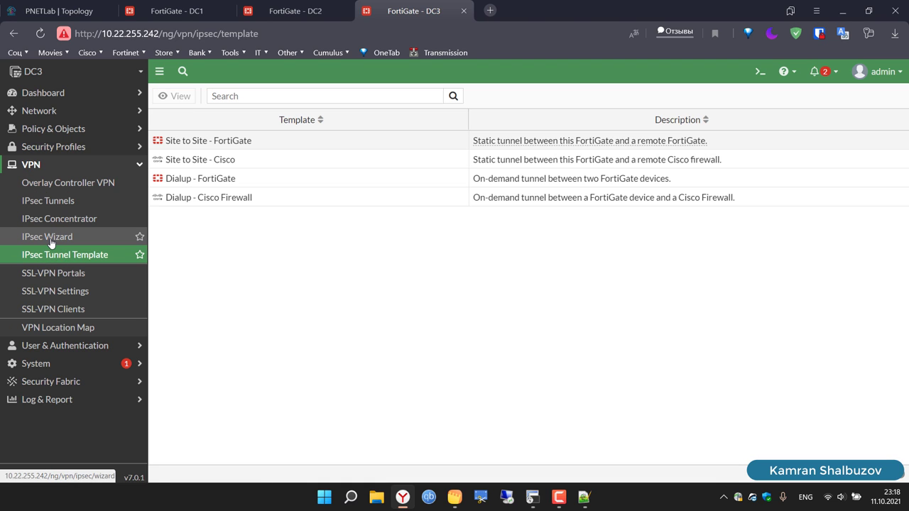
click(52, 242)
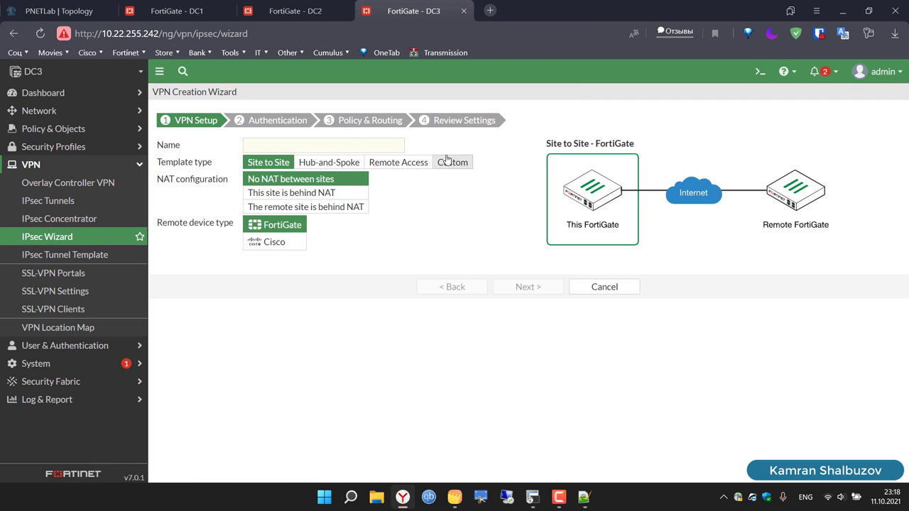
click(452, 162)
click(331, 143)
text(VPN-TO-DC1-WAN1)
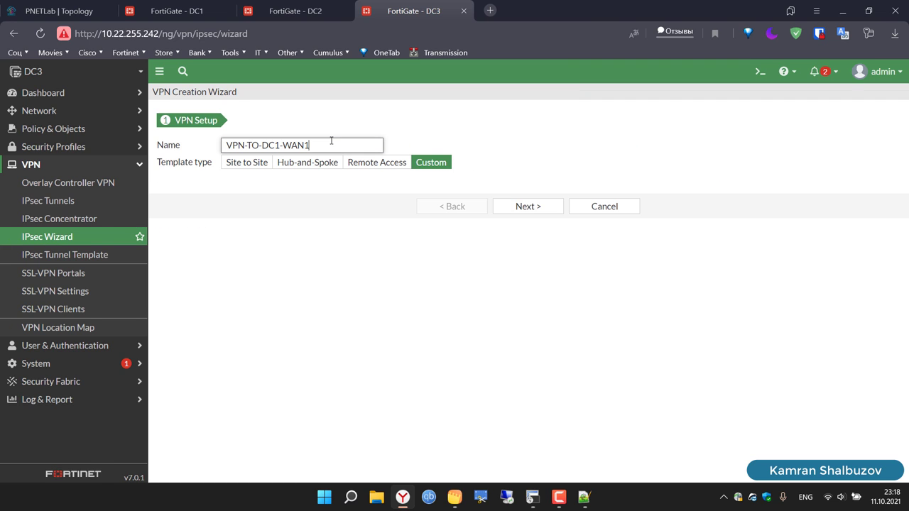
click(529, 207)
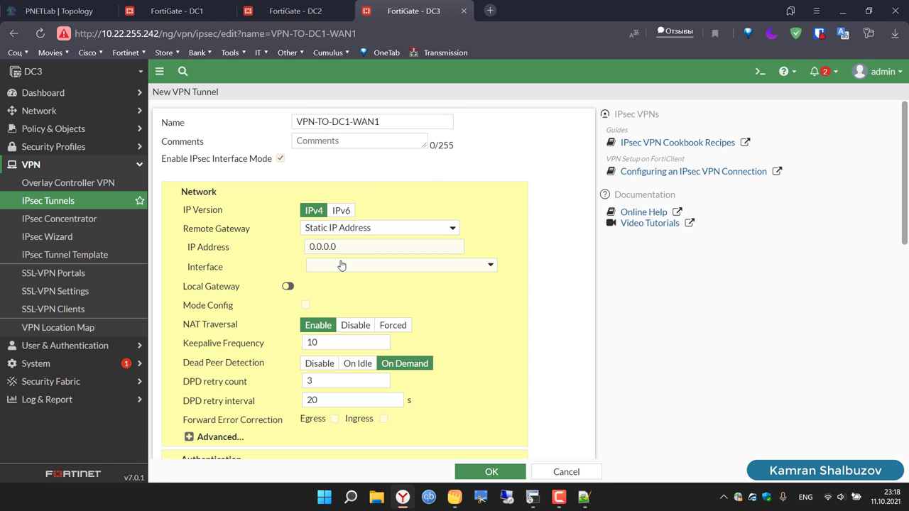
Step: Point the tunnel at remote gateway 10.10.10.1 over WAN1 (port4) with a pre-shared key
click(349, 246)
key(BackSpace)
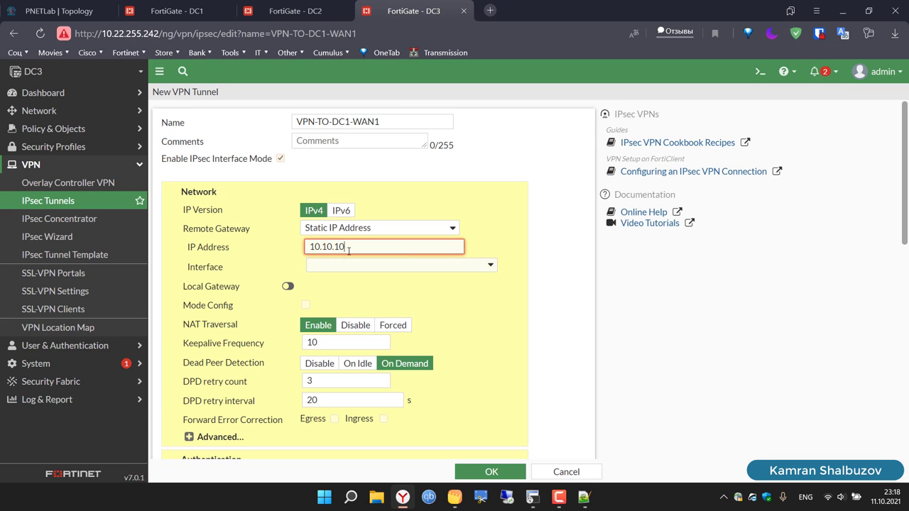
text(10.10.10.1)
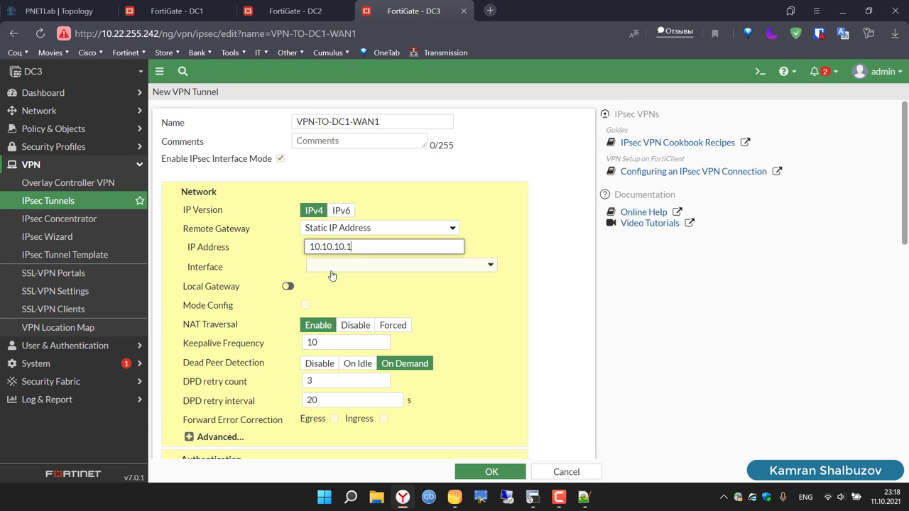
click(362, 267)
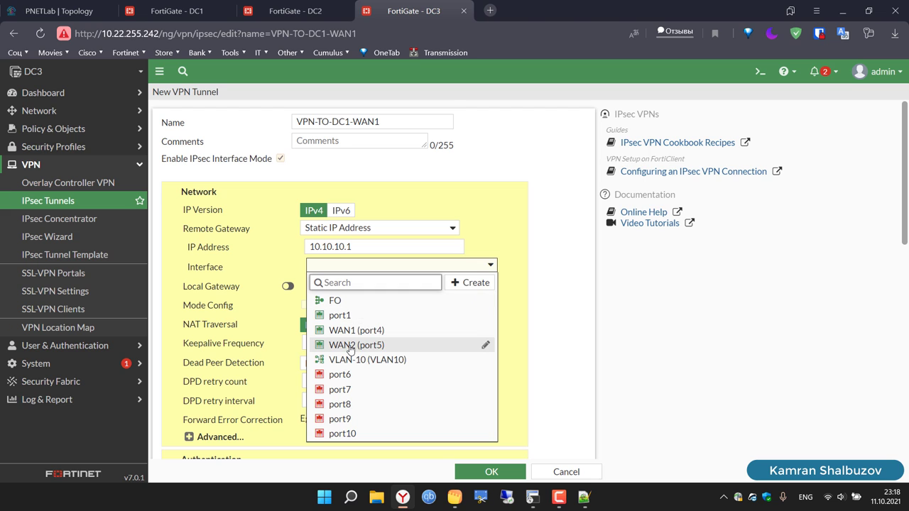
click(368, 331)
scroll(419, 310, down, 3)
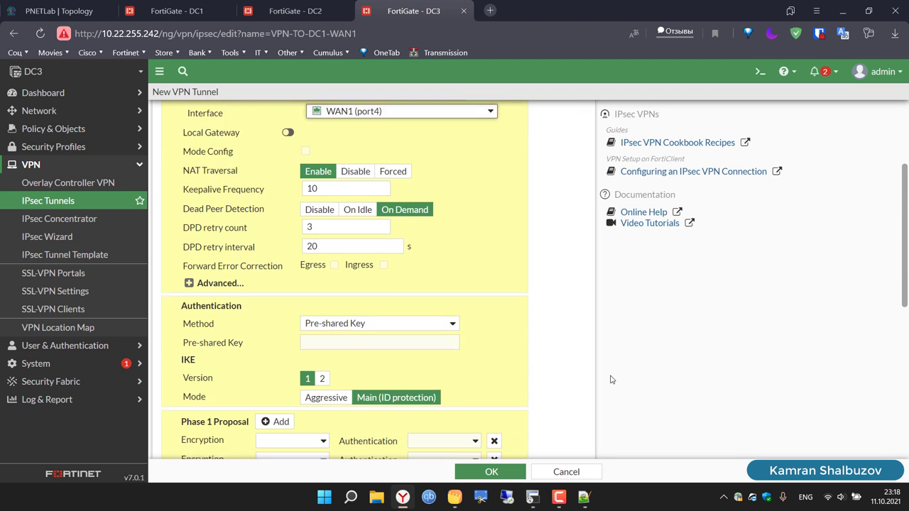
click(355, 257)
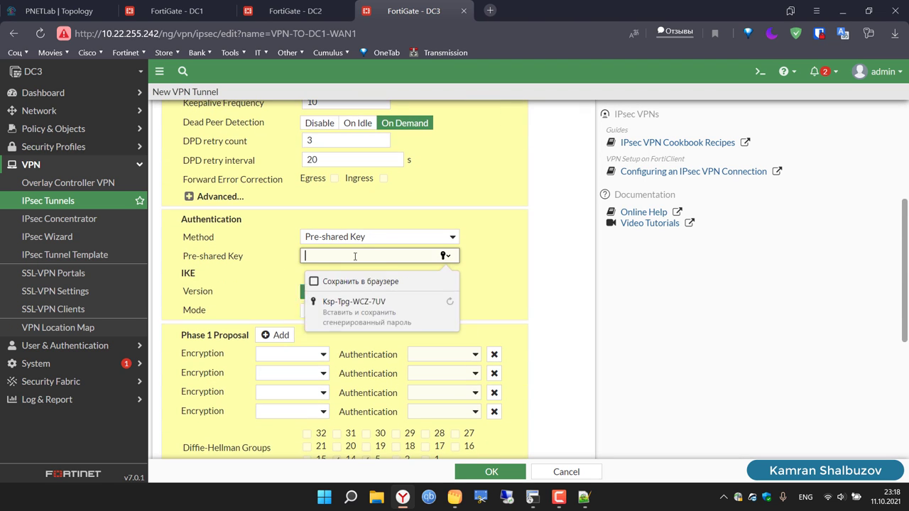
text(123456)
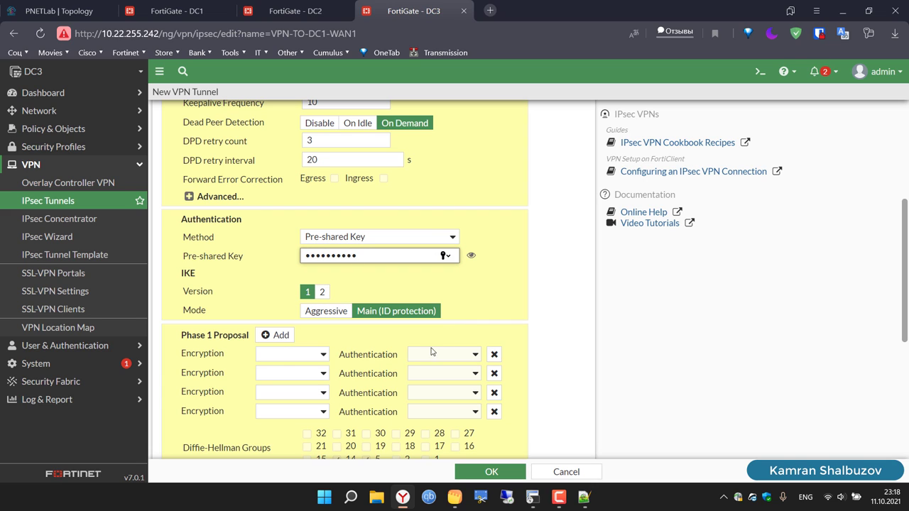
Step: Set the Phase 1 proposal to DES/SHA1 and delete the three empty proposal rows
click(318, 358)
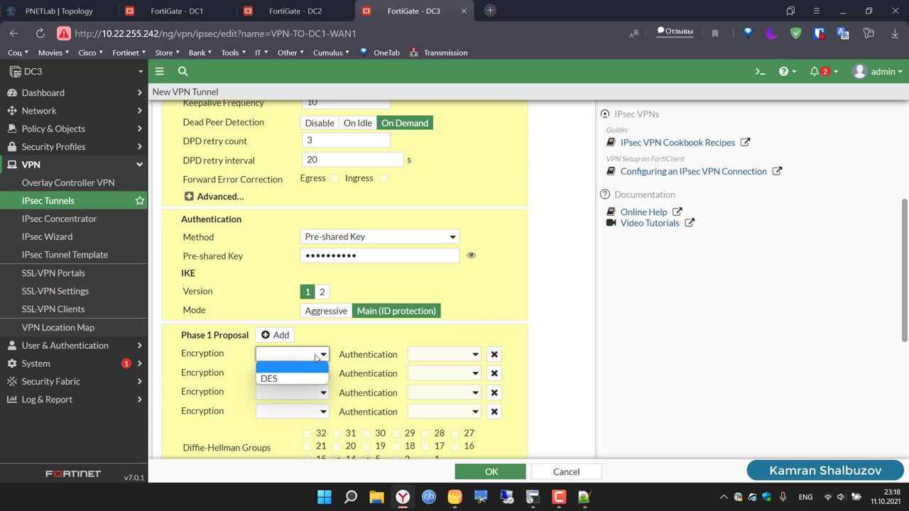
click(279, 380)
click(451, 358)
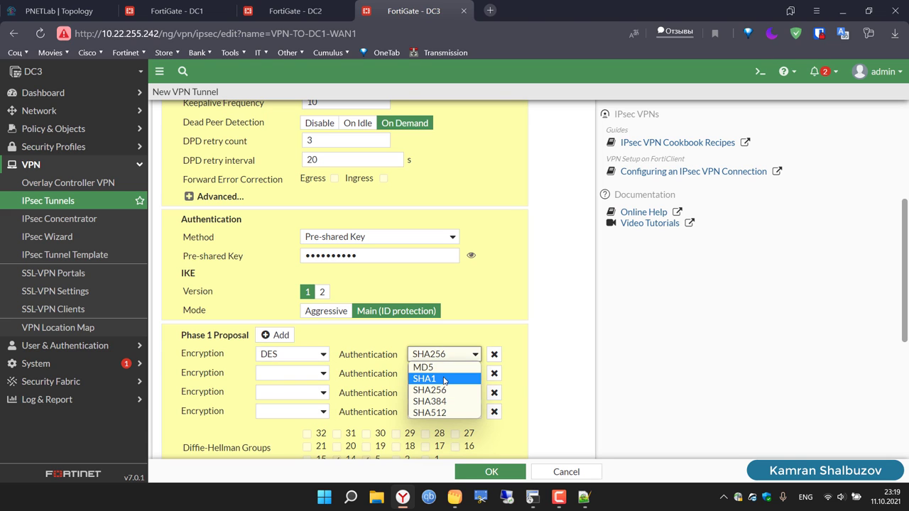
click(445, 380)
click(494, 374)
click(494, 374)
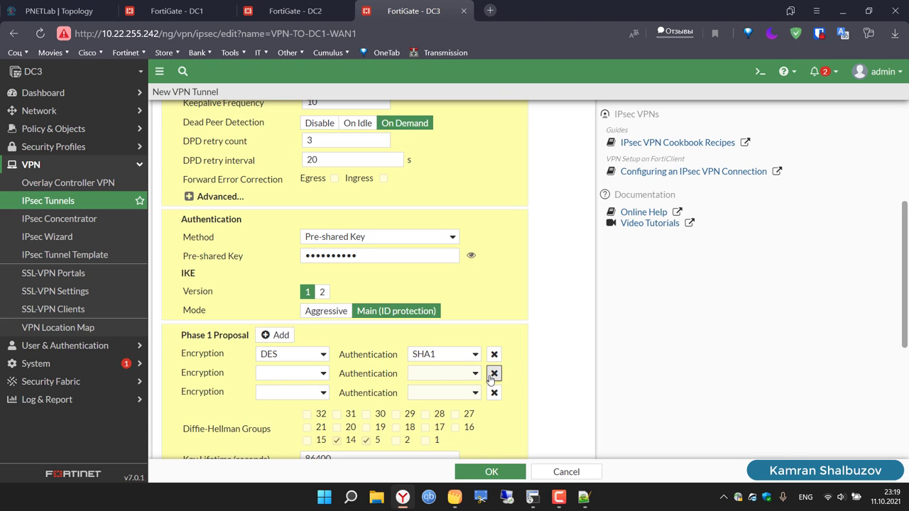
click(494, 374)
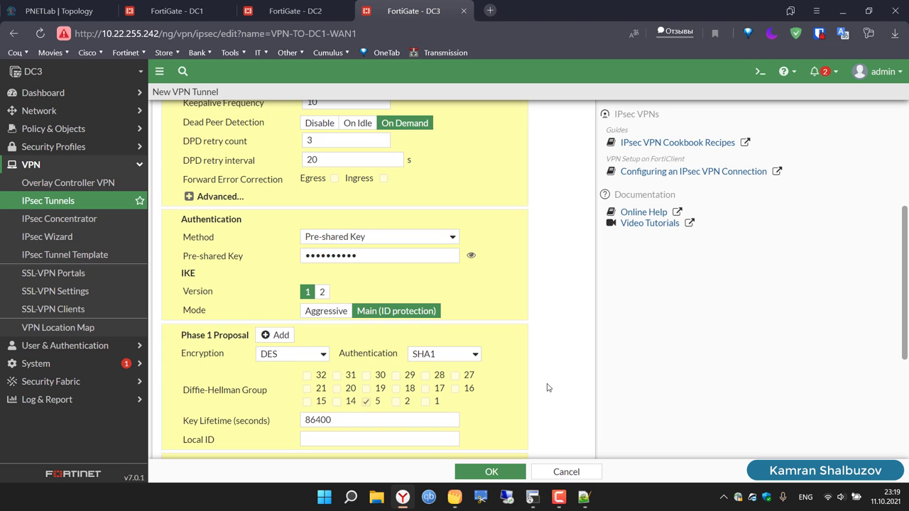
Step: In Phase 2 advanced settings, remove three extra proposal rows and set DES/SHA1
scroll(552, 387, down, 3)
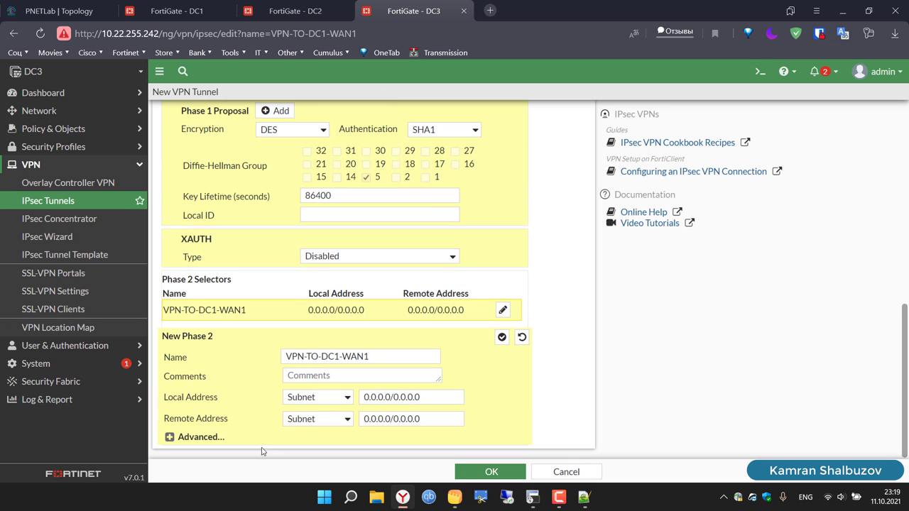
click(170, 437)
scroll(281, 411, down, 3)
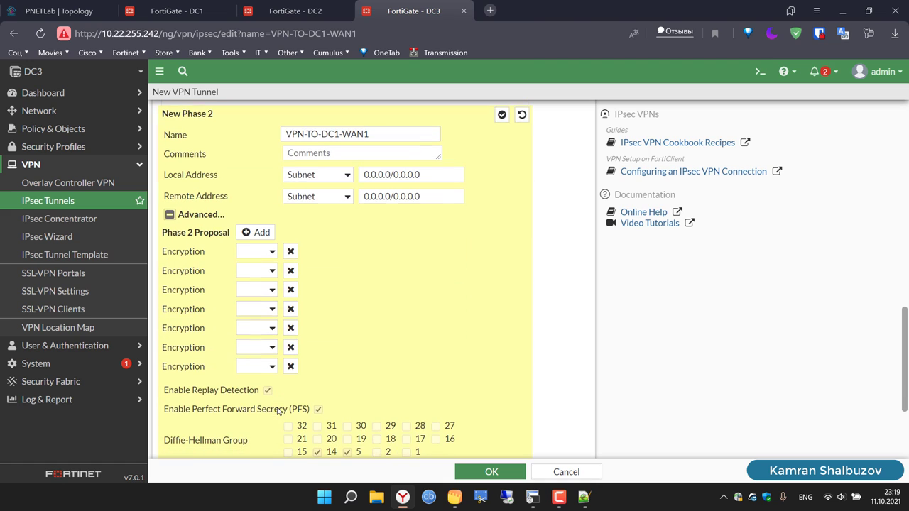
click(290, 248)
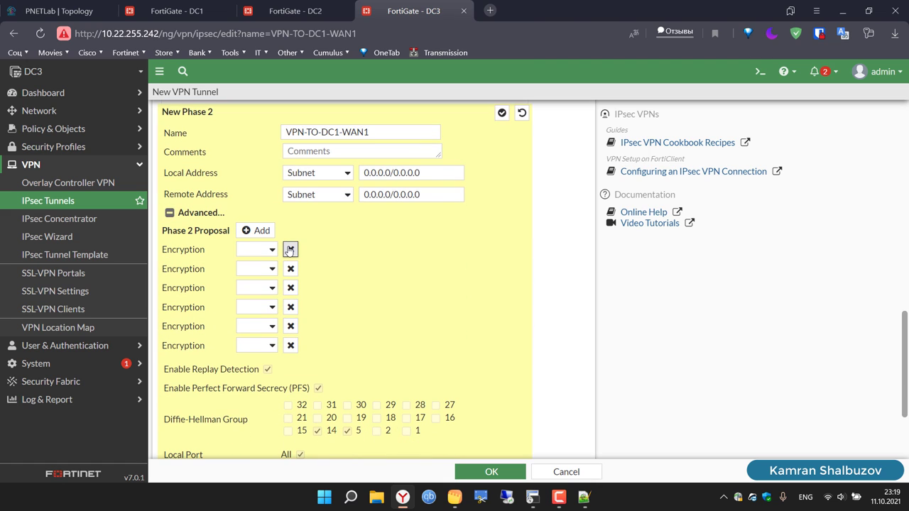
click(290, 249)
click(290, 249)
click(290, 249)
click(289, 249)
click(290, 249)
click(272, 249)
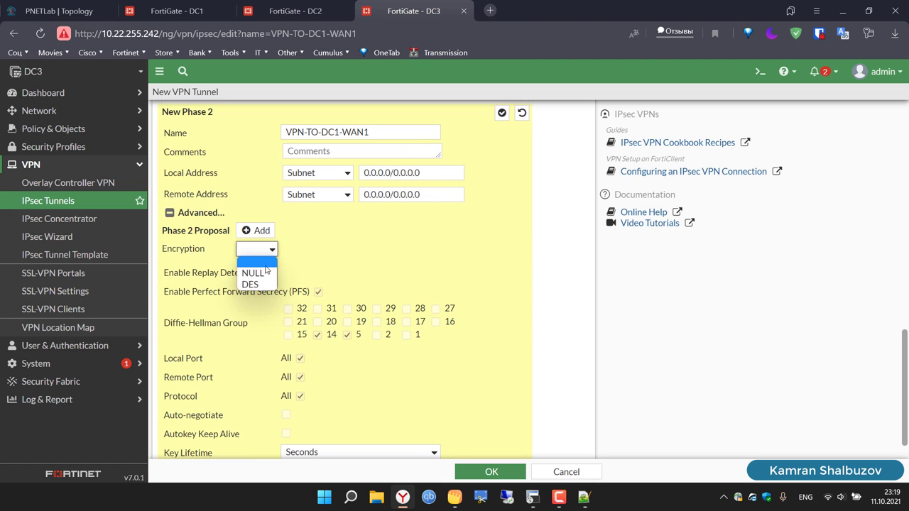
click(255, 284)
click(416, 254)
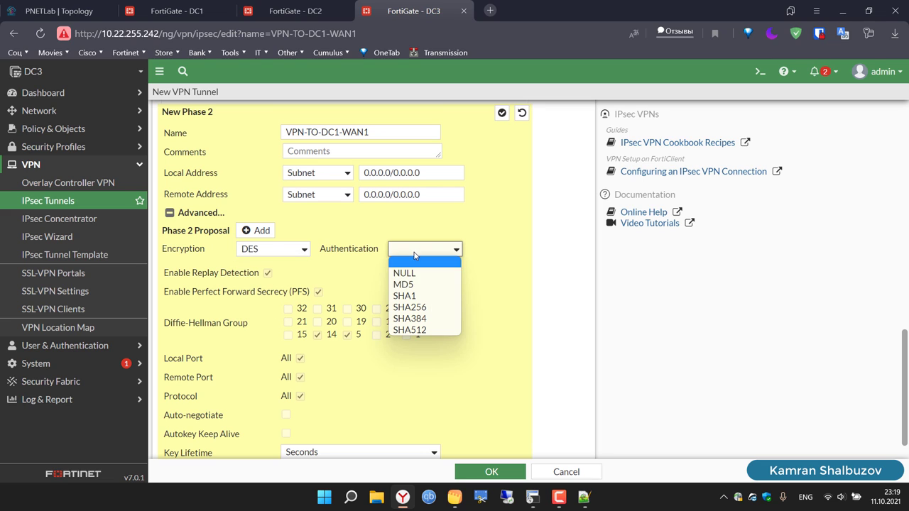
click(411, 297)
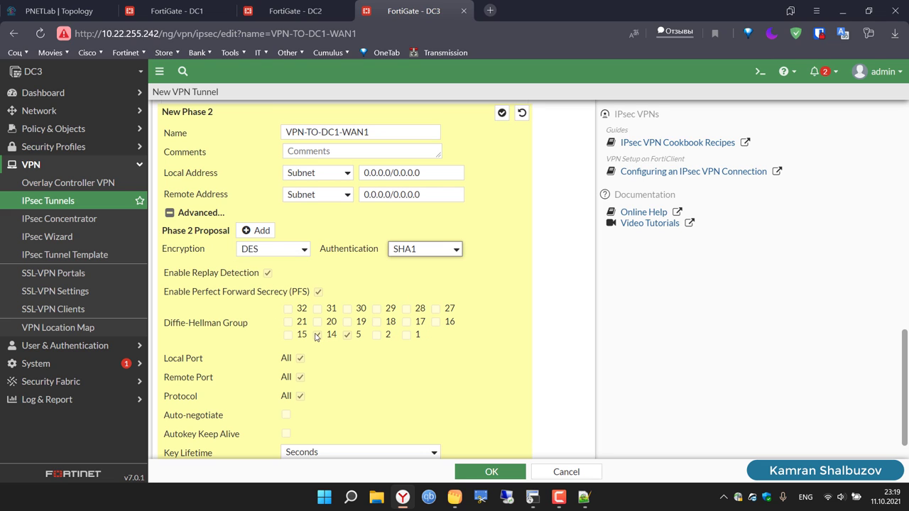
Step: Drop DH group 14 from Phase 2, enable auto-negotiate, and save VPN-TO-DC1-WAN1
click(317, 335)
click(287, 415)
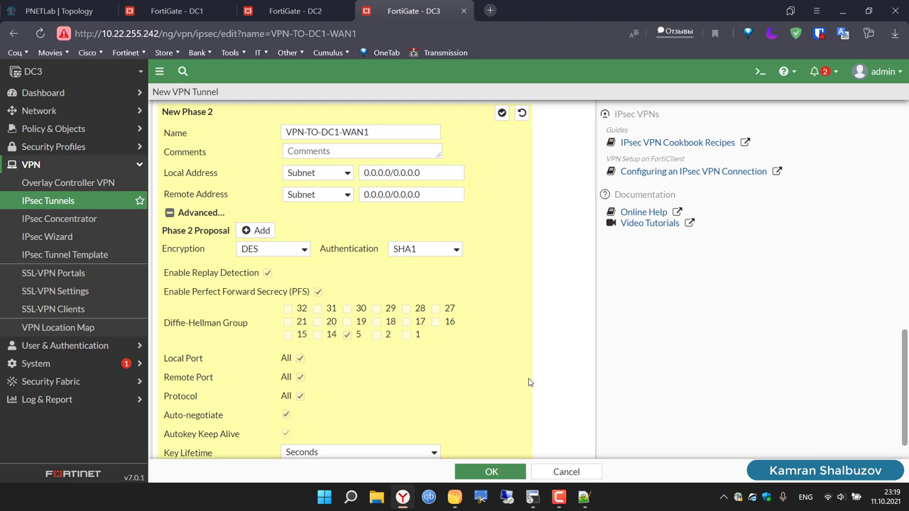
scroll(555, 382, down, 1)
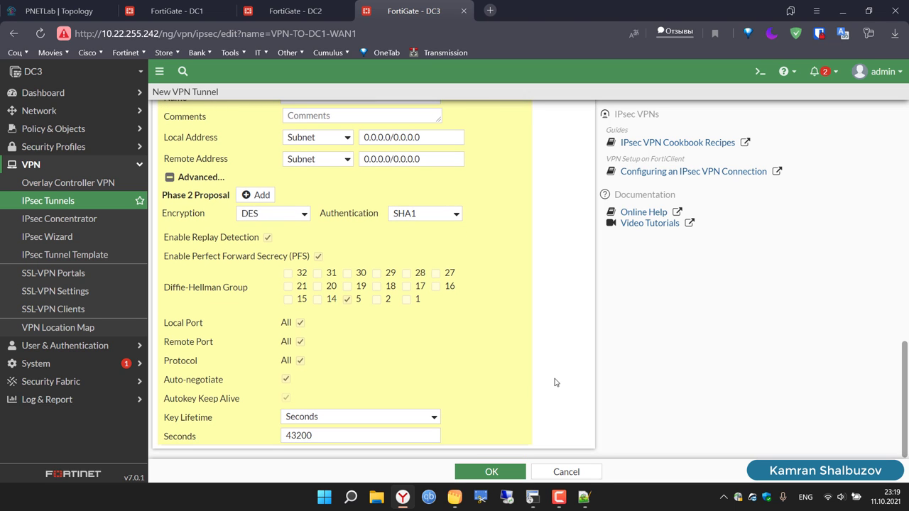
scroll(555, 382, up, 1)
scroll(556, 383, up, 8)
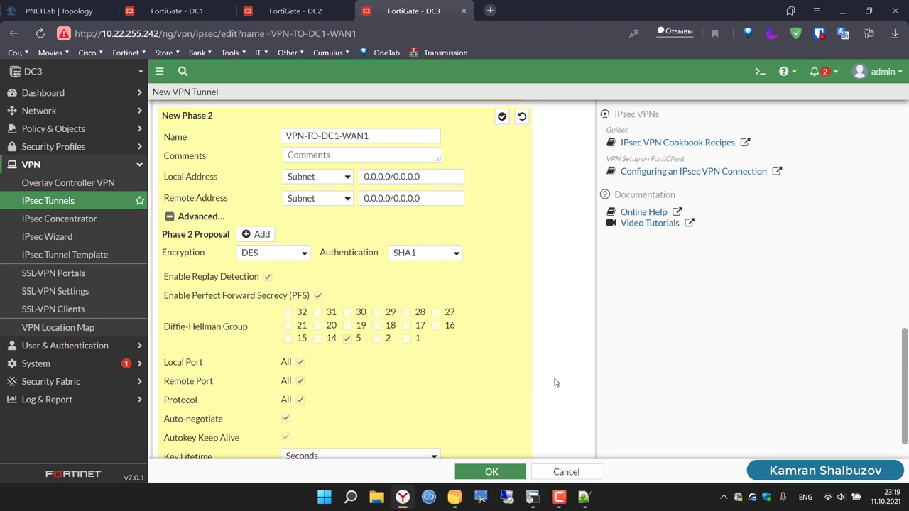
scroll(556, 382, up, 7)
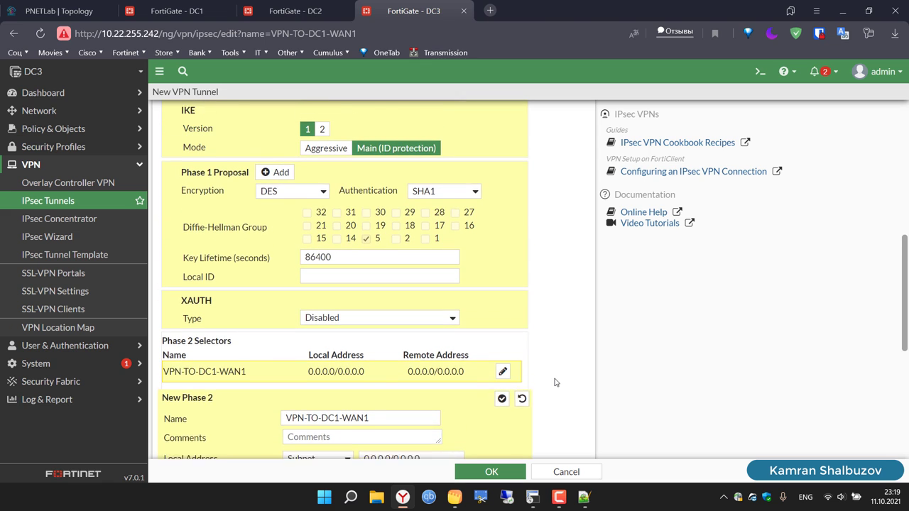
scroll(556, 382, up, 5)
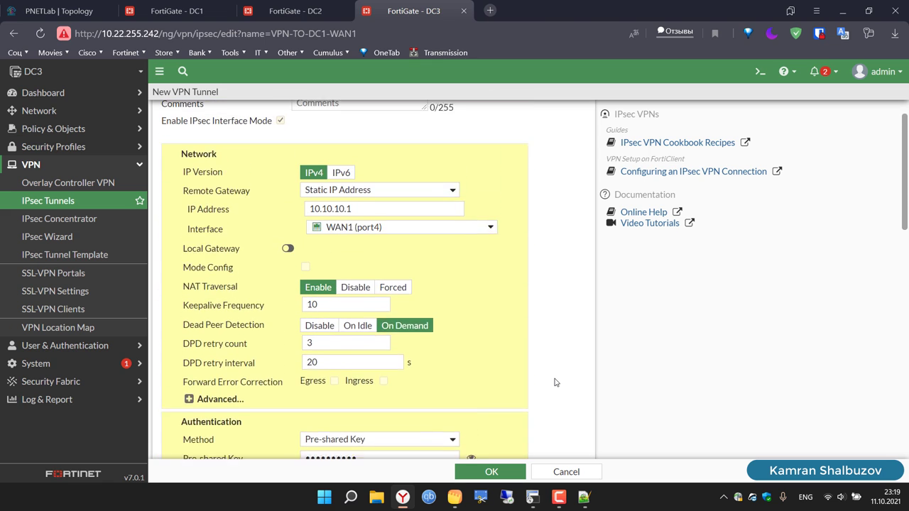
click(493, 473)
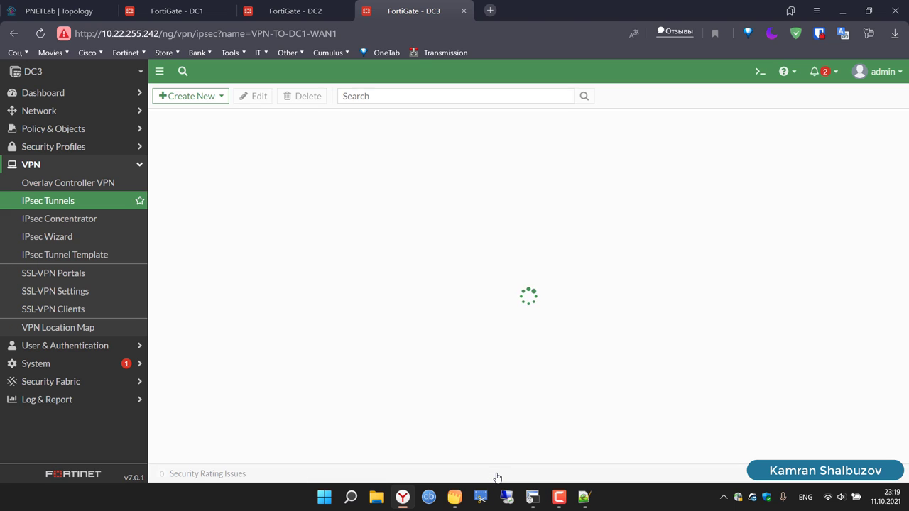
Step: Create a new Custom IPsec tunnel named VPN-TO-DC1-WAN2 from Create New
click(196, 100)
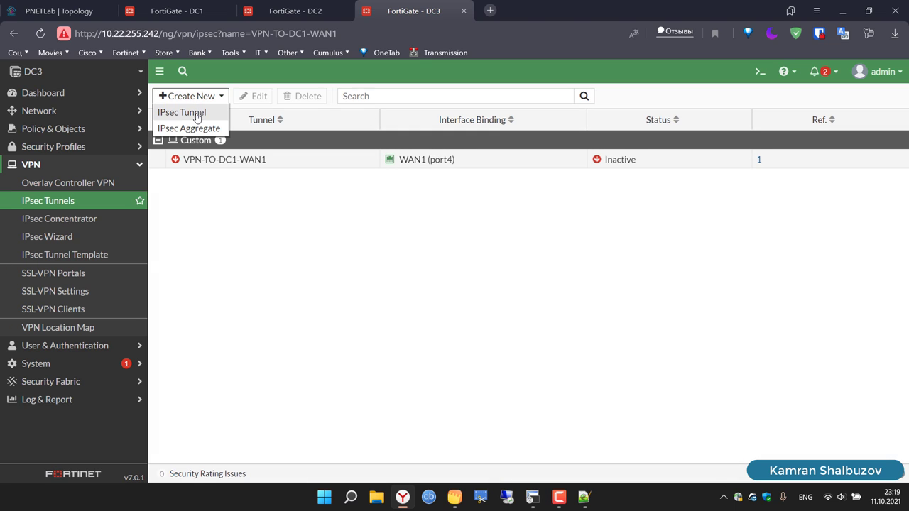
click(199, 112)
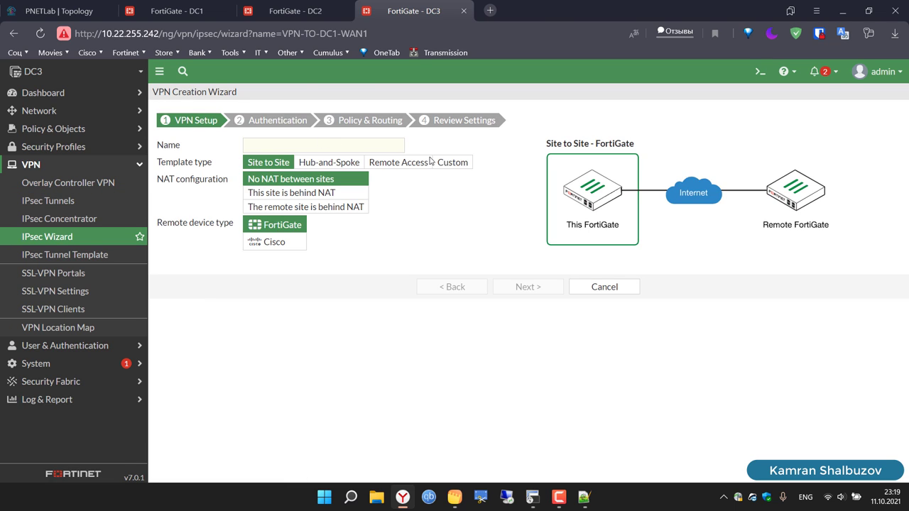
click(449, 162)
click(343, 143)
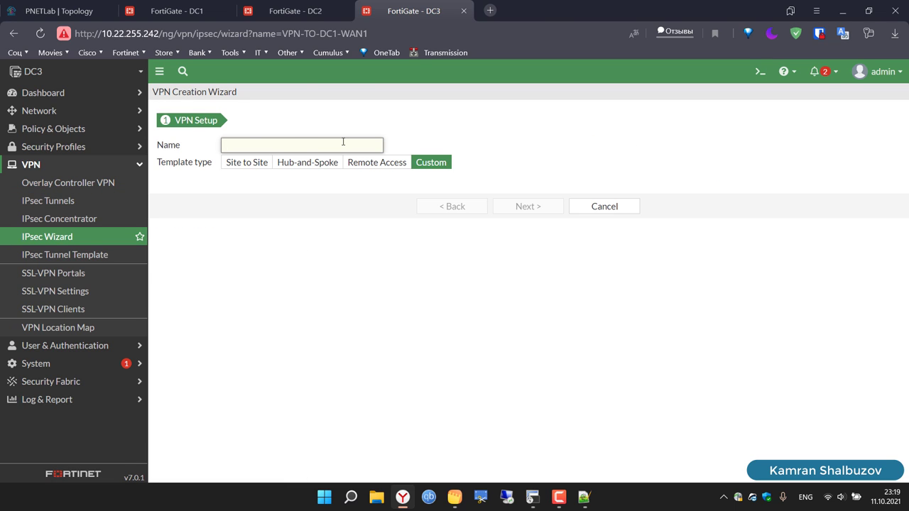
text(VPN-TO-DC1-WAN1)
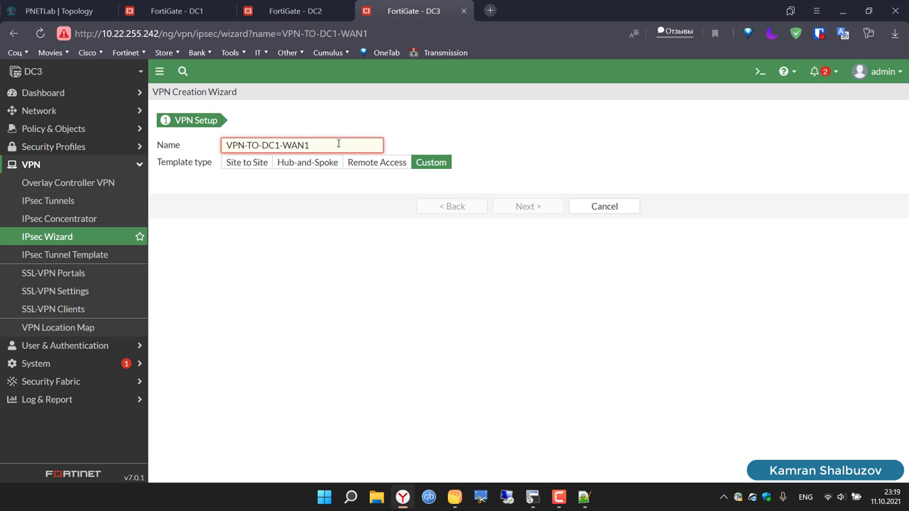
key(BackSpace)
key(ctrl+a)
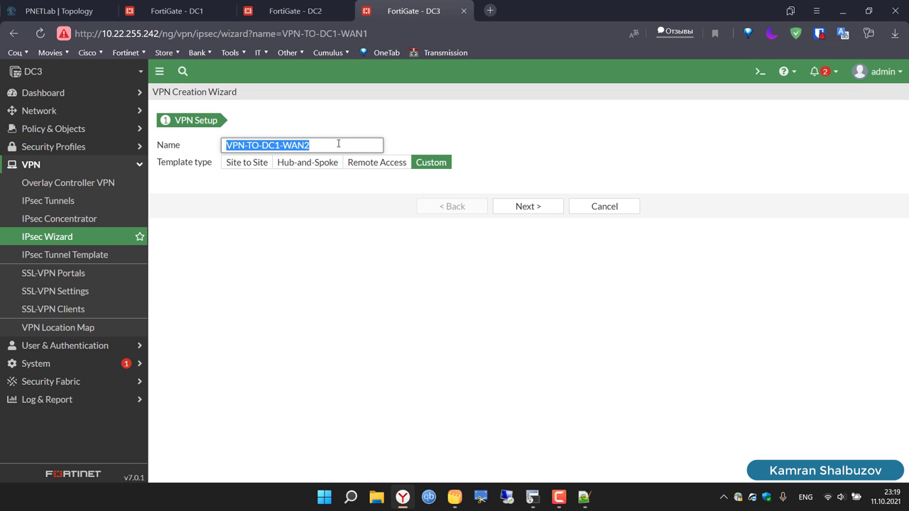
click(526, 206)
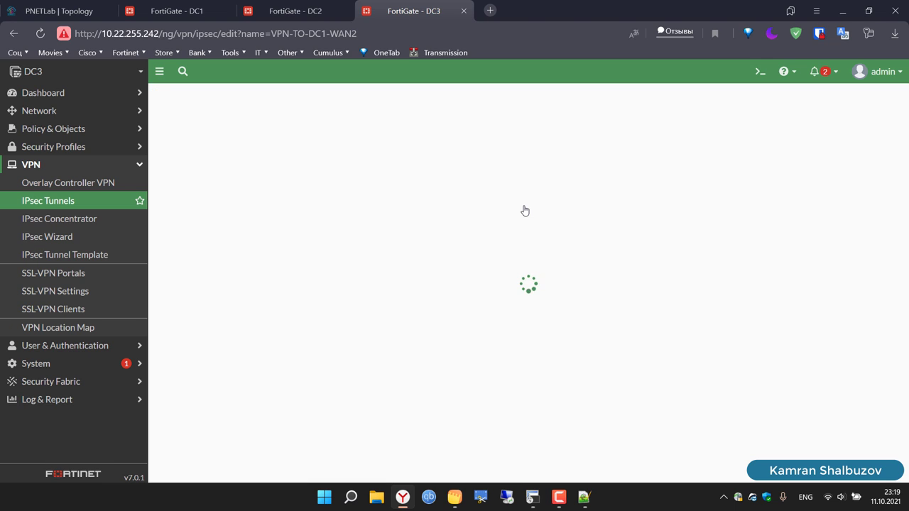
Step: Set remote gateway 10.10.30.1 on WAN2 (port5) and enter a pre-shared key
click(369, 250)
key(BackSpace)
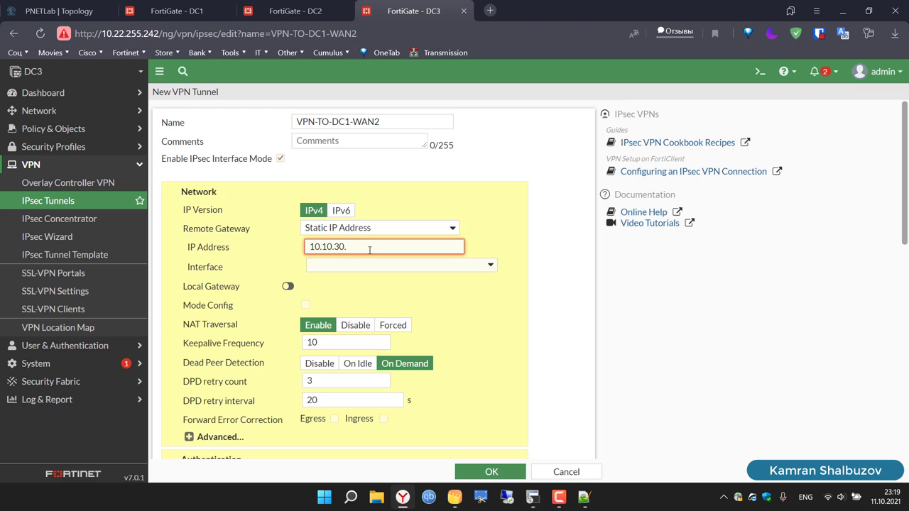
text(1)
click(346, 263)
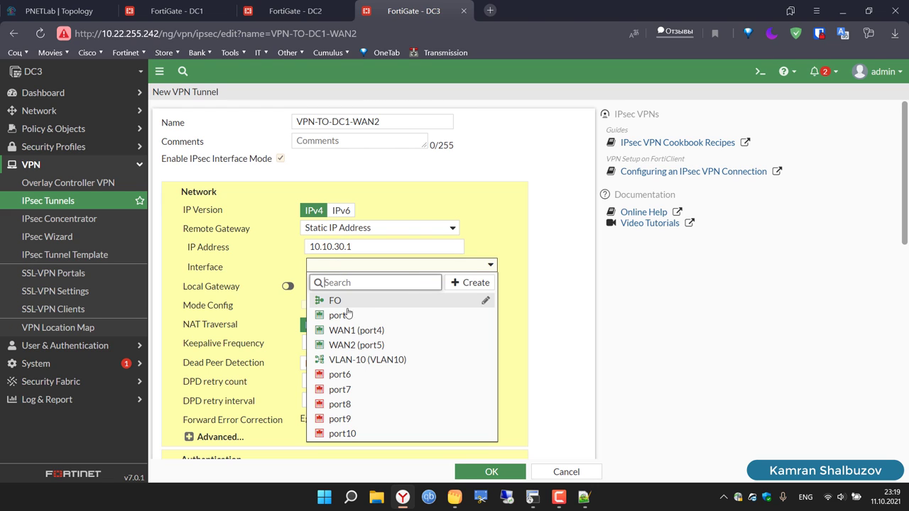
click(367, 347)
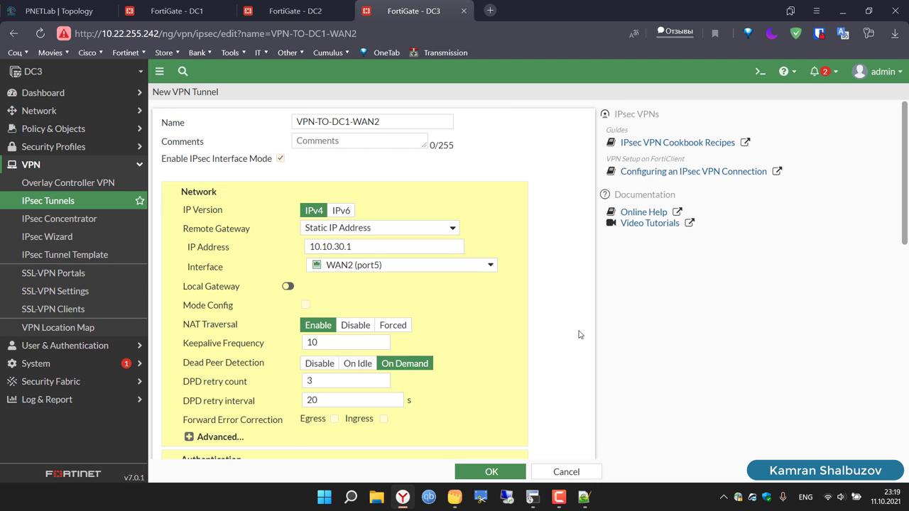
scroll(579, 334, down, 3)
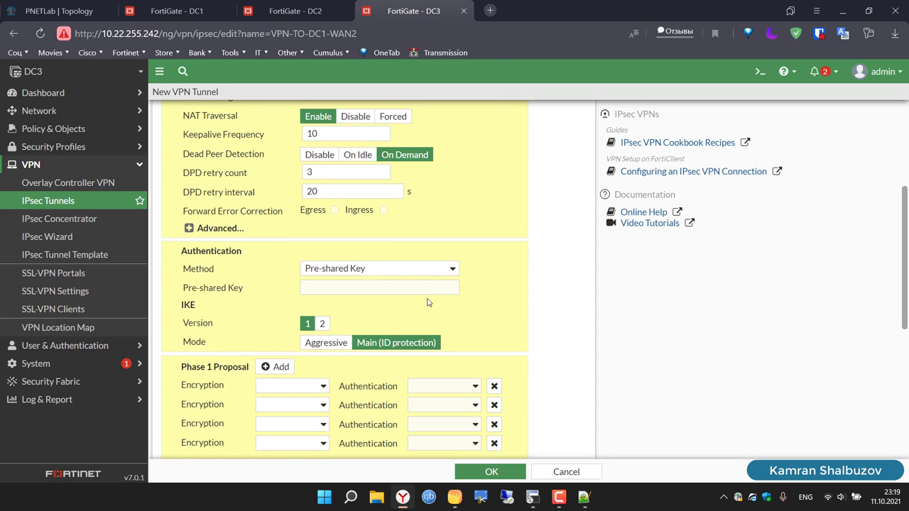
click(389, 284)
text(f)
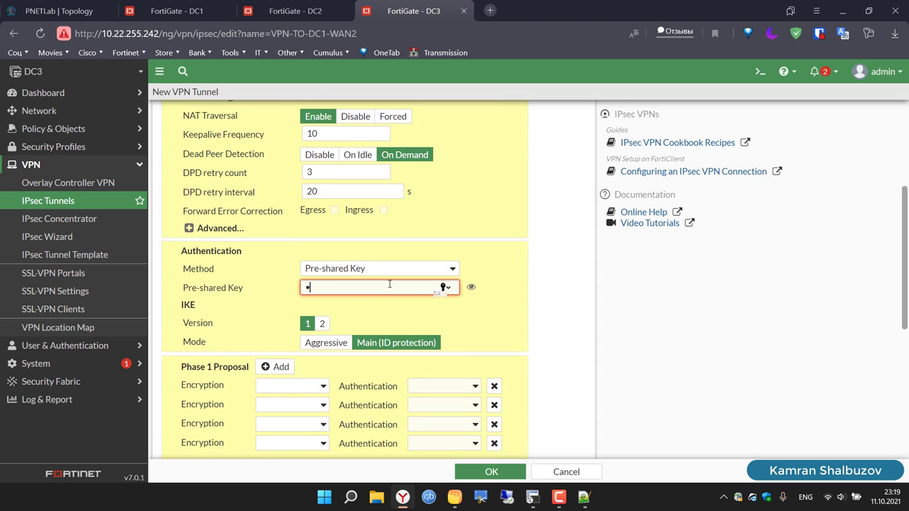
text(ortine)
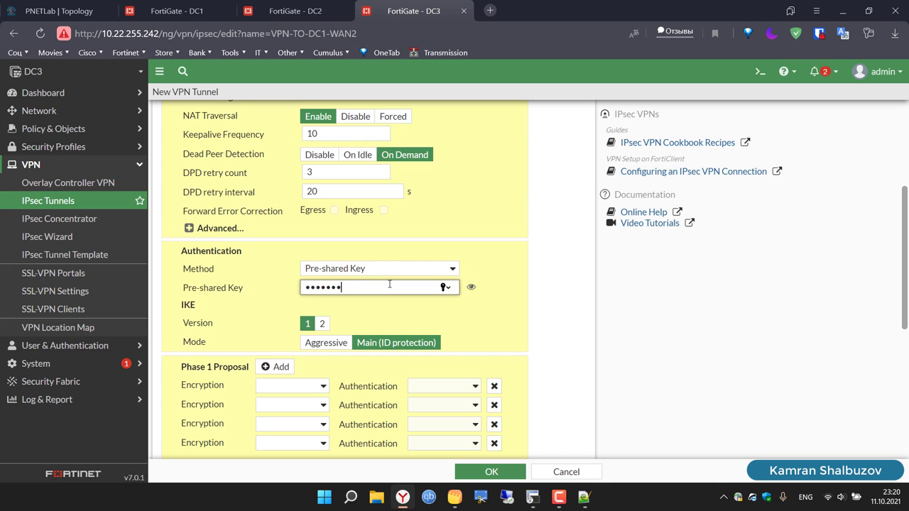
Step: Make Phase 1 a single DES/SHA1 proposal and drop DH group 14
click(291, 386)
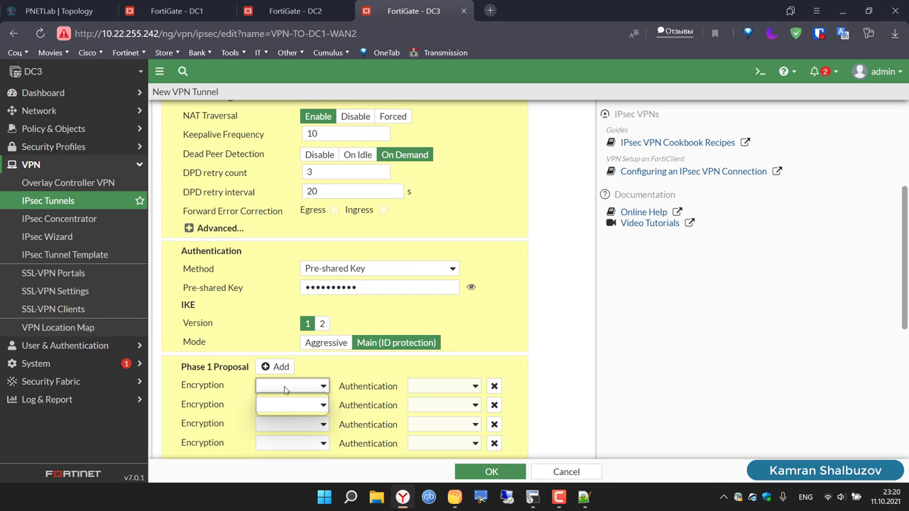
click(285, 409)
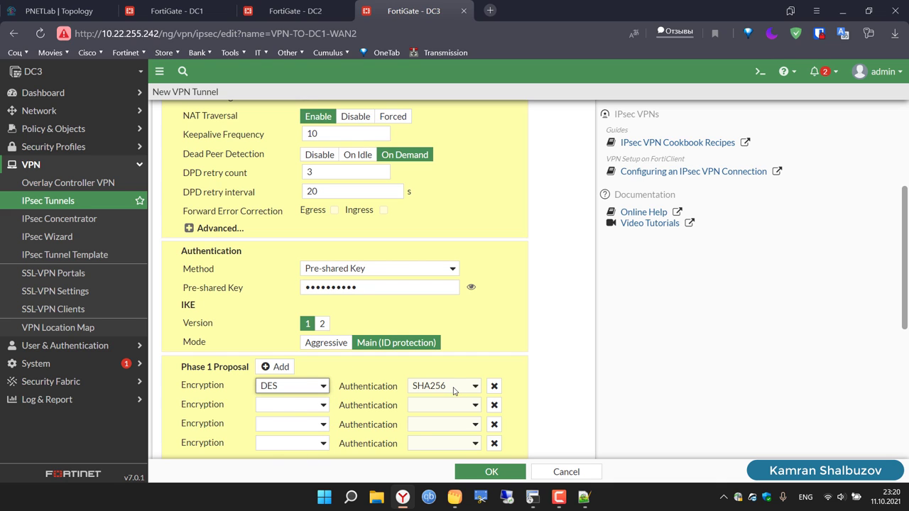
click(454, 389)
click(441, 407)
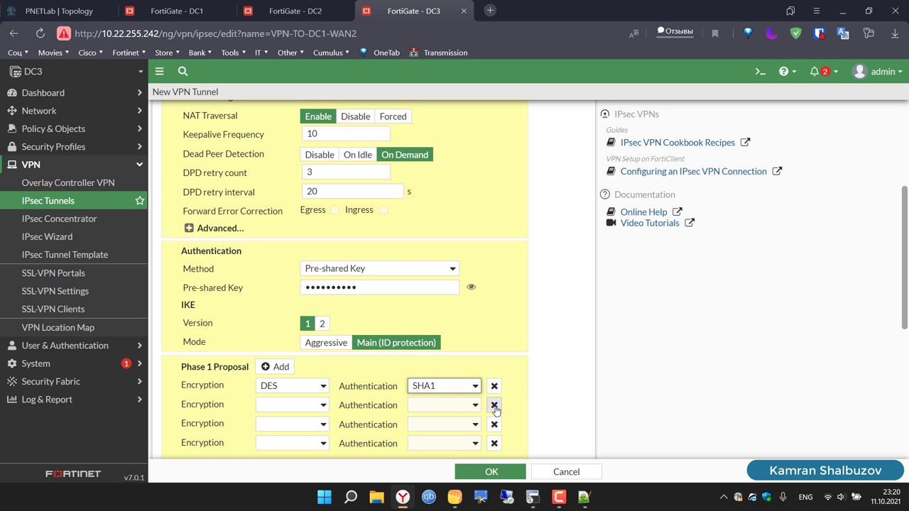
click(494, 406)
click(494, 406)
click(494, 405)
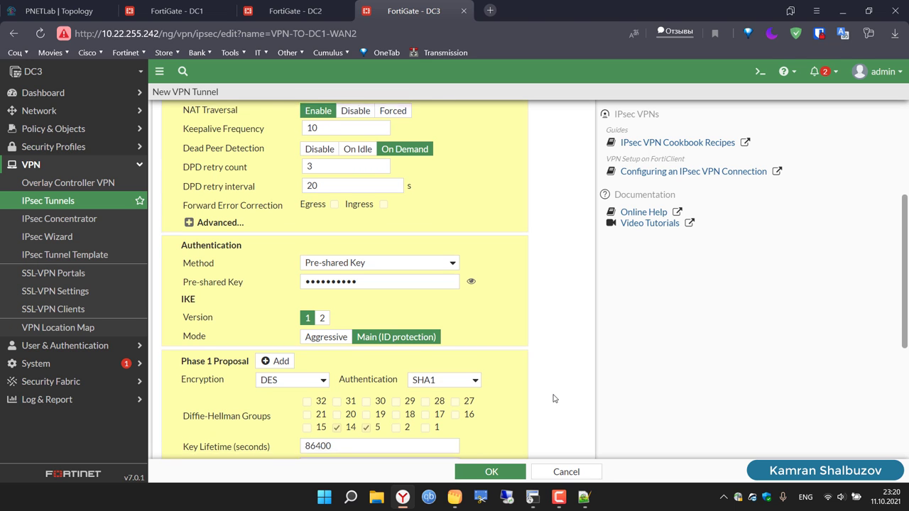
scroll(519, 369, down, 2)
click(345, 267)
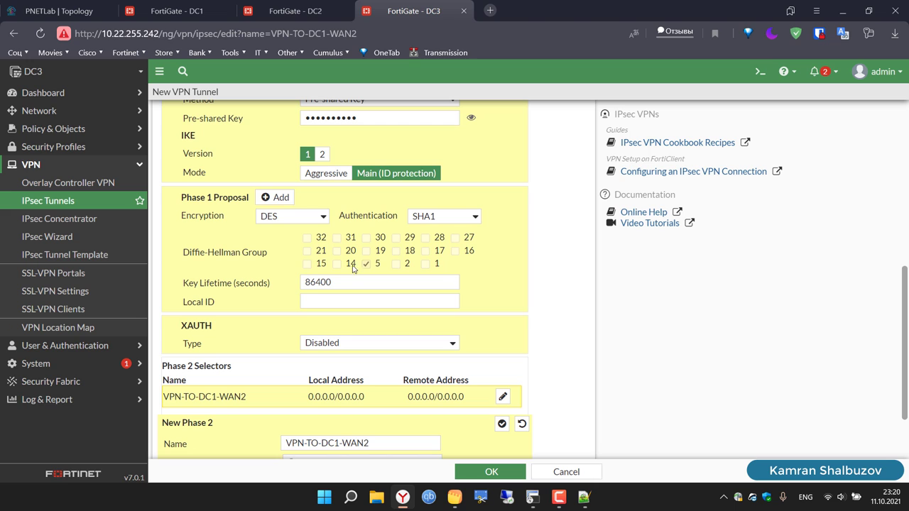
Step: In Phase 2 advanced, remove four extra rows, set DES/SHA1 and drop DH group 14
scroll(559, 308, down, 2)
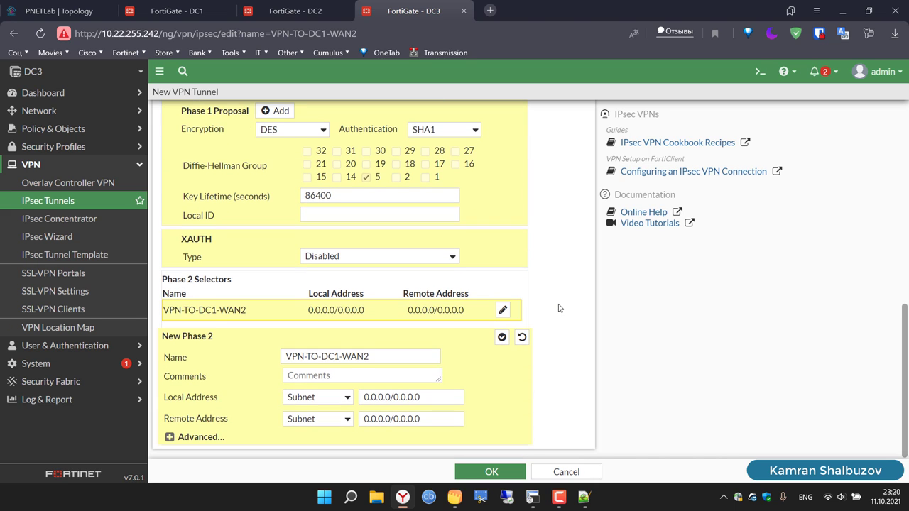
click(177, 438)
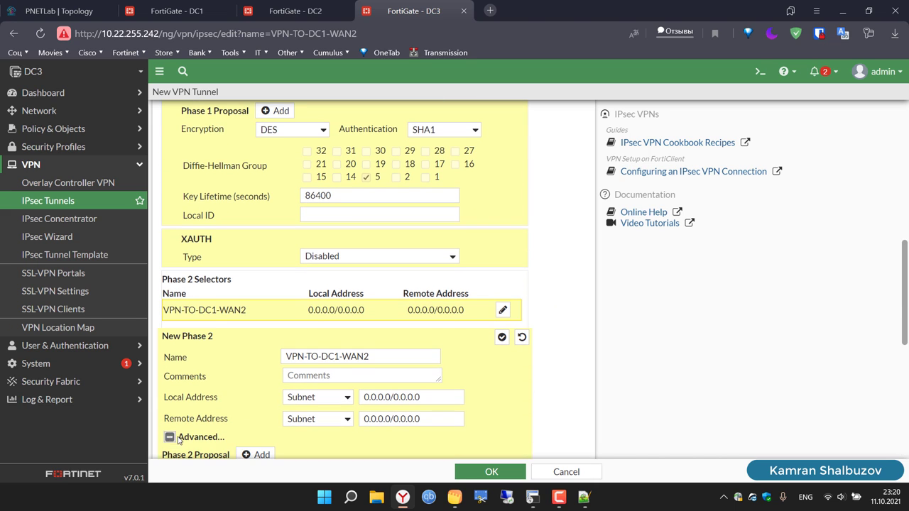
scroll(306, 392, down, 5)
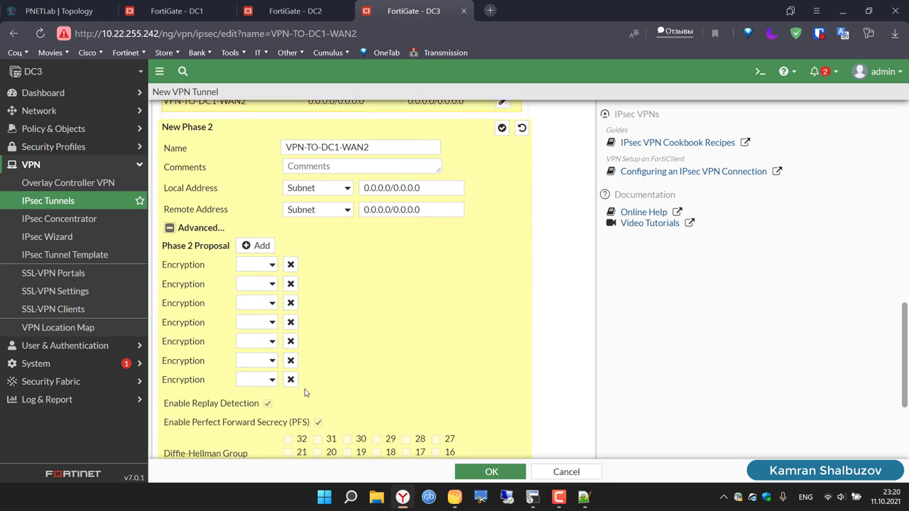
click(291, 257)
click(290, 257)
click(290, 257)
click(291, 258)
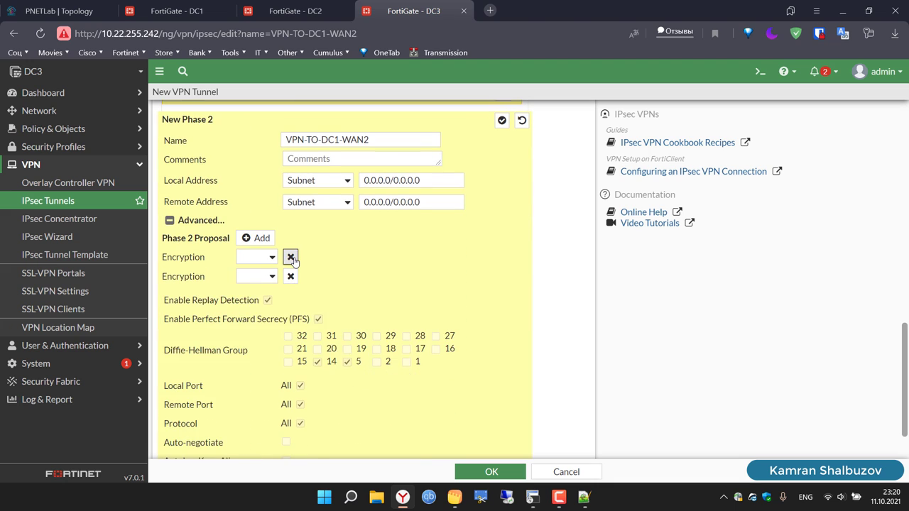
click(290, 257)
click(261, 266)
click(260, 295)
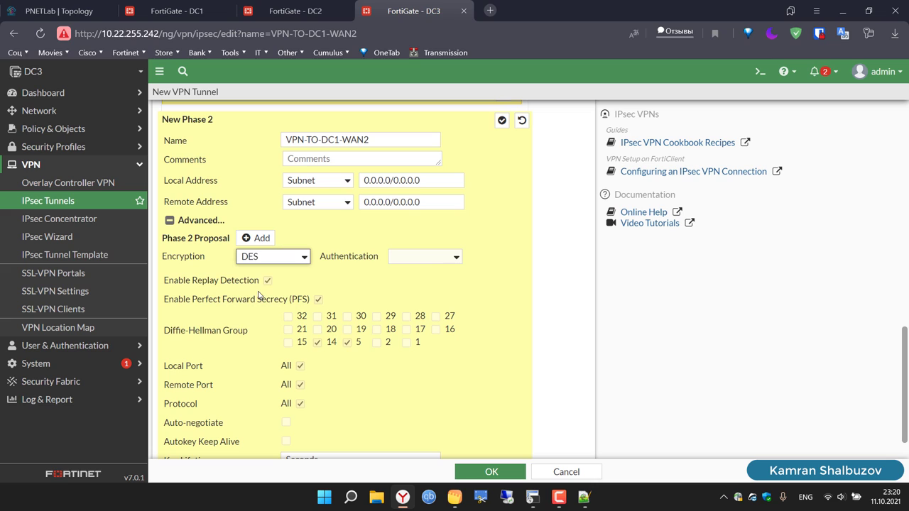
click(434, 263)
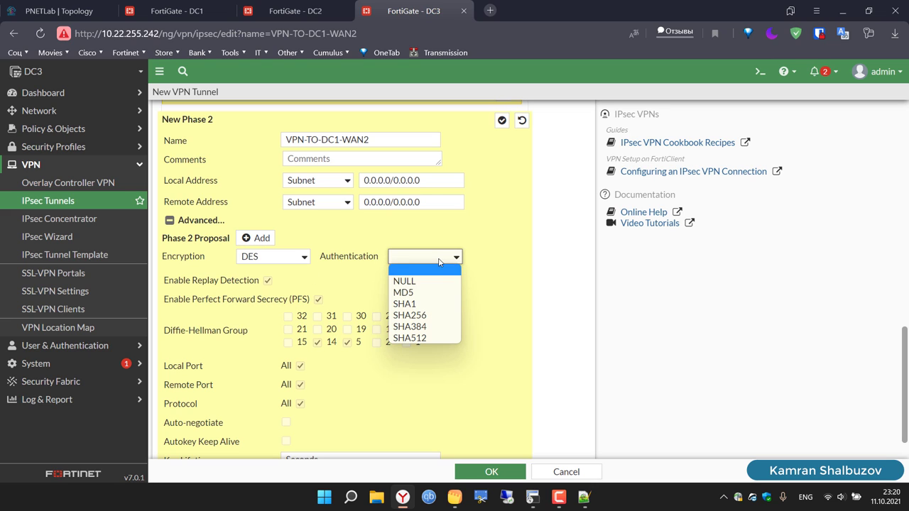
click(431, 305)
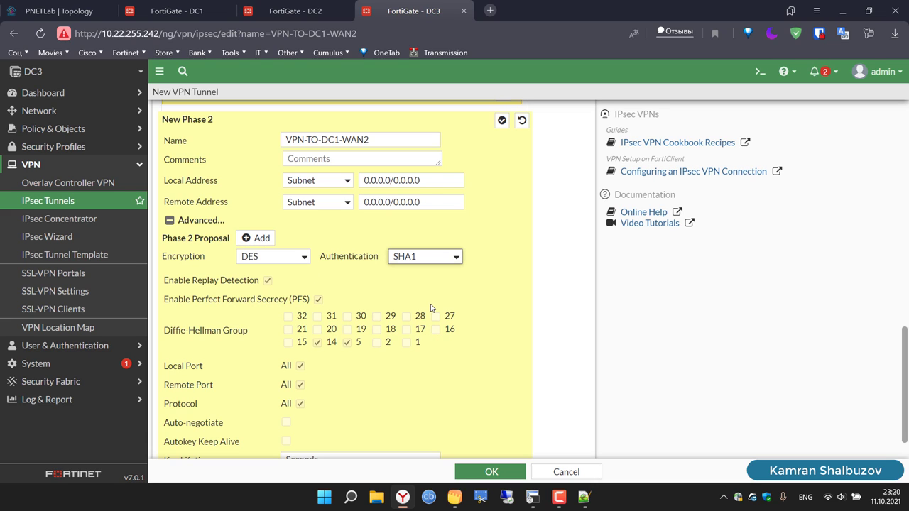
click(319, 346)
scroll(401, 383, down, 2)
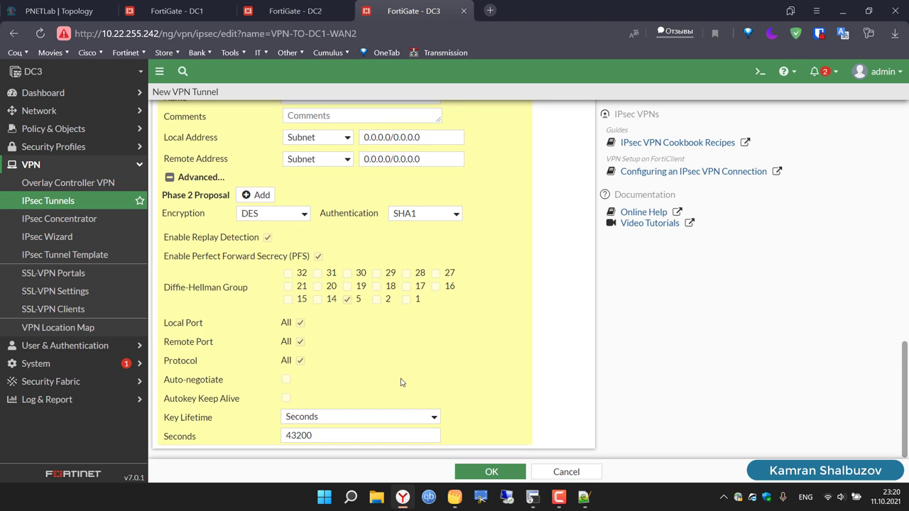
Step: Save VPN-TO-DC1-WAN2 and start another Custom IPsec tunnel in the wizard
click(490, 473)
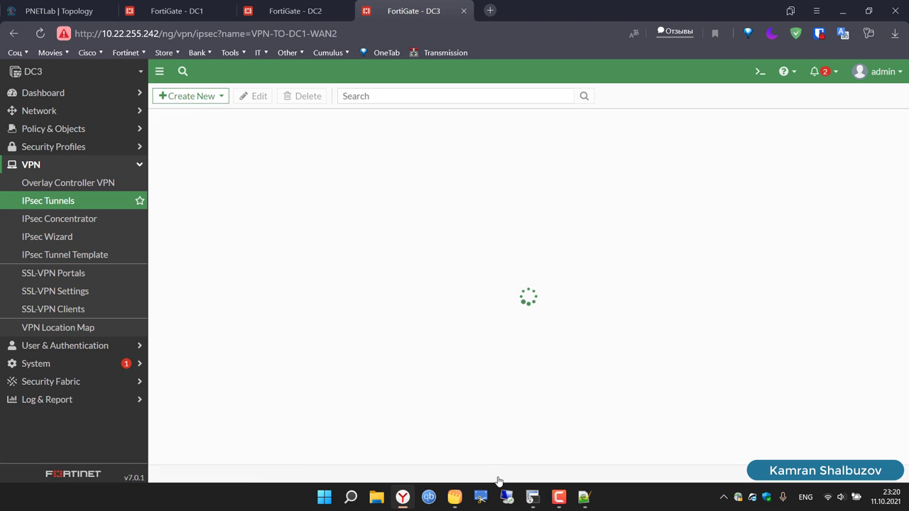
click(198, 100)
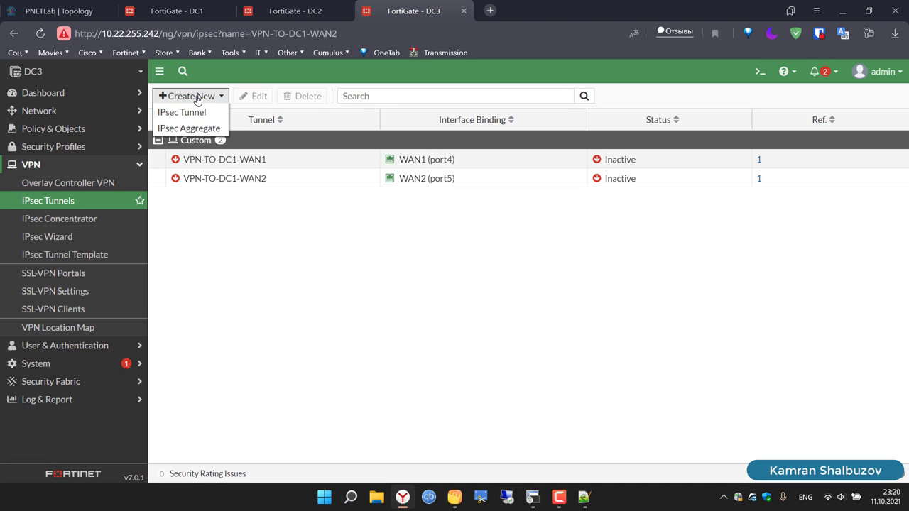
click(197, 111)
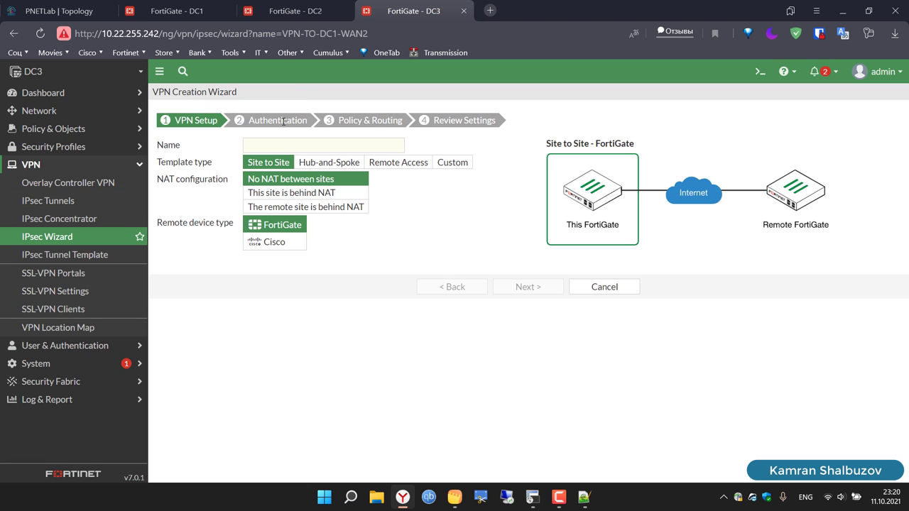
click(450, 165)
Step: Name the new tunnel VPN-TO-DC2-WAN1 and continue to its settings
click(349, 149)
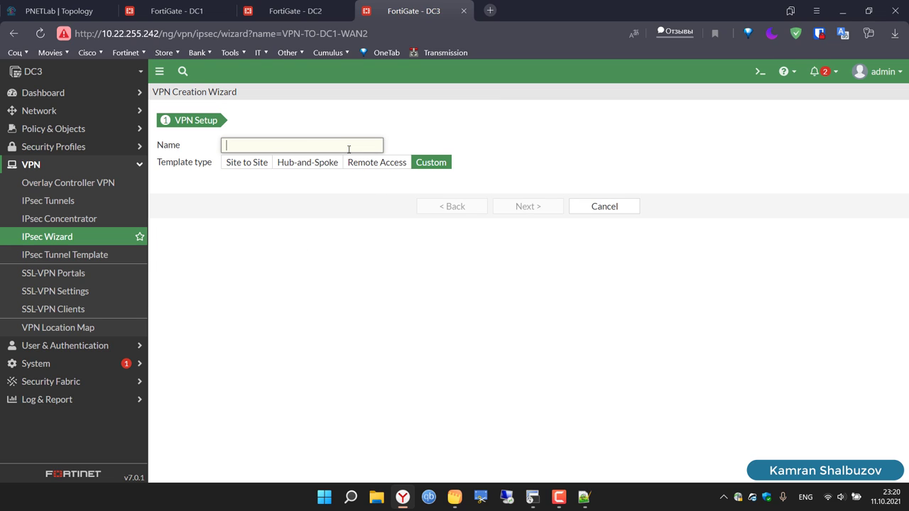
text(VPN-TO-DC1-WAN2)
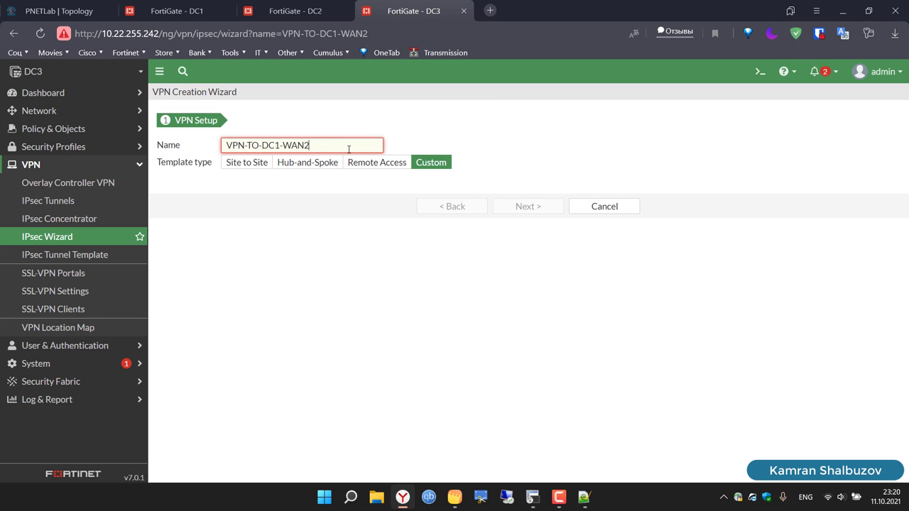
click(283, 144)
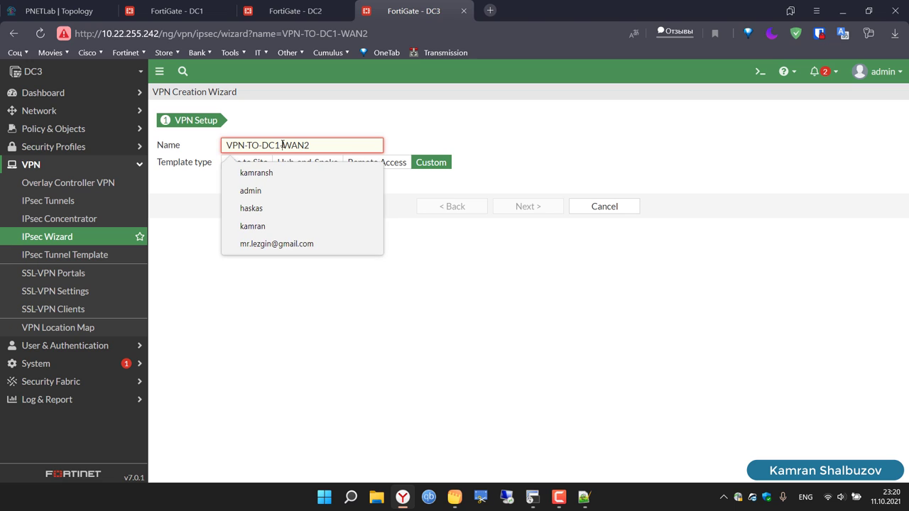
key(BackSpace)
text(2)
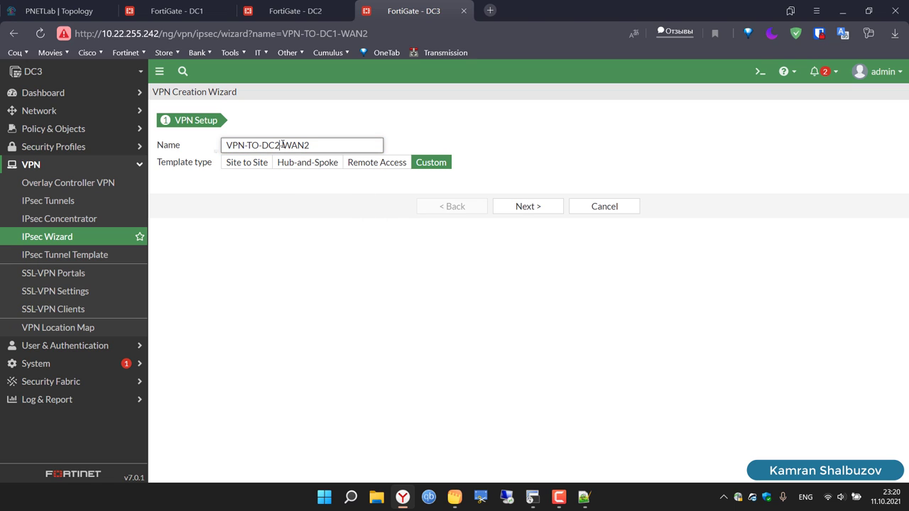
key(BackSpace)
text(1)
key(ctrl+a)
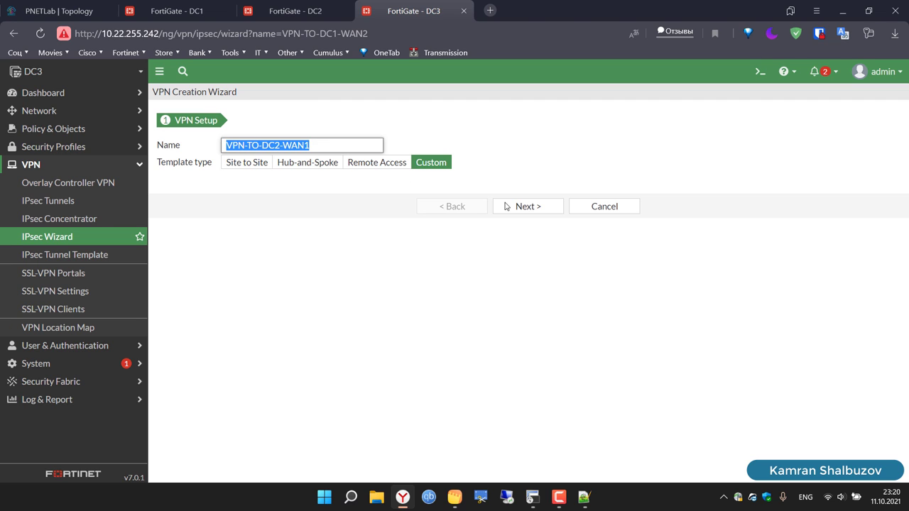
click(525, 207)
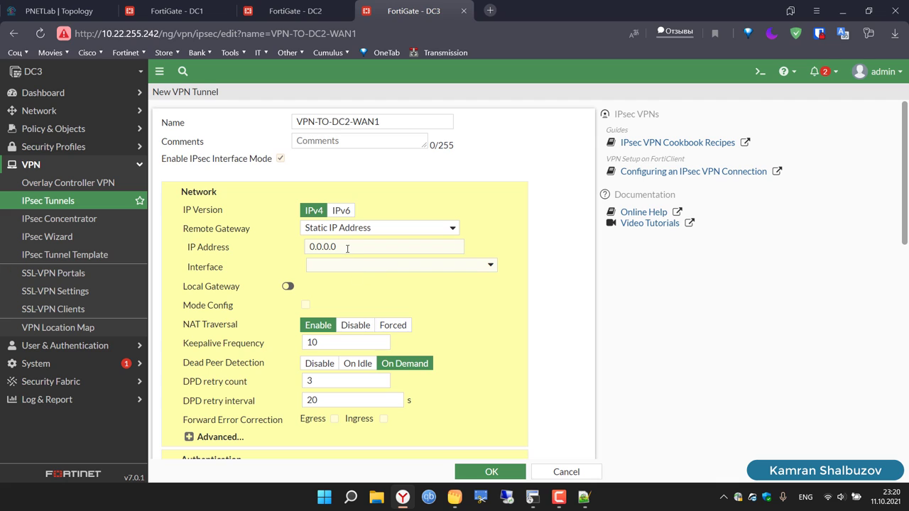
Step: Set remote gateway 10.10.10.2 on WAN1 (port4) and enter a pre-shared key
click(347, 248)
key(BackSpace)
key(BackSpace)
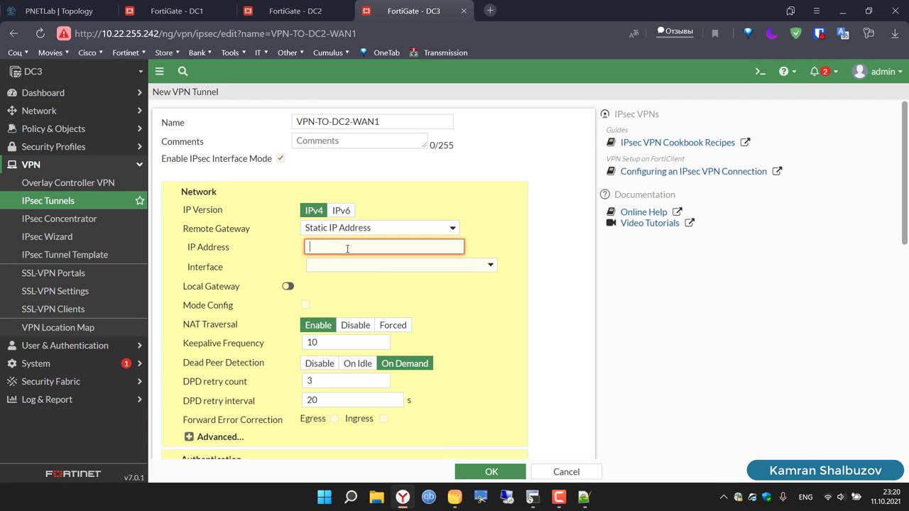
text(10.10.10.2)
click(351, 267)
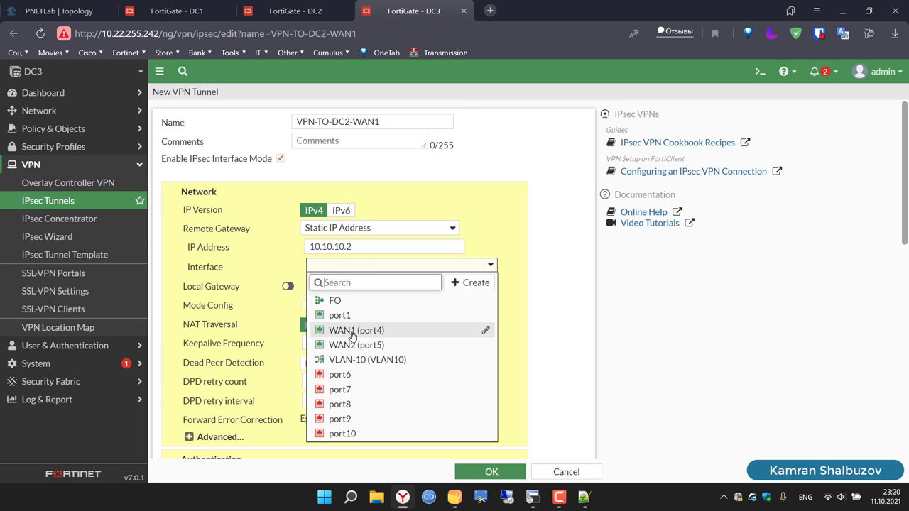
click(354, 332)
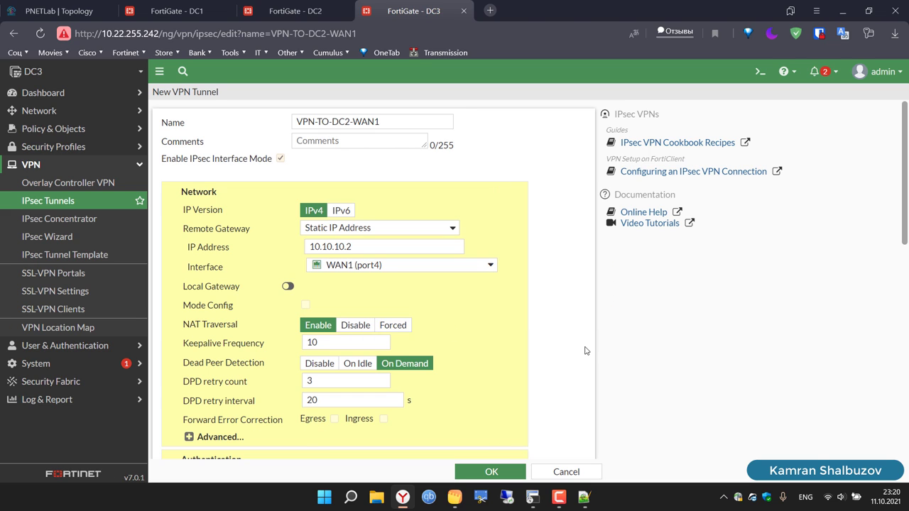
scroll(585, 351, down, 4)
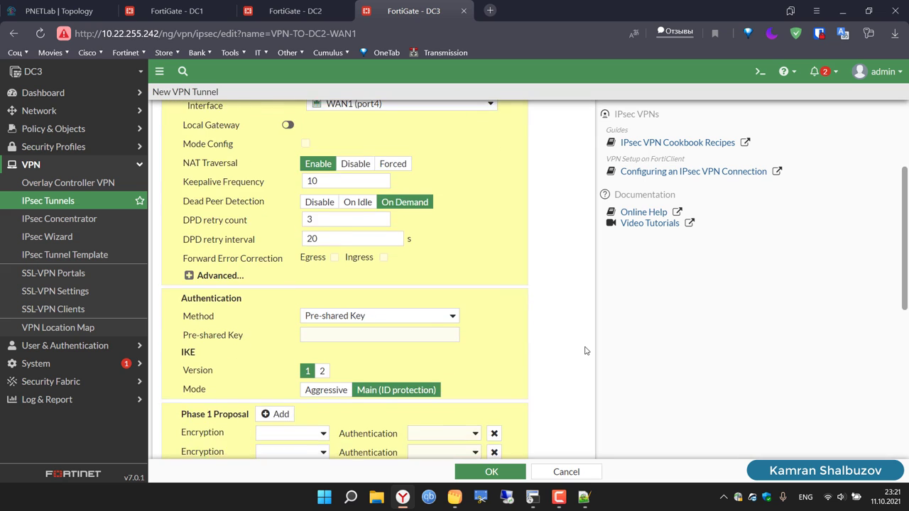
click(362, 200)
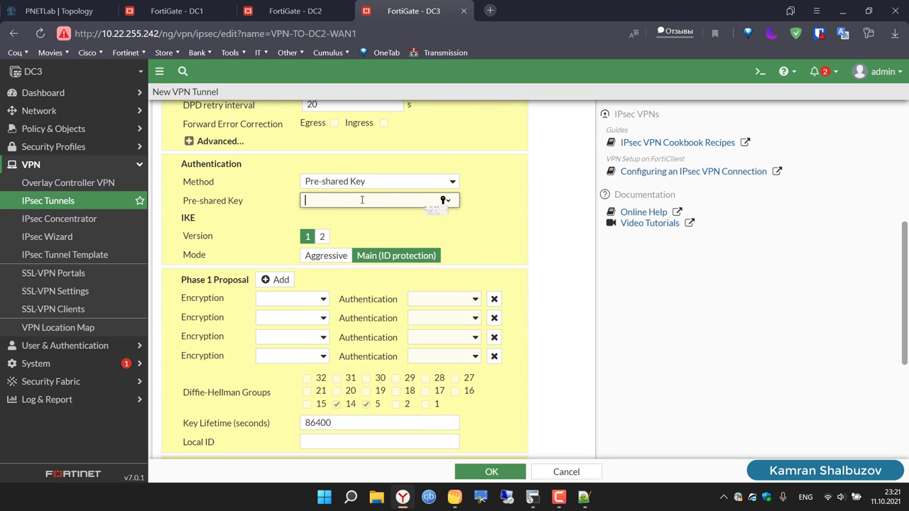
text(fort)
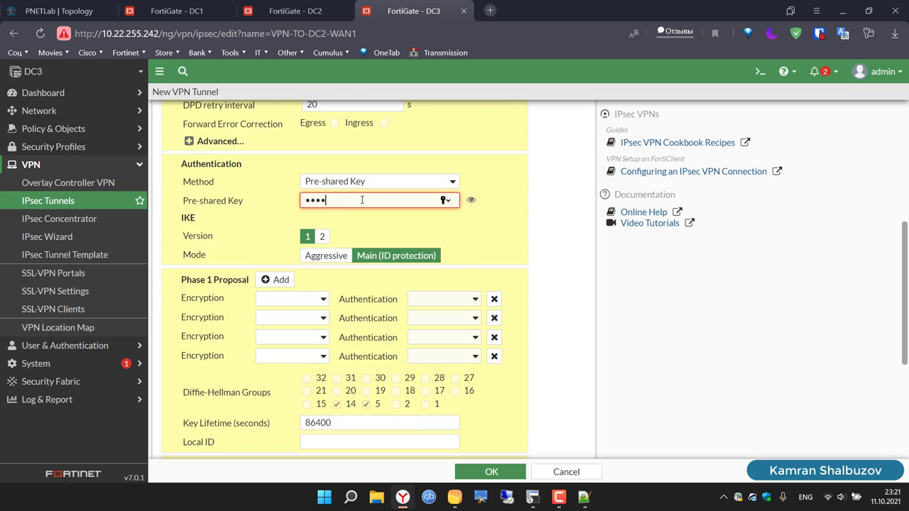
text(in)
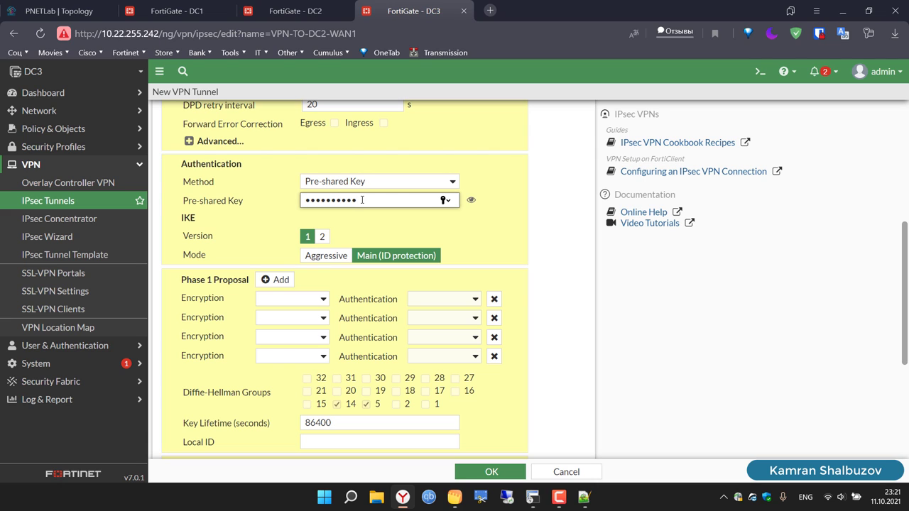
Step: Make Phase 1 DES/SHA1, delete two empty proposal rows, and drop DH group 14
click(288, 299)
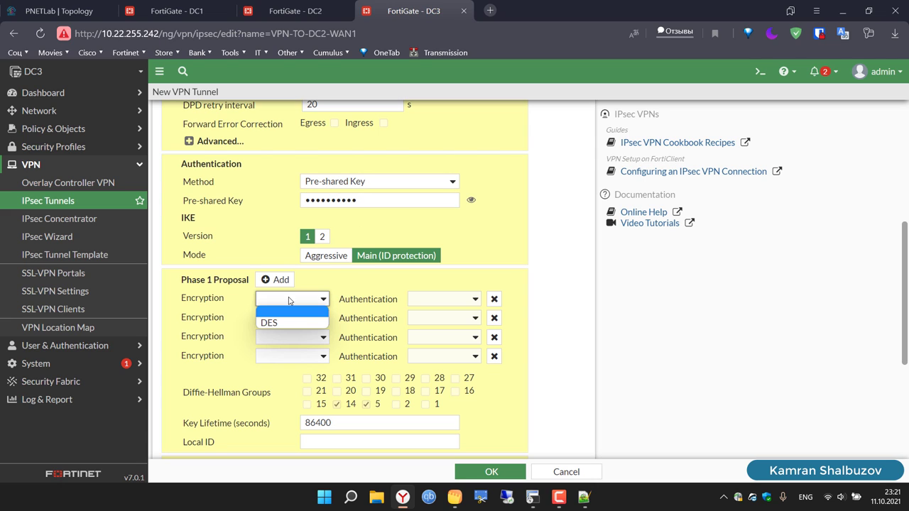
click(423, 302)
click(431, 322)
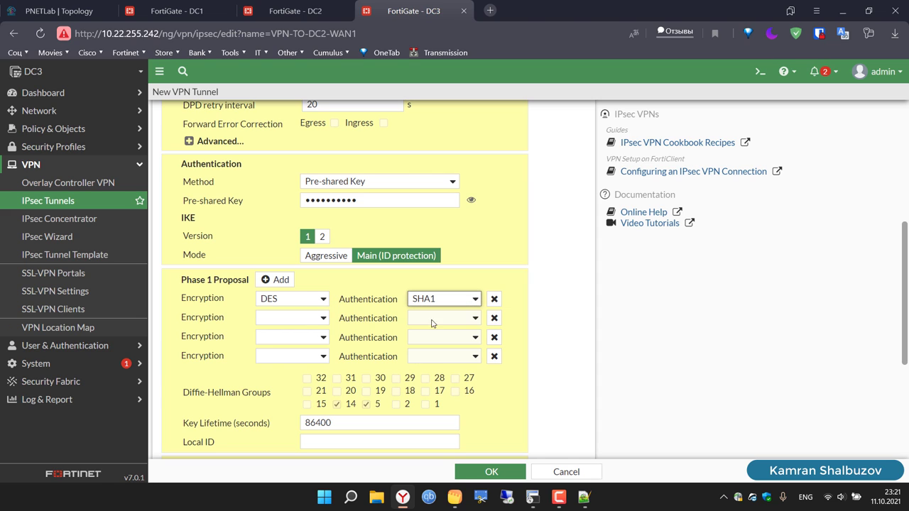
click(492, 318)
click(493, 318)
click(492, 319)
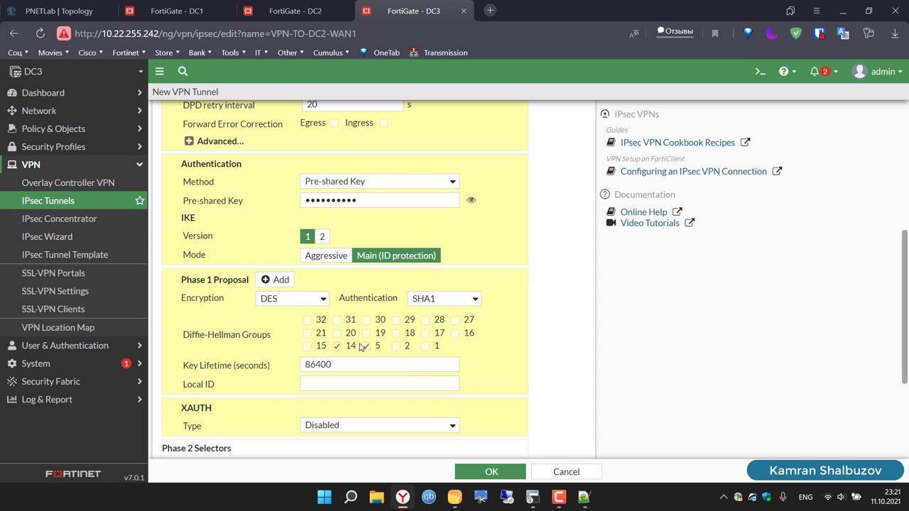
click(337, 347)
Step: Expand Phase 2 advanced settings and remove the five surplus proposal rows
scroll(518, 355, down, 3)
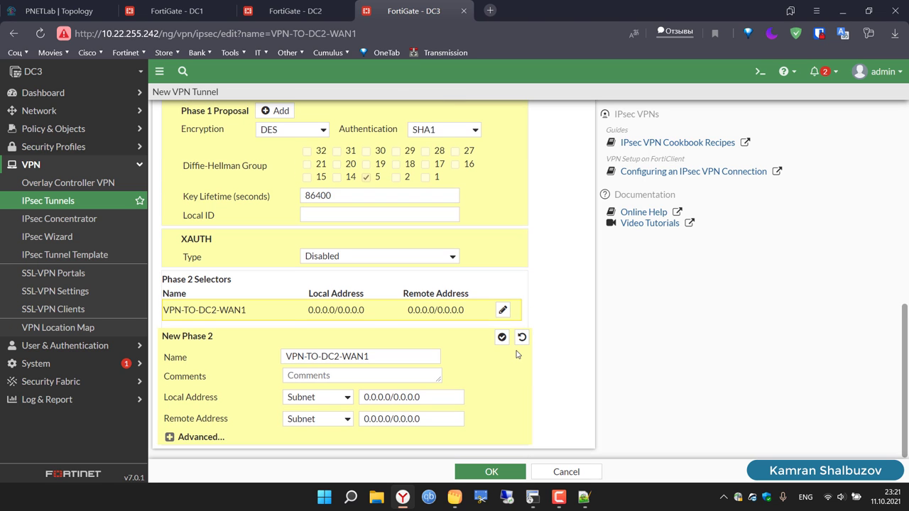
click(170, 437)
scroll(222, 416, down, 4)
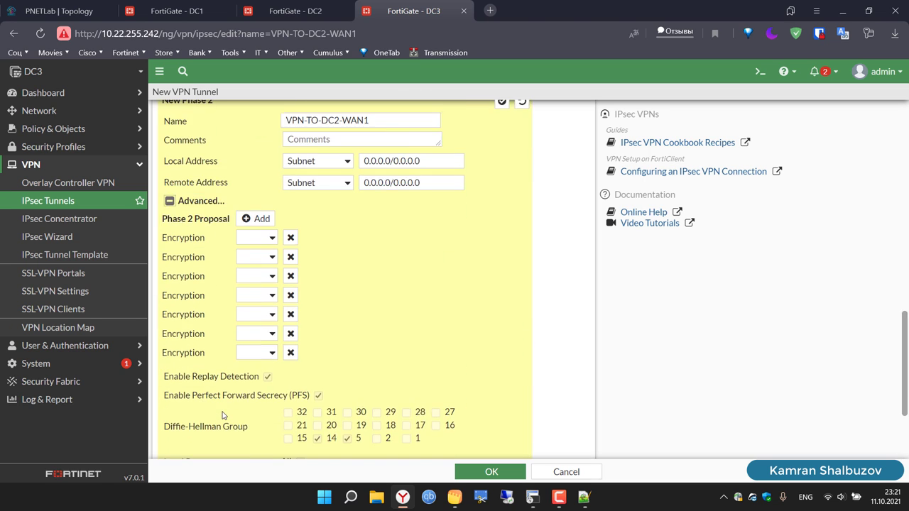
click(291, 239)
click(290, 239)
click(290, 238)
click(291, 238)
click(291, 239)
click(291, 239)
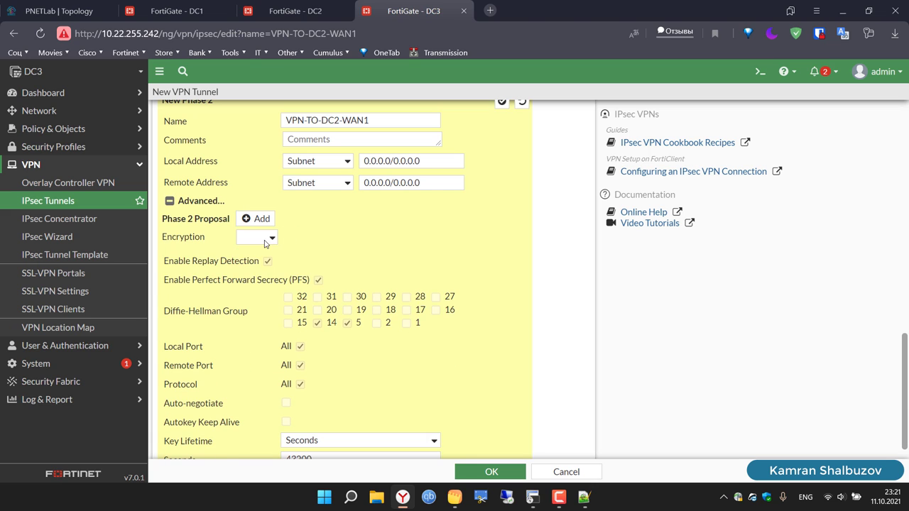
click(266, 239)
Step: Set Phase 2 to DES/SHA1, drop DH group 14, and save VPN-TO-DC2-WAN1
click(262, 273)
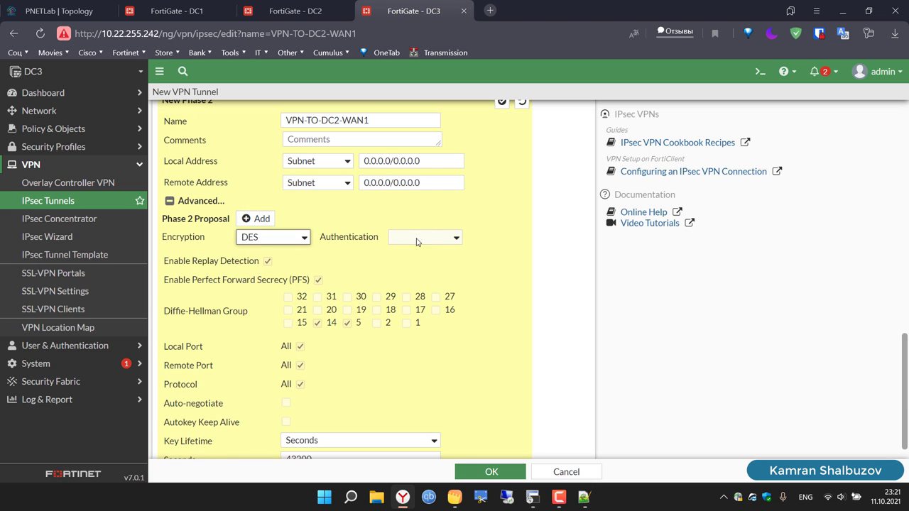
click(434, 243)
click(425, 283)
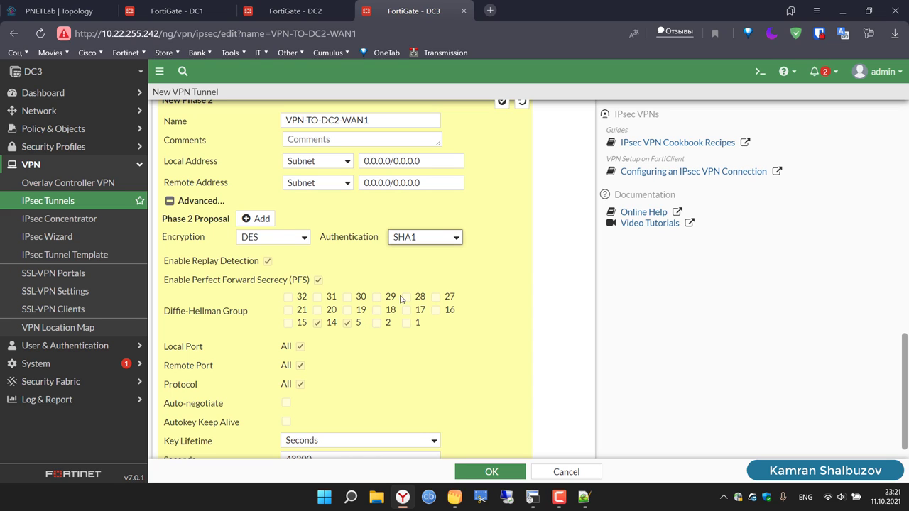
click(318, 325)
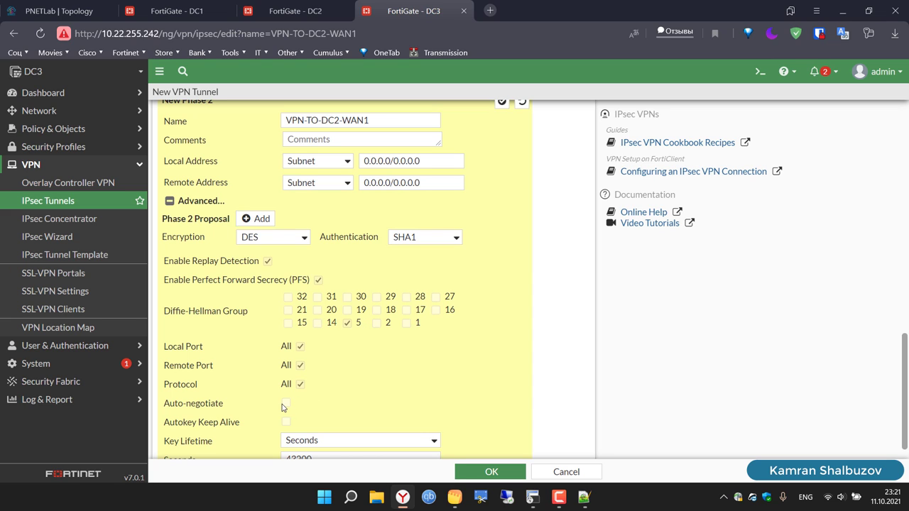
scroll(504, 379, down, 1)
scroll(504, 380, up, 4)
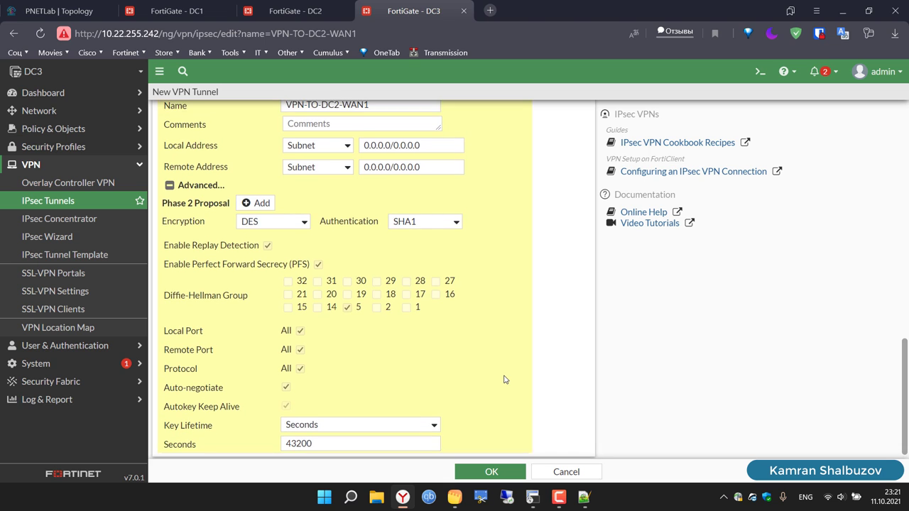
scroll(504, 379, up, 10)
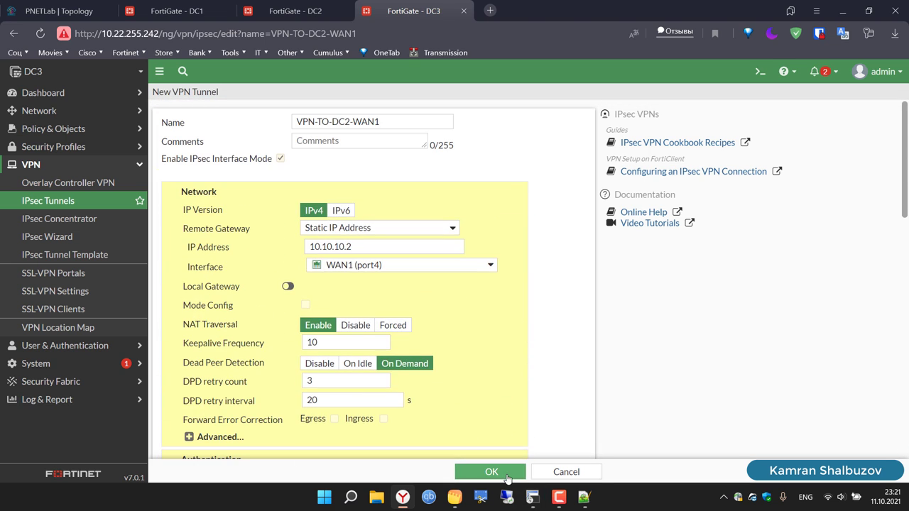
click(508, 477)
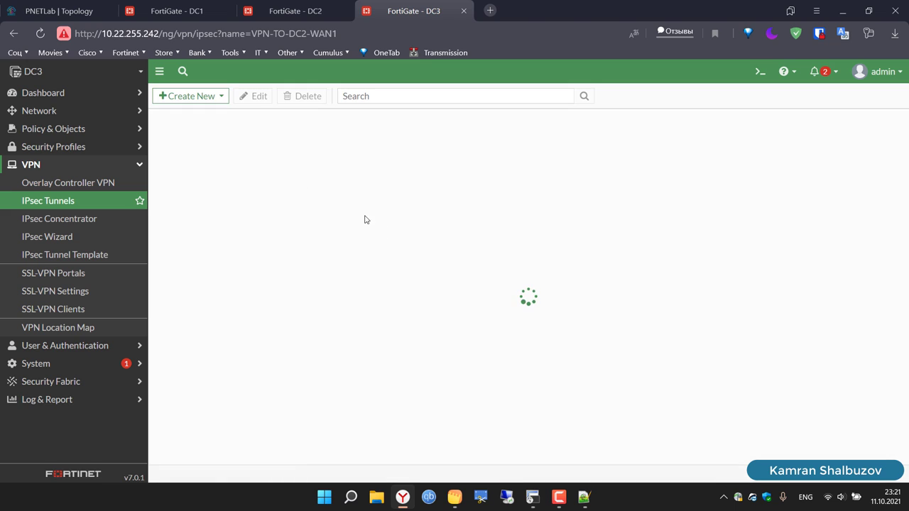
Step: Start a custom IPsec tunnel named VPN-TO-DC2-WAN2 in the VPN wizard
click(188, 96)
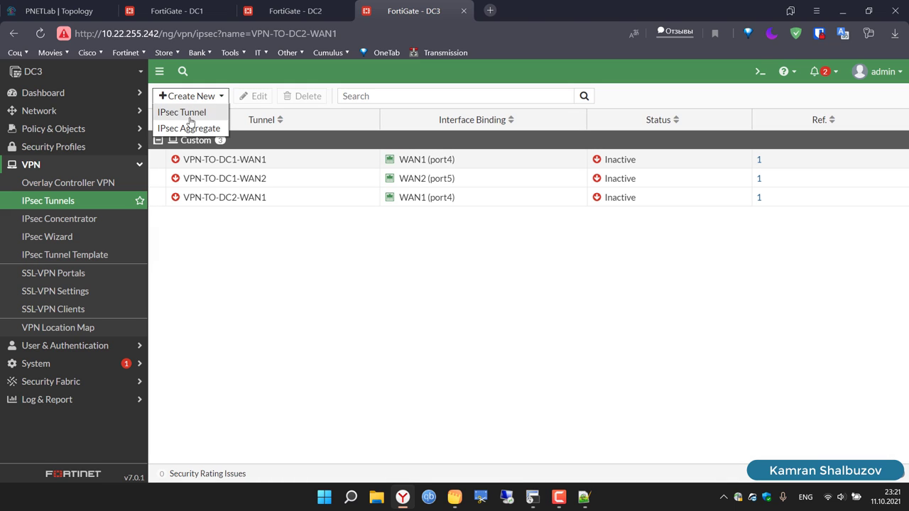
click(193, 128)
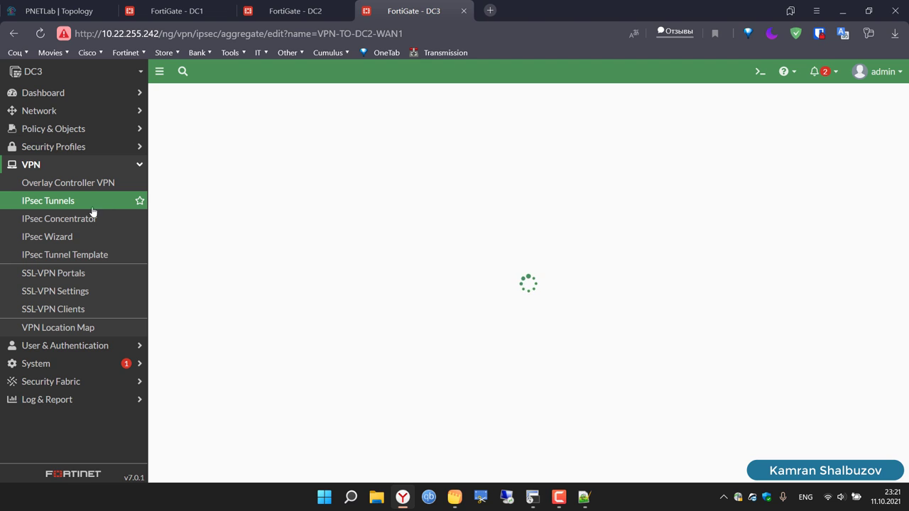
click(72, 202)
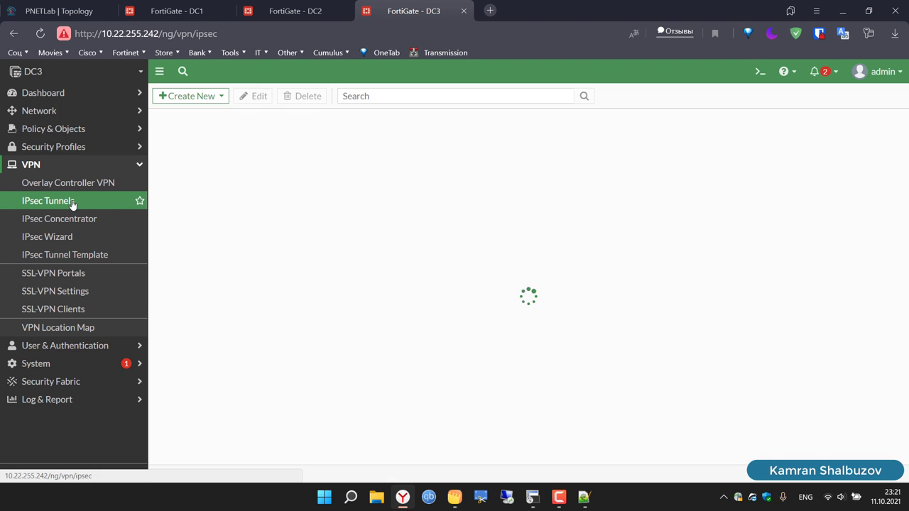
click(212, 96)
click(216, 120)
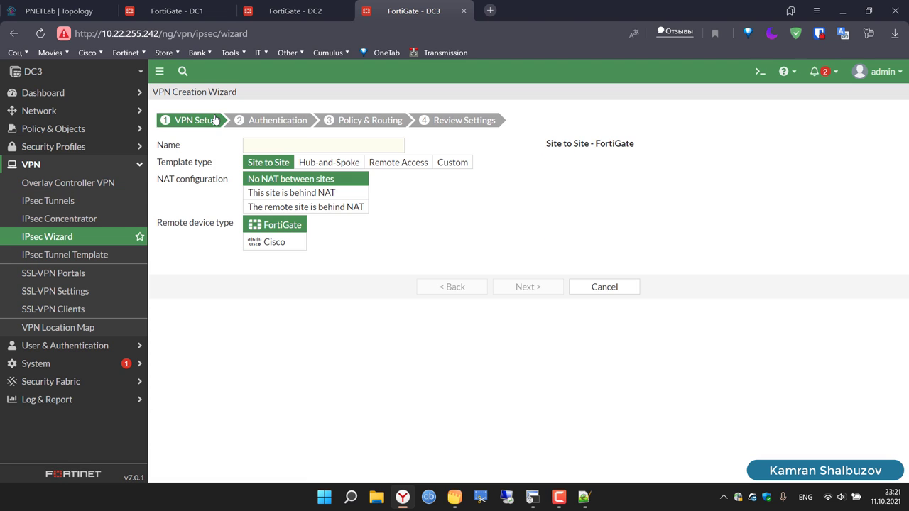
click(452, 167)
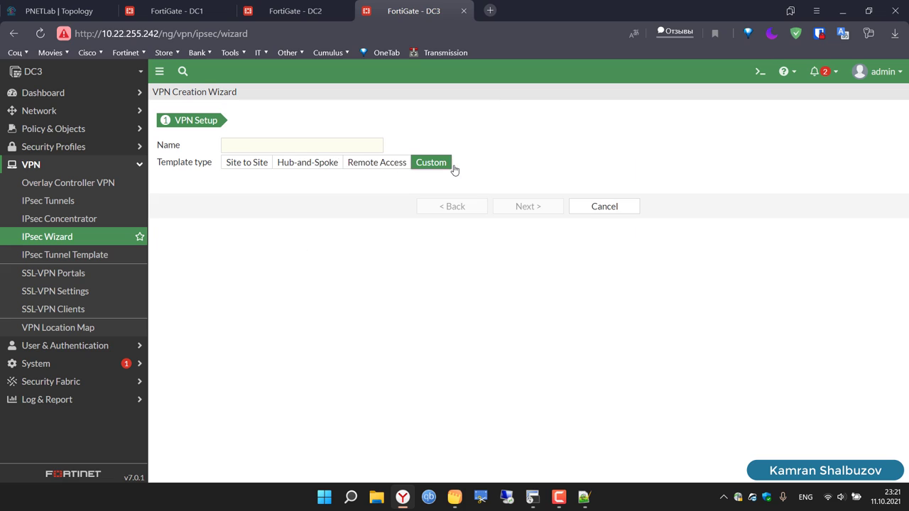
click(318, 148)
text(VPN-TO-DC2-WAN1)
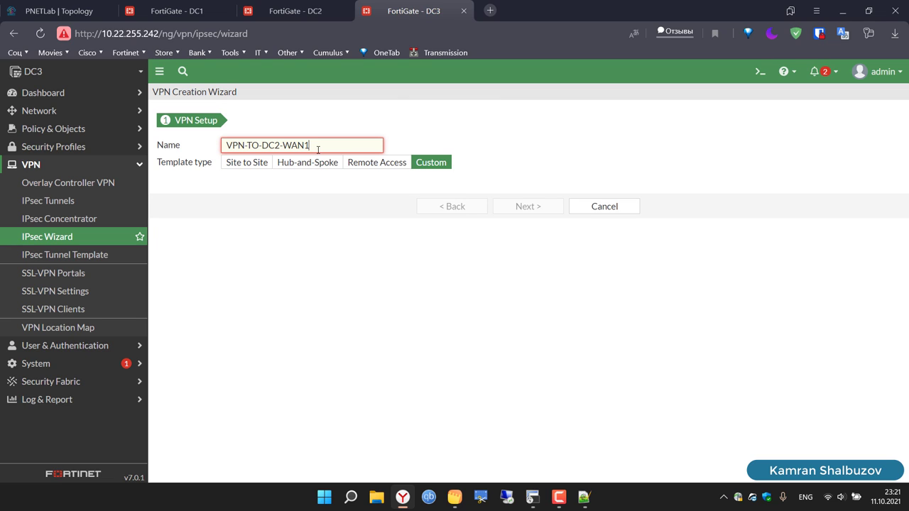
key(BackSpace)
text(2)
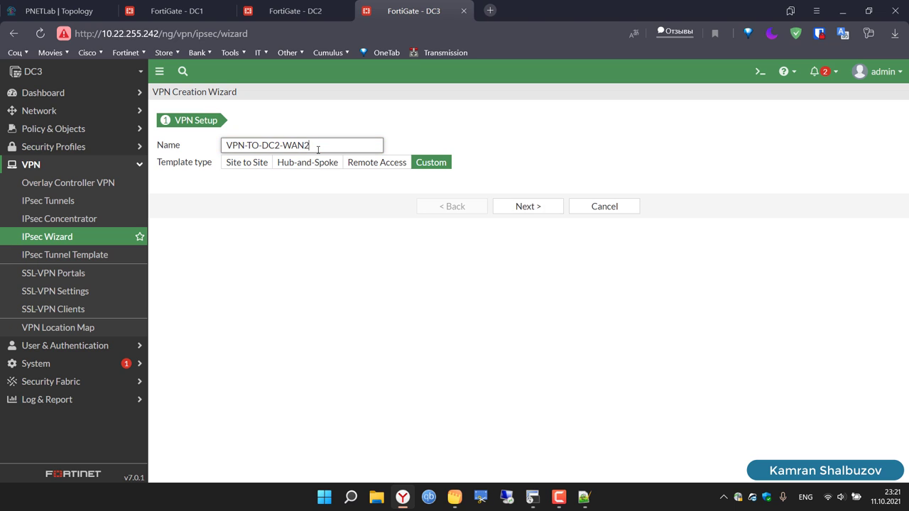
key(ctrl+a)
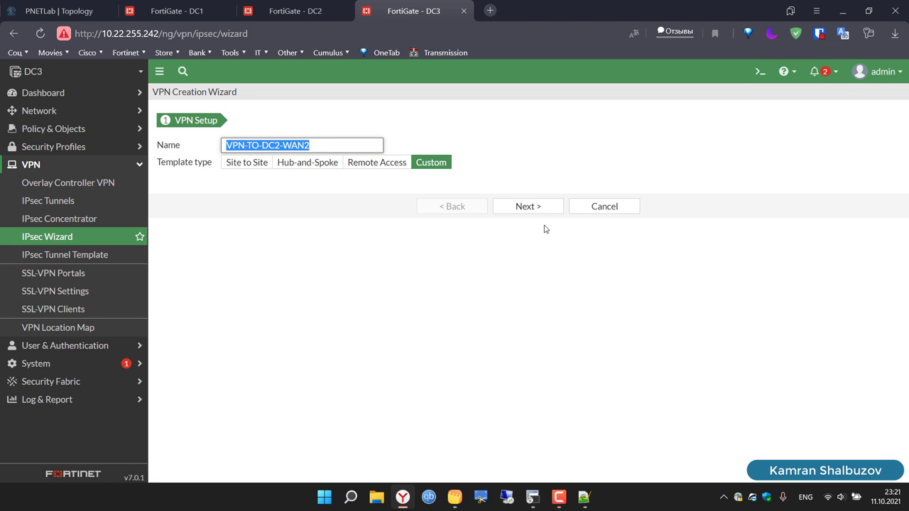
click(516, 211)
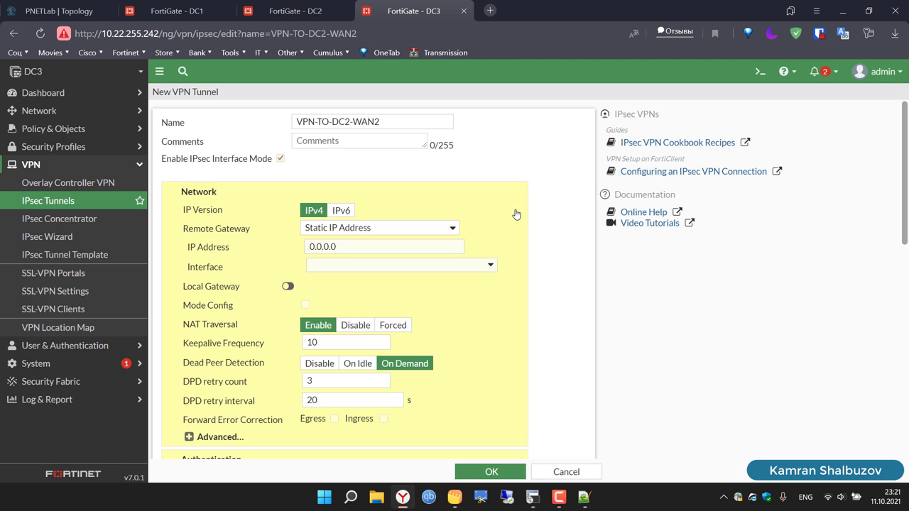
Step: Point the tunnel at remote gateway 10.10.30.2 over WAN2 (port5) and enter a pre-shared key
click(334, 246)
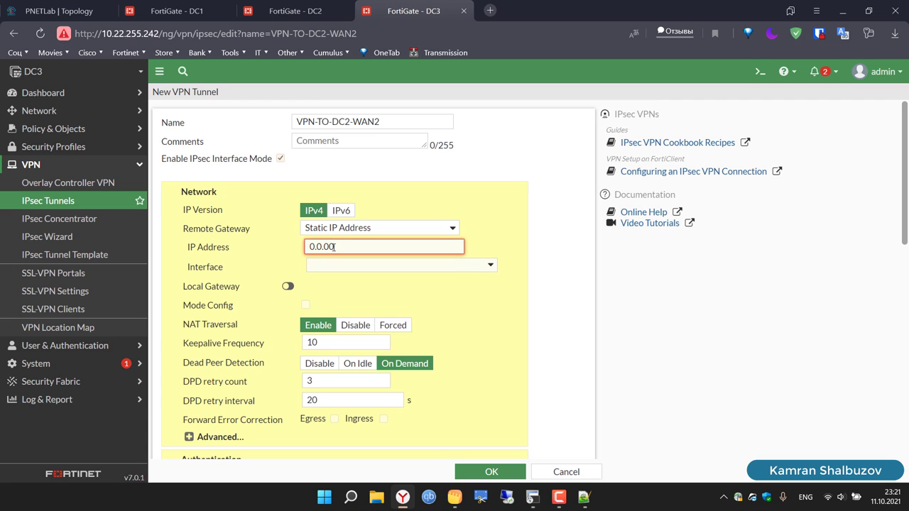
double_click(334, 246)
text(10.10.30.2)
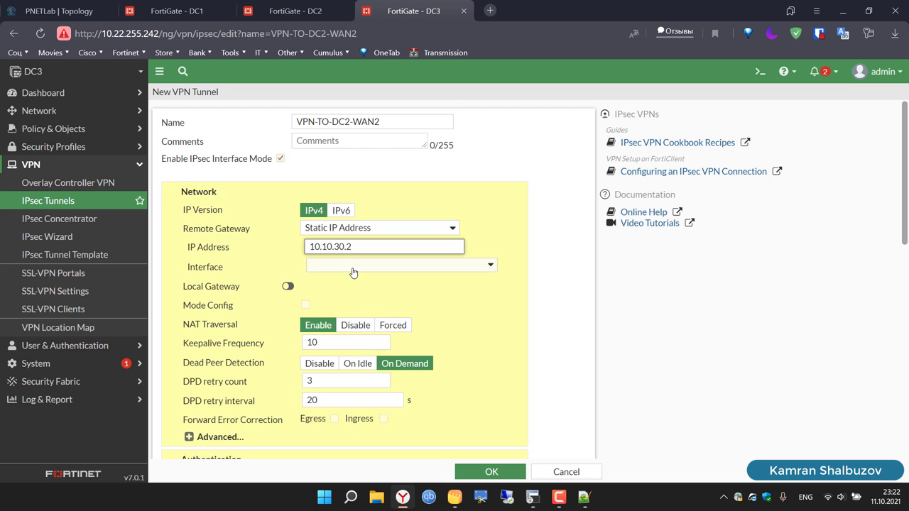
click(350, 268)
click(373, 346)
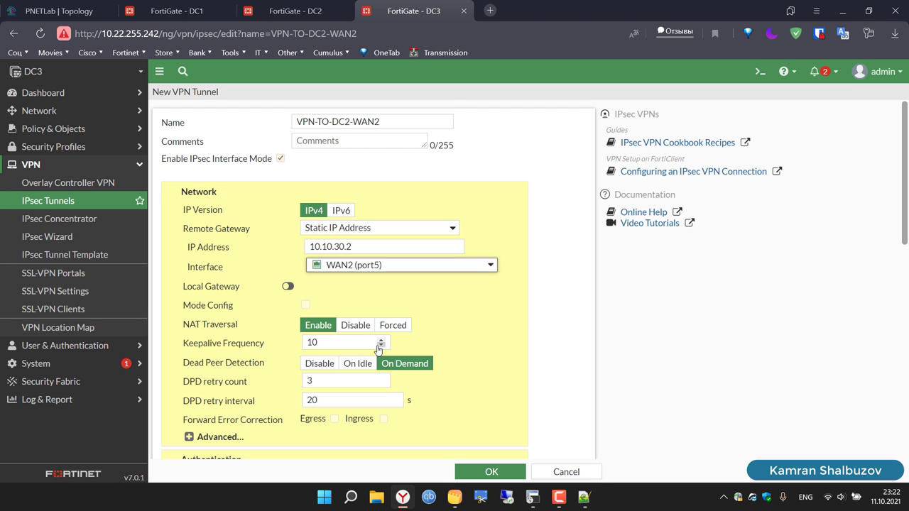
scroll(503, 330, down, 3)
scroll(503, 329, up, 1)
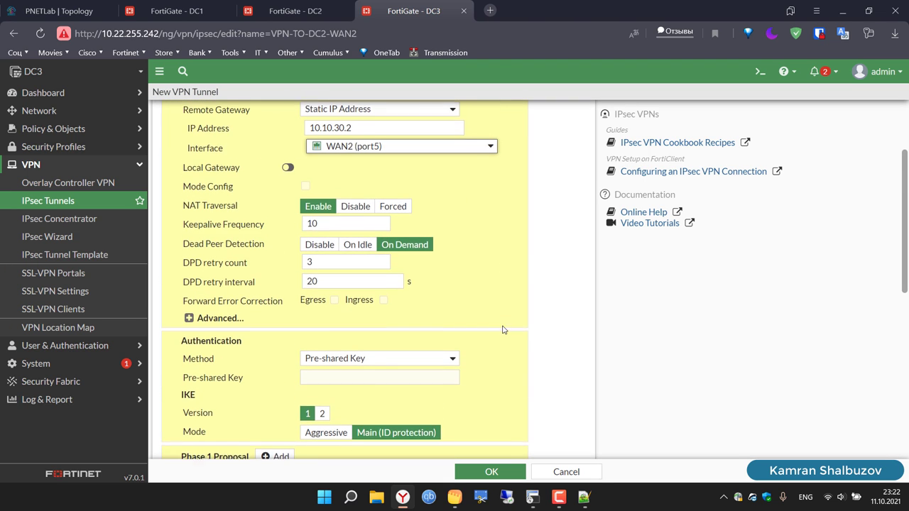
scroll(503, 329, down, 2)
scroll(503, 330, down, 1)
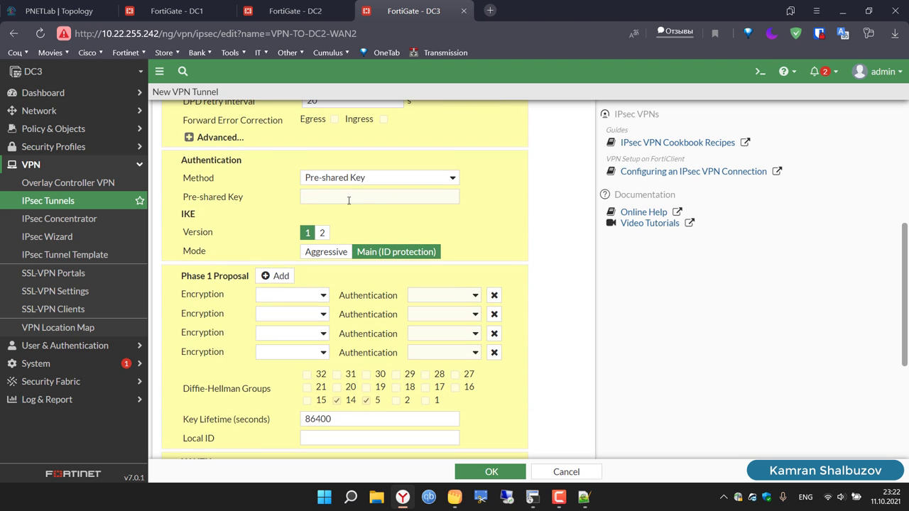
click(348, 200)
text(1234)
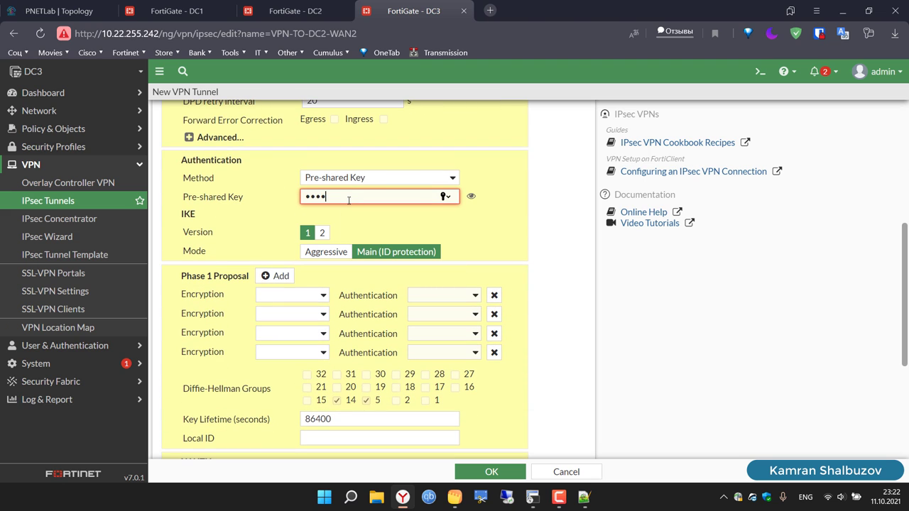
text(56)
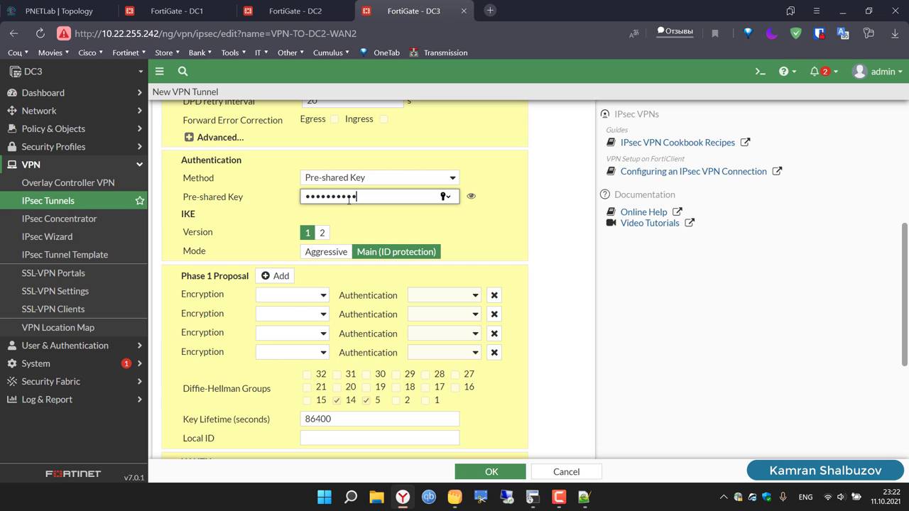
Step: Leave a single DES/SHA1 phase 1 proposal, deleting the extra rows
click(274, 301)
click(281, 318)
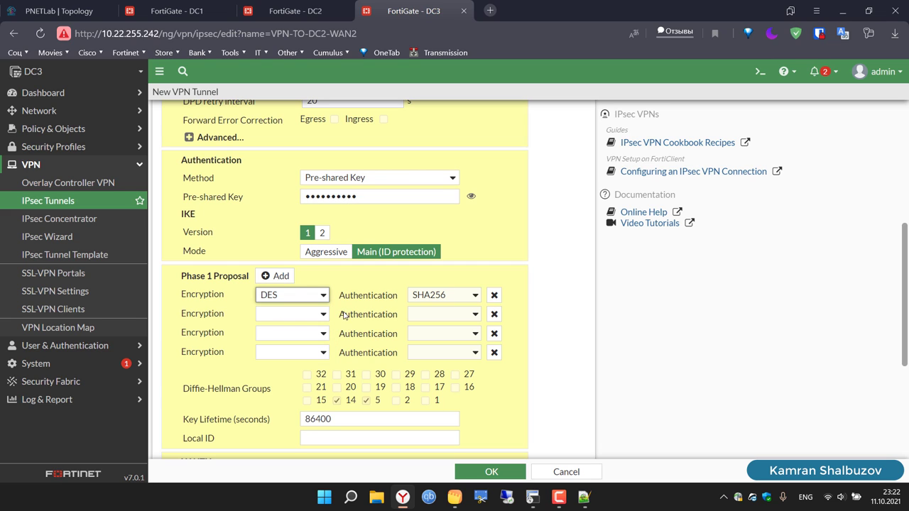
click(429, 295)
click(433, 319)
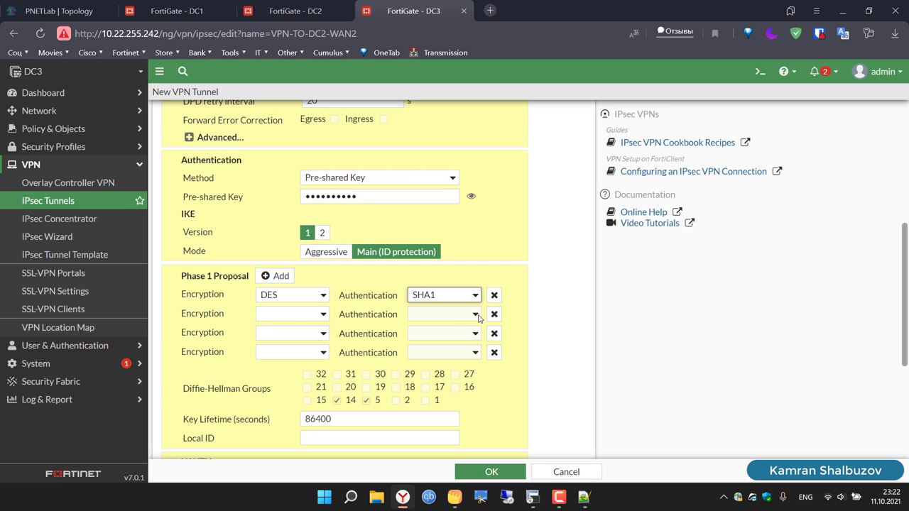
click(494, 315)
click(493, 315)
click(494, 314)
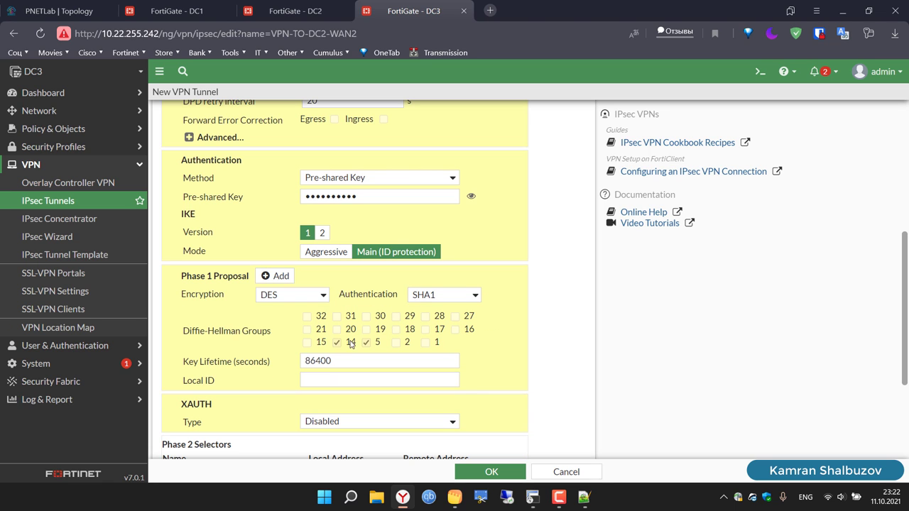
Step: Expand the phase 2 advanced settings and delete the extra proposal rows
scroll(422, 359, down, 3)
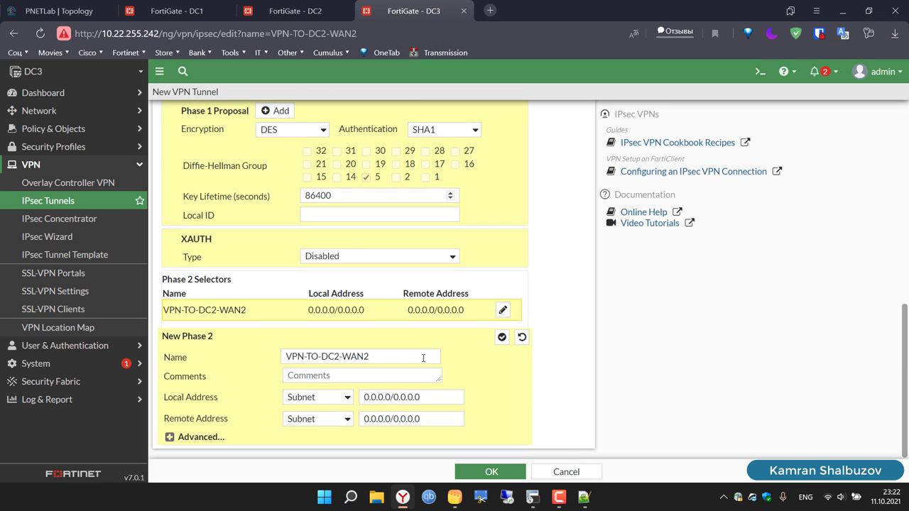
click(170, 438)
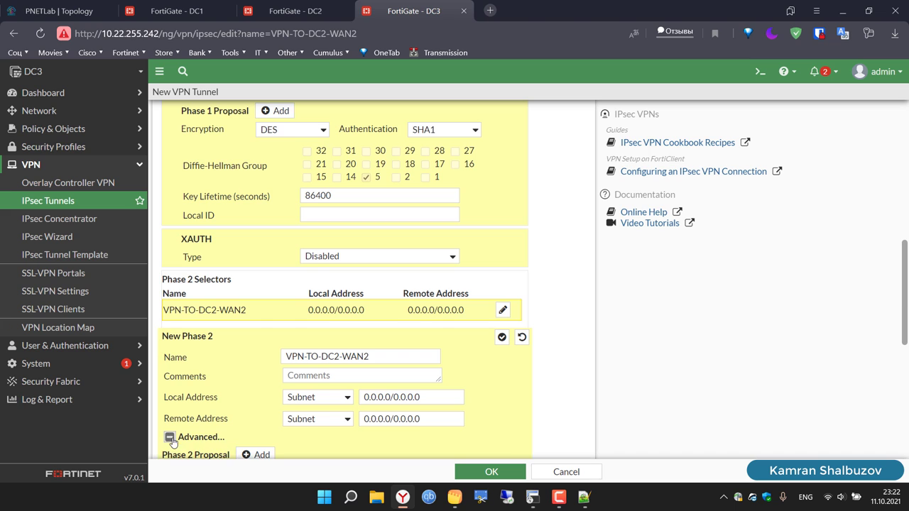
scroll(298, 344, down, 4)
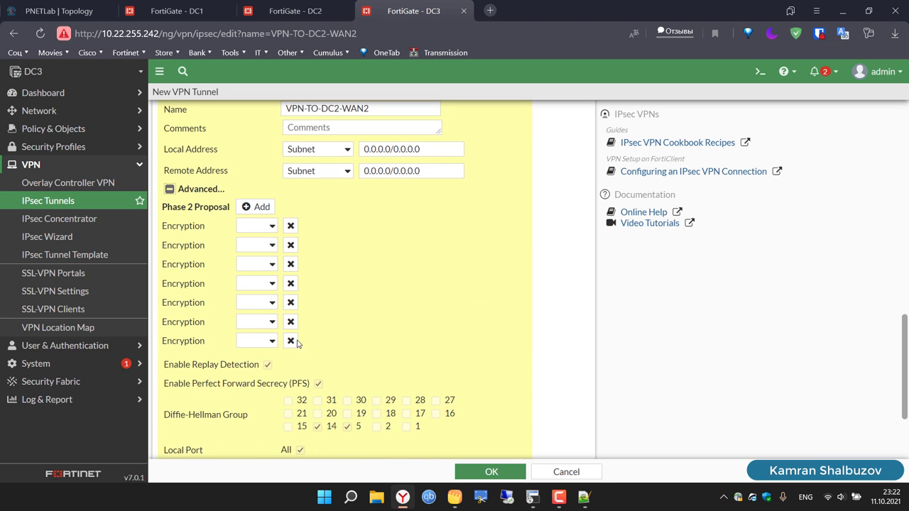
click(290, 226)
click(290, 226)
click(291, 226)
click(291, 226)
click(290, 226)
click(291, 226)
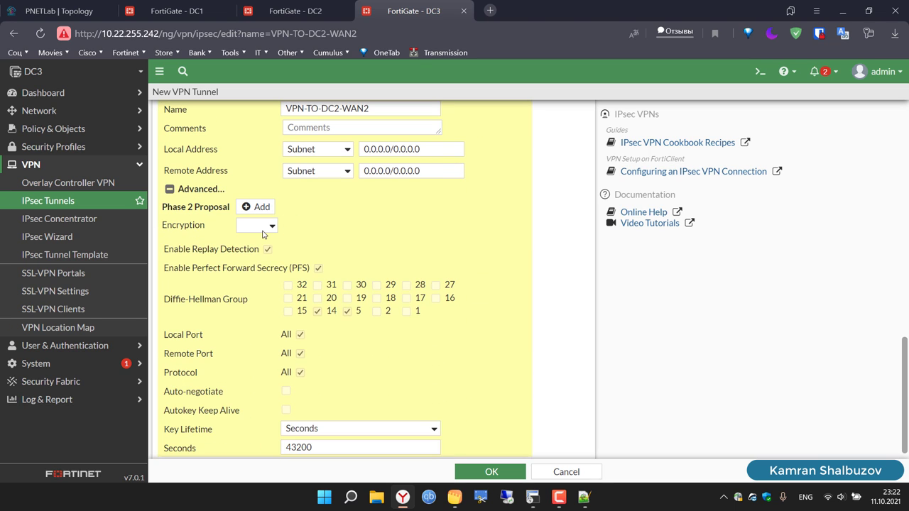
Step: Set the phase 2 proposal to DES/SHA1 and drop DH group 14
click(262, 228)
click(260, 260)
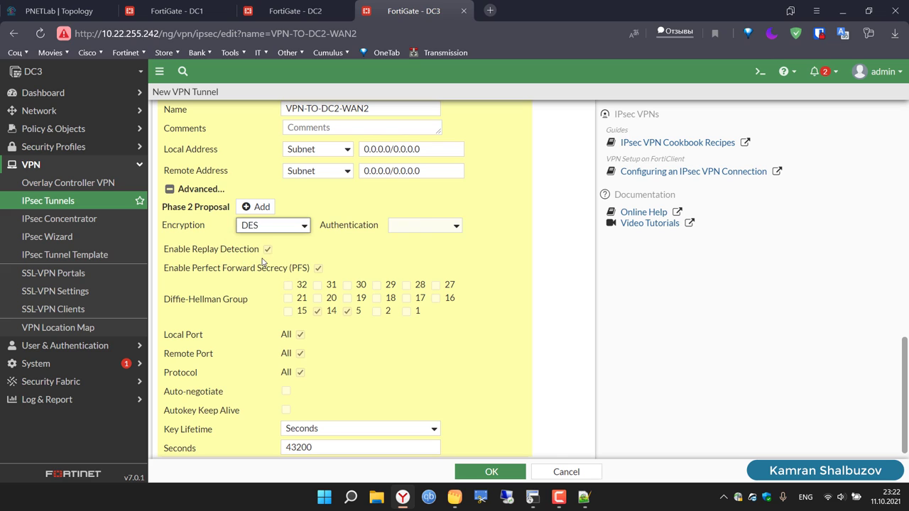
click(426, 225)
click(420, 271)
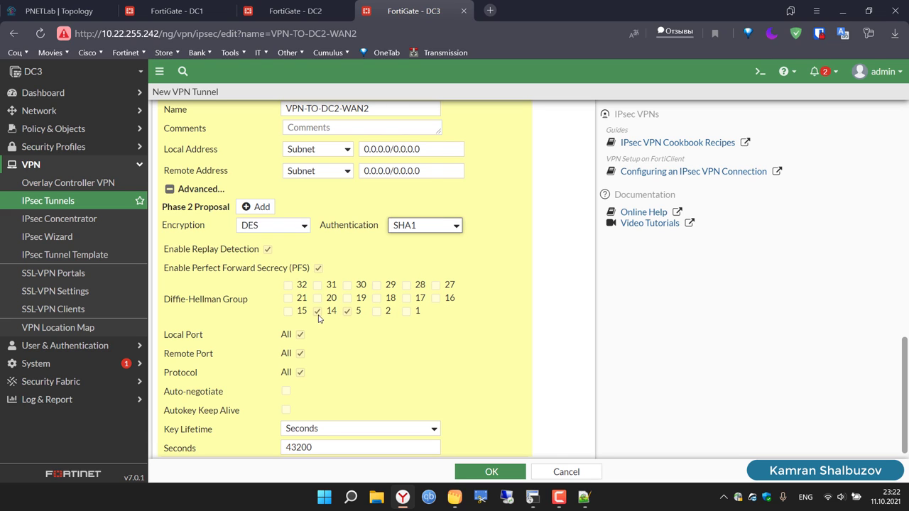
click(317, 313)
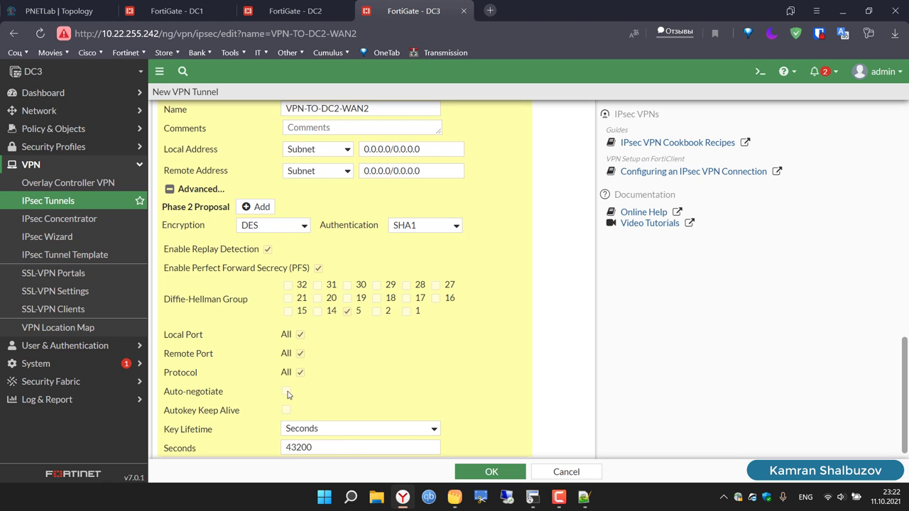
scroll(544, 392, down, 1)
scroll(544, 392, up, 3)
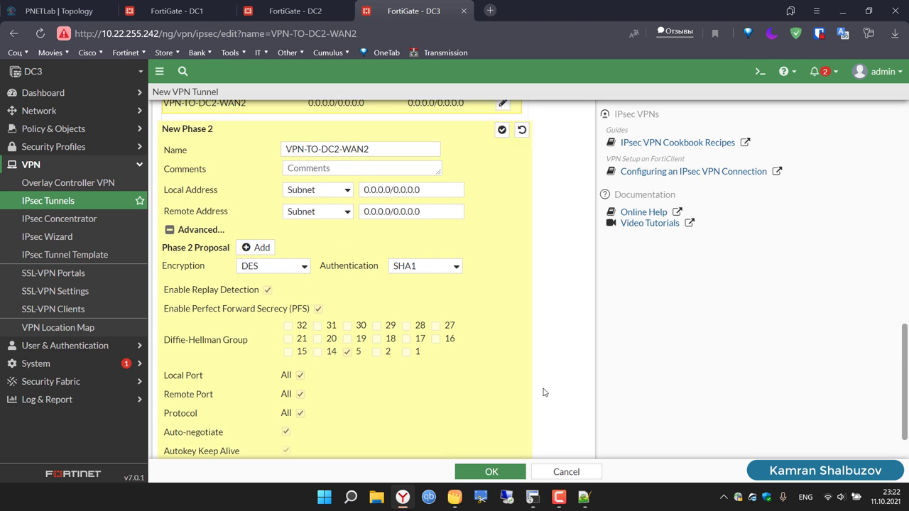
scroll(544, 392, up, 4)
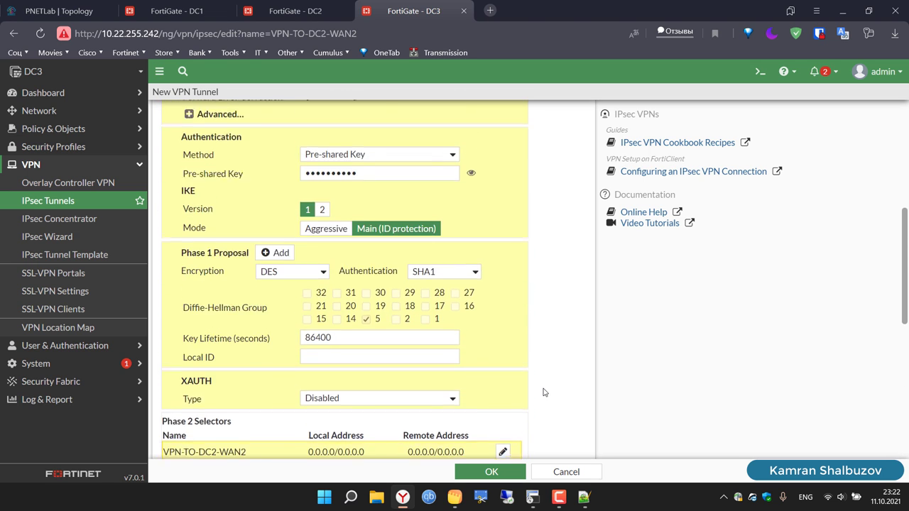
scroll(544, 392, up, 3)
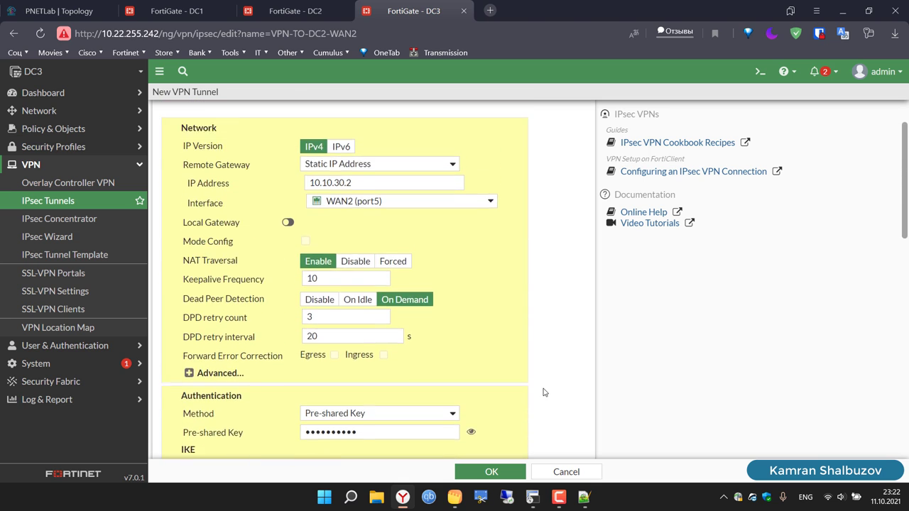
Step: Save the VPN-TO-DC2-WAN2 tunnel, then start a new interface on DC1
click(507, 475)
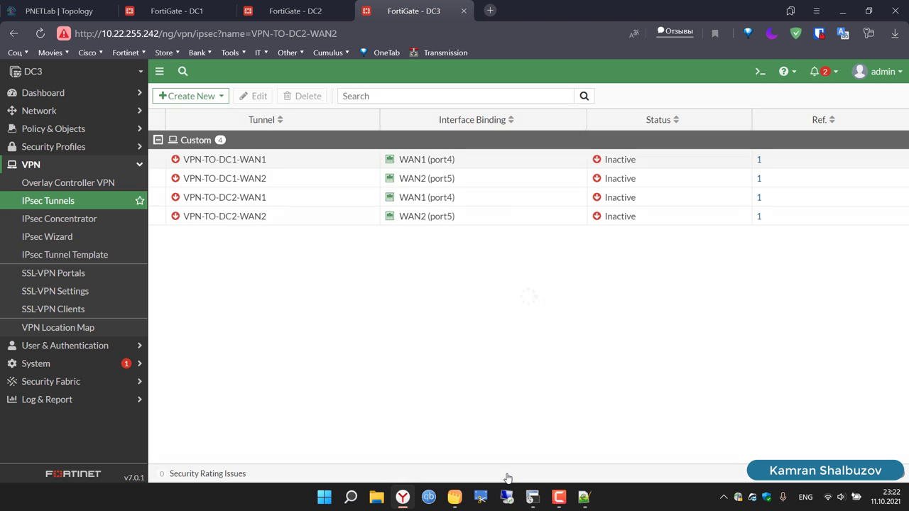
click(180, 10)
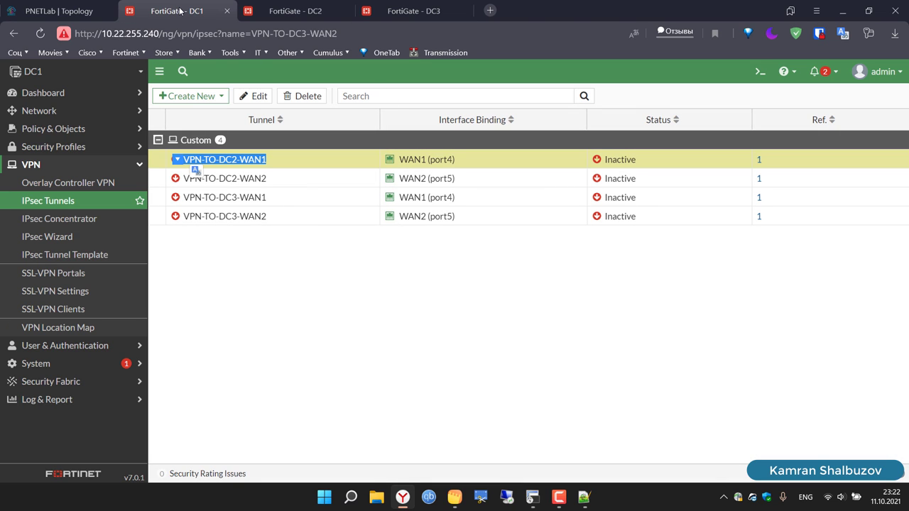
click(51, 118)
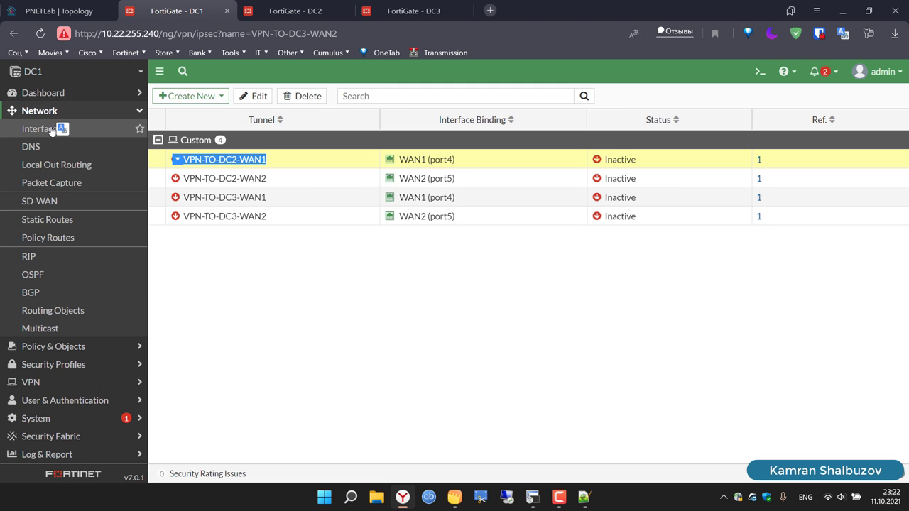
click(39, 131)
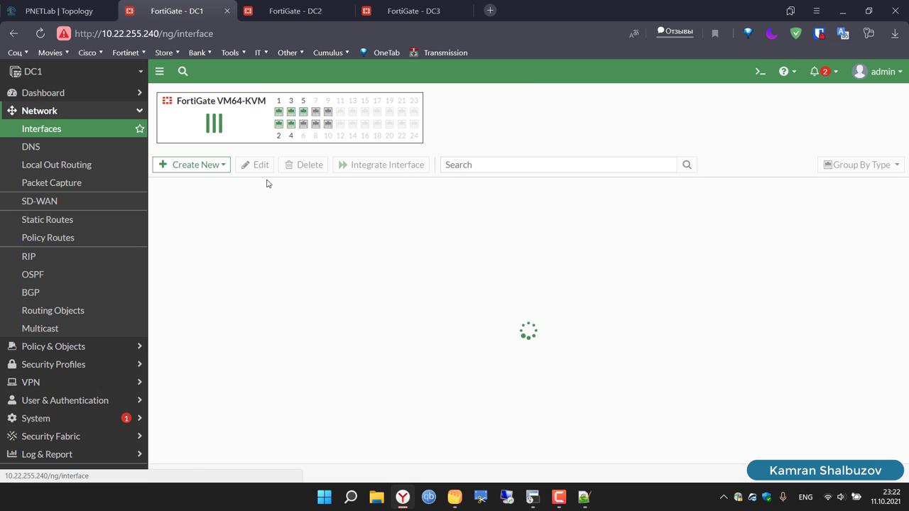
click(210, 168)
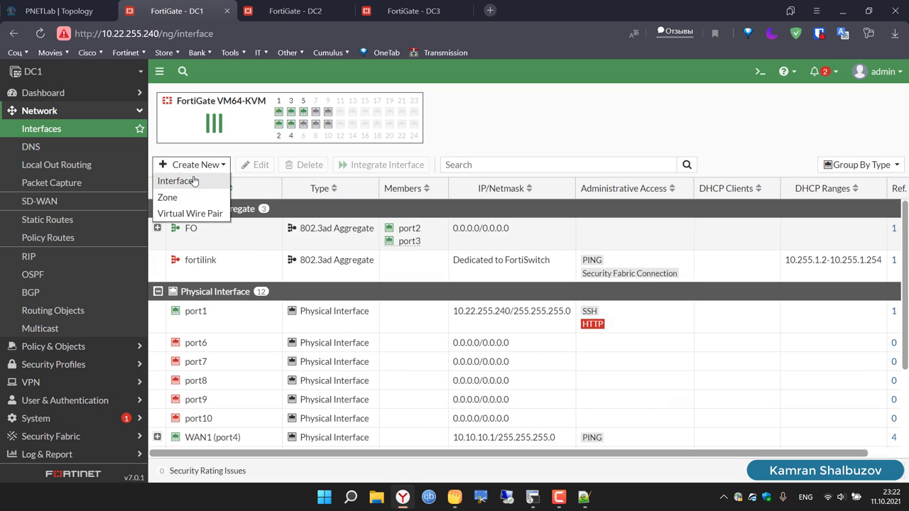
click(193, 182)
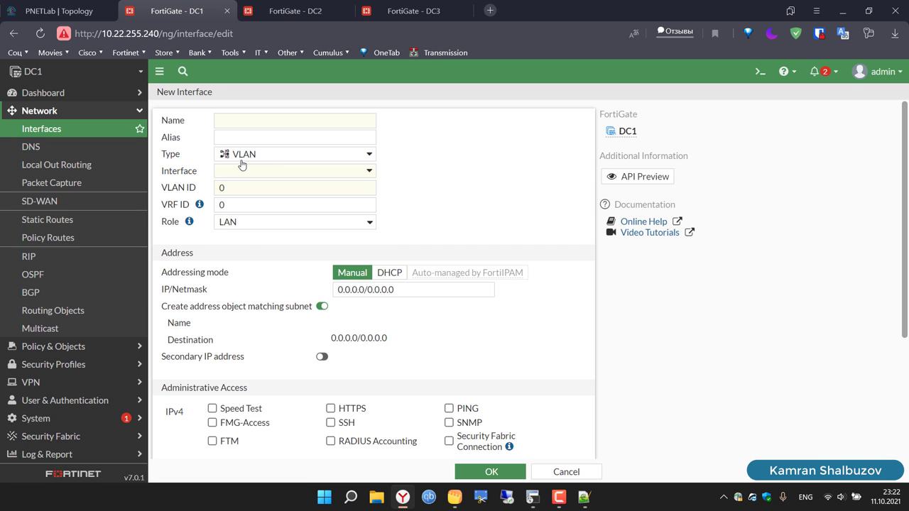
Step: Make the new DC1 interface a Loopback Interface named Lo1
click(266, 154)
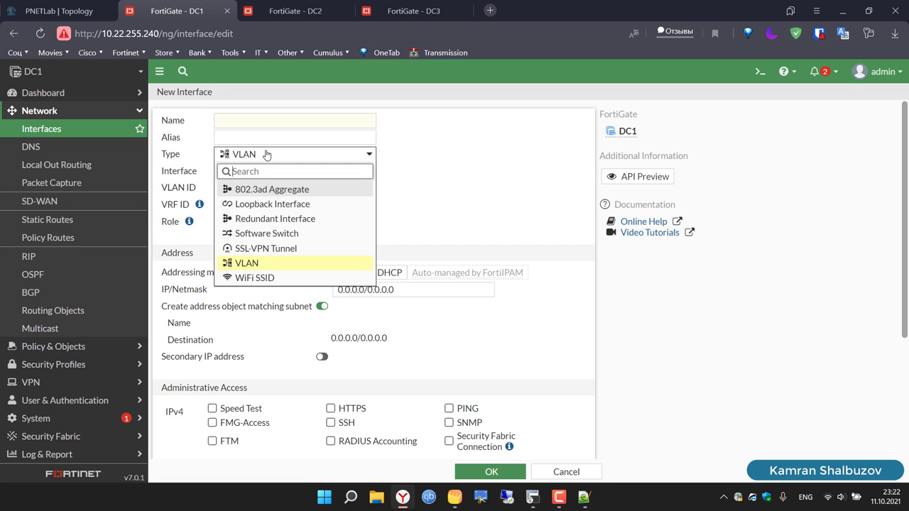
click(264, 203)
click(239, 121)
text(Lo1)
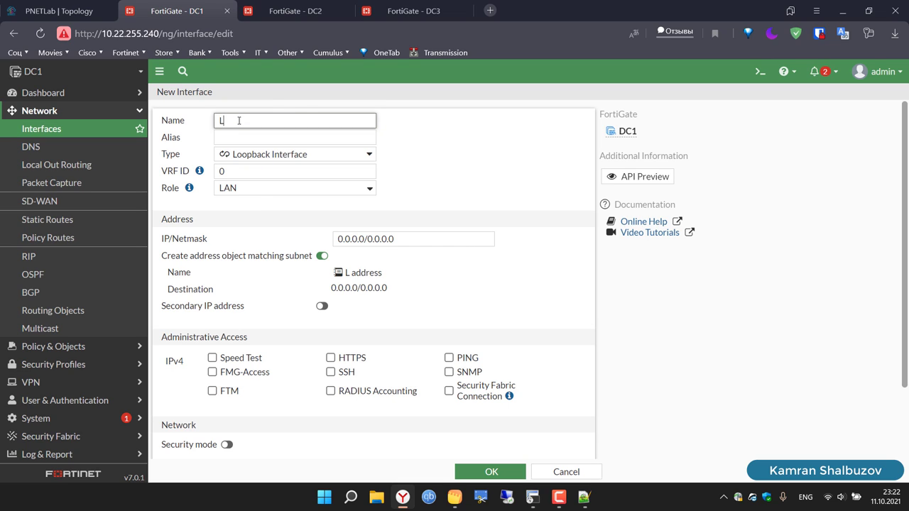
double_click(239, 121)
click(44, 9)
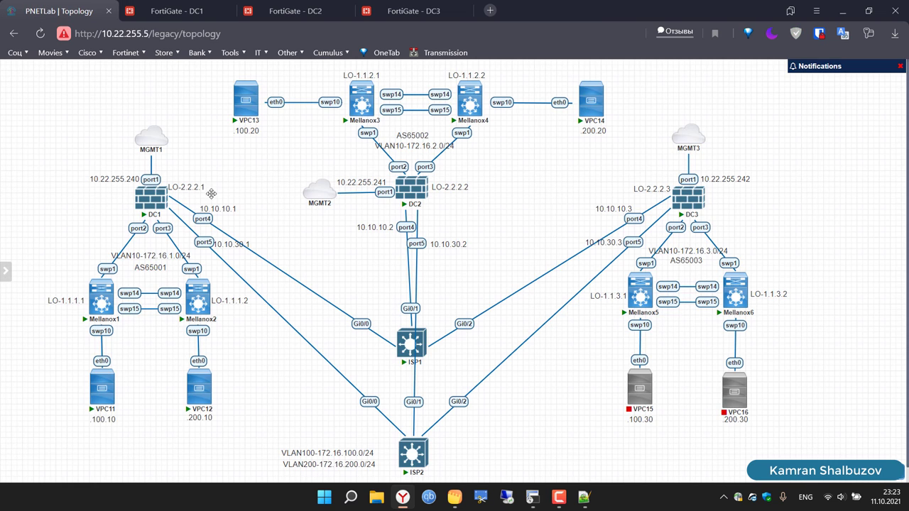
click(160, 10)
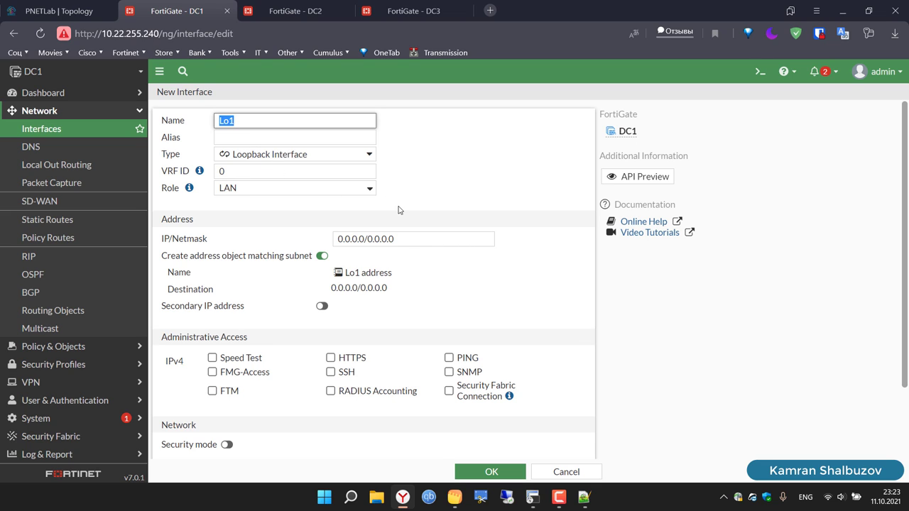
Step: Save Lo1 with 2.2.2.1/32, PING allowed and no address object, then move to DC2
click(322, 255)
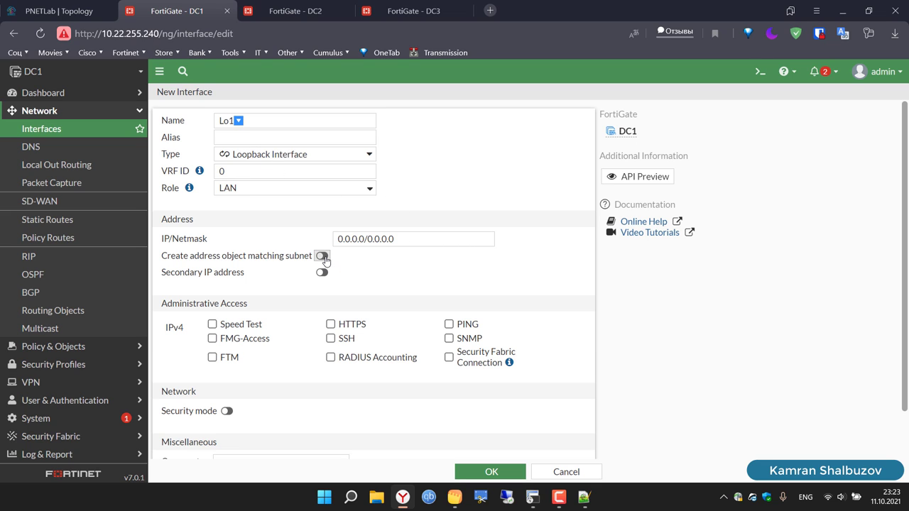
click(409, 239)
triple_click(409, 239)
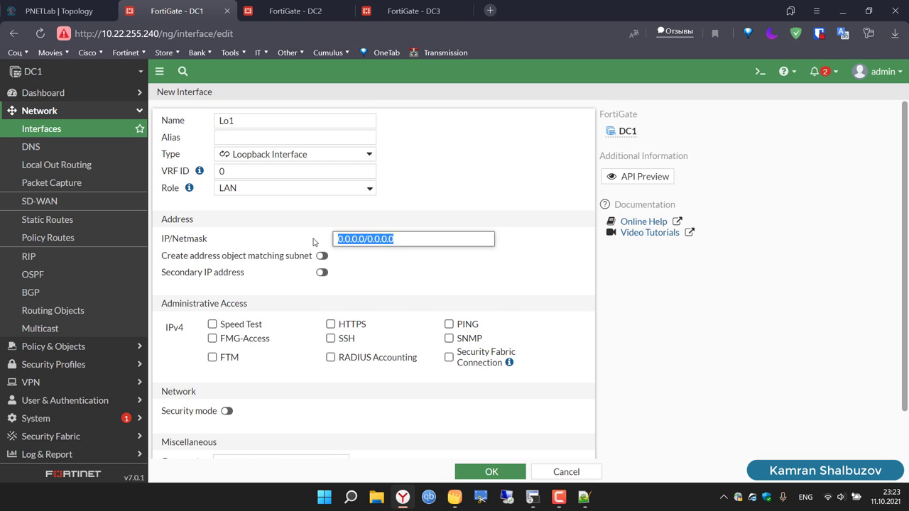
text(2)
key(BackSpace)
key(BackSpace)
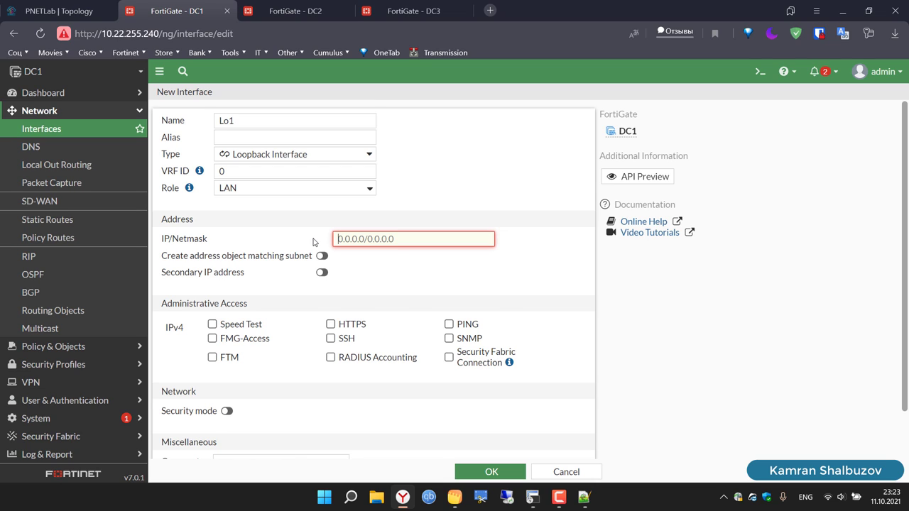
text(2.2.2.1/32)
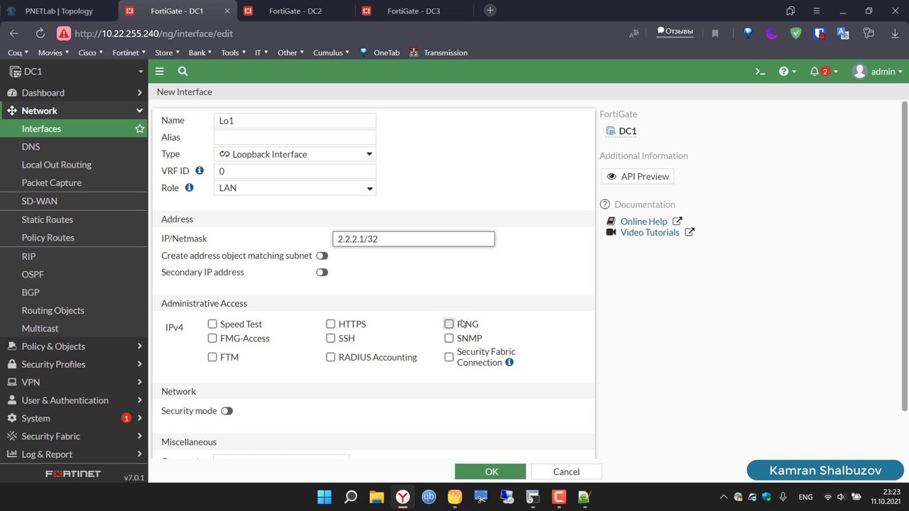
click(449, 324)
scroll(598, 353, down, 1)
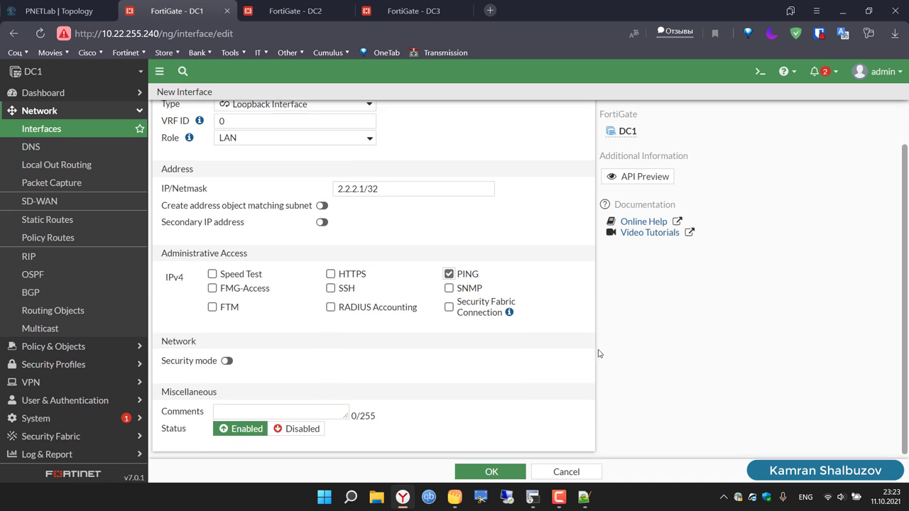
scroll(599, 353, up, 1)
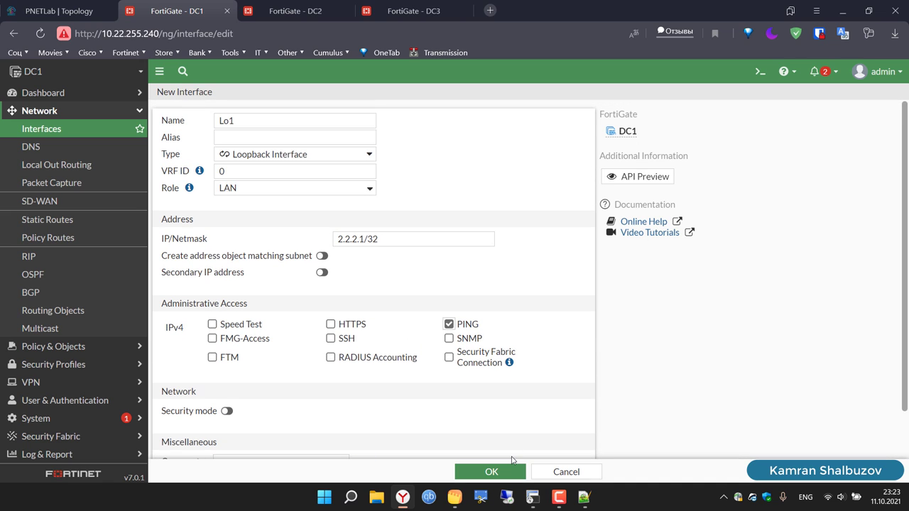
click(493, 472)
click(294, 11)
click(43, 111)
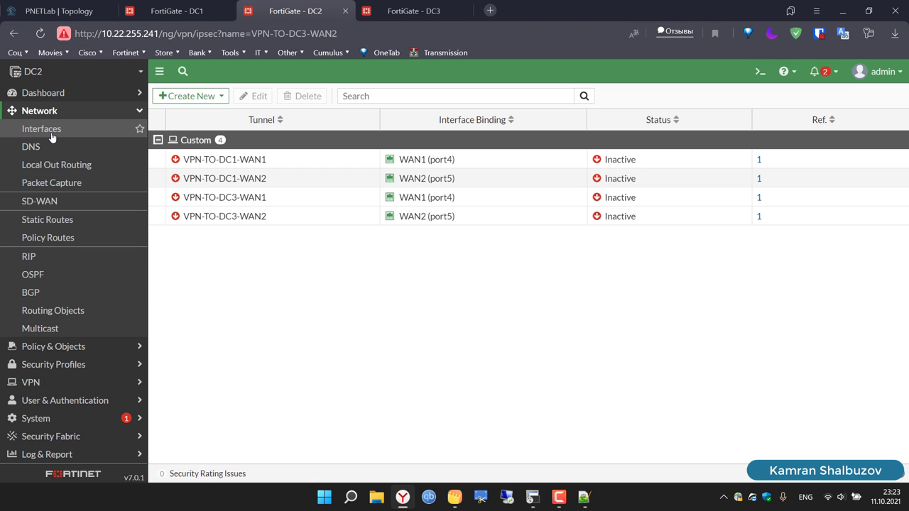
Step: On DC2, create a new Loopback Interface named Lo1
click(51, 134)
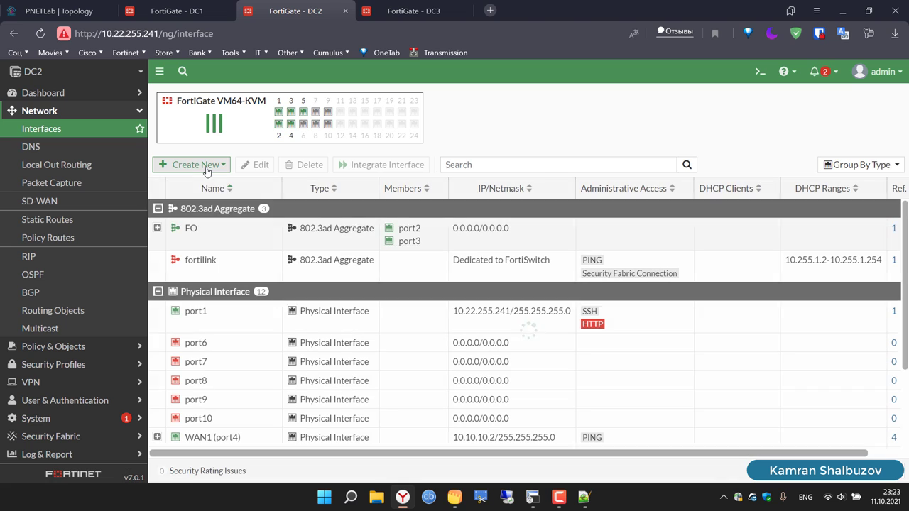
click(202, 165)
click(205, 183)
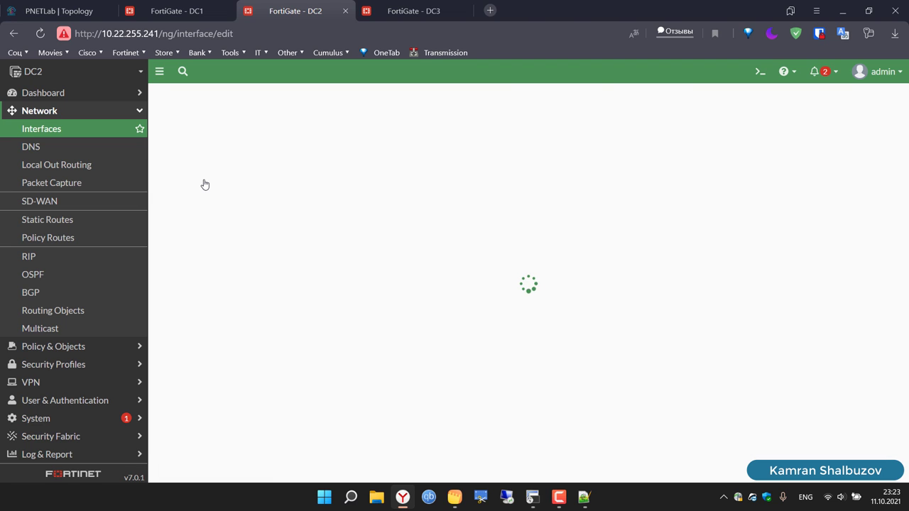
click(266, 120)
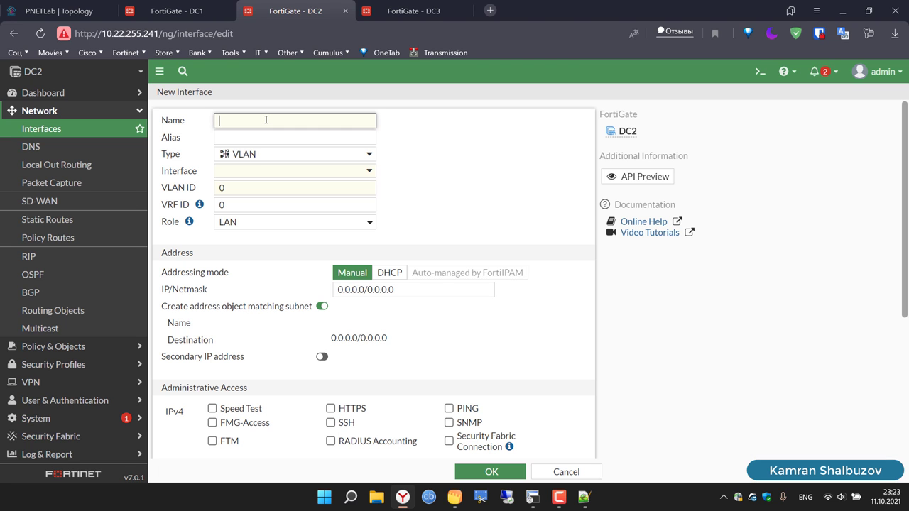
text(Lo1)
click(264, 158)
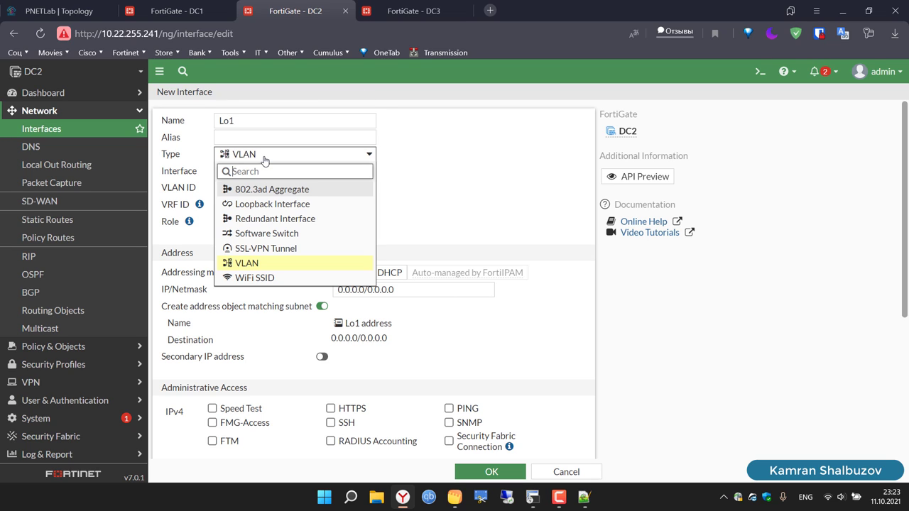
click(262, 206)
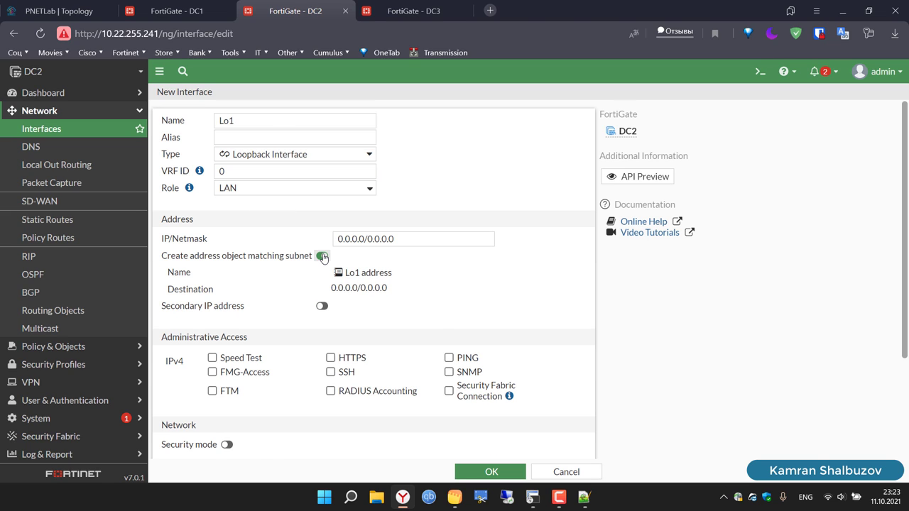
Step: Give DC2's Lo1 the address 2.2.2.2/32 without an address object and save it
click(321, 256)
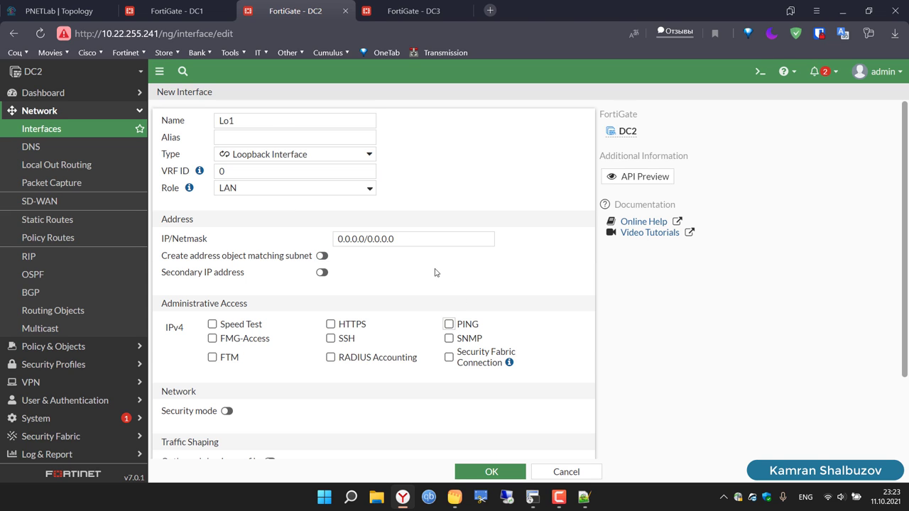
drag(412, 237, 328, 239)
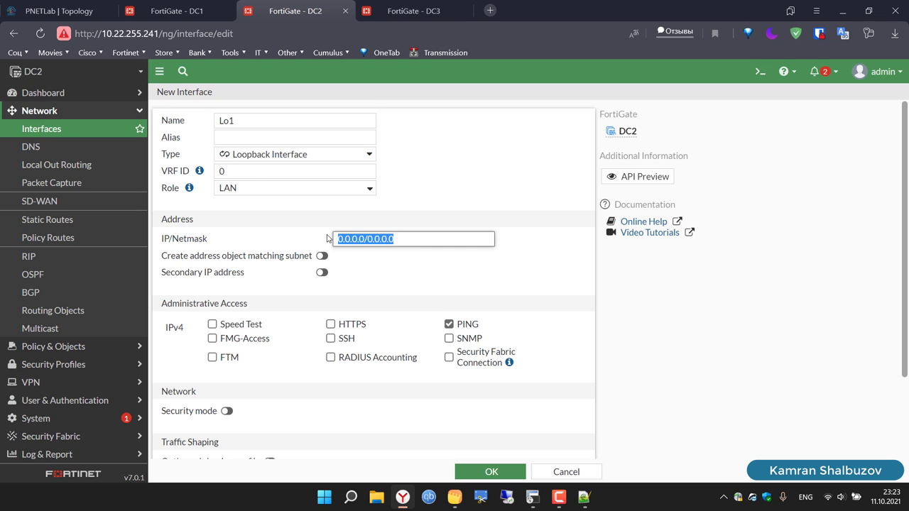
text(2.2.2.2)
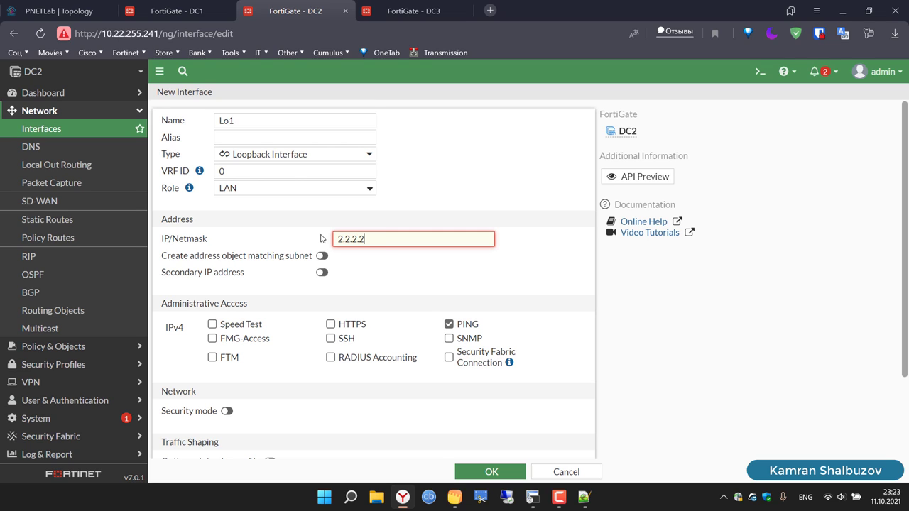
text(/32)
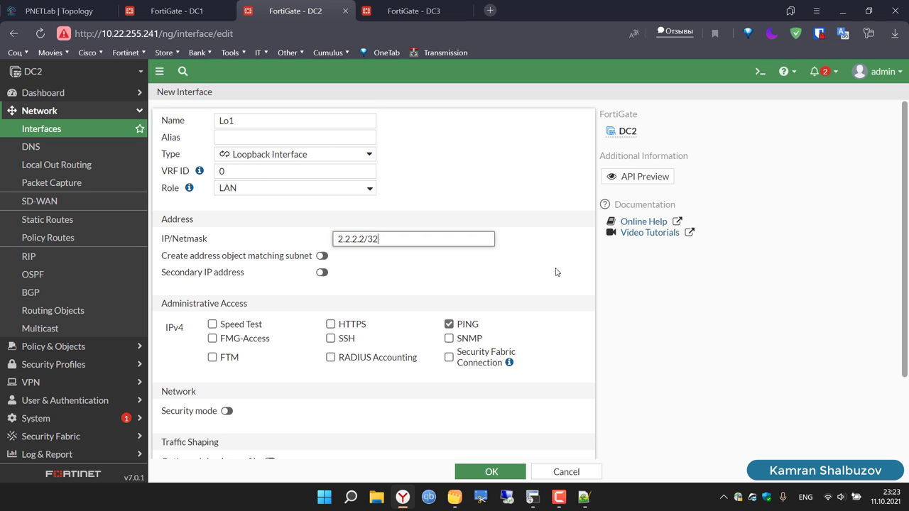
key(ctrl+shift+Left)
key(ctrl+shift+Left)
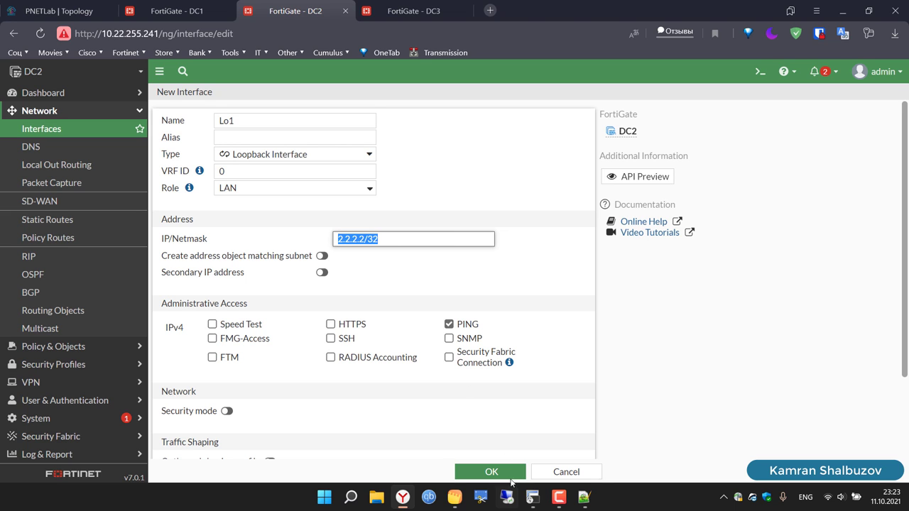
click(512, 474)
Step: On DC3, create a new Loopback Interface named Lo1
click(436, 5)
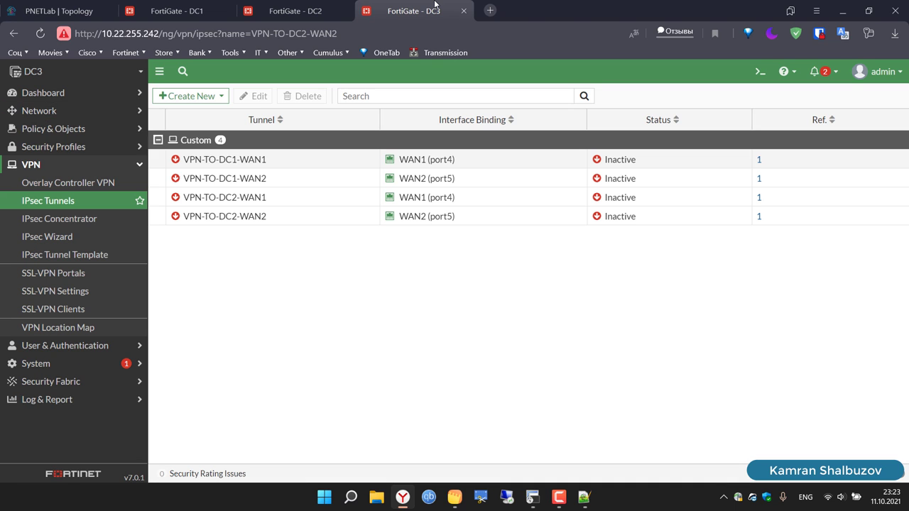
click(62, 113)
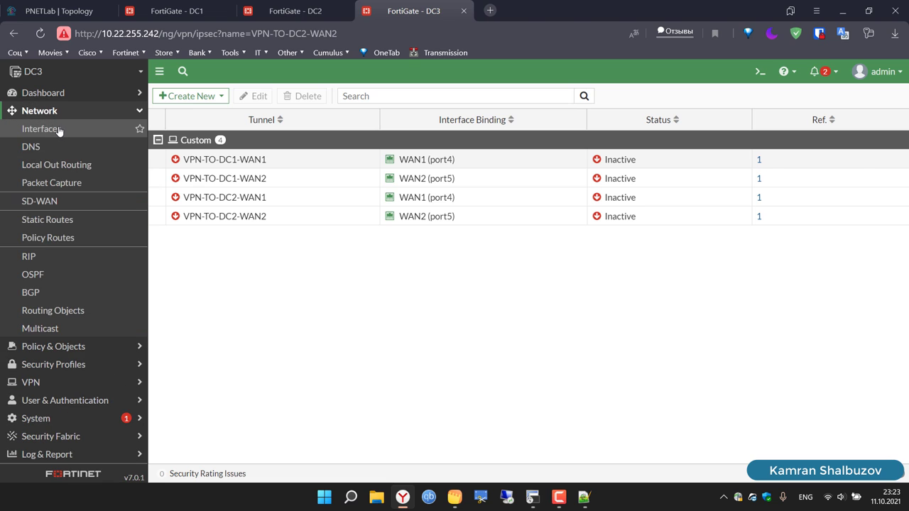
click(57, 130)
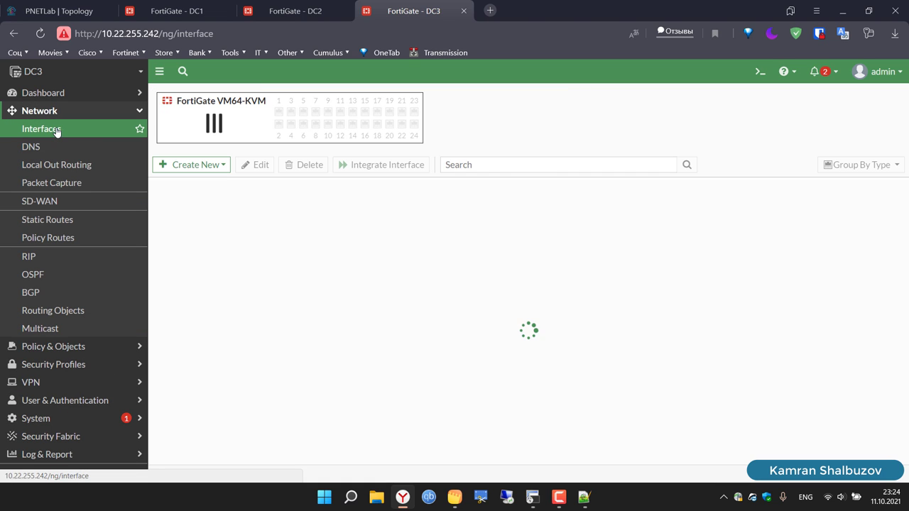
click(189, 165)
click(192, 182)
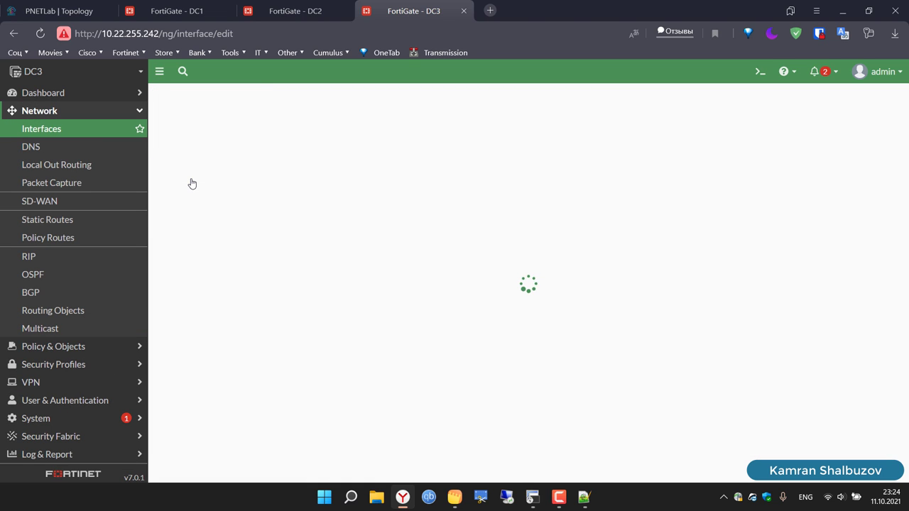
click(264, 118)
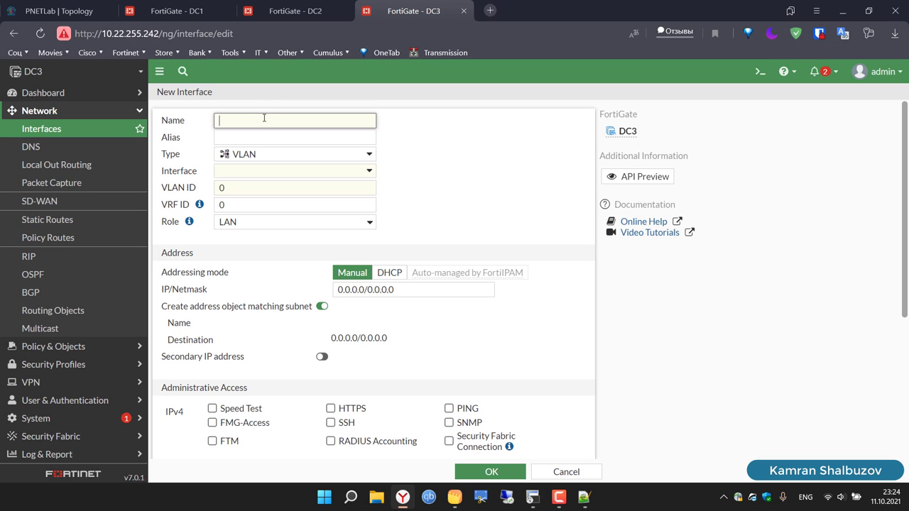
text(Lo1)
click(257, 157)
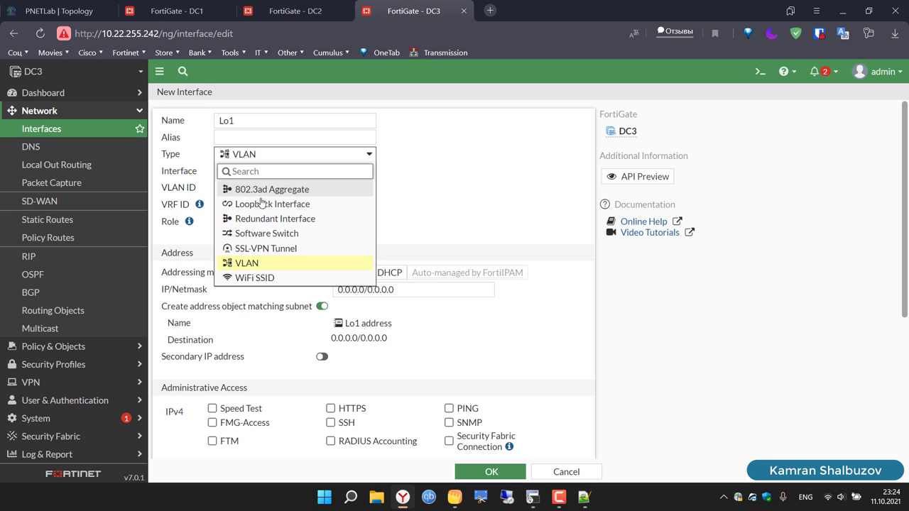
click(262, 204)
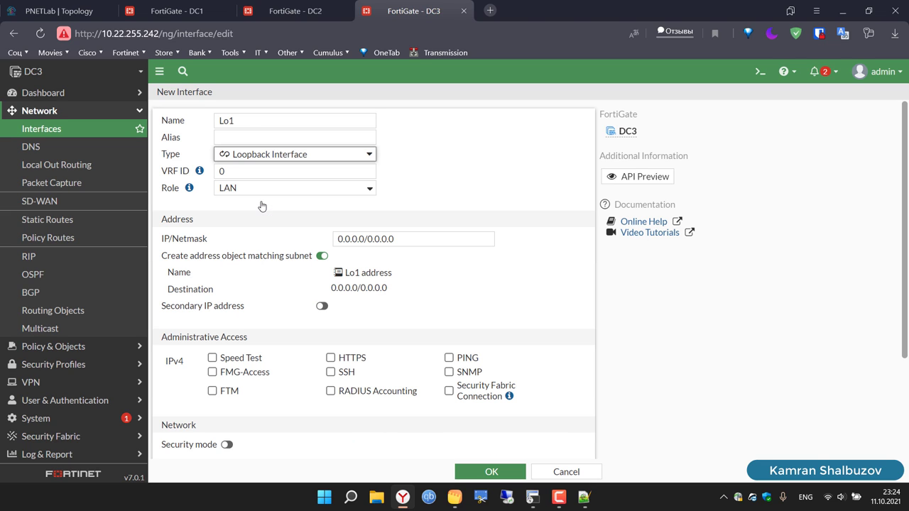
Step: Save DC3's Lo1 with 2.2.2.3/32, PING allowed and no address object
click(322, 256)
click(403, 239)
key(ctrl+a)
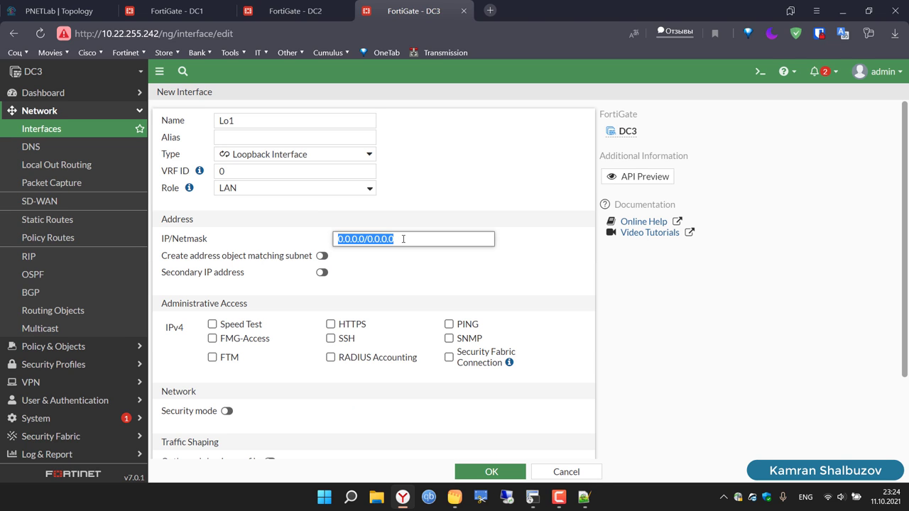
text(2.2.2.2/32)
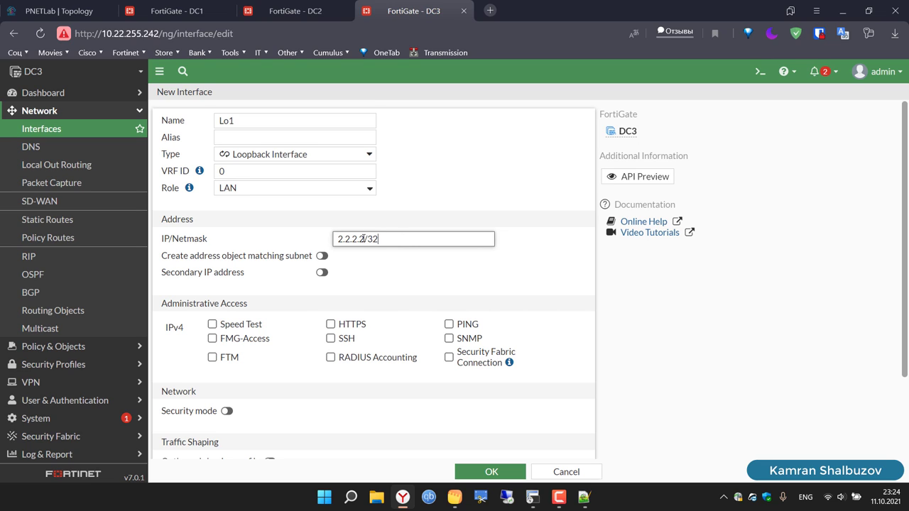
key(BackSpace)
text(3)
click(449, 324)
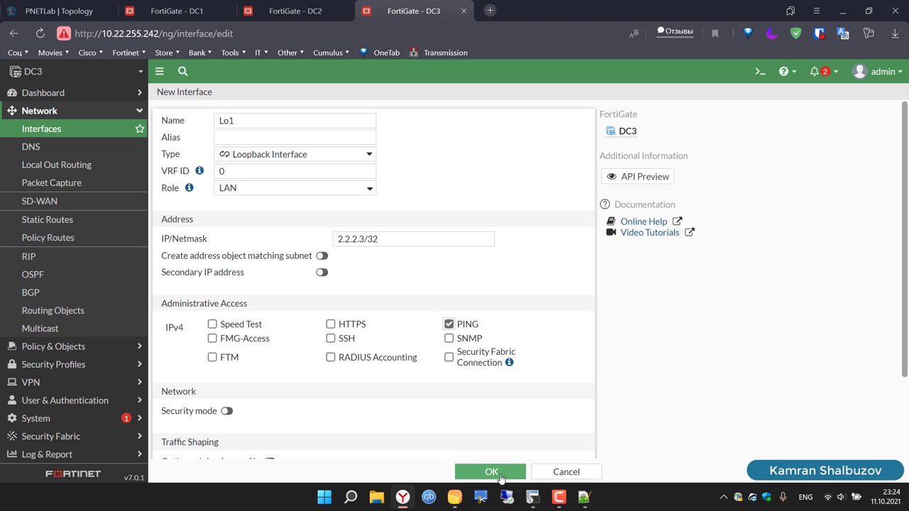
click(492, 473)
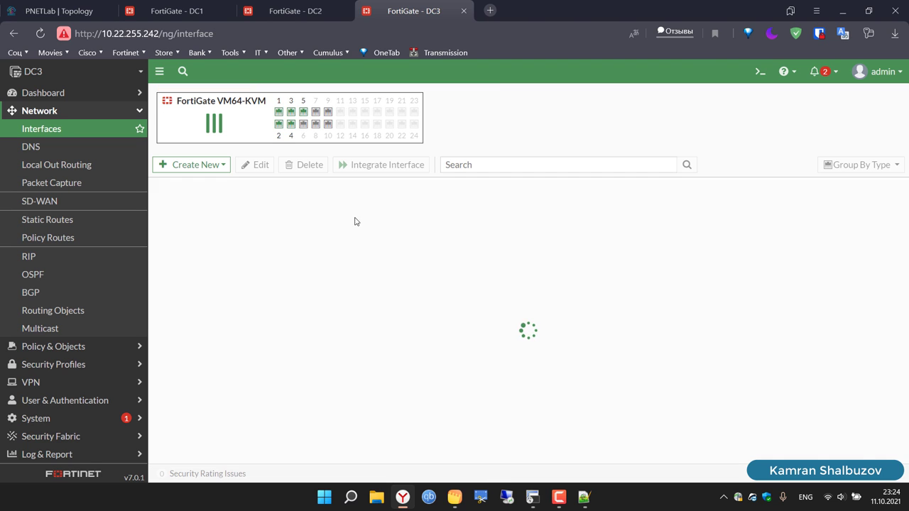
click(195, 6)
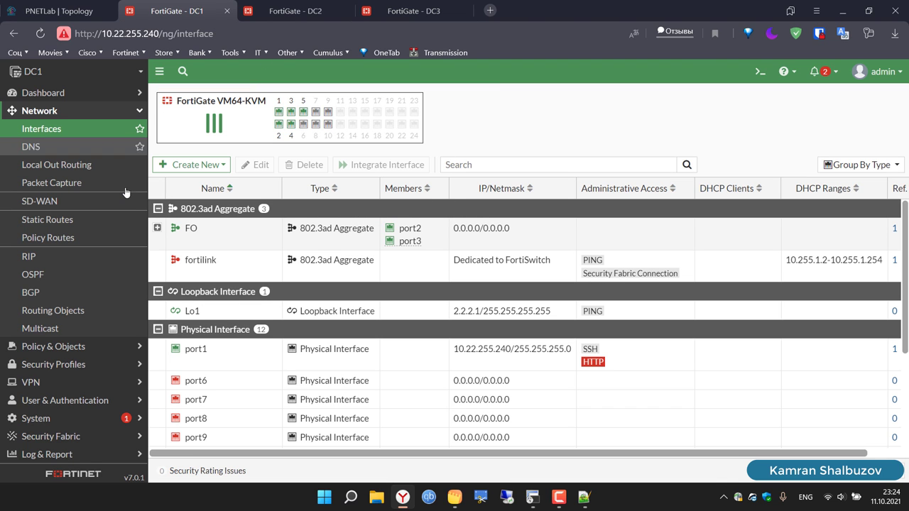
Step: Open DC1's SD-WAN page and begin a new SD-WAN zone
click(50, 354)
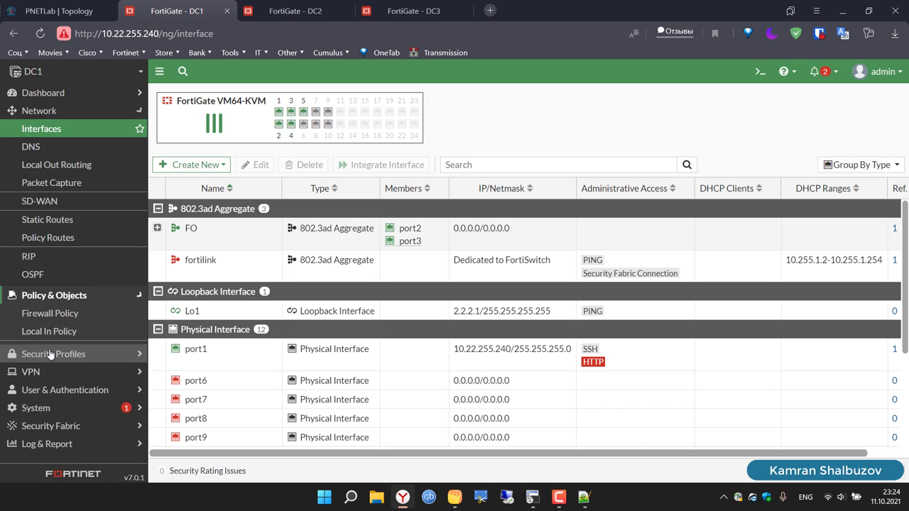
click(35, 112)
click(47, 204)
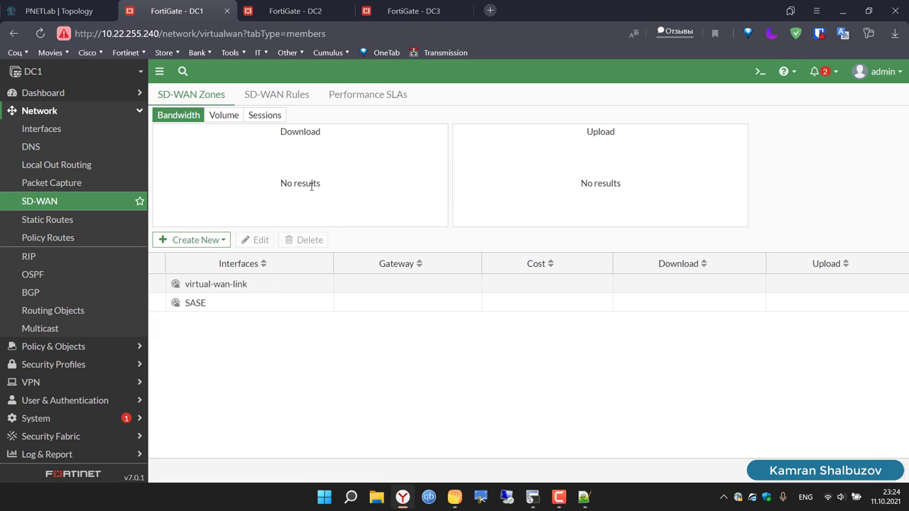
click(208, 243)
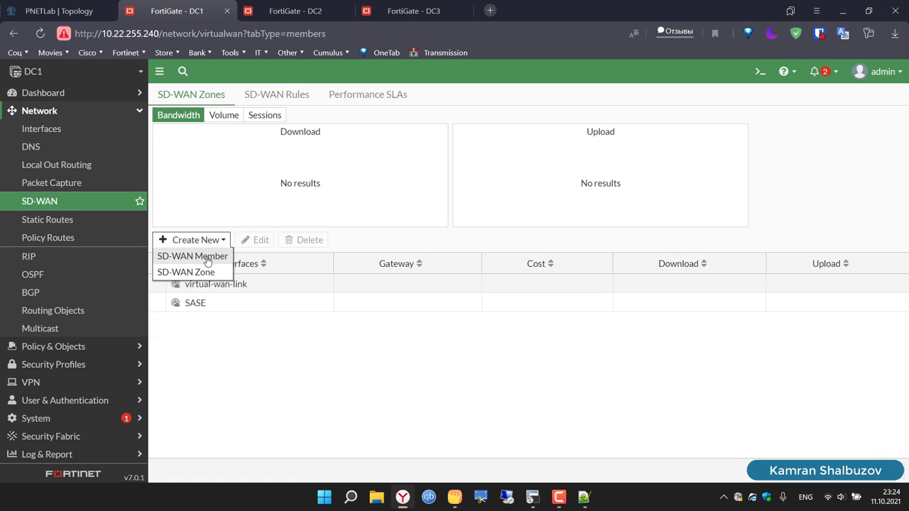
click(204, 270)
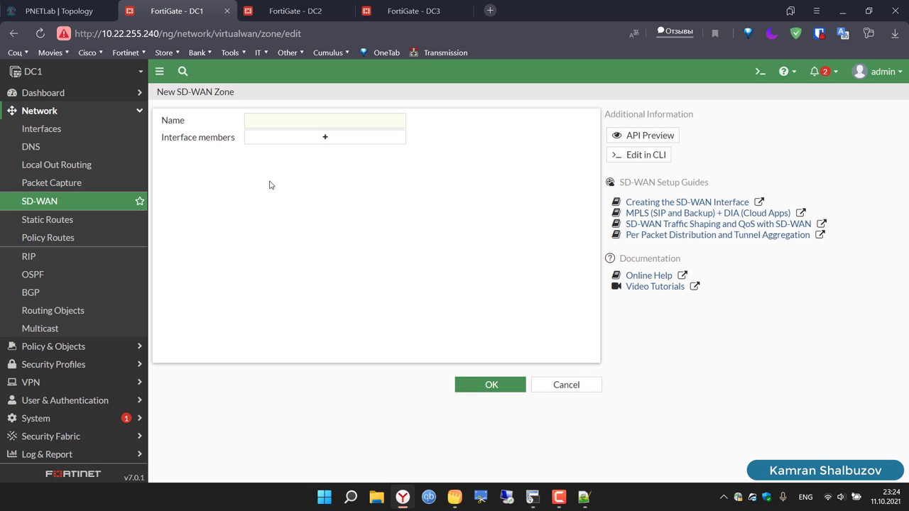
click(322, 142)
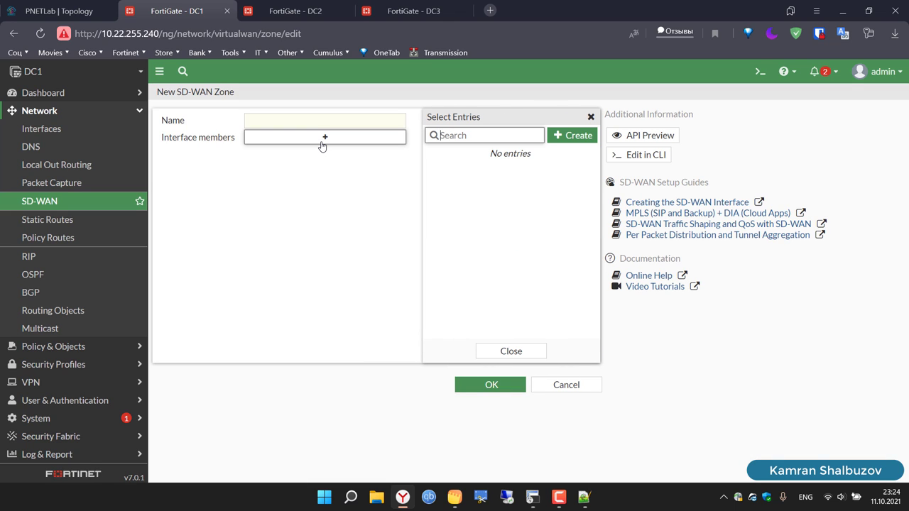
click(37, 201)
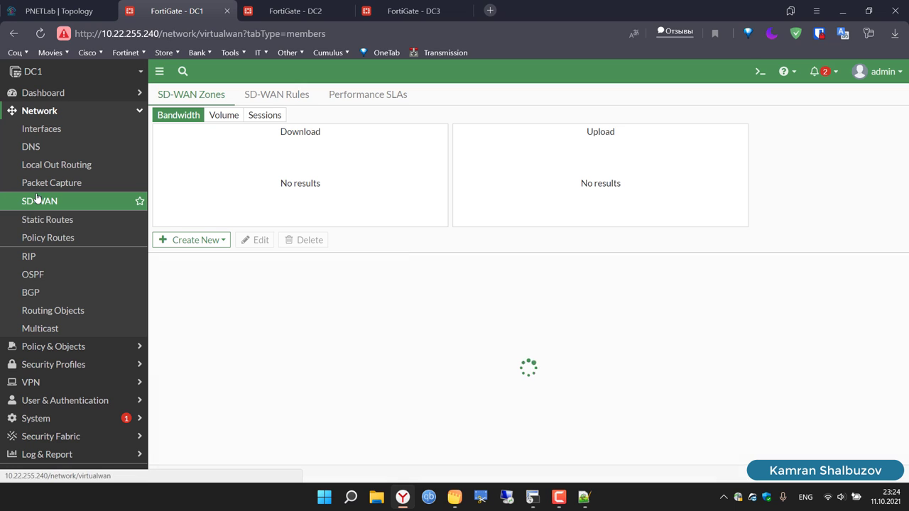
Step: Create the SD-WAN zone named SD-WAN-DC2
click(220, 240)
click(199, 271)
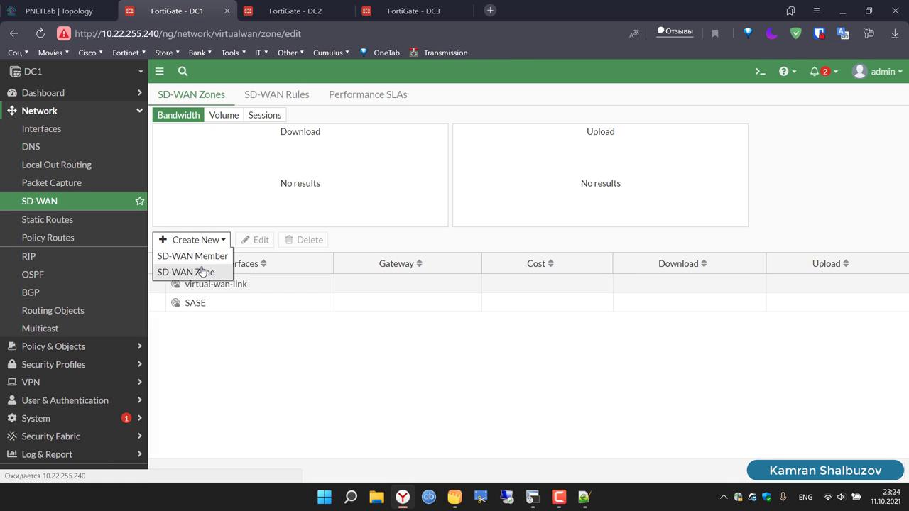
click(292, 124)
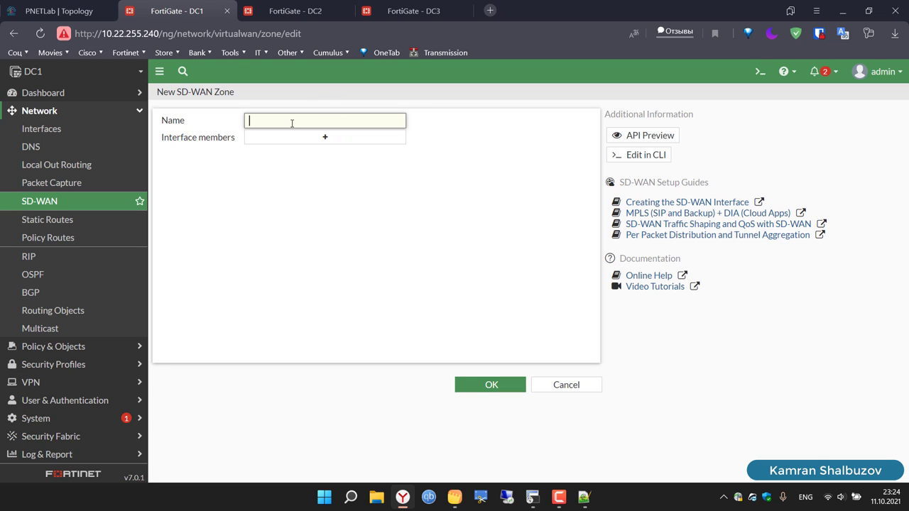
text(S)
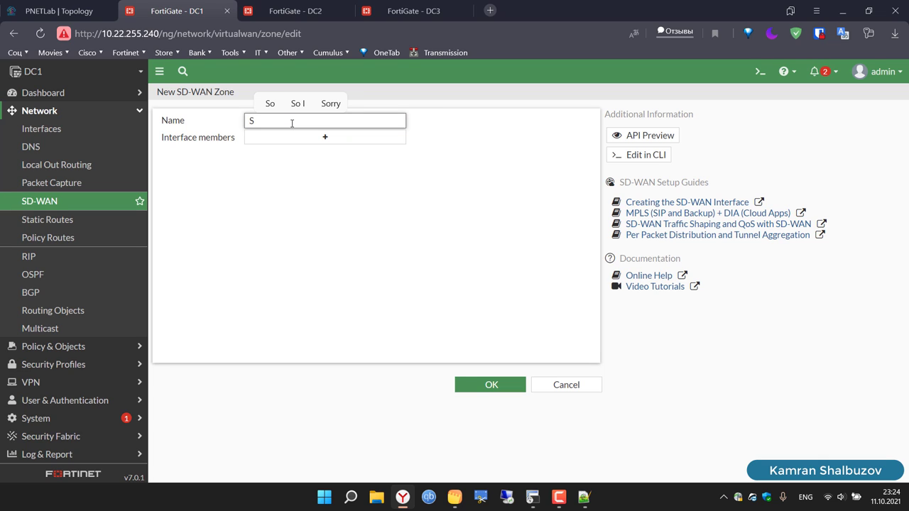
text(DWAN)
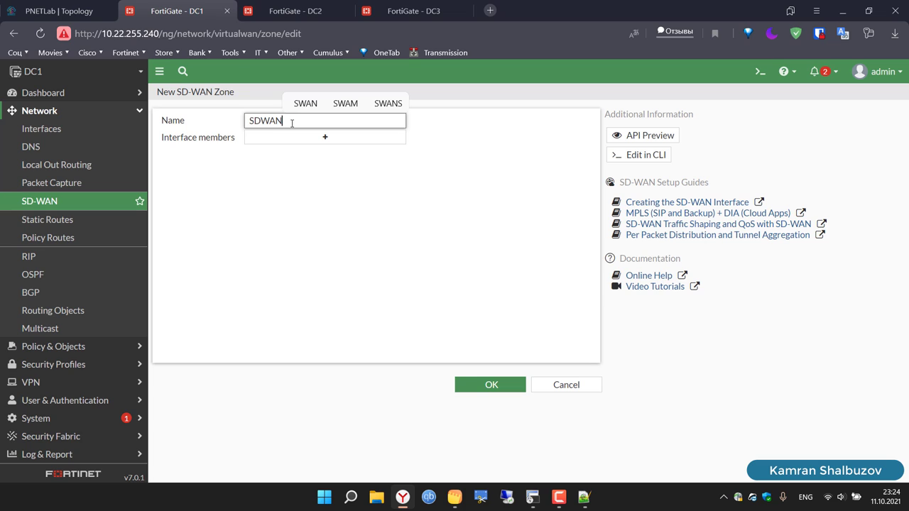
text(DC2)
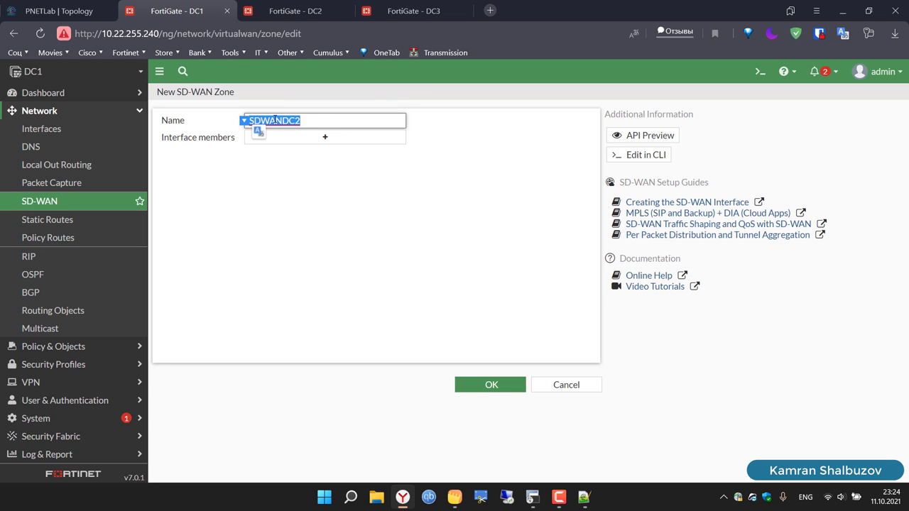
click(282, 121)
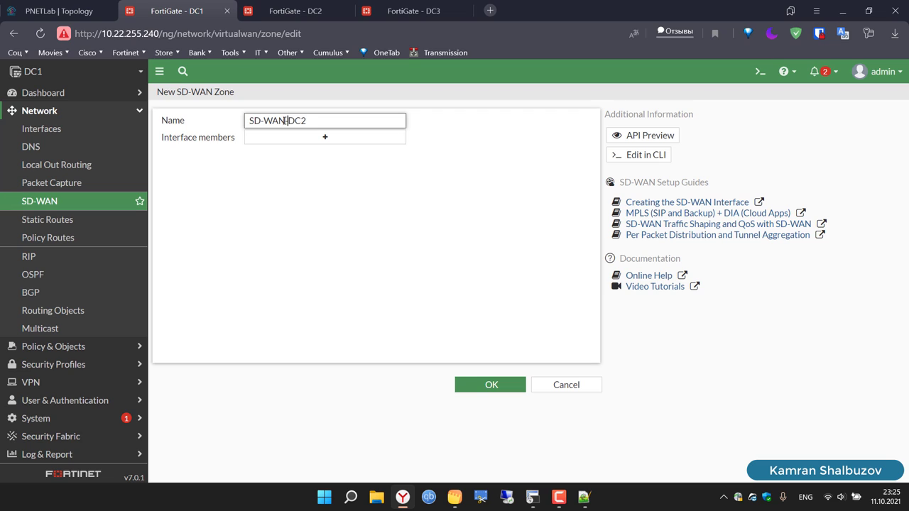
key(ctrl+a)
key(ctrl+c)
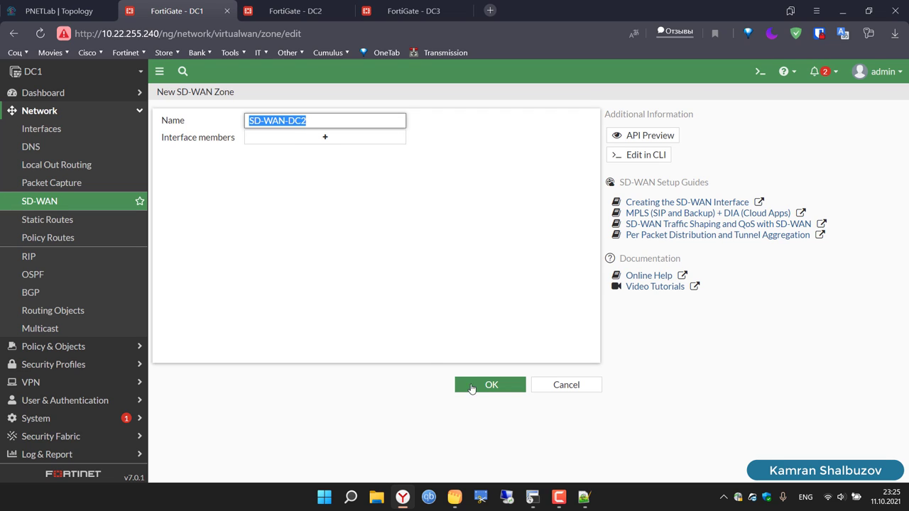
click(471, 388)
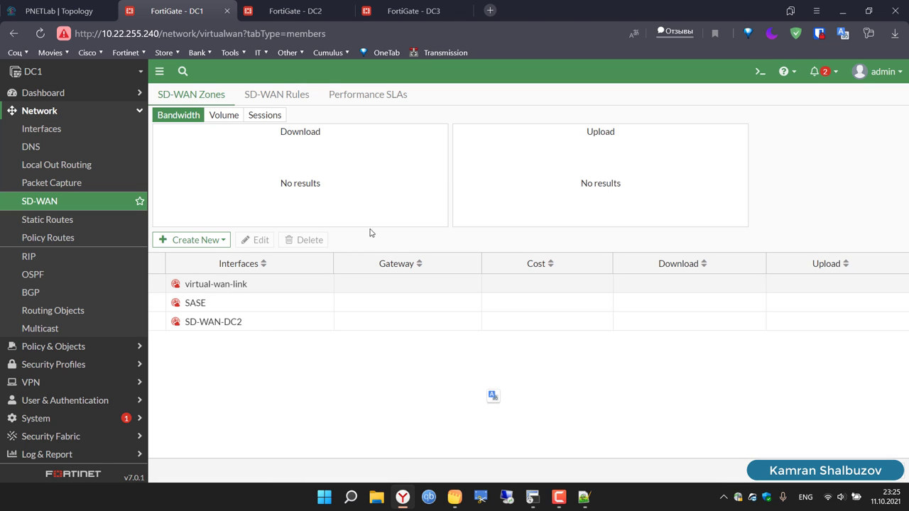
Step: Create zone SD-WAN-DC3, then start a new SD-WAN member
click(201, 241)
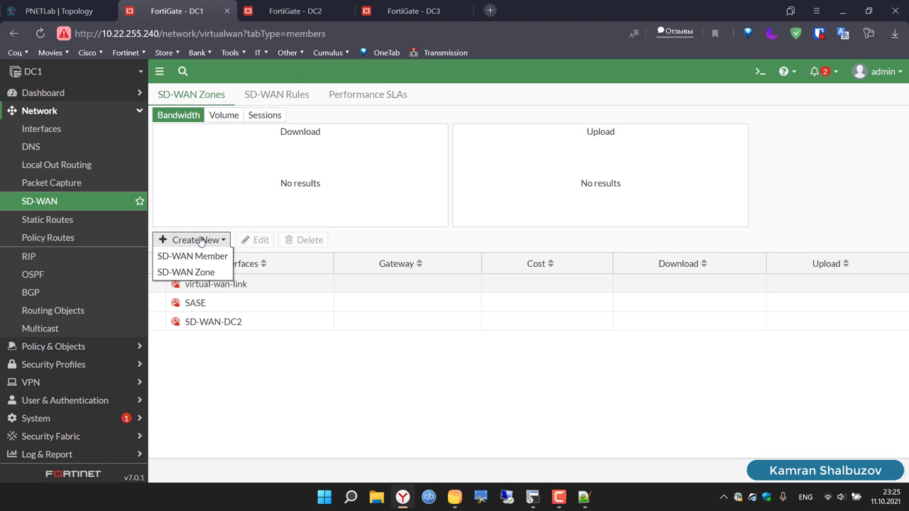
click(199, 272)
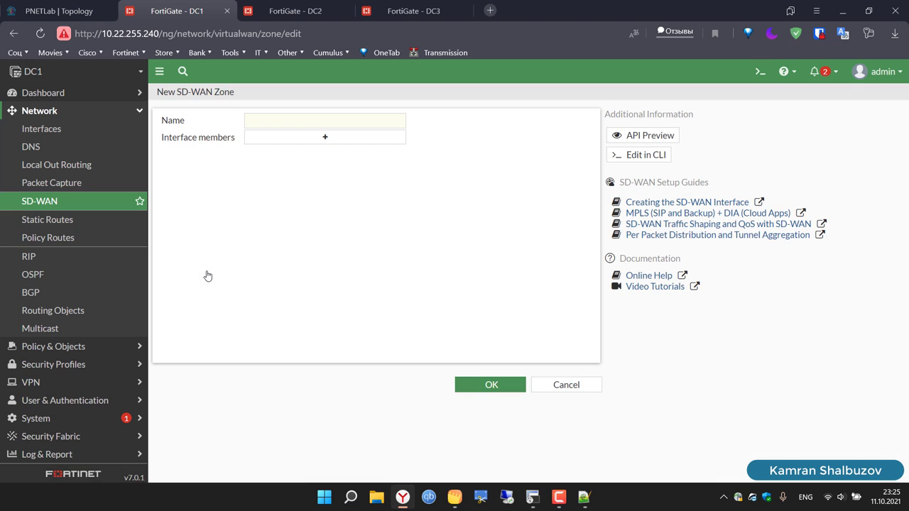
click(355, 120)
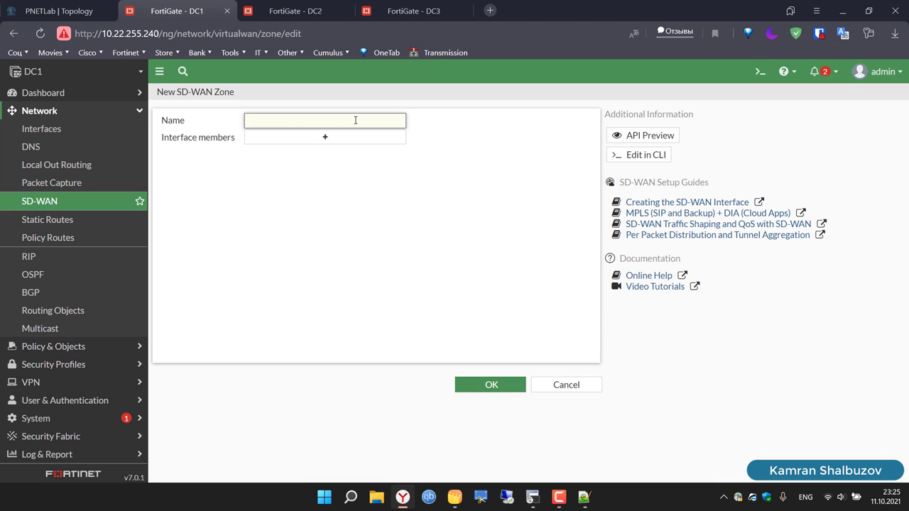
key(ctrl+v)
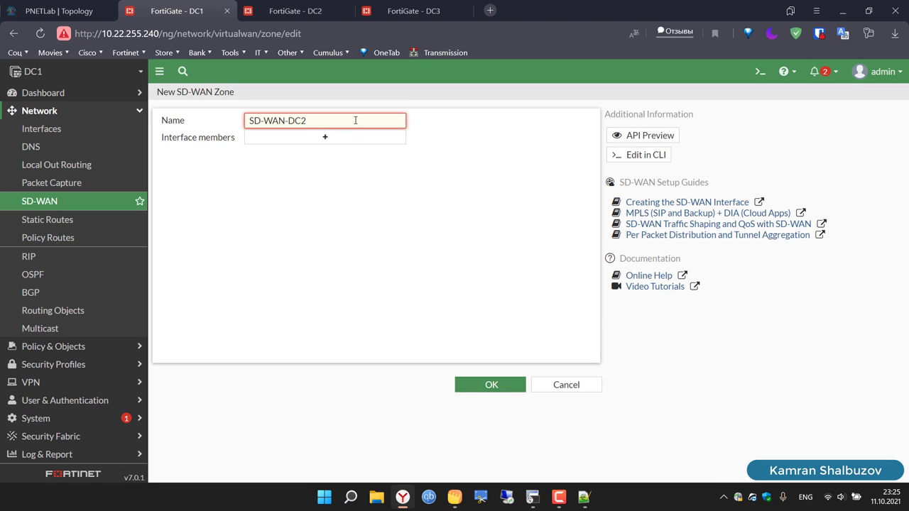
key(BackSpace)
text(3)
click(490, 385)
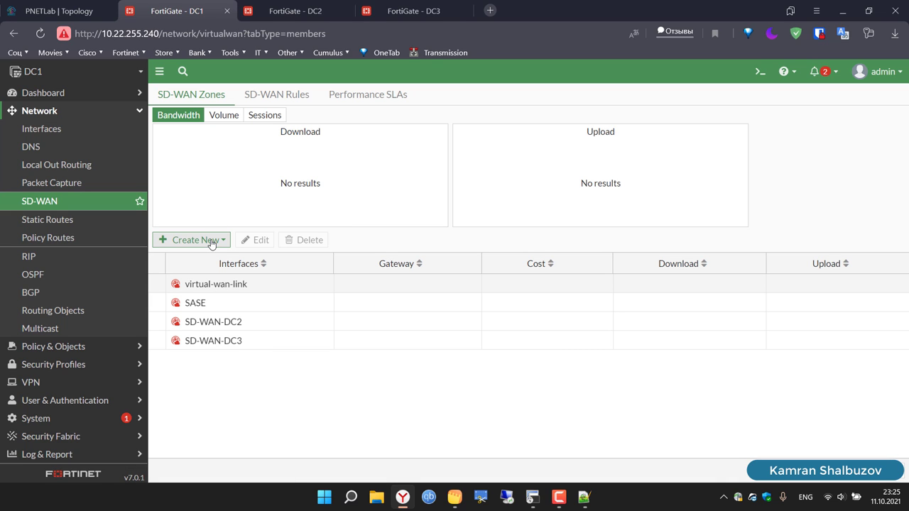
click(206, 245)
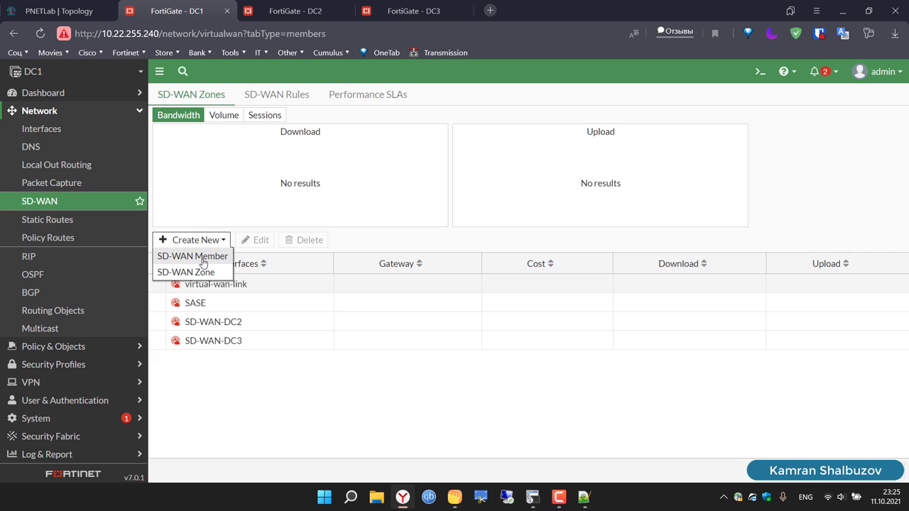
click(190, 255)
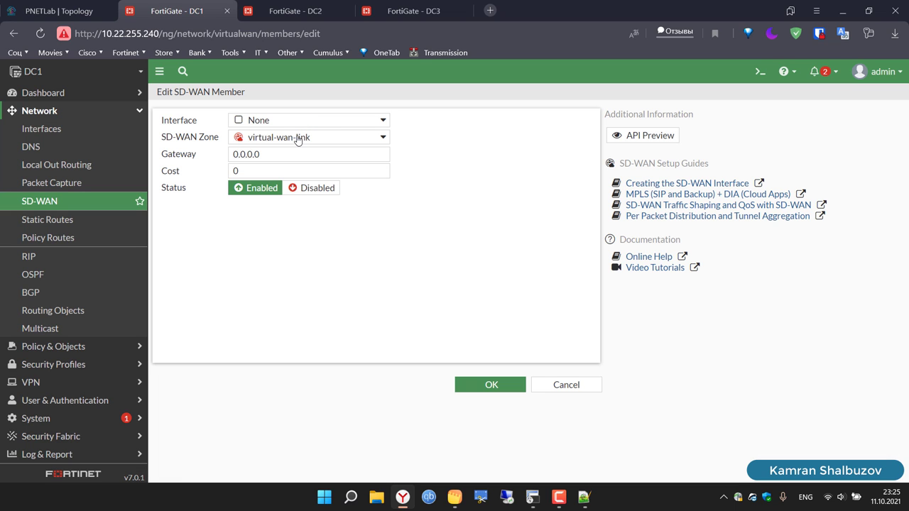
Step: Add VPN-TO-DC2-WAN1 as a member of zone SD-WAN-DC2
click(297, 138)
click(297, 187)
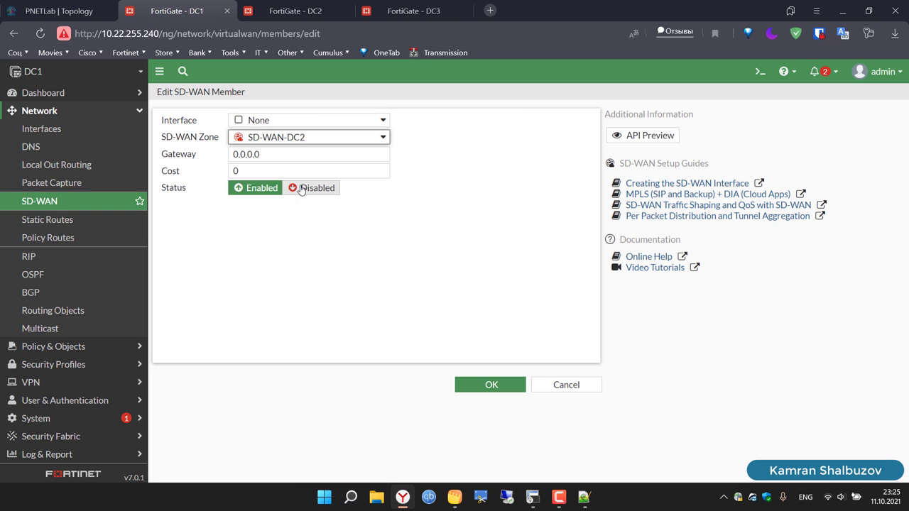
click(305, 120)
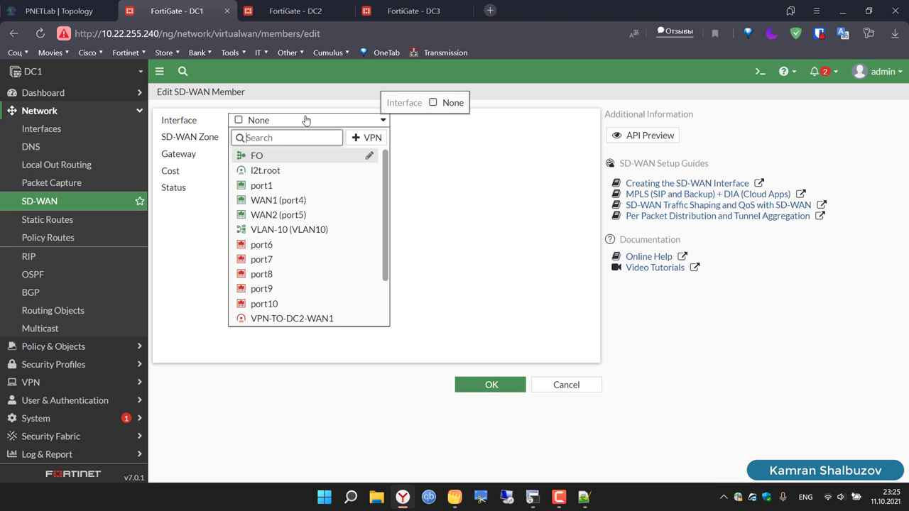
scroll(337, 269, down, 2)
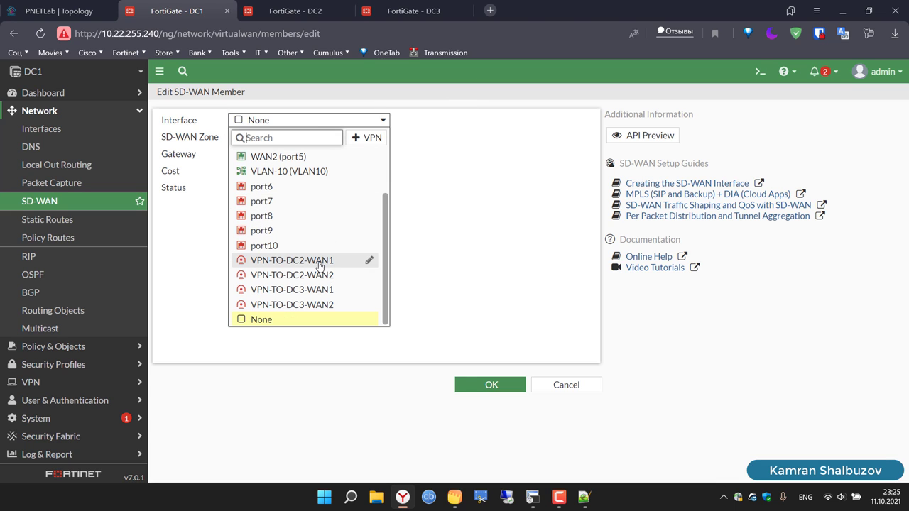
click(321, 262)
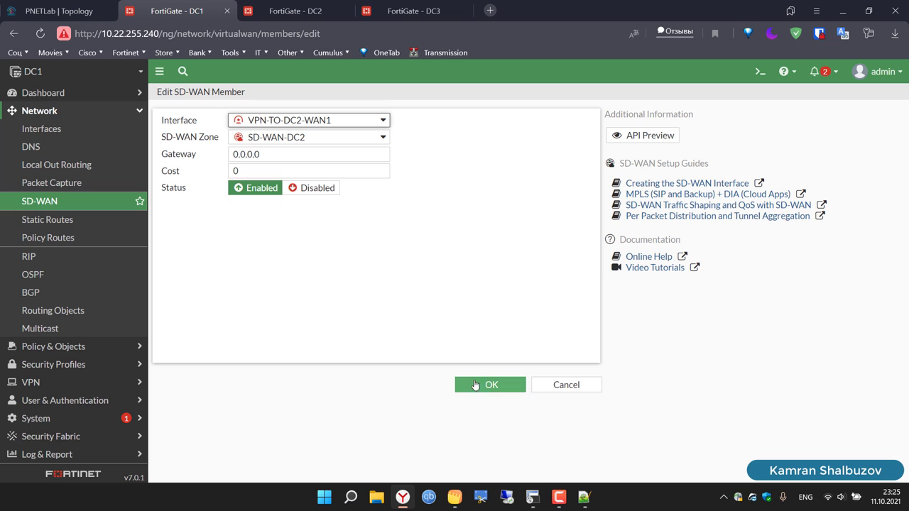
click(486, 384)
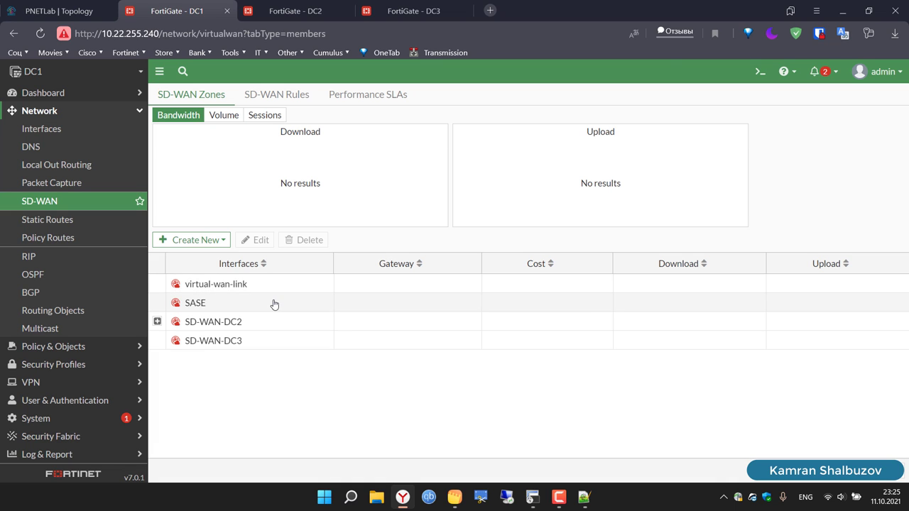
Step: Add VPN-TO-DC2-WAN2 as a second member of zone SD-WAN-DC2
click(211, 244)
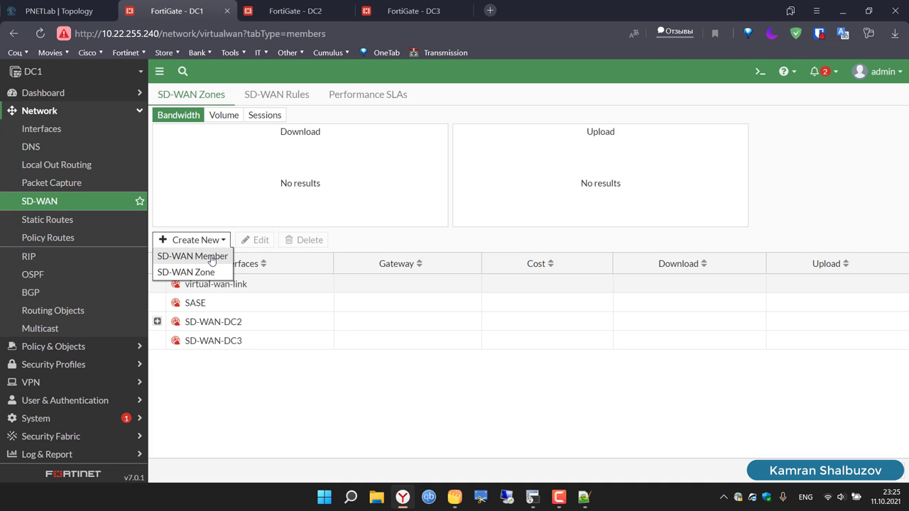
click(208, 254)
click(302, 140)
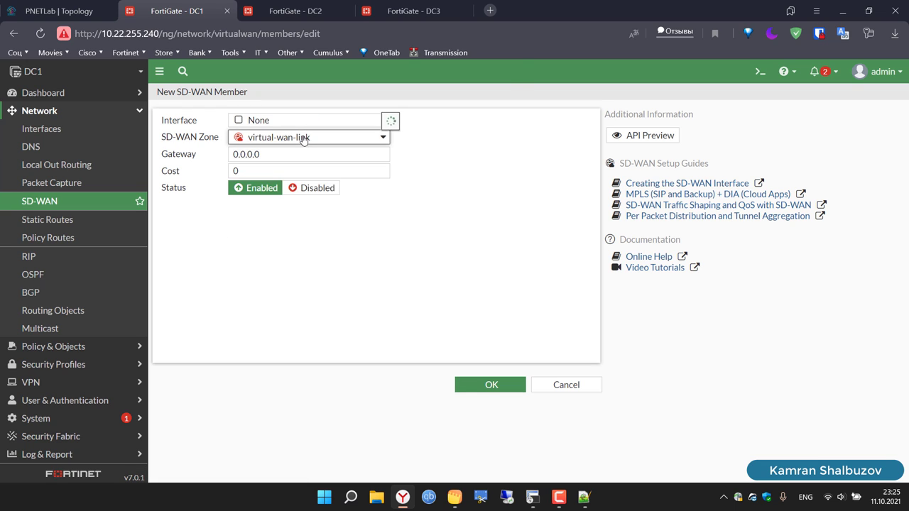
click(324, 186)
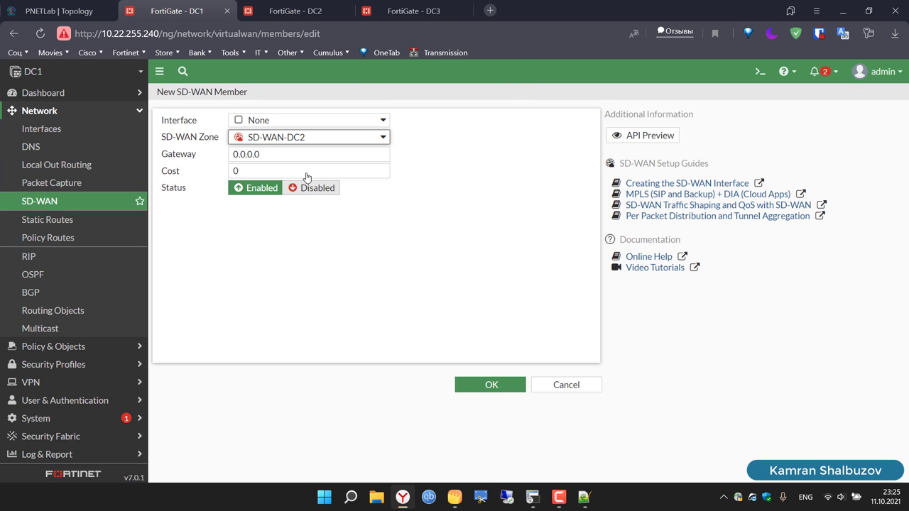
click(269, 122)
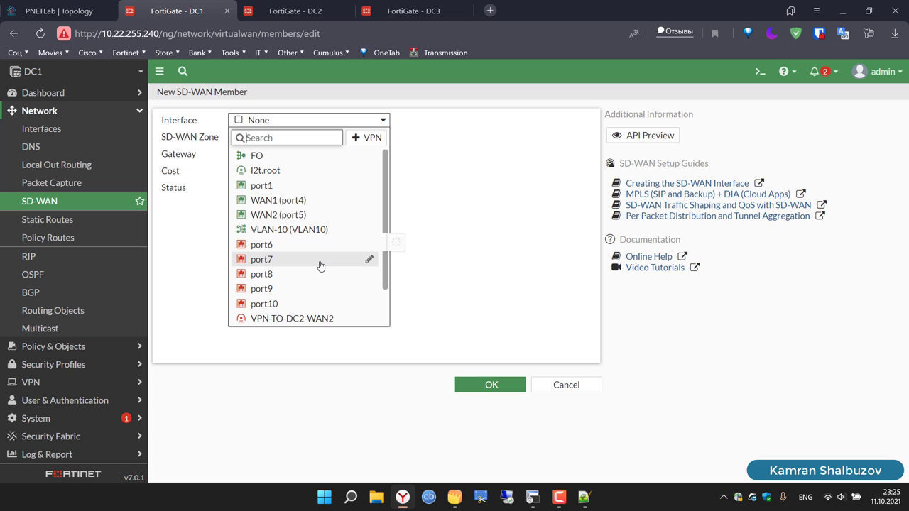
scroll(321, 267, down, 2)
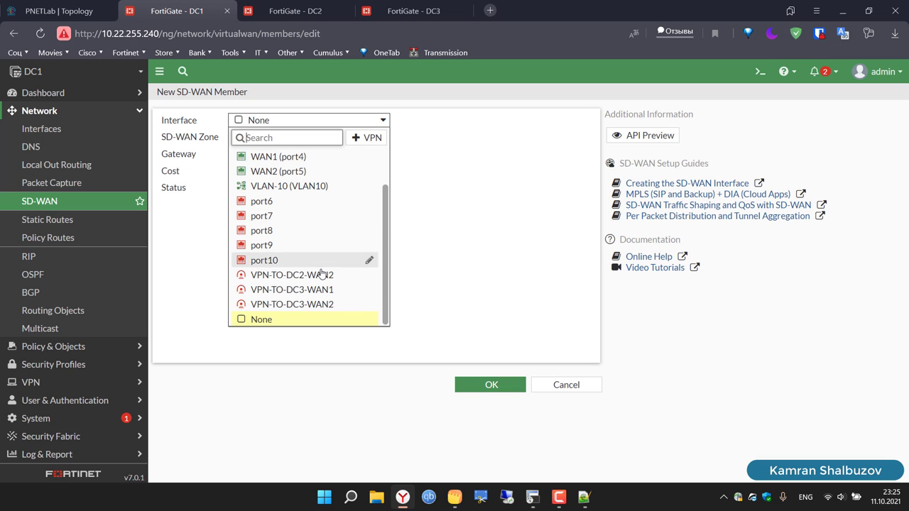
click(323, 275)
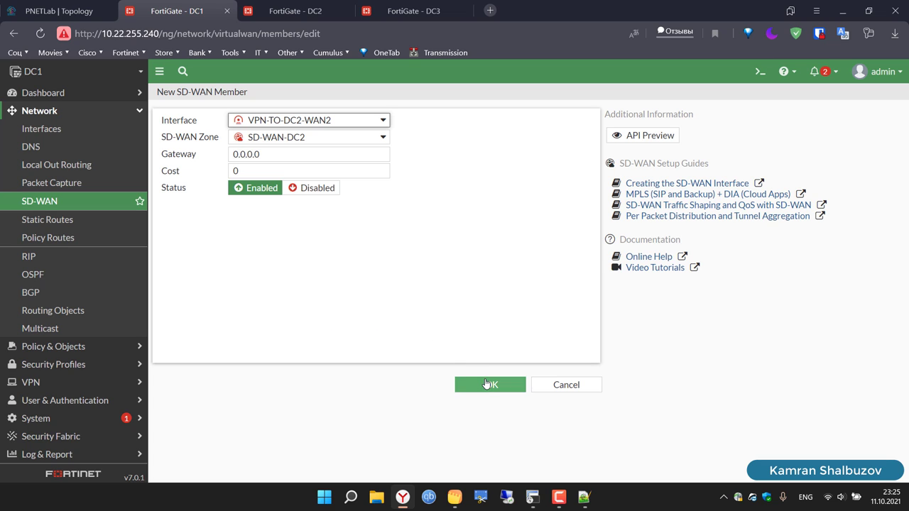
click(486, 384)
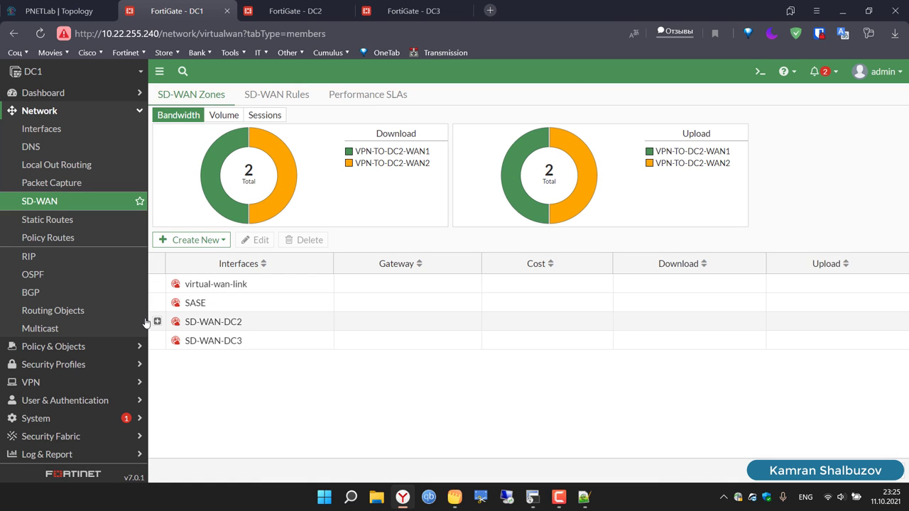
Step: Expand SD-WAN-DC2, then open the SD-WAN-DC3 zone and leave its members unchanged
click(158, 322)
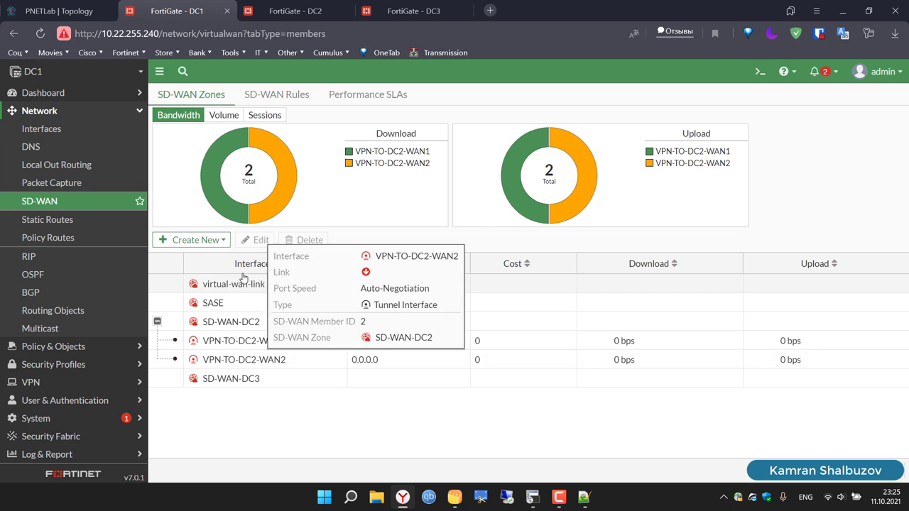
click(273, 386)
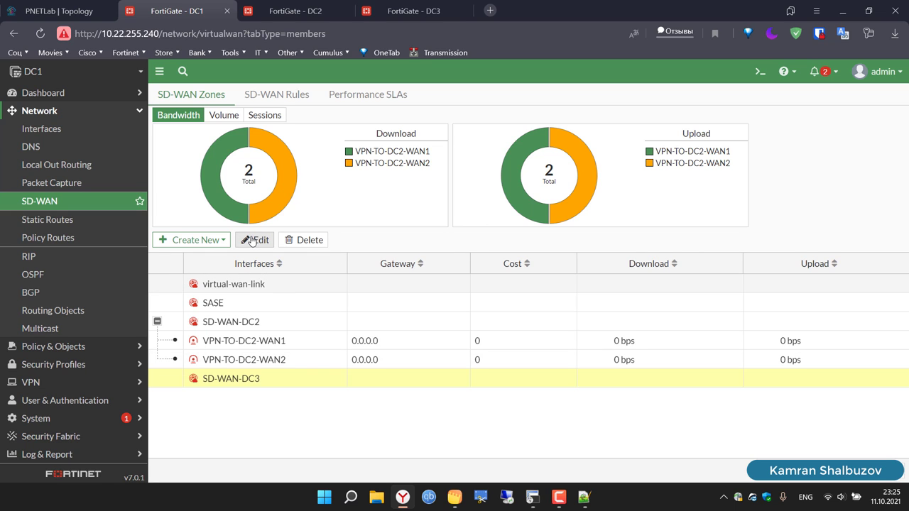
click(254, 240)
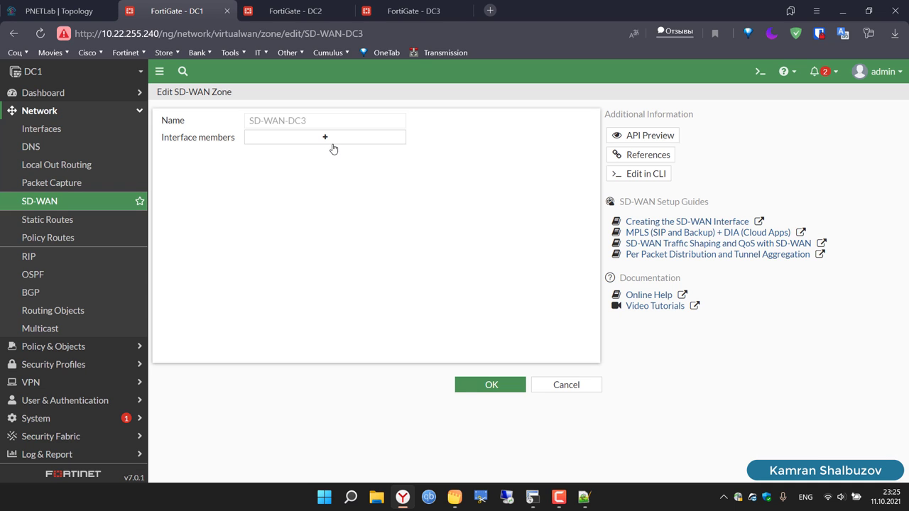
click(325, 137)
click(458, 156)
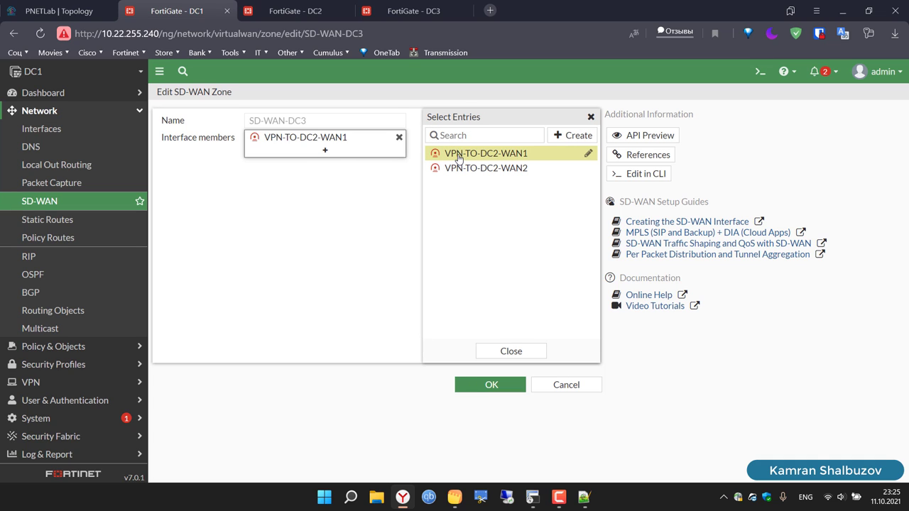
click(458, 156)
click(592, 118)
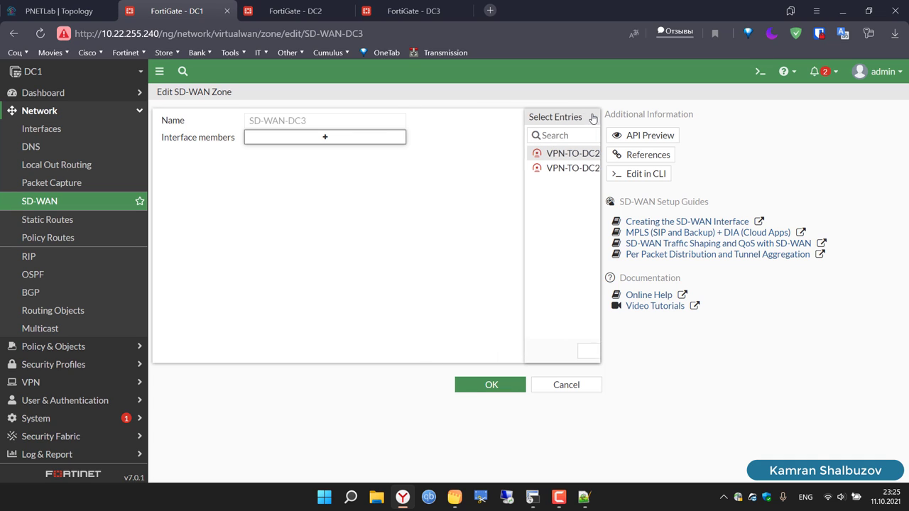
click(50, 206)
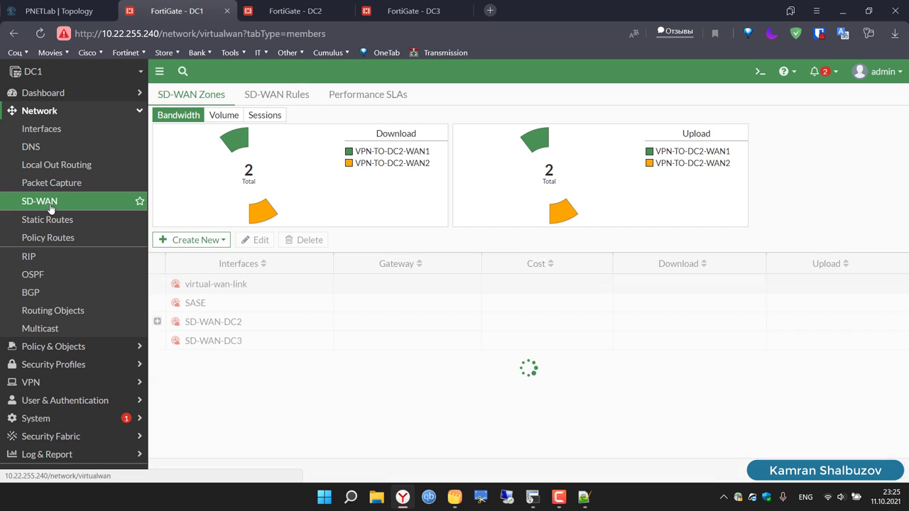
Step: Add an SD-WAN member VPN-TO-DC3-WAN1 in zone SD-WAN-DC3
click(227, 240)
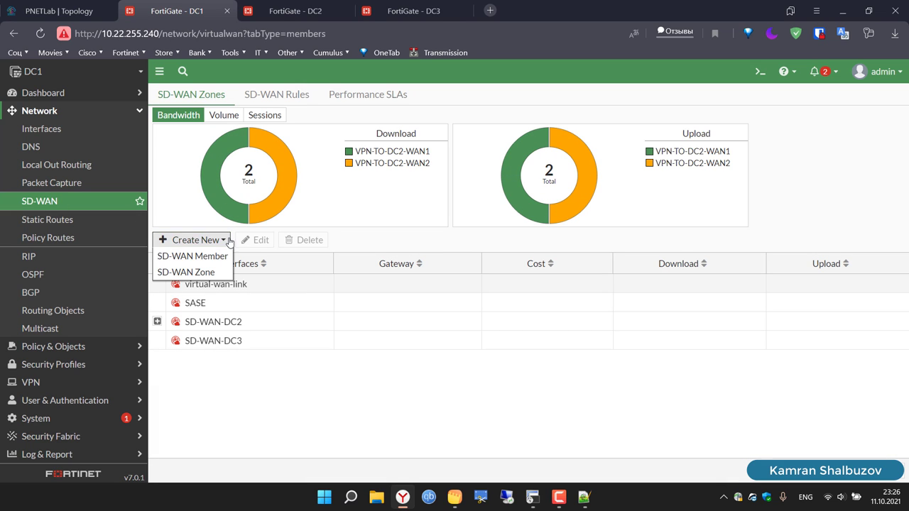
click(201, 262)
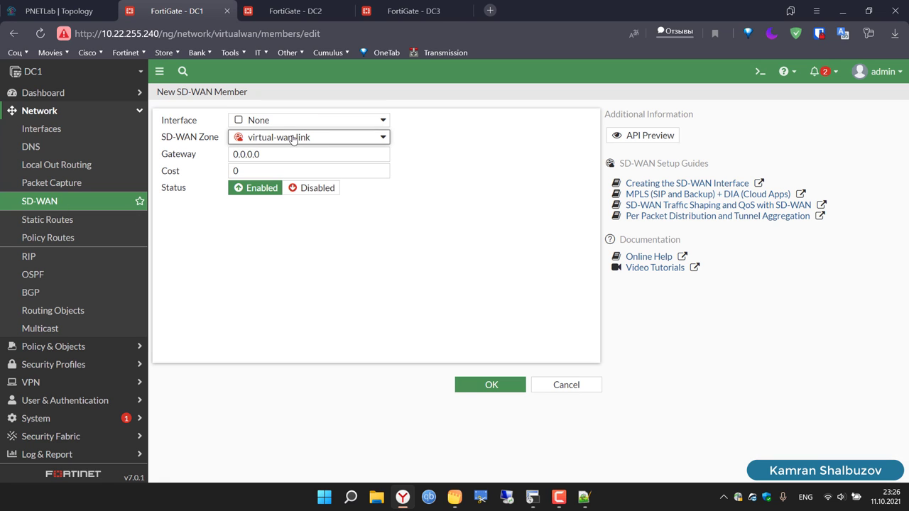
click(293, 139)
click(299, 203)
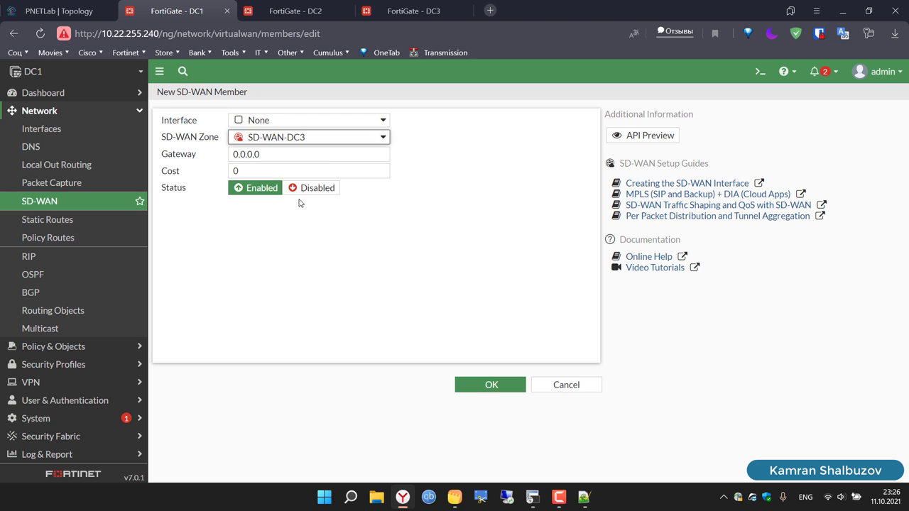
click(274, 128)
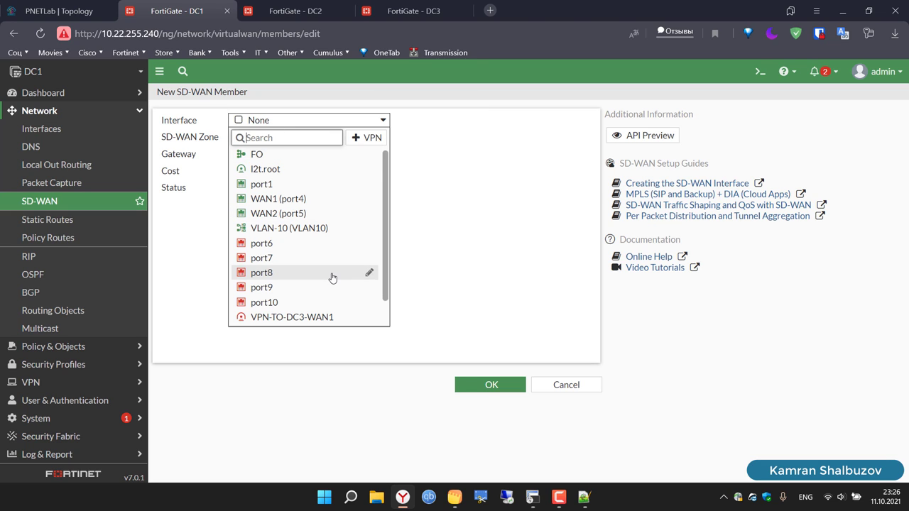
scroll(332, 278, down, 1)
click(311, 291)
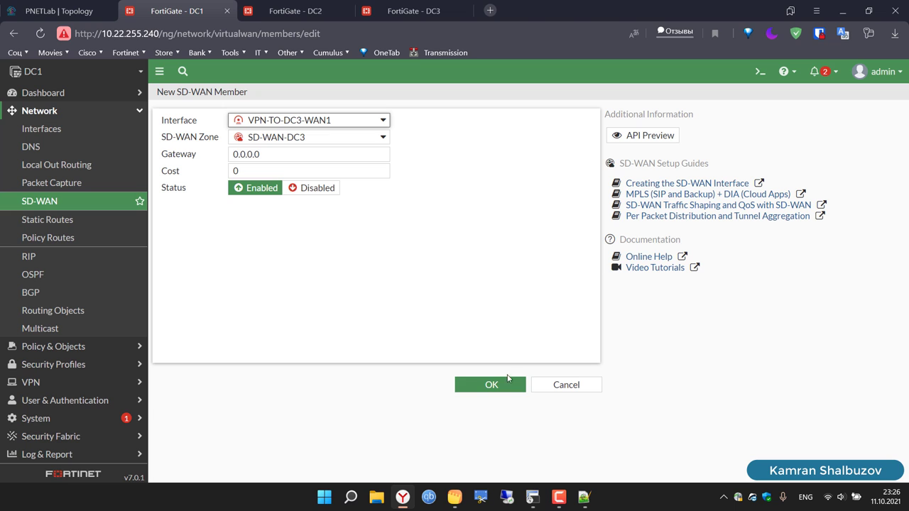
click(506, 382)
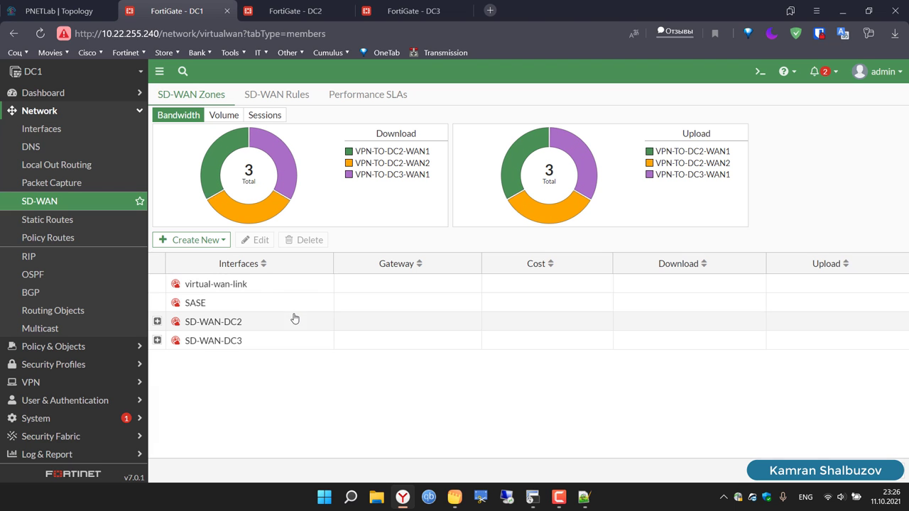
Step: Add an SD-WAN member VPN-TO-DC3-WAN2 in zone SD-WAN-DC3
click(194, 240)
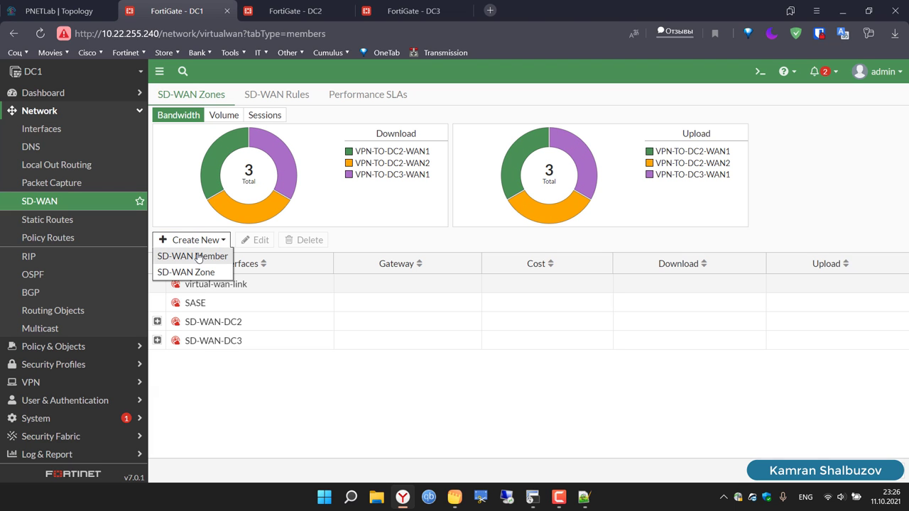
click(196, 257)
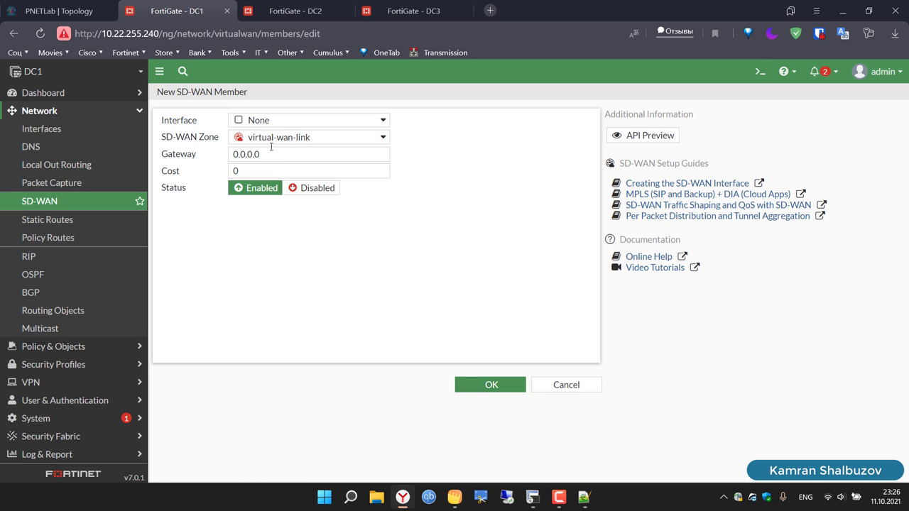
click(272, 146)
click(293, 203)
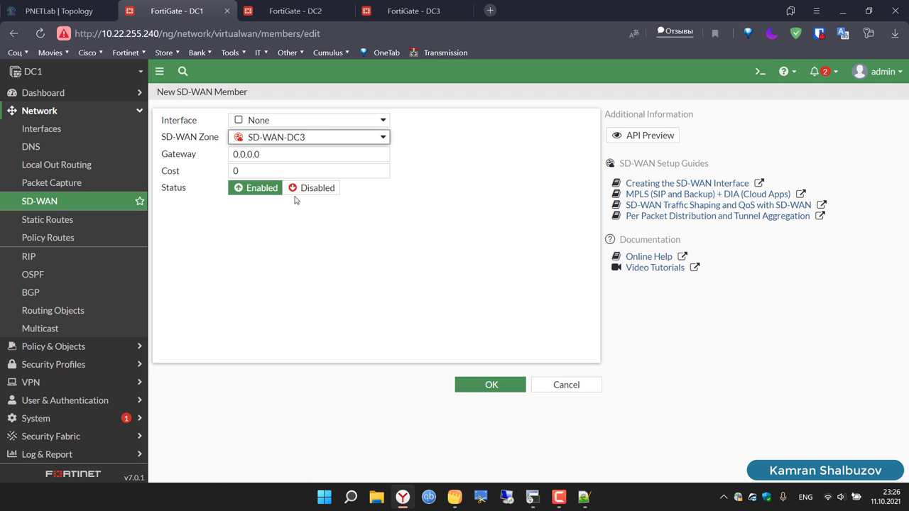
click(291, 122)
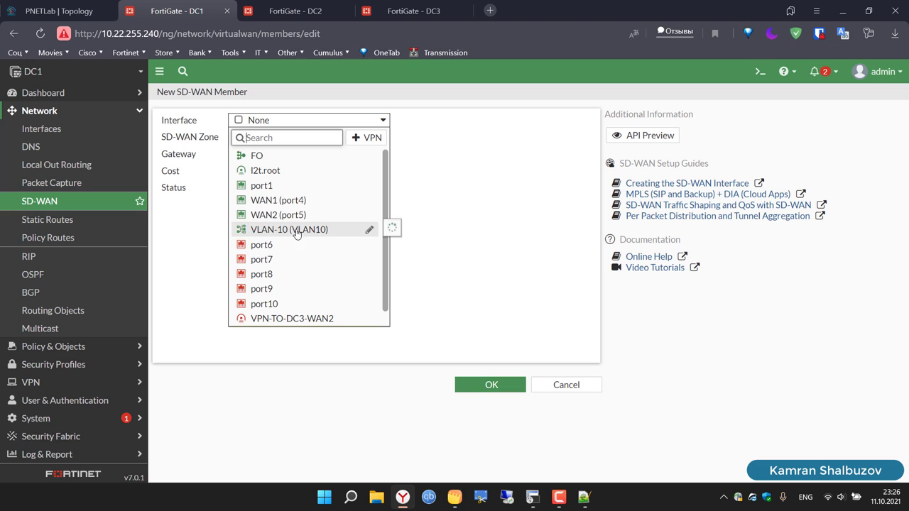
scroll(304, 318, down, 1)
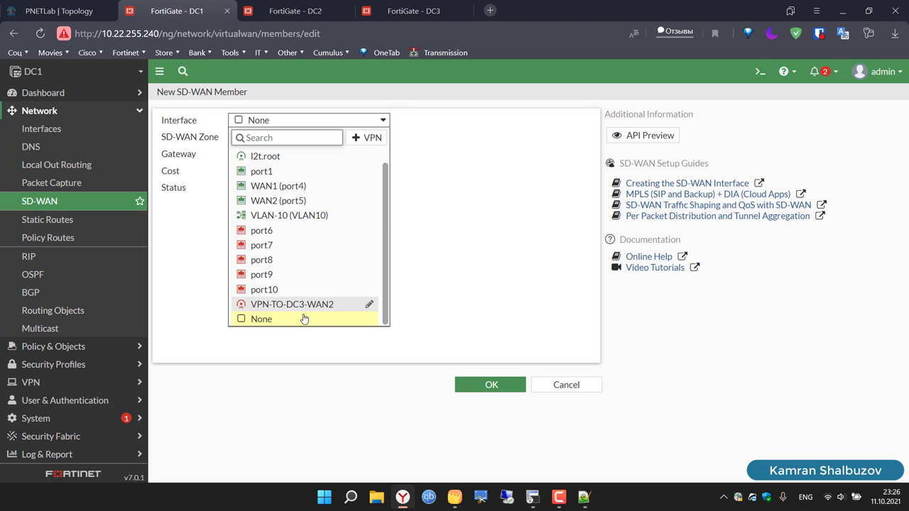
click(313, 306)
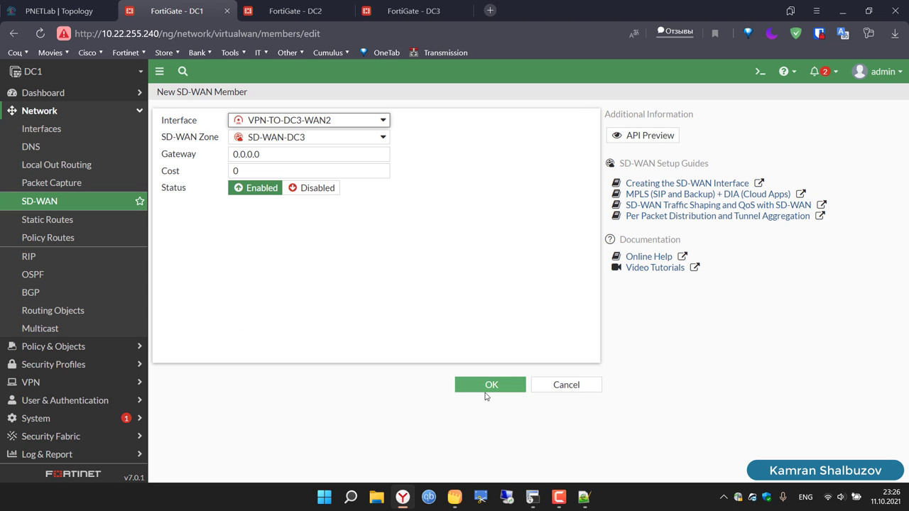
click(492, 386)
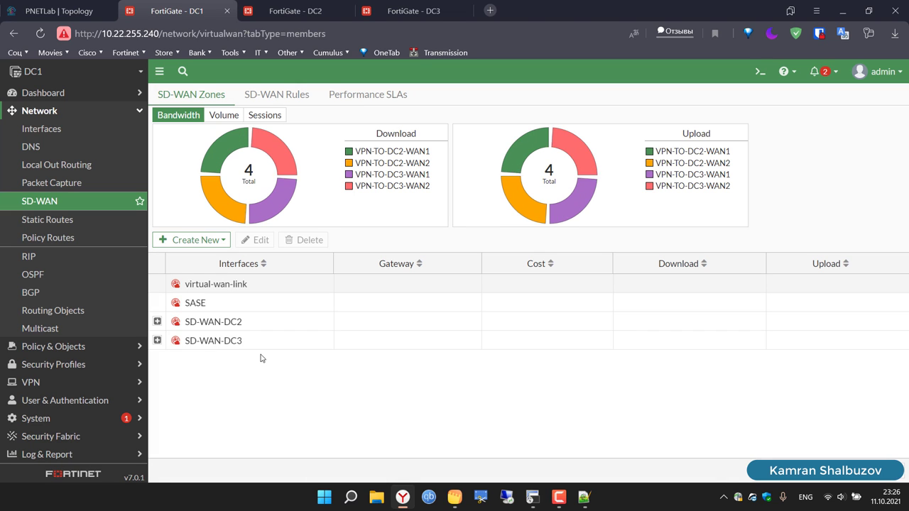
Step: Expand SD-WAN-DC2 and SD-WAN-DC3 to confirm their tunnel members, then switch to DC2
click(157, 322)
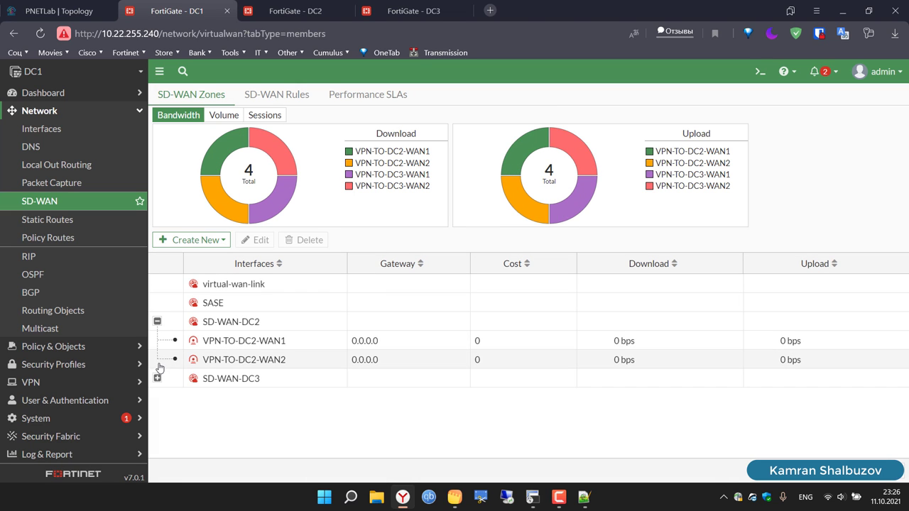
click(158, 380)
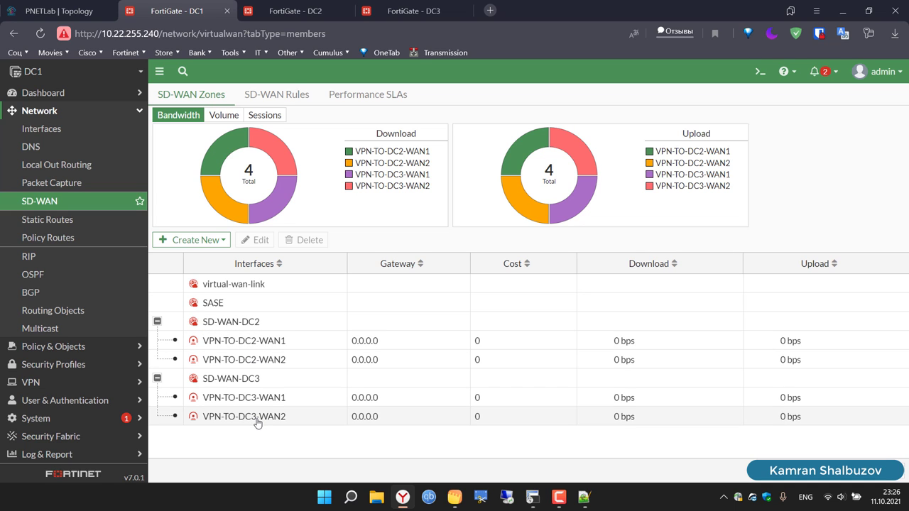
click(292, 10)
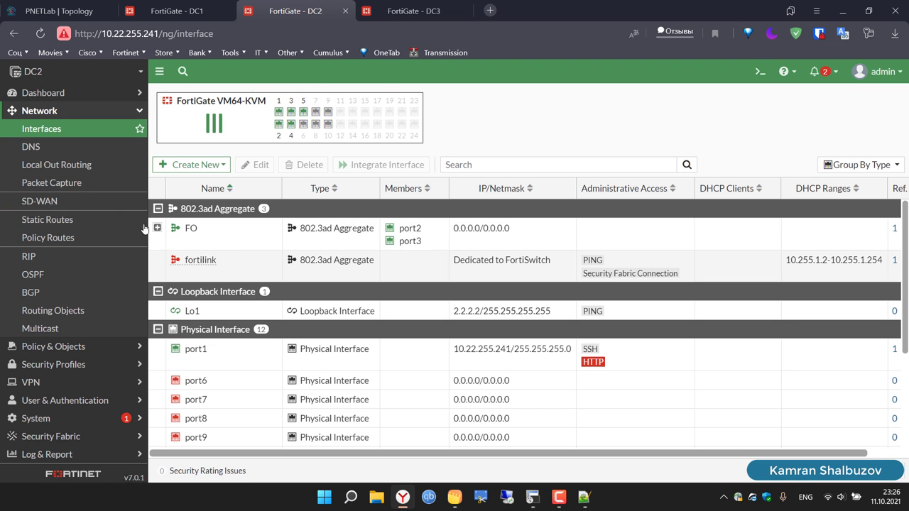
Step: On DC2, create SD-WAN zones SD-WAN-DC1 and SD-WAN-DC3, then start a new SD-WAN member
click(73, 203)
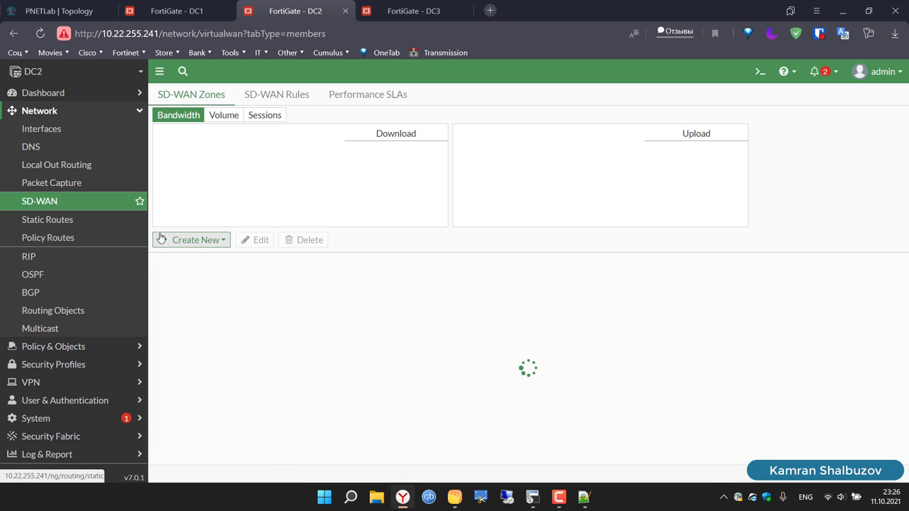
click(187, 242)
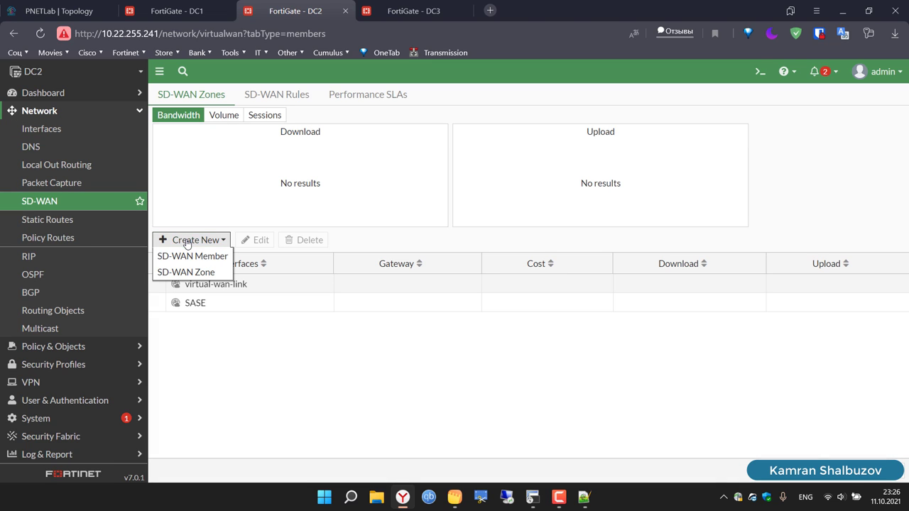
click(208, 273)
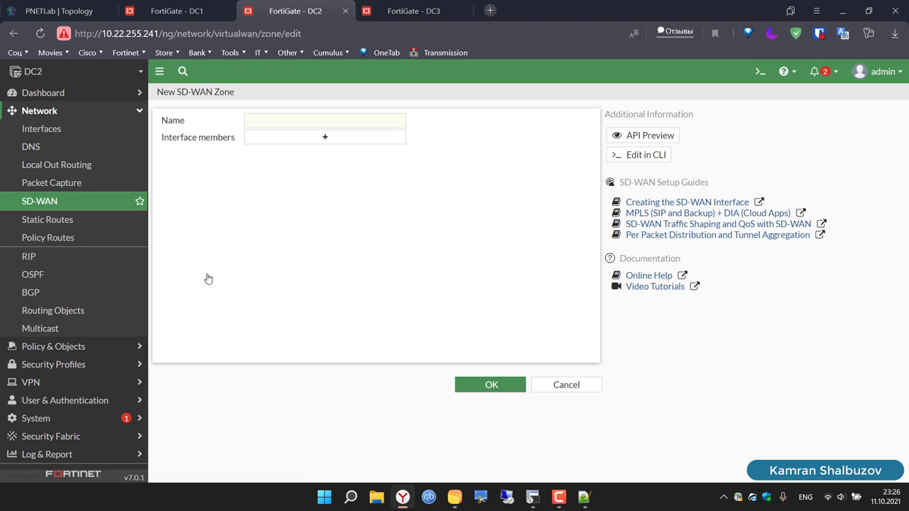
click(303, 125)
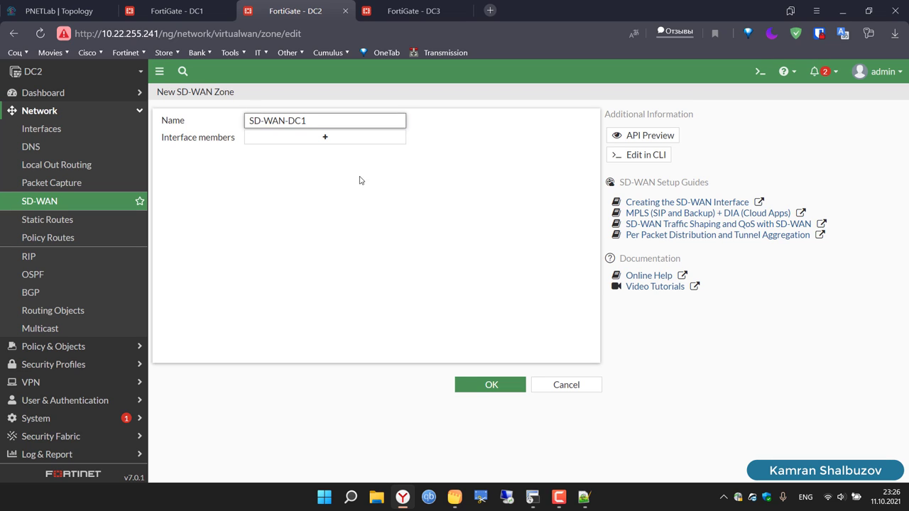
click(490, 383)
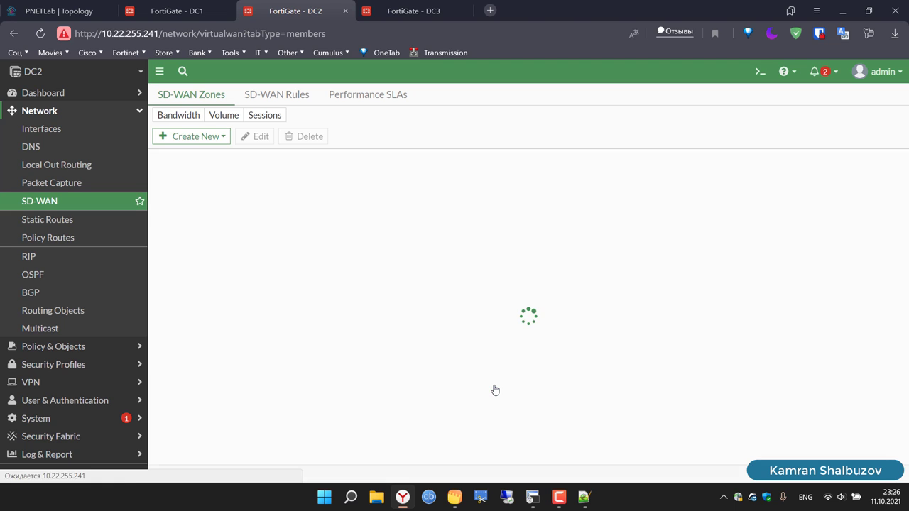
click(208, 240)
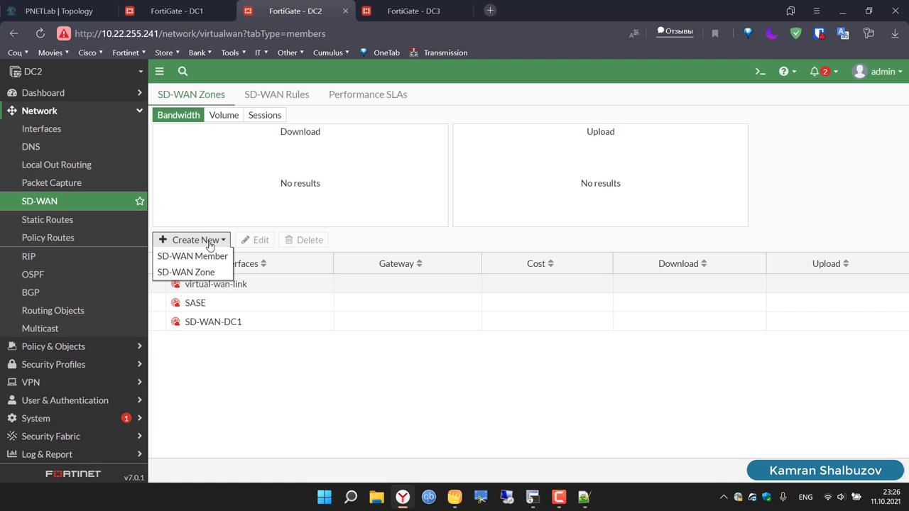
click(209, 273)
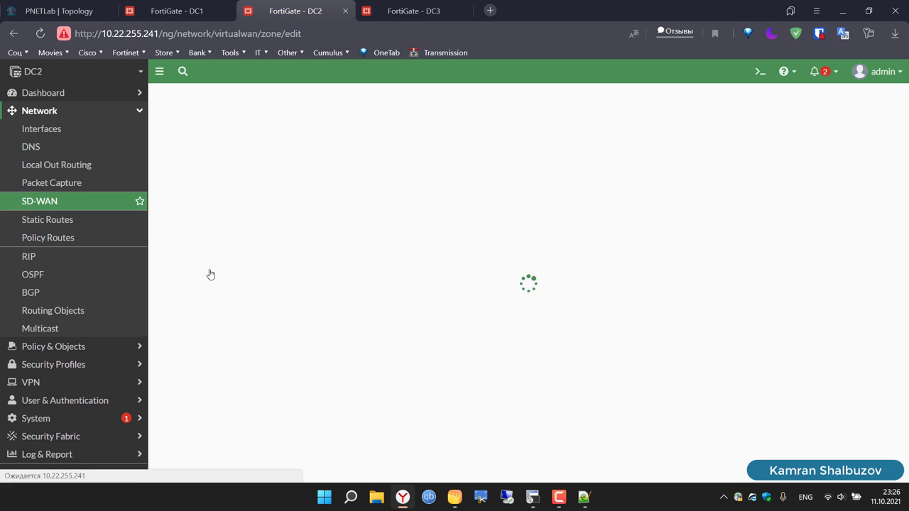
click(315, 123)
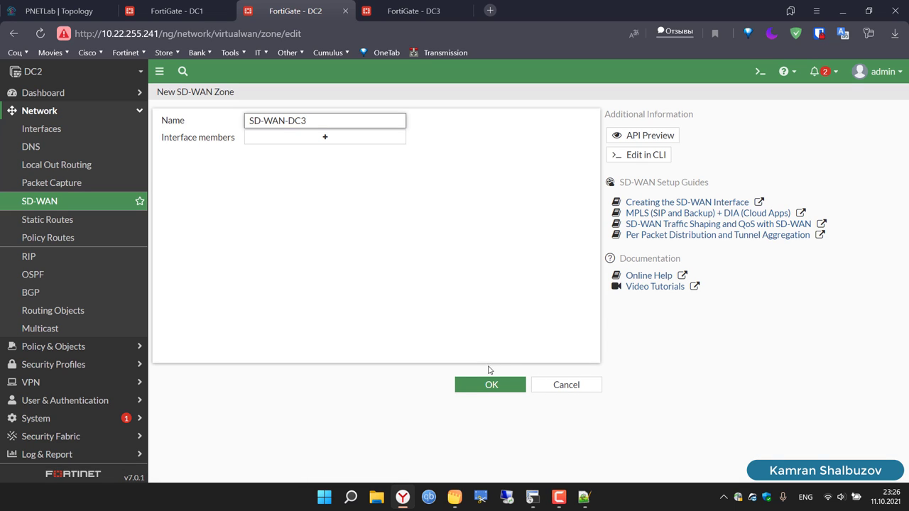
click(491, 384)
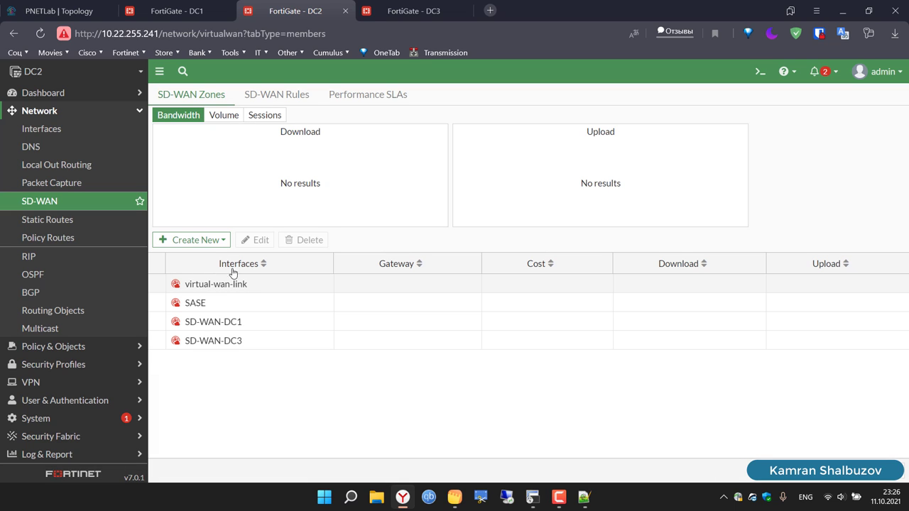
click(207, 242)
click(208, 262)
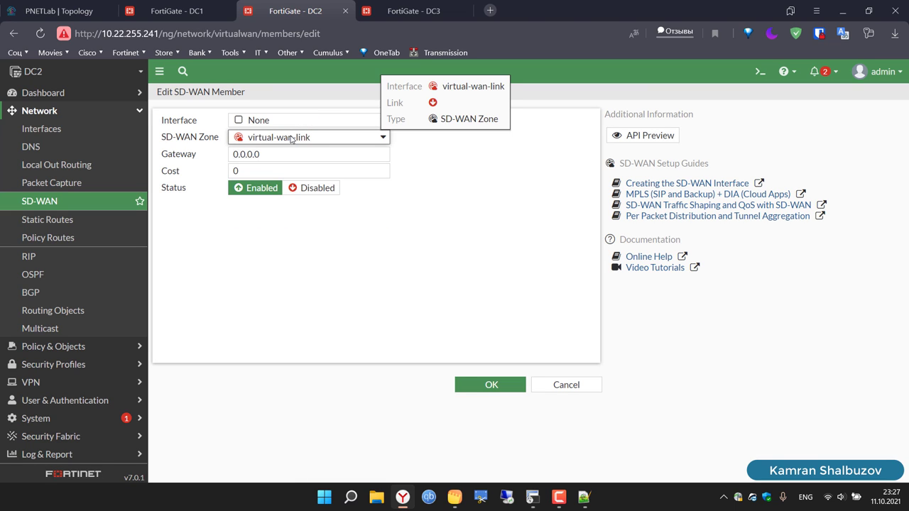
Step: Look over the new member's zone choices, then leave the form without saving
click(290, 138)
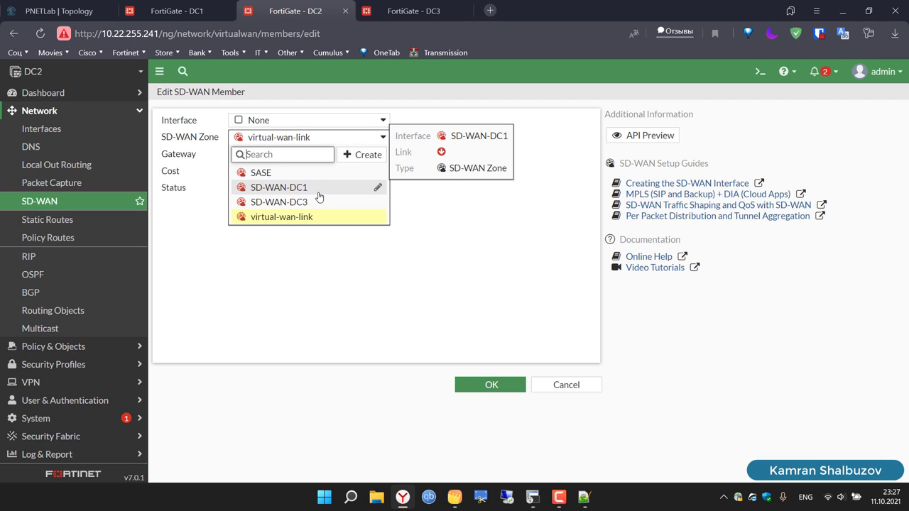
click(286, 139)
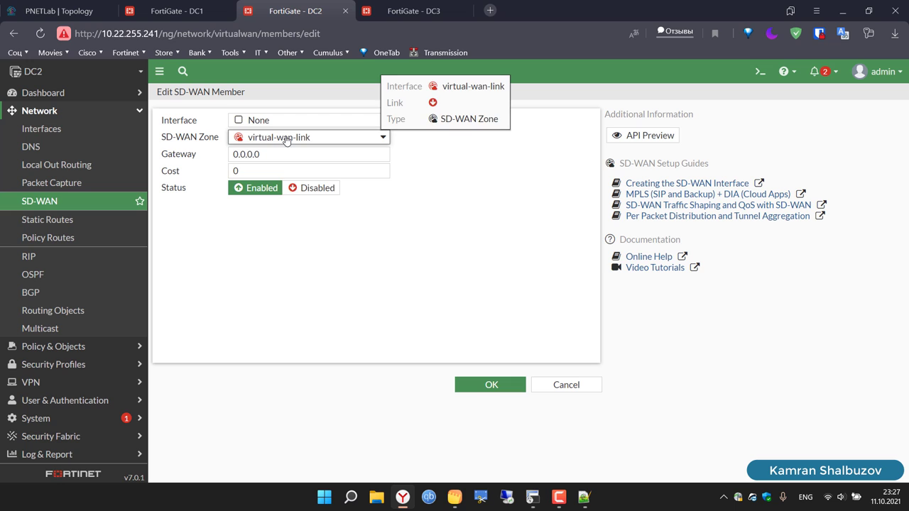
click(286, 140)
click(287, 140)
click(55, 202)
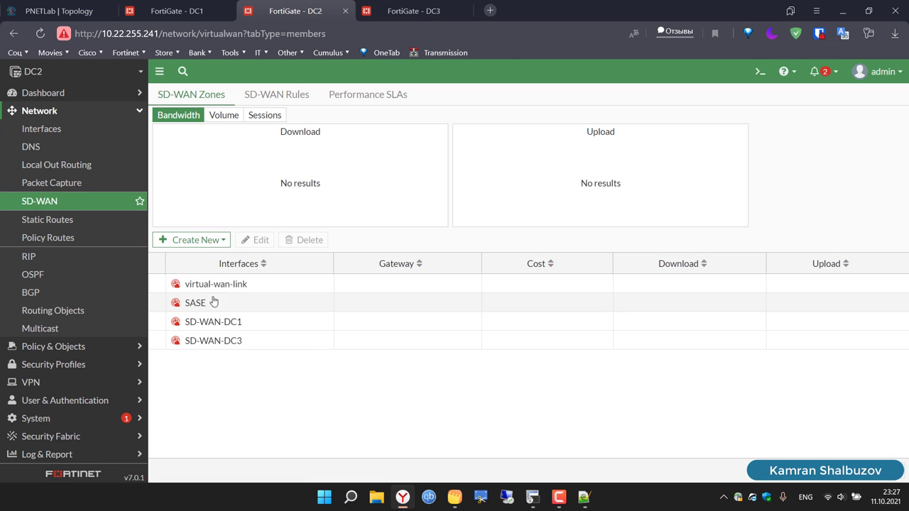
Step: Check DC2's four IPsec tunnels, then return to the SD-WAN zones page
click(57, 390)
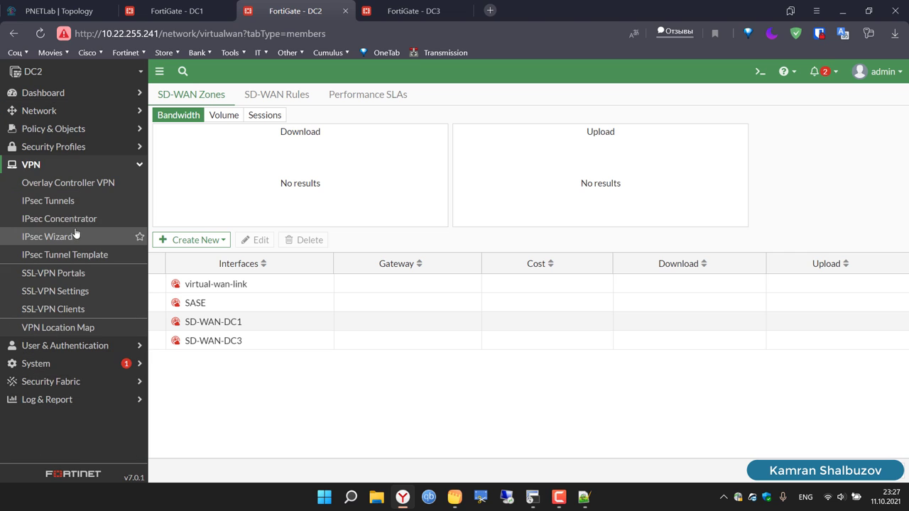
click(46, 202)
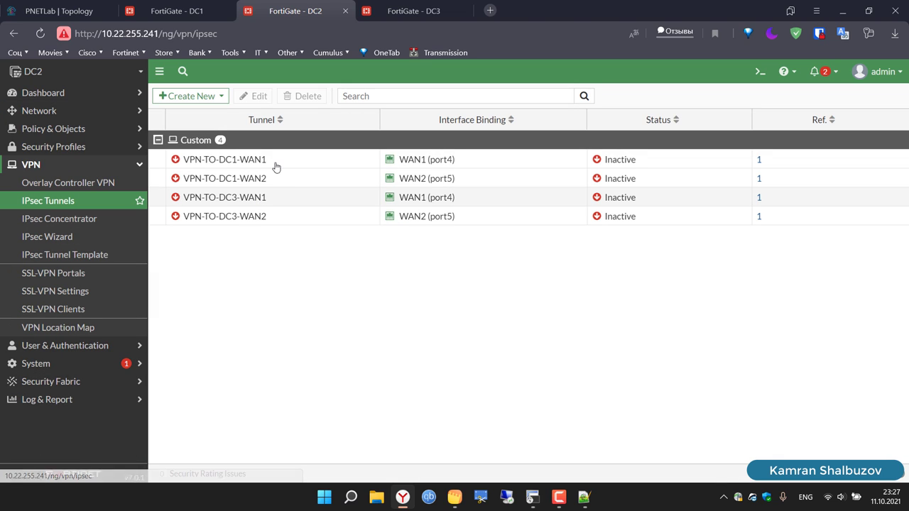
click(44, 112)
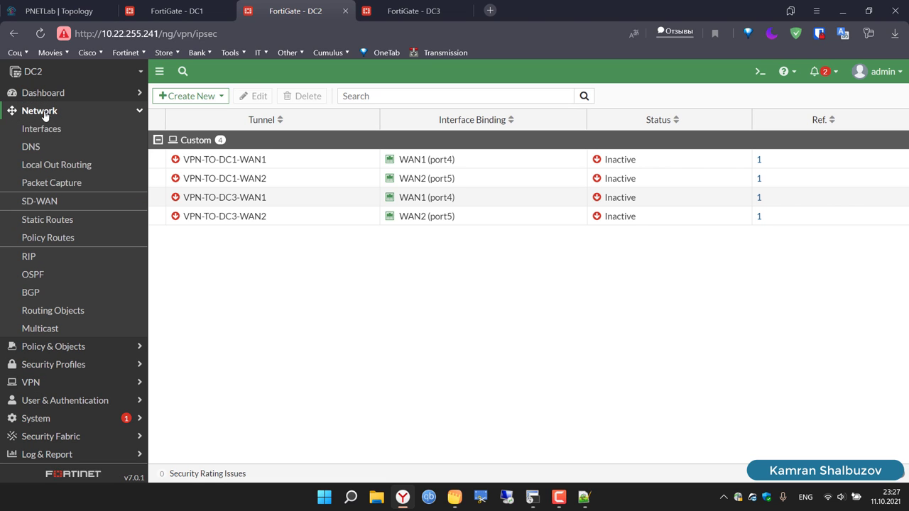
click(60, 202)
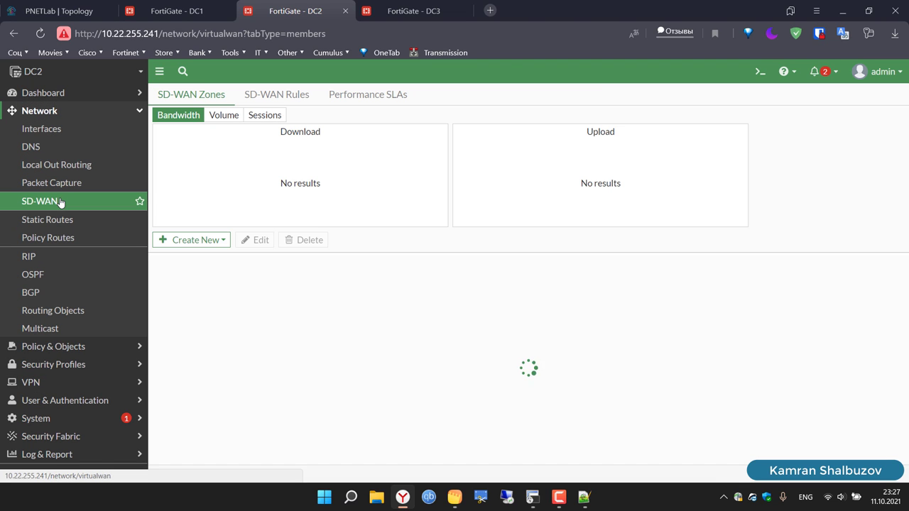
click(209, 240)
Step: Add an SD-WAN member VPN-TO-DC1-WAN1 in zone SD-WAN-DC1
click(202, 256)
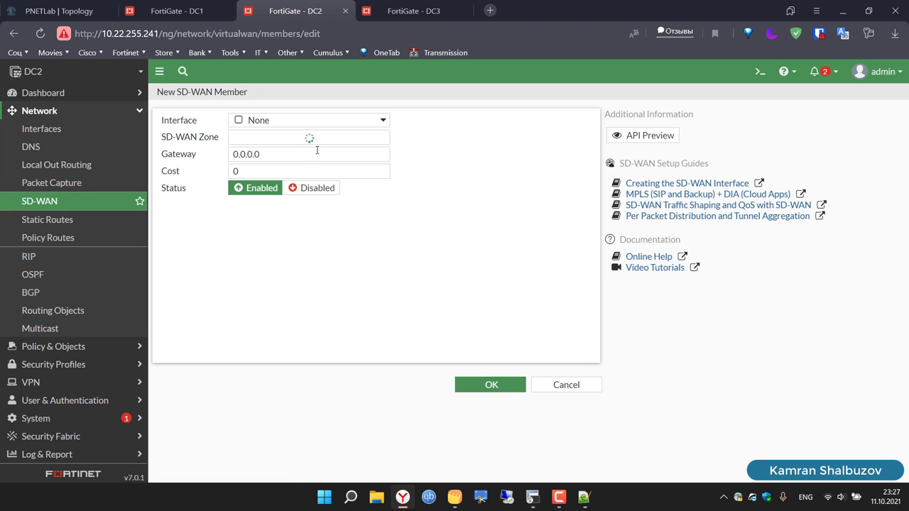
click(325, 143)
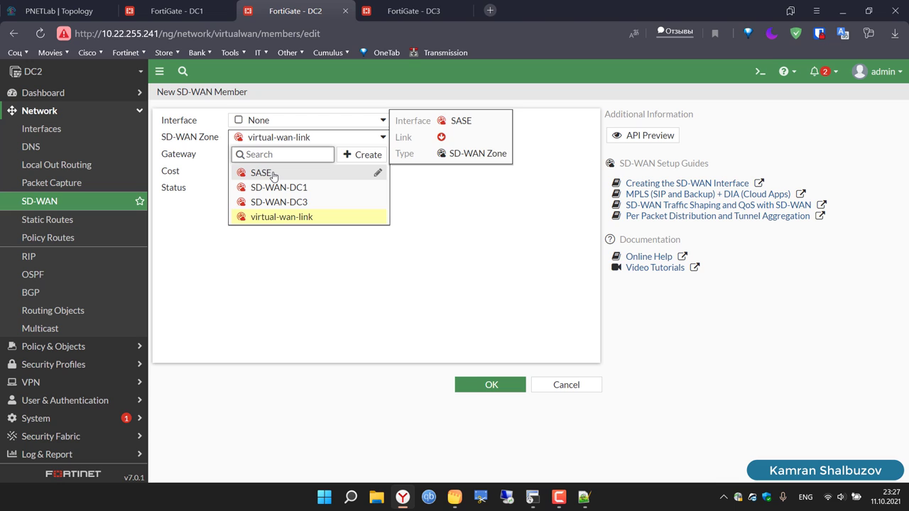
click(262, 121)
click(263, 121)
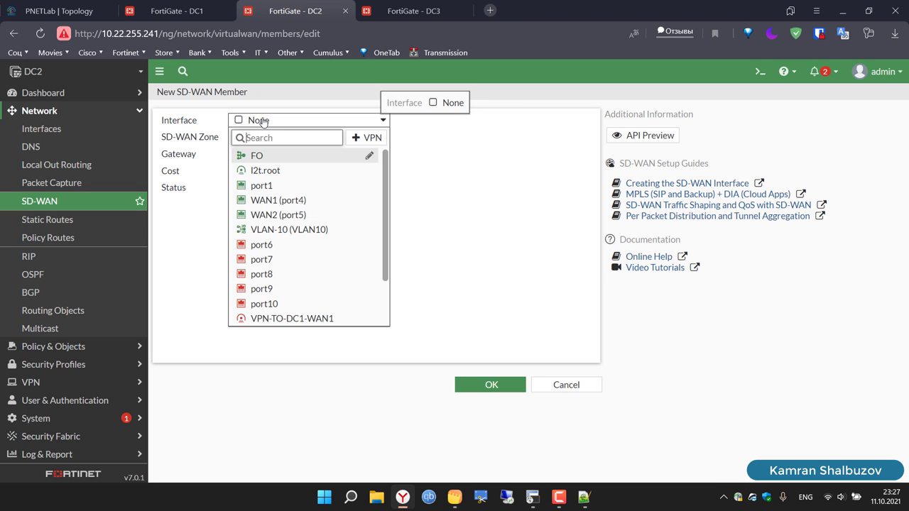
scroll(313, 260, down, 2)
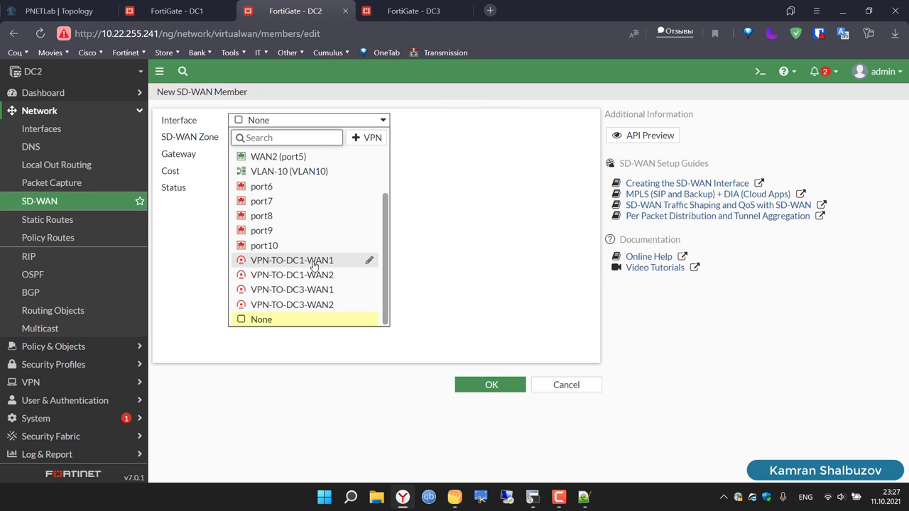
click(314, 261)
click(272, 140)
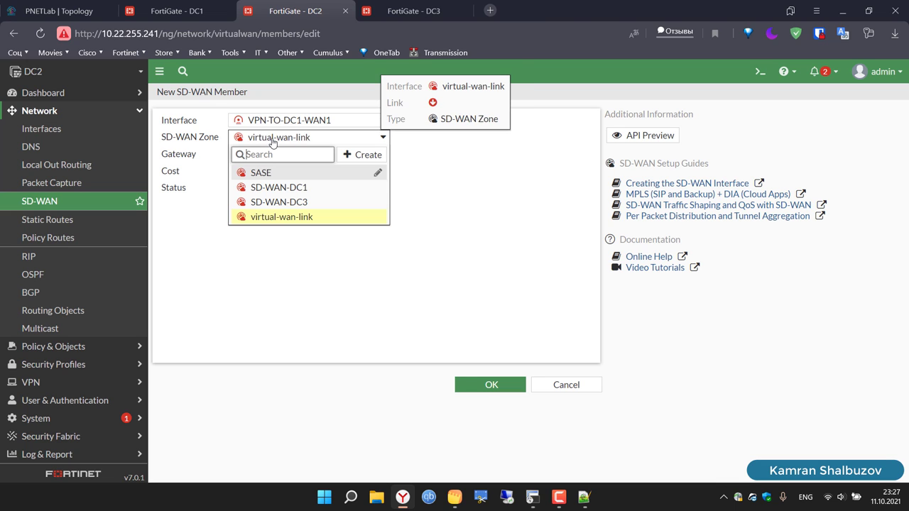
click(298, 187)
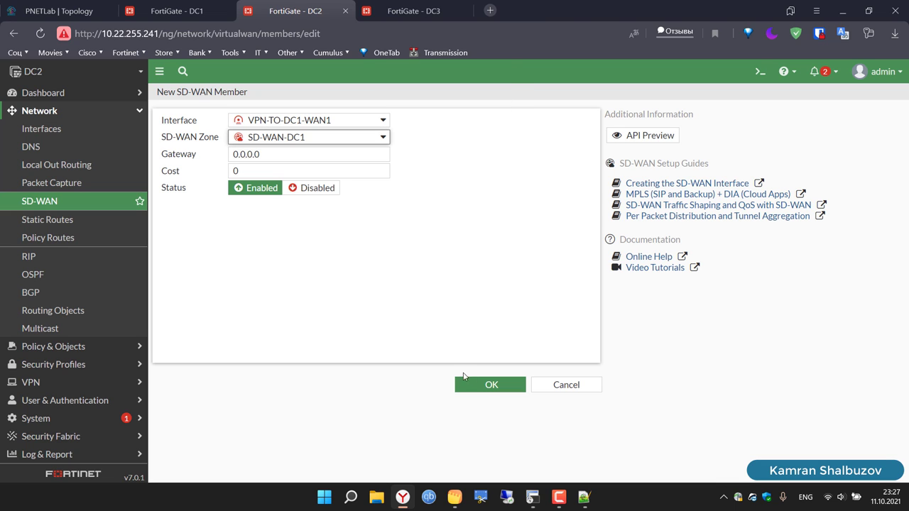
click(487, 384)
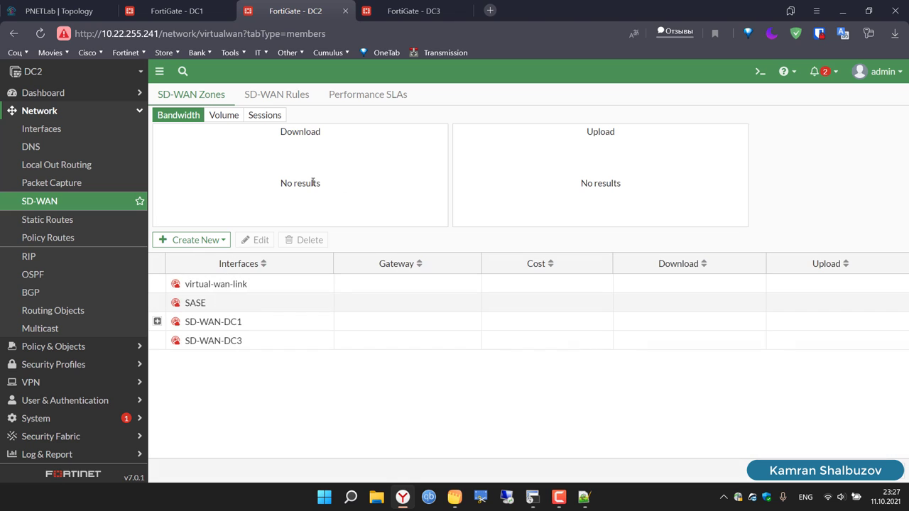
Step: Add an SD-WAN member VPN-TO-DC1-WAN2 in zone SD-WAN-DC1
click(206, 240)
click(213, 258)
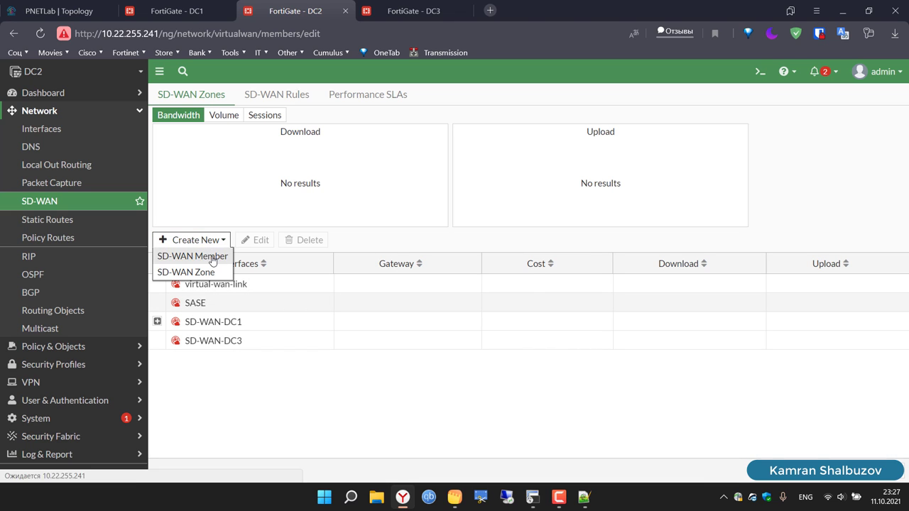
click(331, 140)
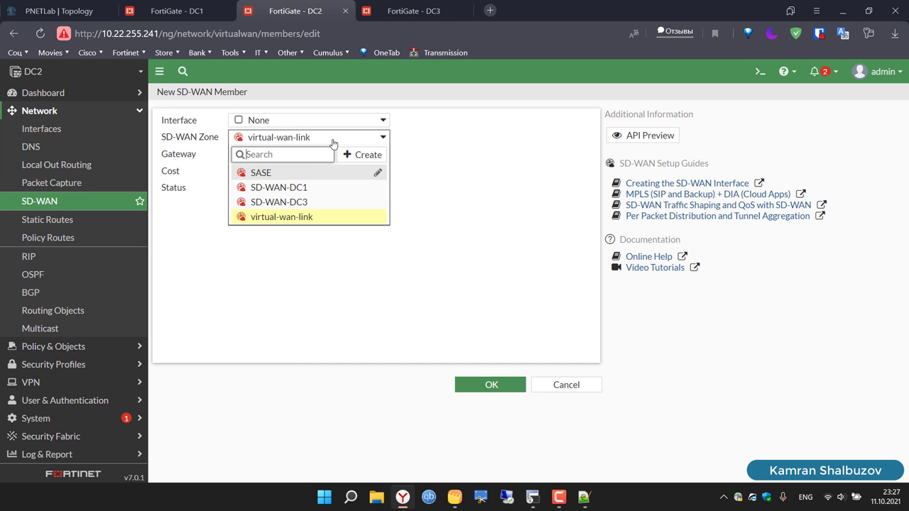
click(322, 189)
click(291, 121)
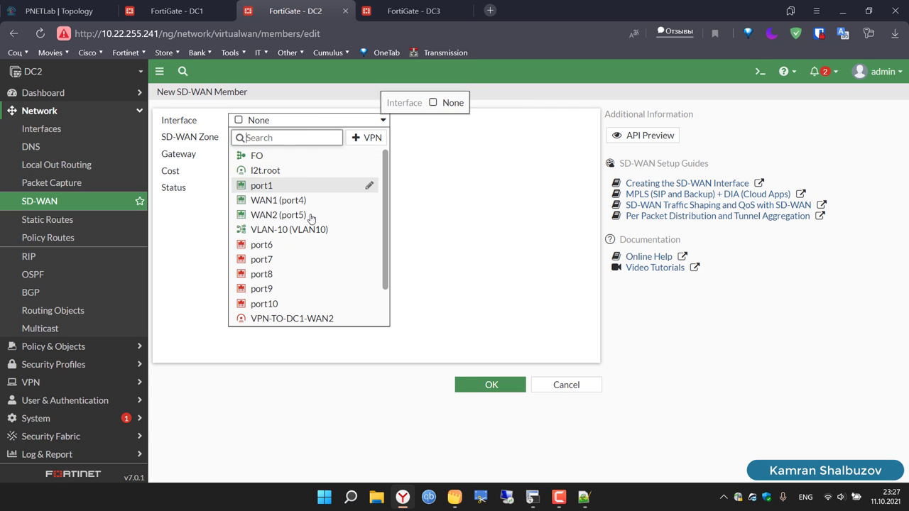
scroll(312, 227, down, 3)
click(320, 277)
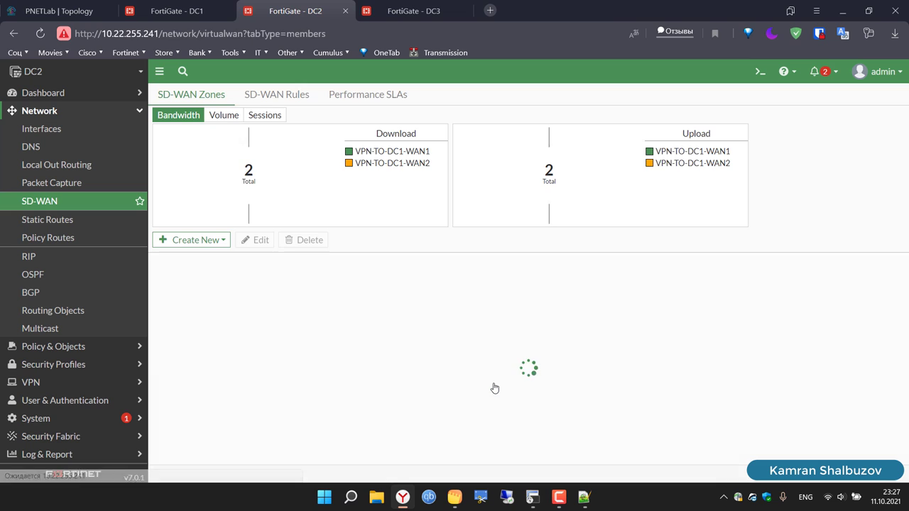
Step: Add an SD-WAN member VPN-TO-DC3-WAN1 in zone SD-WAN-DC3
click(219, 245)
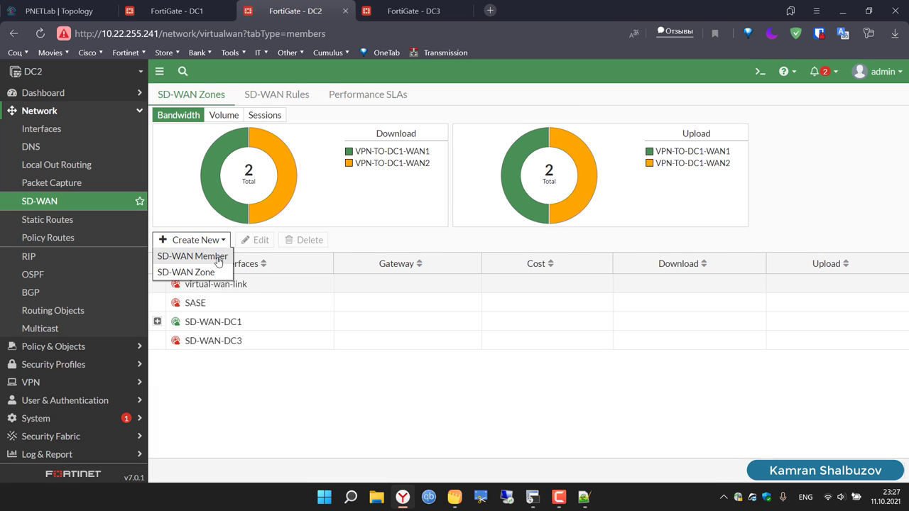
click(216, 258)
click(297, 139)
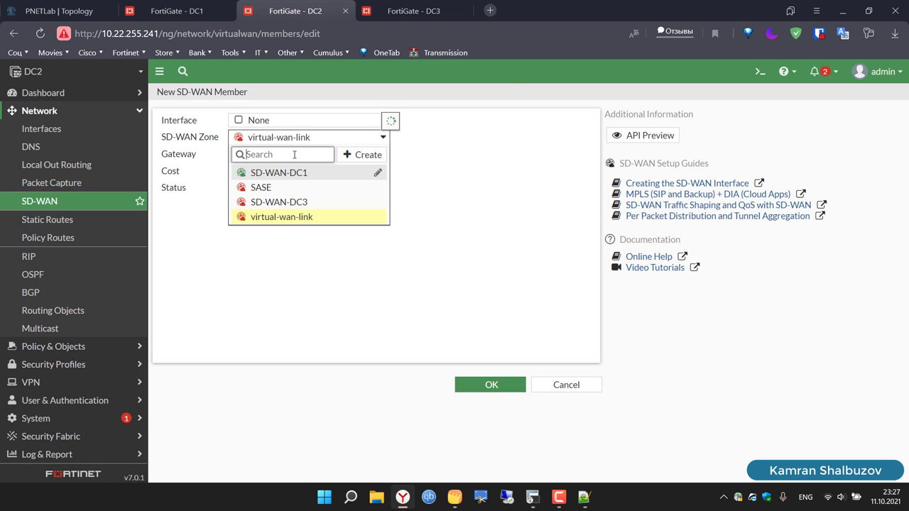
click(304, 204)
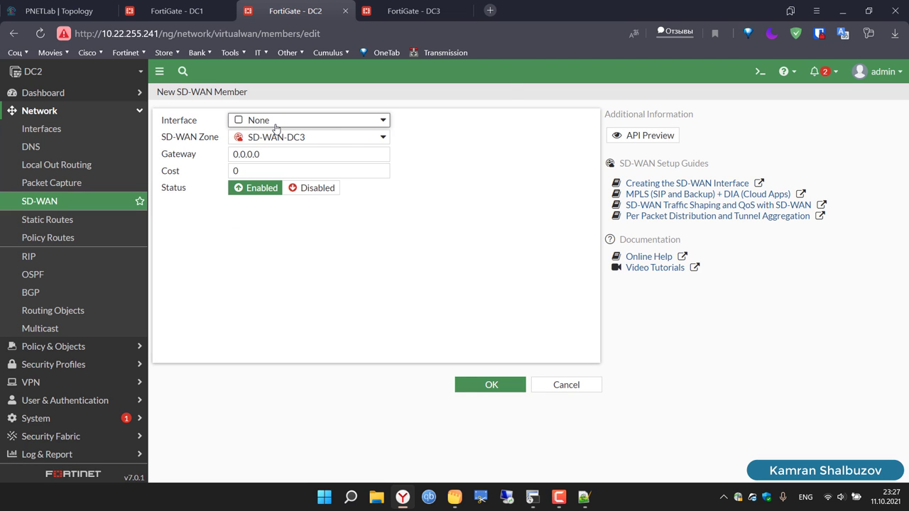
click(275, 126)
scroll(295, 234, down, 2)
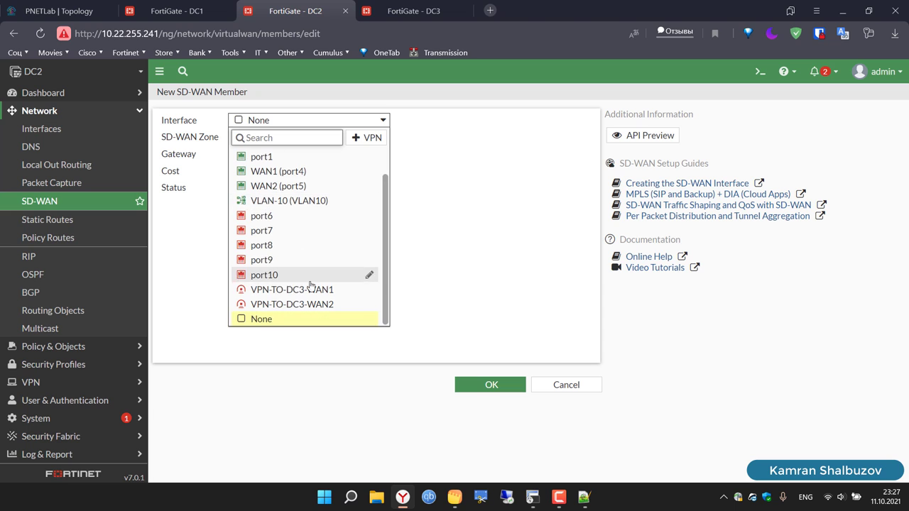
click(313, 292)
click(478, 381)
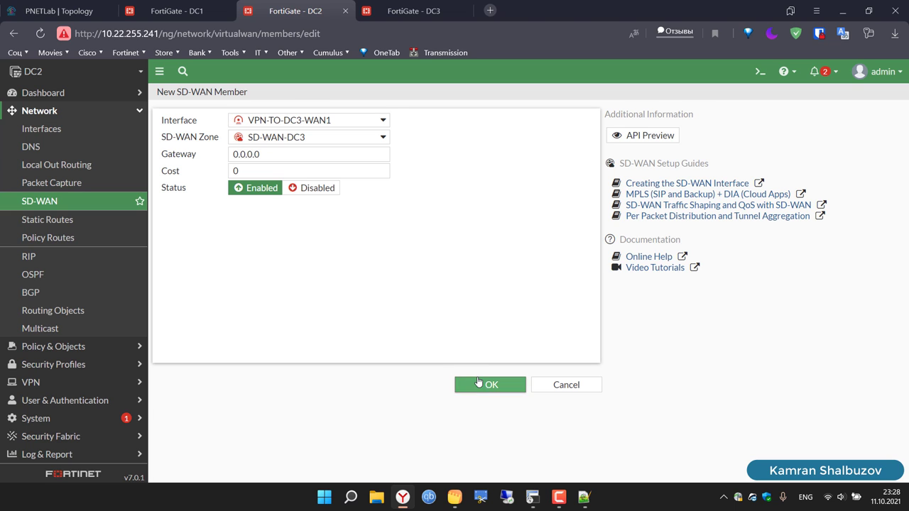
Step: Add another SD-WAN-DC3 member with its interface left as None
click(182, 241)
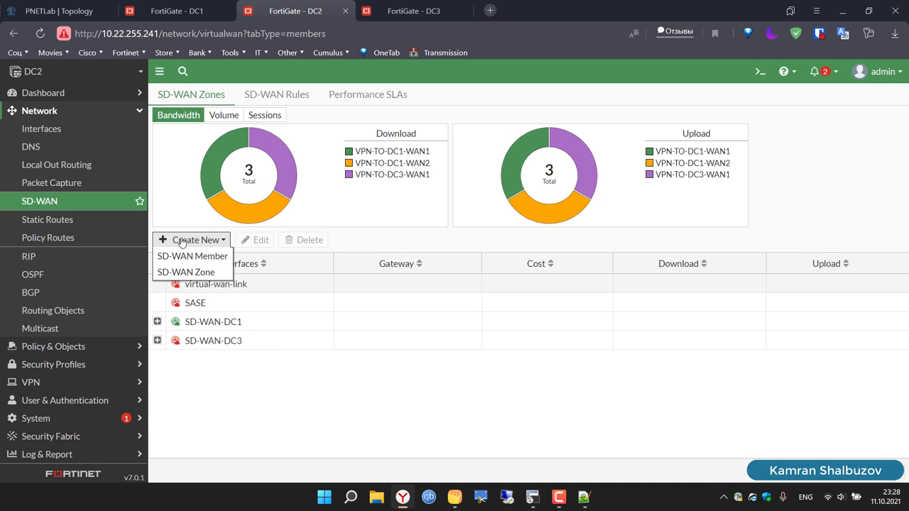
click(197, 256)
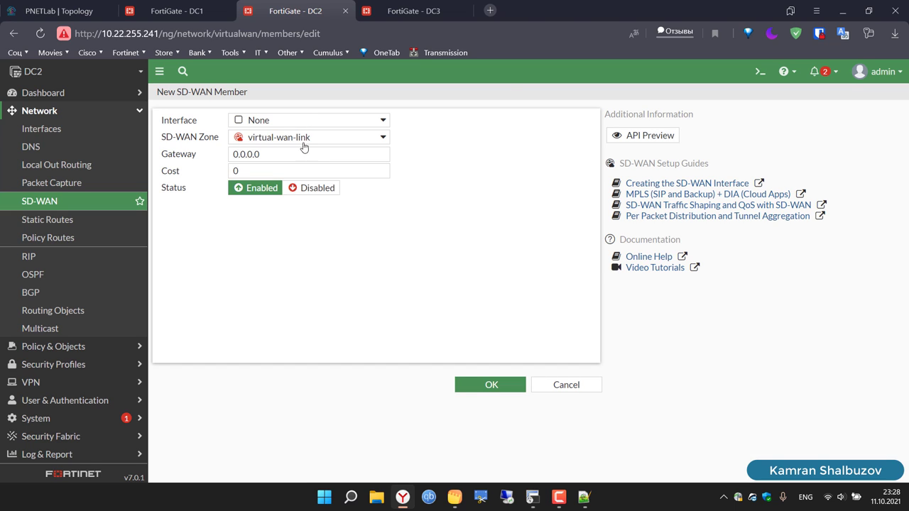
click(299, 144)
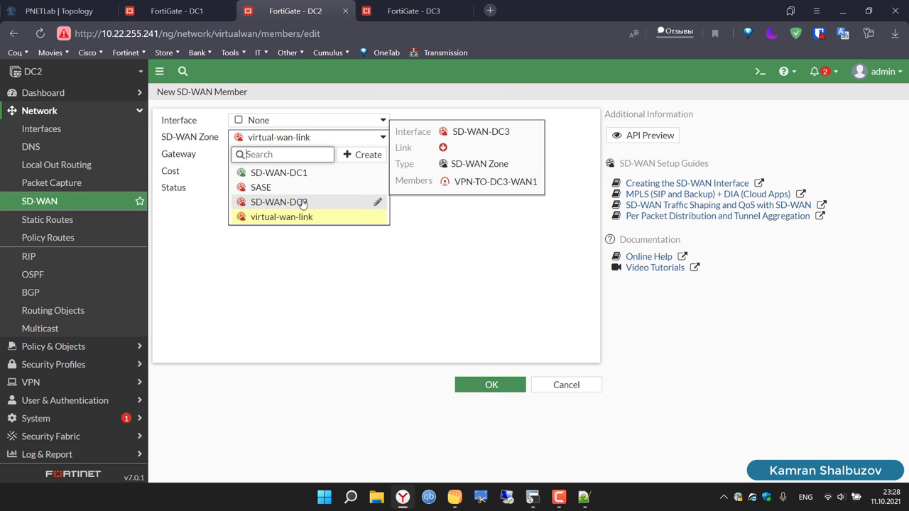
click(302, 202)
click(277, 122)
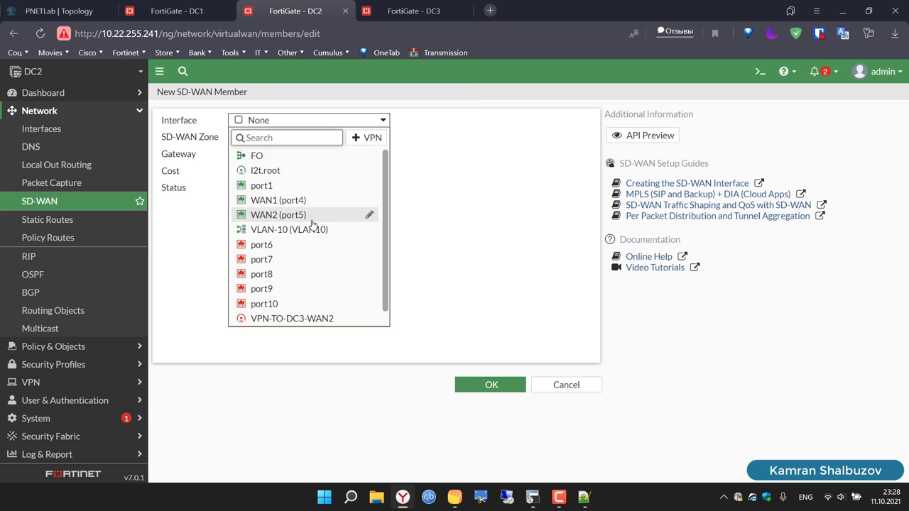
scroll(313, 285, down, 1)
click(314, 318)
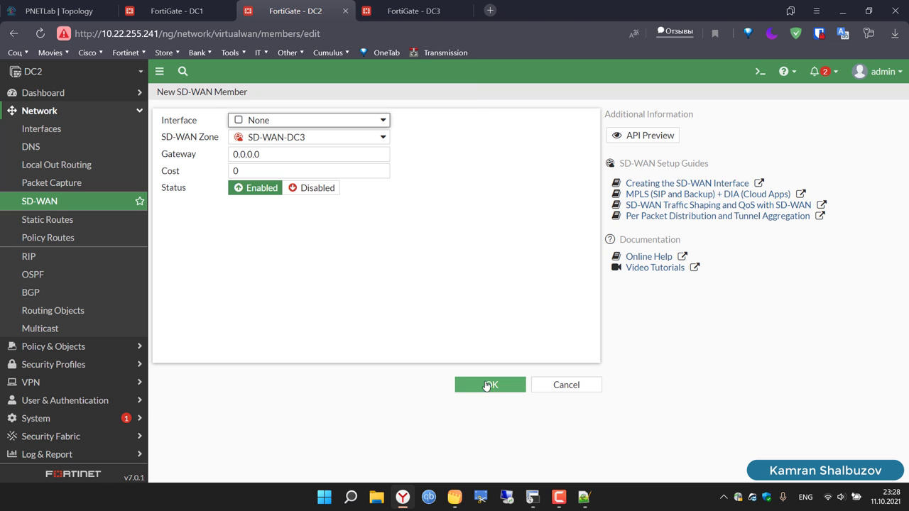
click(488, 385)
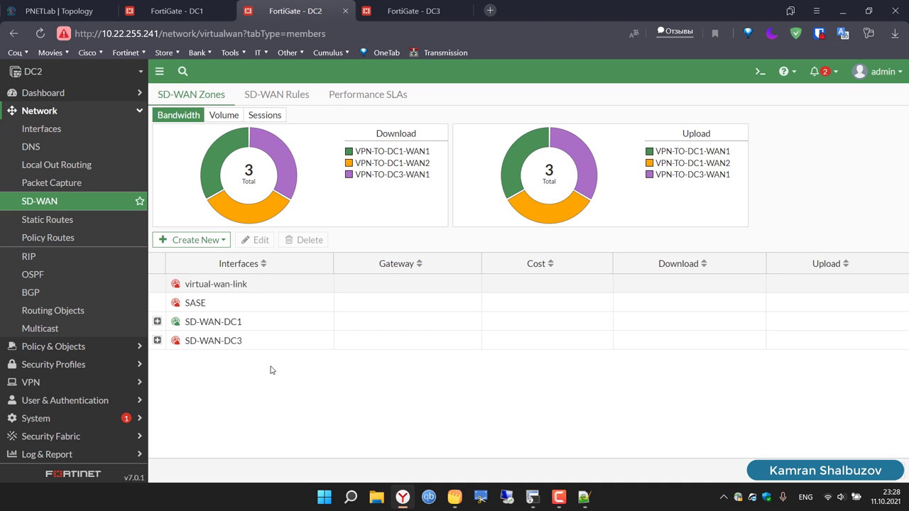
Step: Edit zone SD-WAN-DC3 to drop the interface-less Member 4, keeping only VPN-TO-DC3-WAN1
click(157, 323)
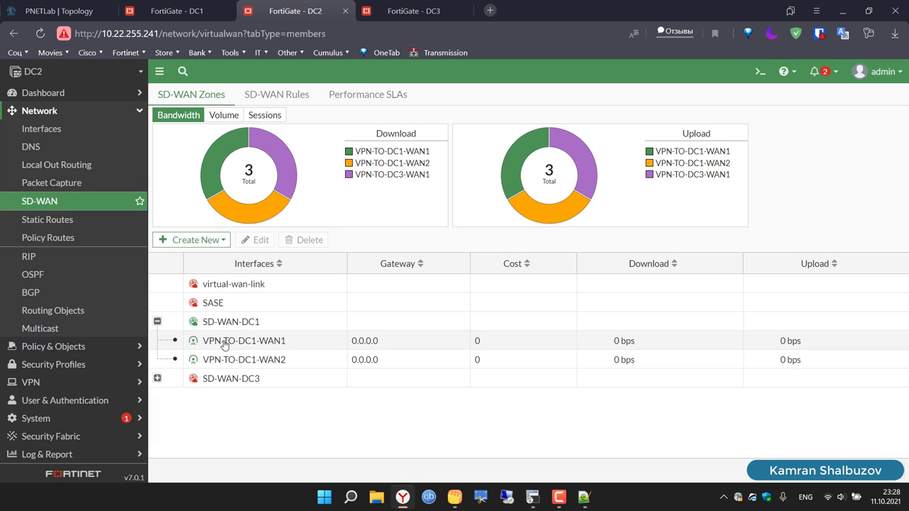
click(157, 382)
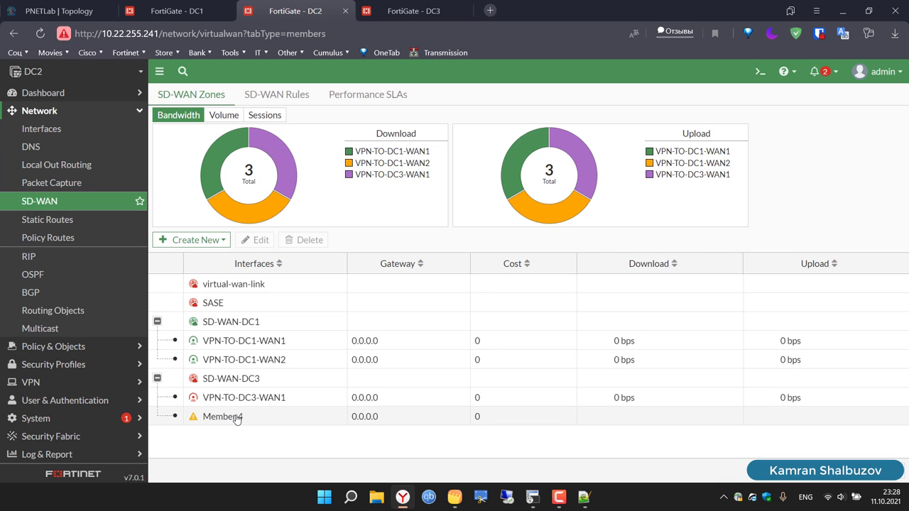
click(227, 379)
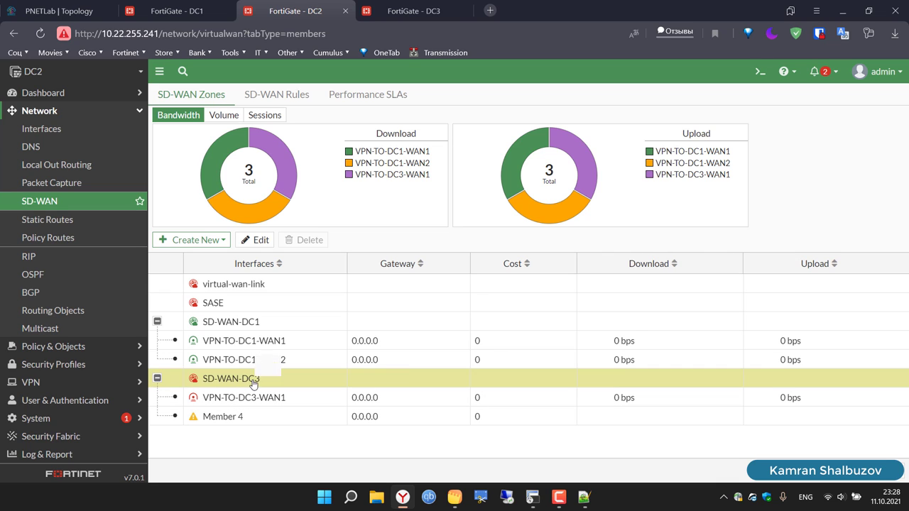
click(254, 242)
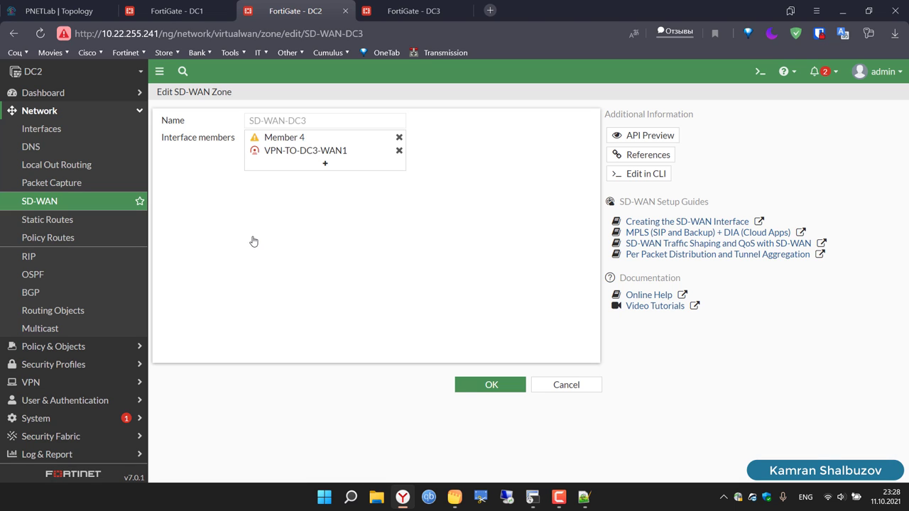
mouse_move(293, 140)
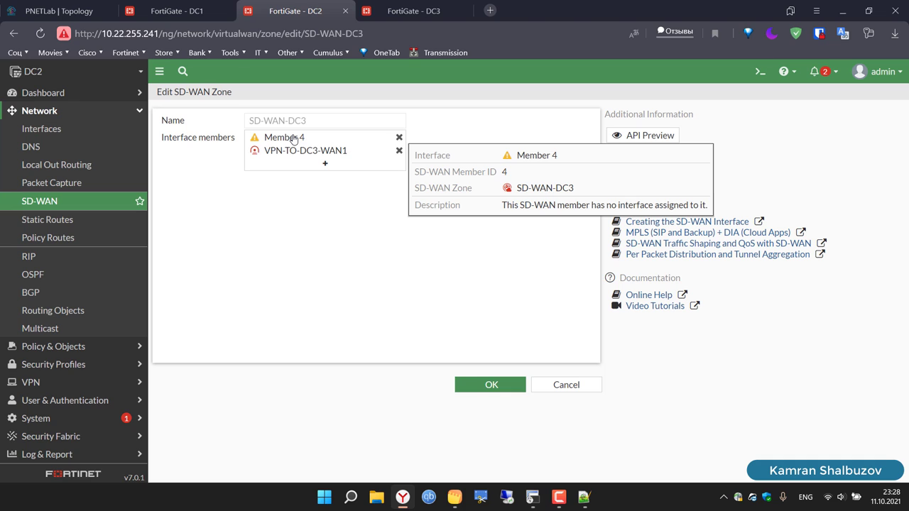
click(399, 137)
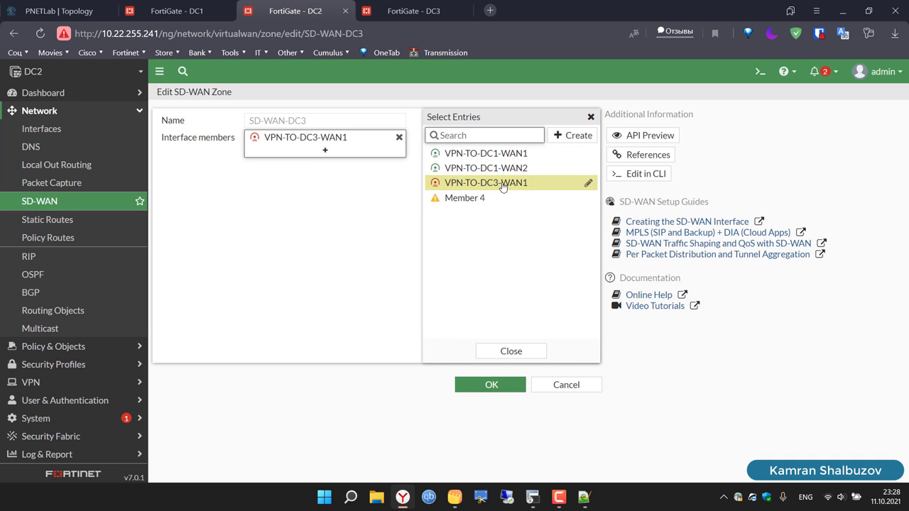
mouse_move(502, 186)
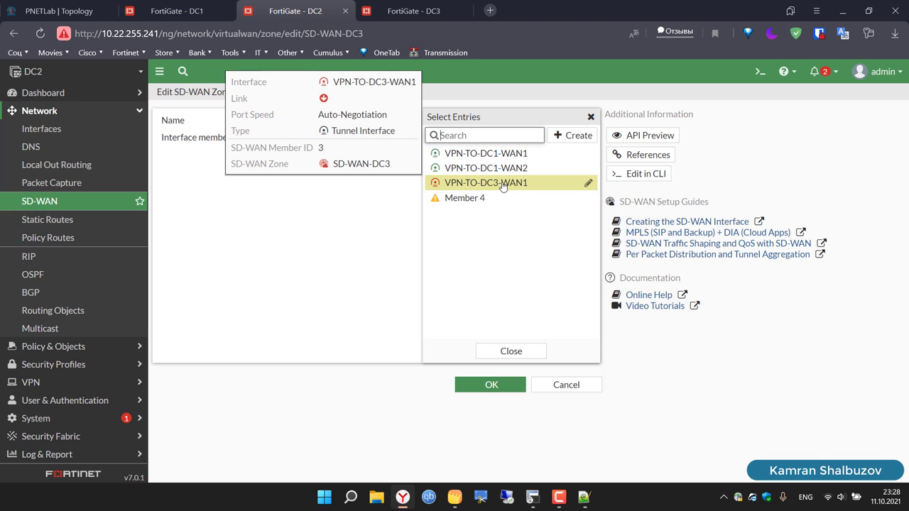
click(519, 351)
click(494, 390)
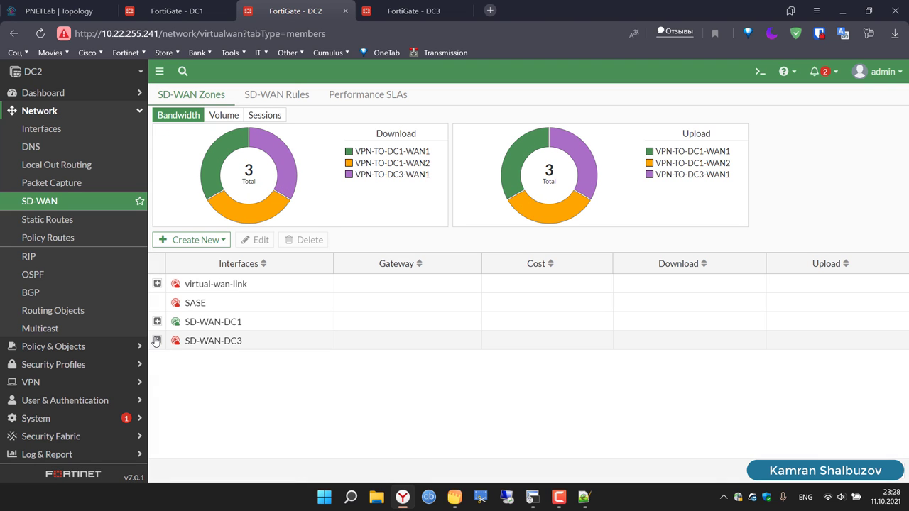
click(156, 340)
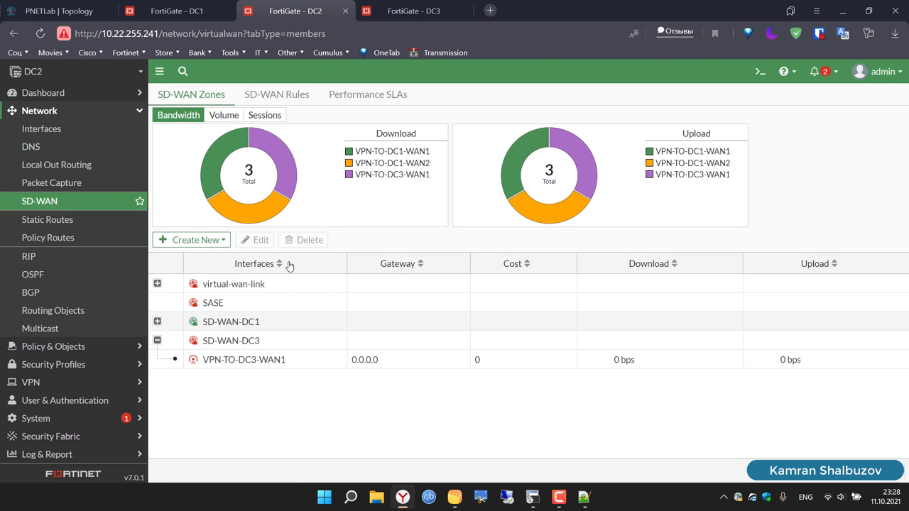
Step: On the DC3 firewall, go to Network > SD-WAN and begin a new SD-WAN zone
click(412, 6)
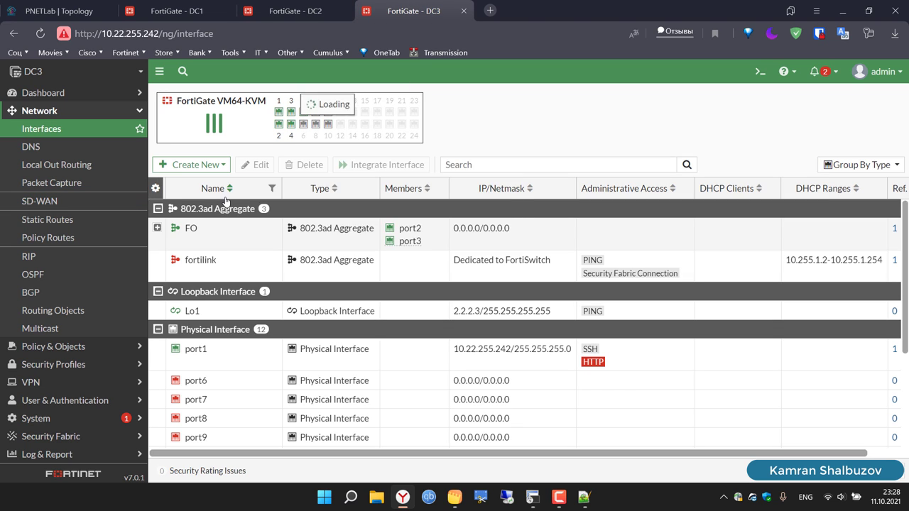
click(41, 203)
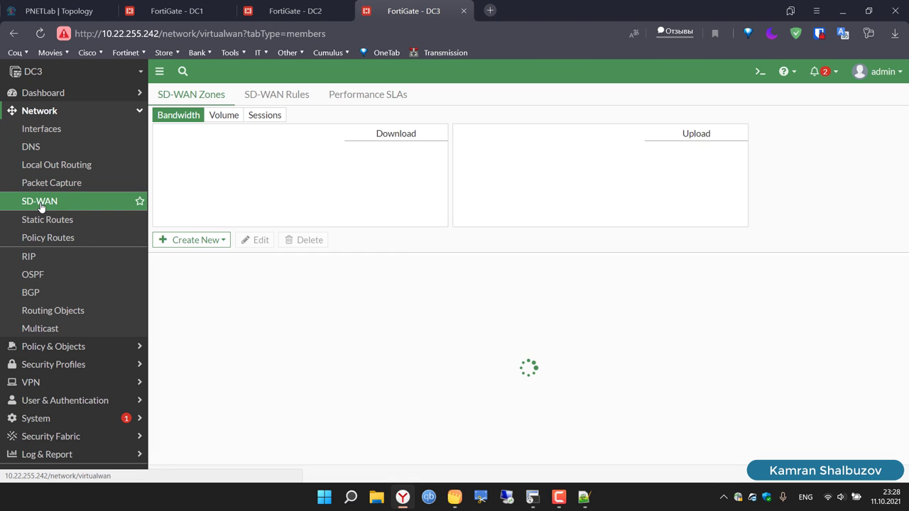
click(208, 240)
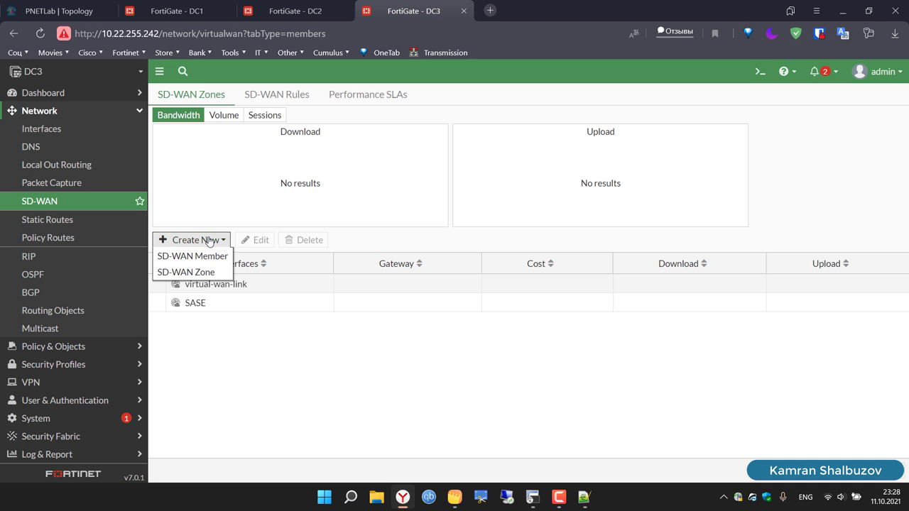
click(208, 272)
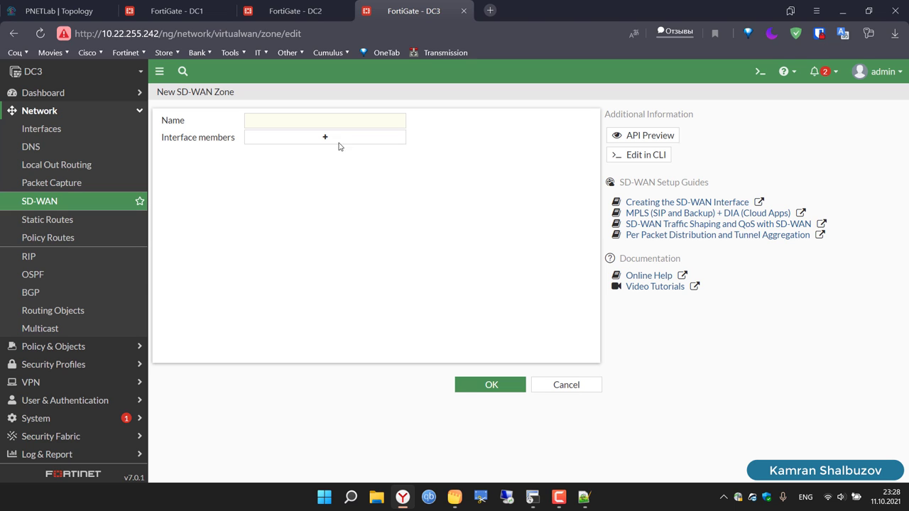
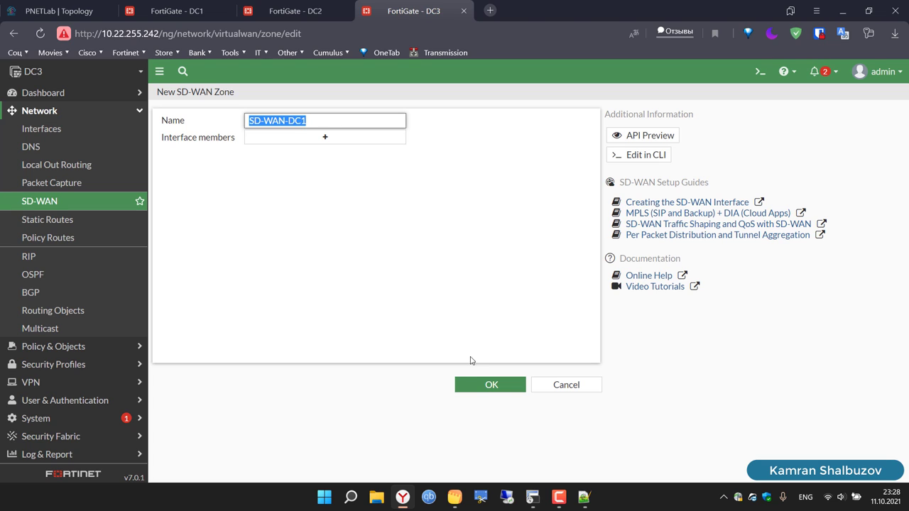
Step: Save the SD-WAN-DC1 zone on DC3, discarding an accidentally opened member form
click(490, 385)
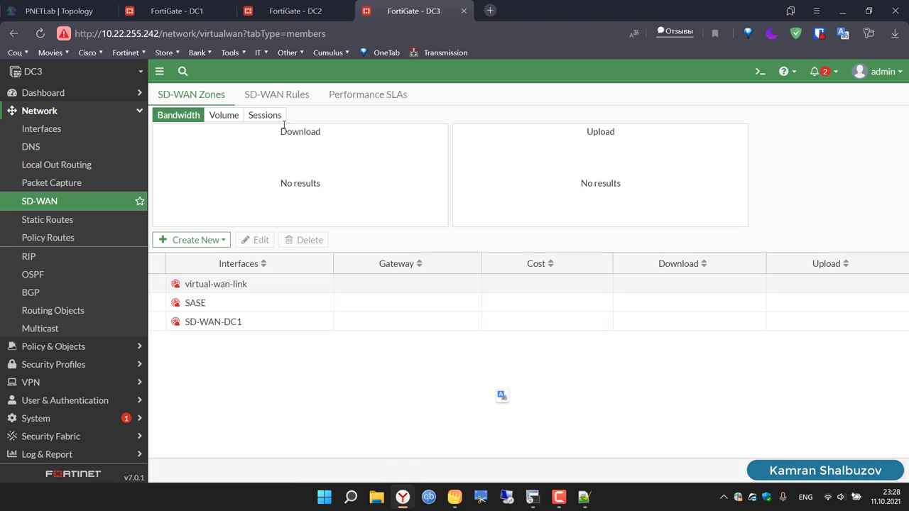
click(183, 241)
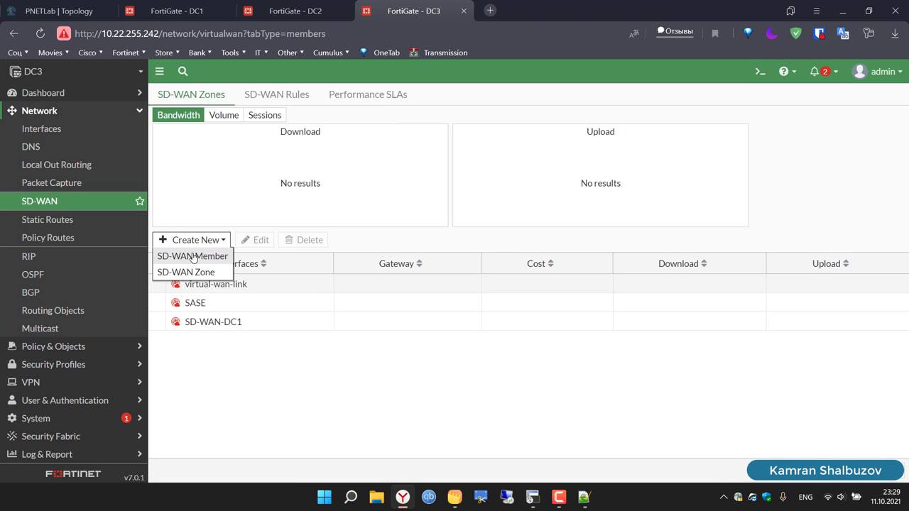
click(193, 256)
click(568, 387)
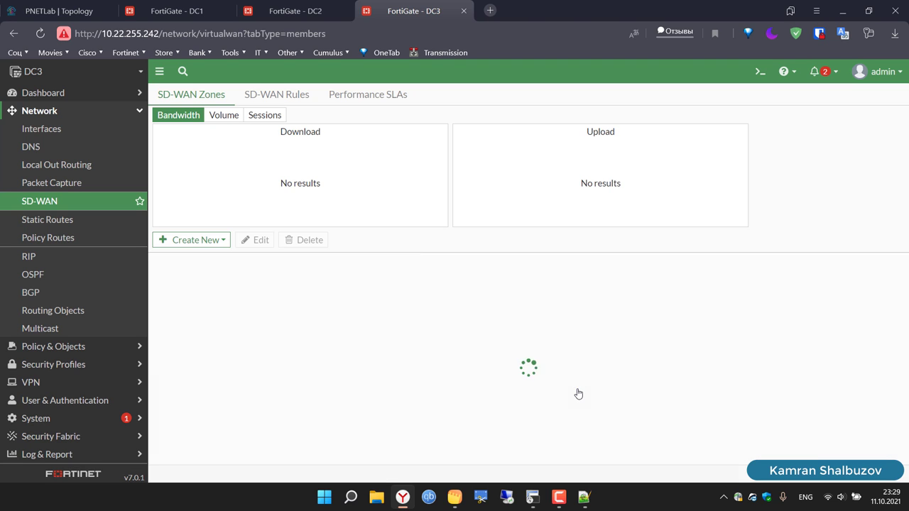
Step: Create a second SD-WAN zone named SD-WAN-DC2
click(188, 243)
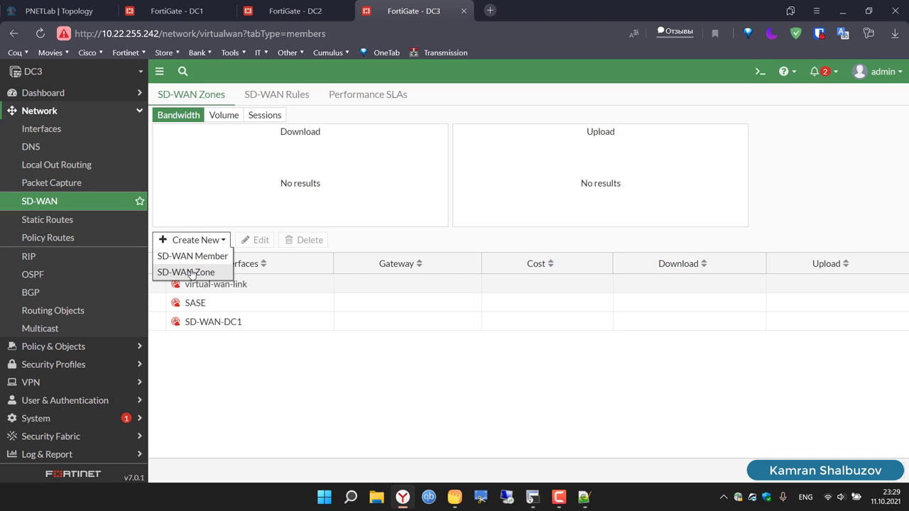
click(190, 272)
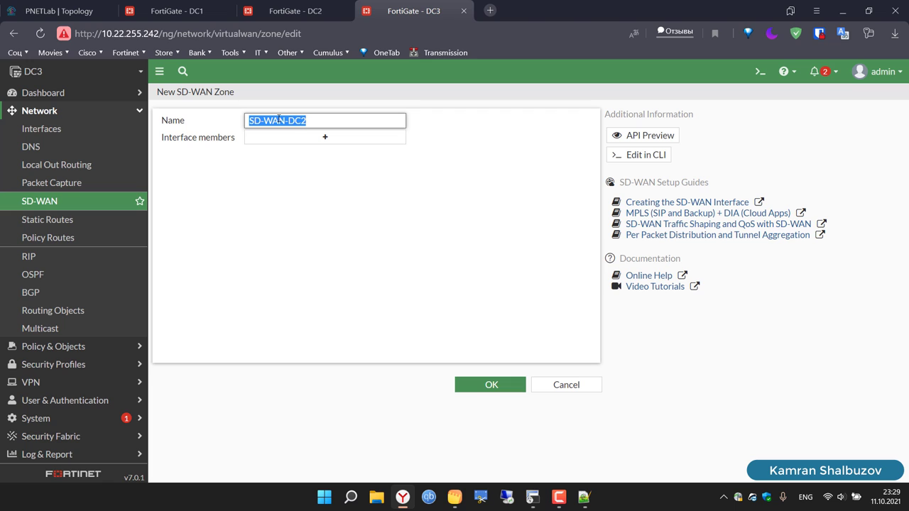
click(491, 385)
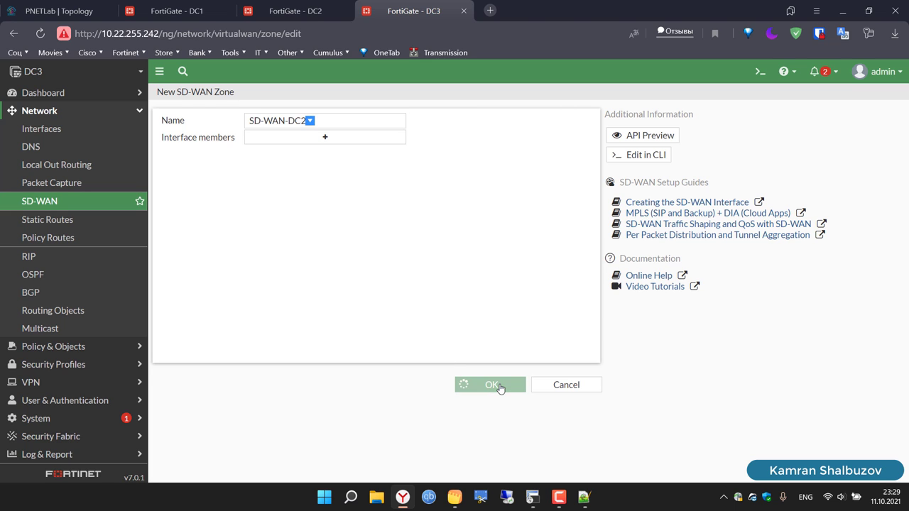
click(200, 241)
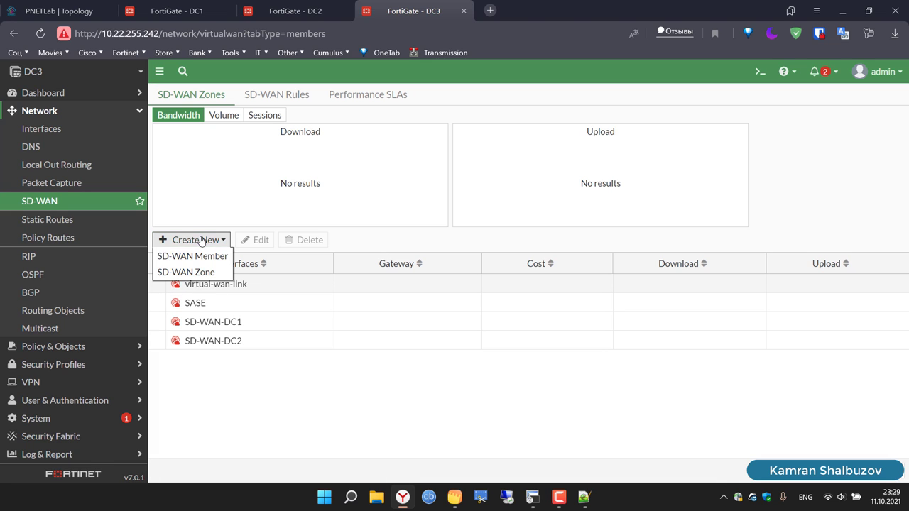
Step: Add VPN-TO-DC1-WAN1 as an SD-WAN member in zone SD-WAN-DC1
click(214, 258)
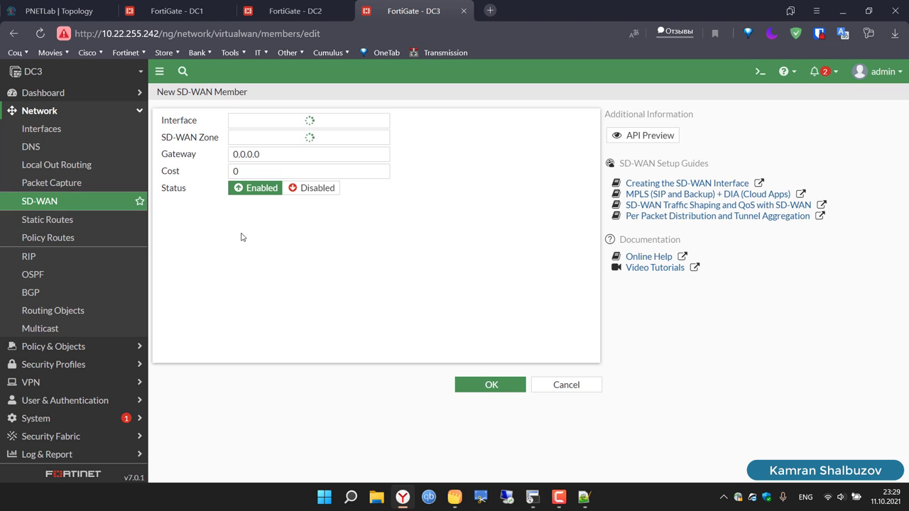
click(252, 119)
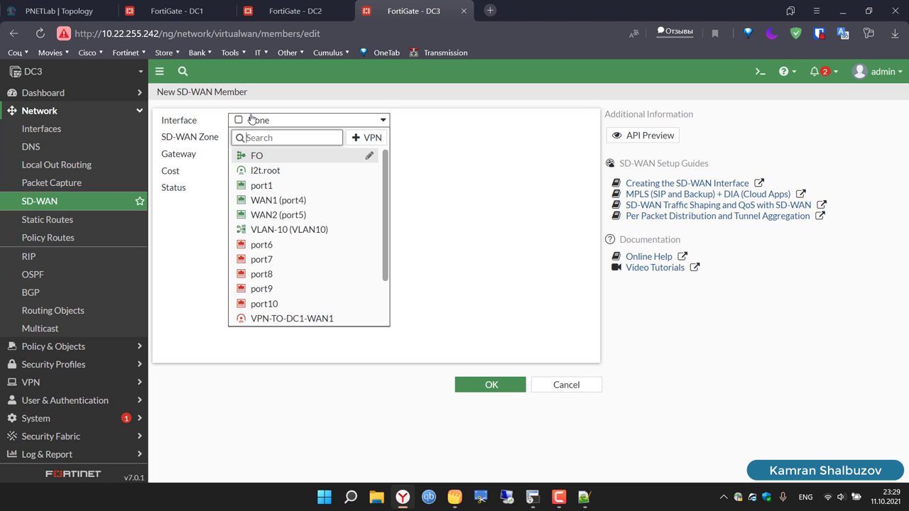
scroll(312, 287, down, 2)
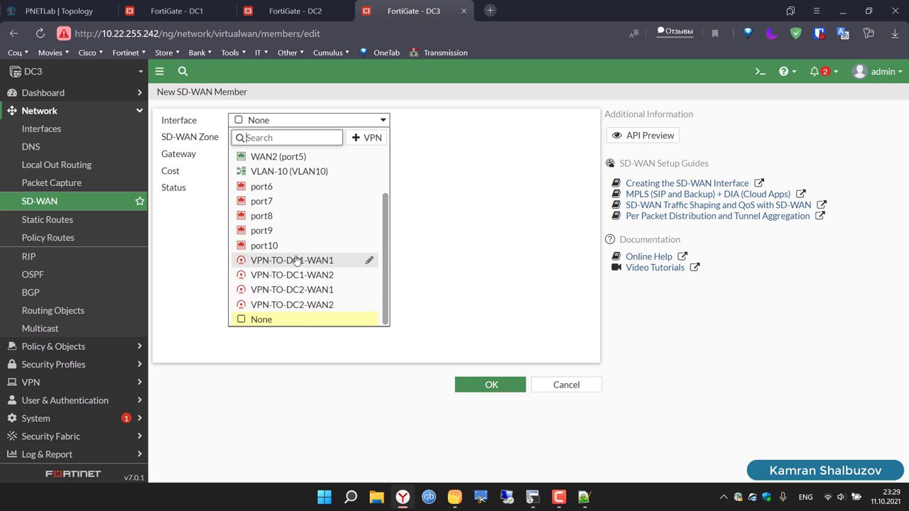
click(297, 260)
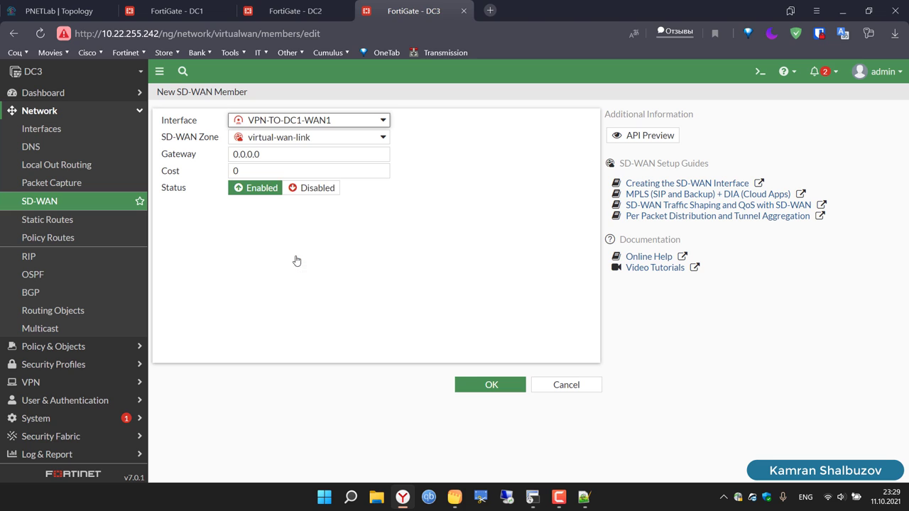
click(256, 138)
click(258, 186)
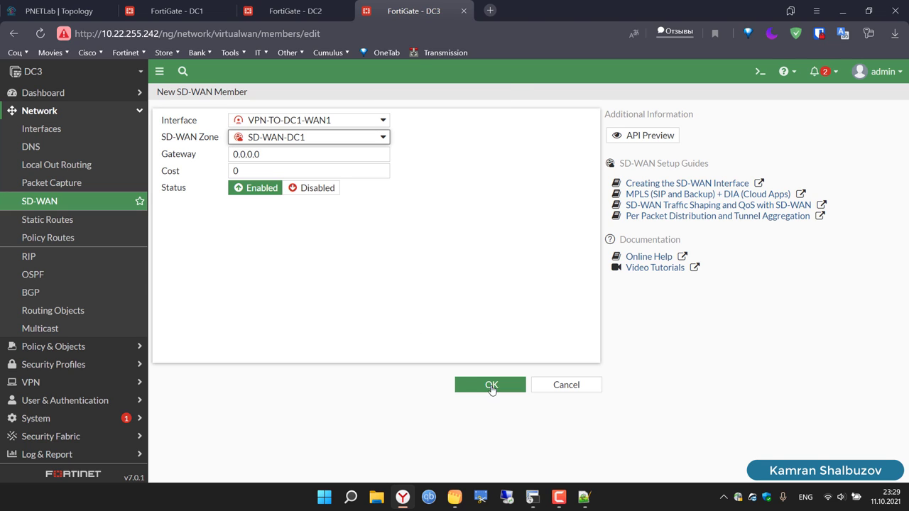
click(491, 386)
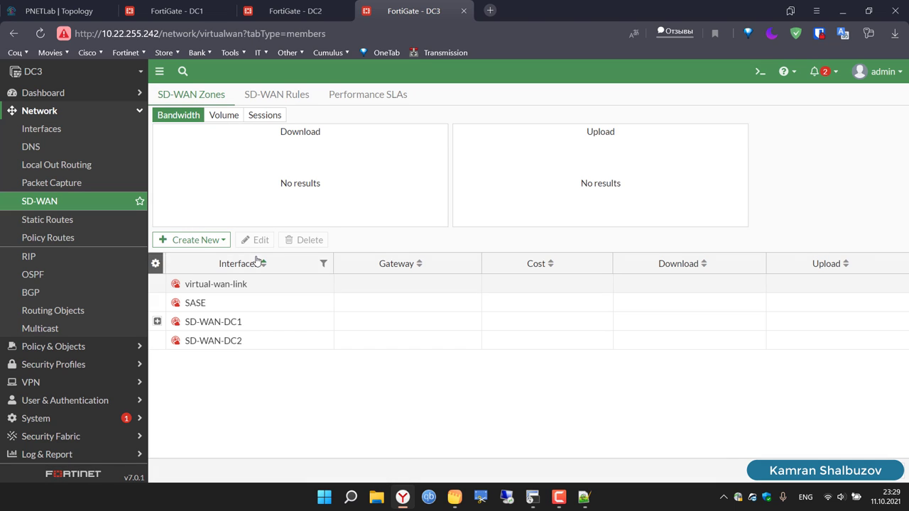
Step: Add VPN-TO-DC1-WAN2 to SD-WAN-DC1 as well and expand the zone to confirm both members
click(196, 240)
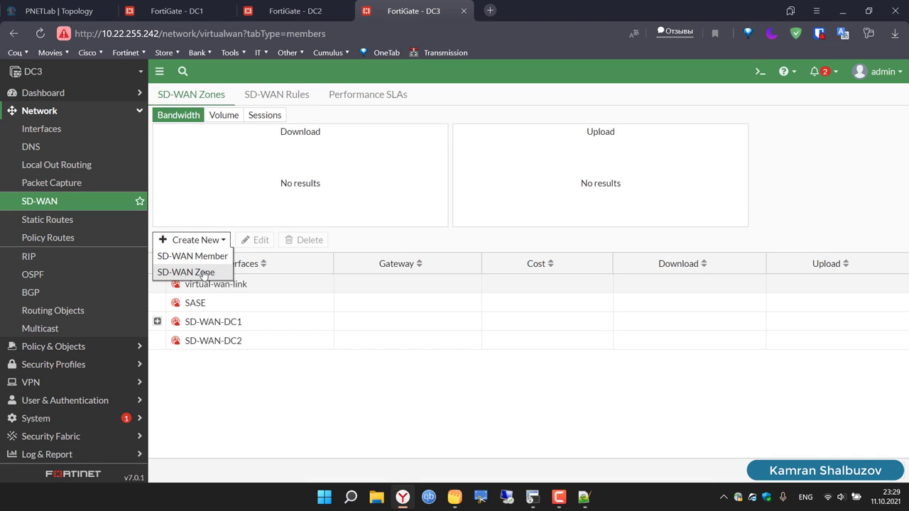
click(217, 260)
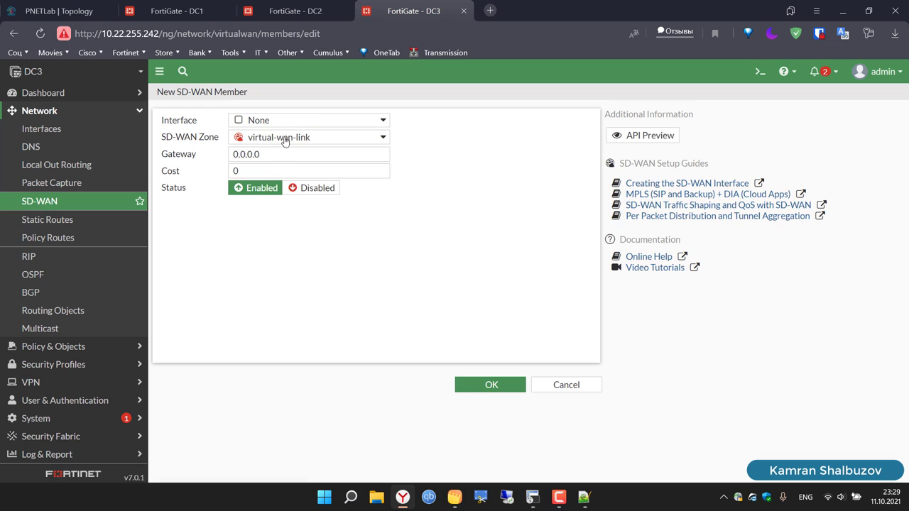
click(288, 141)
click(298, 188)
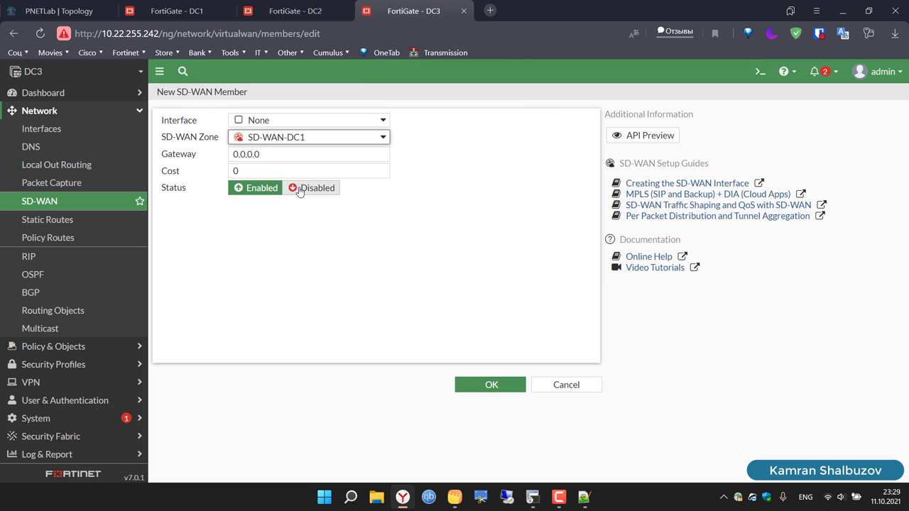
click(263, 126)
scroll(308, 251, down, 2)
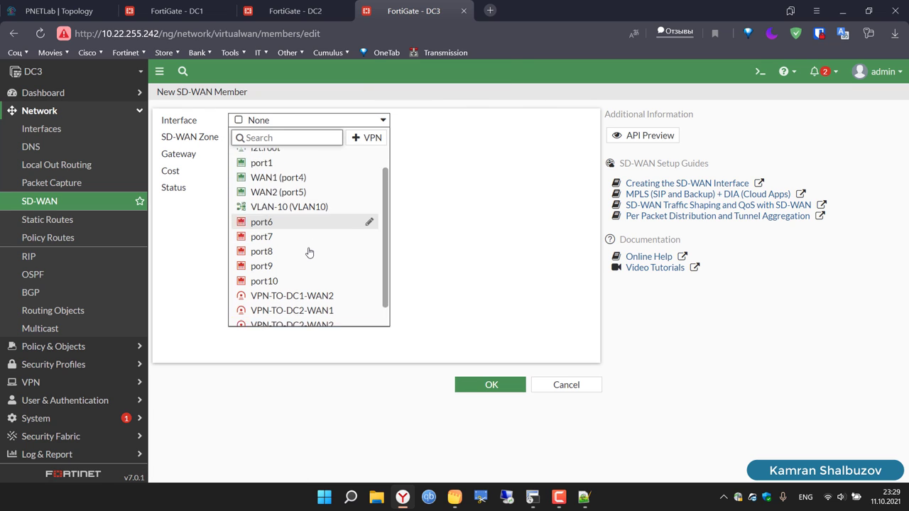
click(317, 277)
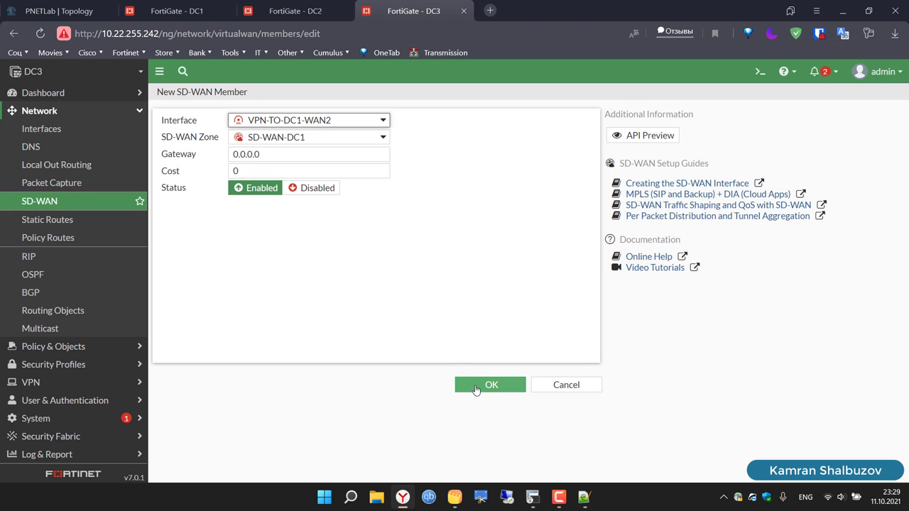
click(475, 388)
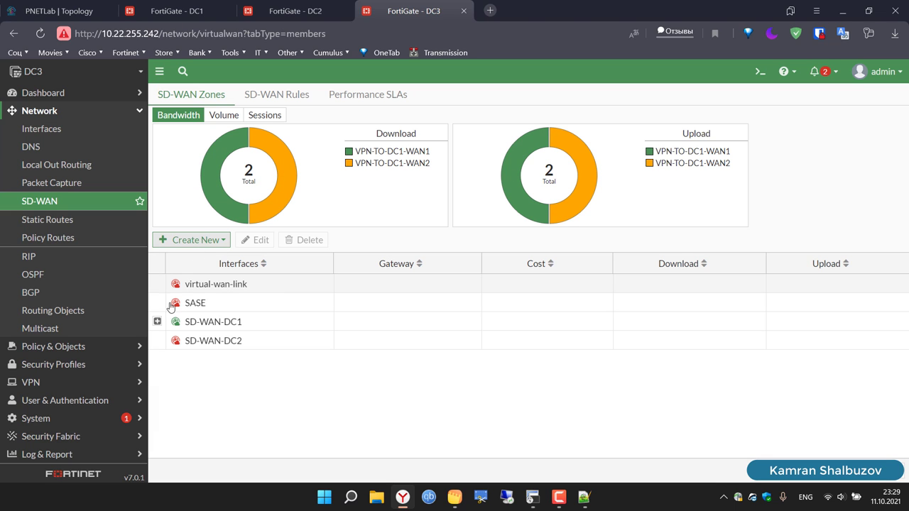
click(157, 321)
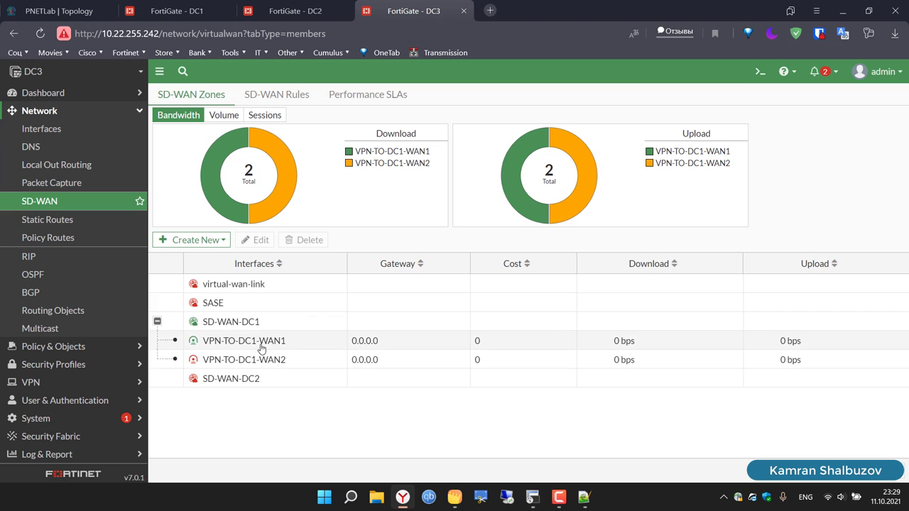
click(209, 240)
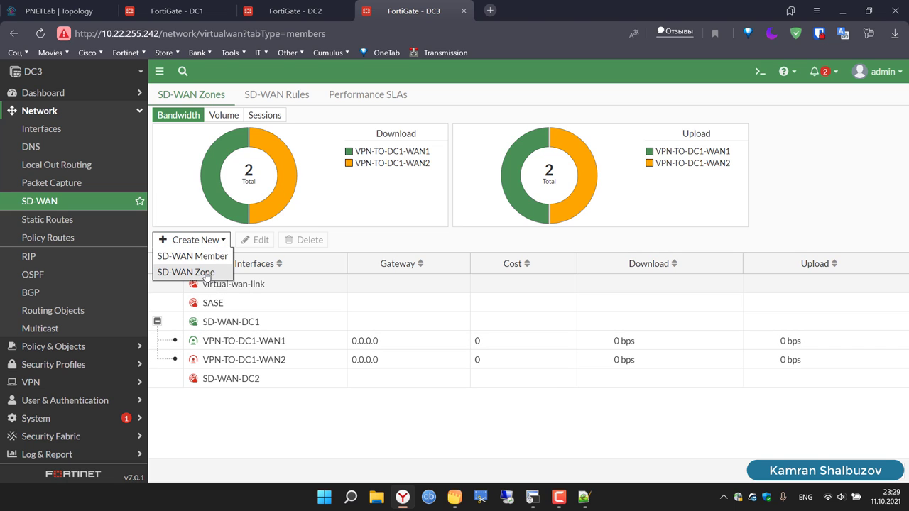
Step: Add VPN-TO-DC2-WAN1 as an SD-WAN member in zone SD-WAN-DC2
click(215, 260)
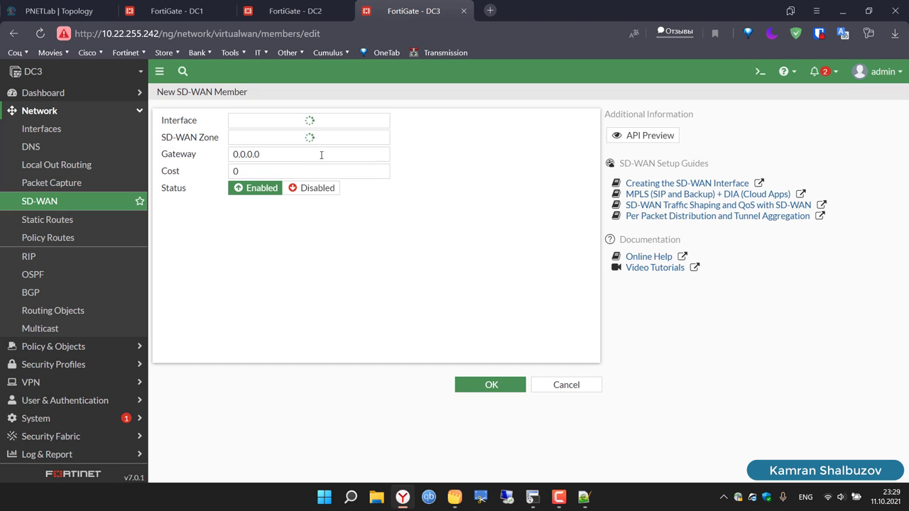
click(294, 140)
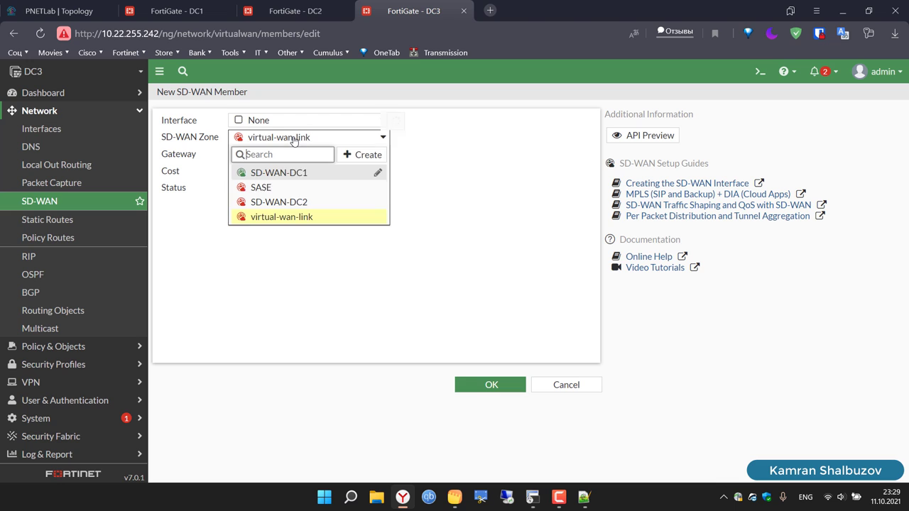
click(294, 203)
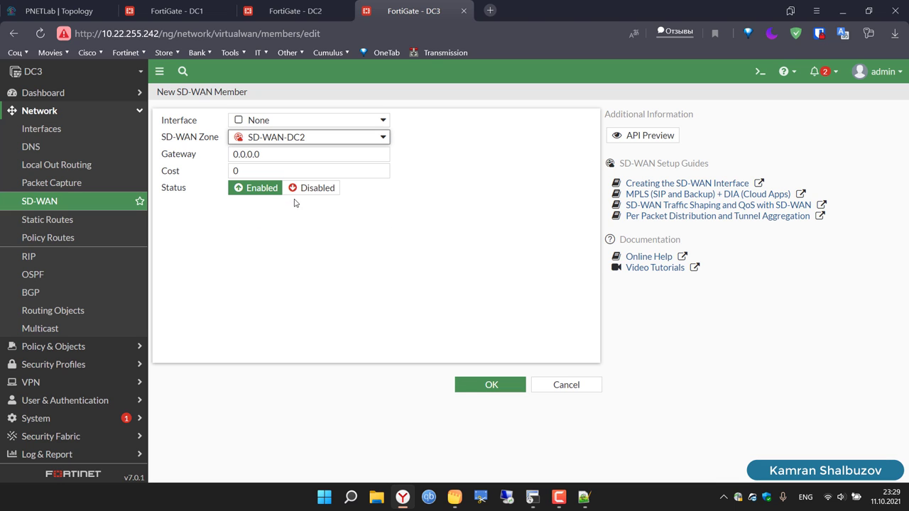
click(266, 124)
scroll(288, 228, down, 1)
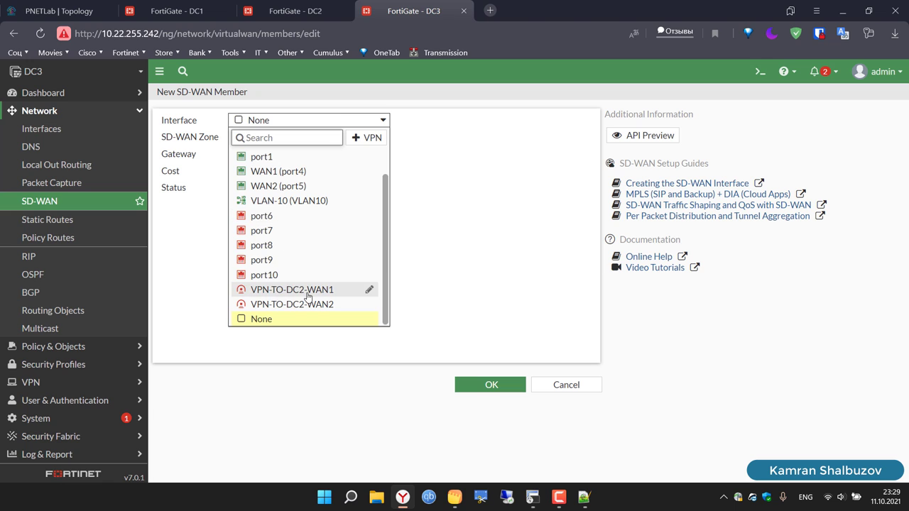
click(308, 290)
click(465, 387)
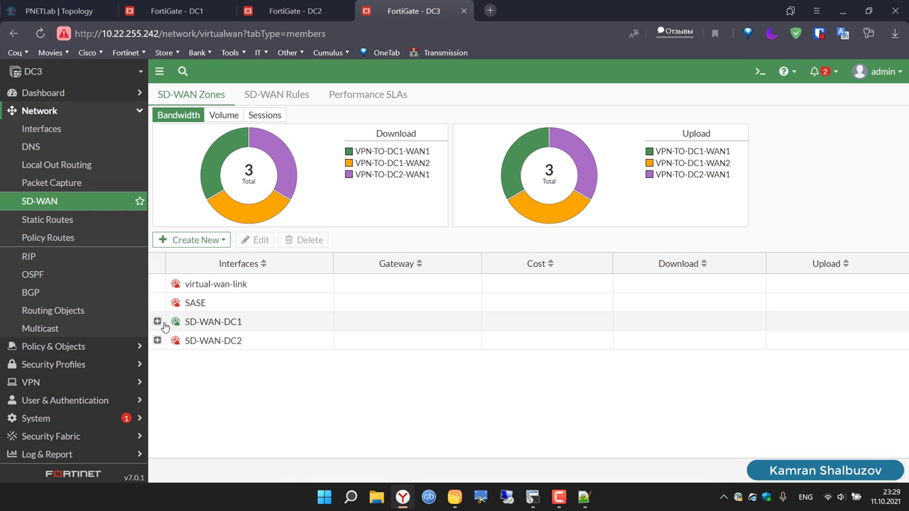
click(157, 323)
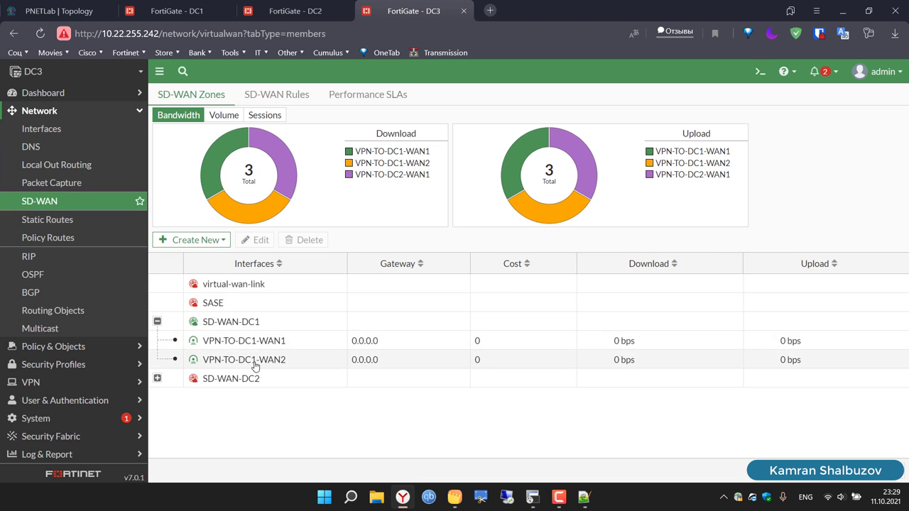
Step: Add VPN-TO-DC2-WAN2 to SD-WAN-DC2, then expand SD-WAN-DC2 and SD-WAN-DC1 to check members
click(217, 242)
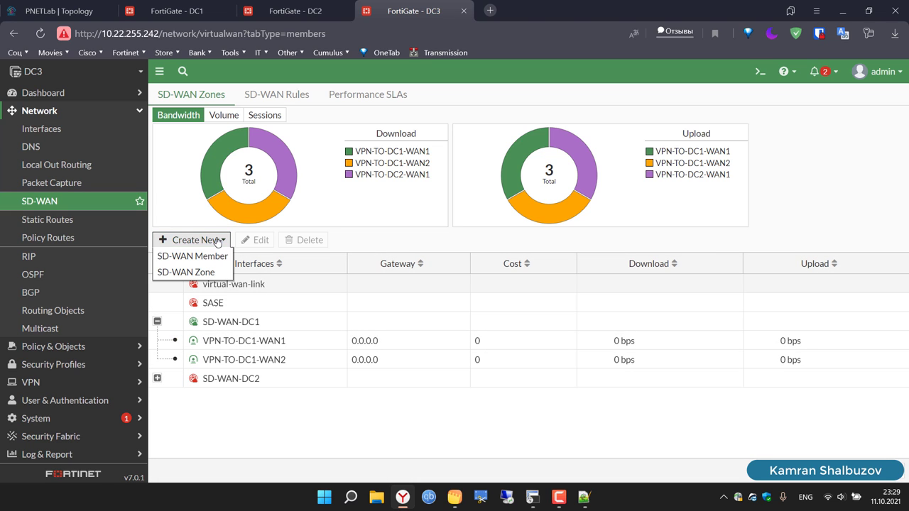
click(218, 257)
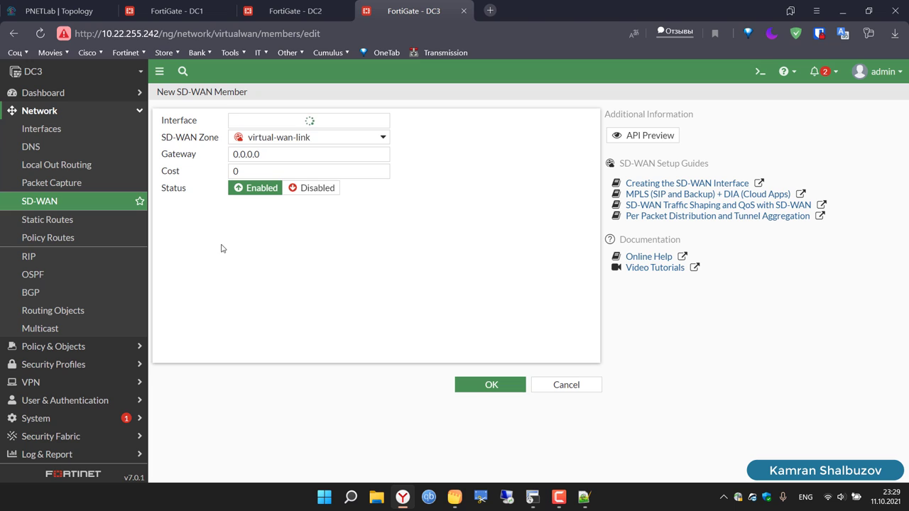
click(317, 138)
click(320, 205)
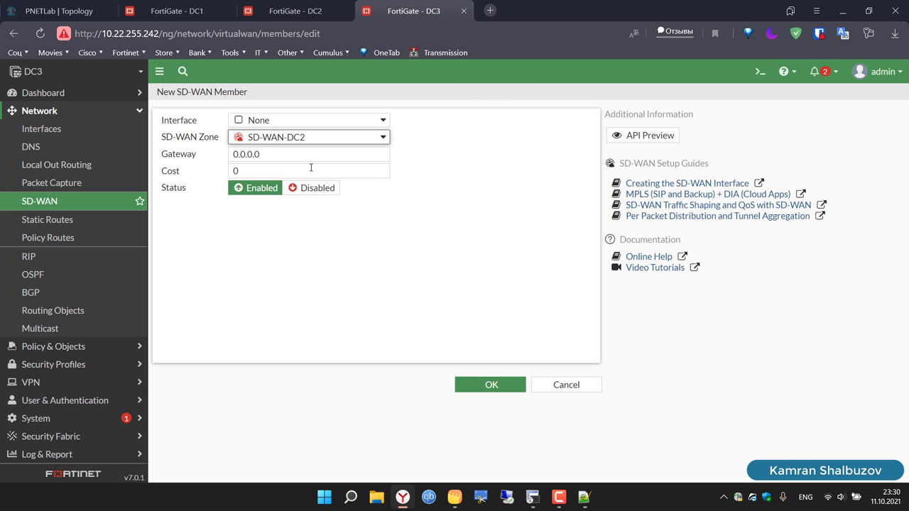
click(272, 125)
scroll(304, 263, down, 1)
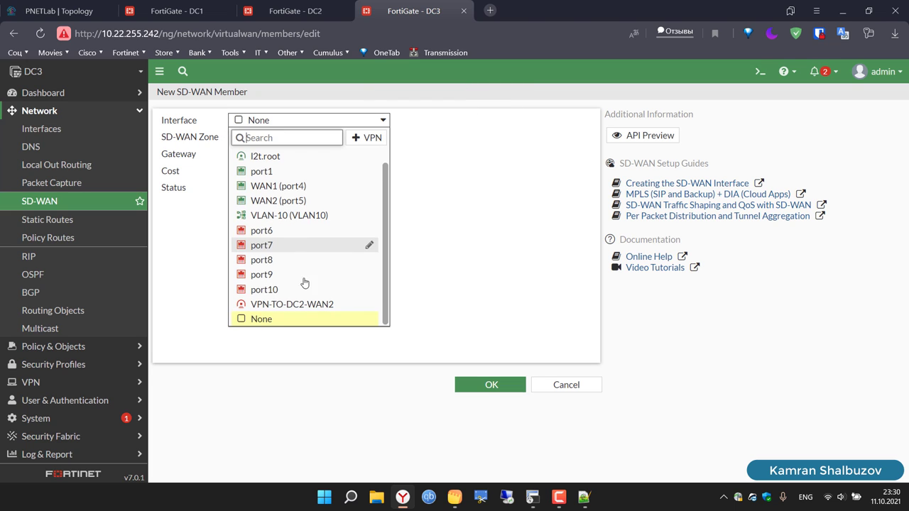
click(316, 305)
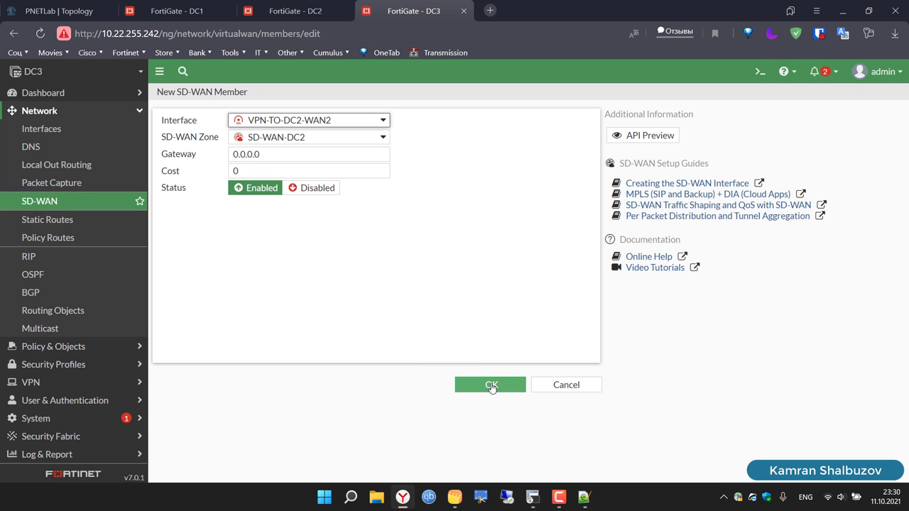
click(491, 387)
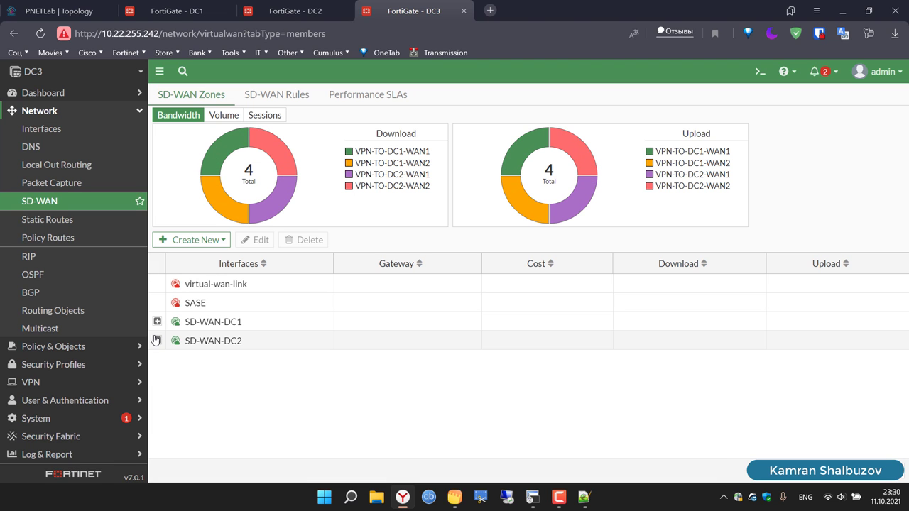
click(157, 340)
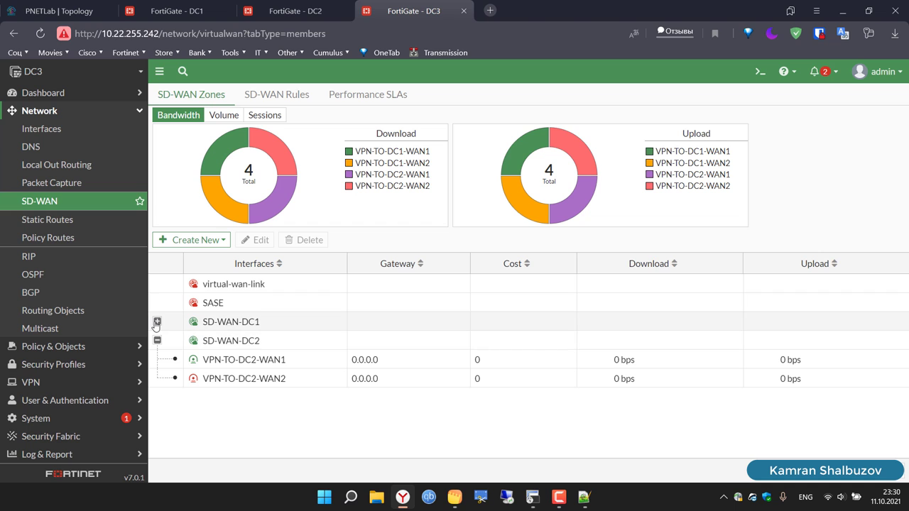
click(157, 322)
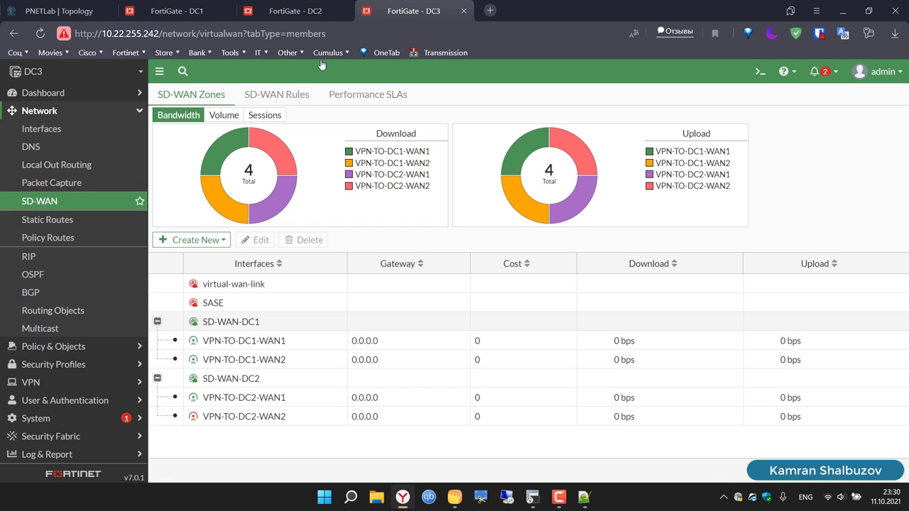
Step: On DC2, add VPN-TO-DC3-WAN2 to the SD-WAN-DC3 zone and expand it
click(296, 12)
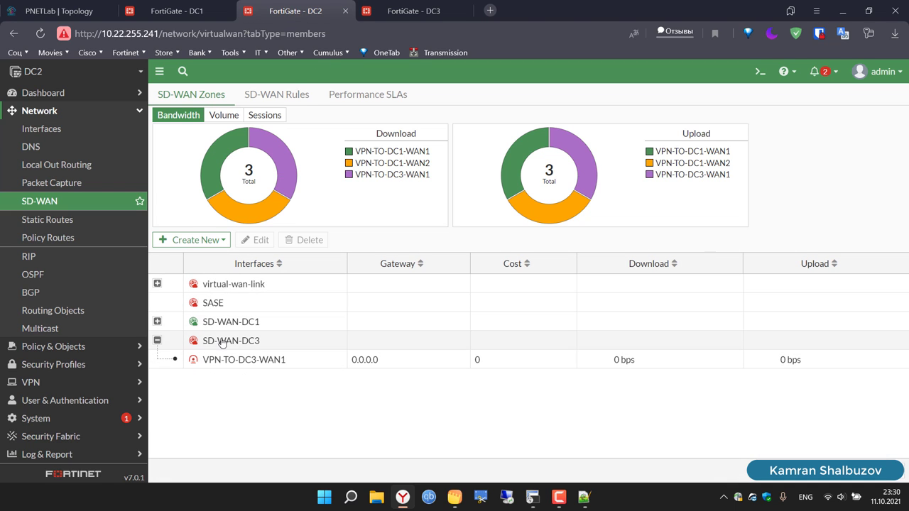
click(204, 241)
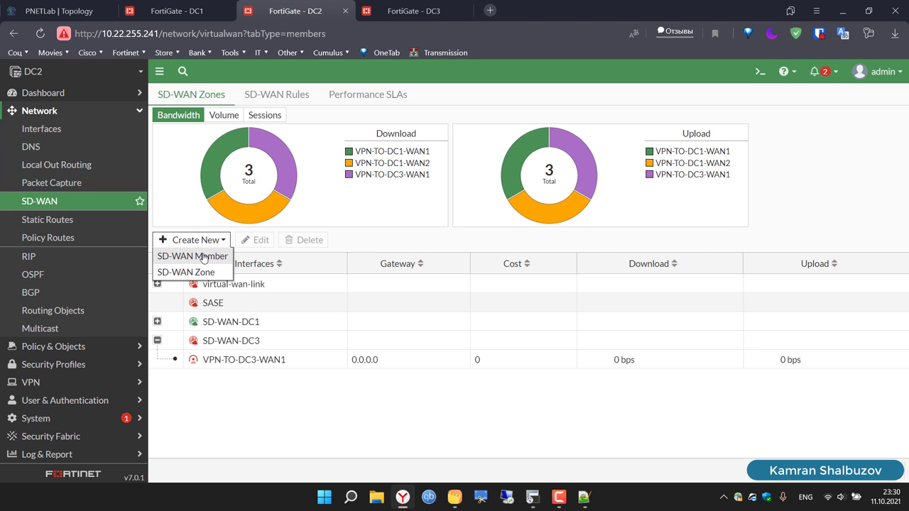
click(203, 256)
click(306, 139)
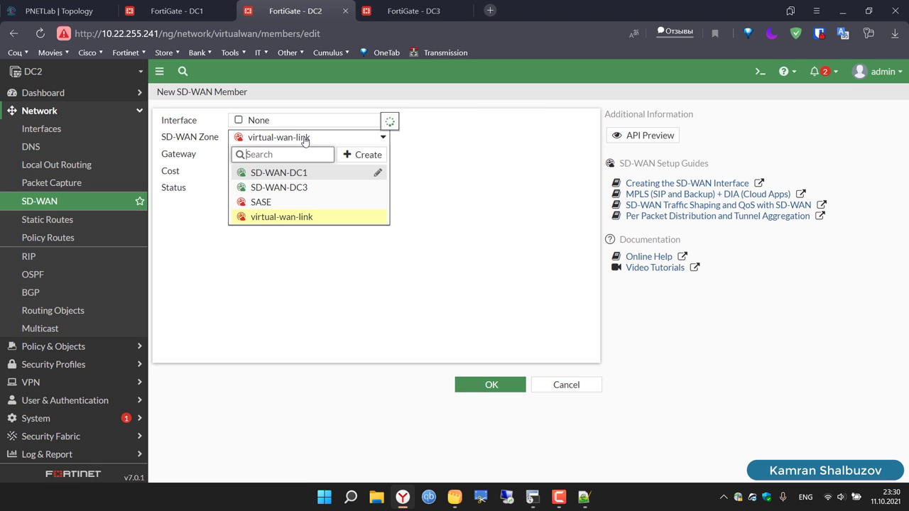
click(304, 188)
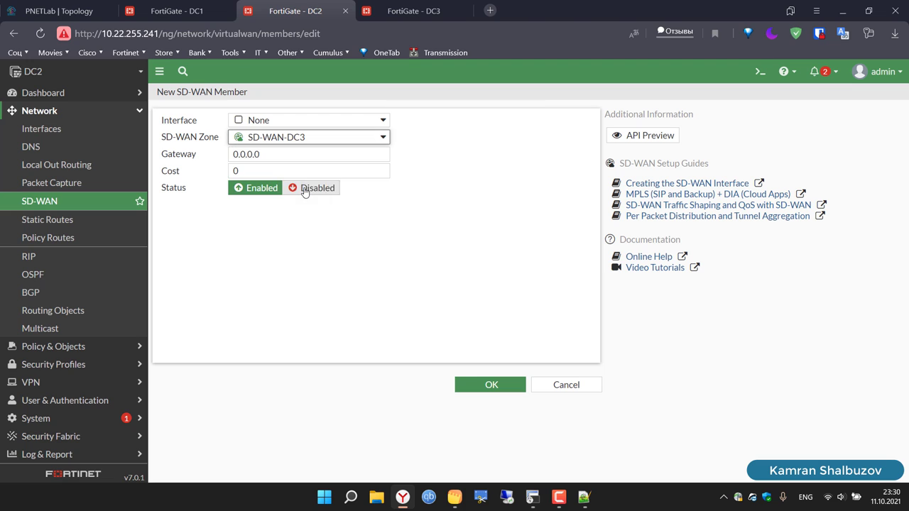
click(261, 125)
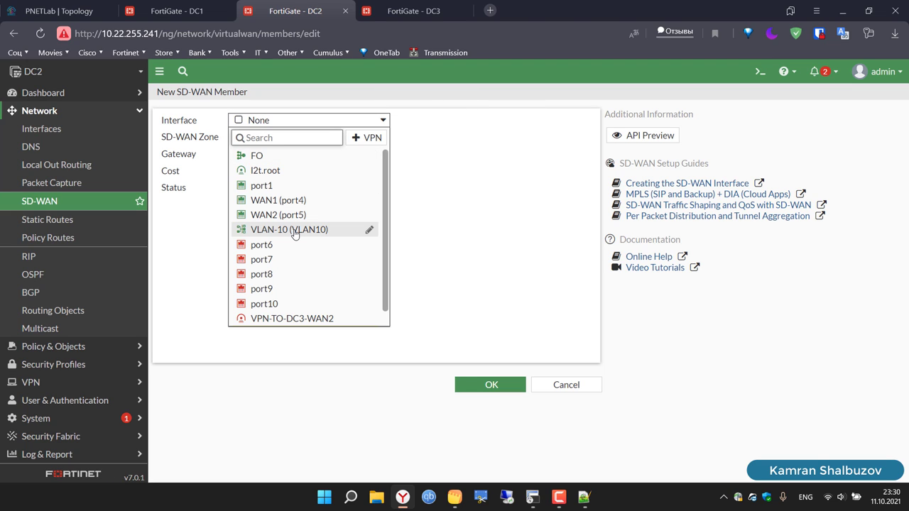
scroll(295, 234, down, 1)
click(319, 306)
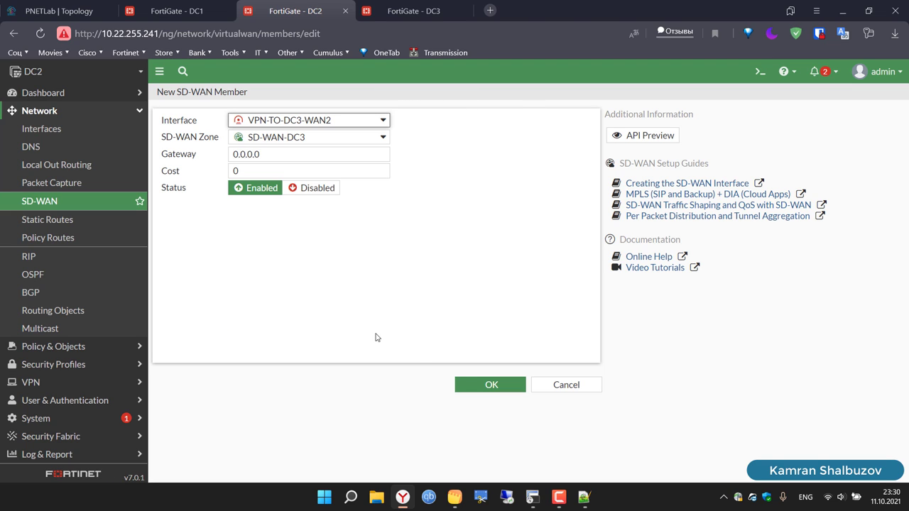
click(462, 383)
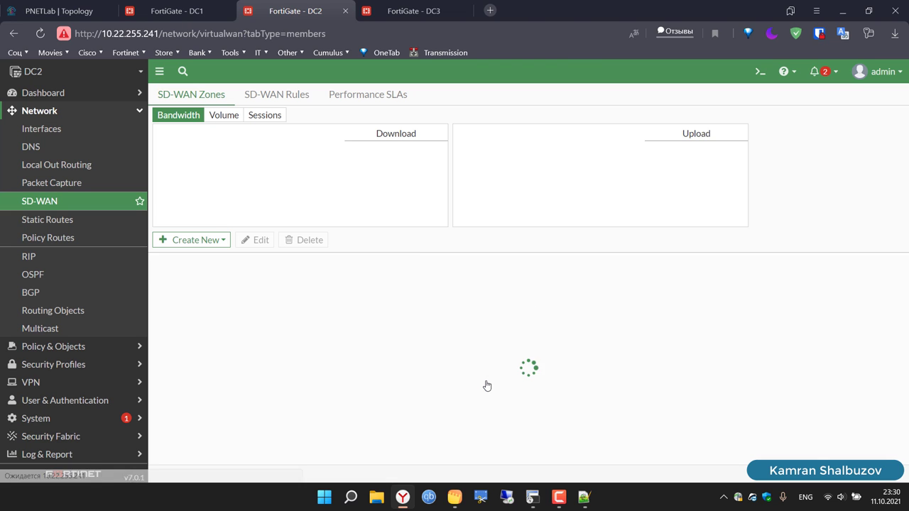
click(158, 340)
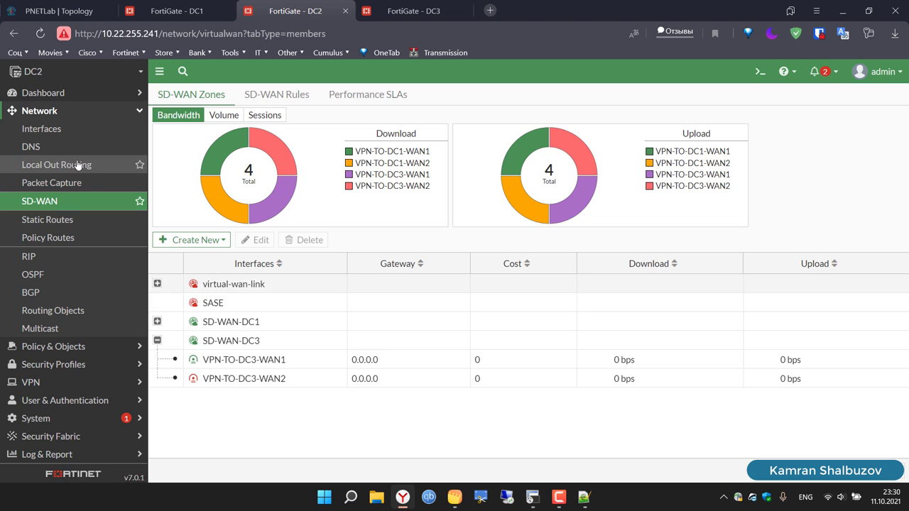
Step: On DC2, expand the SD-WAN-DC3 zone to verify its members
click(52, 222)
click(44, 201)
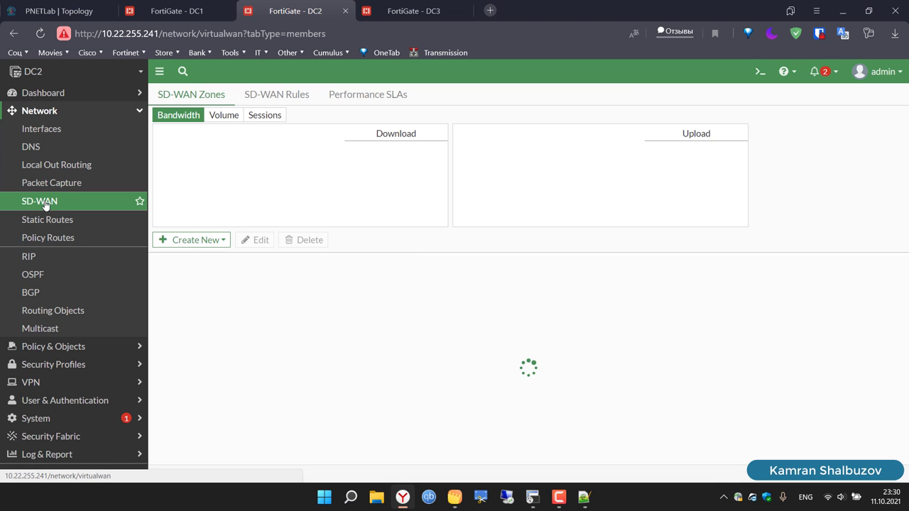
click(159, 348)
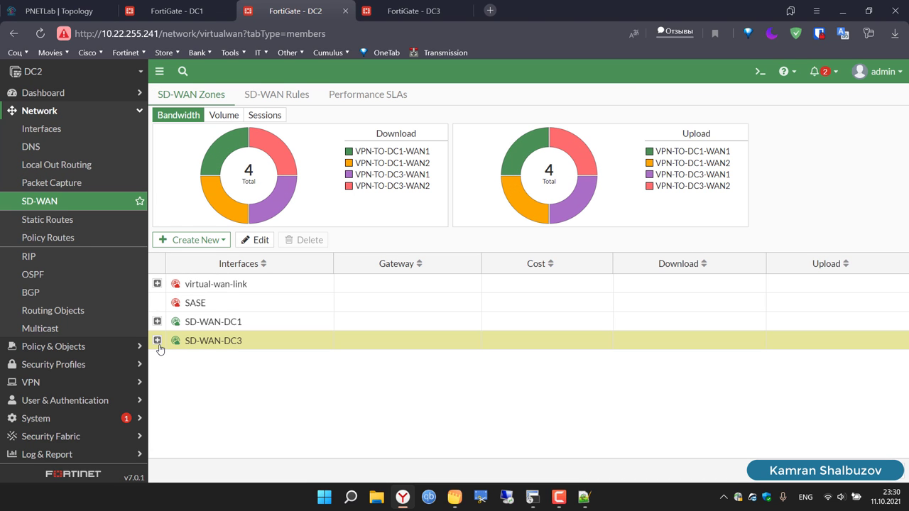
click(157, 343)
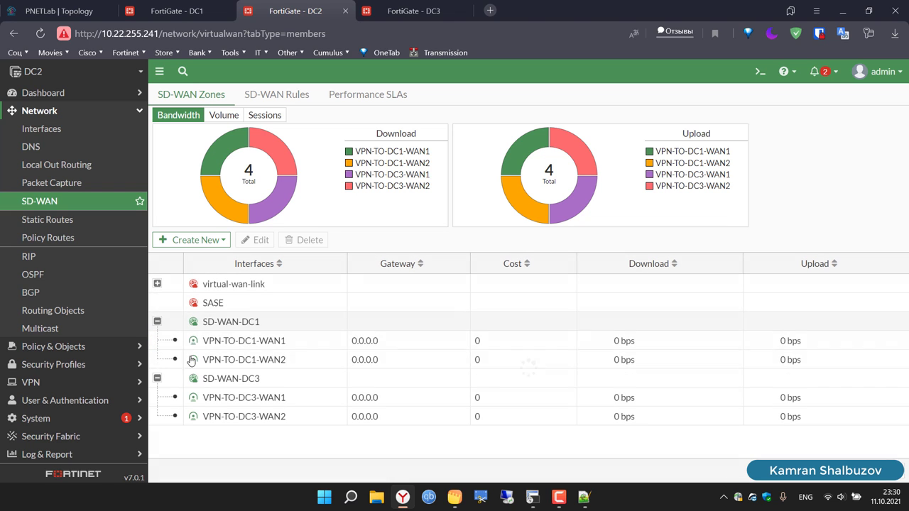
Step: On DC1, expand SD-WAN-DC2 and SD-WAN-DC3 to verify their WAN1 and WAN2 members
click(168, 4)
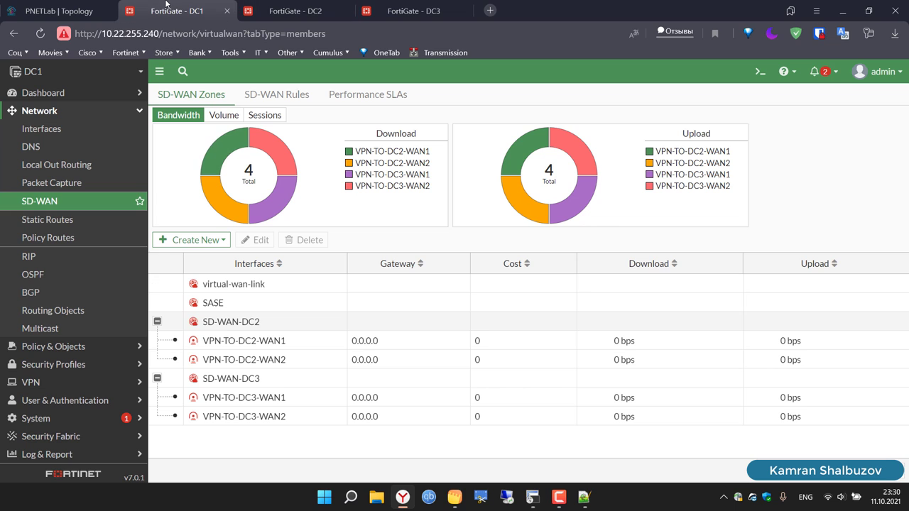
click(54, 183)
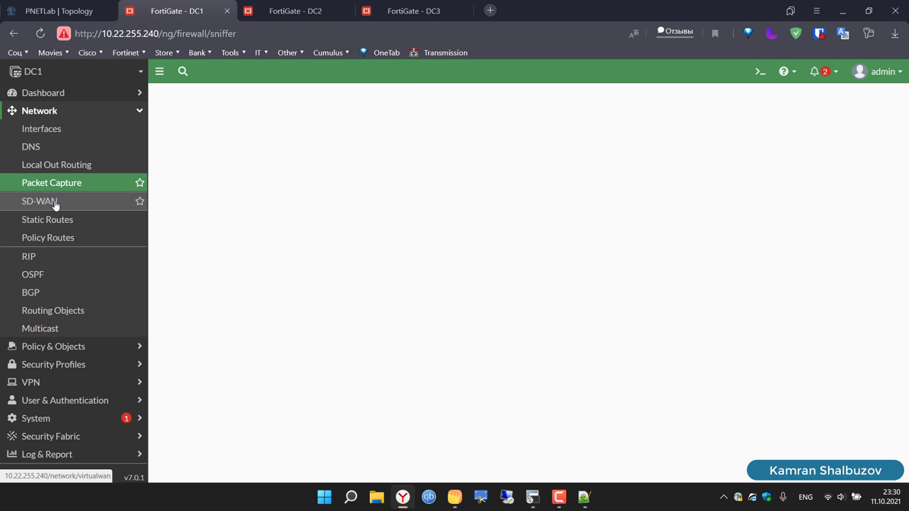
click(55, 202)
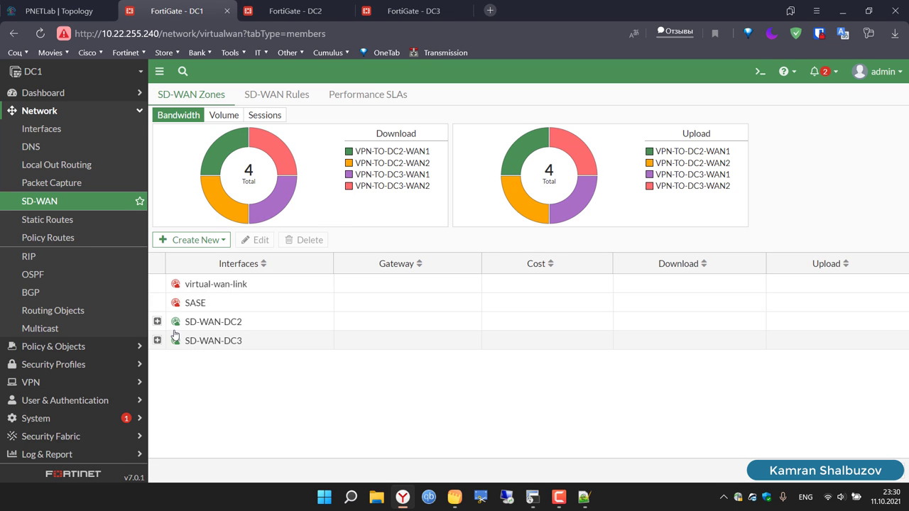
click(158, 322)
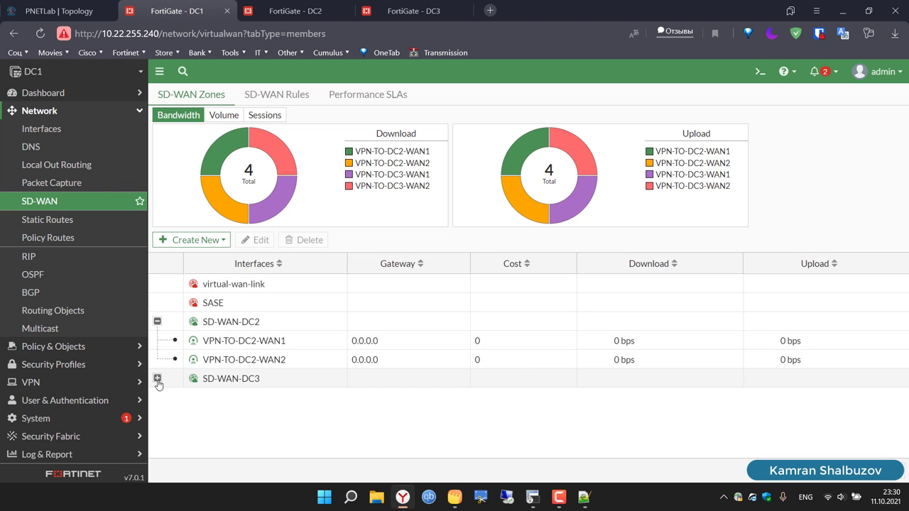
click(157, 379)
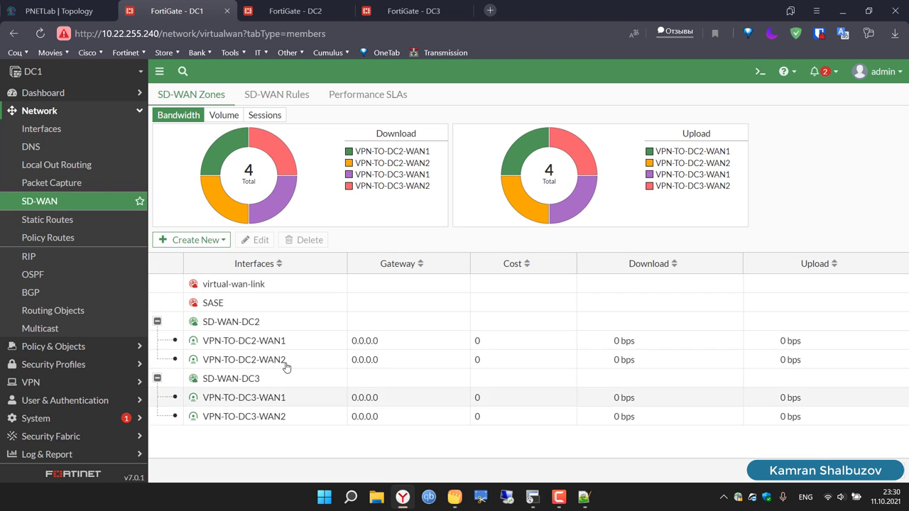
Step: On DC3, expand SD-WAN-DC2 and SD-WAN-DC1 to verify members, then return to DC1
click(421, 3)
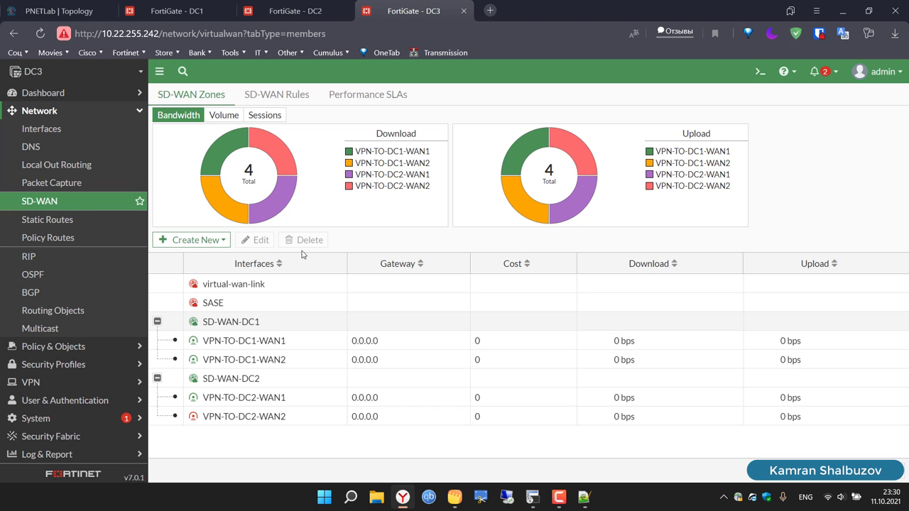
click(51, 221)
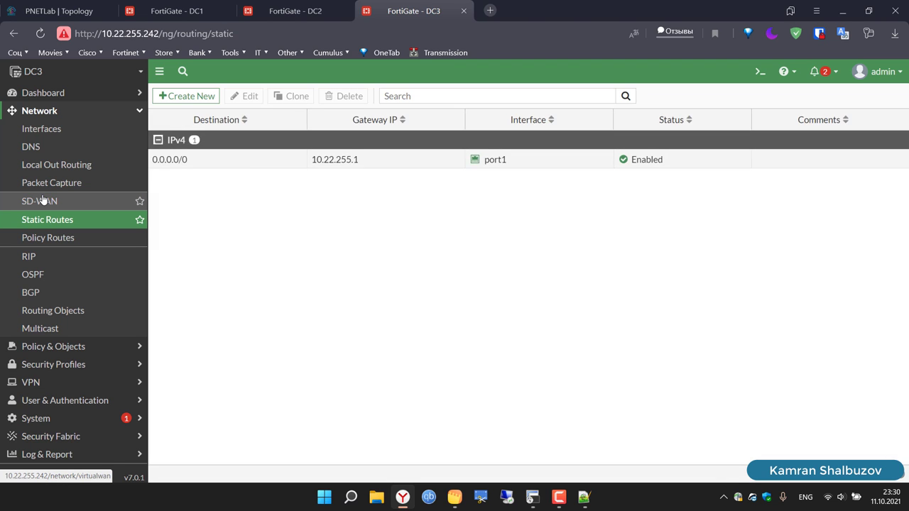
click(43, 201)
click(158, 341)
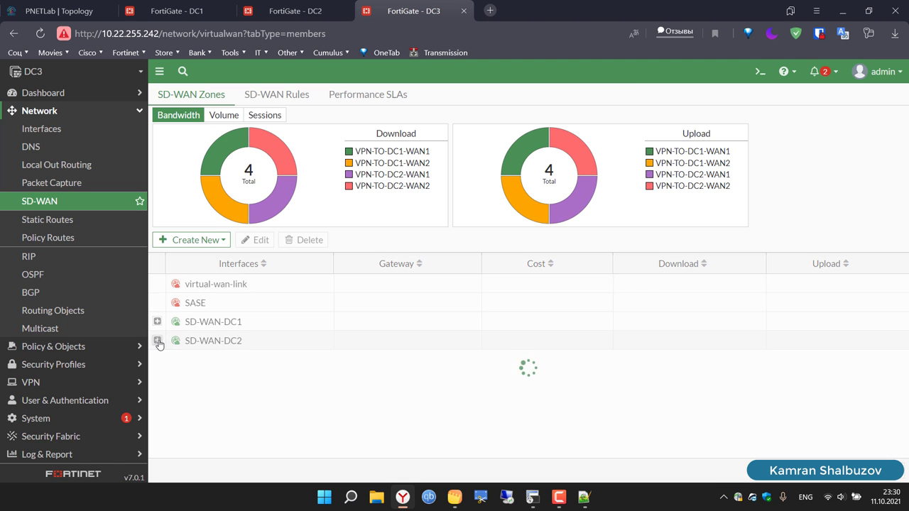
click(158, 322)
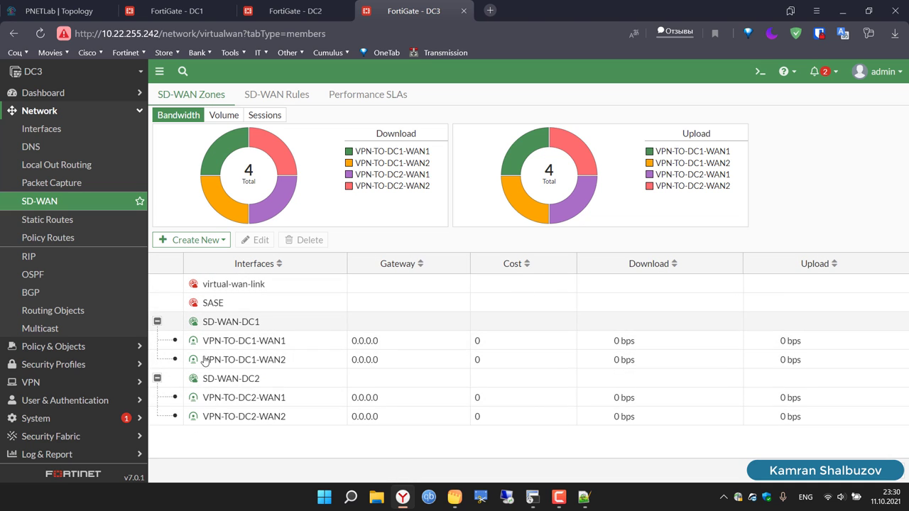
click(57, 223)
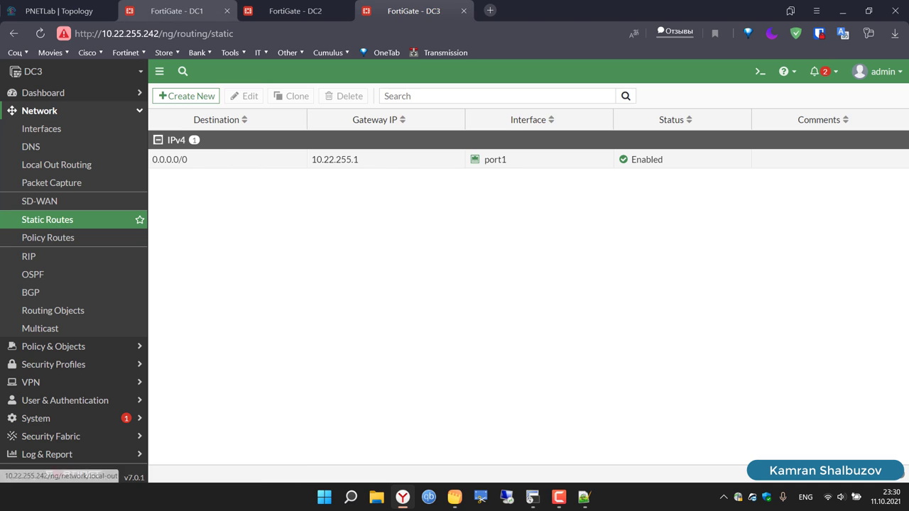
key(ctrl+2)
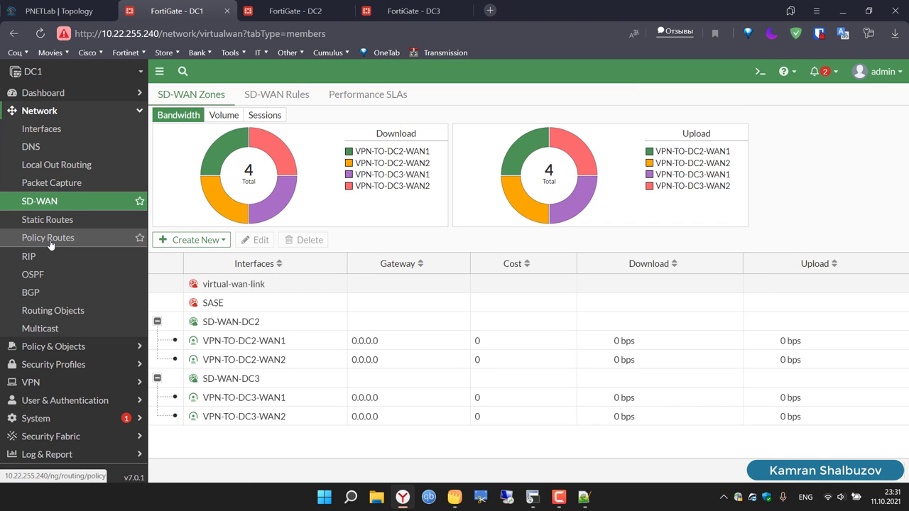
Step: On DC1, add a static route to 2.2.2.2/32 via the SD-WAN-DC2 zone
click(50, 243)
click(64, 222)
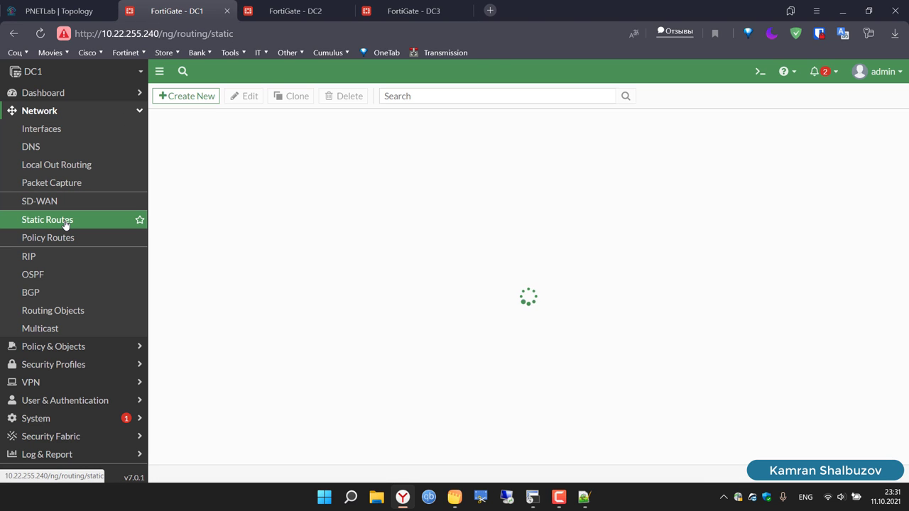
click(201, 97)
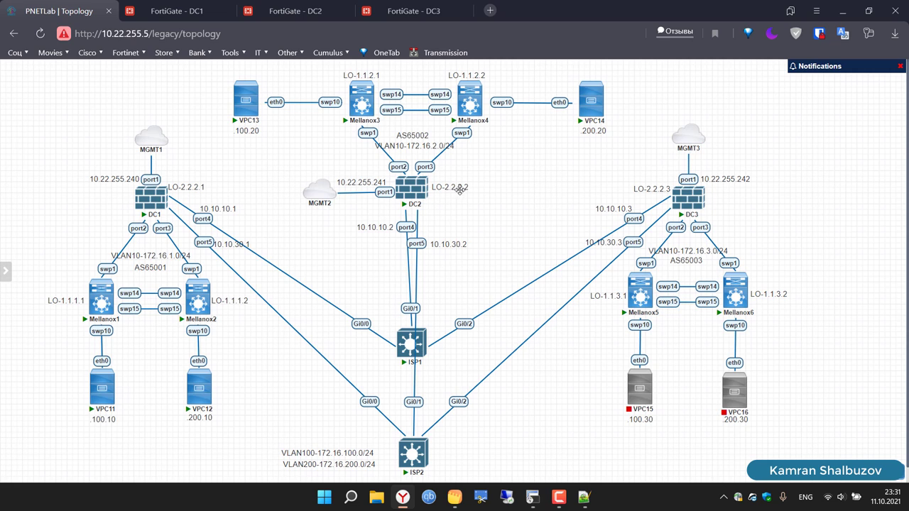
click(164, 3)
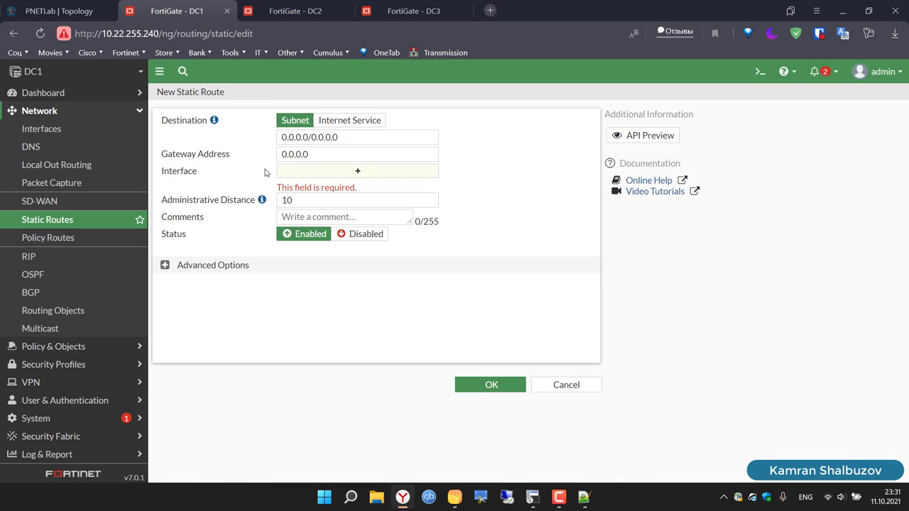
drag(362, 142, 244, 132)
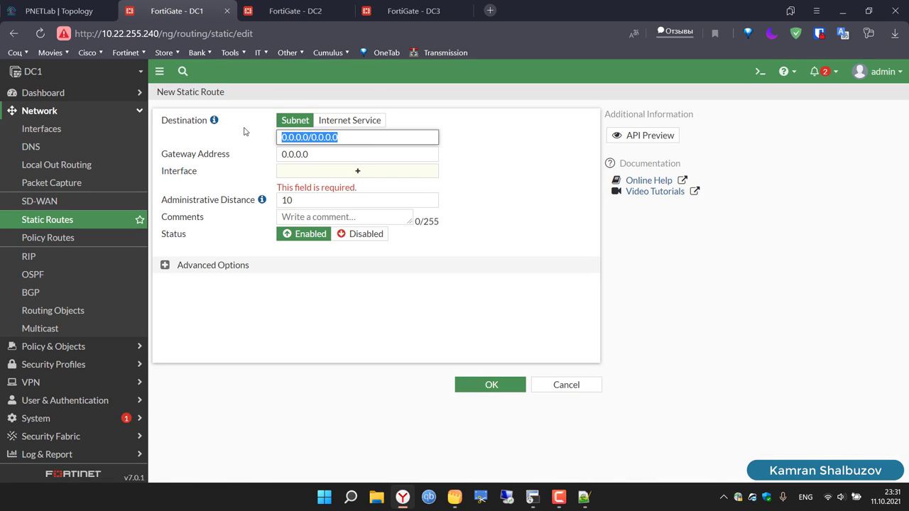
text(2)
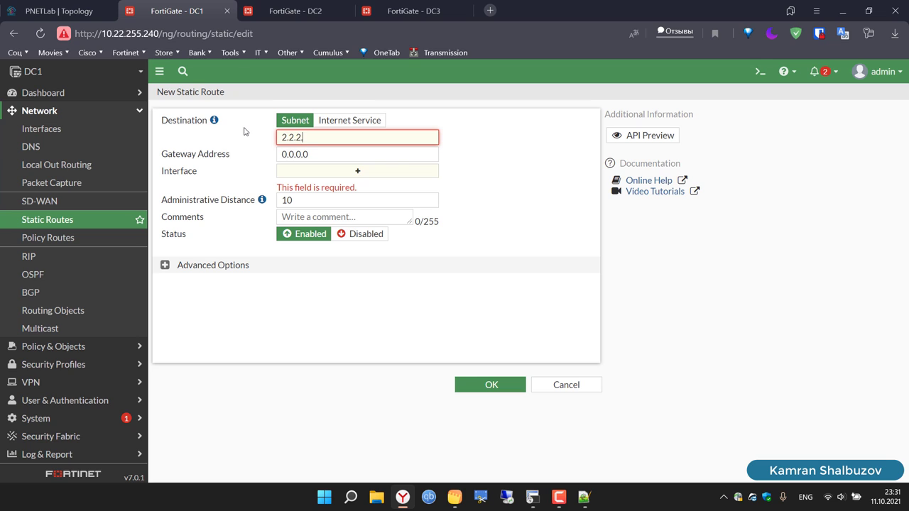
text(.2.2.2/32)
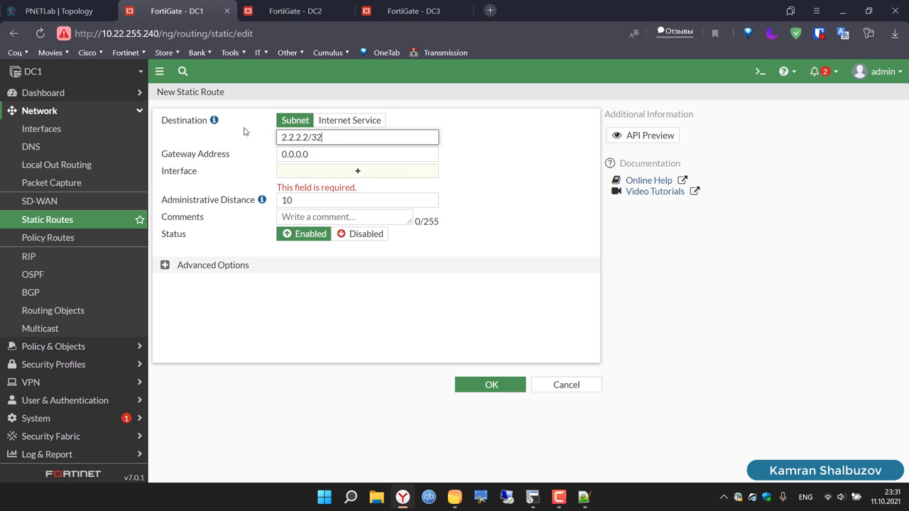
click(360, 173)
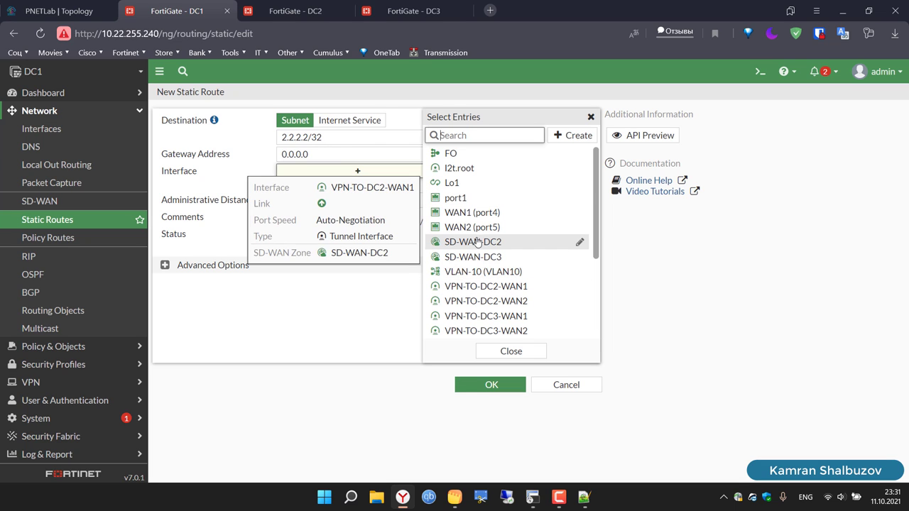
click(491, 244)
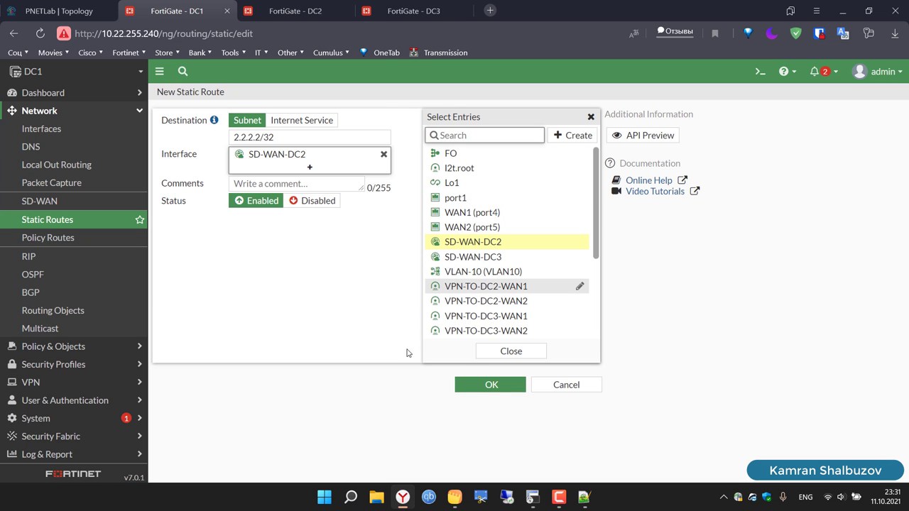
click(499, 388)
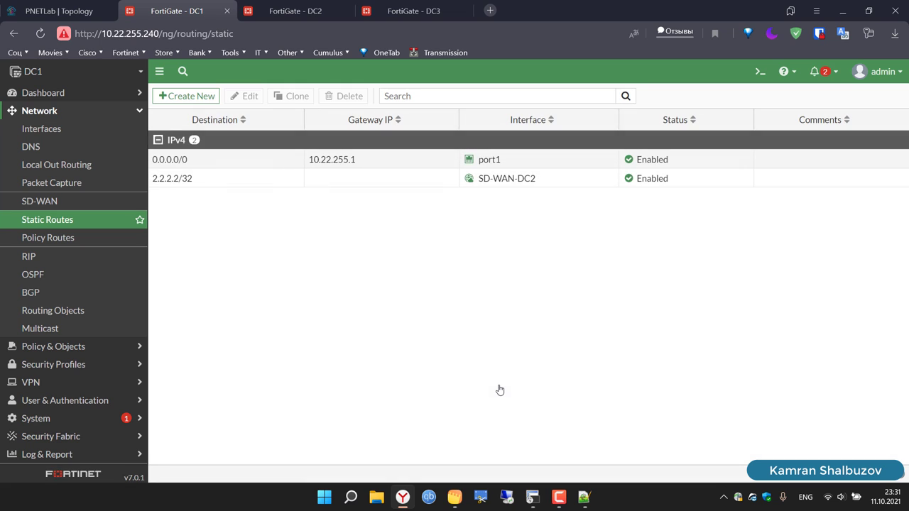
click(202, 96)
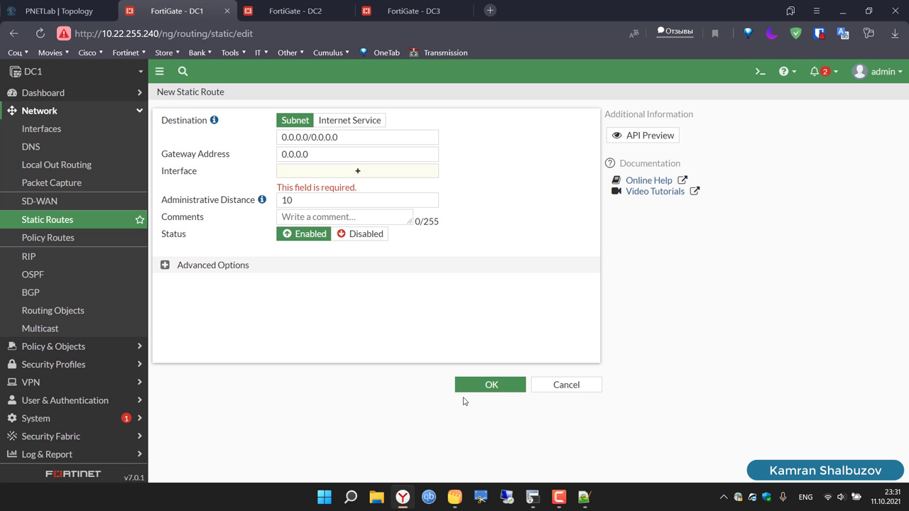
Step: Copy the anycast address 10.20.20.1 from the VXLAN's on Cumulus note in Yandex Disk Notes
click(455, 497)
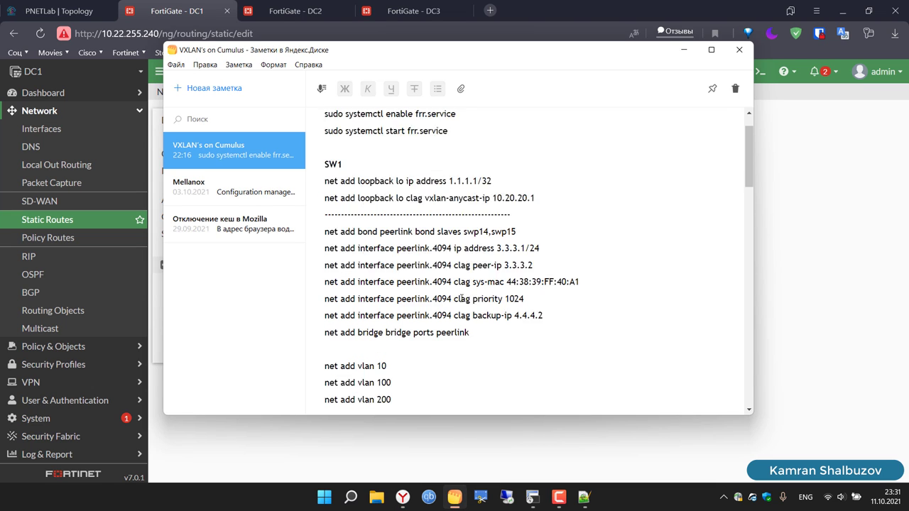
scroll(463, 298, up, 2)
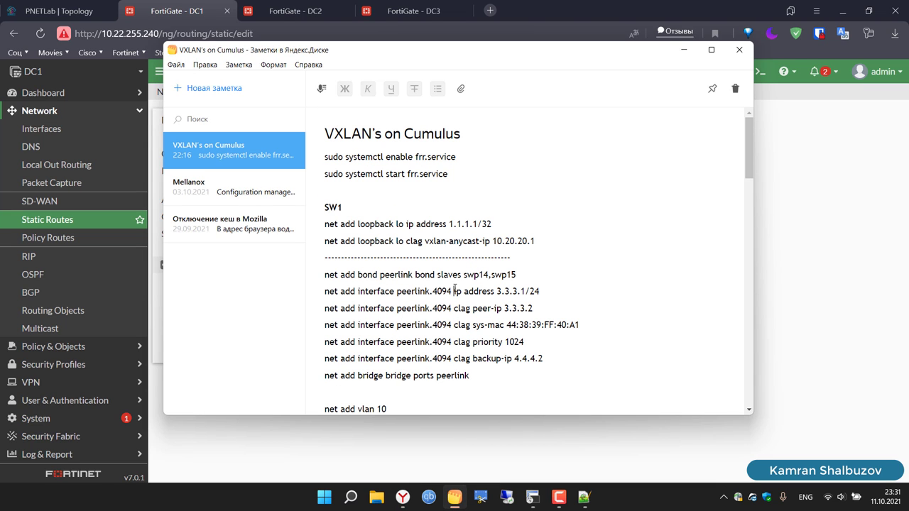
click(455, 291)
scroll(530, 151, down, 3)
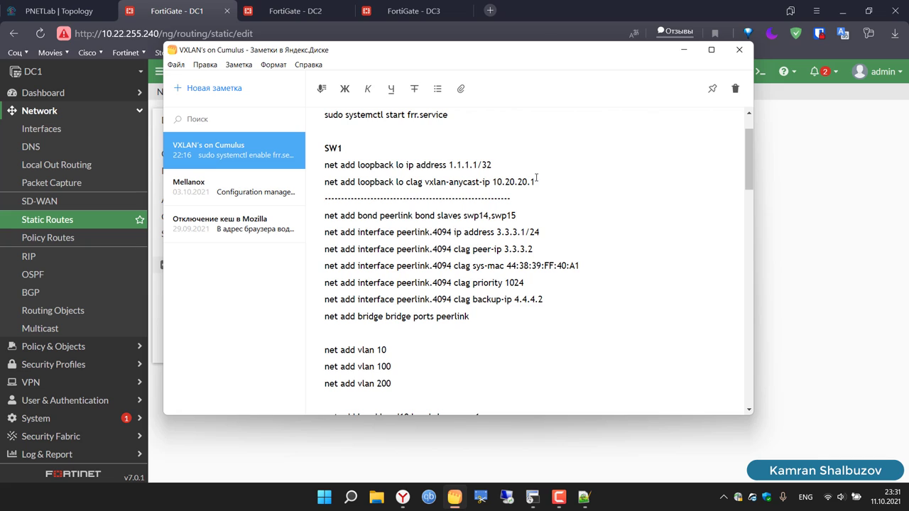
drag(537, 181, 495, 181)
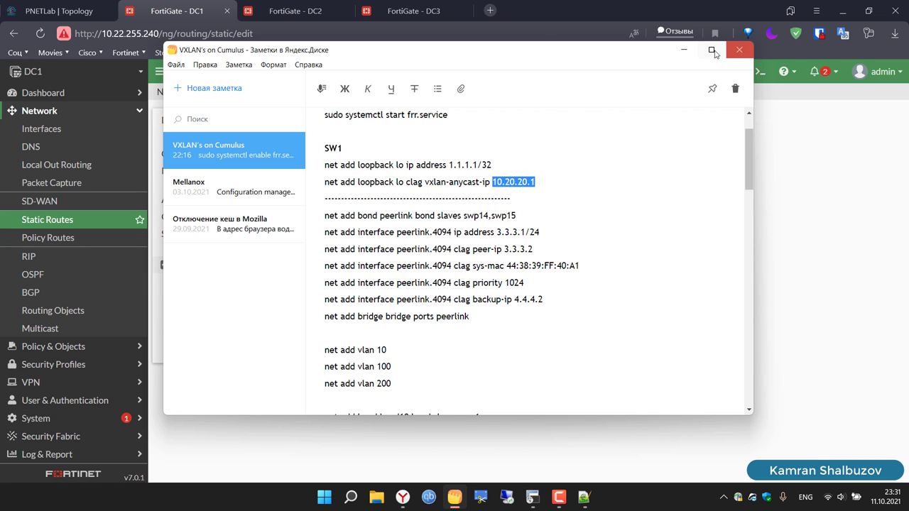
click(683, 50)
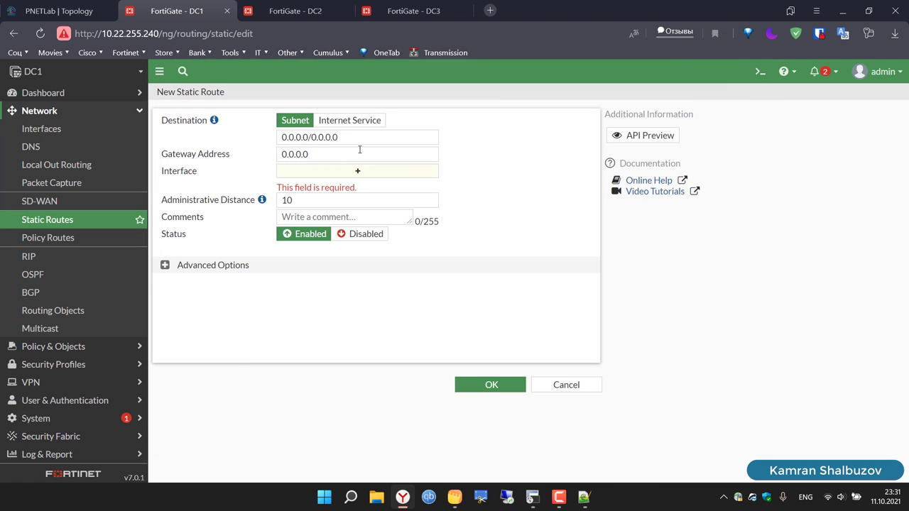
Step: Add a DC1 static route to 10.20.20.2/32 via SD-WAN-DC2 using the pasted address
drag(354, 138, 270, 140)
text(10.20.20.1)
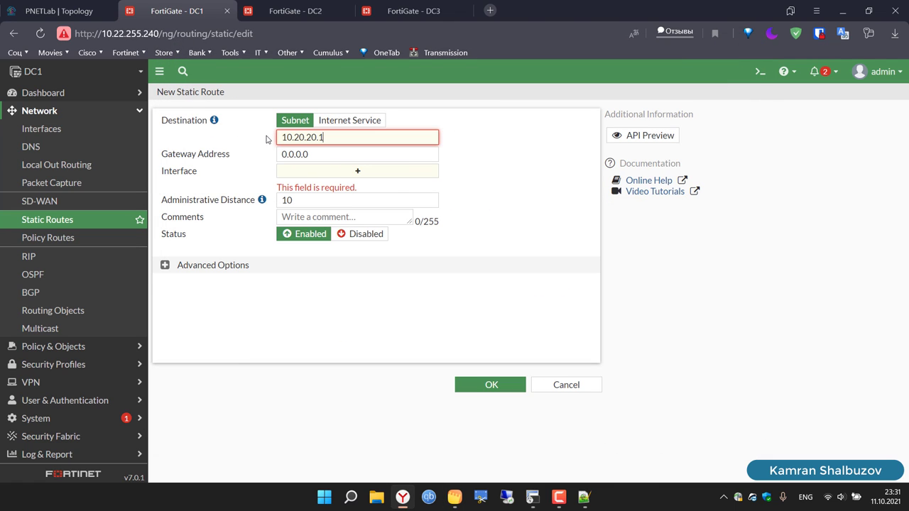
click(348, 171)
click(331, 134)
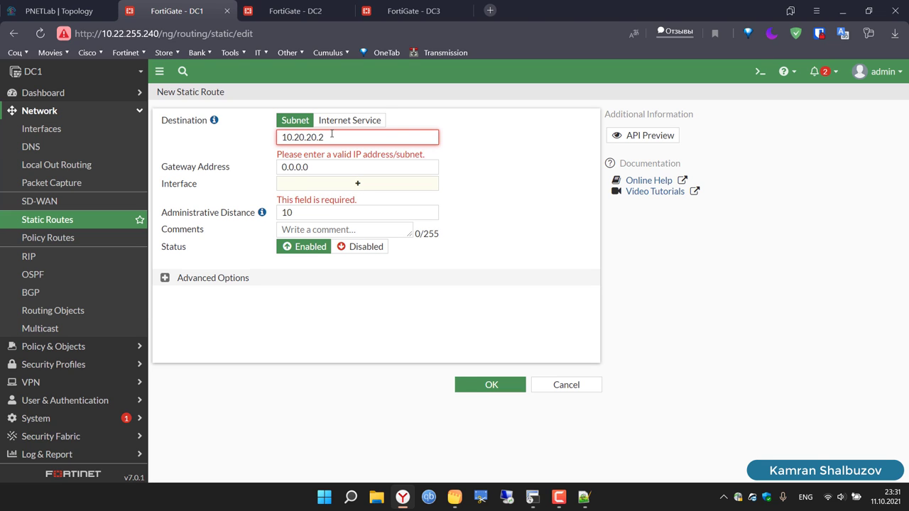
text(/32)
click(357, 173)
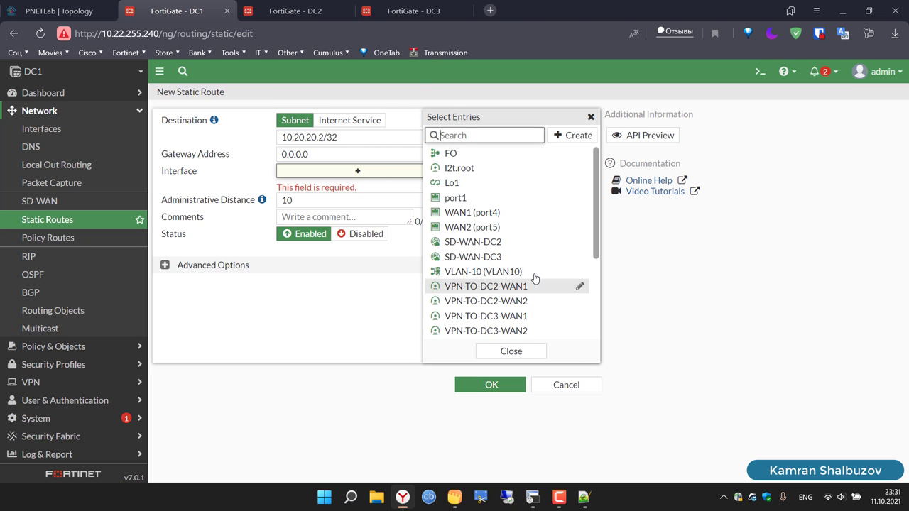
click(484, 245)
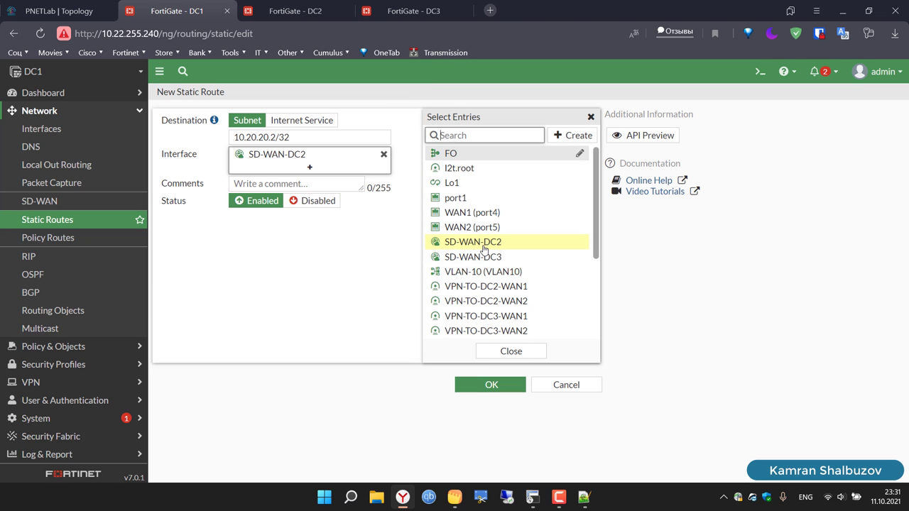
click(511, 351)
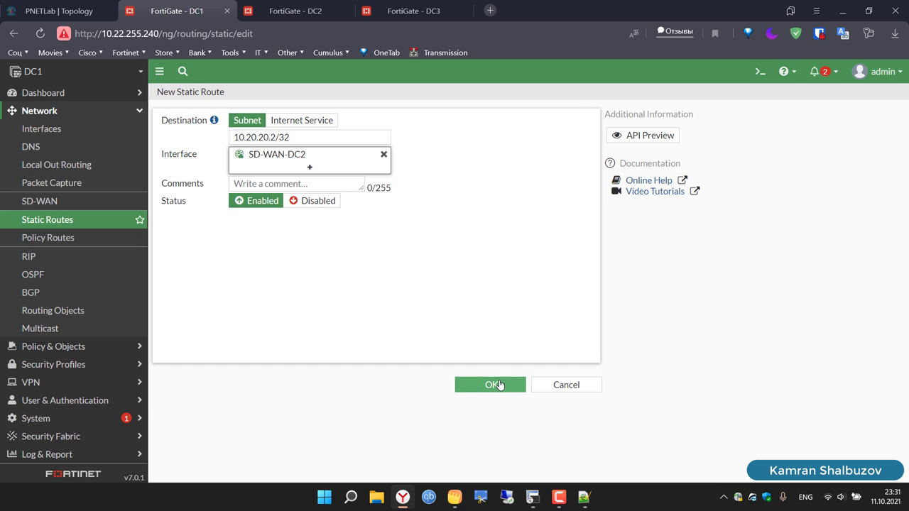
click(500, 384)
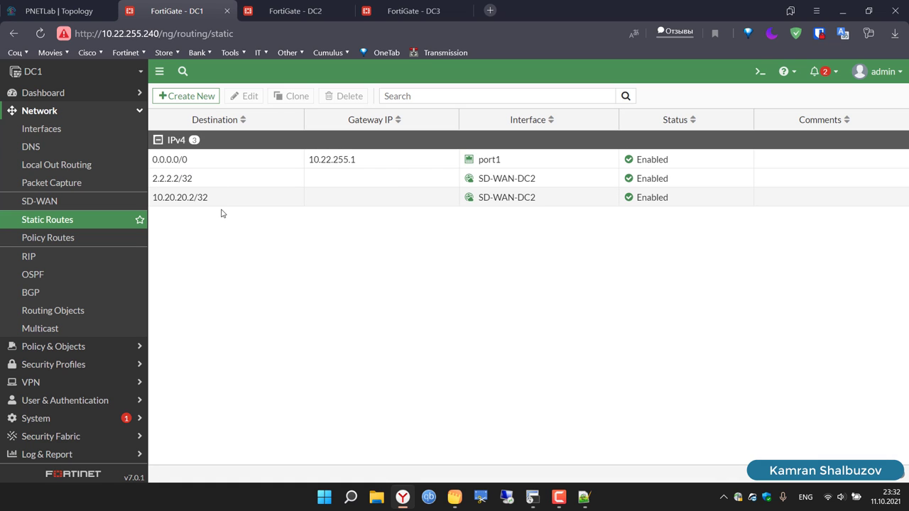
mouse_move(508, 178)
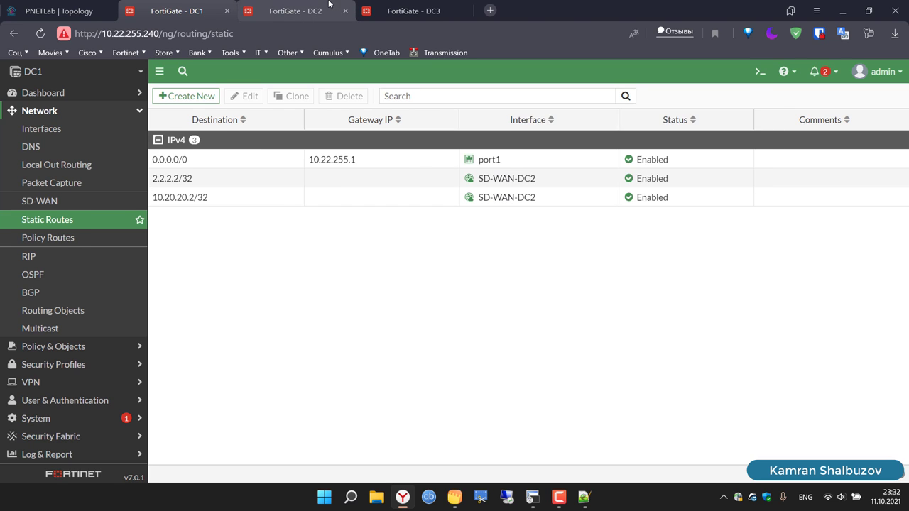
Step: Start a DC2 static route with destination 2.2.2.1/32, leaving it unsaved and returning to DC1
click(329, 4)
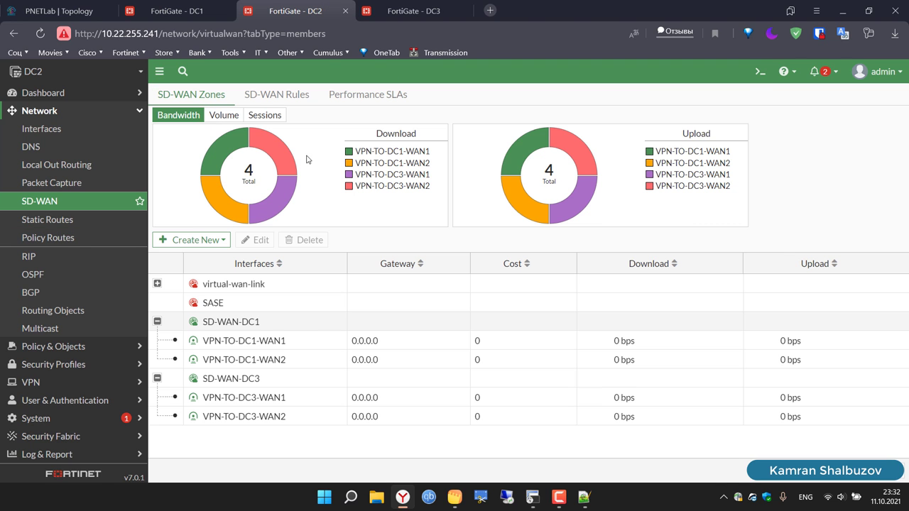
click(63, 226)
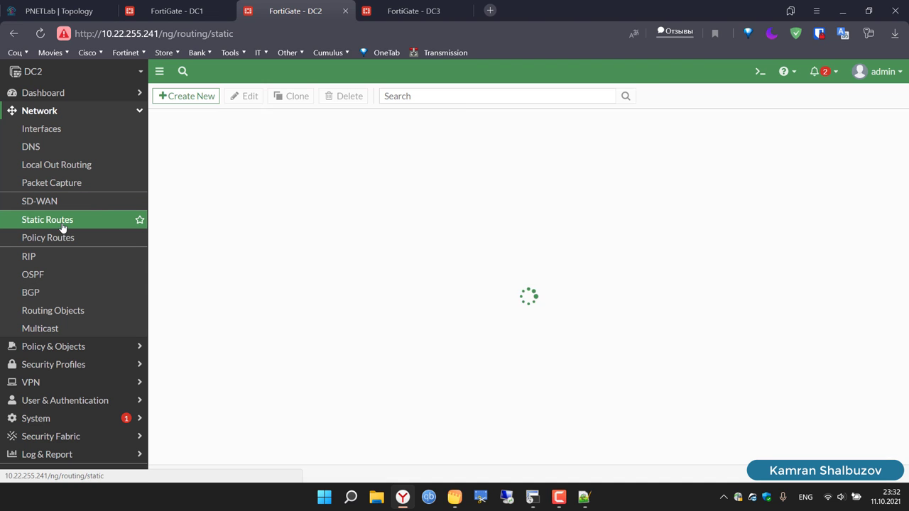
click(186, 97)
click(57, 11)
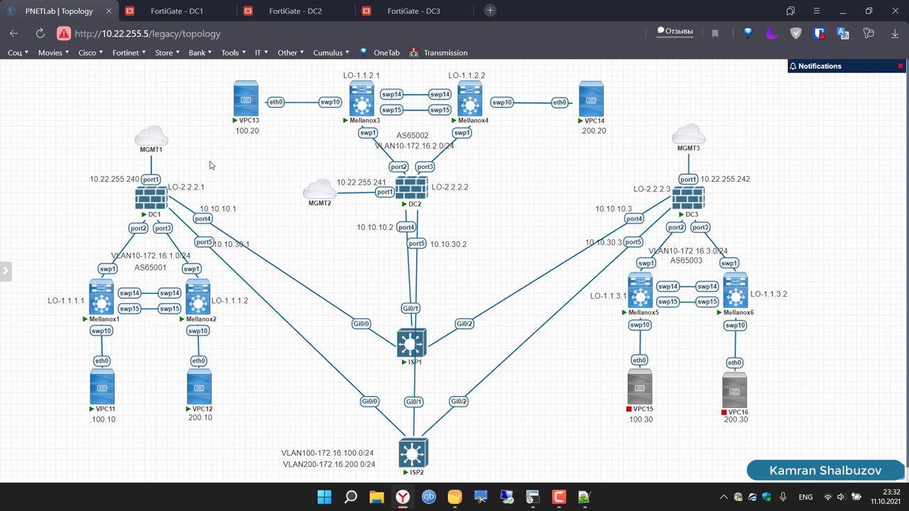
click(303, 10)
click(364, 135)
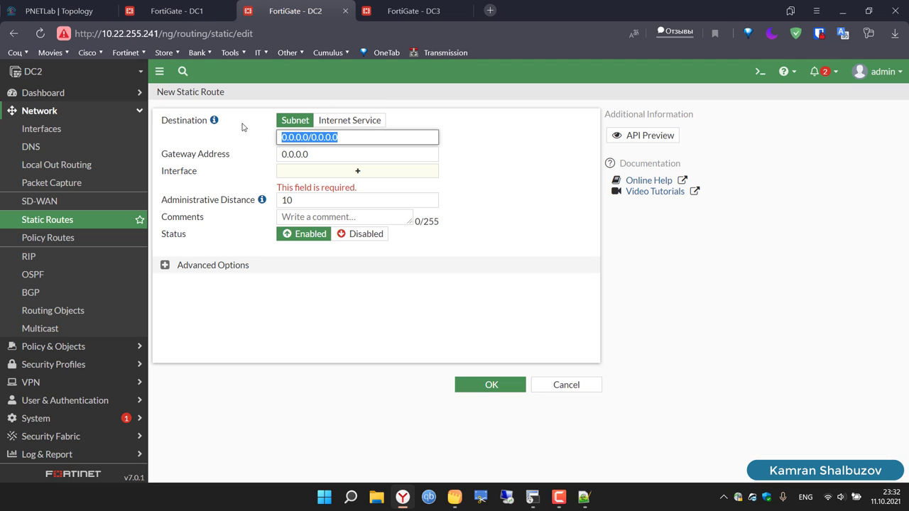
text(2.2.2.1)
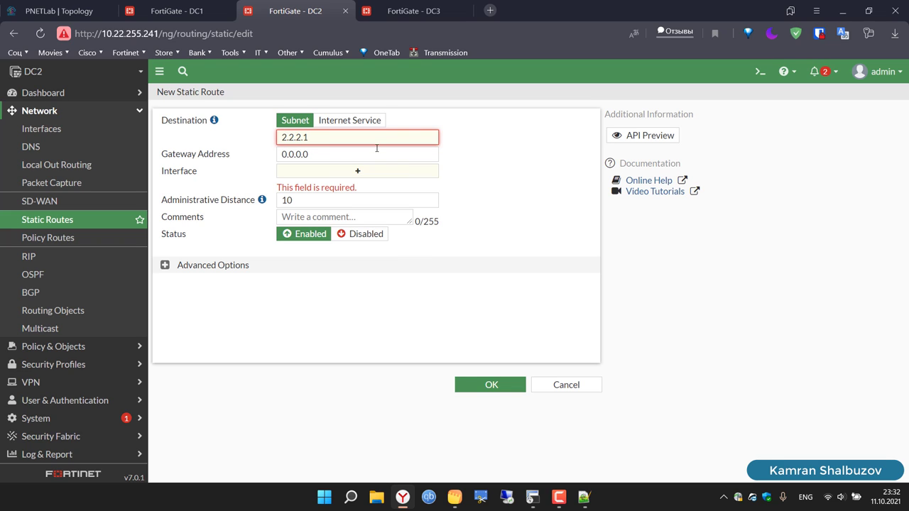
text(/32)
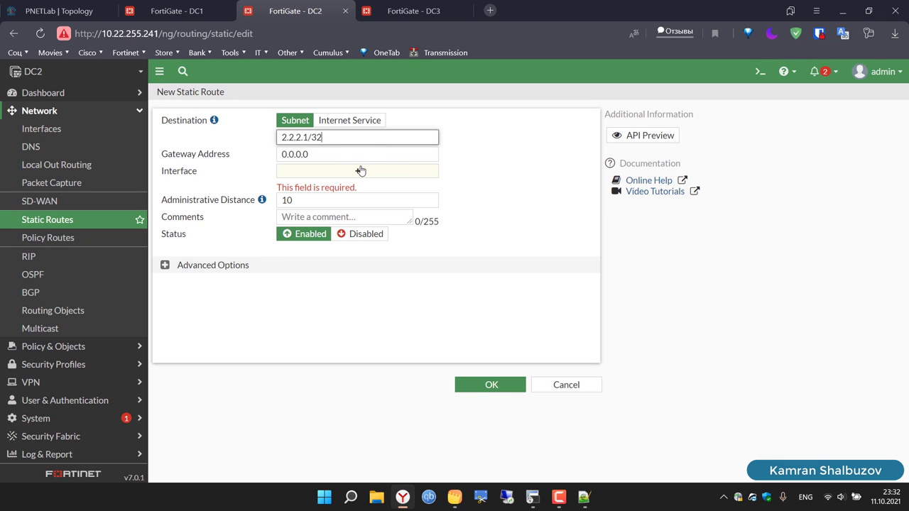
click(173, 2)
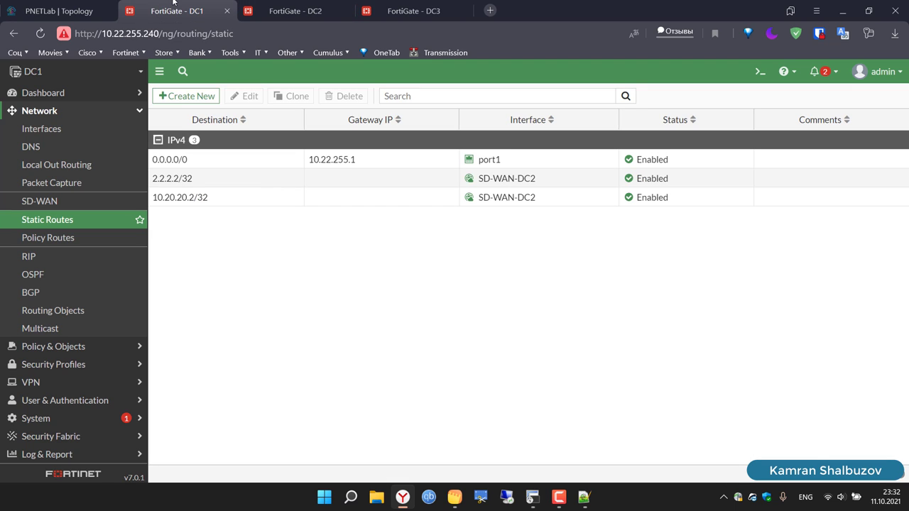
Step: On DC1, add a static route to 2.2.2.3/32 through the SD-WAN-DC3 zone
click(202, 105)
click(367, 143)
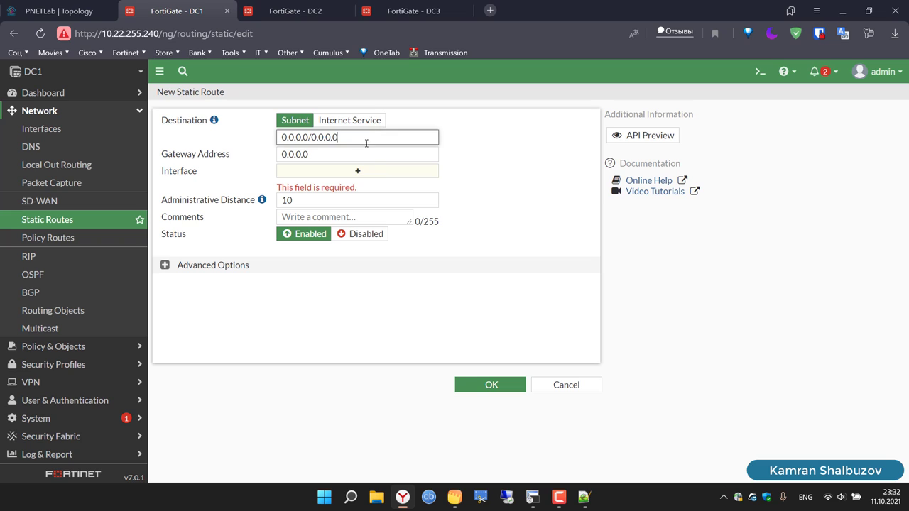
key(ctrl+a)
text(2)
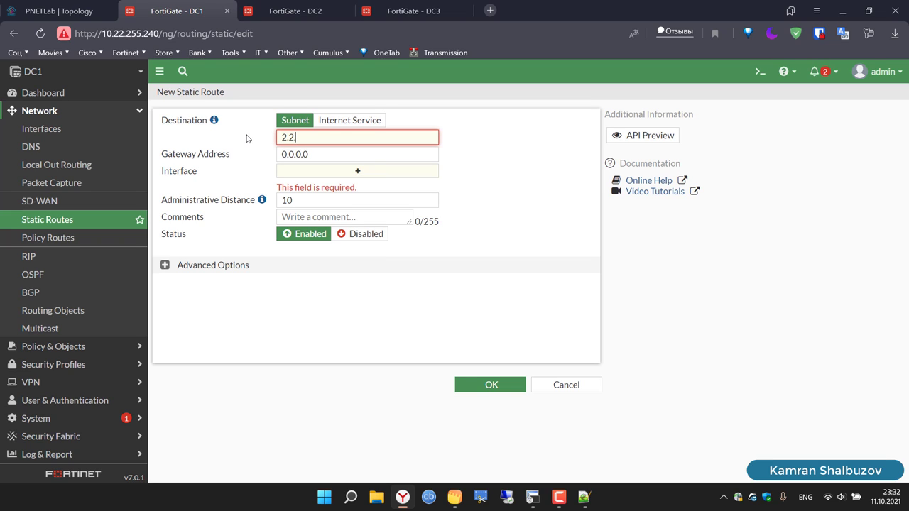
text(.2.2.3/32)
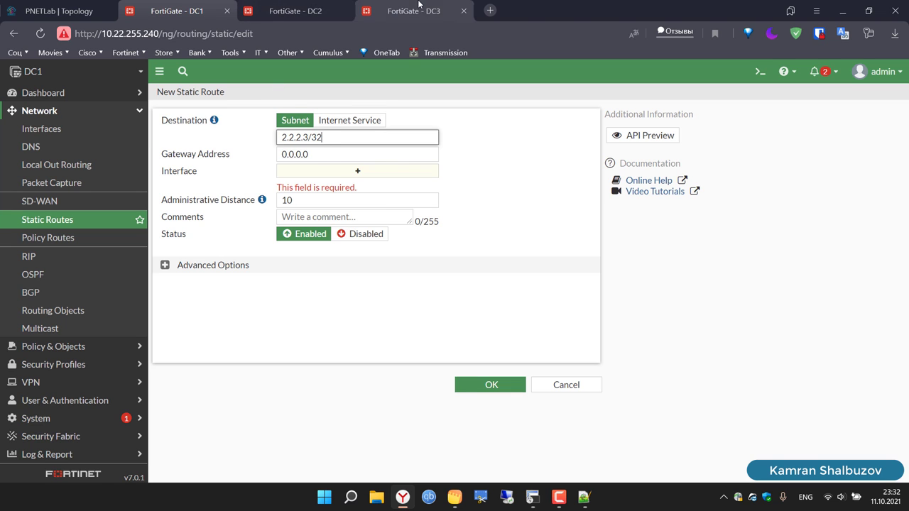
click(426, 11)
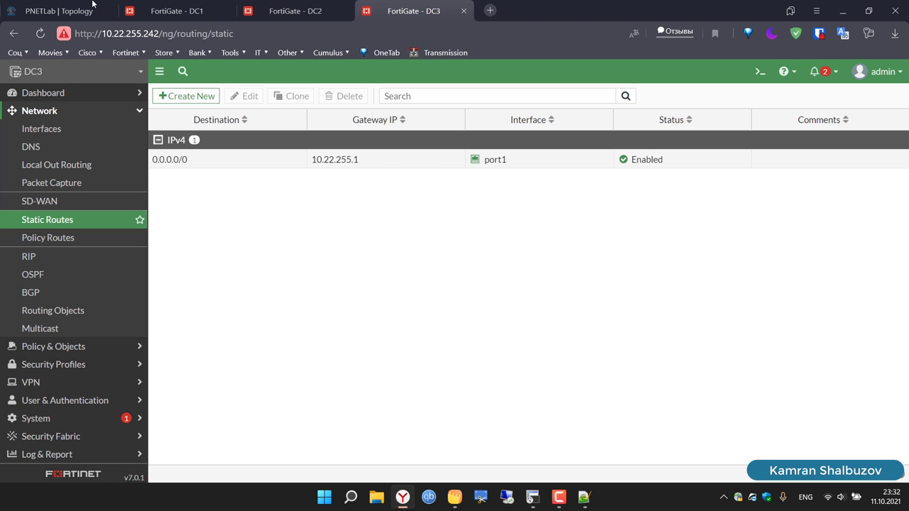
click(59, 10)
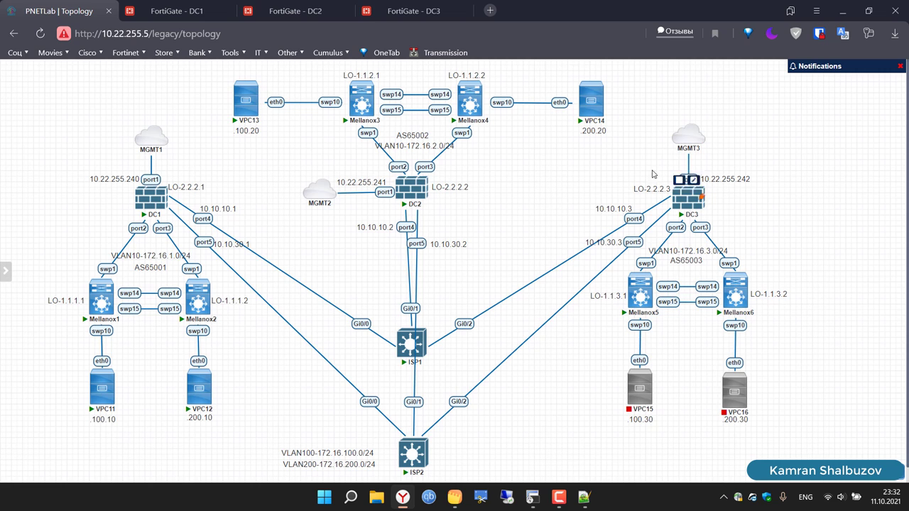
click(177, 8)
click(352, 171)
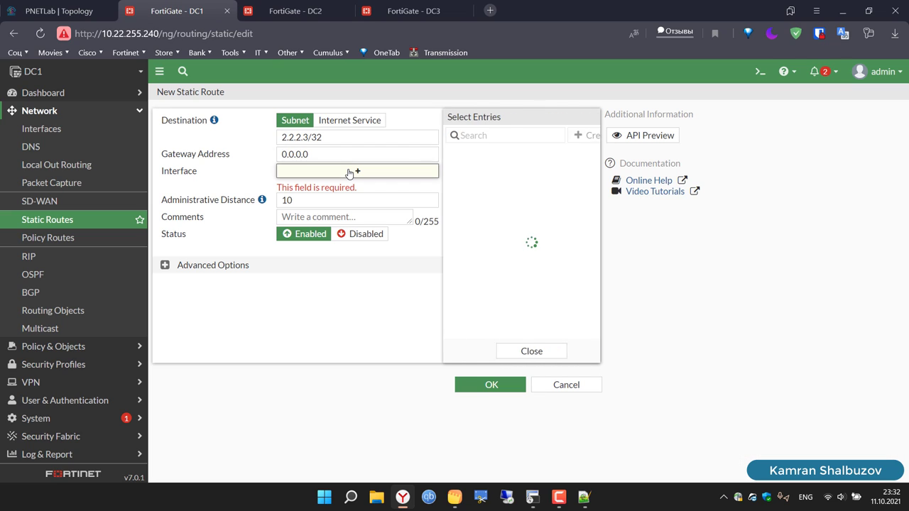
click(500, 259)
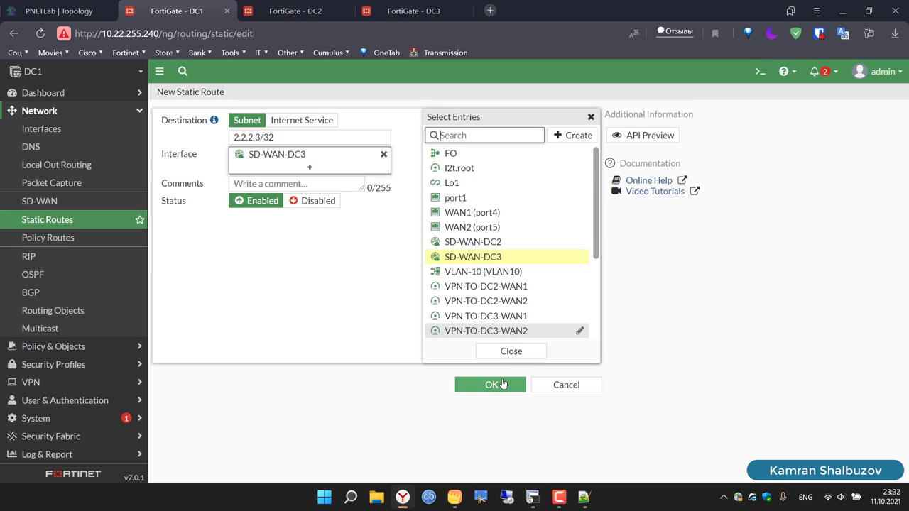
click(502, 385)
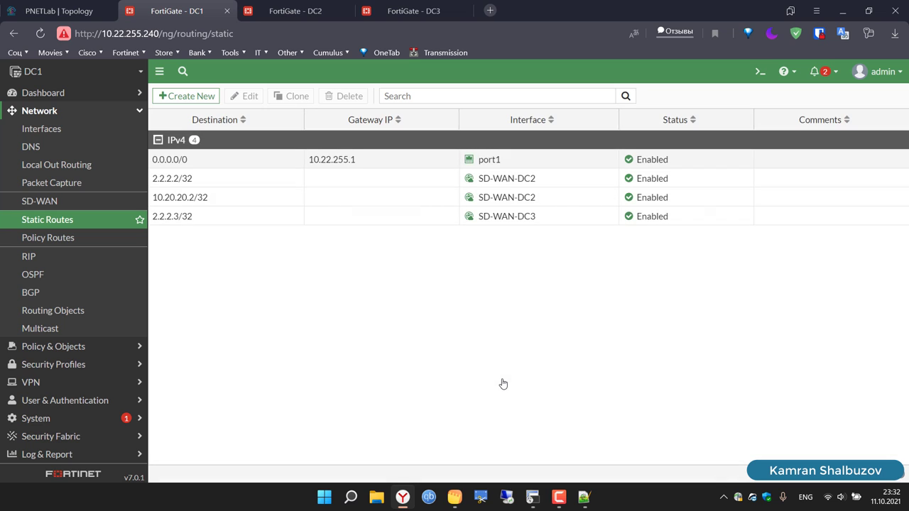
Step: Add a fifth DC1 static route to 10.20.20.3/32 via SD-WAN-DC3
click(190, 102)
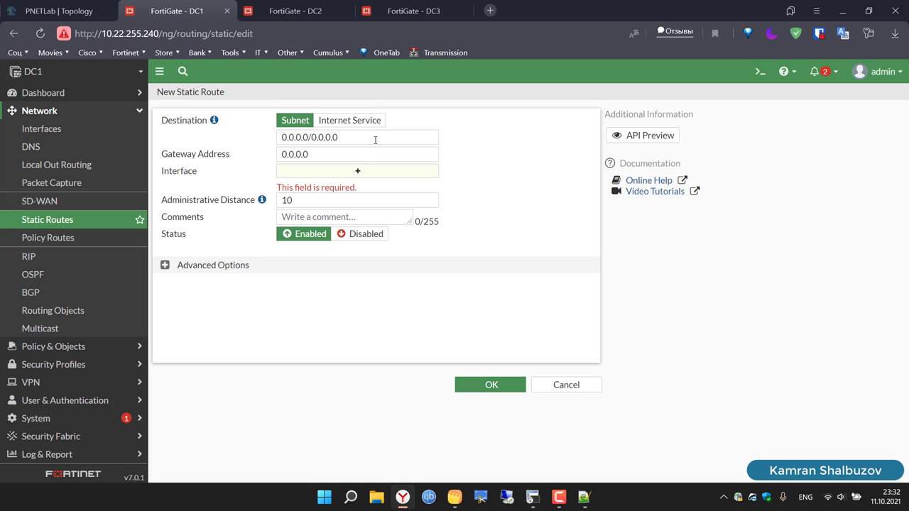
click(375, 140)
text(10.20.20.1)
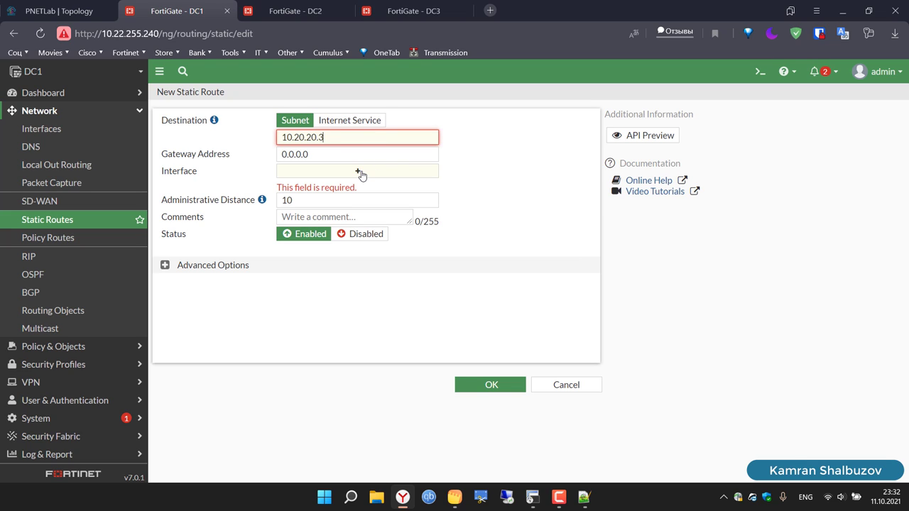
text(/32)
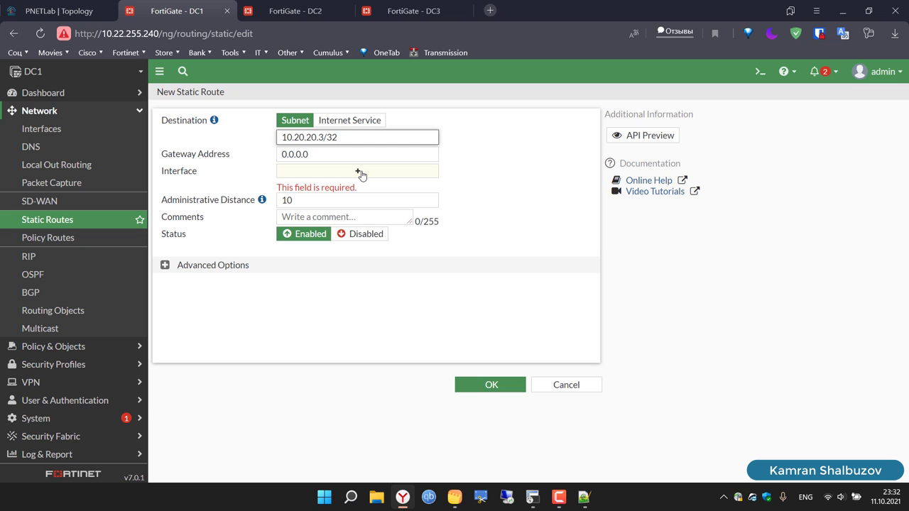
click(361, 175)
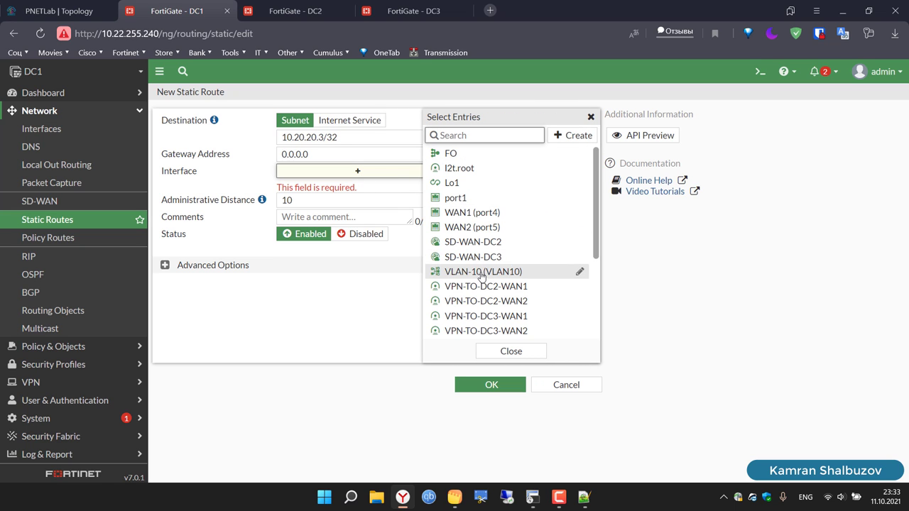
click(510, 260)
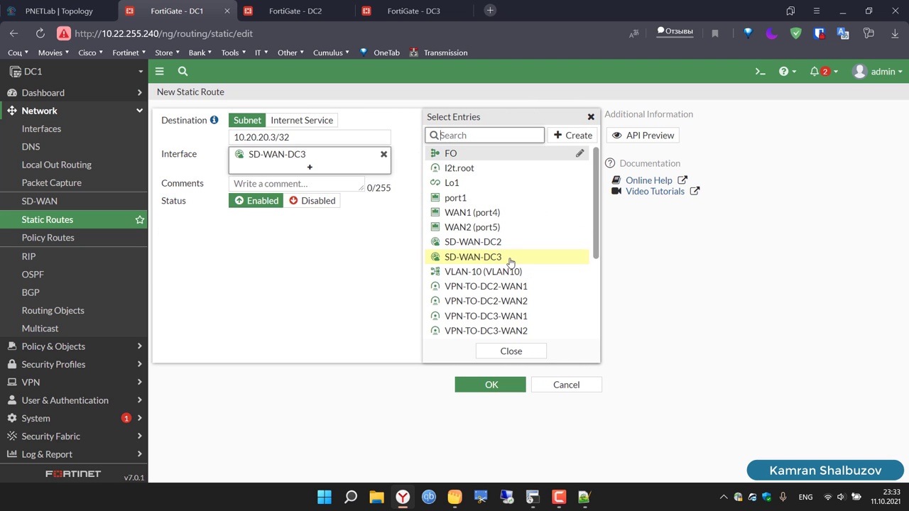
click(510, 351)
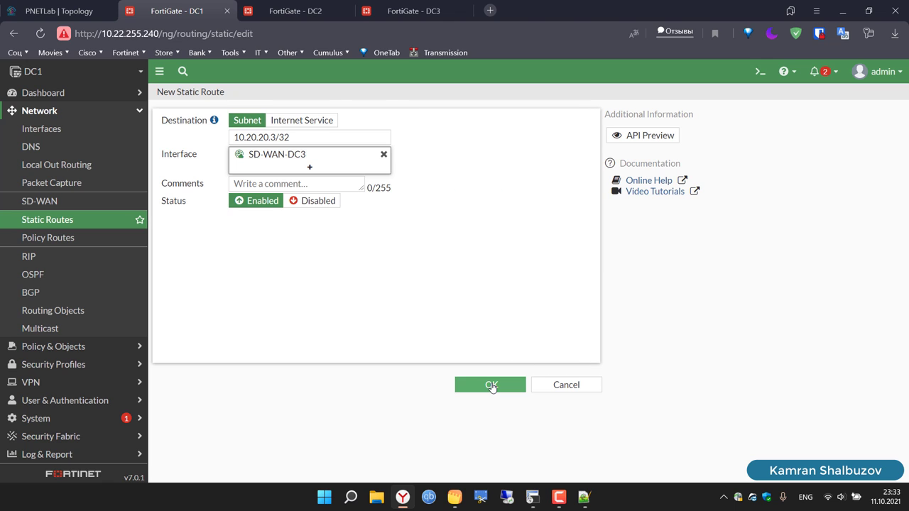
click(491, 385)
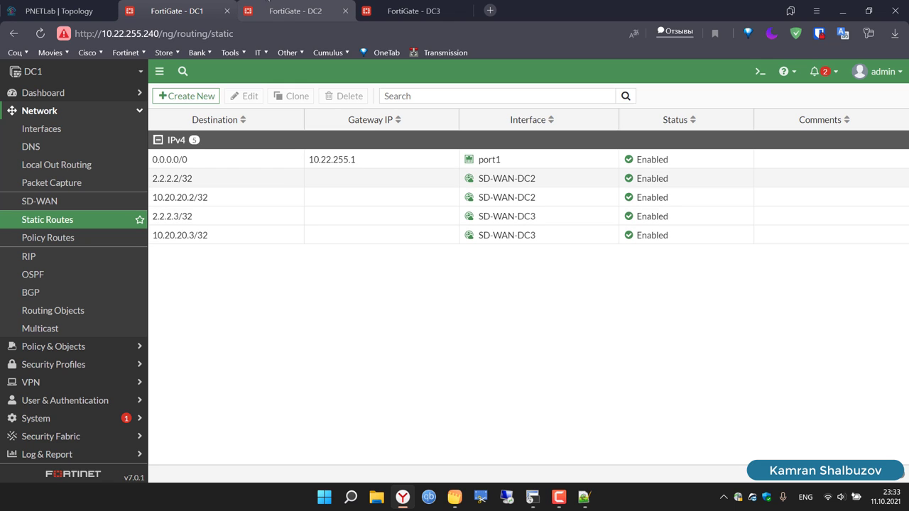
click(295, 11)
Step: Finish DC2's 2.2.2.1/32 route with interface SD-WAN-DC1 and save it
click(355, 170)
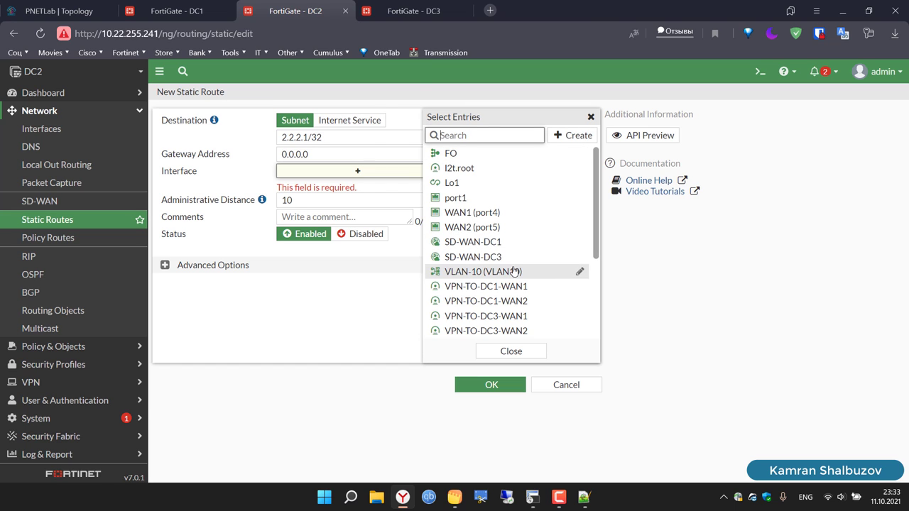
click(499, 245)
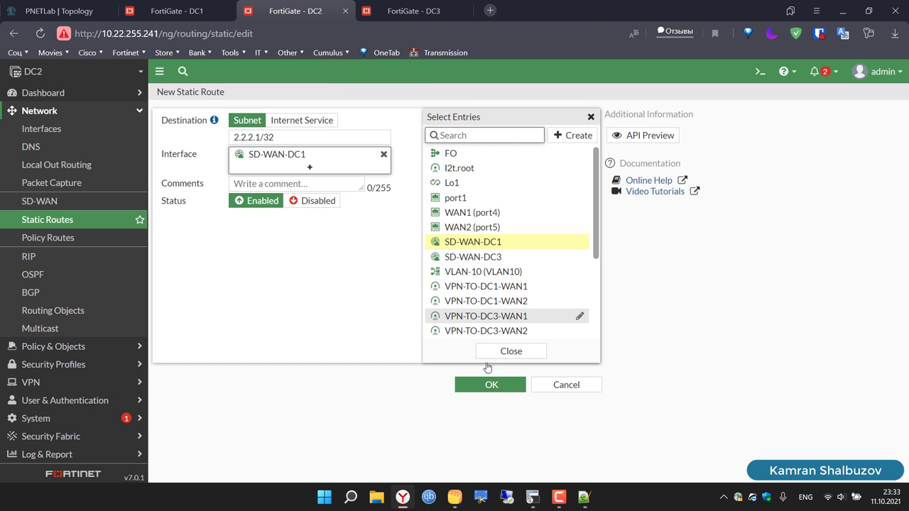
click(490, 386)
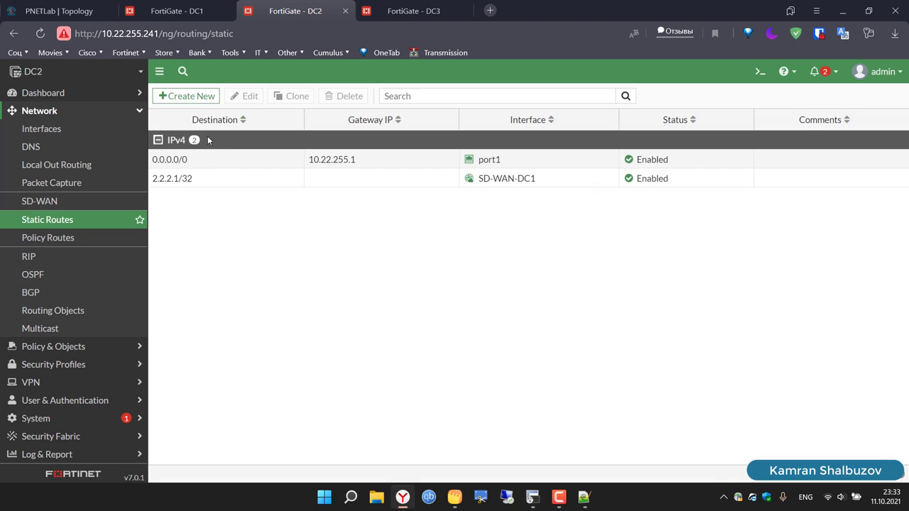
Step: Add a DC2 static route to 2.2.2.3/32 via SD-WAN-DC3
click(183, 98)
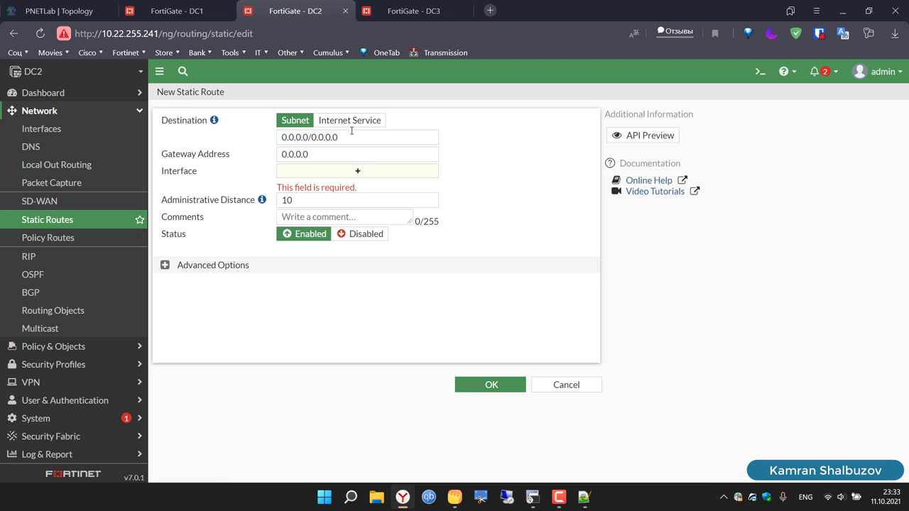
click(352, 131)
text(2.2.2.3)
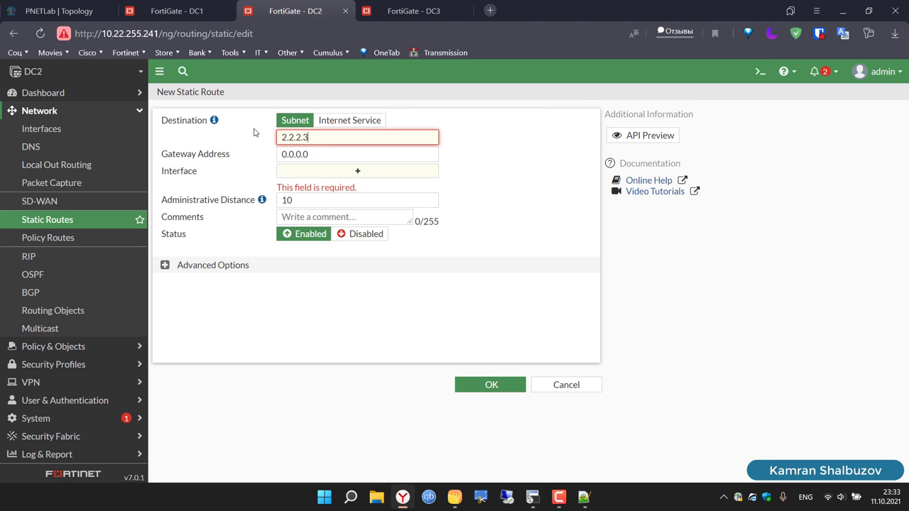
text(/32)
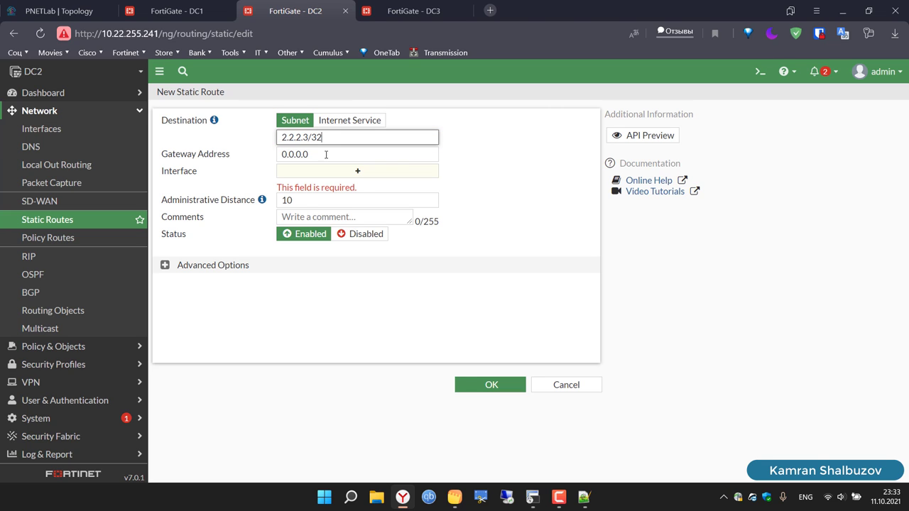
click(362, 174)
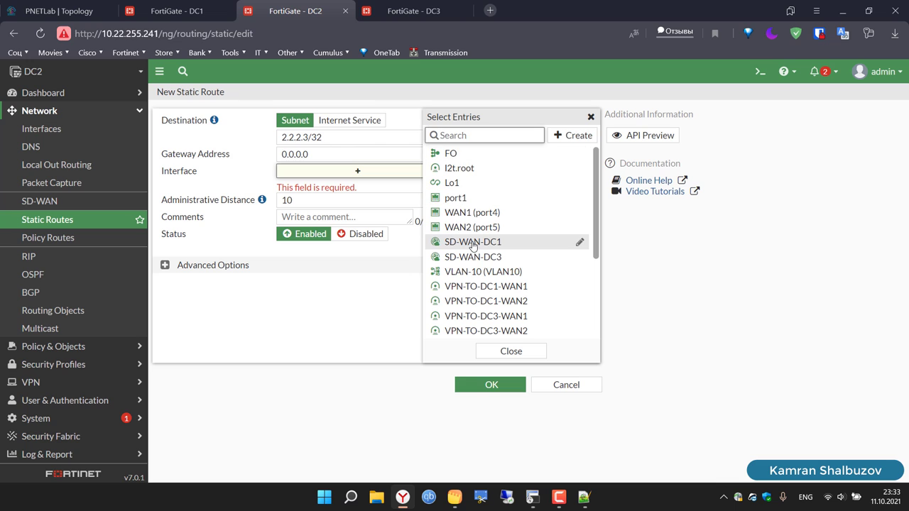
click(487, 256)
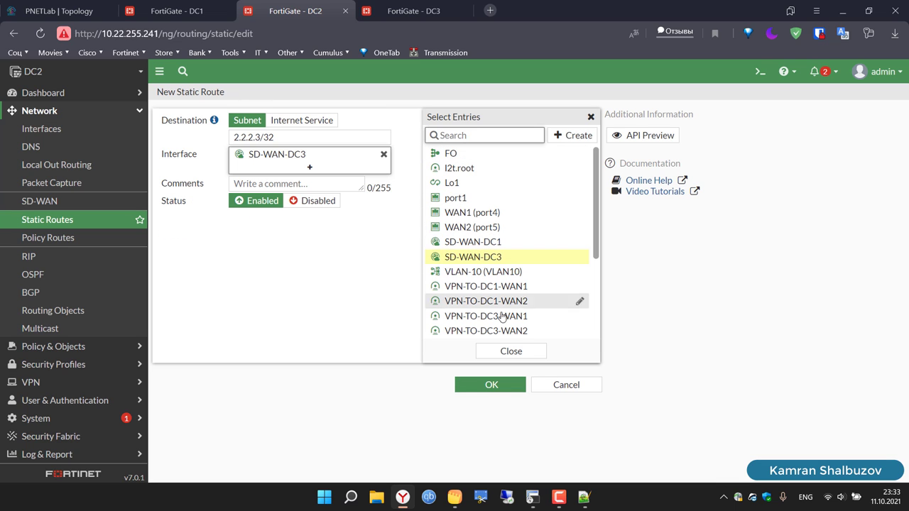
click(525, 356)
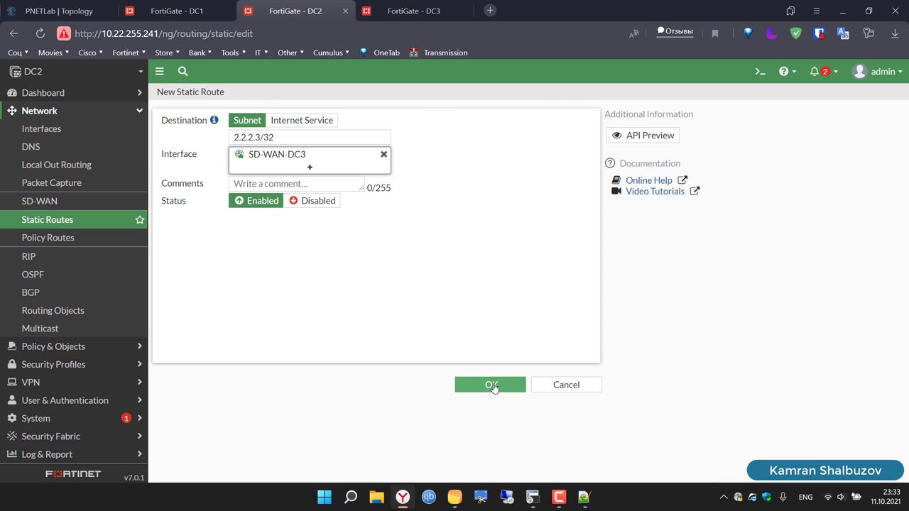
click(493, 385)
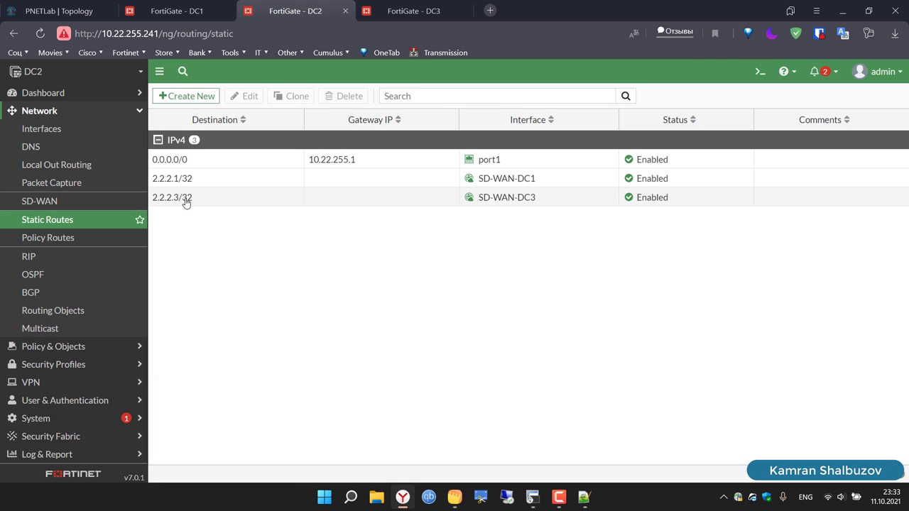
click(194, 100)
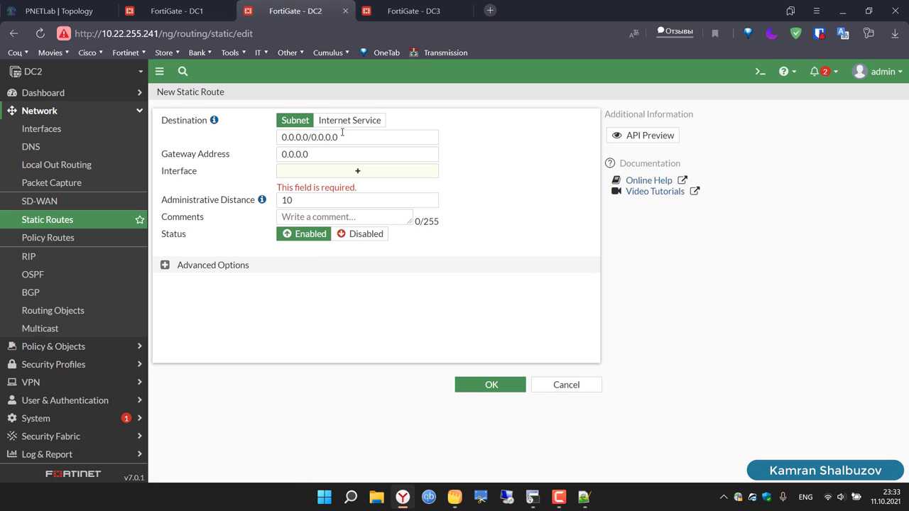
Step: Add a DC2 static route to 10.20.20.1/32 via SD-WAN-DC1
click(342, 134)
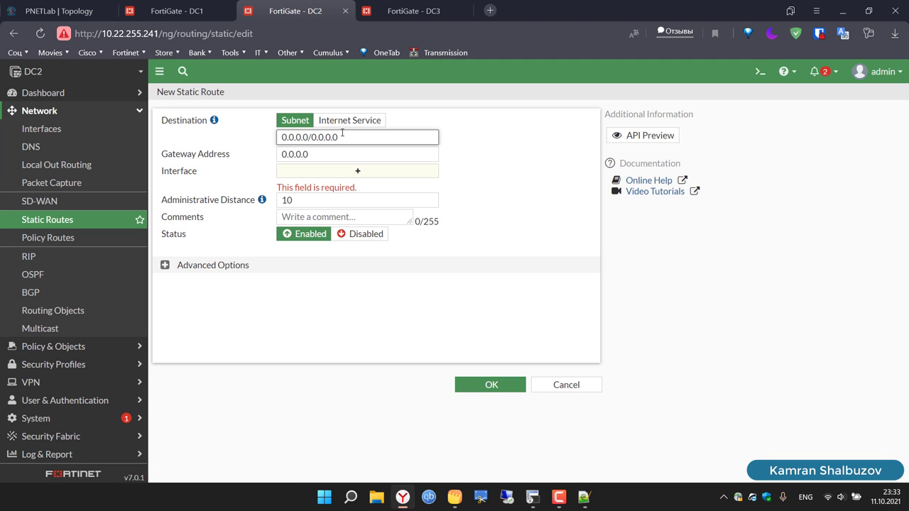
key(ctrl+a)
text(10.20.20.1)
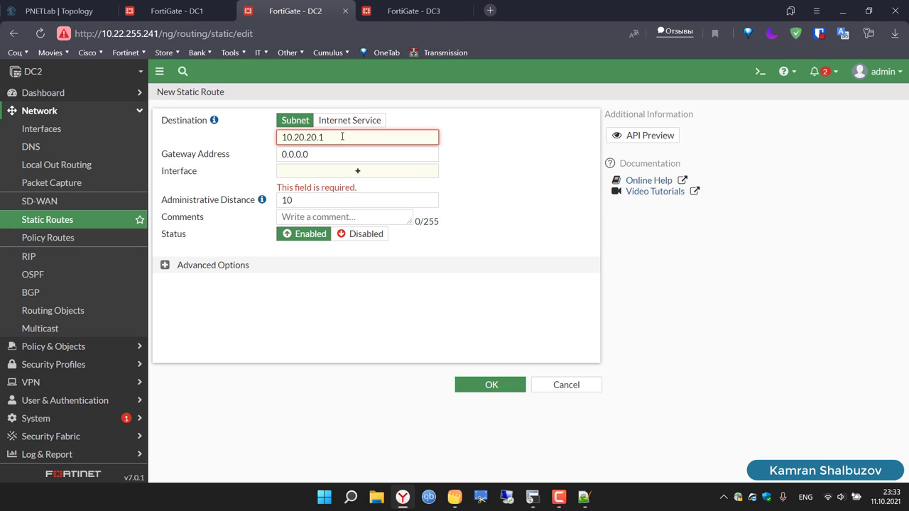
text(/32)
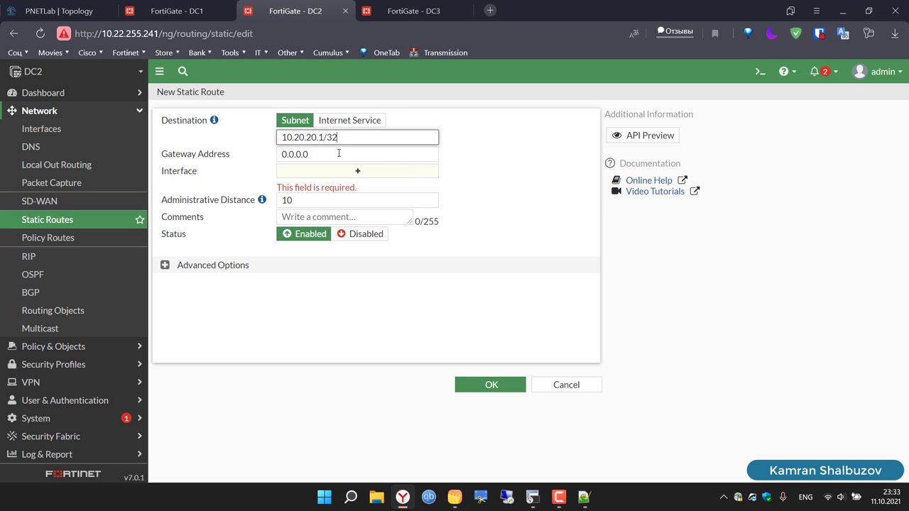
click(351, 173)
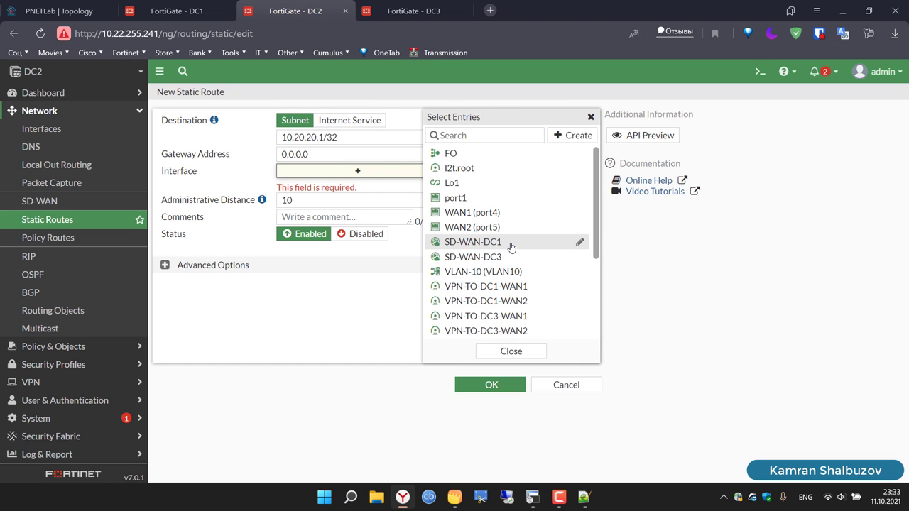
click(511, 244)
click(493, 353)
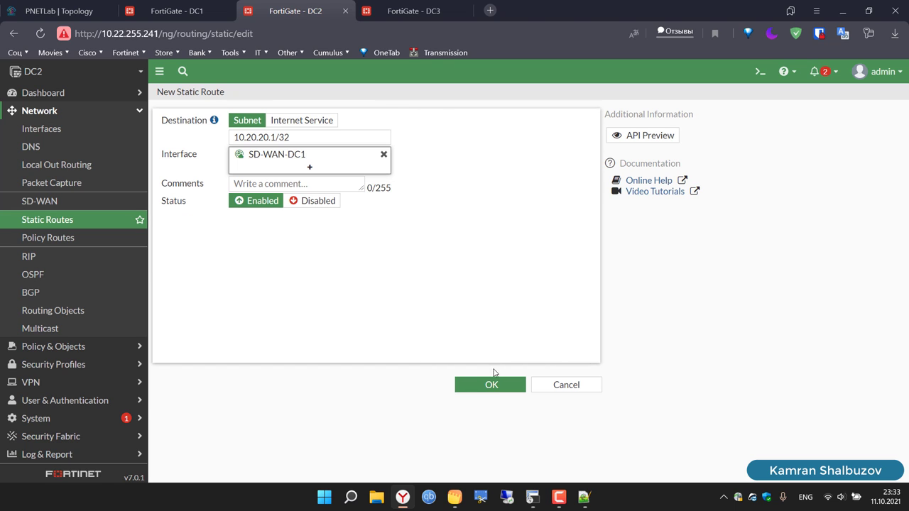
click(493, 385)
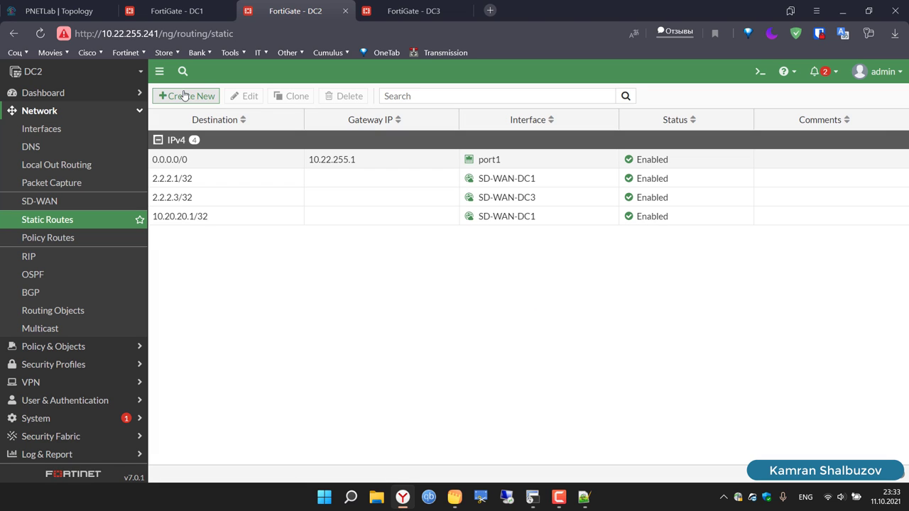
Step: Fill in a new route with destination 10.20.20.1/32 and SD-WAN-DC3, then cancel it
click(181, 96)
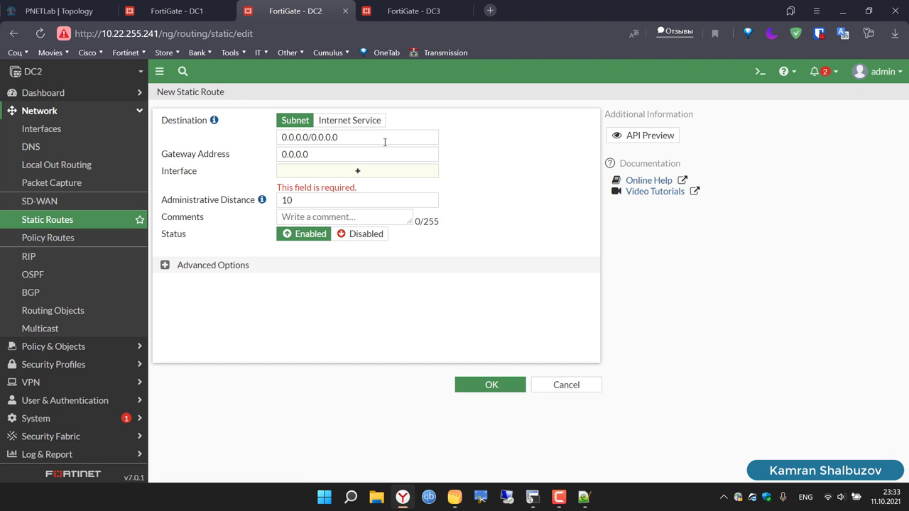
click(385, 142)
key(ctrl+a)
text(10.20.20.1)
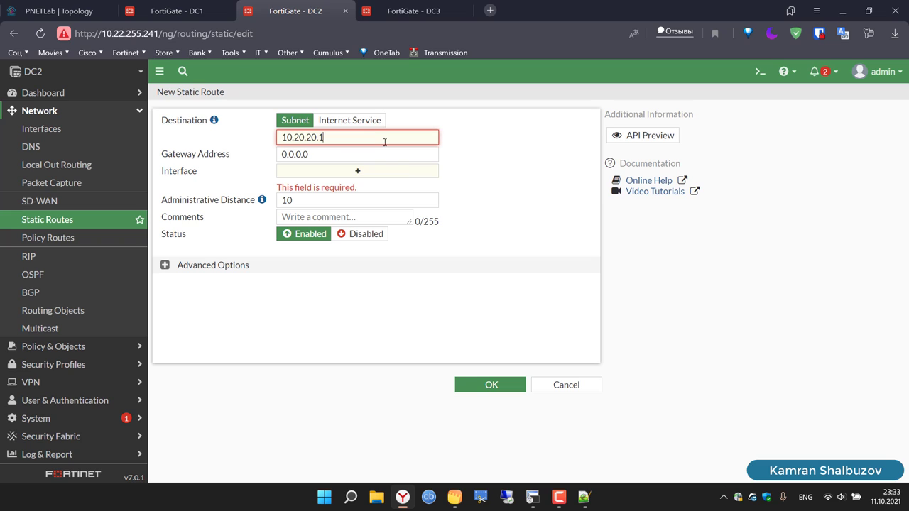
key(BackSpace)
text(3/32)
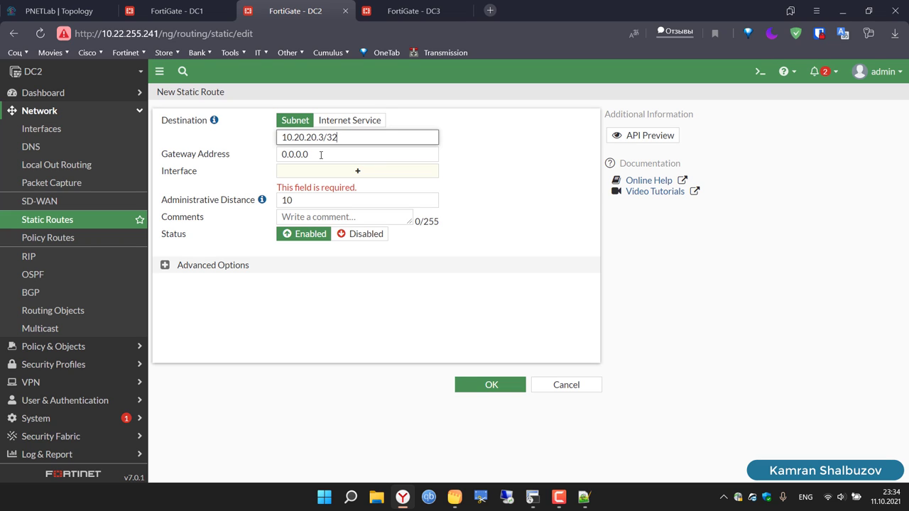
click(321, 155)
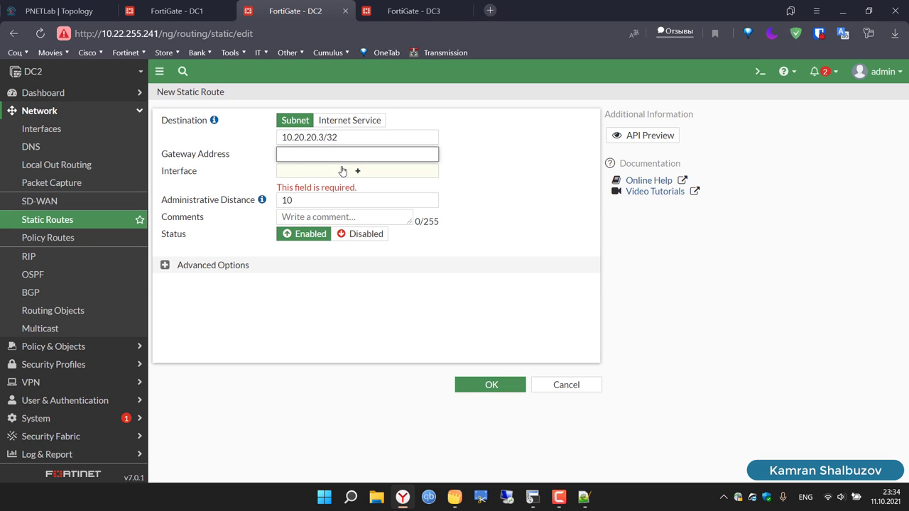
click(343, 171)
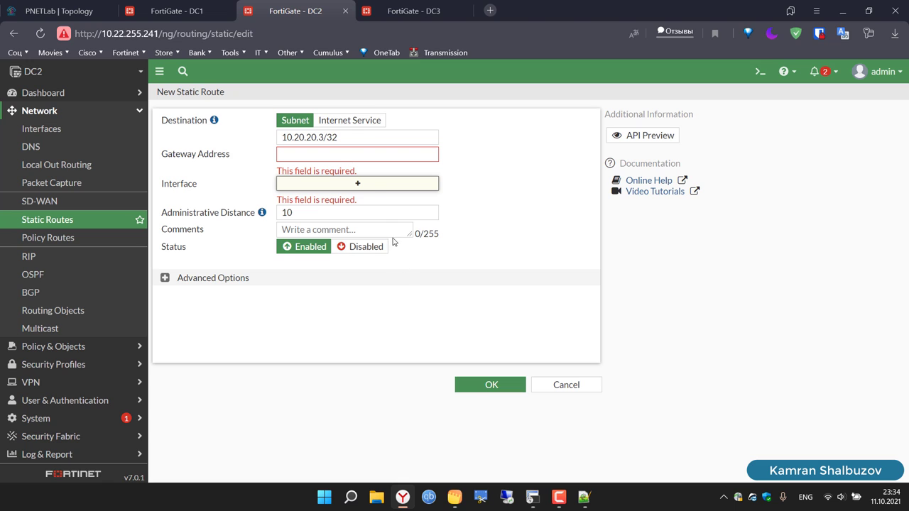
click(370, 193)
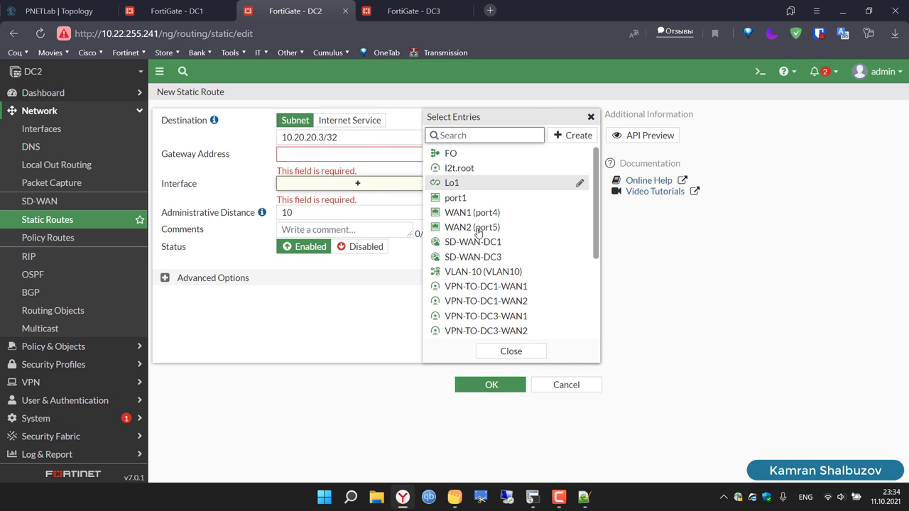
click(490, 257)
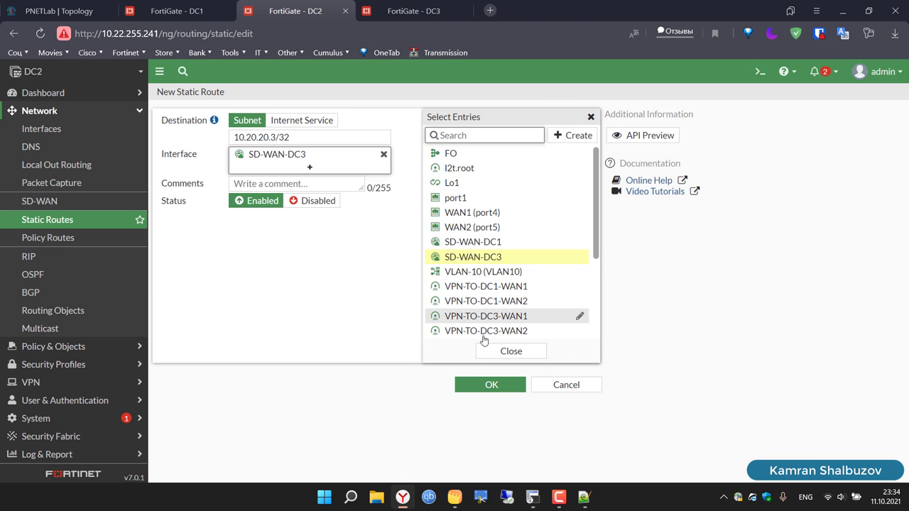
click(531, 353)
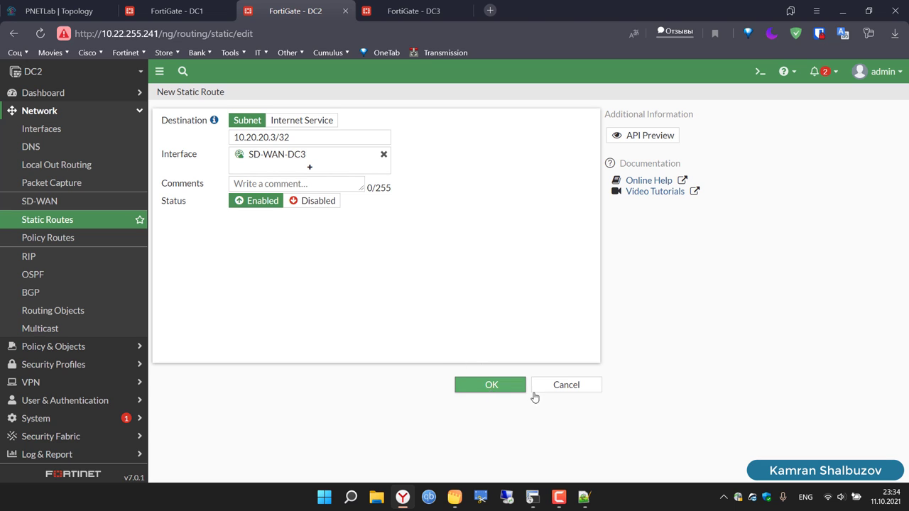
click(578, 386)
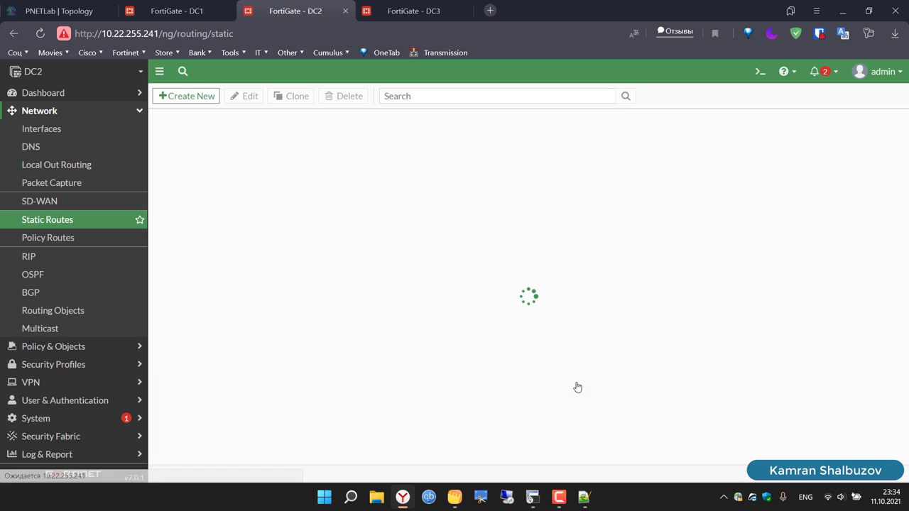
Step: Add a DC2 static route to 10.20.20.3/32 via SD-WAN-DC3
click(193, 96)
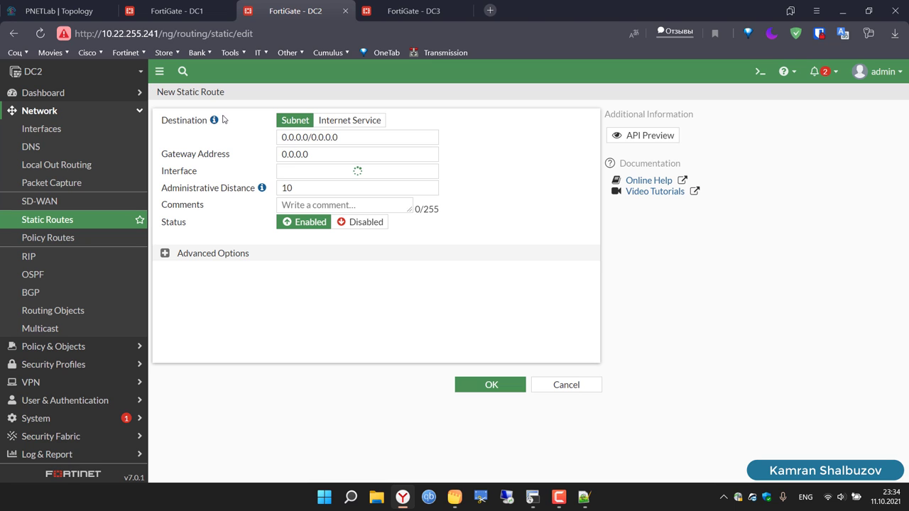
drag(357, 138, 250, 130)
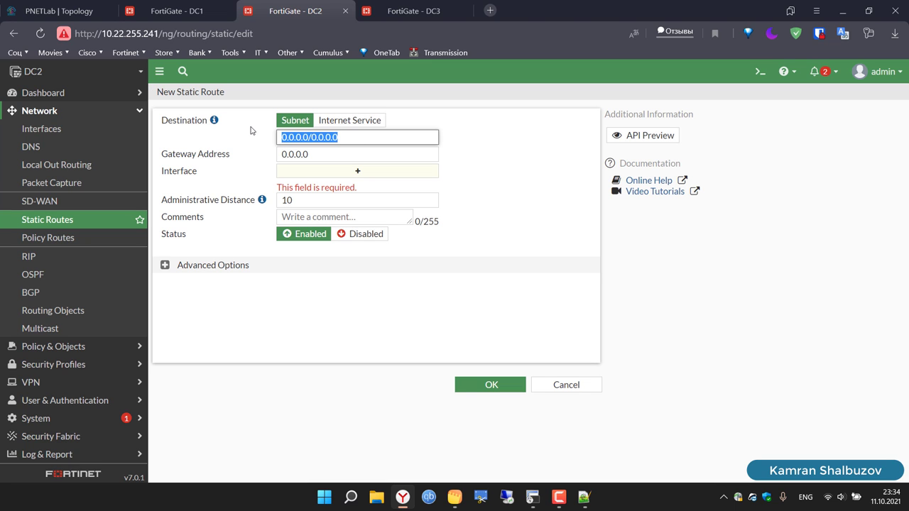
text(10.20.20.1)
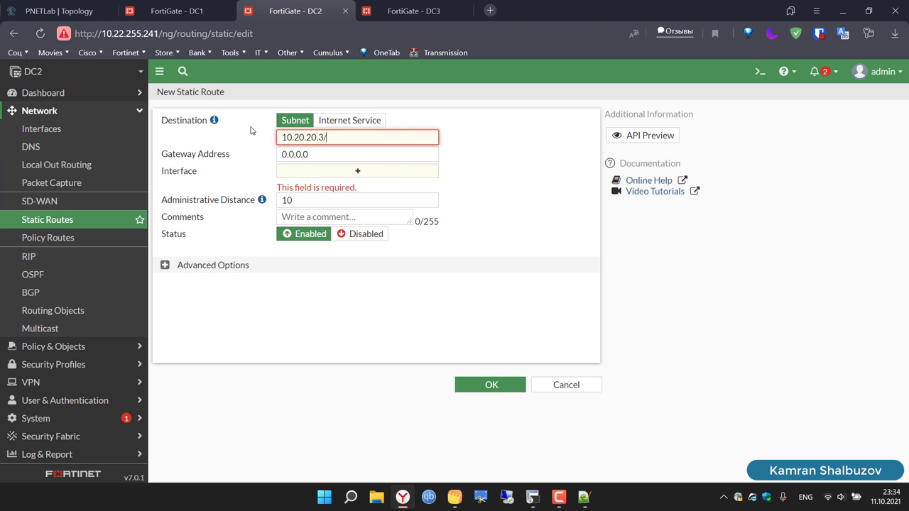
text(32)
click(340, 177)
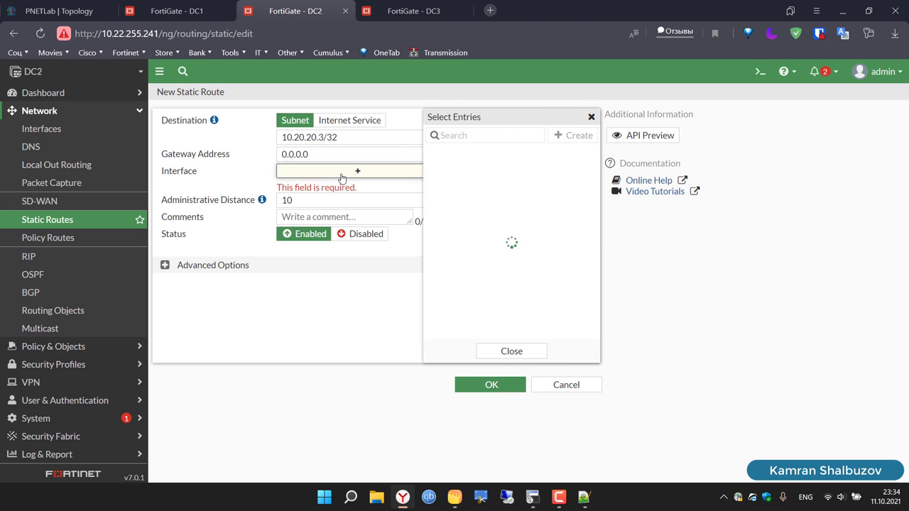
click(481, 257)
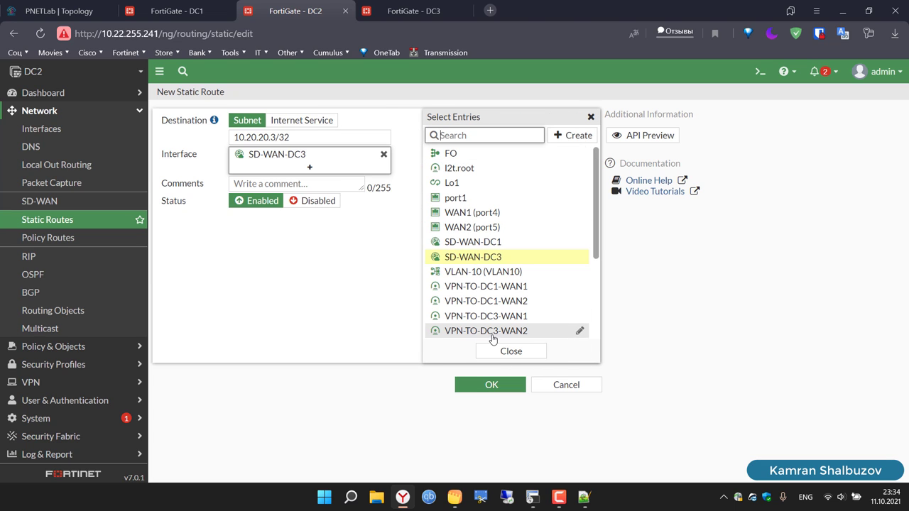
click(511, 351)
click(488, 386)
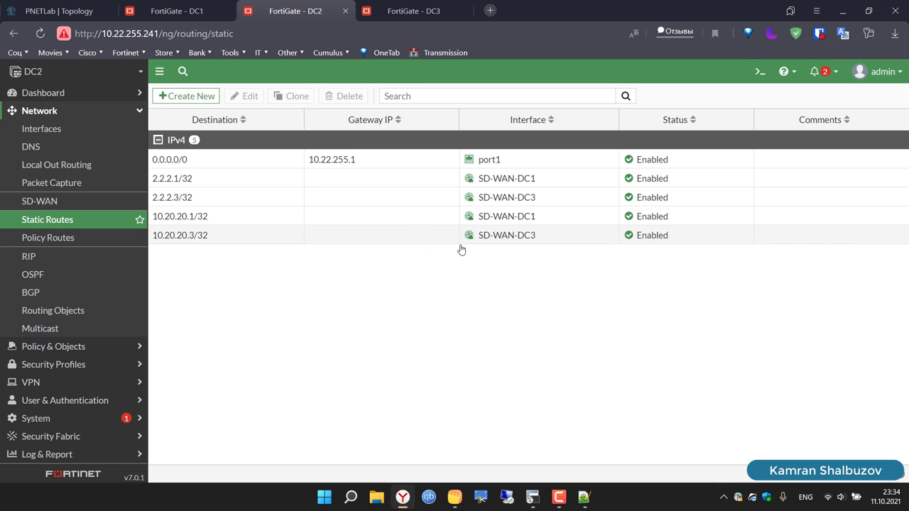
Step: On DC3, add a static route to 2.2.2.1/32 via SD-WAN-DC1
click(403, 17)
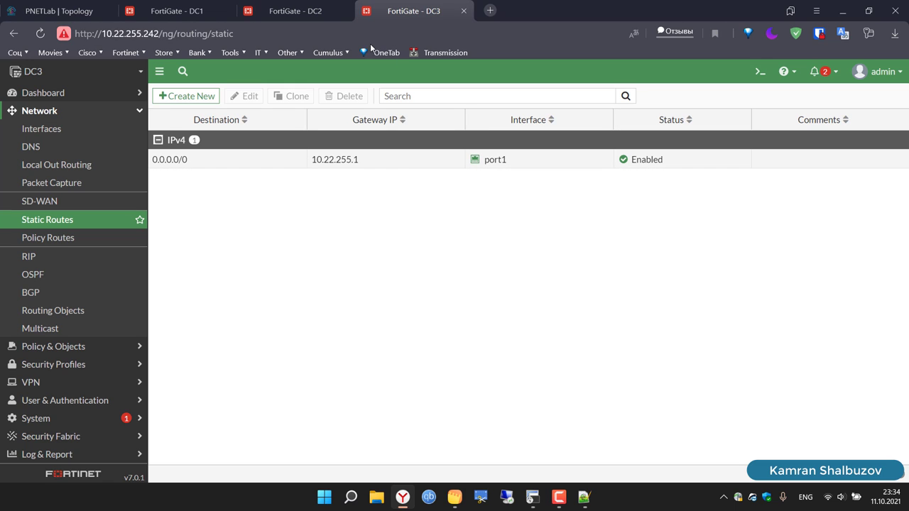
click(203, 100)
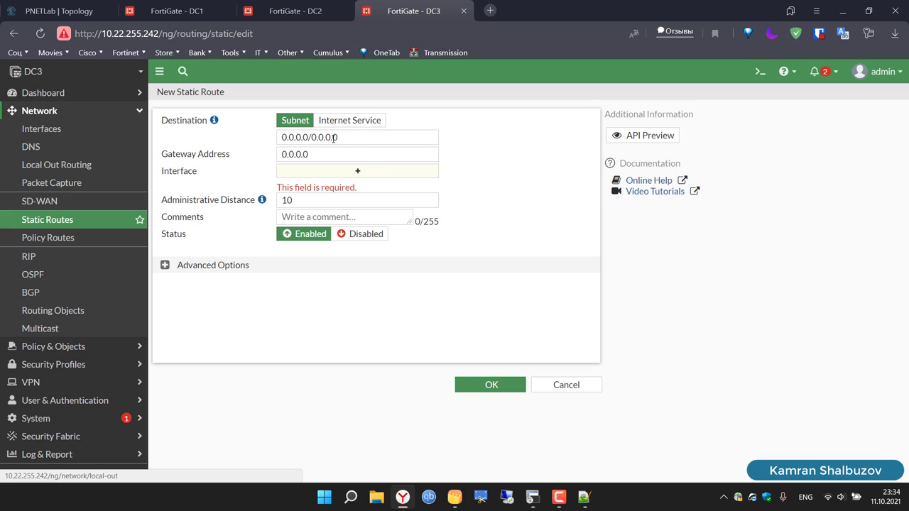
drag(349, 138, 260, 139)
text(2)
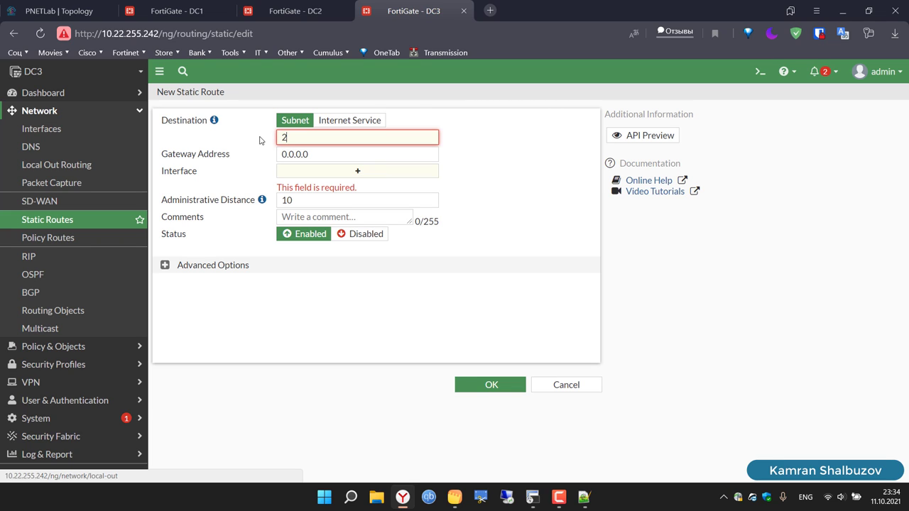
text(.2.2.1/32)
click(385, 173)
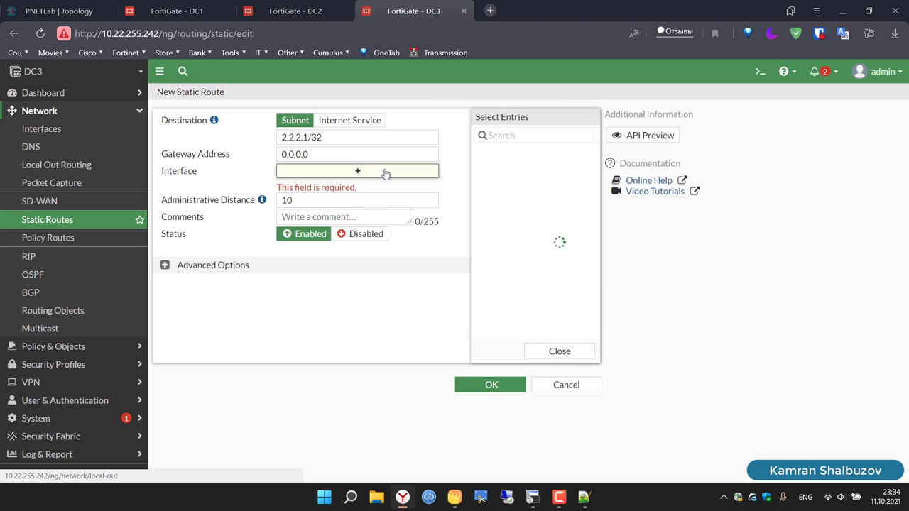
click(495, 243)
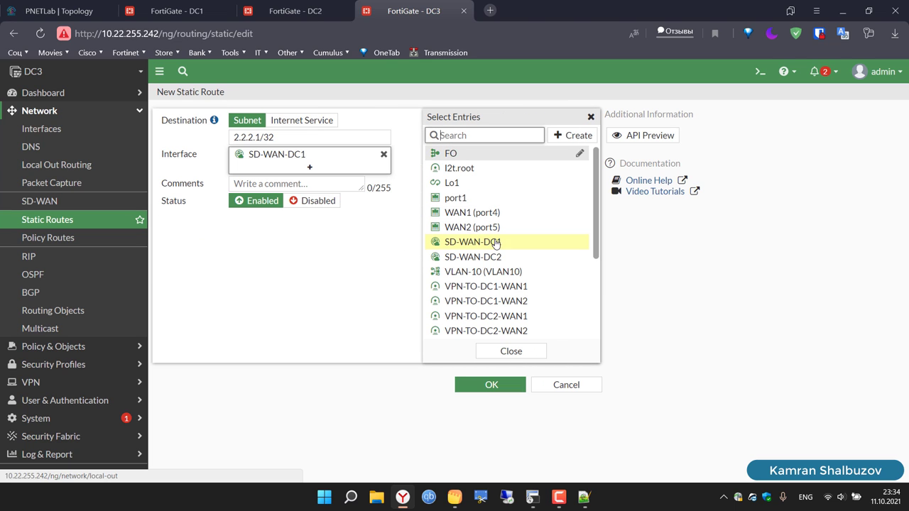
click(491, 385)
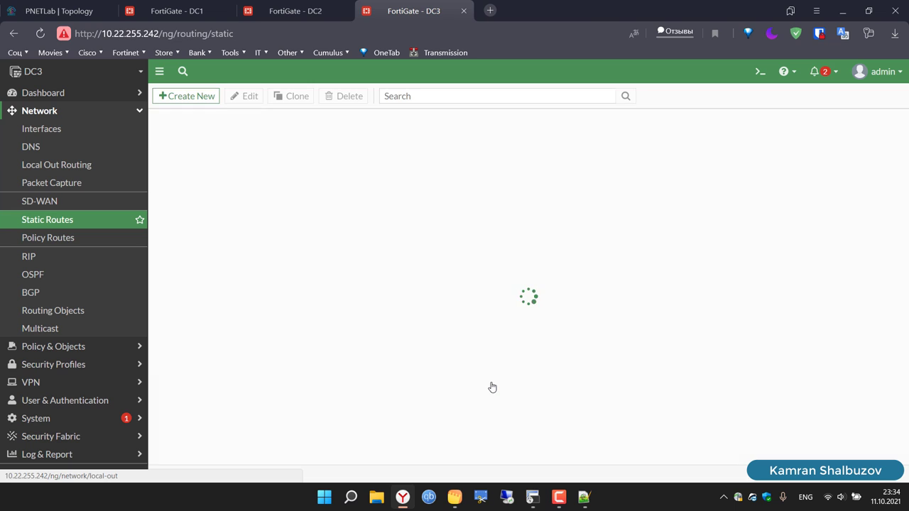
Step: Add a DC3 static route to 2.2.2.2/32 via SD-WAN-DC2
click(201, 100)
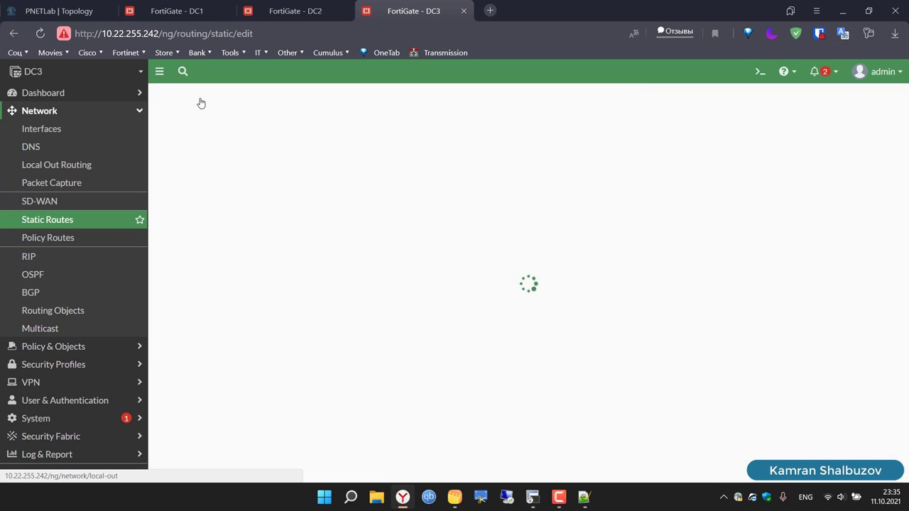
drag(362, 138, 268, 140)
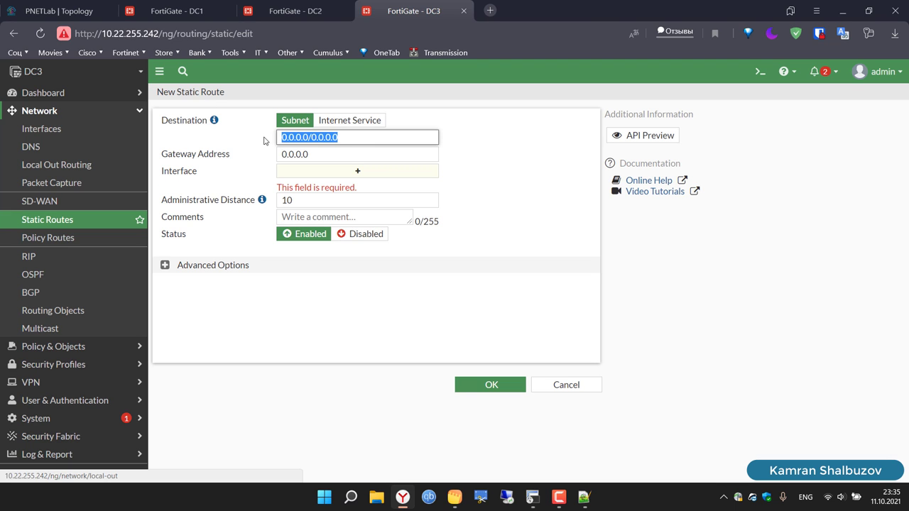
text(2.2.2.2/)
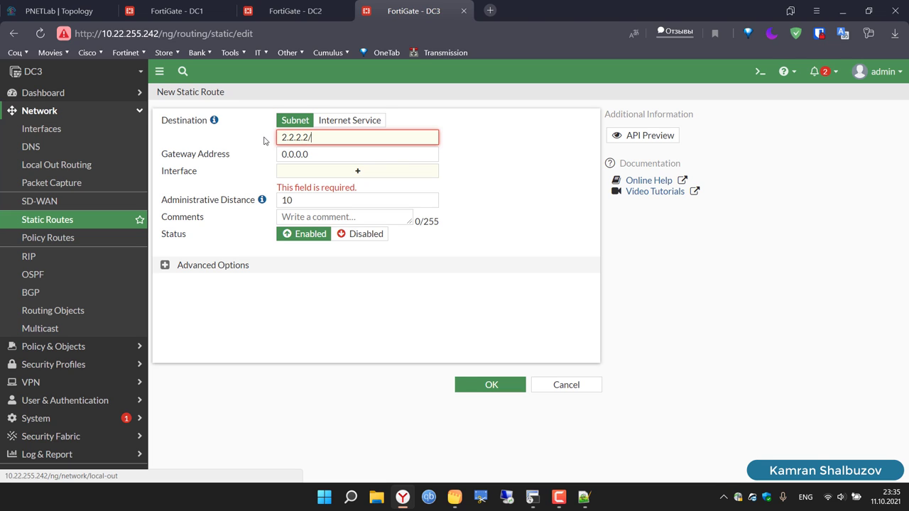
text(32)
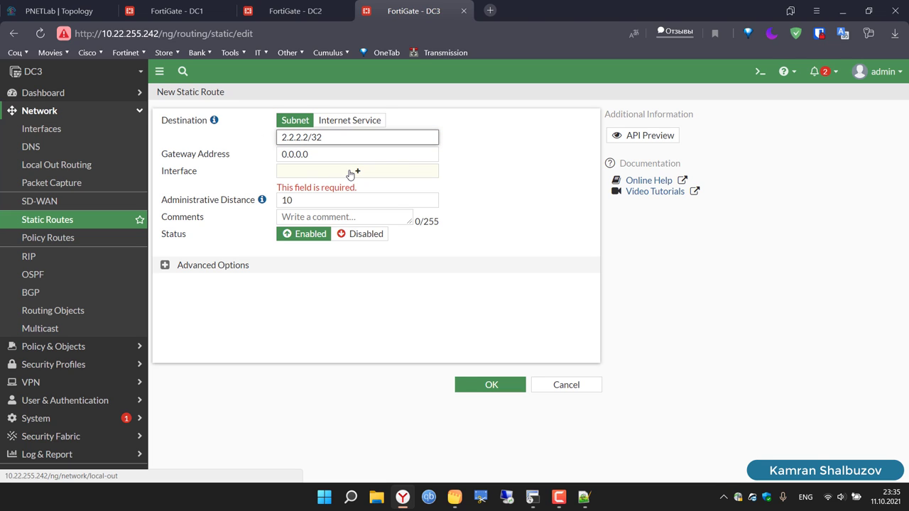
click(351, 172)
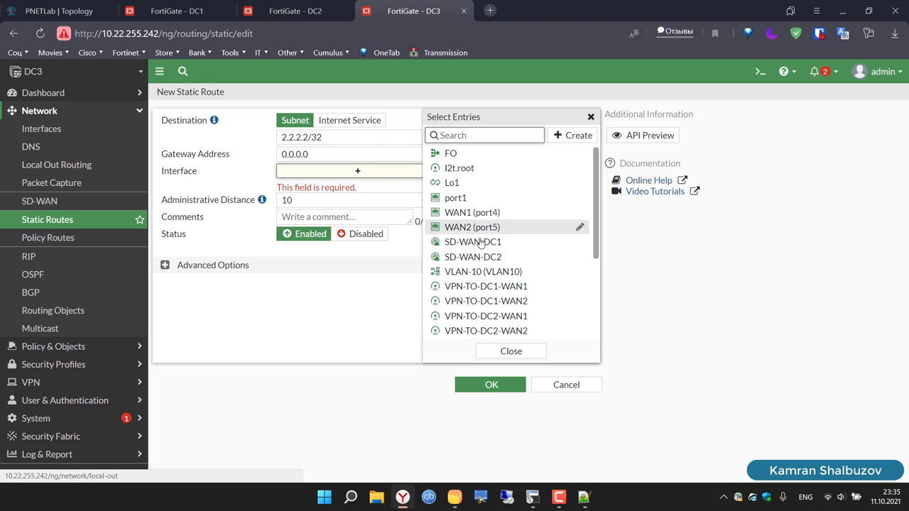
click(493, 259)
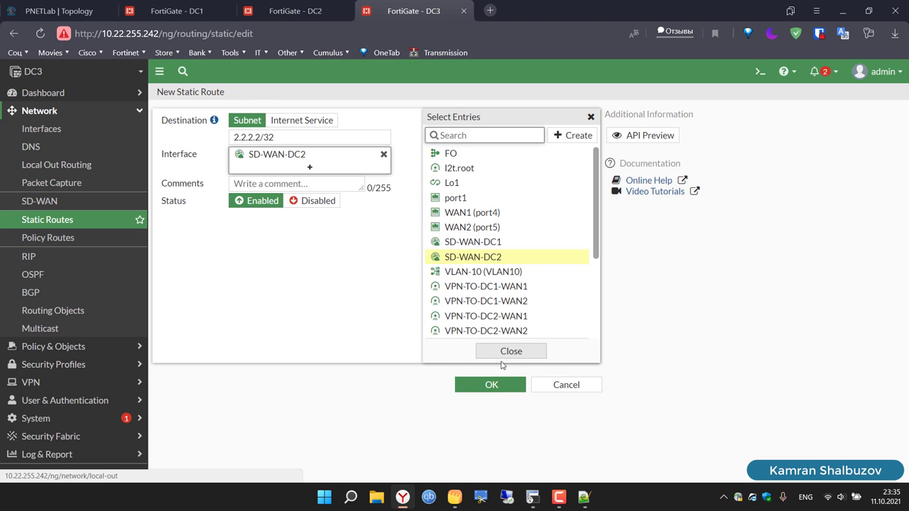
click(491, 386)
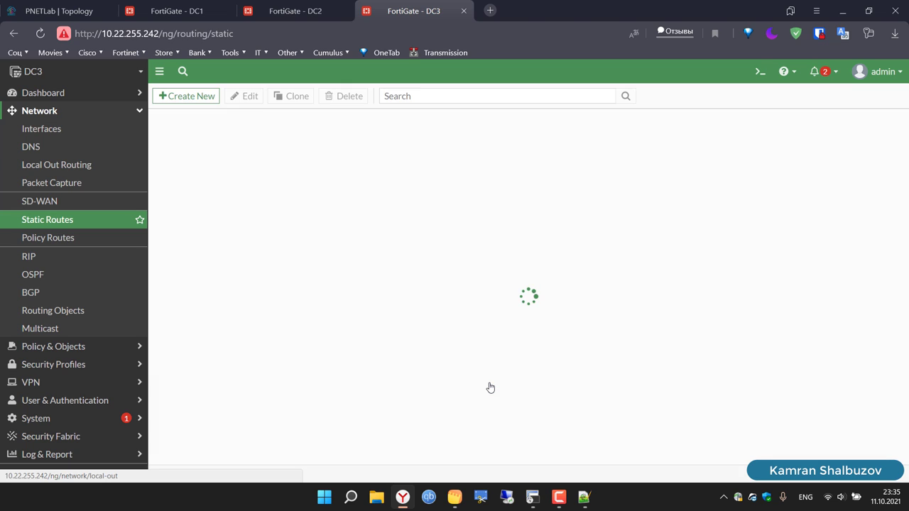
click(206, 98)
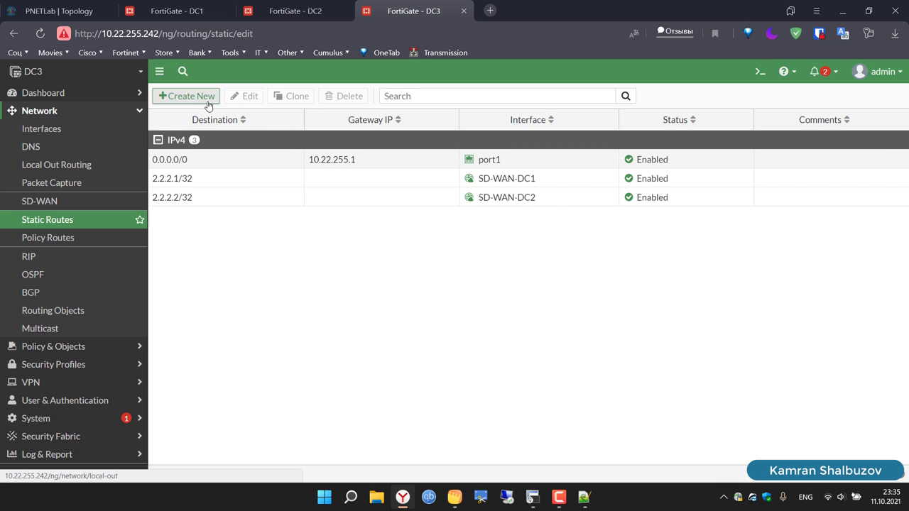
Step: Add a DC3 static route to 10.20.20.1/32 via SD-WAN-DC1
drag(356, 143, 230, 133)
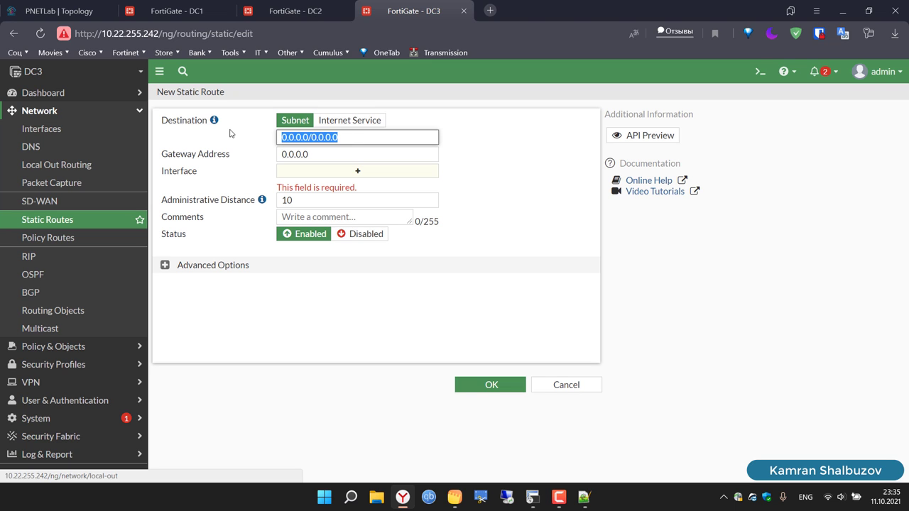
text(10.20.20.1/)
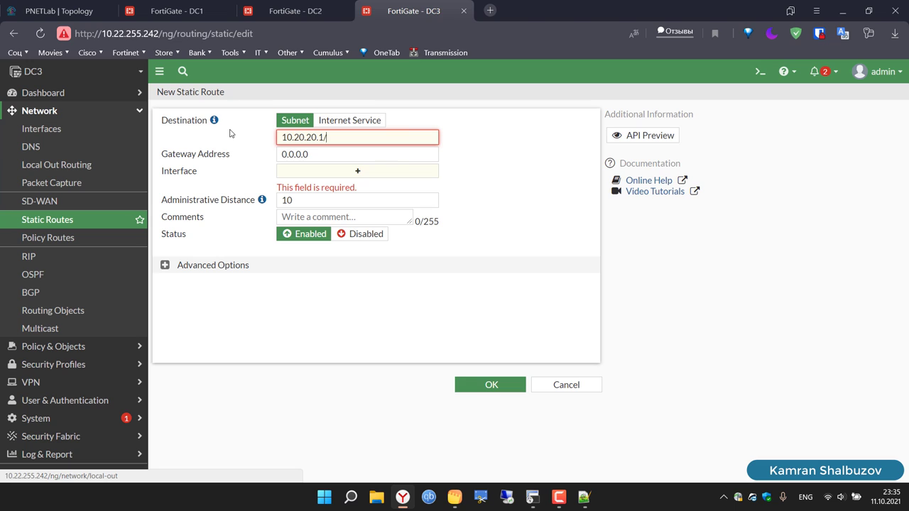
text(32)
click(324, 174)
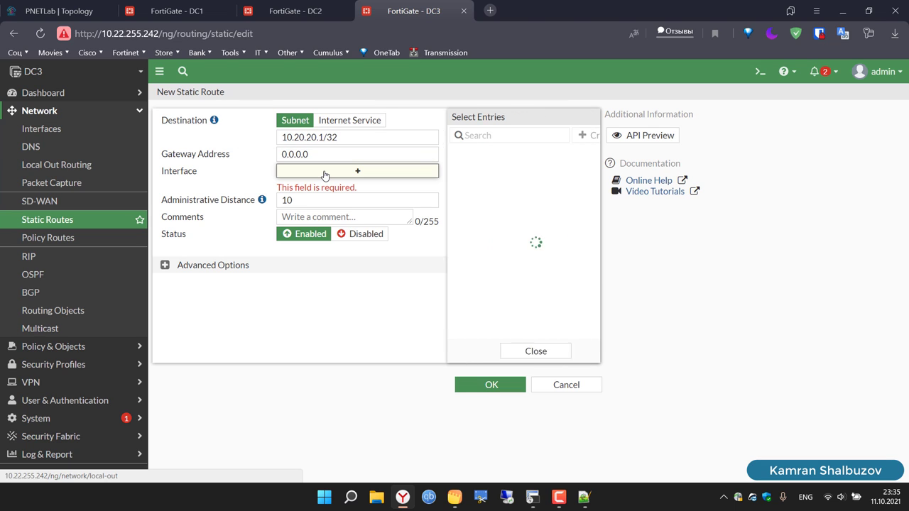
click(484, 241)
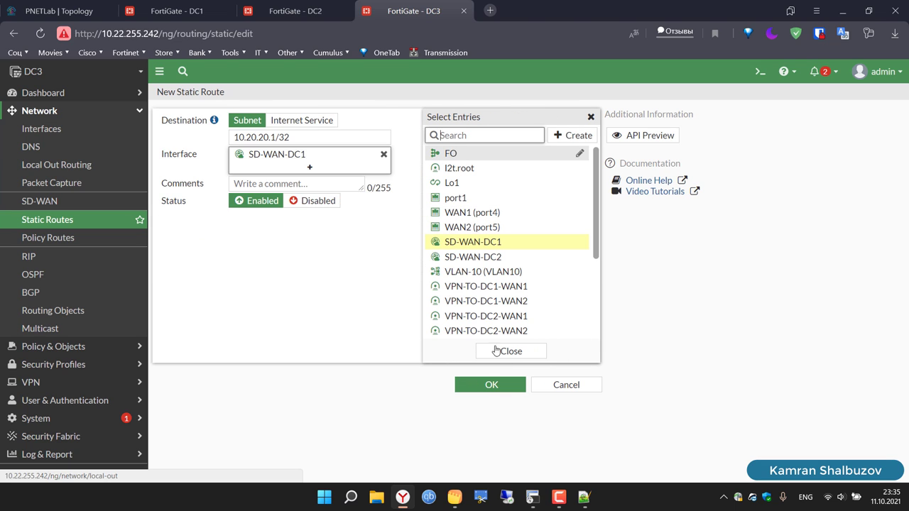
click(491, 384)
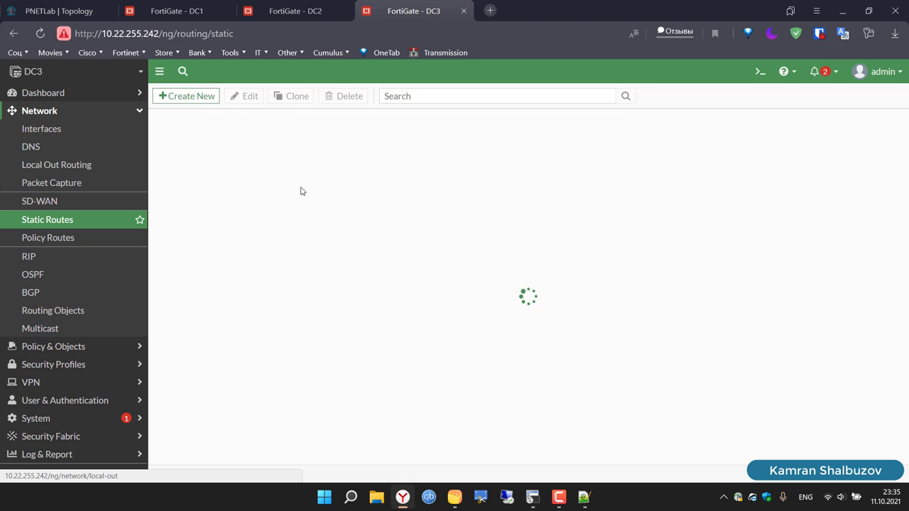
Step: Add a DC3 static route to 10.20.20.2/32 via SD-WAN-DC2
click(192, 97)
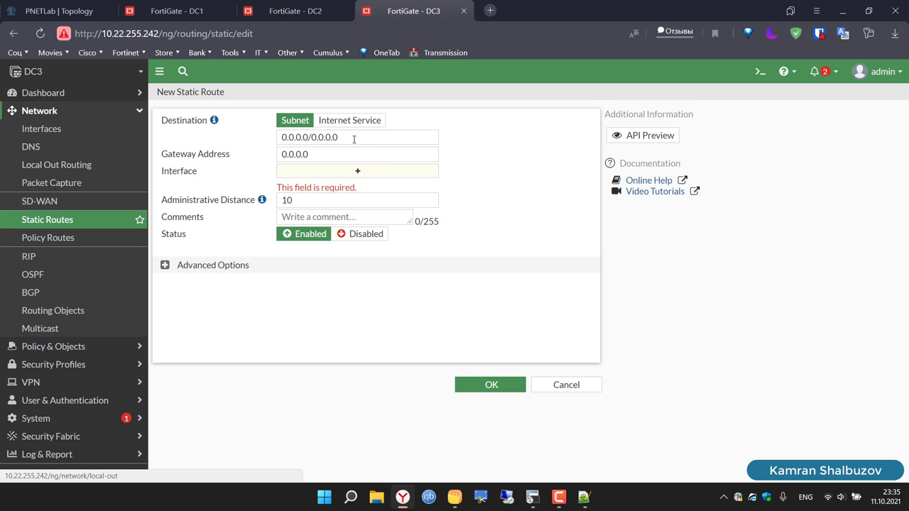
drag(350, 138, 263, 142)
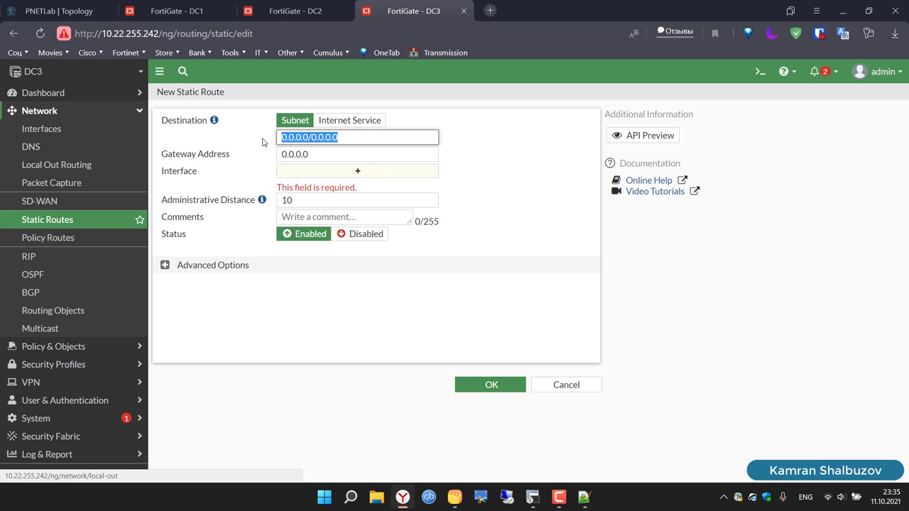
text(10.20.20.1)
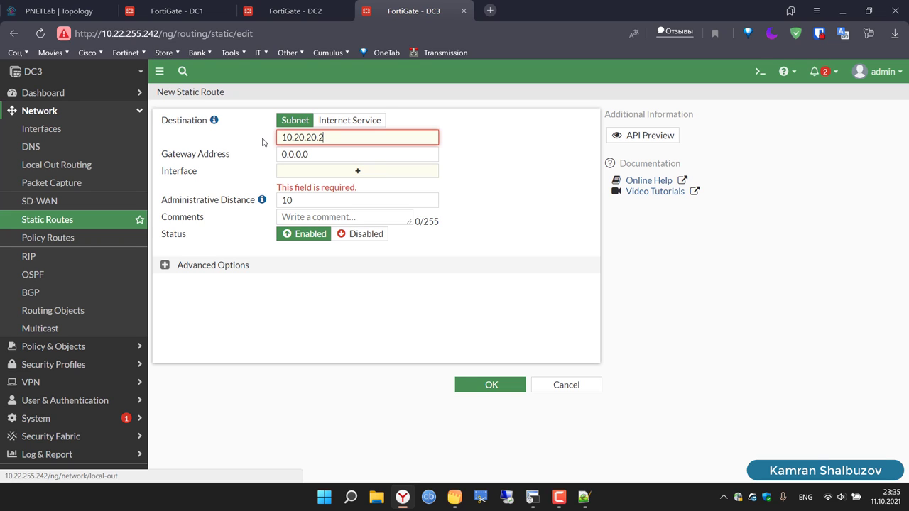
text(/32)
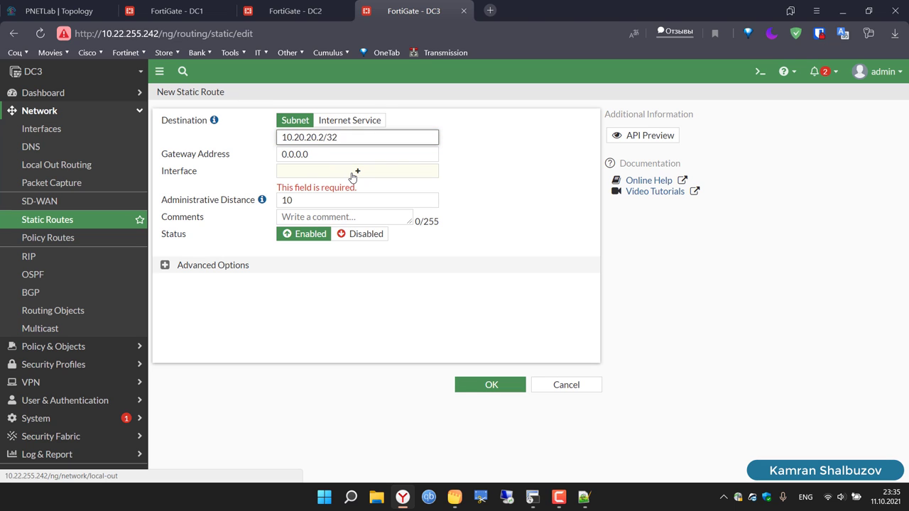
click(353, 177)
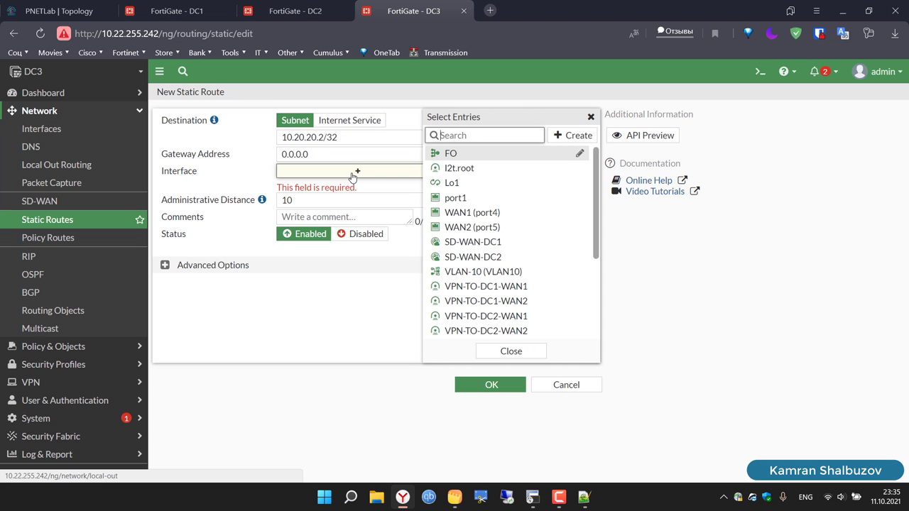
click(483, 257)
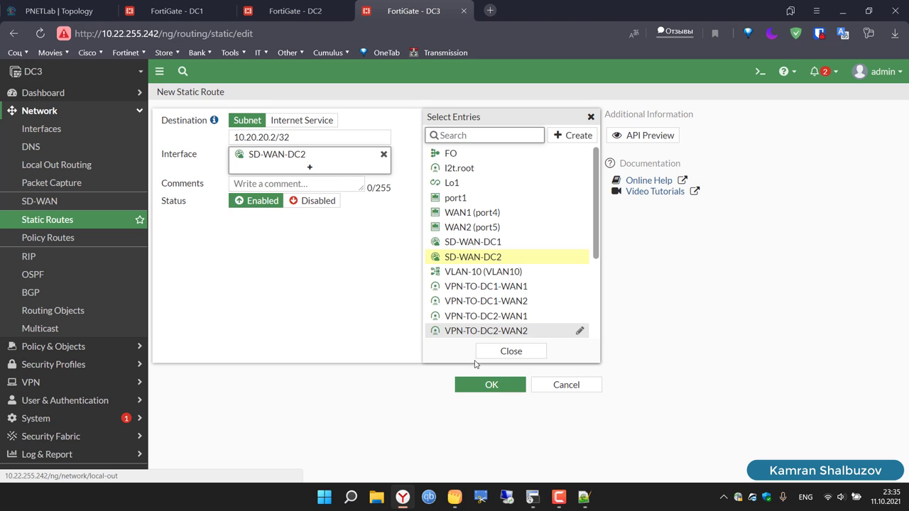
click(500, 355)
click(488, 384)
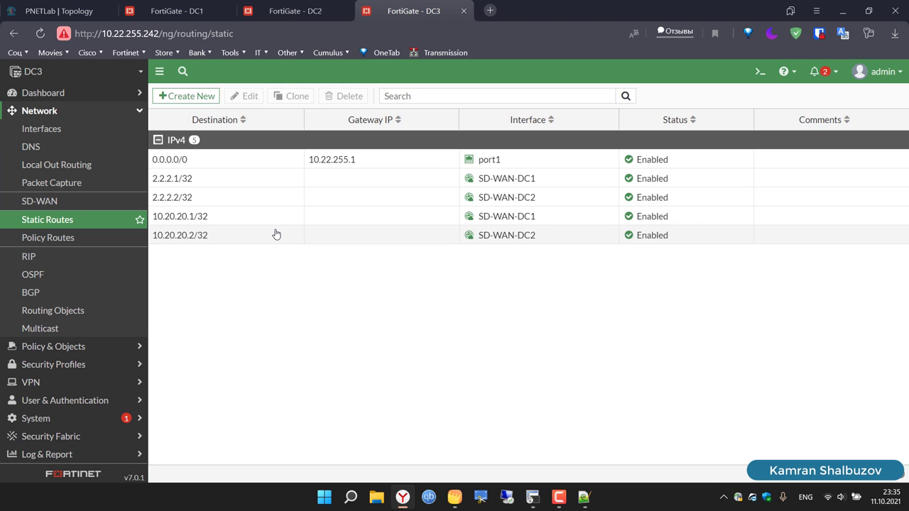
Step: Check the DC1, DC2 and DC3 tabs, then open DC1's SD-WAN and Firewall Policy pages
click(174, 6)
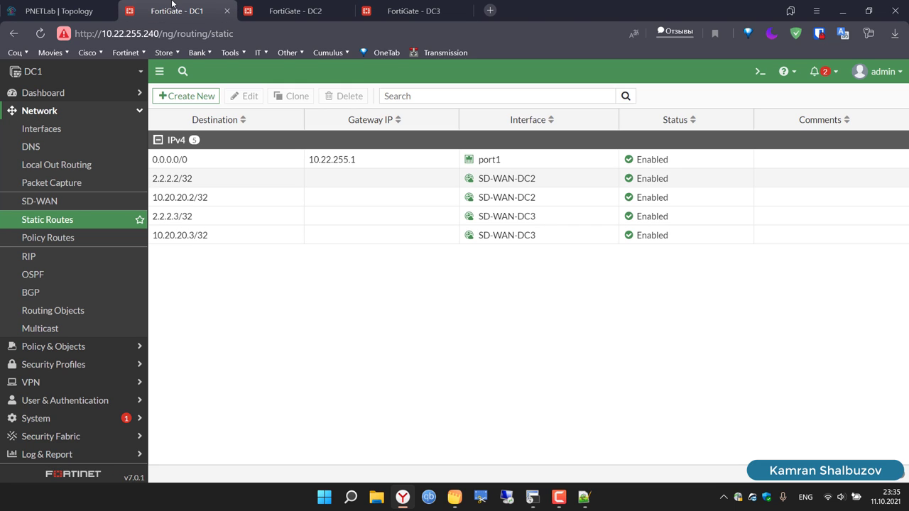
click(285, 6)
click(389, 4)
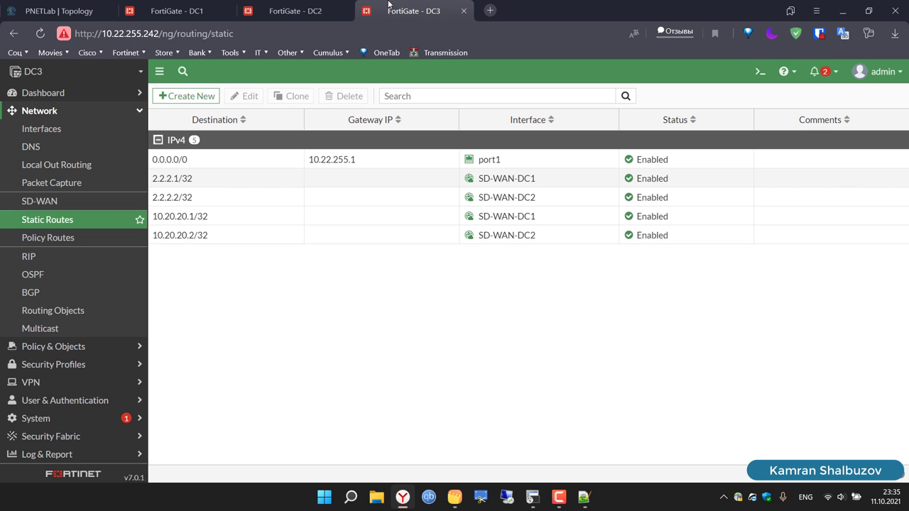
click(205, 6)
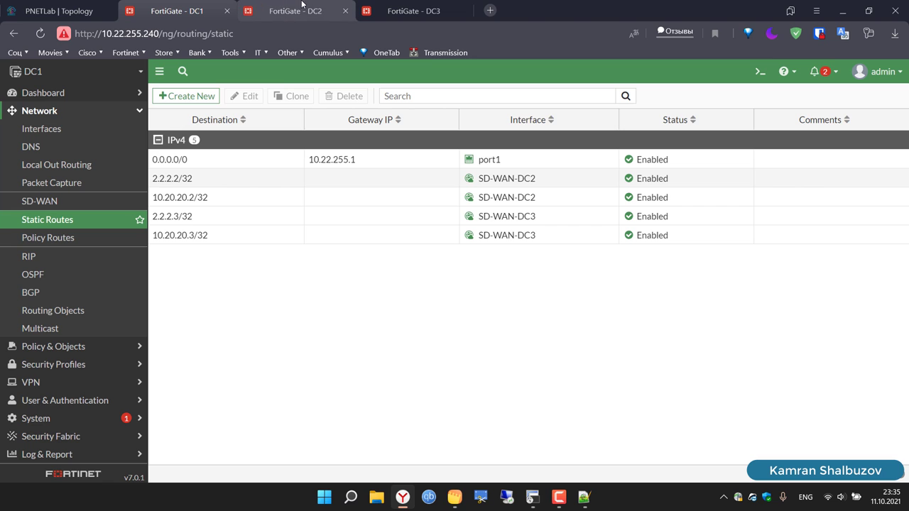
click(53, 205)
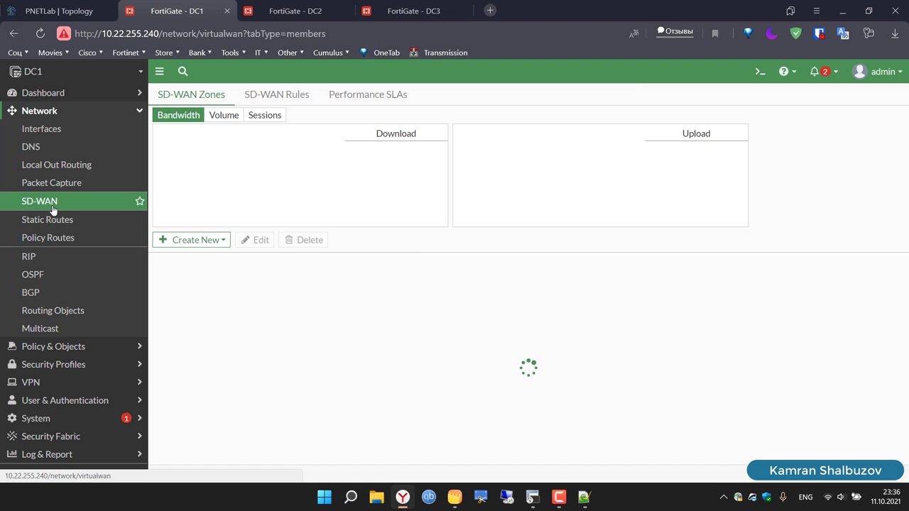
click(78, 348)
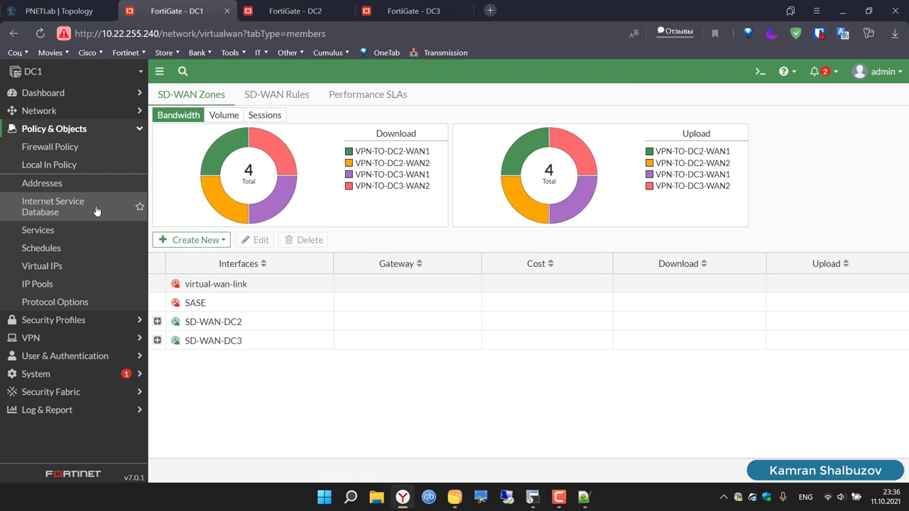
click(40, 150)
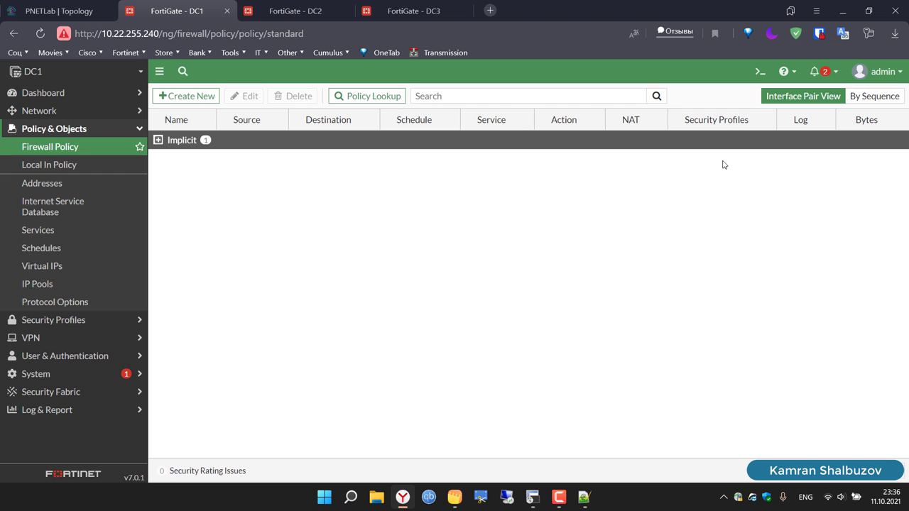
Step: Start DC1 policy ID 10 with incoming interfaces VLAN-10 and Lo1
click(858, 95)
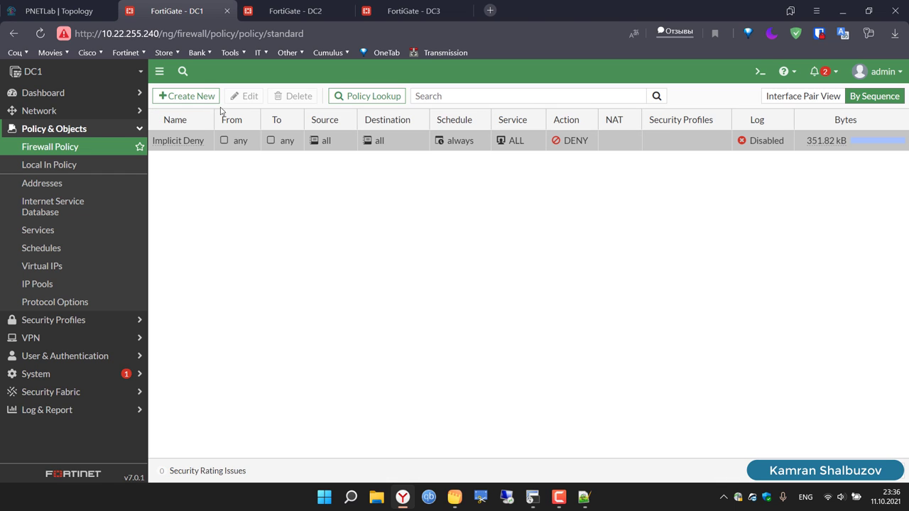
click(183, 97)
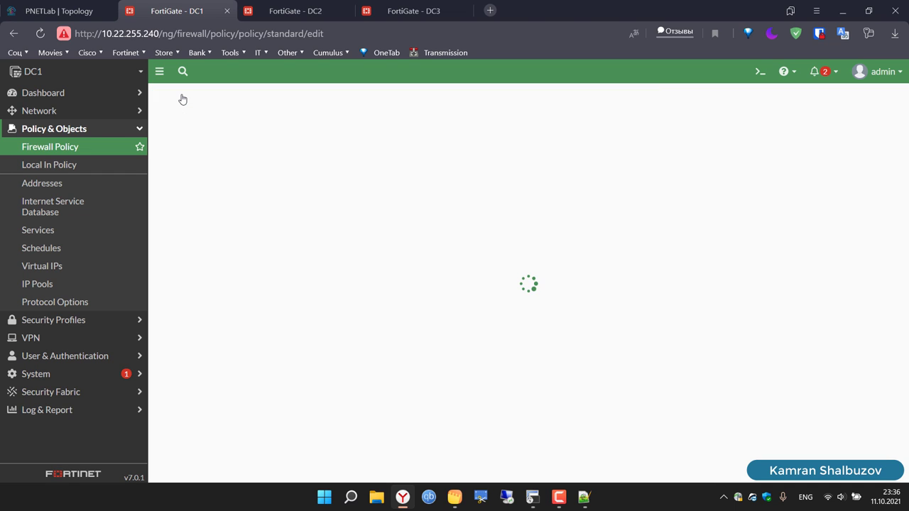
click(297, 131)
key(BackSpace)
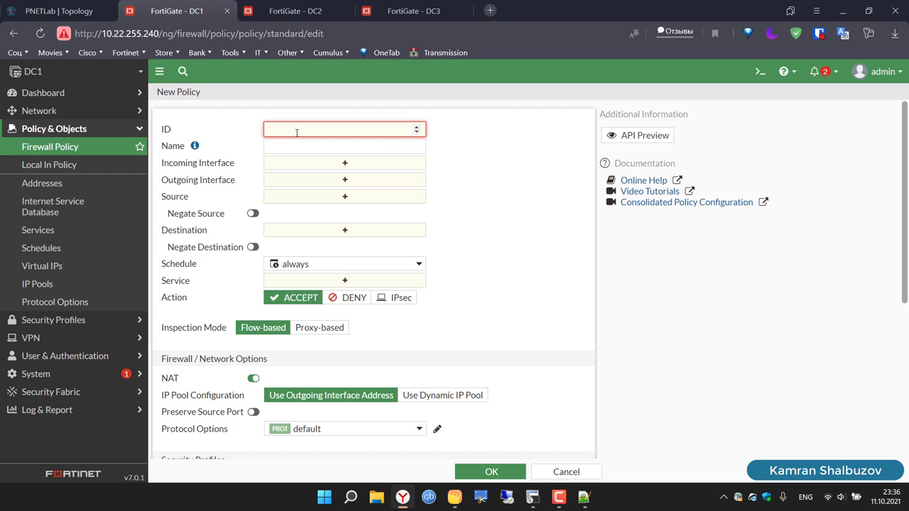
text(10)
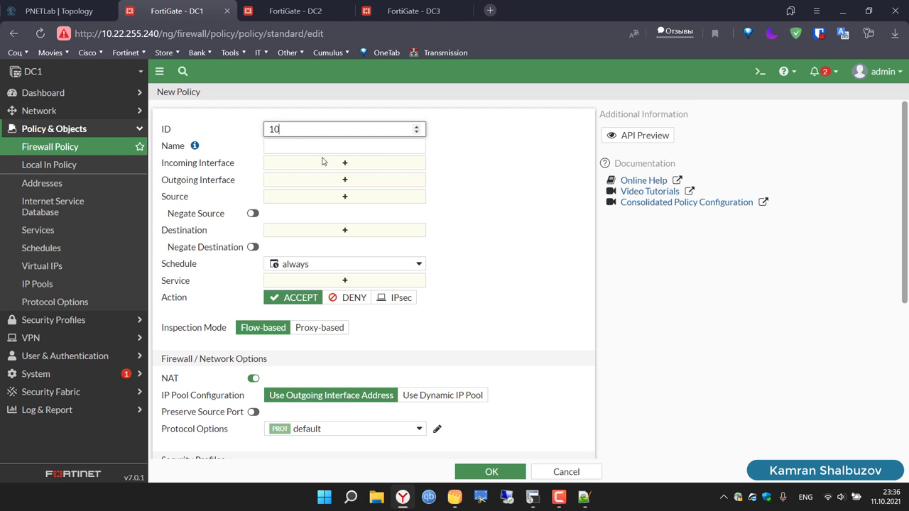
click(346, 165)
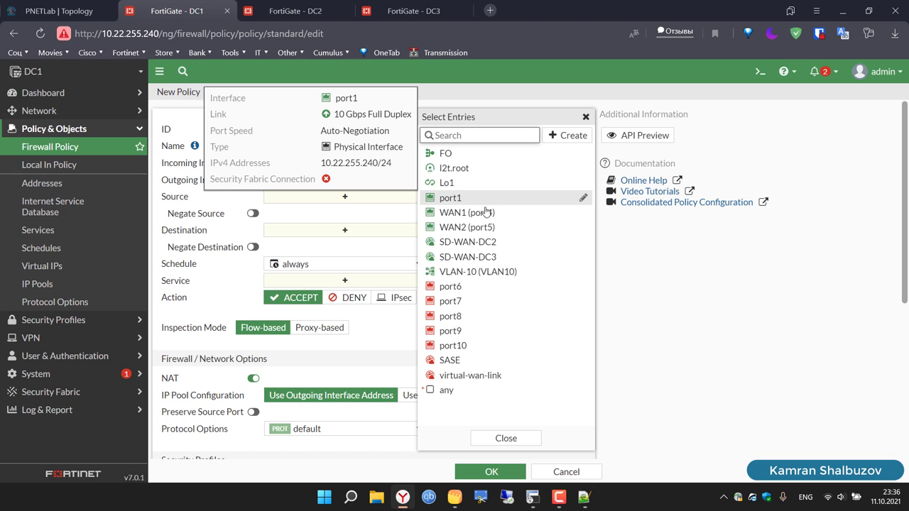
click(489, 274)
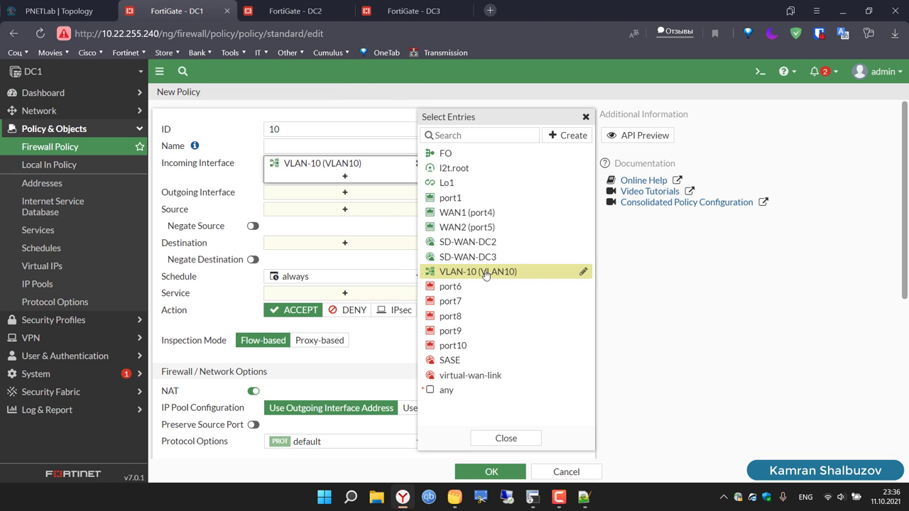
click(362, 199)
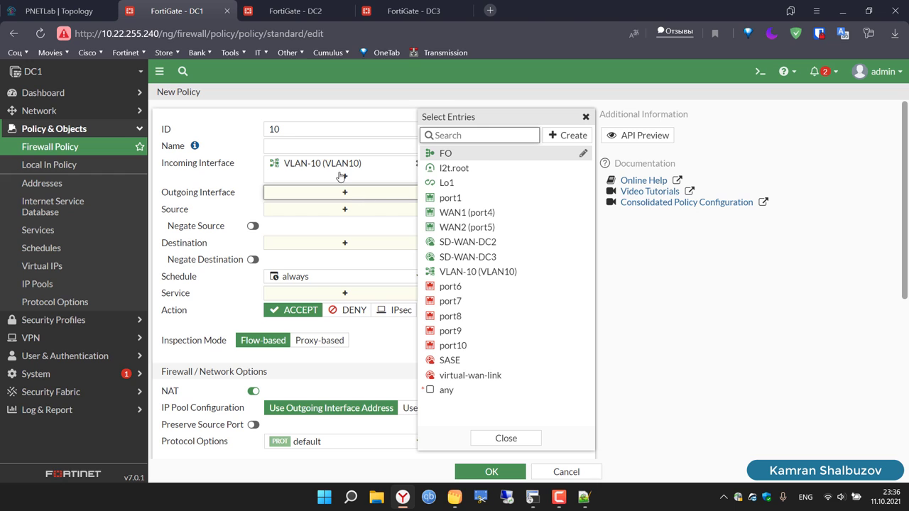
click(345, 177)
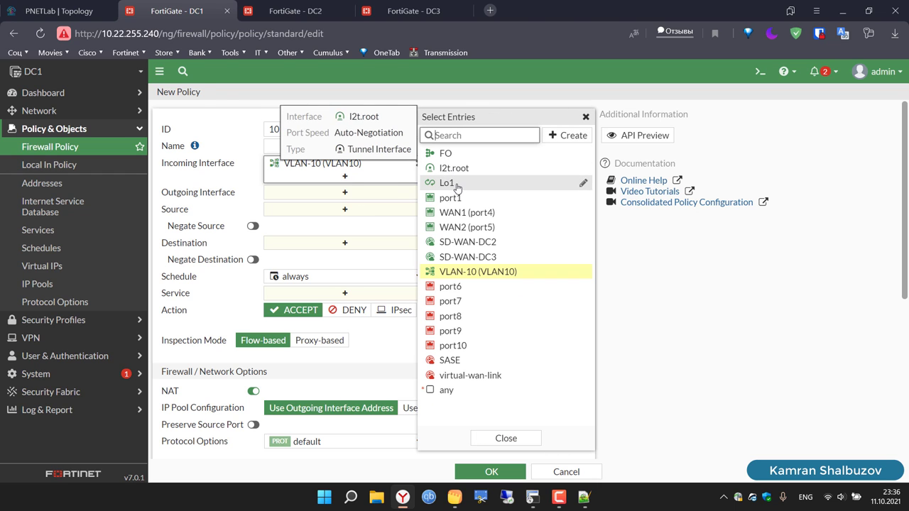
click(457, 186)
Step: Set the policy's outgoing interfaces to SD-WAN-DC2 and SD-WAN-DC3
click(586, 118)
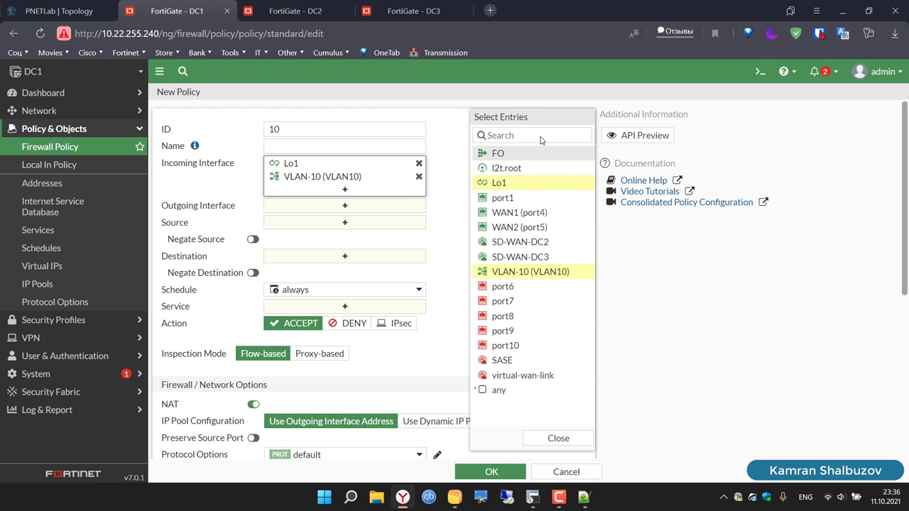
click(346, 207)
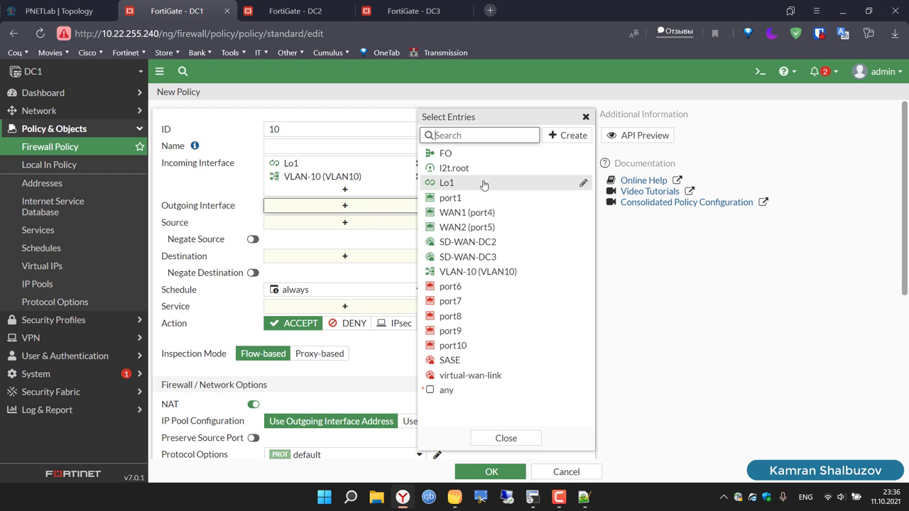
click(490, 244)
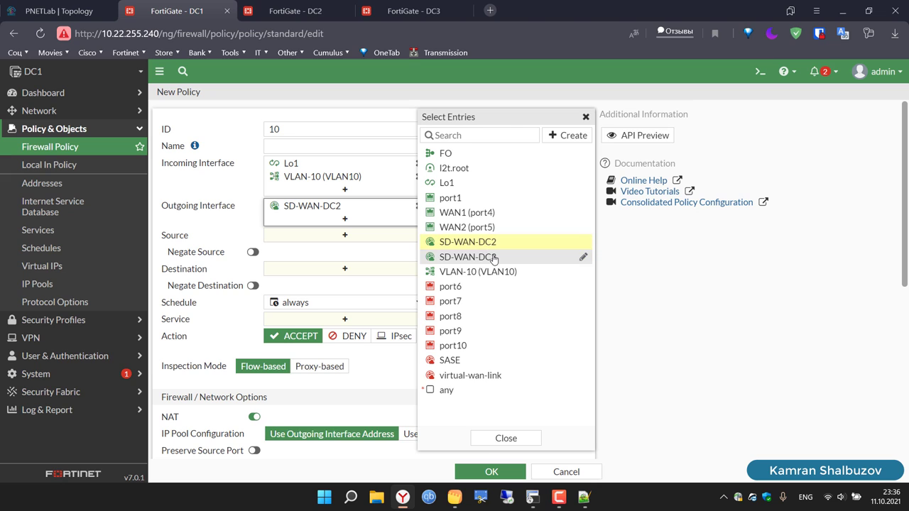
click(491, 258)
click(586, 117)
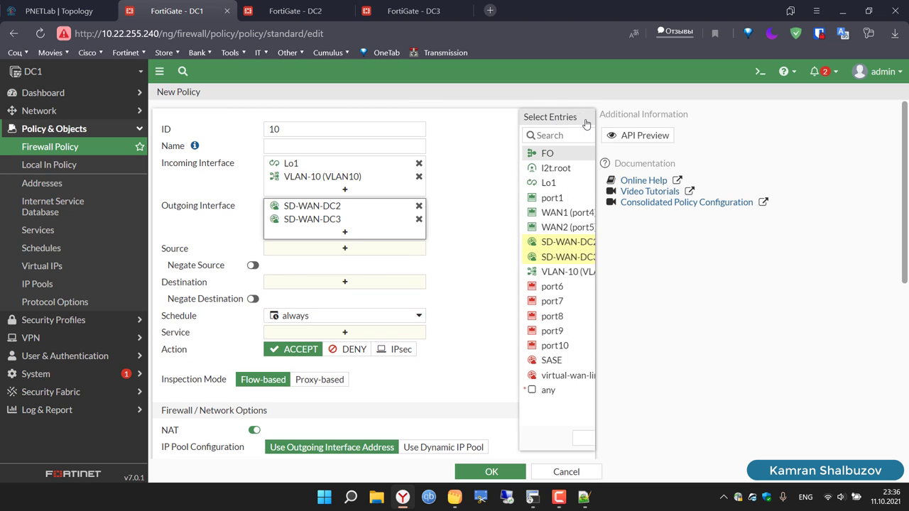
Step: Set the policy's source and destination addresses to all
click(360, 253)
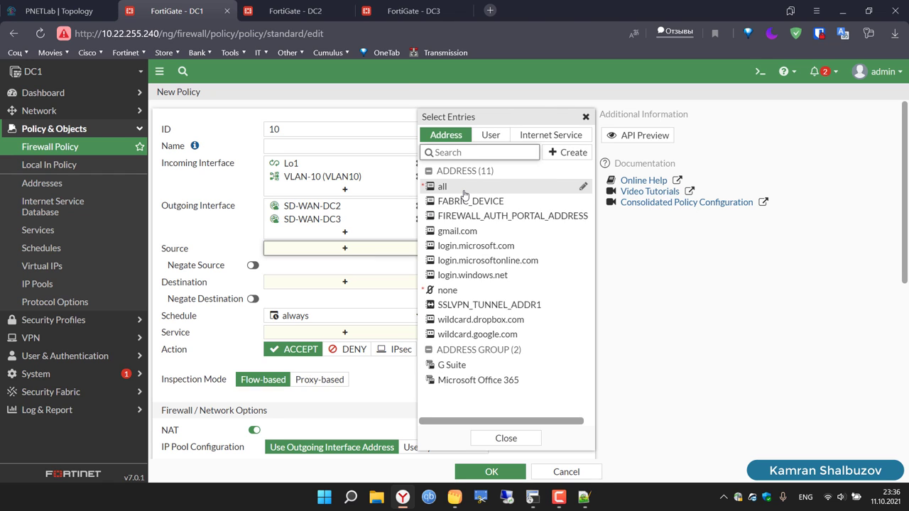
click(465, 189)
click(347, 297)
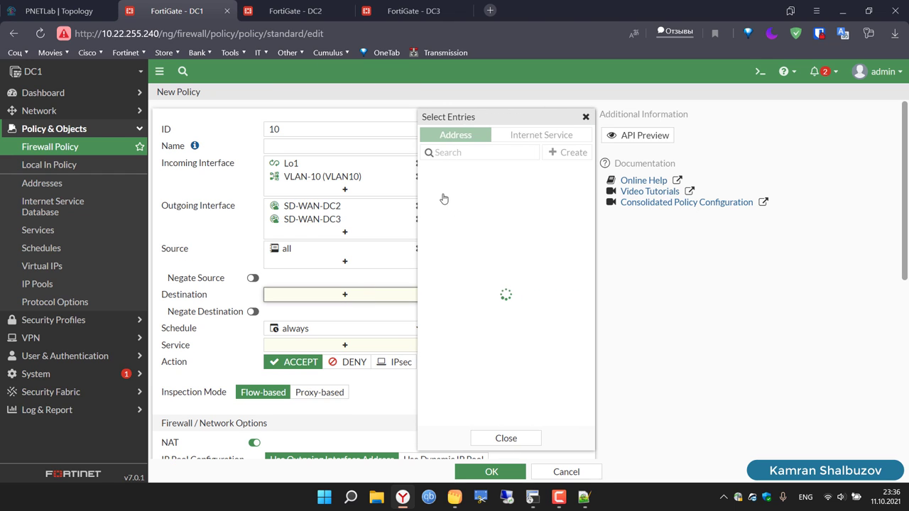
click(446, 189)
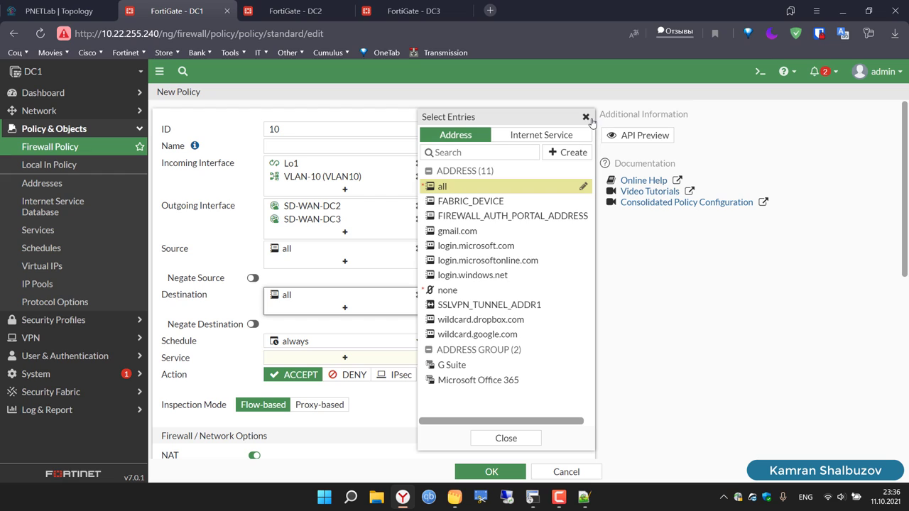
click(587, 118)
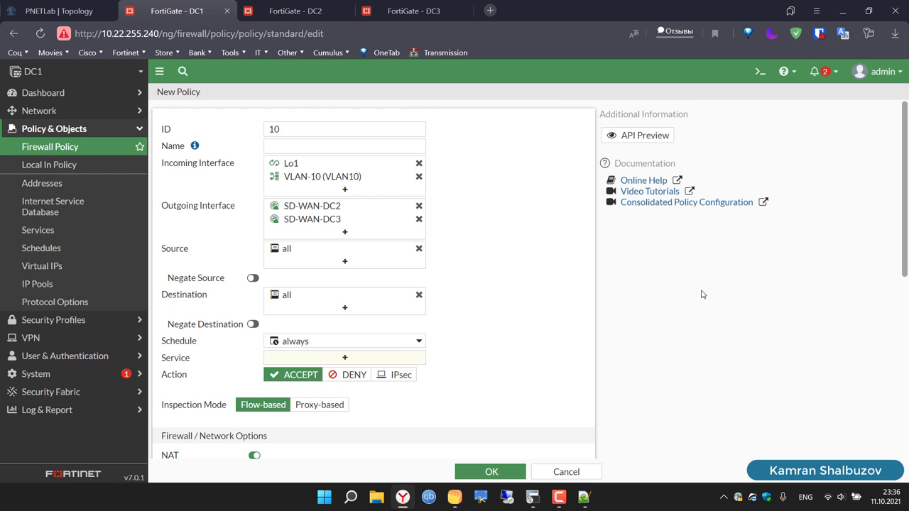
Step: Name the DC1 policy 'Access To DC2and3'
click(309, 143)
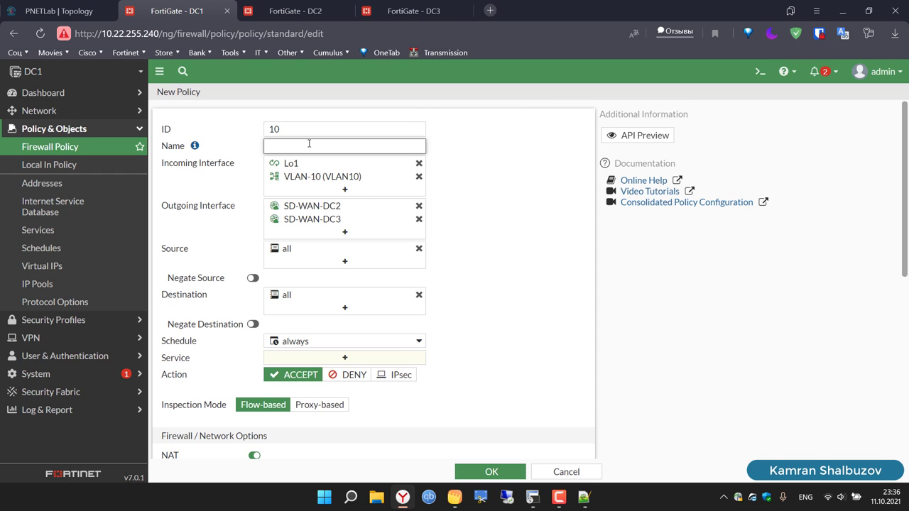
text(Access)
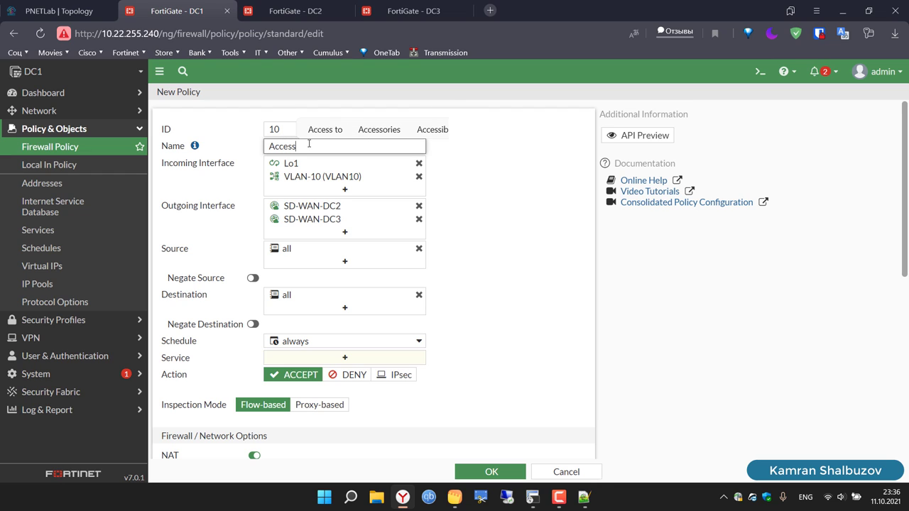
text(V)
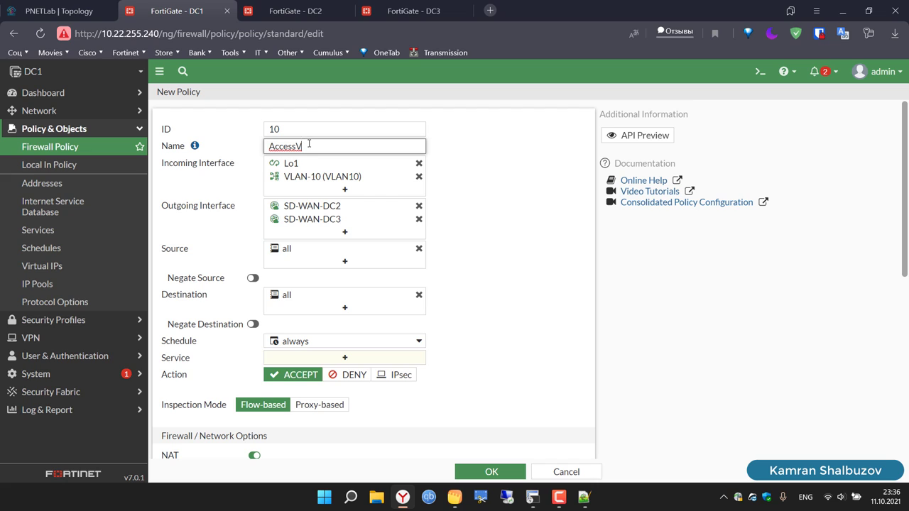
key(BackSpace)
text(TO)
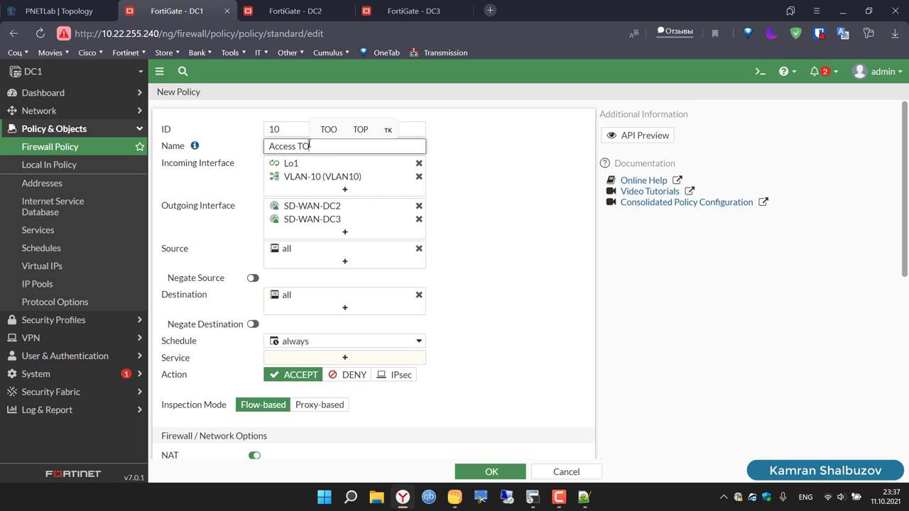
key(BackSpace)
text(o DC2)
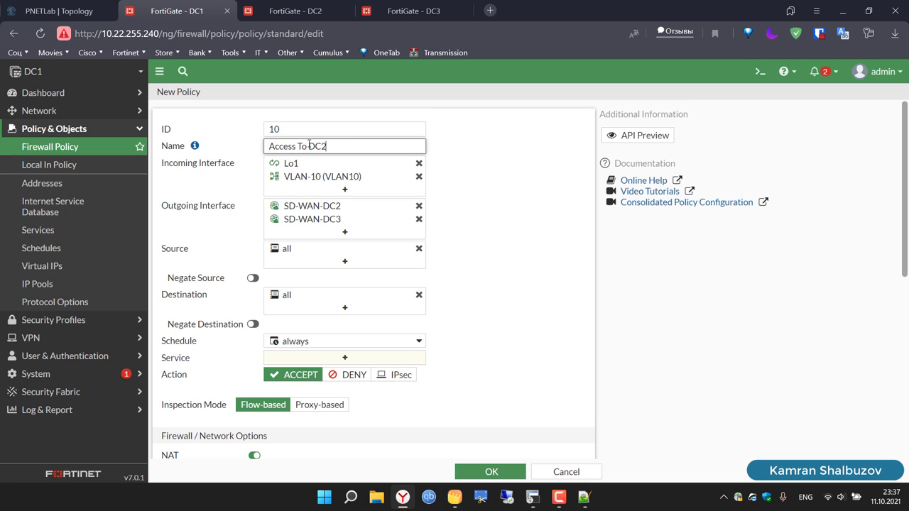
text(and3)
triple_click(309, 145)
key(ctrl+c)
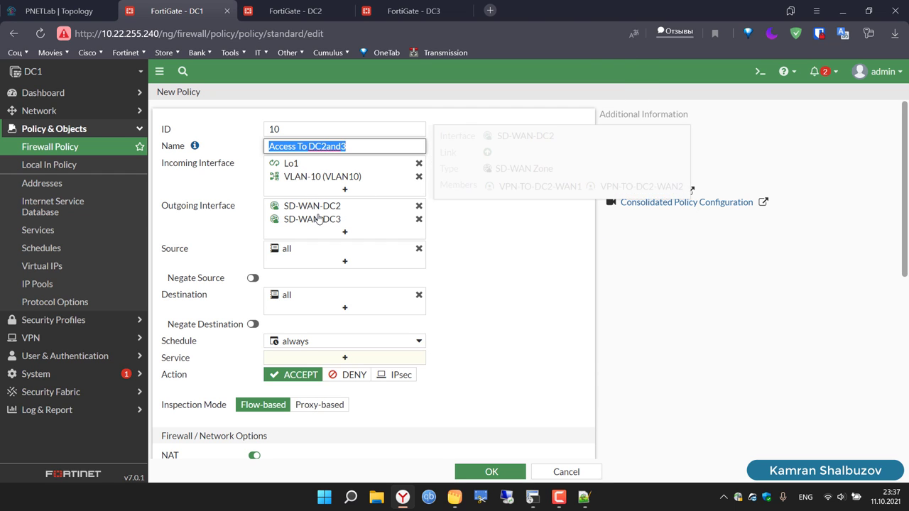
Step: Set service ALL, disable NAT, log all sessions, and save the policy
scroll(400, 341, down, 1)
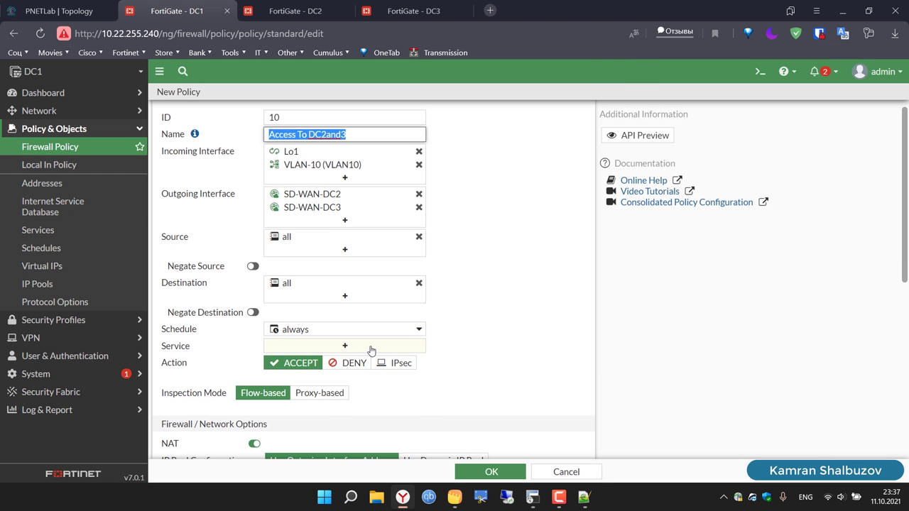
click(372, 349)
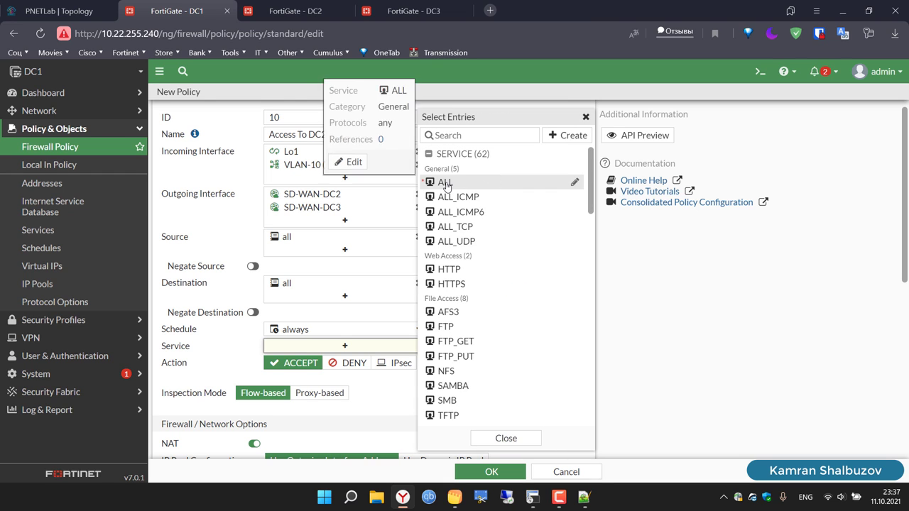
click(483, 183)
click(586, 116)
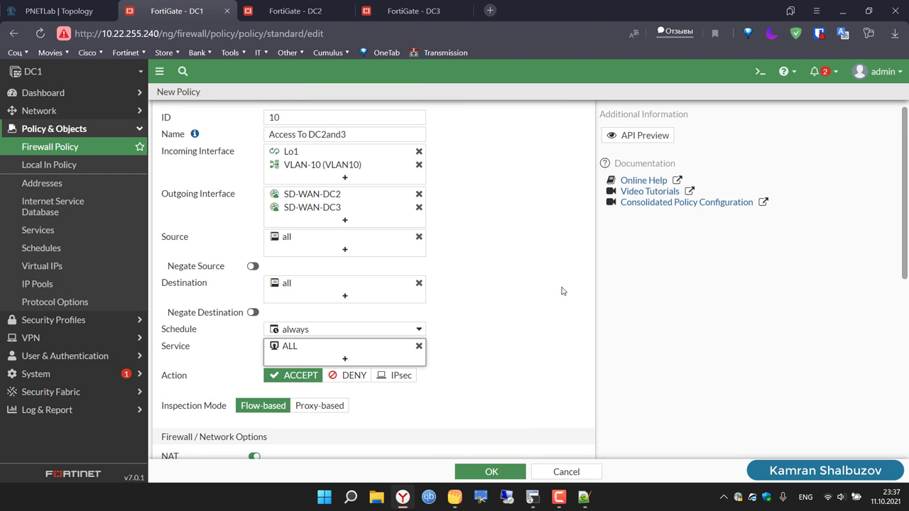
scroll(562, 290, down, 3)
scroll(562, 290, down, 1)
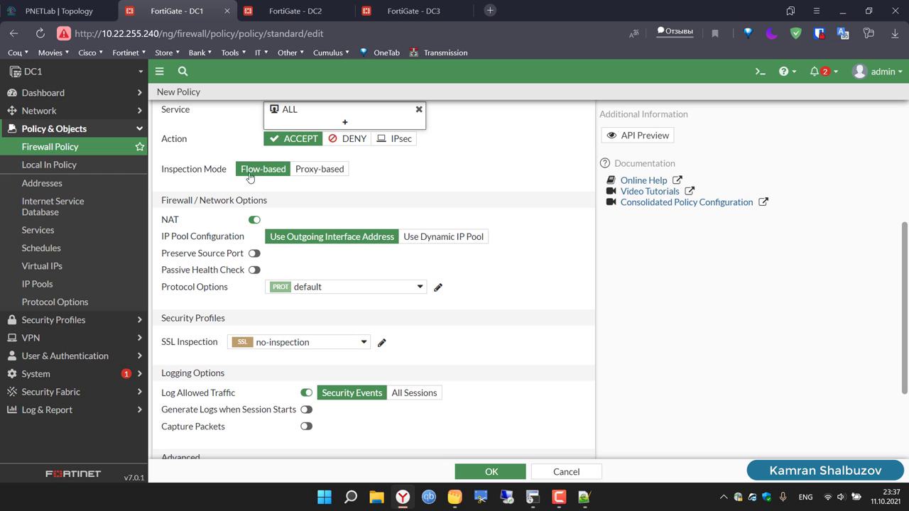
click(253, 219)
scroll(547, 329, down, 2)
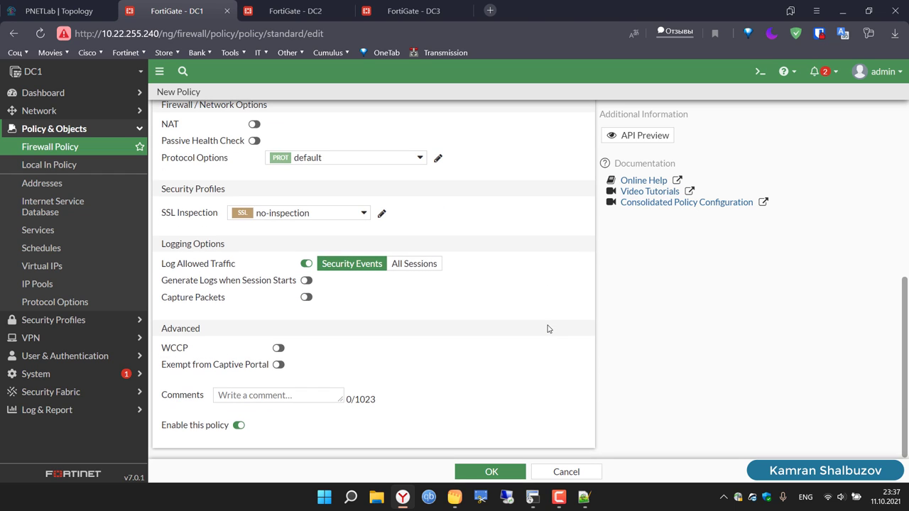
click(401, 265)
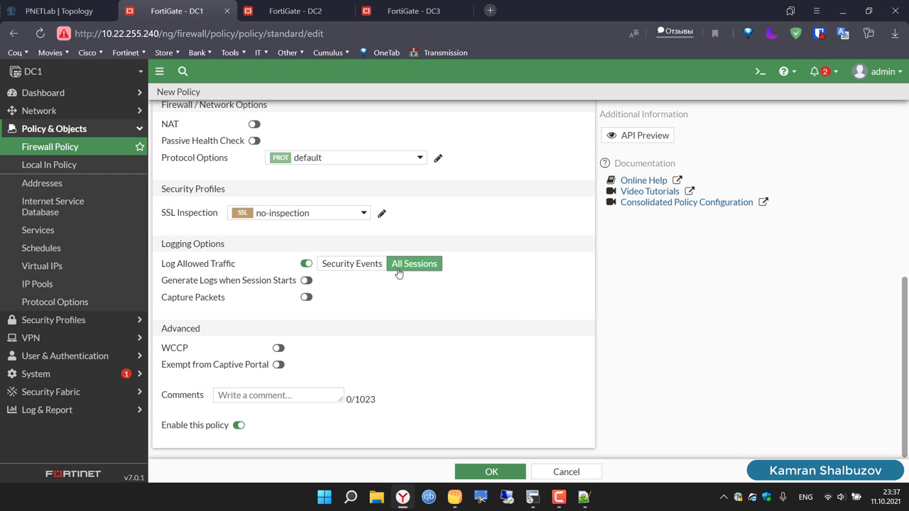
click(492, 473)
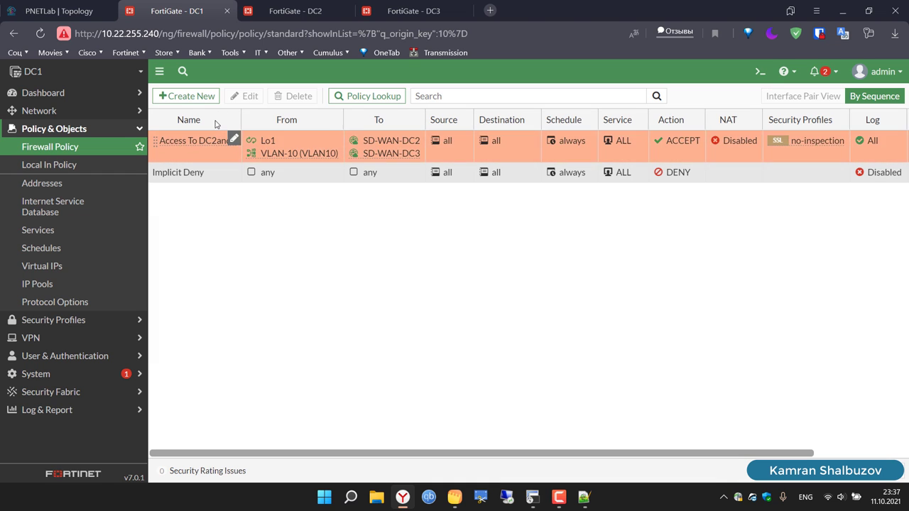
Step: Start a new DC1 policy with ID 20 named 'Access From DC2and3'
click(193, 95)
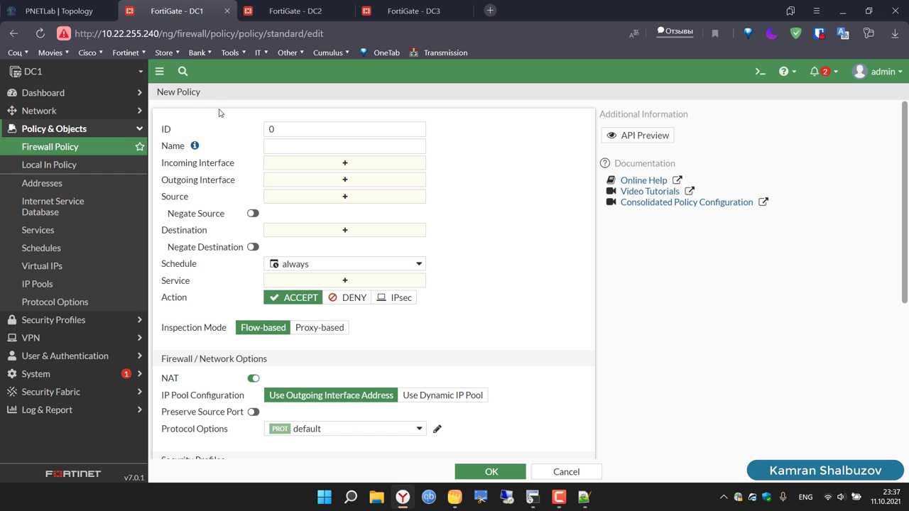
click(293, 130)
key(BackSpace)
text(20)
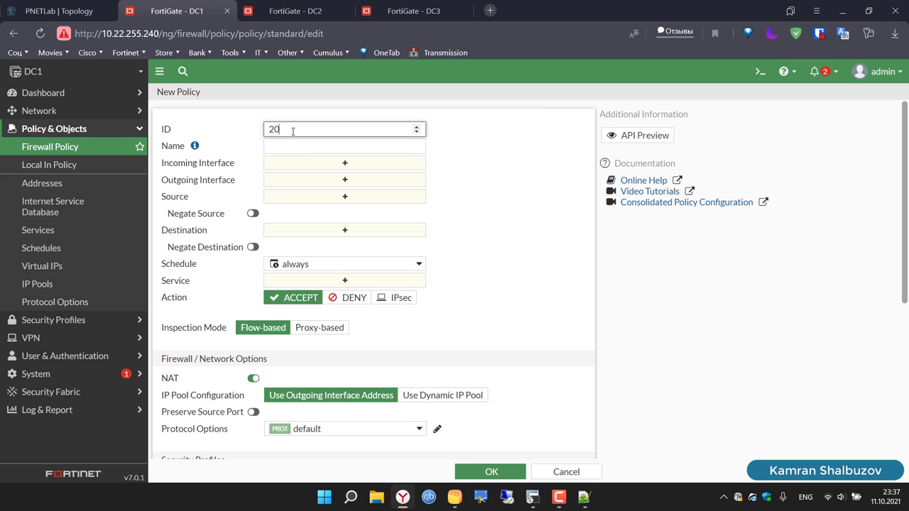
text(e23)
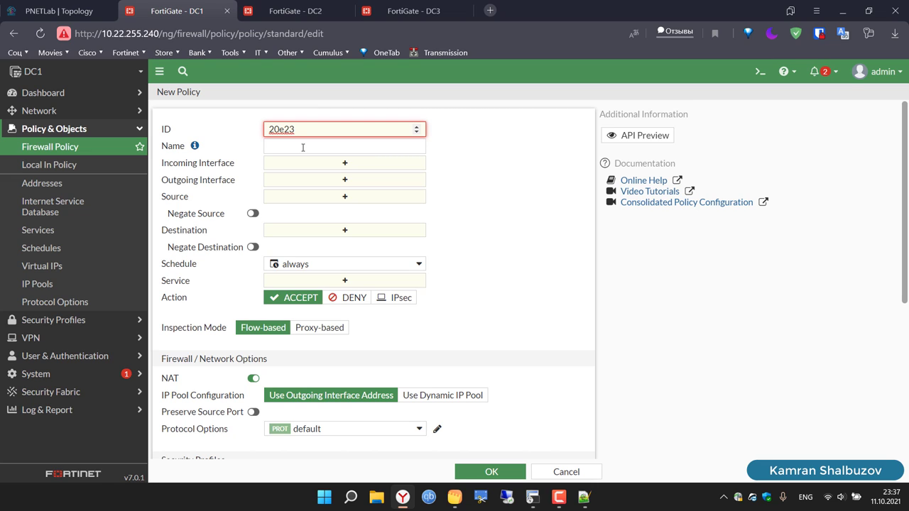
key(BackSpace)
key(BackSpace)
key(BackSpace)
click(302, 147)
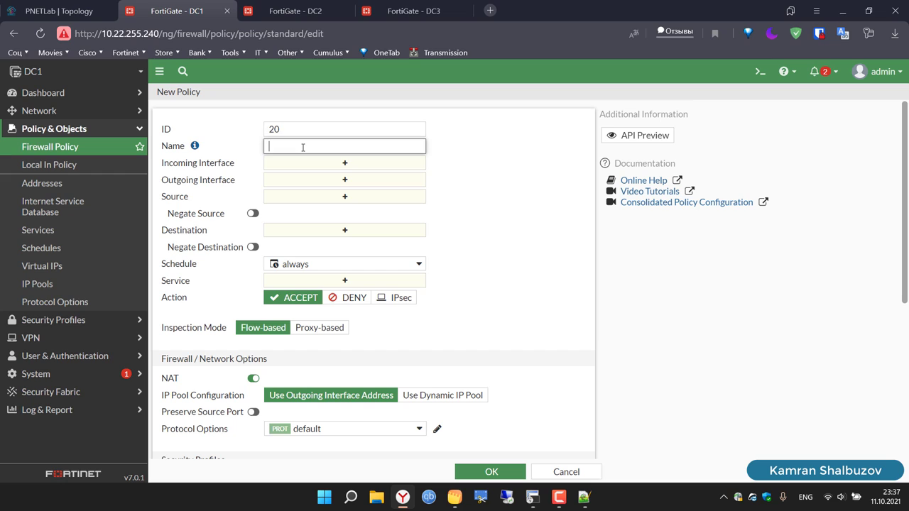
key(ctrl+v)
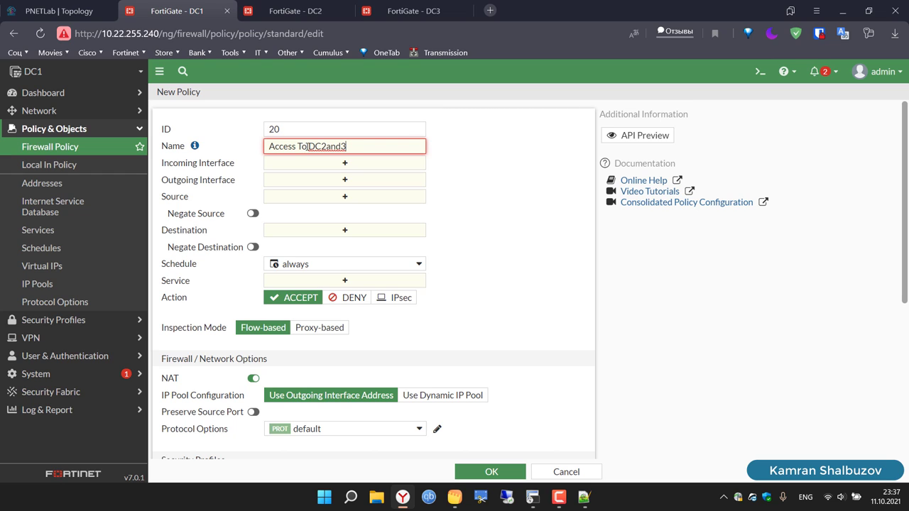
text(From)
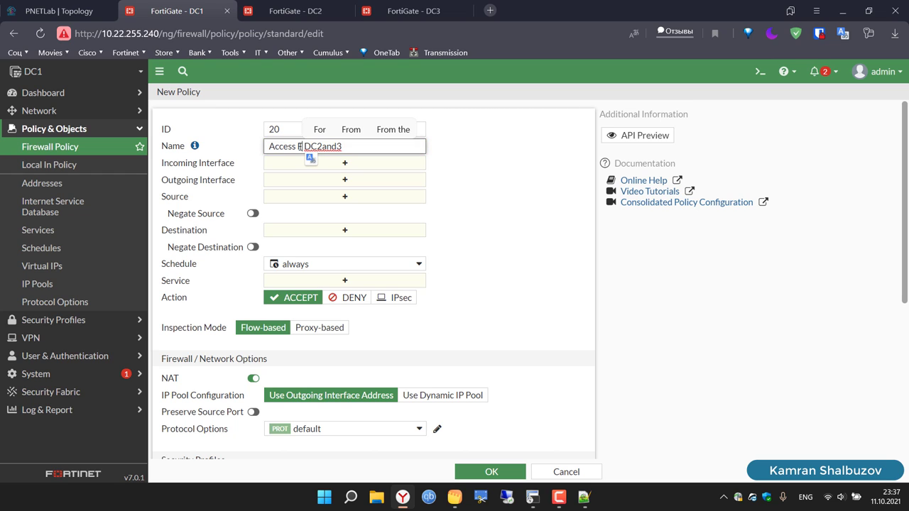
Step: Set incoming interfaces SD-WAN-DC2 and SD-WAN-DC3, and outgoing interfaces Lo1 and VLAN-10
click(346, 164)
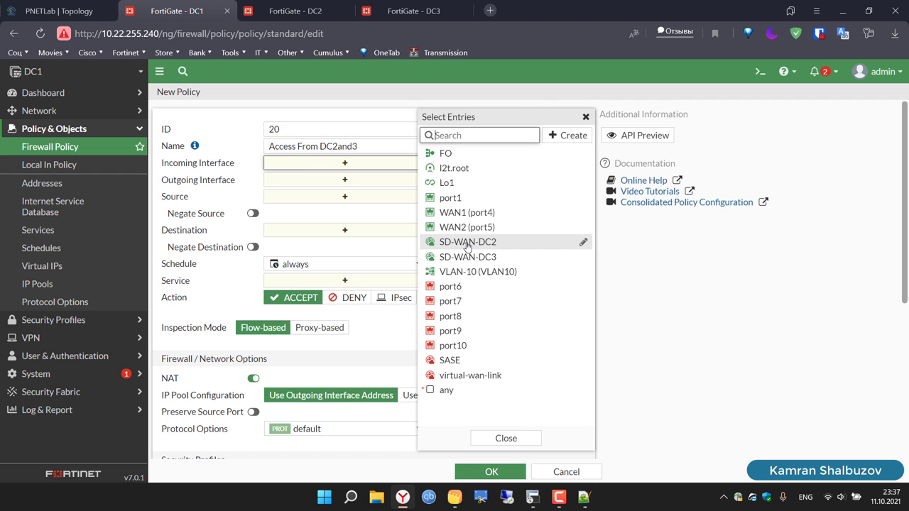
click(465, 242)
click(469, 258)
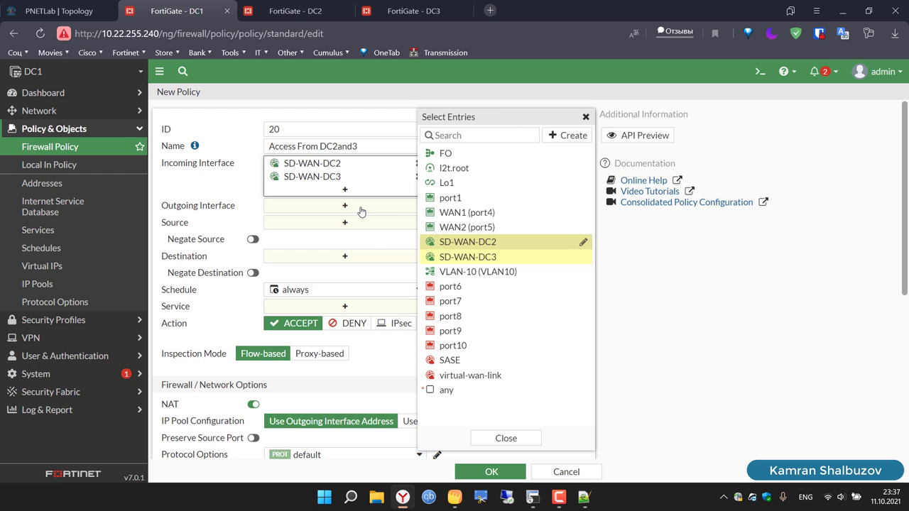
click(361, 211)
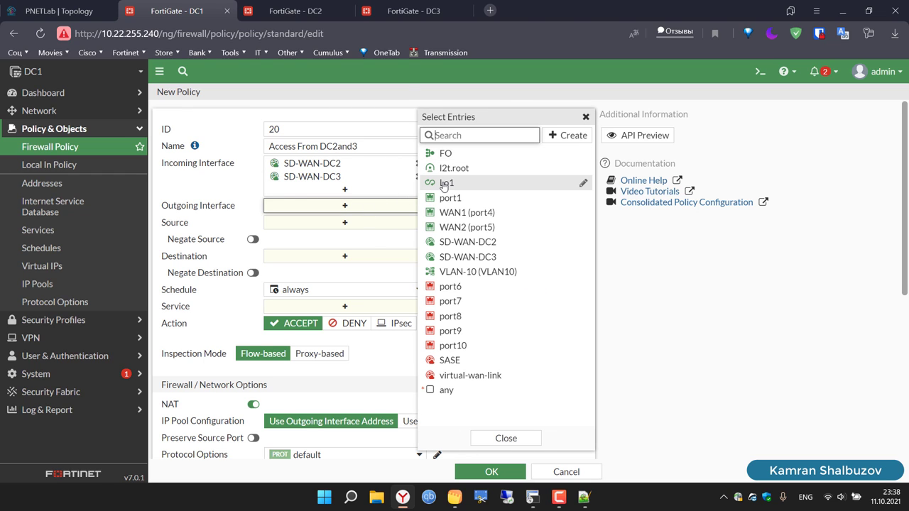
click(445, 183)
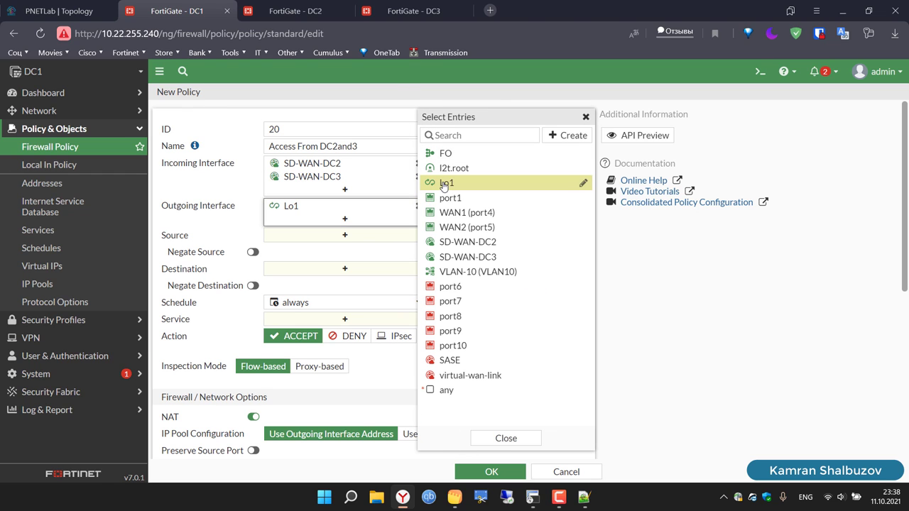
click(476, 273)
click(586, 117)
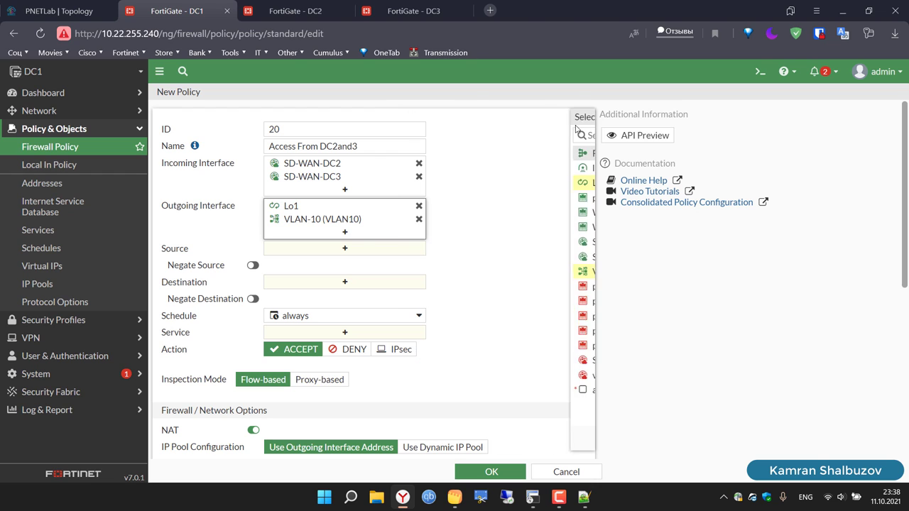
Step: Set source and destination addresses to all and the service to ALL
click(354, 248)
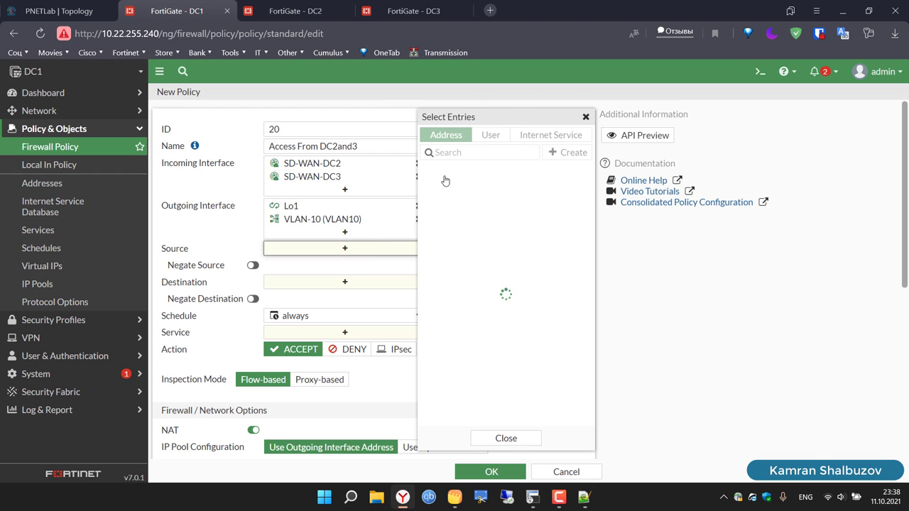
click(461, 188)
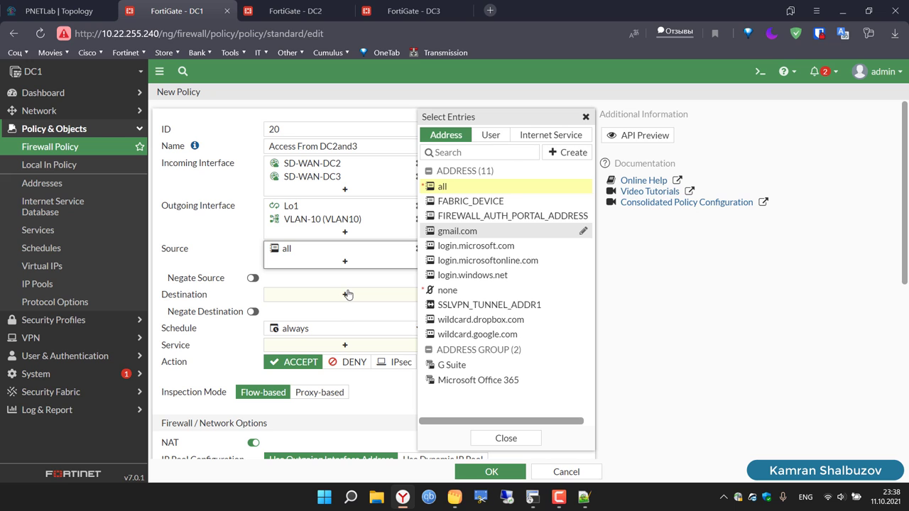
click(348, 295)
click(459, 188)
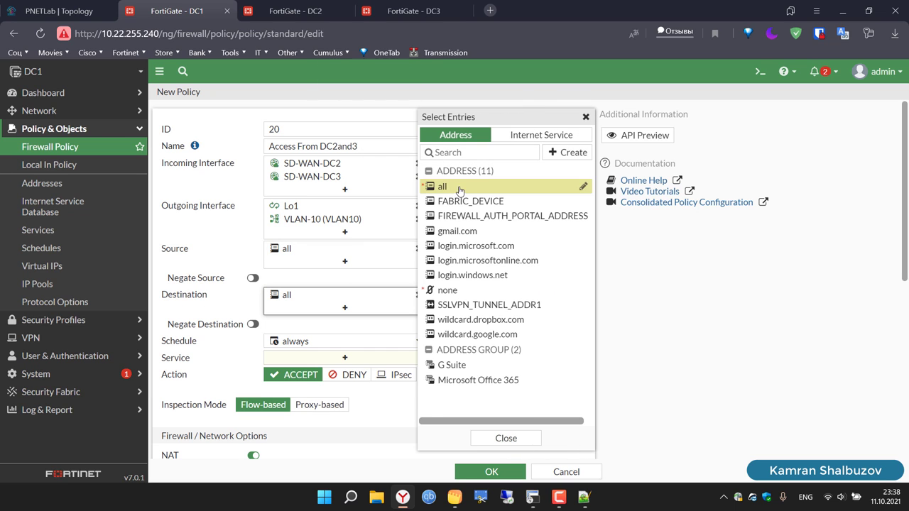
click(359, 360)
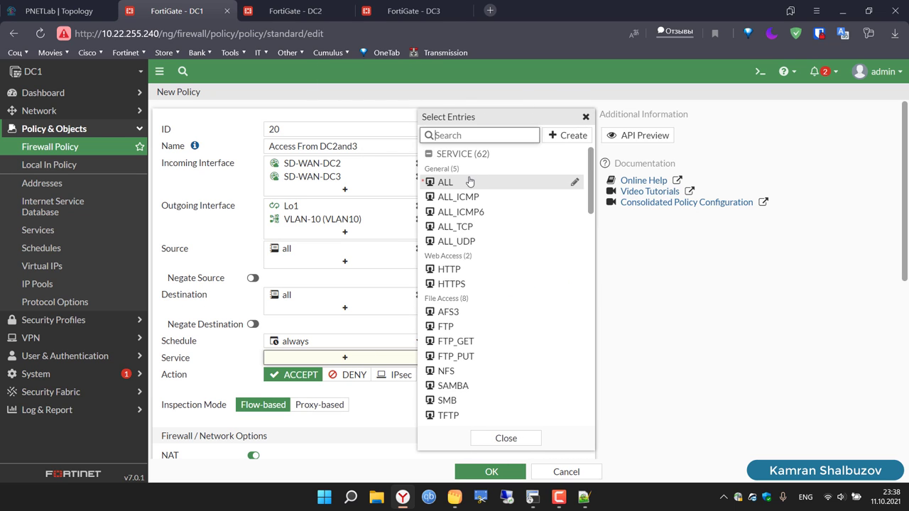
click(467, 182)
click(702, 280)
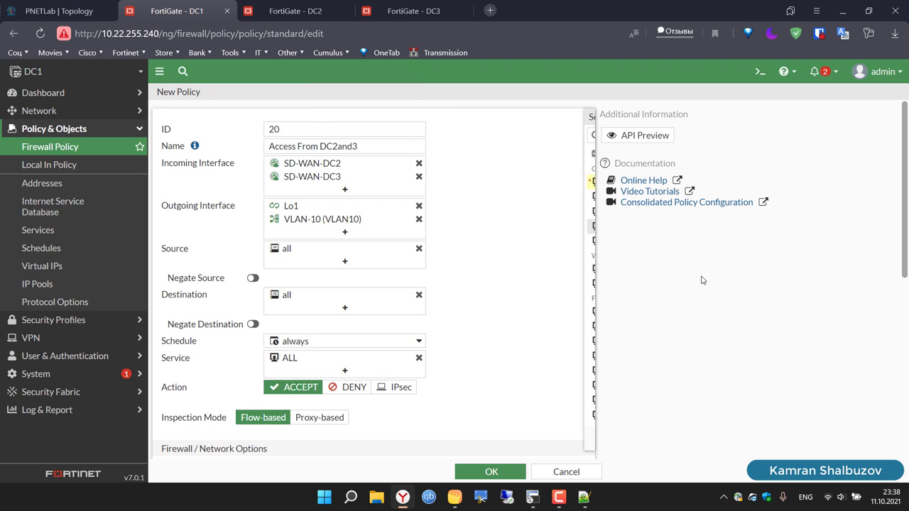
scroll(702, 280, down, 5)
scroll(702, 280, up, 3)
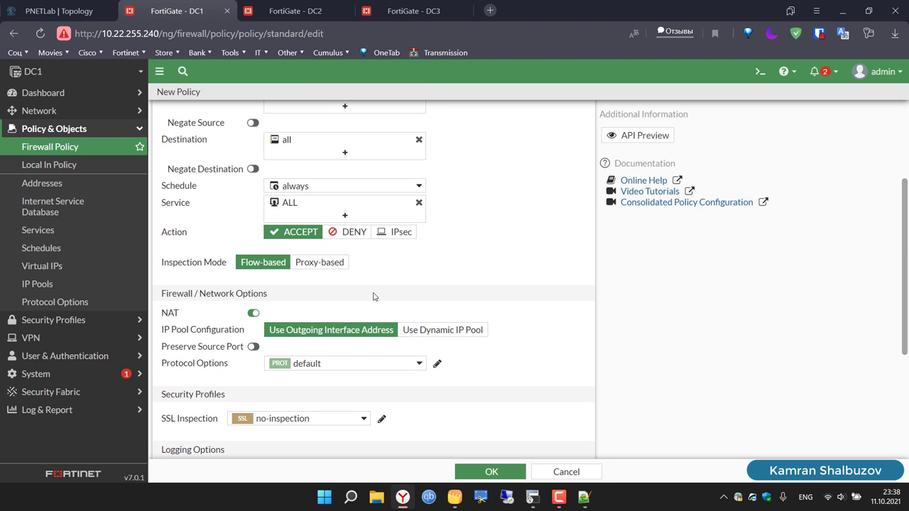
Step: Disable NAT, log all sessions, and save the policy
click(253, 313)
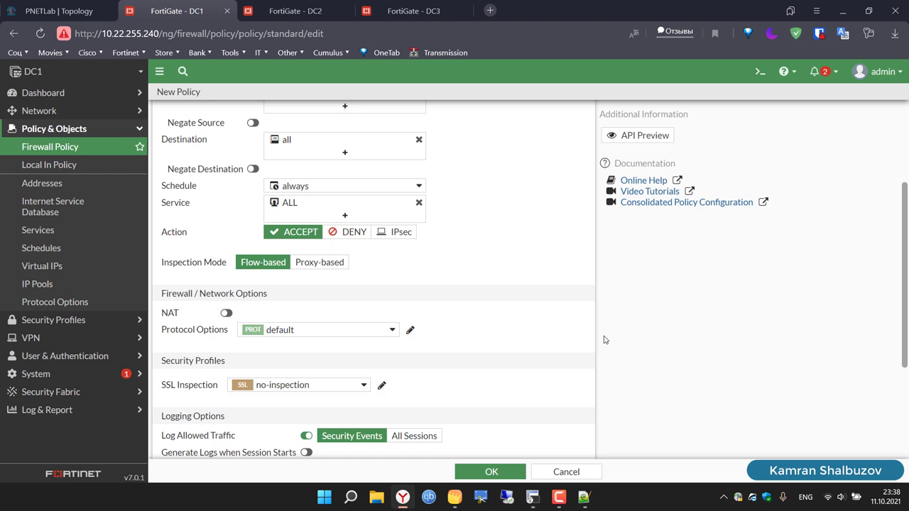
scroll(604, 340, down, 3)
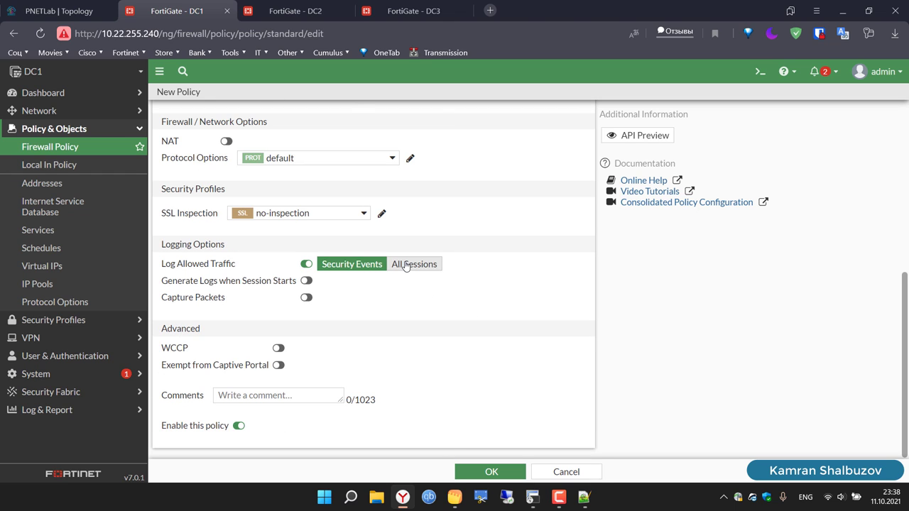
click(414, 265)
click(488, 473)
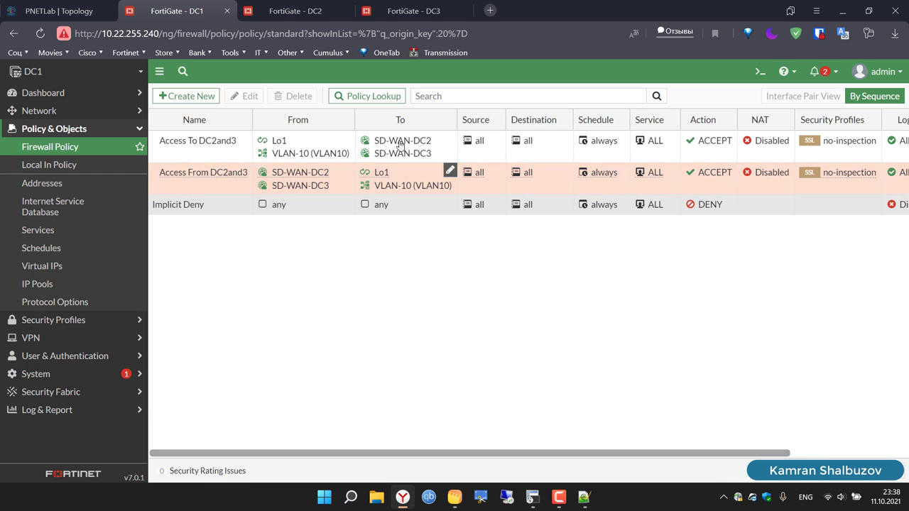
Step: Open DC2's firewall policy list in sequence order
click(285, 5)
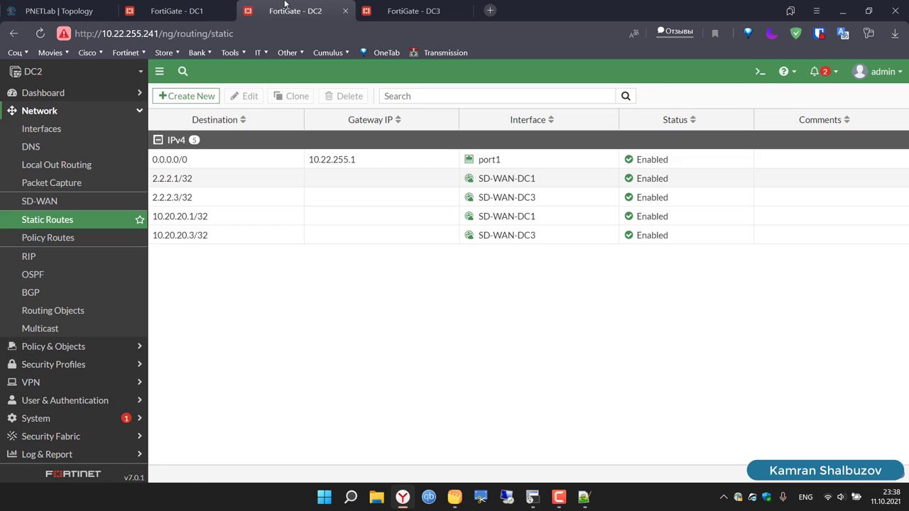
click(54, 347)
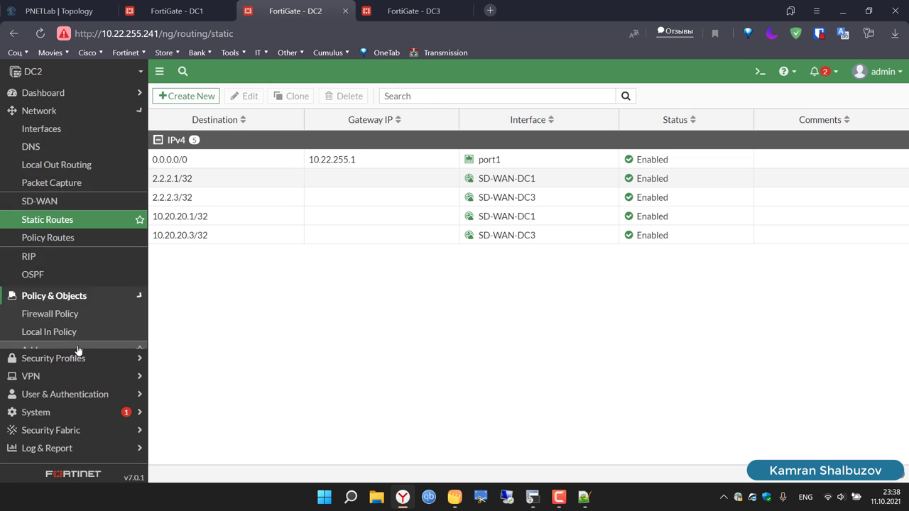
click(46, 147)
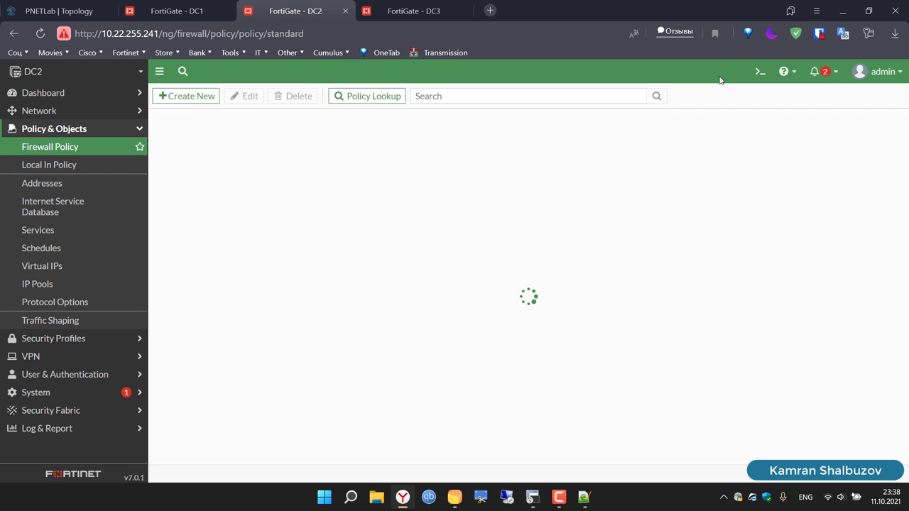
click(872, 96)
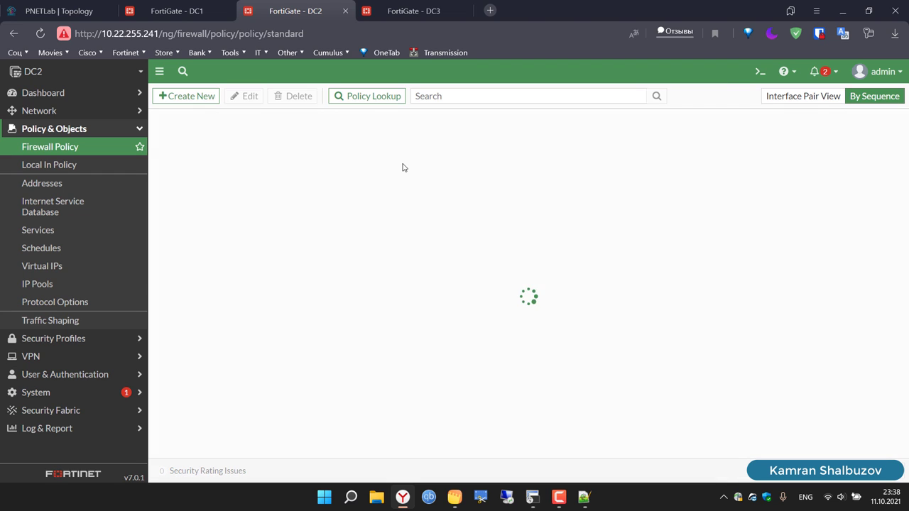
Step: Start a new DC2 policy with ID 10 named 'Access To DC1and3'
click(198, 96)
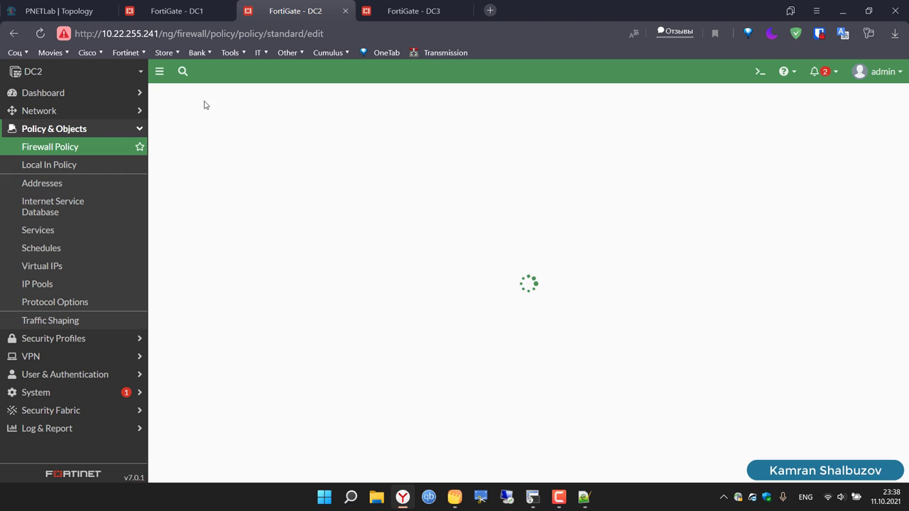
click(302, 126)
key(BackSpace)
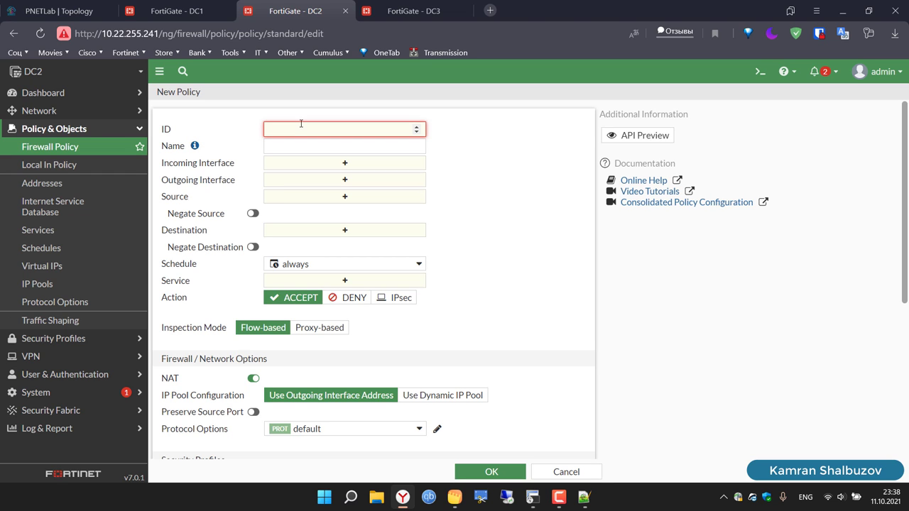
text(10)
click(315, 148)
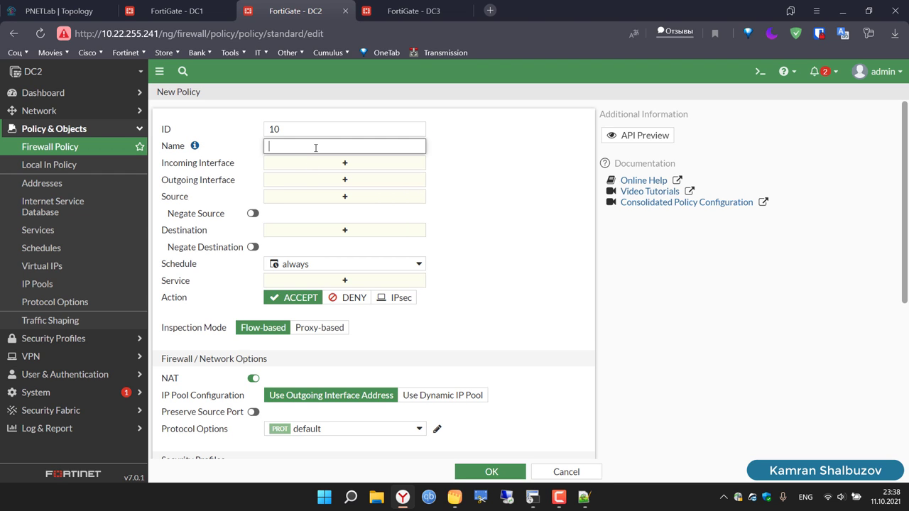
text(Access To DC2and3)
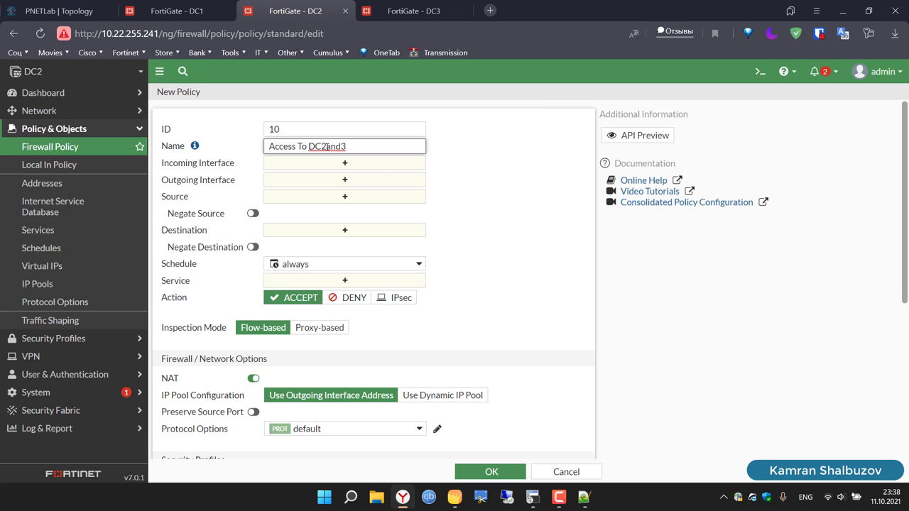
key(BackSpace)
Step: Set incoming interfaces Lo1 and VLAN-10, and outgoing interfaces SD-WAN-DC1 and SD-WAN-DC3
click(346, 164)
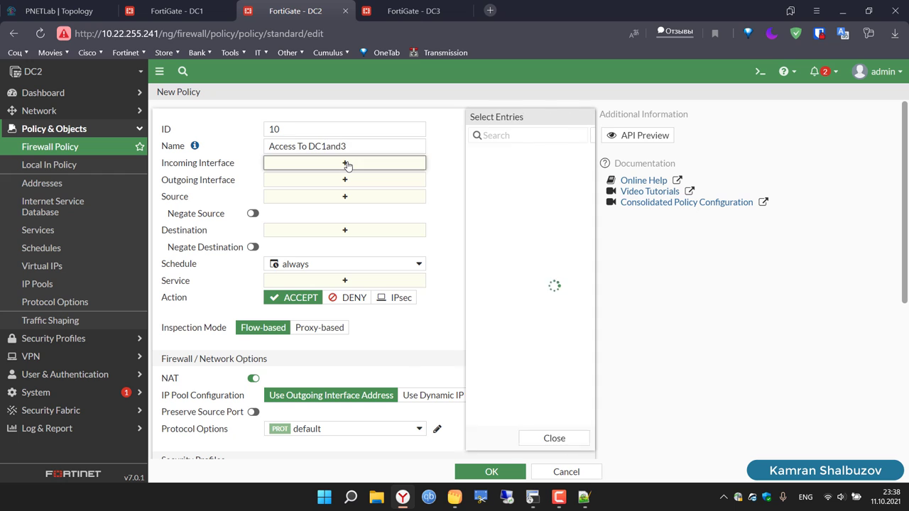
click(454, 185)
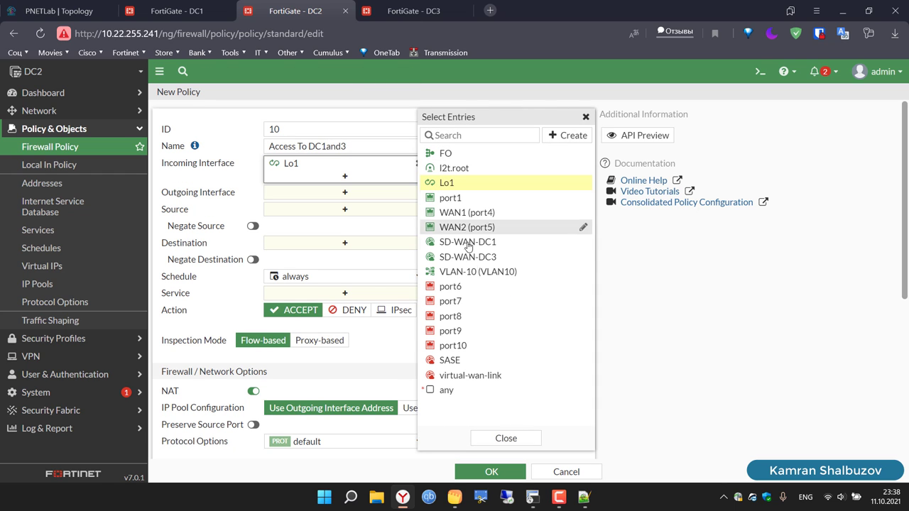
click(474, 272)
click(346, 207)
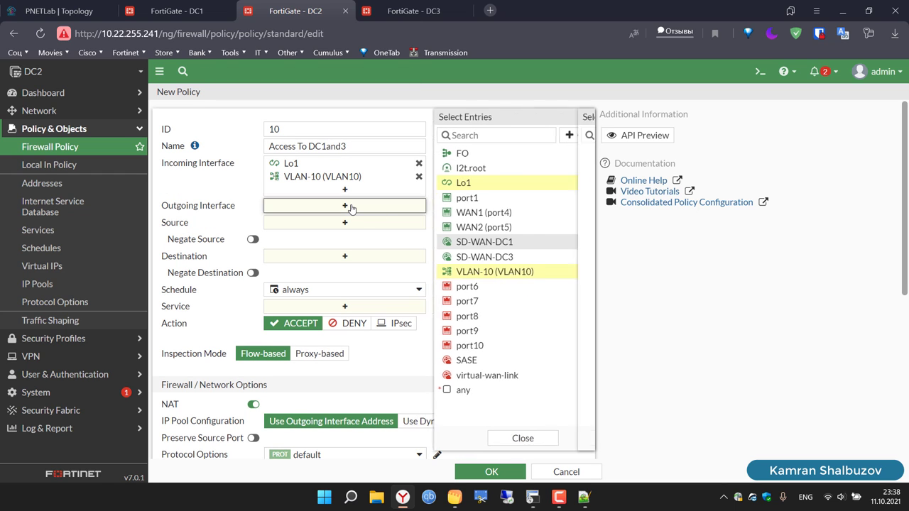
click(446, 242)
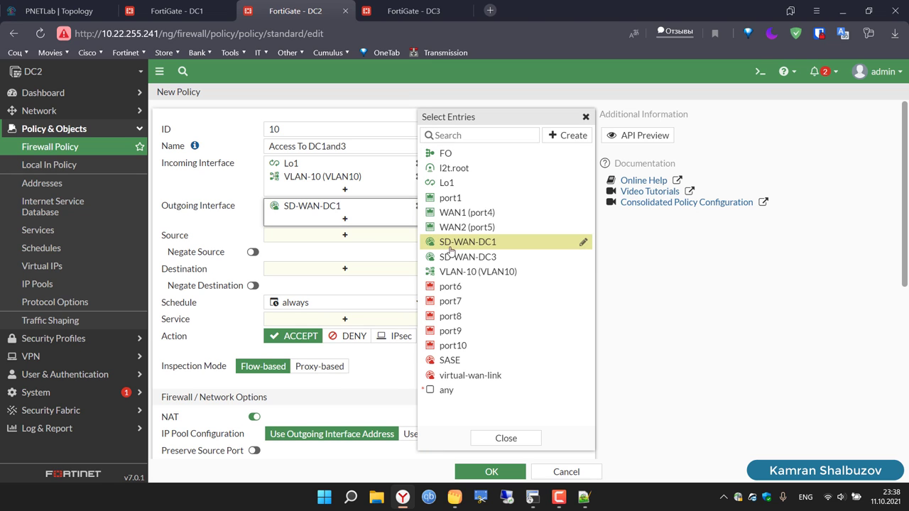
click(455, 257)
Step: Use all source and destination addresses, service ALL, disable NAT, and save
click(359, 247)
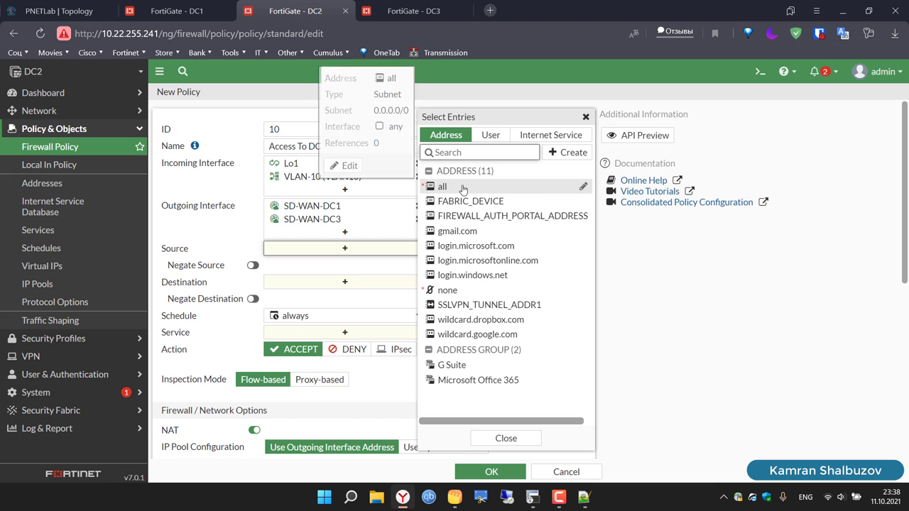
click(455, 186)
click(344, 297)
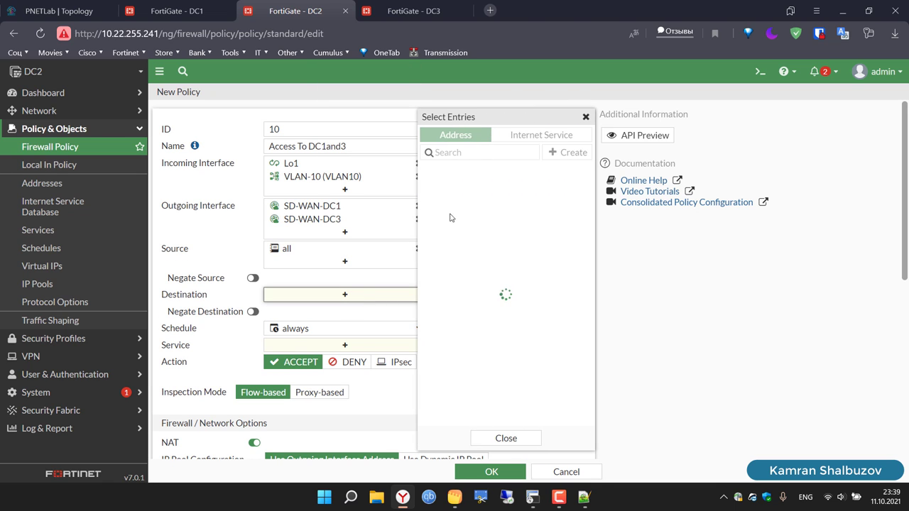
click(462, 190)
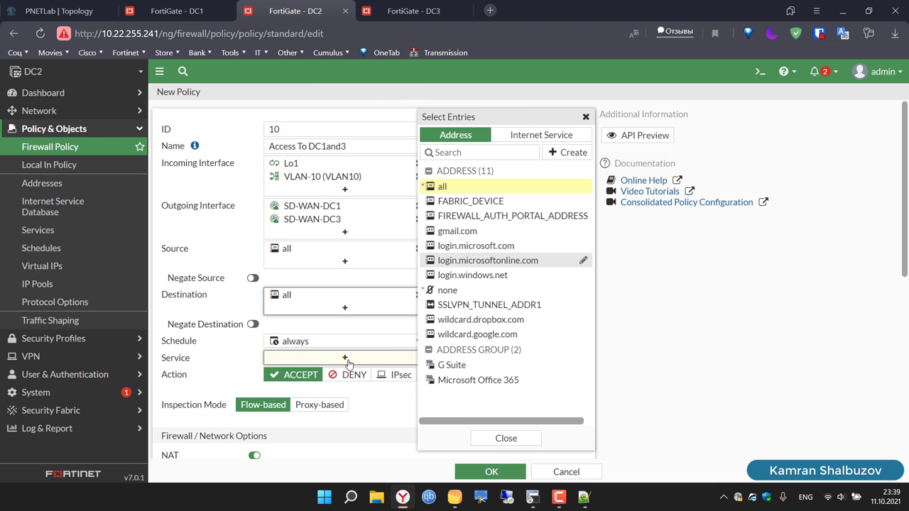
click(346, 357)
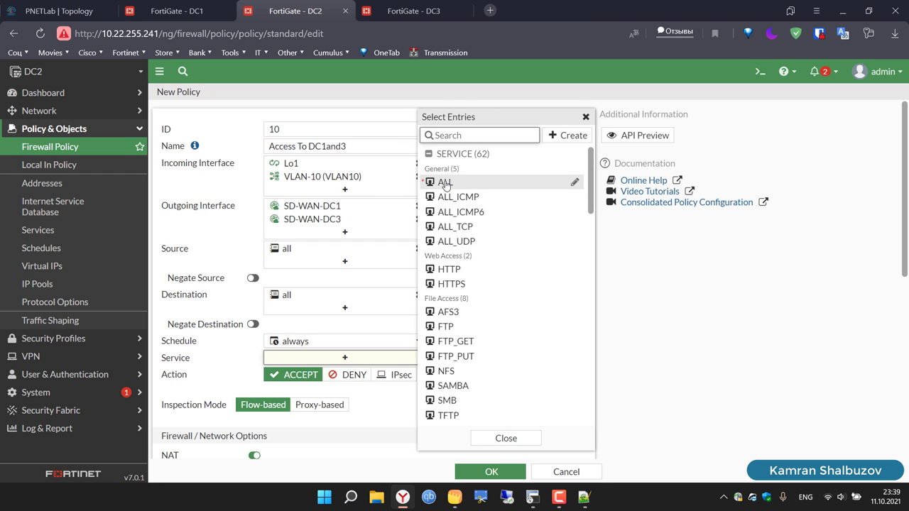
click(445, 185)
click(625, 310)
scroll(626, 313, down, 3)
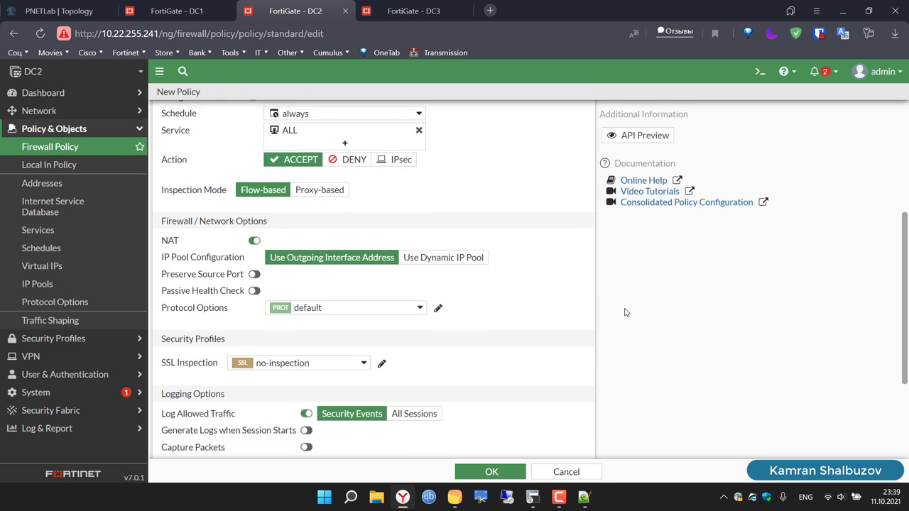
click(254, 241)
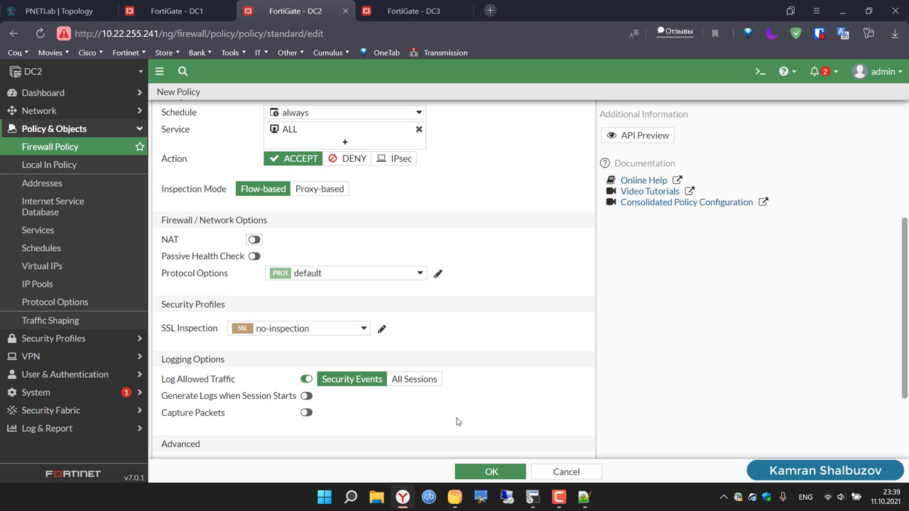
click(500, 477)
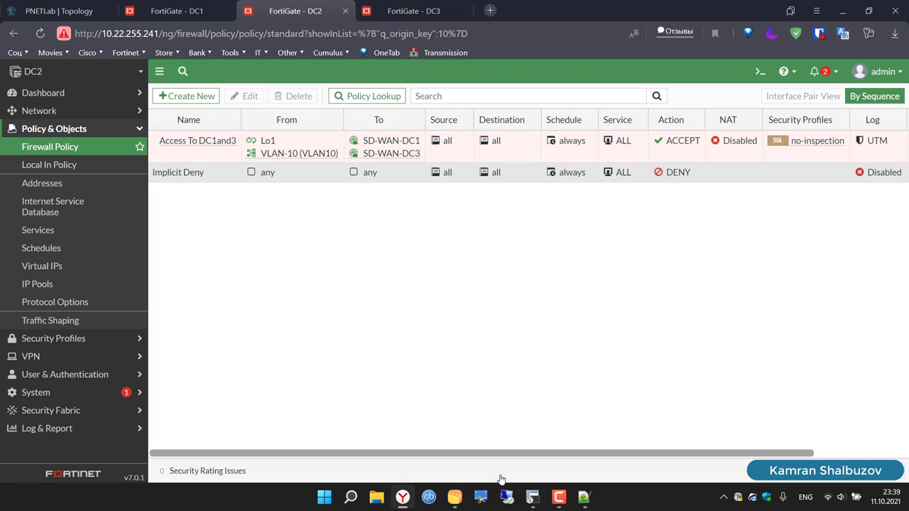
Step: Start a new DC2 policy with ID 20 named 'Access From DC1and3'
click(177, 97)
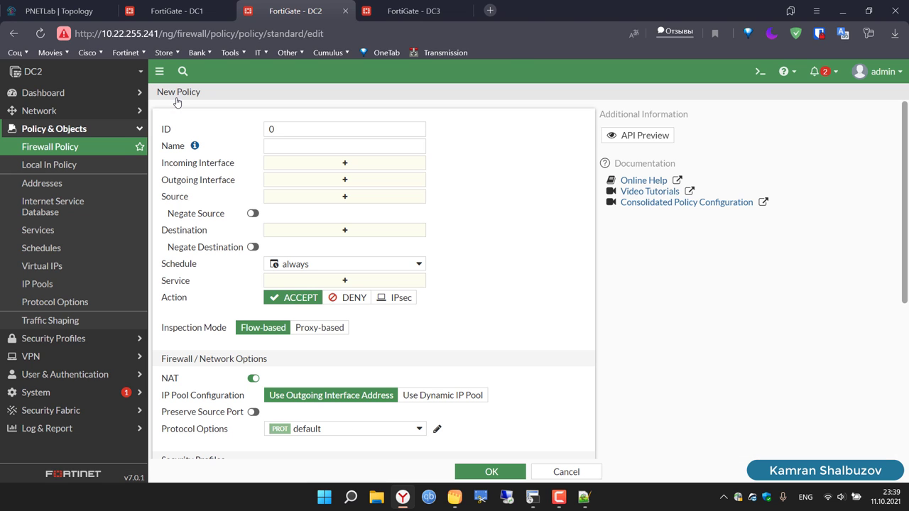
click(301, 127)
key(BackSpace)
text(20)
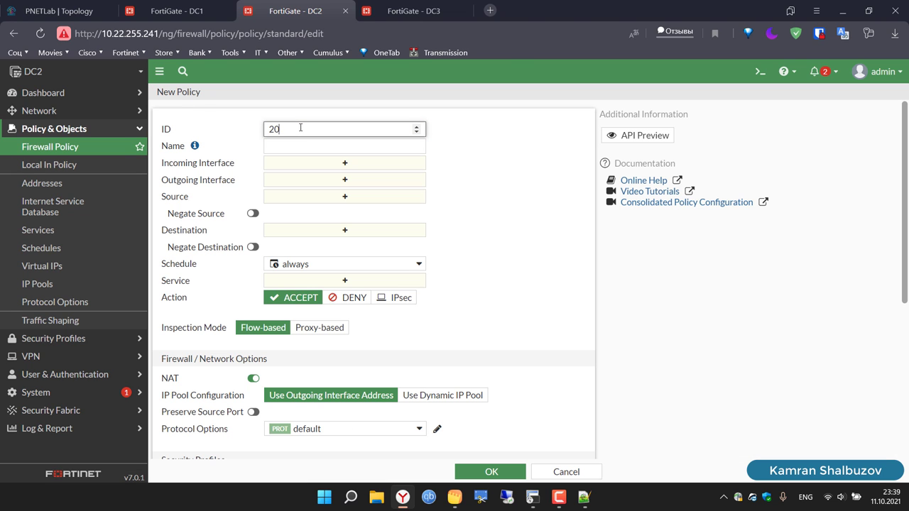
click(305, 146)
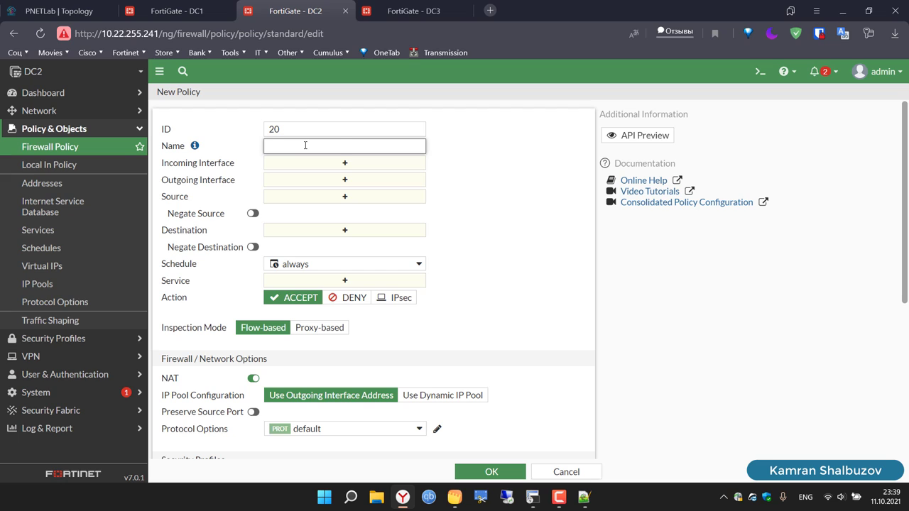
text(Access To DC2and3)
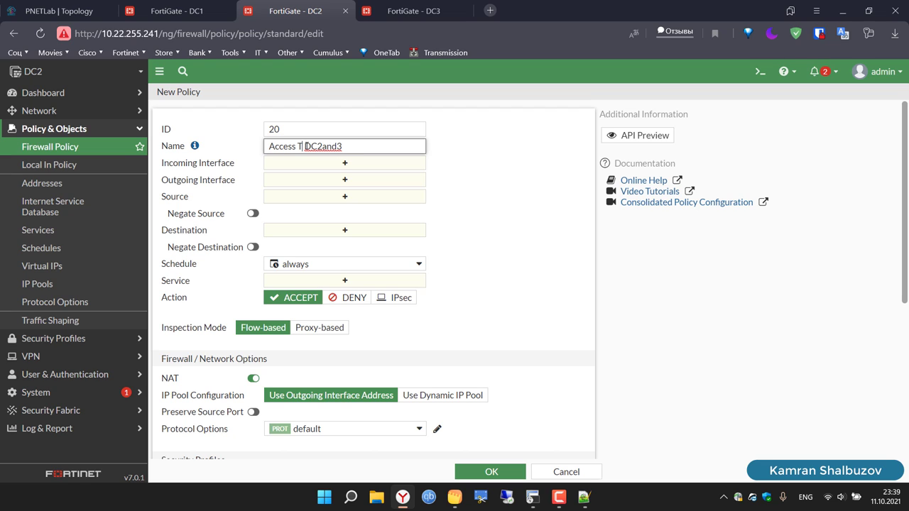
double_click(307, 146)
text(From)
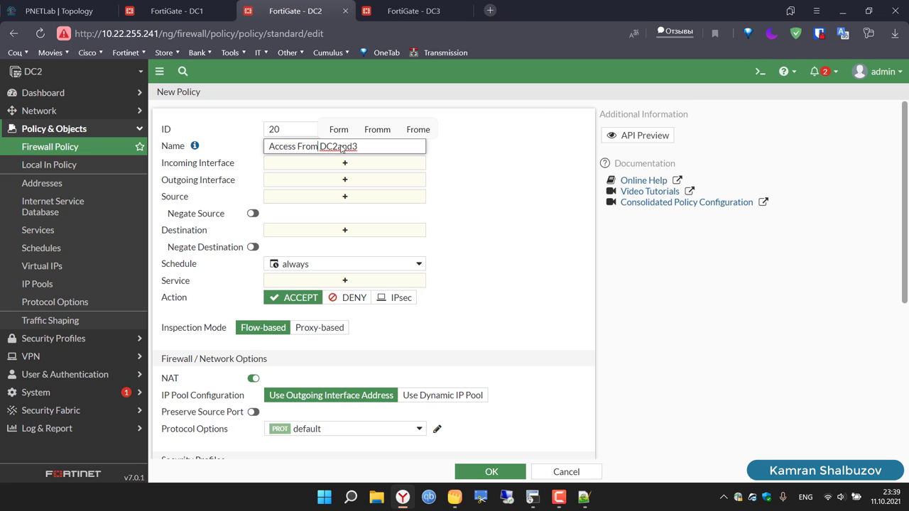
click(370, 150)
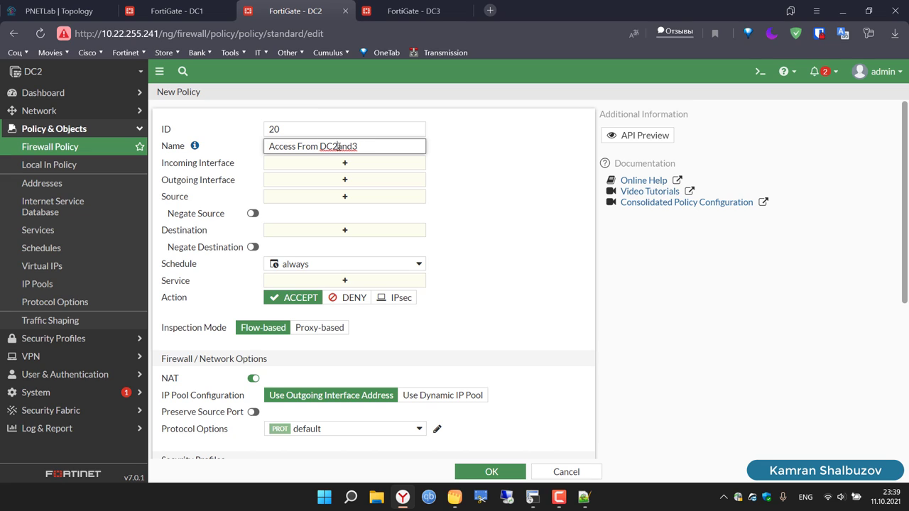
click(339, 147)
key(BackSpace)
Step: Set incoming interfaces SD-WAN-DC1 and SD-WAN-DC3, and outgoing interfaces Lo1 and VLAN-10
click(352, 166)
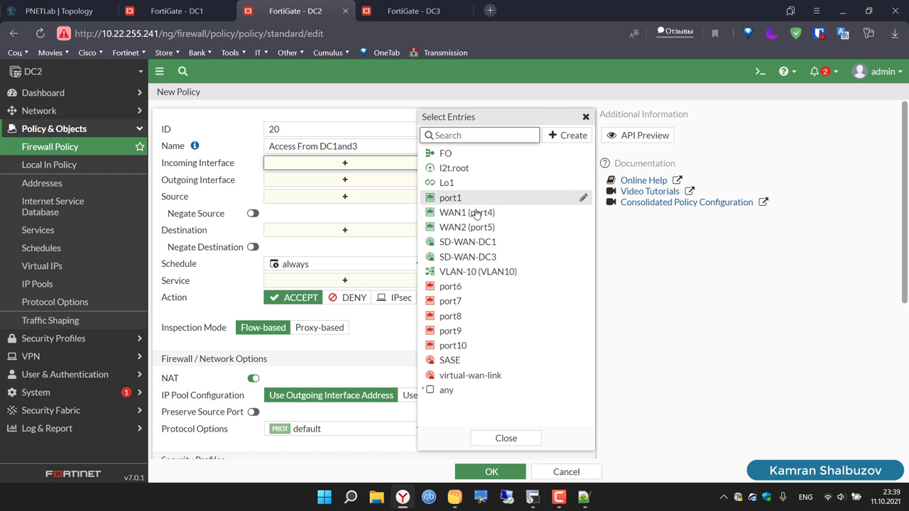
click(480, 243)
click(481, 257)
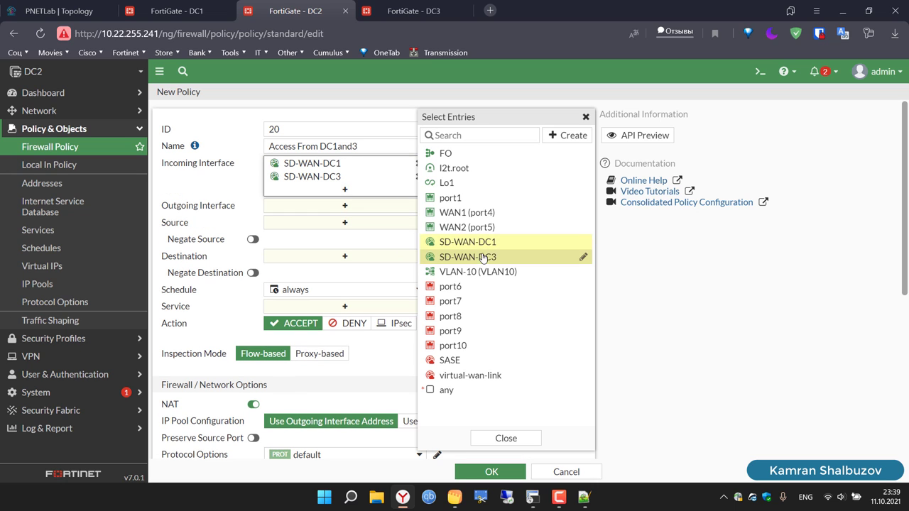
click(352, 207)
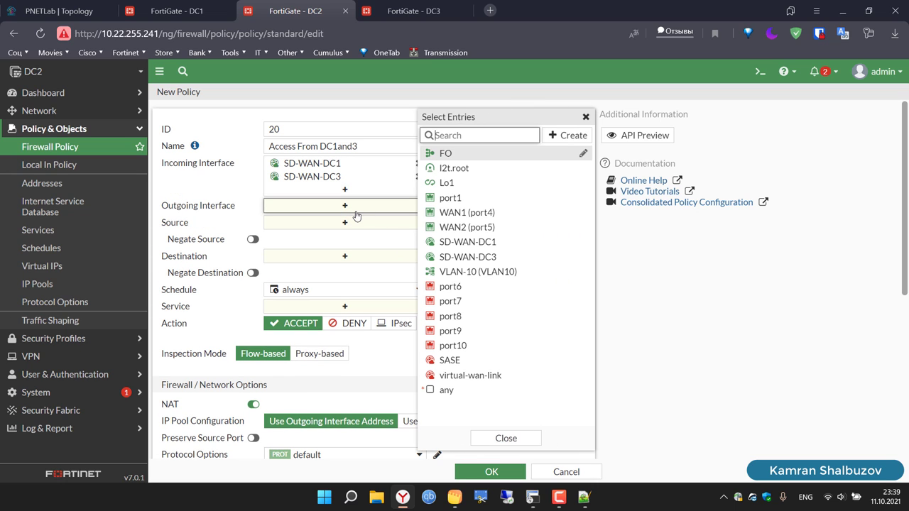
click(452, 183)
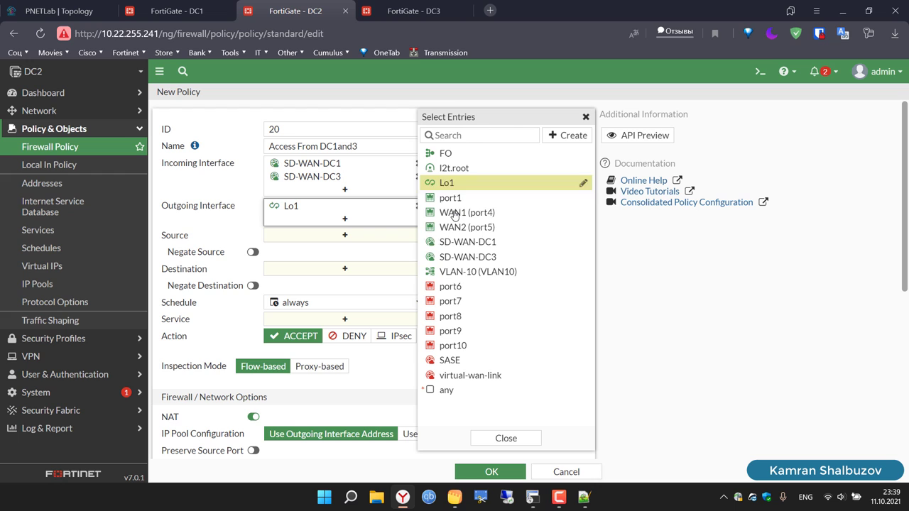
click(473, 274)
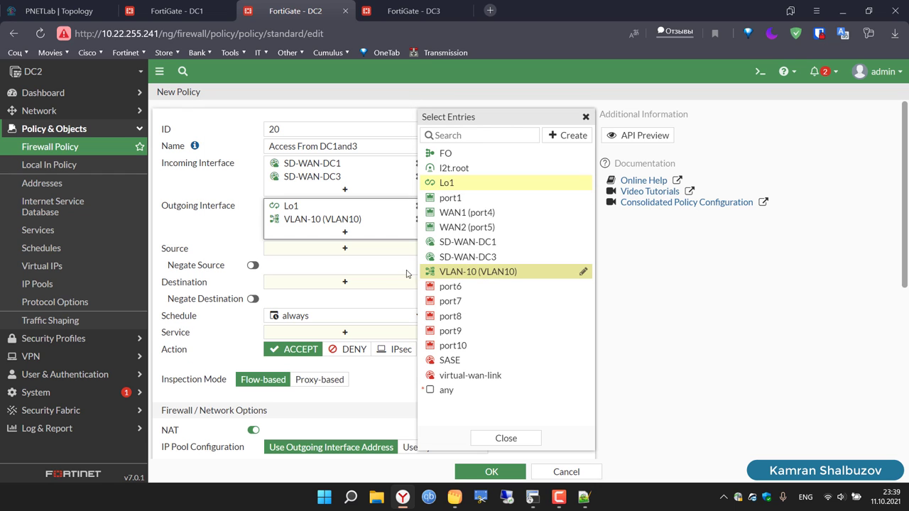
Step: Use all source and destination addresses, service ALL, disable NAT, and save
click(367, 253)
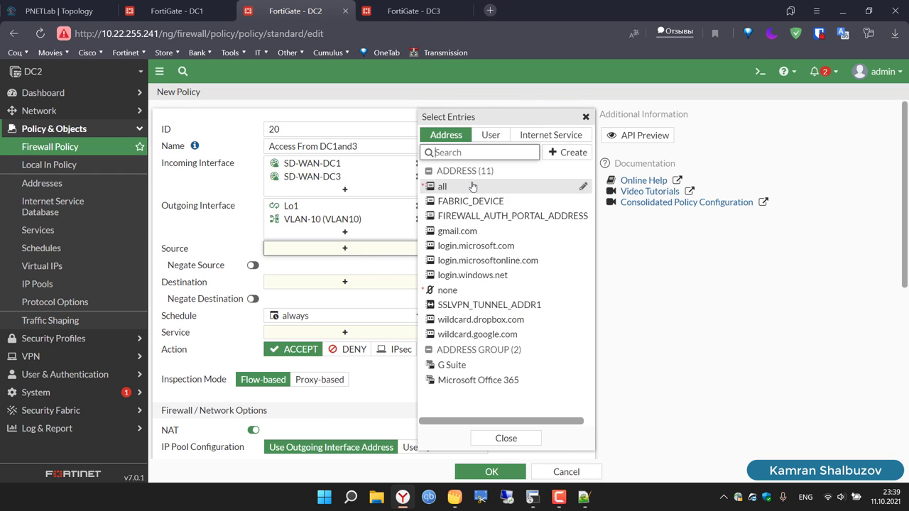
click(456, 188)
click(346, 294)
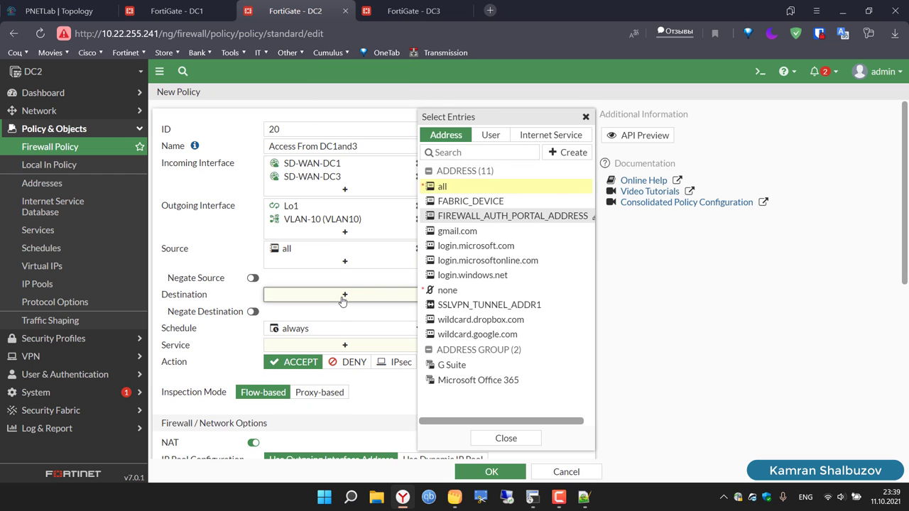
click(457, 187)
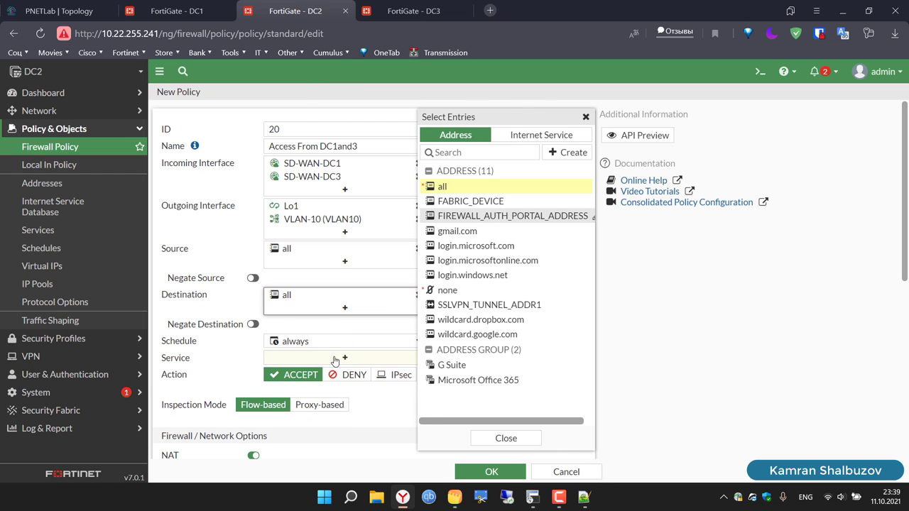
click(346, 362)
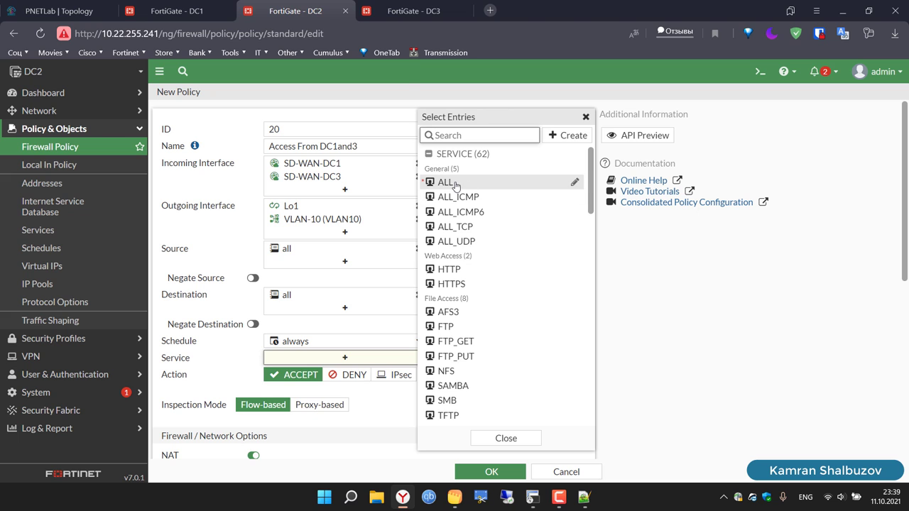
click(457, 184)
click(350, 230)
scroll(351, 230, down, 4)
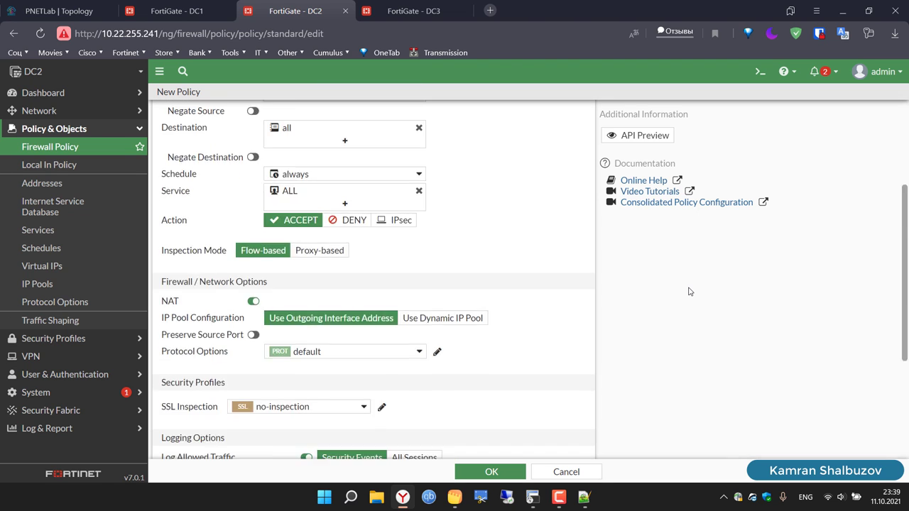
click(256, 197)
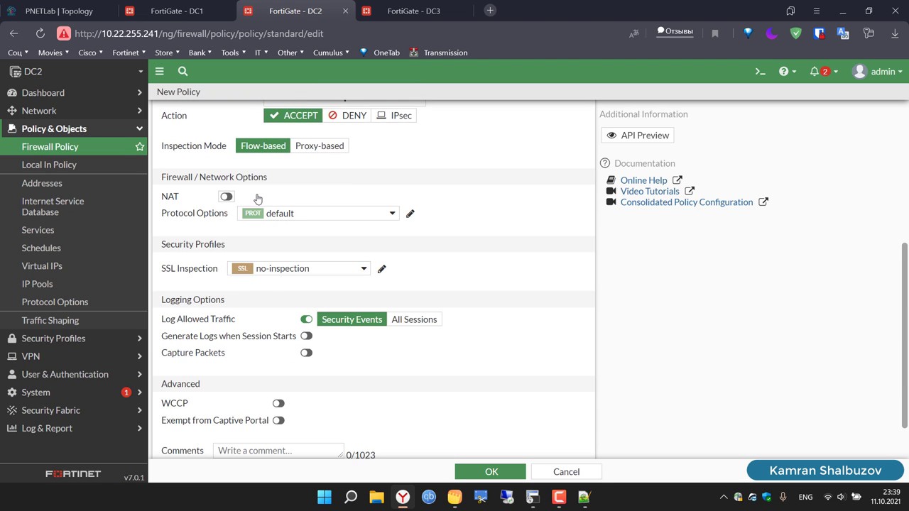
click(489, 471)
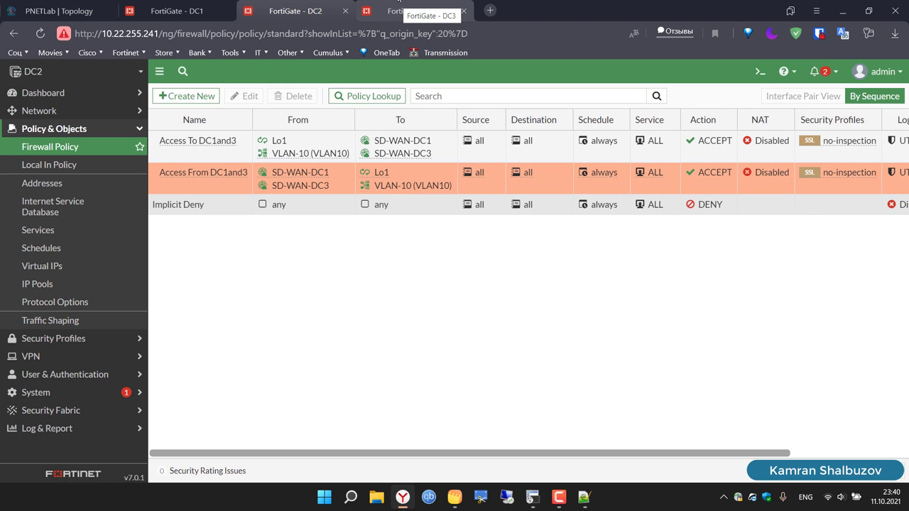
Step: Open the firewall policy list on DC3
click(399, 3)
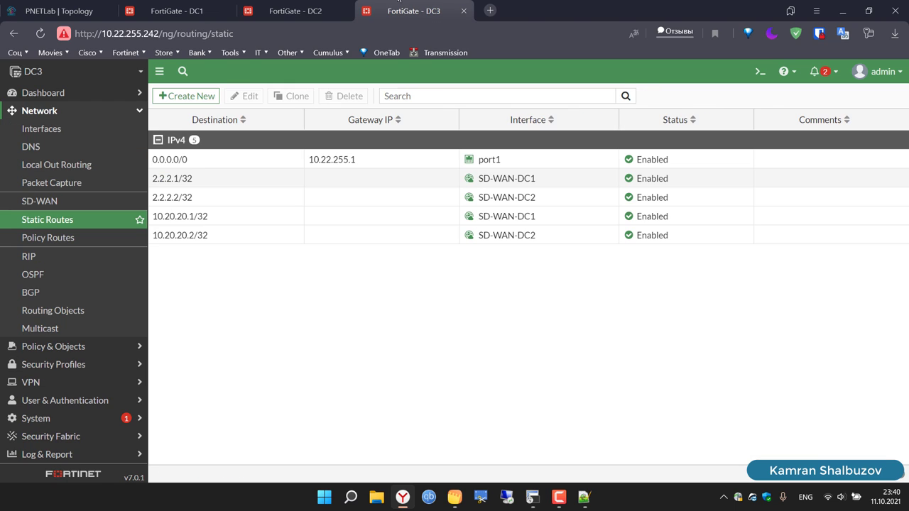
click(71, 346)
click(45, 147)
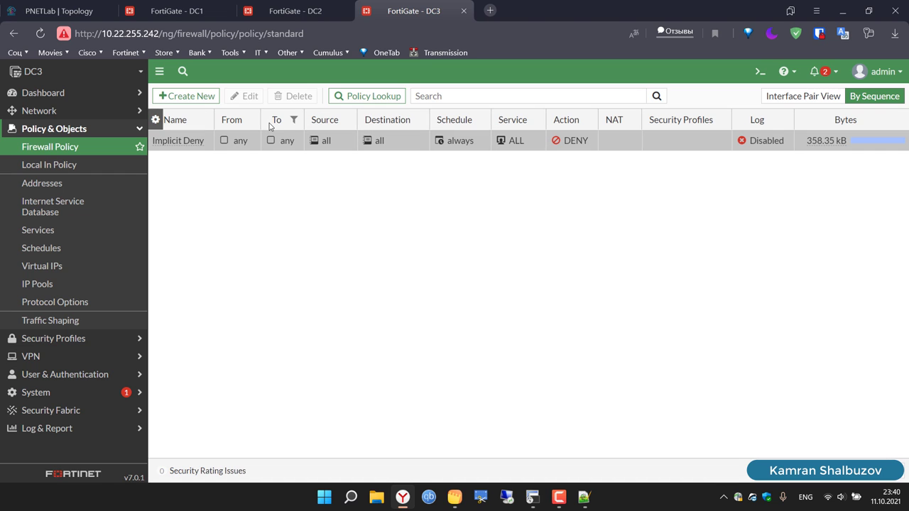
Step: Start a new DC3 policy with ID 10 and paste in the name 'Access To DC2and3'
click(192, 96)
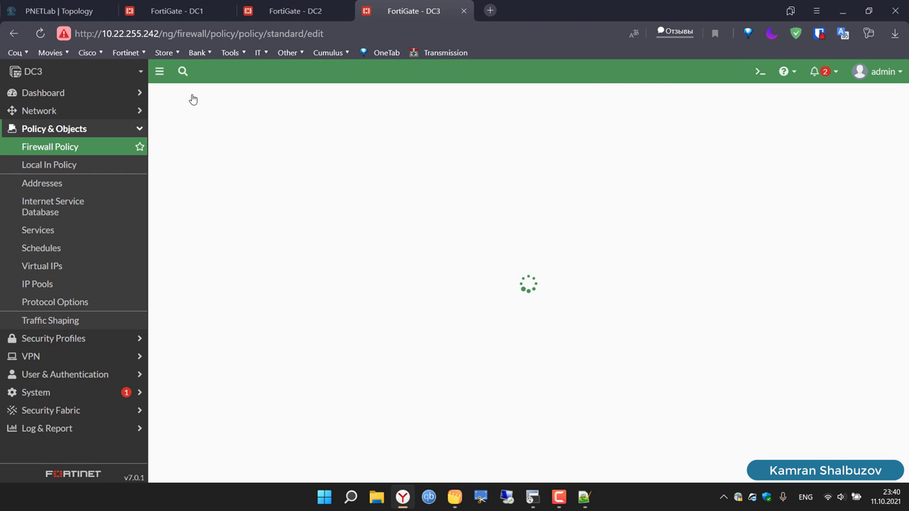
click(291, 134)
key(BackSpace)
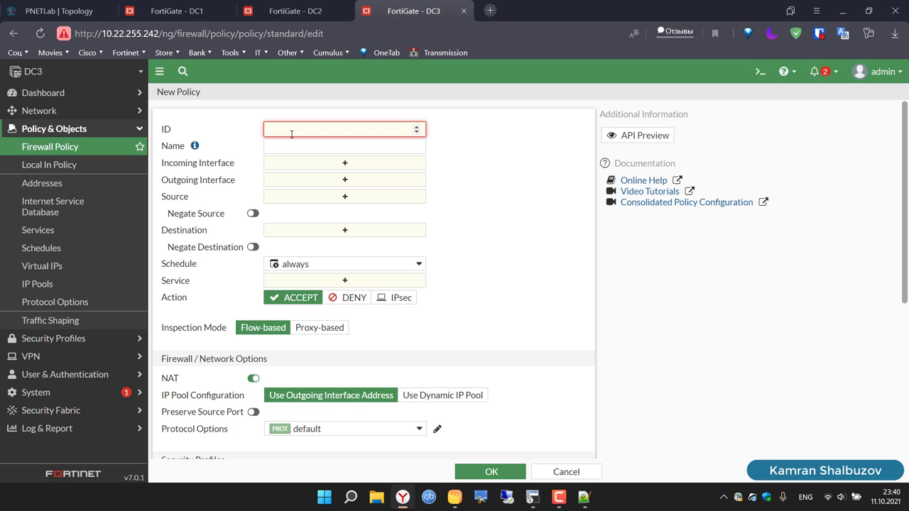
text(10)
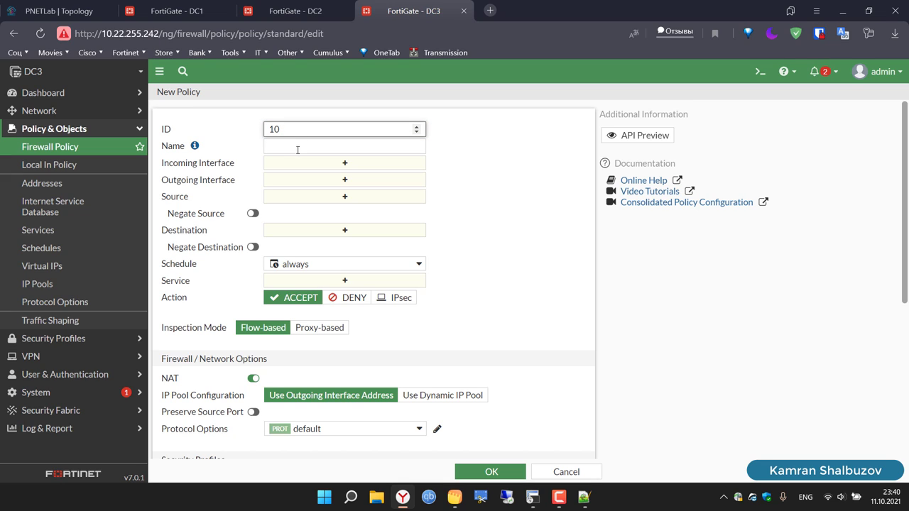
click(297, 150)
text(Access To DC2and3)
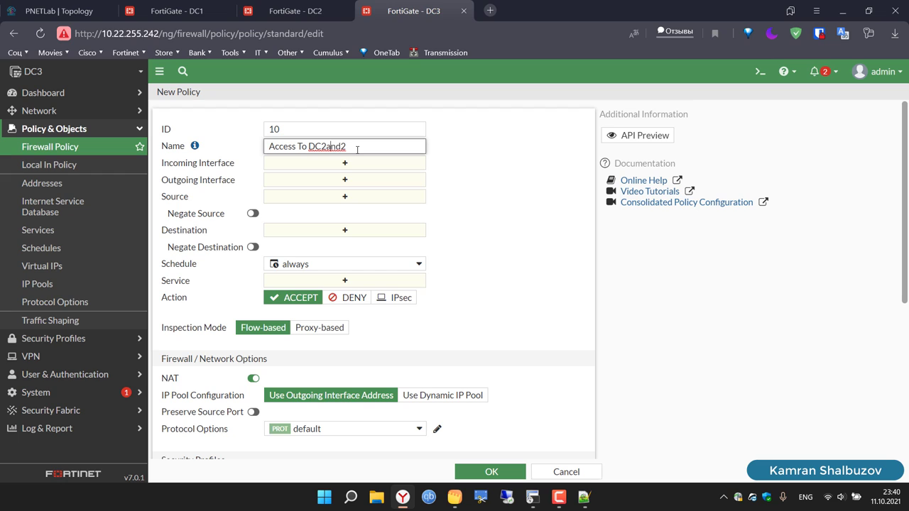
Step: Fix the policy name and set Lo1, VLAN-10 incoming and SD-WAN-DC1, SD-WAN-DC2 outgoing
key(BackSpace)
triple_click(357, 149)
key(ctrl+c)
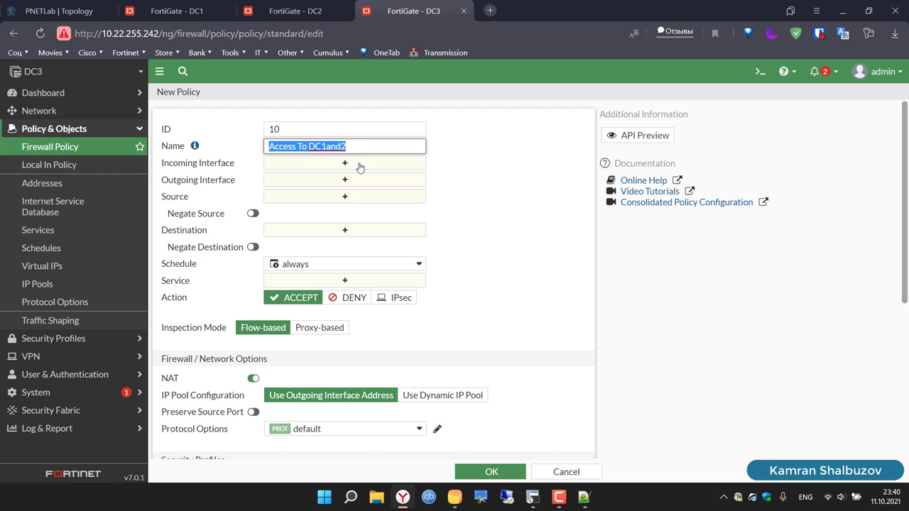
click(360, 167)
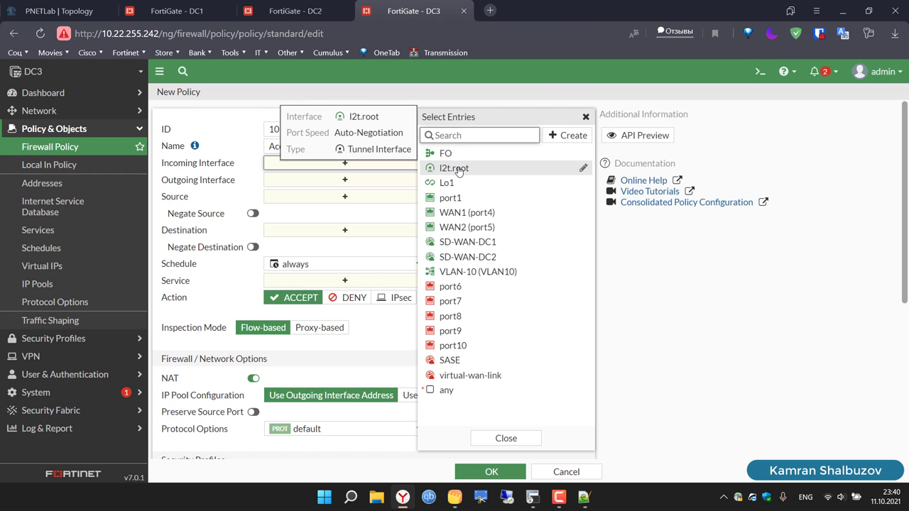
click(464, 183)
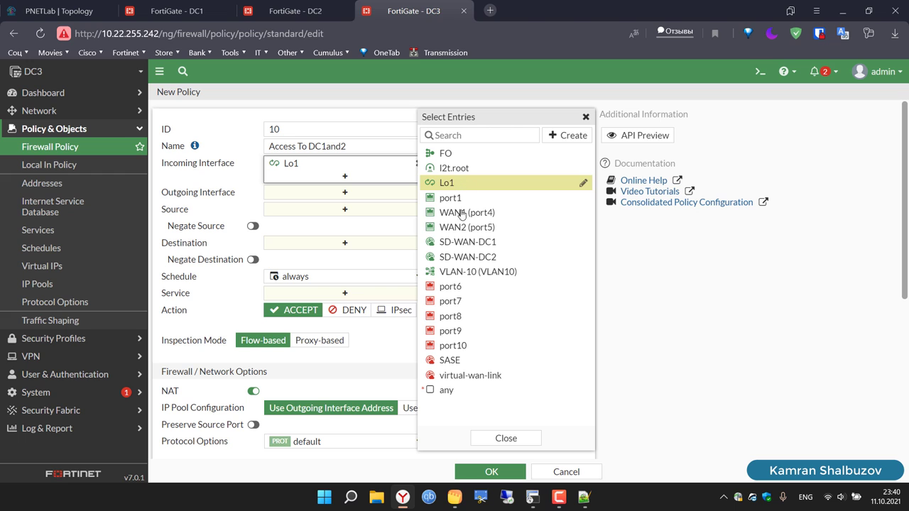
click(471, 274)
click(351, 207)
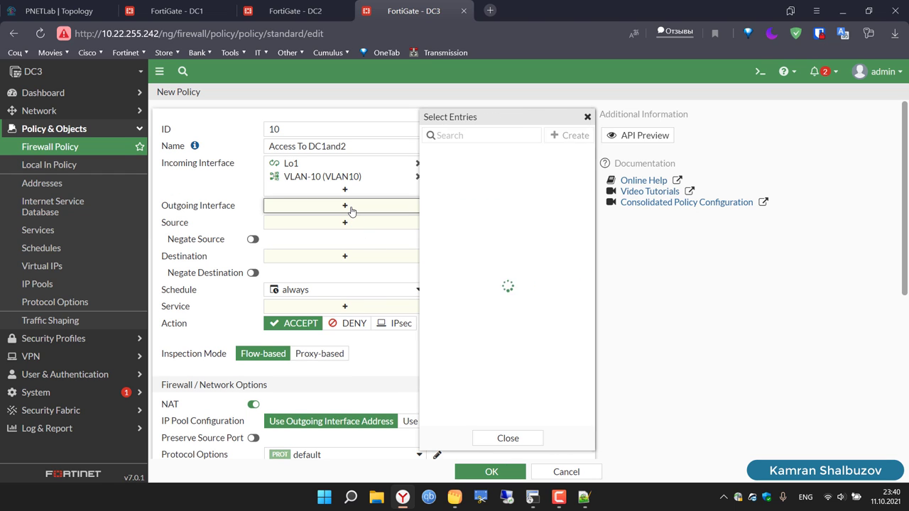
click(486, 242)
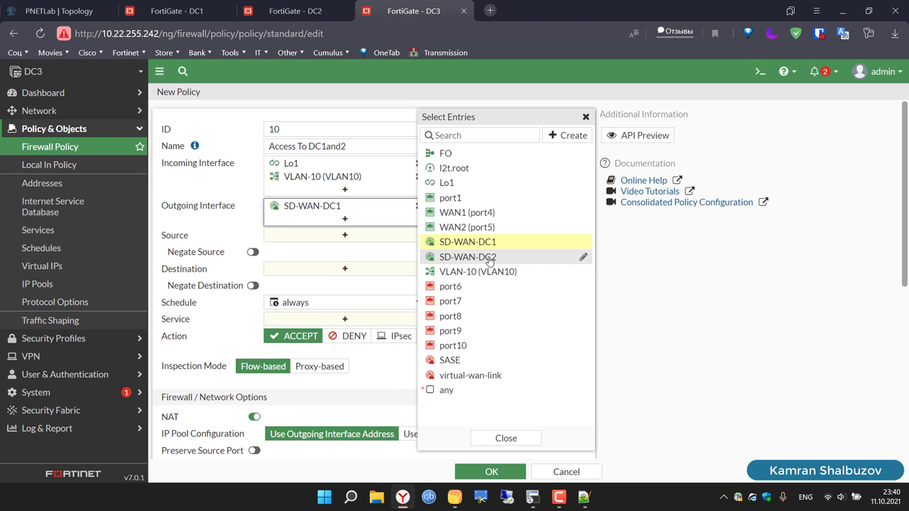
click(489, 259)
Step: Allow all sources, all destinations and ALL services, disable NAT, and save the policy
click(365, 250)
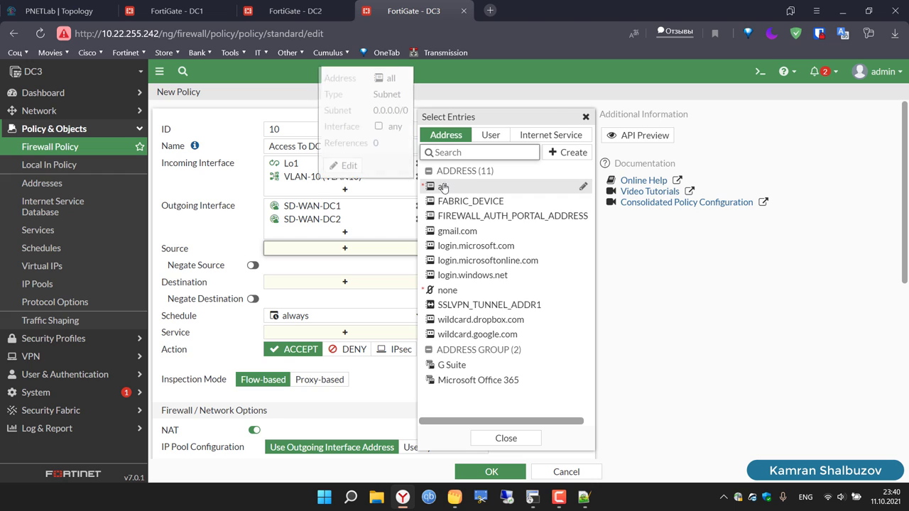
click(440, 186)
click(357, 296)
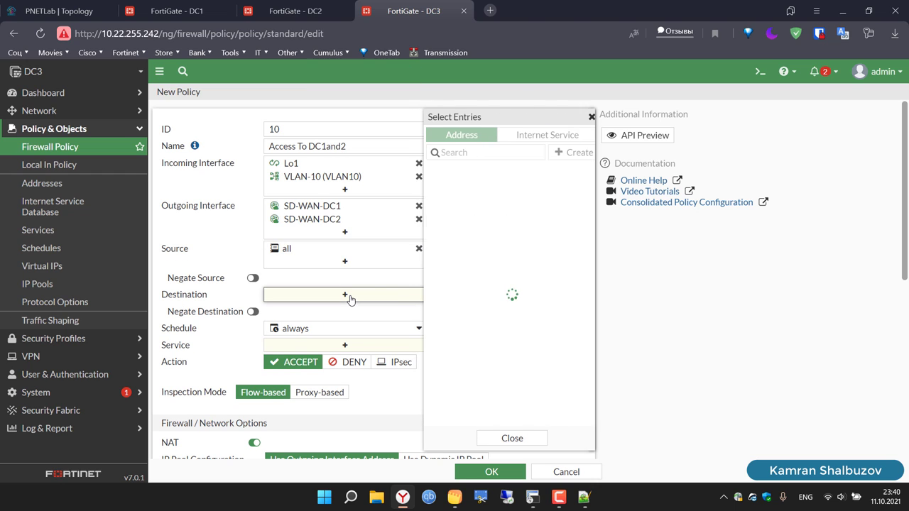
click(442, 186)
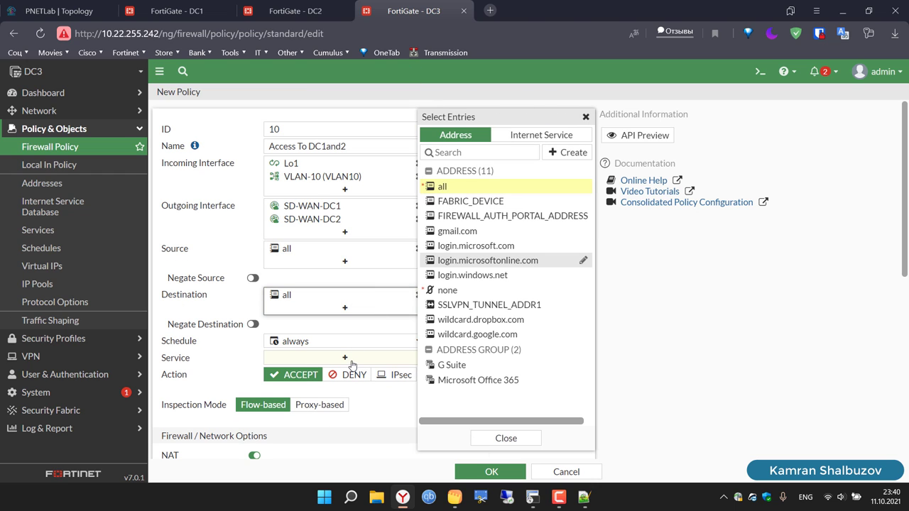
click(583, 260)
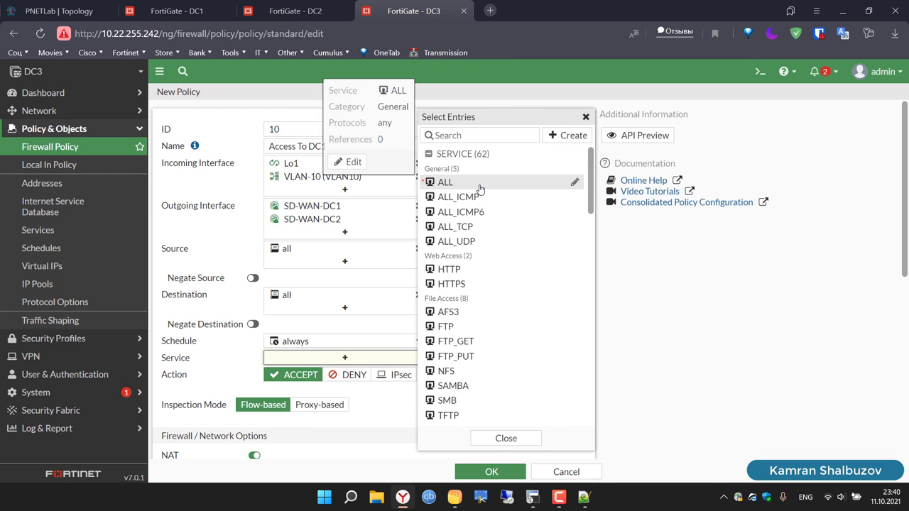
click(443, 181)
click(658, 293)
scroll(657, 291, down, 4)
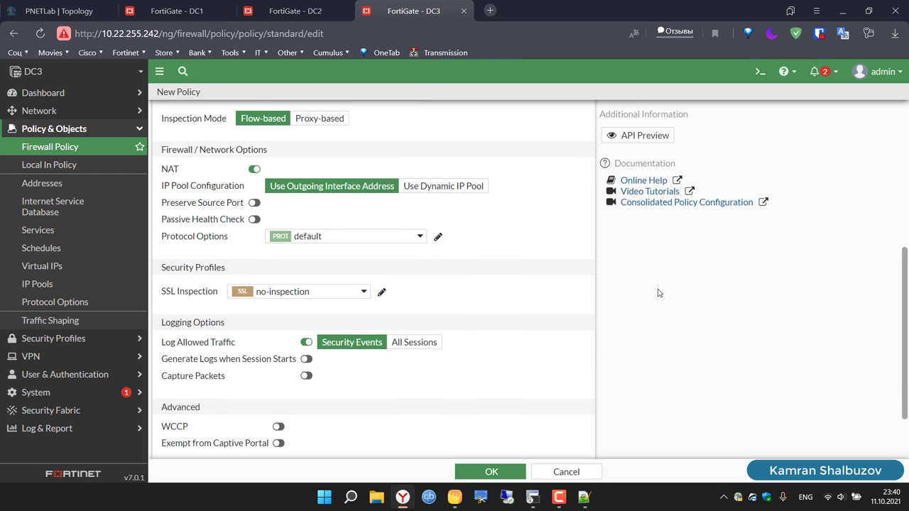
scroll(654, 294, up, 1)
click(254, 264)
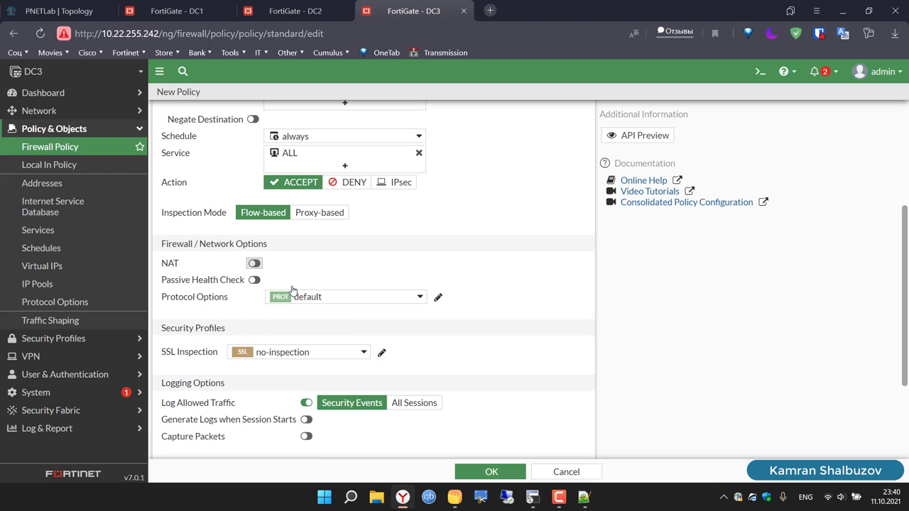
click(500, 473)
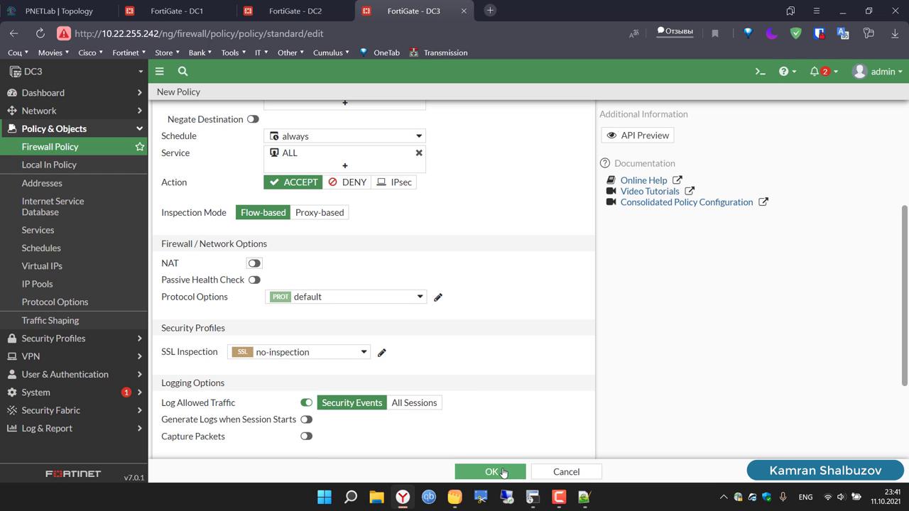
click(502, 472)
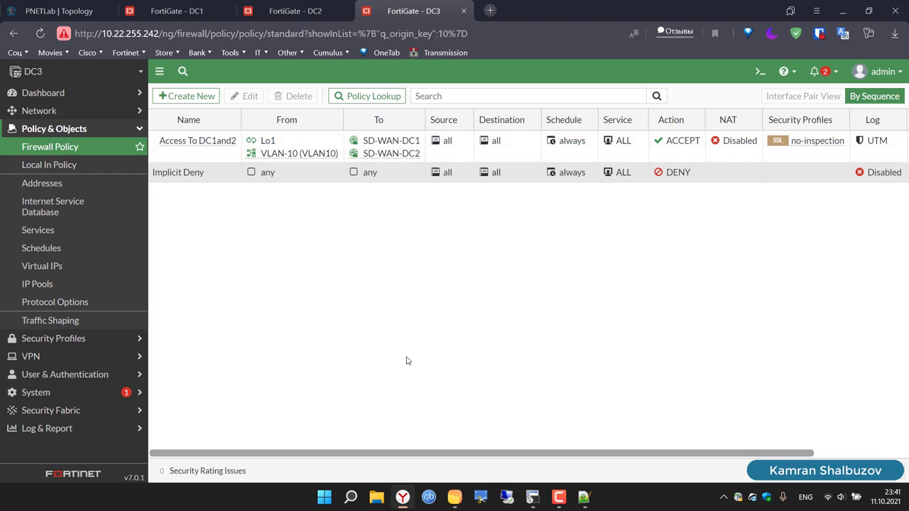
Step: Start a new policy with ID 20 named 'Access From DC1and2'
click(172, 95)
click(285, 129)
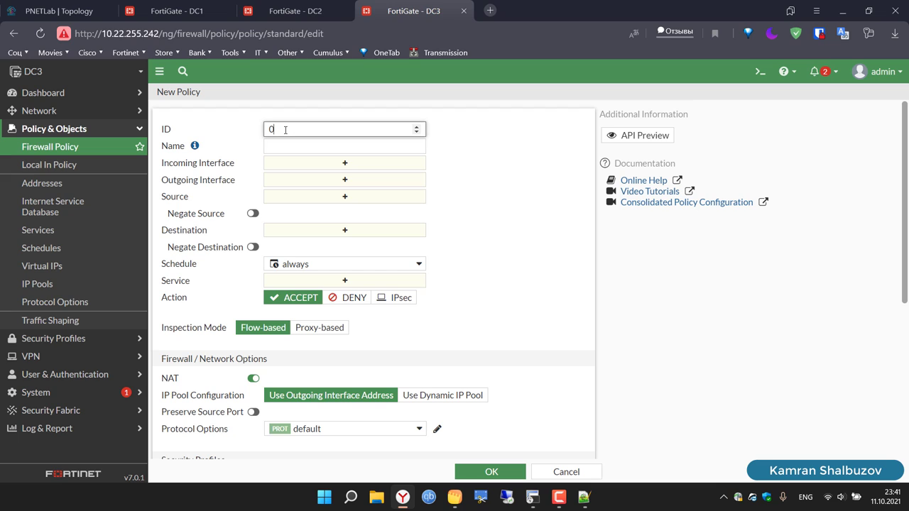
key(BackSpace)
text(20)
click(340, 150)
key(ctrl+v)
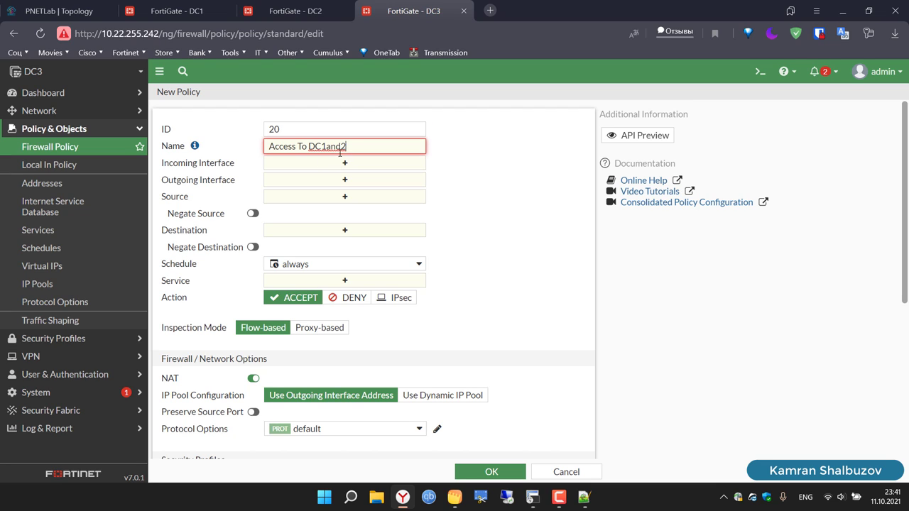
key(BackSpace)
key(BackSpace)
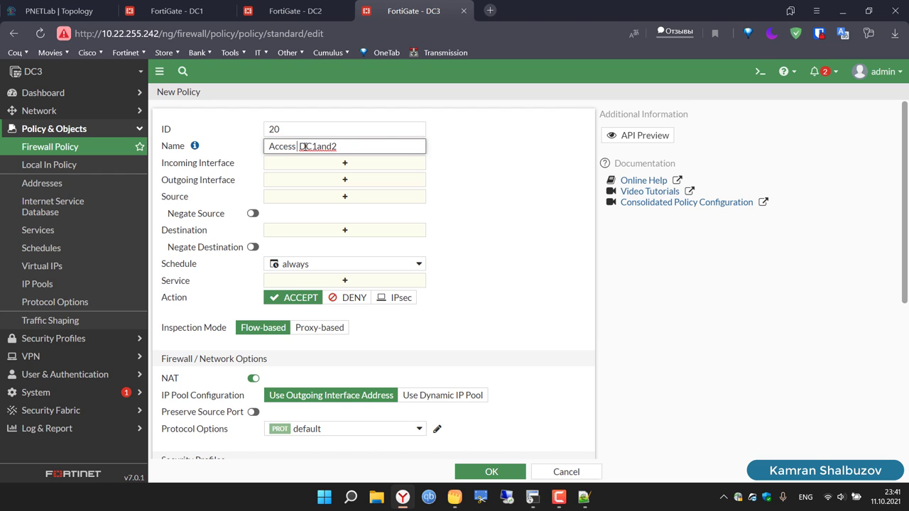
text(From)
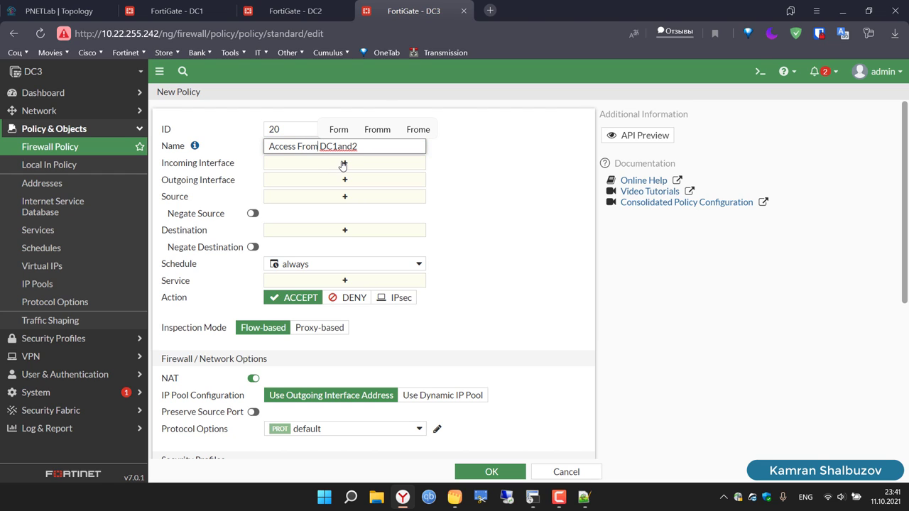
Step: Set SD-WAN-DC1 and SD-WAN-DC2 as incoming, Lo1 and VLAN-10 as outgoing interfaces
click(342, 164)
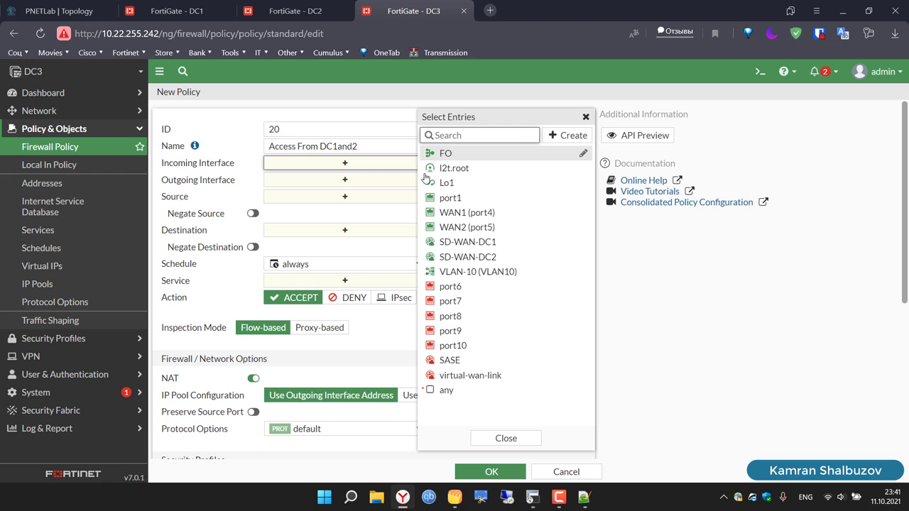
click(468, 242)
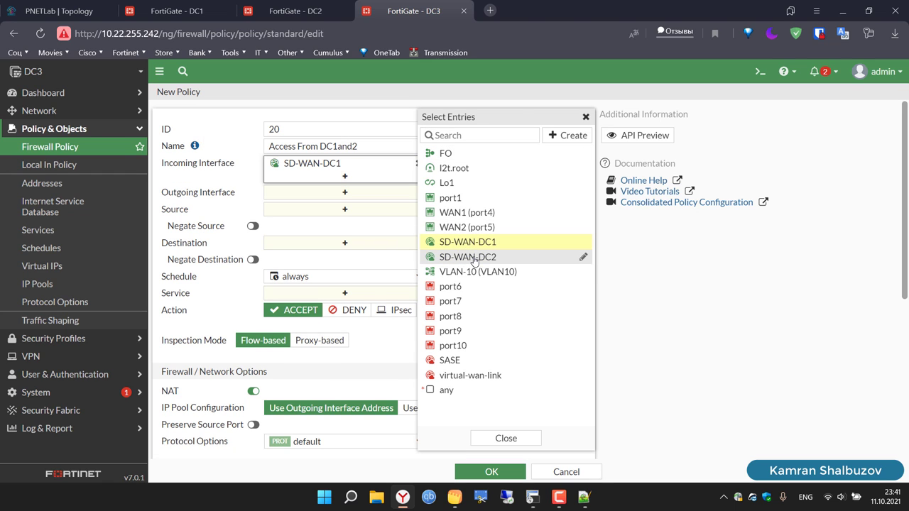
click(468, 257)
click(353, 207)
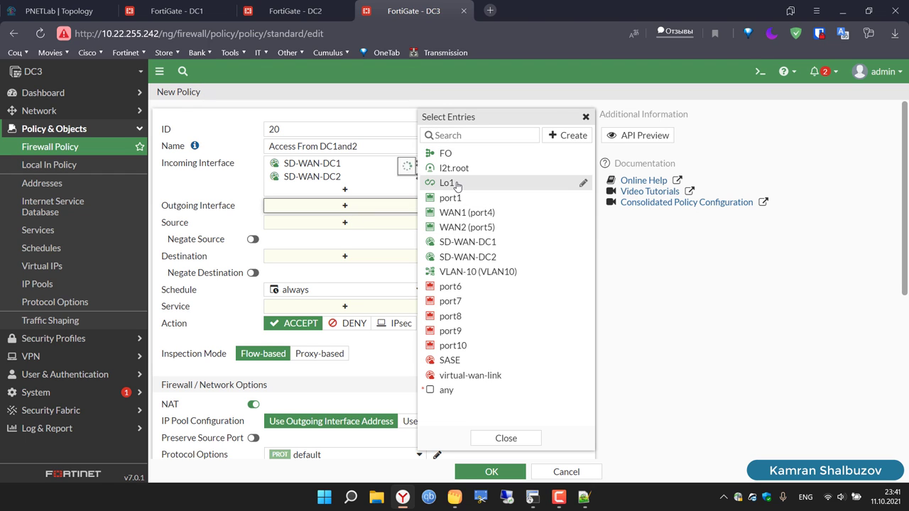
click(457, 184)
click(466, 273)
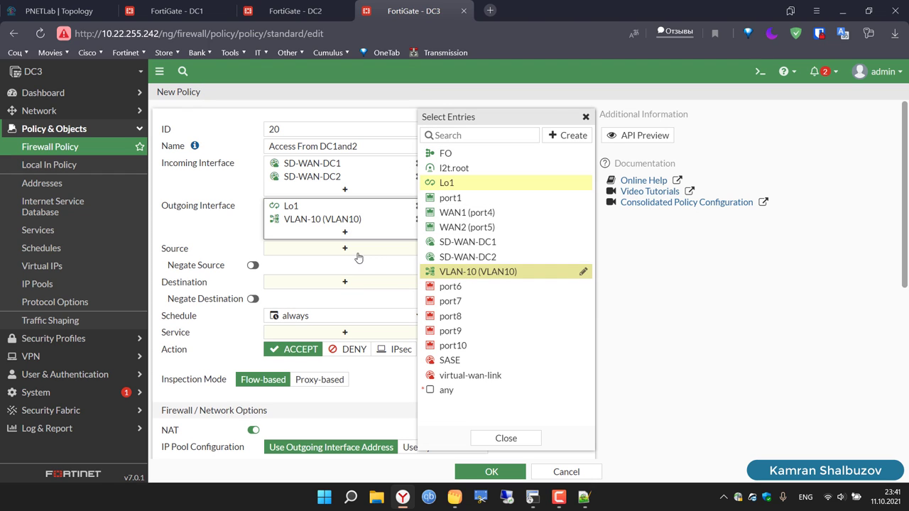
Step: Allow all addresses and ALL services, disable NAT, log all sessions, and save the policy
click(346, 250)
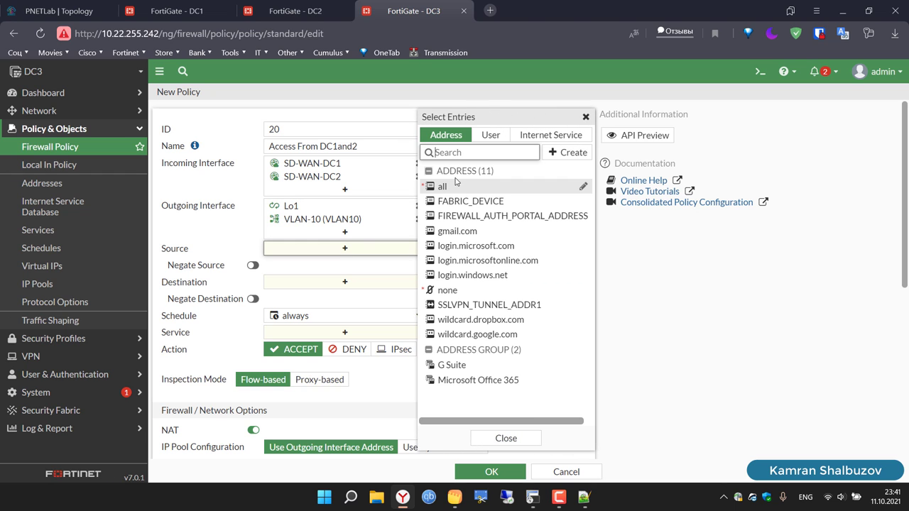
click(458, 186)
click(356, 303)
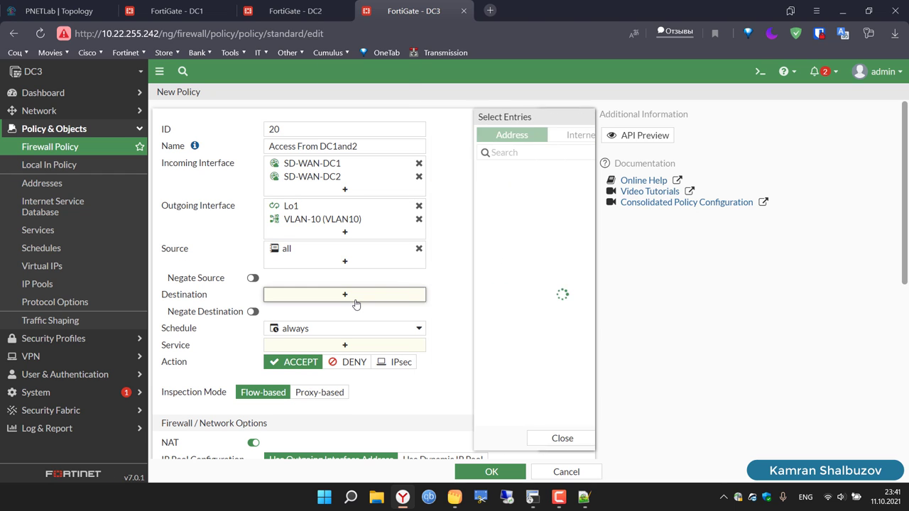
click(442, 188)
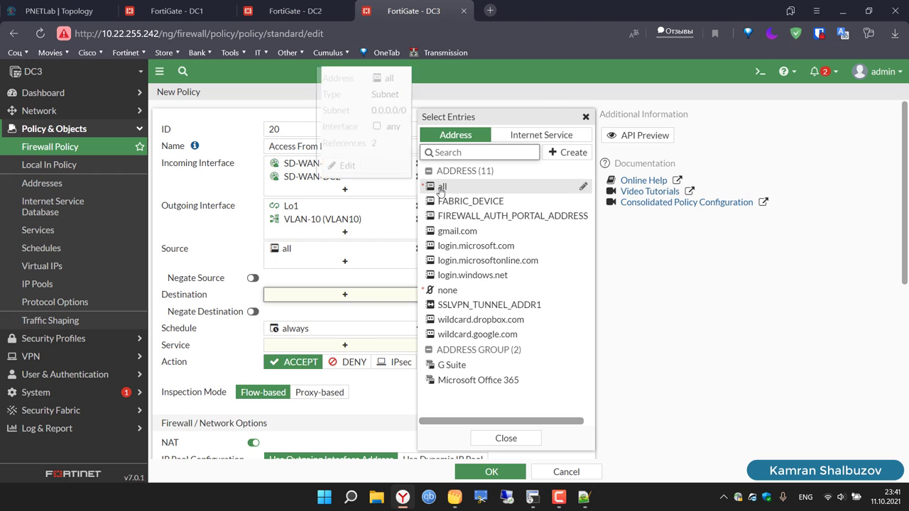
click(356, 359)
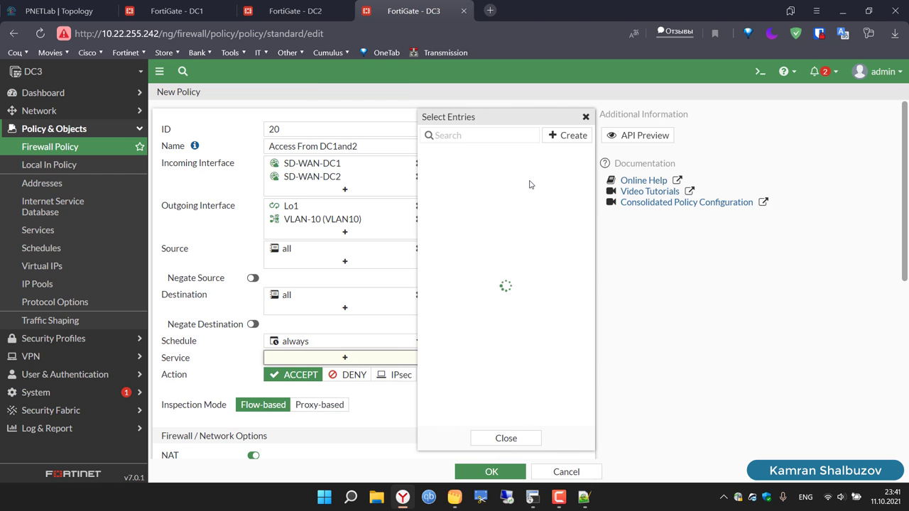
click(471, 182)
click(586, 118)
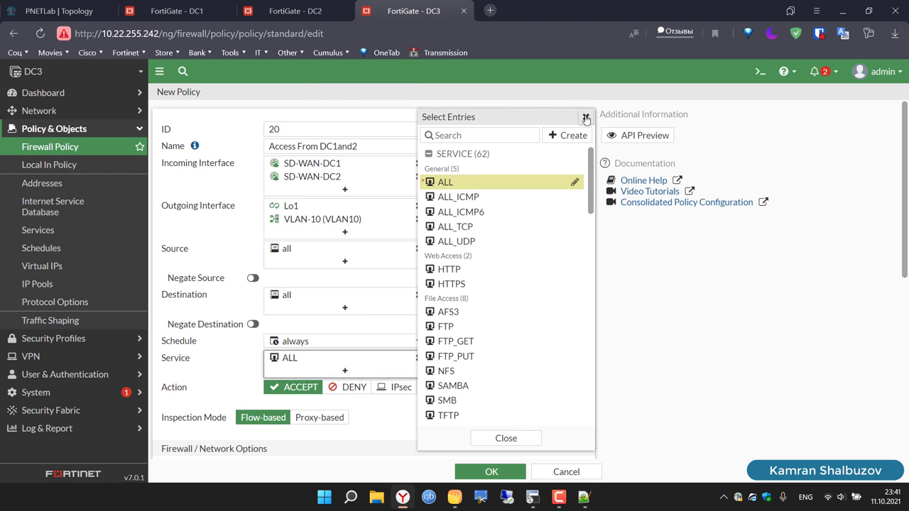
scroll(589, 299, down, 5)
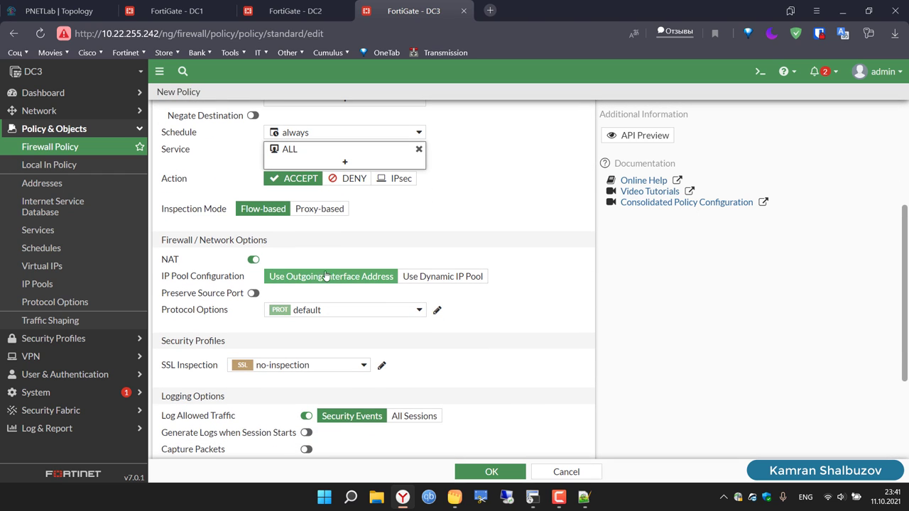
click(254, 267)
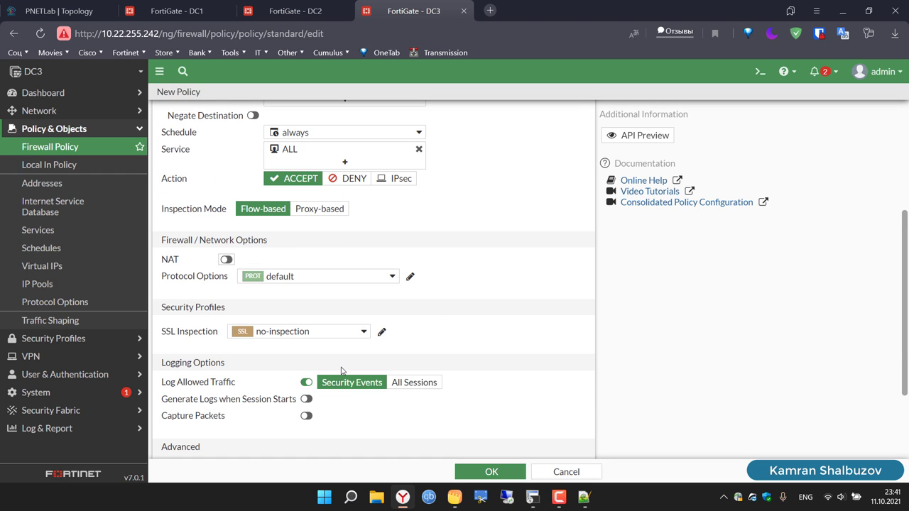
click(421, 383)
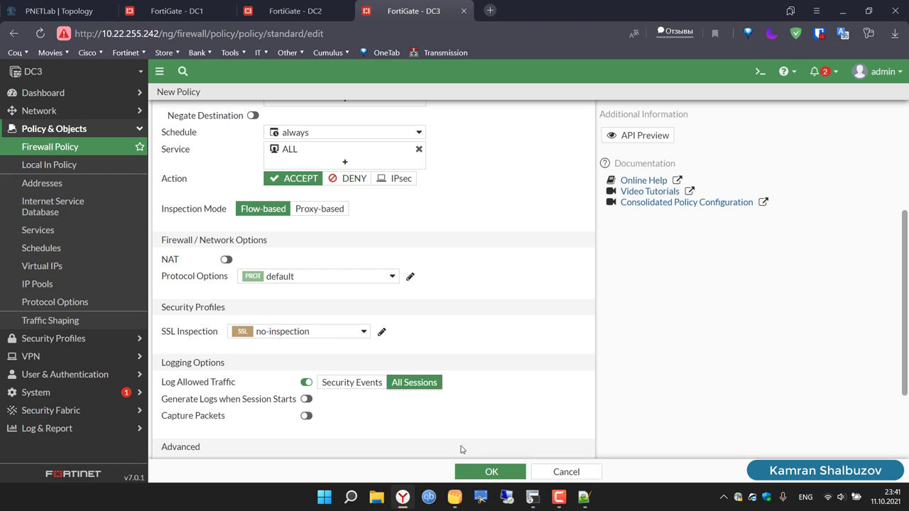
click(490, 474)
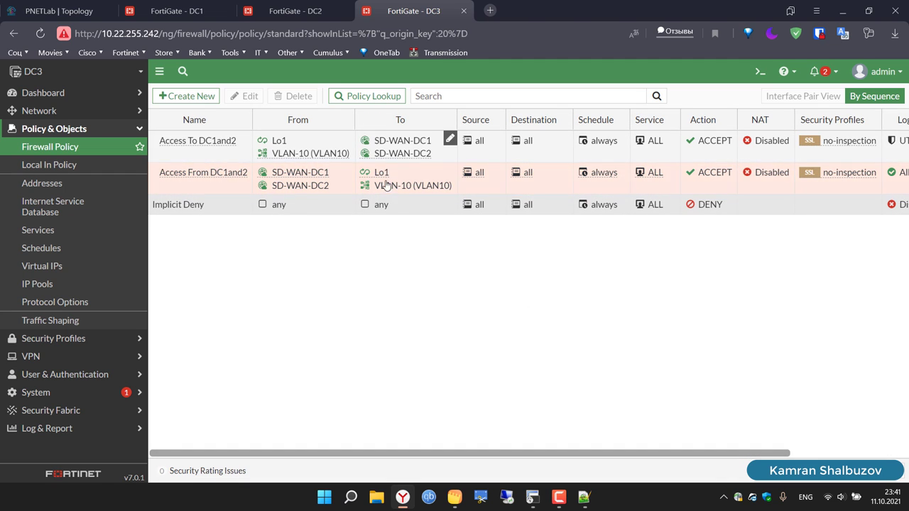
Step: Open VPC11's console from the PNETLab topology and place it over the topology
click(60, 3)
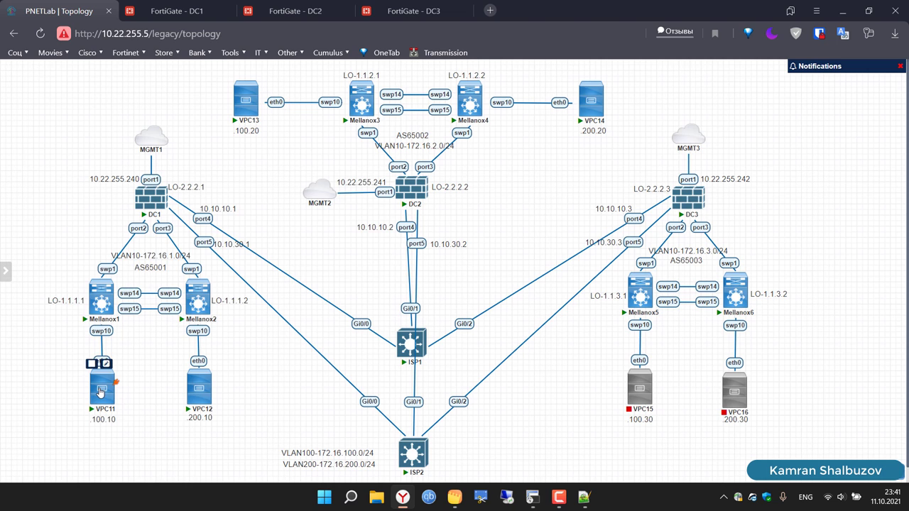
click(100, 393)
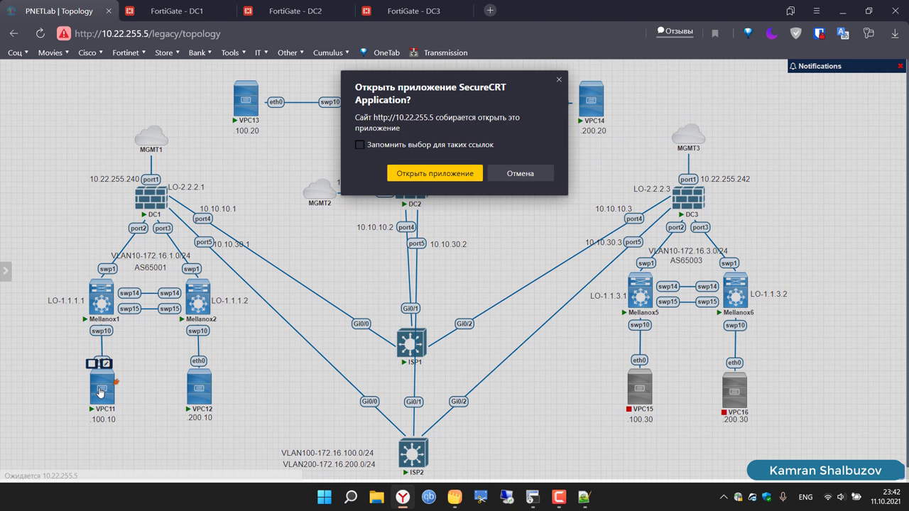
click(425, 175)
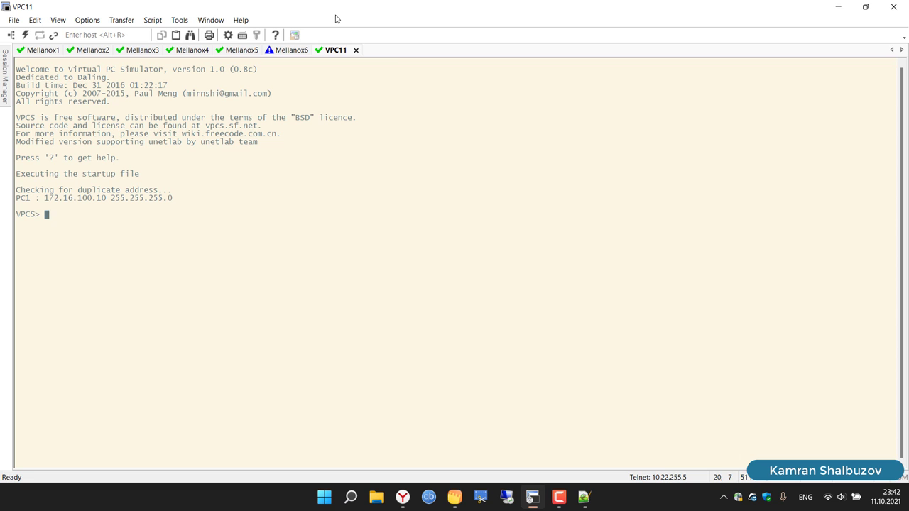
double_click(326, 10)
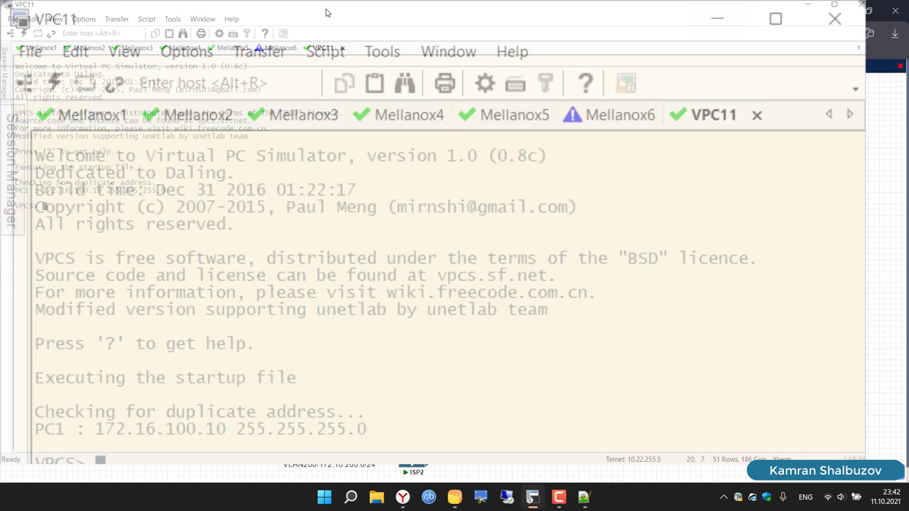
drag(264, 11, 615, 145)
Step: Ping 172.16.100.10 (replies) and 172.16.100.20 (not reachable) from VPC11
text(ing )
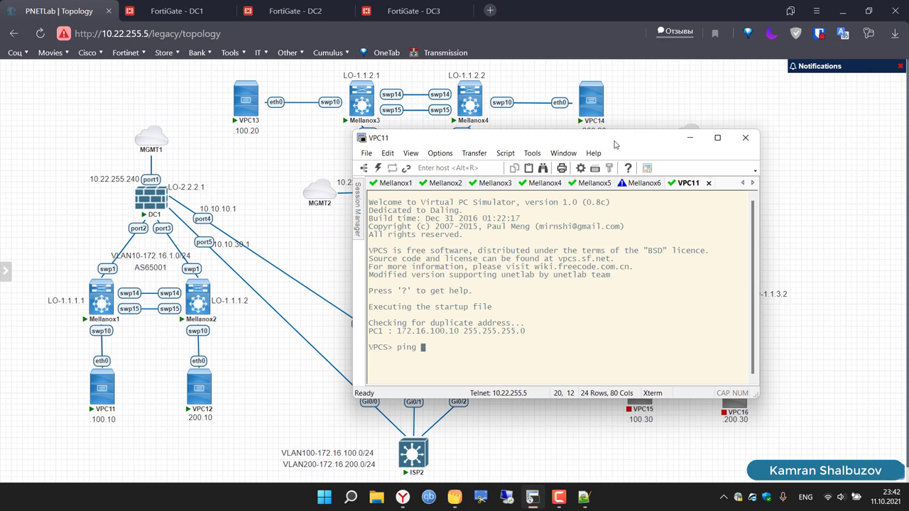
text(172.16.100.10)
key(Return)
key(Up)
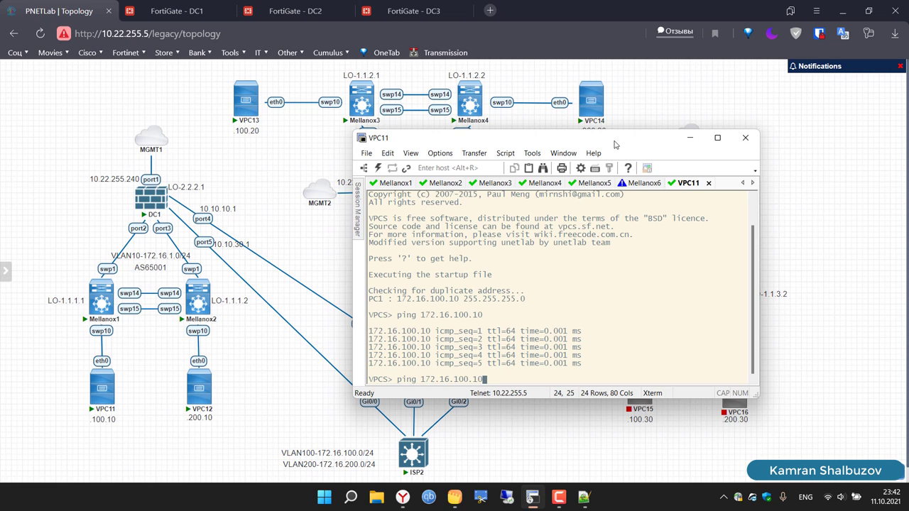
key(BackSpace)
key(BackSpace)
text(20)
key(Return)
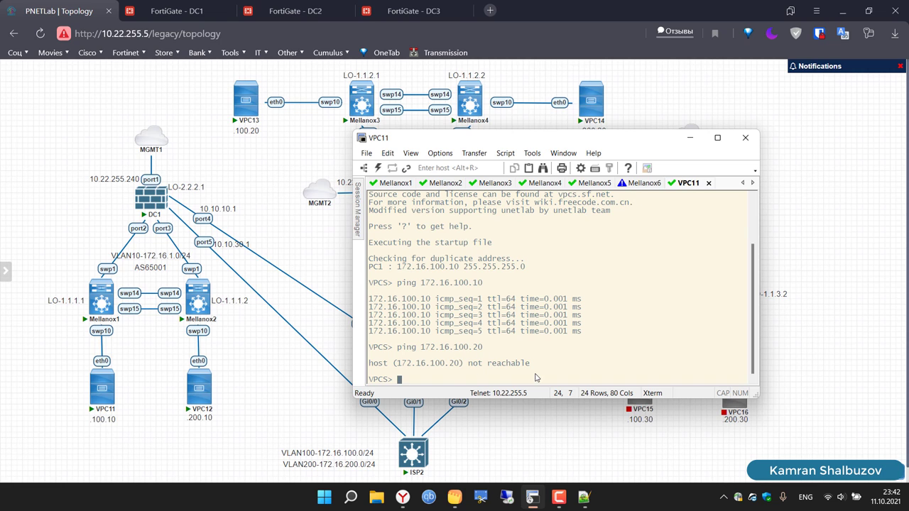
click(163, 5)
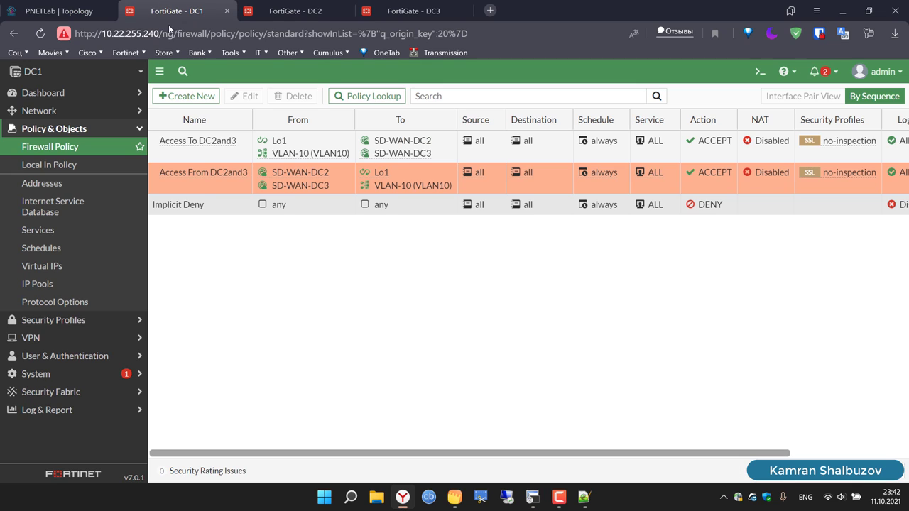
Step: Start a new DC1 static route to 10.20.20.1/32 and bring up the VXLAN's on Cumulus note
click(41, 111)
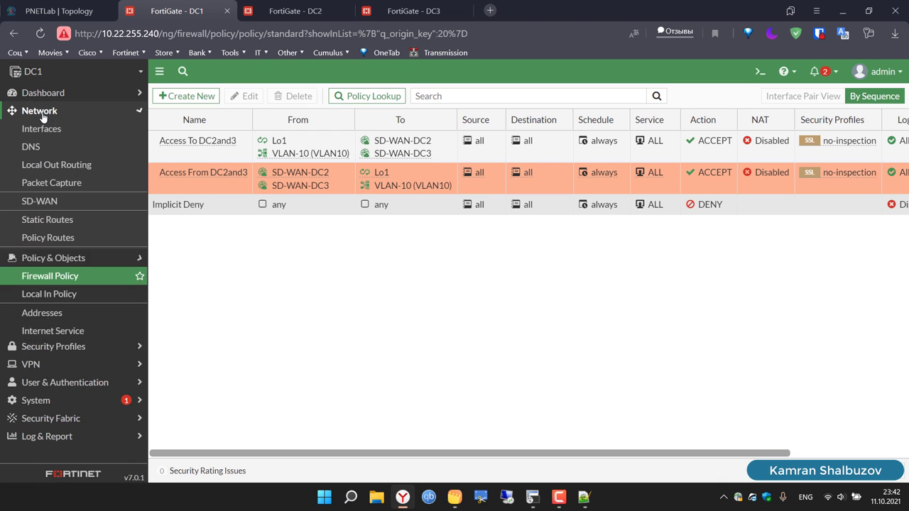
click(50, 219)
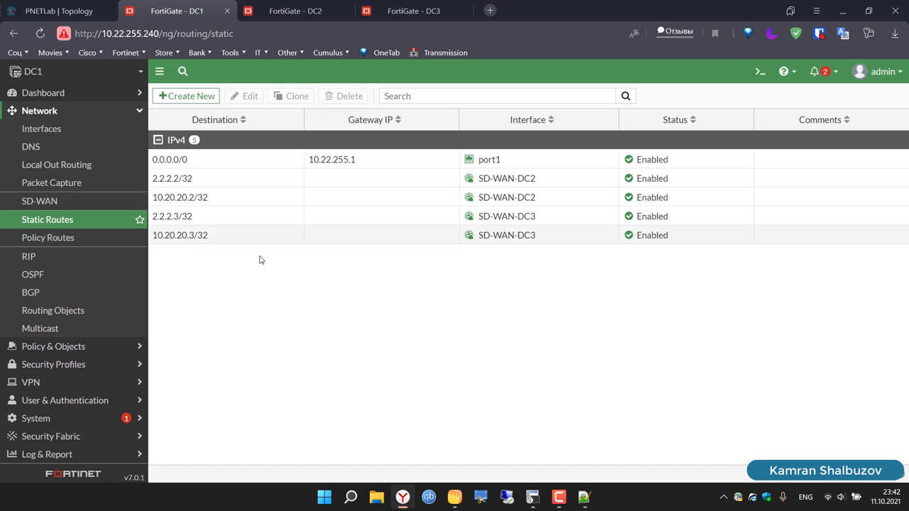
click(194, 98)
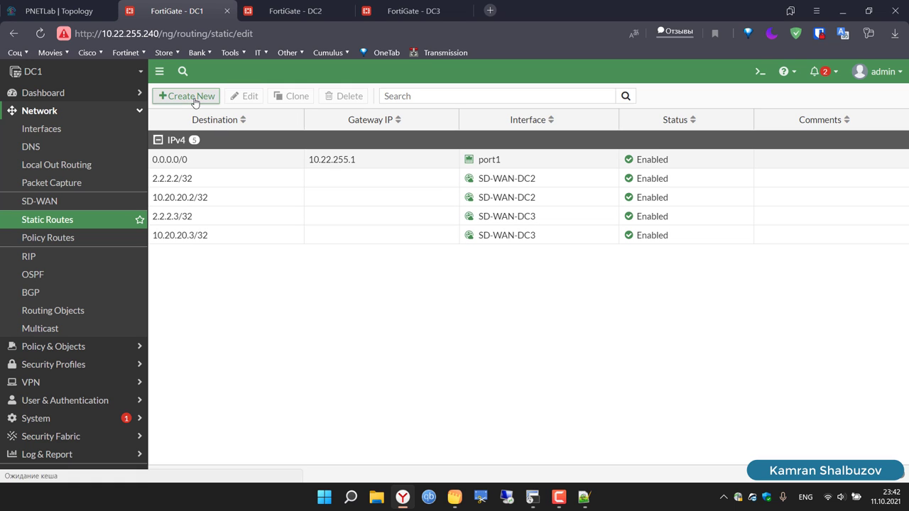
click(339, 135)
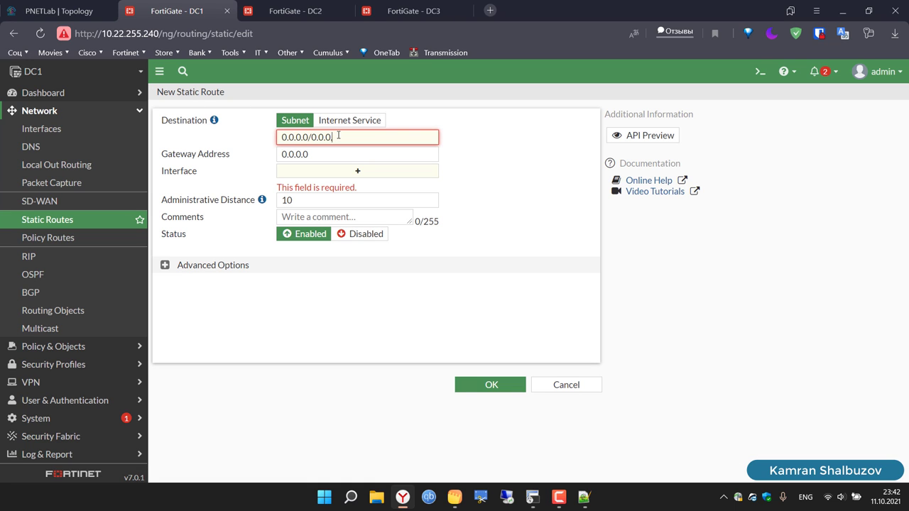
key(BackSpace)
key(BackSpace)
key(BackSpace)
key(BackSpace)
key(BackSpace)
key(BackSpace)
key(BackSpace)
key(BackSpace)
key(BackSpace)
key(BackSpace)
text(10.20.20.1/32)
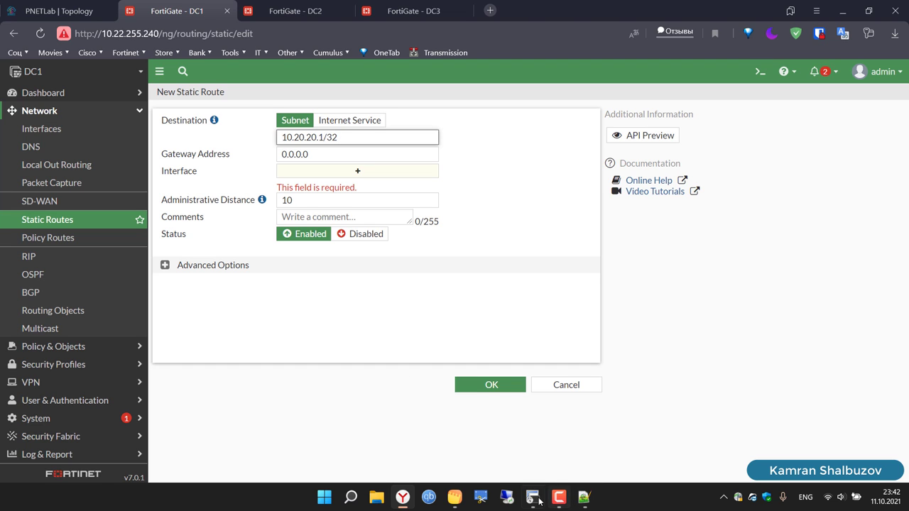
click(455, 498)
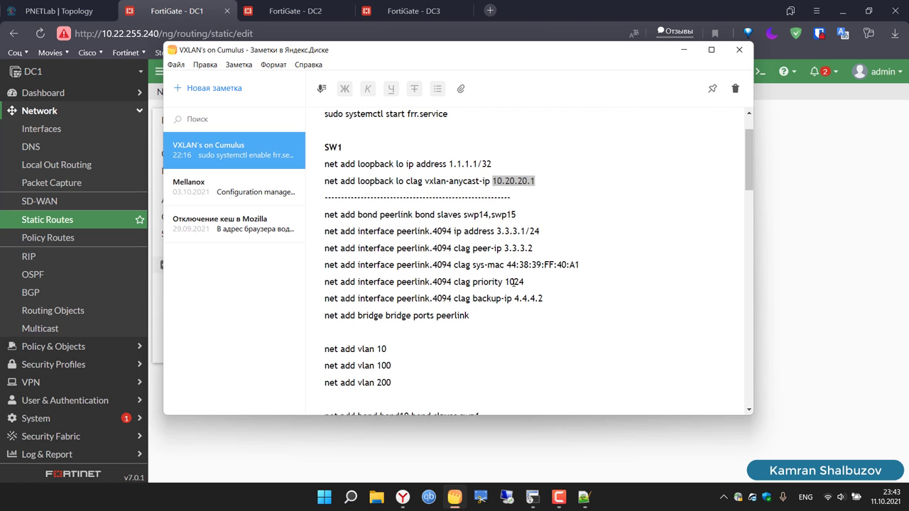
Step: Select the VLAN 10 virtual gateway address 172.16.1.1 in the note, then put the note away
scroll(514, 283, down, 5)
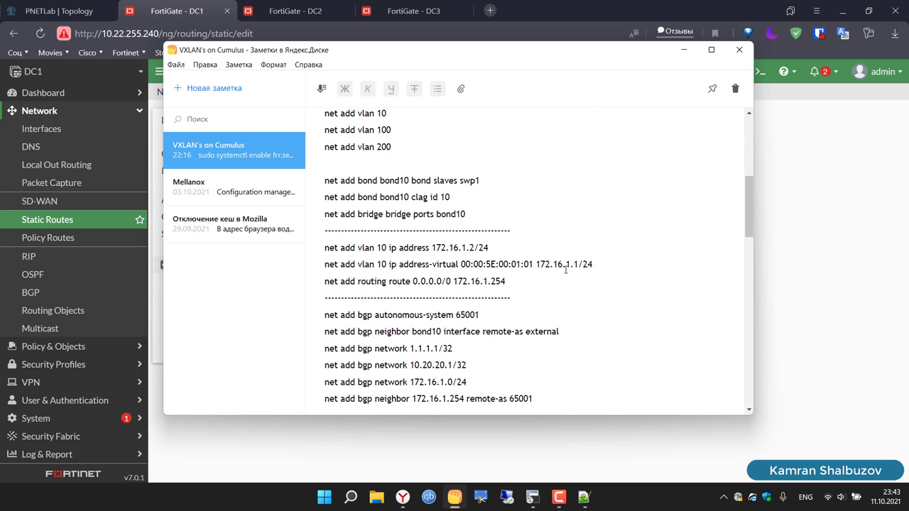
click(535, 264)
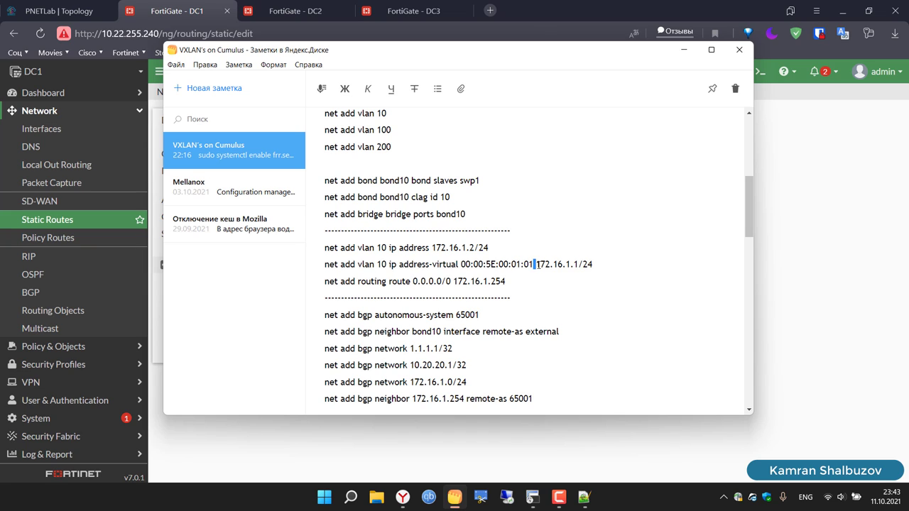
drag(535, 264, 576, 264)
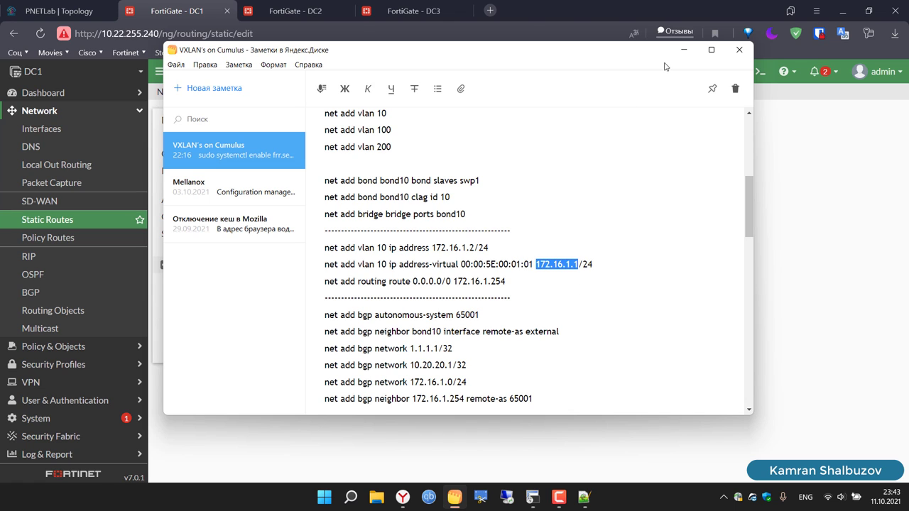
click(683, 50)
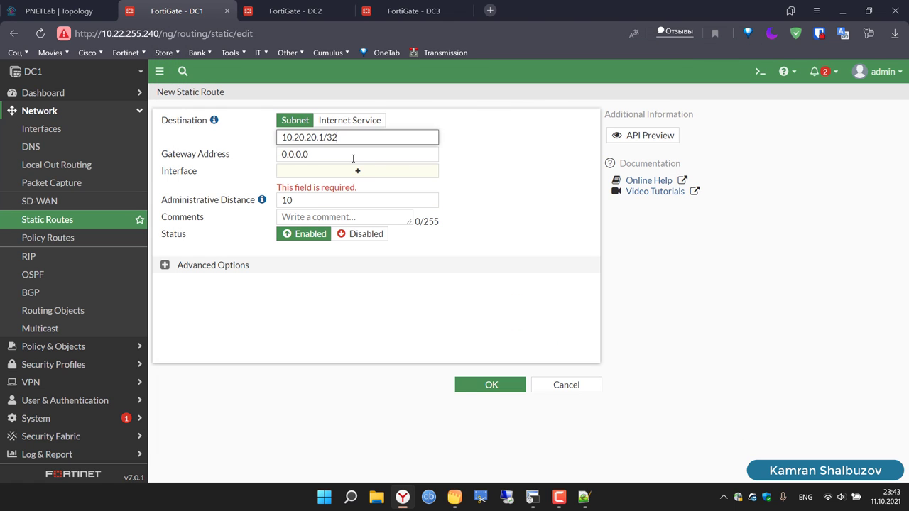
Step: Give the 10.20.20.1/32 route gateway 172.16.1.1 and interface VLAN-10 (VLAN10), and save it
click(353, 158)
key(ctrl+a)
text(172.16.1.1)
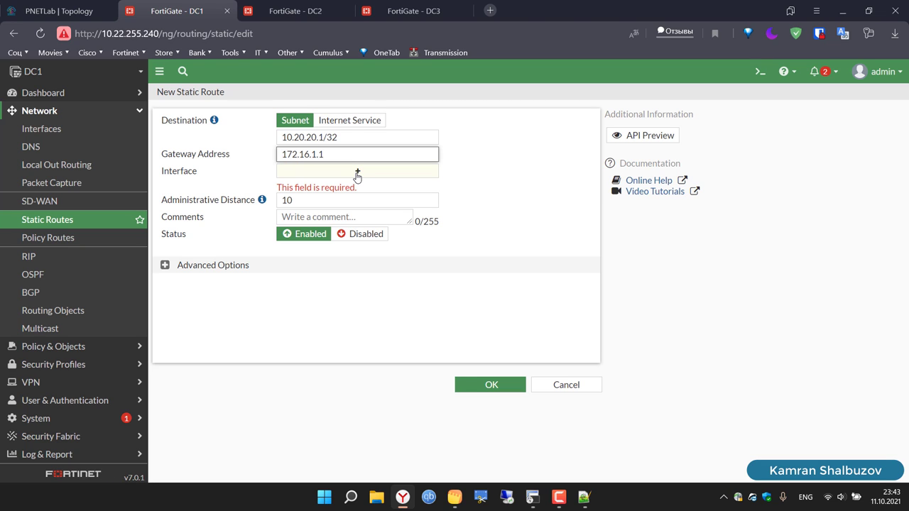
click(358, 176)
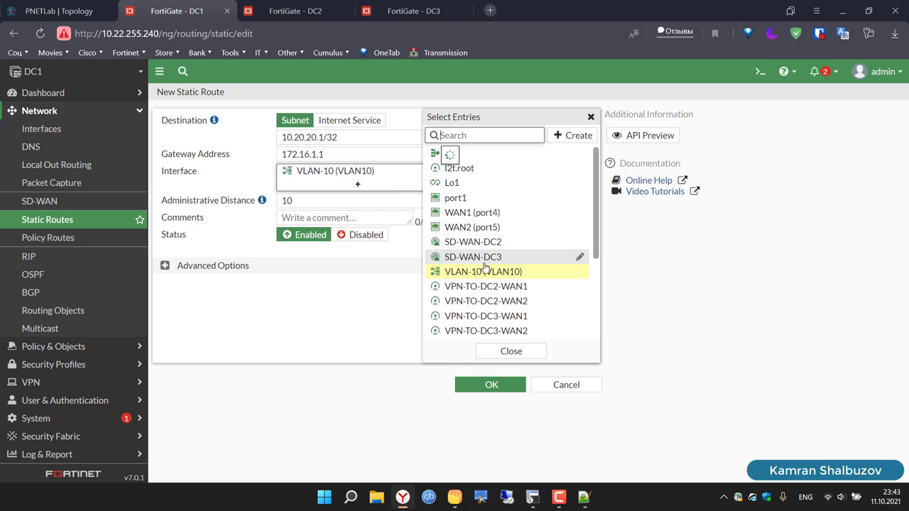
click(489, 274)
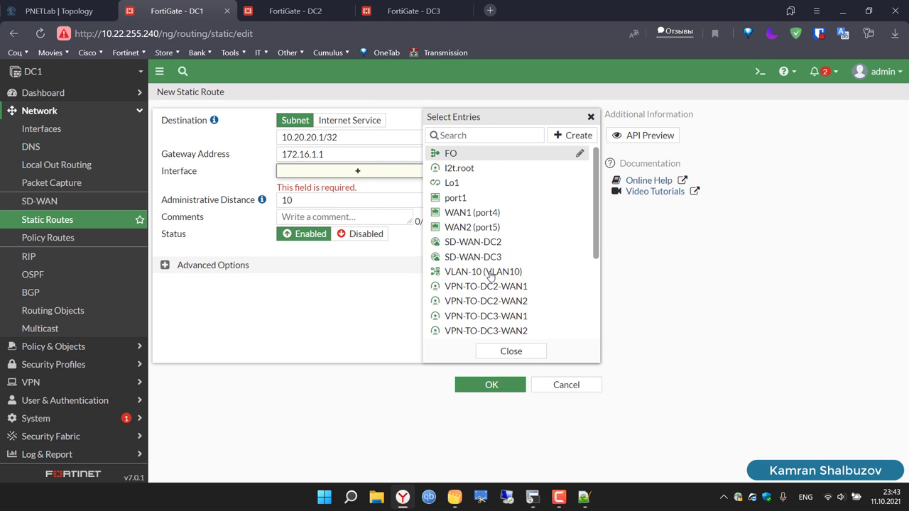
click(489, 275)
click(511, 352)
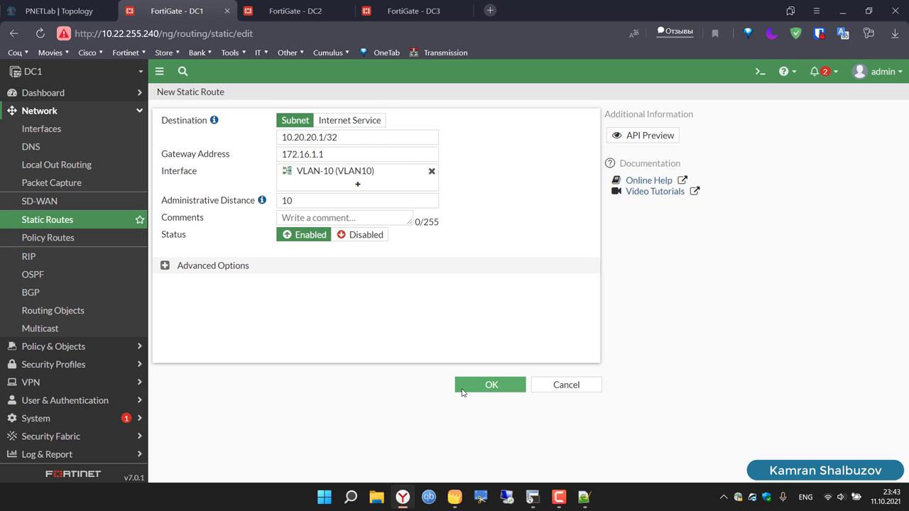
click(487, 388)
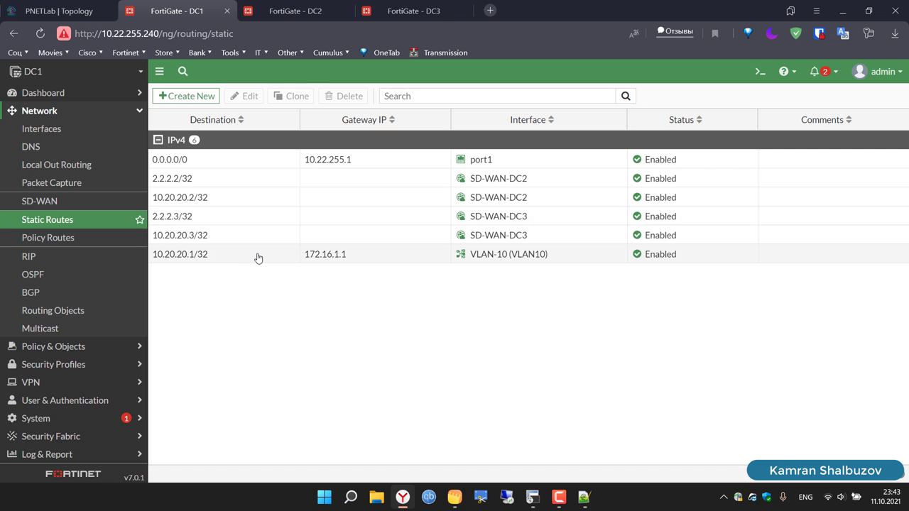
Step: Move to the DC2 firewall's static routes list
click(258, 258)
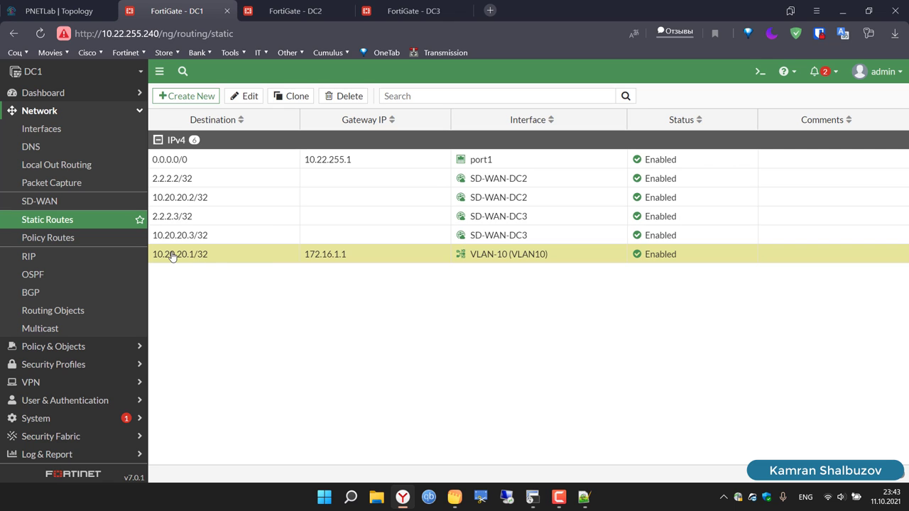
click(295, 11)
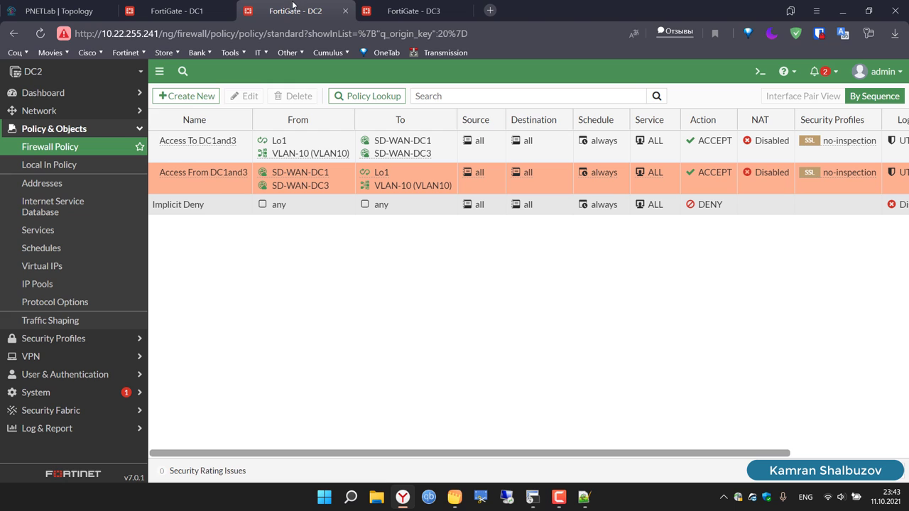
click(57, 112)
click(56, 218)
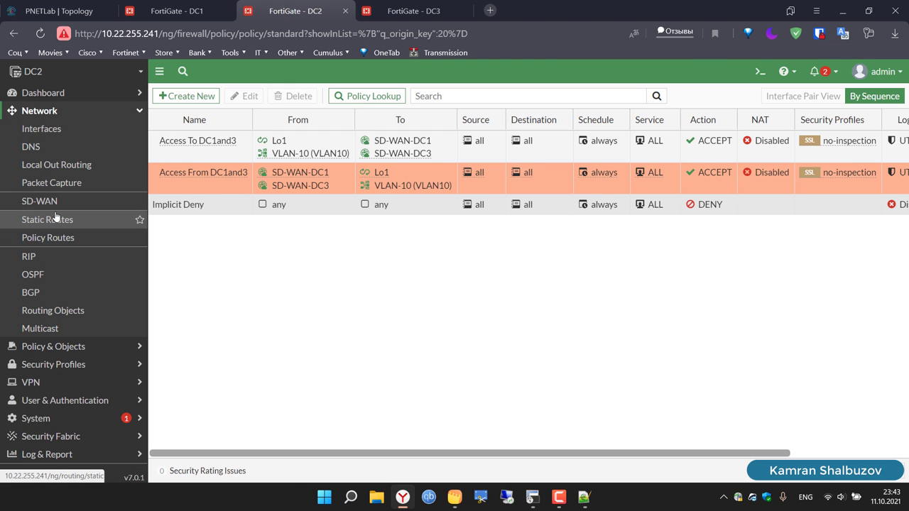
Step: Create a DC2 static route to 10.20.20.2/32 via gateway 172.16.2.1 on VLAN-10
click(199, 99)
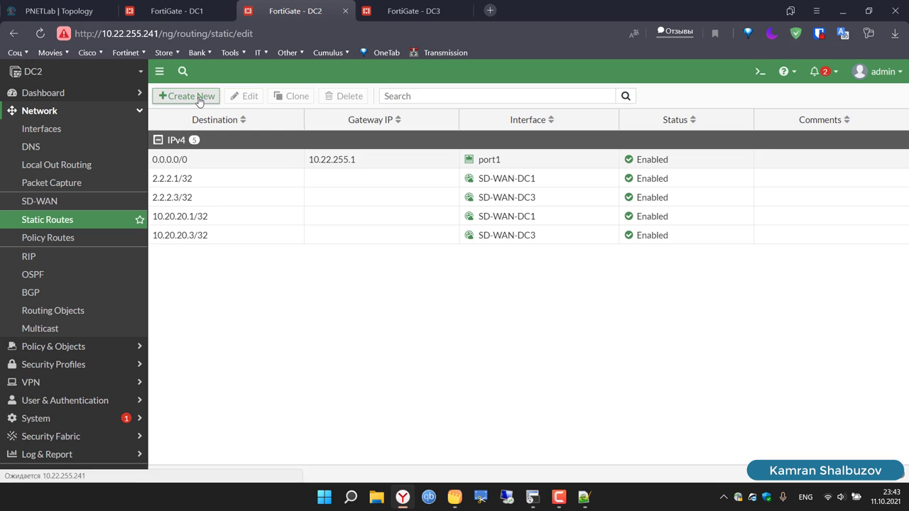
drag(351, 138, 252, 139)
text(10.20.20.2)
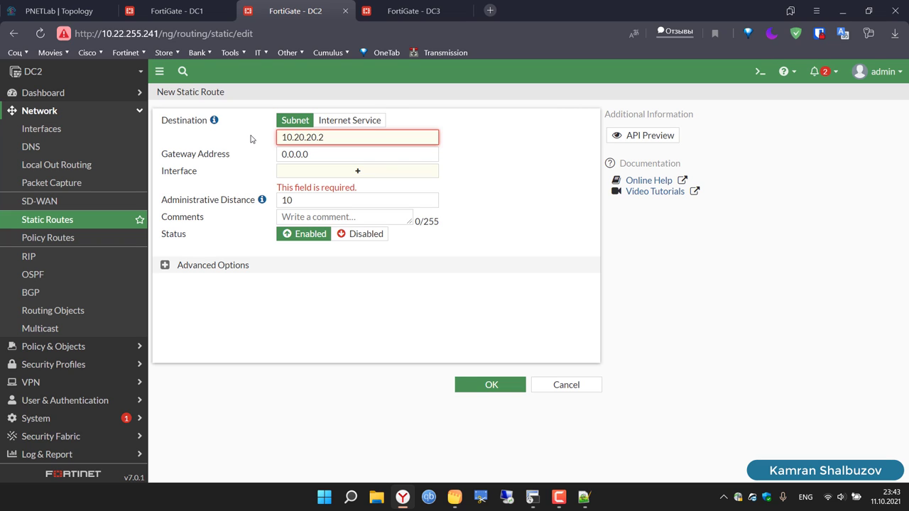
text(/32)
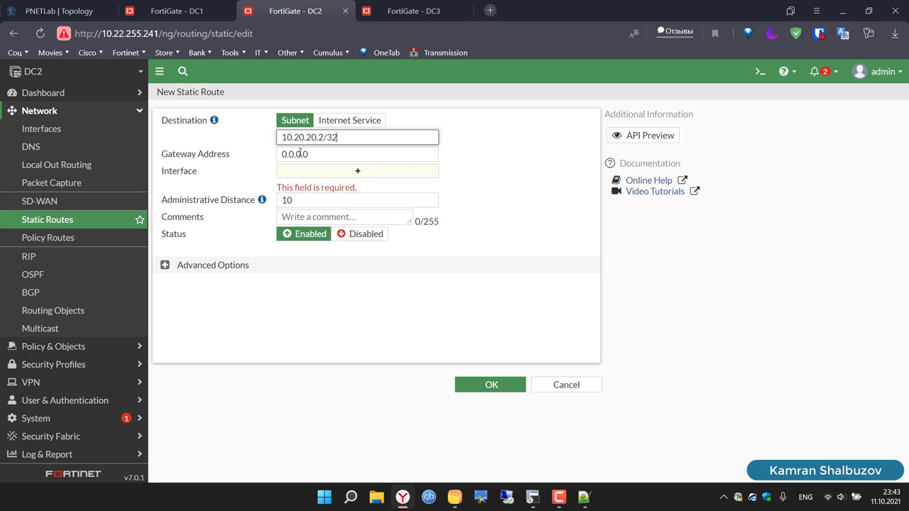
key(Tab)
text(172.16.1.1)
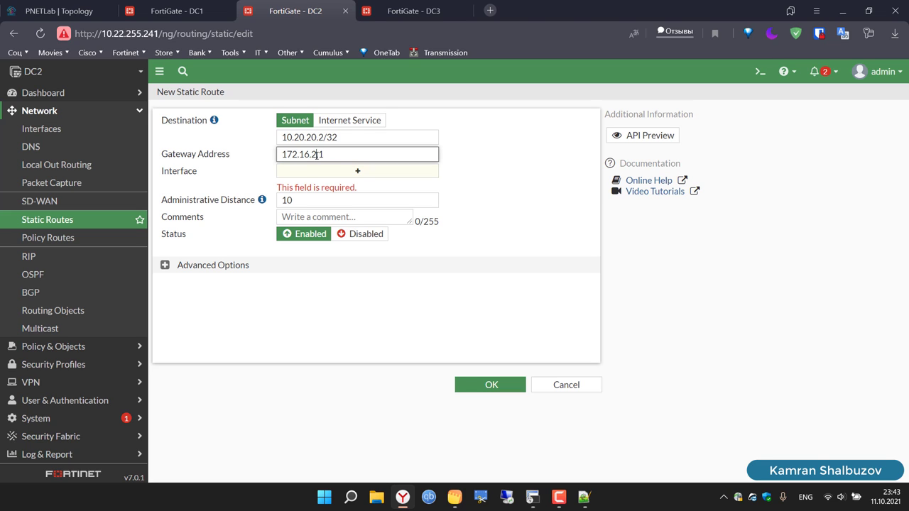
click(353, 176)
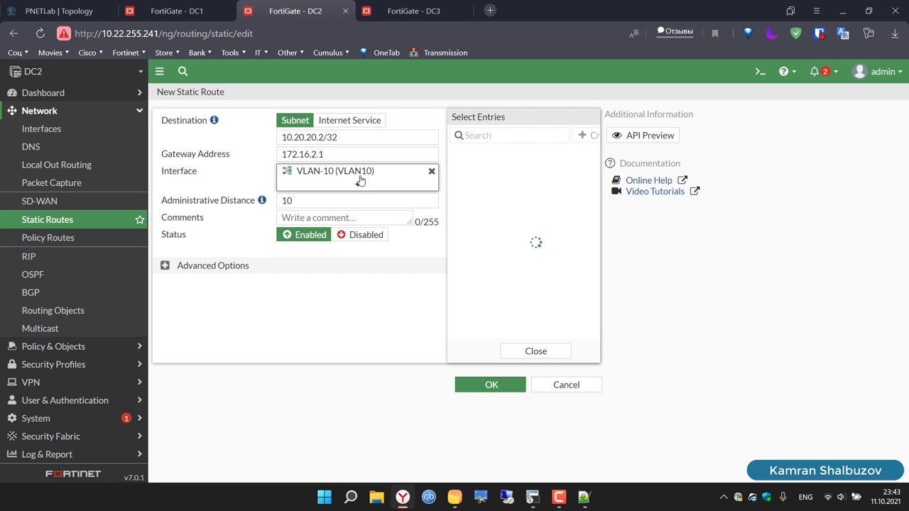
click(331, 320)
click(490, 386)
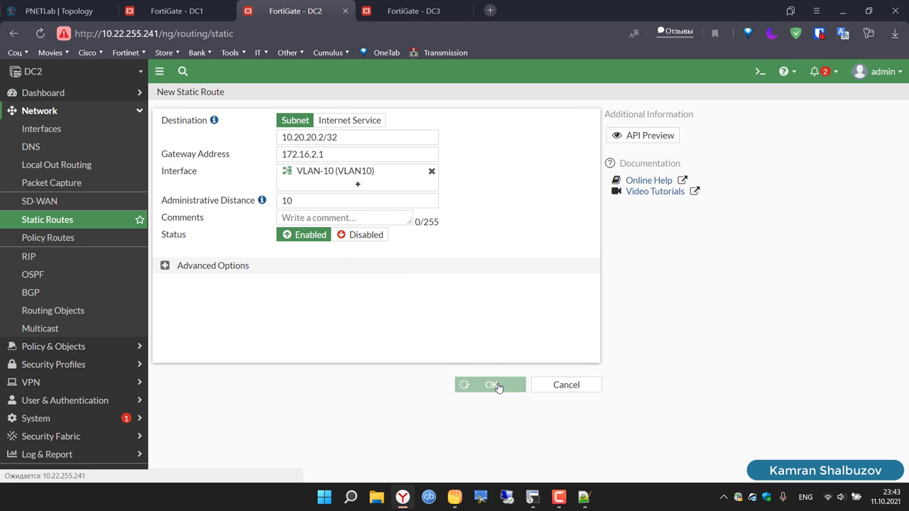
Step: Start a new static route on the DC3 firewall
click(416, 5)
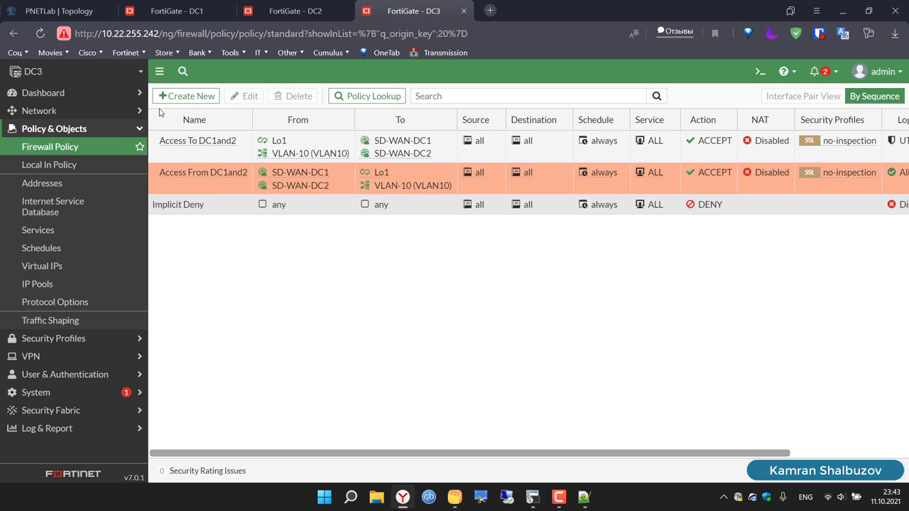
click(76, 113)
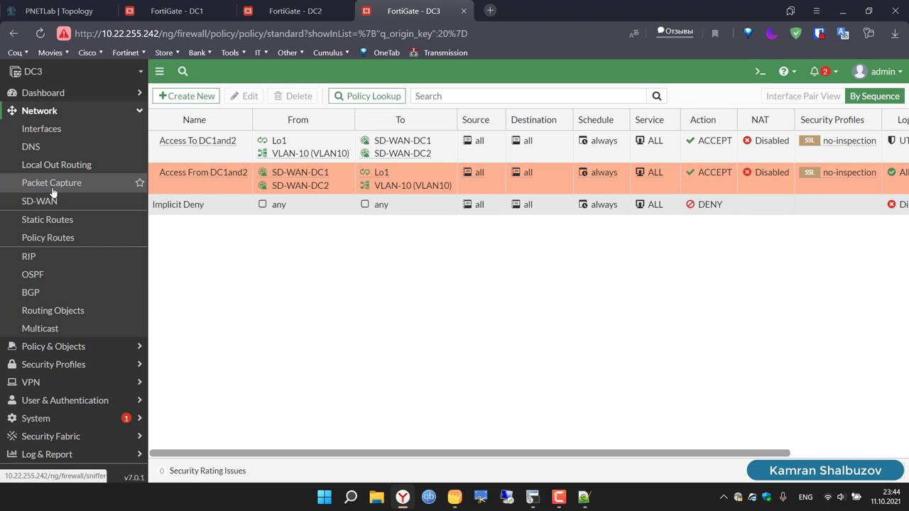
click(59, 219)
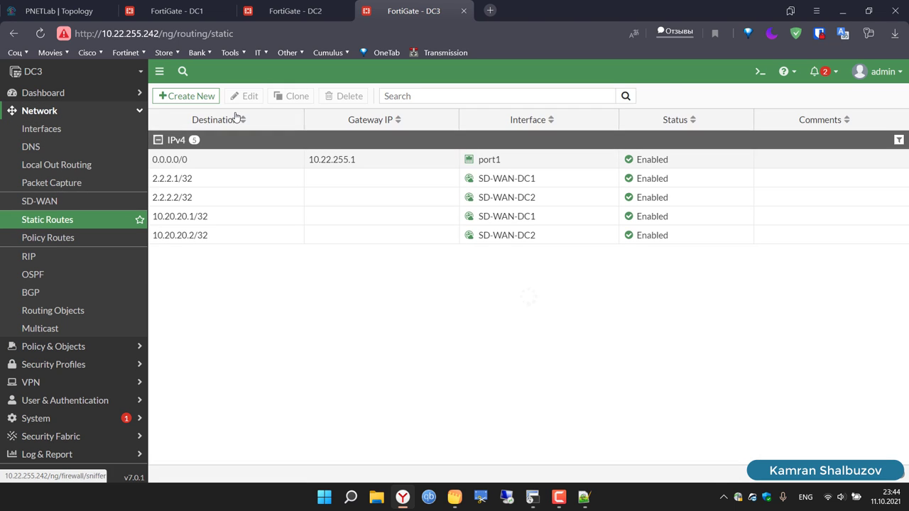
click(192, 100)
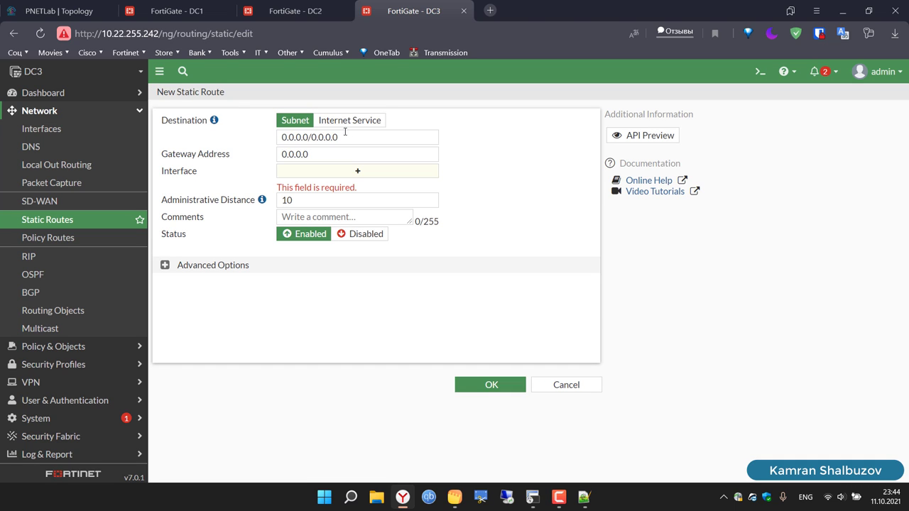
Step: Save the DC3 route to 10.20.20.3/32 via gateway 172.16.3.1 on VLAN-10
triple_click(362, 138)
text(10)
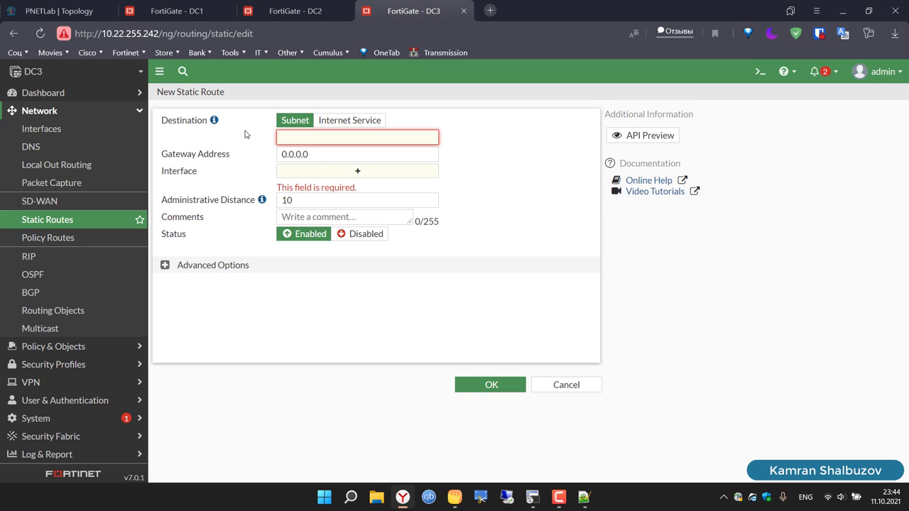
text(172.16.1.1)
key(BackSpace)
key(BackSpace)
key(BackSpace)
key(BackSpace)
key(BackSpace)
key(BackSpace)
key(BackSpace)
key(BackSpace)
key(BackSpace)
text(10.20.20.3/32)
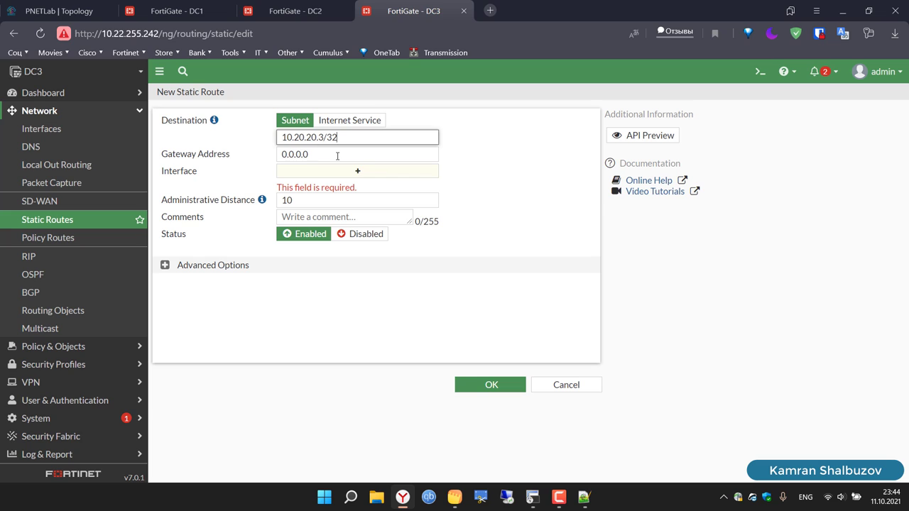
key(Tab)
text(172.16.1.1)
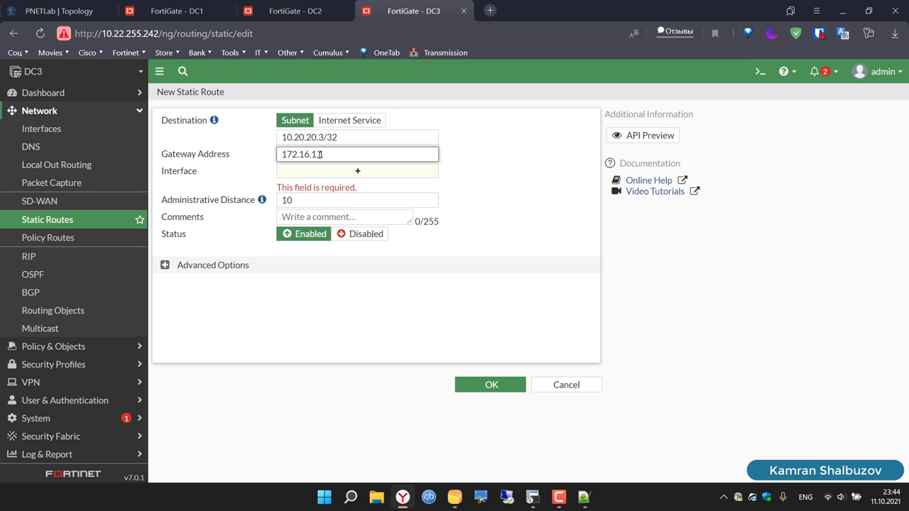
double_click(318, 154)
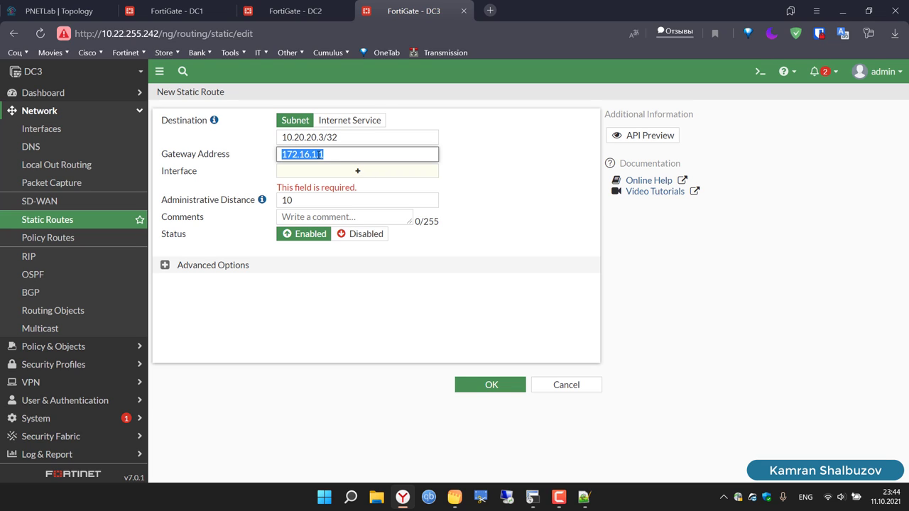
click(319, 154)
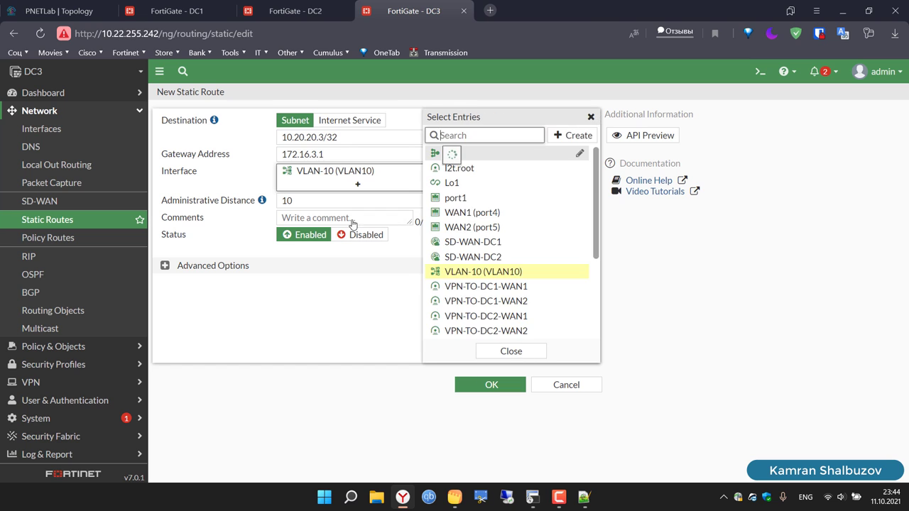
click(510, 351)
click(485, 385)
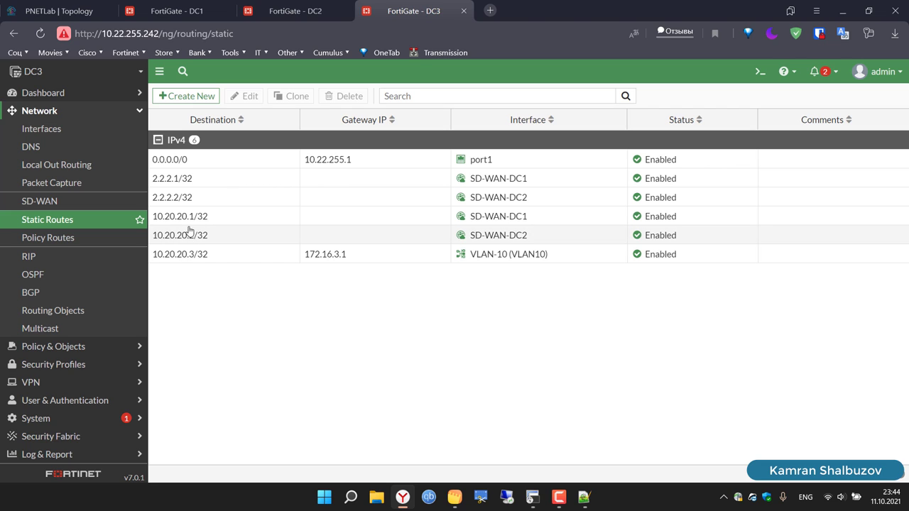
Step: Review the static route lists on DC2 and then DC1
click(279, 9)
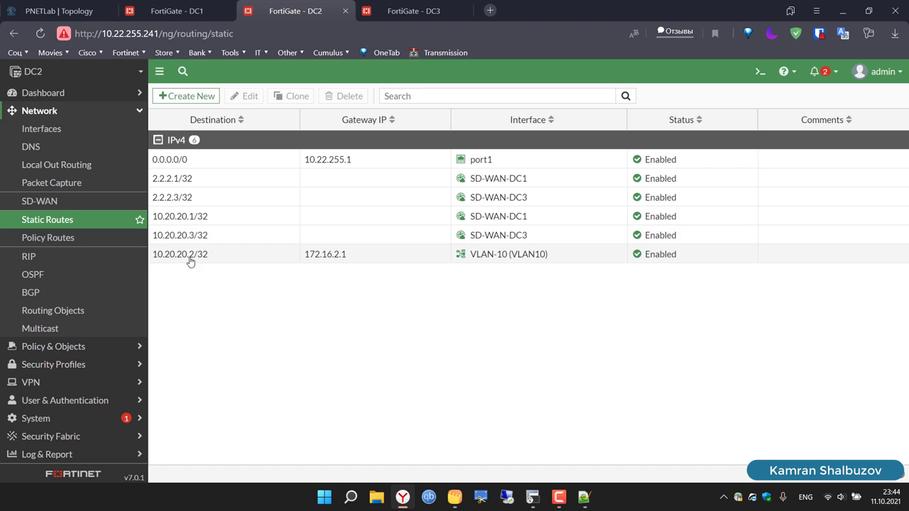
click(178, 9)
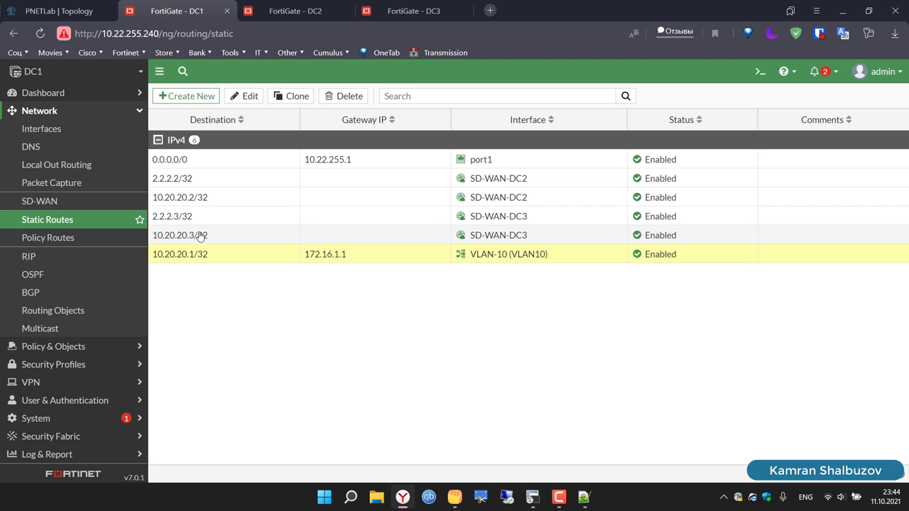
Step: Rerun the ping to 172.16.100.20 twice from VPC11; it stays not reachable
click(533, 497)
key(Up)
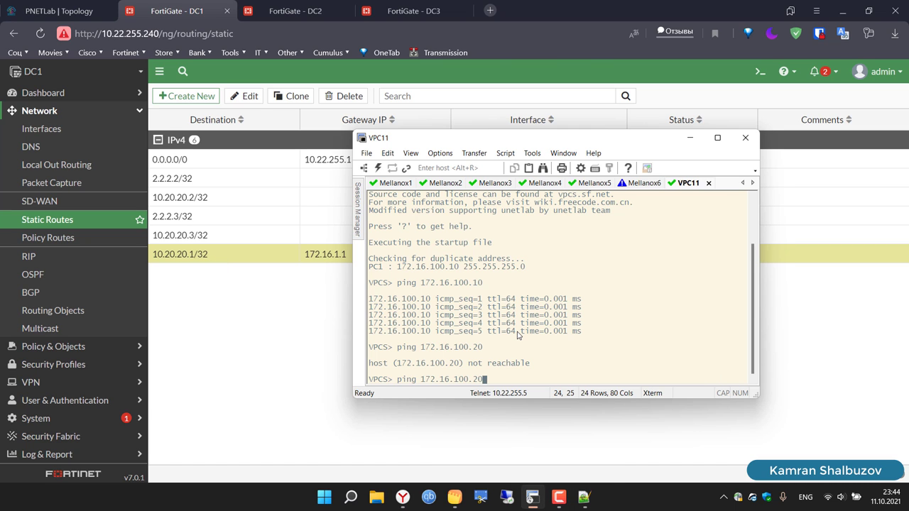
key(Return)
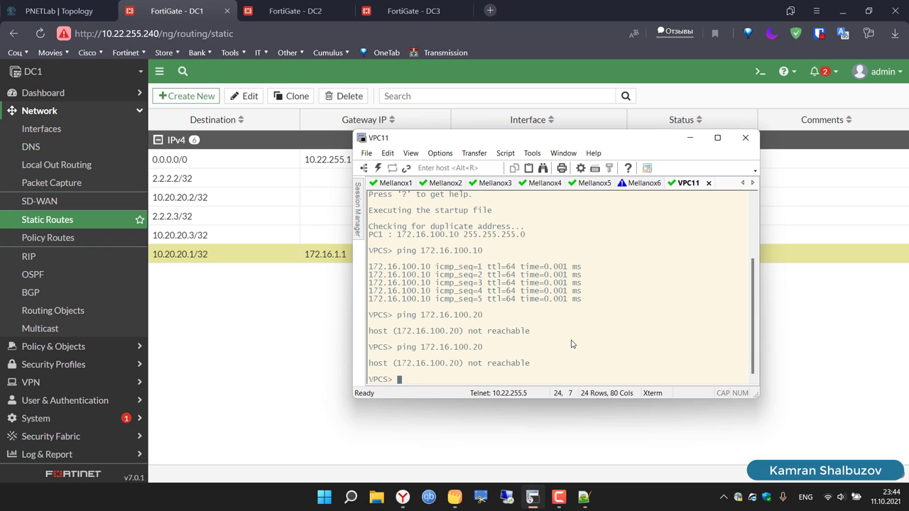
key(Up)
key(Return)
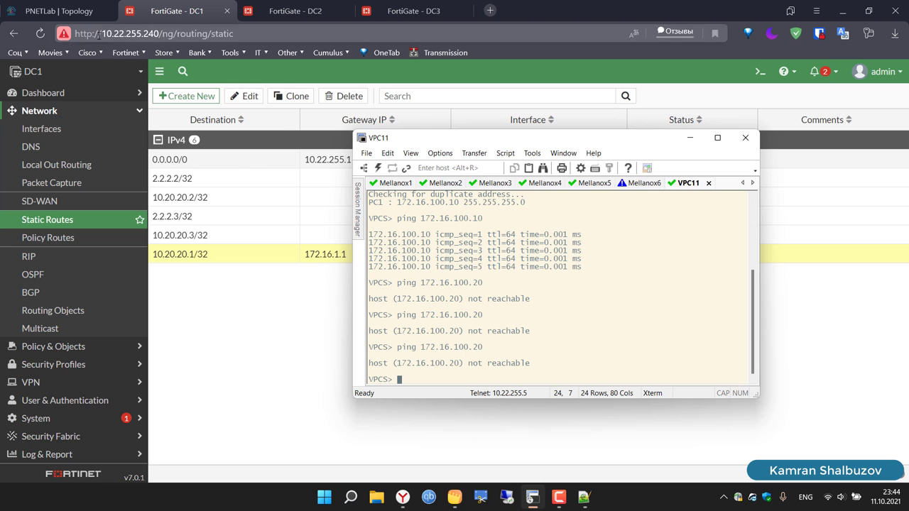
Step: From the PNETLab topology, launch a SecureCRT Telnet console to the Mellanox1 node
click(60, 12)
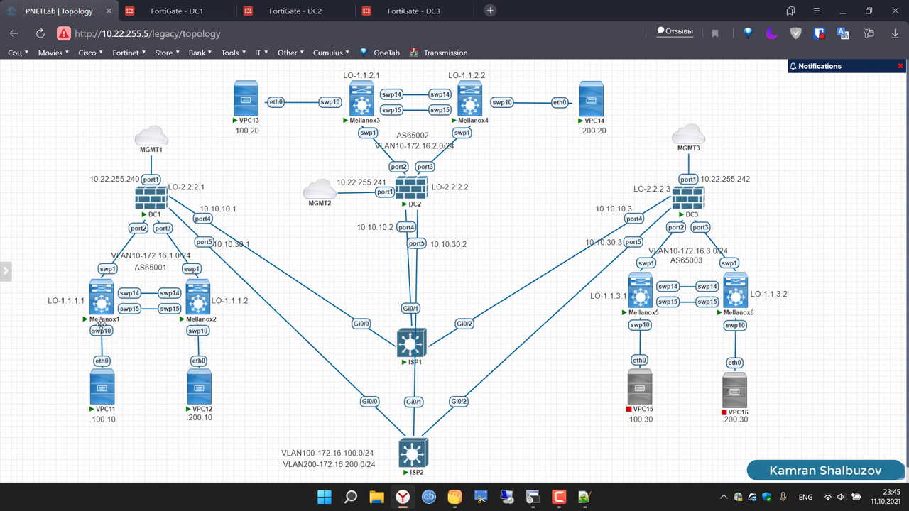
ctrl+click(101, 298)
ctrl+click(102, 387)
click(106, 328)
ctrl+click(198, 298)
ctrl+click(199, 387)
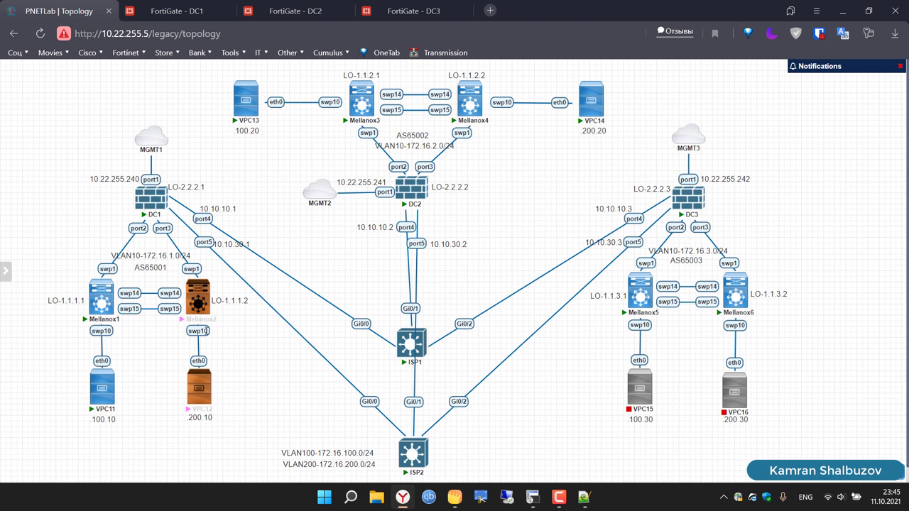
click(122, 320)
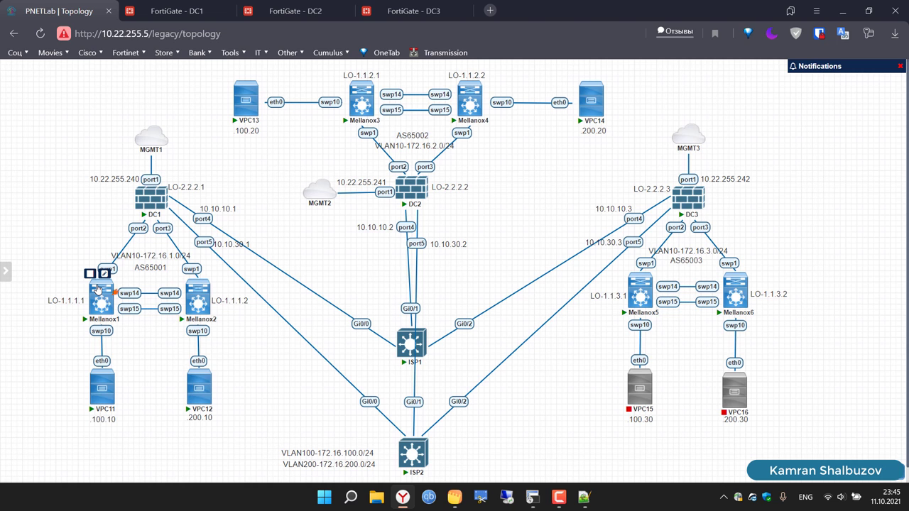
click(98, 290)
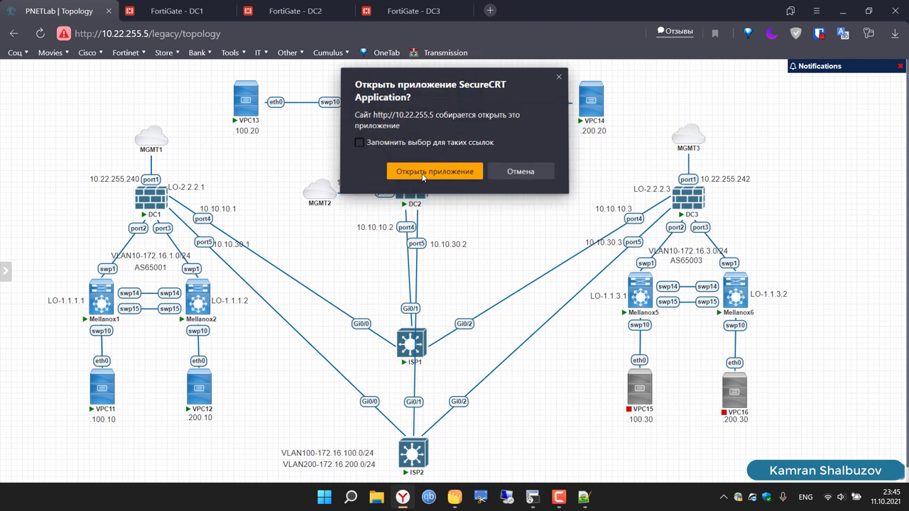
click(424, 171)
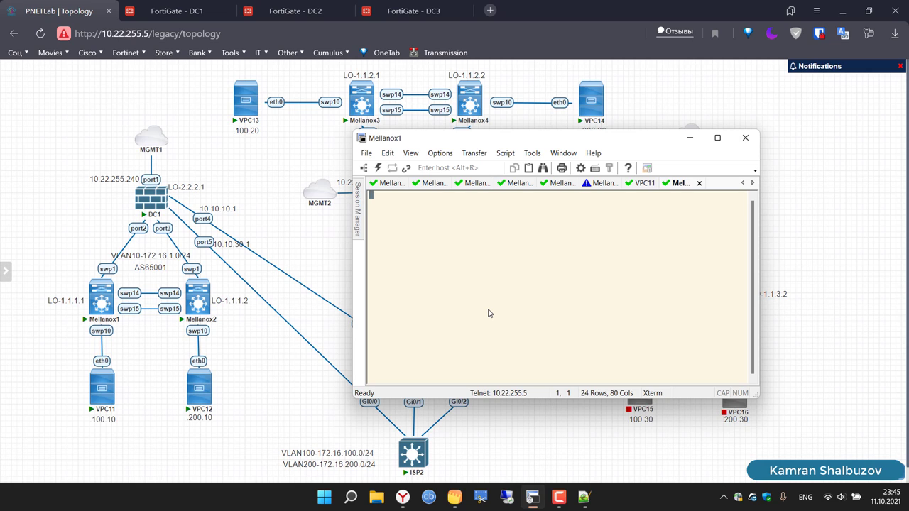
Step: Wake the earlier Mellanox1 session, maximize it, and bring up the VXLAN's on Cumulus note
key(Return)
key(Return)
key(Return)
key(Return)
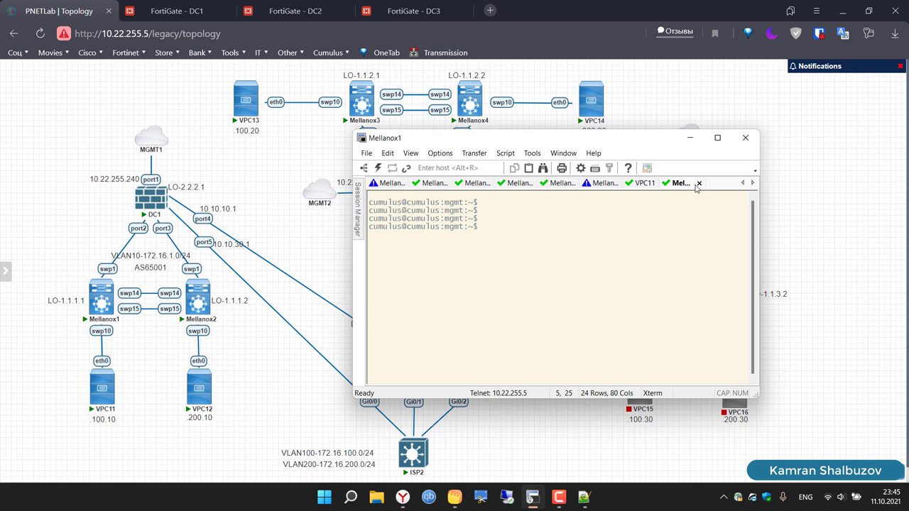
click(384, 184)
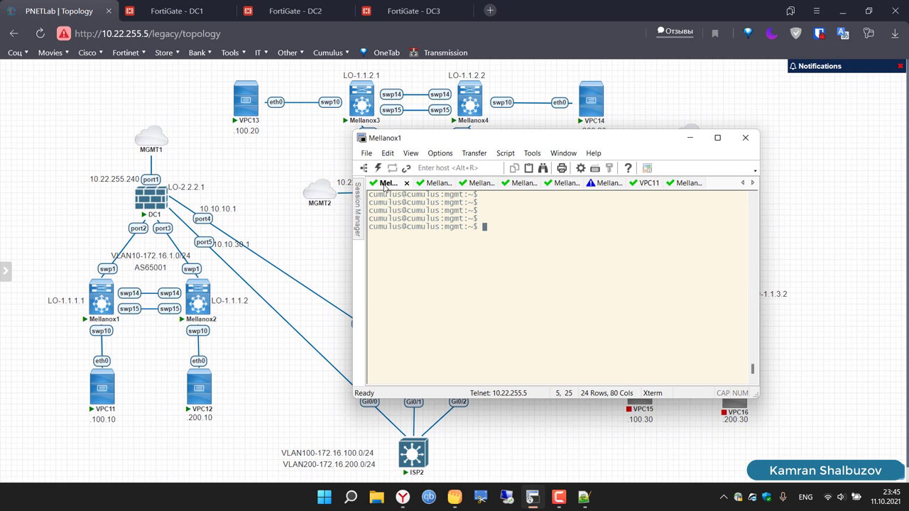
key(Return)
key(Return)
key(Return)
key(Return)
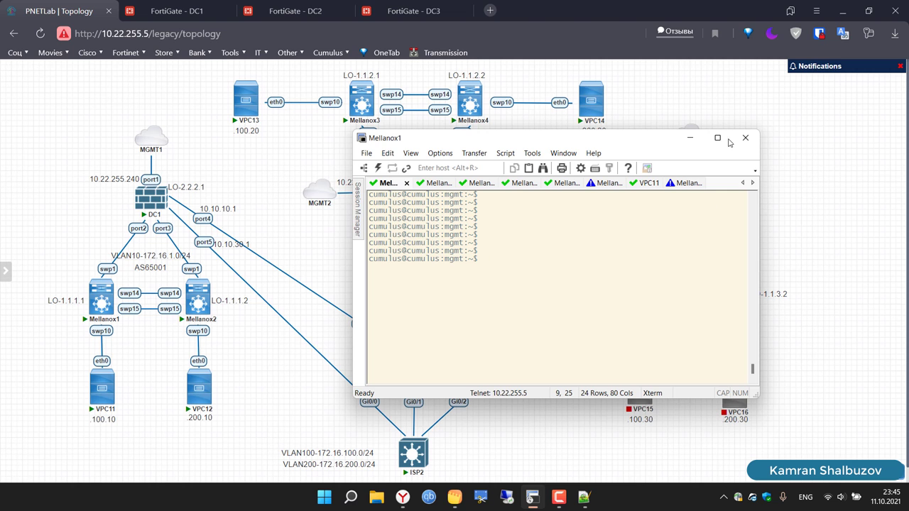
click(717, 138)
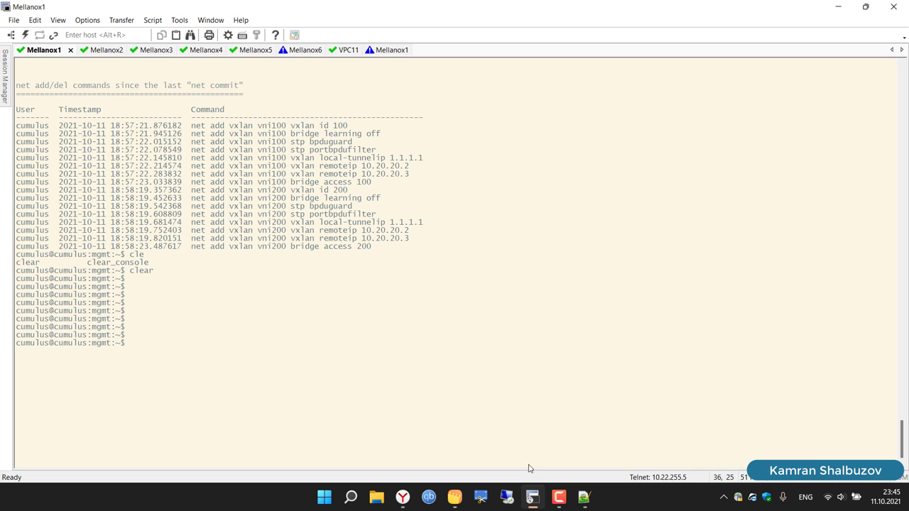
click(455, 498)
scroll(472, 259, up, 3)
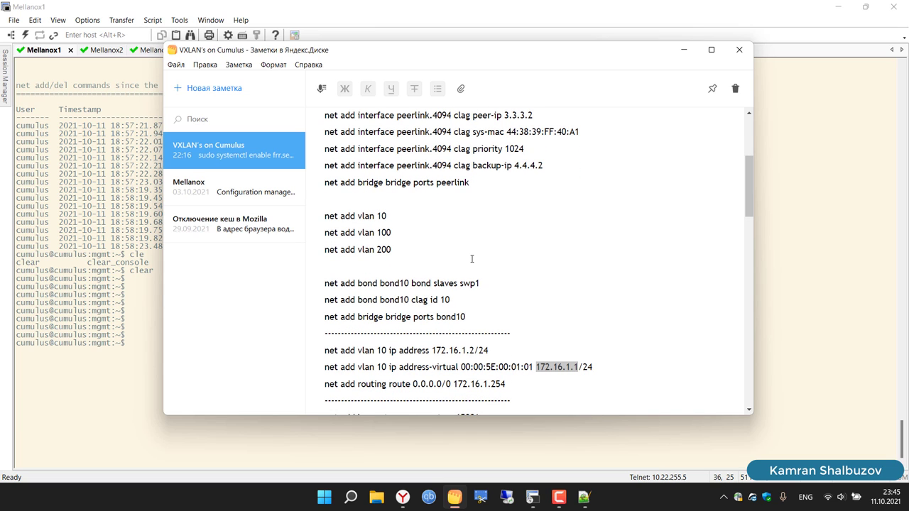
Step: Select the 'net add bond bond10 clag id 10' line and scroll through the VXLAN note
click(482, 284)
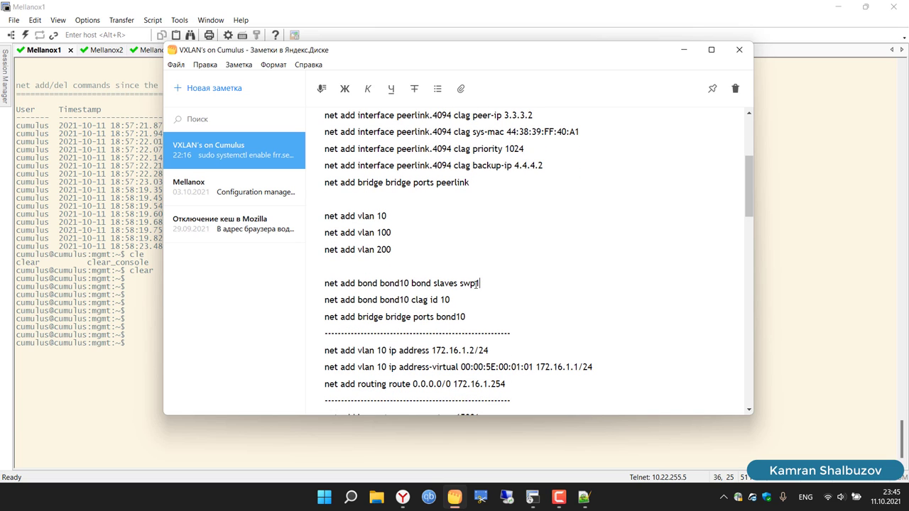
triple_click(476, 292)
scroll(535, 307, up, 6)
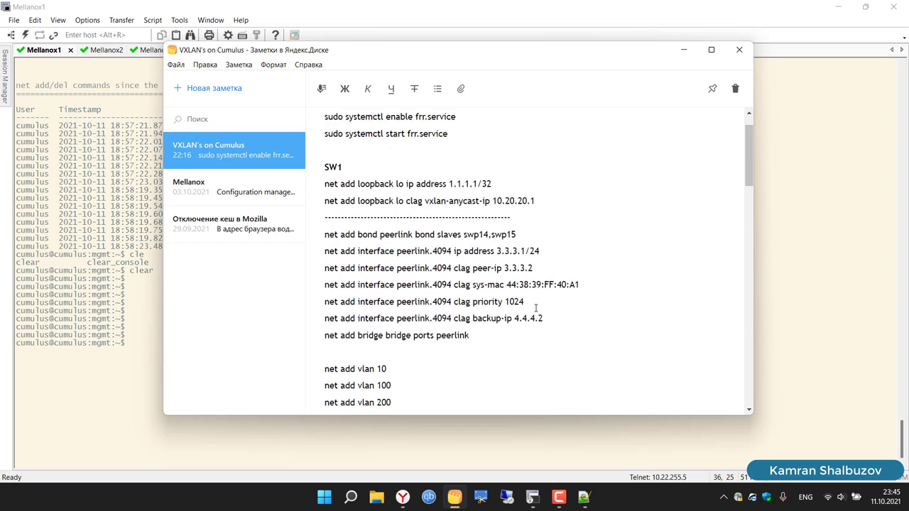
scroll(536, 308, down, 5)
scroll(536, 308, down, 8)
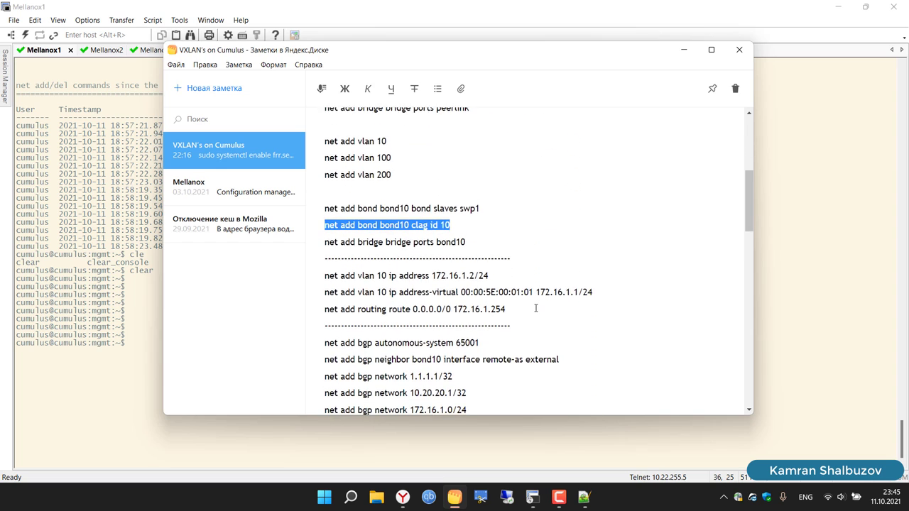
scroll(536, 307, down, 10)
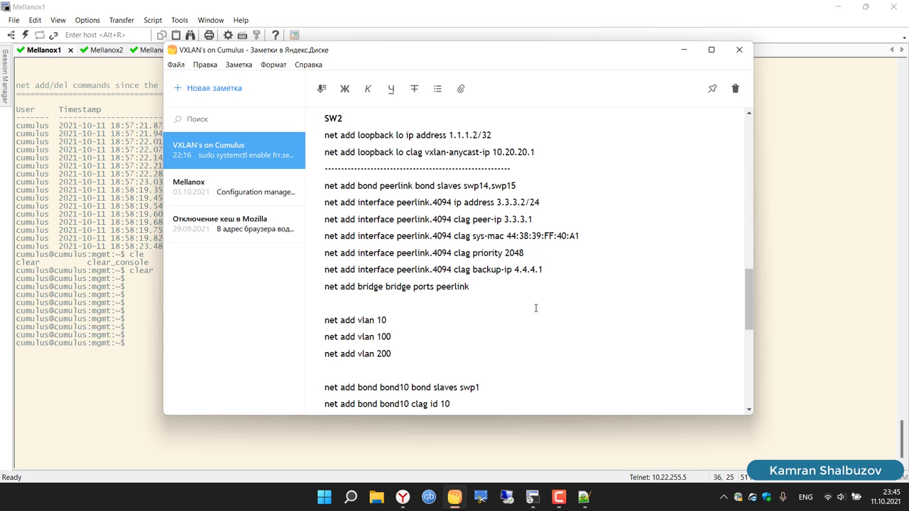
scroll(536, 307, down, 4)
scroll(534, 308, up, 3)
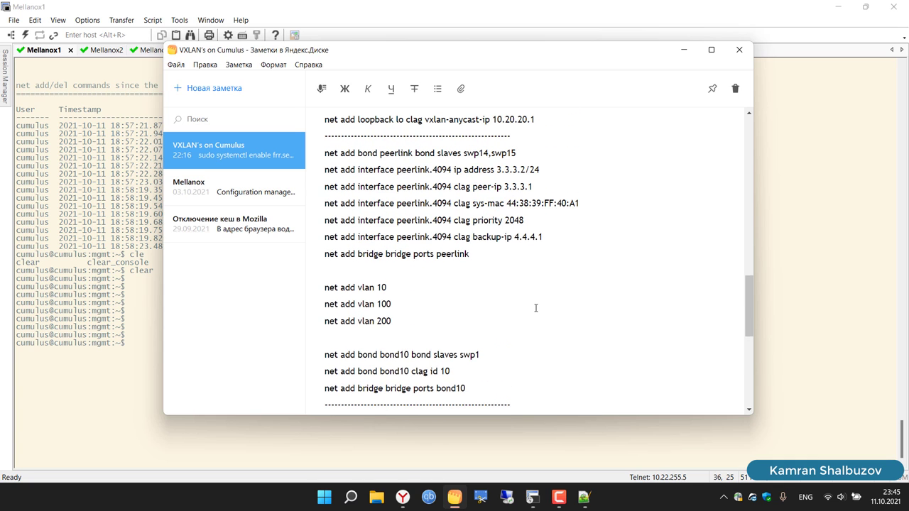
Step: Open the Mellanox note and select its five Untagged/Access Ports commands
click(260, 204)
scroll(436, 238, down, 6)
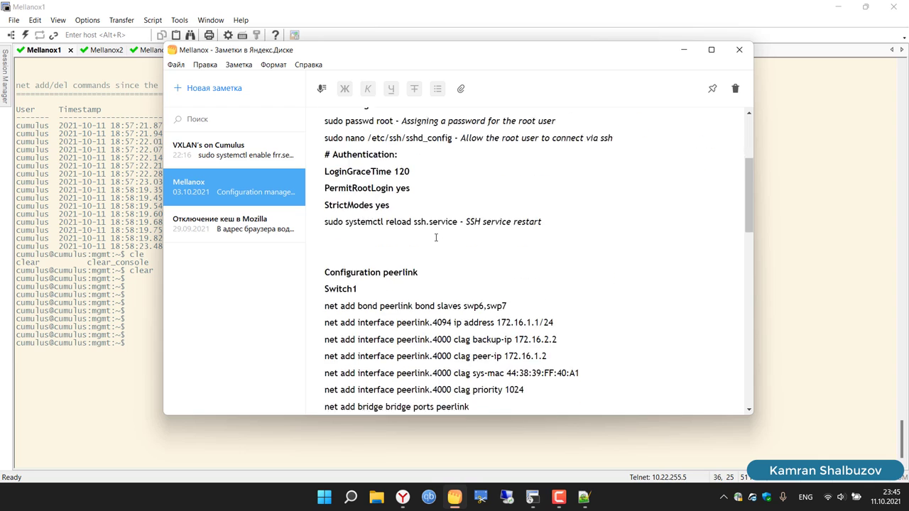
scroll(436, 238, up, 4)
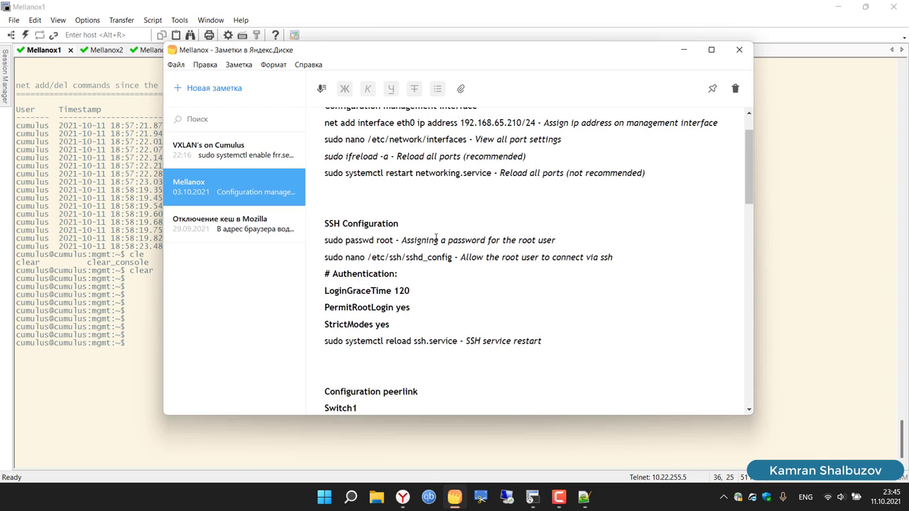
scroll(436, 238, down, 8)
scroll(436, 238, down, 14)
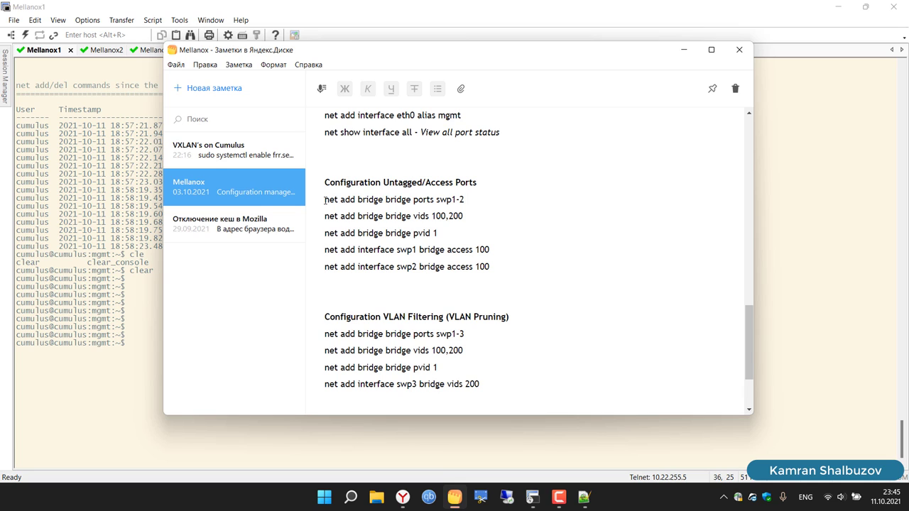
drag(324, 201, 502, 263)
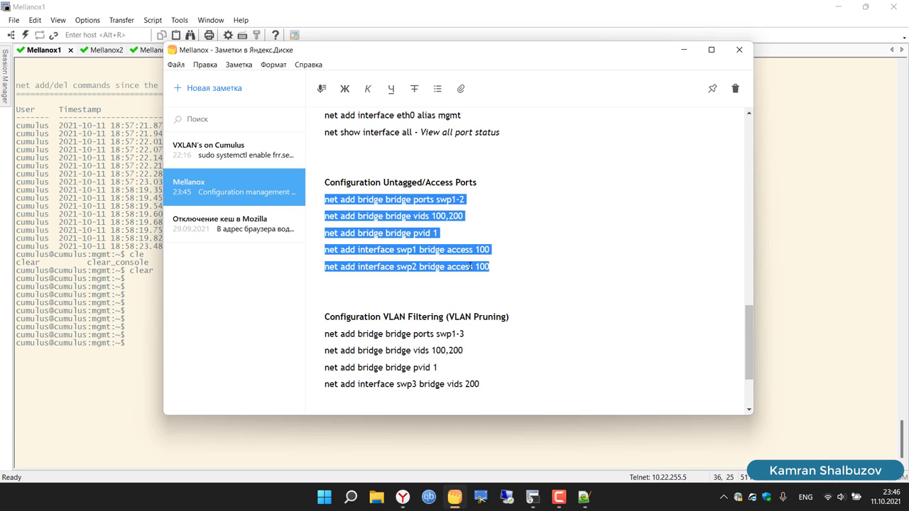
Step: Copy the access-port commands and paste them into the Mellanox1 session
right_click(470, 266)
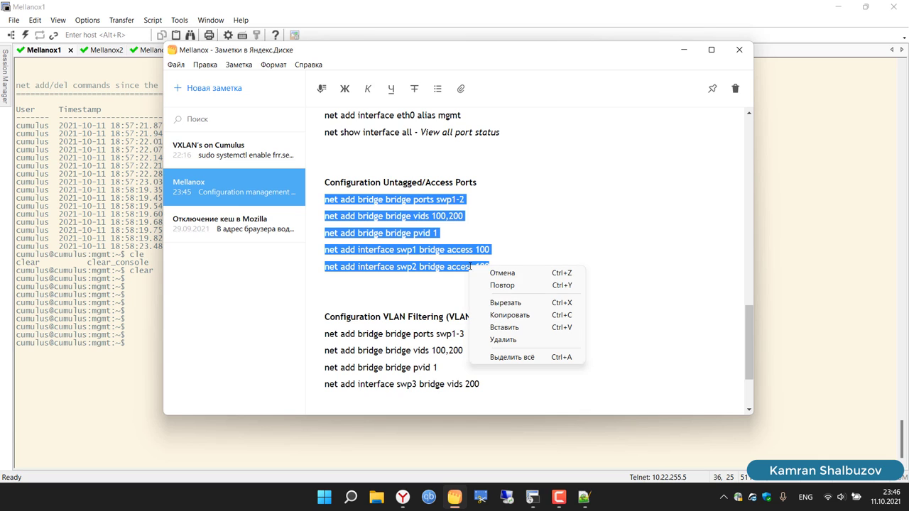
click(508, 316)
click(118, 370)
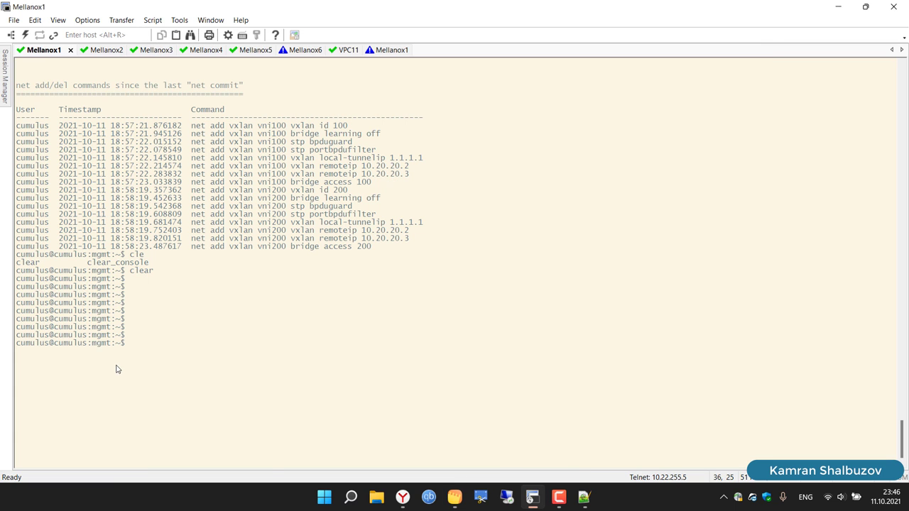
right_click(249, 353)
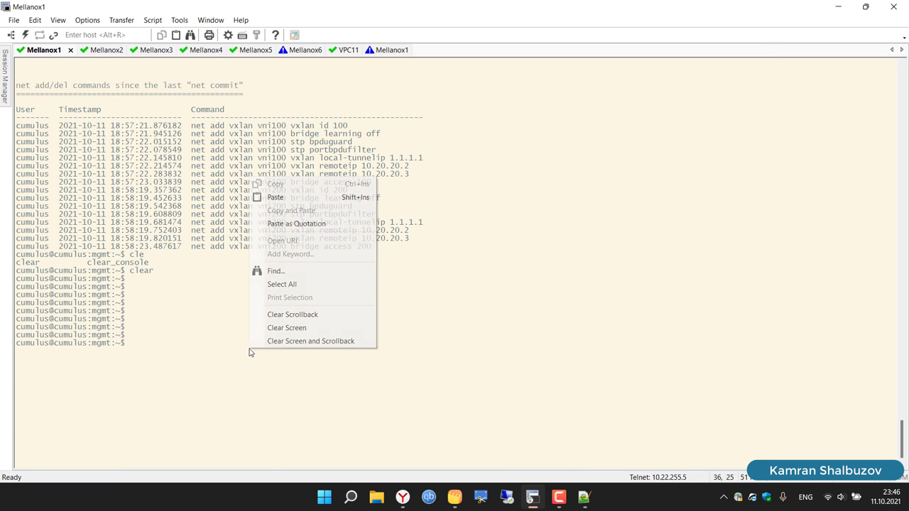
click(274, 196)
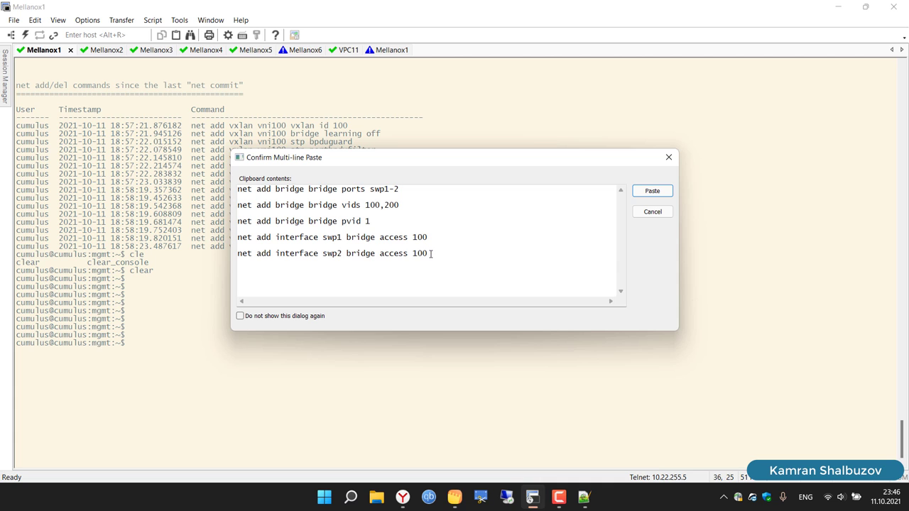
Step: Edit the multi-line paste down to the swp10 bridge-ports and access 100 lines
drag(432, 254, 230, 252)
key(Delete)
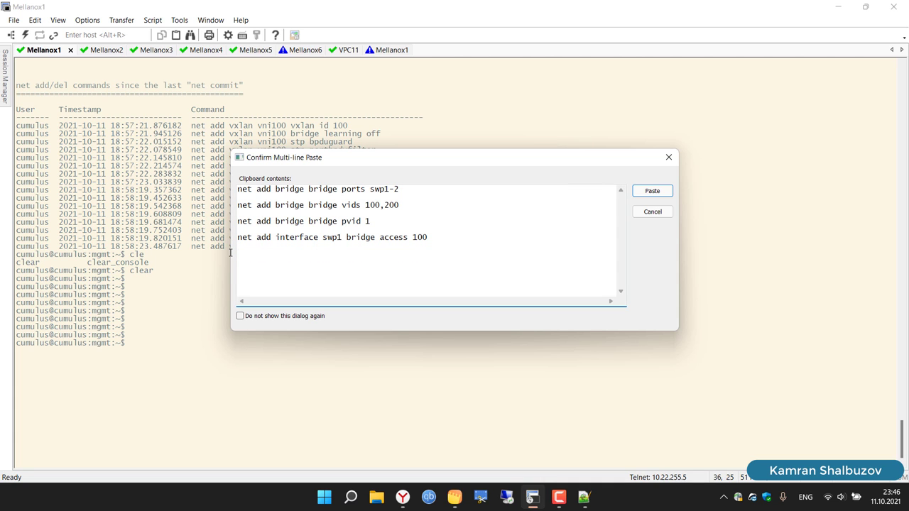
click(402, 497)
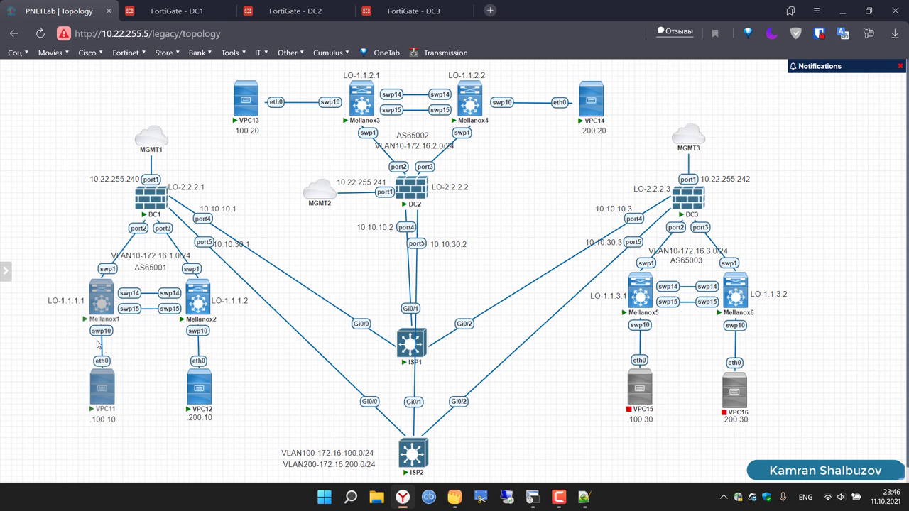
click(403, 498)
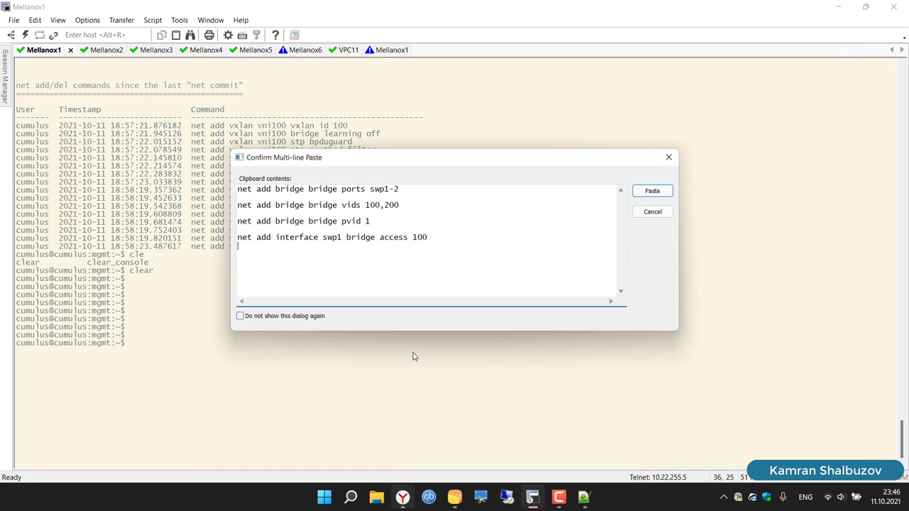
click(342, 237)
text(0)
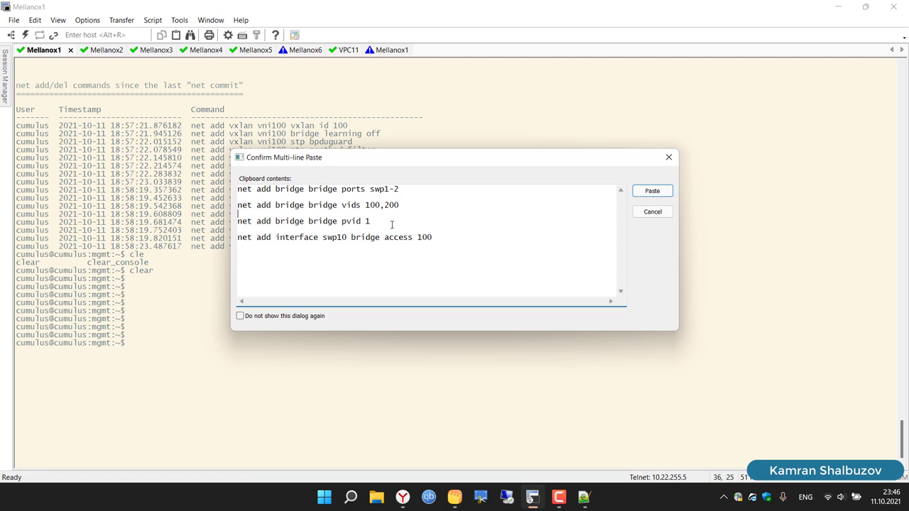
drag(382, 223, 261, 216)
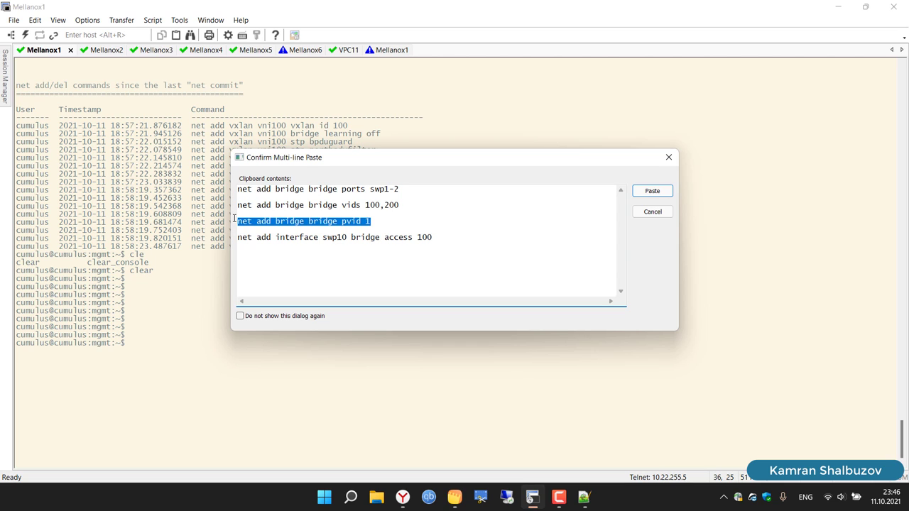
key(BackSpace)
key(BackSpace)
key(BackSpace)
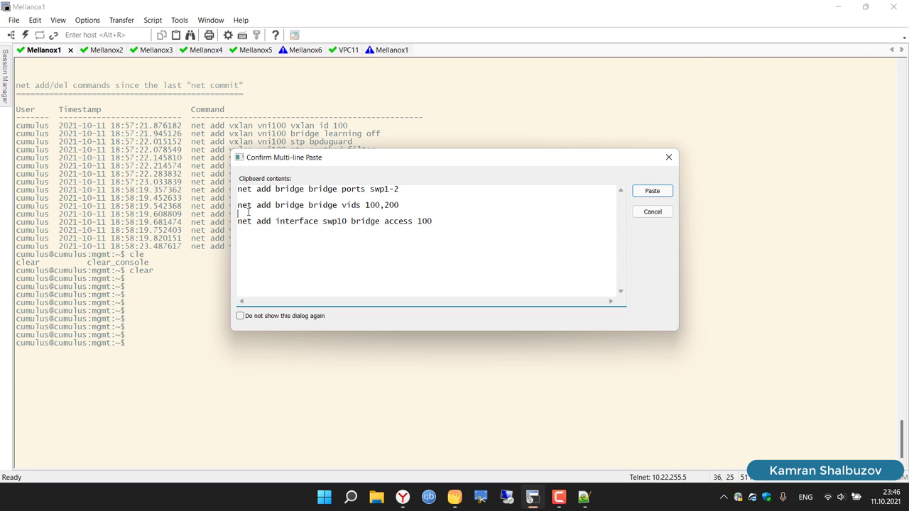
key(BackSpace)
drag(405, 206, 223, 206)
key(BackSpace)
key(BackSpace)
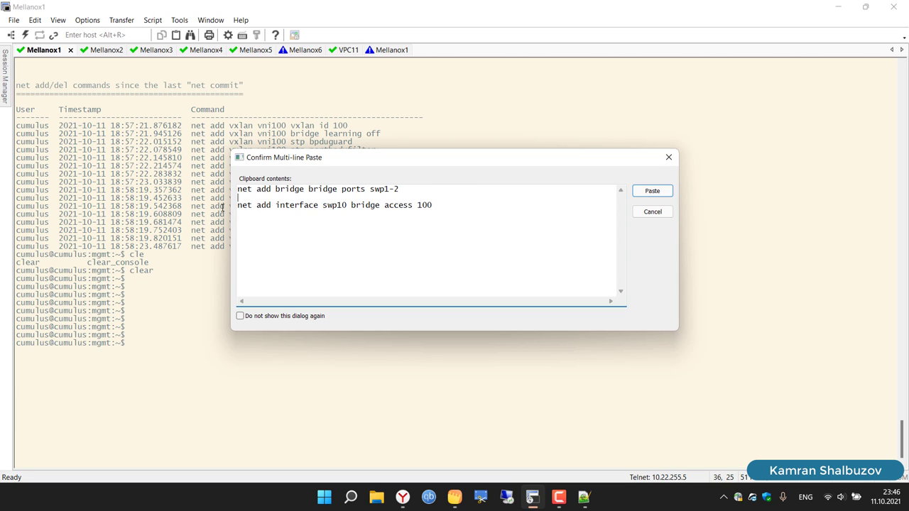
key(BackSpace)
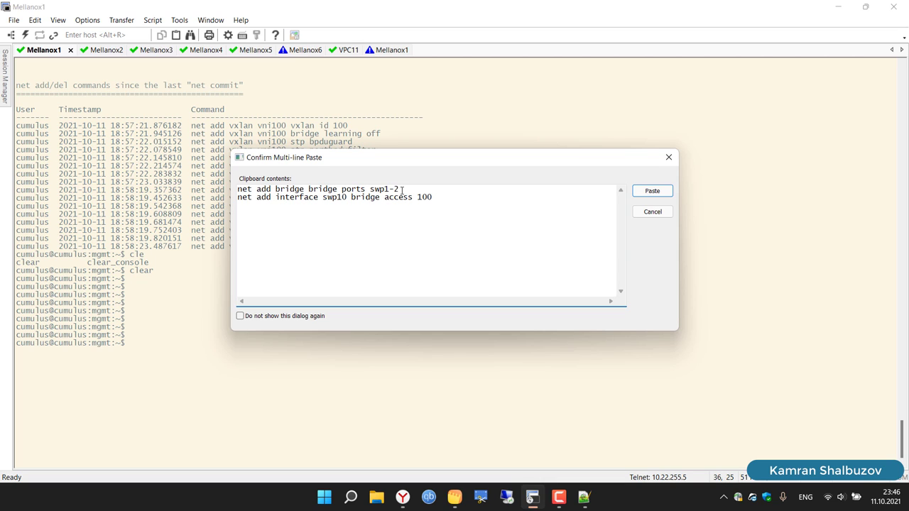
drag(402, 190, 390, 190)
text(0)
Step: Copy the two edited swp10 commands and paste them into Mellanox1
drag(435, 199, 238, 189)
right_click(270, 190)
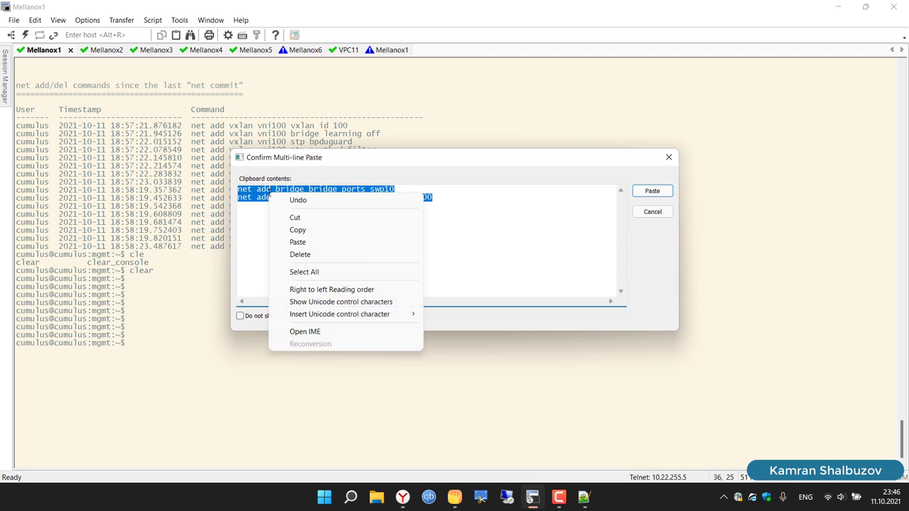
click(296, 231)
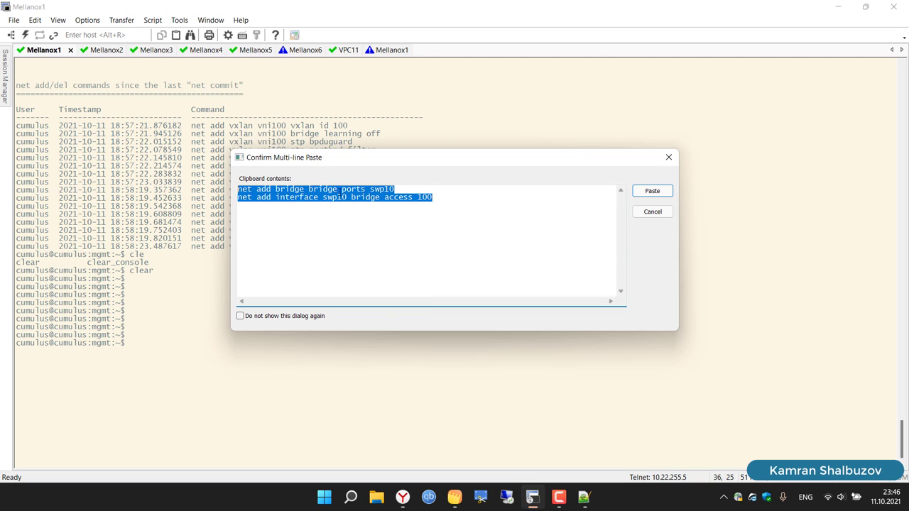
click(398, 192)
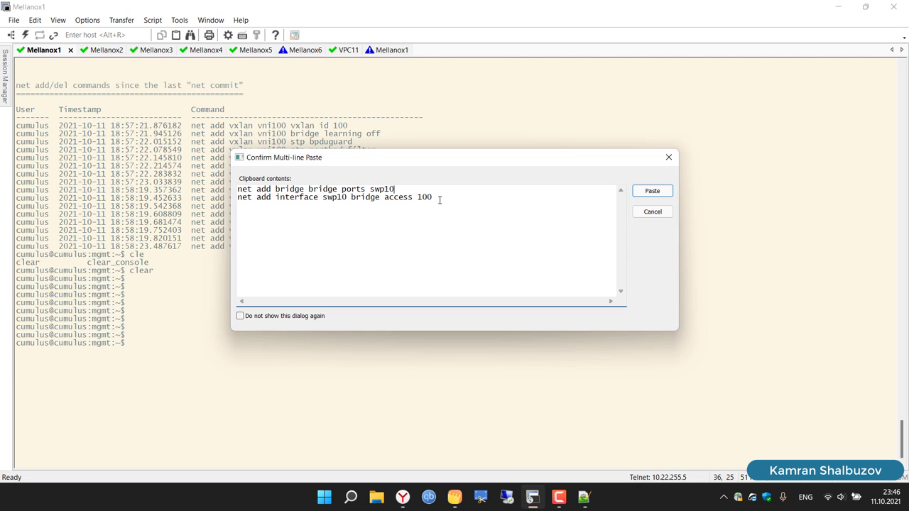
drag(439, 198, 217, 192)
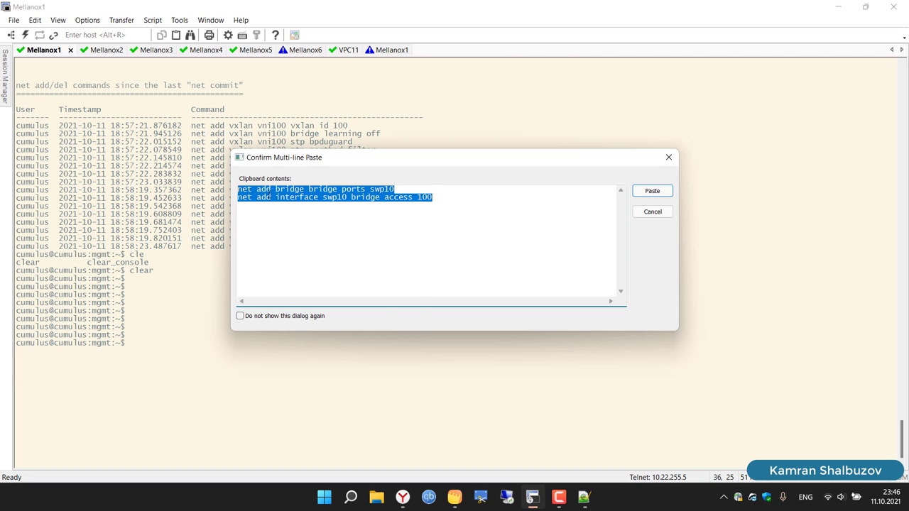
right_click(271, 192)
click(301, 230)
click(653, 191)
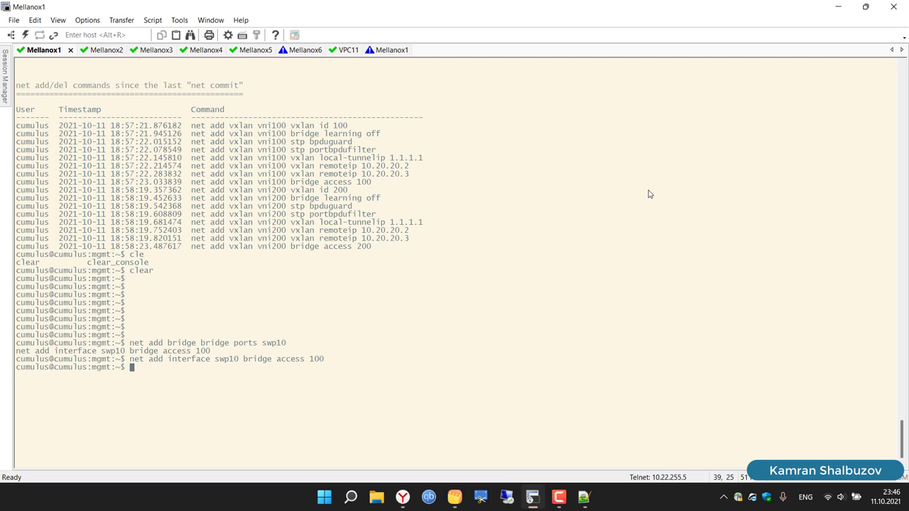
key(Return)
key(Return)
key(Return)
Step: Commit on Mellanox1, then paste the swp10 access 100 commands into Mellanox3 and commit
text(net)
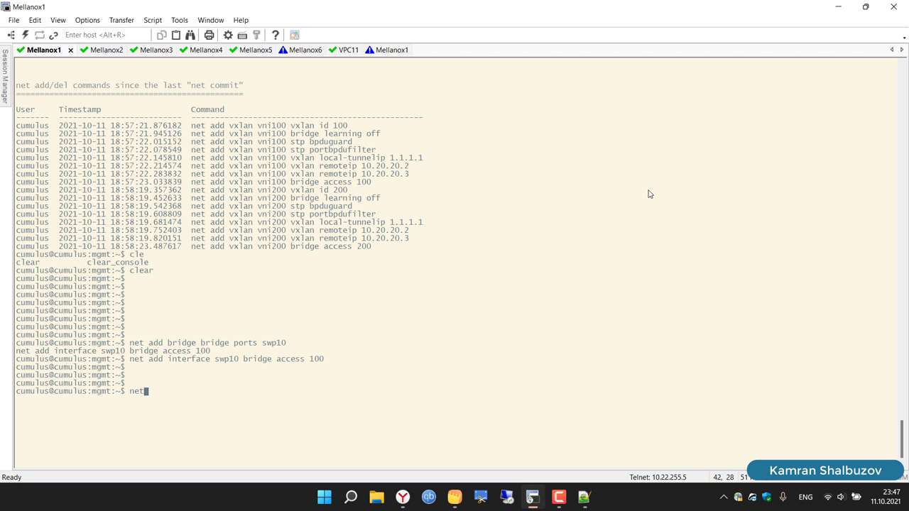
text( commit)
key(Return)
click(148, 50)
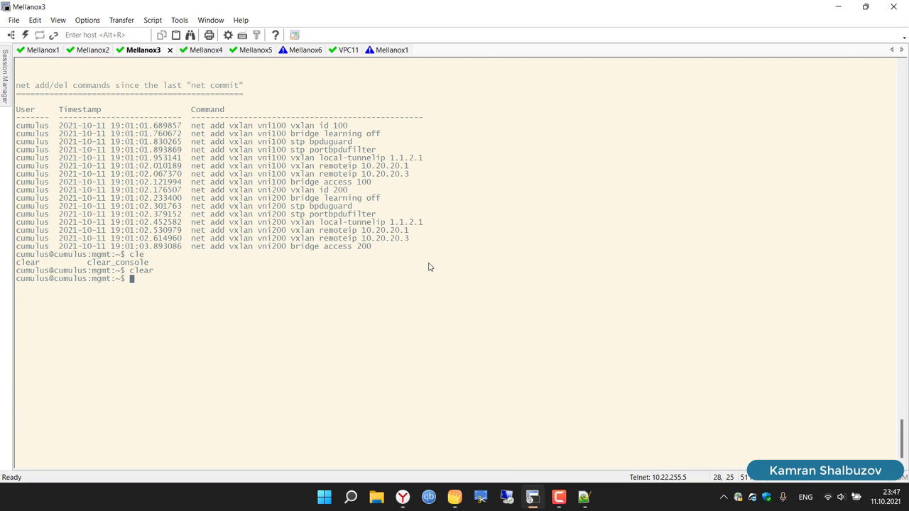
right_click(288, 307)
click(316, 328)
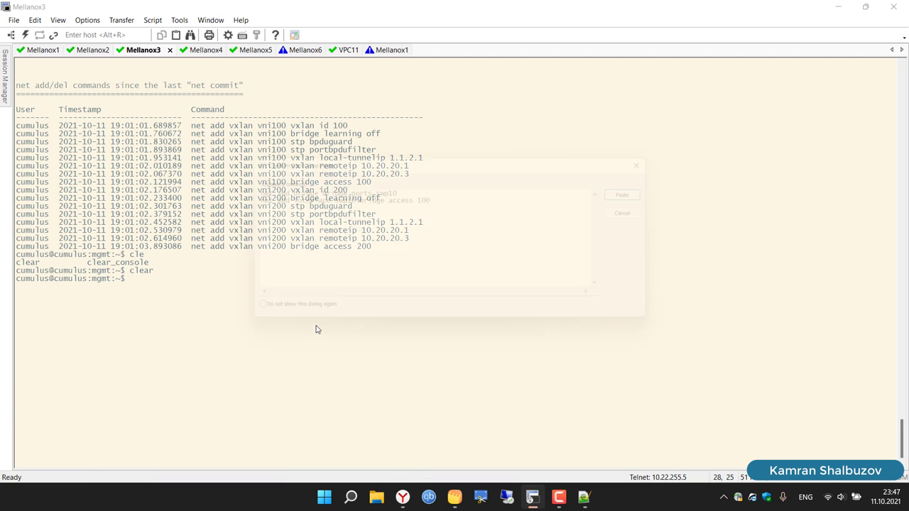
click(653, 191)
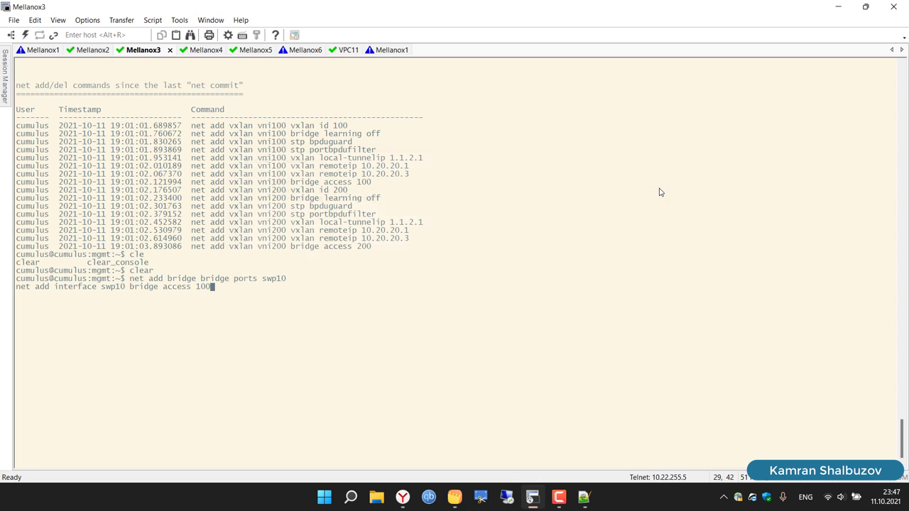
text(net commit)
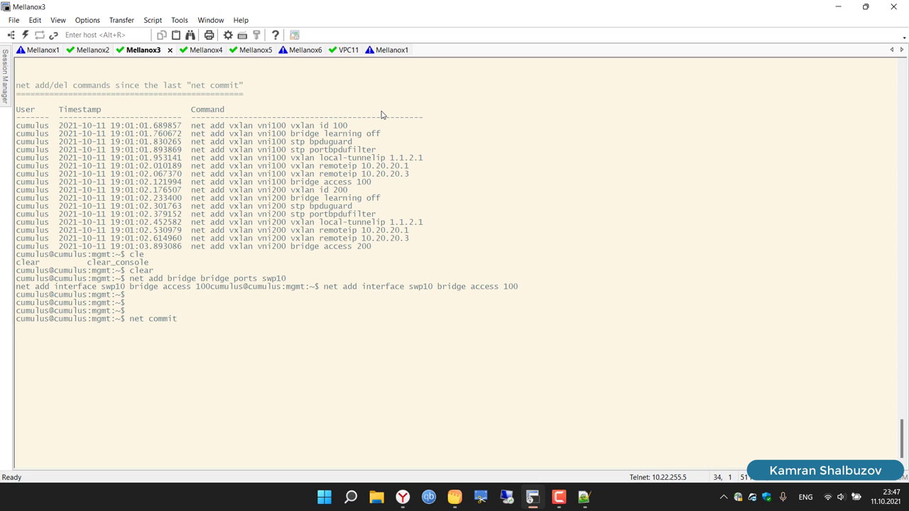
key(Return)
click(19, 53)
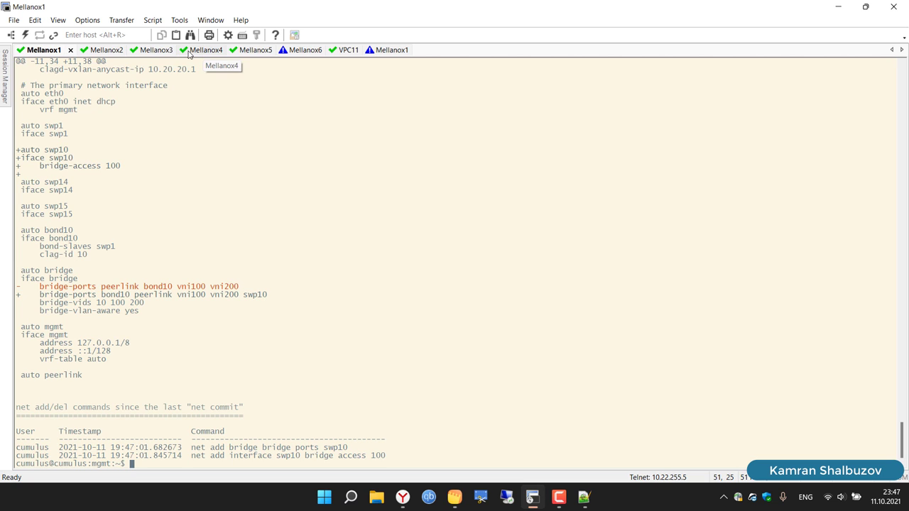
click(157, 51)
Step: Paste the swp10 access 100 commands into Mellanox5 and run net commit
click(257, 50)
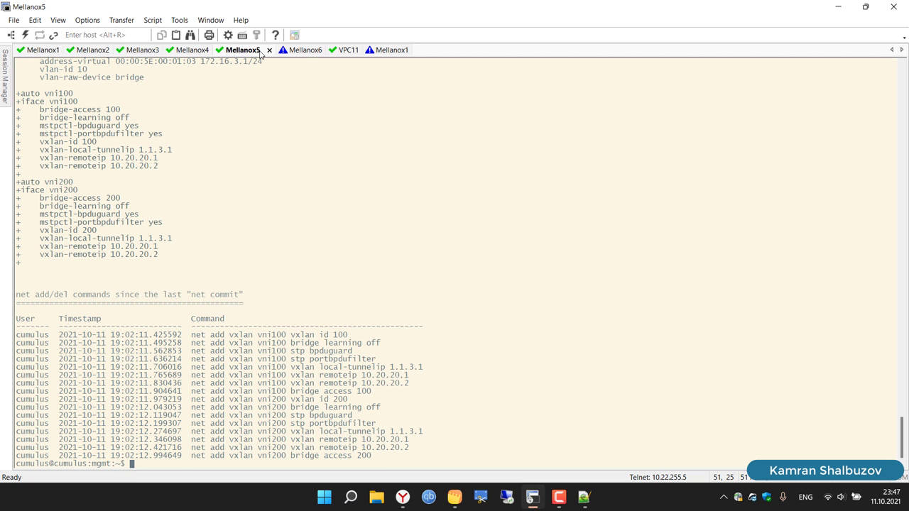
right_click(509, 196)
click(537, 216)
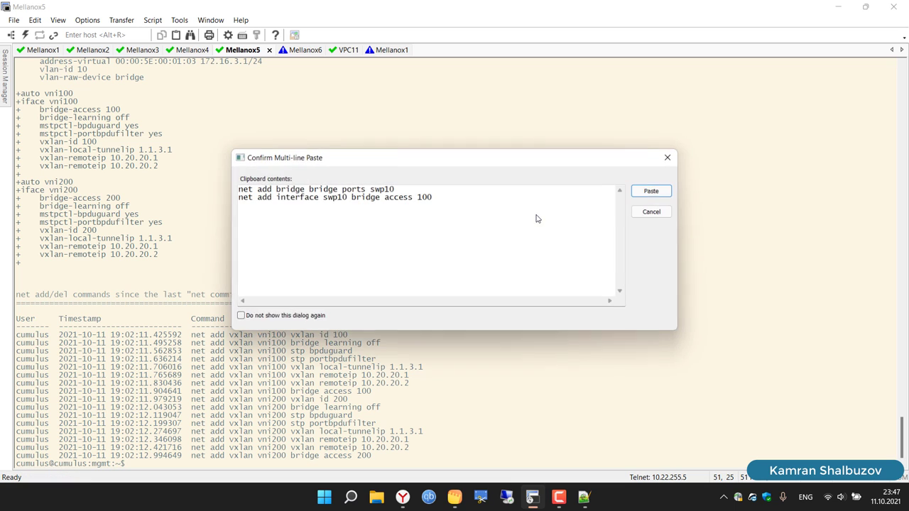
click(647, 192)
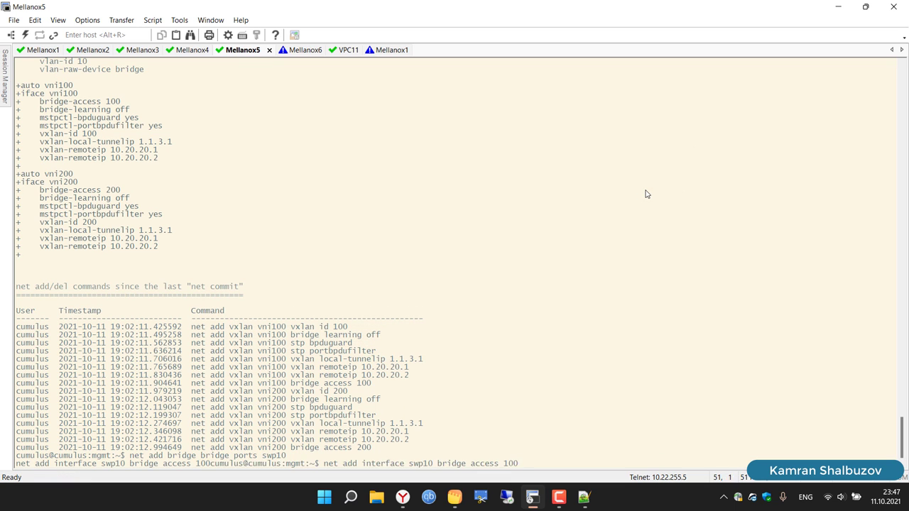
key(Return)
key(Return)
text(net commit)
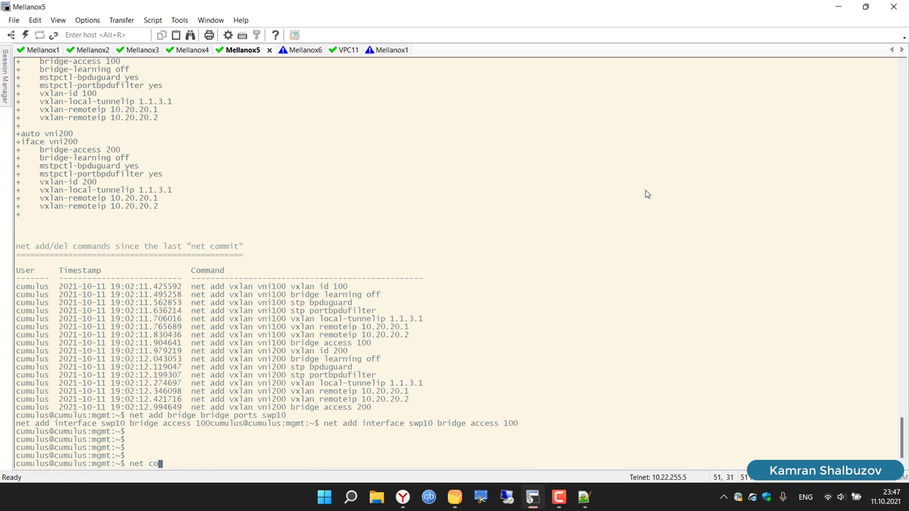
key(Return)
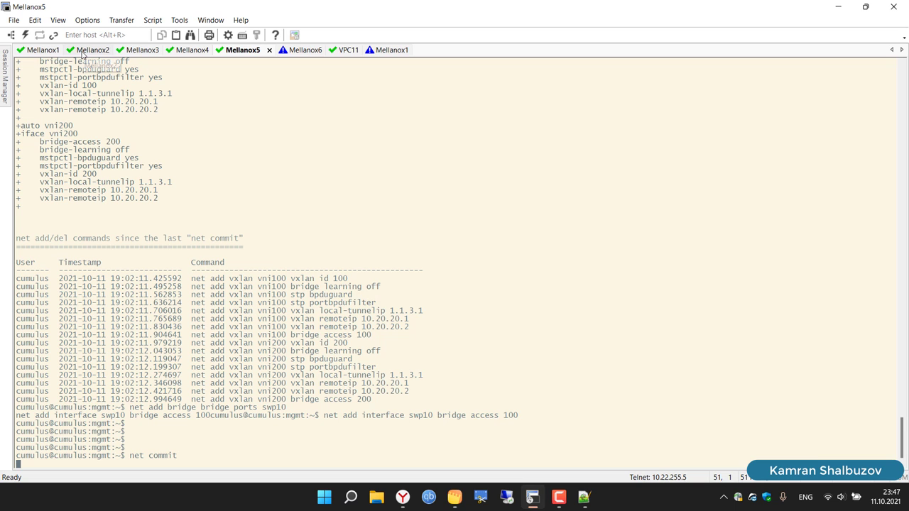
click(84, 52)
Step: Paste the swp10 commands into Mellanox2 with access VLAN 200 and commit
right_click(328, 303)
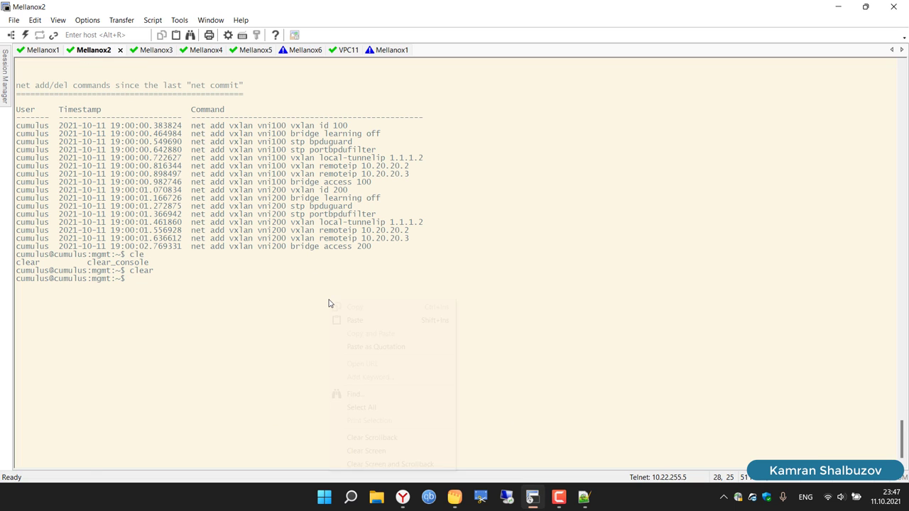
click(355, 321)
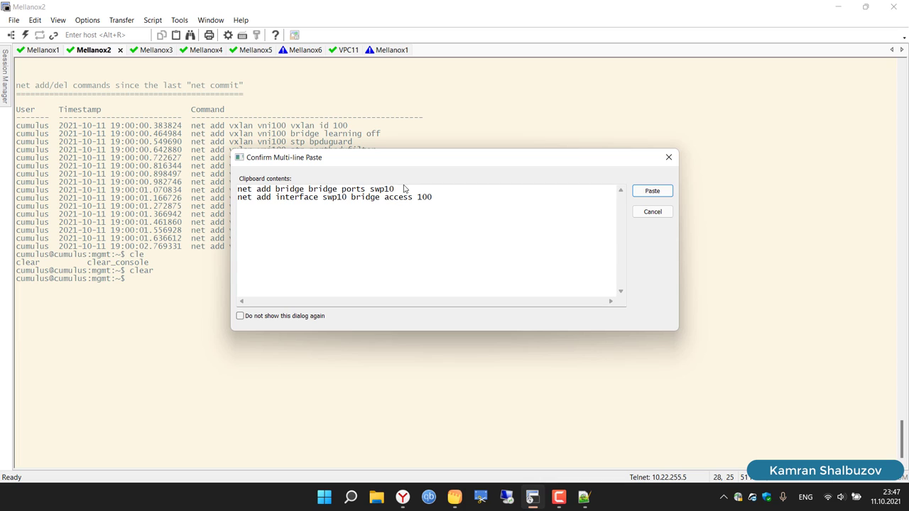
click(441, 200)
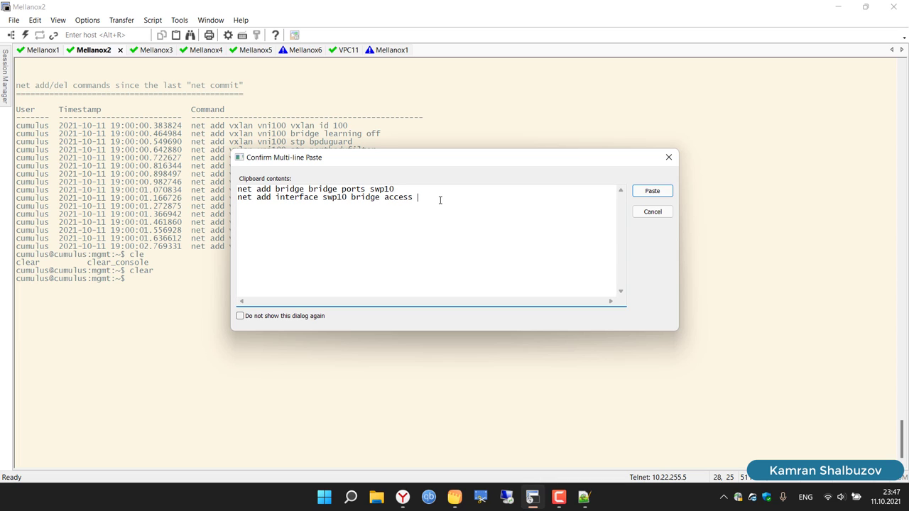
key(ctrl+a)
key(ctrl+c)
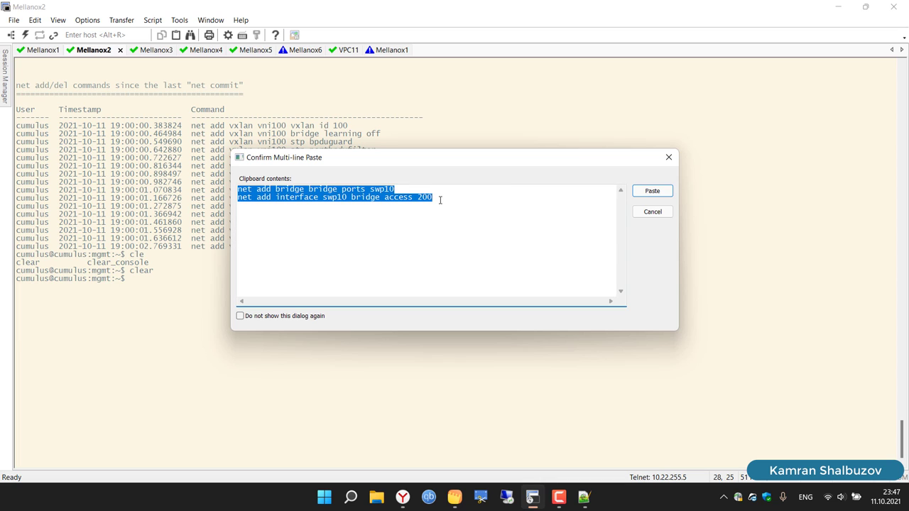
click(403, 497)
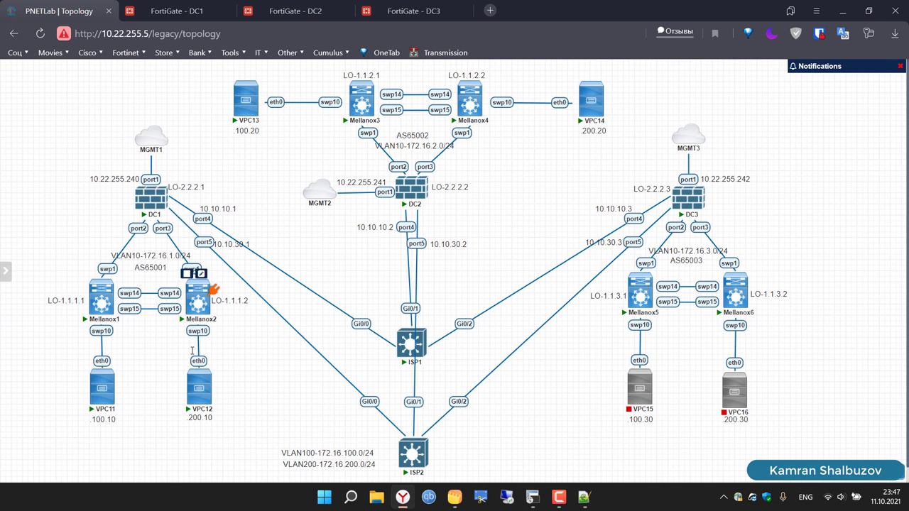
mouse_move(202, 373)
click(533, 497)
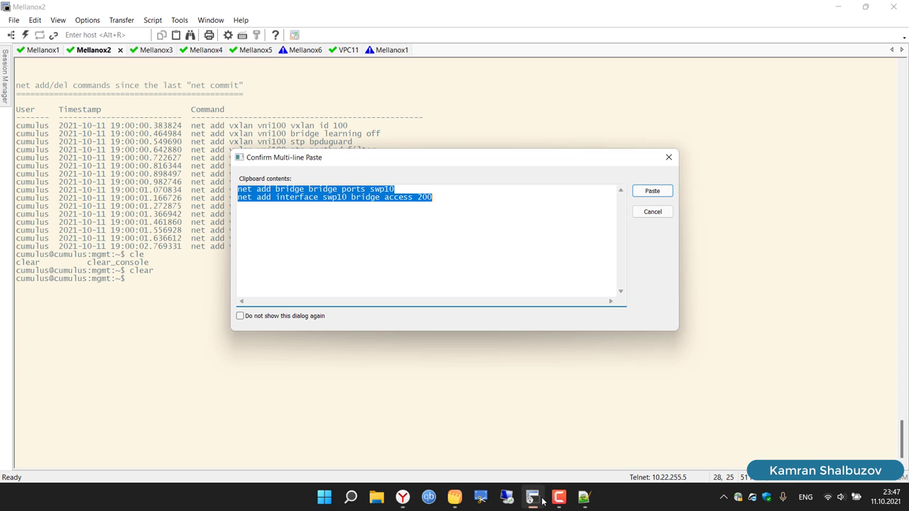
click(652, 191)
key(Return)
key(Return)
key(Return)
key(Return)
text(n)
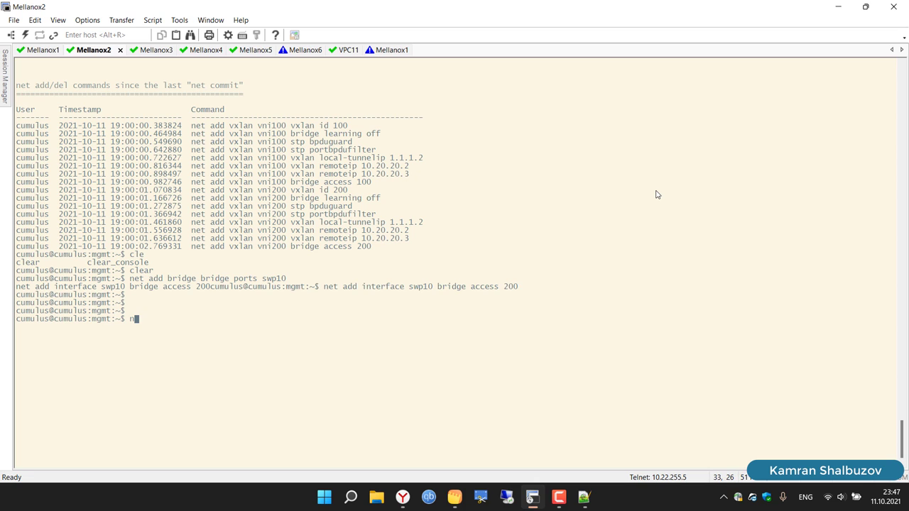
text(et commit)
key(Return)
Step: Add swp10 with access VLAN 200 on Mellanox4 and run net commit
right_click(497, 263)
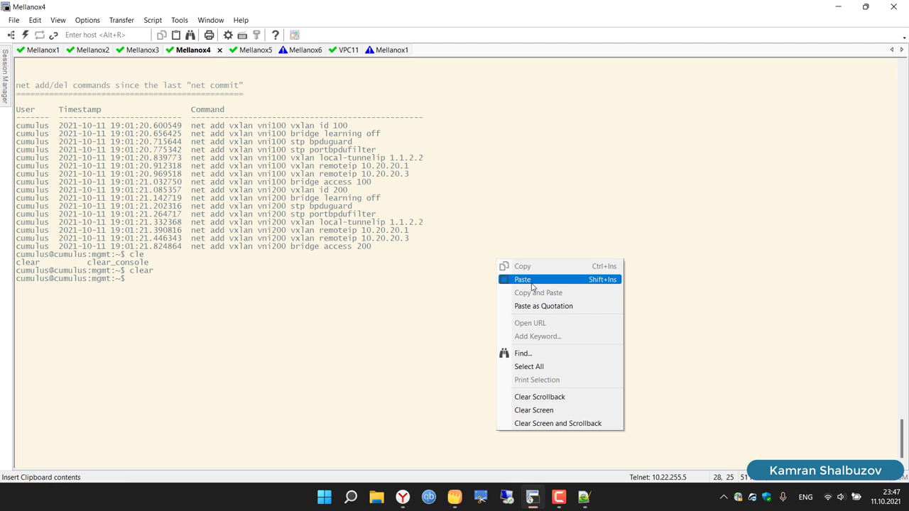
click(532, 284)
click(652, 191)
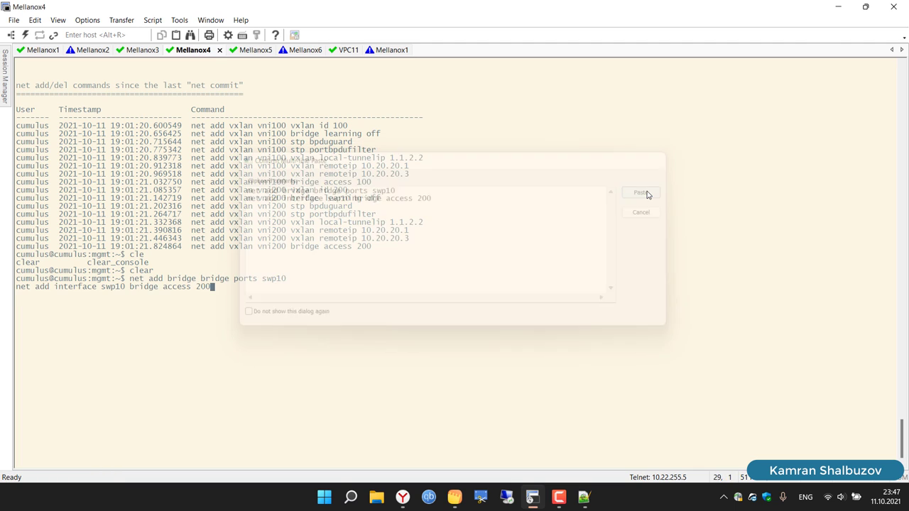
key(Return)
key(Return)
key(Return)
text(net c)
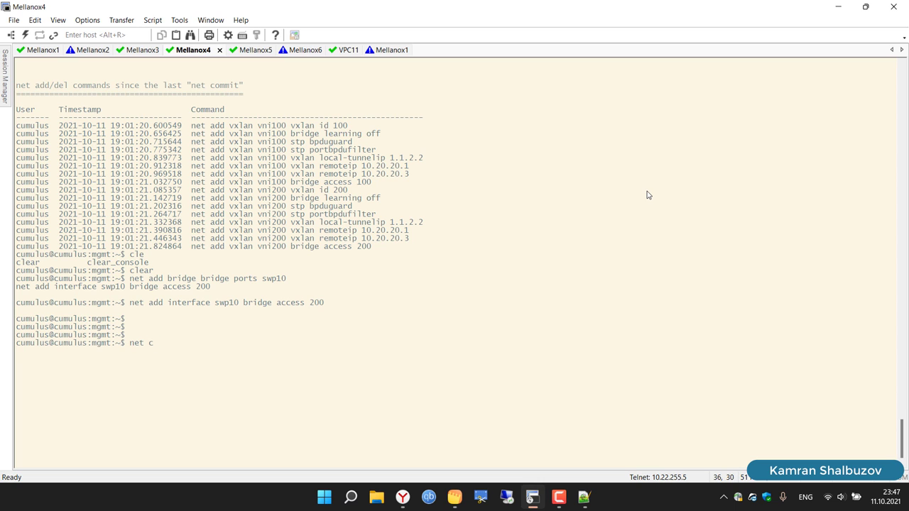
text(ommit)
key(Return)
Step: Add swp10 with access VLAN 200 on Mellanox6 and commit it
click(311, 52)
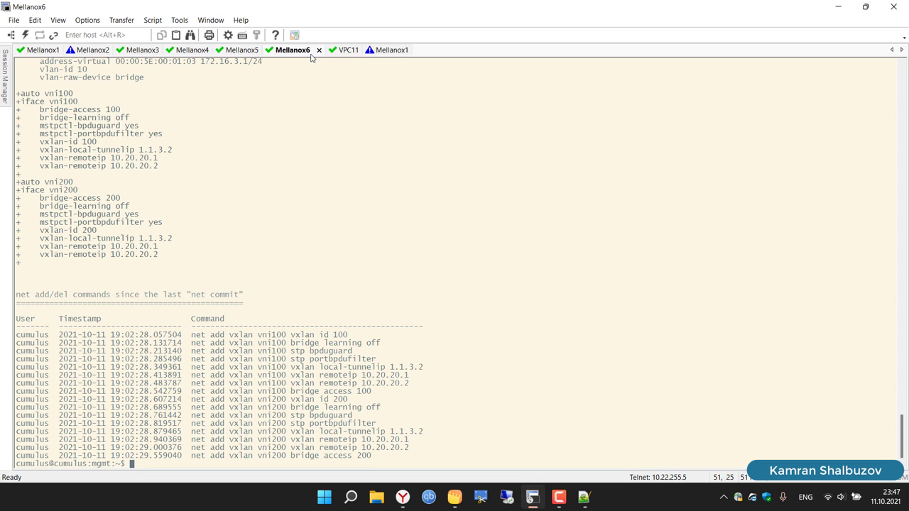
right_click(443, 163)
click(467, 178)
key(Return)
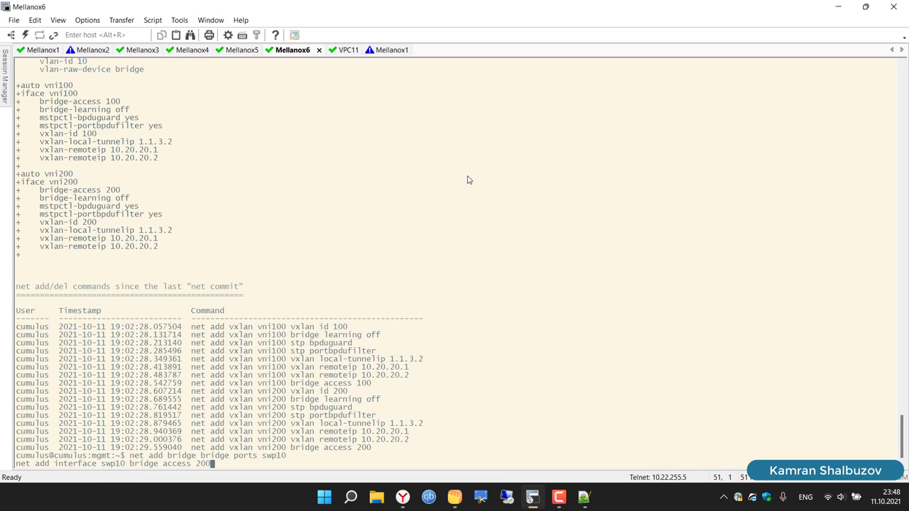
key(Return)
key(Return)
key(Return)
key(Return)
key(Return)
key(Return)
text(net )
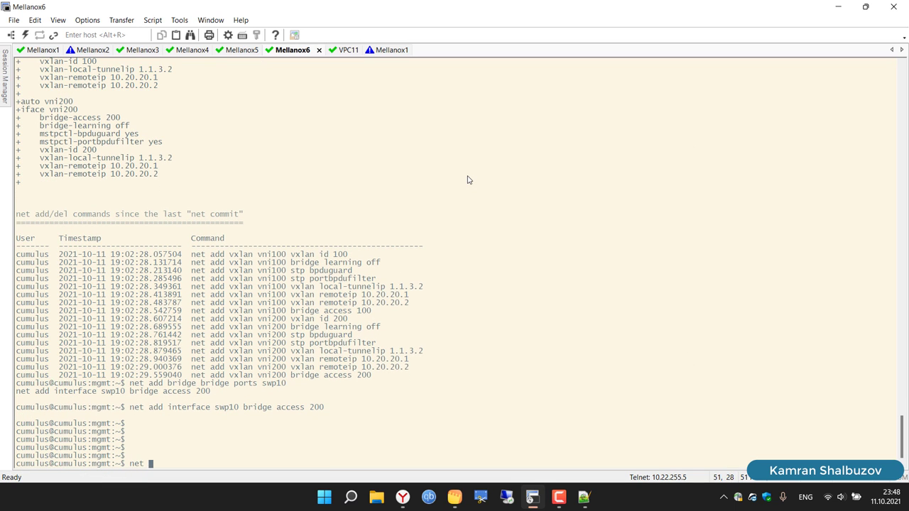
text(commit)
key(Return)
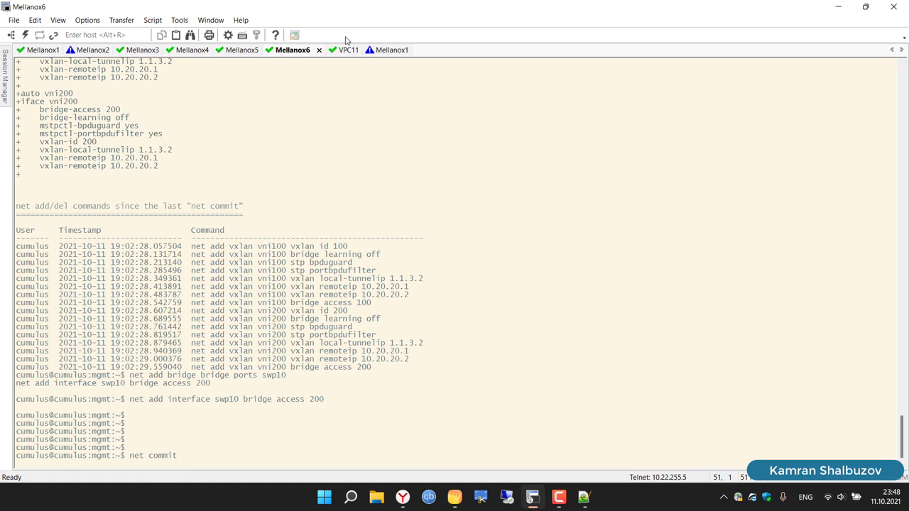
click(388, 50)
Step: Disconnect the duplicate Mellanox1 session and re-run VPC11's ping to 172.16.100.20
click(406, 50)
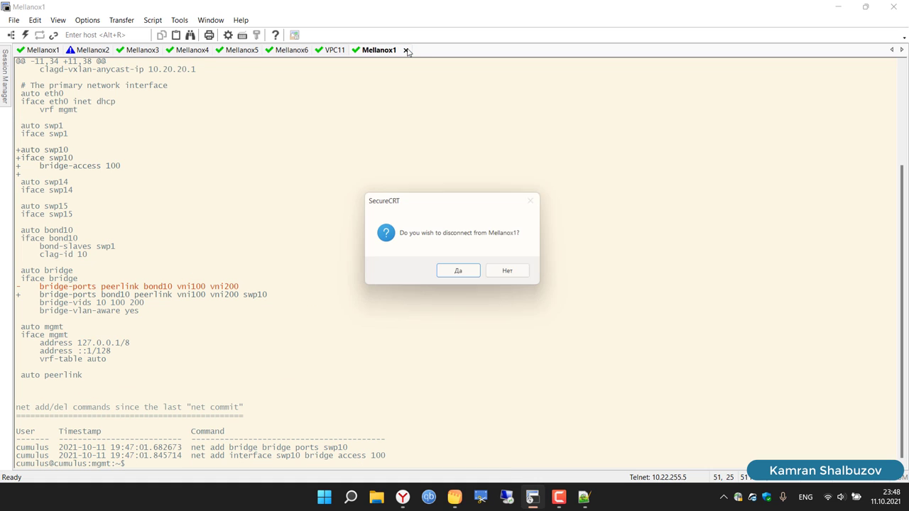
click(474, 272)
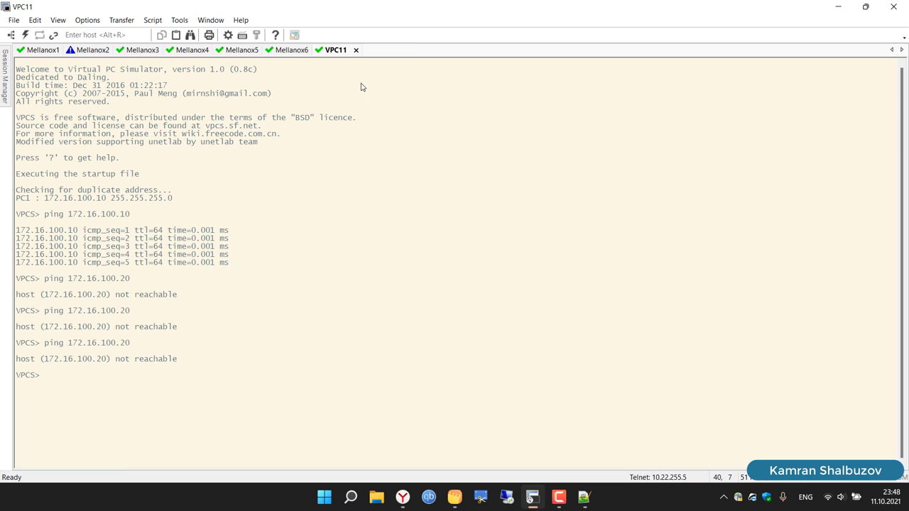
key(Return)
key(Return)
key(Up)
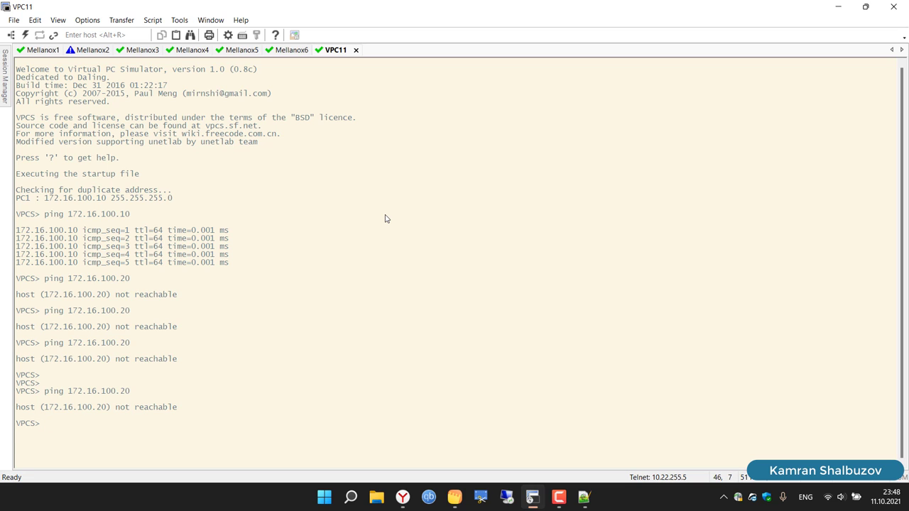
key(Up)
key(Return)
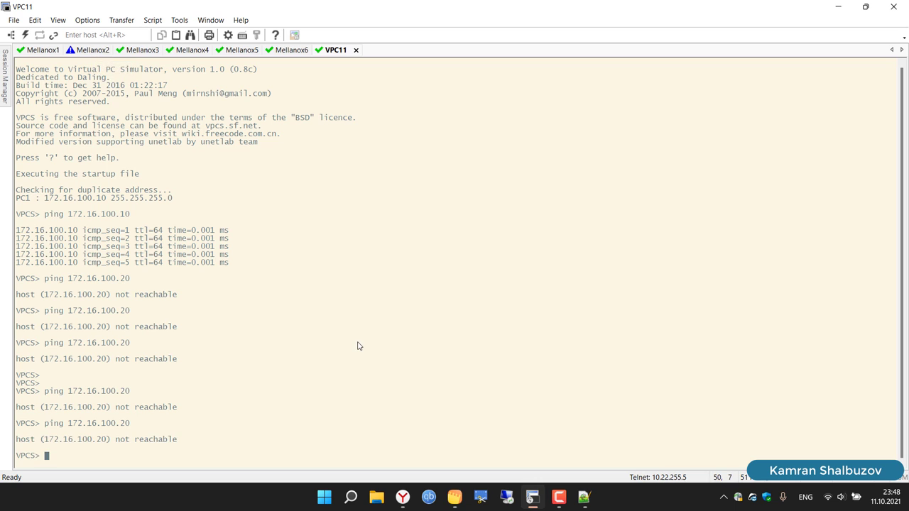
Step: Start a ping from Mellanox1 to 10.20.20.2
click(39, 50)
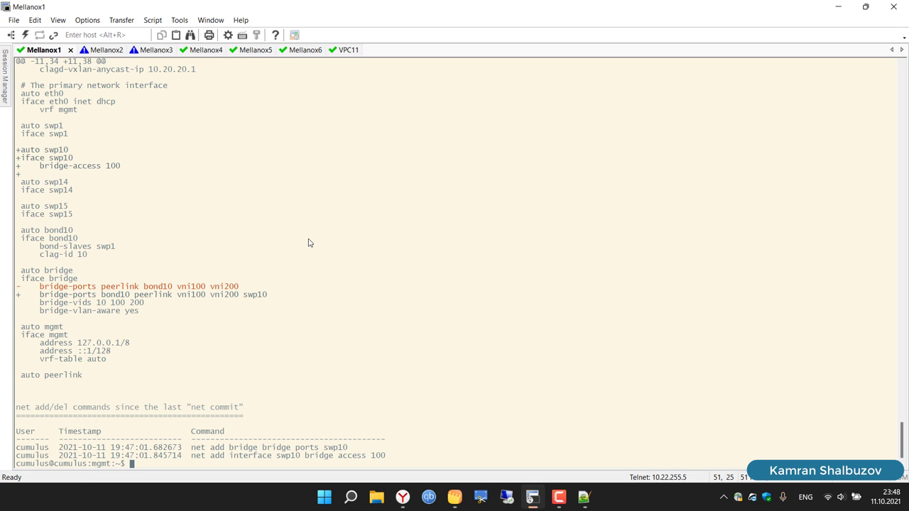
text(ping 10.20.20.2)
key(Return)
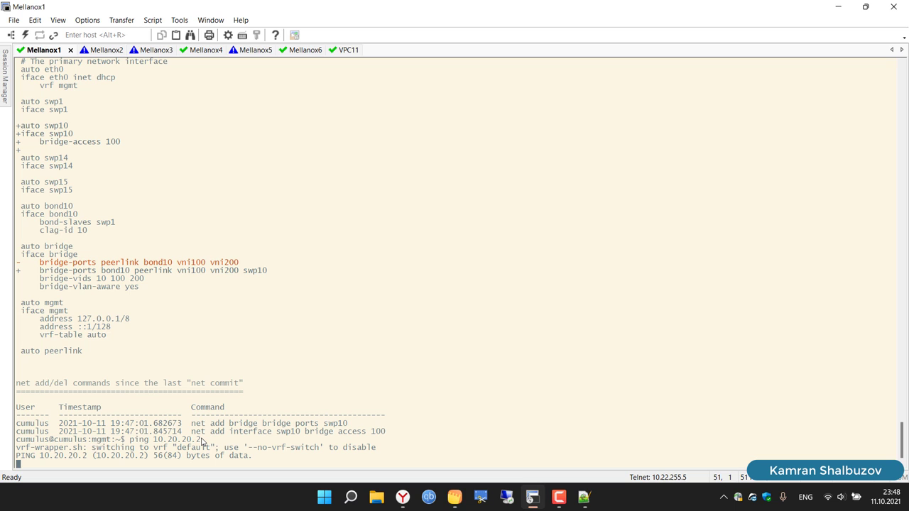
Step: Stop the 10.20.20.2 ping and ping 10.20.20.3 from Mellanox1, both with 100% loss
key(ctrl+c)
key(Up)
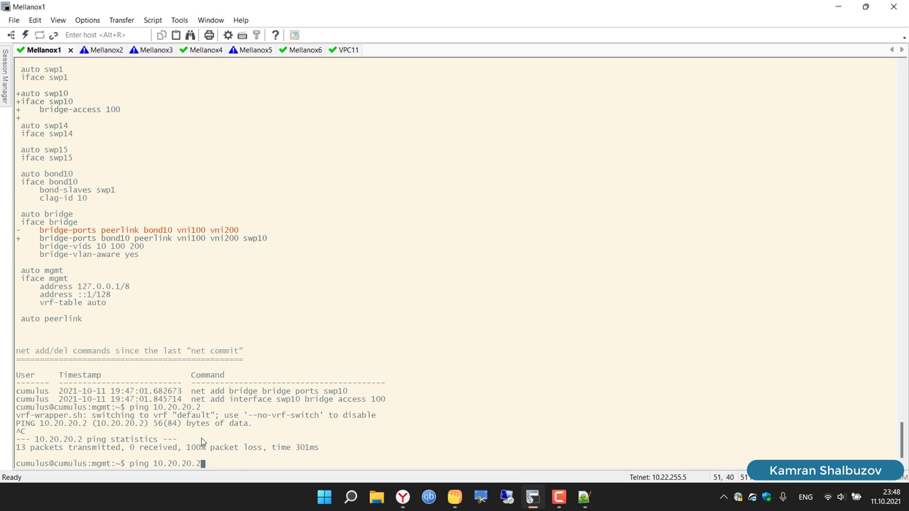
key(BackSpace)
text(3)
key(Return)
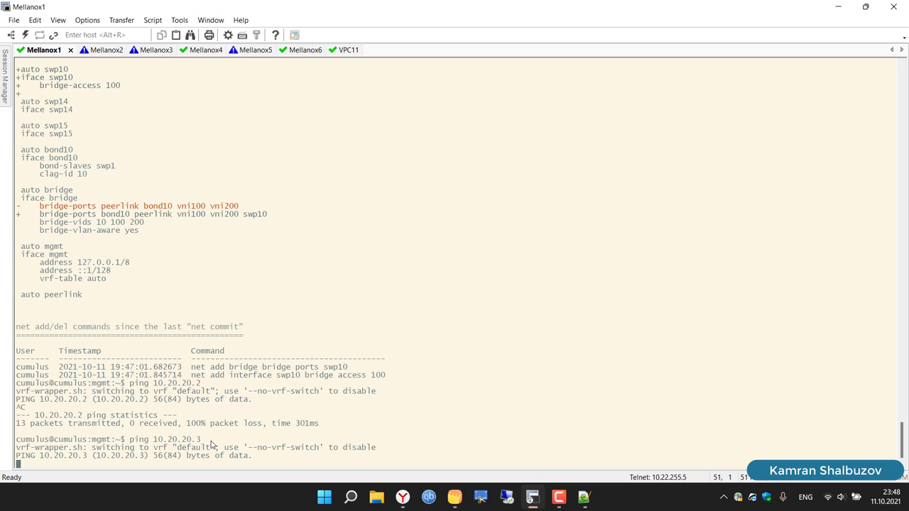
key(ctrl+c)
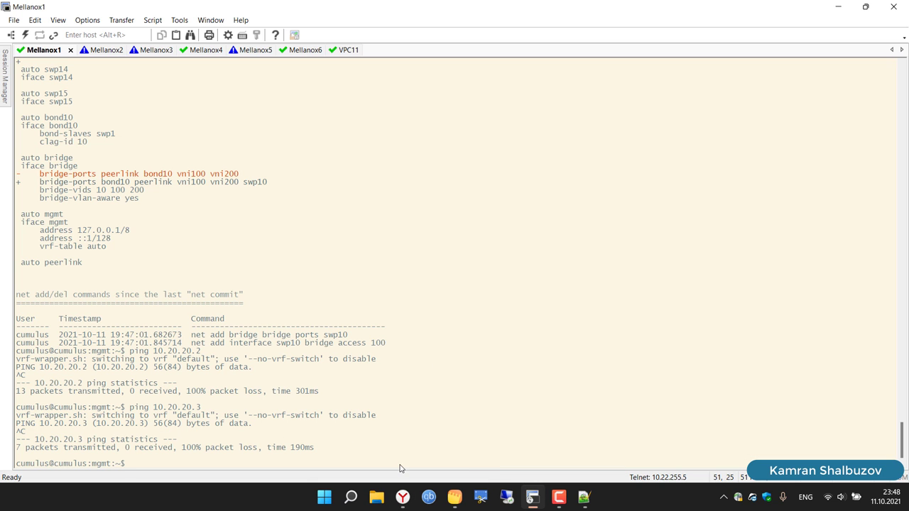
click(403, 497)
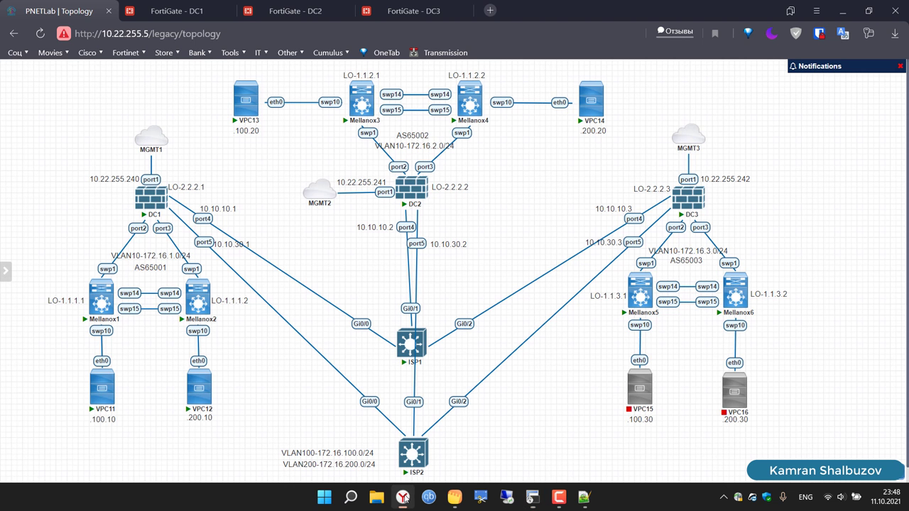
Step: Inspect DC1's static routes 2.2.2.2/32, 10.20.20.2/32 and 10.20.20.3/32 via SD-WAN-DC2
click(155, 5)
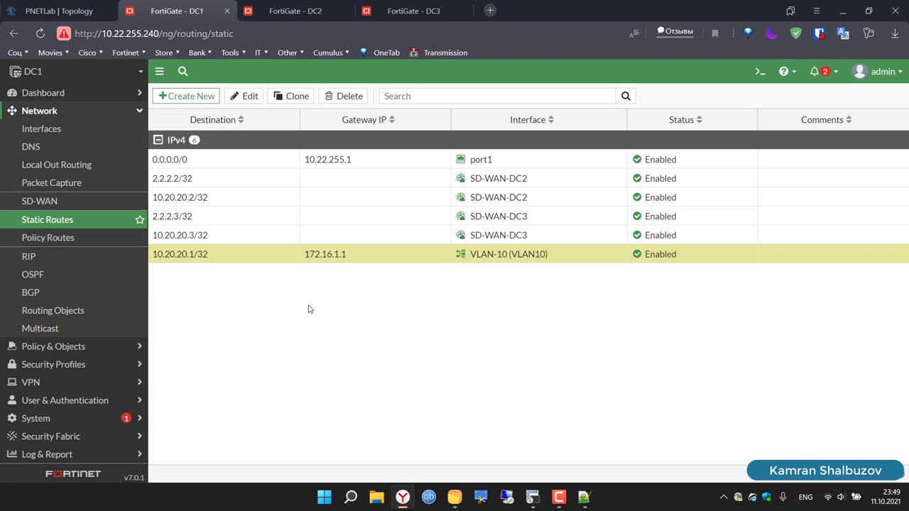
click(206, 183)
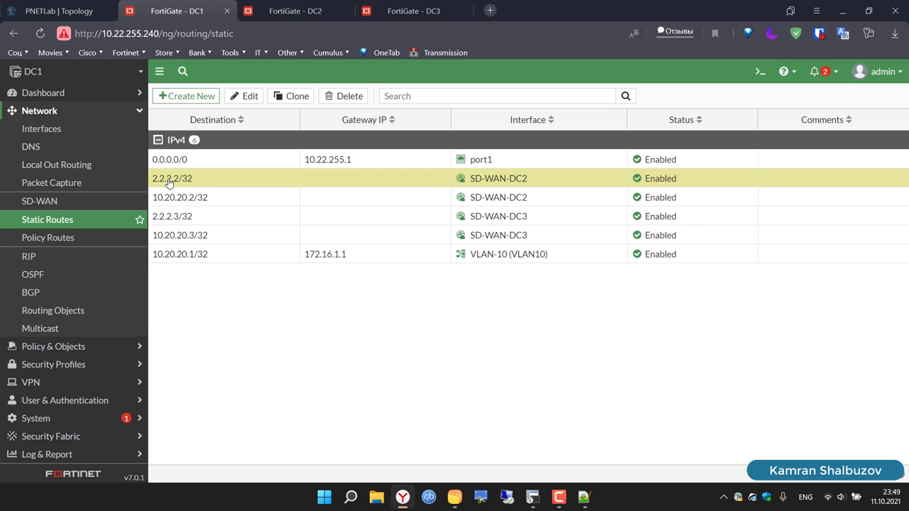
click(208, 200)
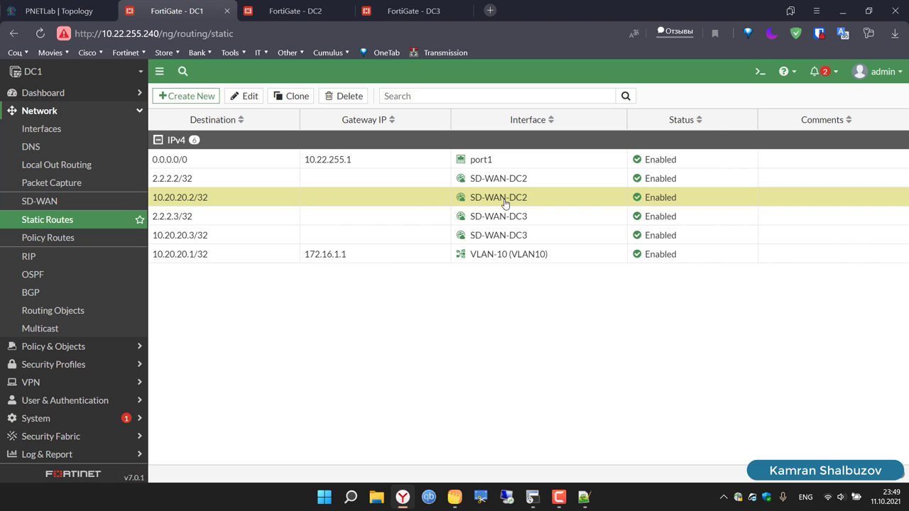
mouse_move(527, 204)
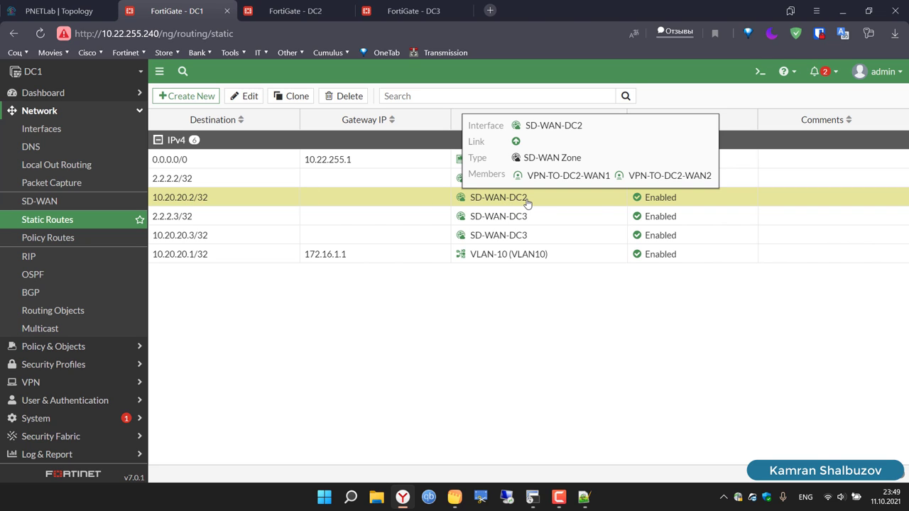
click(237, 239)
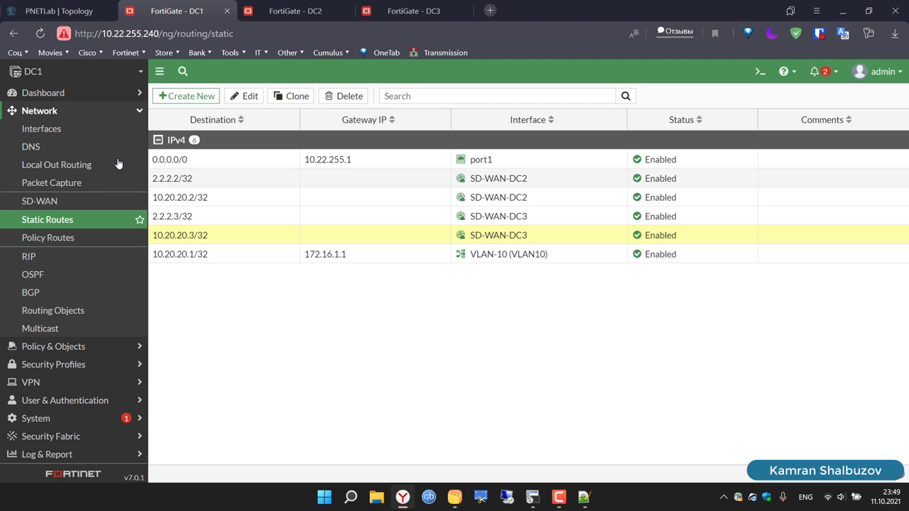
click(37, 135)
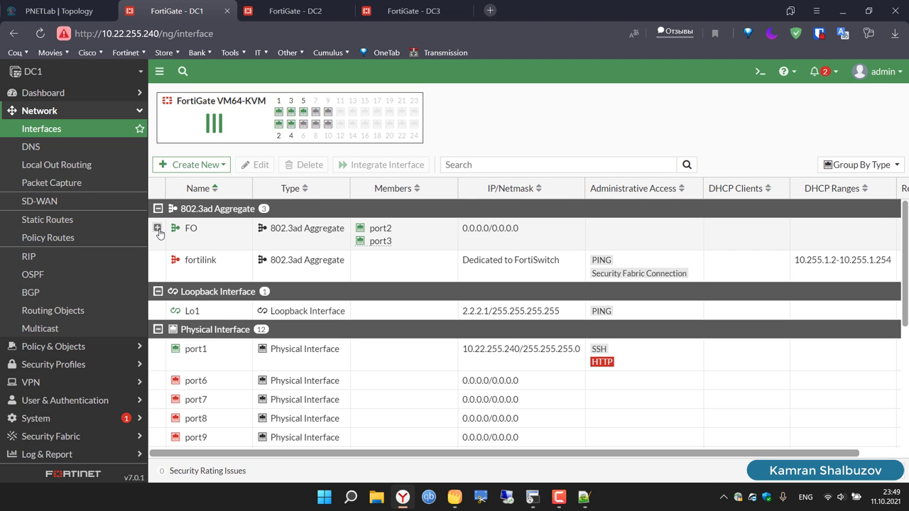
Step: Expand the FO aggregate to show VLAN-10 and review DC1's firewall policy table
click(157, 229)
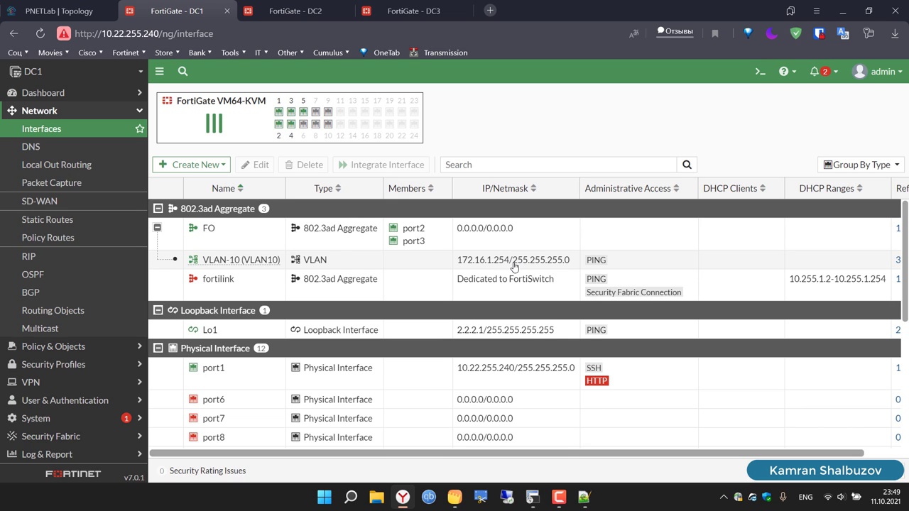
click(82, 346)
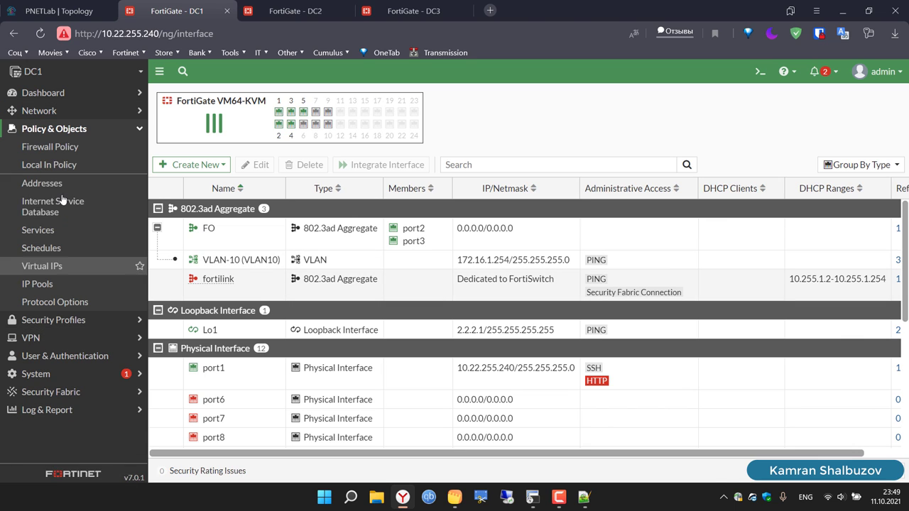
click(49, 147)
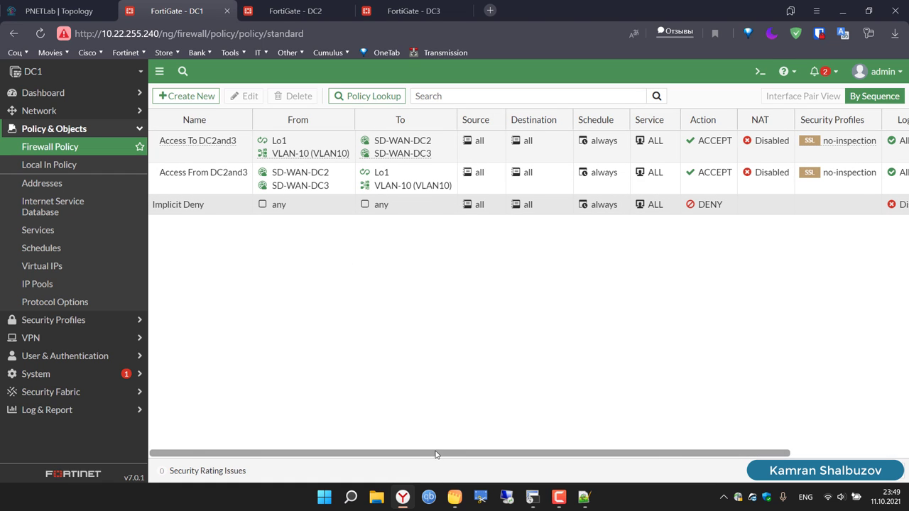
drag(436, 455, 571, 461)
drag(655, 461, 789, 225)
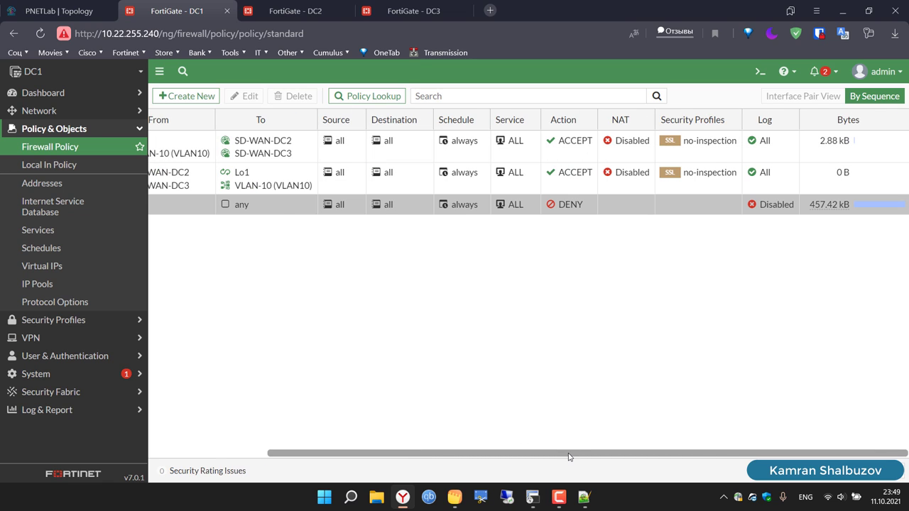
drag(565, 454, 443, 462)
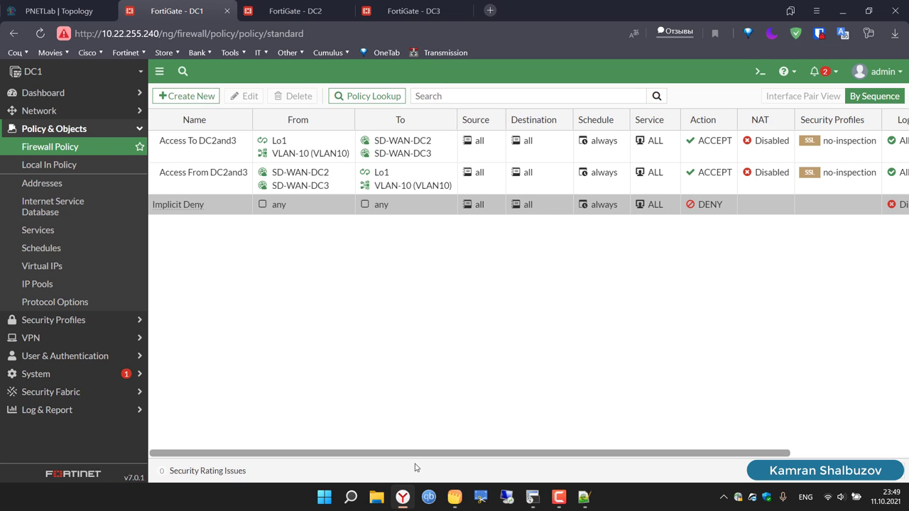
click(534, 497)
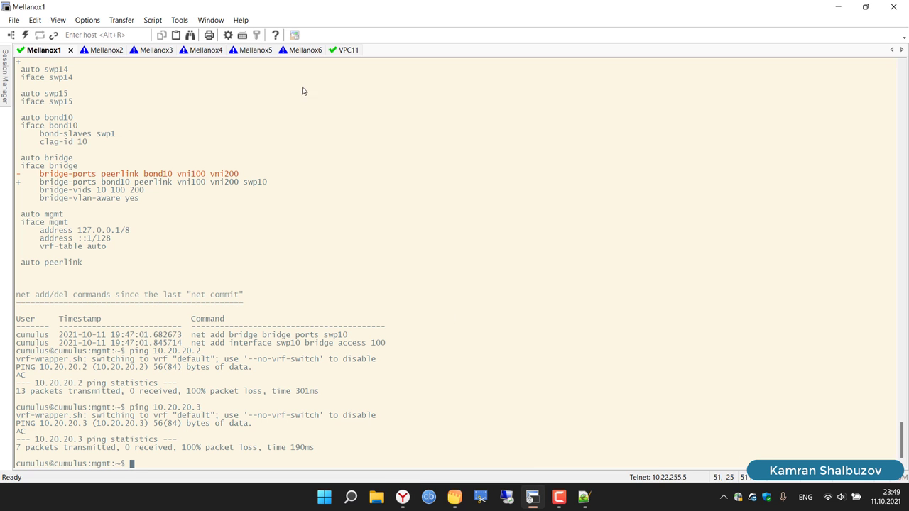
Step: Move through the Mellanox consoles to VPC11 and rerun its ping to 172.16.100.20, which now succeeds
click(95, 51)
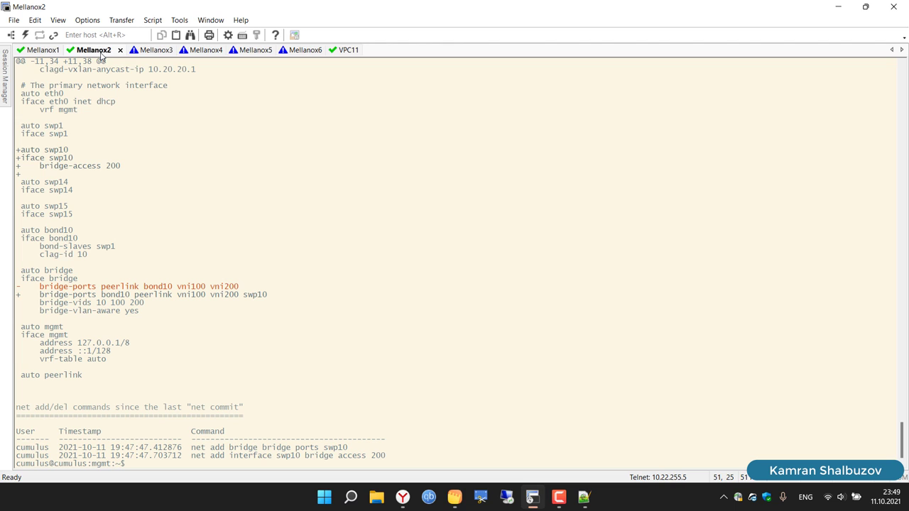
click(154, 52)
click(203, 51)
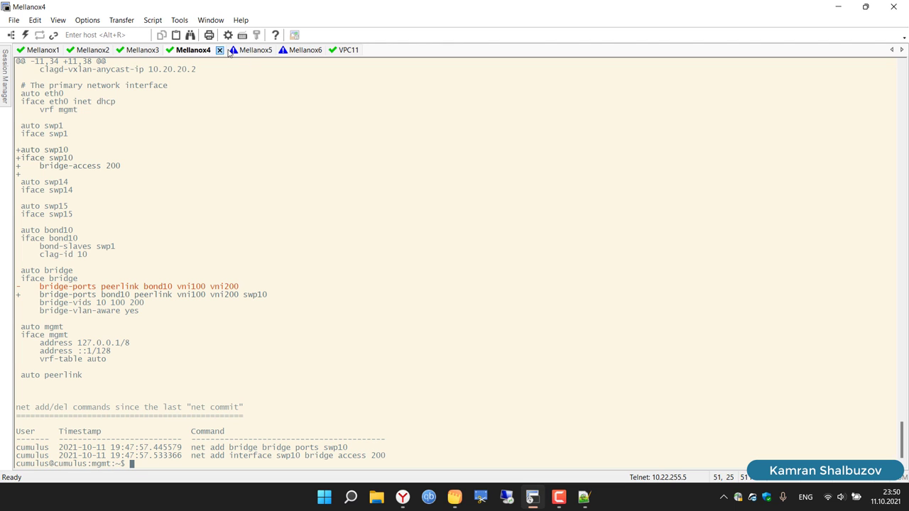
click(231, 52)
click(284, 53)
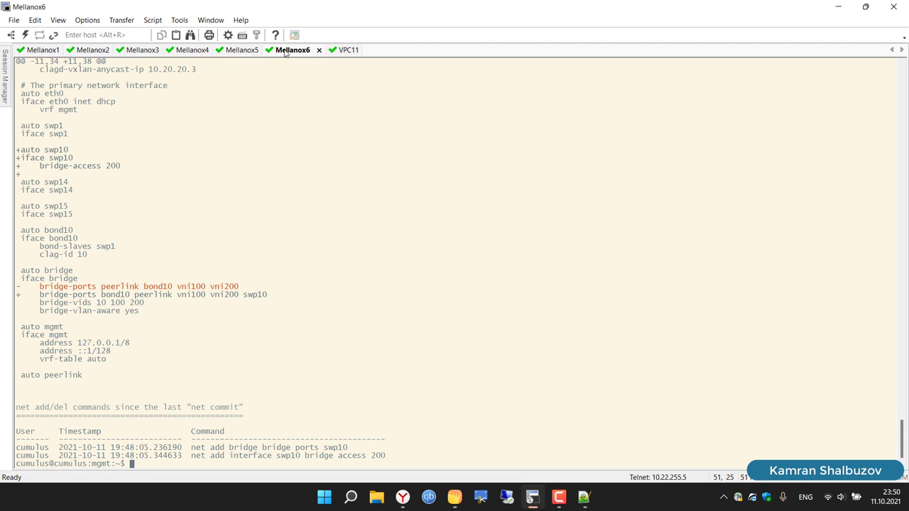
click(344, 51)
key(Return)
key(Return)
key(Return)
key(Up)
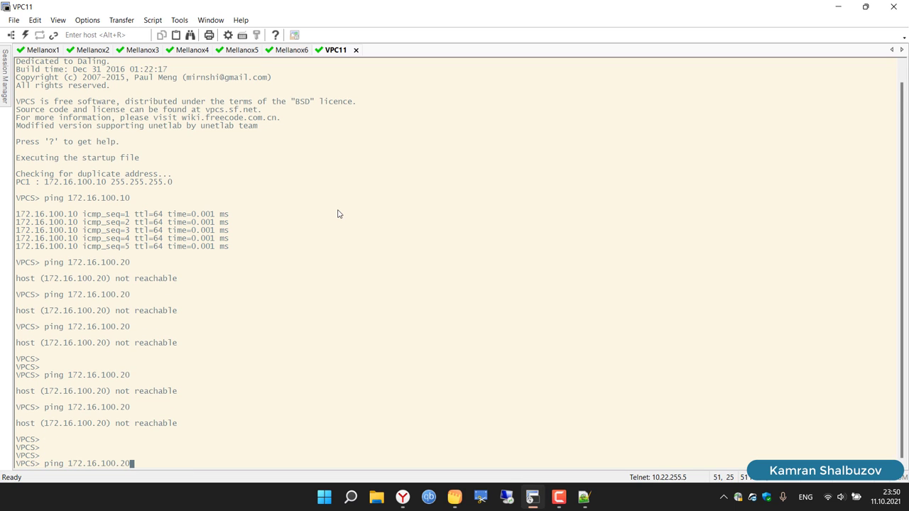
key(Return)
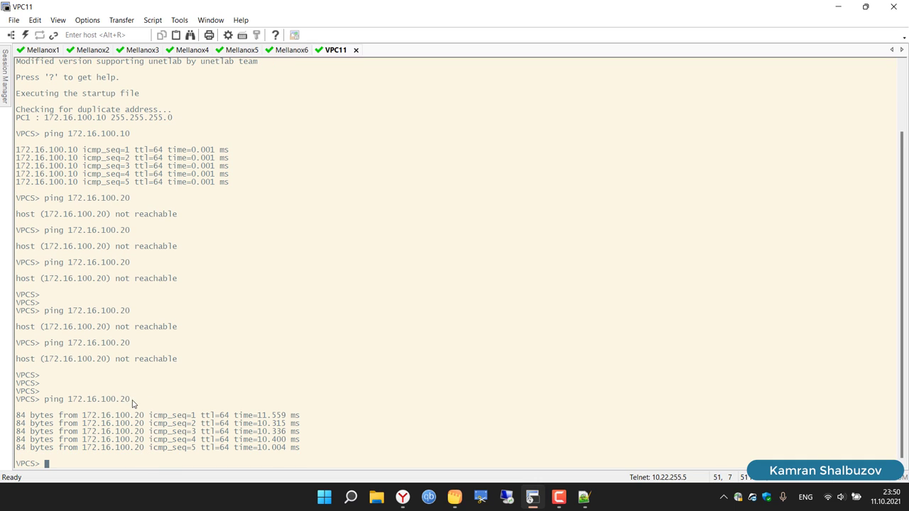
Step: Ping 172.16.100.30 from VPC11, still unreachable, and bring the FortiGate DC1 browser back
key(Up)
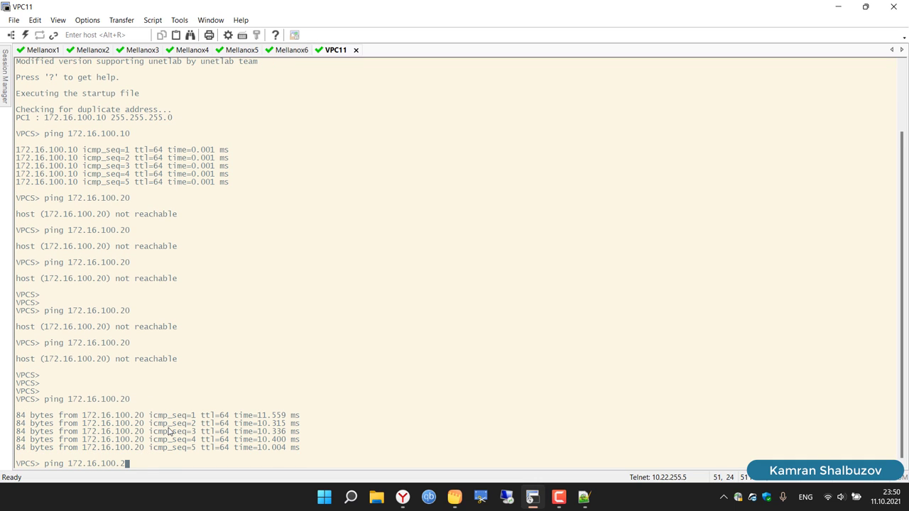
key(BackSpace)
text(30)
key(Return)
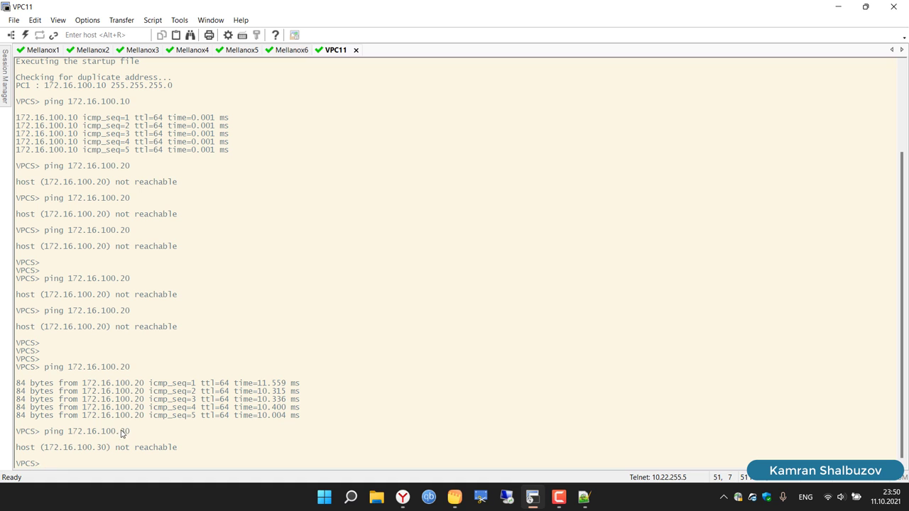
click(402, 499)
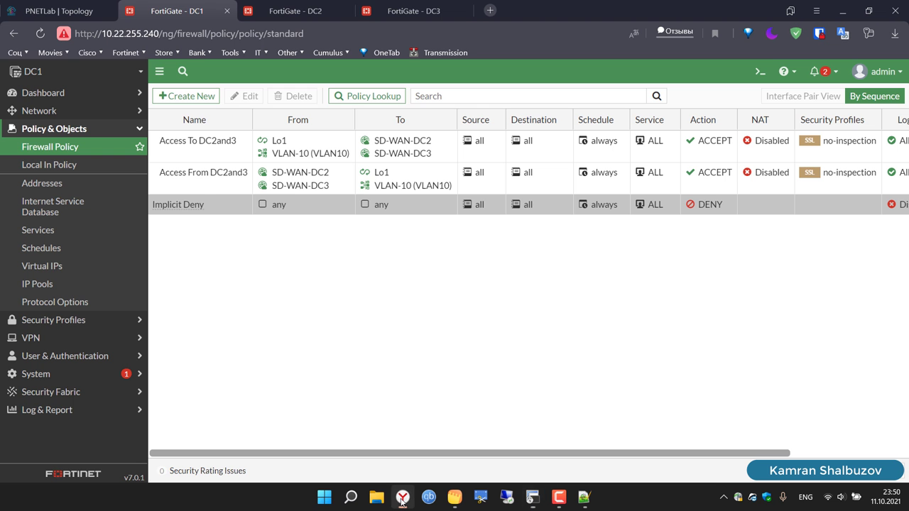
Step: Start VPC15 and VPC16 in the PNETLab topology and open VPC15's console in SecureCRT
click(91, 7)
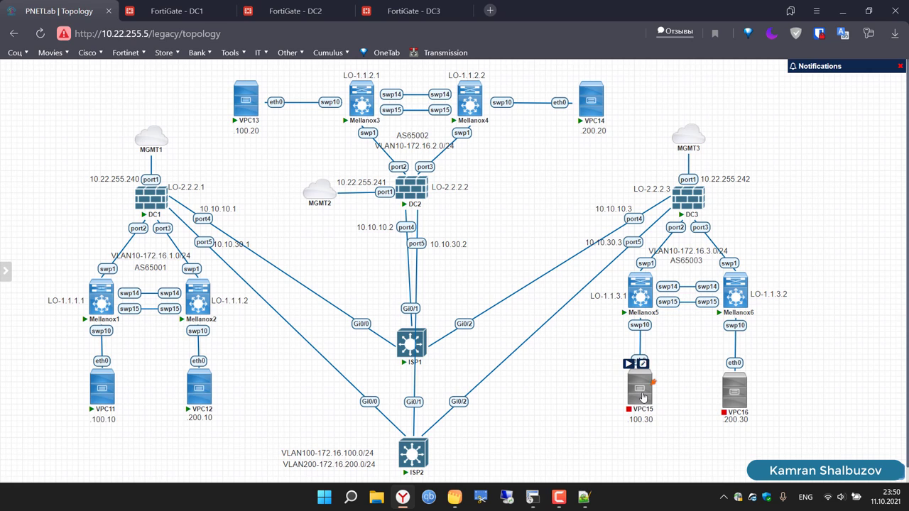
click(629, 366)
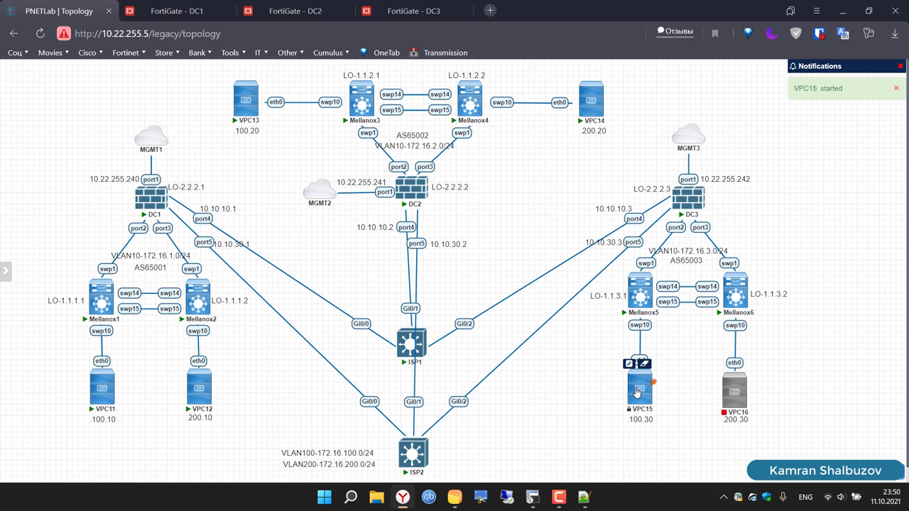
click(723, 367)
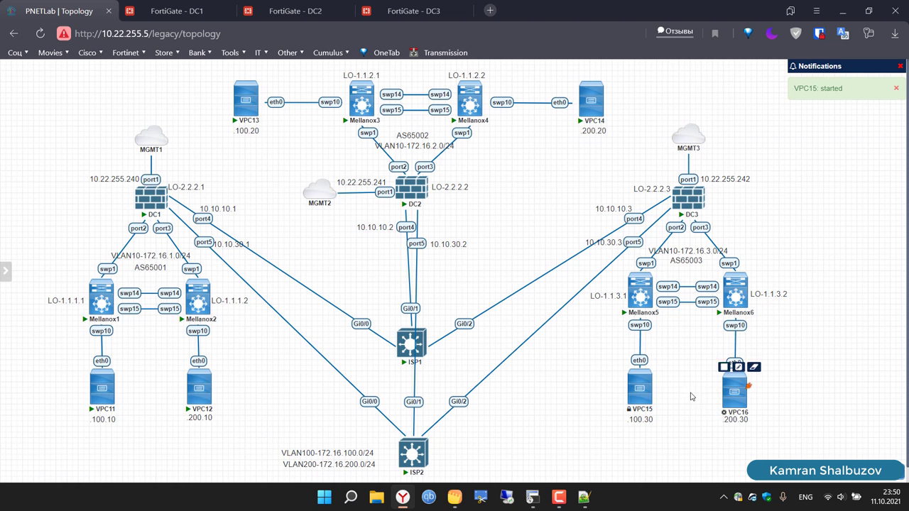
click(634, 384)
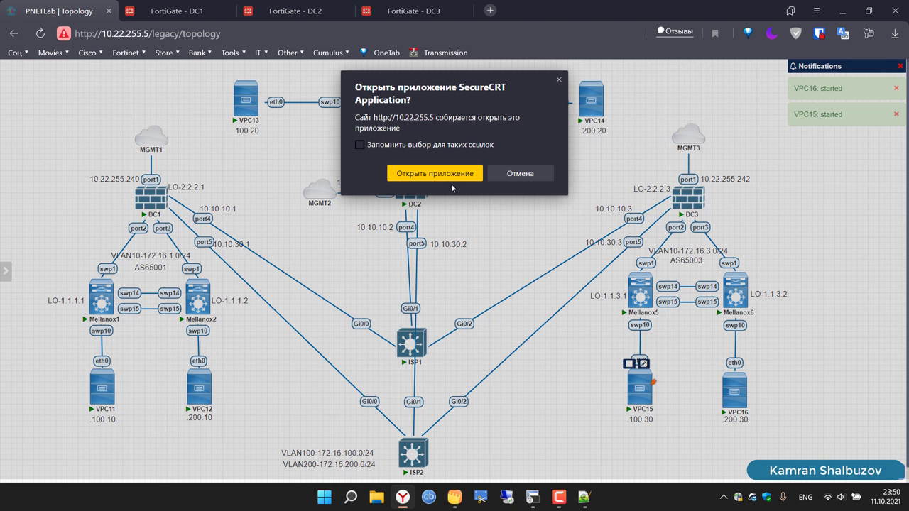
click(417, 176)
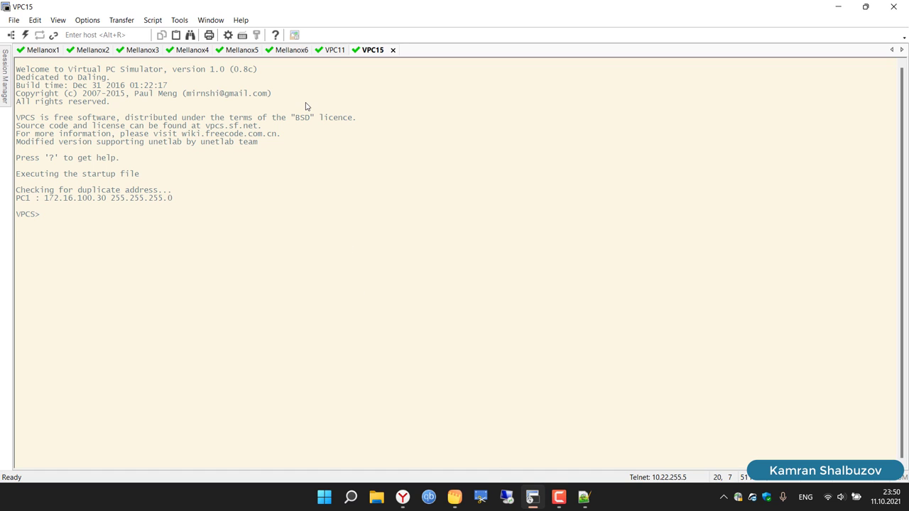
Step: Rerun VPC11's ping to 172.16.100.30, now successful, and open a SecureCRT console to VPC12
click(333, 51)
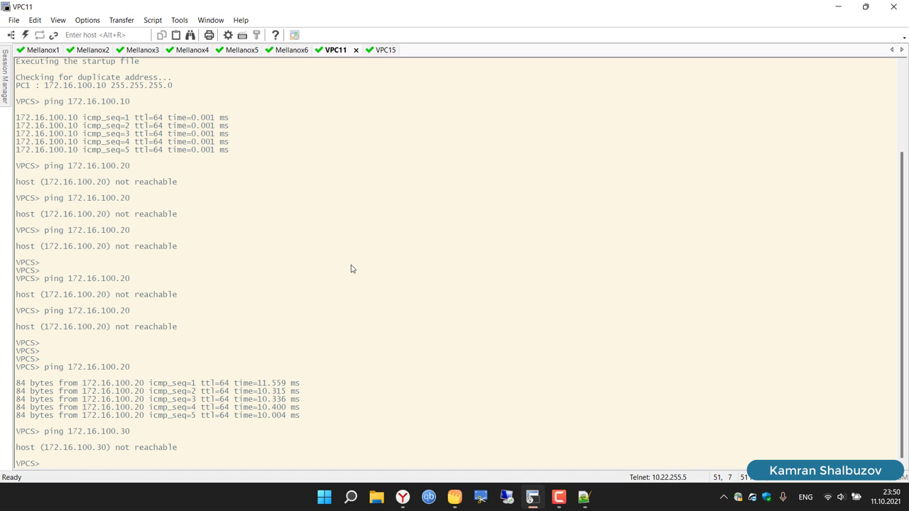
key(Up)
key(Return)
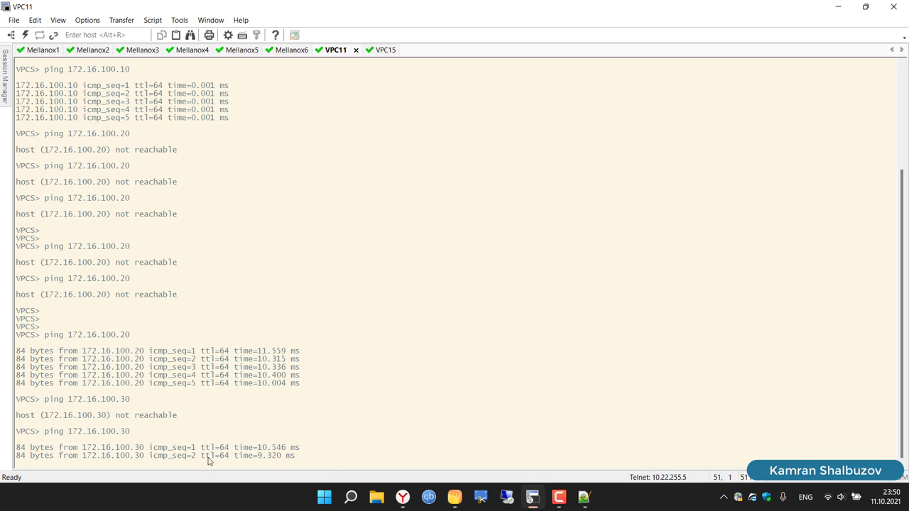
click(402, 498)
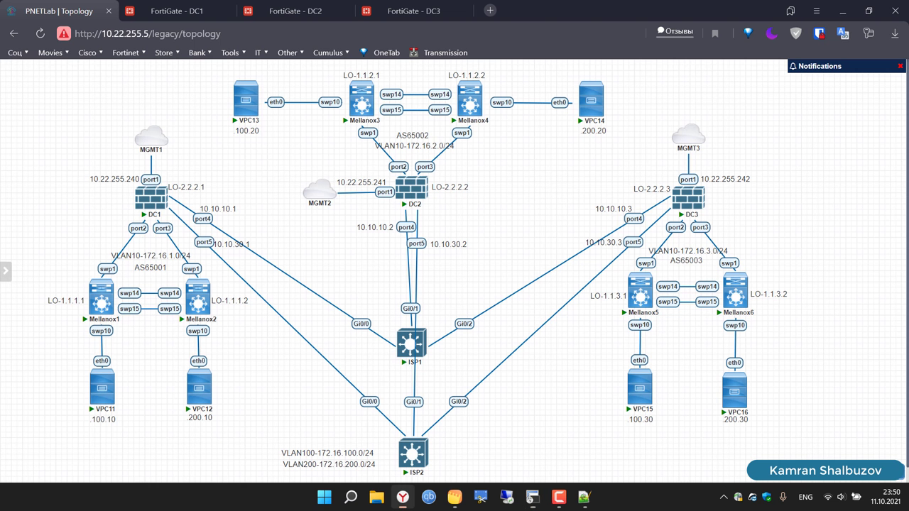
click(199, 384)
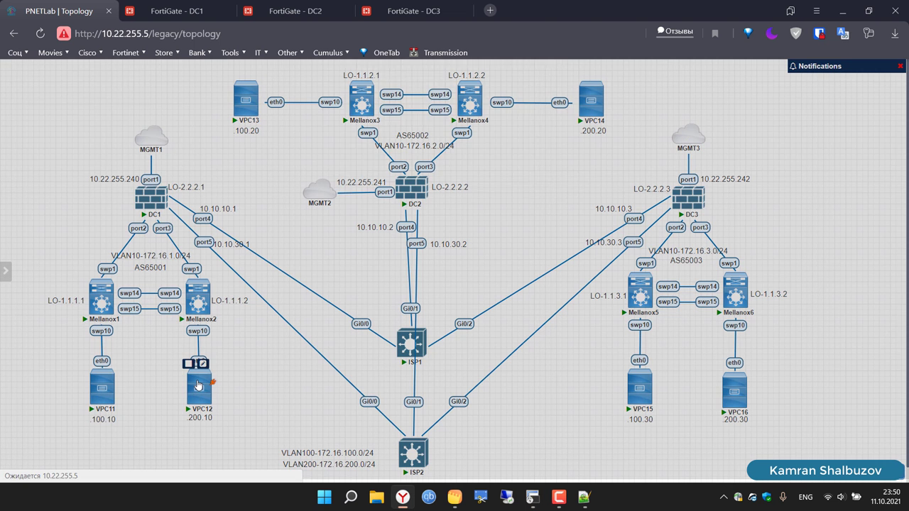
click(405, 177)
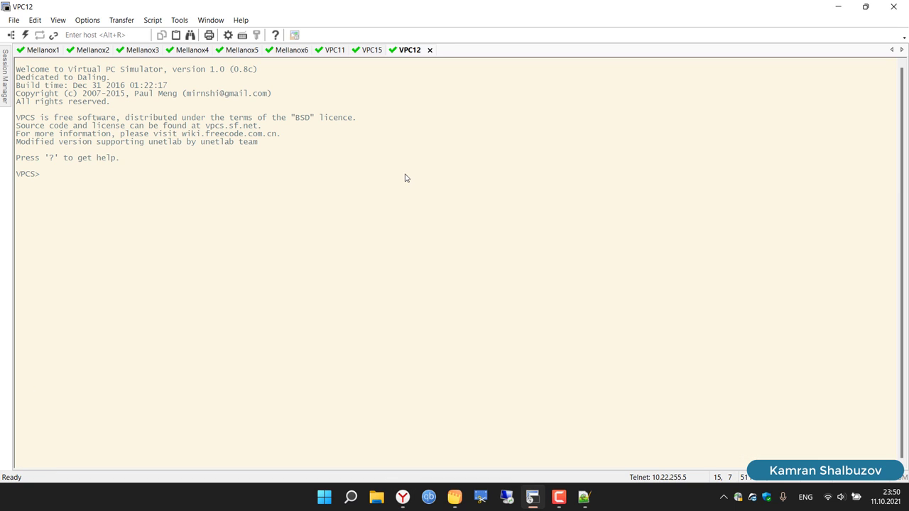
Step: Assign VPC12 the address 172.16.200.10/24 and save it to startup.vpc
text(ip)
click(371, 50)
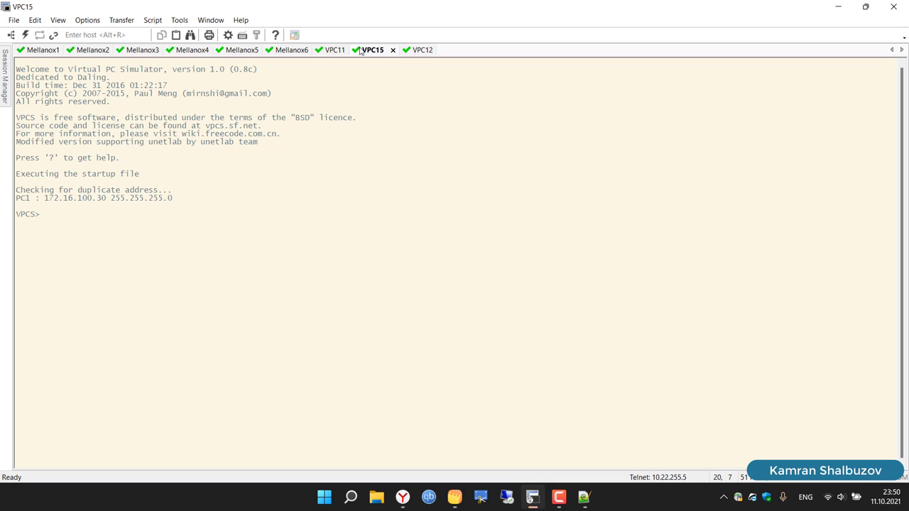
click(406, 50)
text(1)
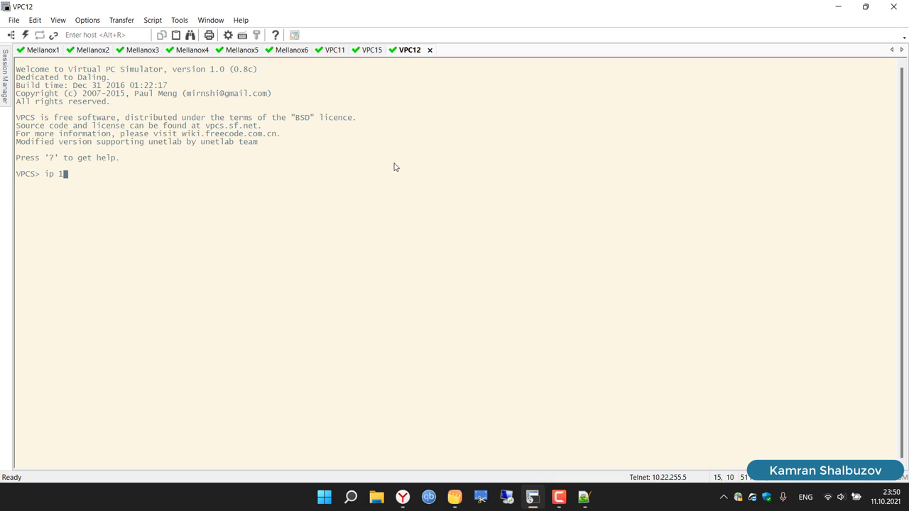
text(72.16.200.10/24)
key(Return)
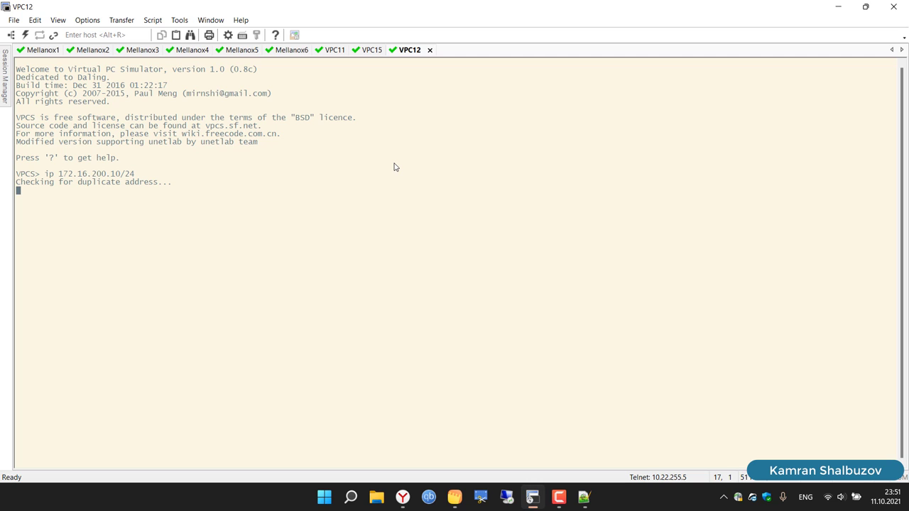
text(save)
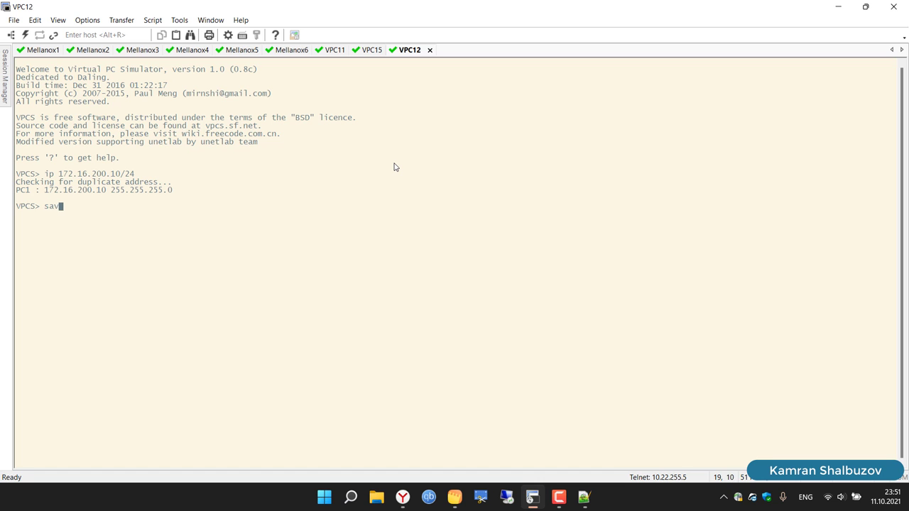
key(Return)
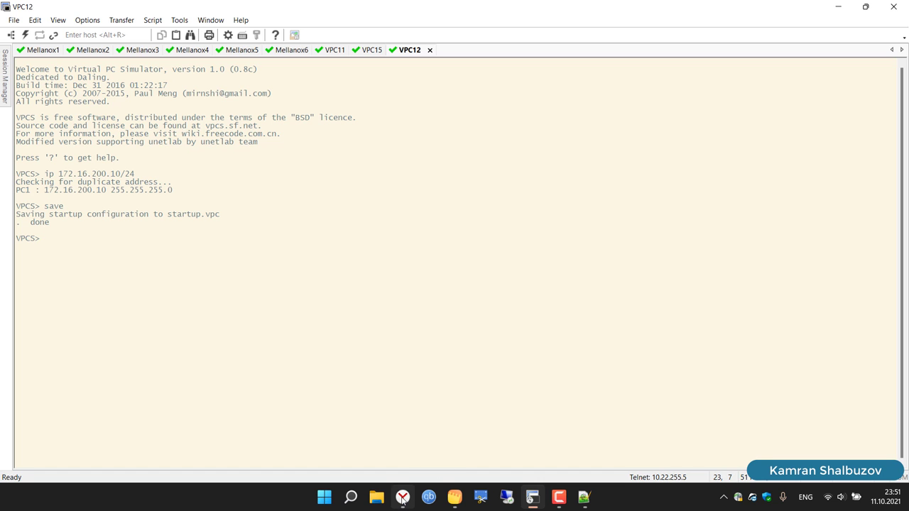
click(402, 500)
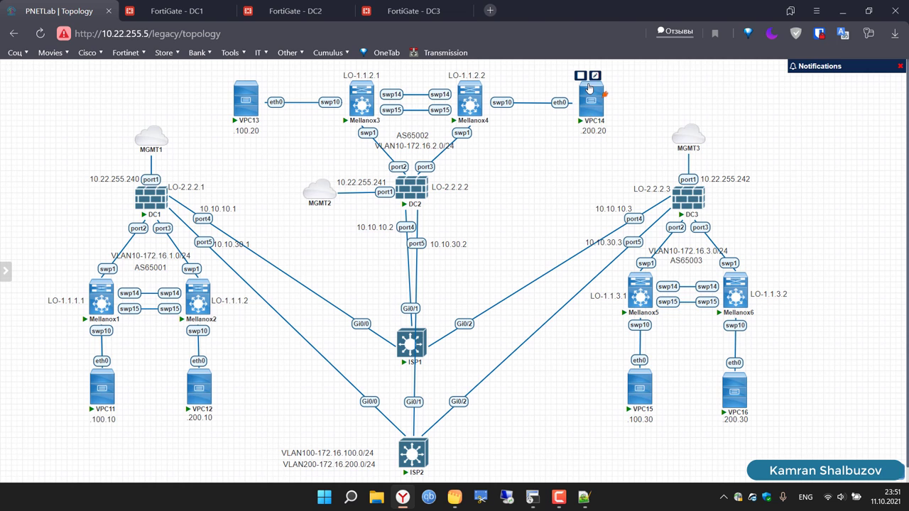
Step: Open VPC14's console, set its address to 172.16.200.20/24 and save the configuration
click(591, 105)
click(452, 175)
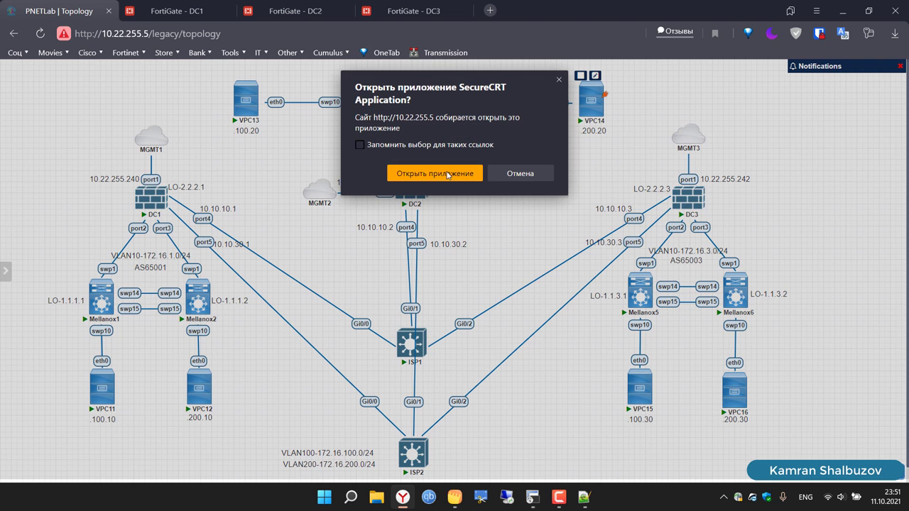
text(ip )
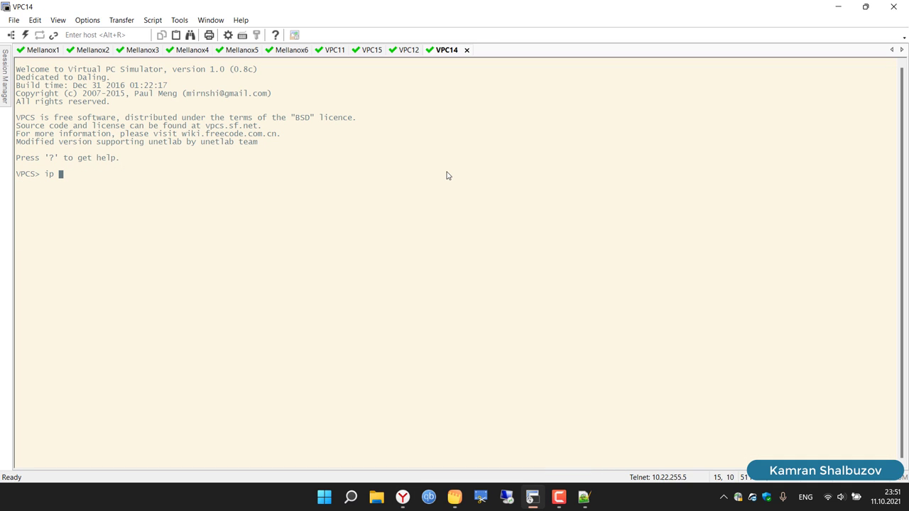
text(172.16.200.20/24)
key(Return)
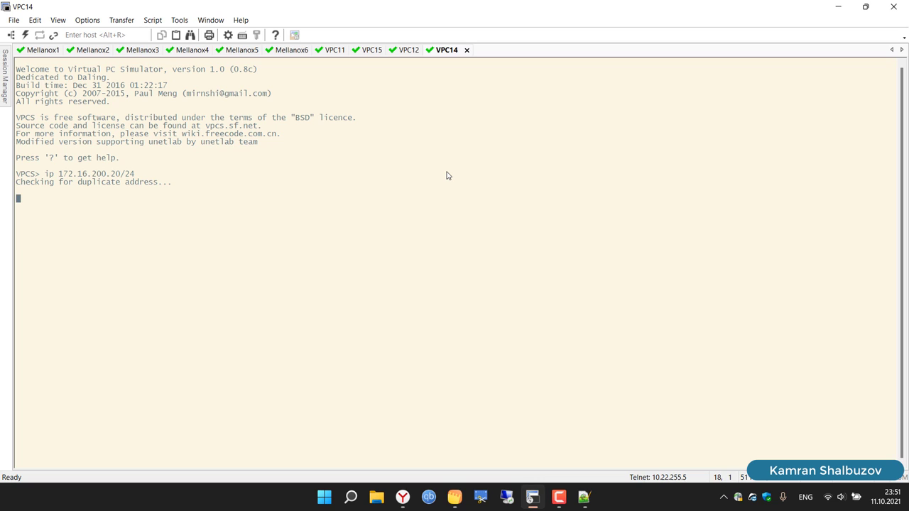
key(Return)
key(Return)
key(Return)
key(Return)
text(save)
key(Return)
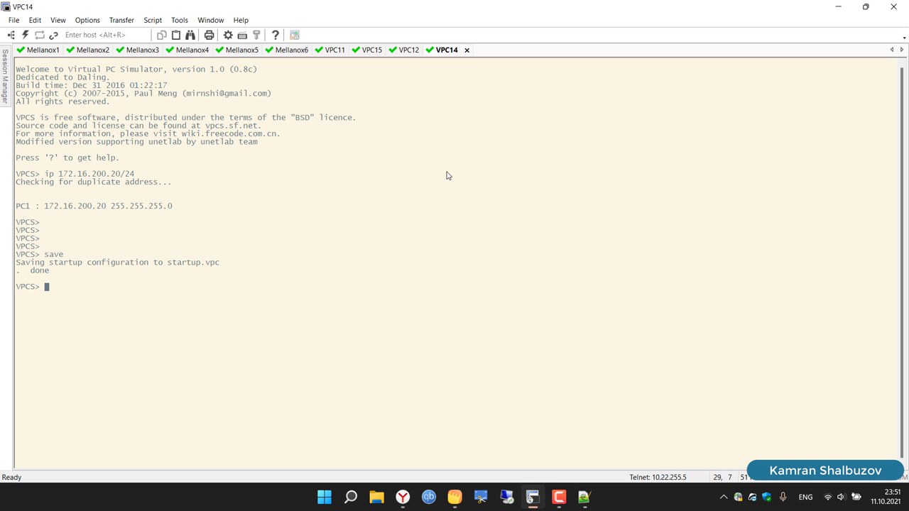
Step: Ping 172.16.200.10 from VPC14 successfully, then return to the FortiGate DC1 management page
text(ping 172.16.200.10)
key(Return)
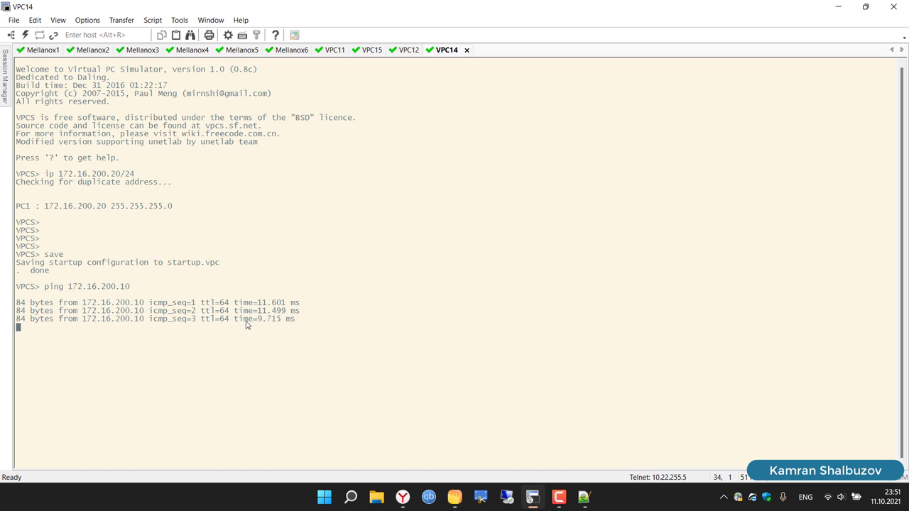
key(alt+Tab)
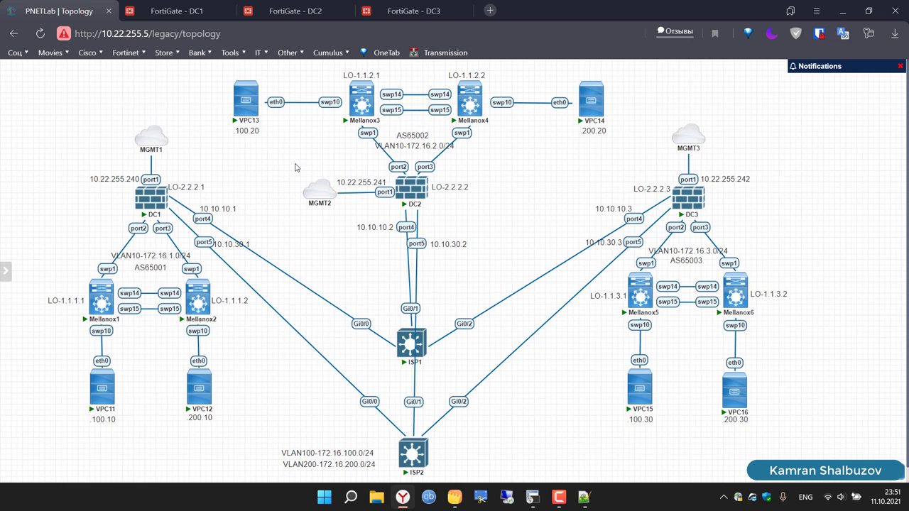
click(188, 18)
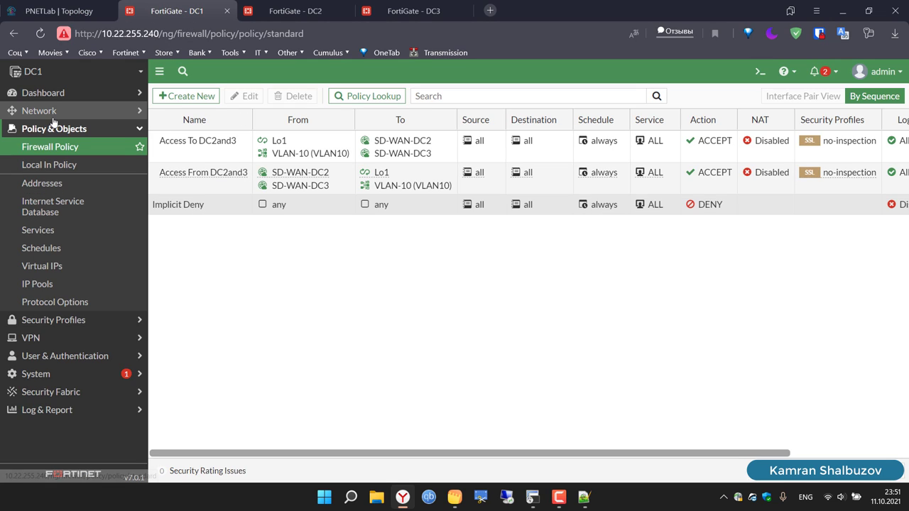
Step: Open Network > SD-WAN, browse the Zones and Rules tabs, and settle on the default Performance SLAs list
click(32, 112)
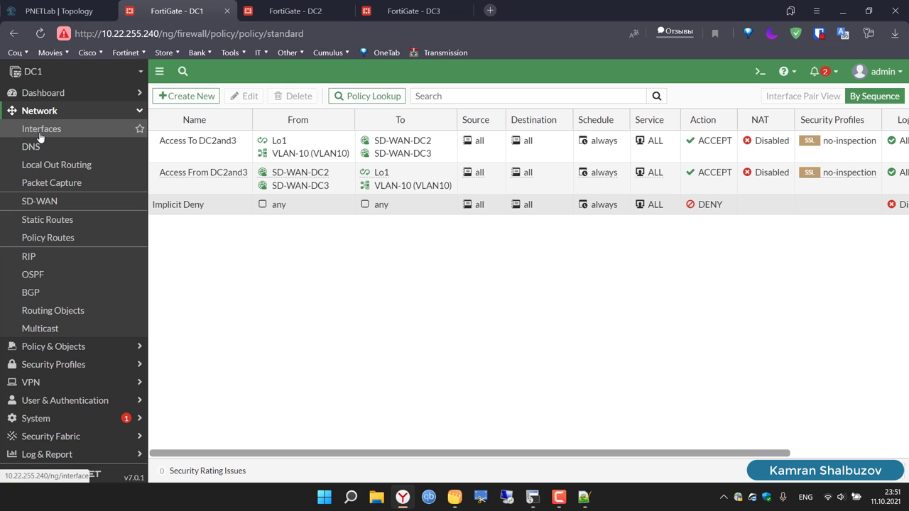
click(53, 198)
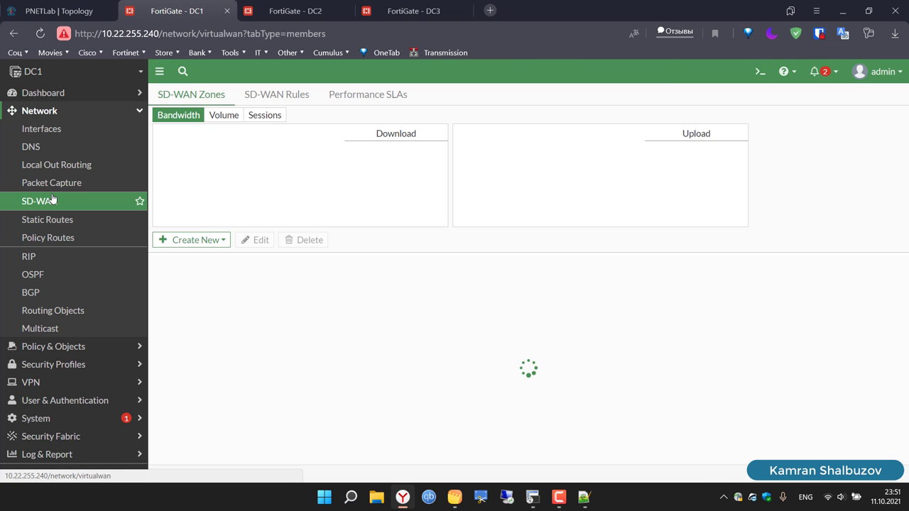
click(398, 102)
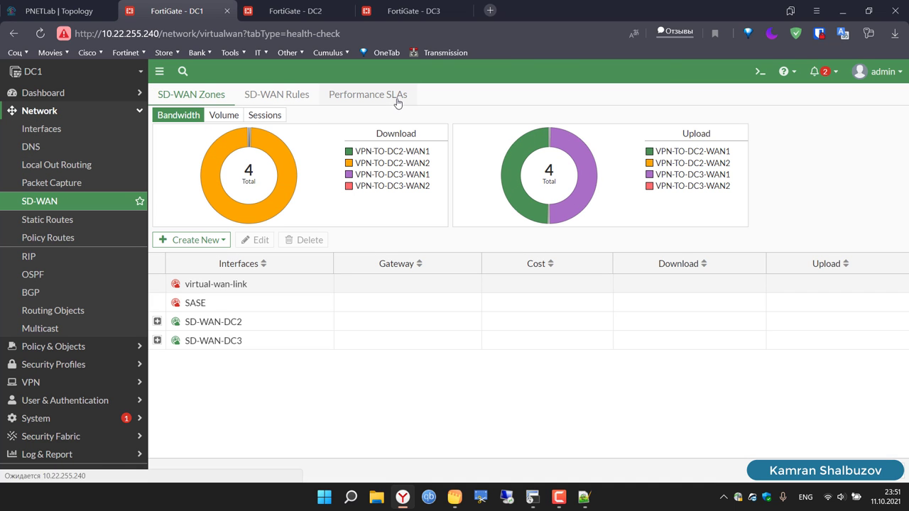
click(202, 96)
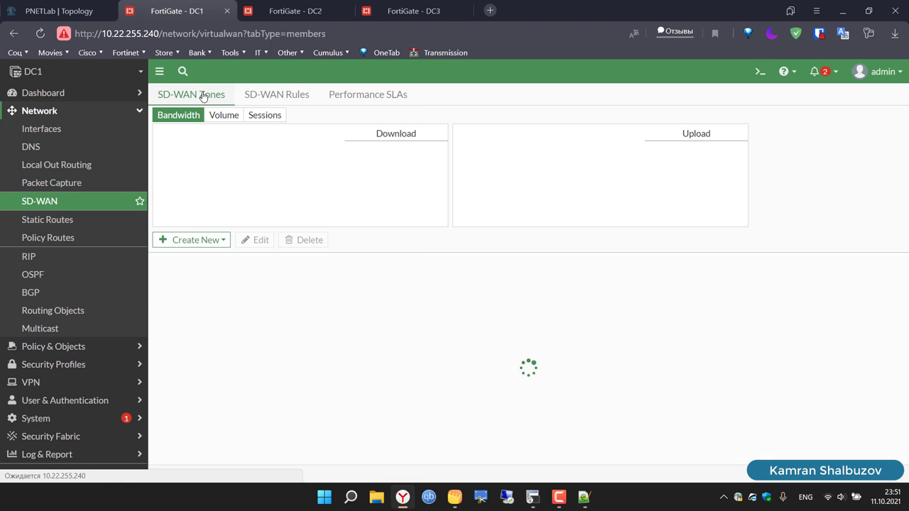
click(345, 95)
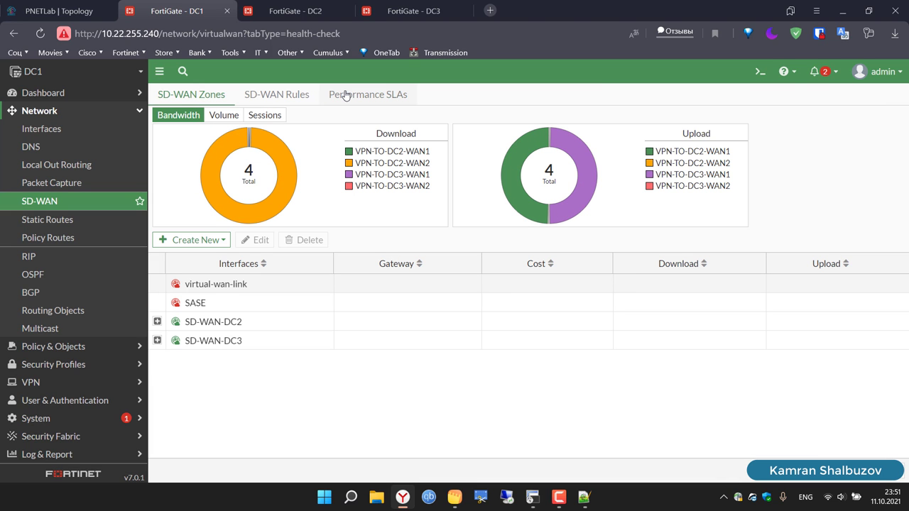
click(288, 97)
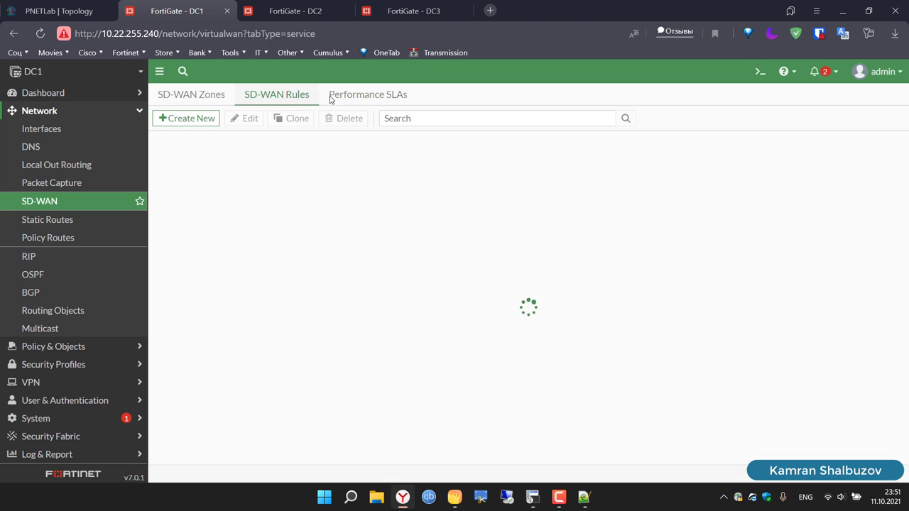
click(368, 98)
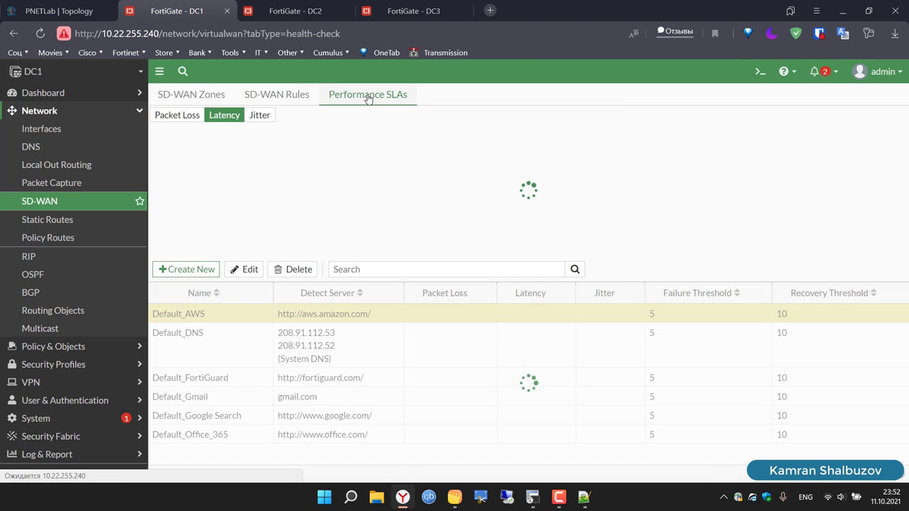
Step: Create a new Performance SLA named DC2 probing DC2's loopback 2.2.2.2
click(198, 269)
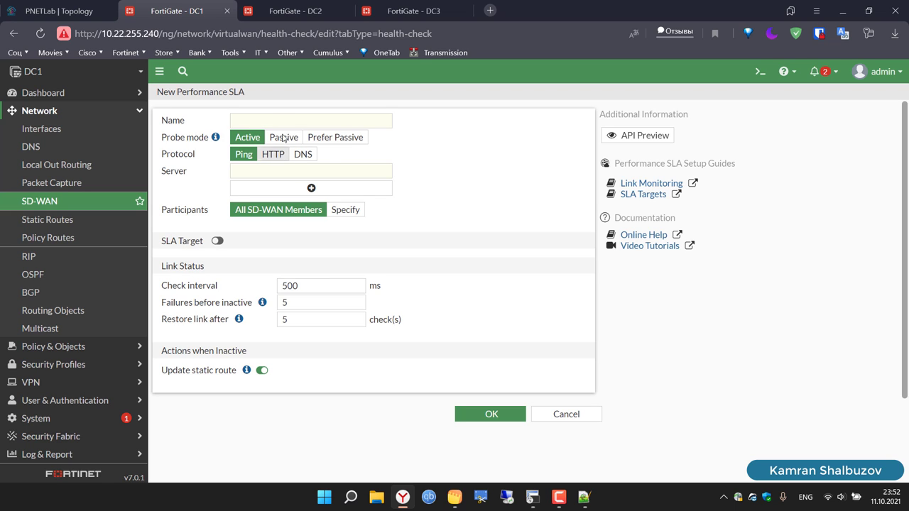
click(294, 120)
text(D)
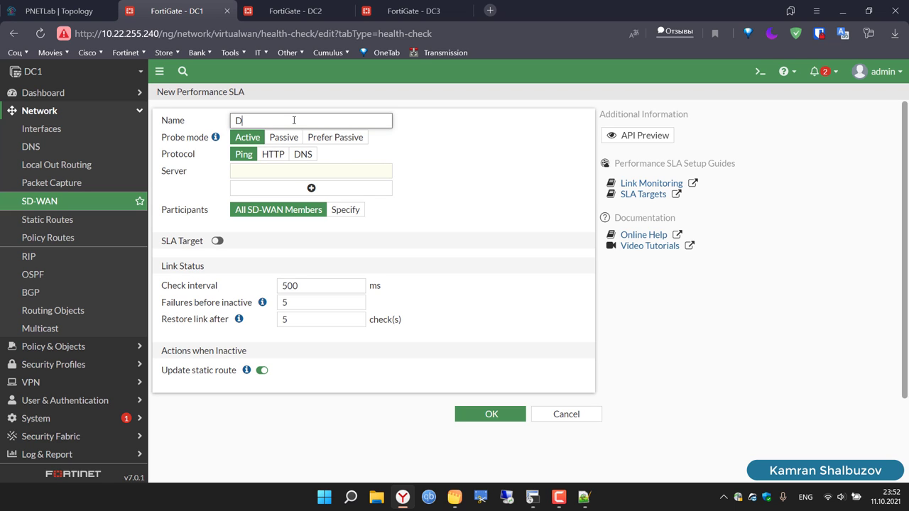
text(C2)
click(271, 170)
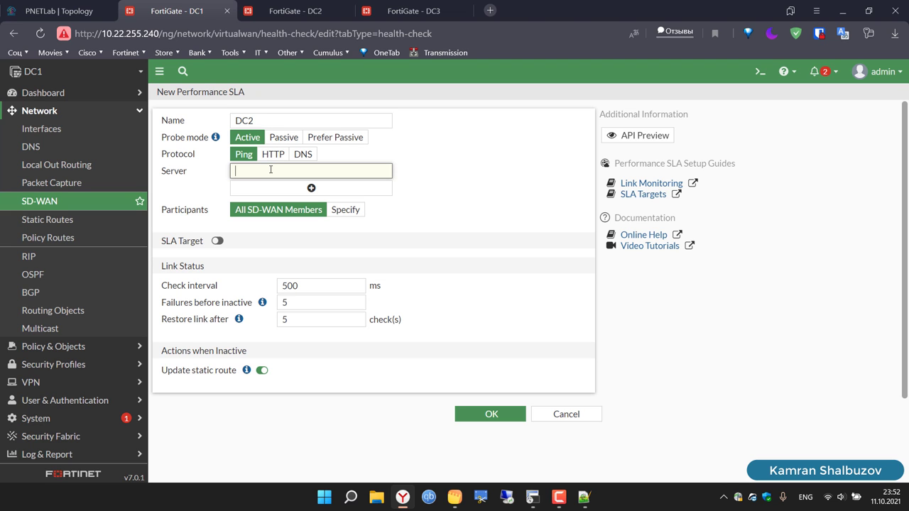
click(64, 13)
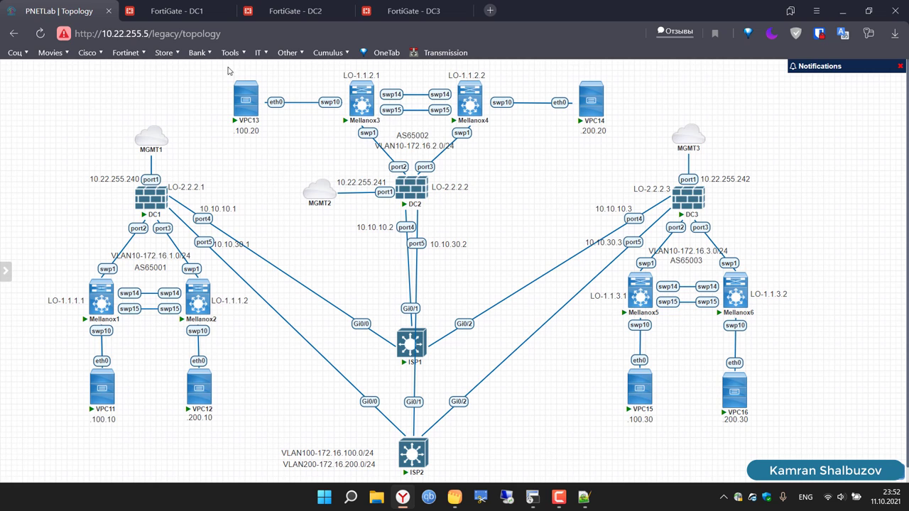
click(171, 14)
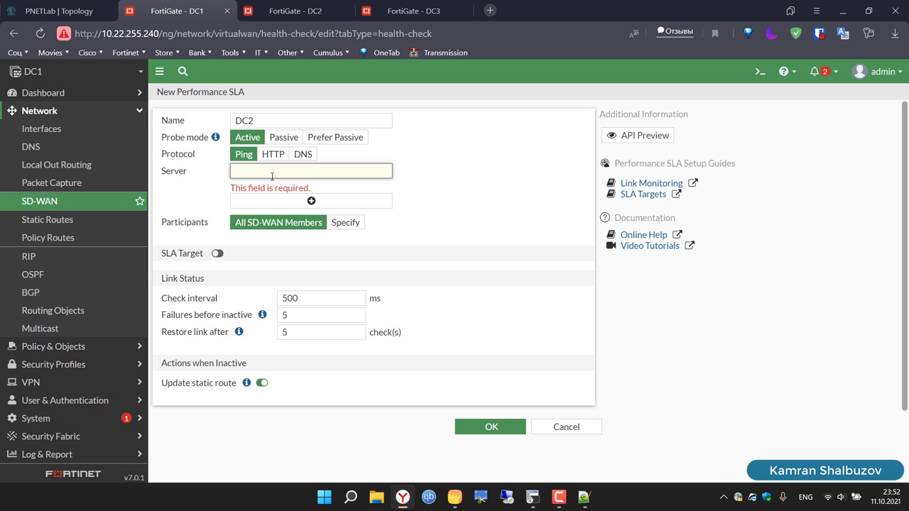
text(2.2.2.2)
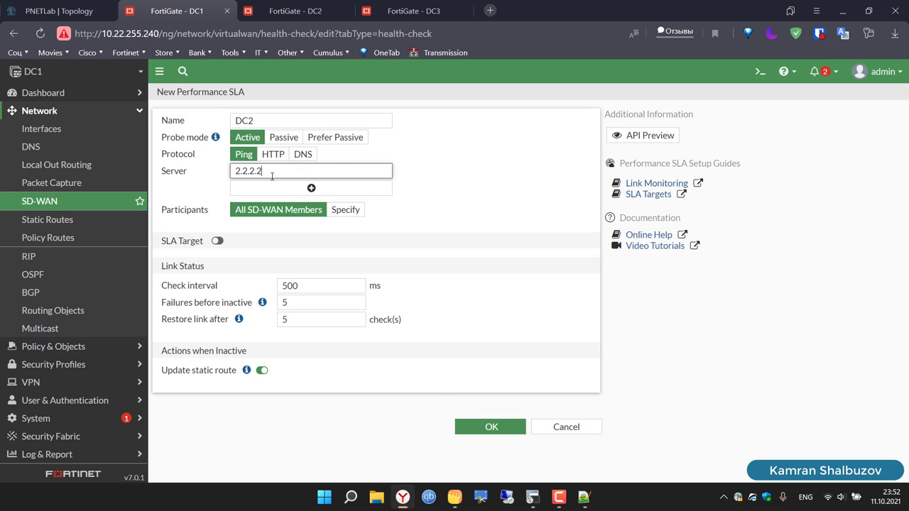
Step: Specify VPN-TO-DC2-WAN1 and VPN-TO-DC2-WAN2 as the SLA's participants
click(347, 212)
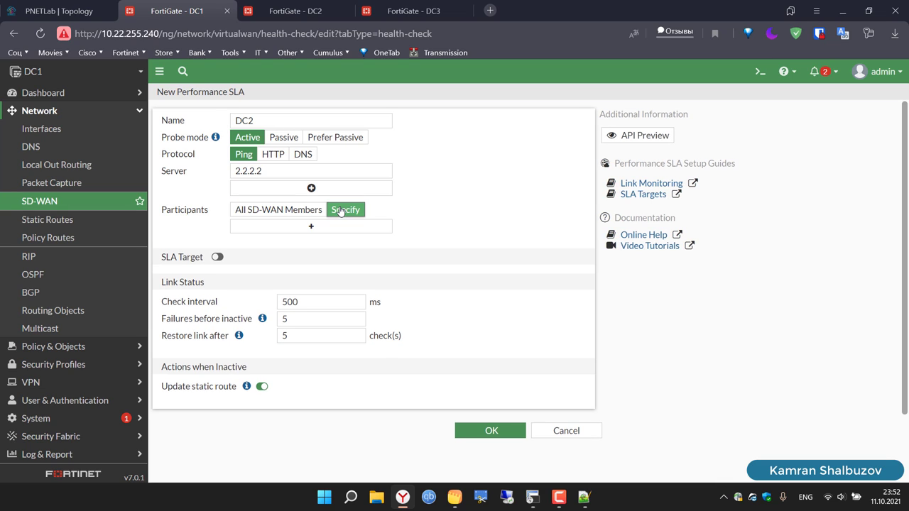
click(347, 225)
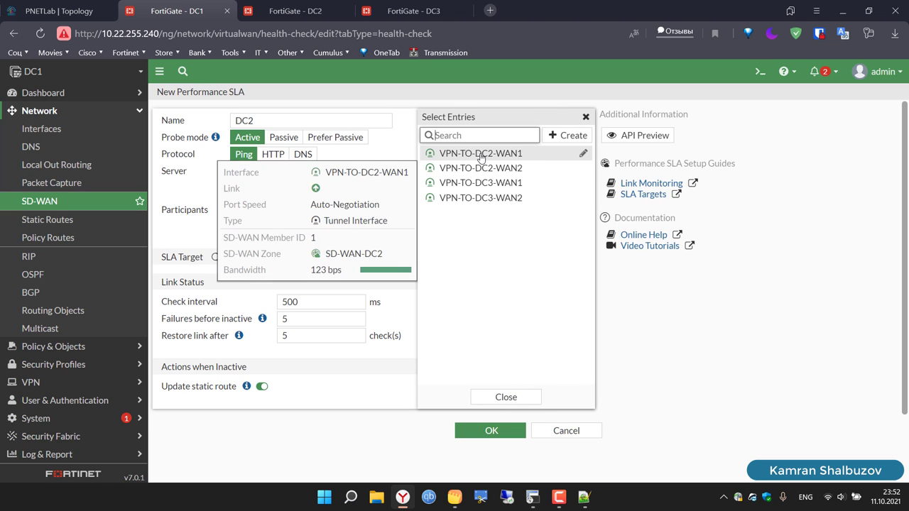
click(482, 157)
click(481, 168)
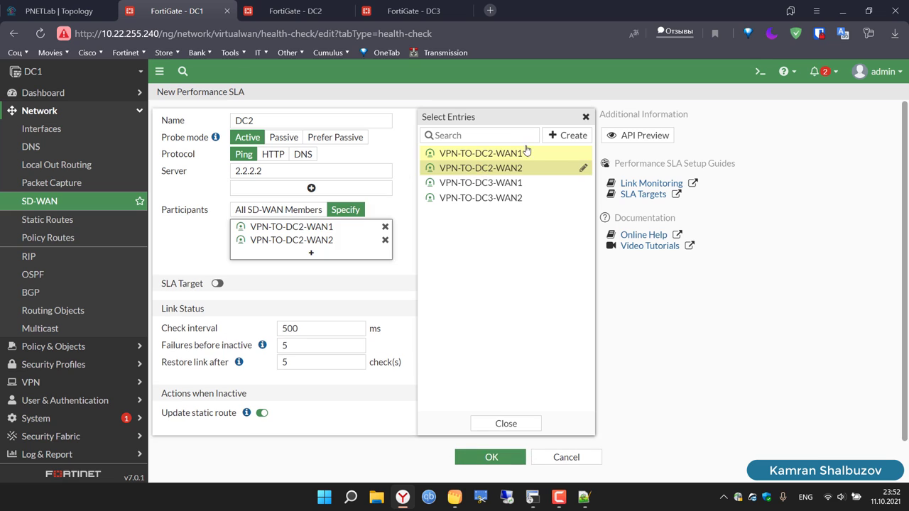
click(587, 117)
Step: Enable SLA targets with latency 10 ms, jitter 10 ms and packet loss 2%
click(217, 283)
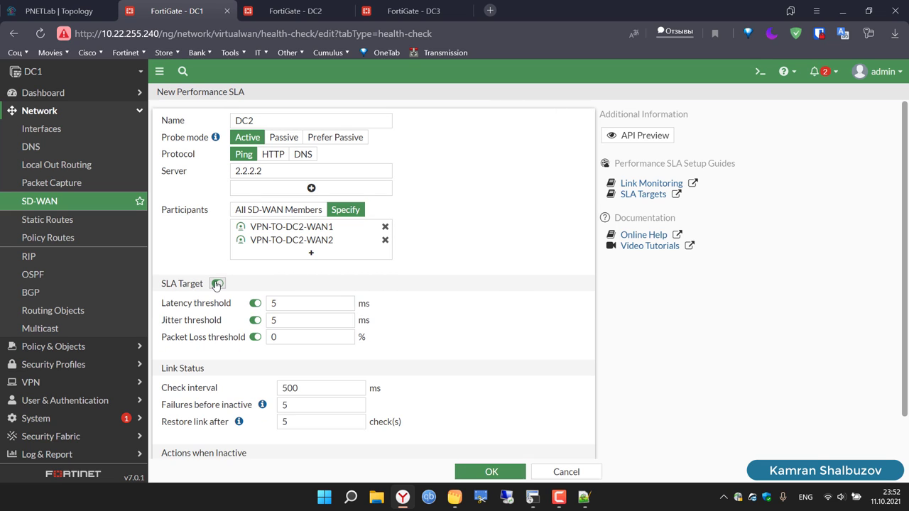
click(291, 304)
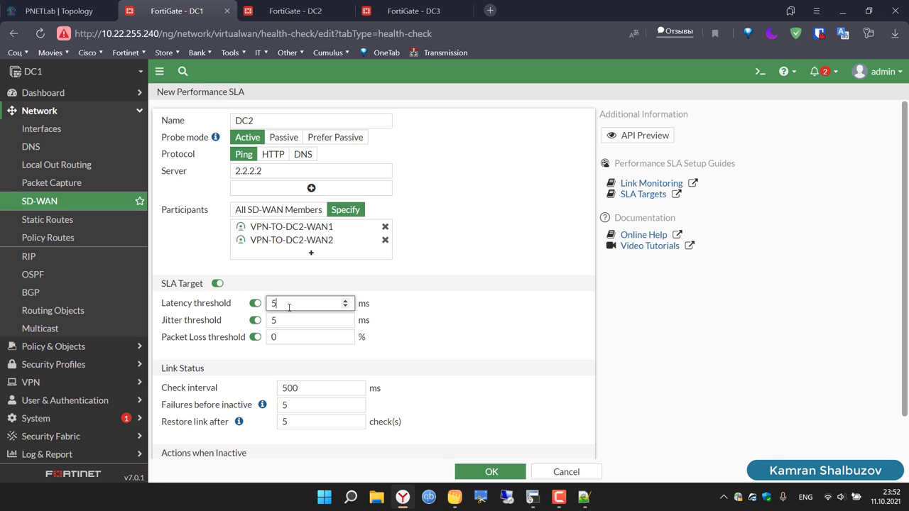
key(BackSpace)
text(10)
click(311, 321)
key(BackSpace)
text(10)
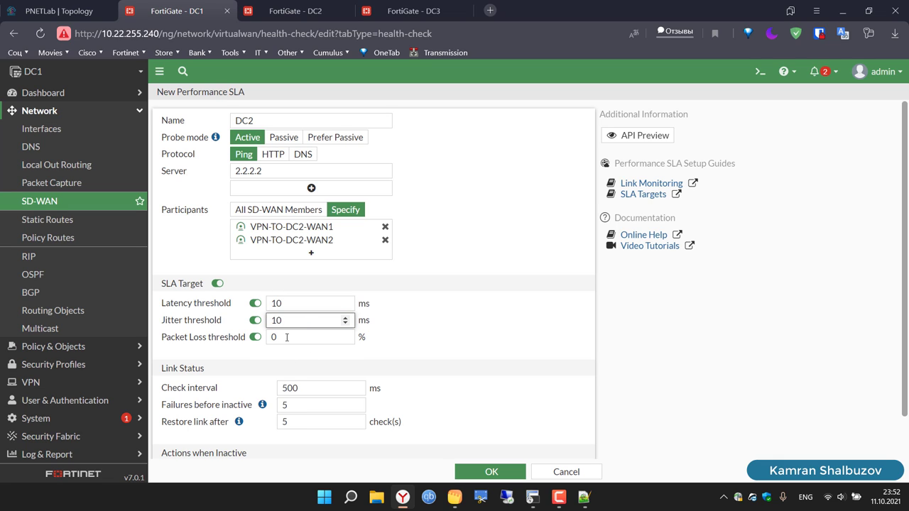
click(287, 338)
key(BackSpace)
text(2)
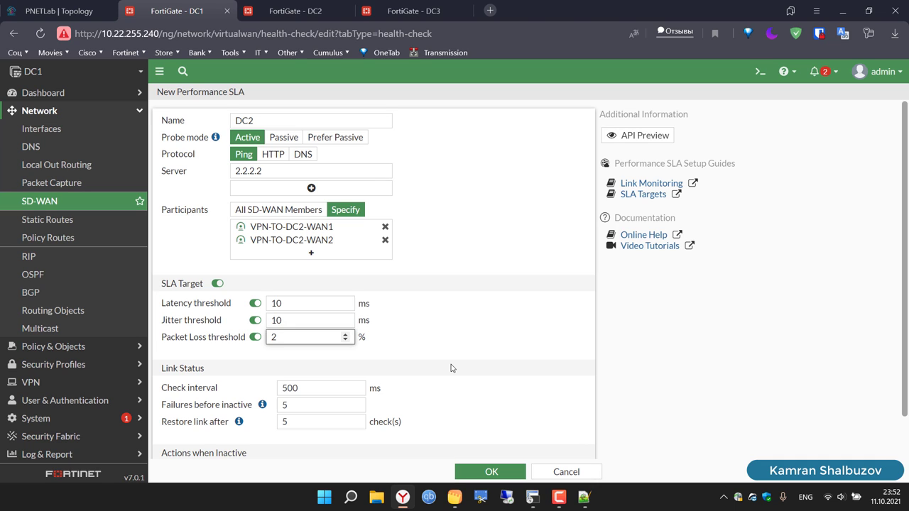
Step: Set Failures before inactive to 2 and save the DC2 SLA
scroll(451, 368, down, 2)
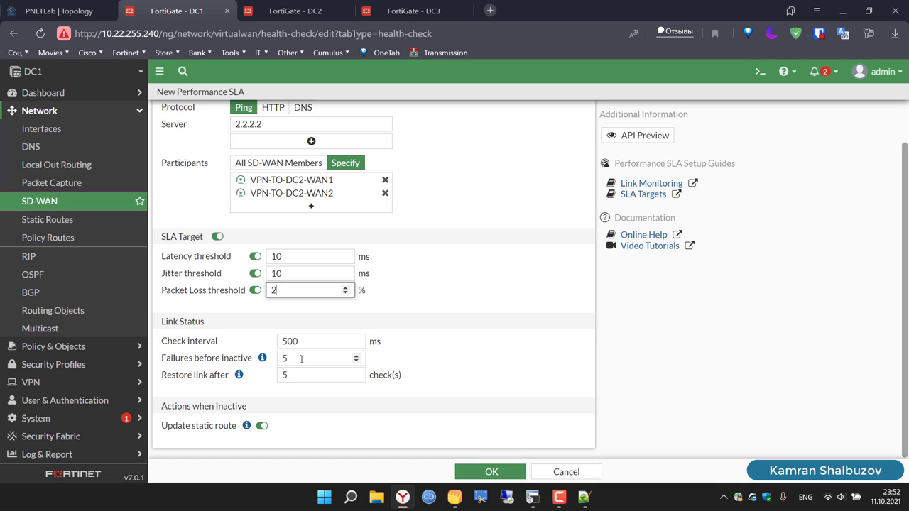
click(301, 359)
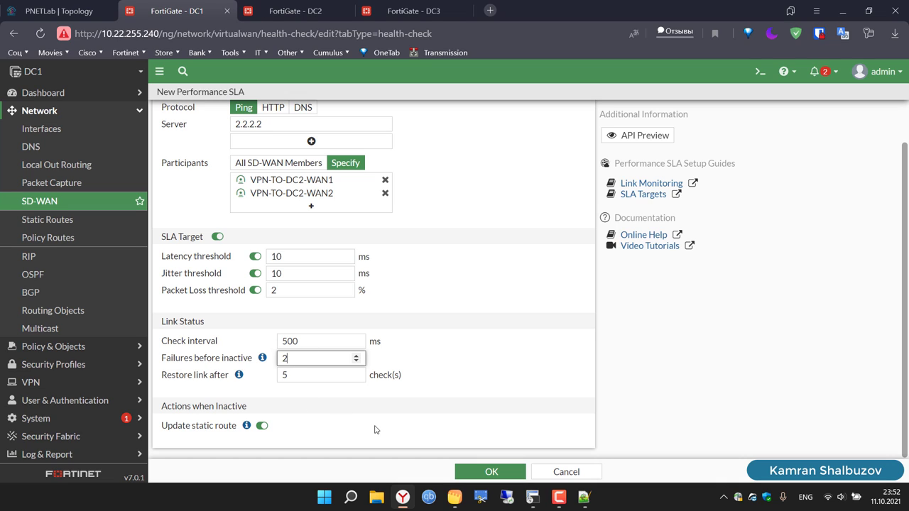
click(401, 437)
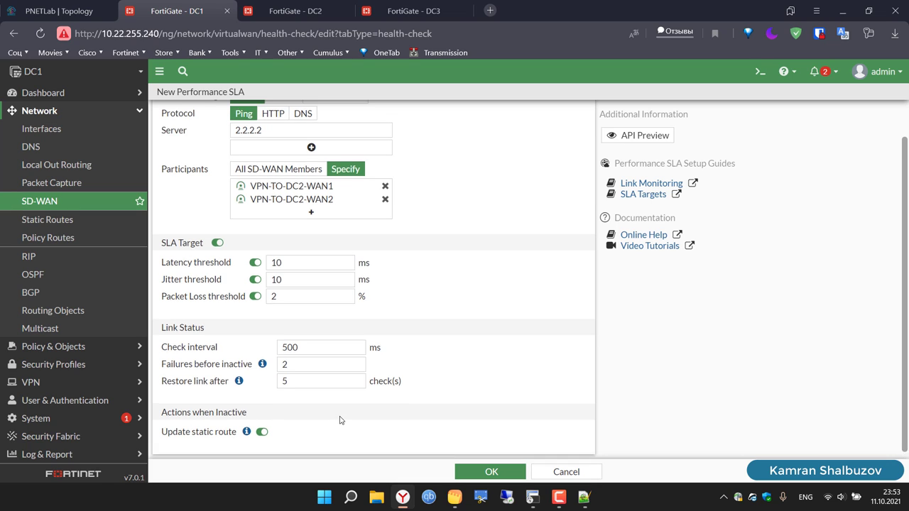
scroll(341, 421, up, 2)
double_click(274, 120)
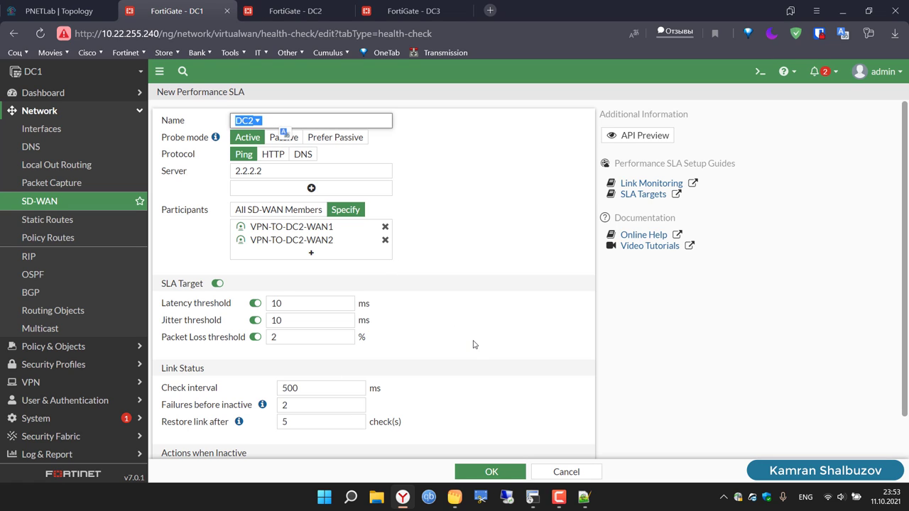
click(510, 474)
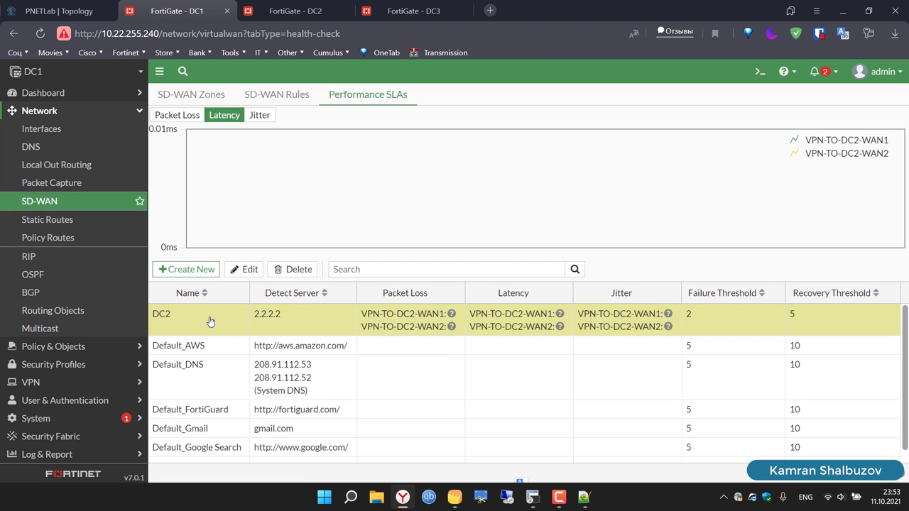
Step: Create a new Performance SLA named DC3 probing DC3's loopback 2.2.2.3
click(190, 269)
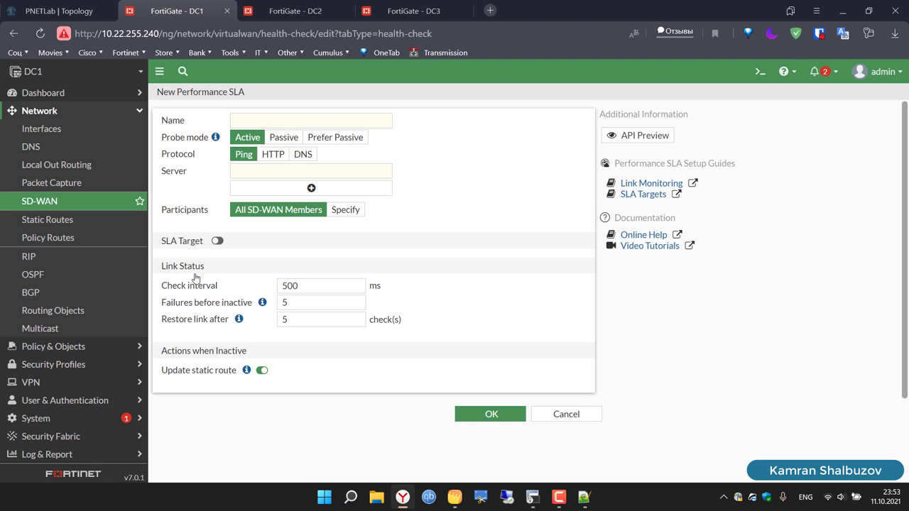
click(307, 123)
text(D)
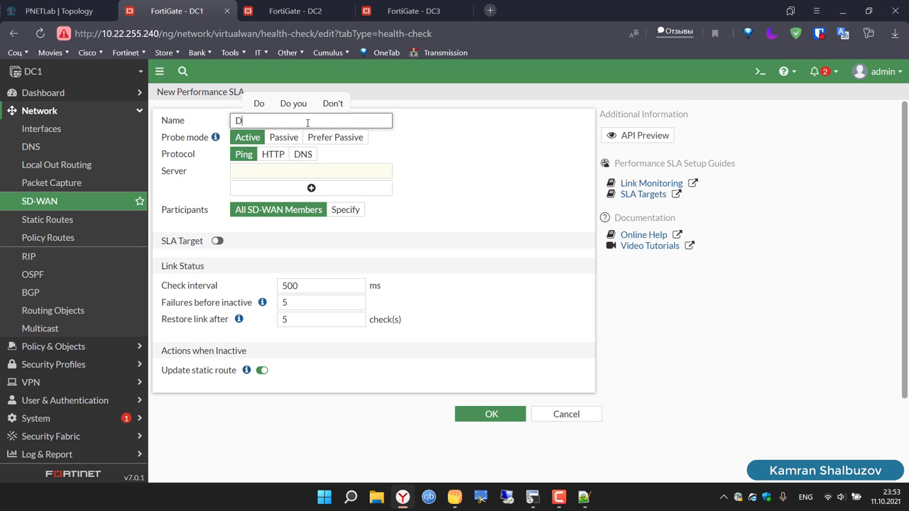
key(BackSpace)
text(DC3)
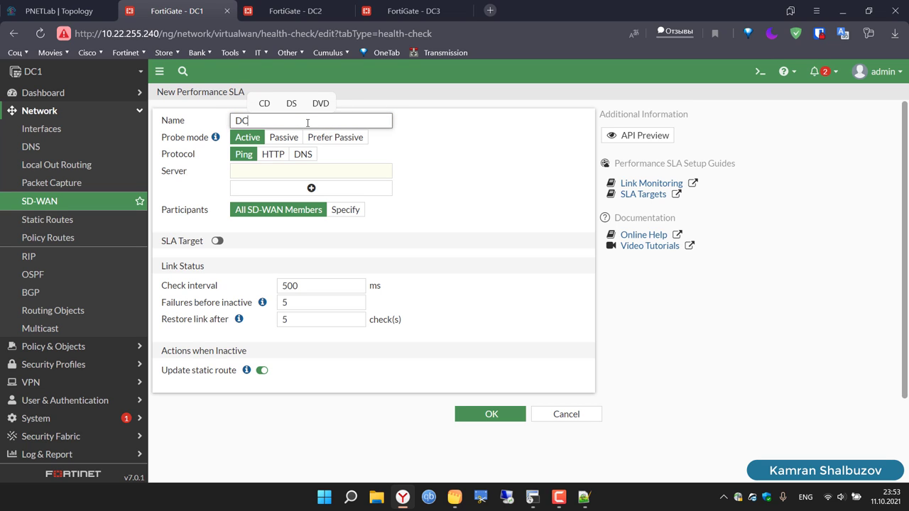
click(280, 170)
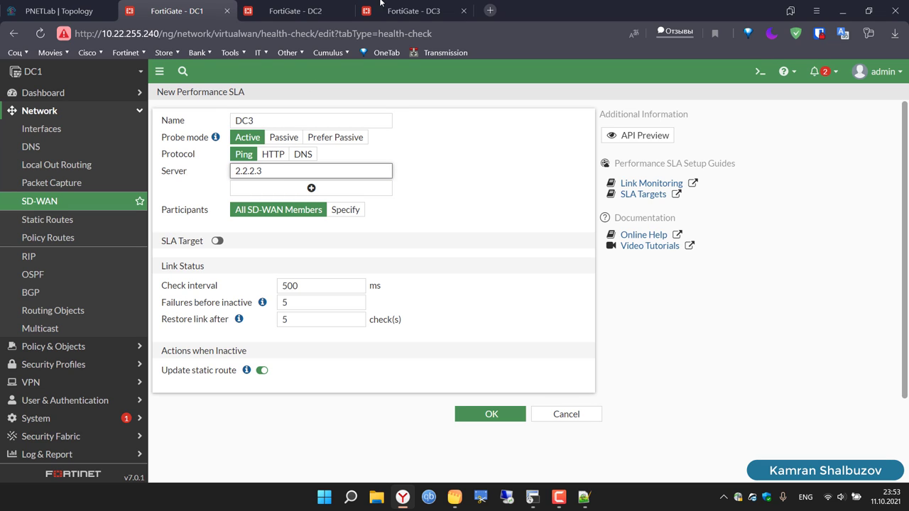
click(60, 11)
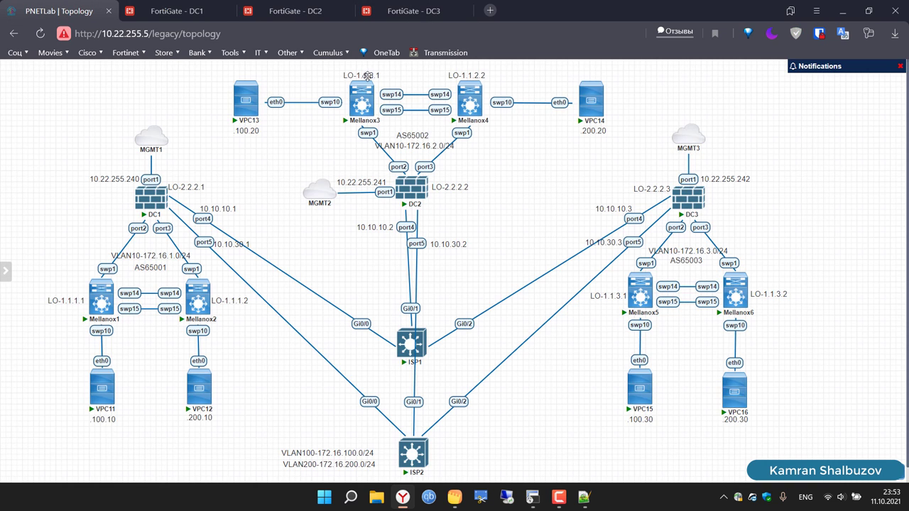
click(177, 10)
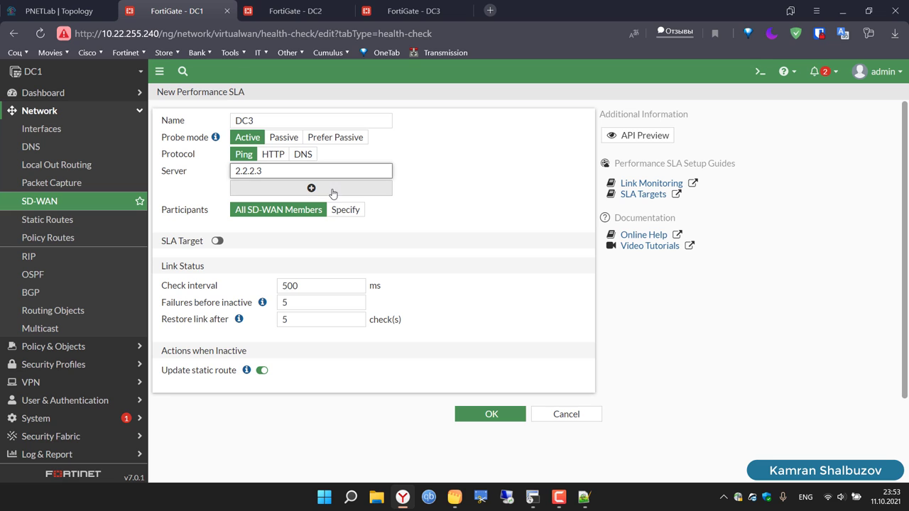
Step: Specify VPN-TO-DC3-WAN1 and VPN-TO-DC3-WAN2 as the SLA's participants
click(345, 210)
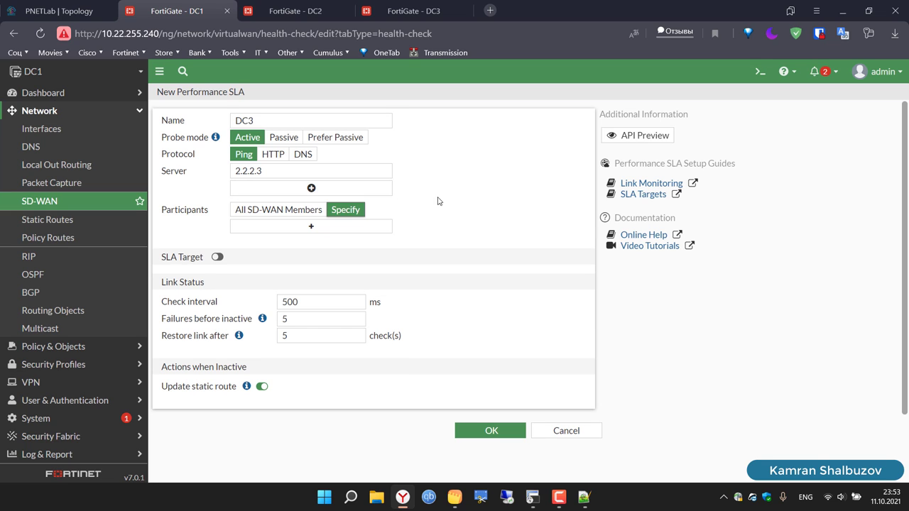
click(316, 227)
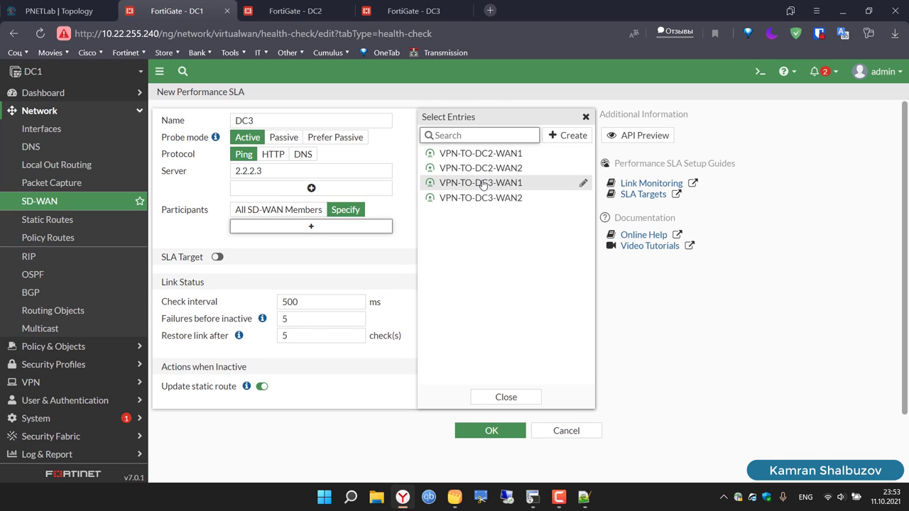
click(483, 183)
click(483, 198)
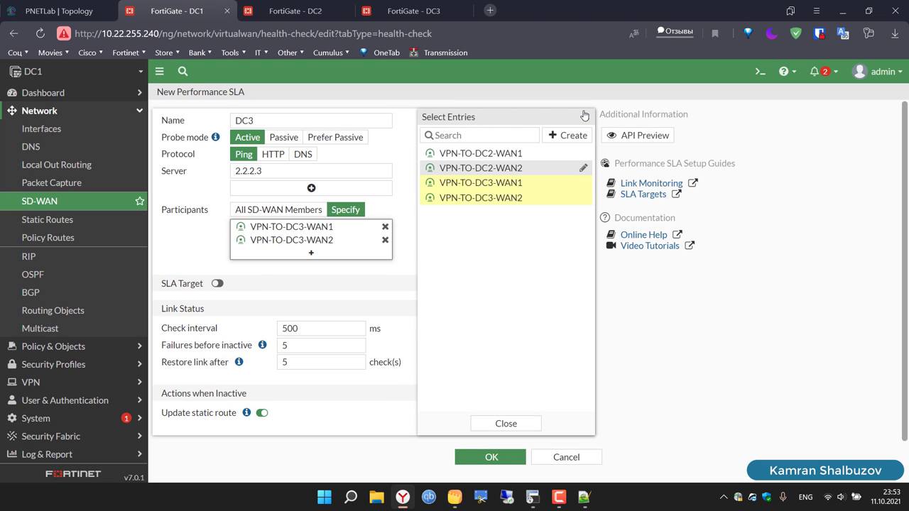
click(584, 115)
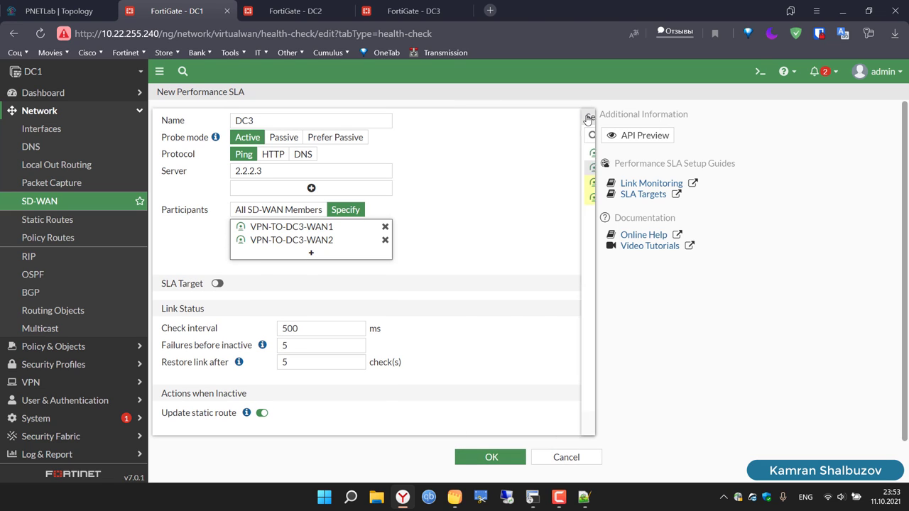
Step: Enable DC3's SLA targets: latency and jitter 10 ms, packet loss 2%, failure threshold 1; save
click(217, 283)
click(297, 304)
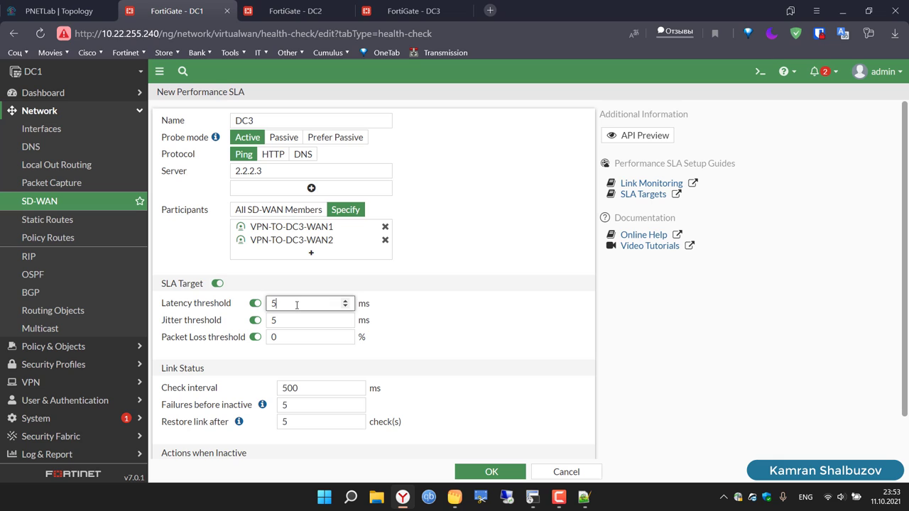
key(BackSpace)
text(10)
click(298, 320)
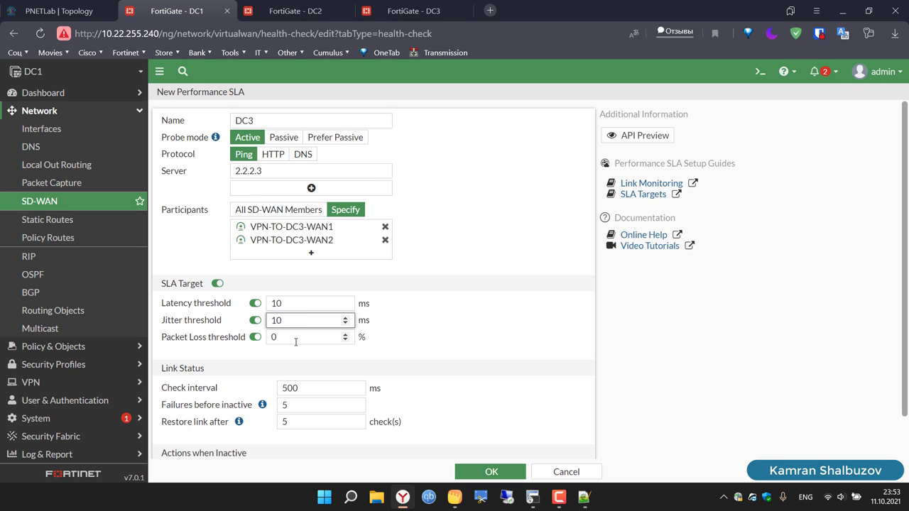
click(295, 338)
key(BackSpace)
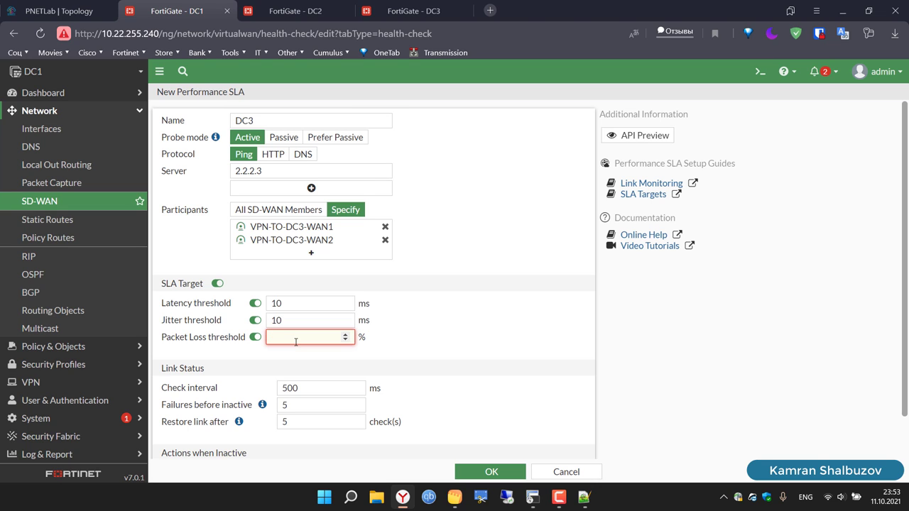
text(2)
scroll(454, 343, down, 1)
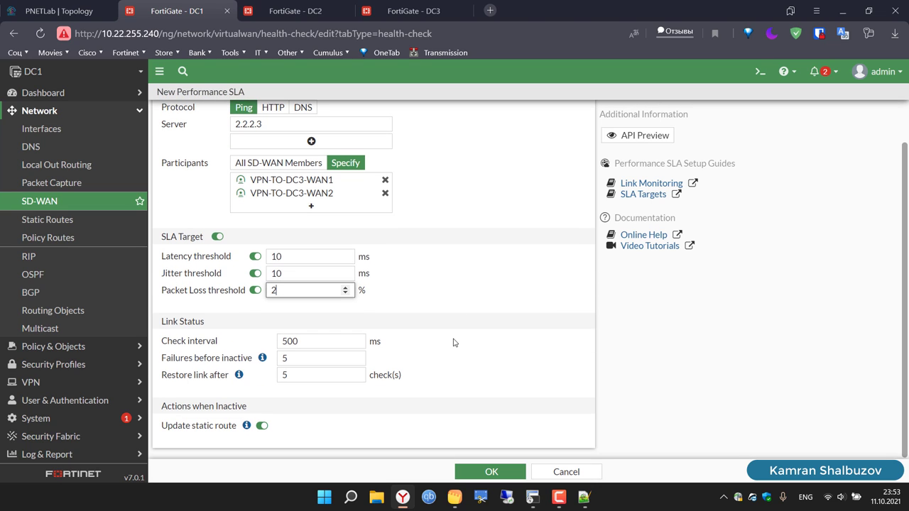
click(311, 359)
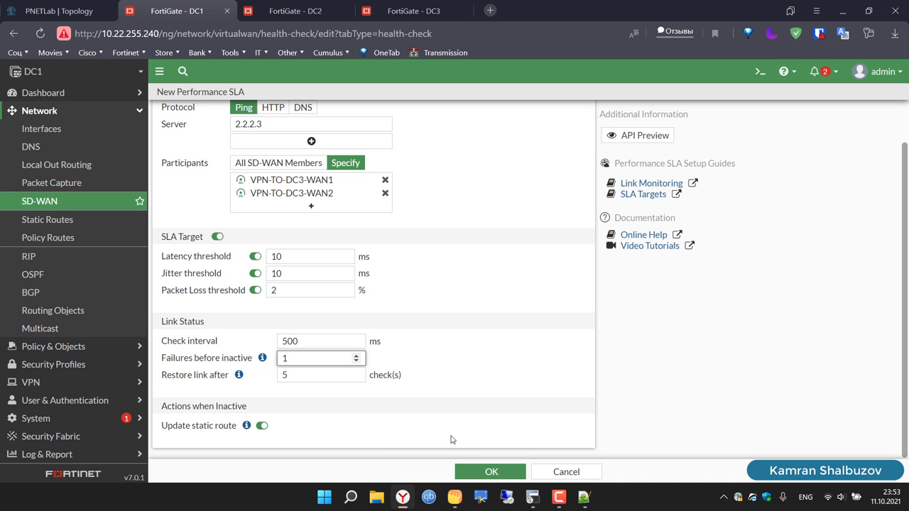
click(489, 471)
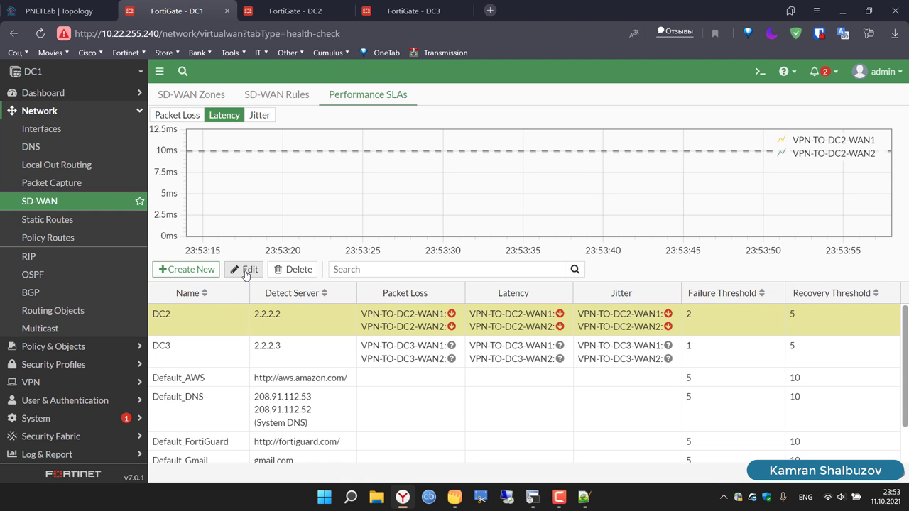
Step: Change the DC2 SLA's Failures before inactive from 2 to 1 and save it
click(245, 270)
scroll(465, 351, down, 1)
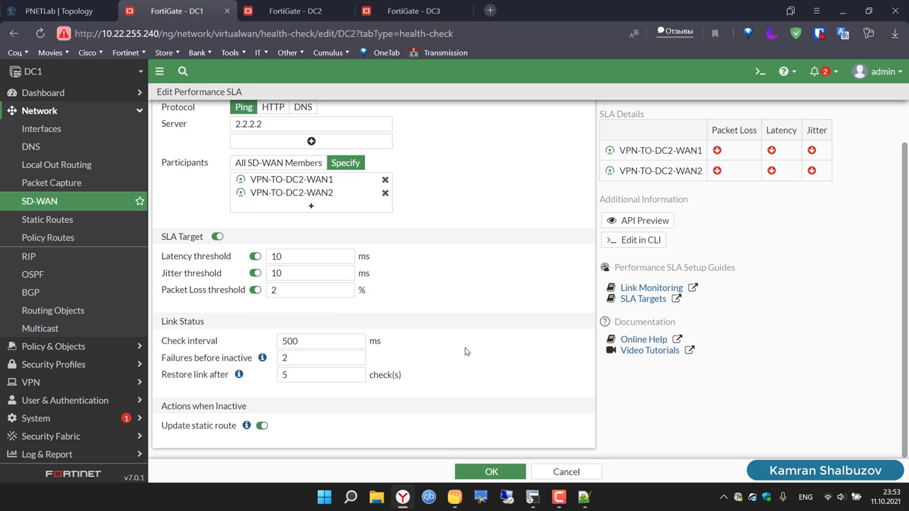
click(304, 359)
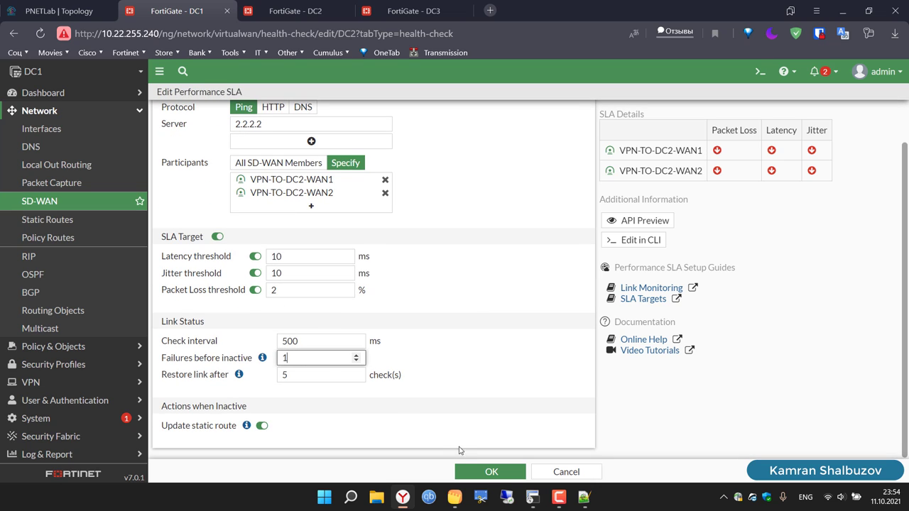
click(489, 473)
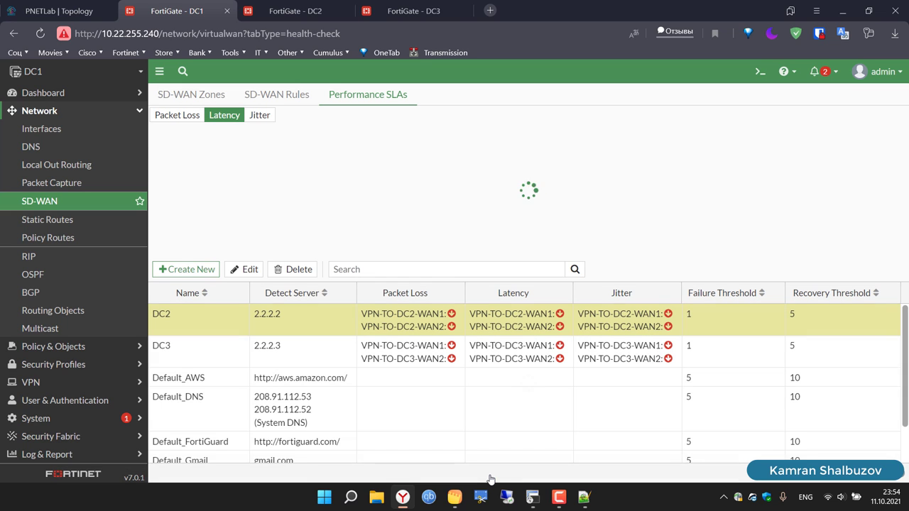
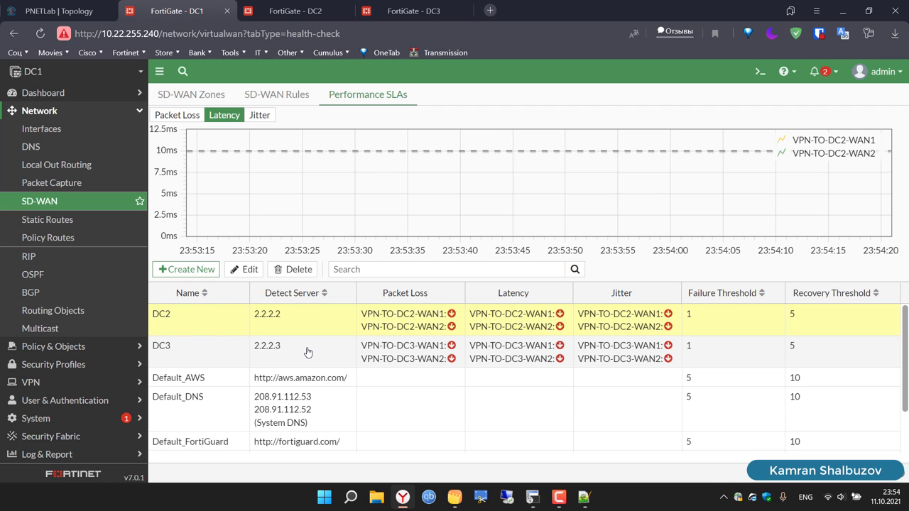
Step: On DC2, start a new performance SLA named DC1 probing server 2.2.2.1
click(287, 9)
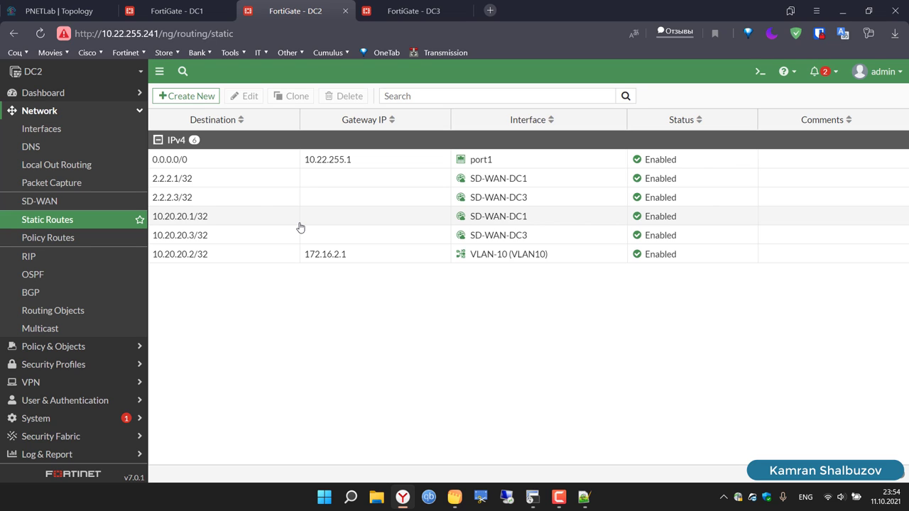
click(46, 200)
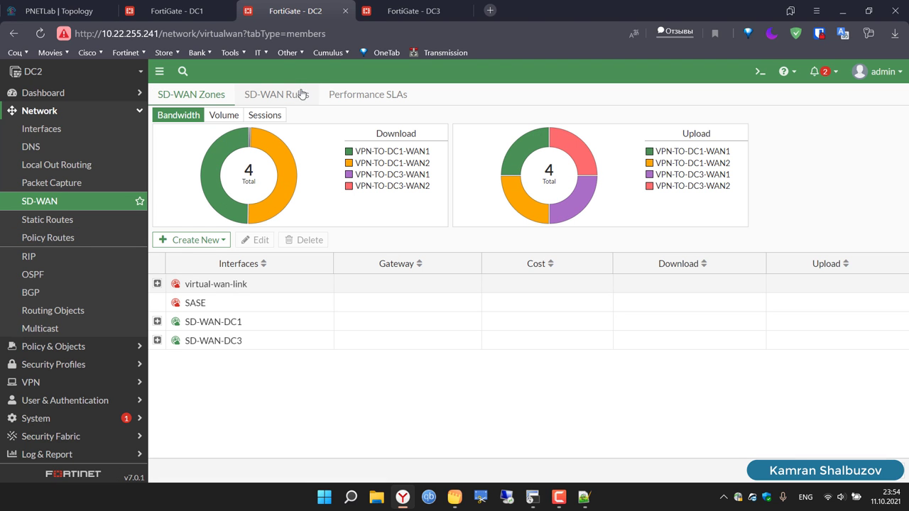
click(341, 95)
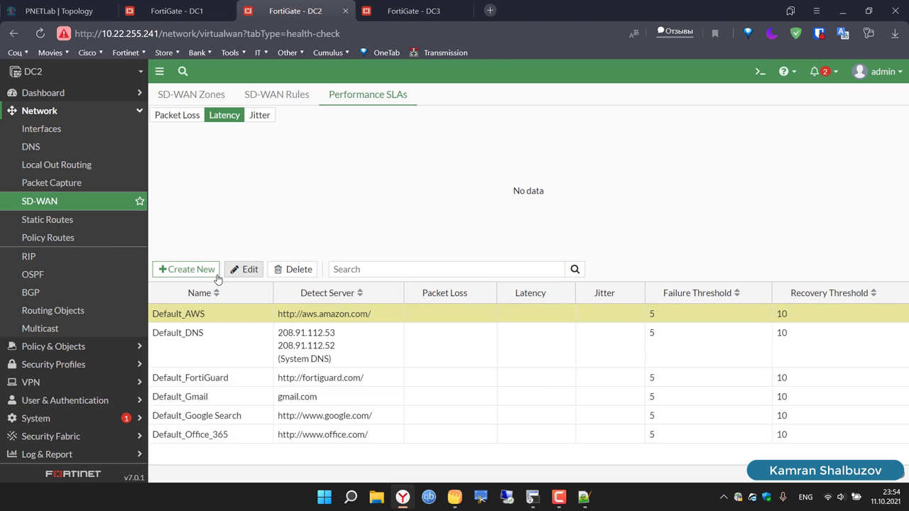
click(186, 269)
click(284, 121)
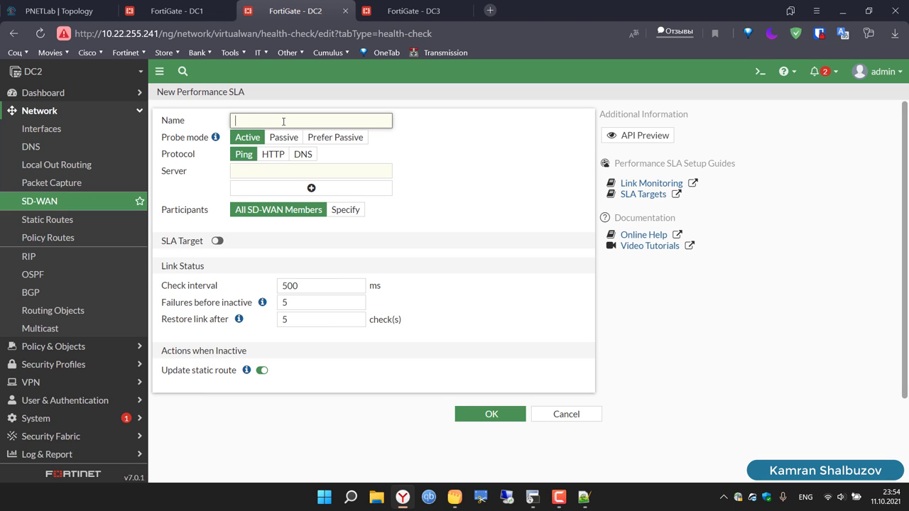
text(DC1)
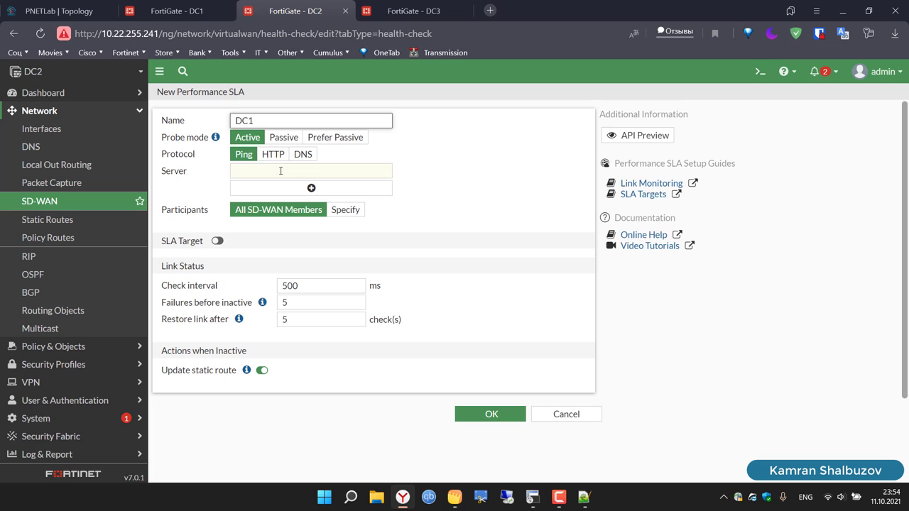
click(280, 170)
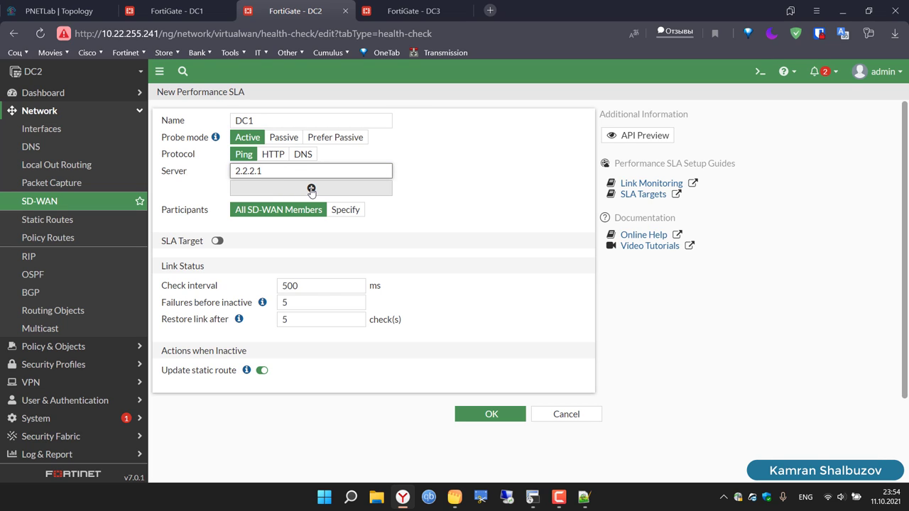
Step: Limit the SLA's participants to the VPN-TO-DC1-WAN1 and VPN-TO-DC1-WAN2 tunnels
click(345, 210)
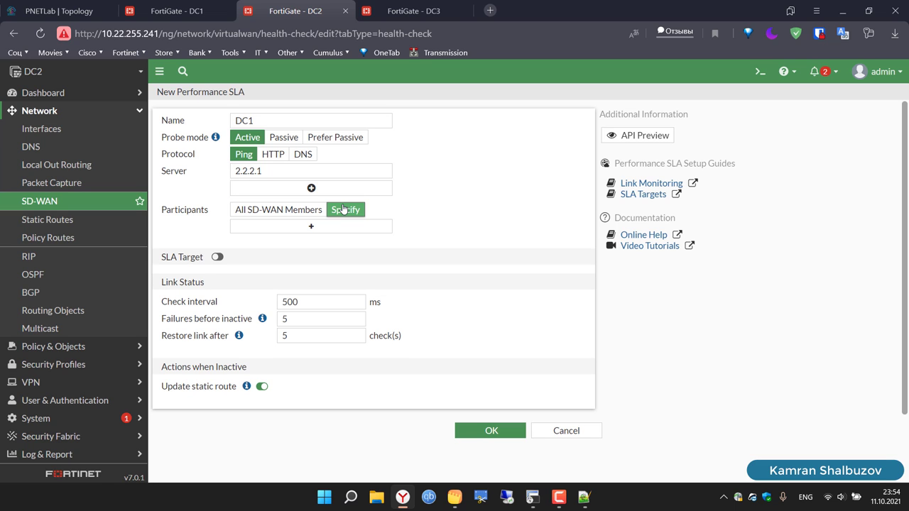
click(346, 228)
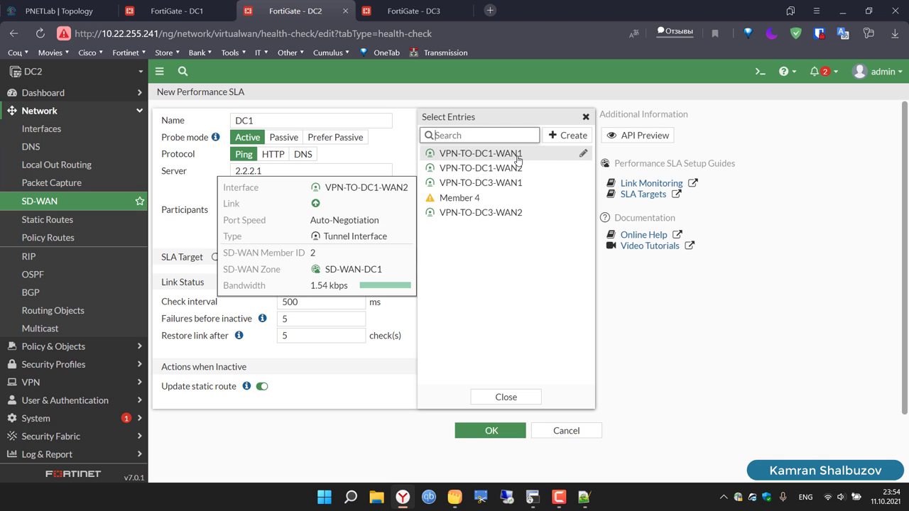
click(519, 158)
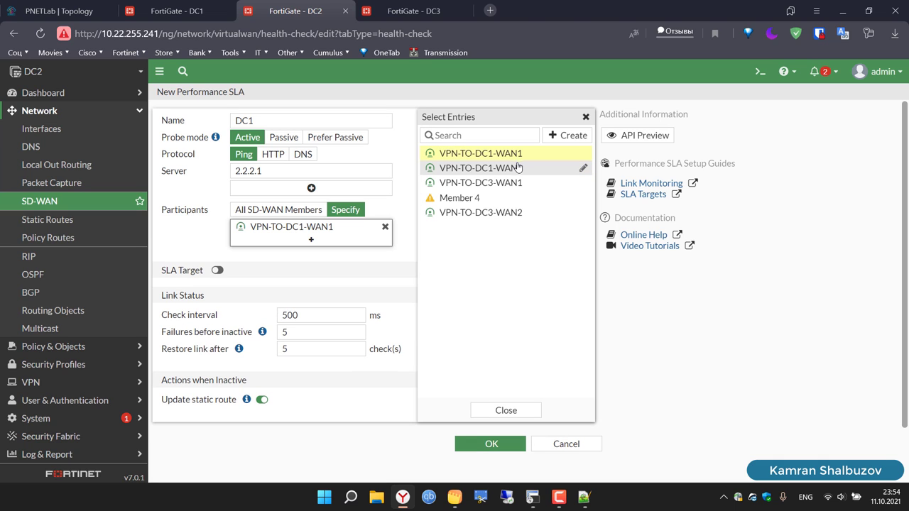
click(517, 170)
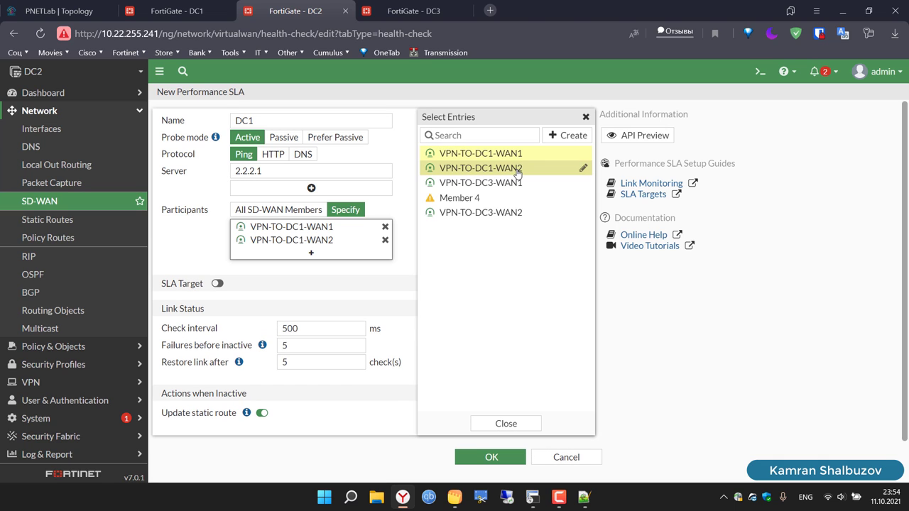
click(586, 118)
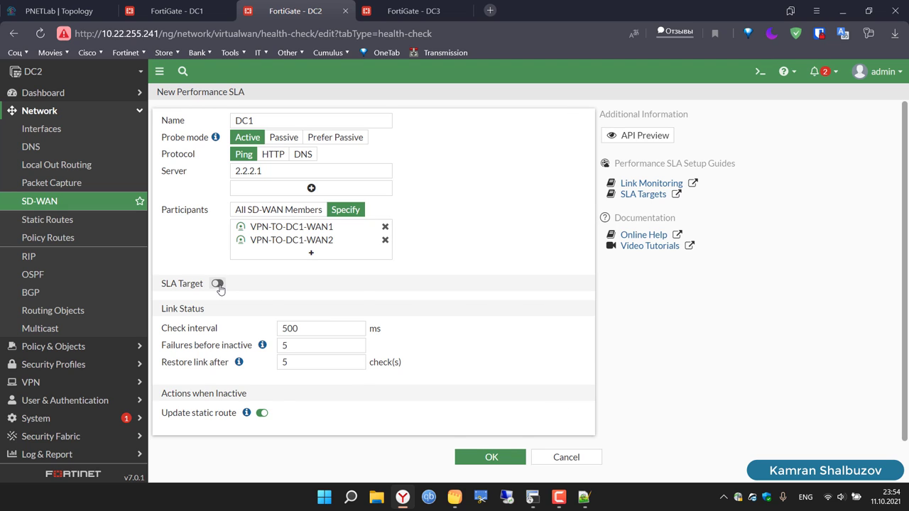
Step: Enable SLA targets of 10 ms latency, 10 ms jitter, 2% loss and 1 failure, then save
click(219, 284)
click(290, 308)
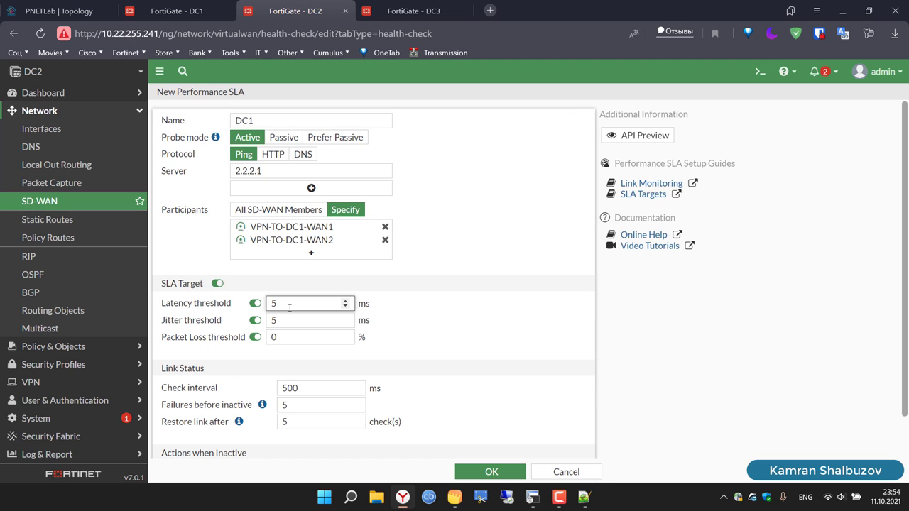
key(BackSpace)
text(10)
click(290, 322)
key(BackSpace)
text(10)
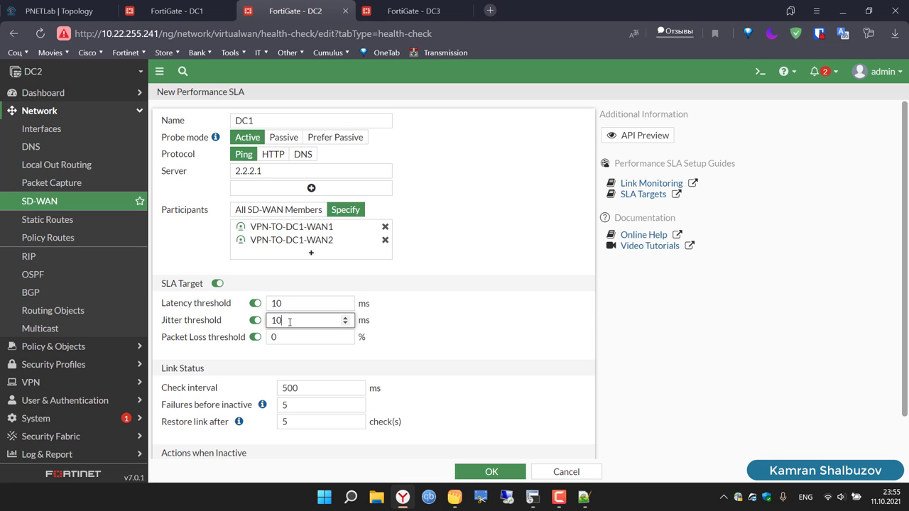
click(288, 337)
key(BackSpace)
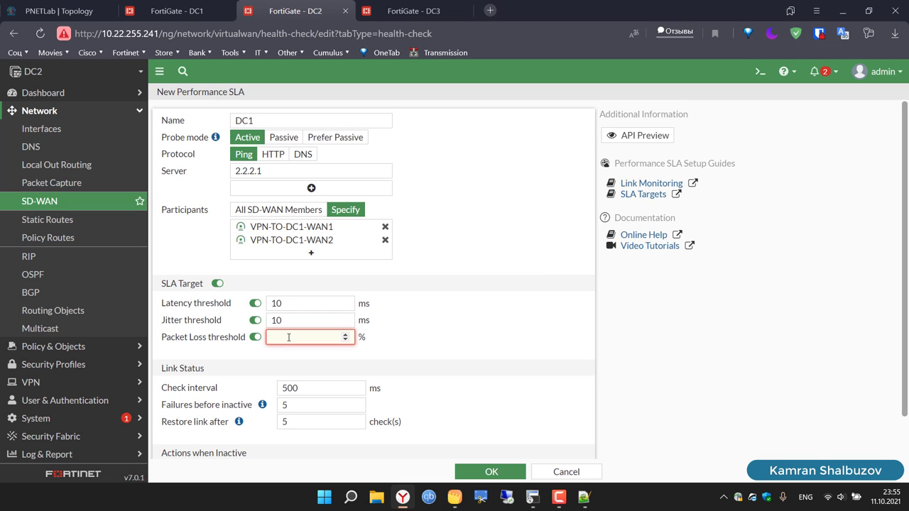
text(2)
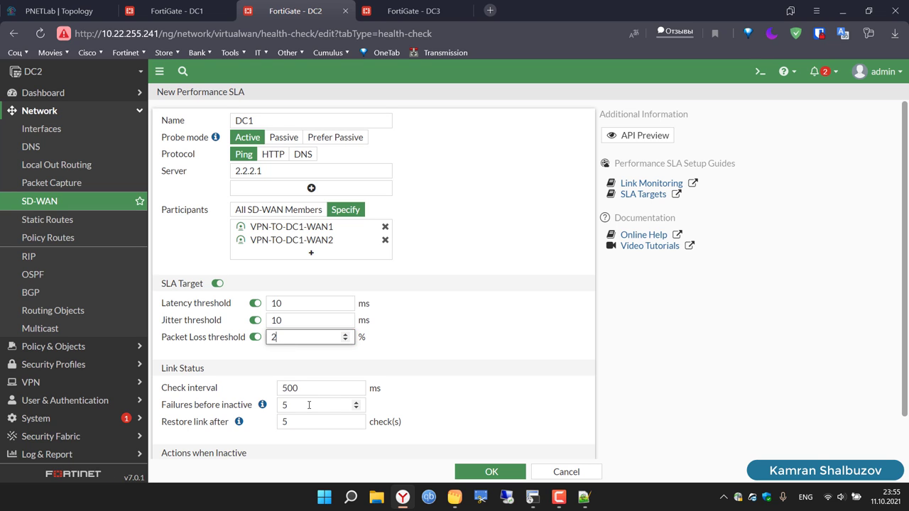
click(309, 405)
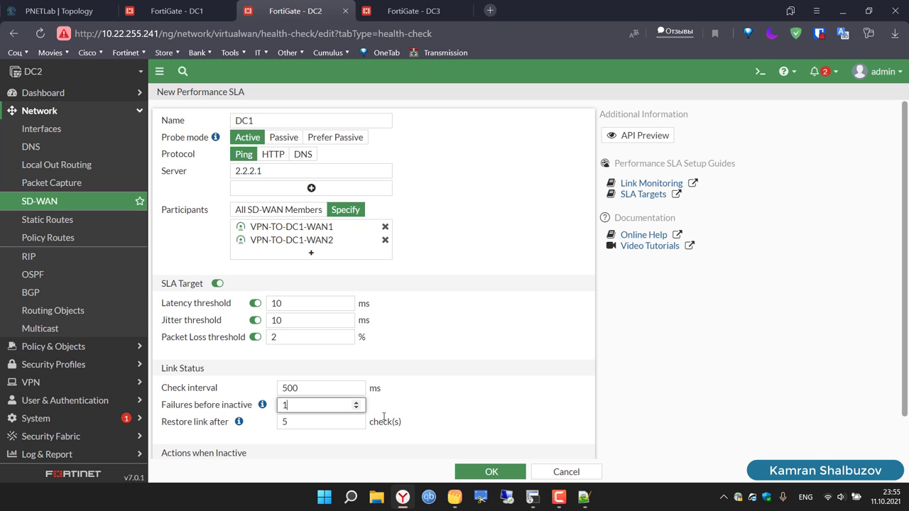
scroll(475, 429, down, 1)
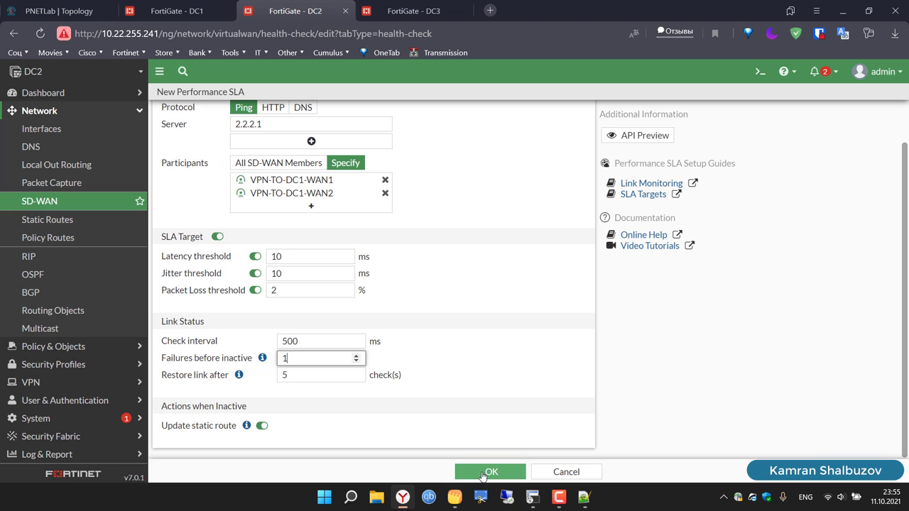
click(483, 473)
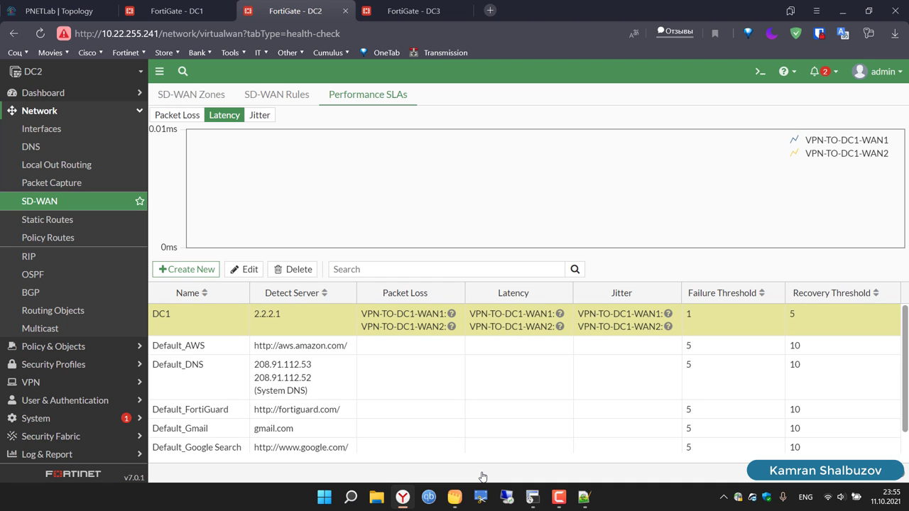
Step: On DC1, check the performance SLA status in SD-WAN
click(200, 10)
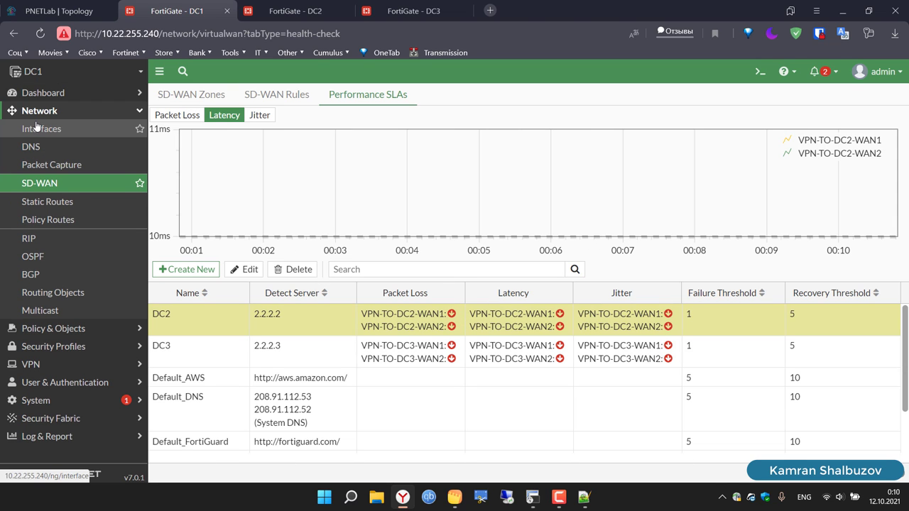
click(37, 126)
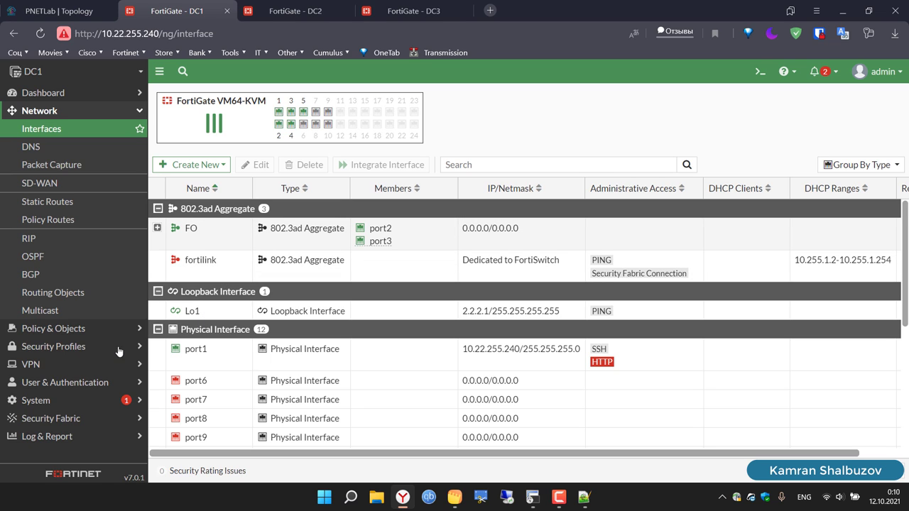
click(59, 186)
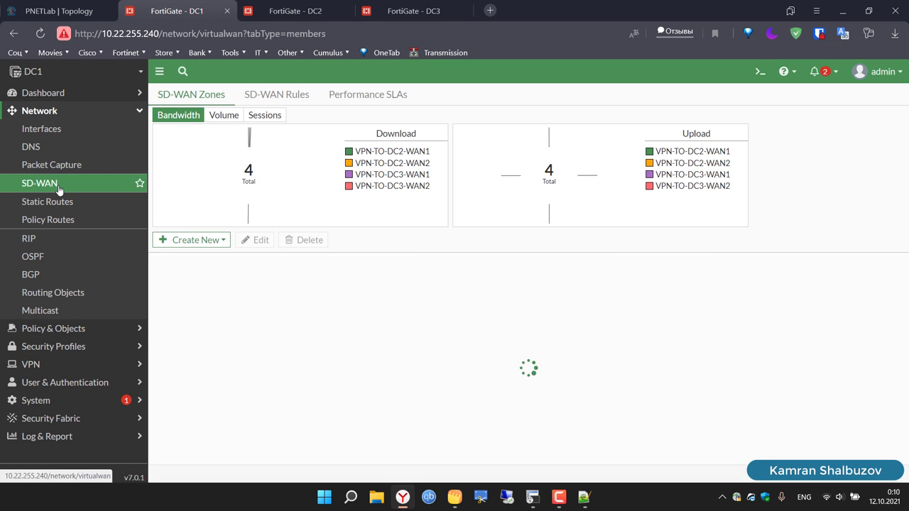
click(388, 93)
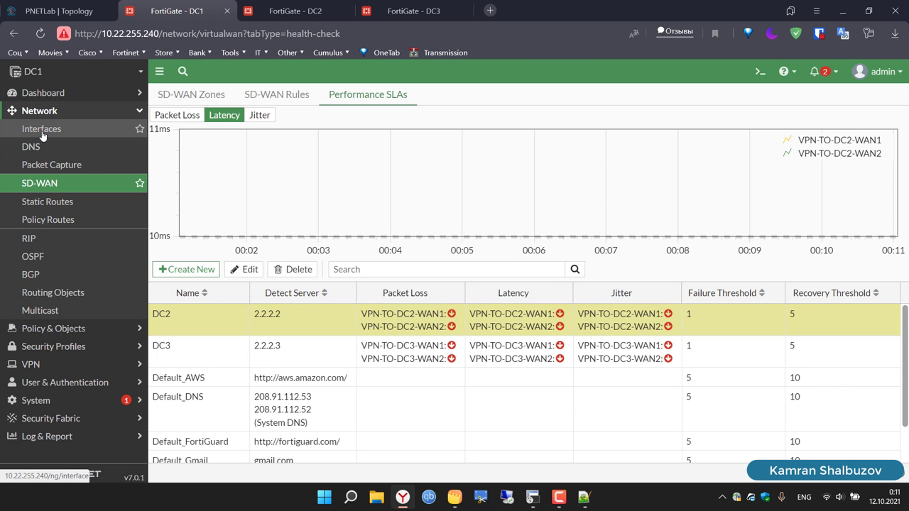
Step: Open DC1's VPN-TO-DC2-WAN1 tunnel under WAN1 (port4) for editing
click(43, 130)
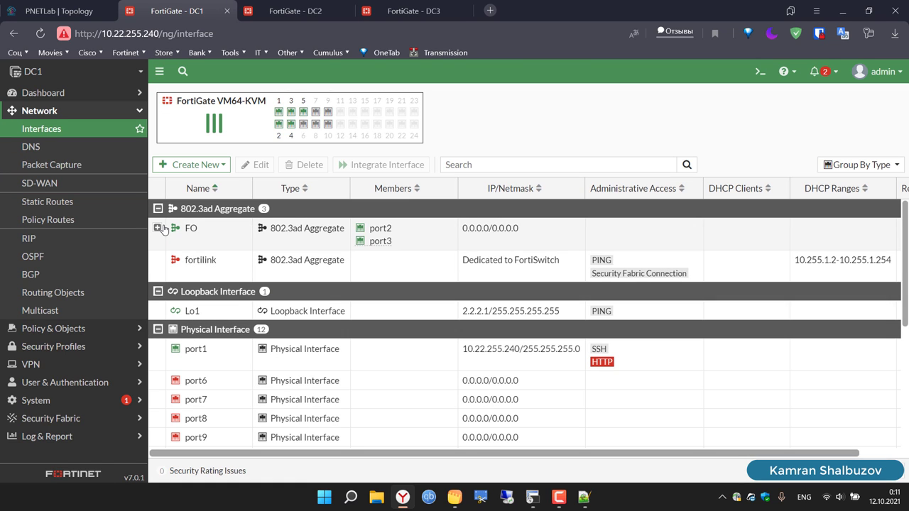
scroll(249, 345, down, 3)
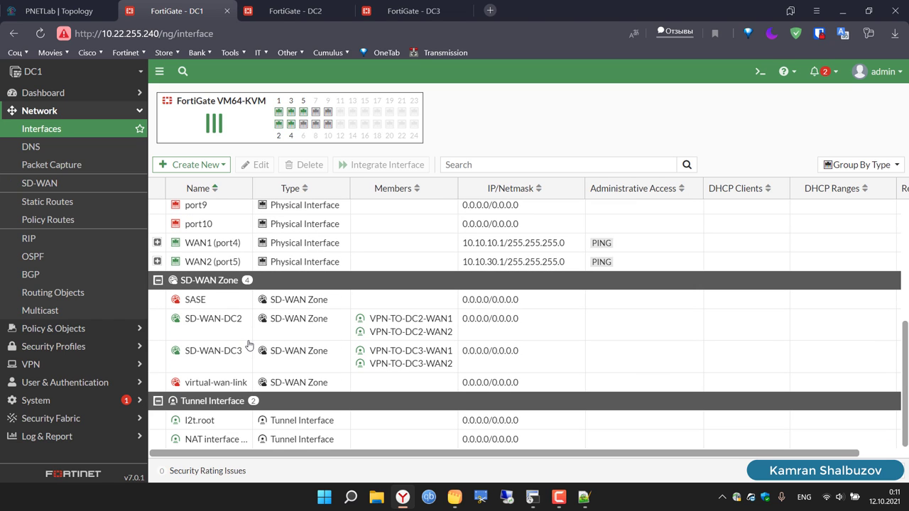
click(157, 243)
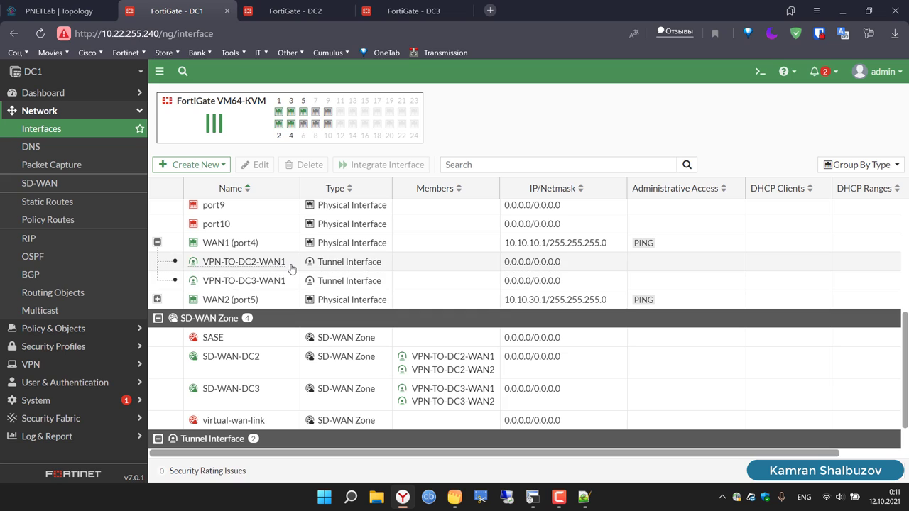
click(292, 269)
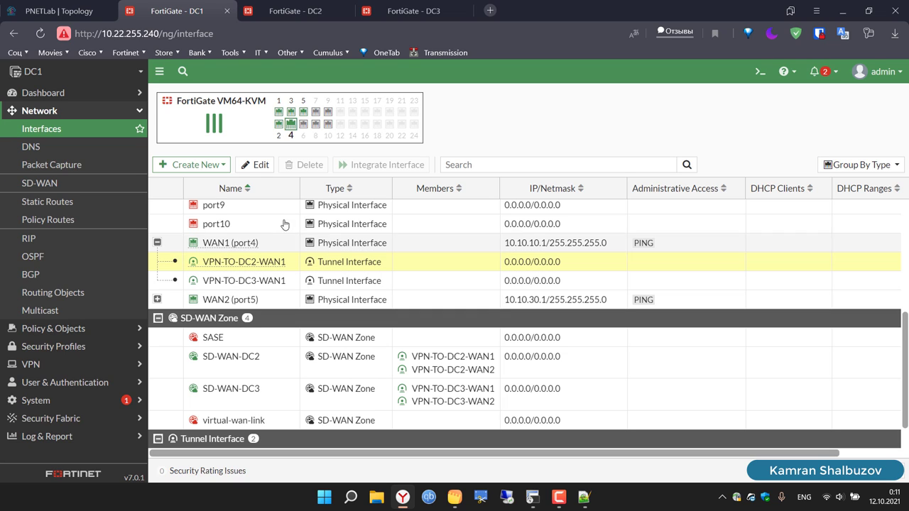
click(257, 166)
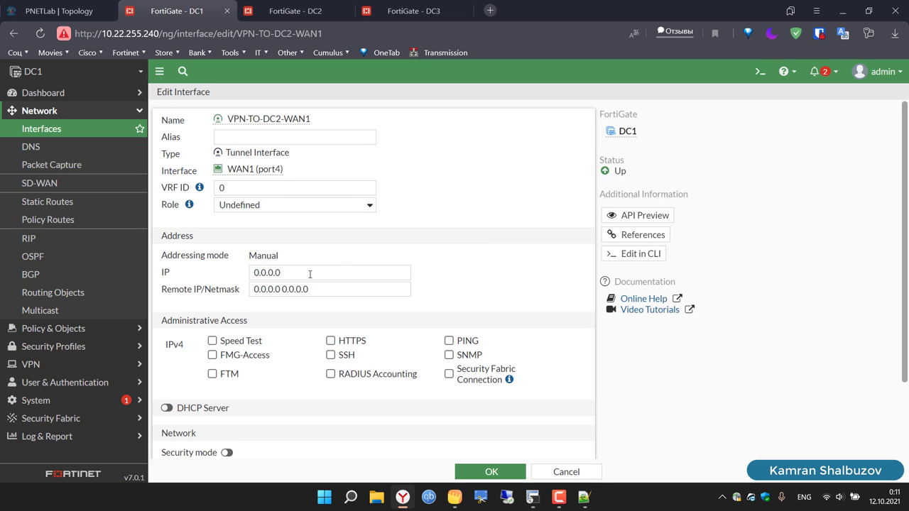
Step: Set the tunnel's IP to 10.50.50.1 and remote to 10.50.50.2/32, allow PING, and save
click(310, 274)
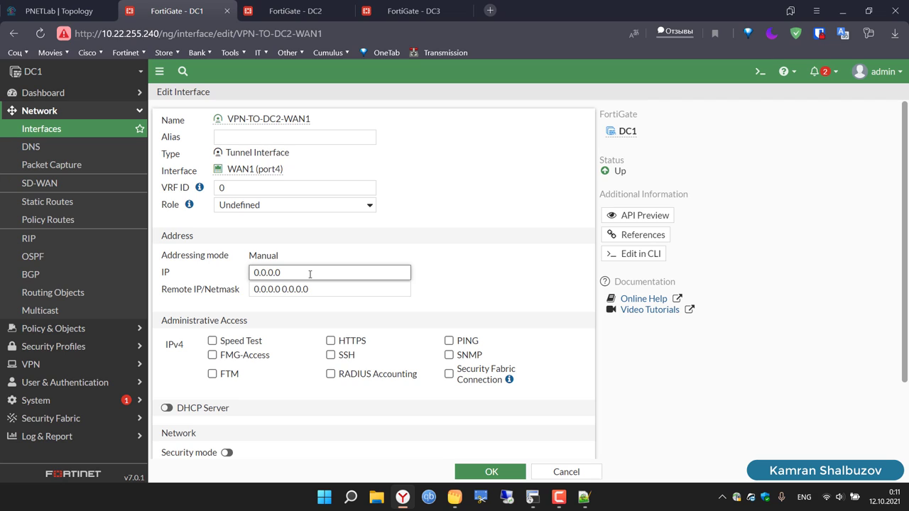
key(BackSpace)
key(BackSpace)
key(BackSpace)
key(BackSpace)
key(BackSpace)
key(BackSpace)
key(BackSpace)
text(10)
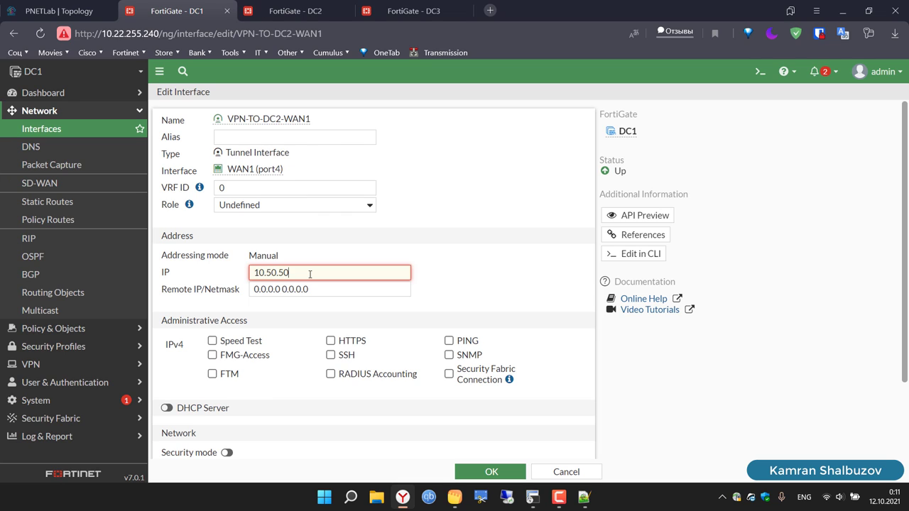
text(.50.50.1)
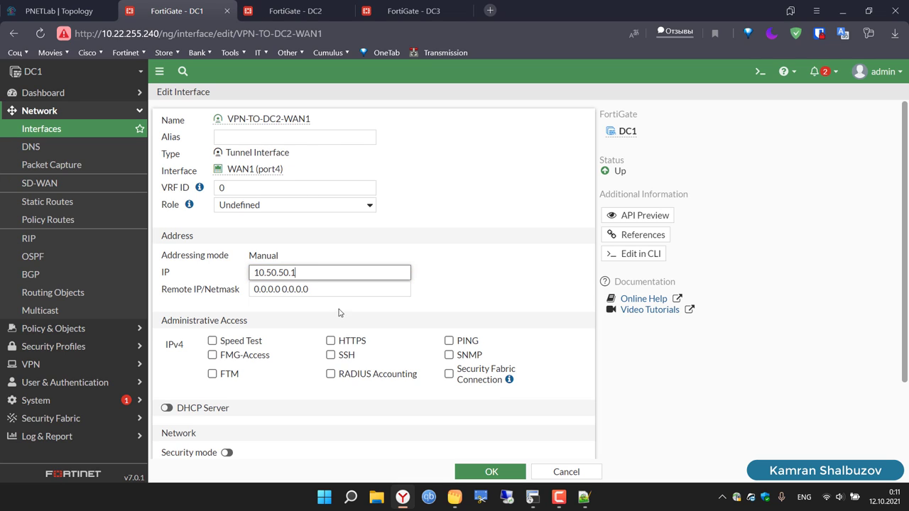
click(449, 341)
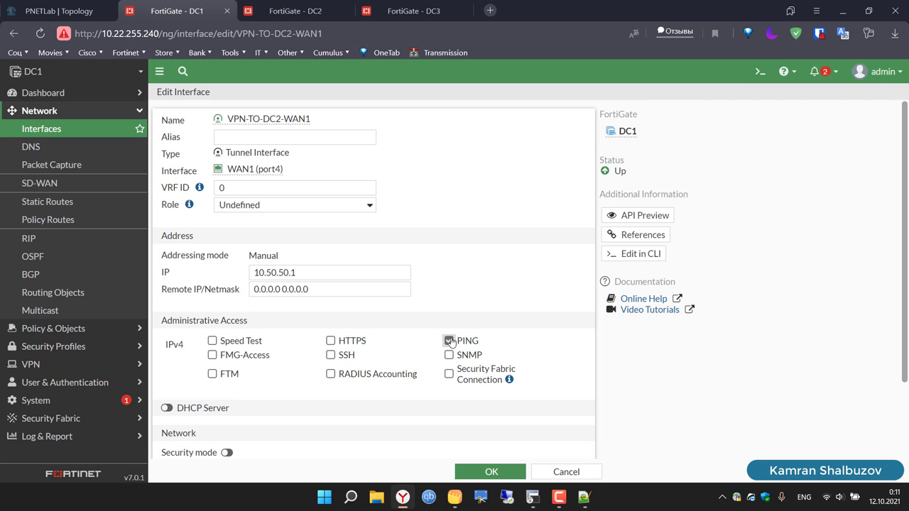
triple_click(323, 293)
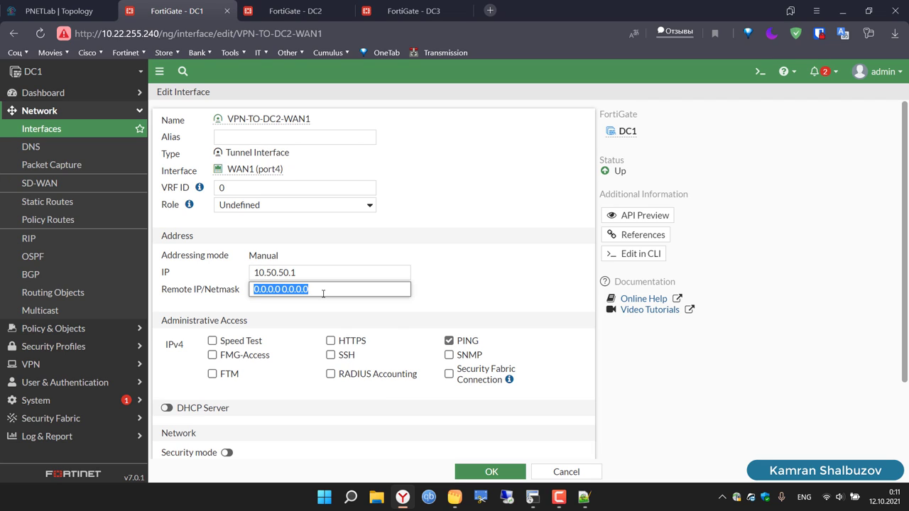
key(BackSpace)
text(10.50.50.2/)
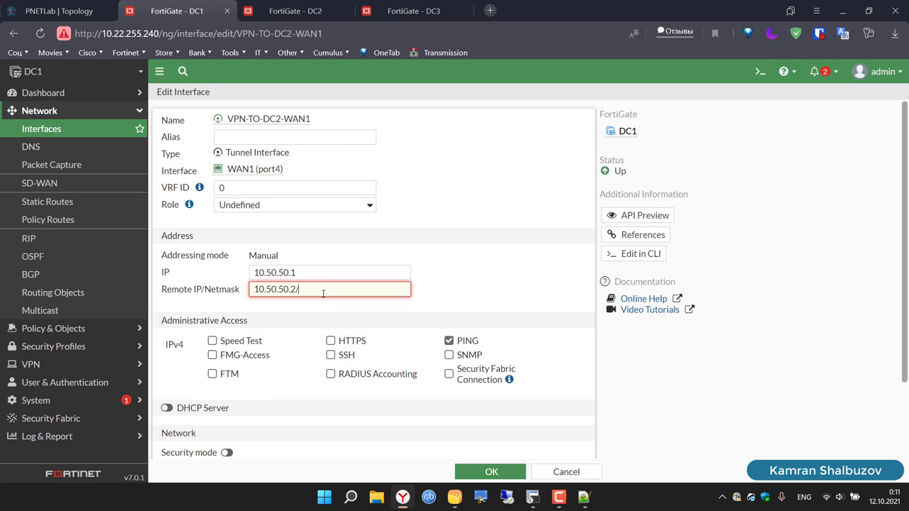
text(32)
click(495, 473)
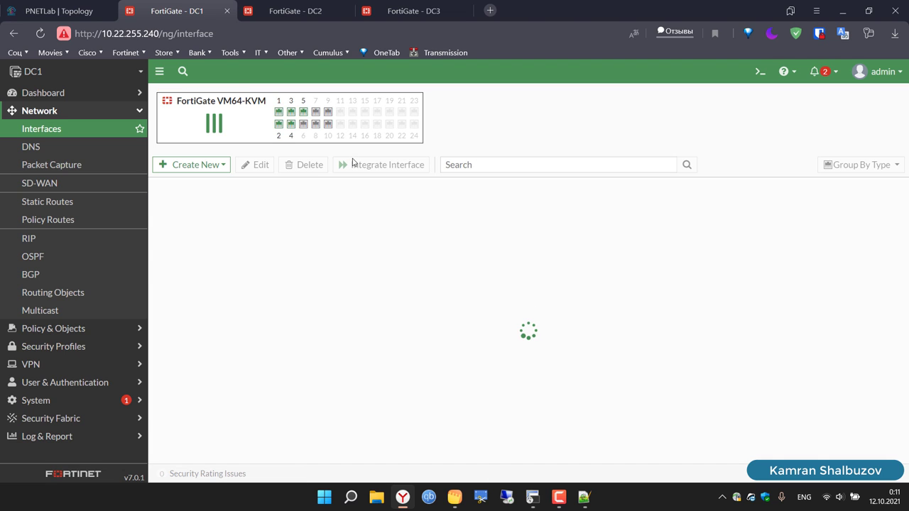
Step: On DC2, open the VPN-TO-DC1-WAN1 tunnel under WAN1 (port4) for editing
key(ctrl+Tab)
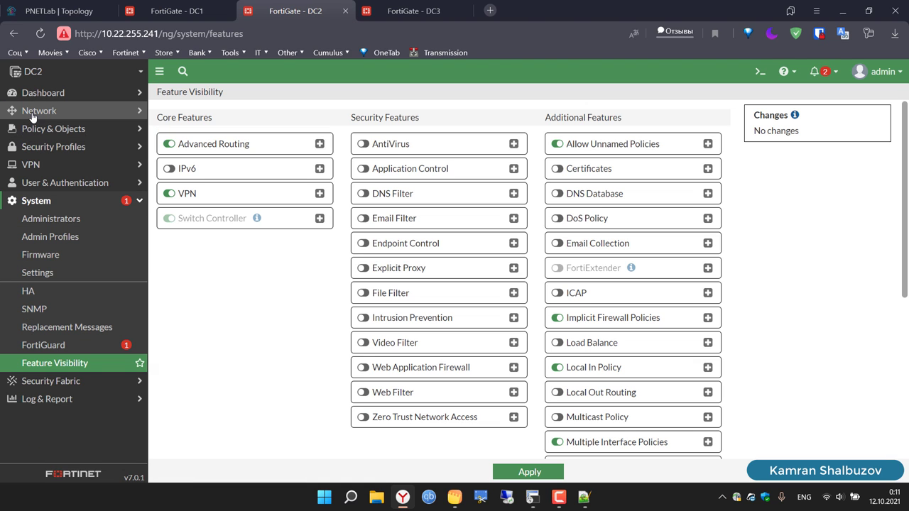
click(37, 111)
click(41, 130)
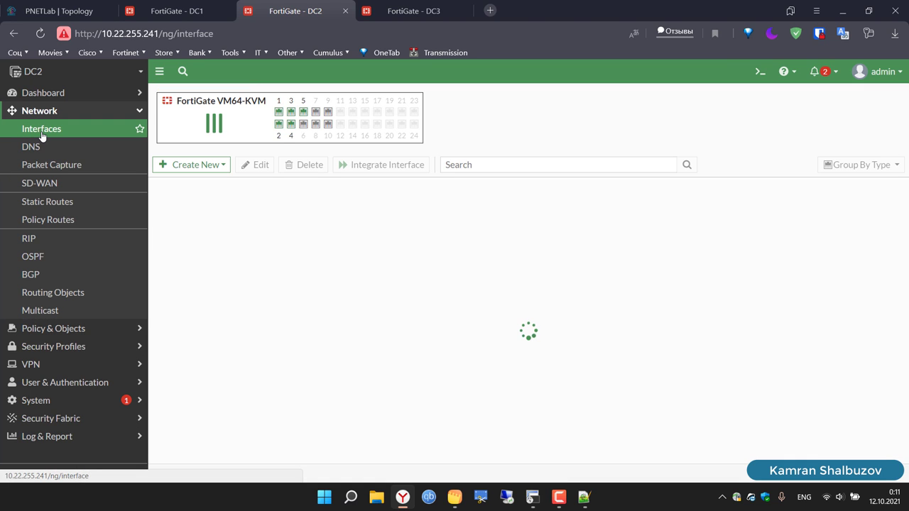
scroll(249, 305, down, 3)
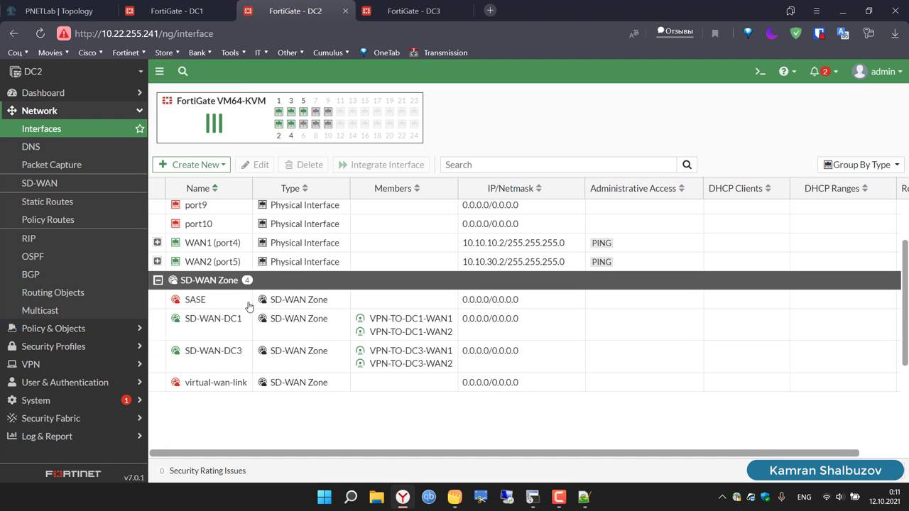
click(158, 243)
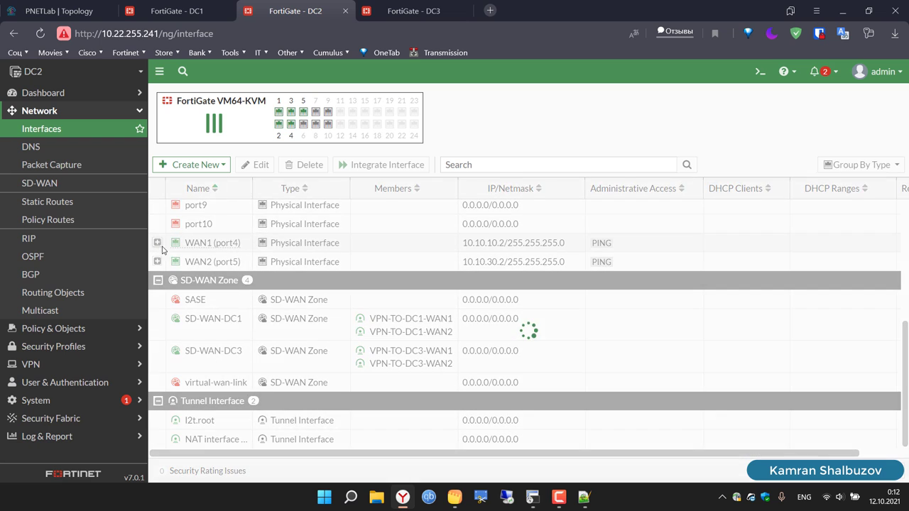
click(295, 270)
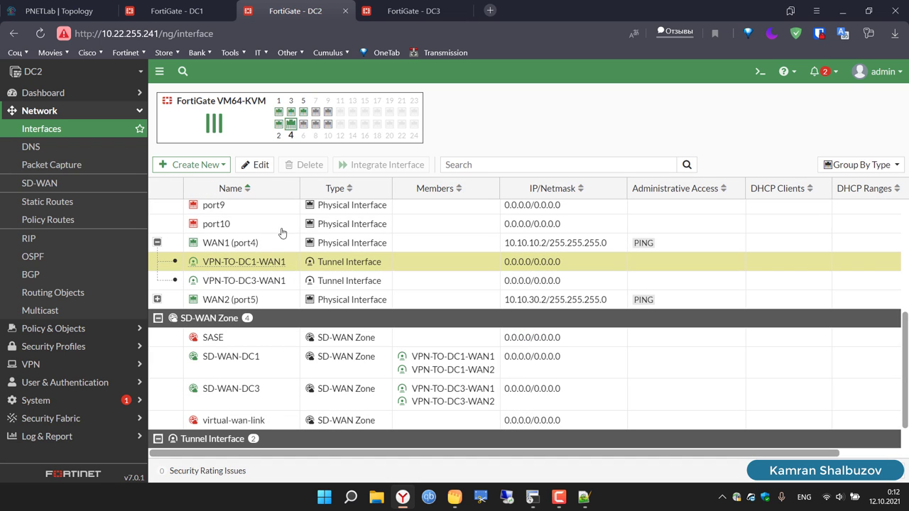
click(255, 165)
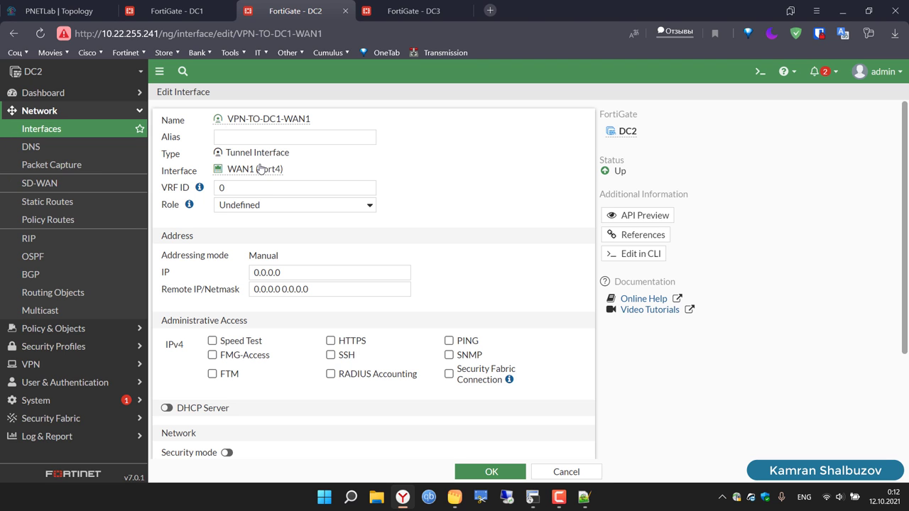
Step: Set the tunnel's IP to 10.50.50.2 and remote to 10.50.50.1/32, allow PING, and save
click(297, 276)
key(BackSpace)
key(BackSpace)
key(BackSpace)
key(BackSpace)
key(BackSpace)
key(BackSpace)
key(BackSpace)
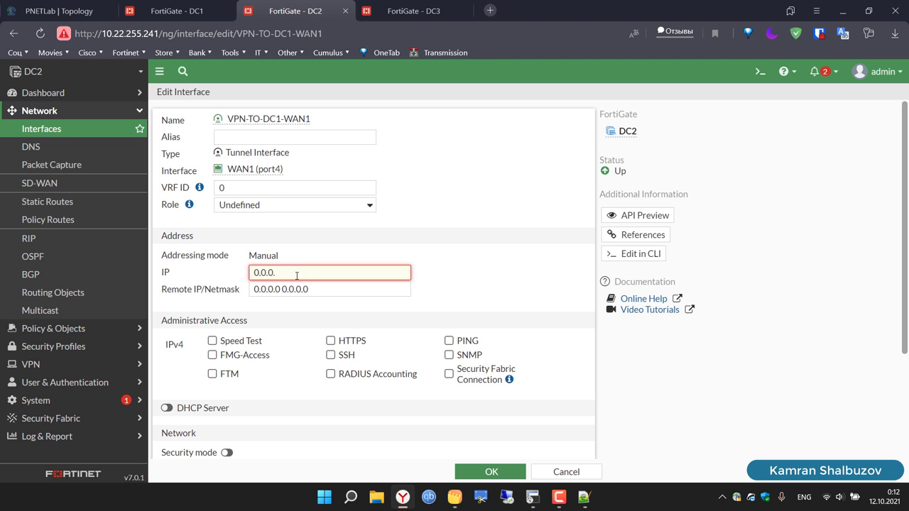
text(10.50.50.2)
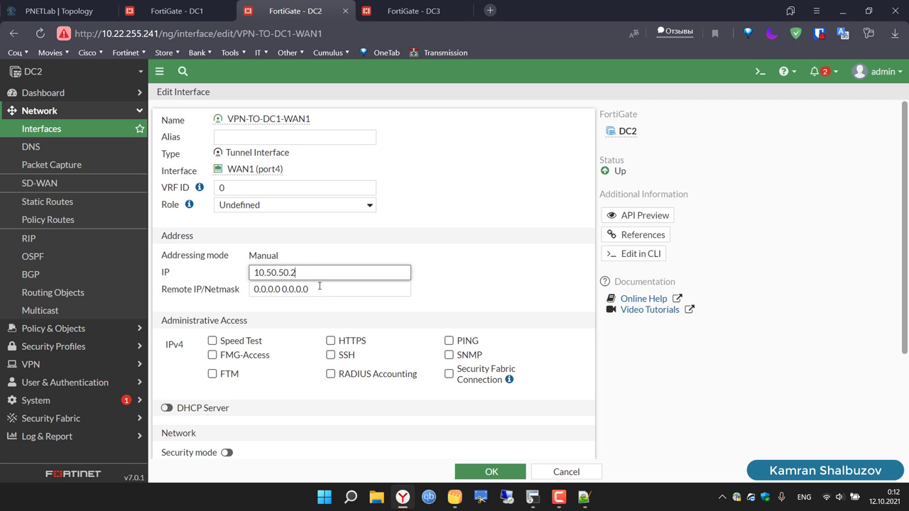
click(320, 286)
key(BackSpace)
key(BackSpace)
key(BackSpace)
key(BackSpace)
key(BackSpace)
key(BackSpace)
key(BackSpace)
key(BackSpace)
key(BackSpace)
key(BackSpace)
key(BackSpace)
key(BackSpace)
key(BackSpace)
key(BackSpace)
key(BackSpace)
text(10.50.50)
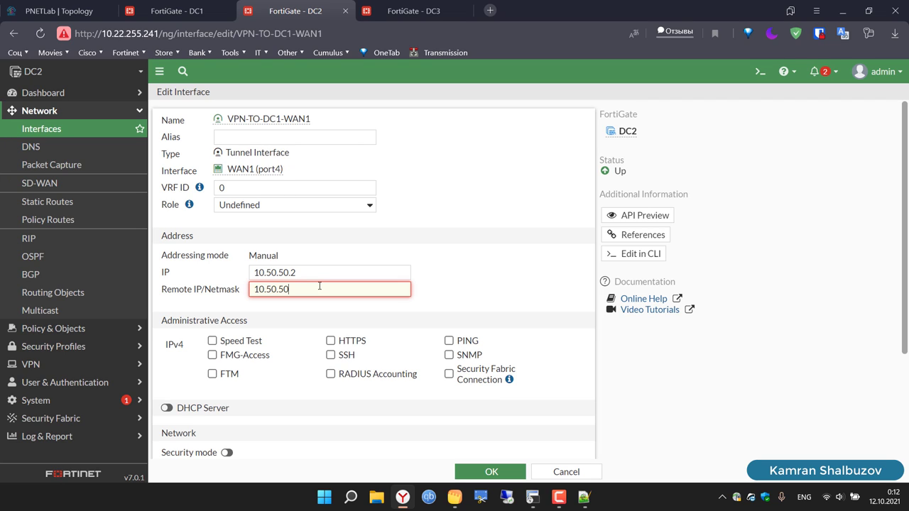
text(.1/32)
click(449, 341)
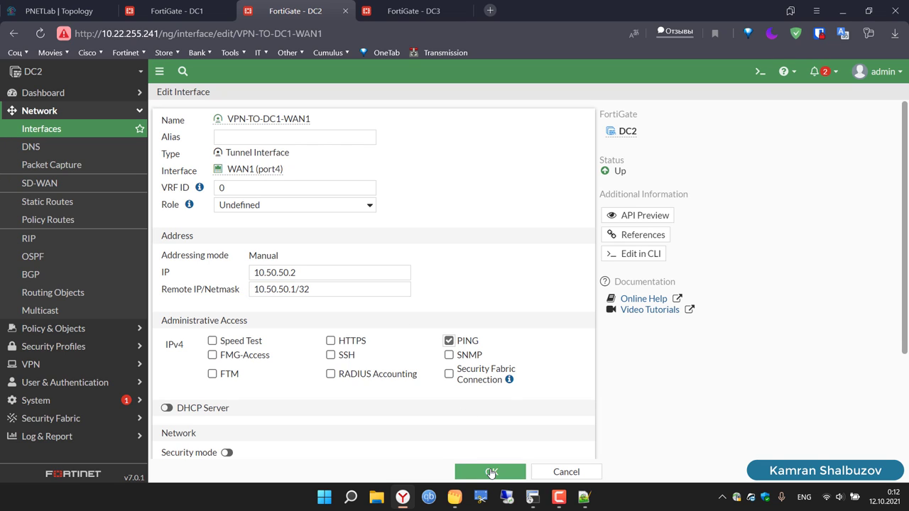
click(489, 472)
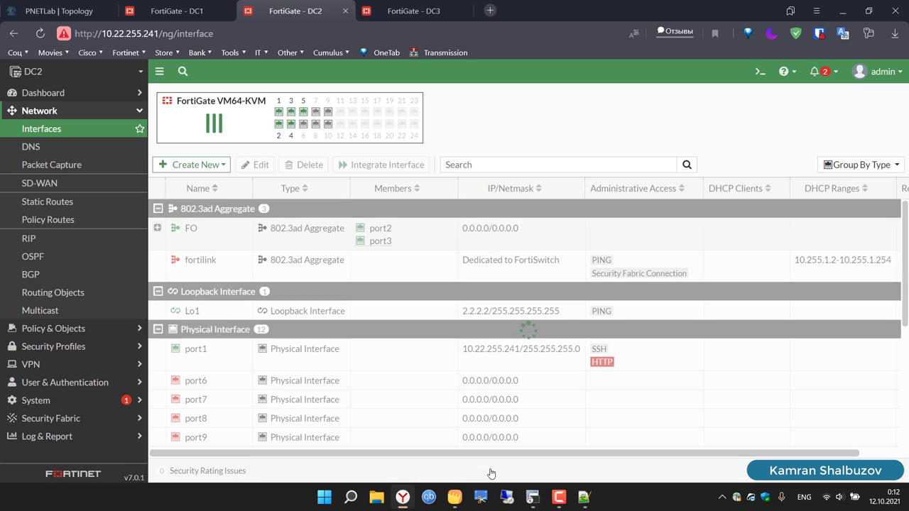
Step: On DC1, confirm the DC2 SLA shows VPN-TO-DC2-WAN1 up at 4.64 ms latency and 77% loss
click(172, 10)
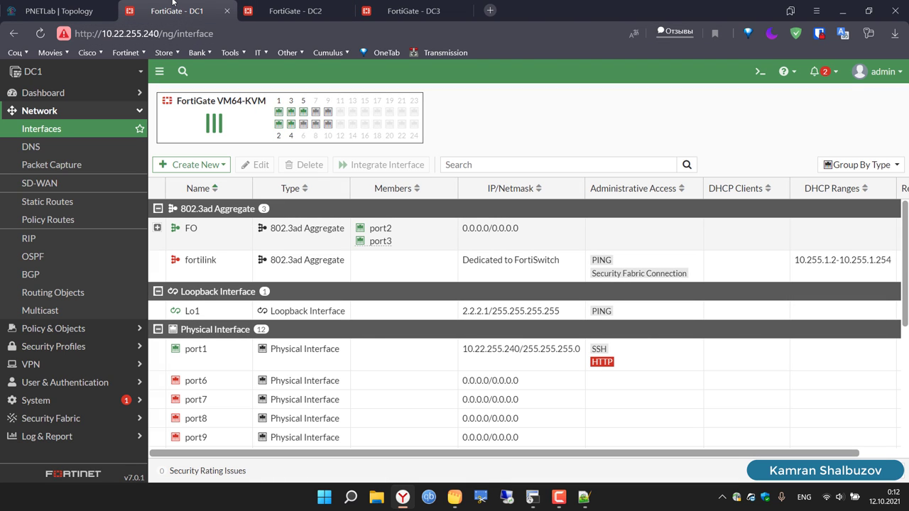
click(54, 189)
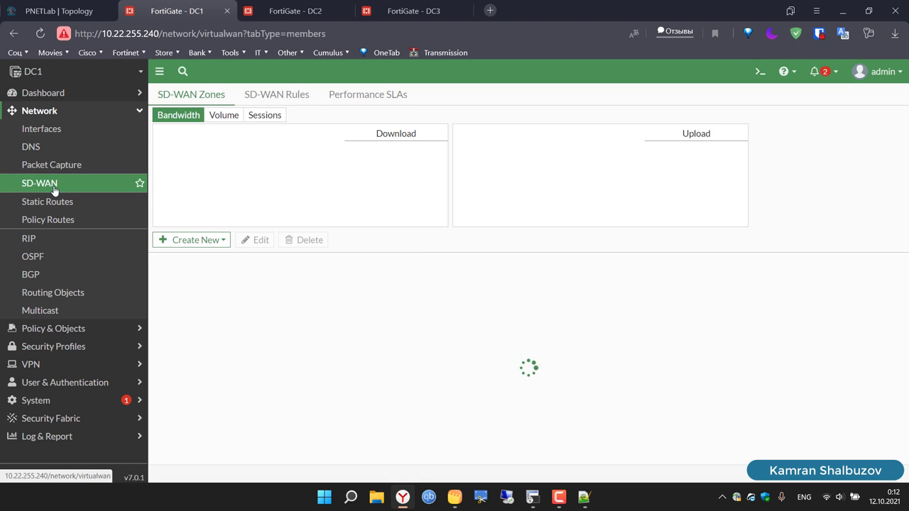
click(355, 100)
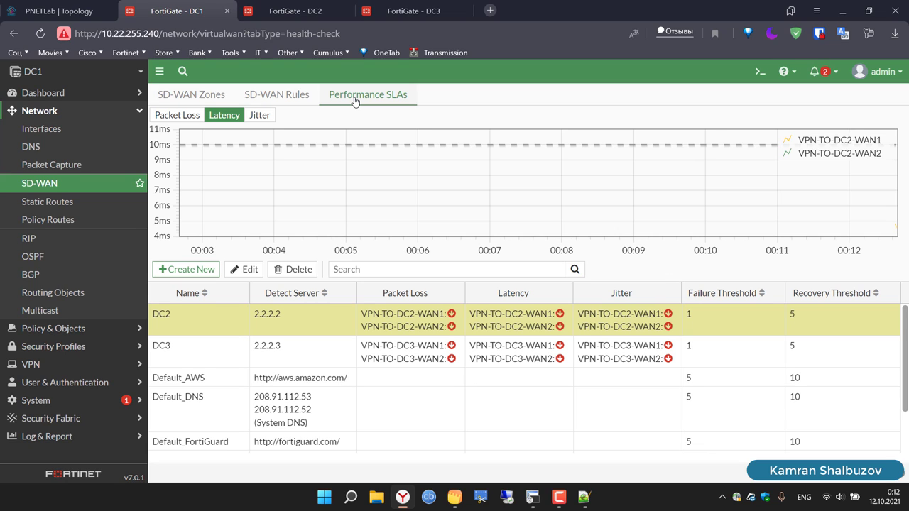
click(49, 199)
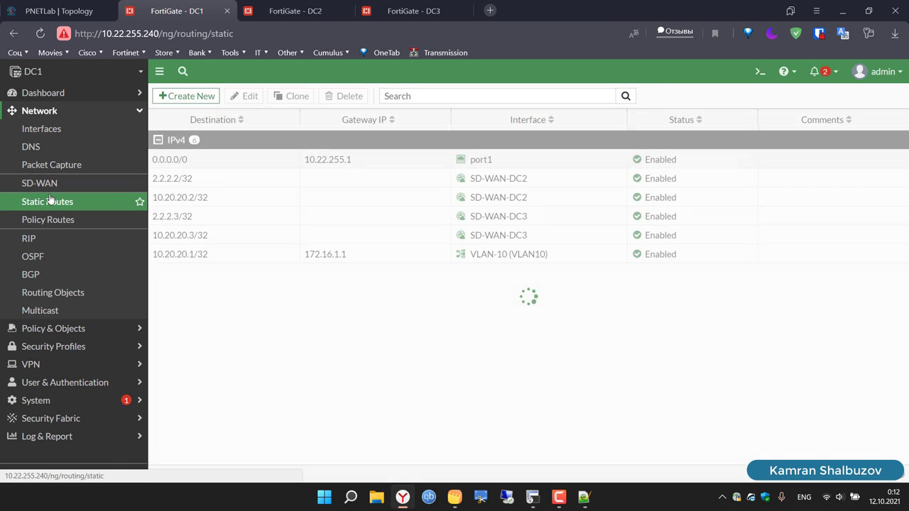
click(39, 183)
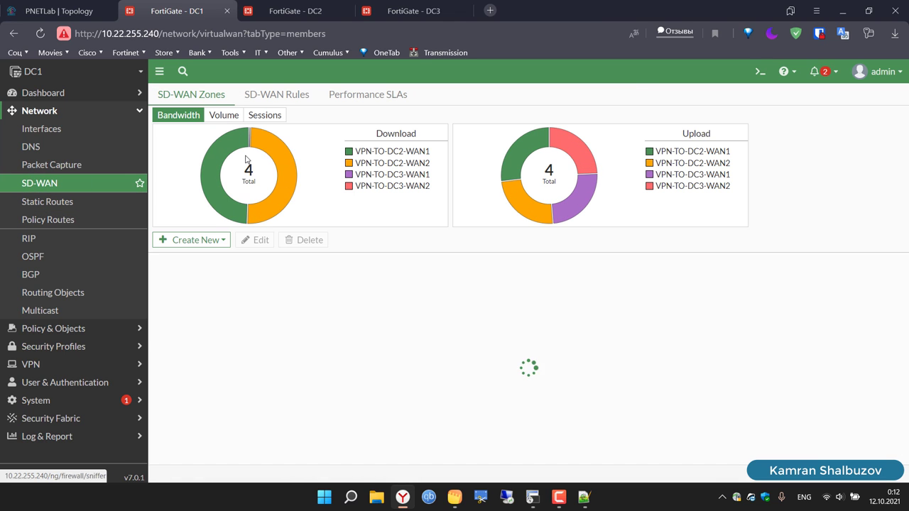
click(355, 103)
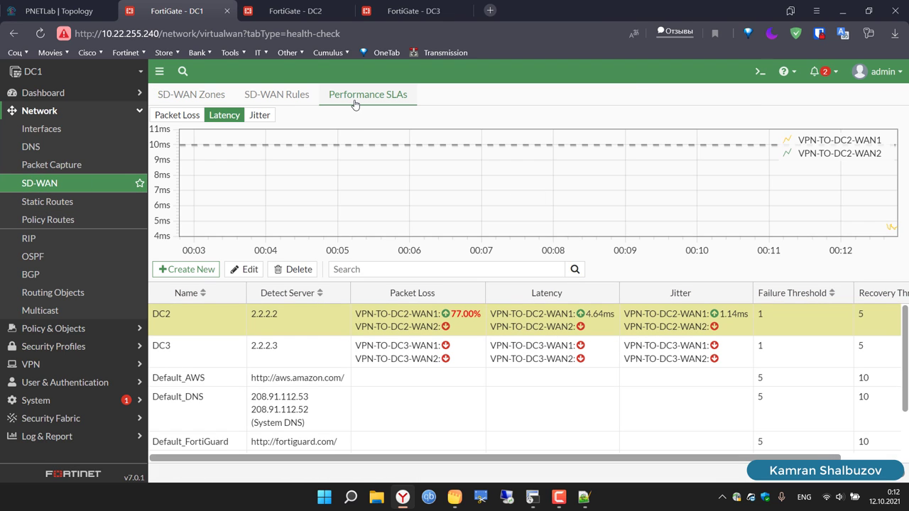
mouse_move(498, 319)
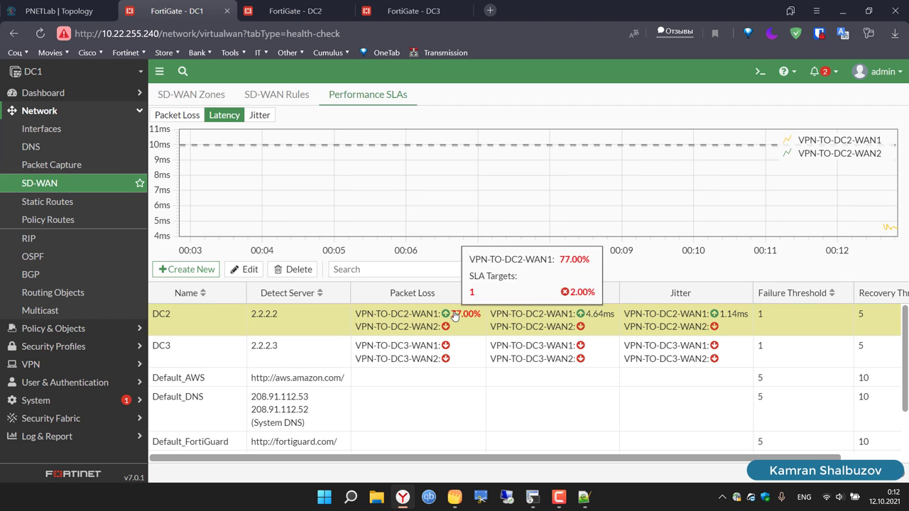
Step: Open DC1's VPN-TO-DC3-WAN1 tunnel under WAN1 (port4) for editing
click(57, 137)
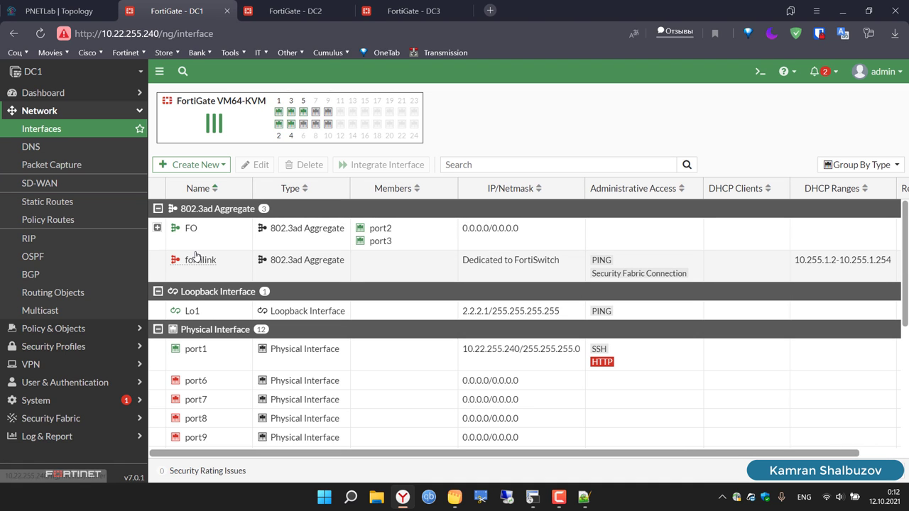
scroll(233, 379, down, 3)
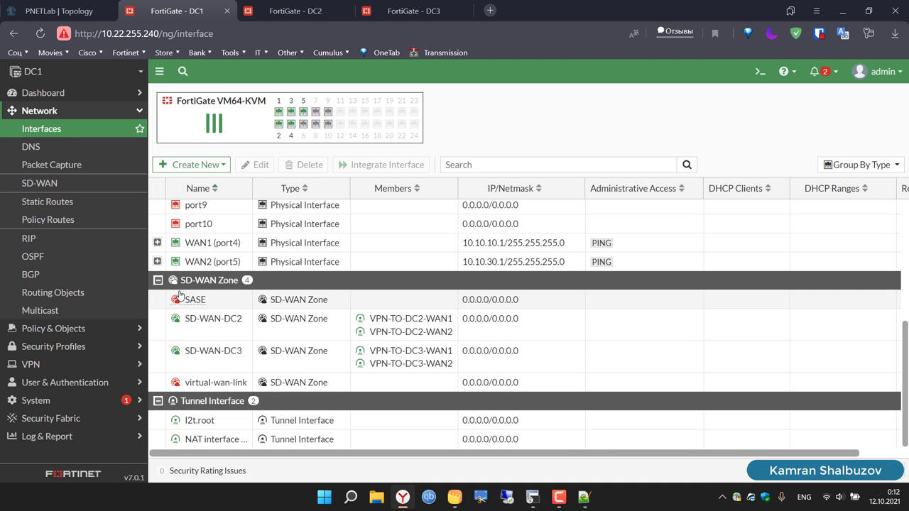
click(158, 262)
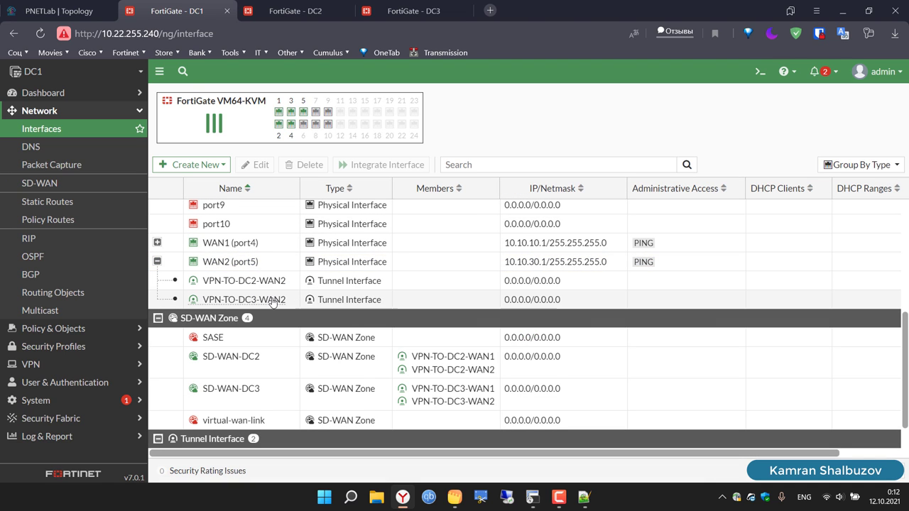
click(157, 243)
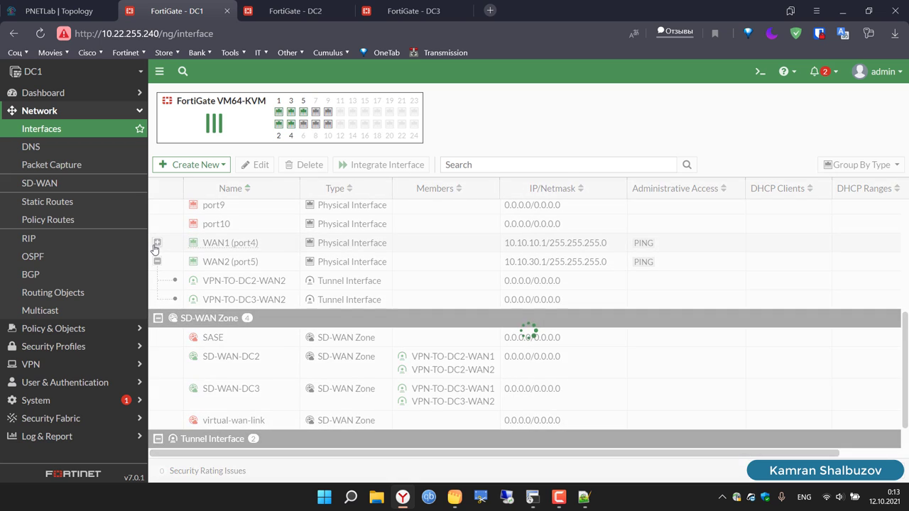
click(303, 285)
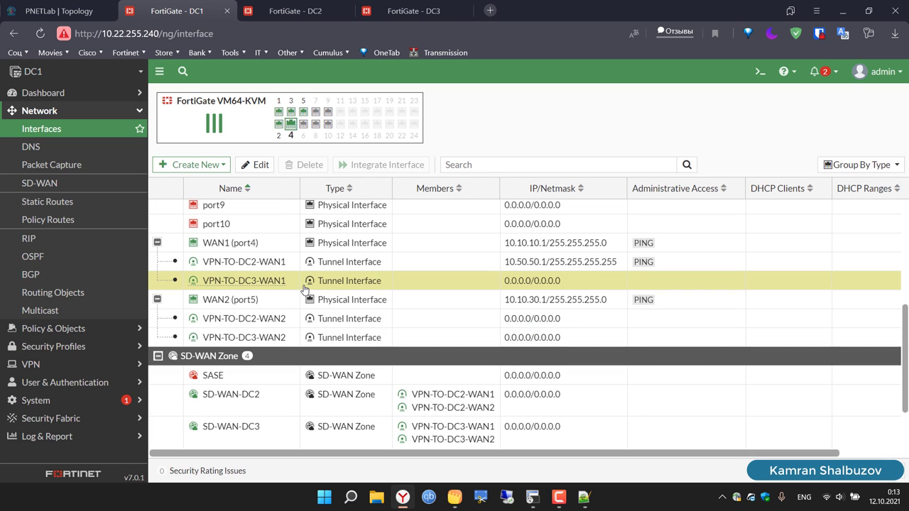
click(259, 166)
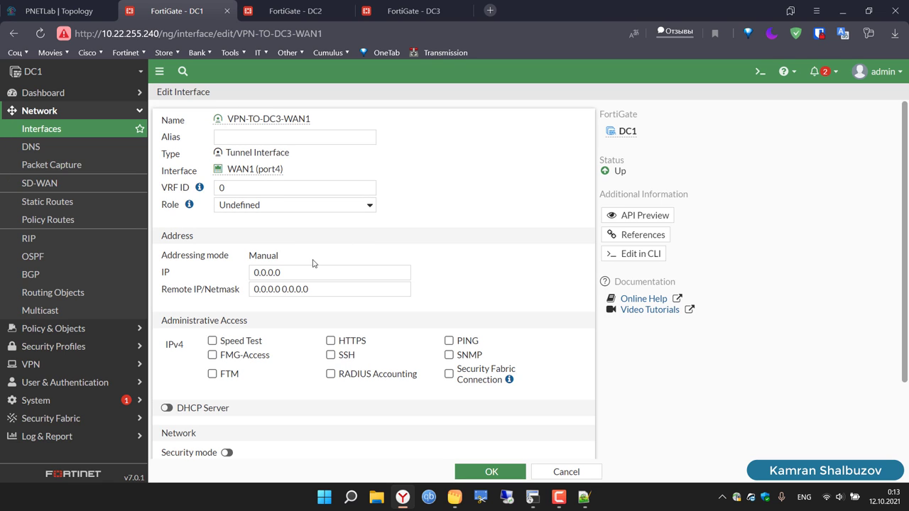
Step: Set the tunnel's IP to 10.50.50.3 and remote to 10.50.50.4/32, allow PING, and save
click(311, 270)
key(BackSpace)
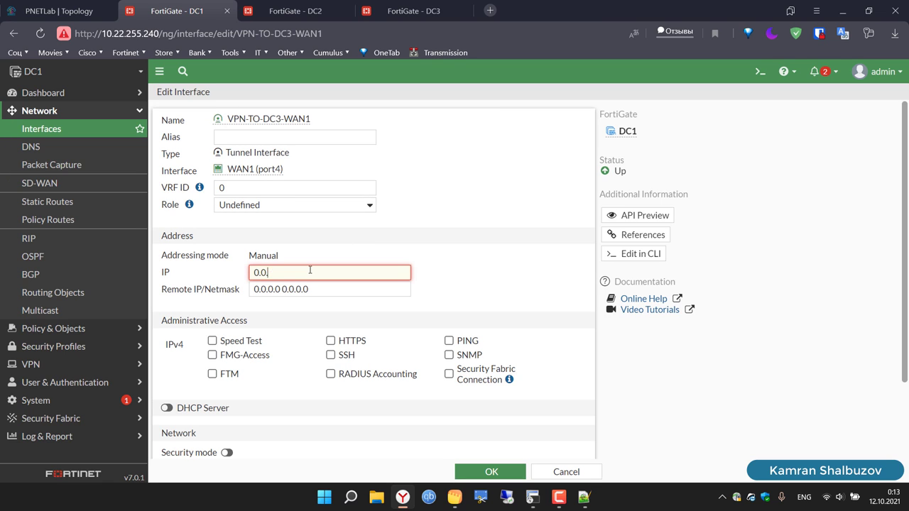
key(BackSpace)
key(BackSpace)
key(BackSpace)
key(BackSpace)
text(10.50.50.3)
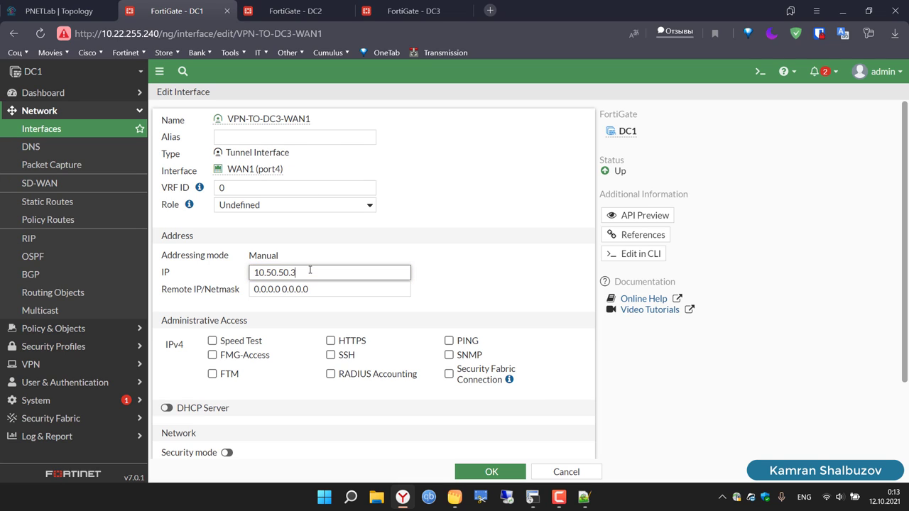
click(320, 289)
key(BackSpace)
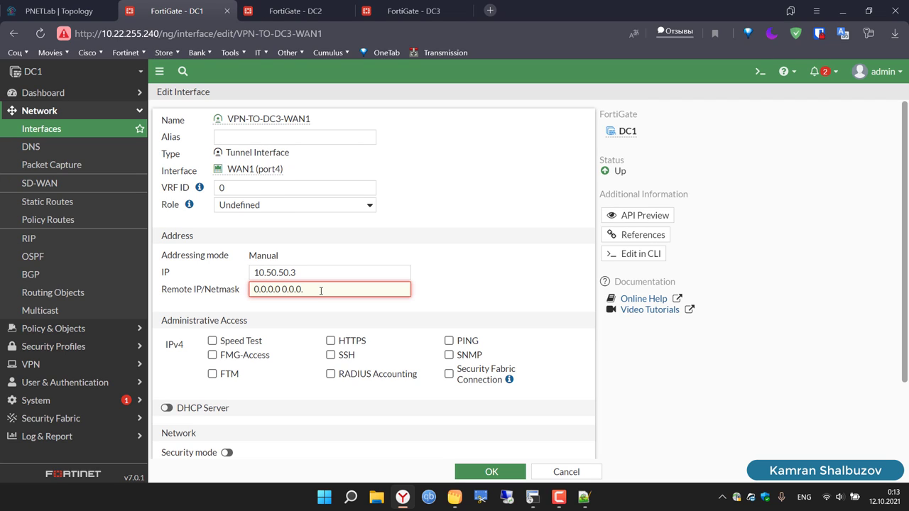
key(BackSpace)
key(BackSpace)
key(BackSpace)
key(BackSpace)
key(BackSpace)
key(BackSpace)
key(BackSpace)
key(BackSpace)
key(BackSpace)
key(BackSpace)
text(1)
text(32)
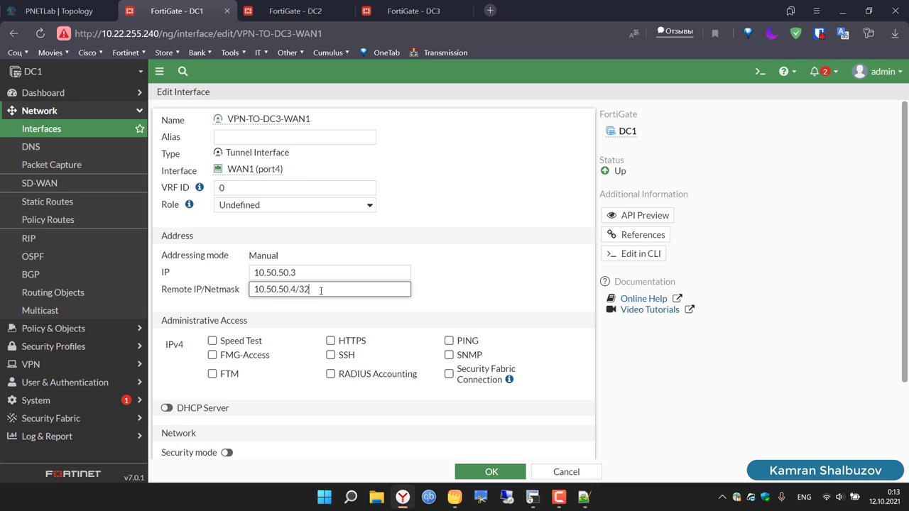
click(449, 341)
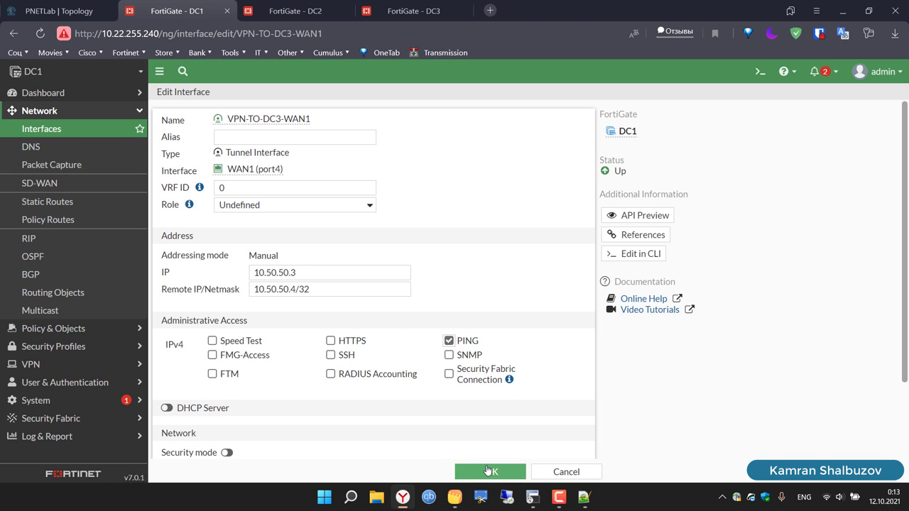
click(489, 471)
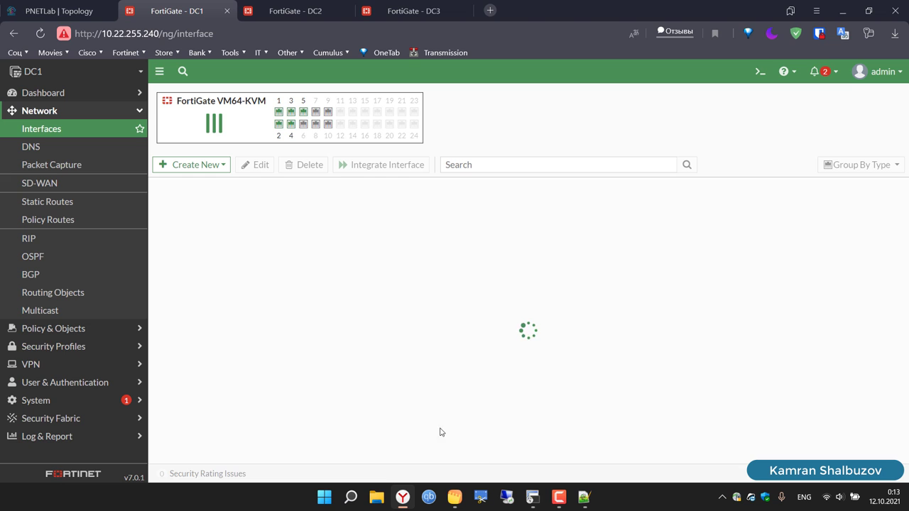
Step: Expand DC1's WAN1 and WAN2 tunnels and select VPN-TO-DC3-WAN1
scroll(174, 334, down, 5)
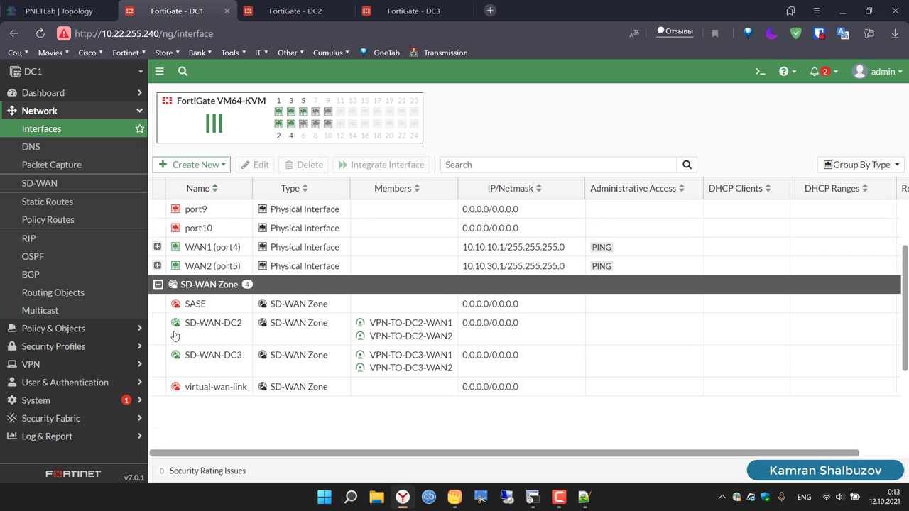
click(157, 262)
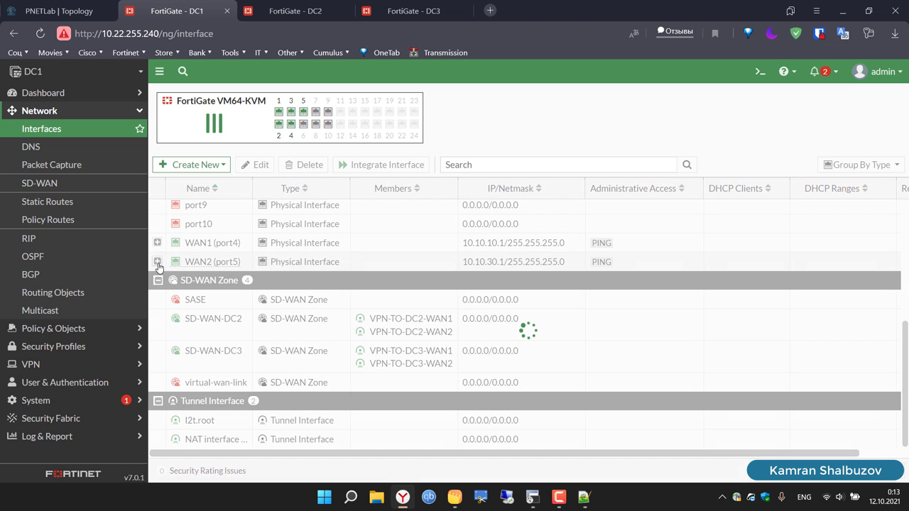
click(157, 244)
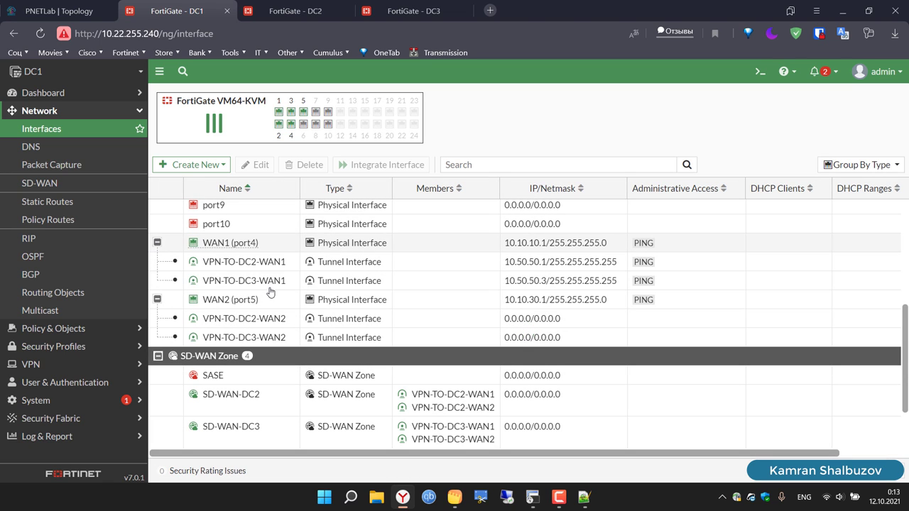
click(481, 280)
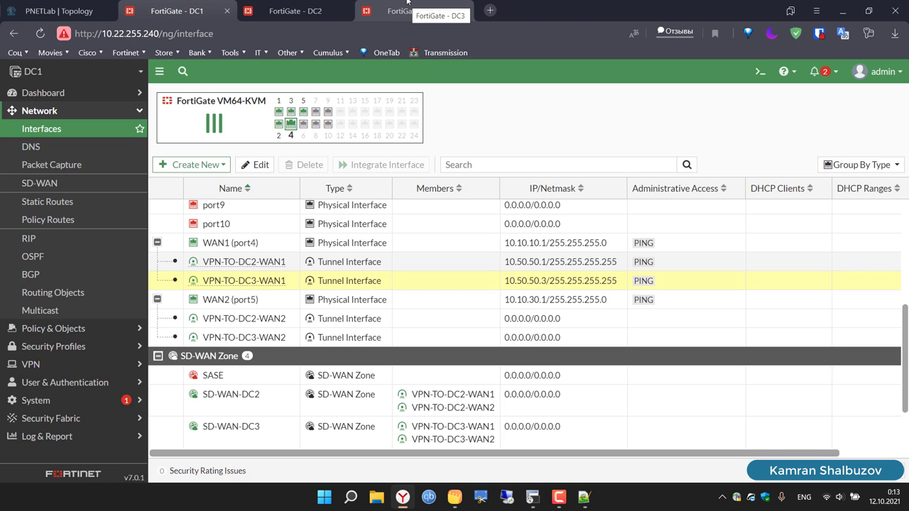
Step: Compare DC3's WAN1 tunnels, then select DC1's VPN-TO-DC2-WAN2 tunnel
click(407, 3)
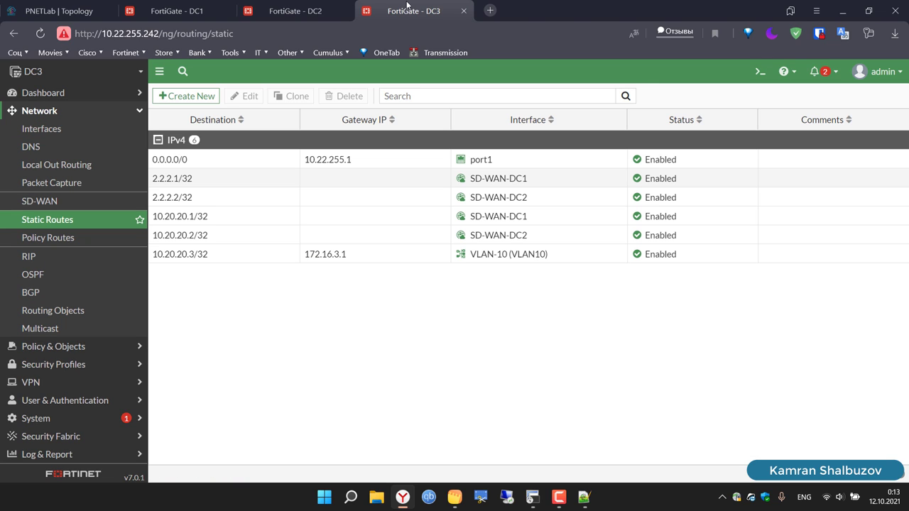
click(42, 129)
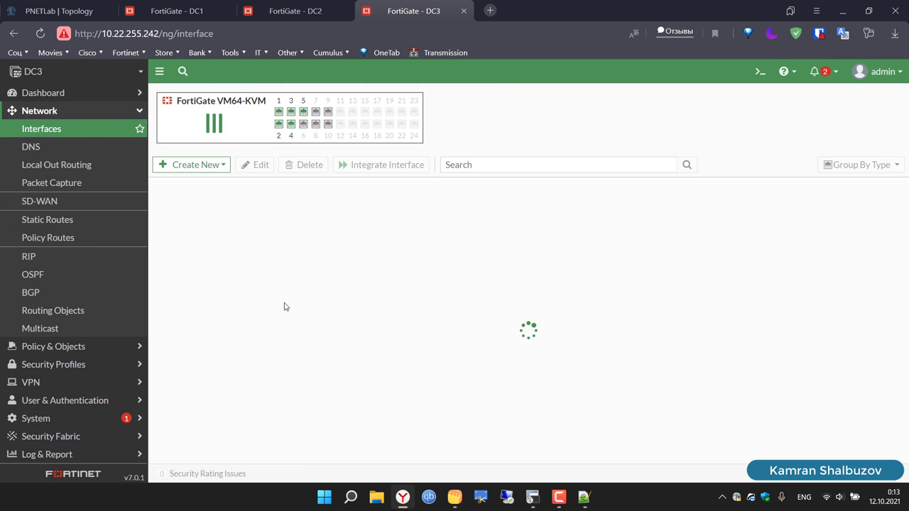
scroll(285, 305, down, 5)
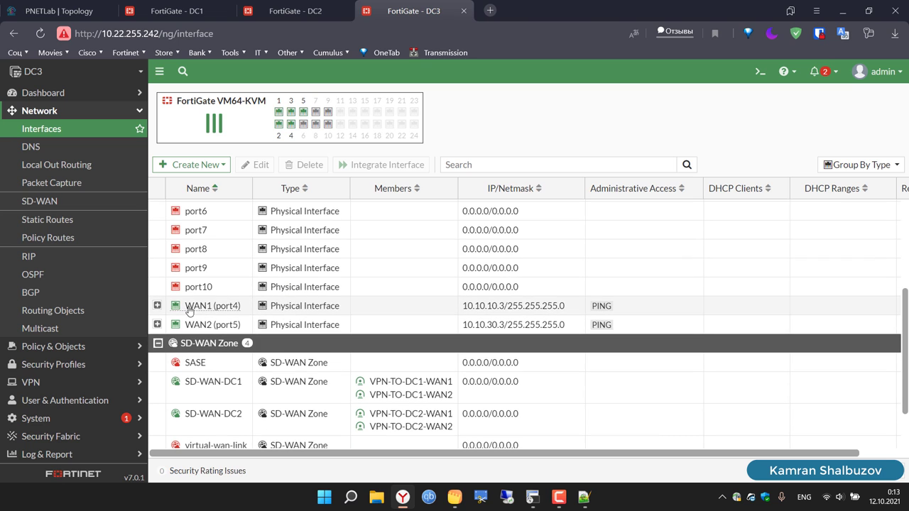
click(157, 306)
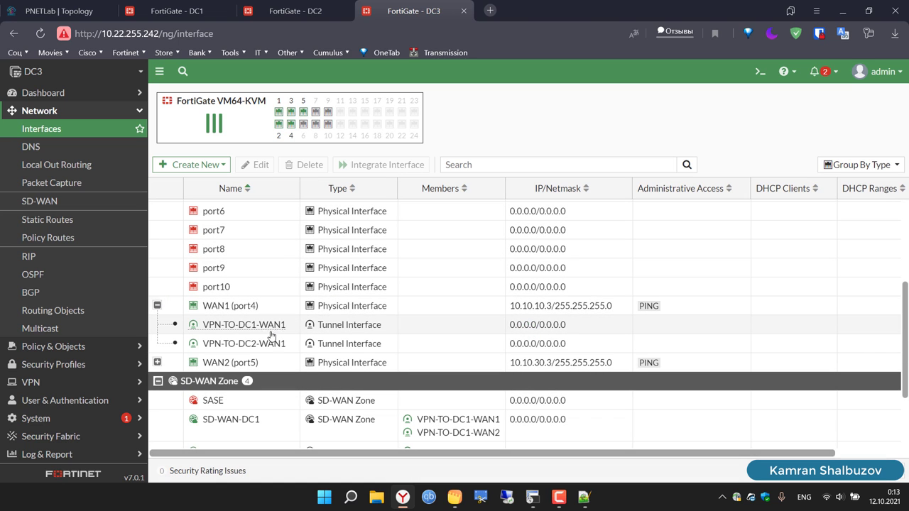
click(296, 331)
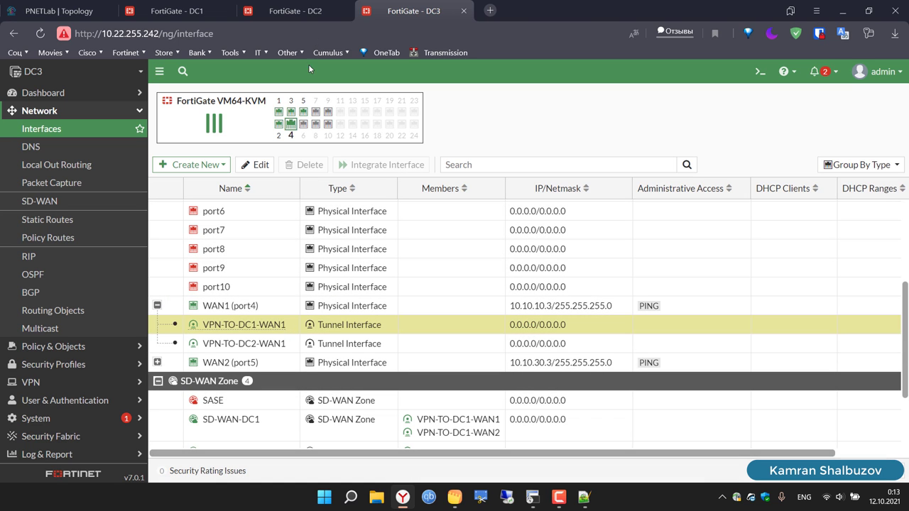
click(186, 5)
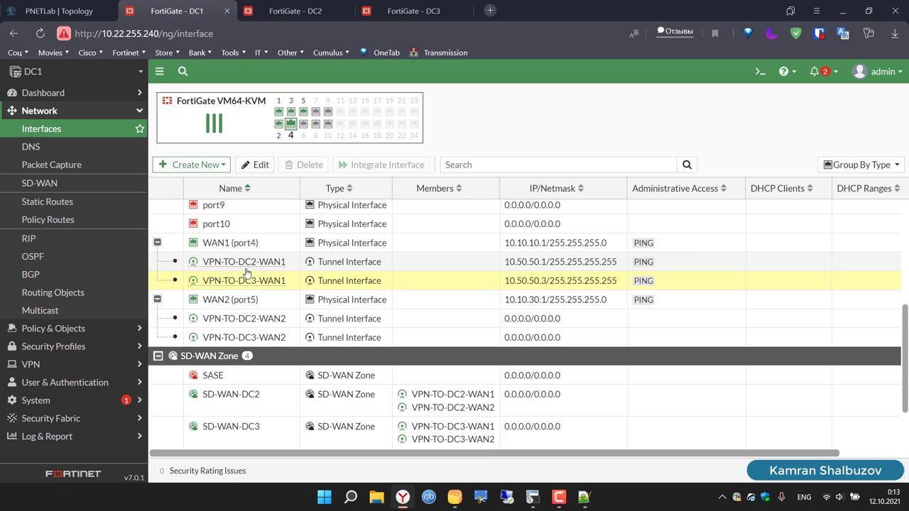
click(287, 324)
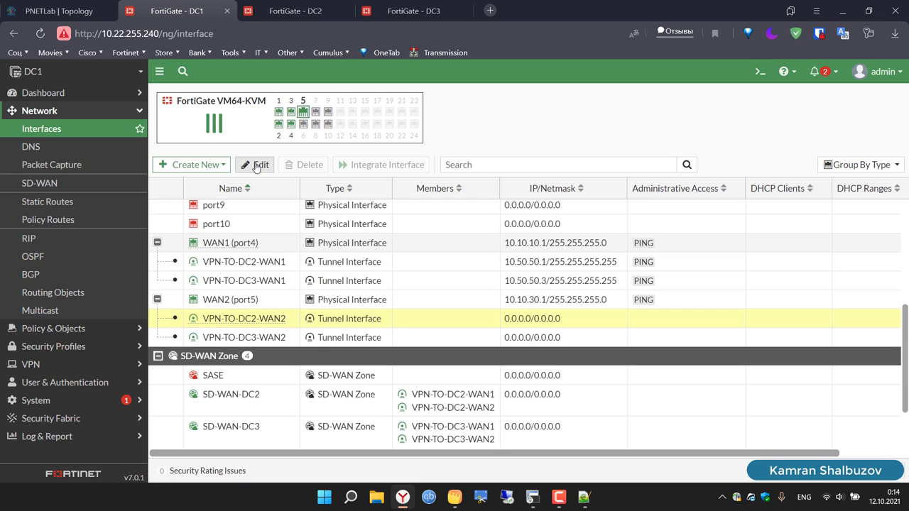
Step: Give DC1's VPN-TO-DC2-WAN2 tunnel IP 10.50.60.1, remote 10.50.60.2/32 and PING access
click(257, 167)
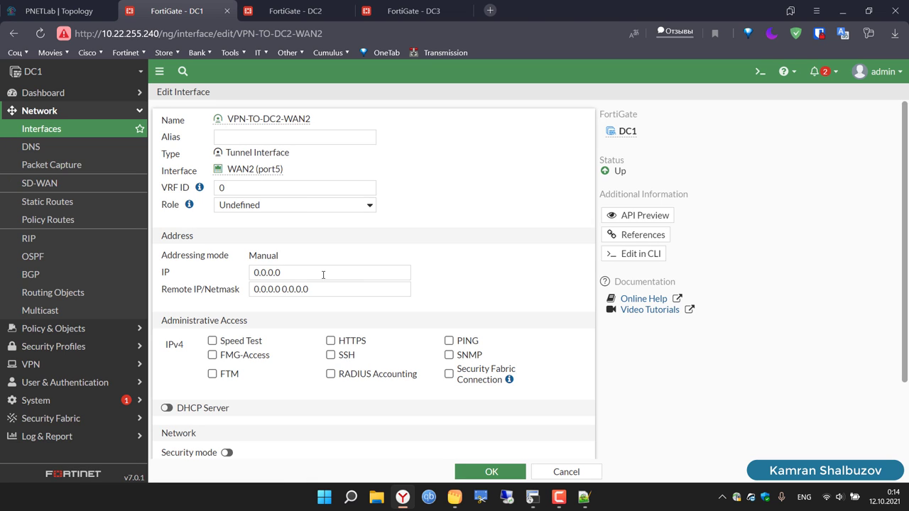
click(320, 272)
key(ctrl+a)
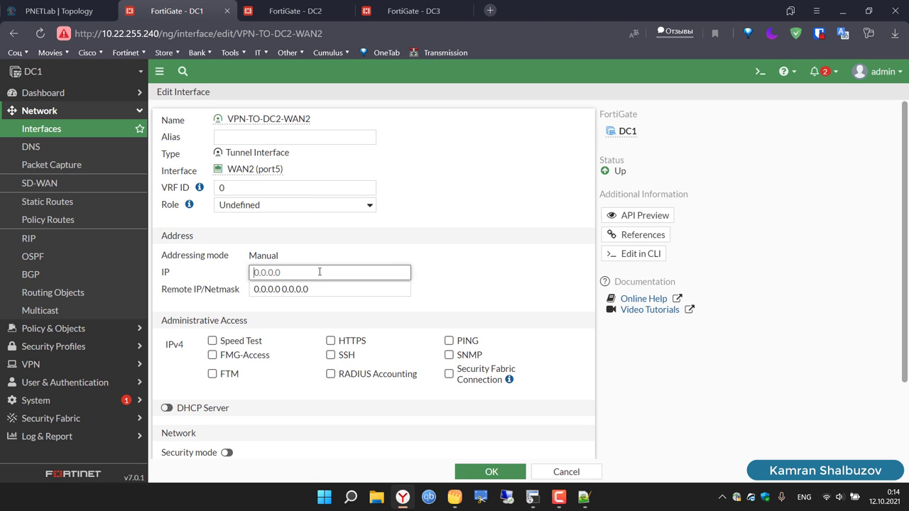
text(10.50.60.)
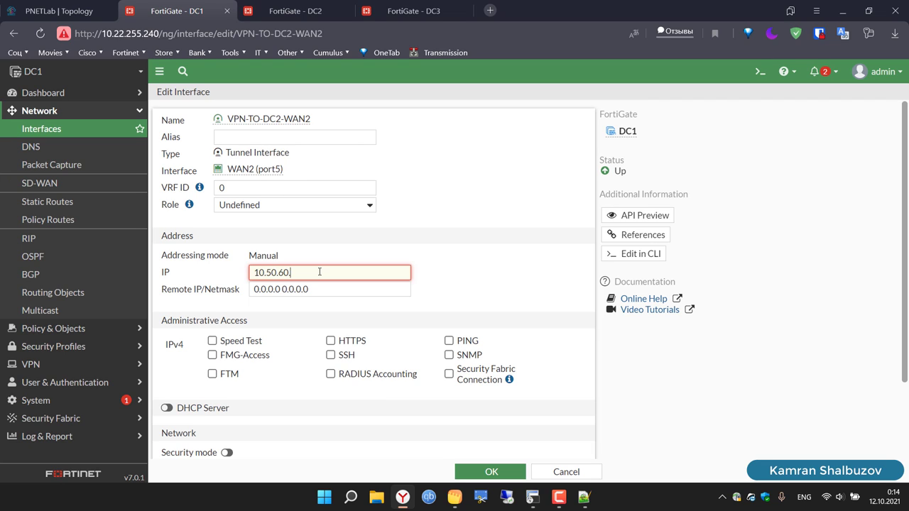
text(1)
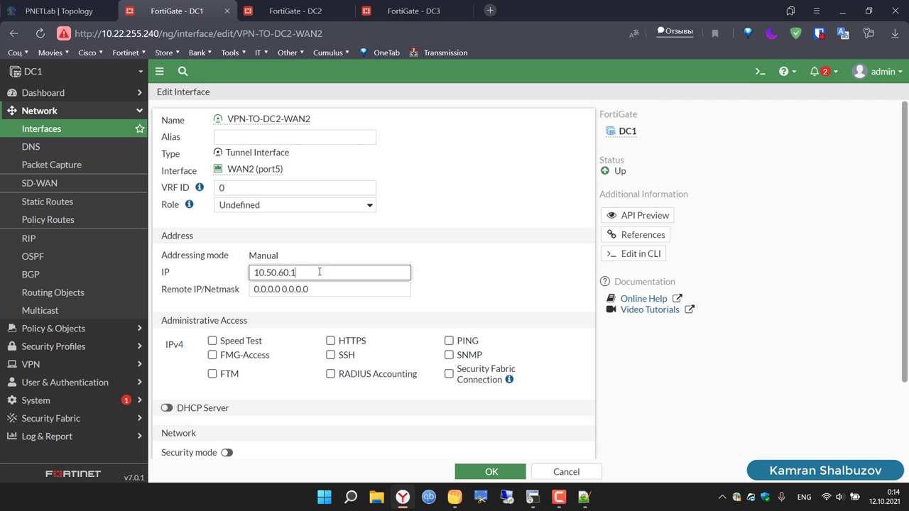
key(ctrl+a)
key(ctrl+c)
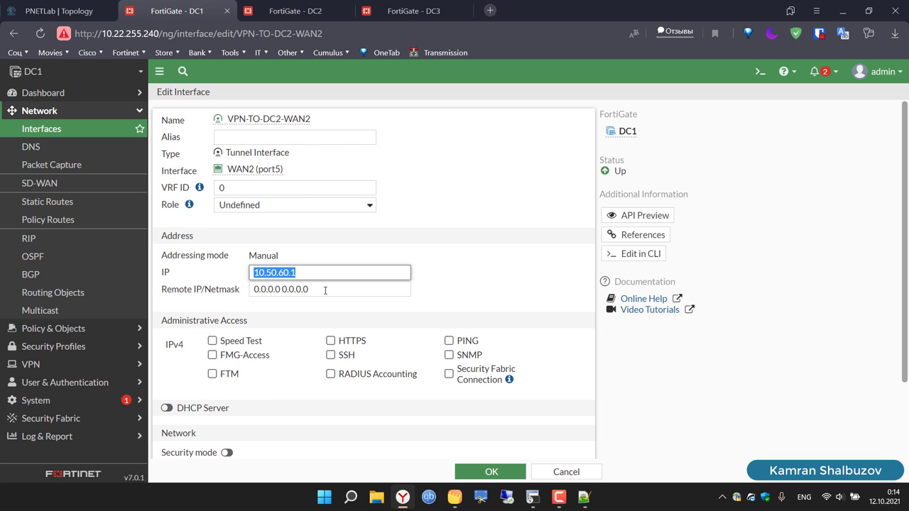
click(325, 290)
key(ctrl+a)
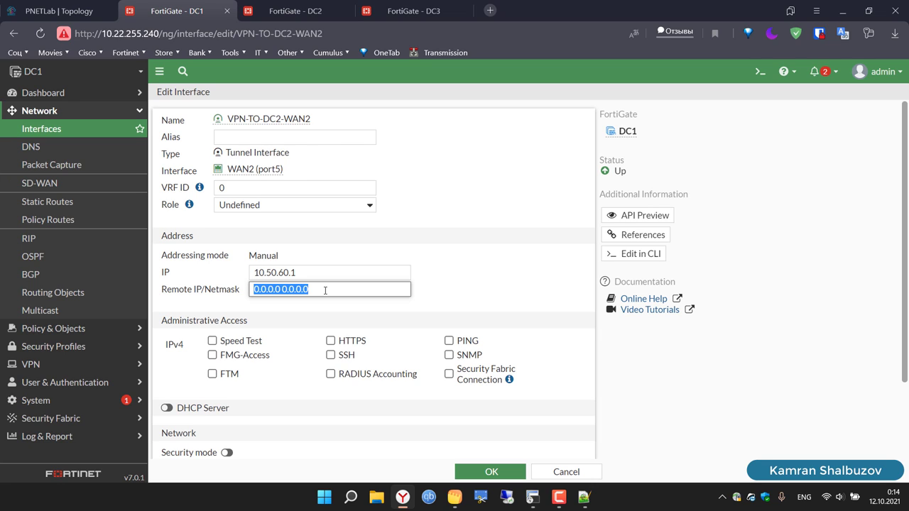
key(ctrl+v)
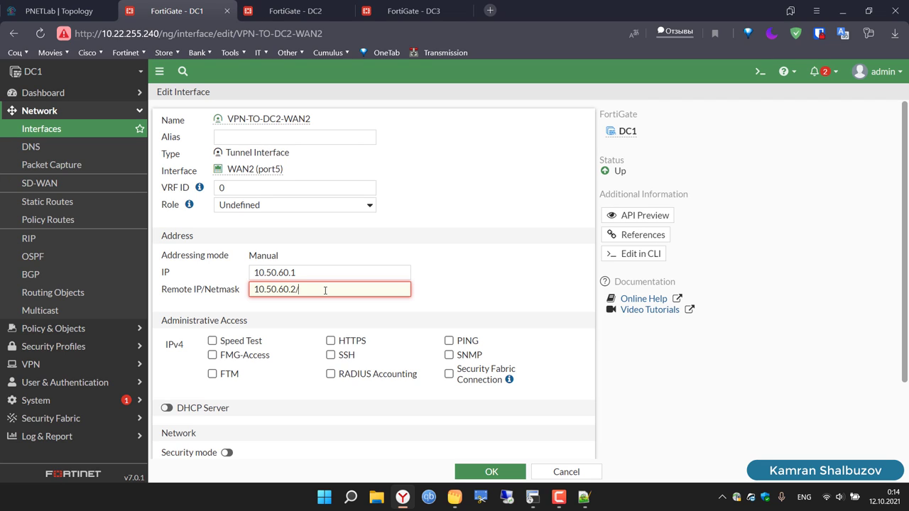
text(32)
click(449, 341)
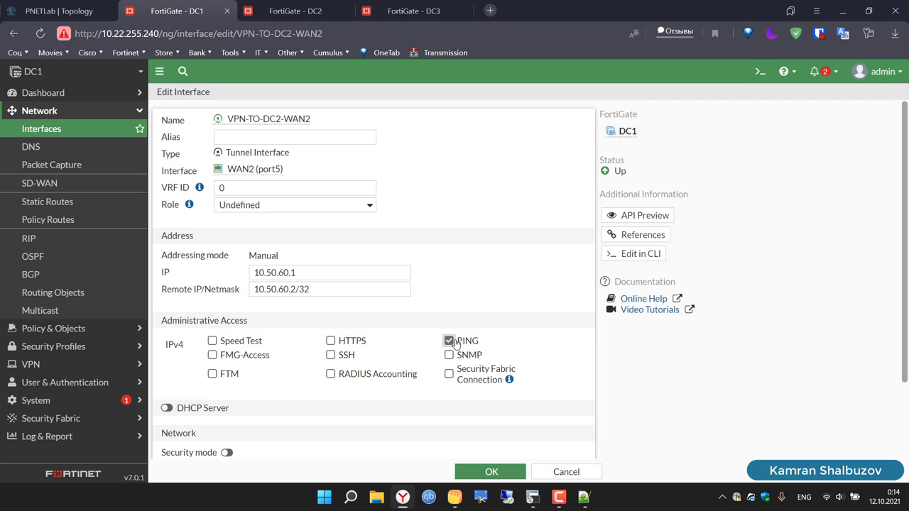
click(490, 474)
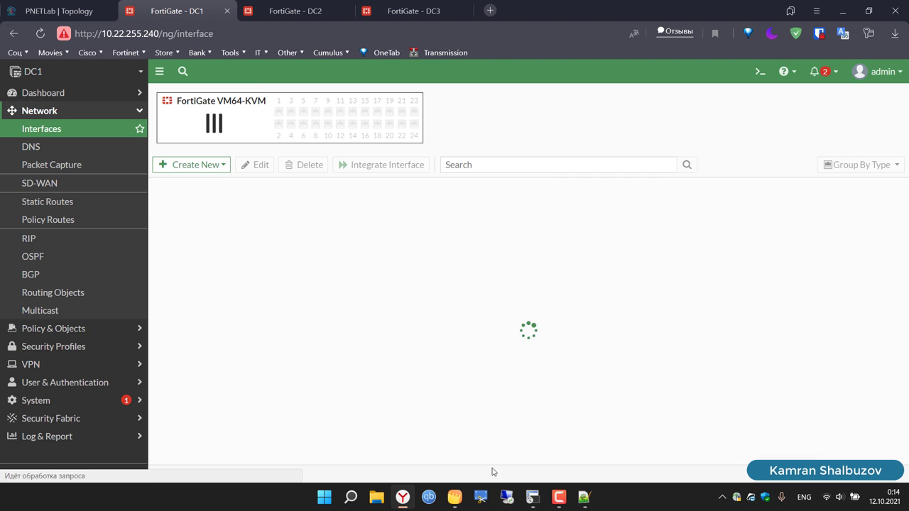
Step: On DC2, open the VPN-TO-DC1-WAN2 tunnel under WAN2 (port5) for editing
click(322, 3)
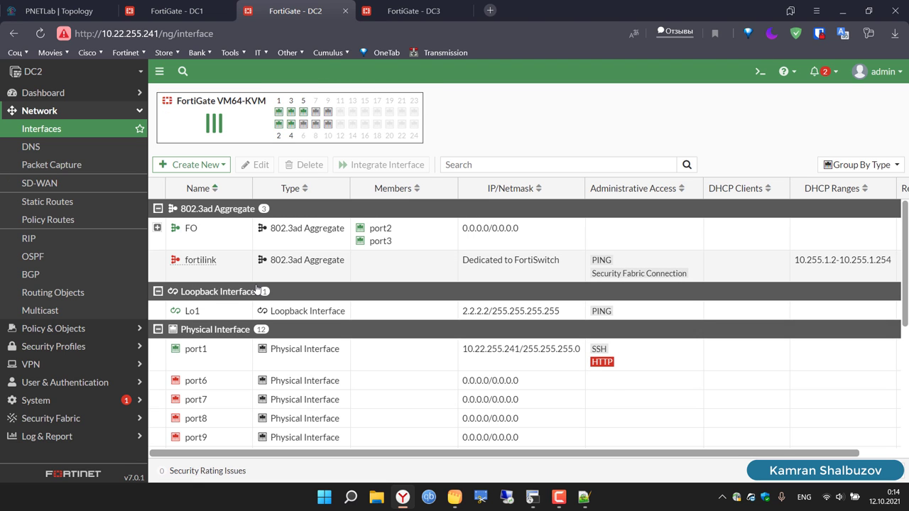
scroll(203, 395, down, 4)
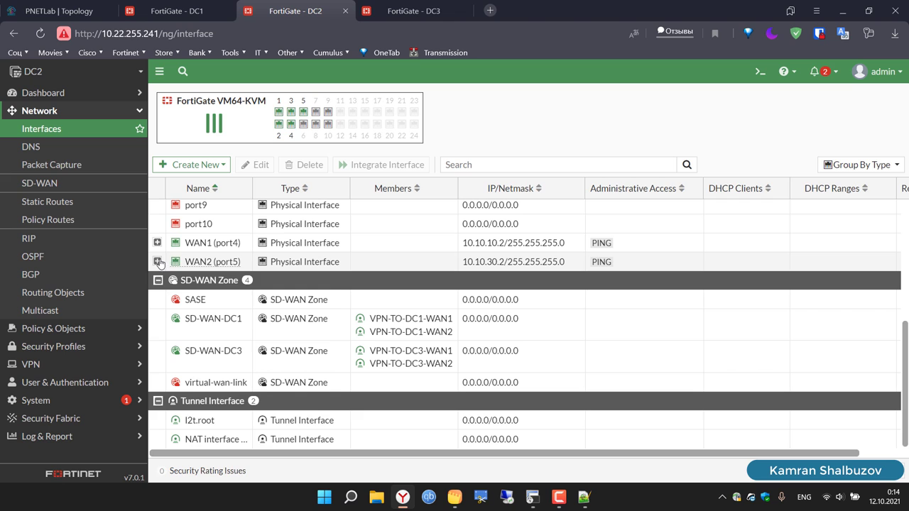
click(157, 261)
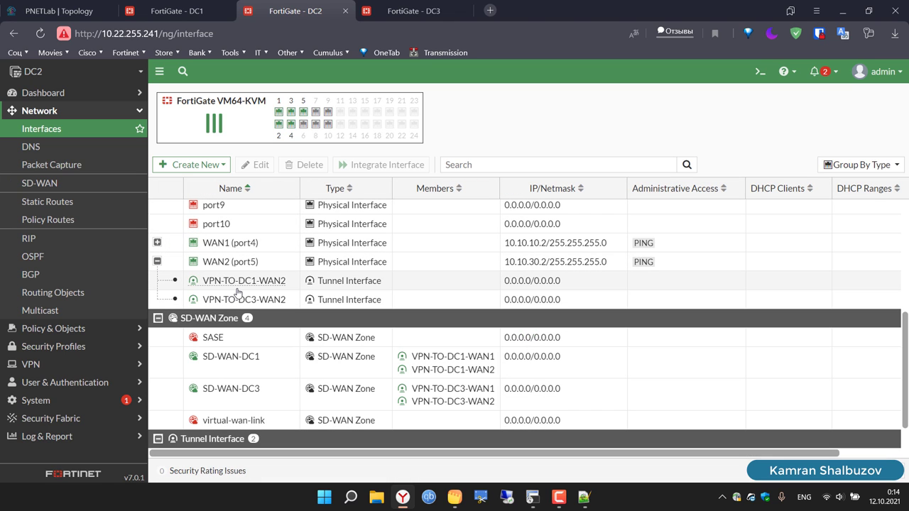
click(237, 283)
click(257, 165)
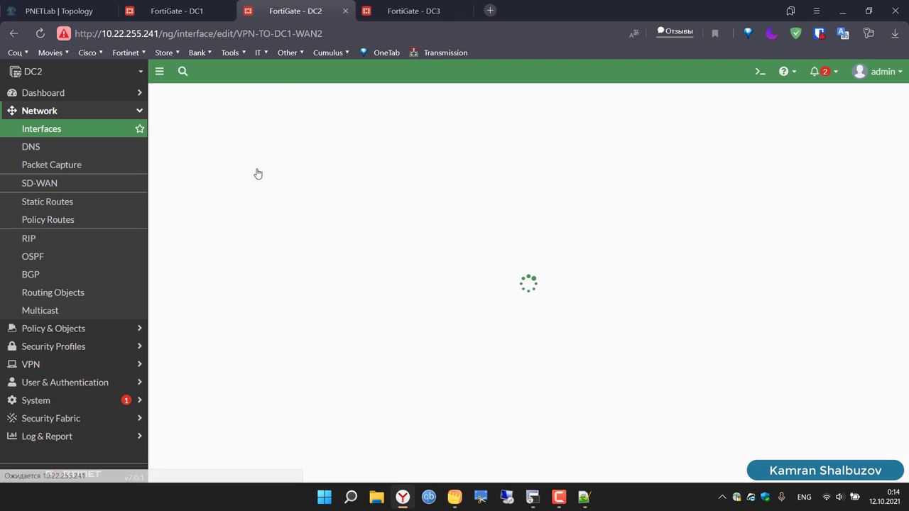
Step: Set the tunnel's IP to 10.50.60.2 and remote to 10.50.60.1/32, allow PING, and save
click(307, 277)
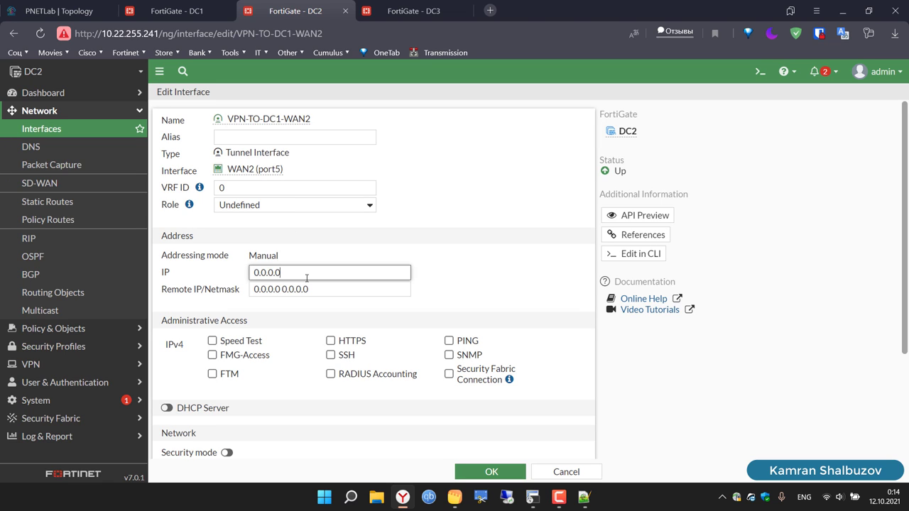
key(ctrl+a)
text(10.50.60.1)
key(BackSpace)
text(2)
click(314, 292)
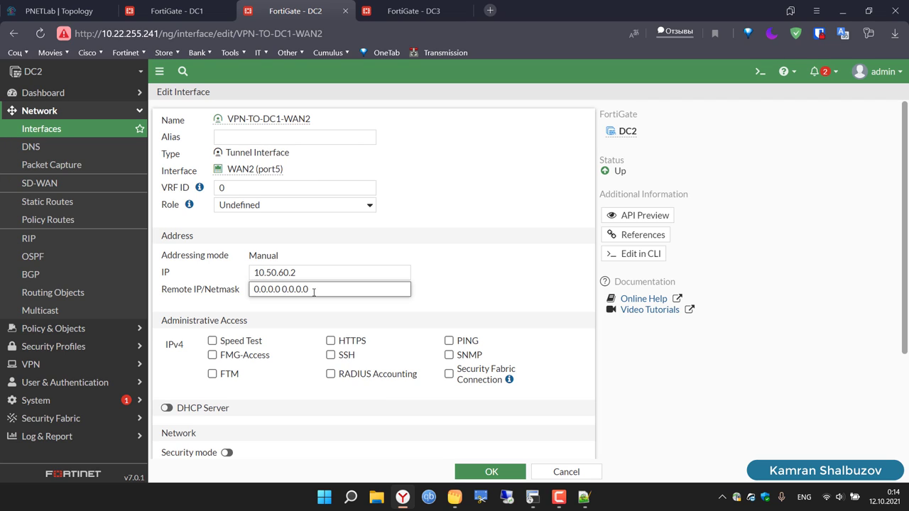
key(ctrl+a)
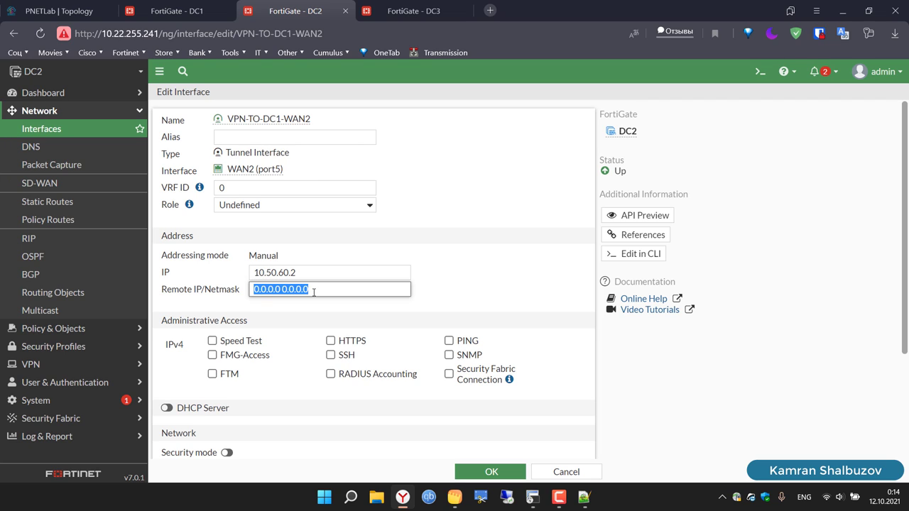
text(10.50.60.1)
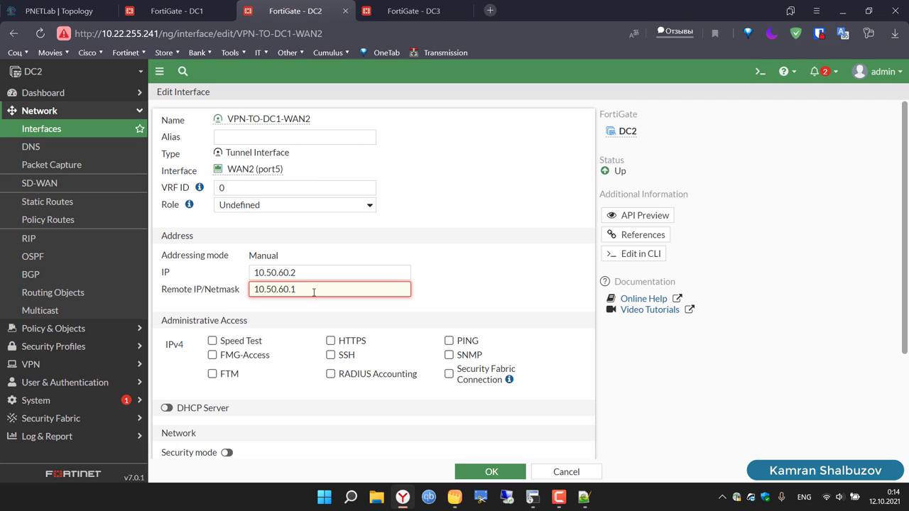
text(/32)
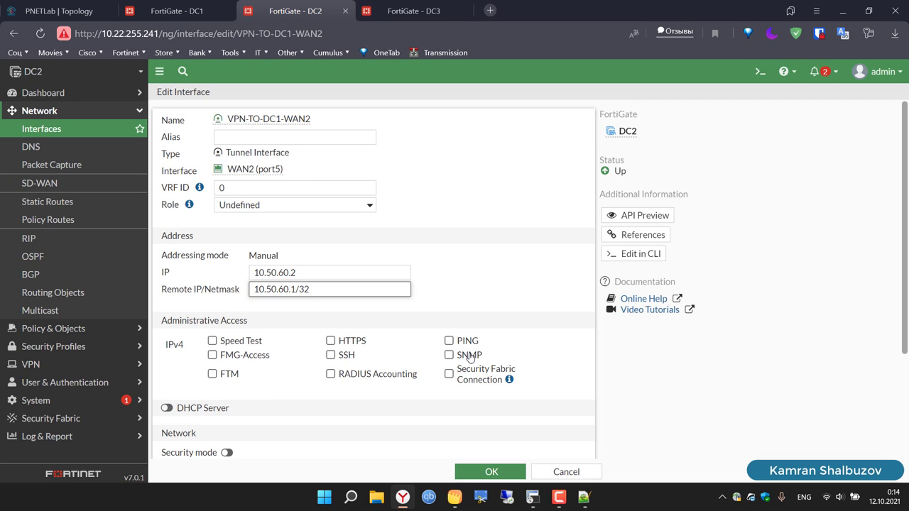
click(449, 341)
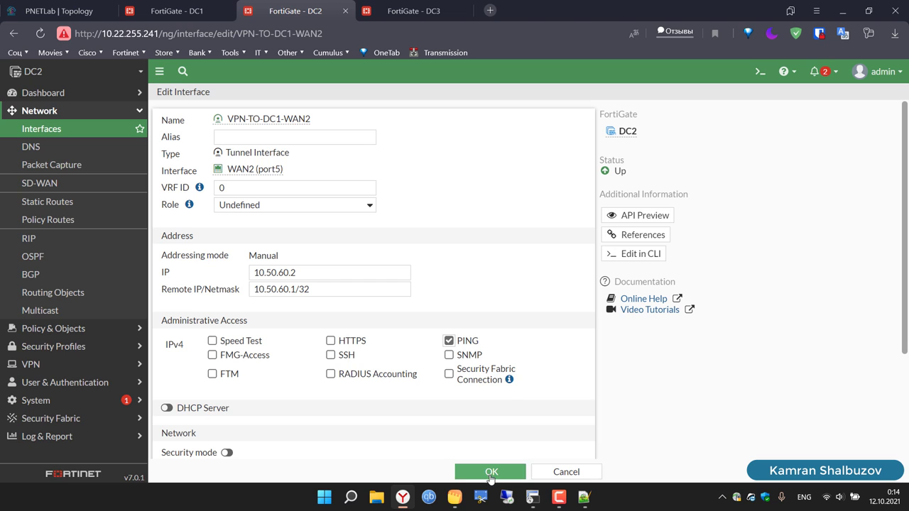
click(490, 473)
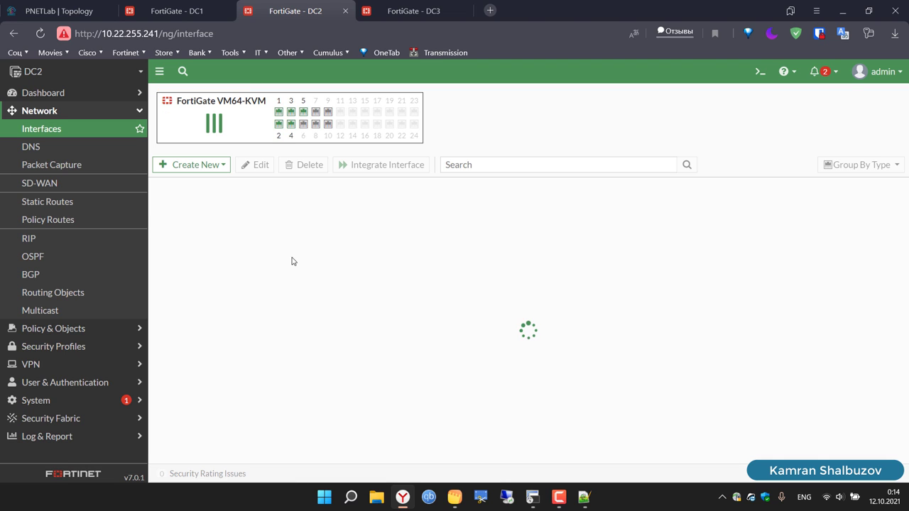
Step: On DC1, confirm both DC2 tunnels are up in the SLA list and begin a new SD-WAN rule
click(174, 5)
click(41, 189)
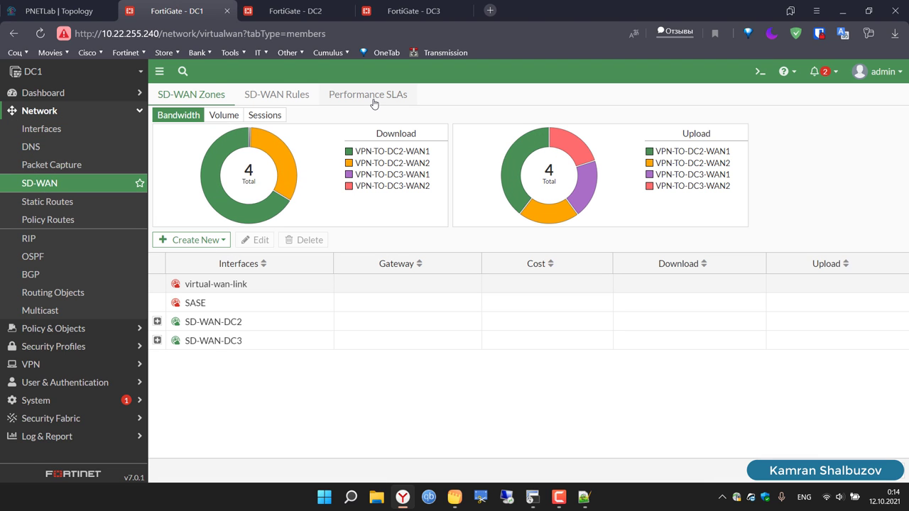
click(370, 95)
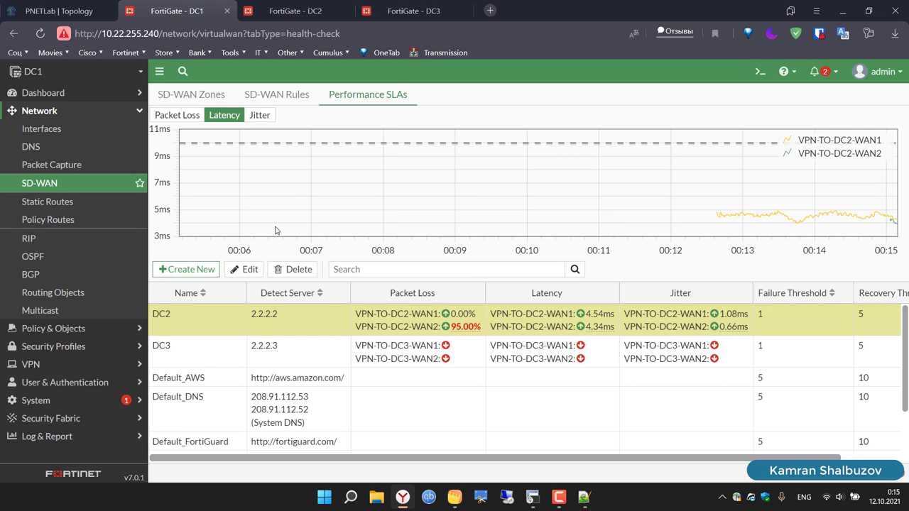
click(275, 95)
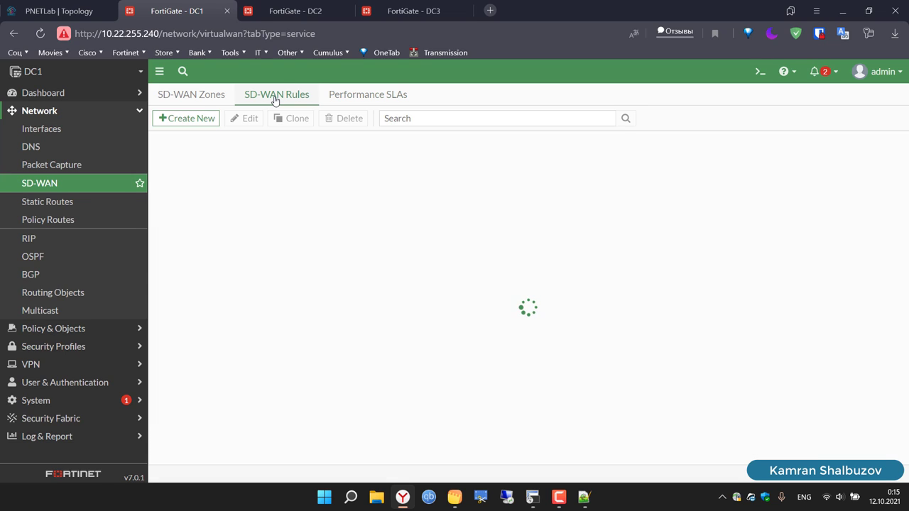
click(199, 119)
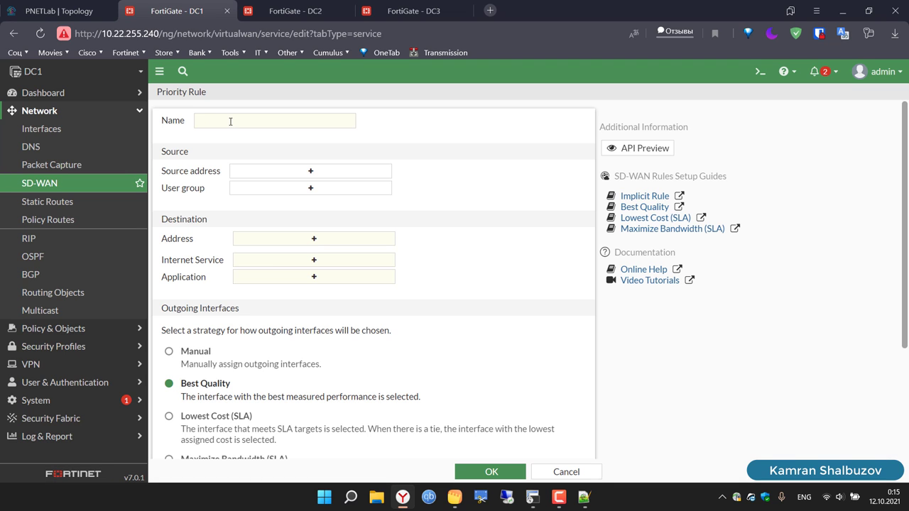
Step: Name the new SD-WAN rule SDWAN-DC2
click(230, 121)
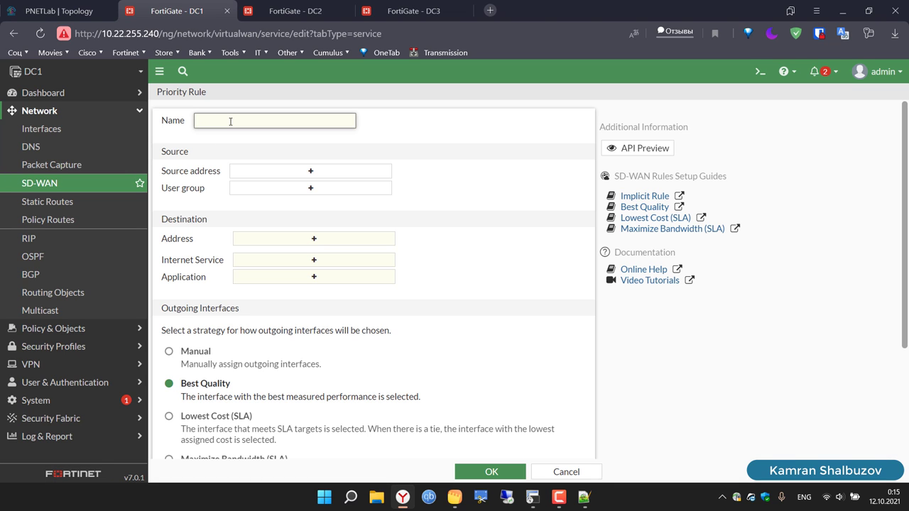
text(SDWAN)
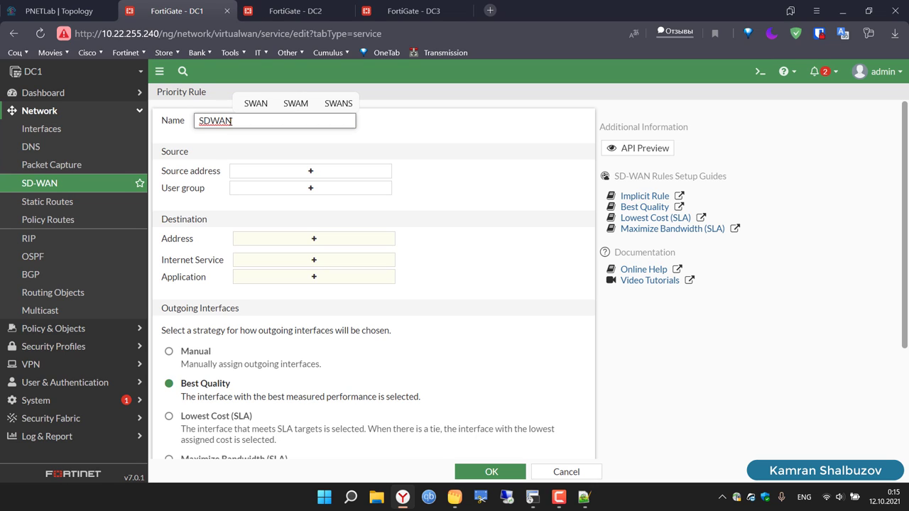
text(R)
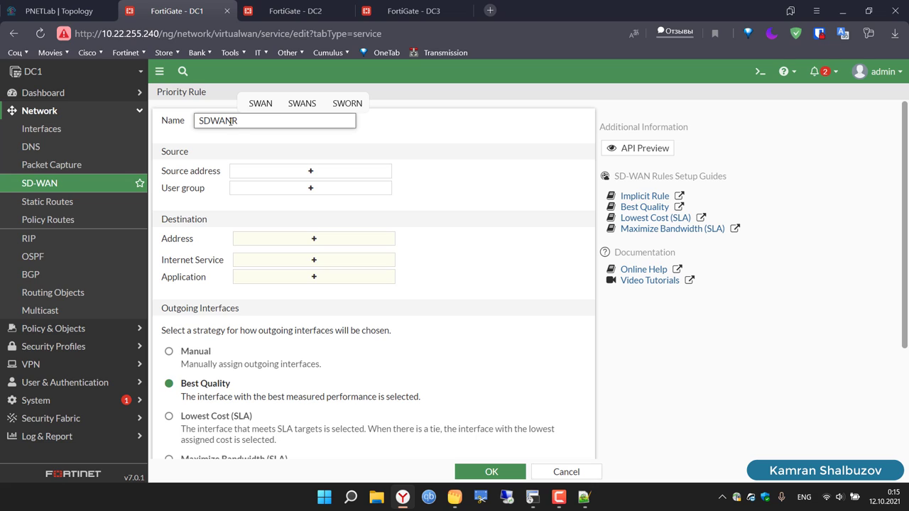
text(u)
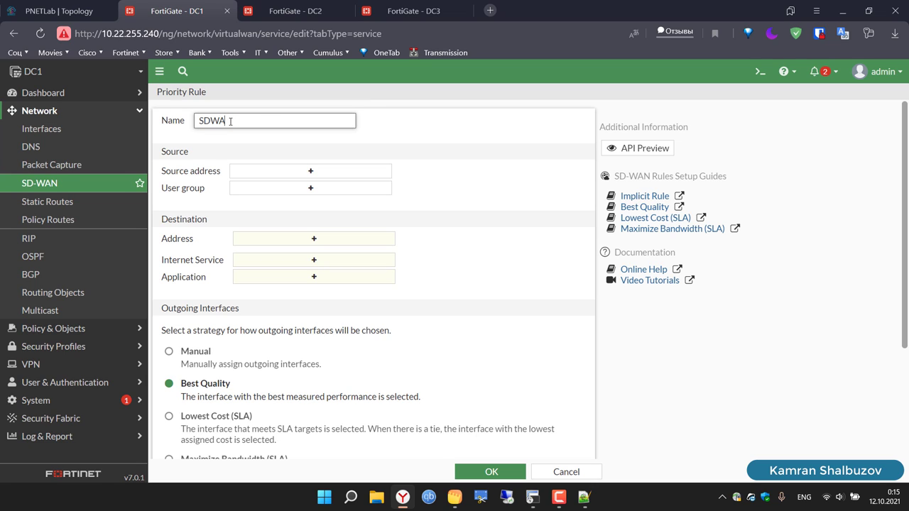
text(N-DC2)
triple_click(263, 119)
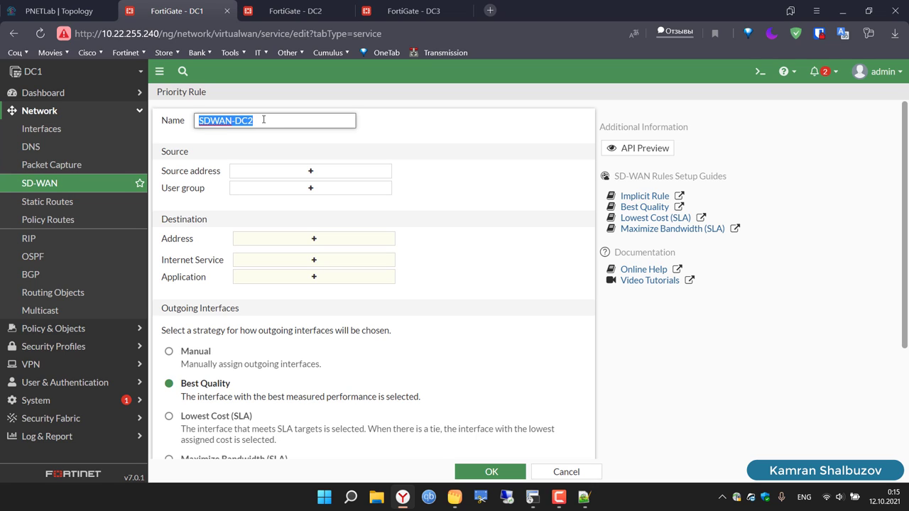
Step: Set both the source and destination addresses of the rule to all
click(313, 172)
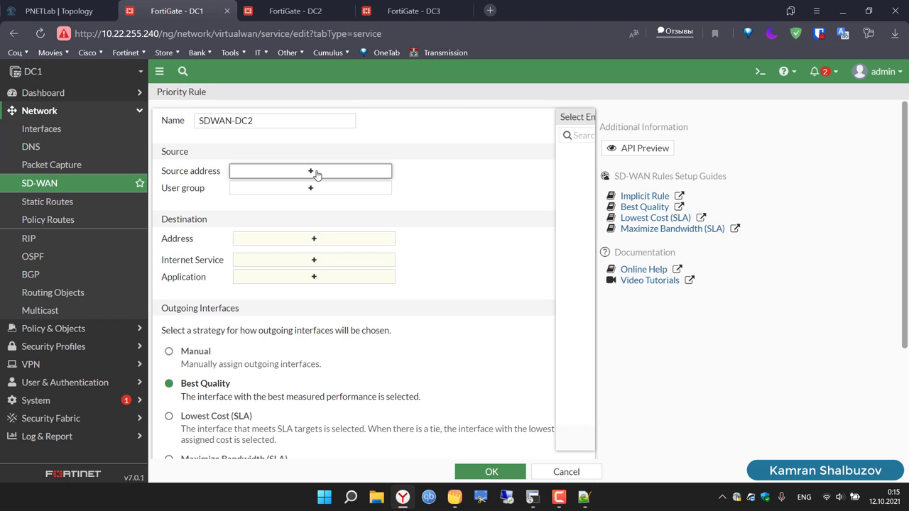
click(454, 169)
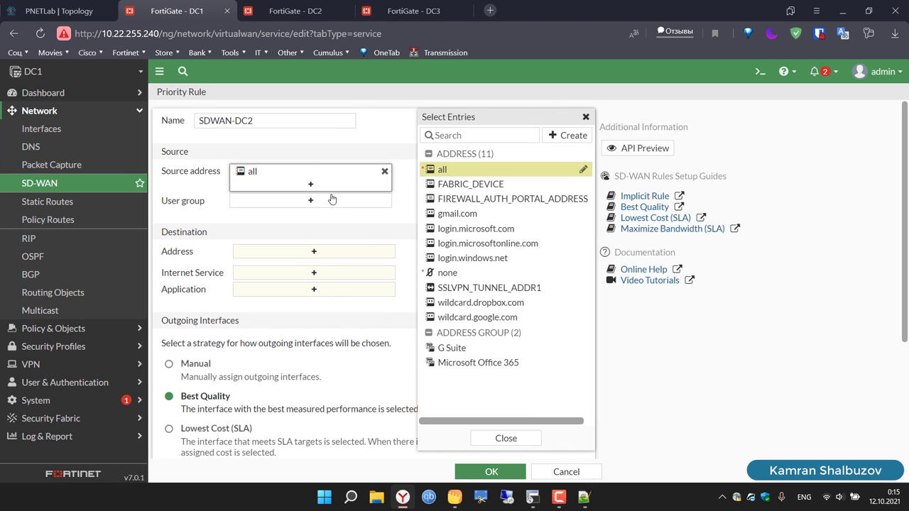
click(308, 202)
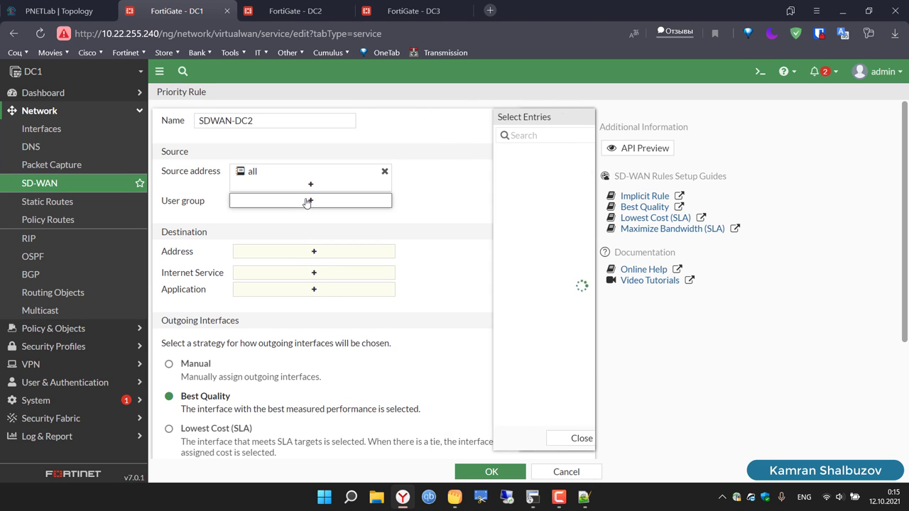
click(587, 117)
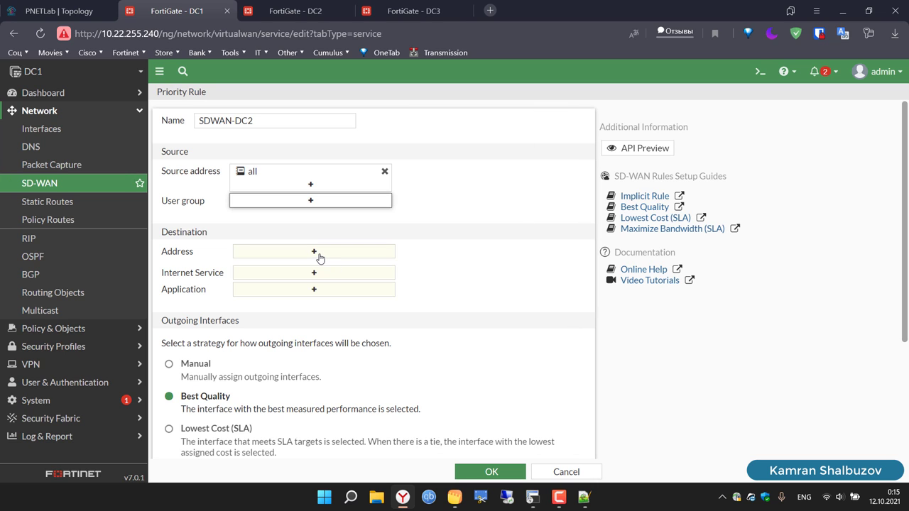
click(319, 255)
click(486, 169)
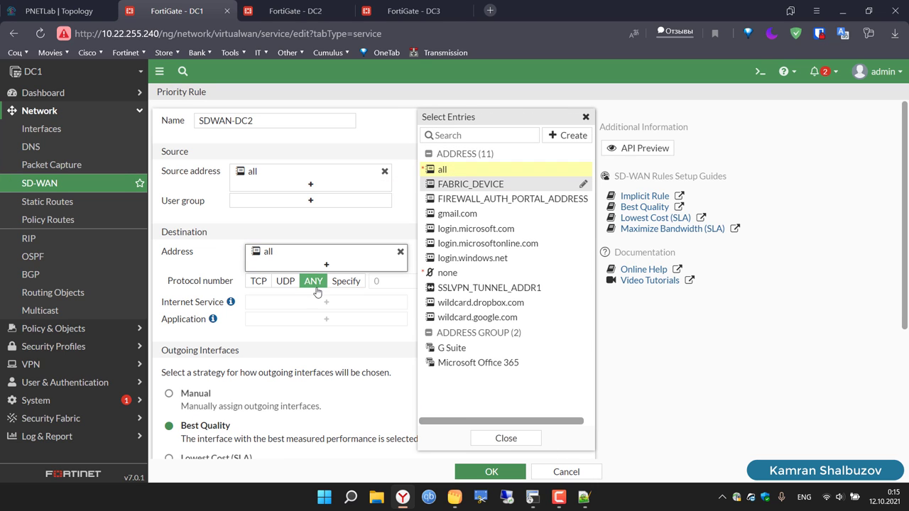
click(339, 302)
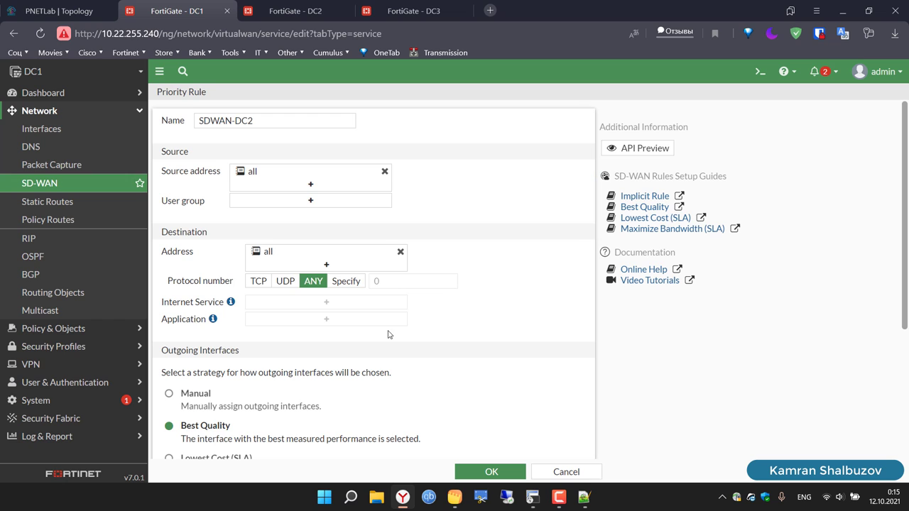
scroll(390, 334, down, 2)
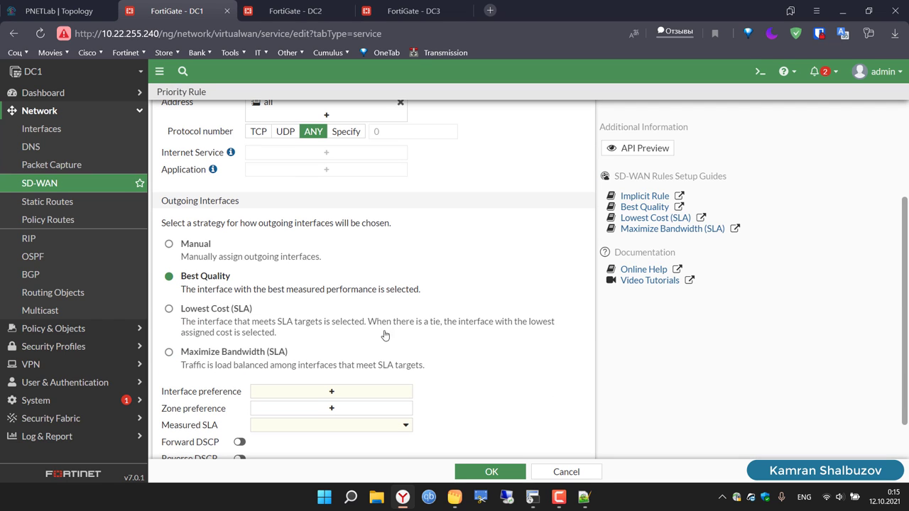
Step: Use the Maximize Bandwidth (SLA) strategy over VPN-TO-DC2-WAN1 and VPN-TO-DC2-WAN2
click(183, 353)
scroll(314, 357, down, 1)
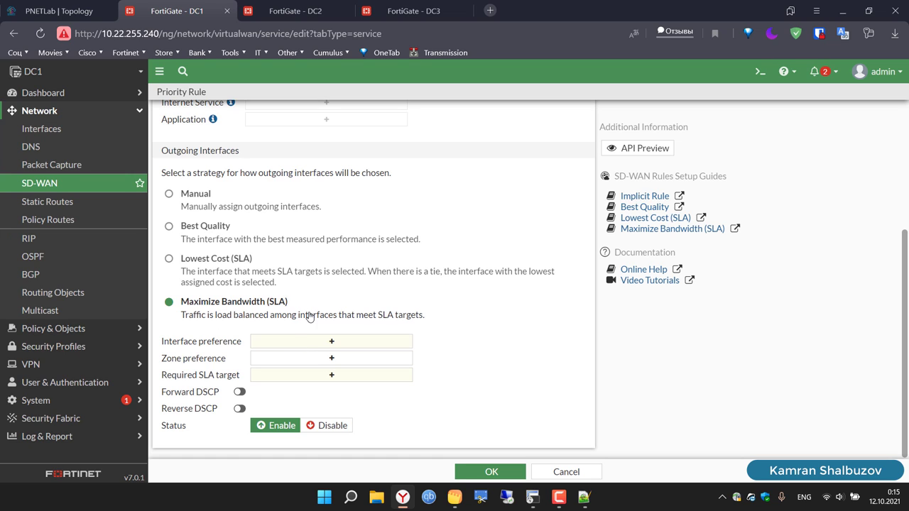
click(336, 346)
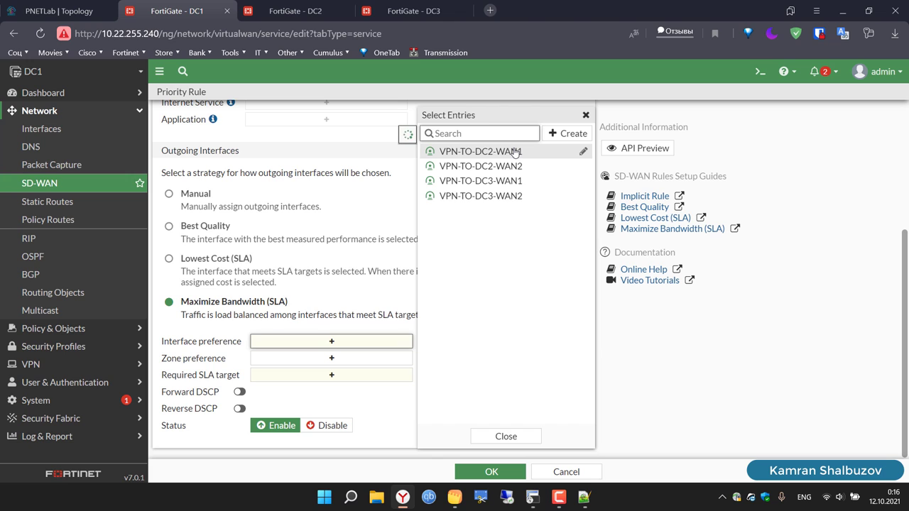
click(514, 152)
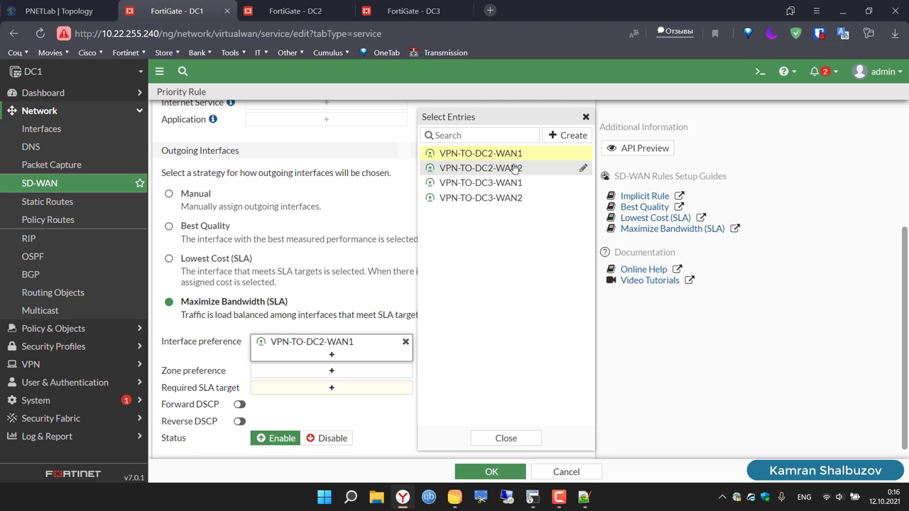
click(514, 168)
click(586, 117)
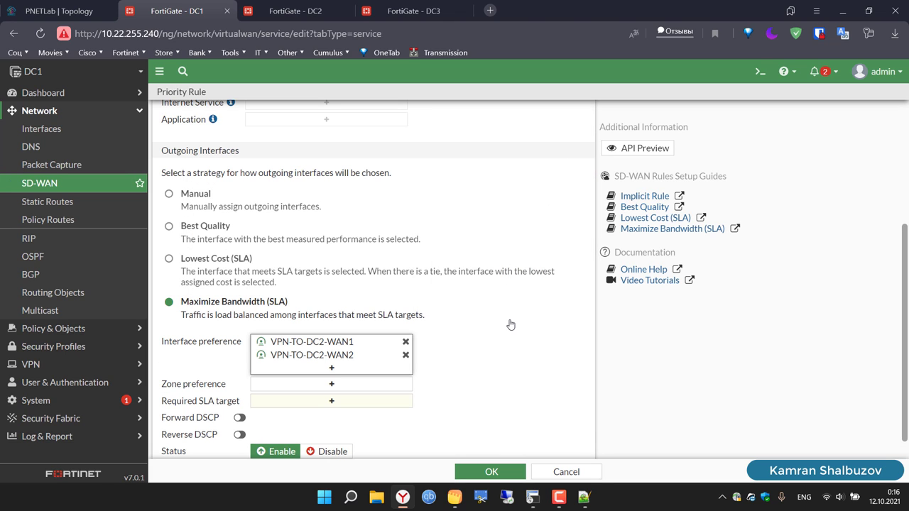
Step: Add zone SD-WAN-DC2, require SLA target DC2, and save the rule
scroll(510, 324, down, 1)
click(351, 359)
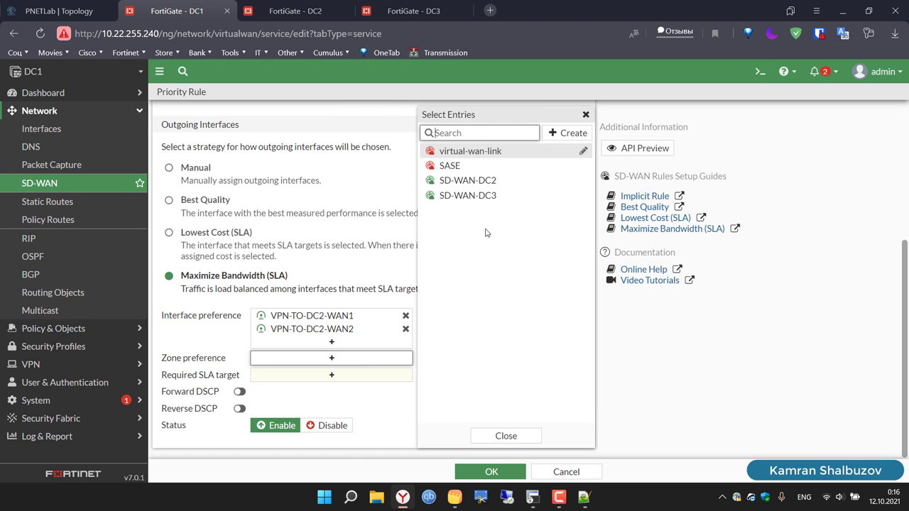
click(487, 181)
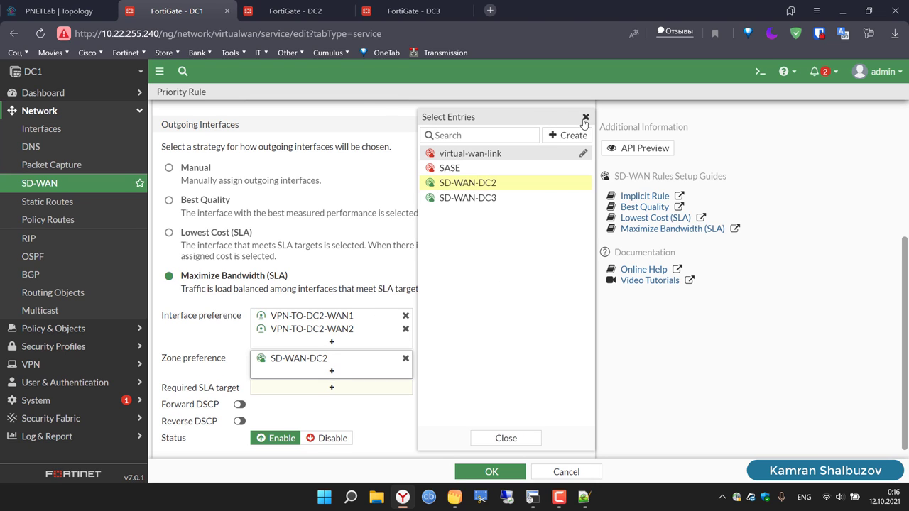
click(585, 118)
click(338, 389)
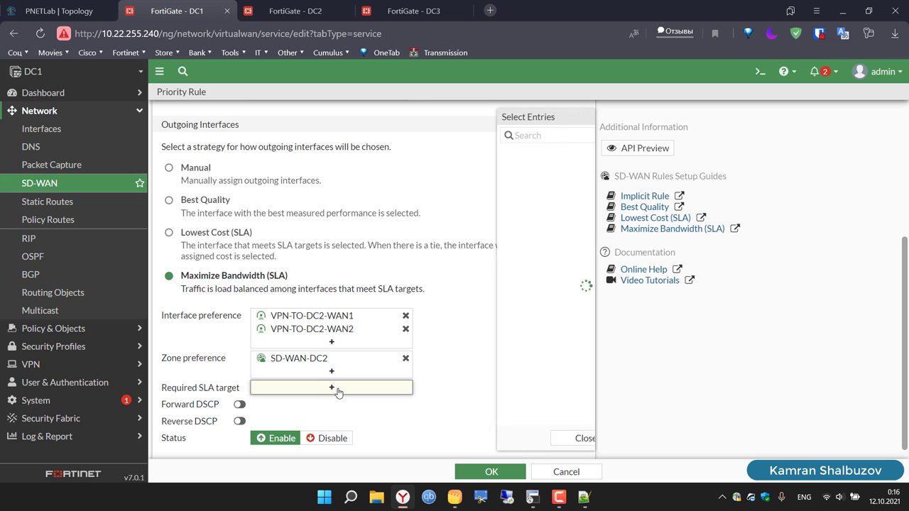
mouse_move(495, 169)
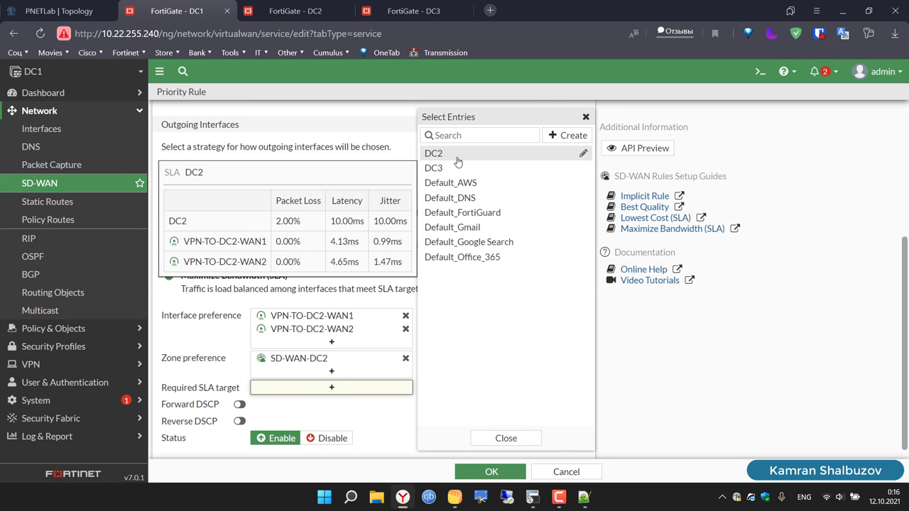
click(458, 163)
click(586, 118)
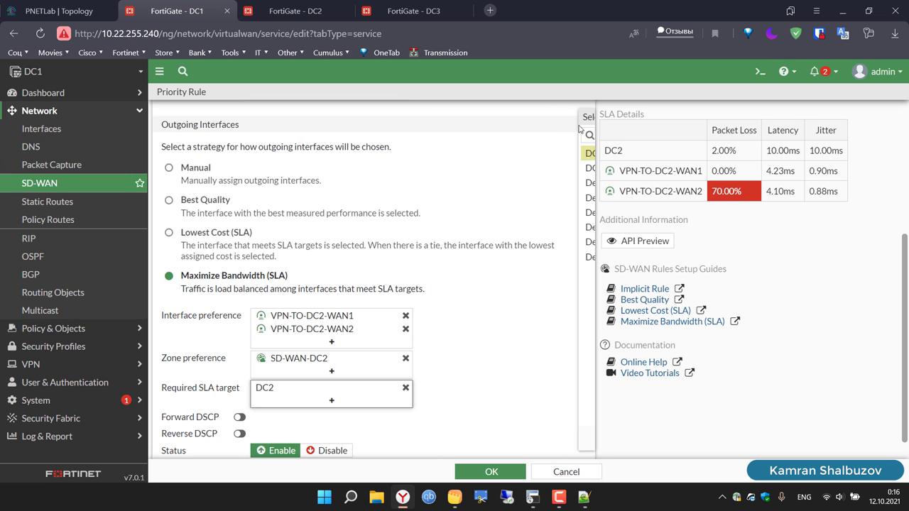
scroll(507, 309, down, 1)
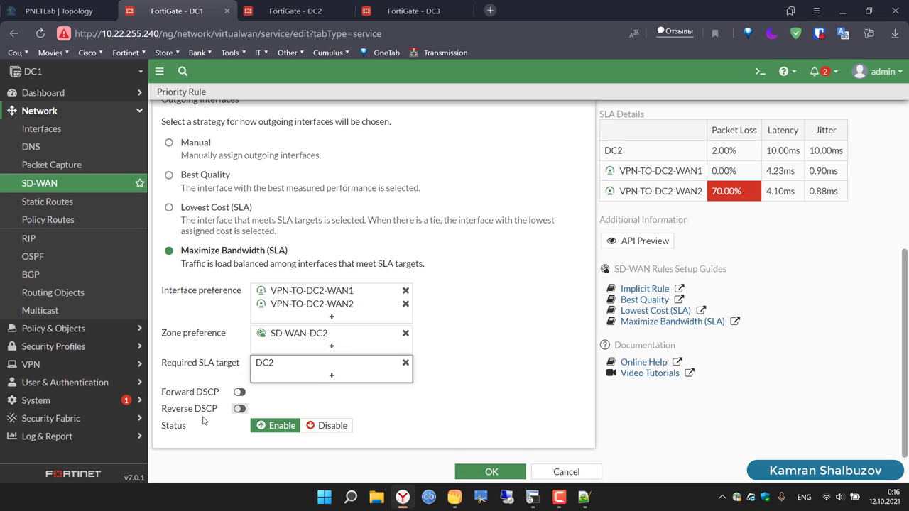
click(487, 472)
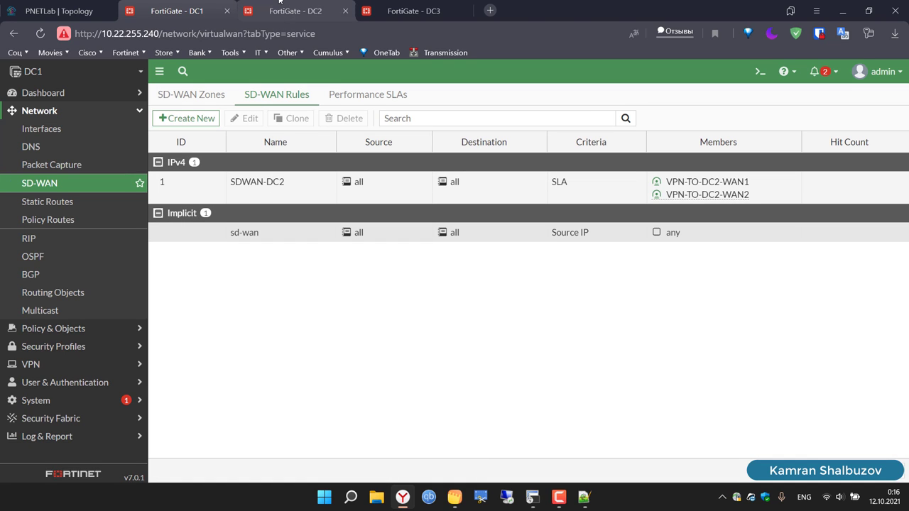
Step: On the DC2 firewall, check the DC1 performance SLA and start a new SD-WAN rule
click(280, 3)
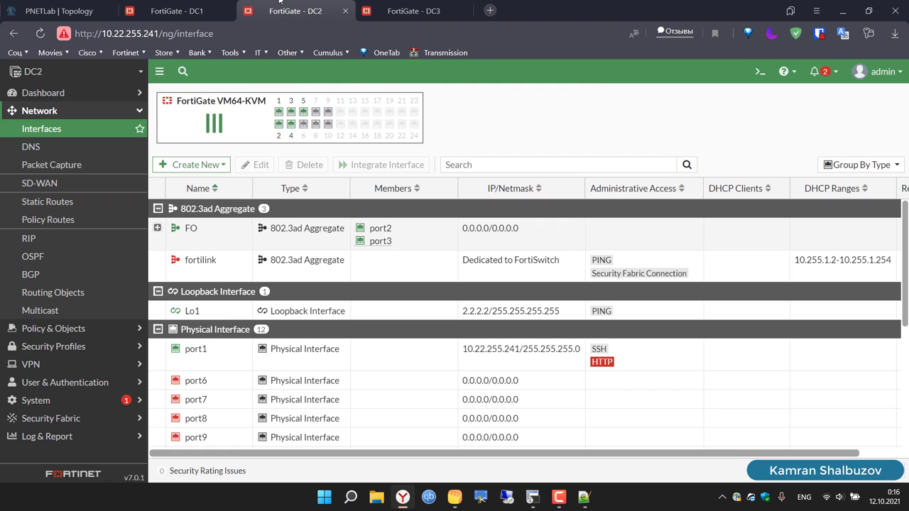
click(55, 186)
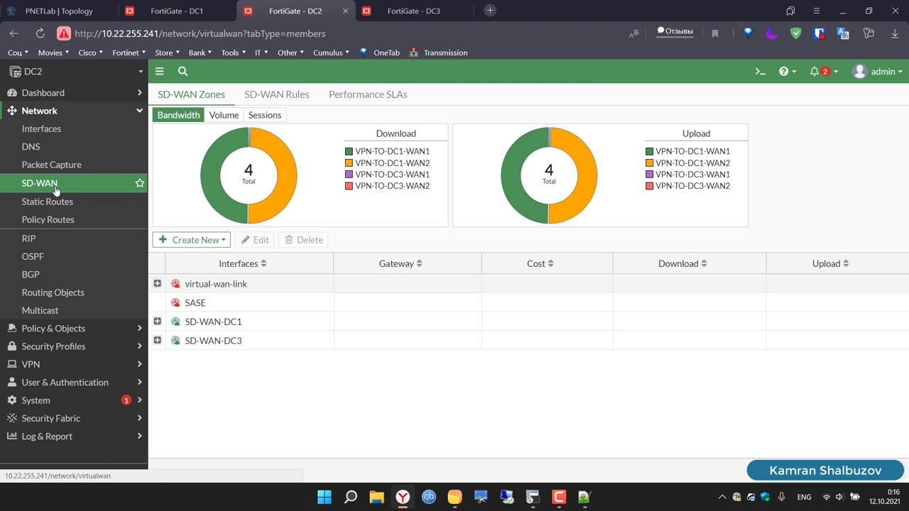
click(367, 94)
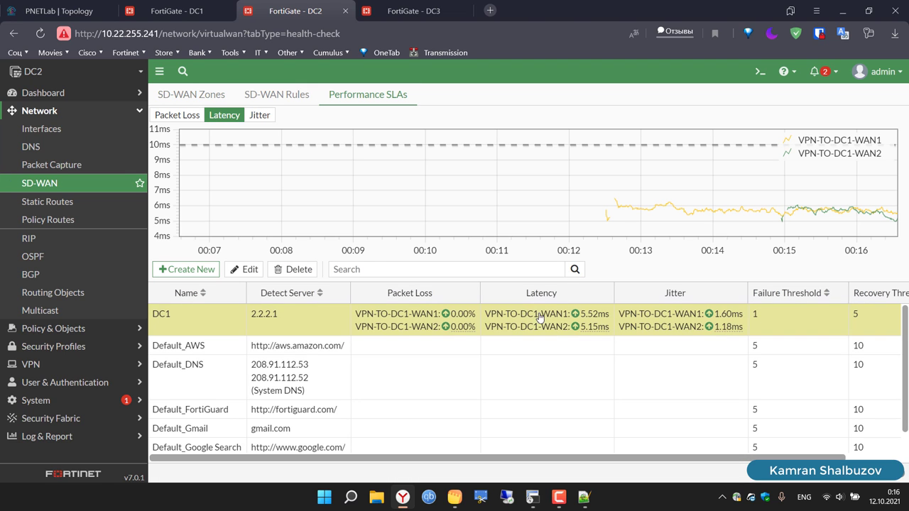
click(543, 332)
click(273, 93)
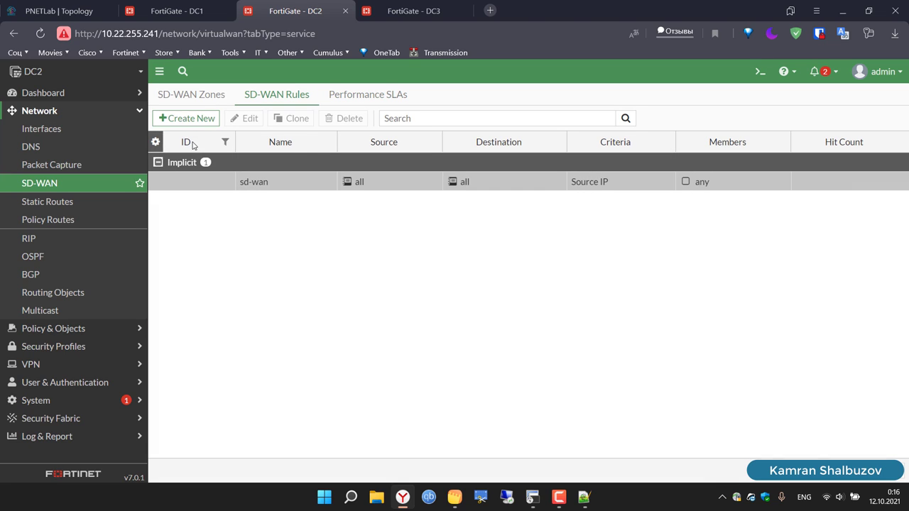
click(191, 127)
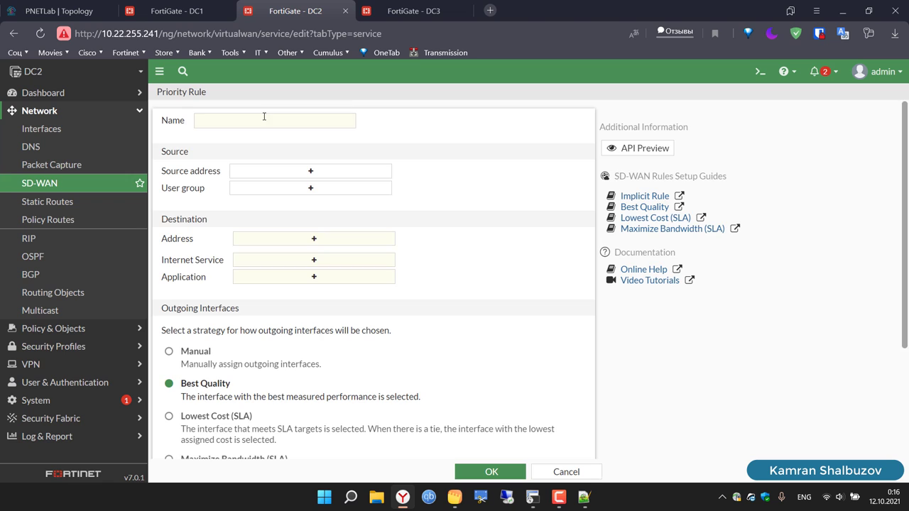
Step: Name the rule SDWAN-DC1 with source and destination addresses set to all
click(265, 122)
text(SDWAN-DC2)
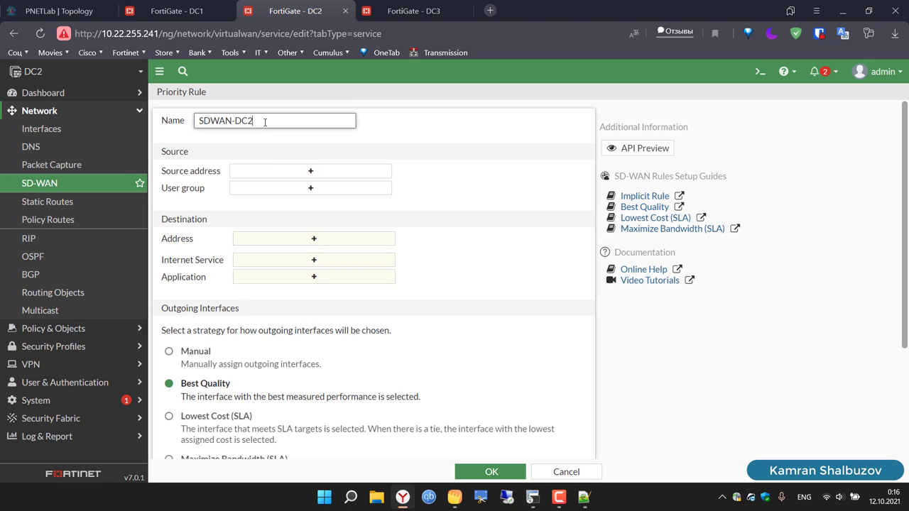
key(BackSpace)
text(1)
click(308, 172)
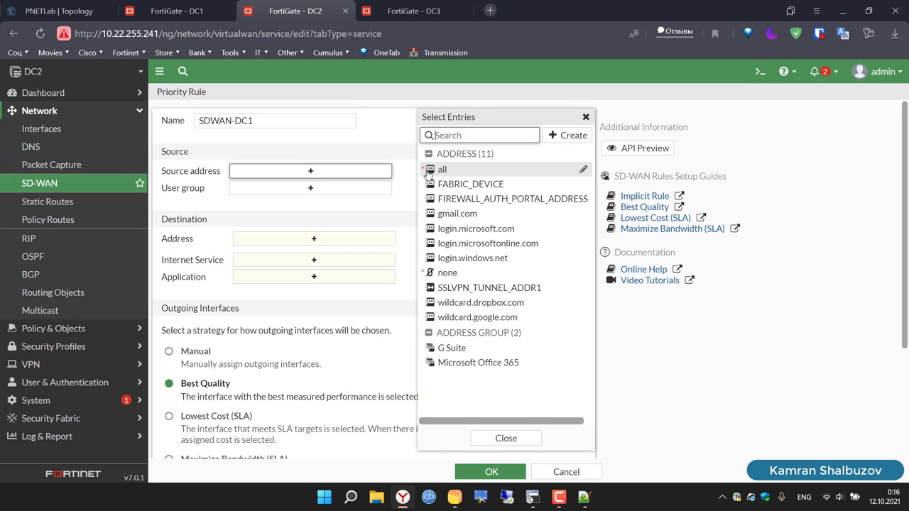
click(430, 171)
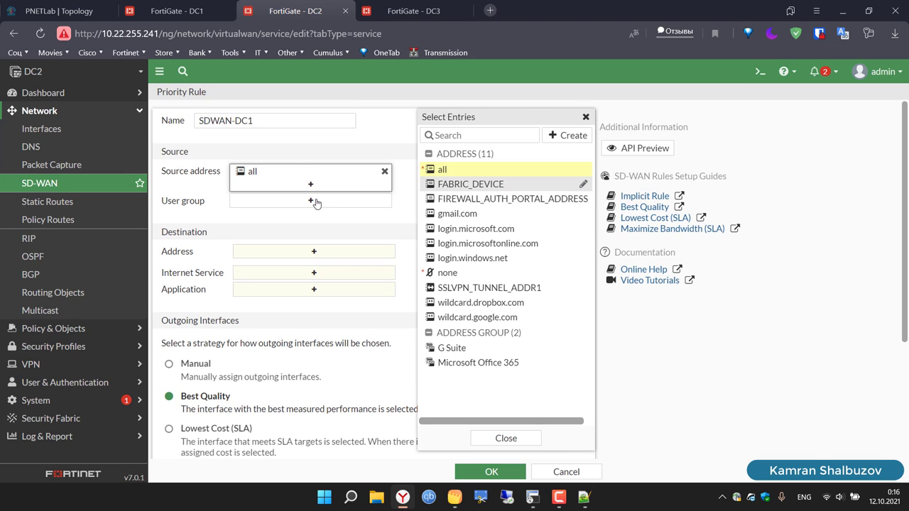
click(315, 253)
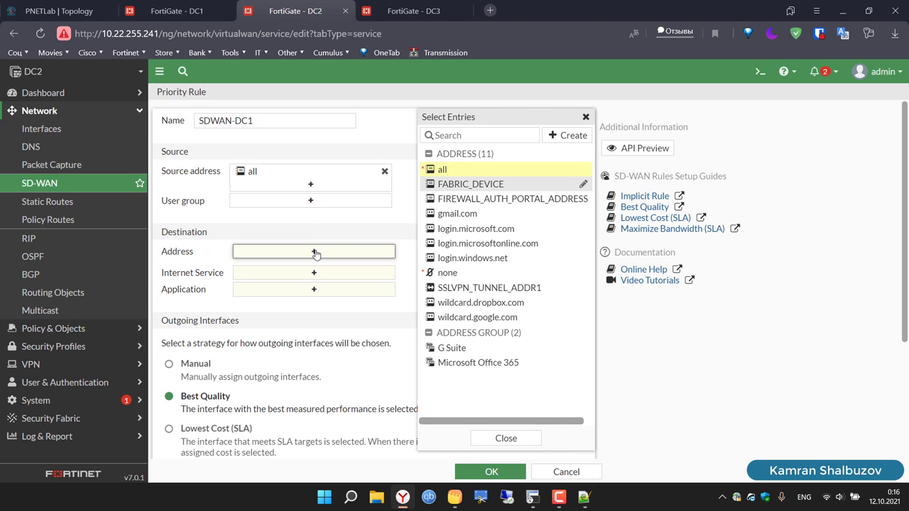
click(443, 171)
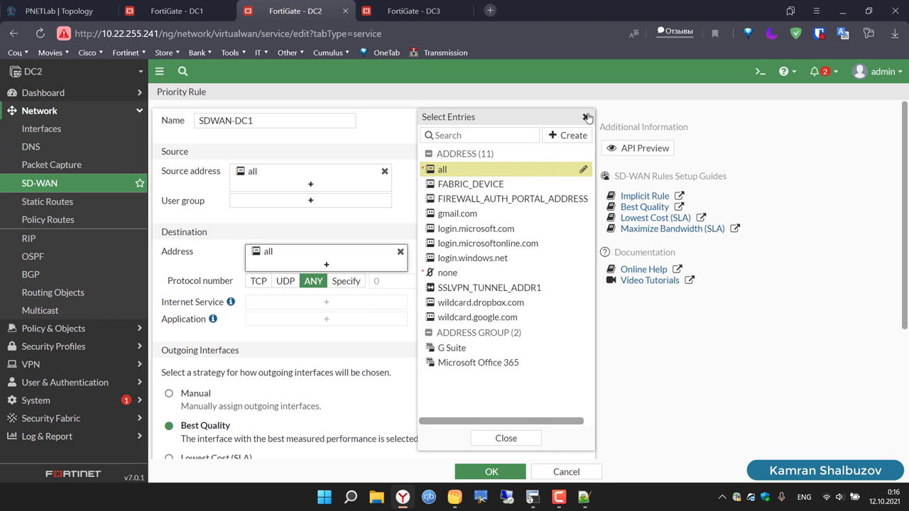
click(585, 117)
scroll(519, 317, down, 3)
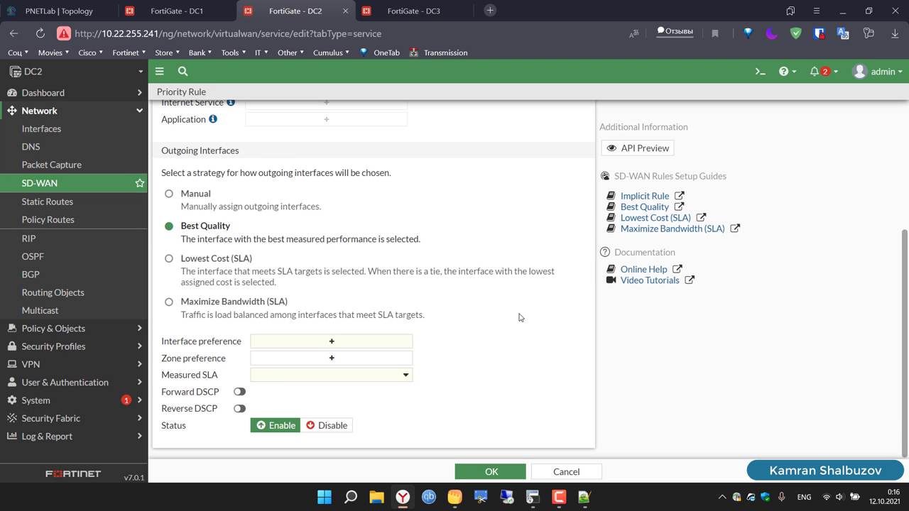
Step: Use Maximize Bandwidth (SLA) over VPN-TO-DC1-WAN1/WAN2, zone SD-WAN-DC1, SLA DC1, and save
click(239, 304)
click(330, 346)
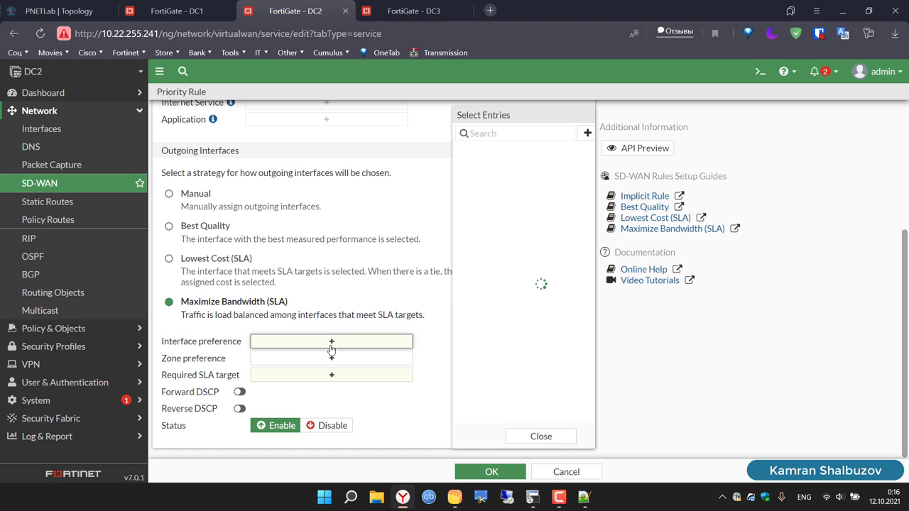
click(490, 154)
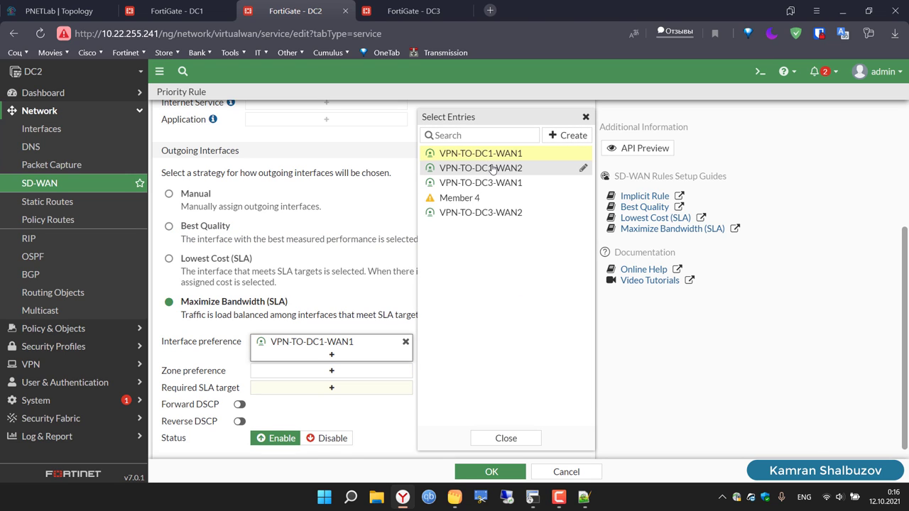
click(487, 167)
click(327, 389)
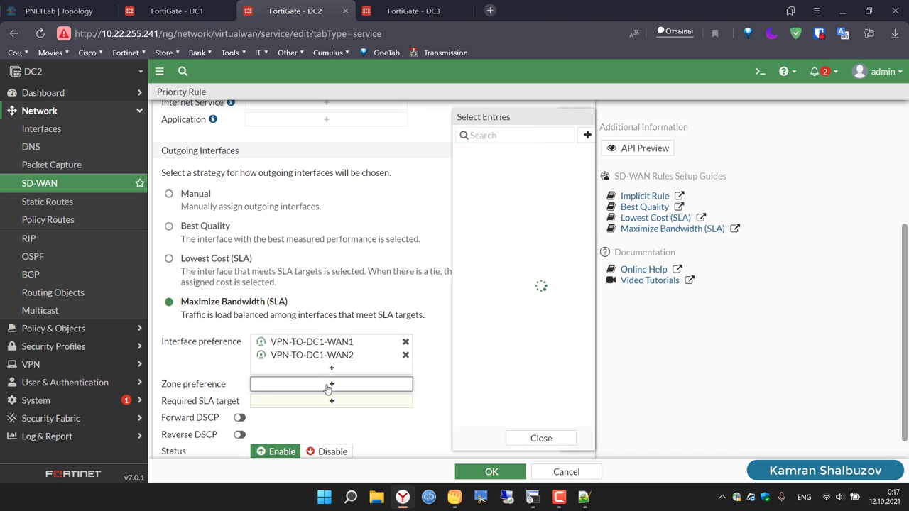
click(487, 183)
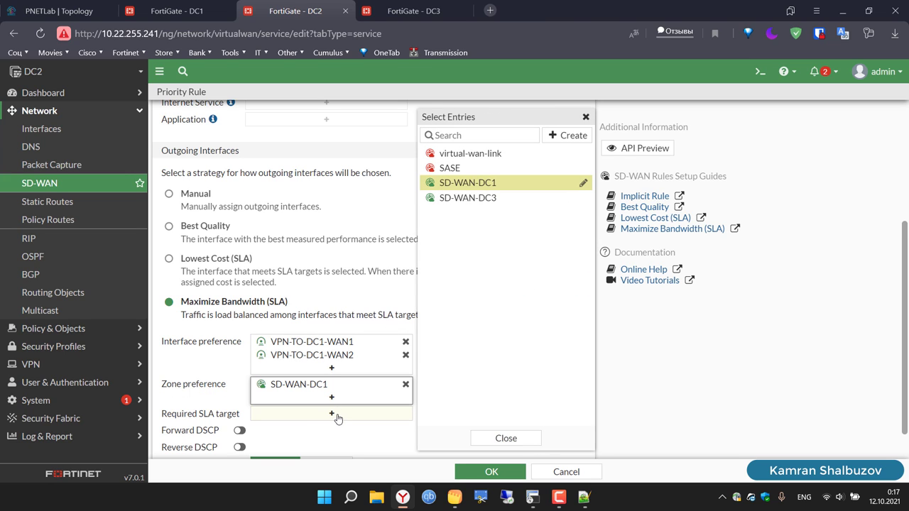
click(335, 417)
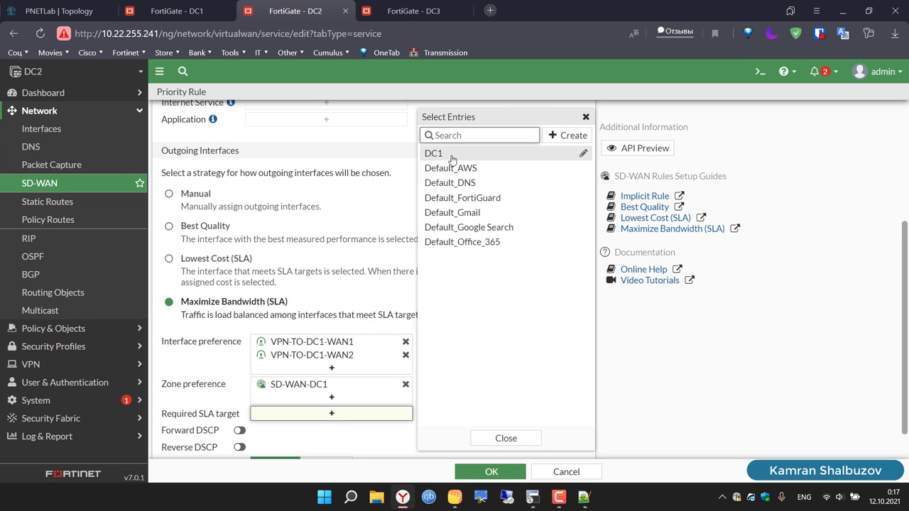
click(452, 158)
click(586, 117)
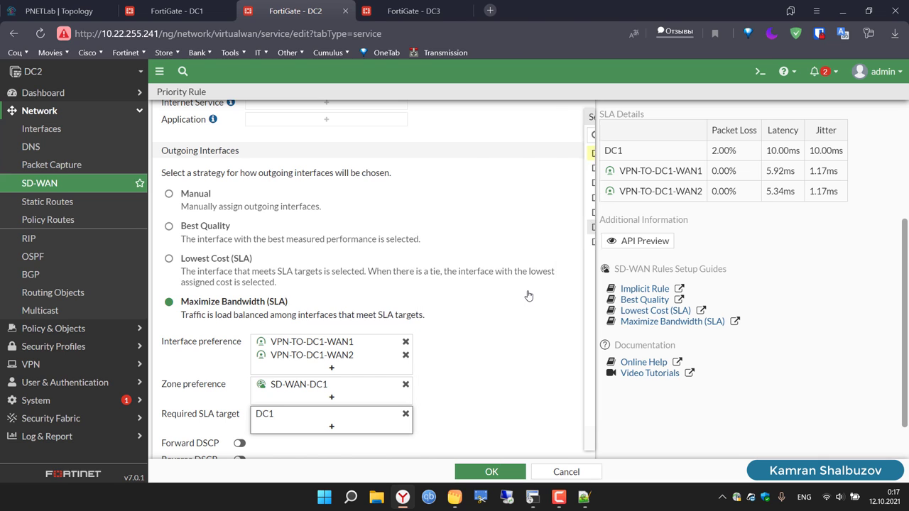
scroll(529, 294, down, 1)
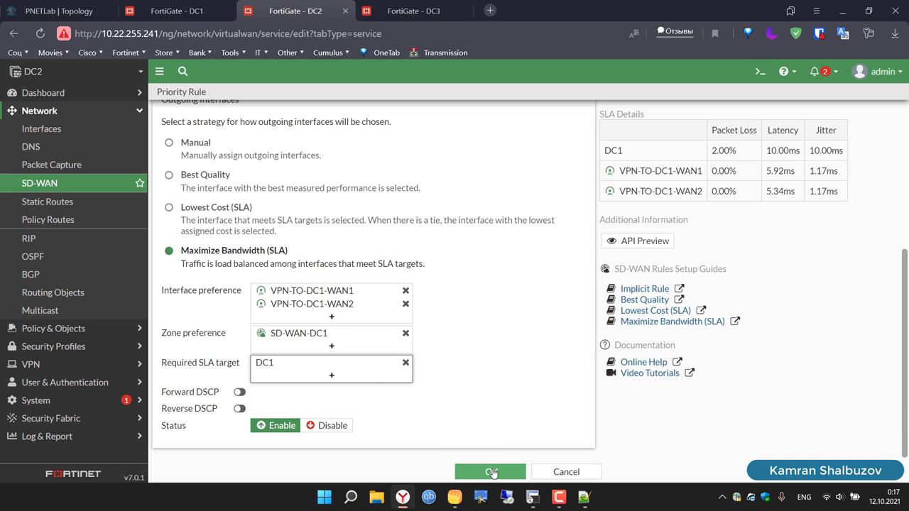
click(493, 471)
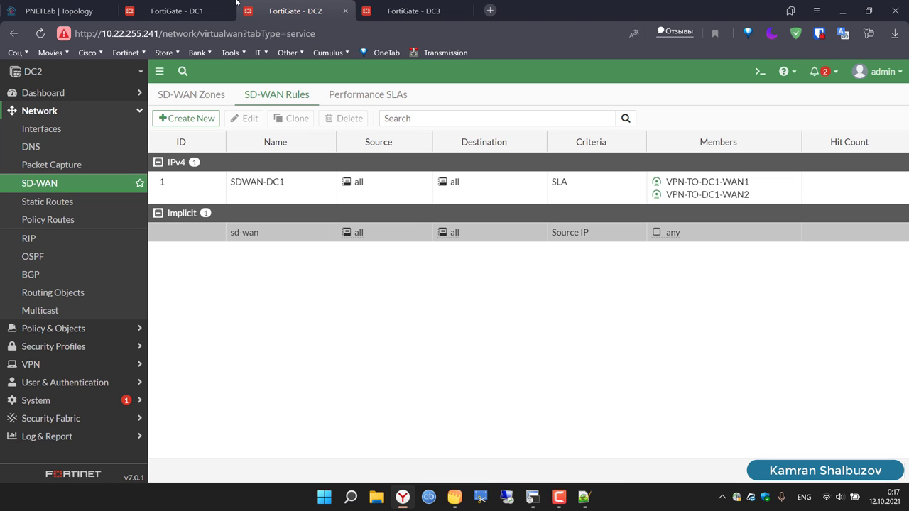
Step: Review the SD-WAN rules on the DC1 firewall
click(171, 11)
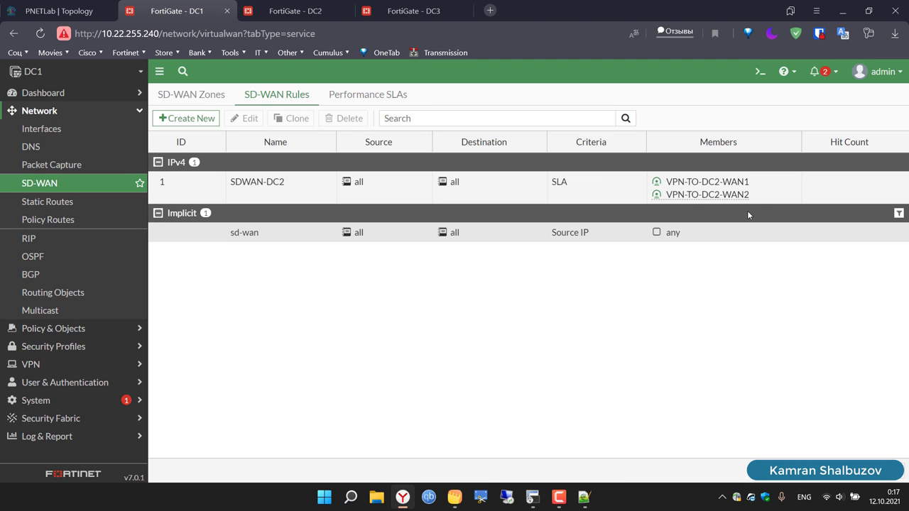
click(68, 201)
click(44, 182)
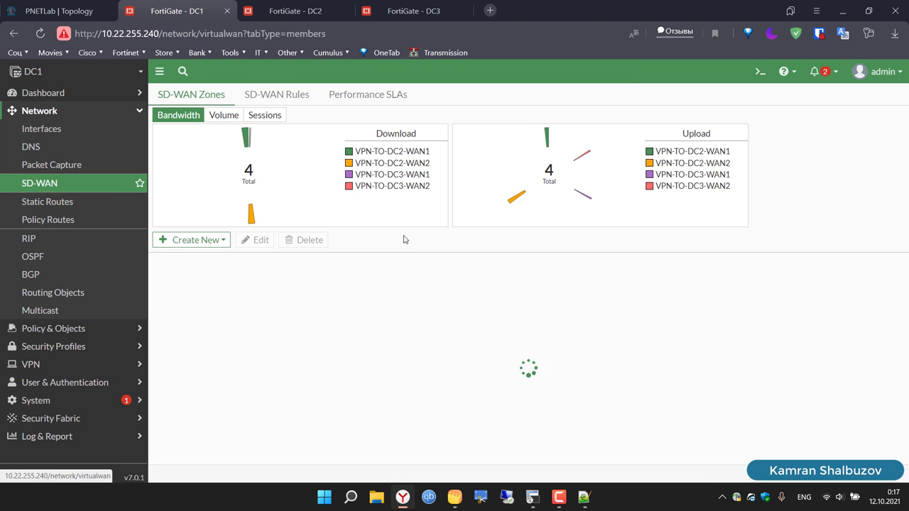
click(271, 95)
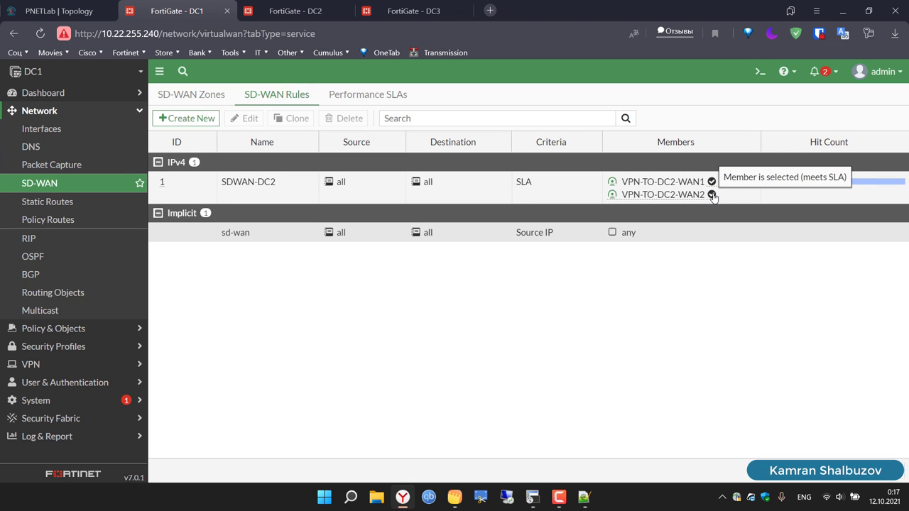
Step: Confirm DC2's SDWAN-DC1 rule has both members in SLA with 2 hits, then bring up VPC14
key(ctrl+Tab)
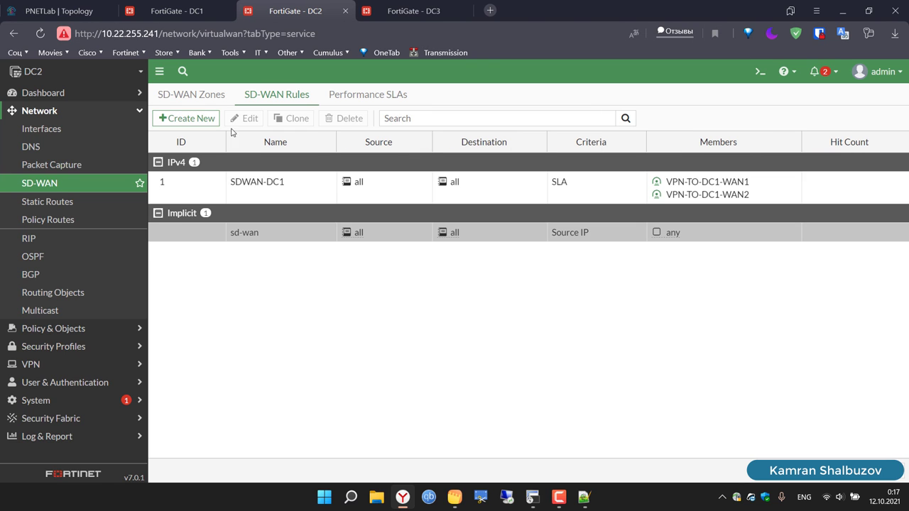
click(99, 210)
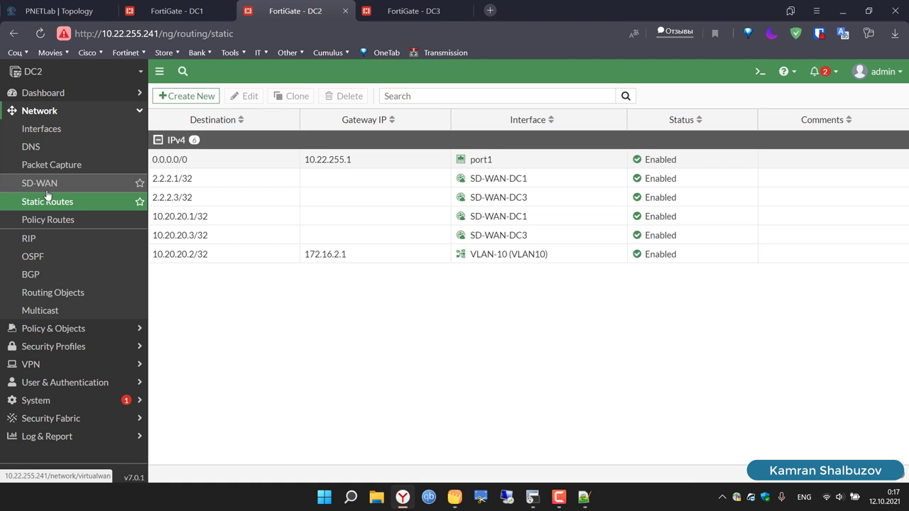
click(47, 189)
click(281, 94)
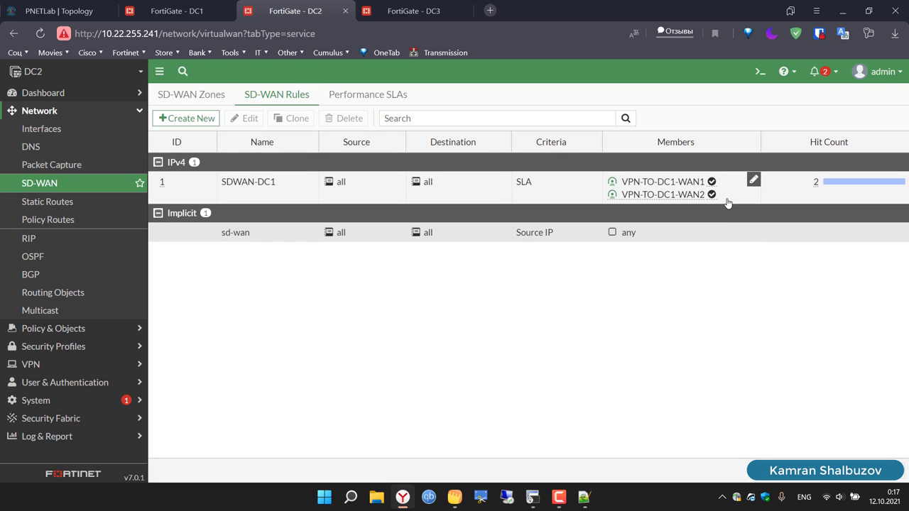
click(531, 498)
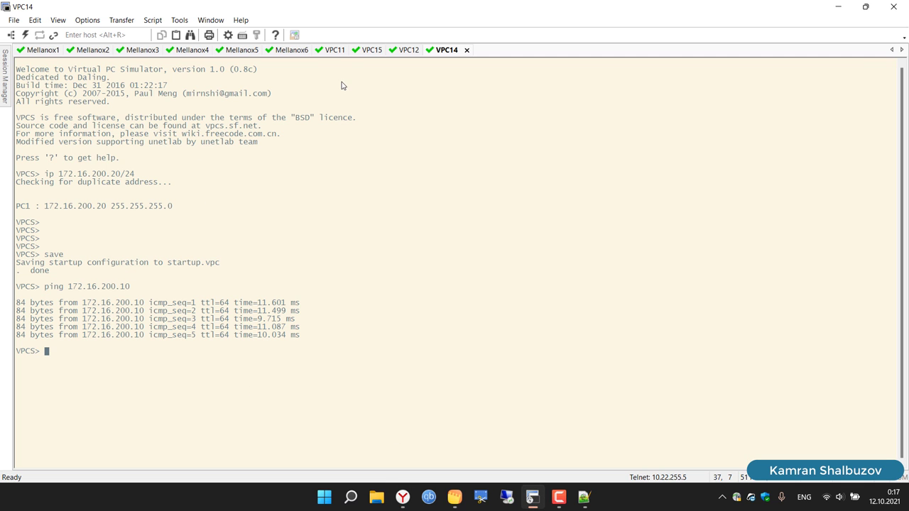
Step: Run 'ping 172.16.100.20 -c 1000' from VPC11 and restore the terminal to reveal the topology
click(333, 50)
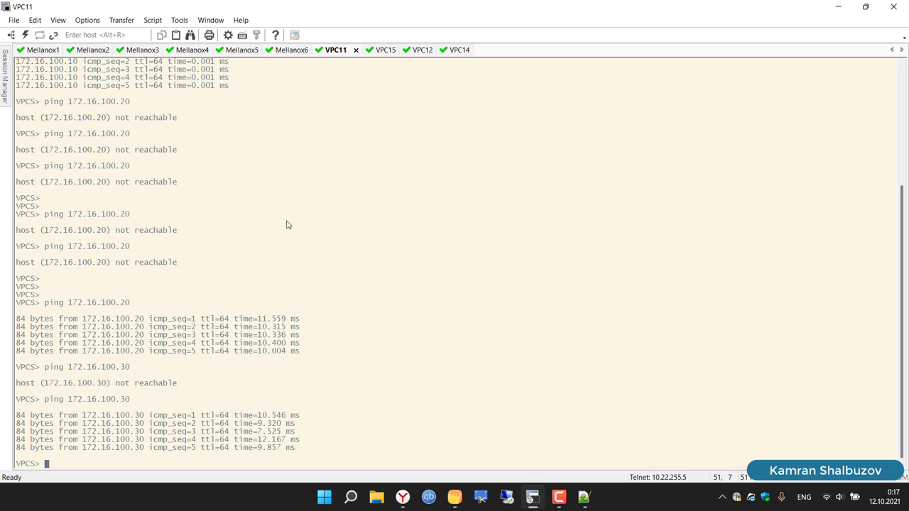
key(Return)
key(Return)
key(Up)
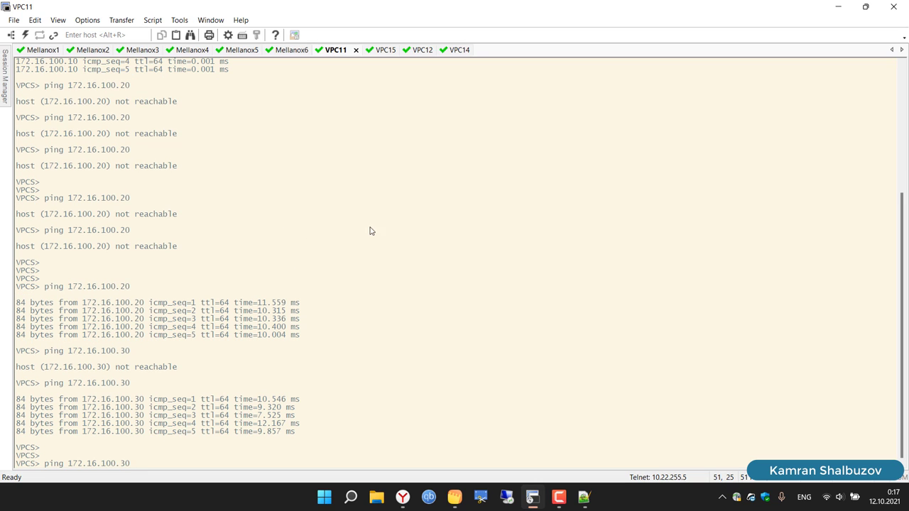
click(402, 500)
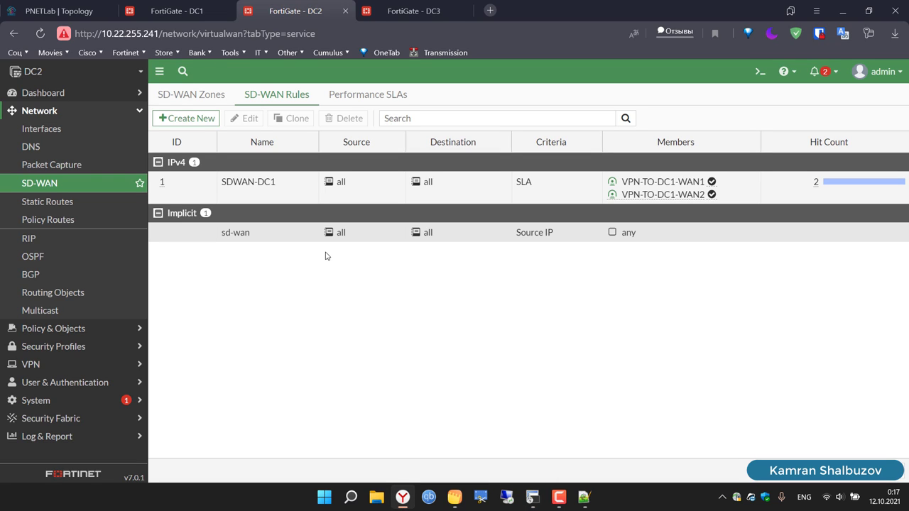
click(31, 5)
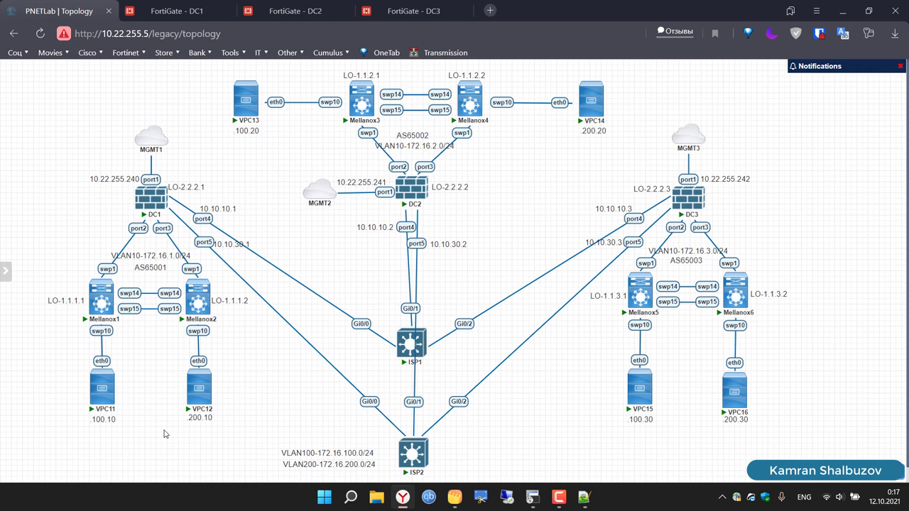
mouse_move(103, 410)
click(537, 501)
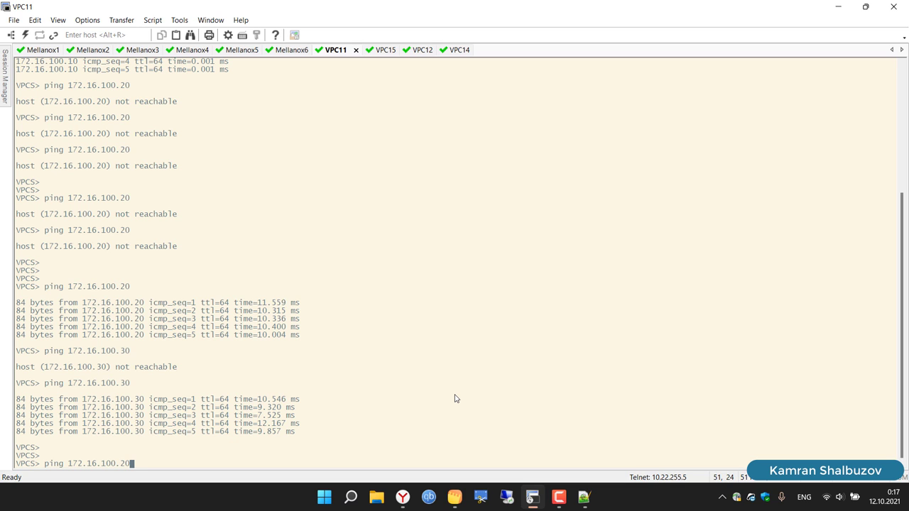
key(Return)
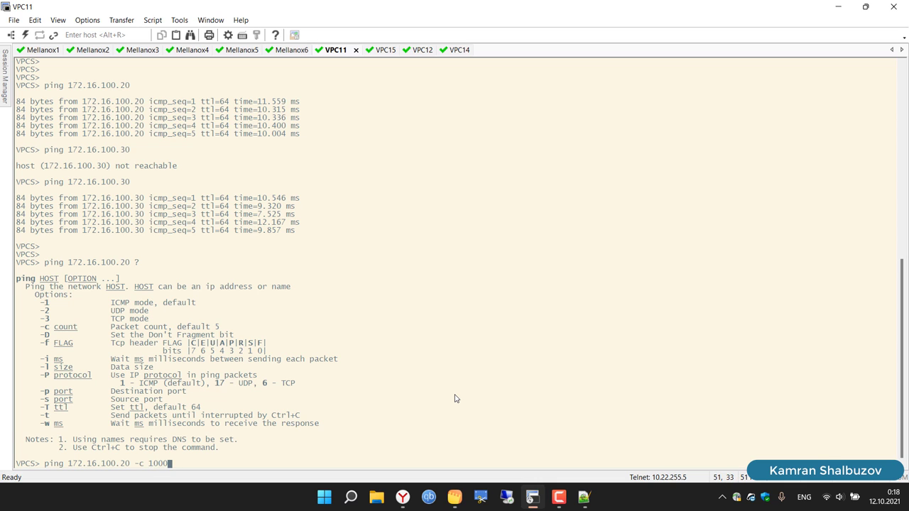
key(Return)
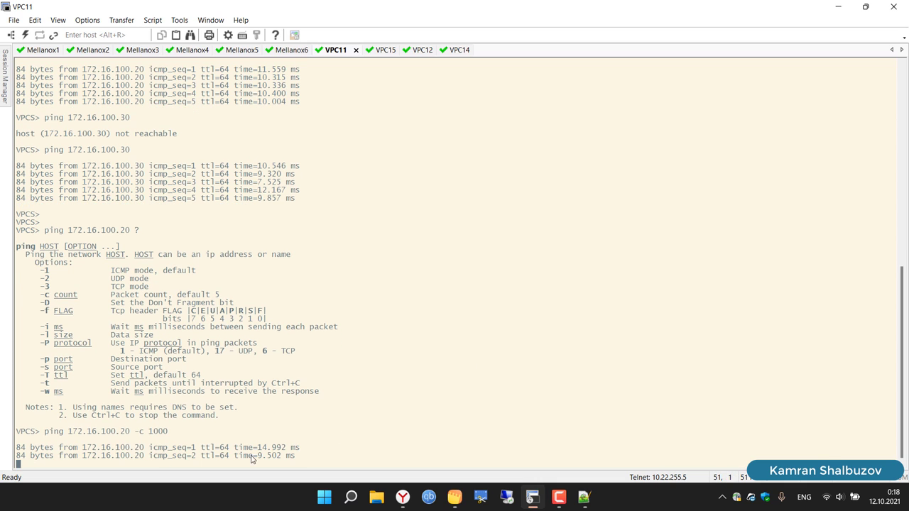
double_click(523, 8)
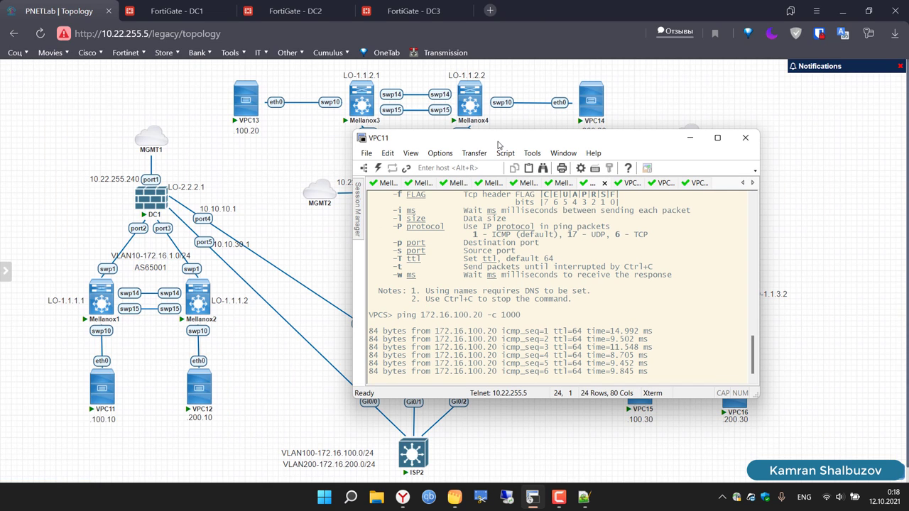
Step: Suspend DC1's port4 link to ISP1 and confirm VPC11's ping keeps getting replies
drag(497, 144, 633, 112)
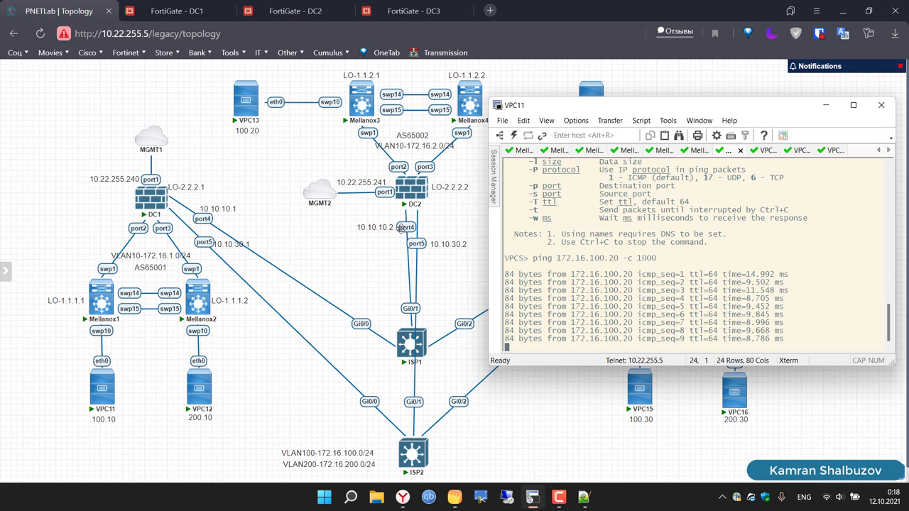
click(304, 259)
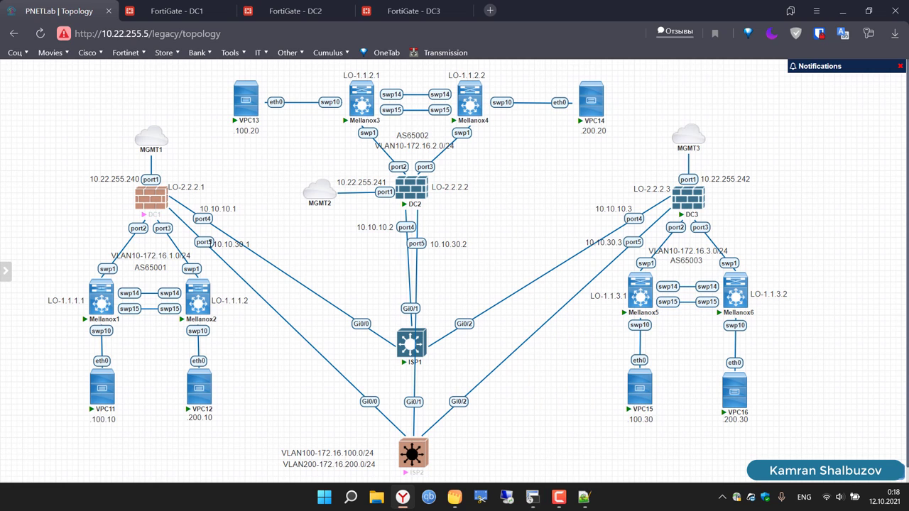
right_click(205, 219)
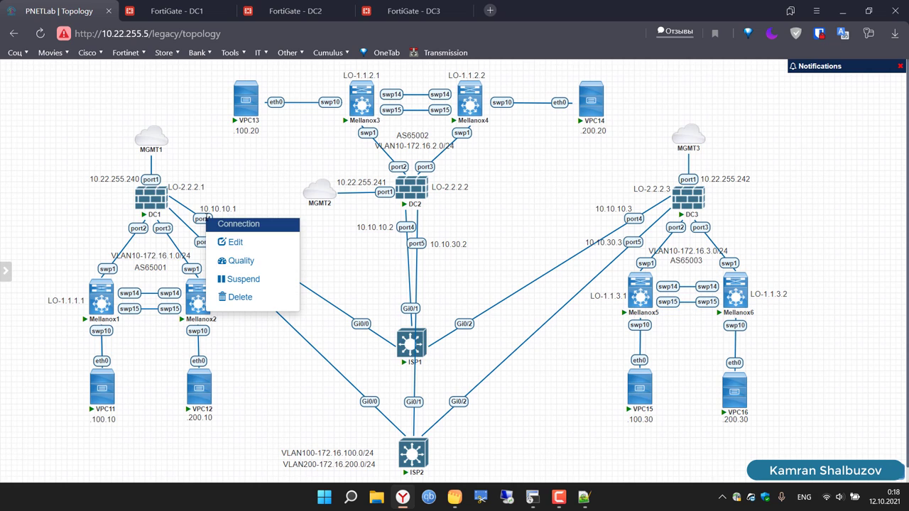
click(254, 281)
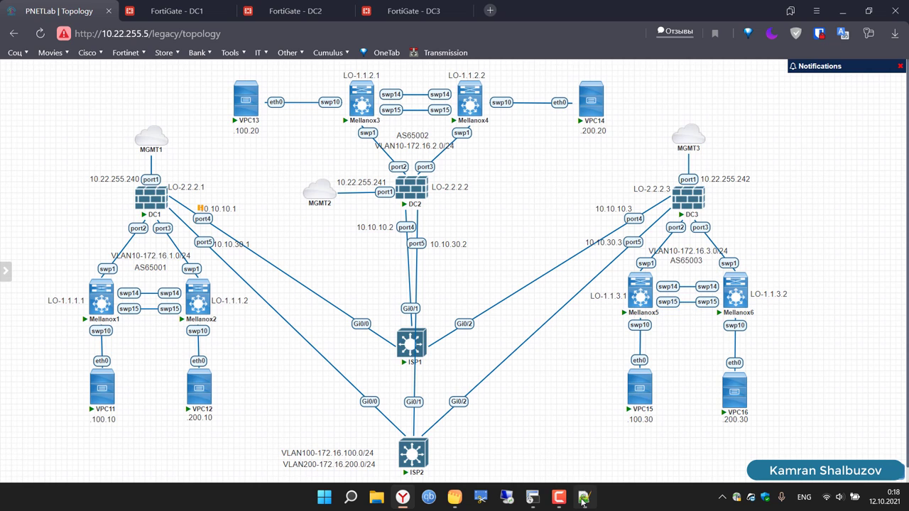
click(533, 499)
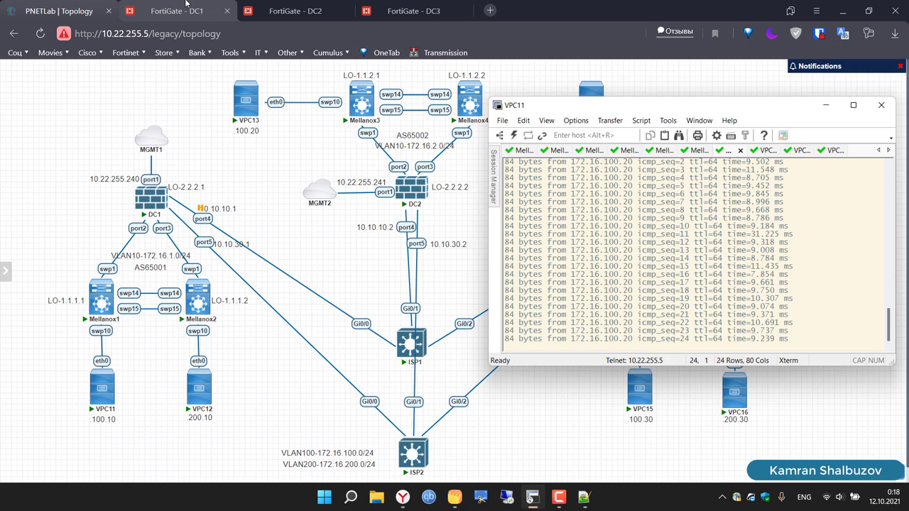
click(186, 3)
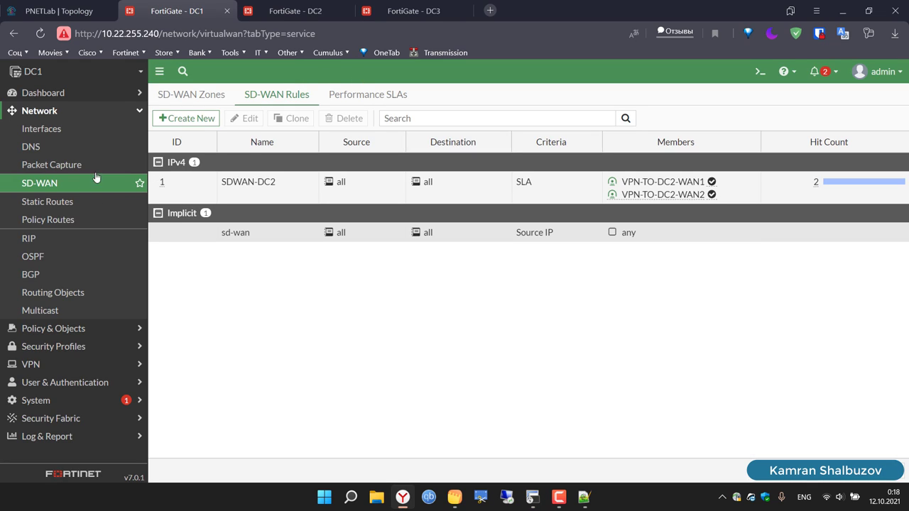
Step: Verify SDWAN-DC2 failed over to VPN-TO-DC2-WAN2 only, with 17 hits, while the ping continues
click(367, 98)
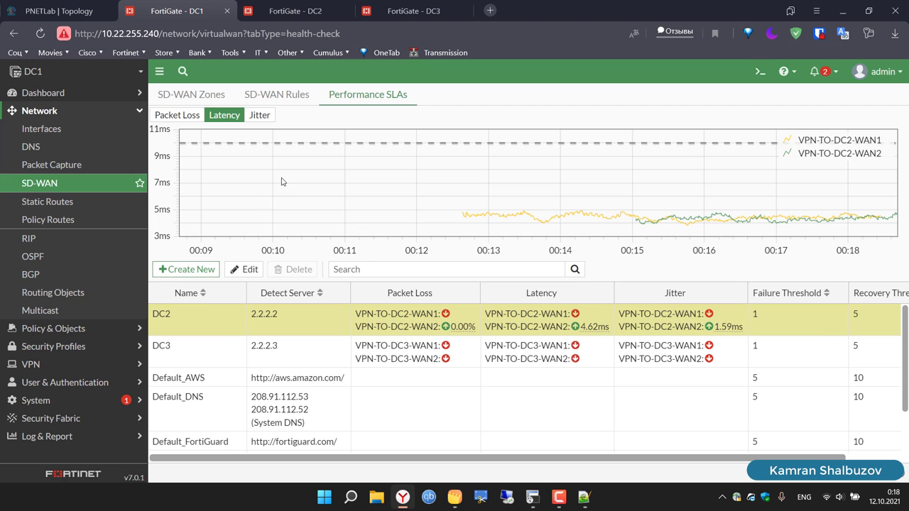
click(259, 95)
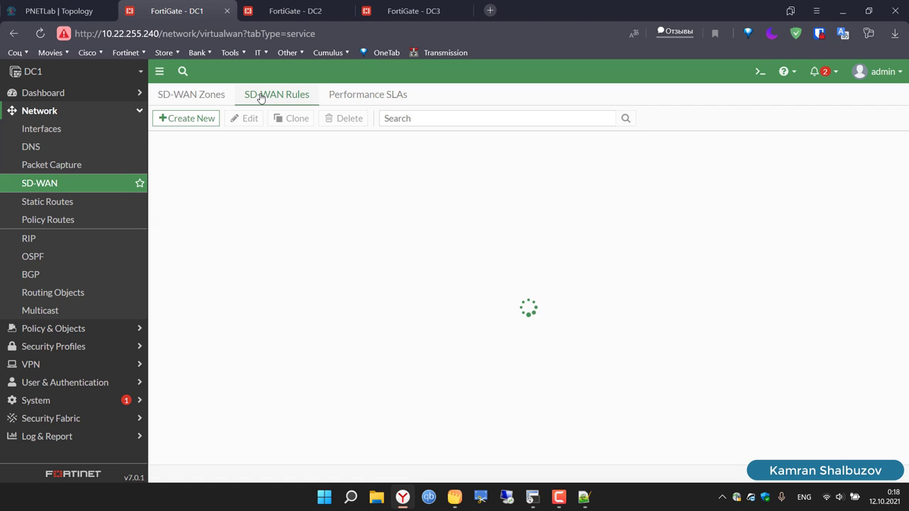
mouse_move(711, 196)
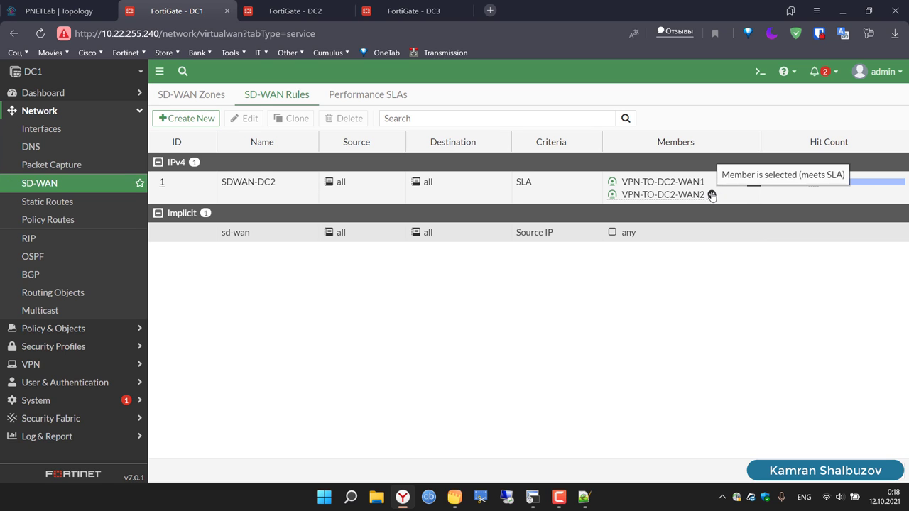
click(533, 496)
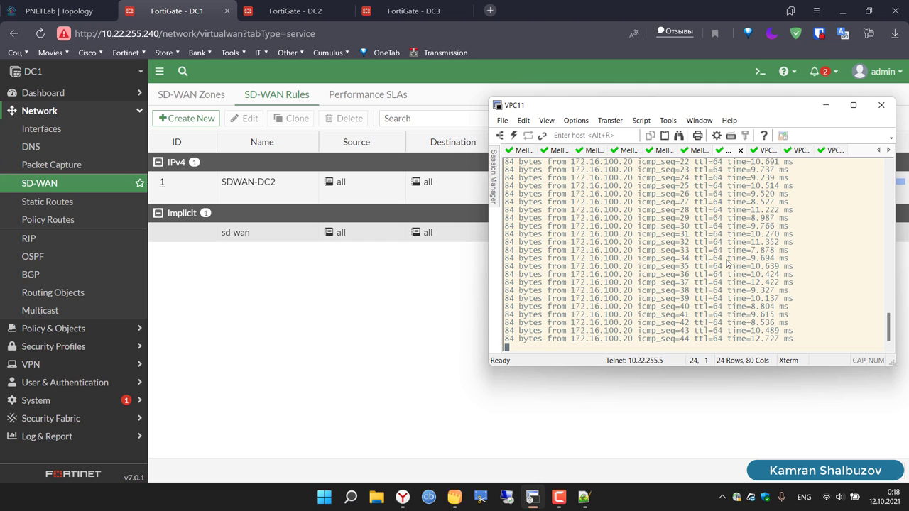
click(57, 10)
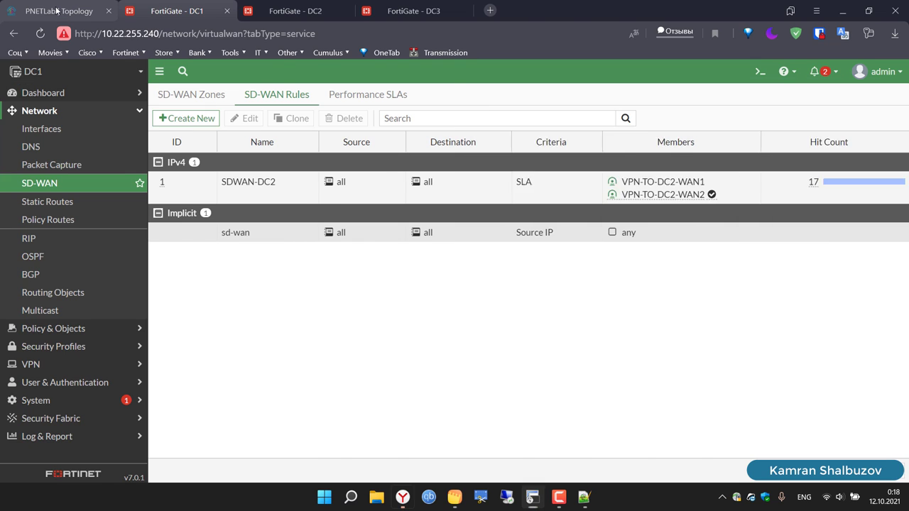
click(57, 10)
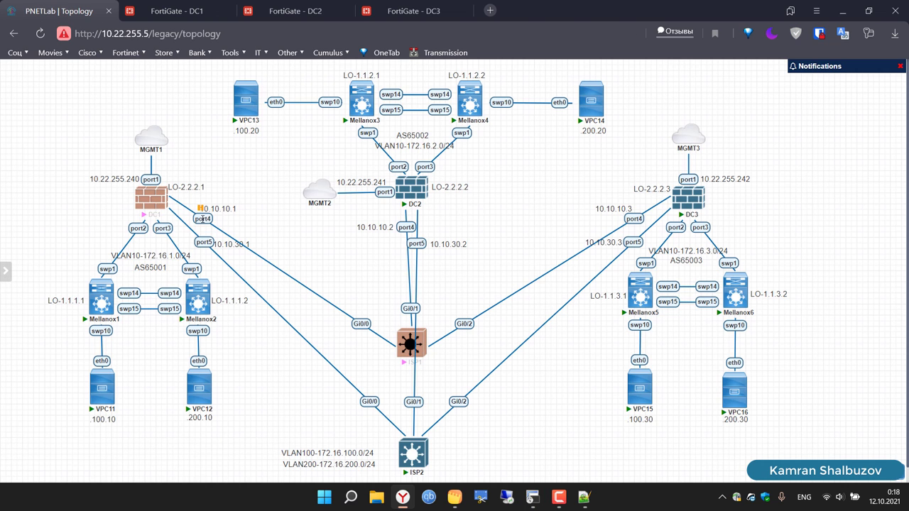
Step: Resume the DC1–ISP1 link and return to VPC11's running ping
right_click(203, 219)
click(233, 284)
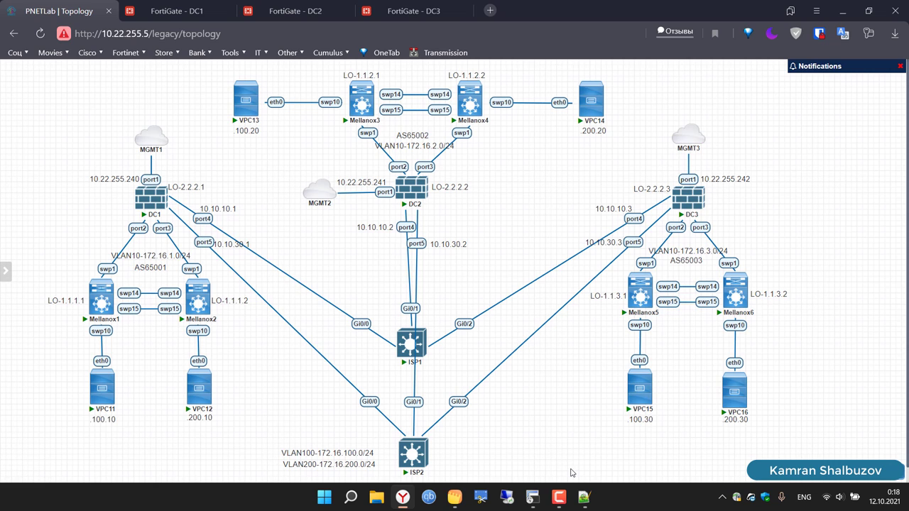
click(533, 497)
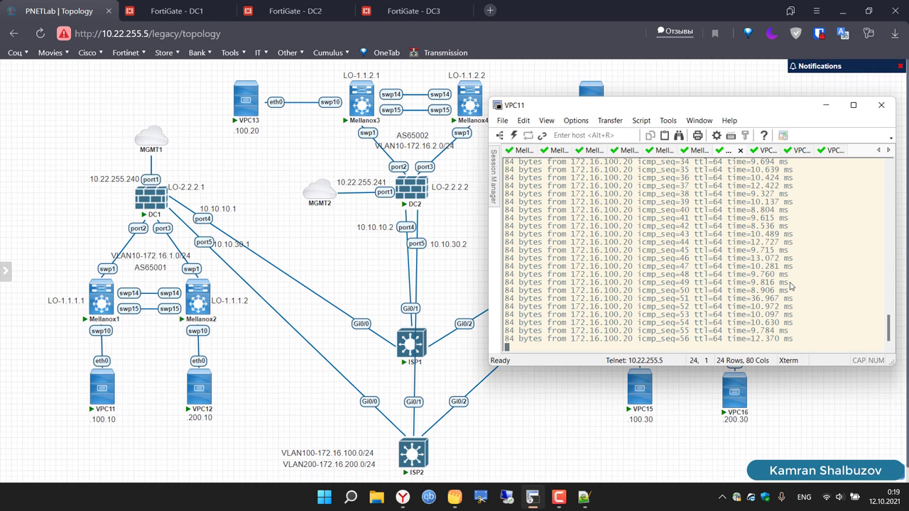
Step: Confirm VPN-TO-DC2-WAN1 is back up at 41% loss and review DC2 SLA settings unchanged
click(174, 10)
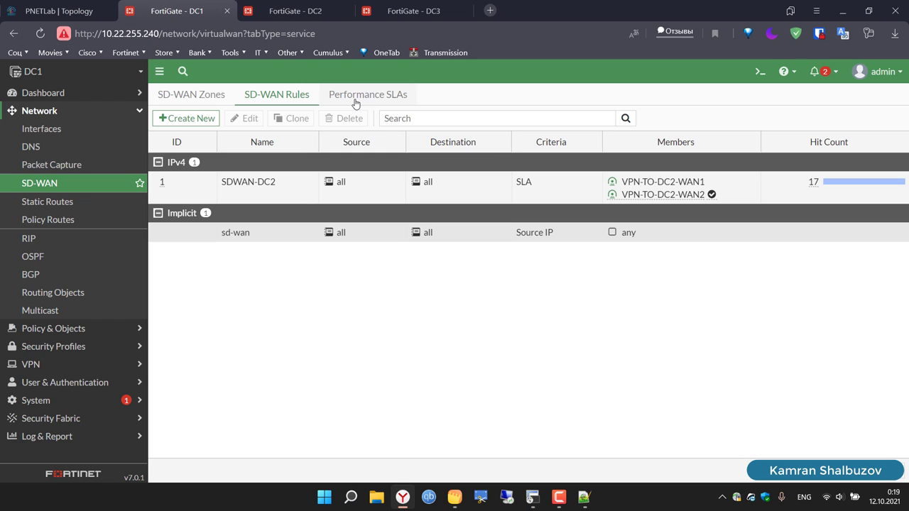
click(366, 100)
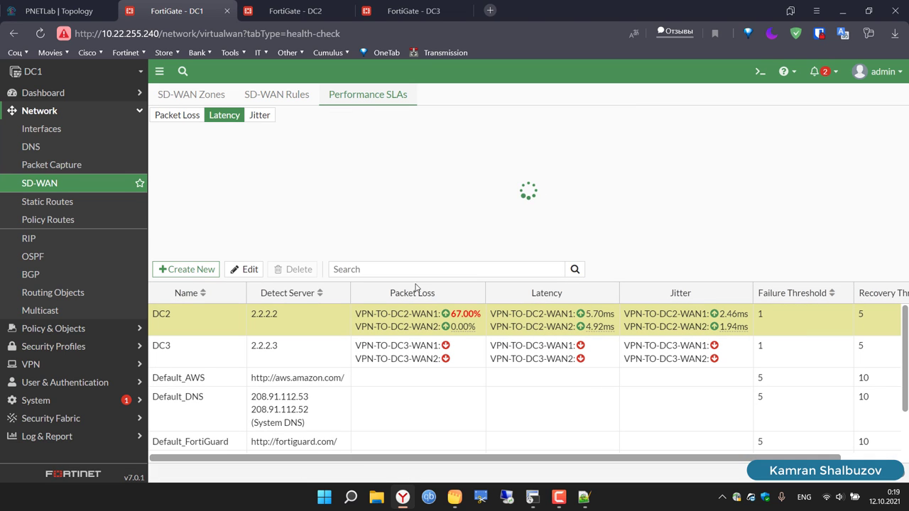
mouse_move(467, 317)
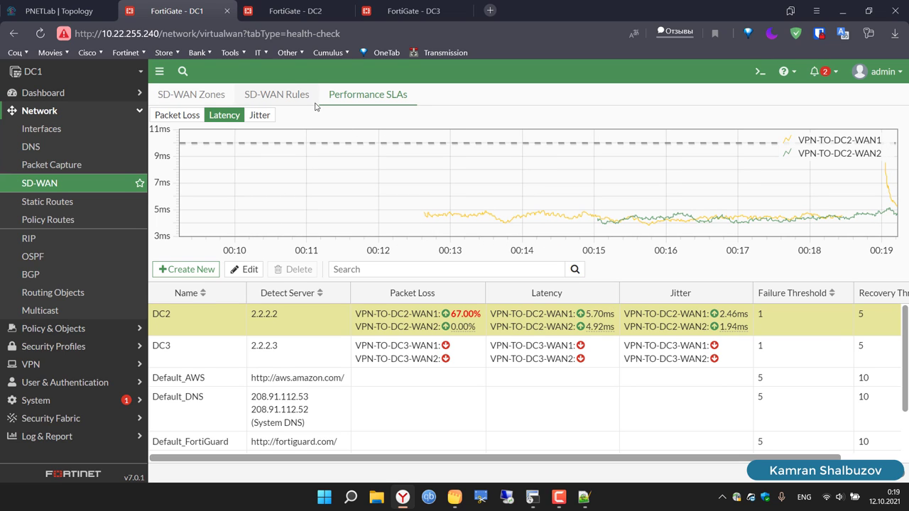
click(257, 274)
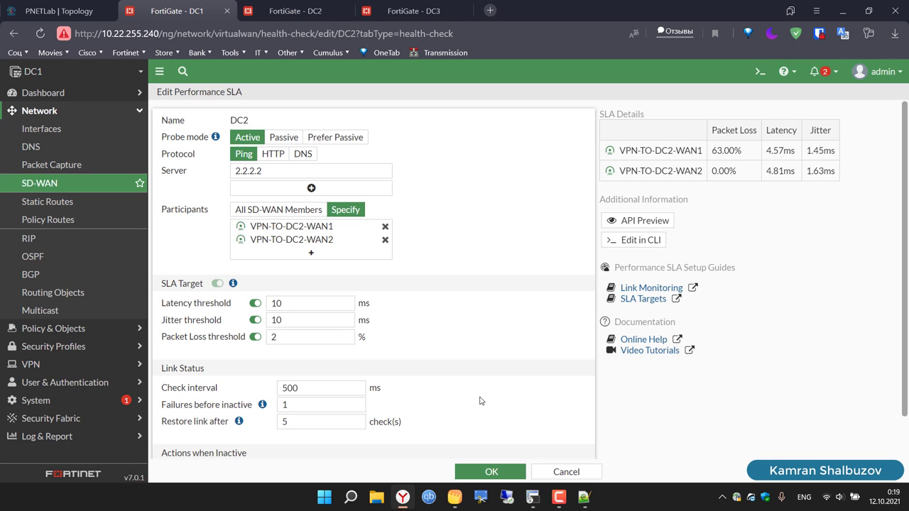
click(576, 472)
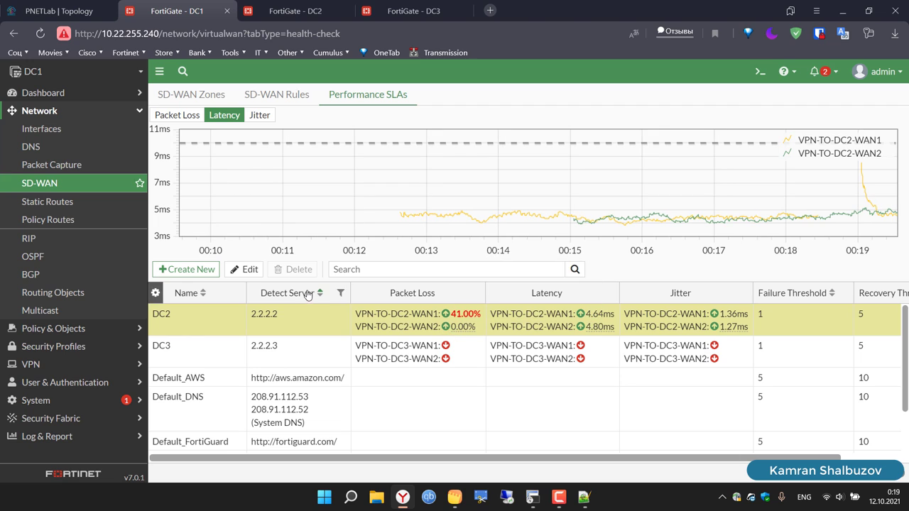
Step: Compare the DC2 jitter and latency charts and confirm both tunnels meet SLA with 39 hits
click(273, 96)
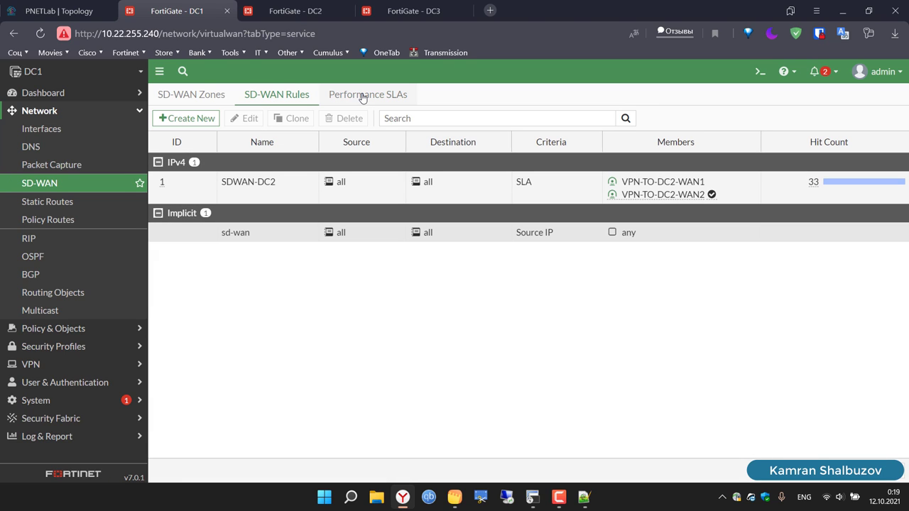
click(363, 98)
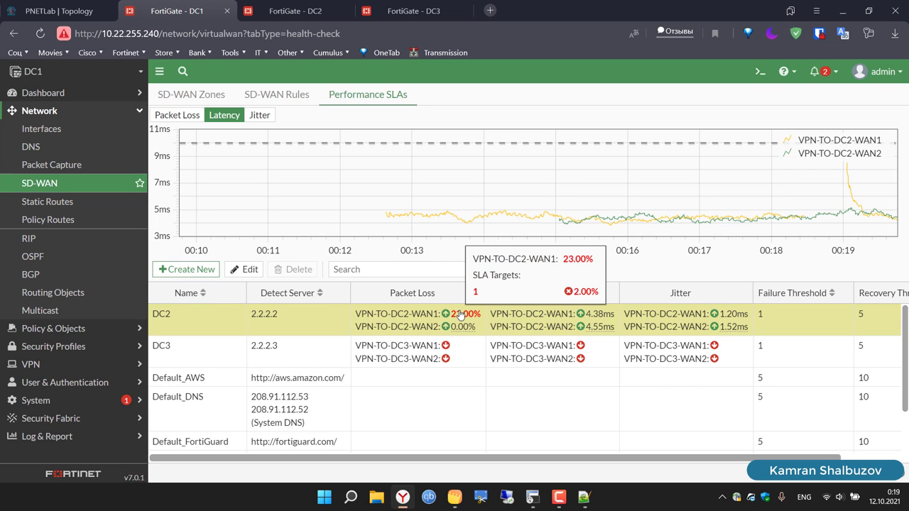
click(270, 119)
click(220, 116)
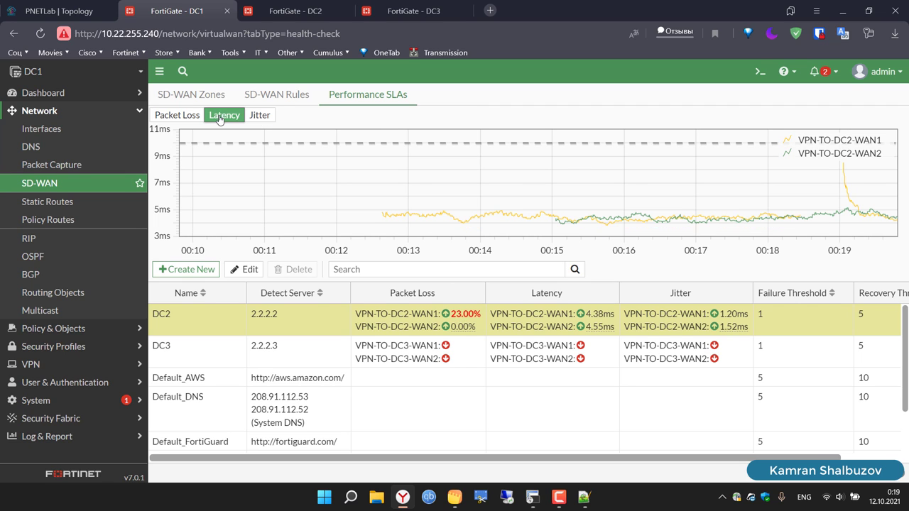
click(39, 201)
click(38, 189)
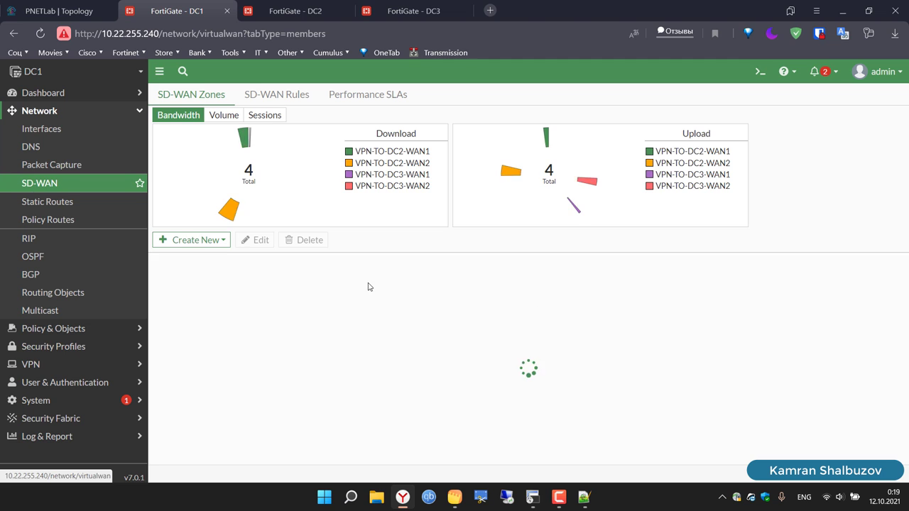
click(367, 93)
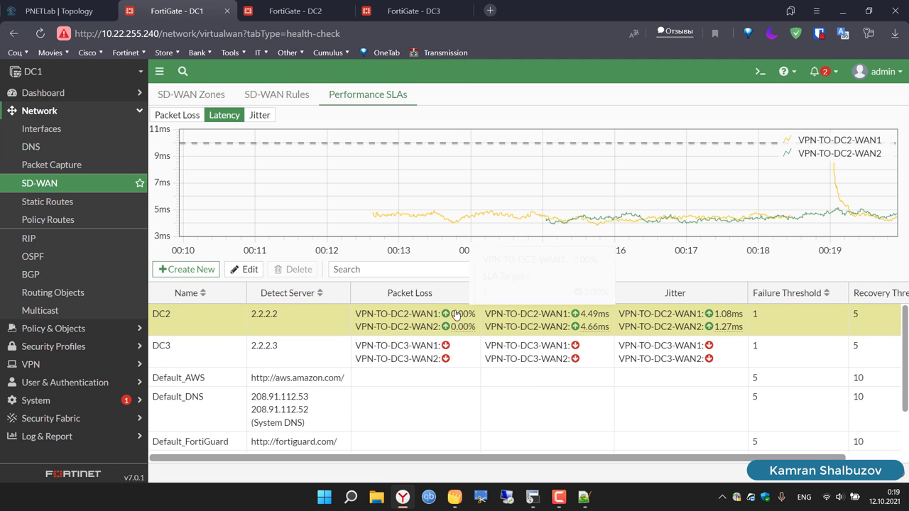
click(289, 96)
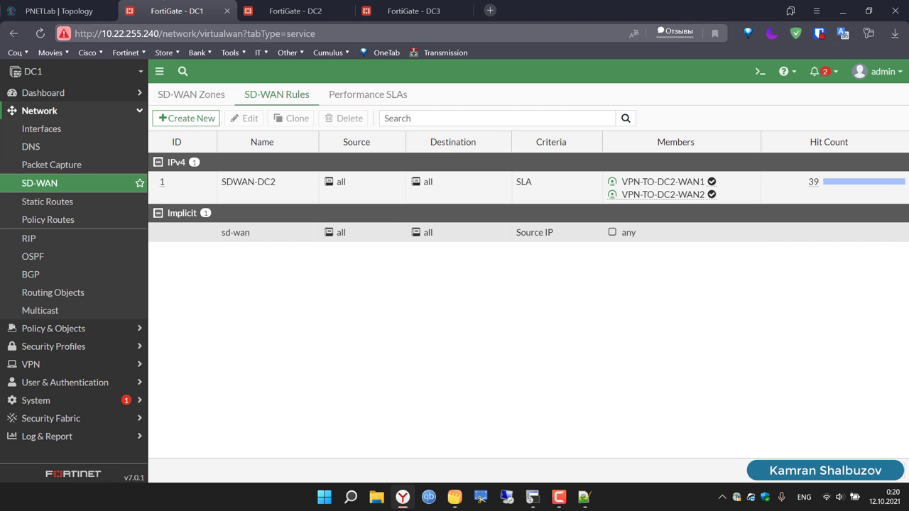
click(50, 10)
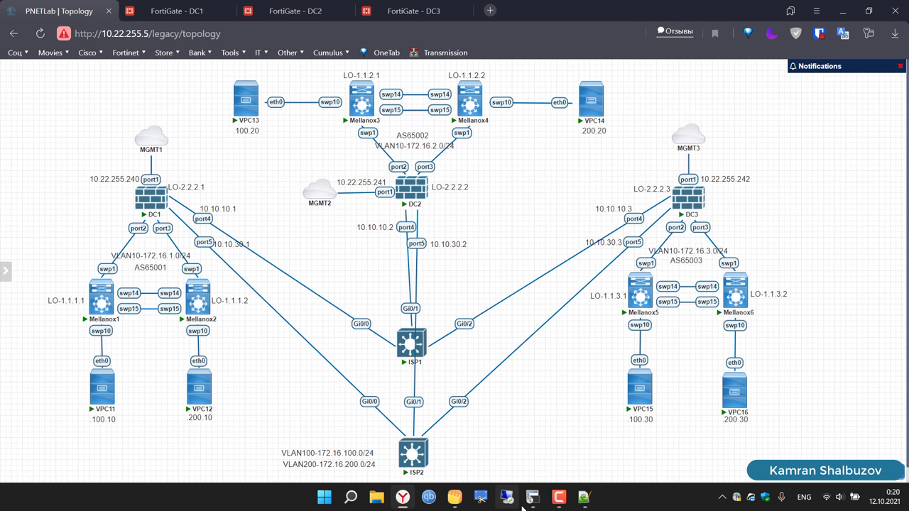
Step: Restart the VPC11 ping to 172.16.100.20
mouse_move(532, 497)
click(546, 429)
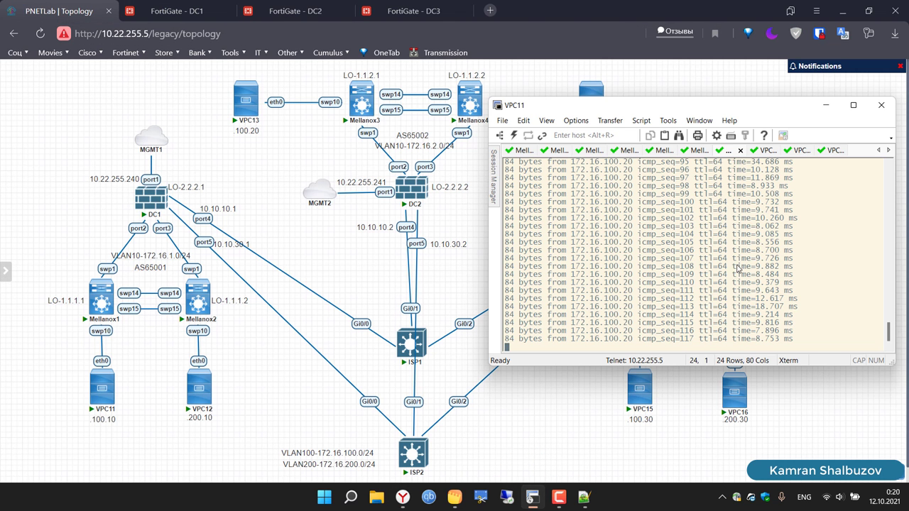
key(ctrl+c)
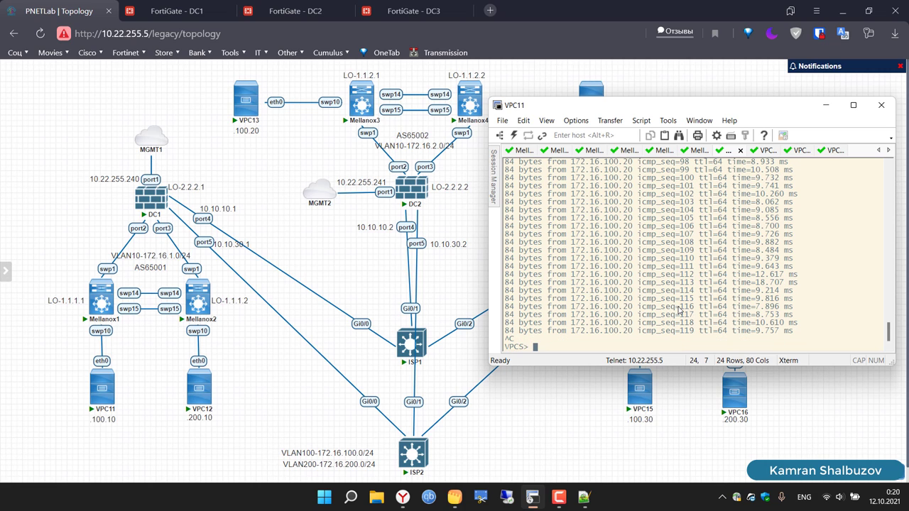
key(Up)
key(Return)
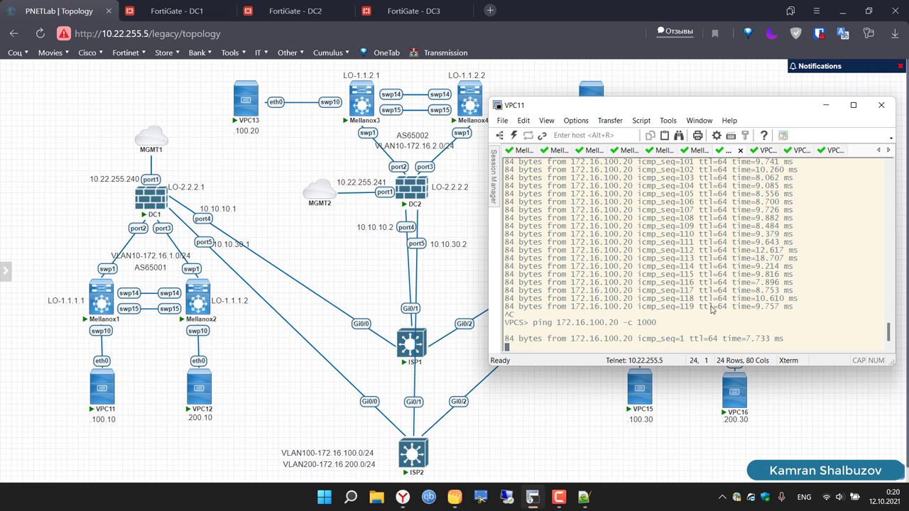
Step: Apply a 50 ms delay on the DC1 side of the DC1 port5 to ISP2 Gi0/0 link
click(211, 240)
right_click(208, 242)
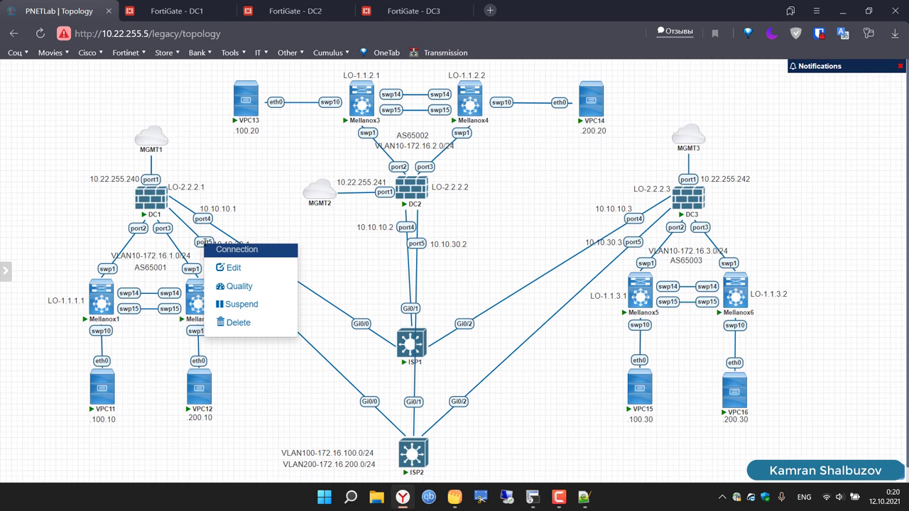
click(238, 287)
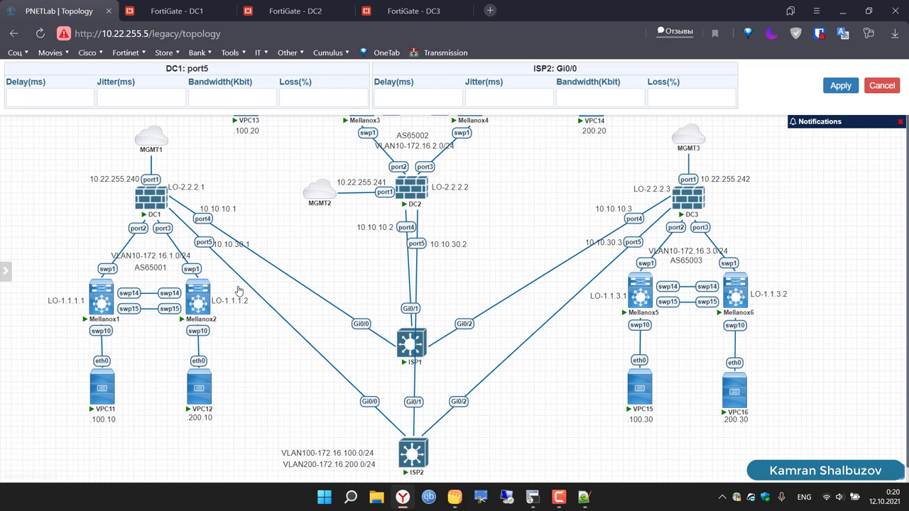
click(43, 94)
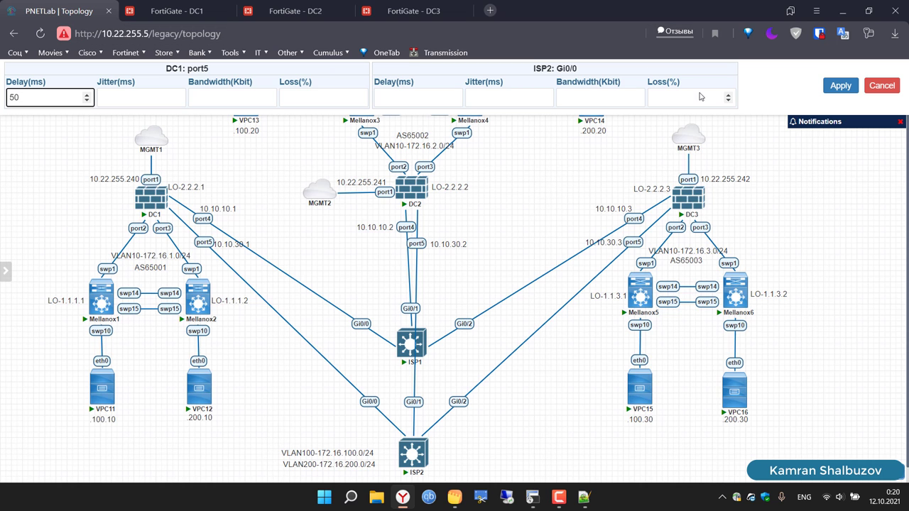
click(837, 88)
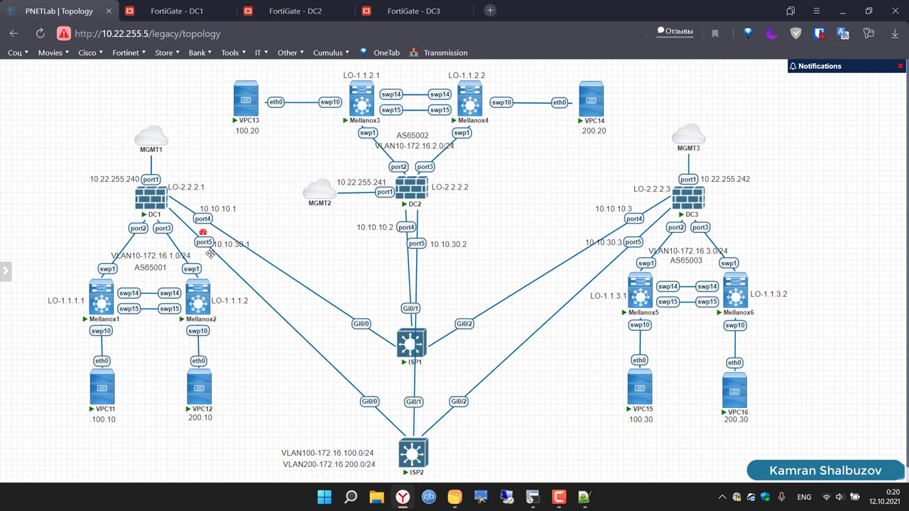
Step: On DC1, confirm VPN-TO-DC2-WAN2 latency exceeds the 10 ms SLA and SDWAN-DC2 keeps only WAN1
click(167, 5)
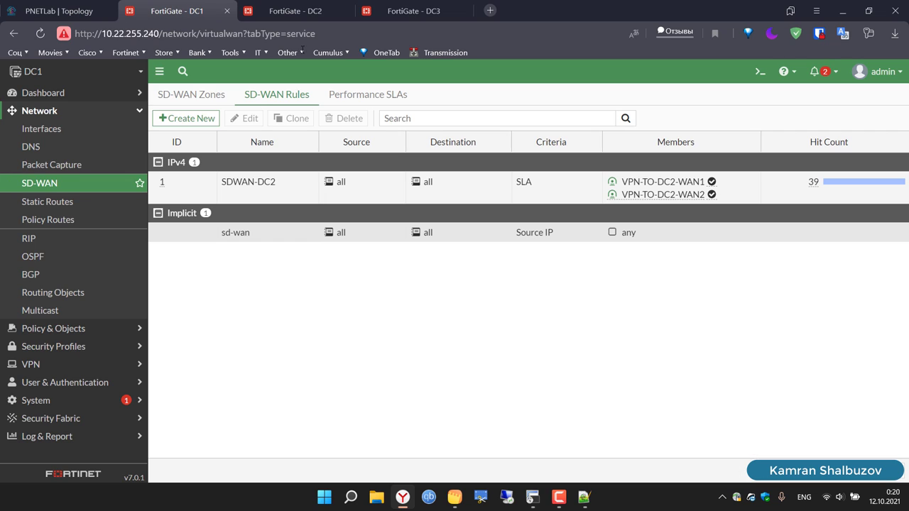
click(371, 98)
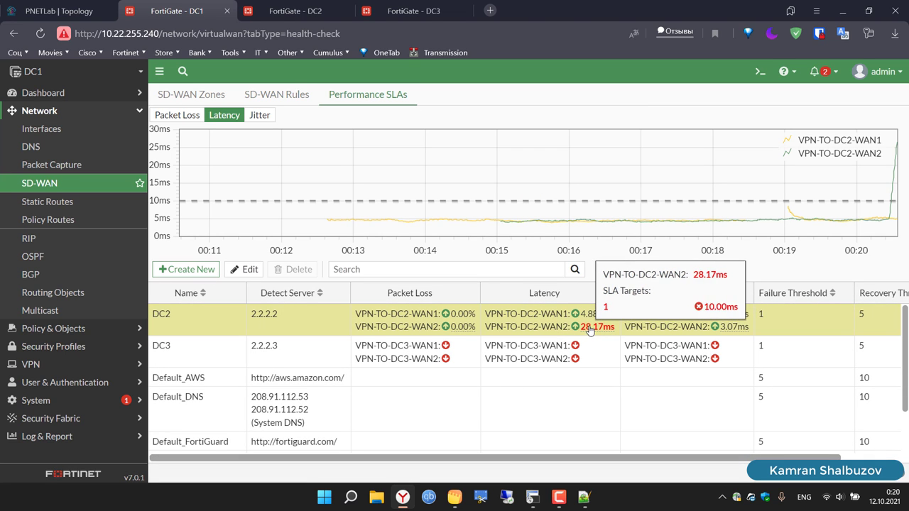
click(80, 204)
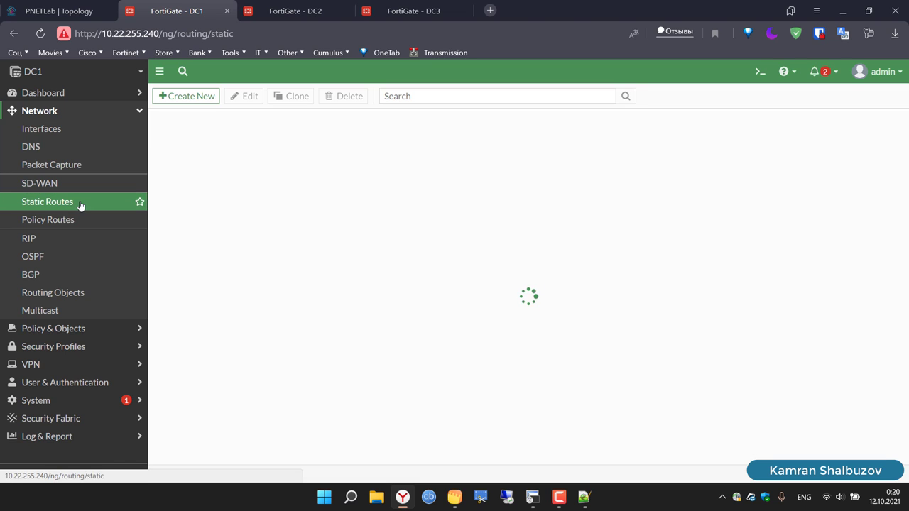
click(81, 182)
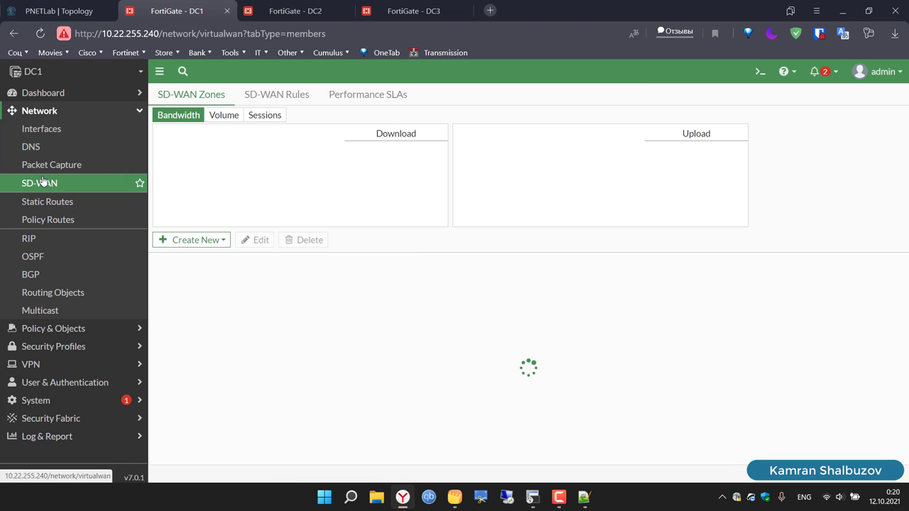
click(362, 100)
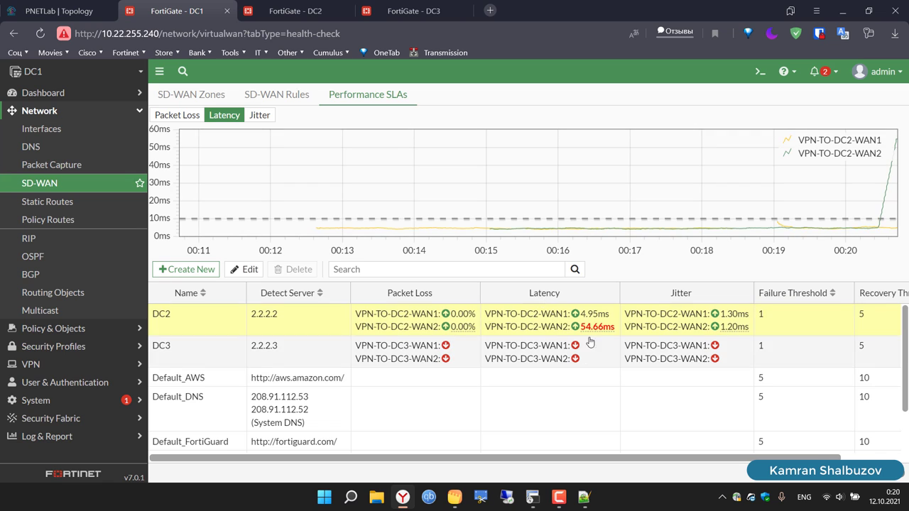
mouse_move(593, 331)
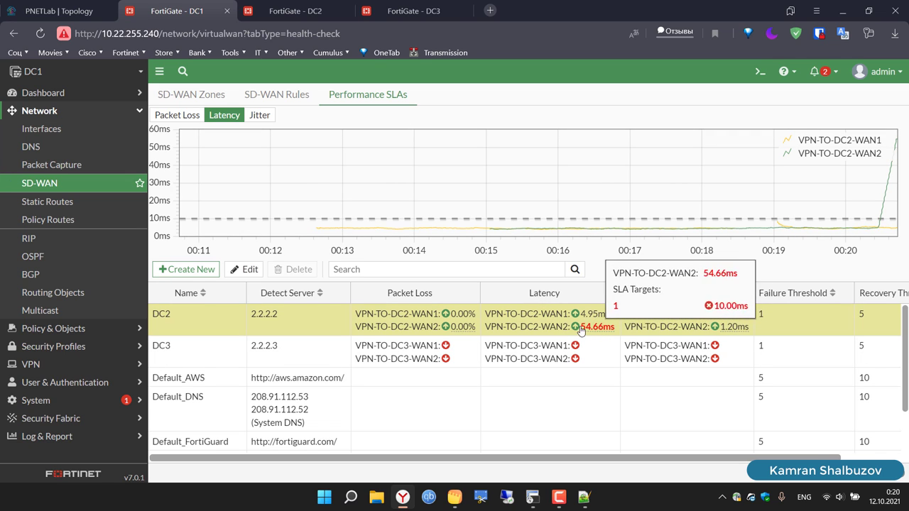
click(287, 103)
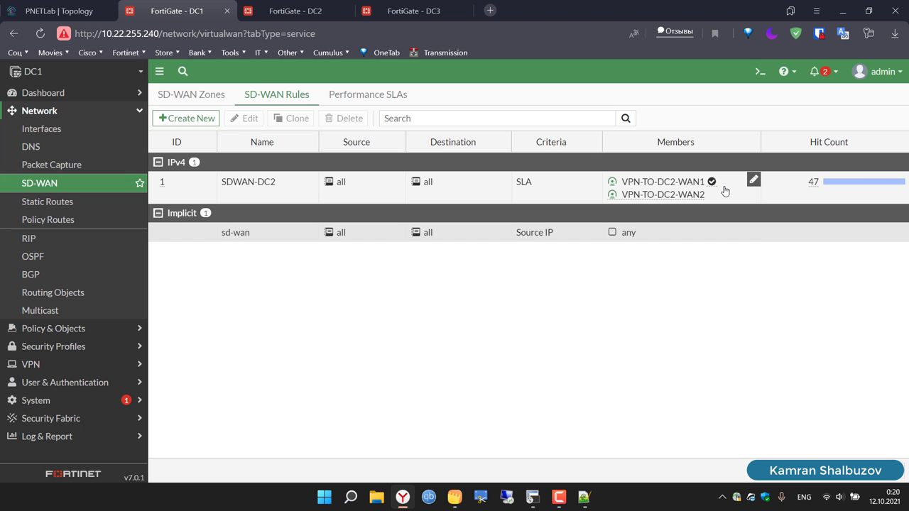
Step: Stop the VPC11 ping at sequence 51 and return to the lab topology
click(532, 497)
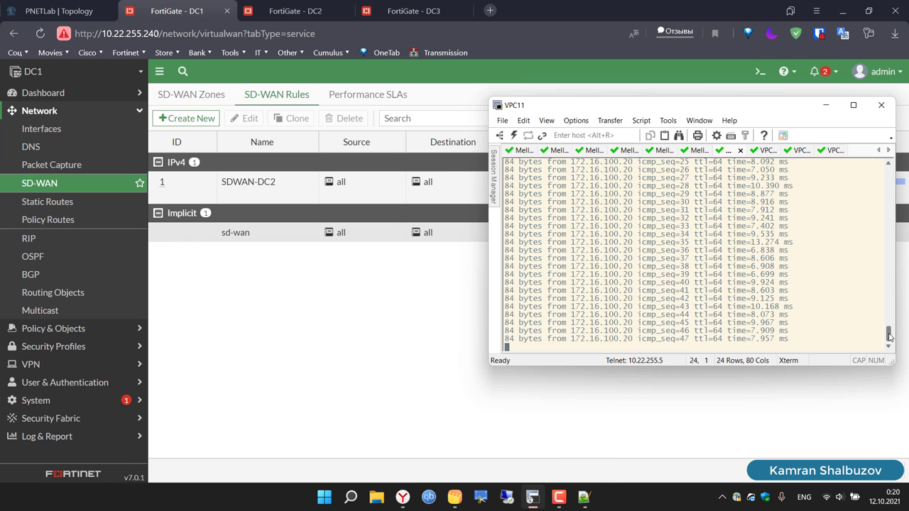
mouse_move(889, 338)
mouse_down()
mouse_move(890, 314)
mouse_move(889, 322)
mouse_up()
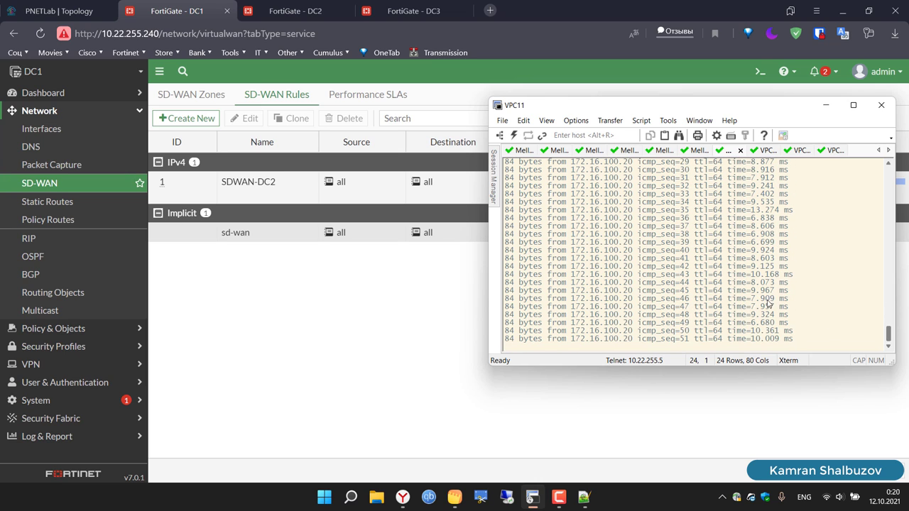
key(ctrl+c)
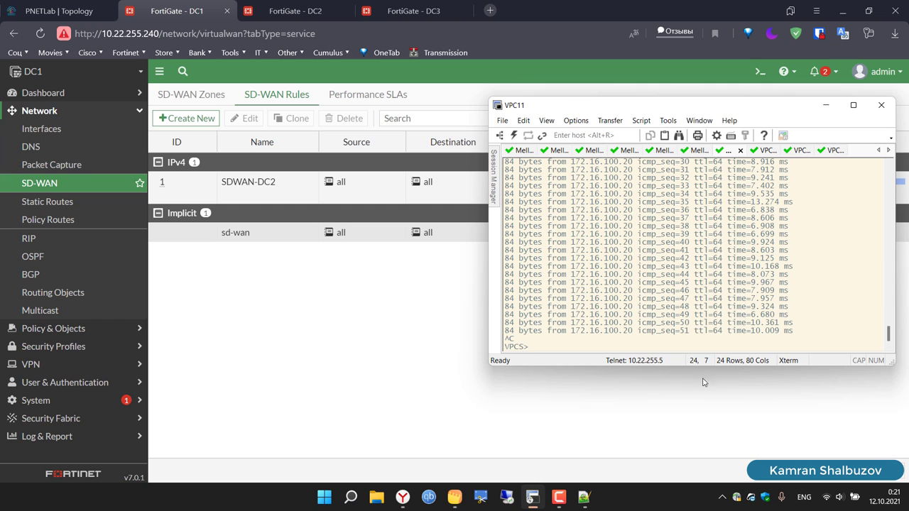
click(61, 3)
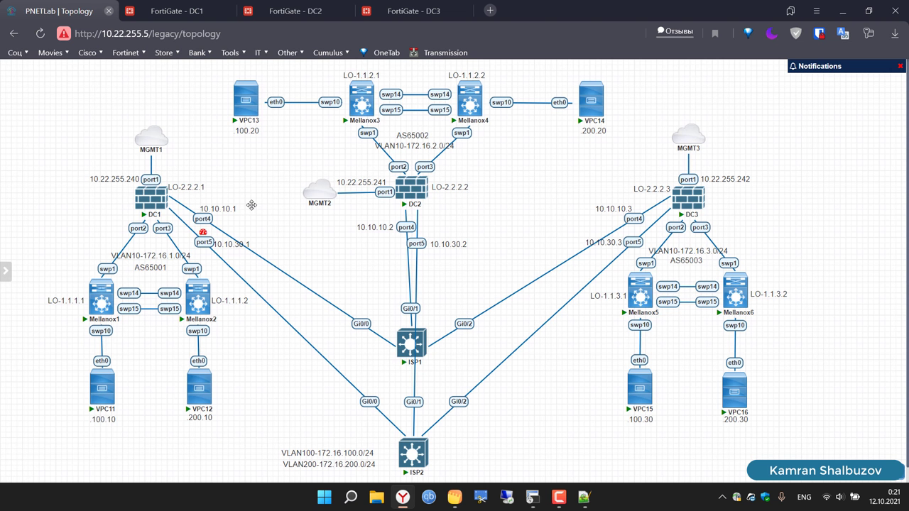
Step: Clear the 50 ms DC1 delay on the port5 link, then return to DC1's SD-WAN rules
right_click(207, 241)
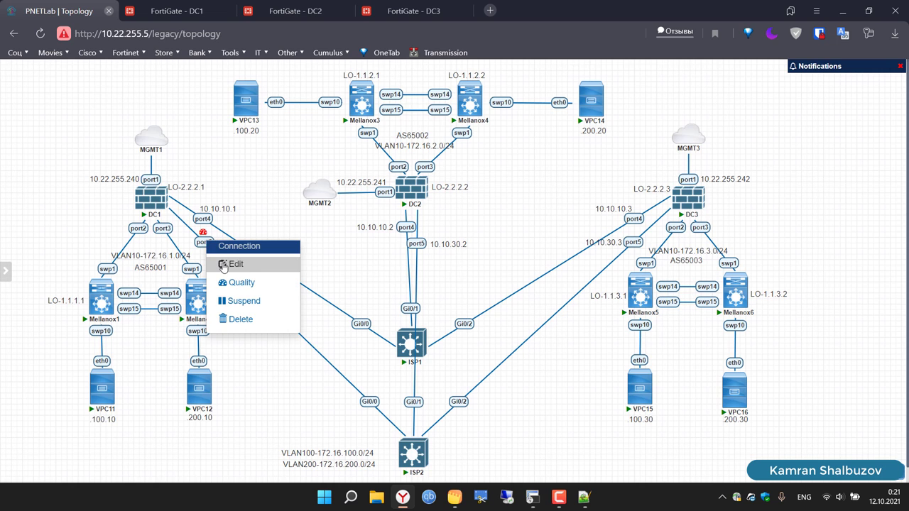
click(235, 284)
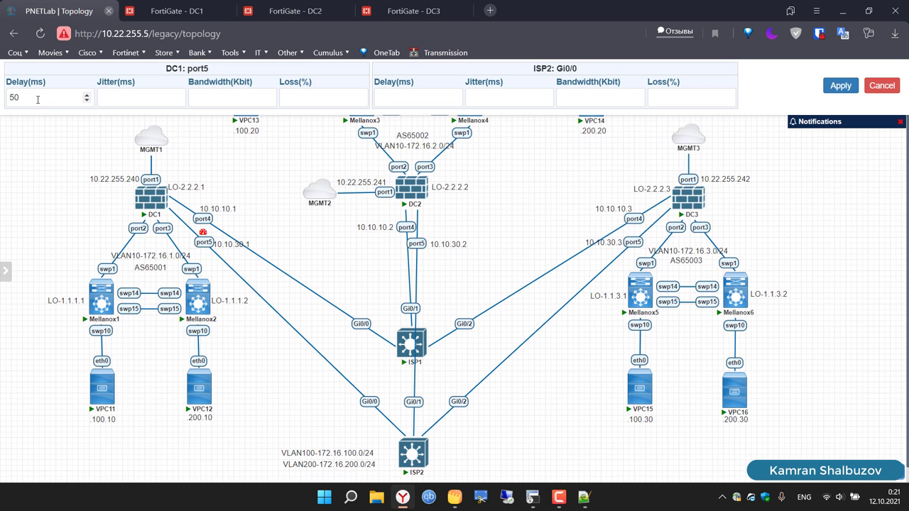
click(37, 99)
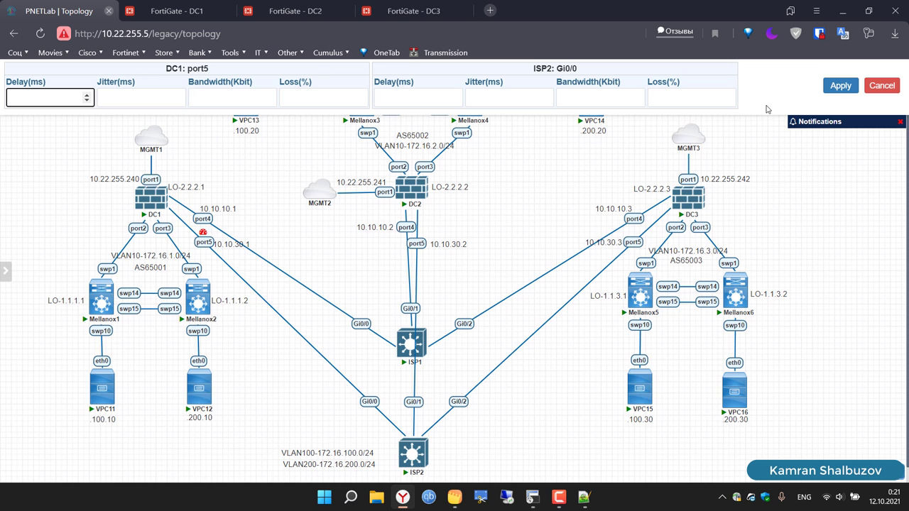
click(840, 85)
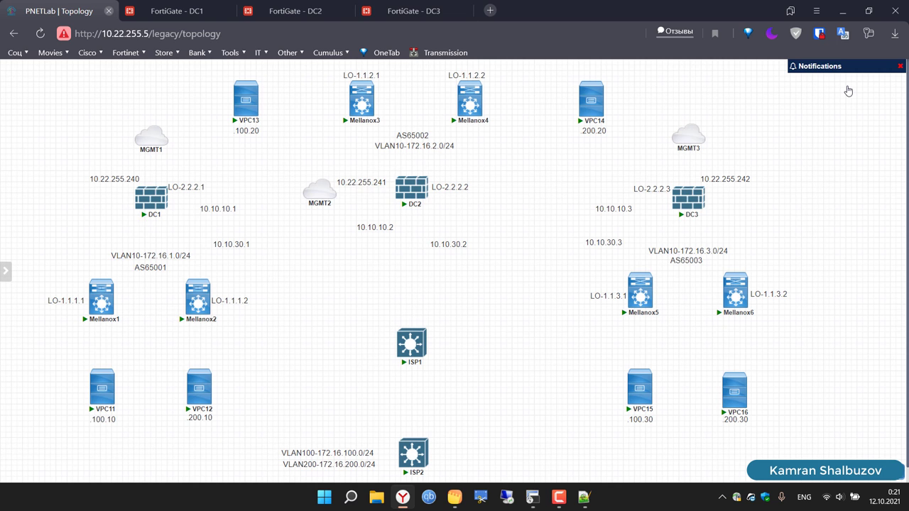
click(900, 67)
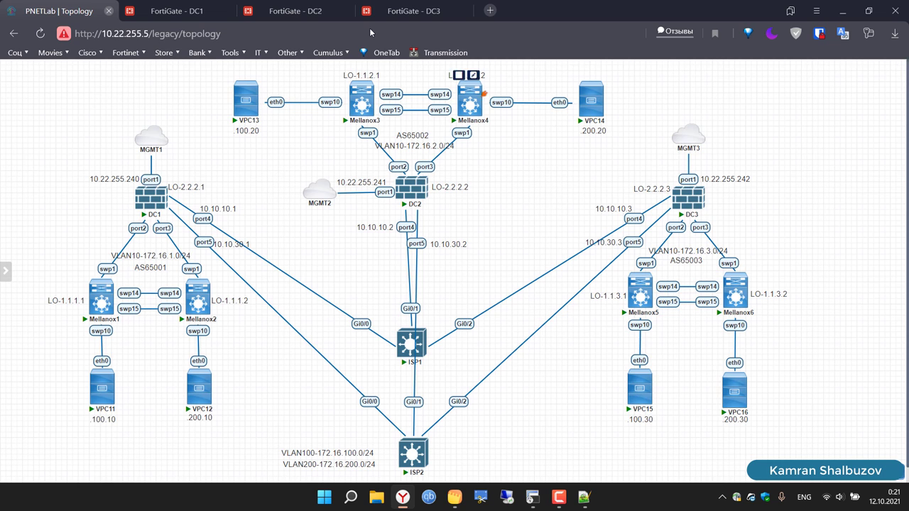
click(174, 10)
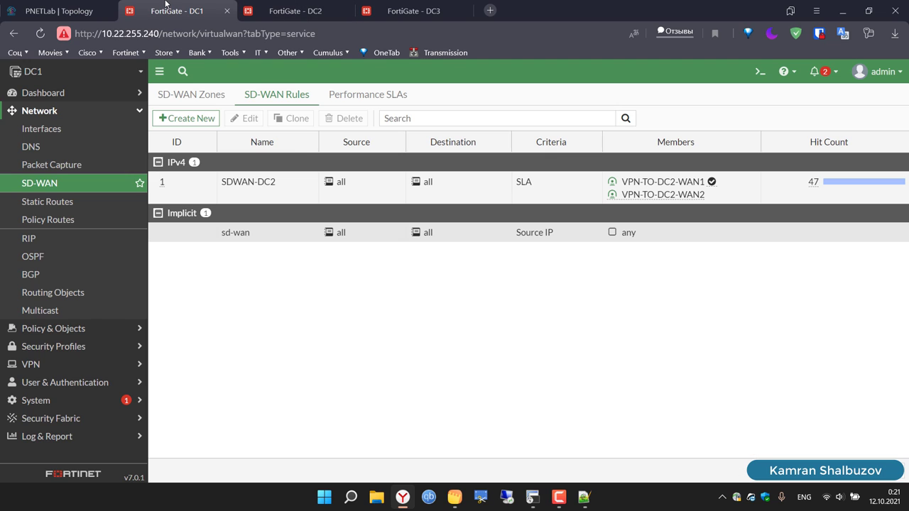
Step: Confirm WAN2 latency is back to 3.82 ms and SDWAN-DC2 uses both DC2 tunnels at 52 hits
click(363, 92)
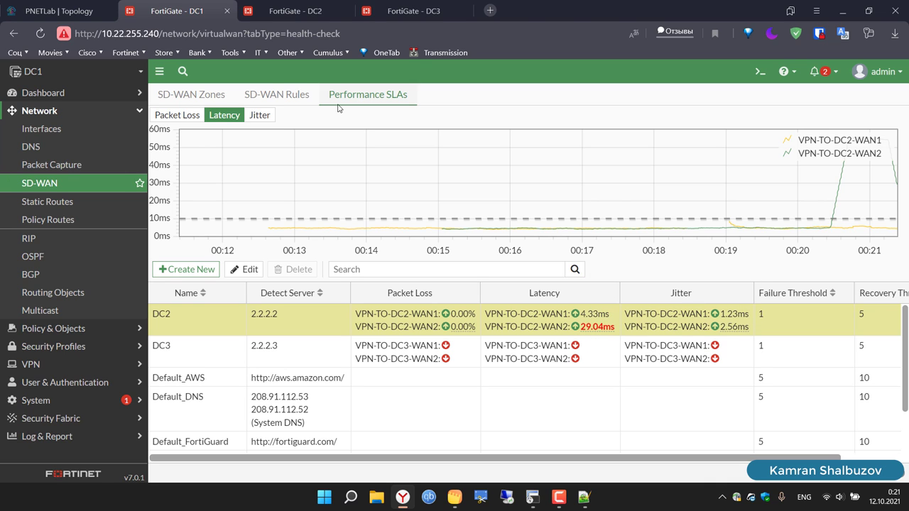
click(274, 92)
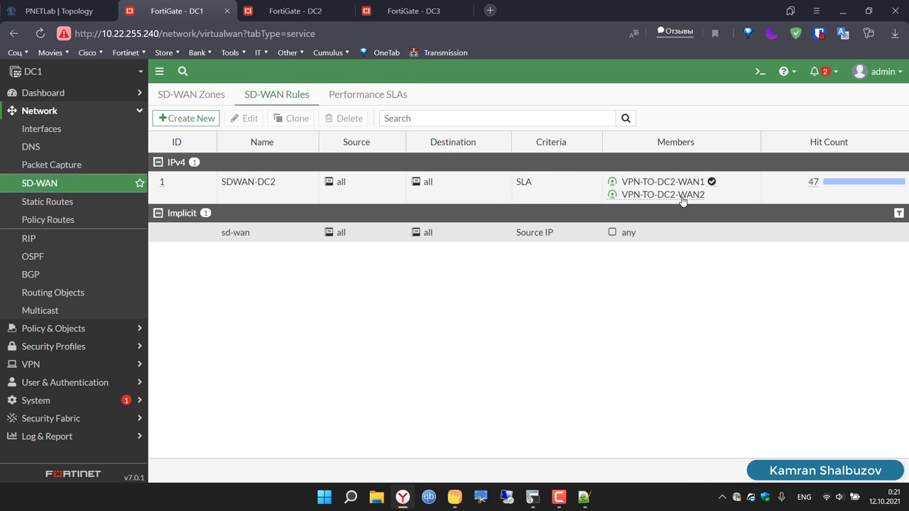
click(388, 96)
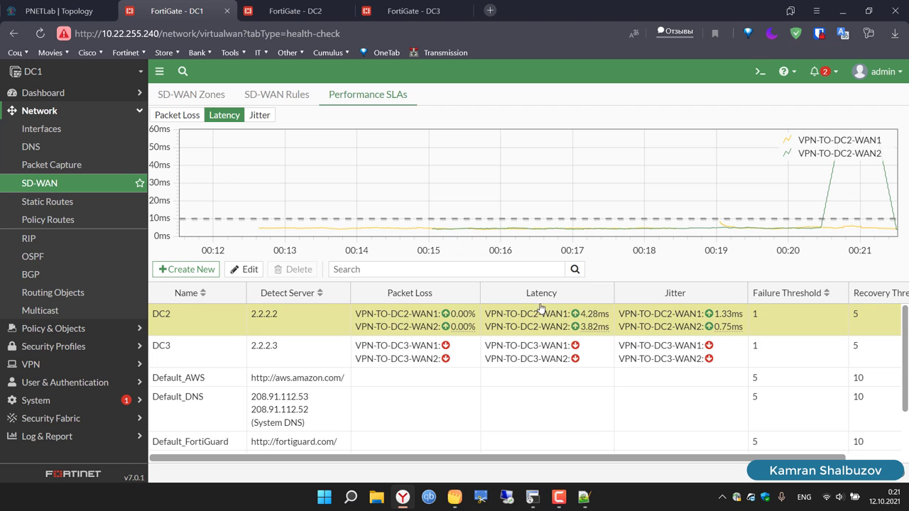
click(272, 102)
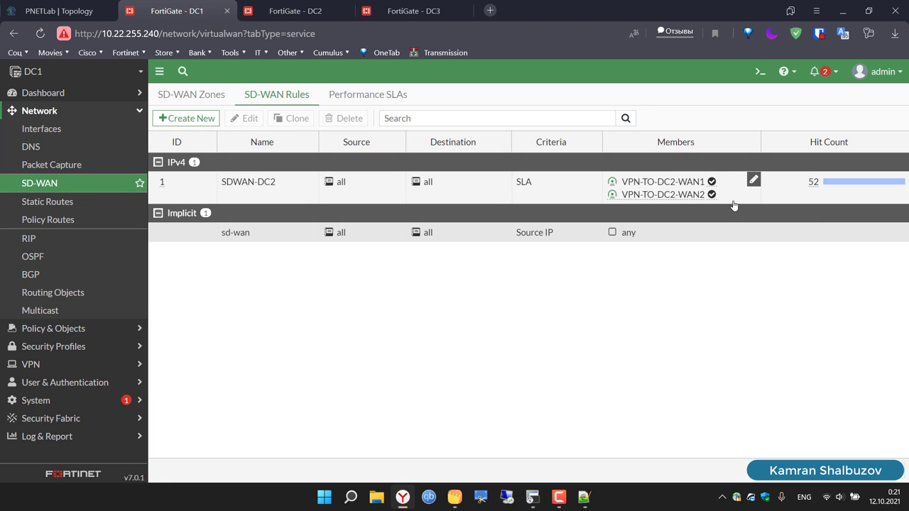
mouse_move(711, 181)
click(58, 10)
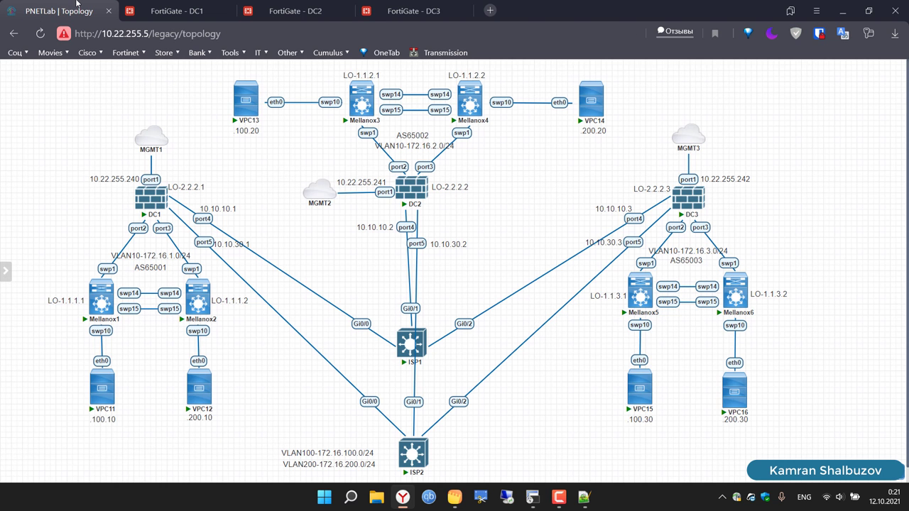